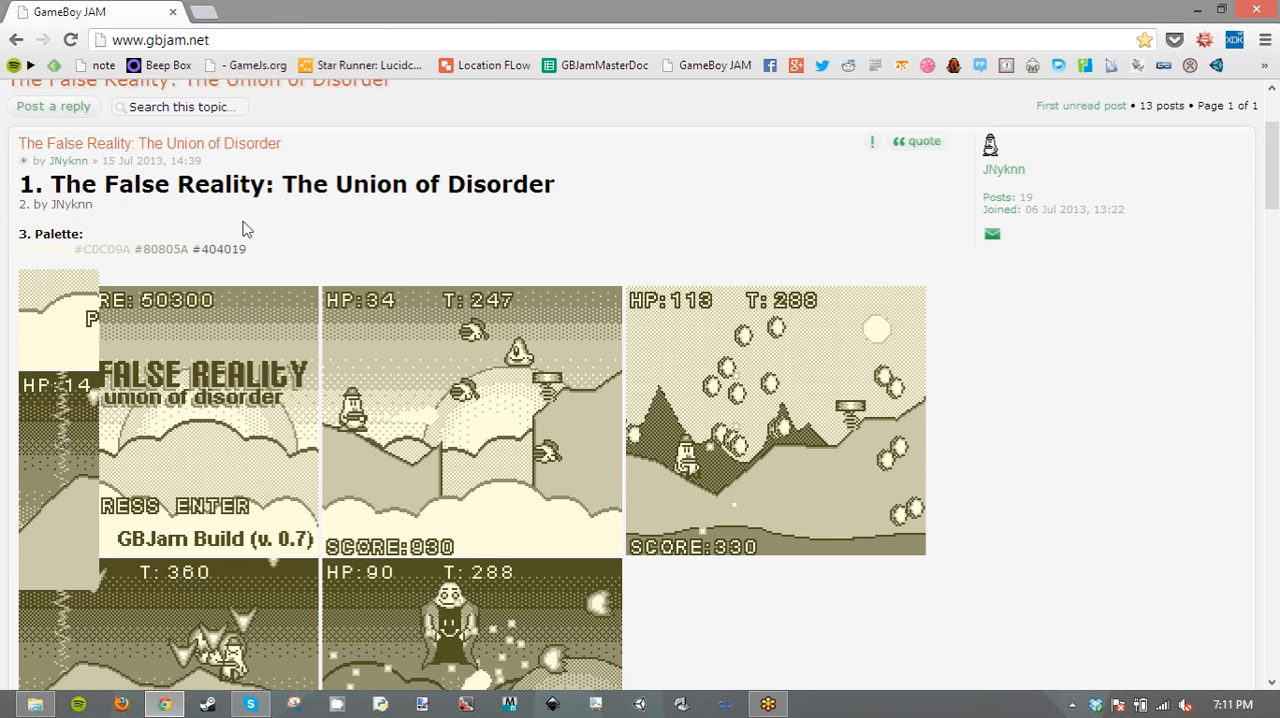
- Examine the screenshots and description of The False Reality: The Union of Disorder, and return to the submissions list
scroll(255, 238, down, 2)
scroll(255, 236, down, 3)
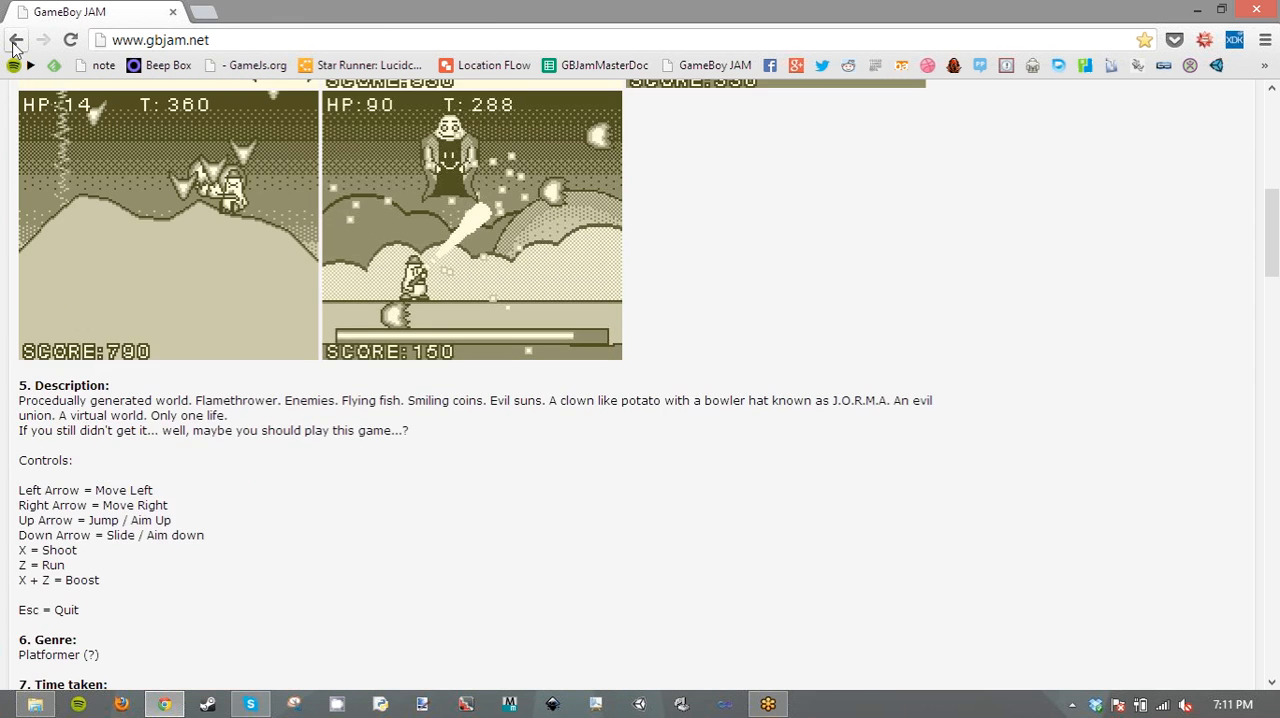
click(16, 40)
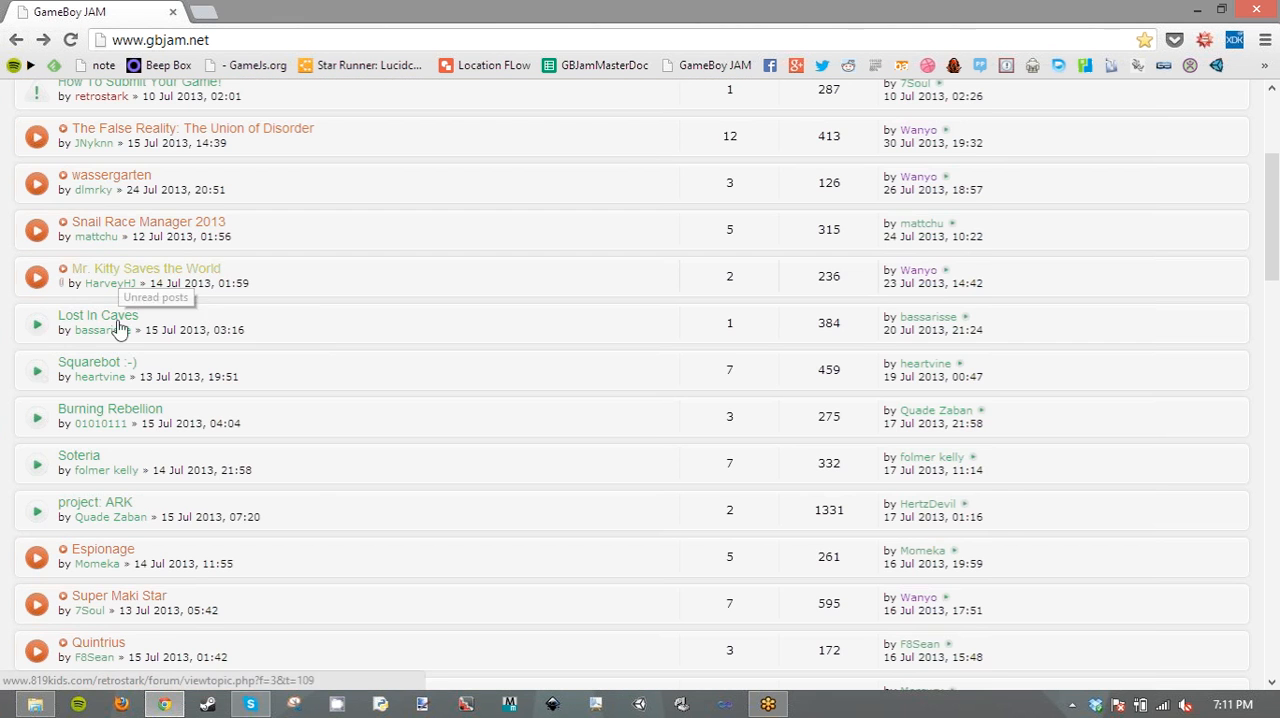
- Open the Squarebot :-) submission, view its images and description, and return to the submissions list
scroll(115, 210, down, 1)
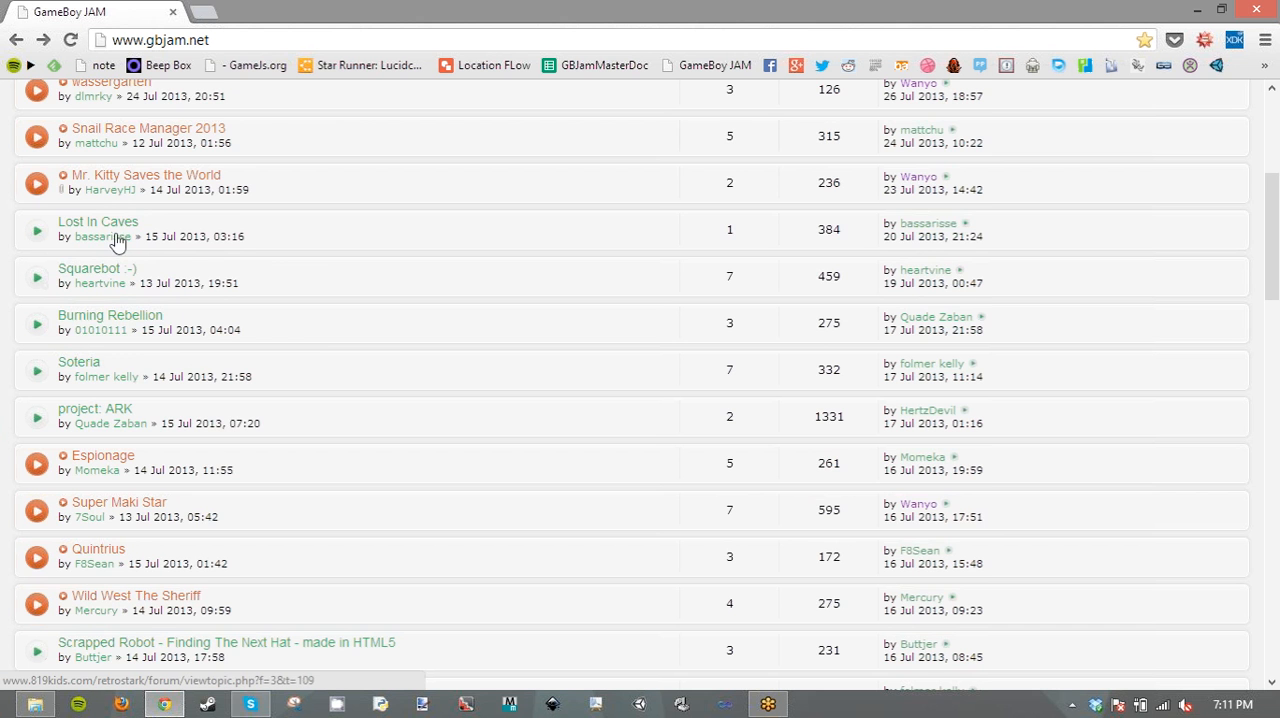
scroll(105, 180, down, 1)
click(100, 177)
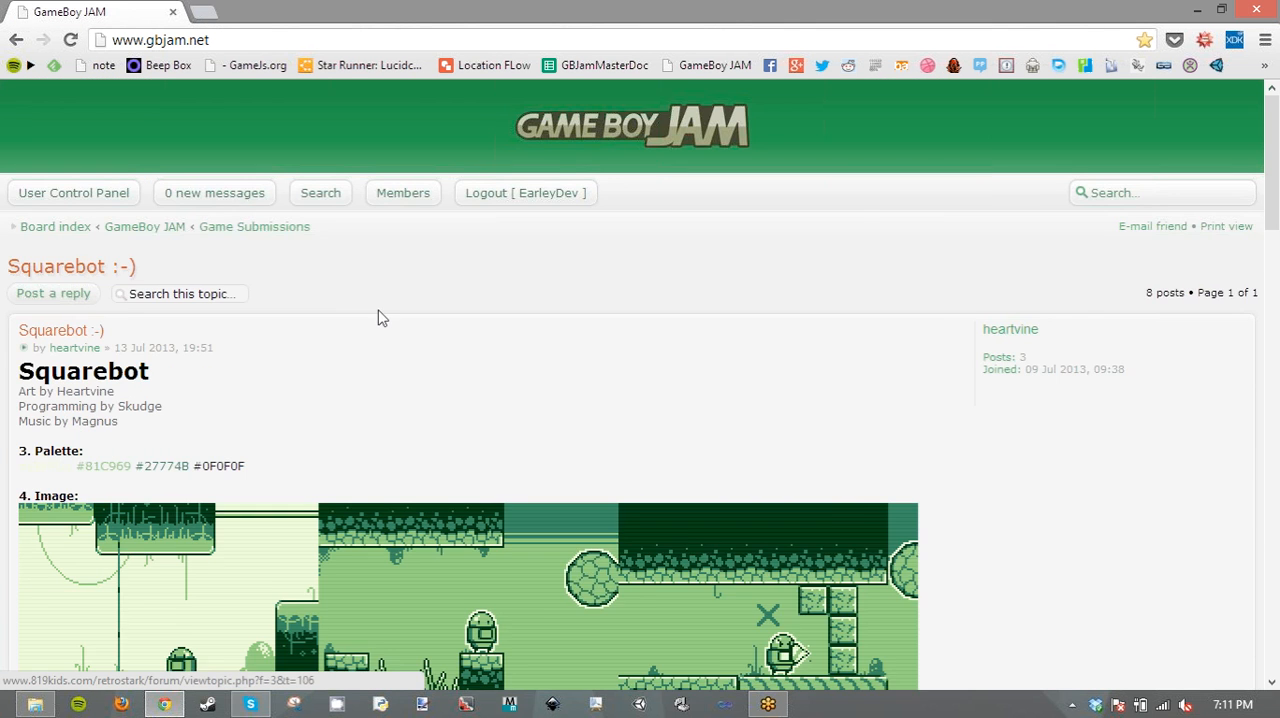
scroll(377, 316, down, 4)
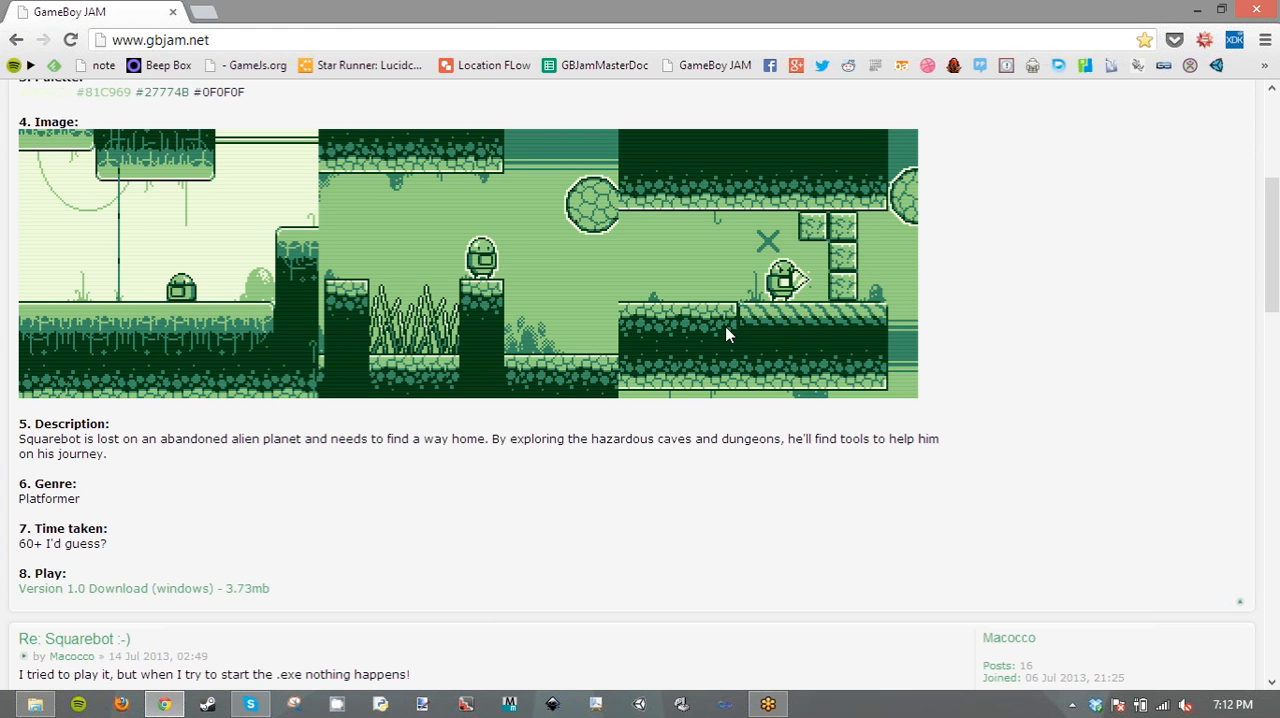
click(16, 40)
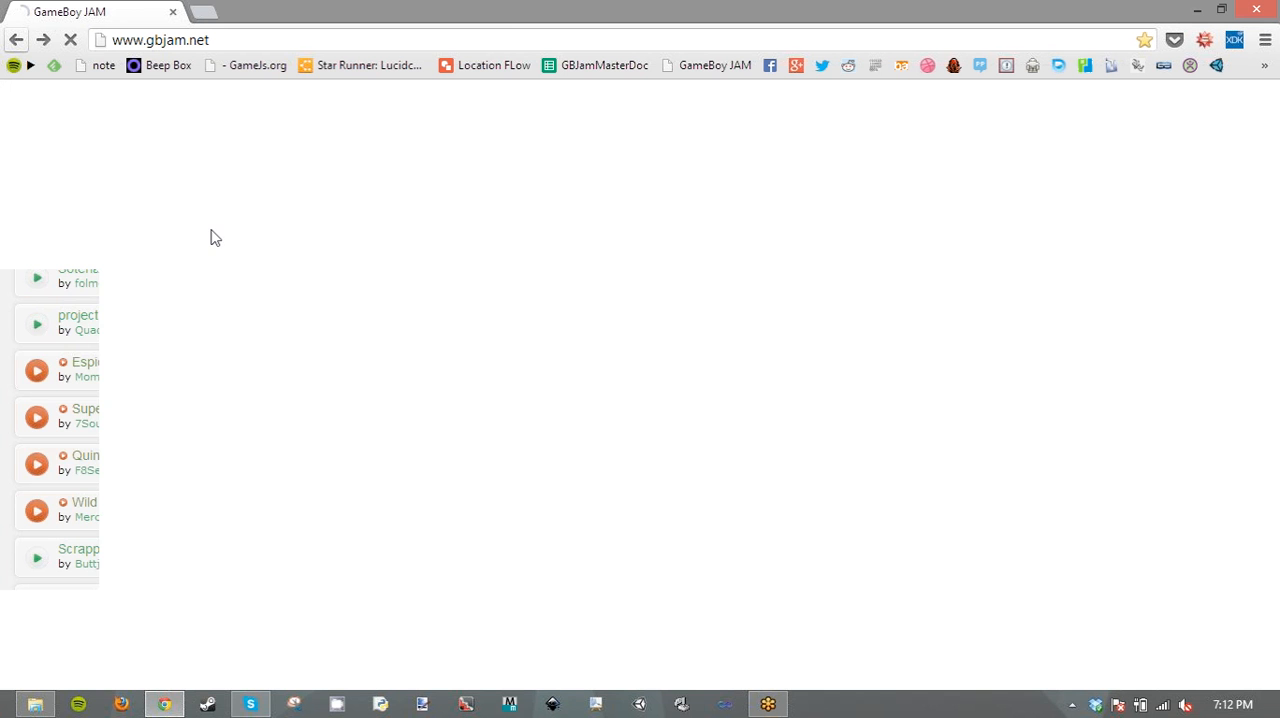
- Open the Star Runner submission and look through its description and daily progress captures down to the end of the topic
scroll(321, 314, down, 2)
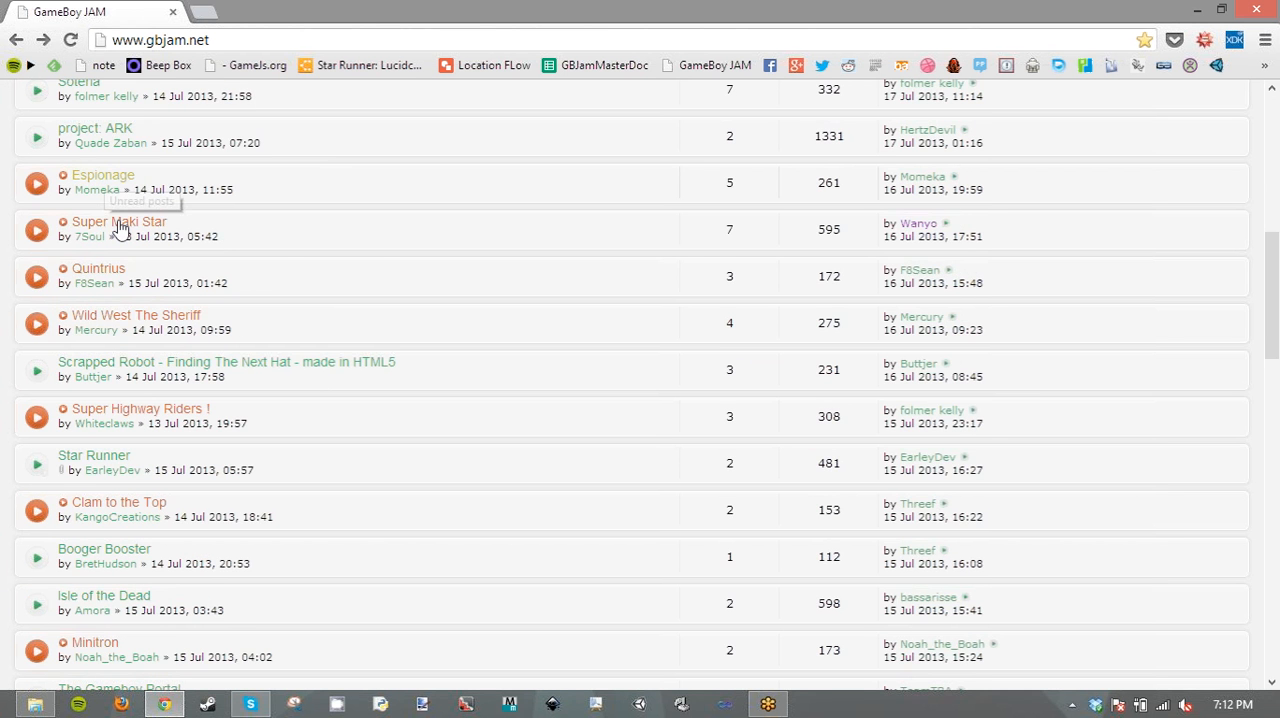
scroll(118, 228, down, 1)
click(105, 361)
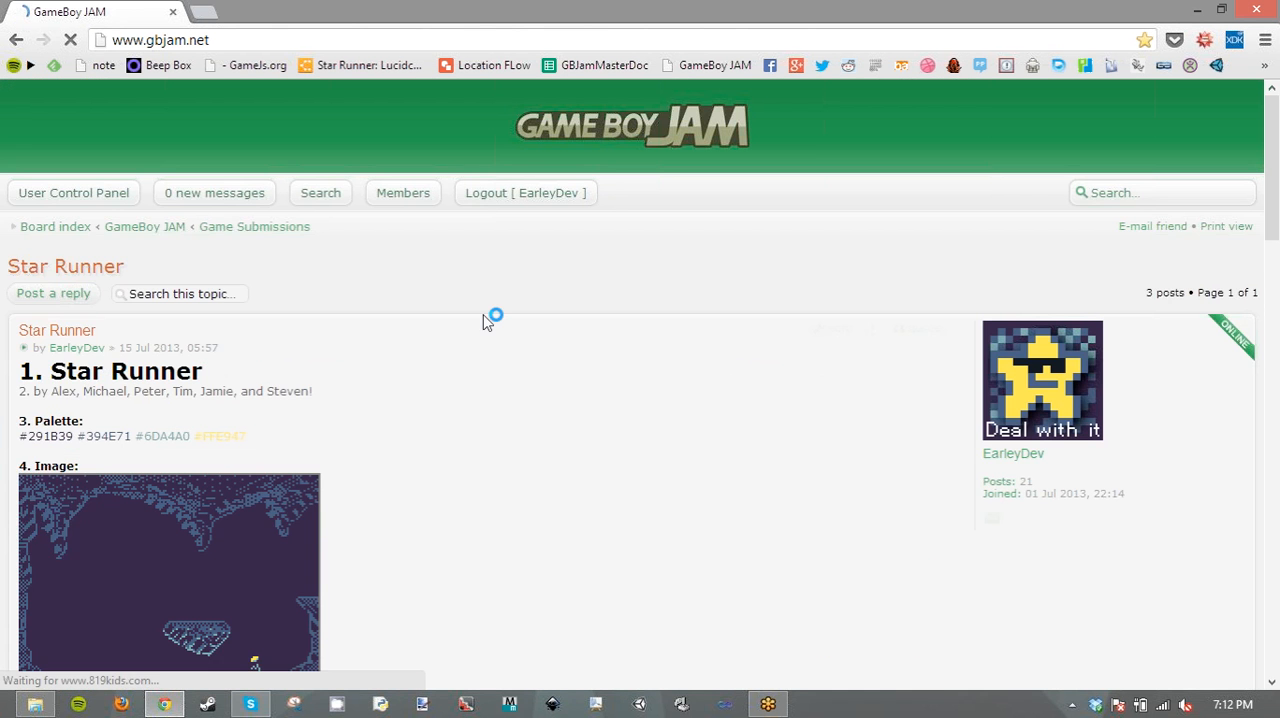
scroll(480, 324, down, 3)
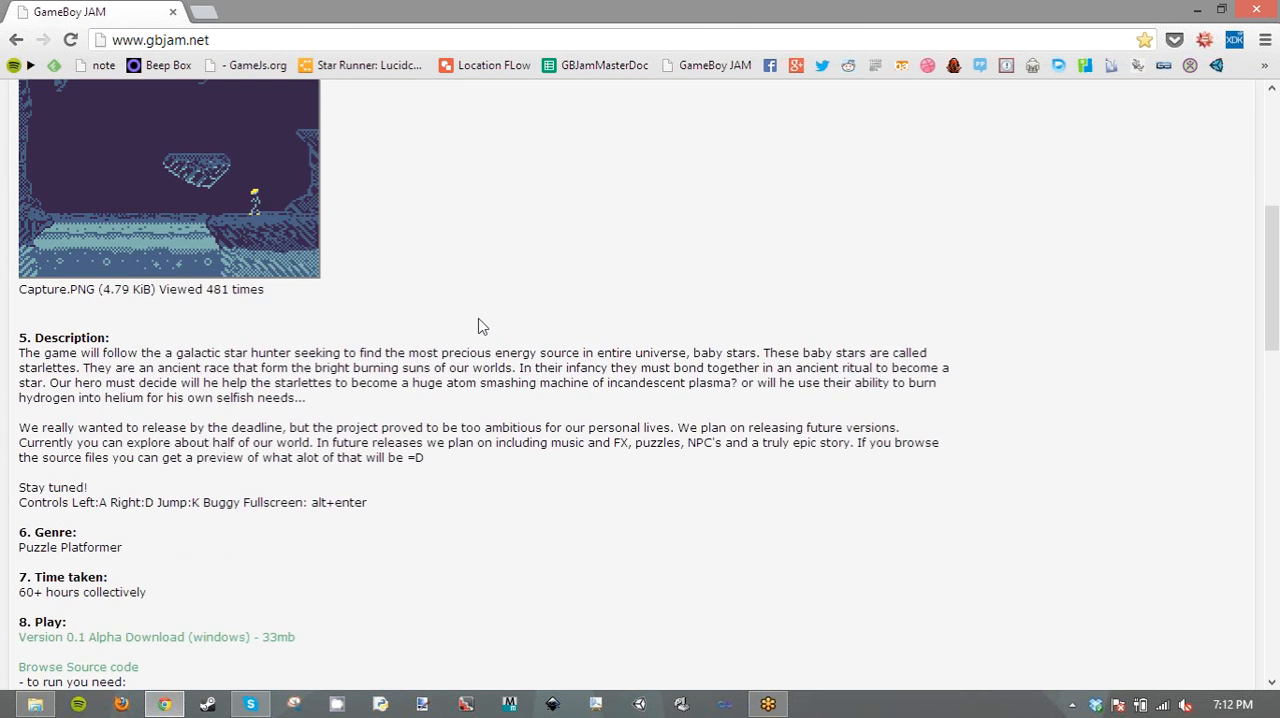
scroll(480, 326, down, 15)
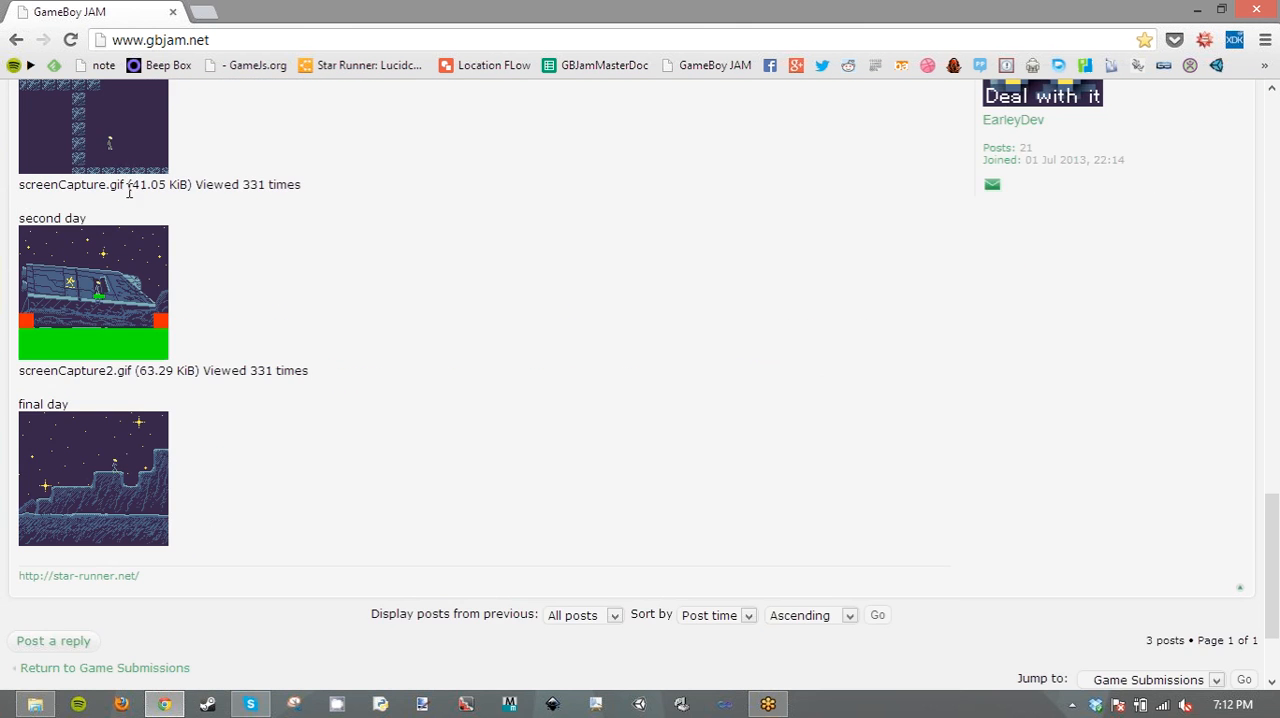
scroll(160, 194, down, 1)
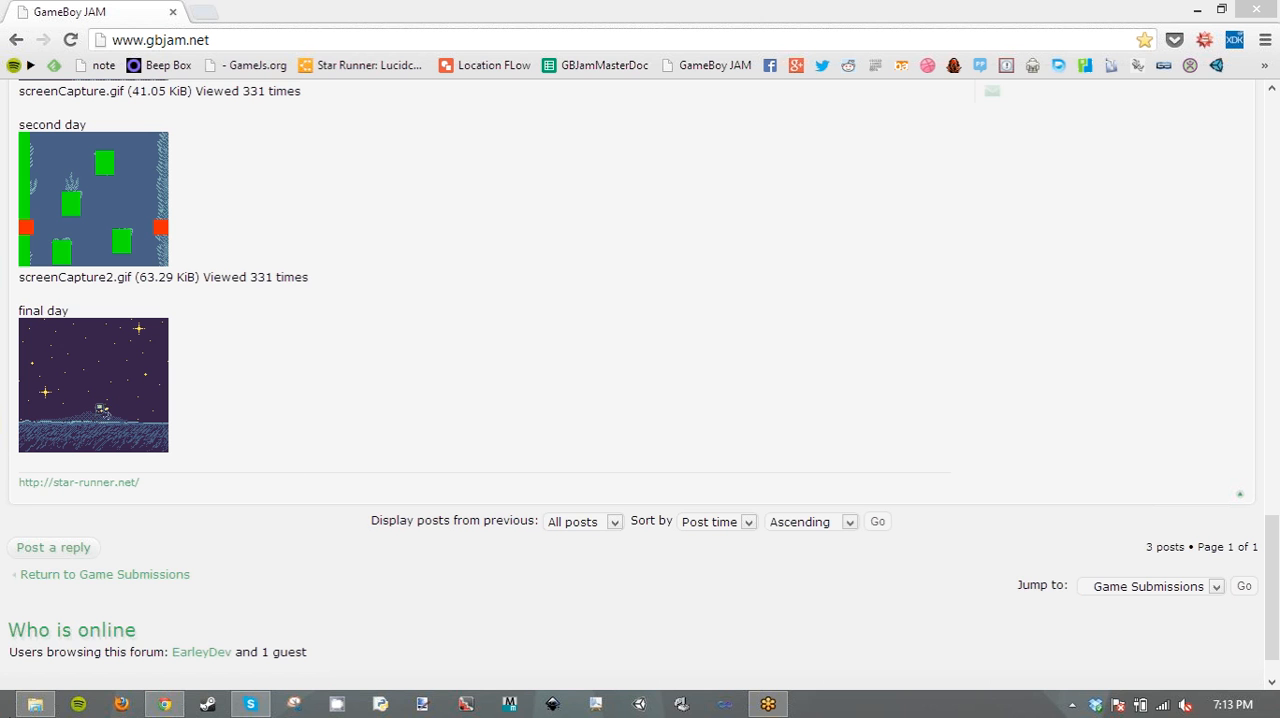
- Switch to File Explorer and open the PythonGame folder inside GBJam
click(17, 714)
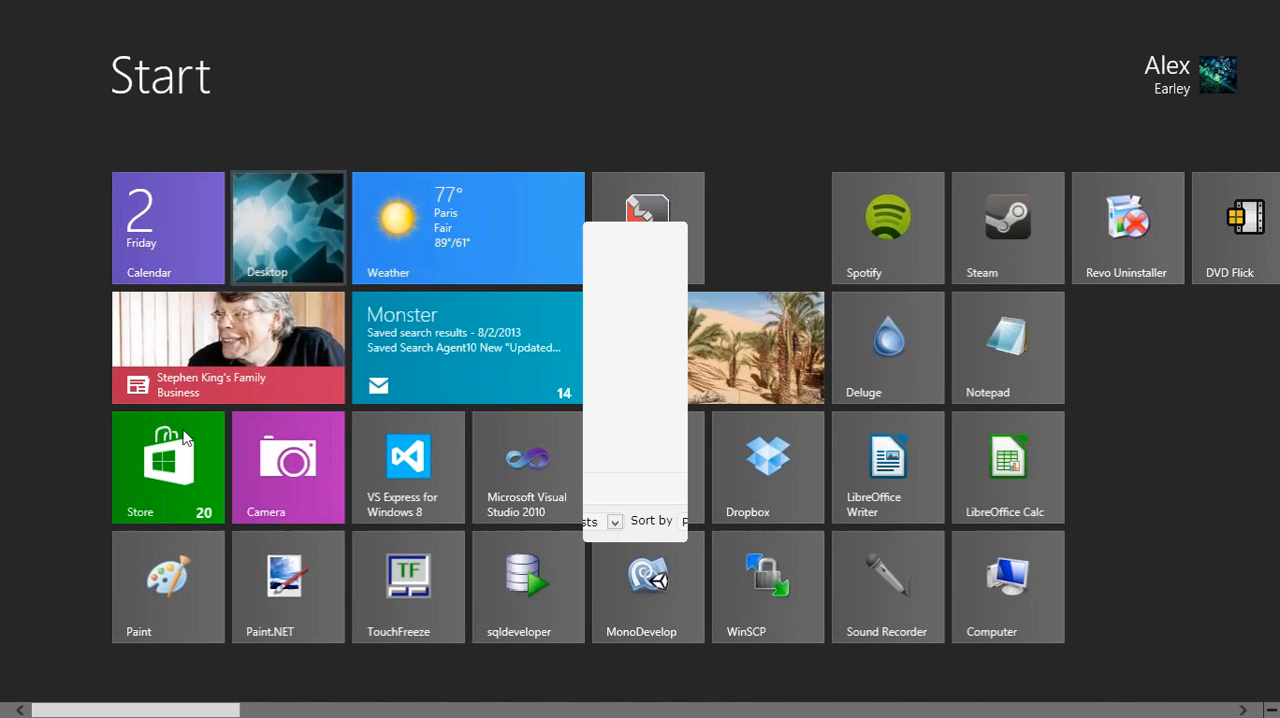
click(17, 714)
click(35, 704)
click(307, 422)
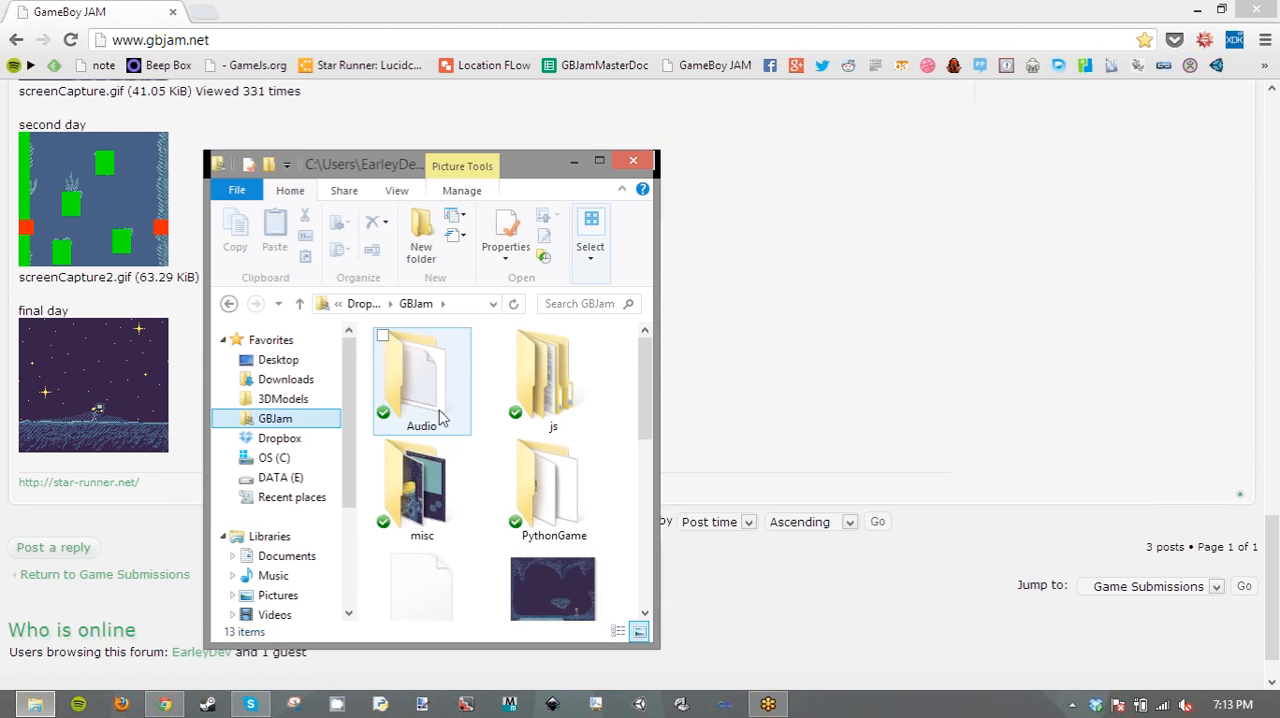
double_click(527, 500)
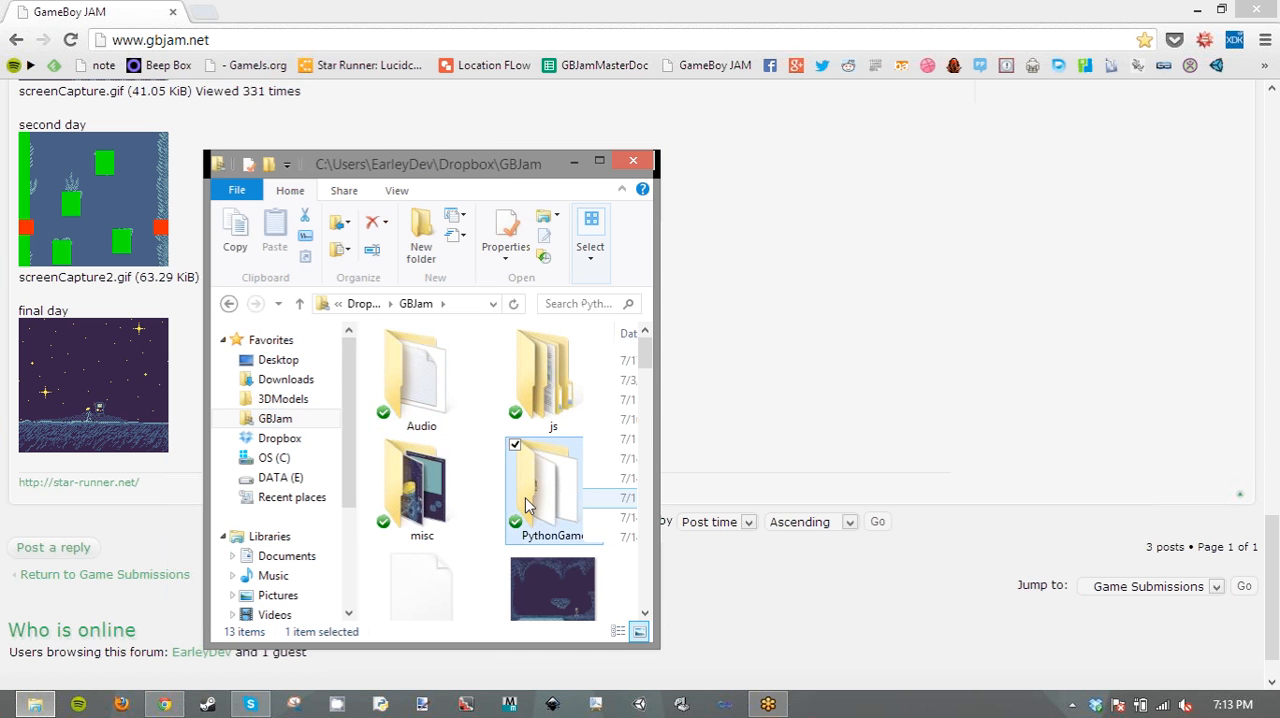
- Find game.py among the Python files in the PythonGame folder and run it
scroll(477, 515, down, 10)
scroll(477, 535, up, 10)
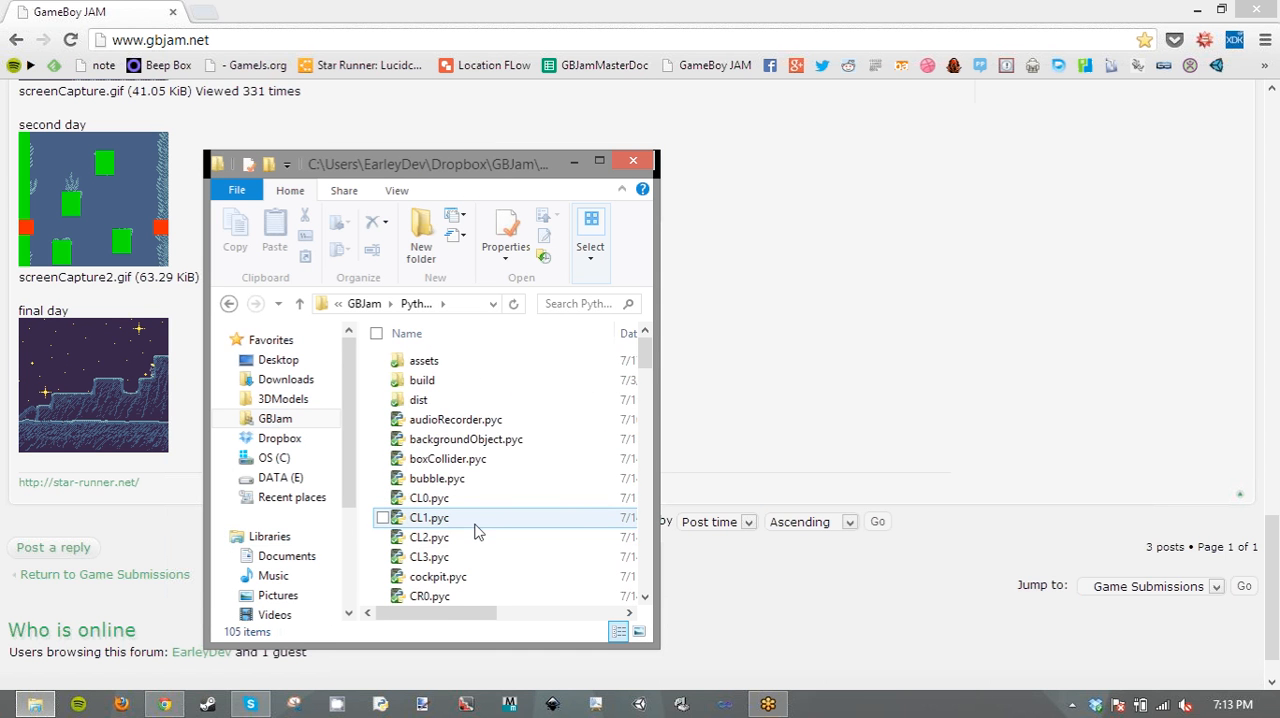
scroll(477, 532, down, 18)
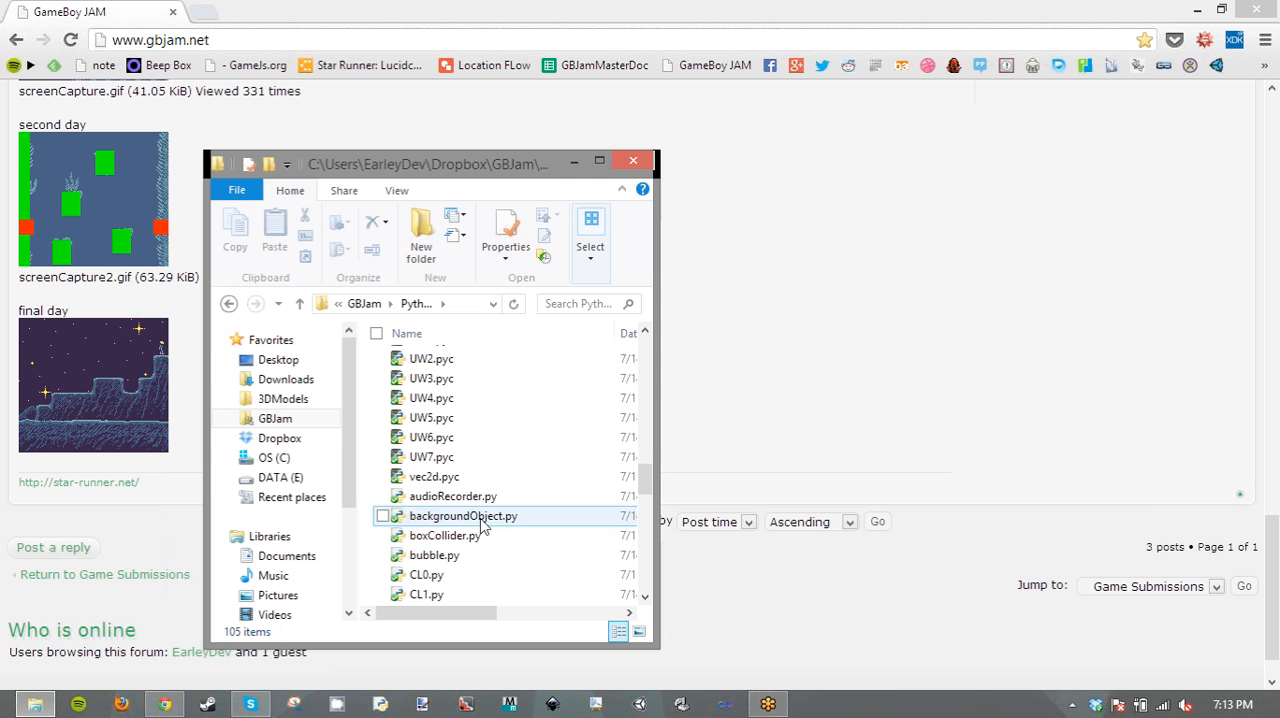
scroll(480, 523, up, 1)
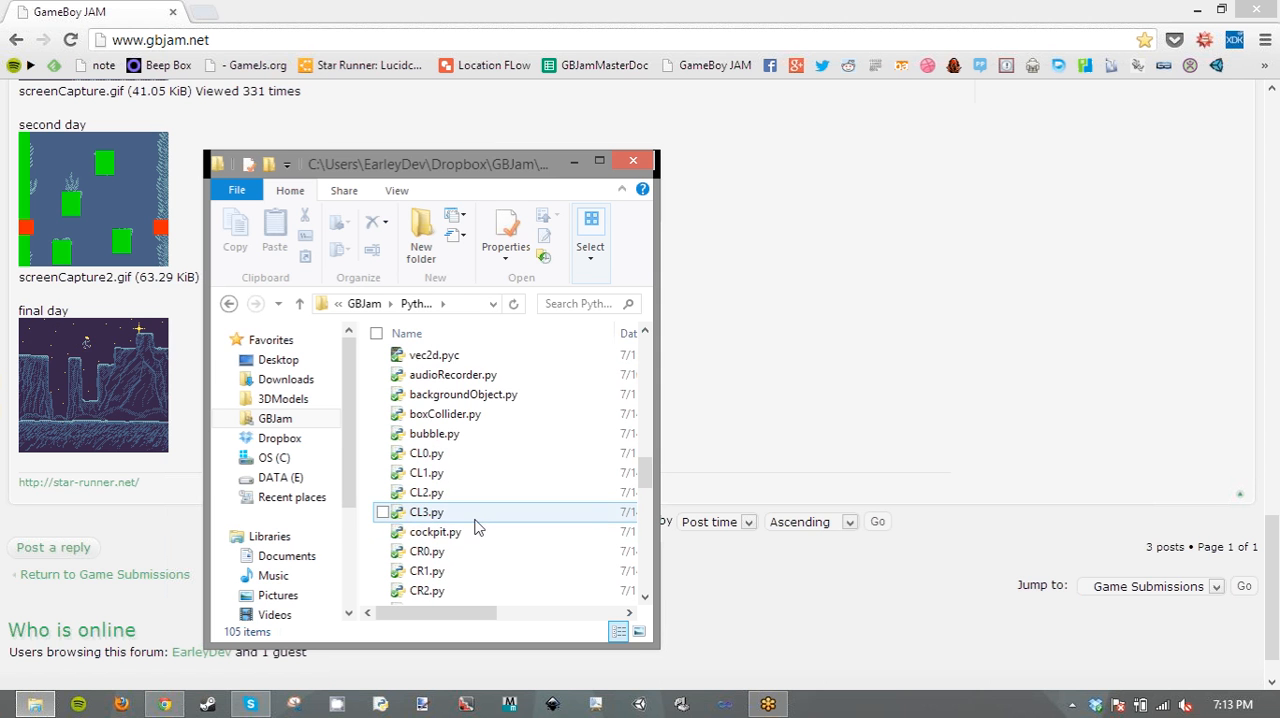
scroll(477, 490, down, 1)
scroll(477, 475, down, 5)
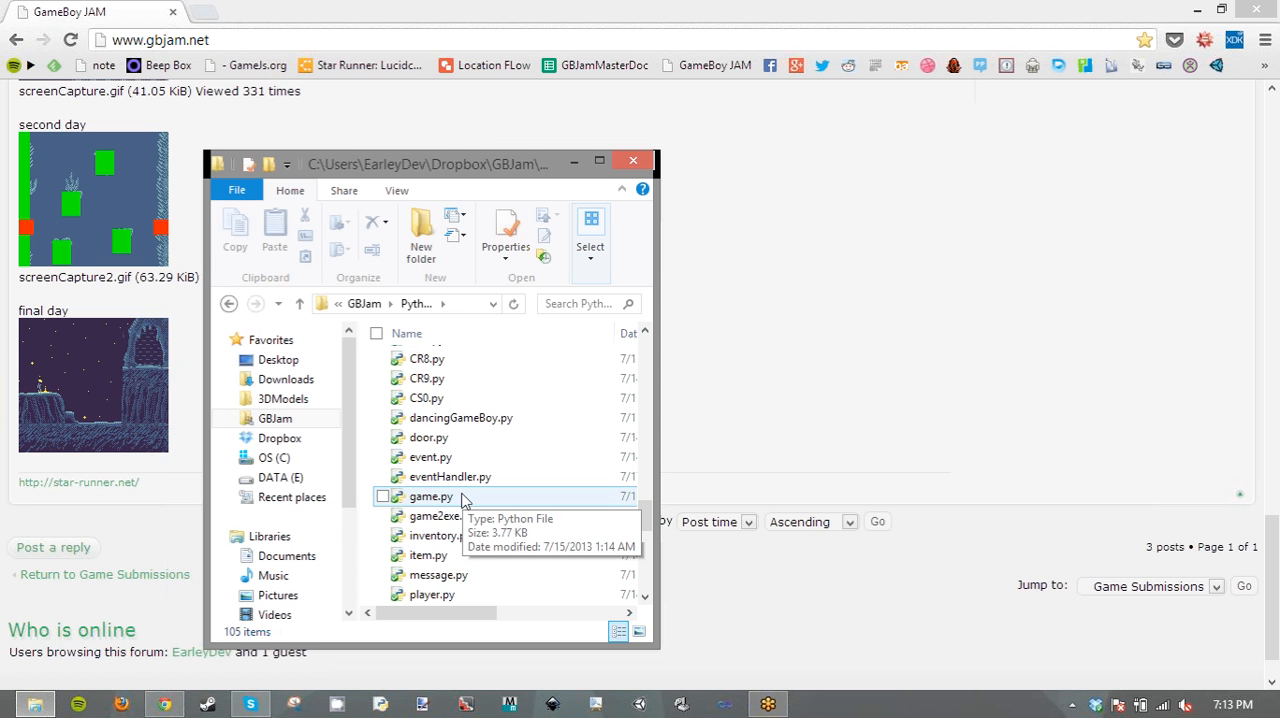
click(462, 497)
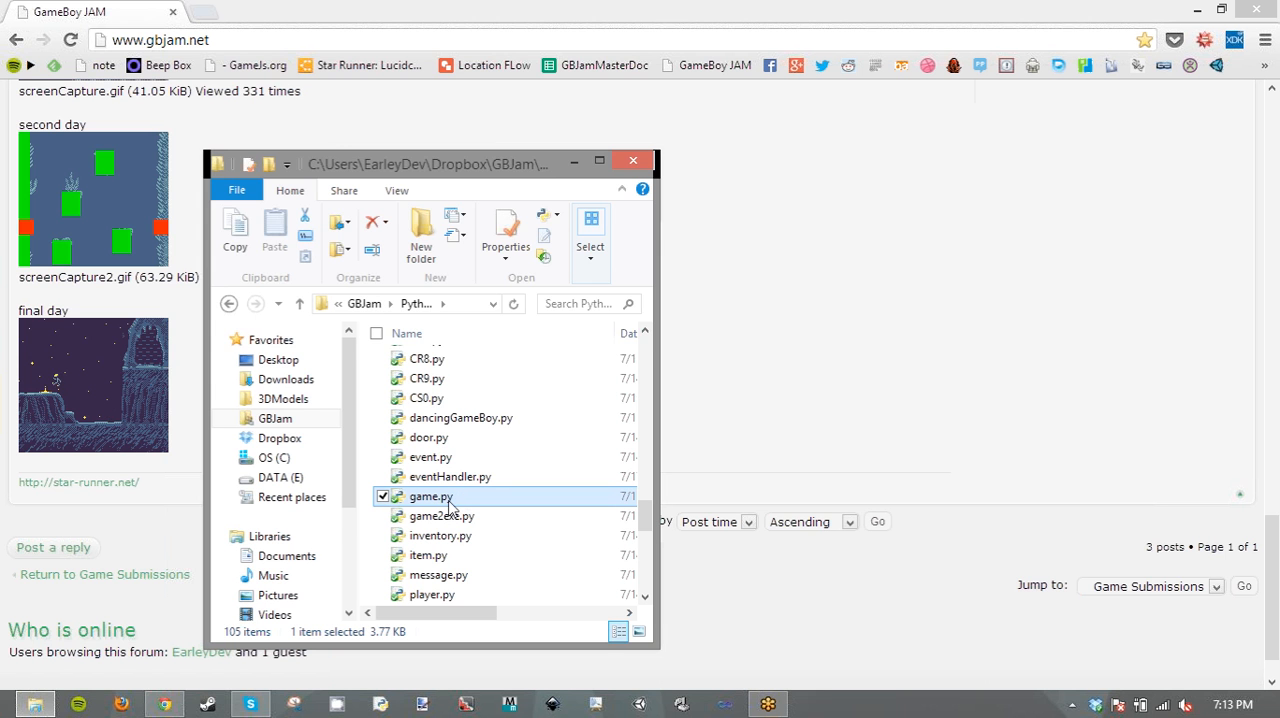
double_click(449, 503)
- Move the File Explorer window clear of the running game, and close the game window
click(437, 171)
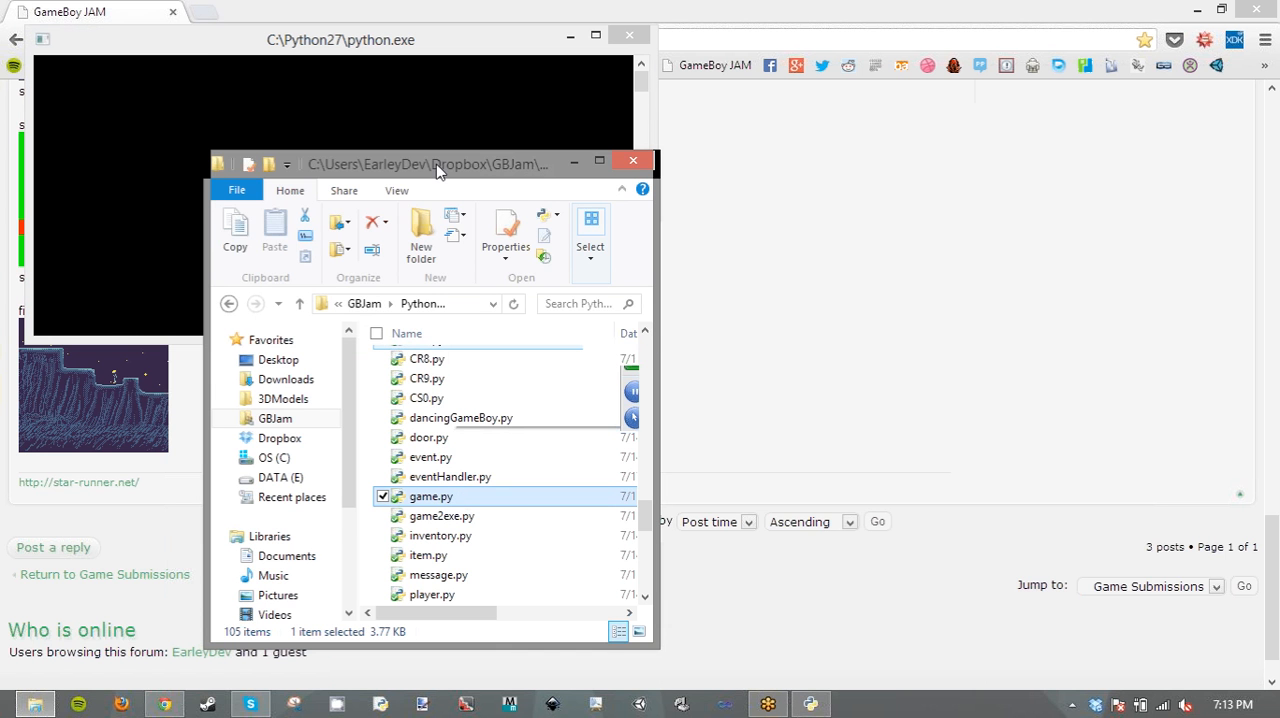
drag(437, 171, 807, 158)
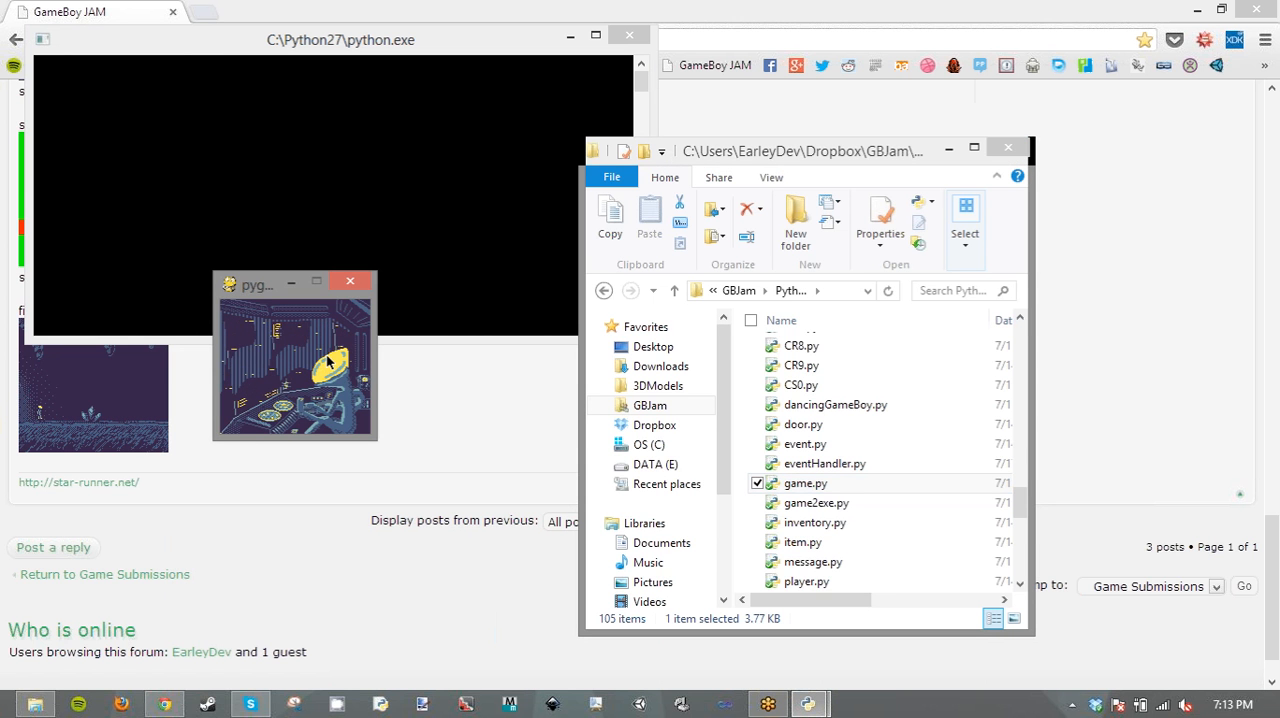
click(855, 486)
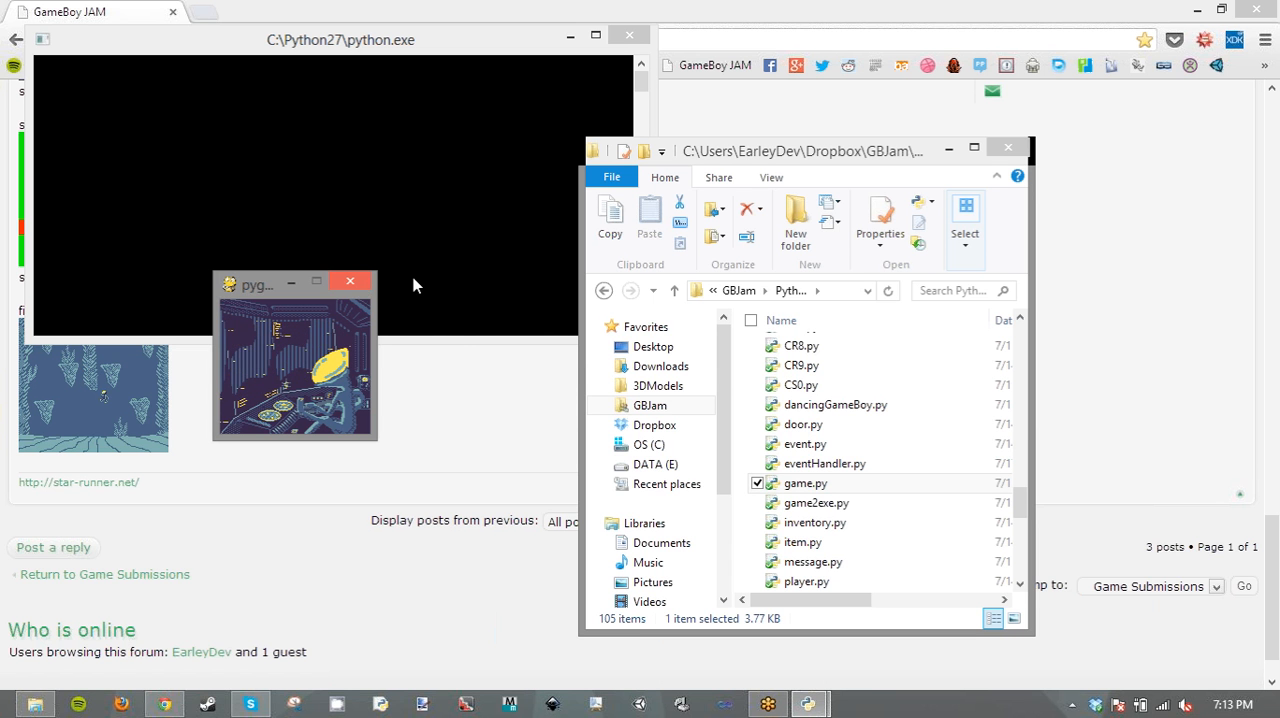
click(348, 285)
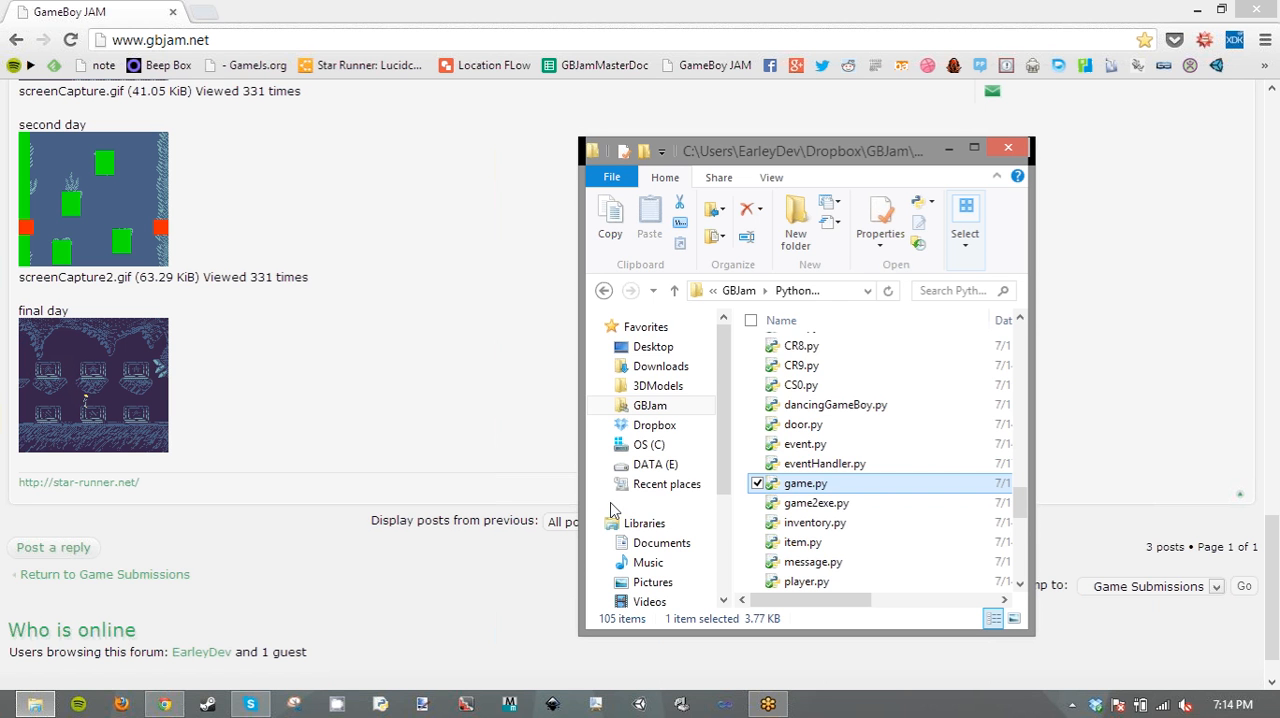
- Switch back to Chrome and open the GameBoy JAM game stream topic in the General Discussion forum
click(200, 38)
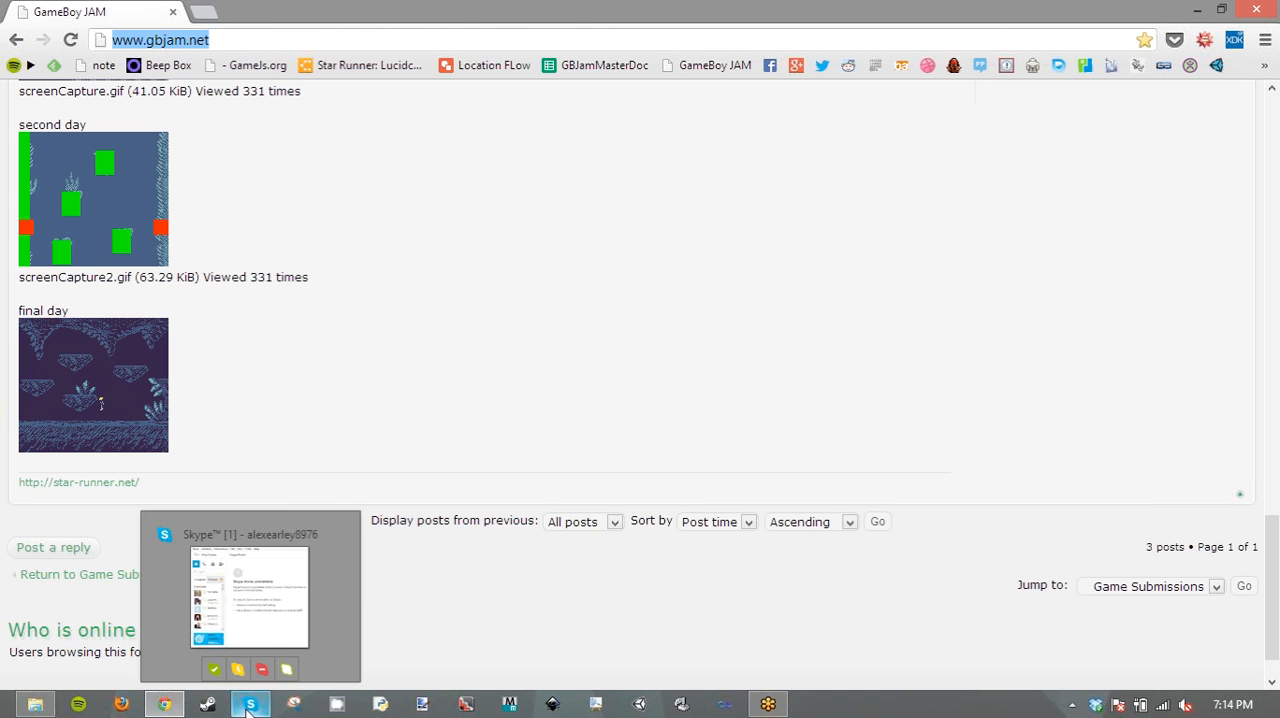
click(321, 443)
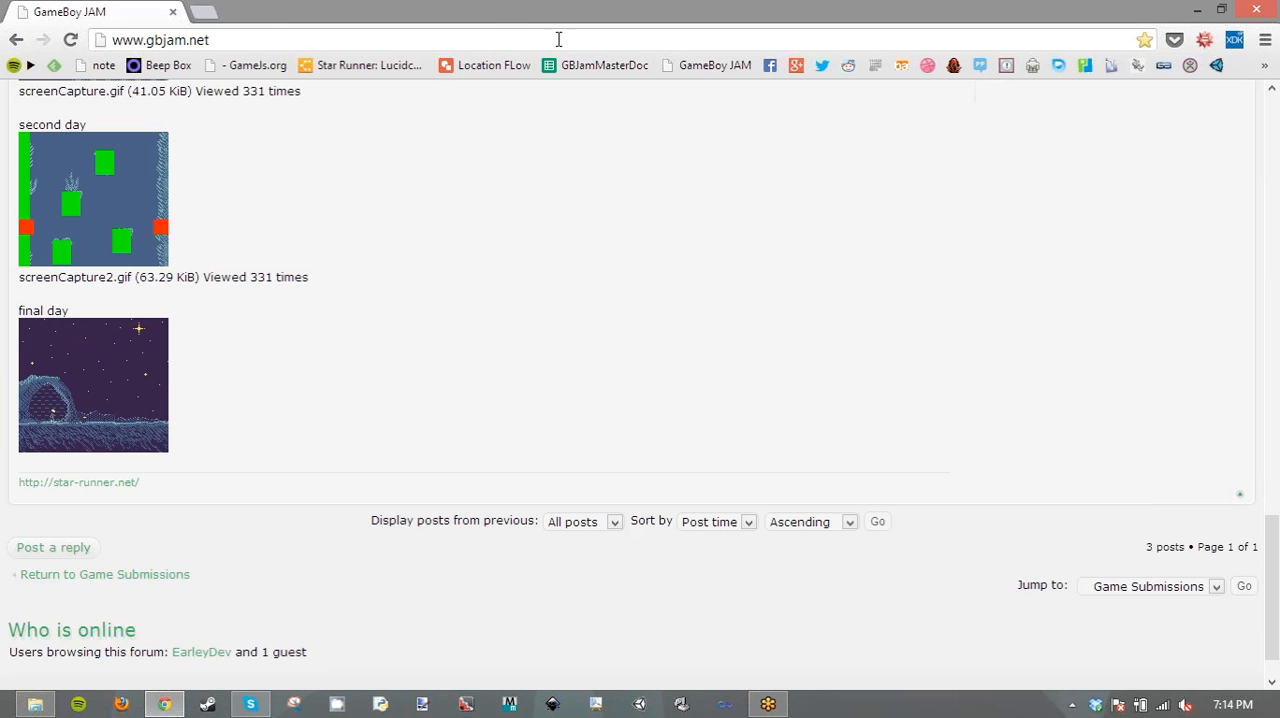
scroll(440, 317, up, 1)
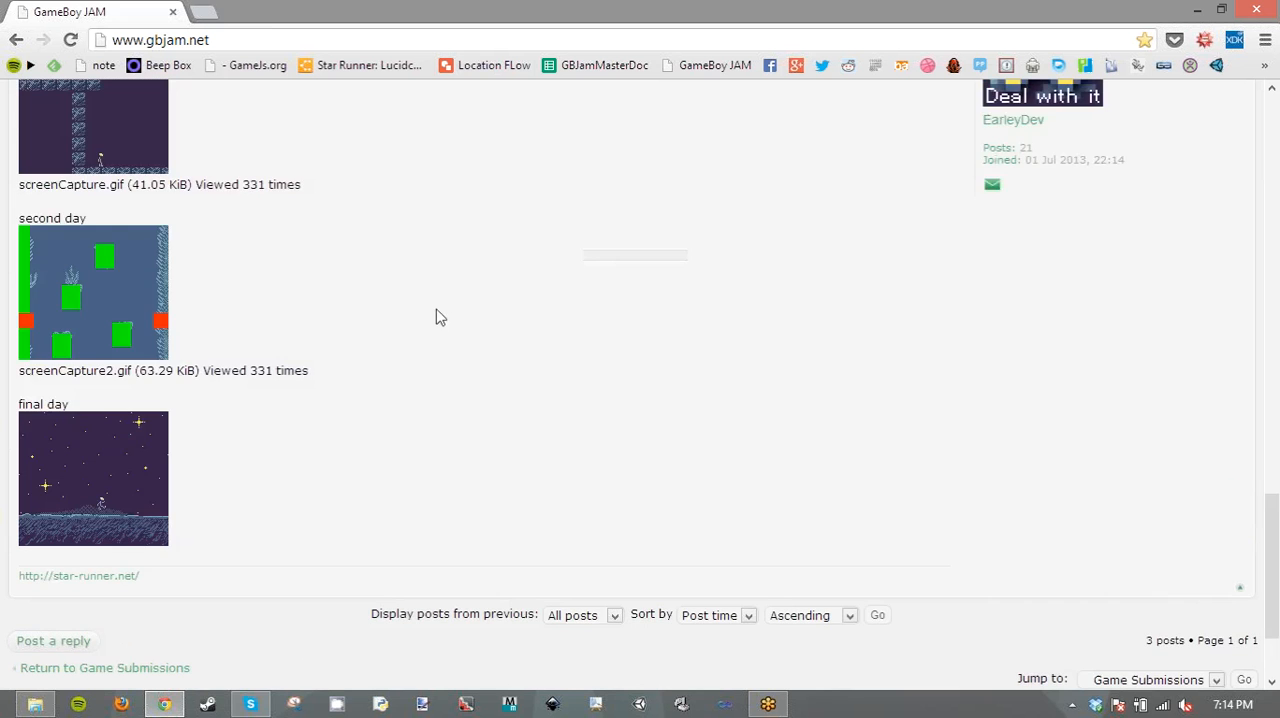
scroll(440, 317, up, 15)
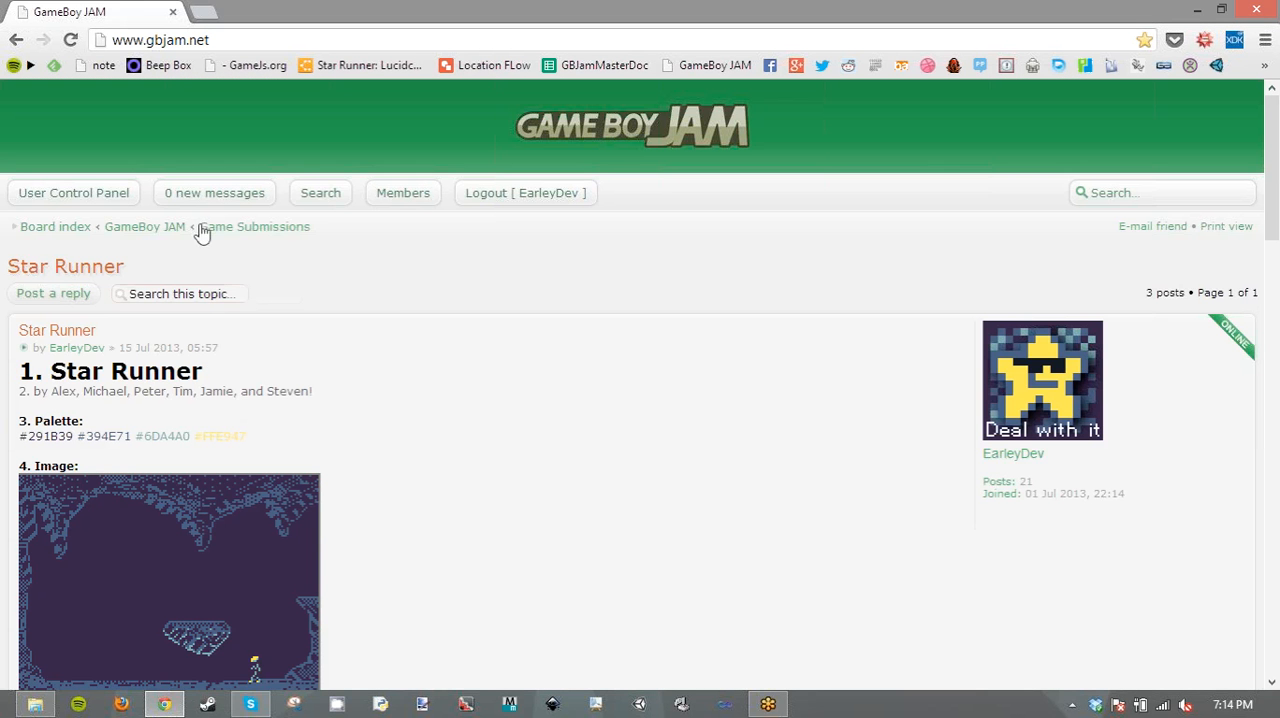
click(230, 228)
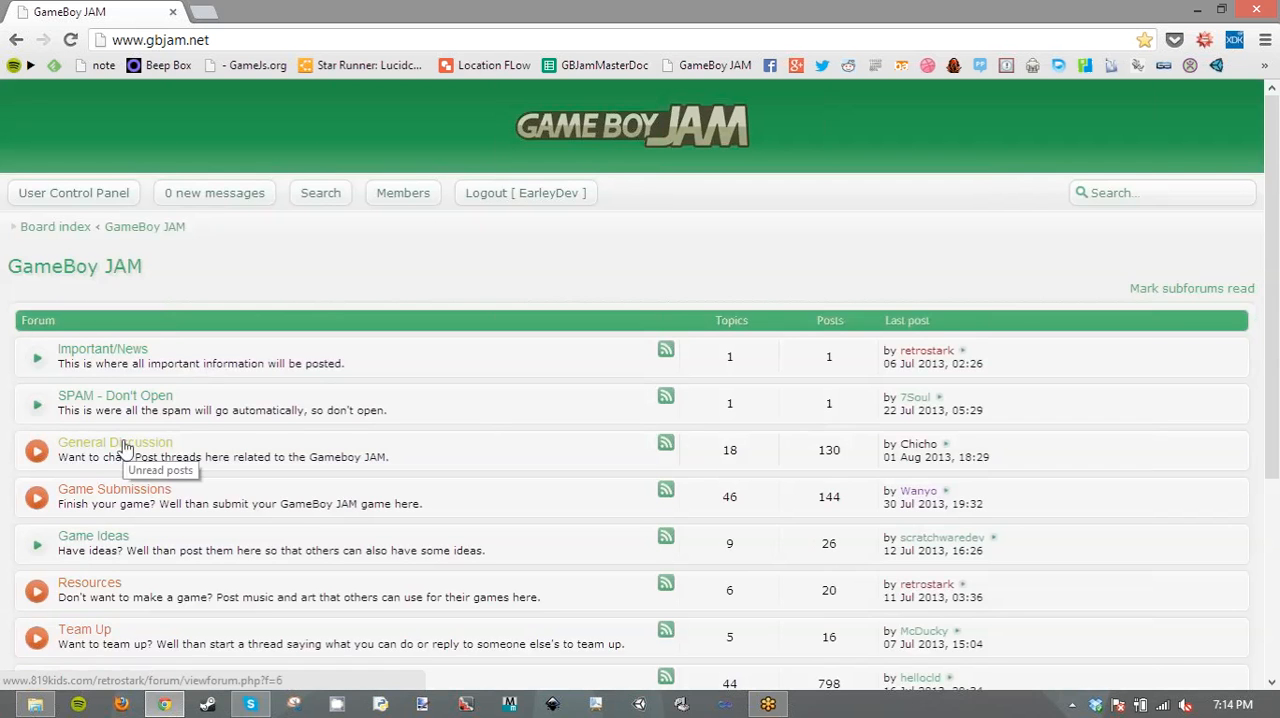
click(124, 449)
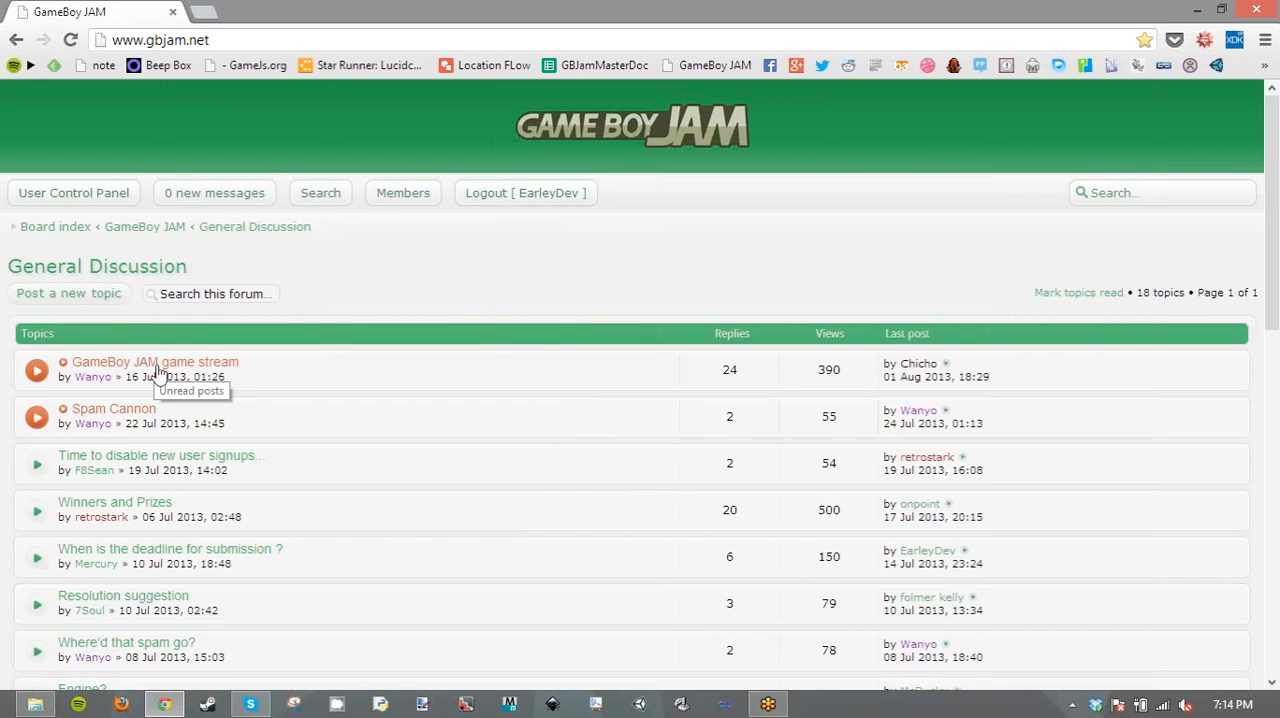
click(157, 367)
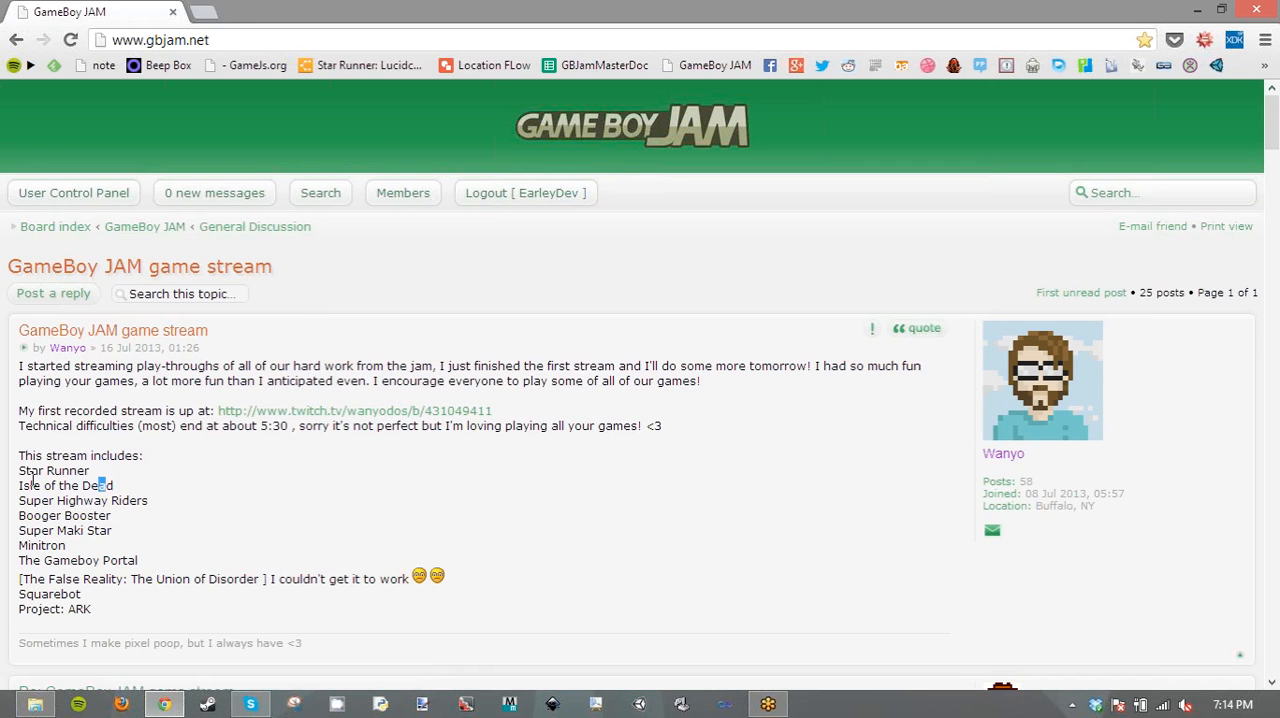
- Examine the first post's list of streamed games, highlighting Squarebot and the link to the recorded Twitch stream
mouse_move(110, 485)
mouse_down()
mouse_move(20, 486)
mouse_move(92, 471)
mouse_up()
click(35, 470)
drag(83, 594, 19, 594)
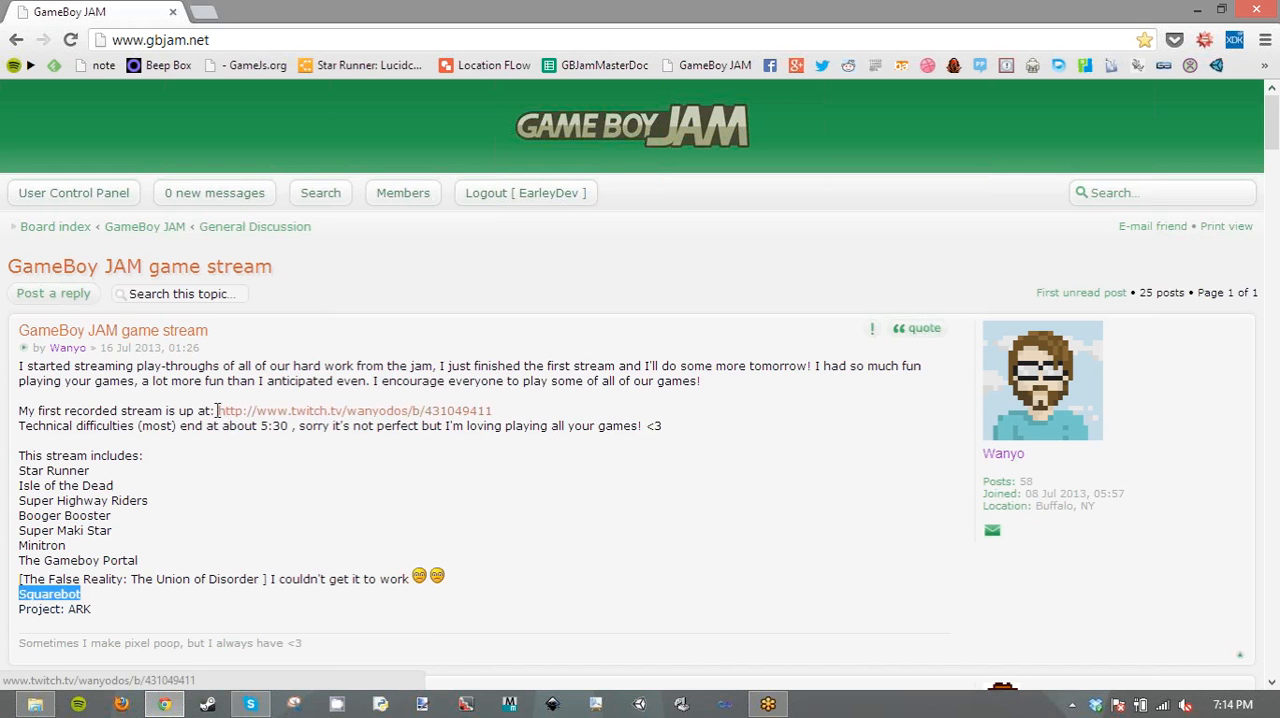
drag(214, 411, 513, 418)
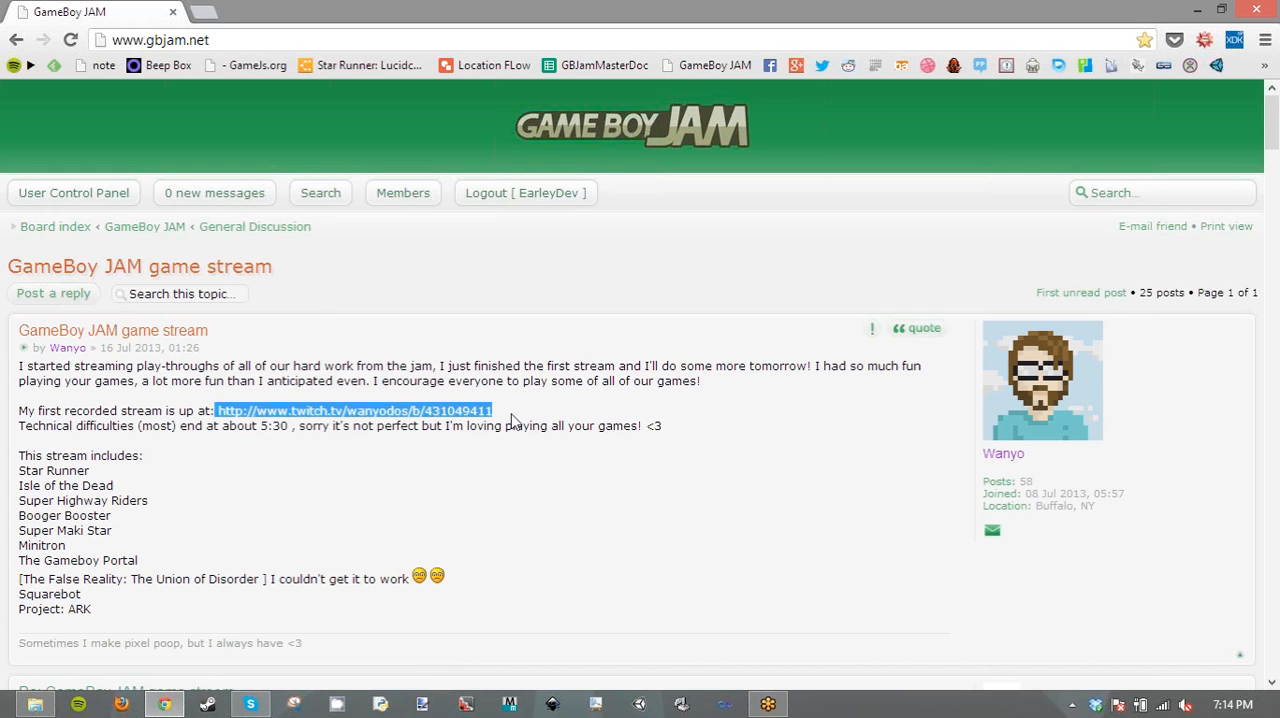
click(248, 342)
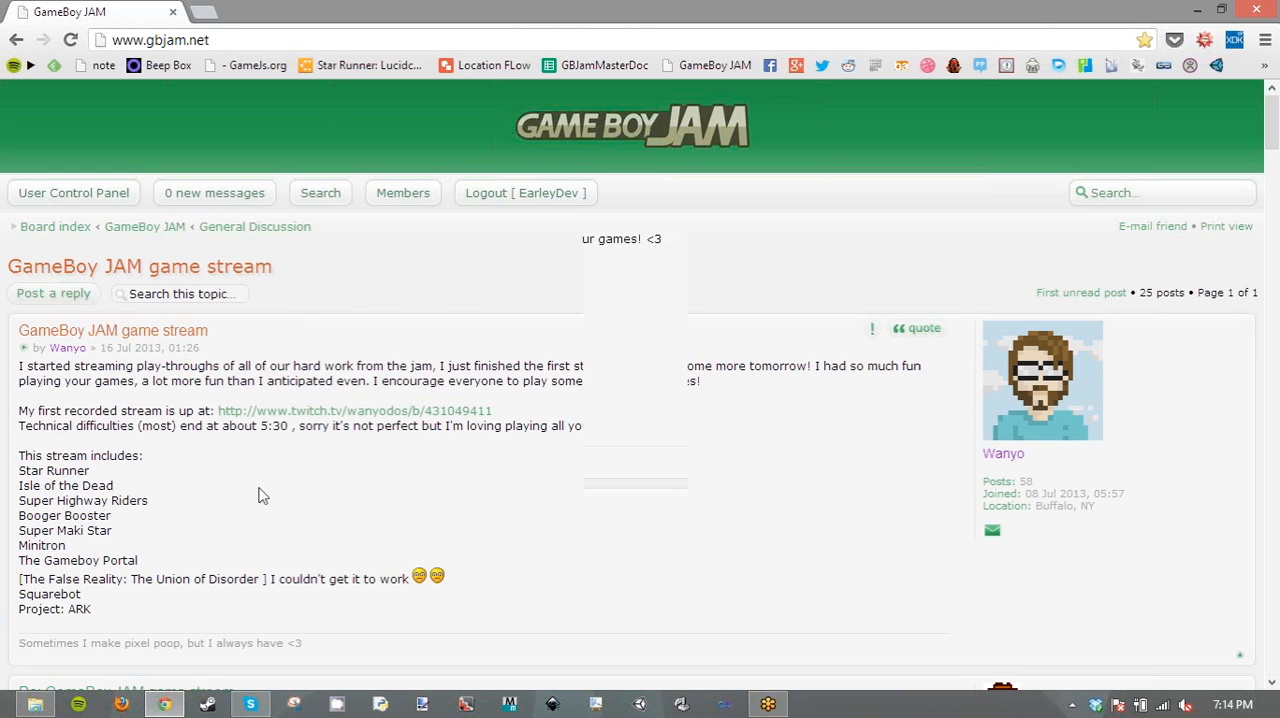
scroll(260, 495, down, 2)
scroll(260, 495, up, 2)
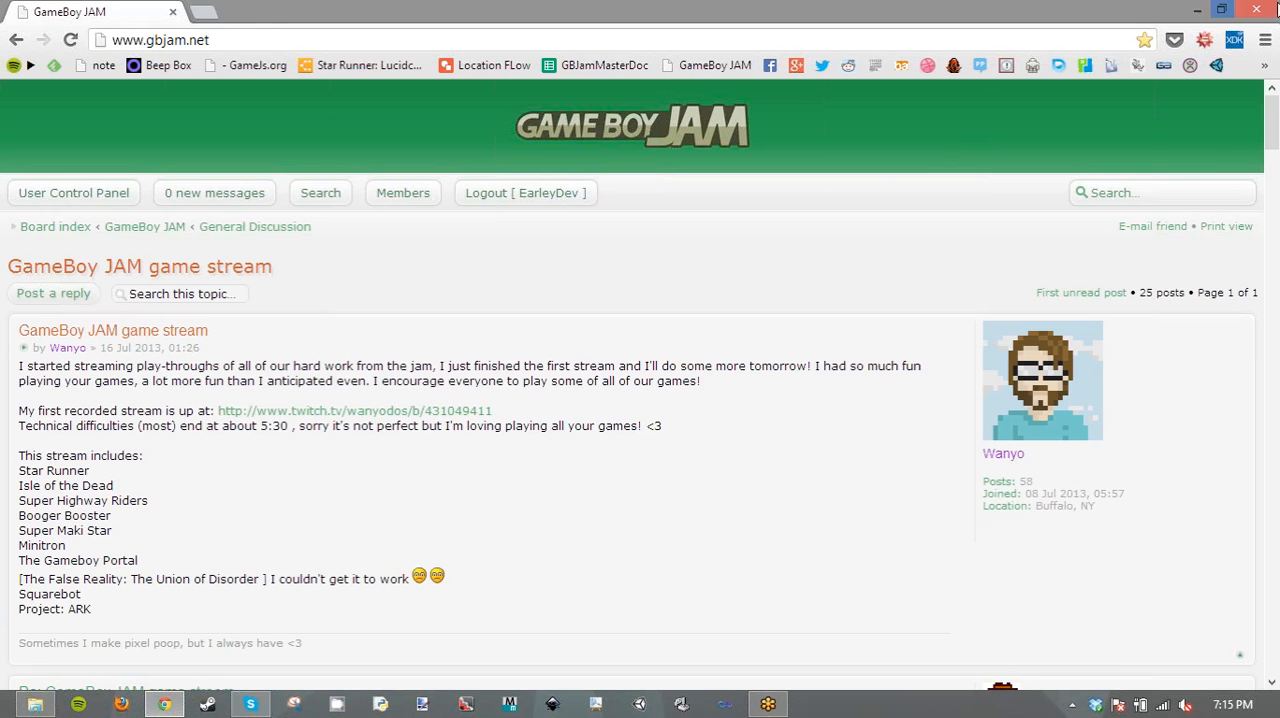
mouse_move(1186, 8)
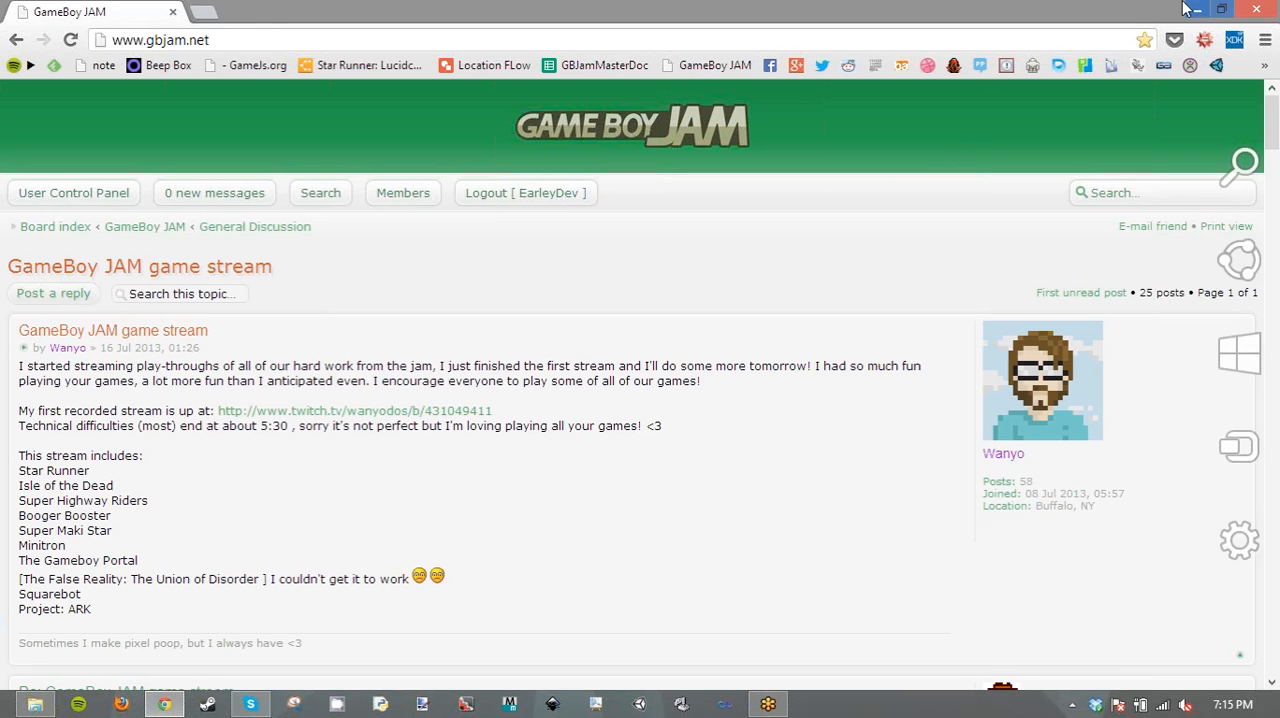
- Close the Chrome window with the GameBoy JAM topic and the File Explorer window showing the Python files
click(1263, 9)
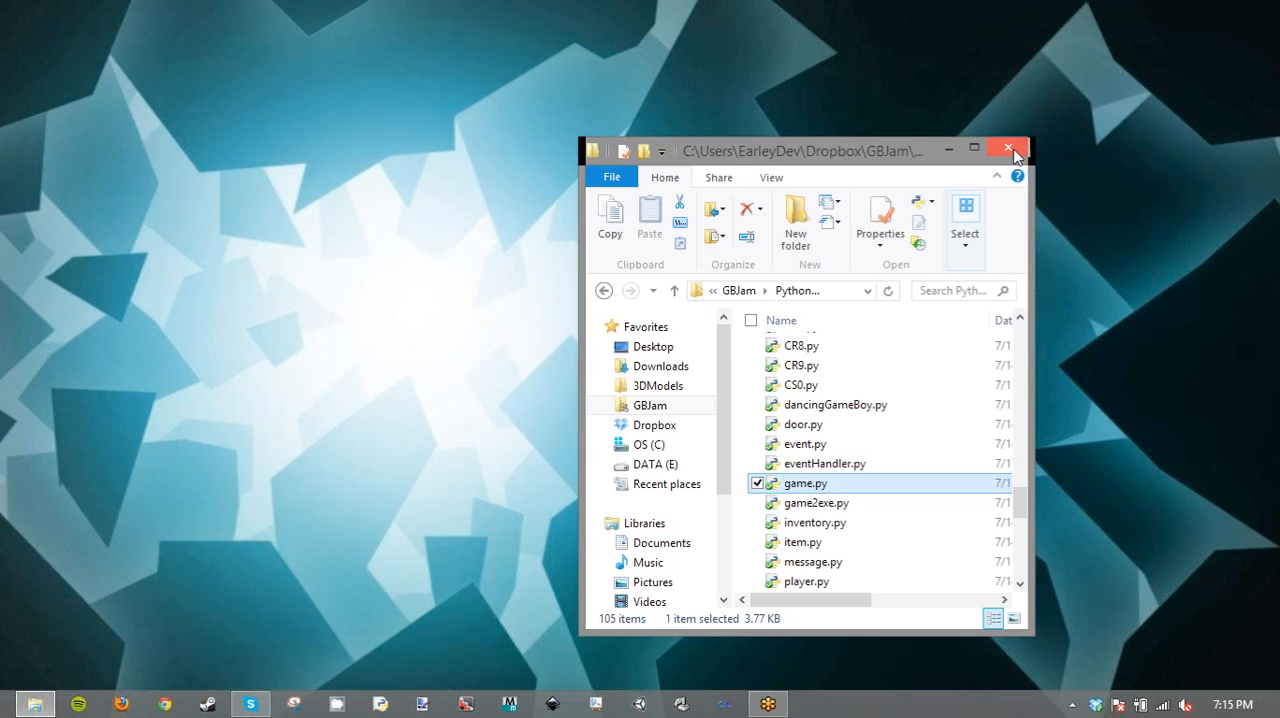
click(1014, 150)
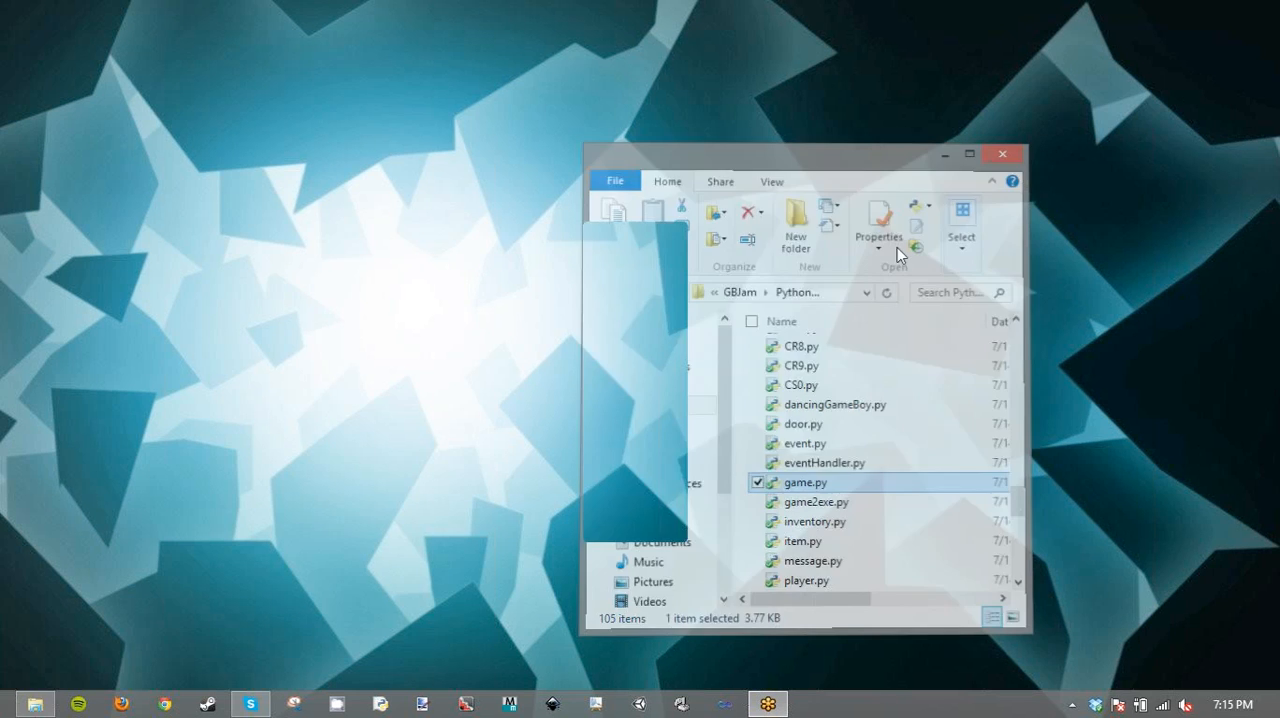
click(166, 704)
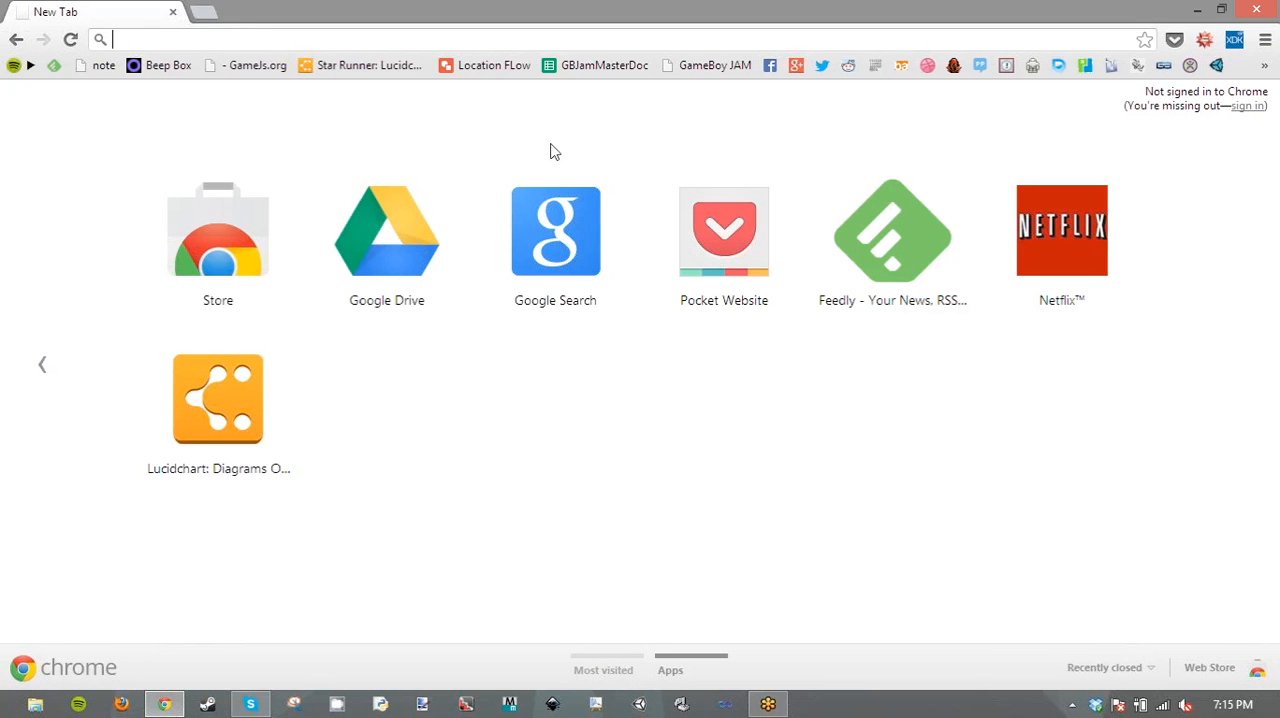
mouse_move(1262, 6)
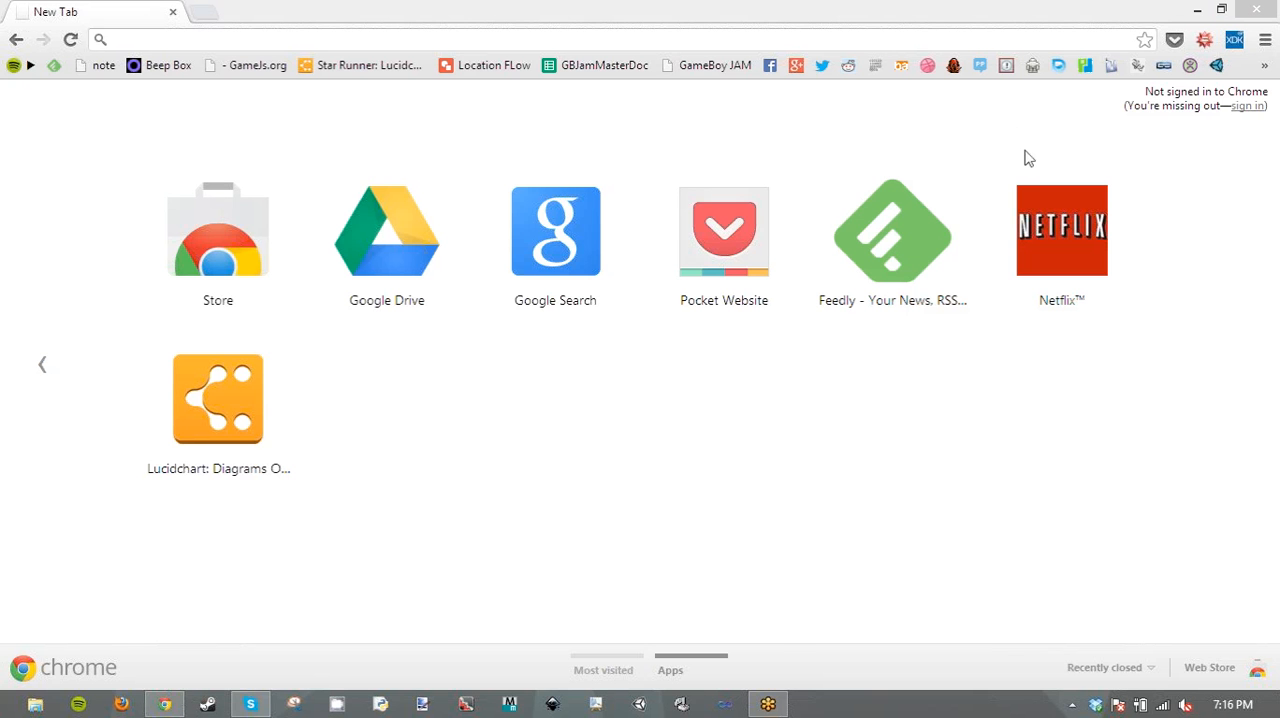
click(1221, 9)
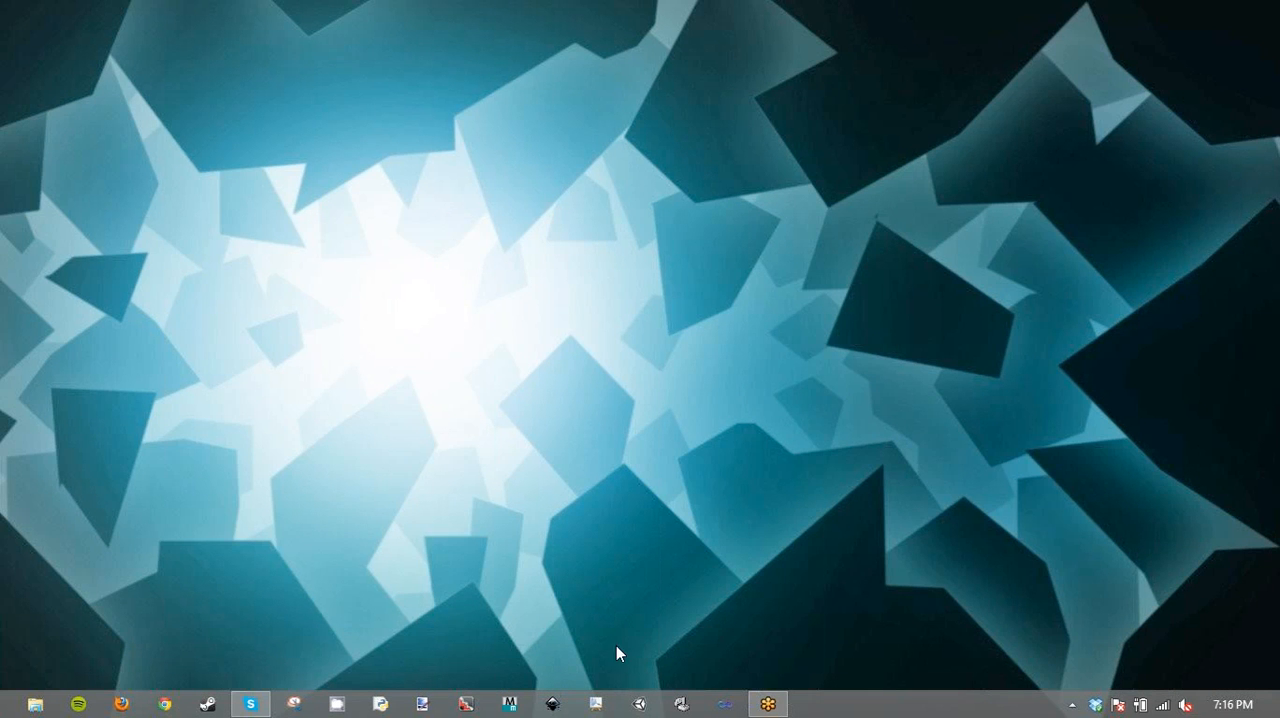
- Launch Unity and create a new project named GetCoinsDontDie in the Documents folder without importing any packages
click(638, 704)
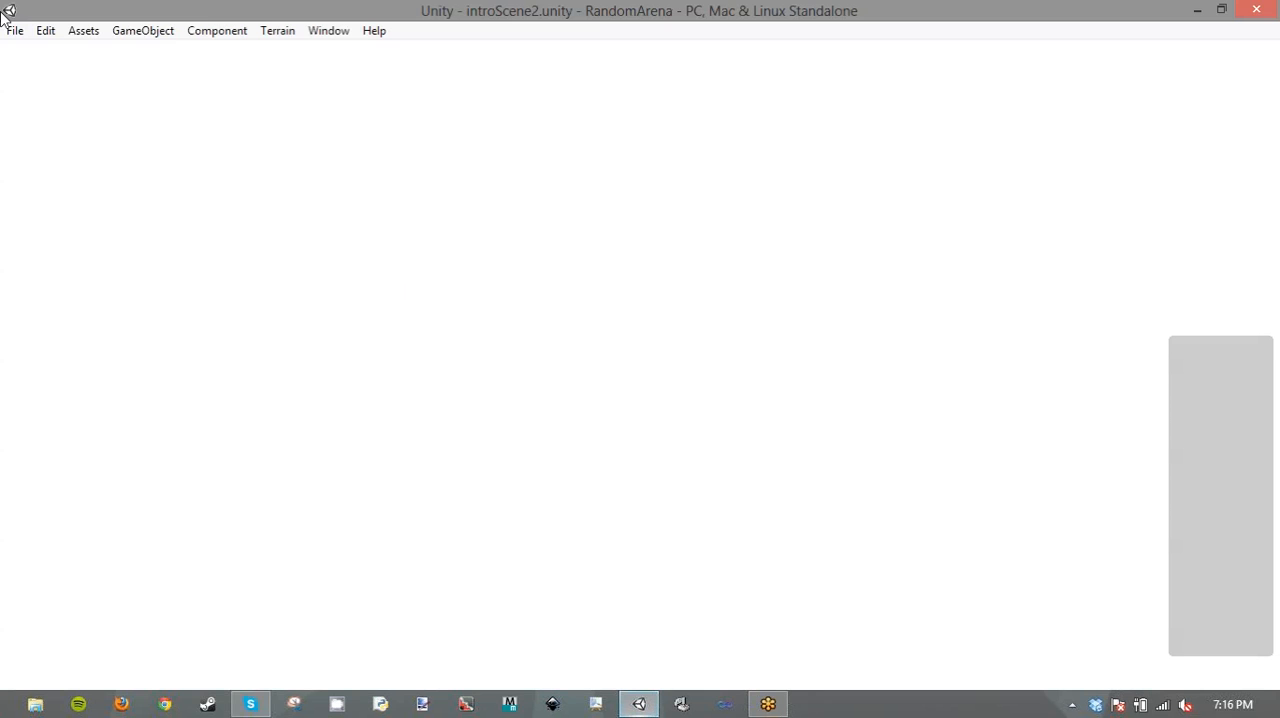
click(15, 30)
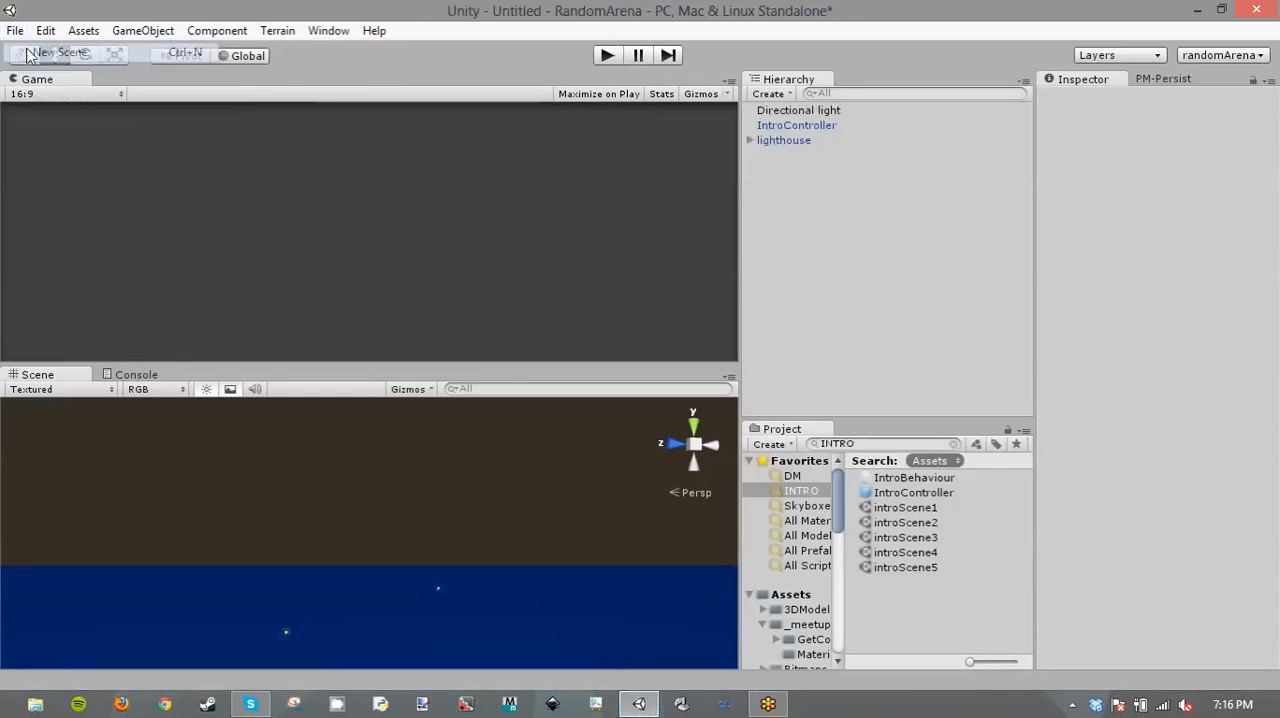
click(15, 30)
click(89, 147)
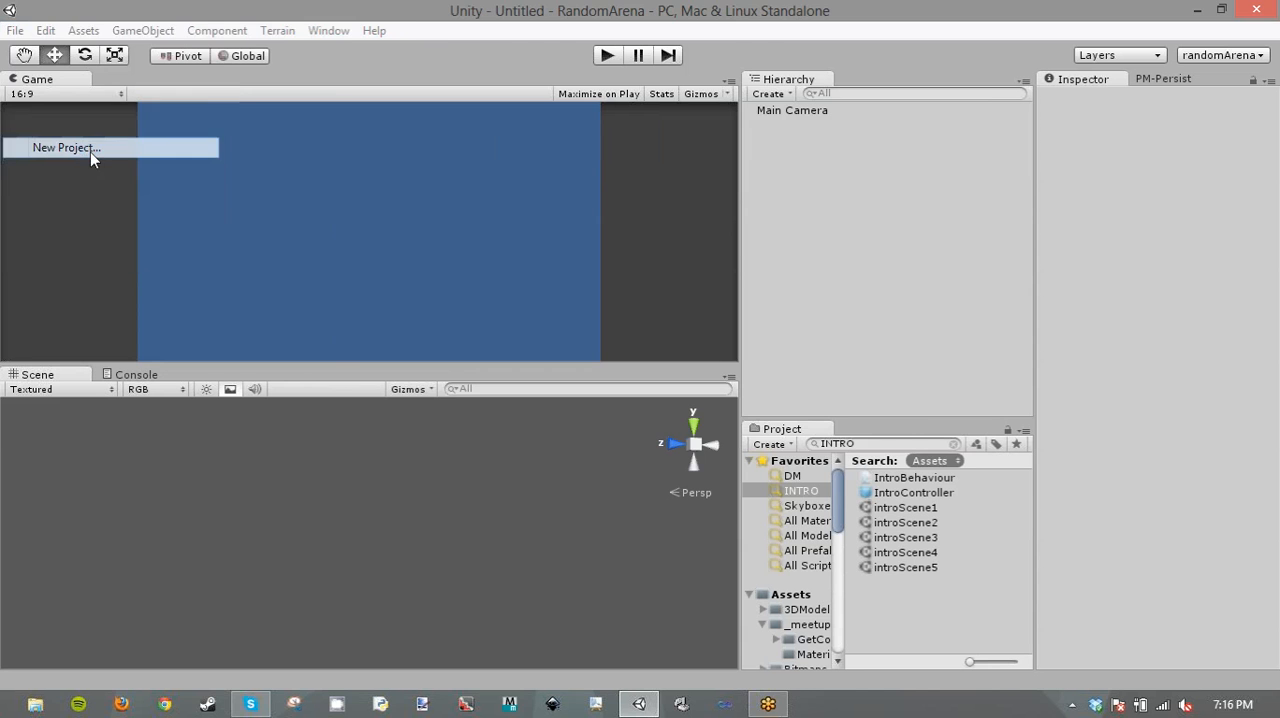
drag(670, 268, 551, 264)
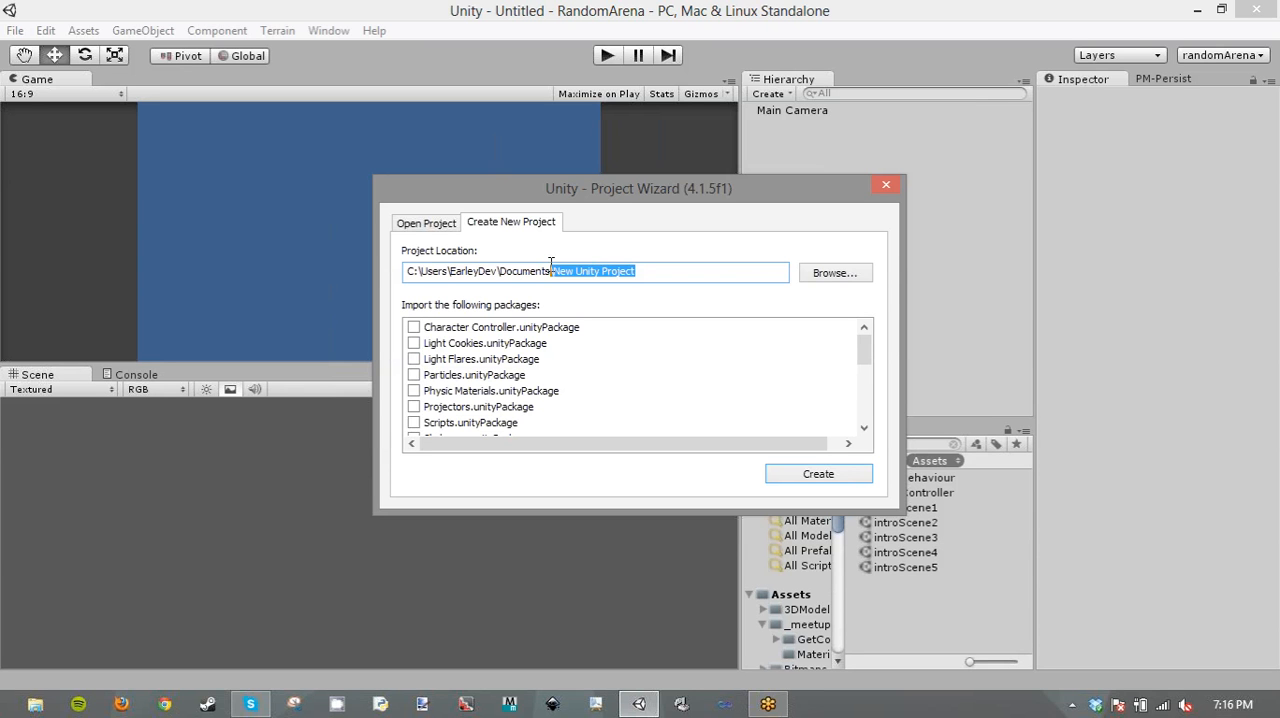
key(BackSpace)
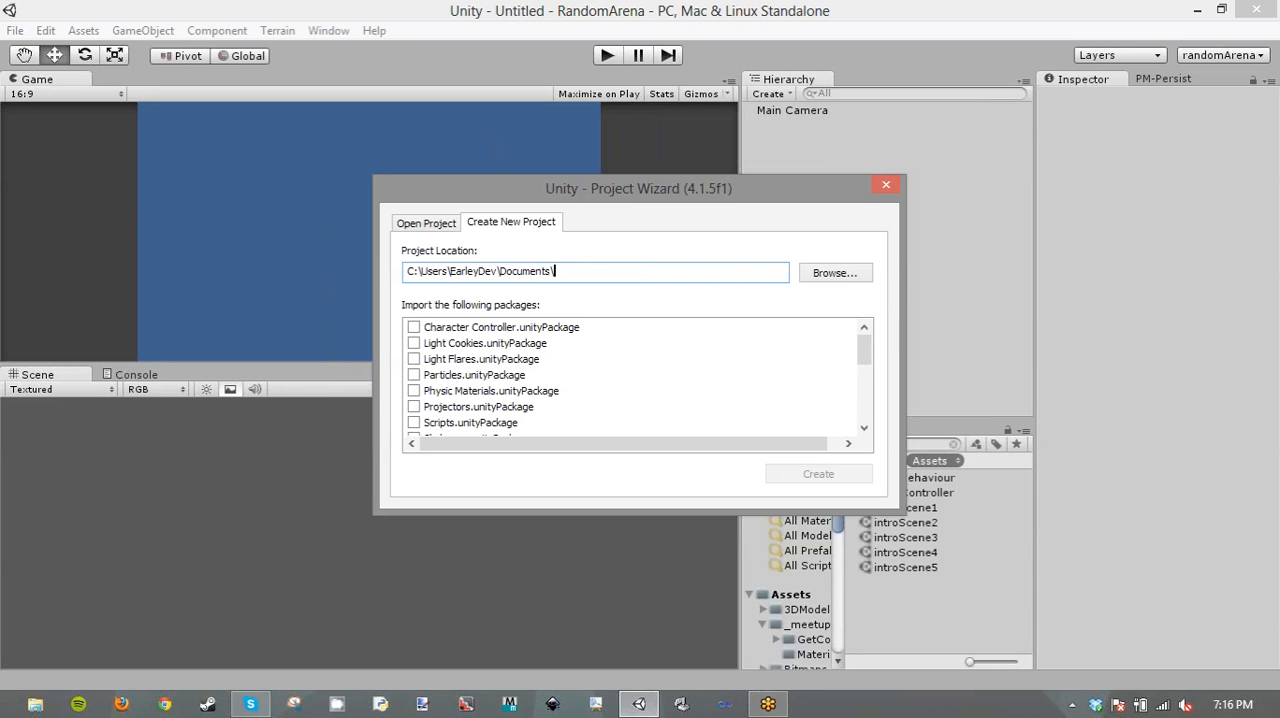
text(Get)
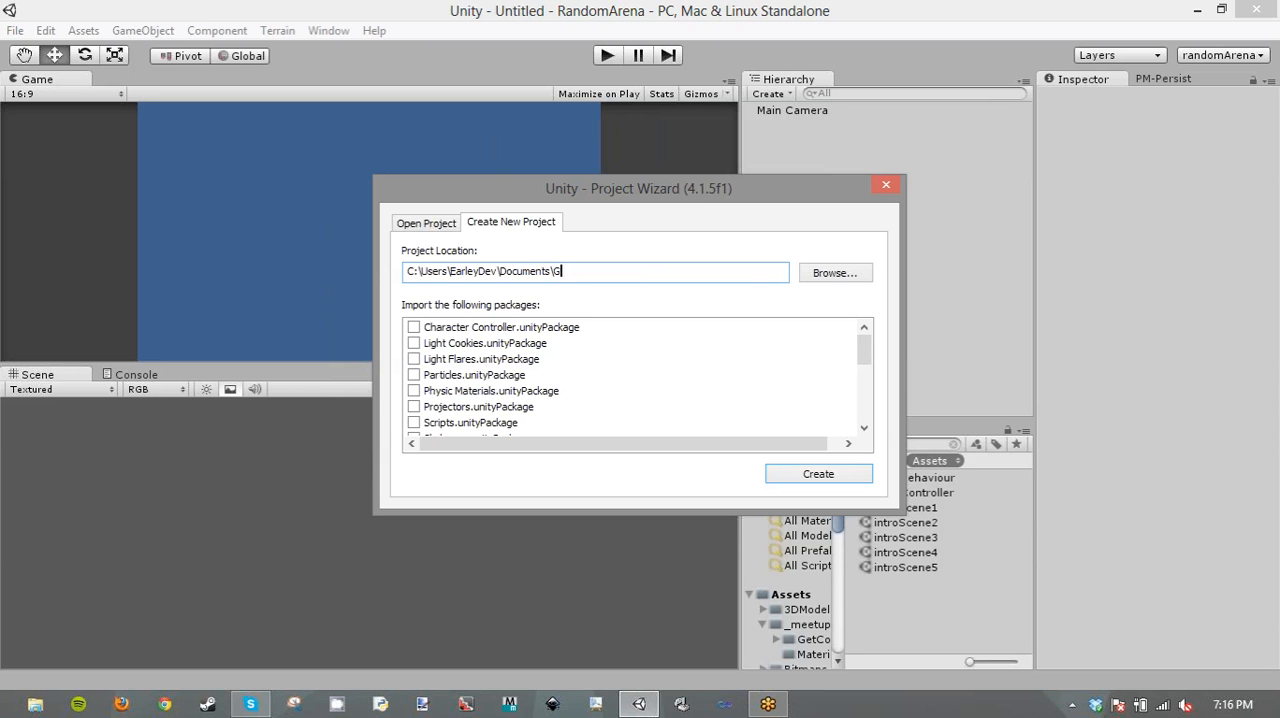
text(CoinsDontDie)
click(834, 470)
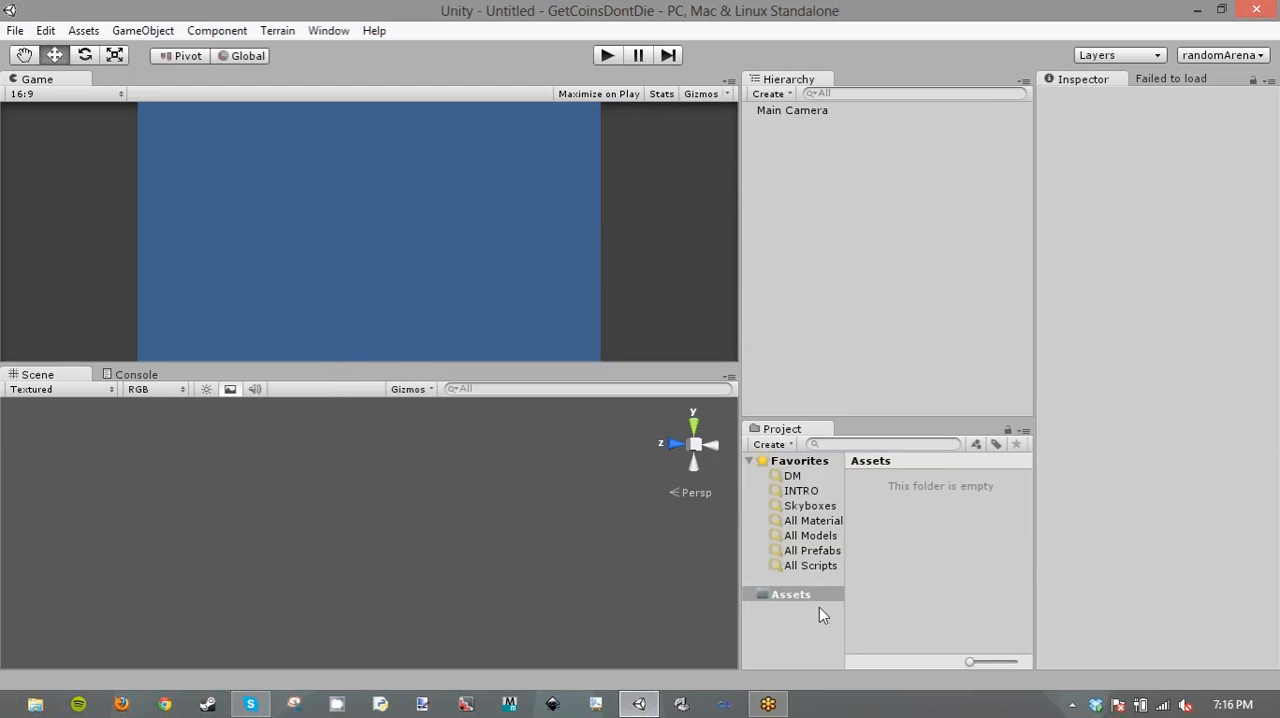
- Open the recently used GetCoins_DontDie folder in File Explorer and move its window clear of Unity's project assets
right_click(34, 704)
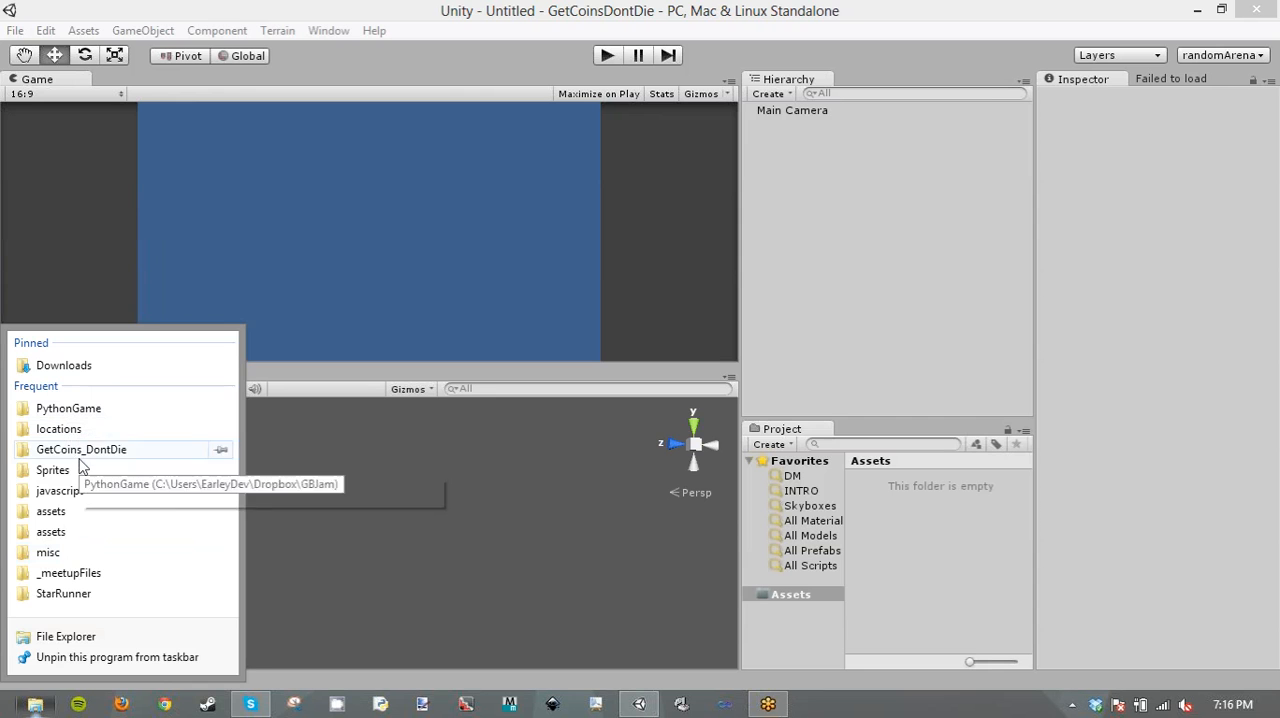
click(80, 450)
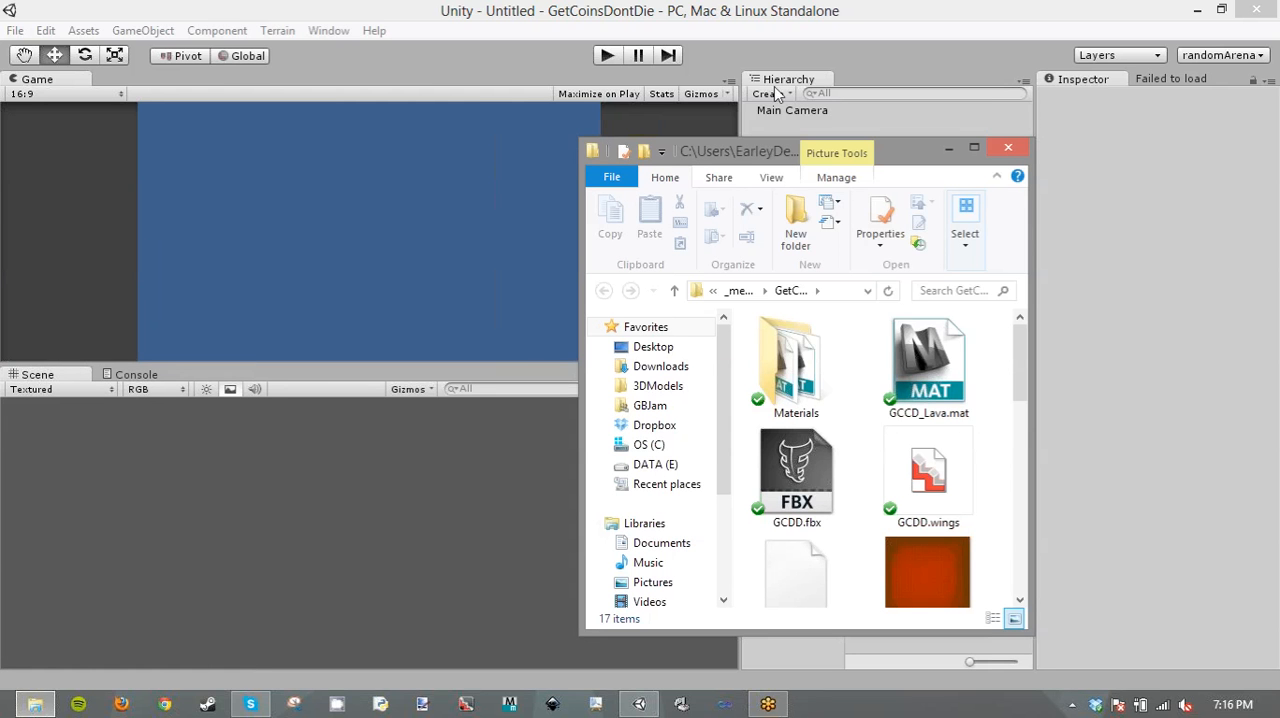
drag(600, 146, 242, 124)
- Select GCDD_background.png, GCDD_background_bottom.png, GCDD_background_top.png, GCDD_lava.png and GCDD_coin.3ds together, leaving GCDD_background.pdn out
drag(662, 370, 672, 421)
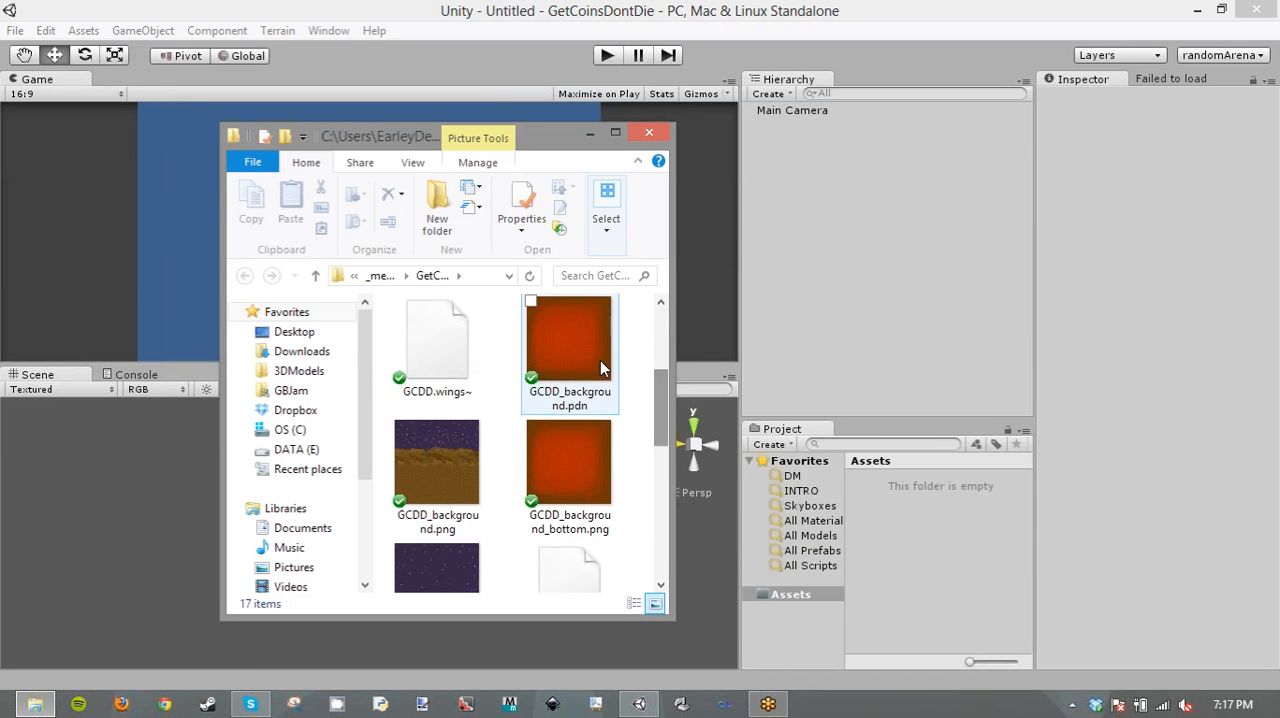
click(602, 370)
ctrl+click(598, 456)
ctrl+click(462, 480)
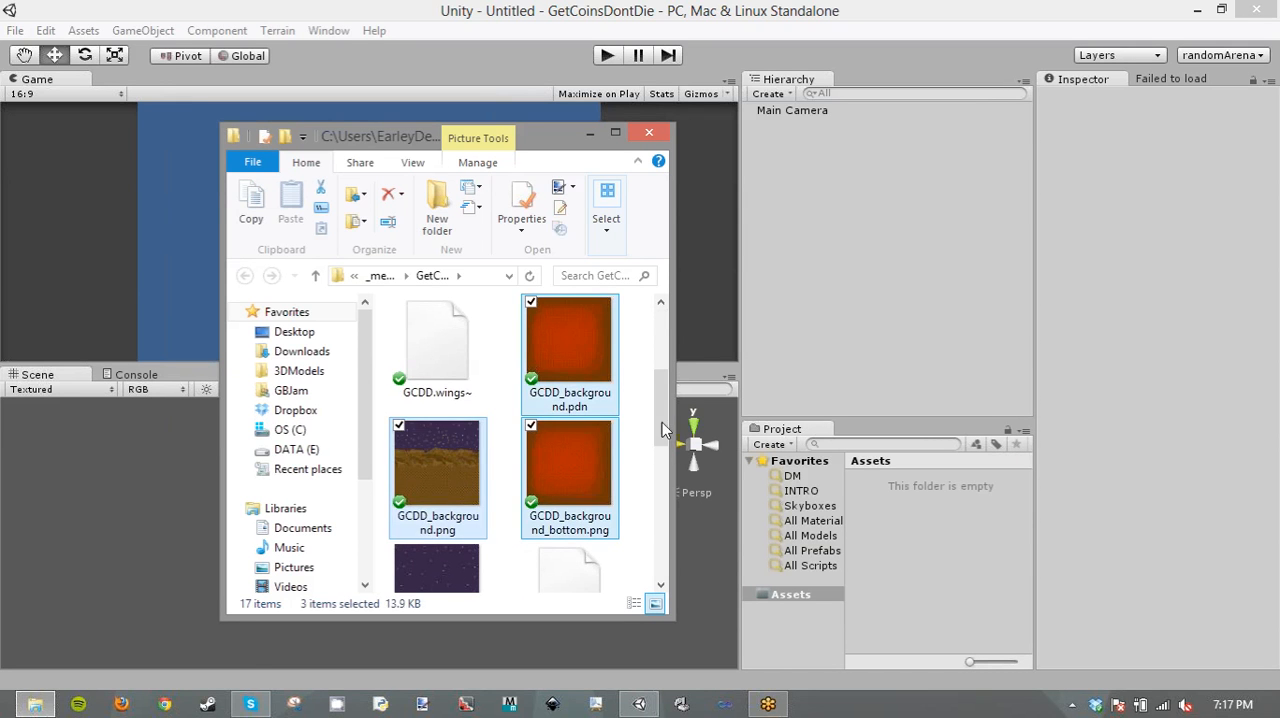
click(570, 470)
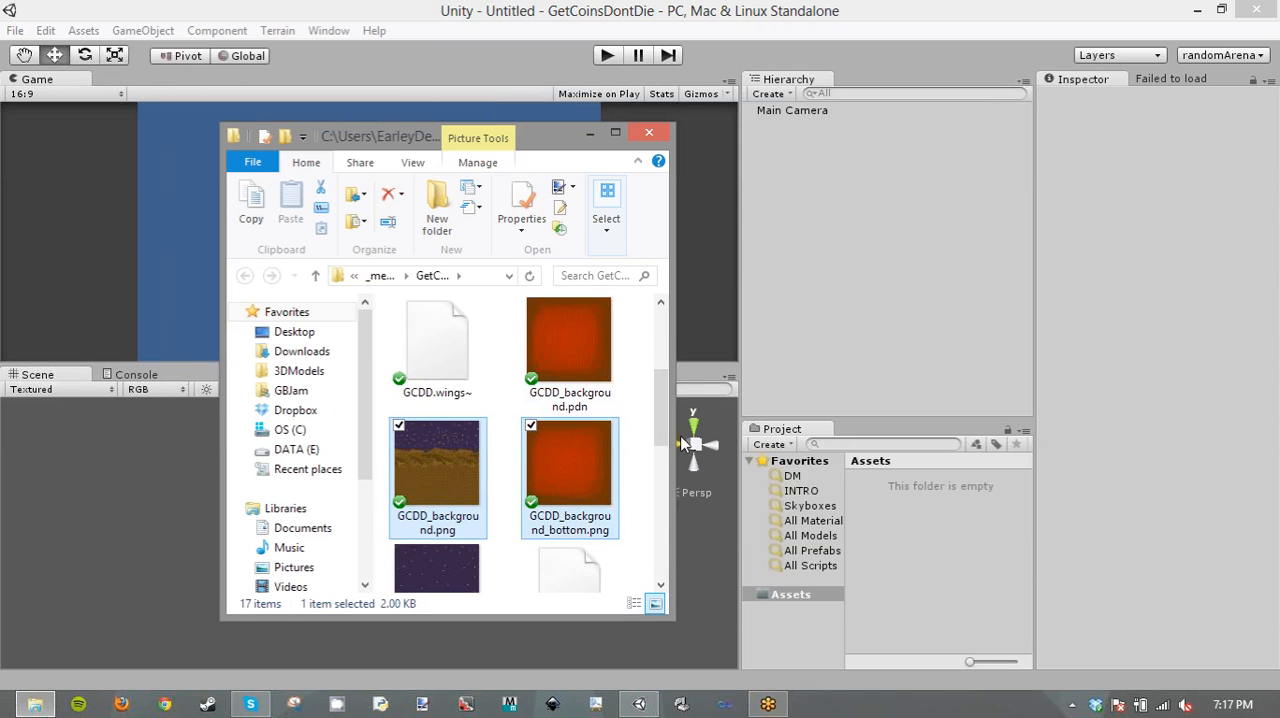
ctrl+click(470, 475)
drag(663, 428, 528, 461)
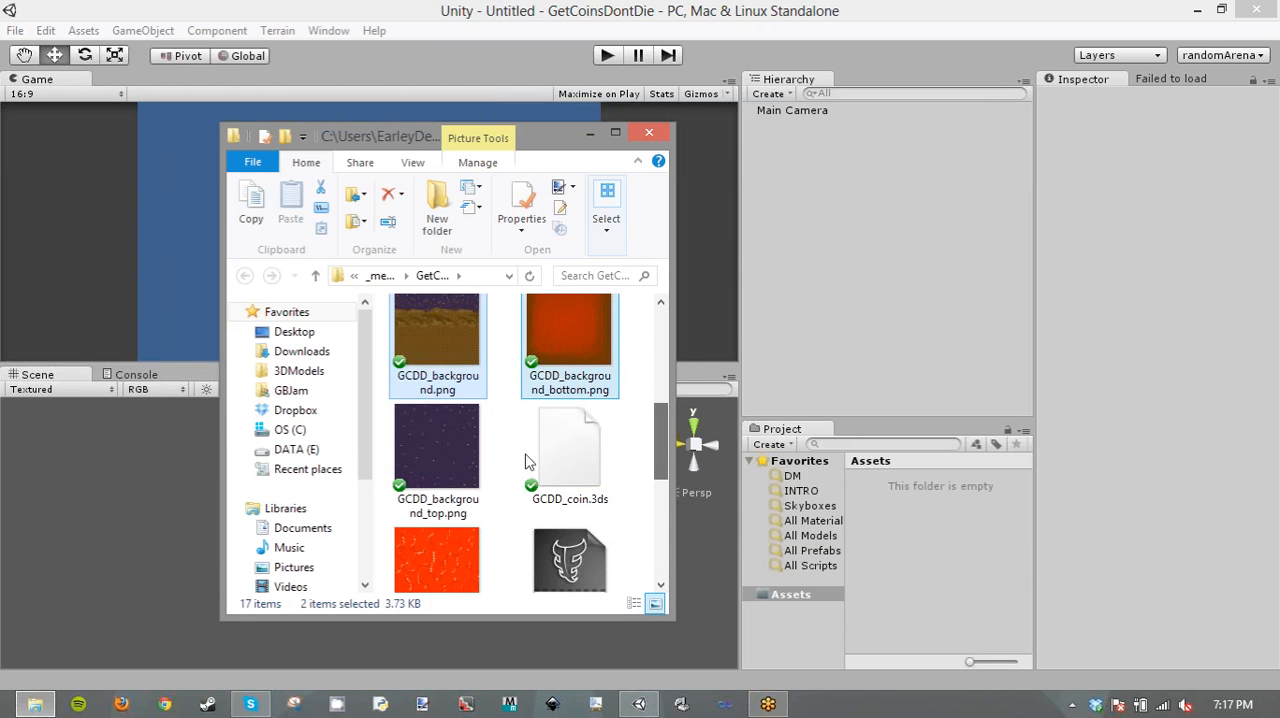
ctrl+click(466, 456)
ctrl+click(466, 543)
ctrl+click(600, 412)
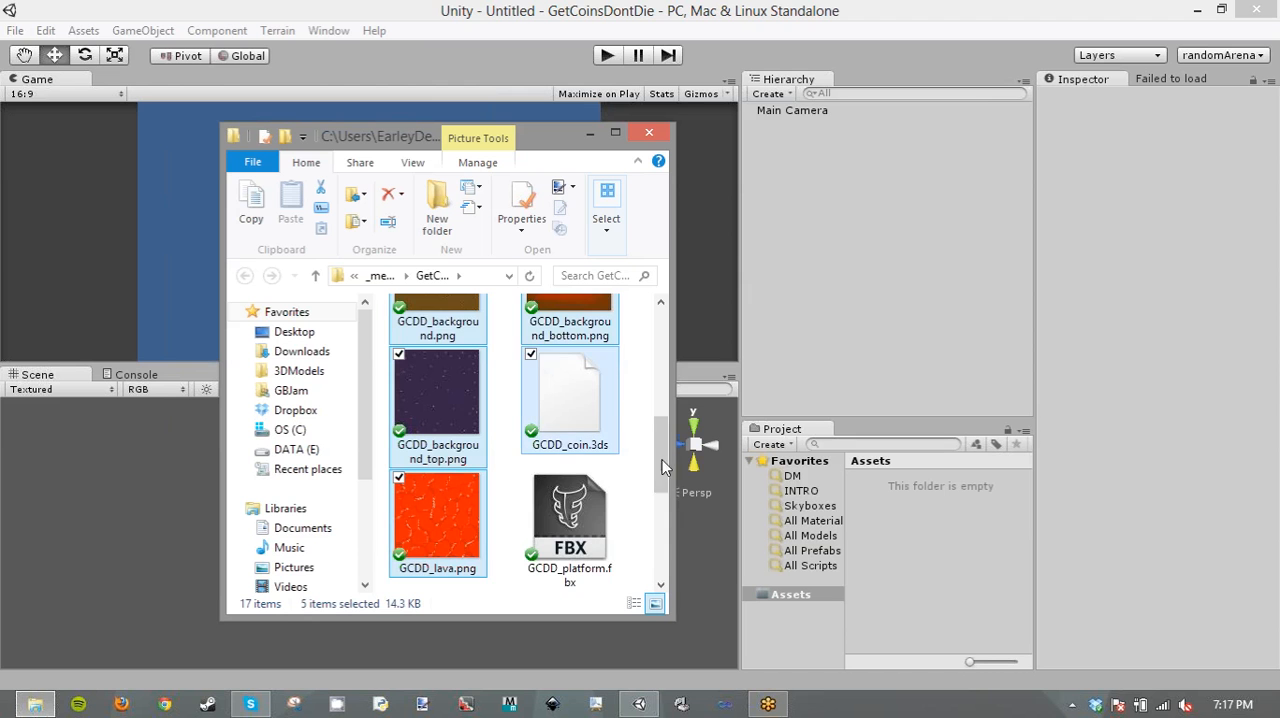
- Add GCDD_skybox.mat, GCDD_player.fbx and level1.unity to the file selection
drag(662, 452, 658, 494)
ctrl+click(565, 505)
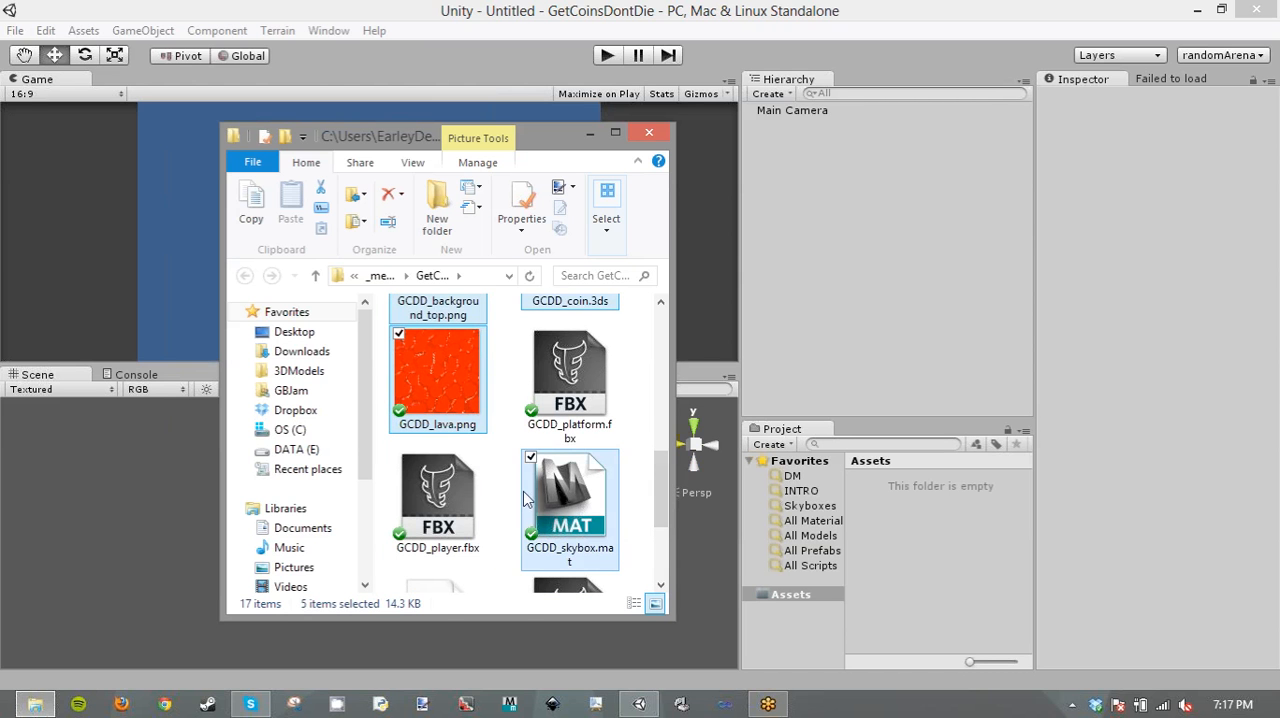
ctrl+click(449, 521)
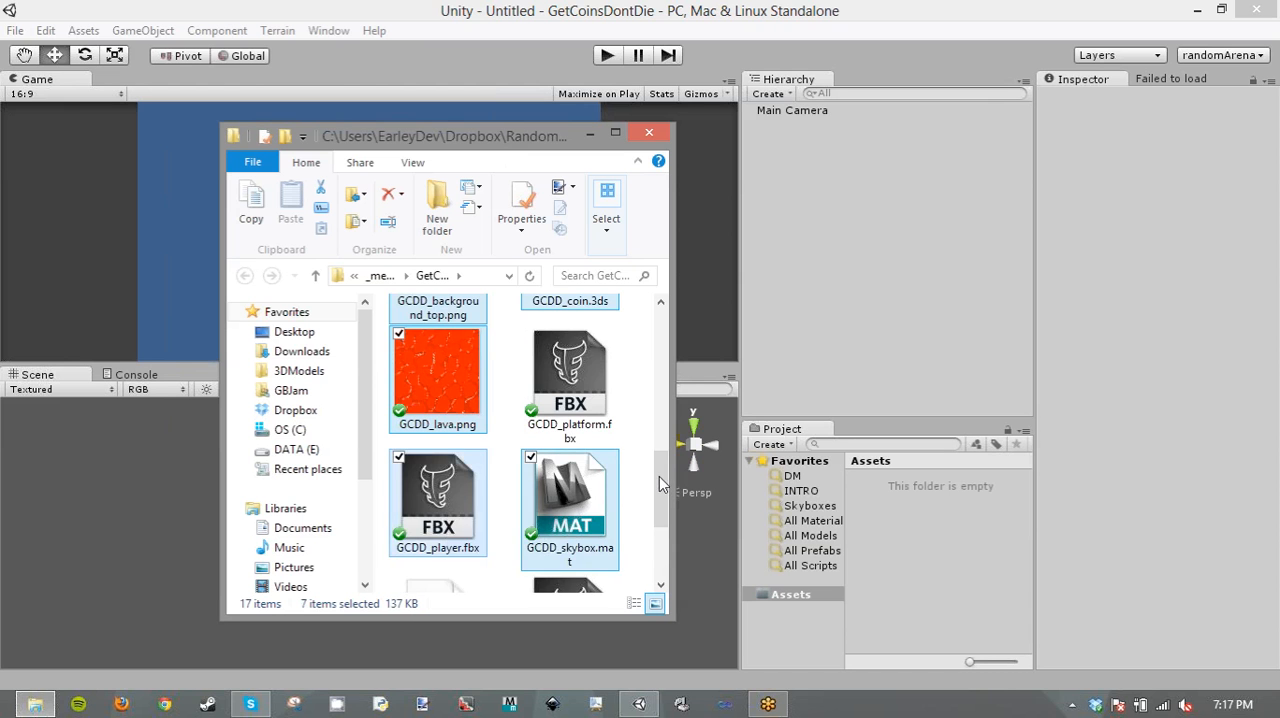
drag(660, 478, 662, 530)
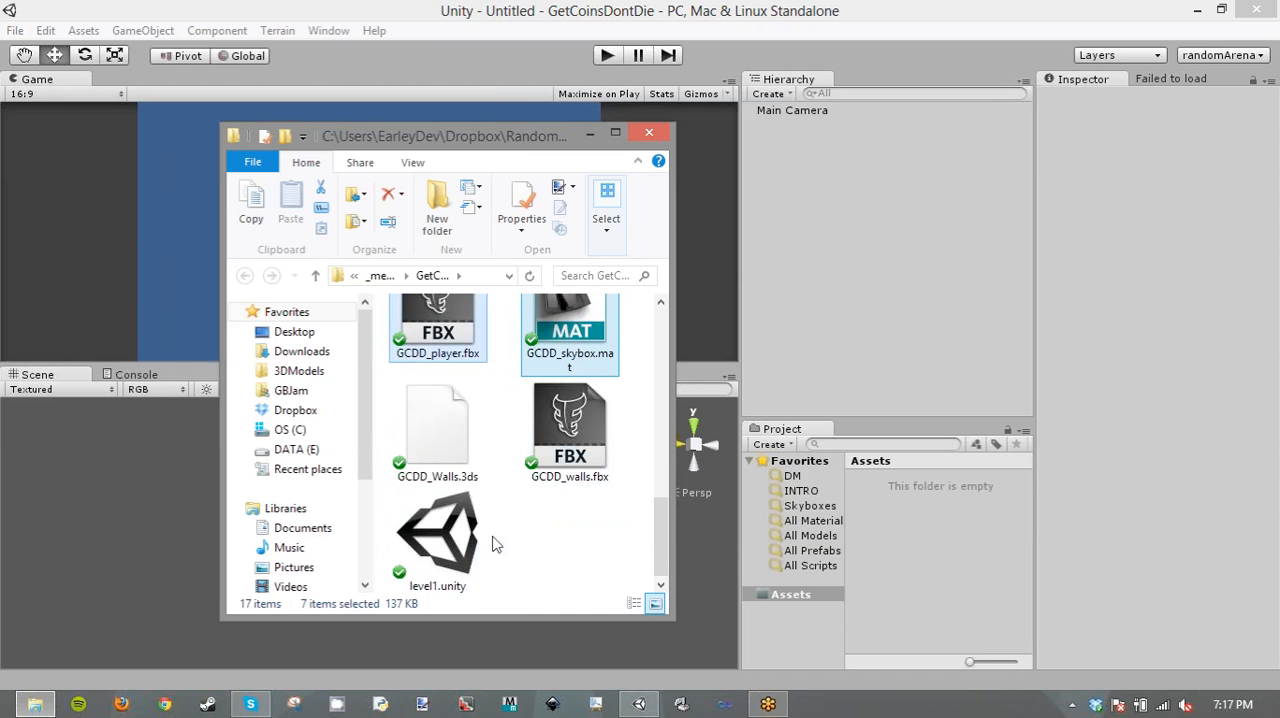
ctrl+click(462, 545)
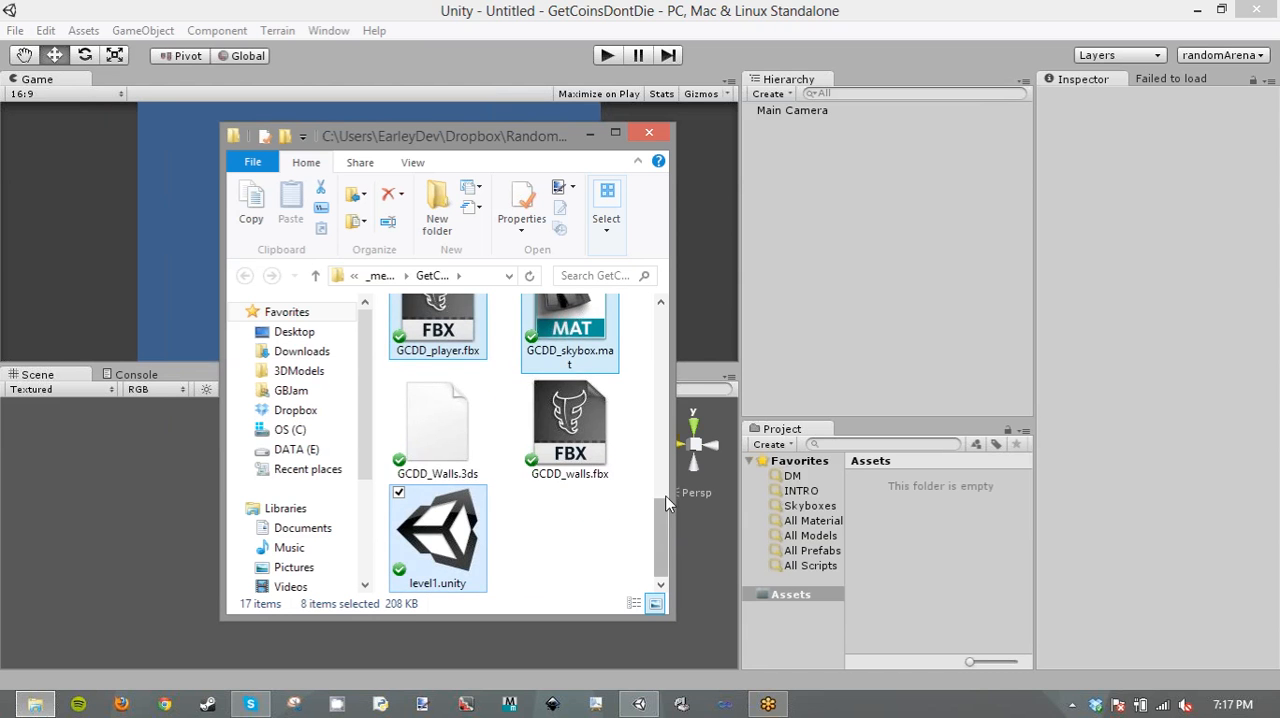
- Add GCCD_Lava.mat and the Materials folder to the selection, and import all selected files into the Unity project's Assets folder
drag(660, 540, 687, 339)
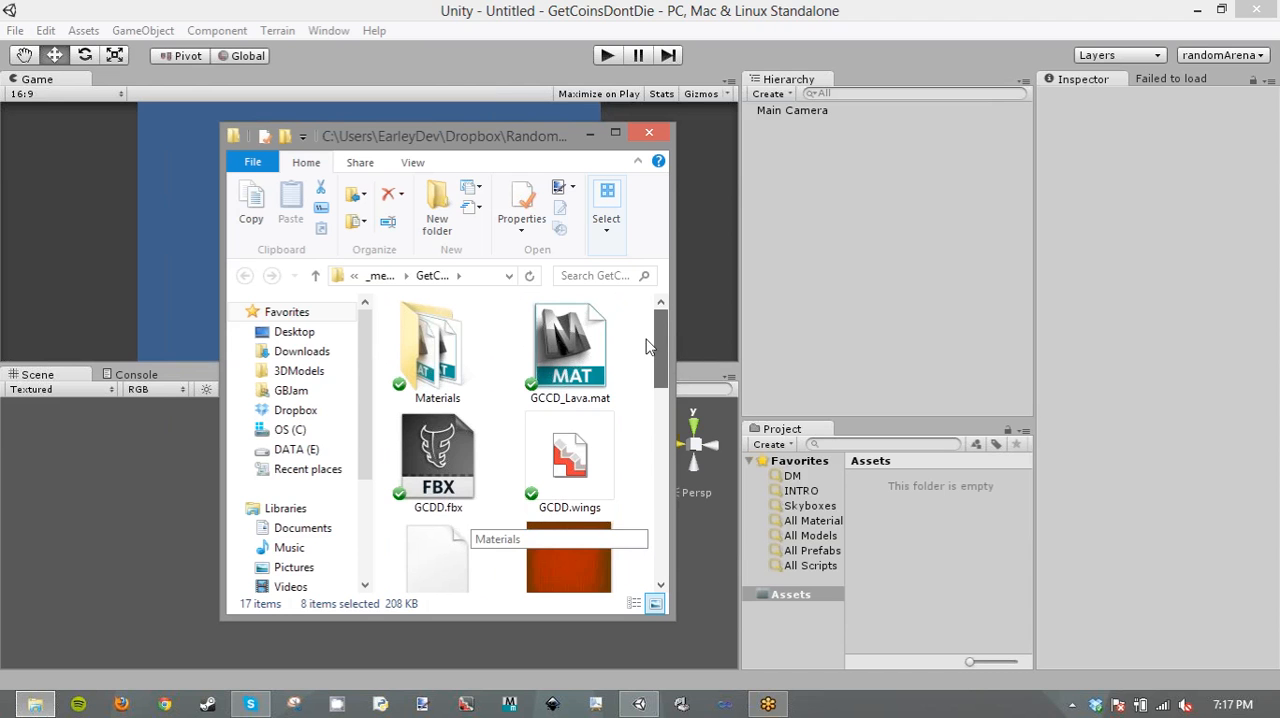
ctrl+click(609, 348)
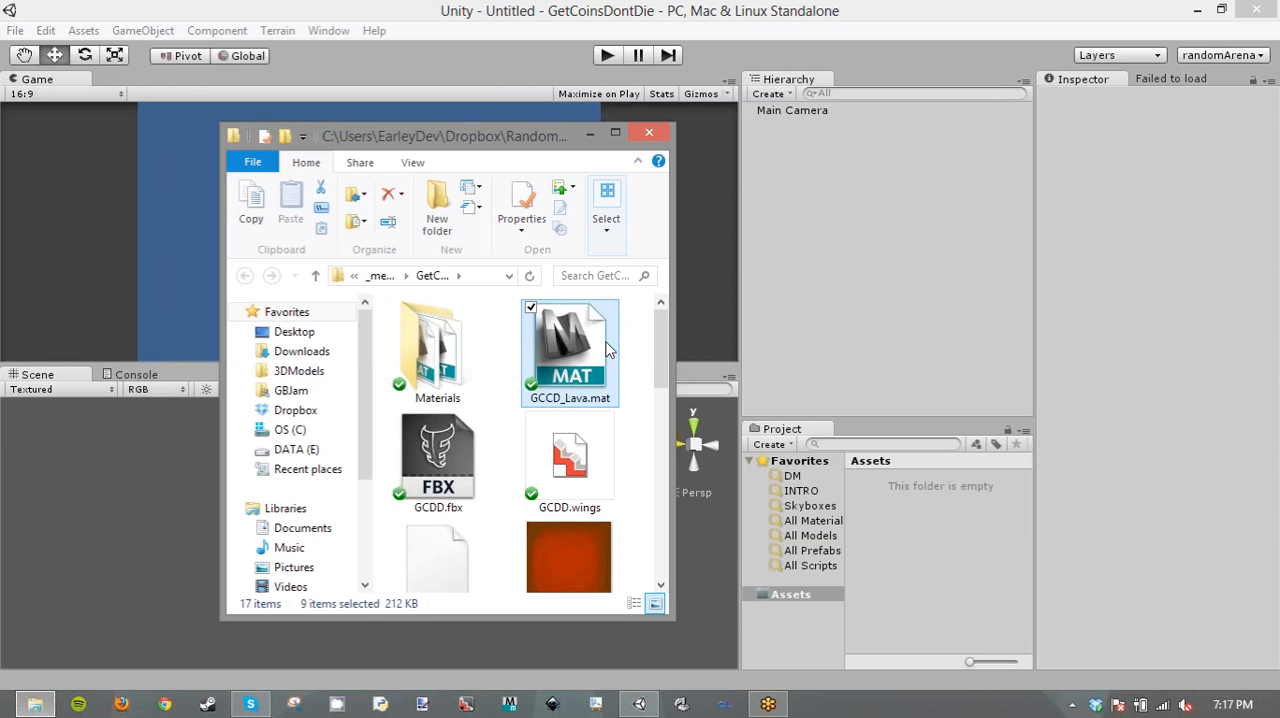
ctrl+click(415, 372)
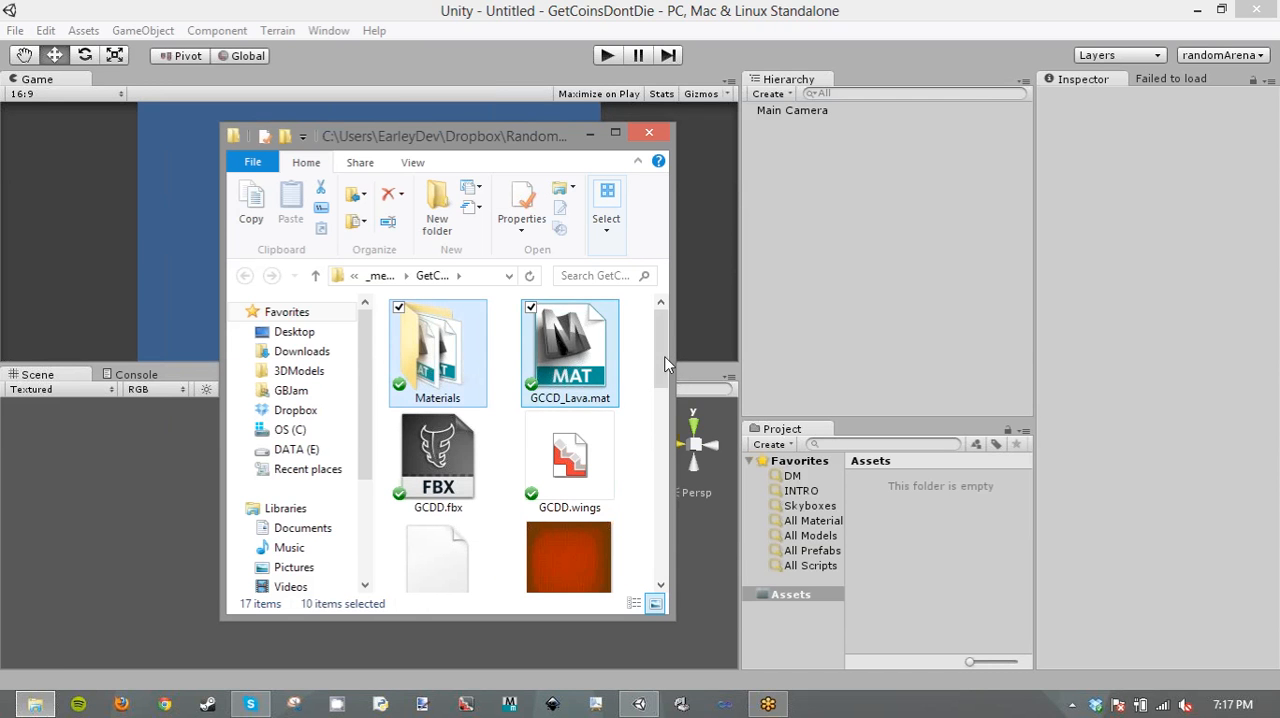
mouse_move(660, 368)
mouse_down()
mouse_move(660, 401)
mouse_move(660, 373)
mouse_up()
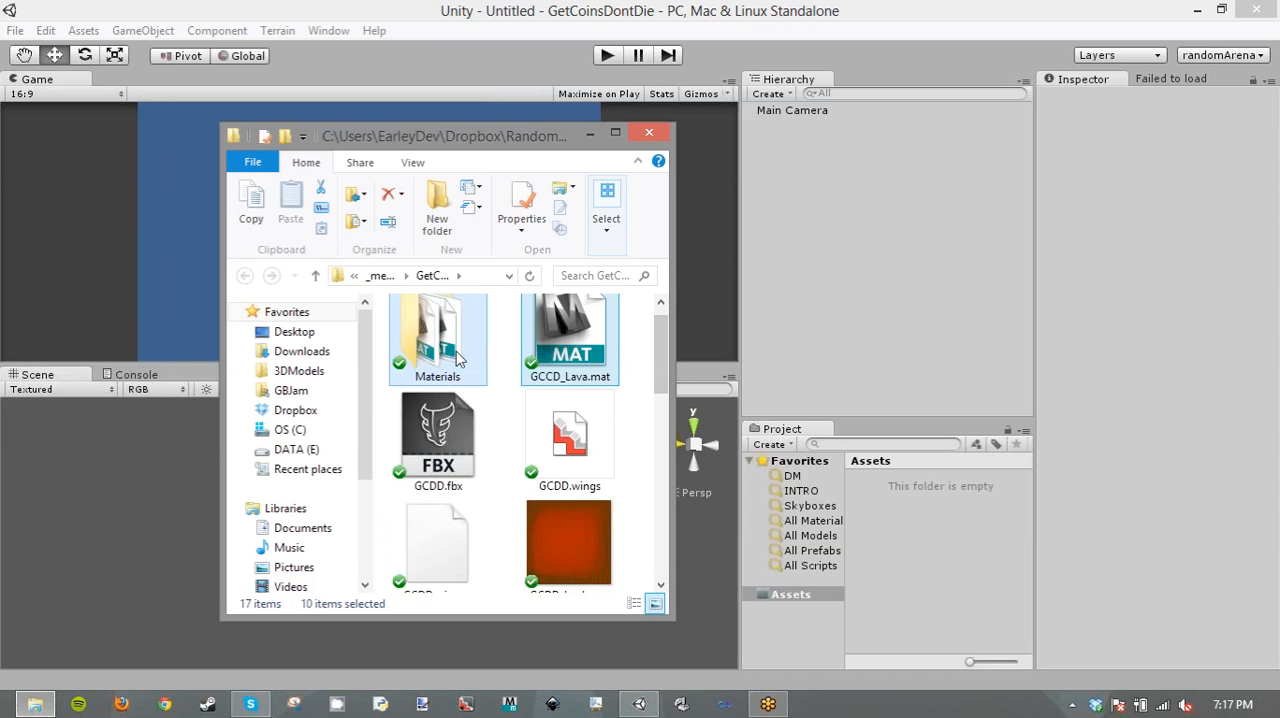
drag(456, 352, 932, 527)
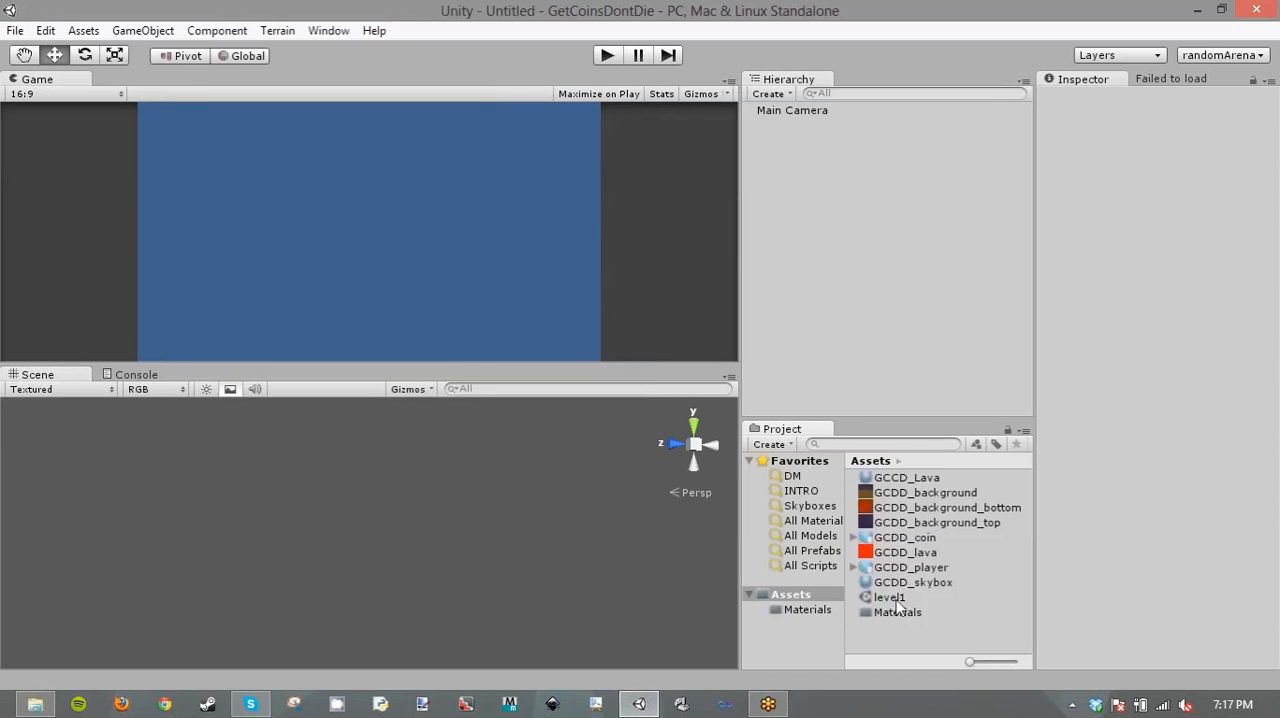
- Open the imported level1 scene, and delete the level1 asset from the project
double_click(893, 600)
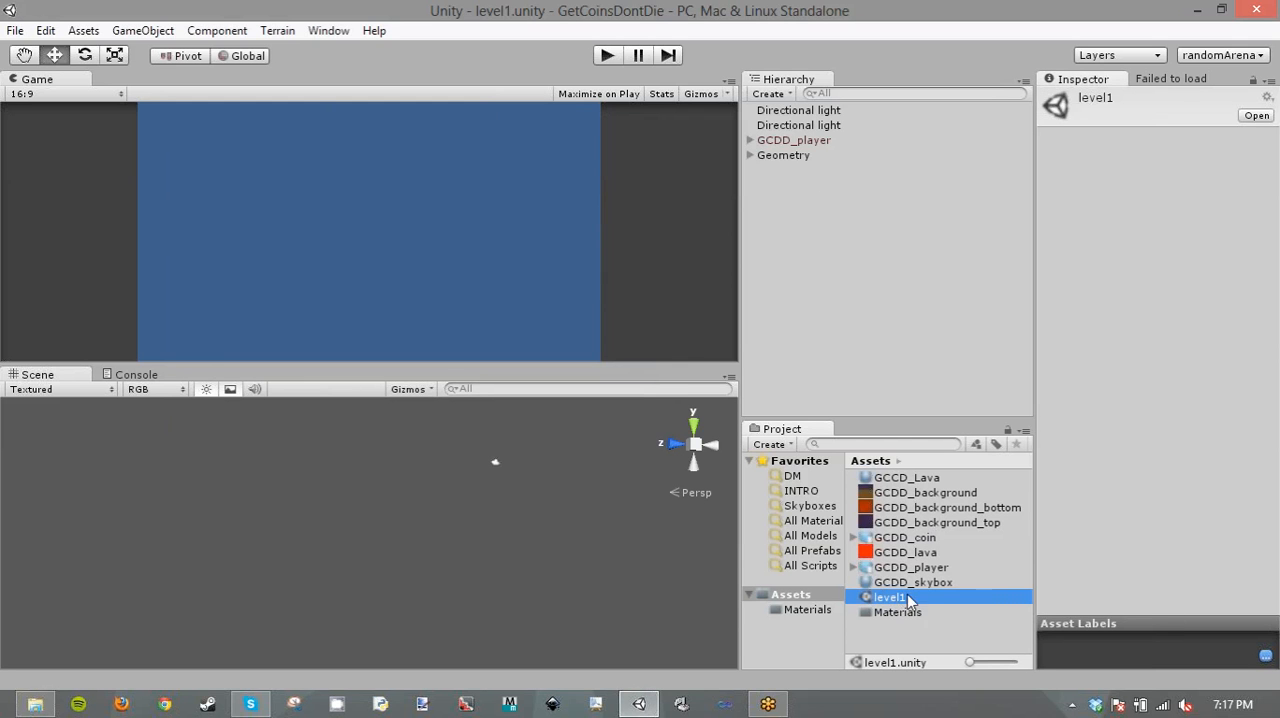
right_click(908, 598)
click(963, 370)
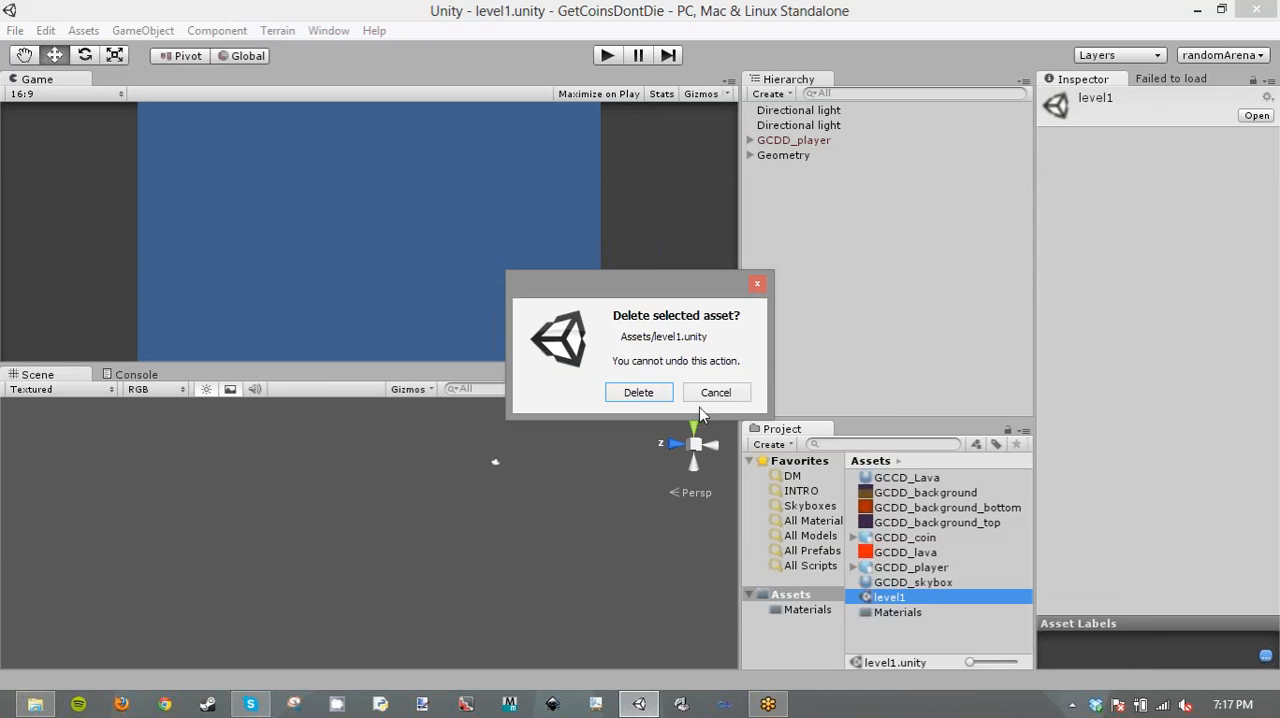
click(633, 403)
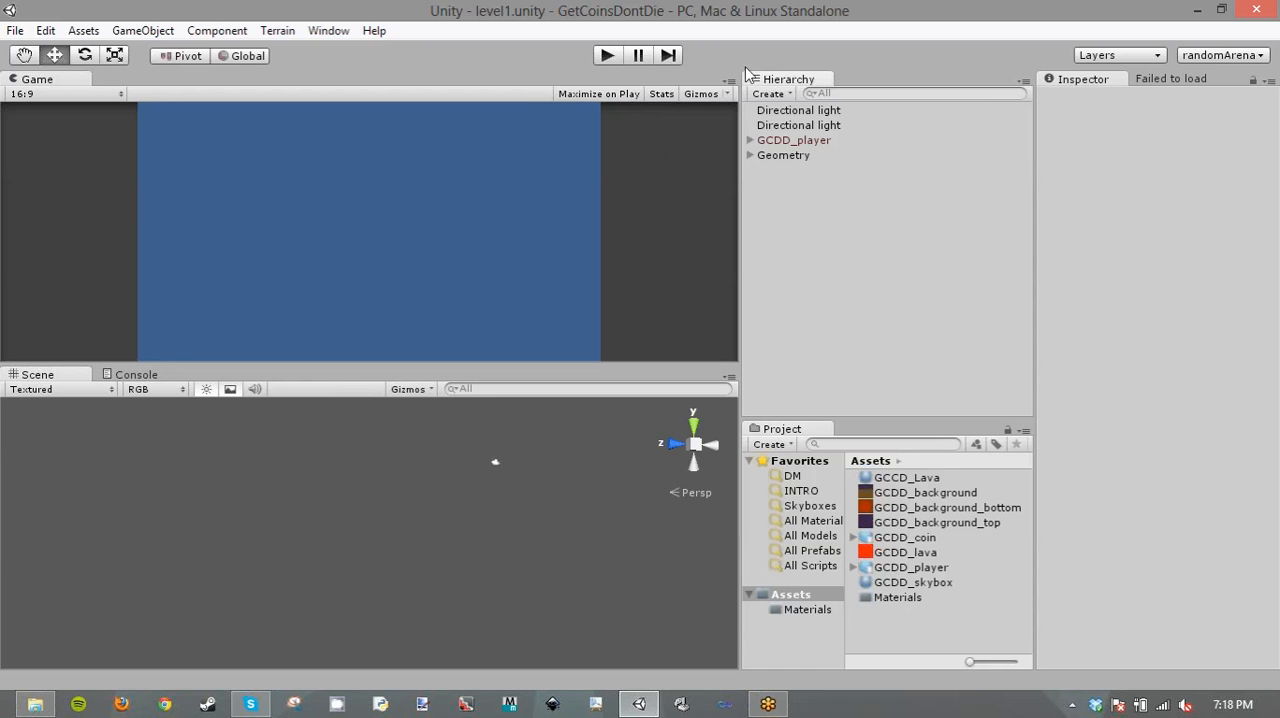
- Select the Geometry object to view its outlines in the scene, and replace the open level with a new scene
click(785, 156)
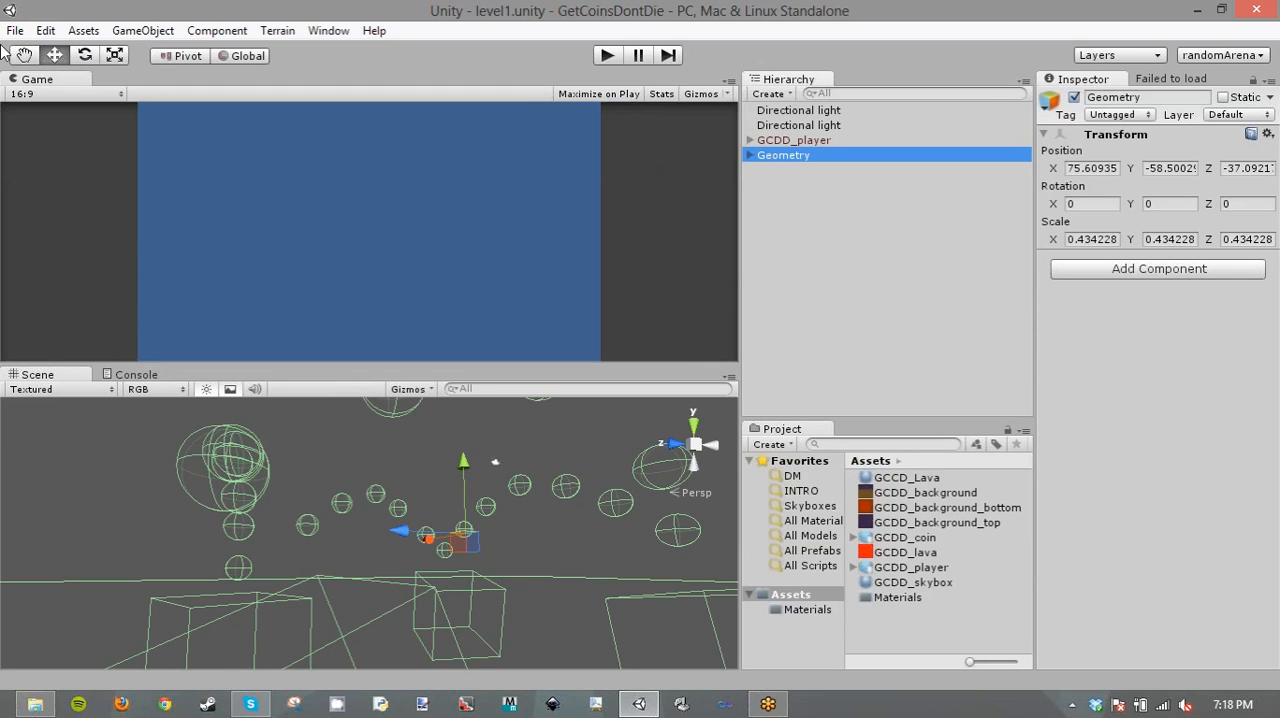
click(15, 31)
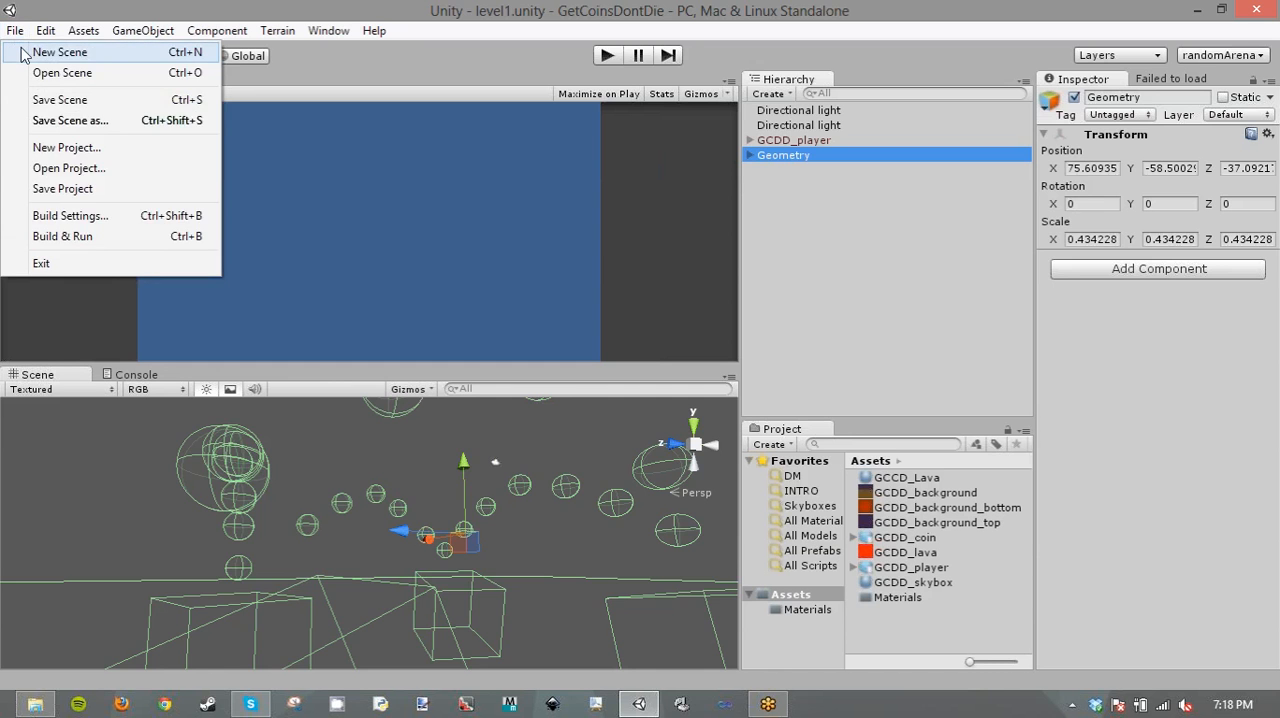
click(58, 52)
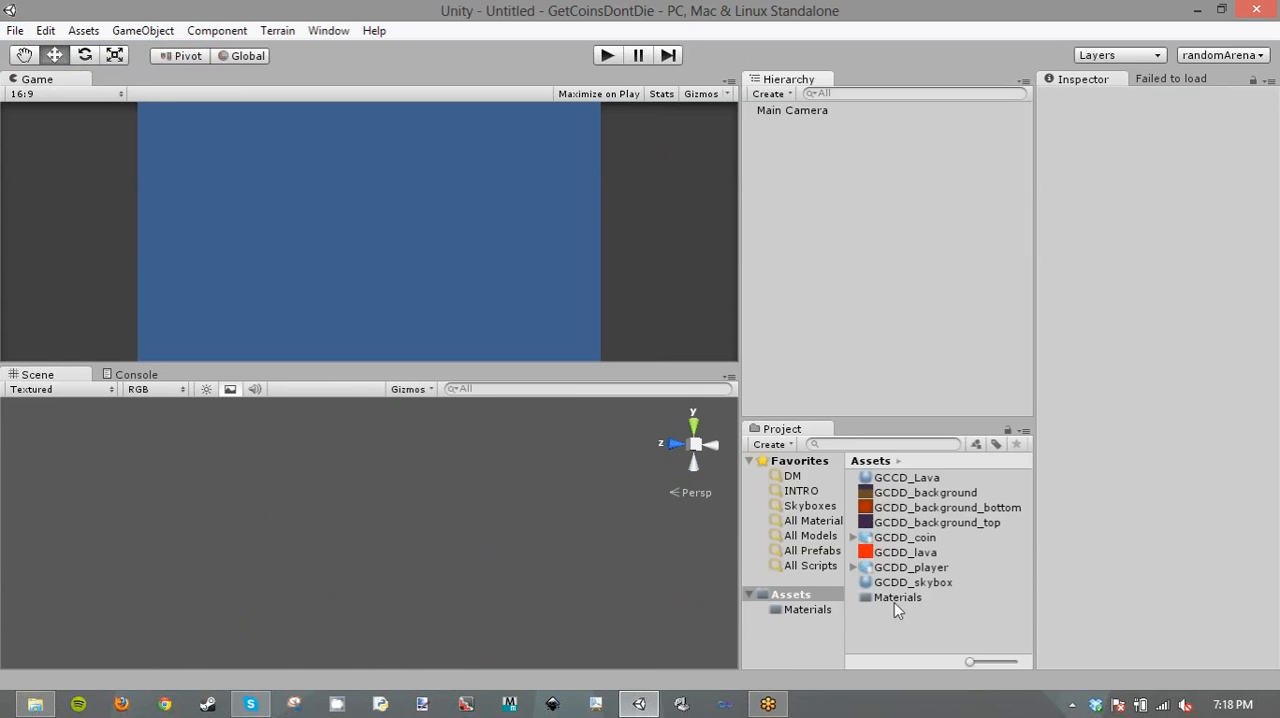
- Browse in File Explorer from the meetup files up to Assets and into the 3DModels/Primatives folder
click(32, 705)
click(380, 275)
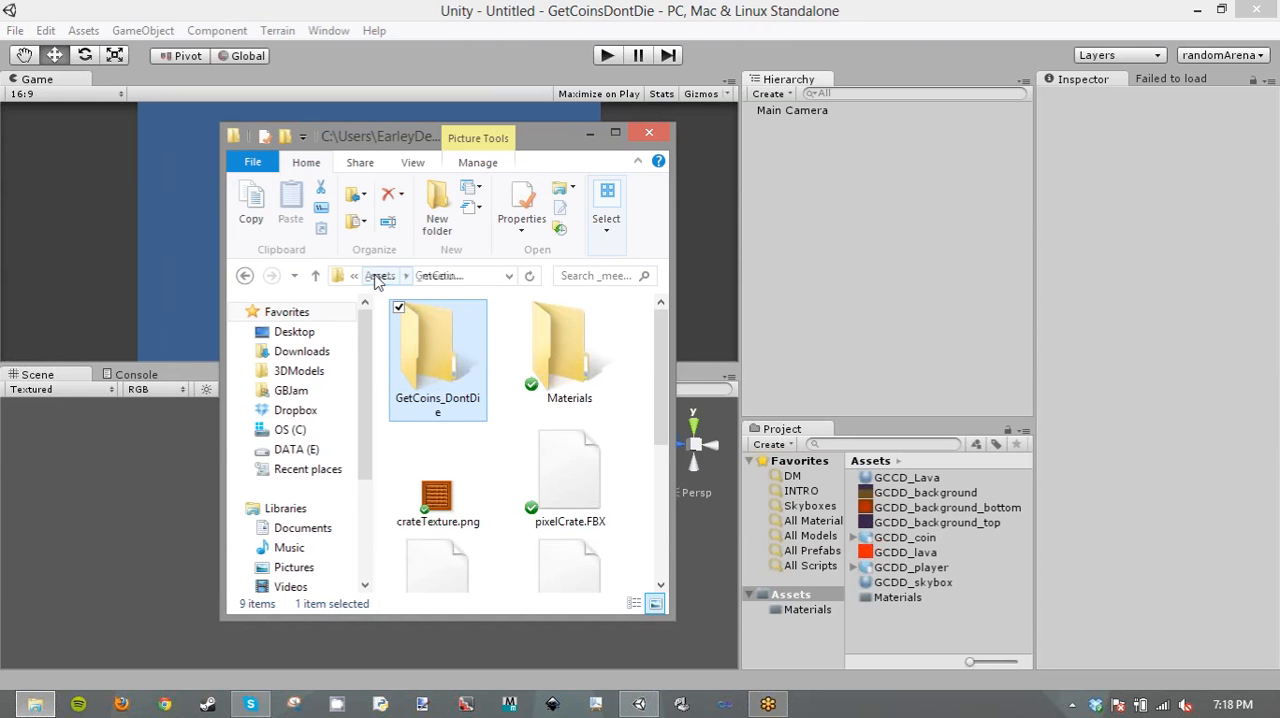
click(393, 282)
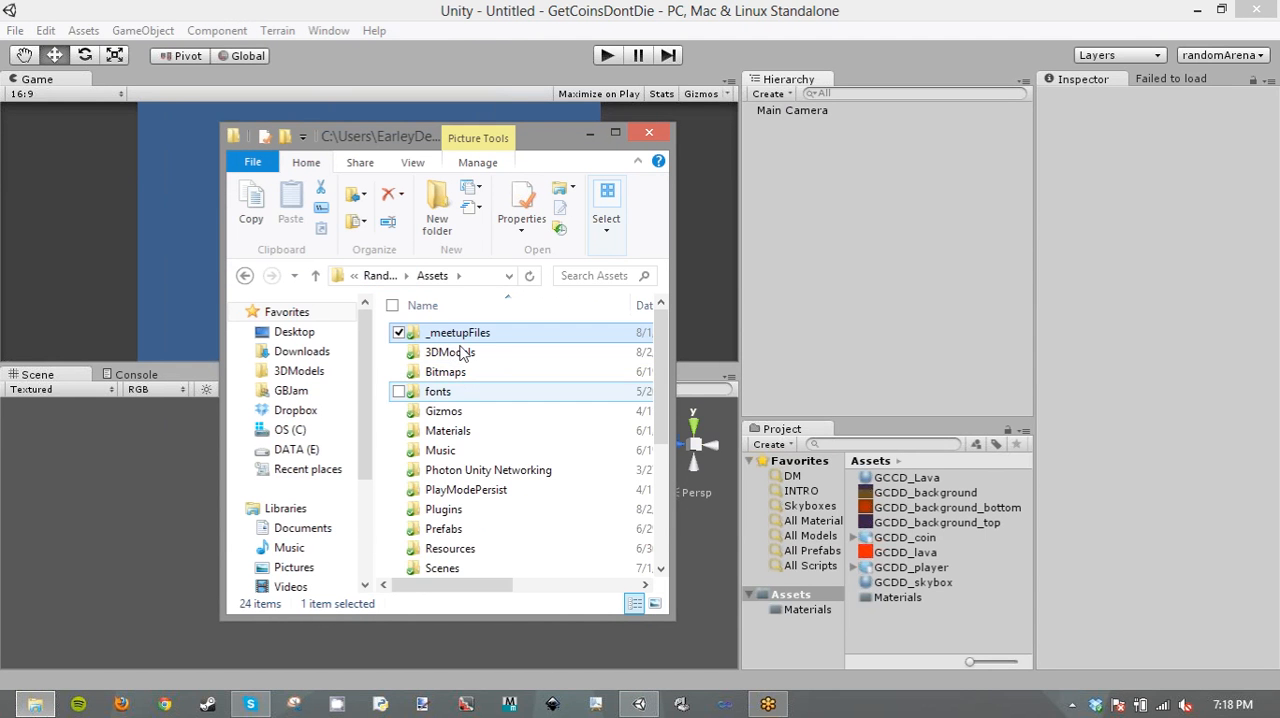
click(460, 352)
double_click(460, 352)
scroll(457, 420, down, 4)
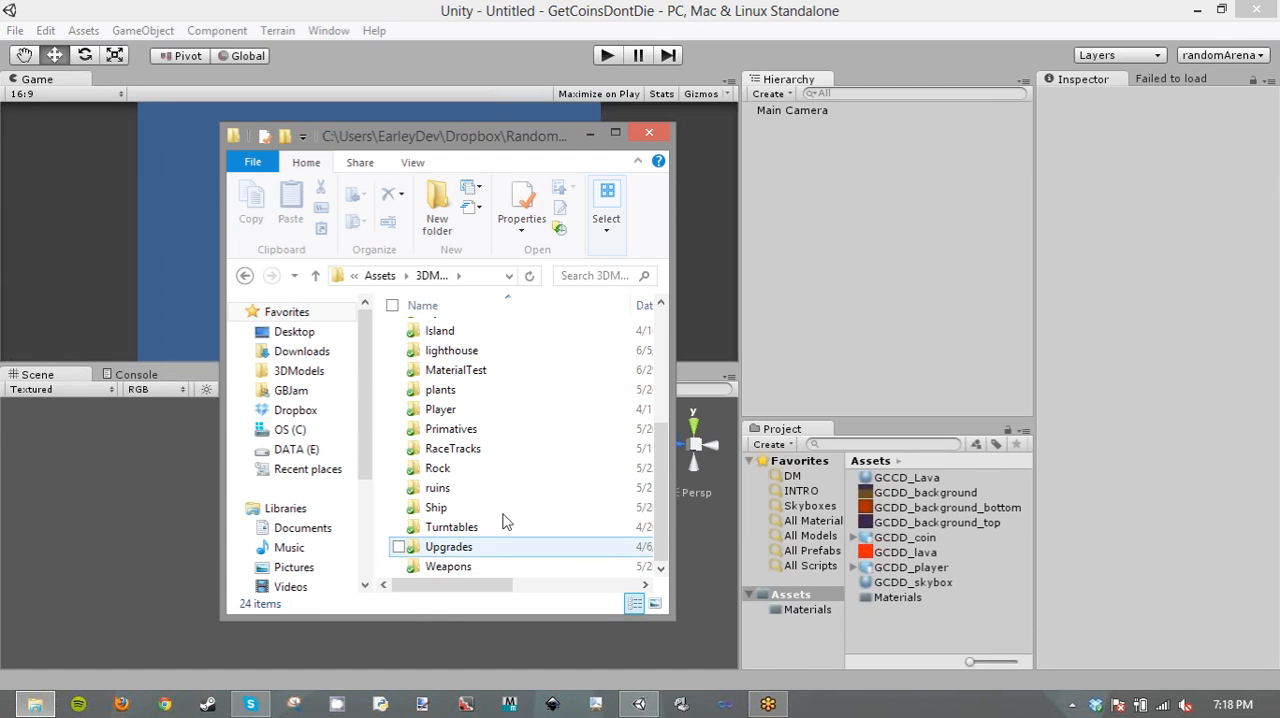
click(480, 430)
double_click(480, 430)
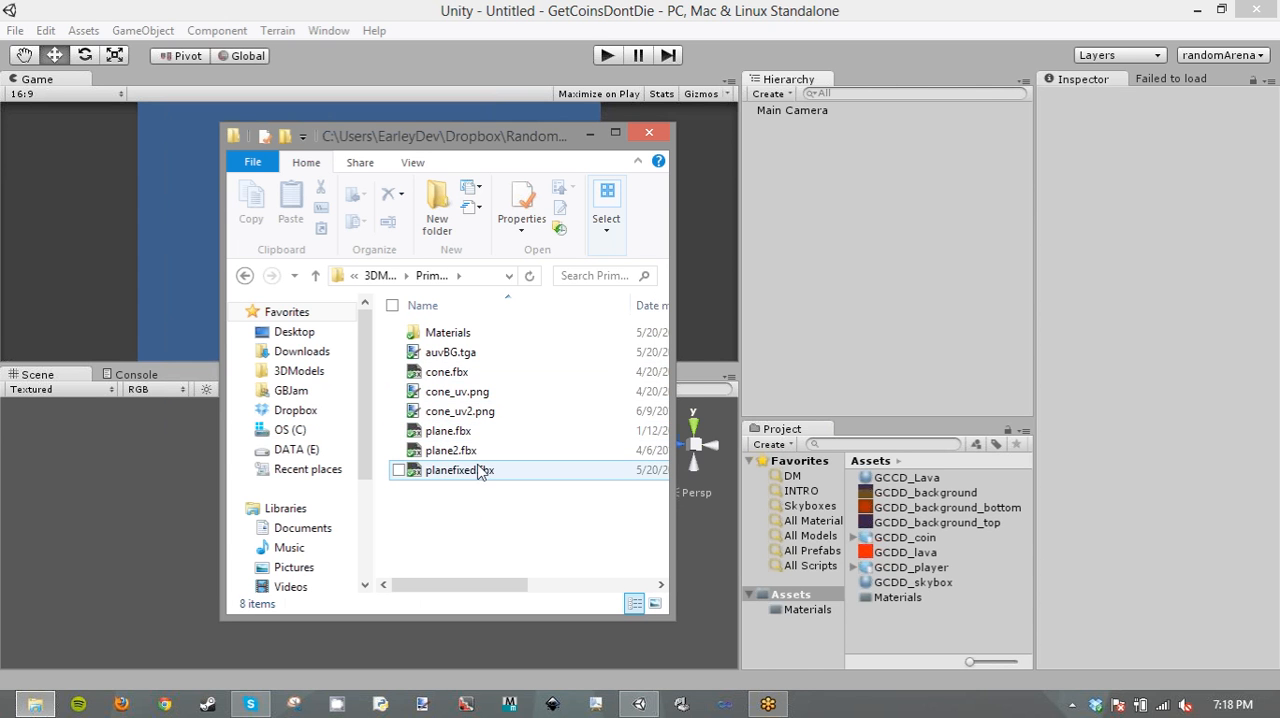
- Import planefixed.fbx into the Unity project's Assets folder and add the model to the scene
drag(480, 470, 923, 623)
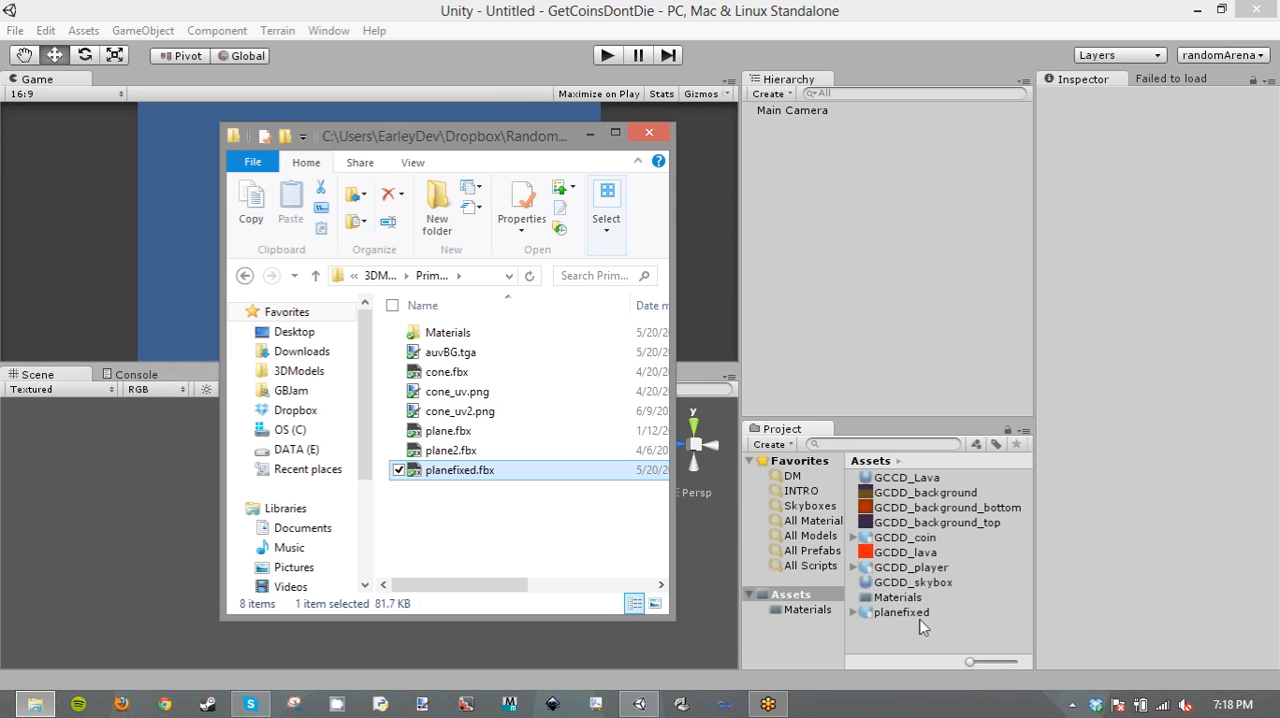
click(903, 612)
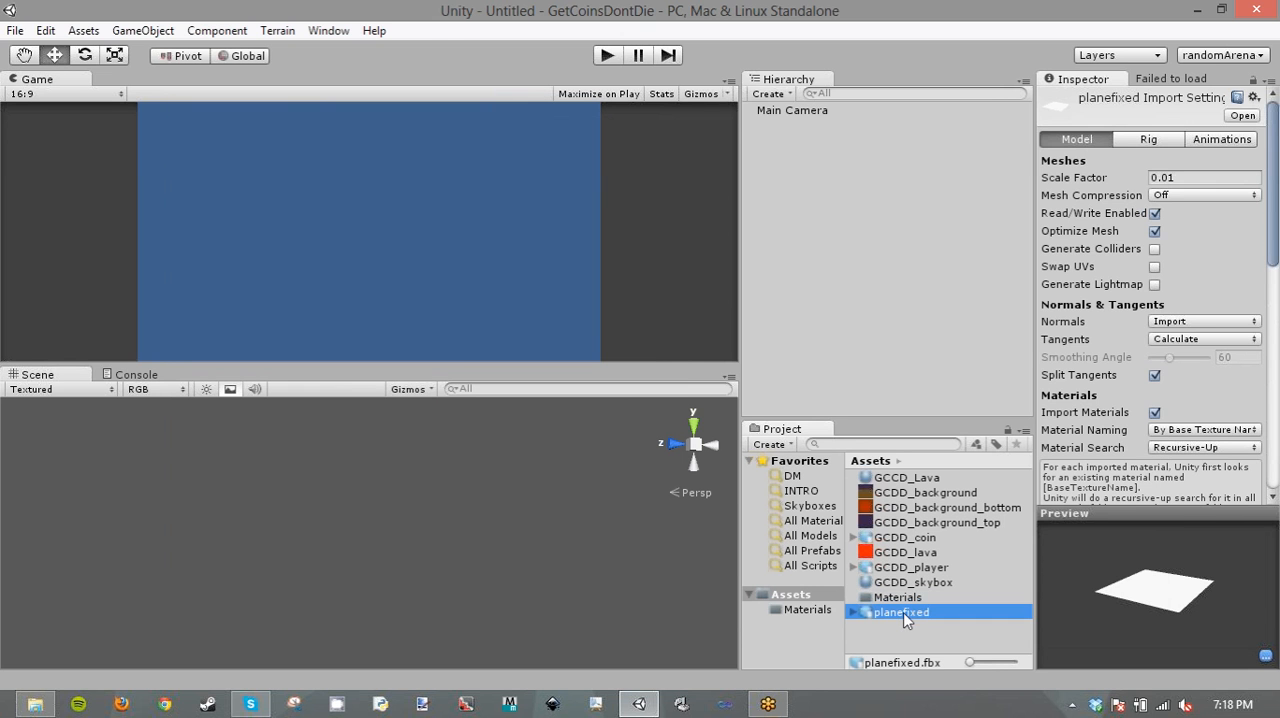
drag(903, 612, 831, 363)
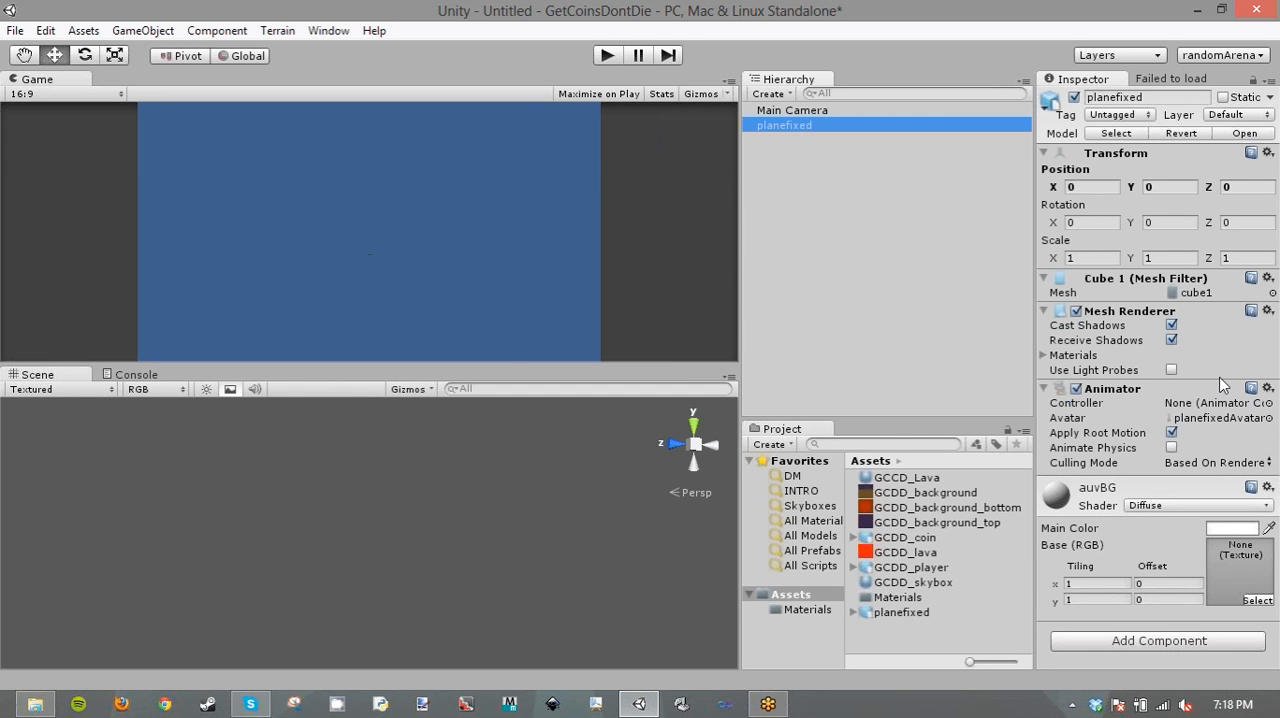
- Set the planefixed model's rig animation type to None and apply the import setting
click(903, 615)
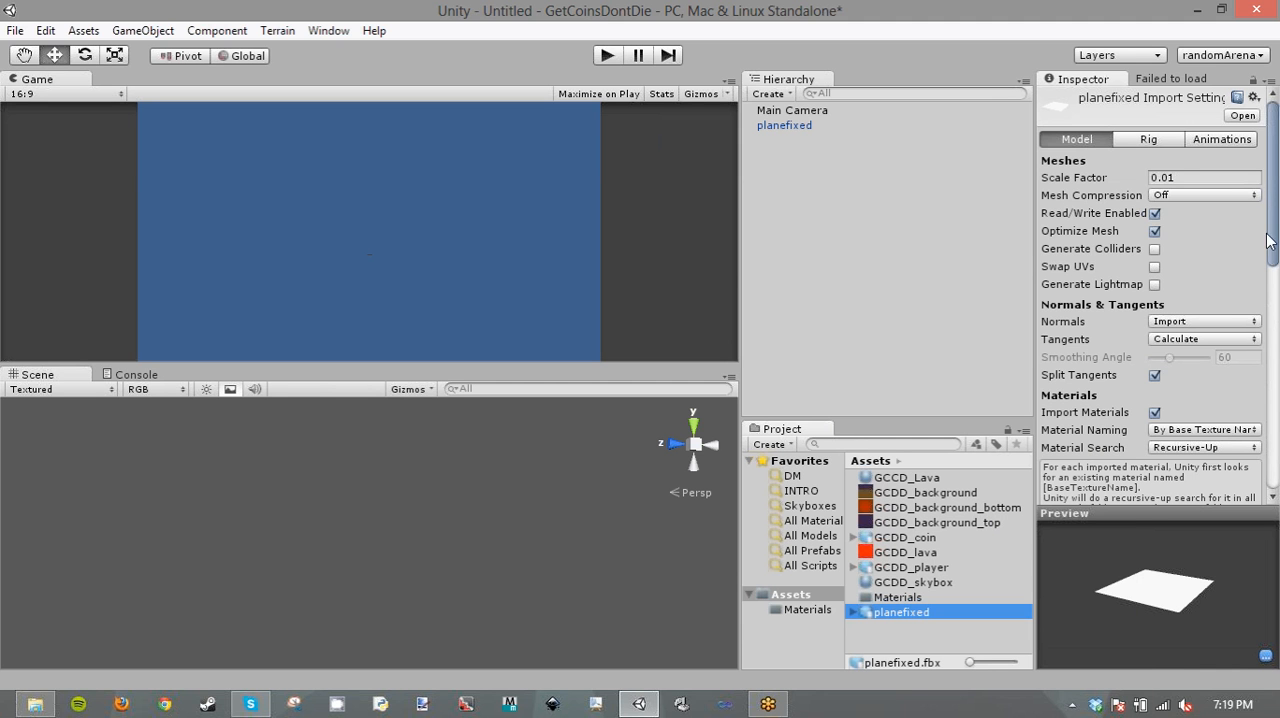
drag(1267, 172, 1277, 110)
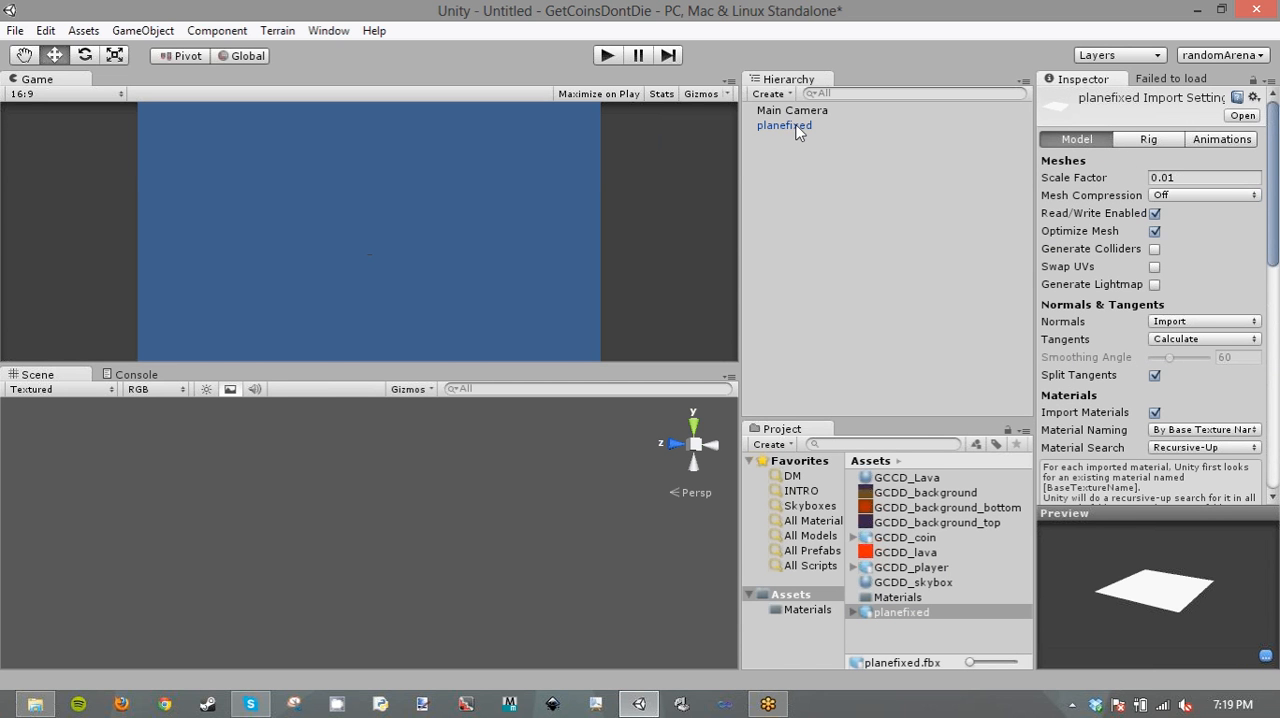
click(1160, 140)
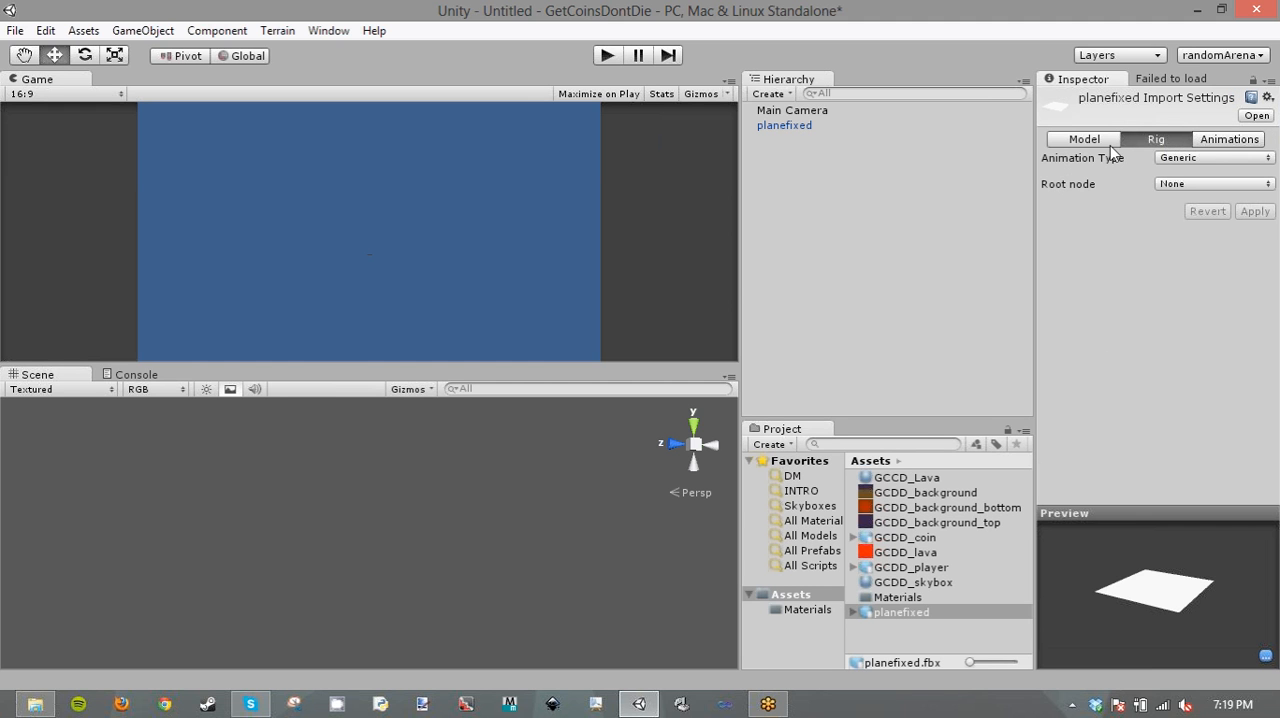
click(1205, 158)
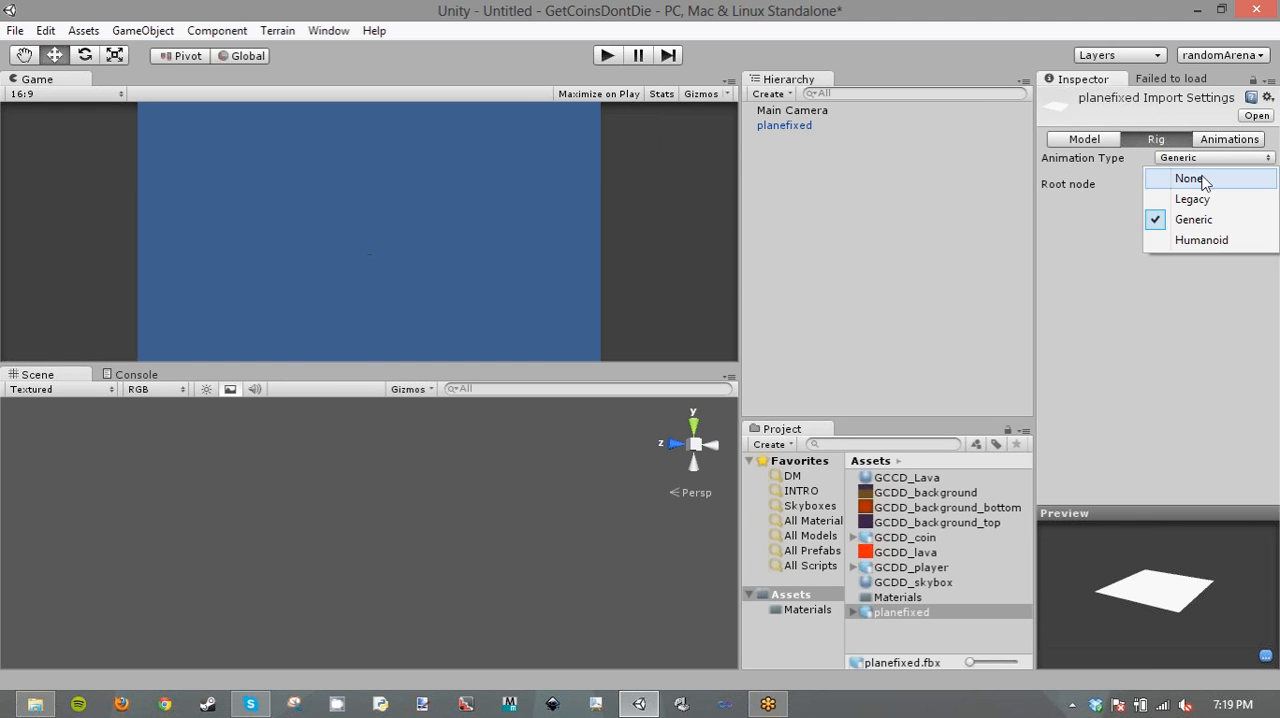
click(1205, 177)
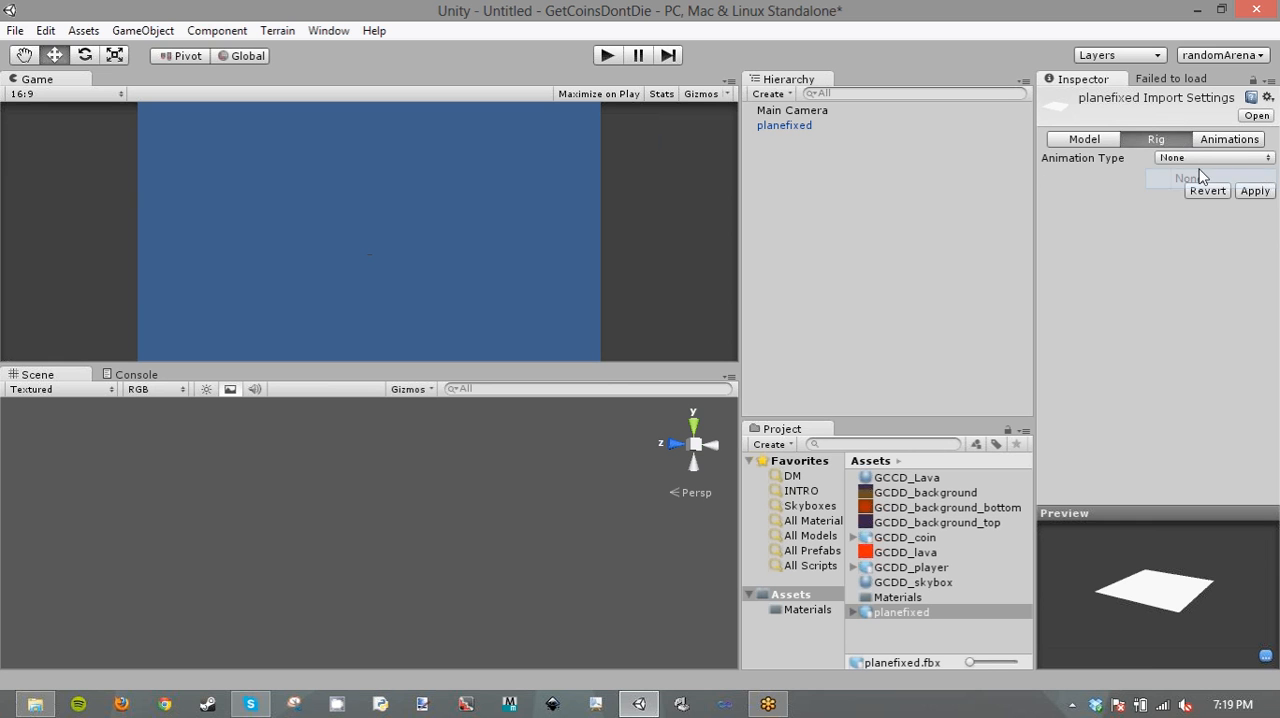
click(1262, 191)
- Disable animation import for the planefixed model and apply the change
click(1222, 143)
click(1161, 158)
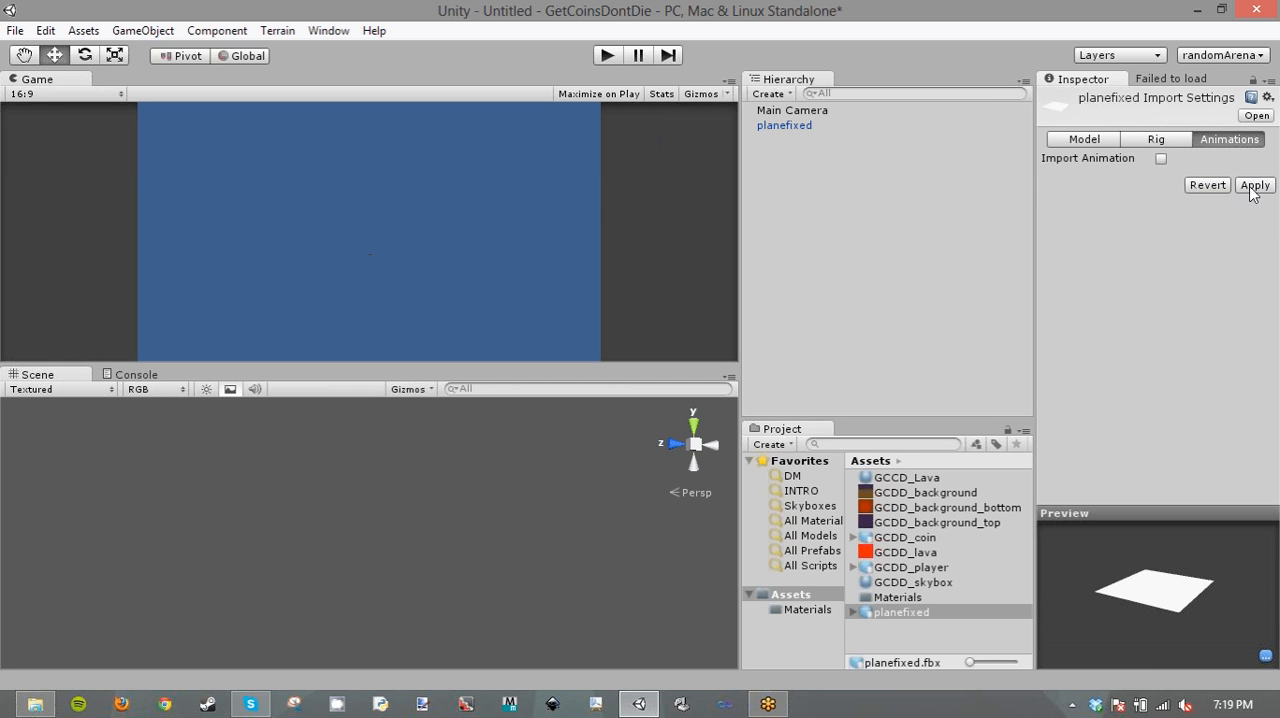
click(1255, 185)
- Review planefixed's rig, animation and model import settings, and examine the materials list on the scene object's mesh renderer
click(1158, 142)
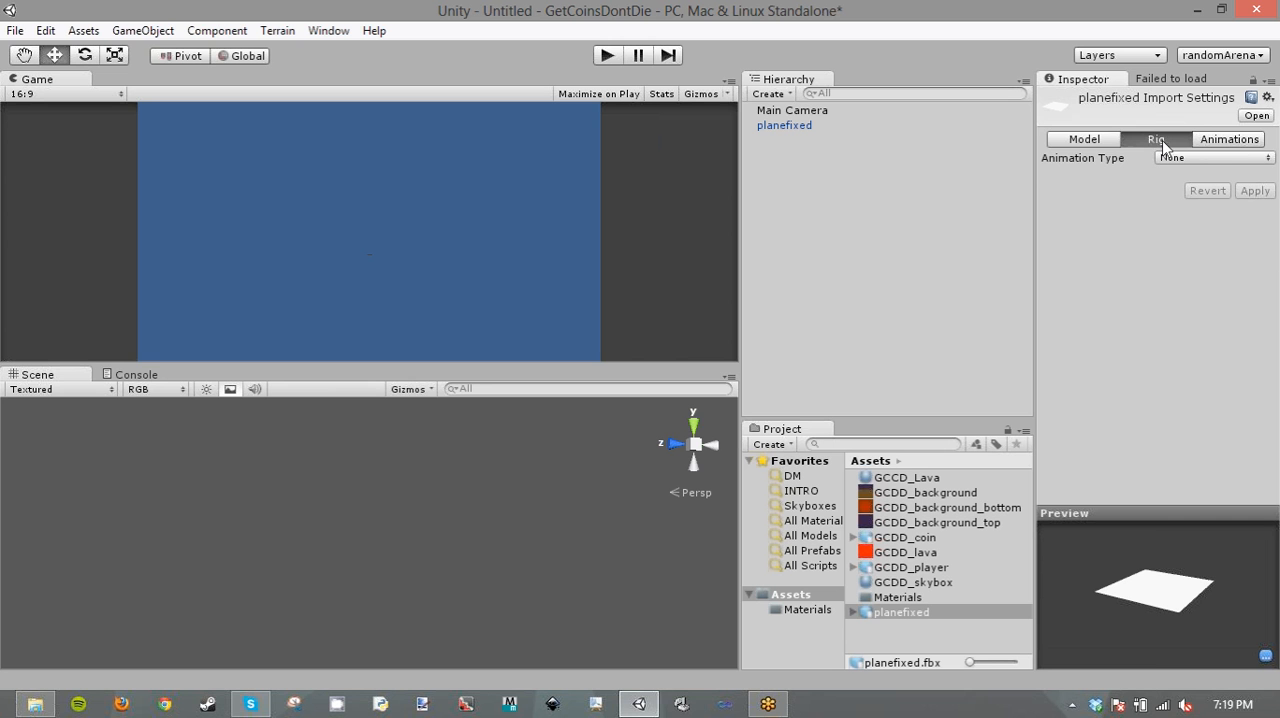
click(1242, 143)
click(1100, 139)
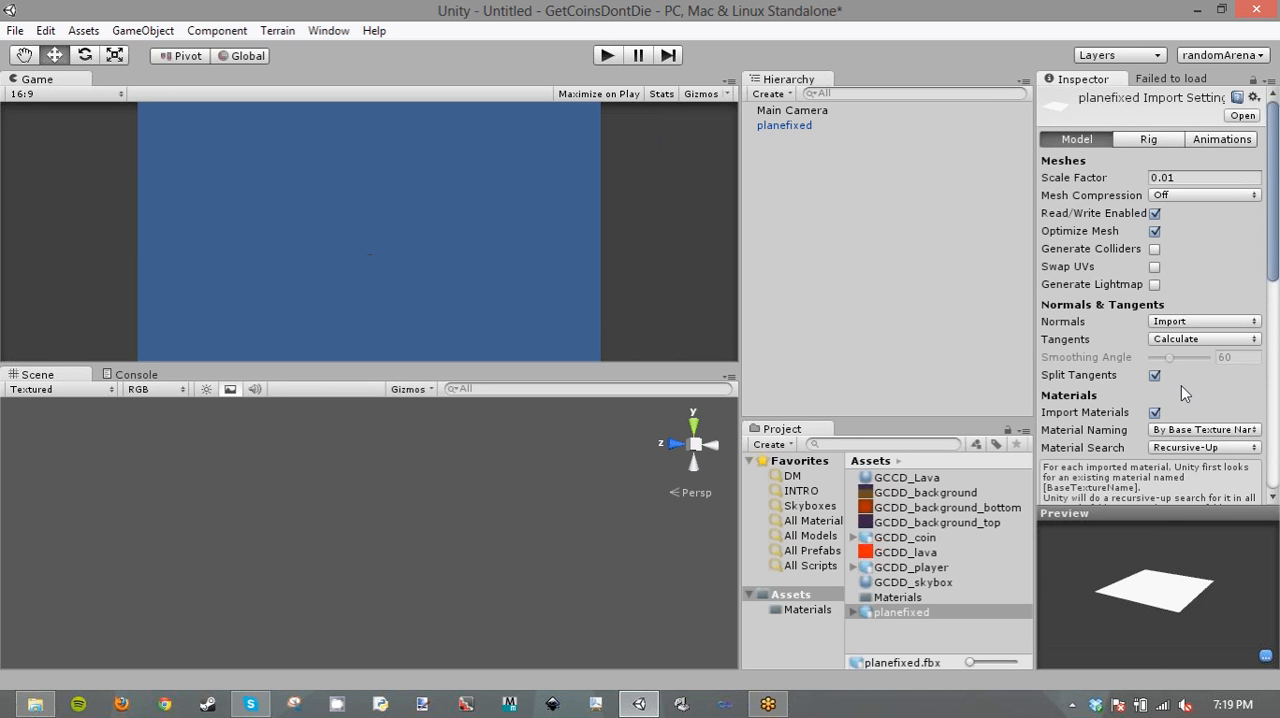
scroll(1181, 385, down, 2)
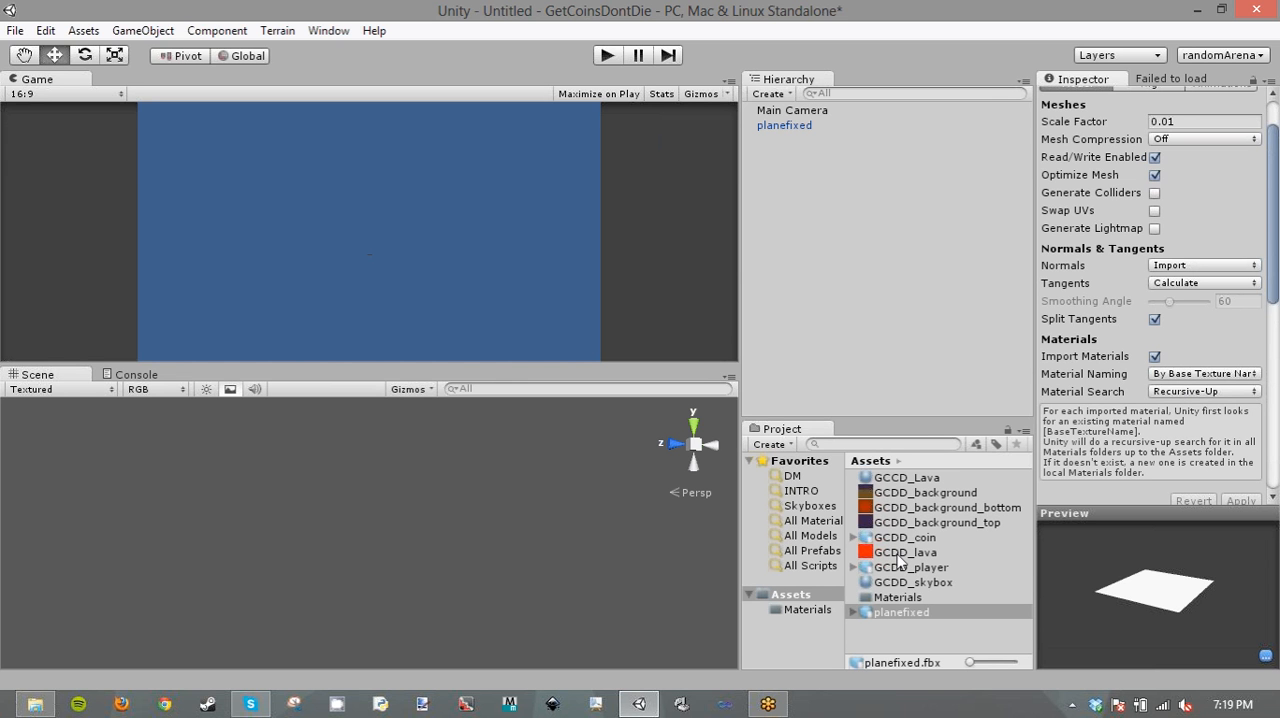
click(800, 126)
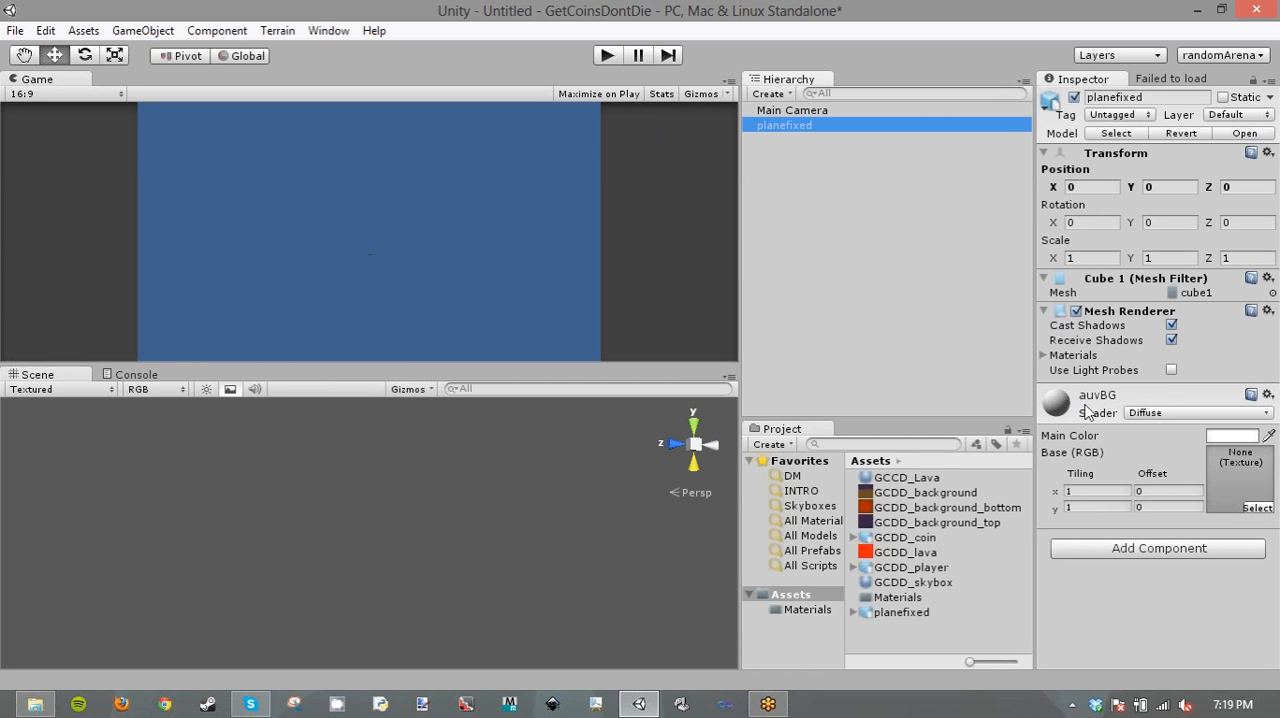
click(1045, 356)
click(1045, 356)
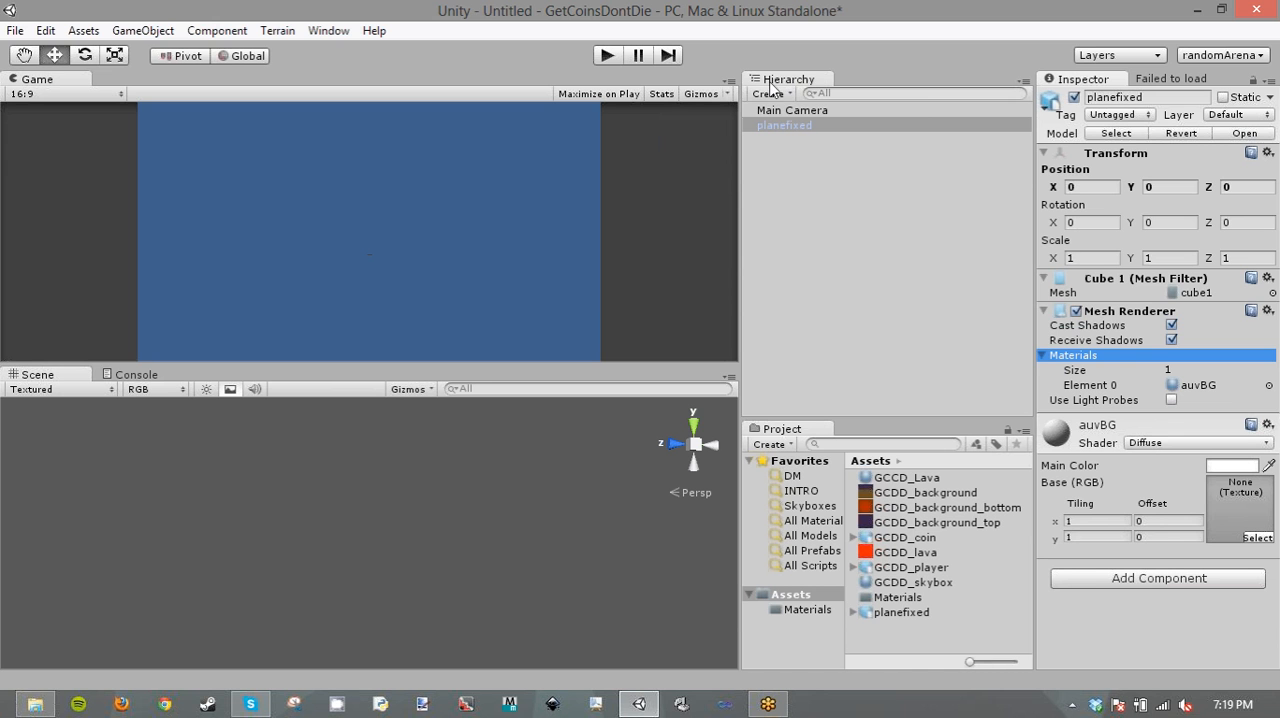
click(818, 110)
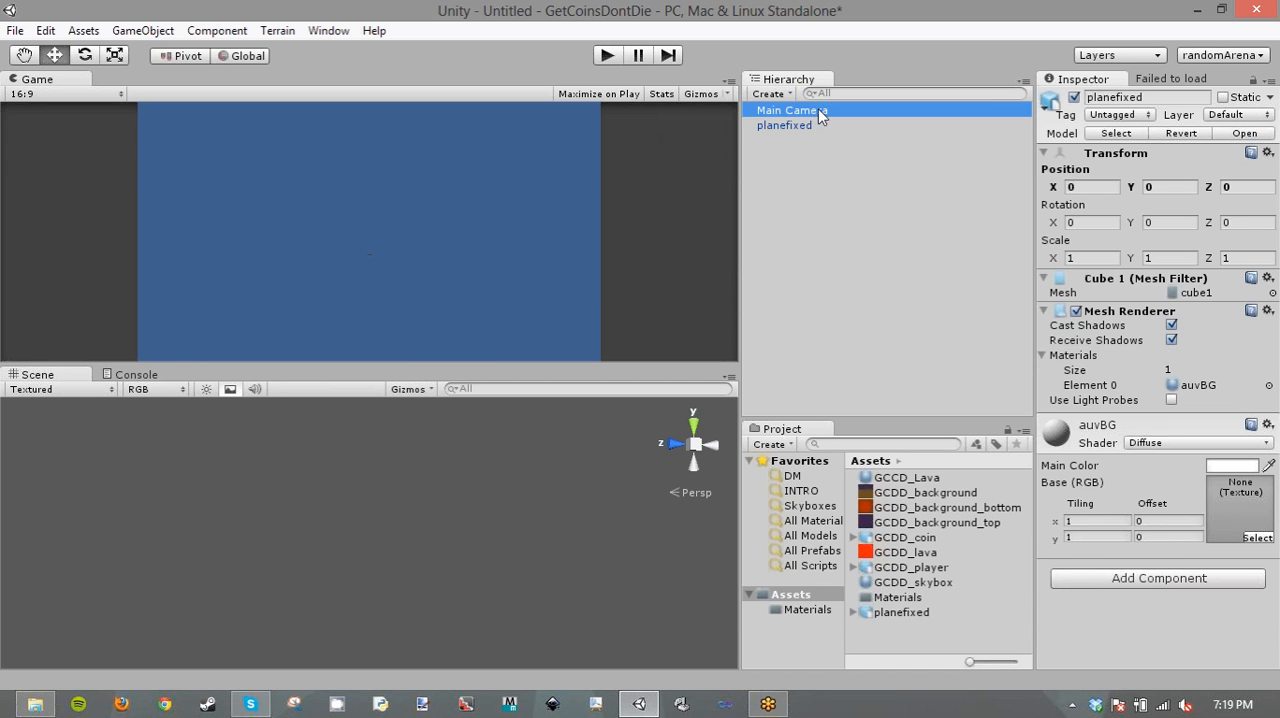
click(807, 127)
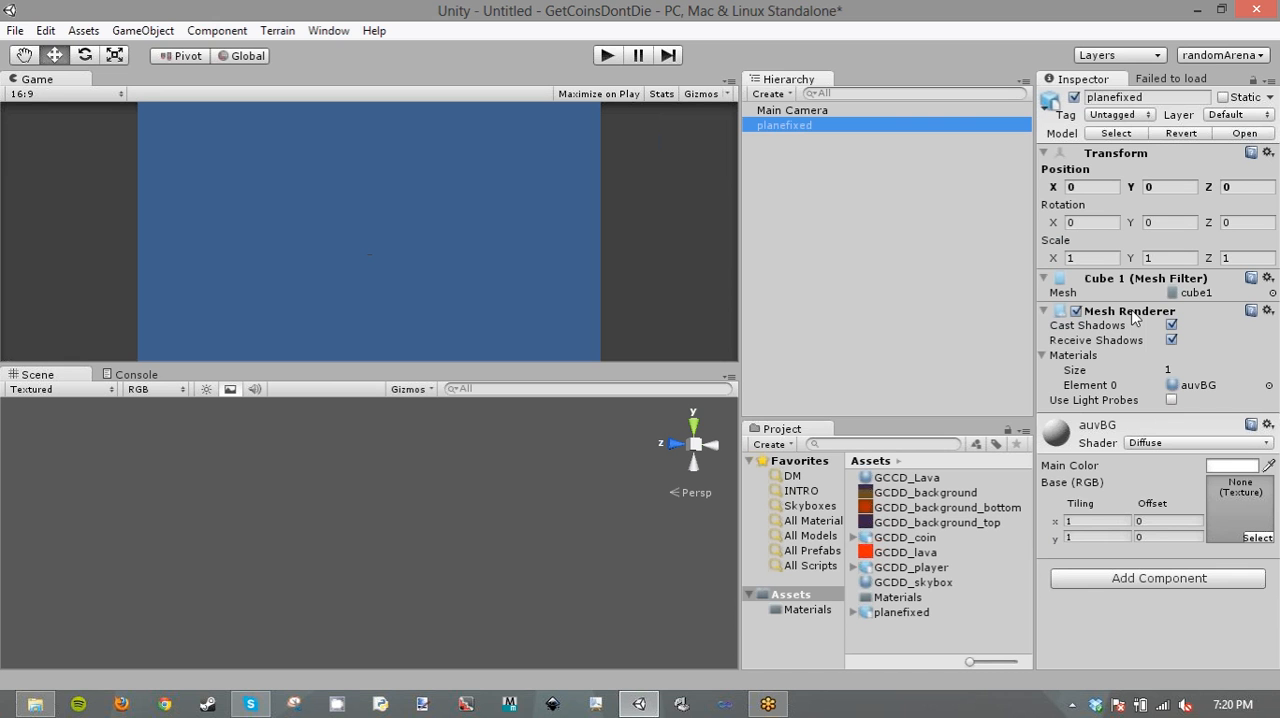
click(1073, 356)
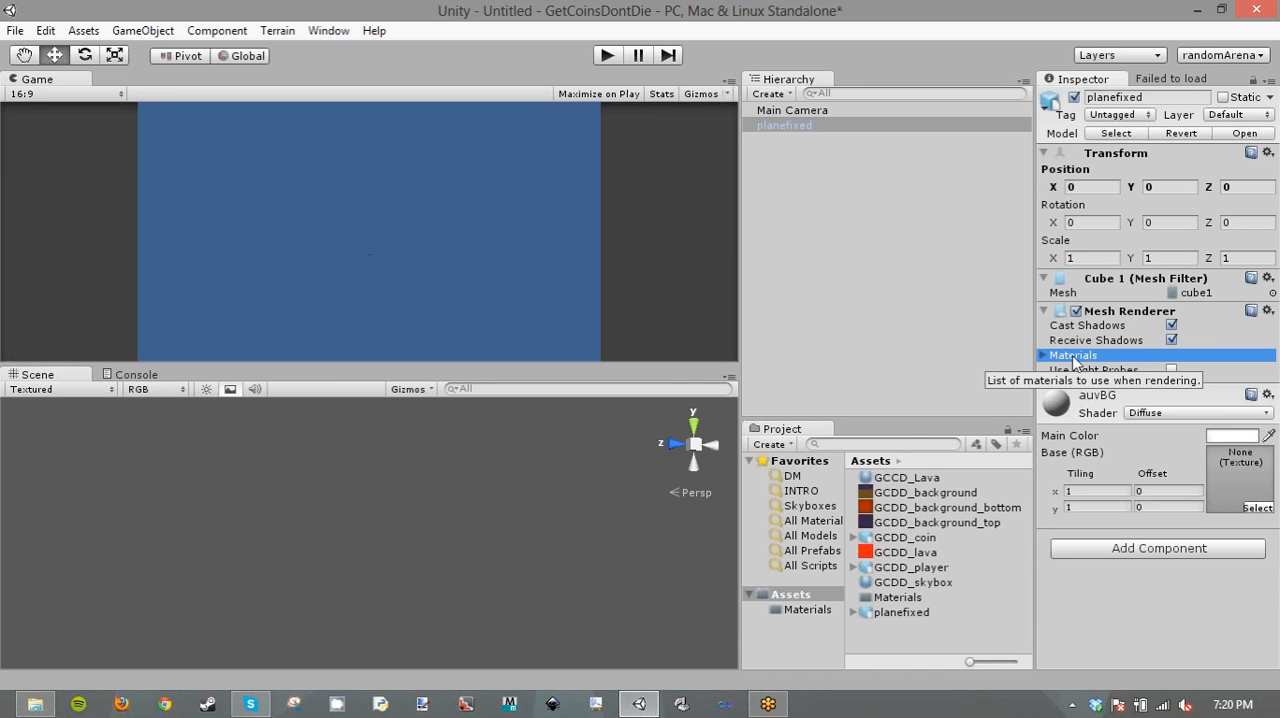
click(1074, 357)
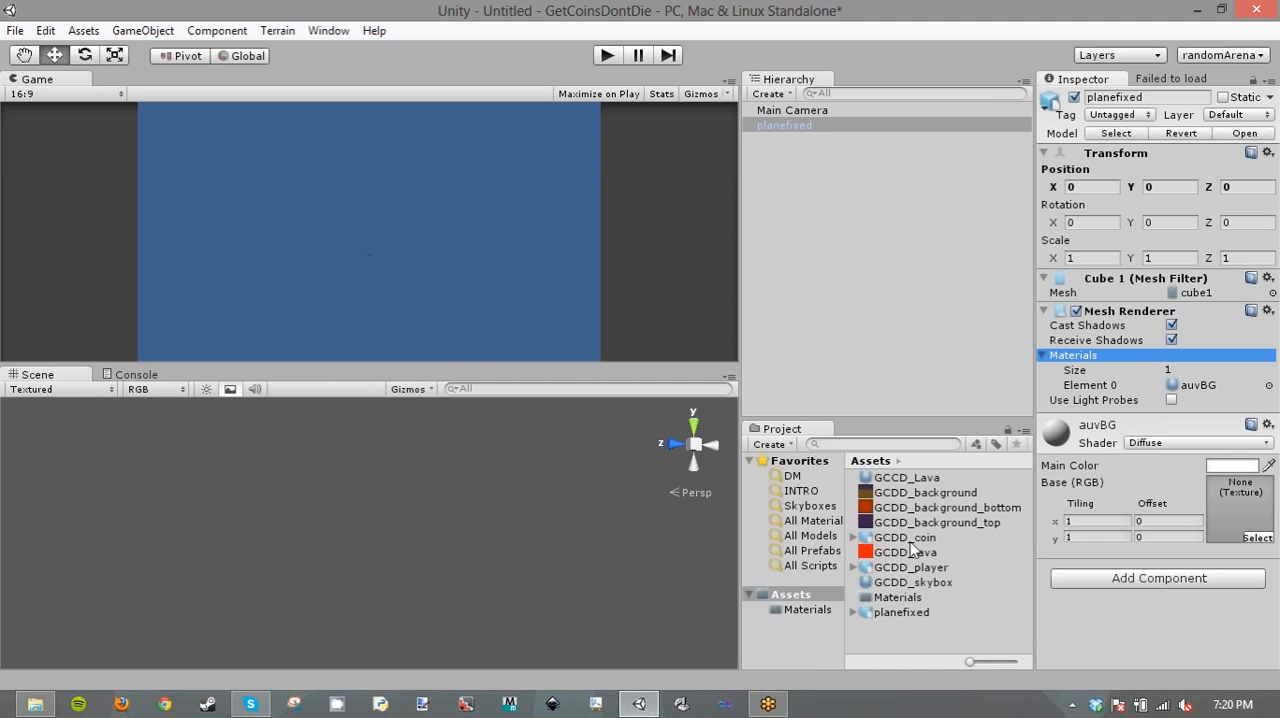
- Replace the GCCD_Lava material with a new material named GCDD_lavaMat that uses the GCDD_lava texture
click(911, 637)
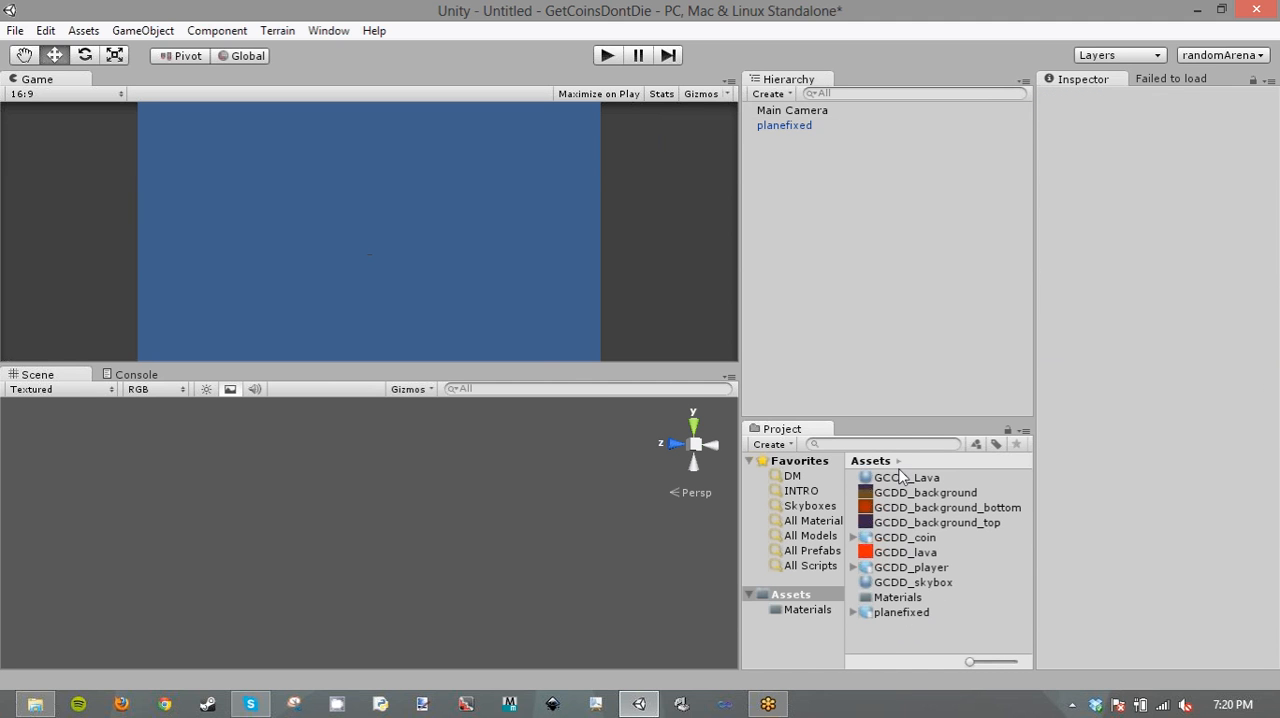
click(898, 479)
right_click(898, 479)
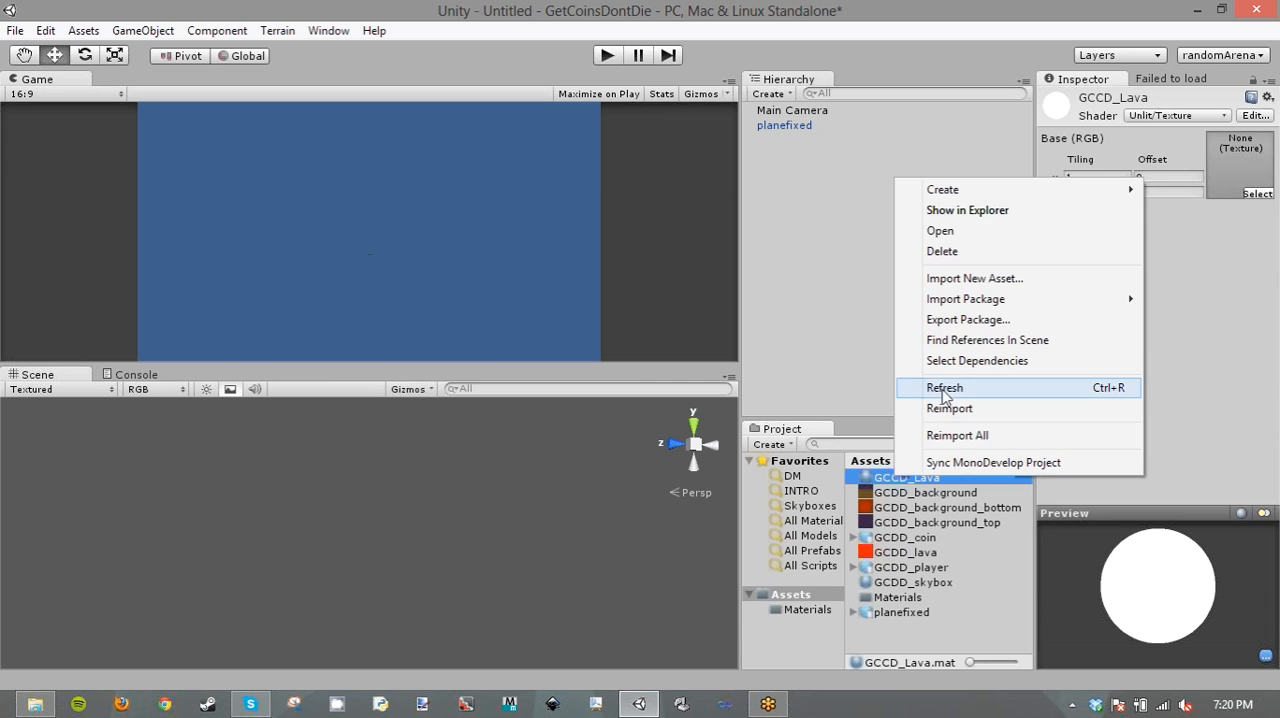
click(940, 388)
right_click(898, 479)
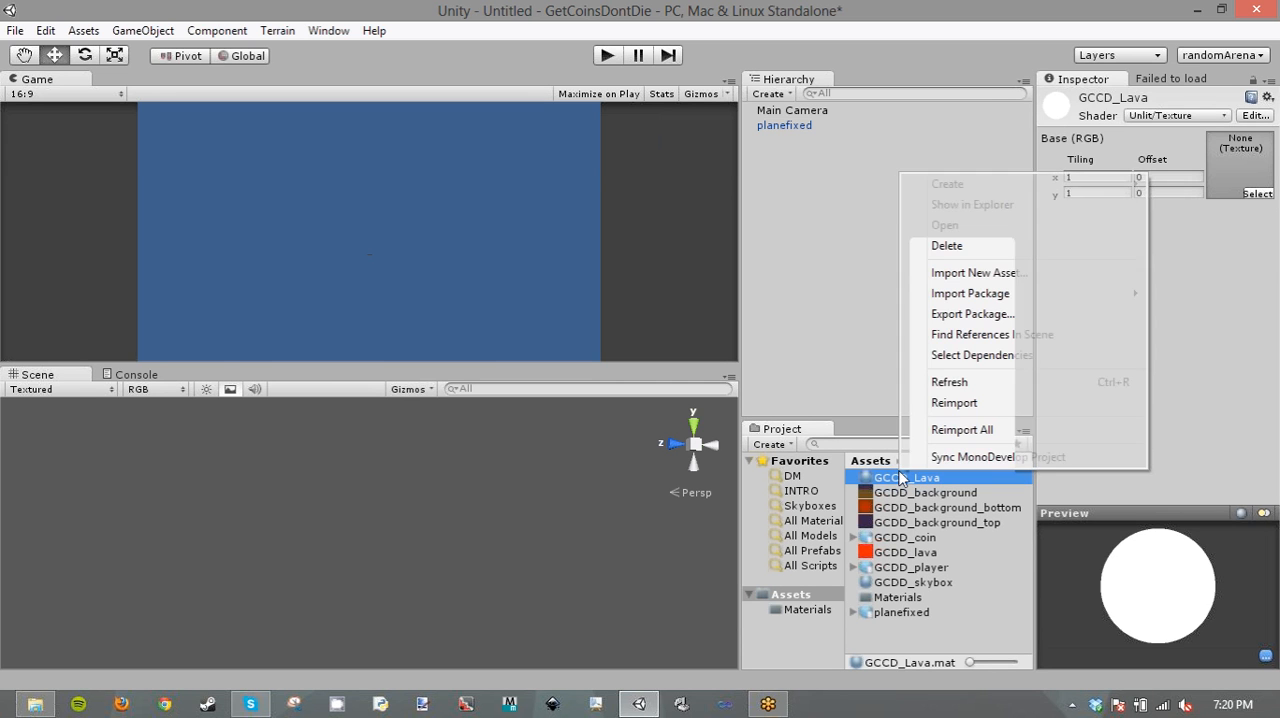
- Change the GCDD_lavaMat material's shader to Unlit/Texture
click(1177, 116)
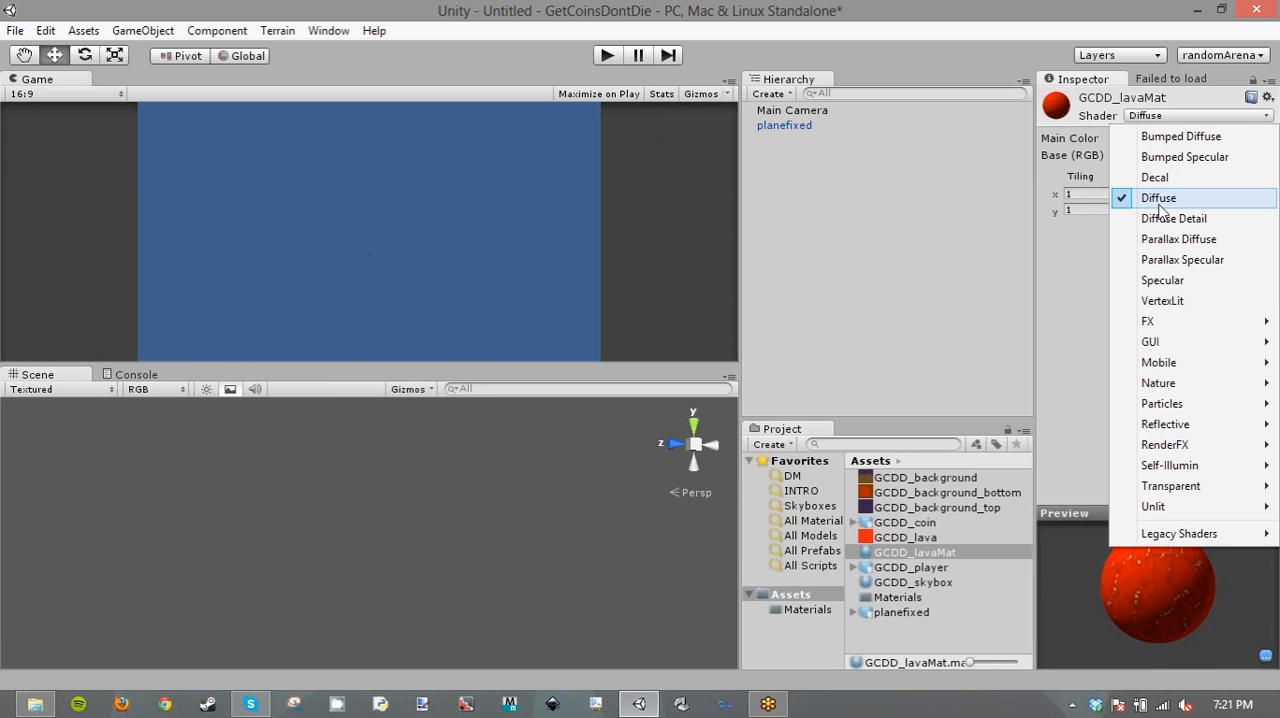
mouse_move(1175, 508)
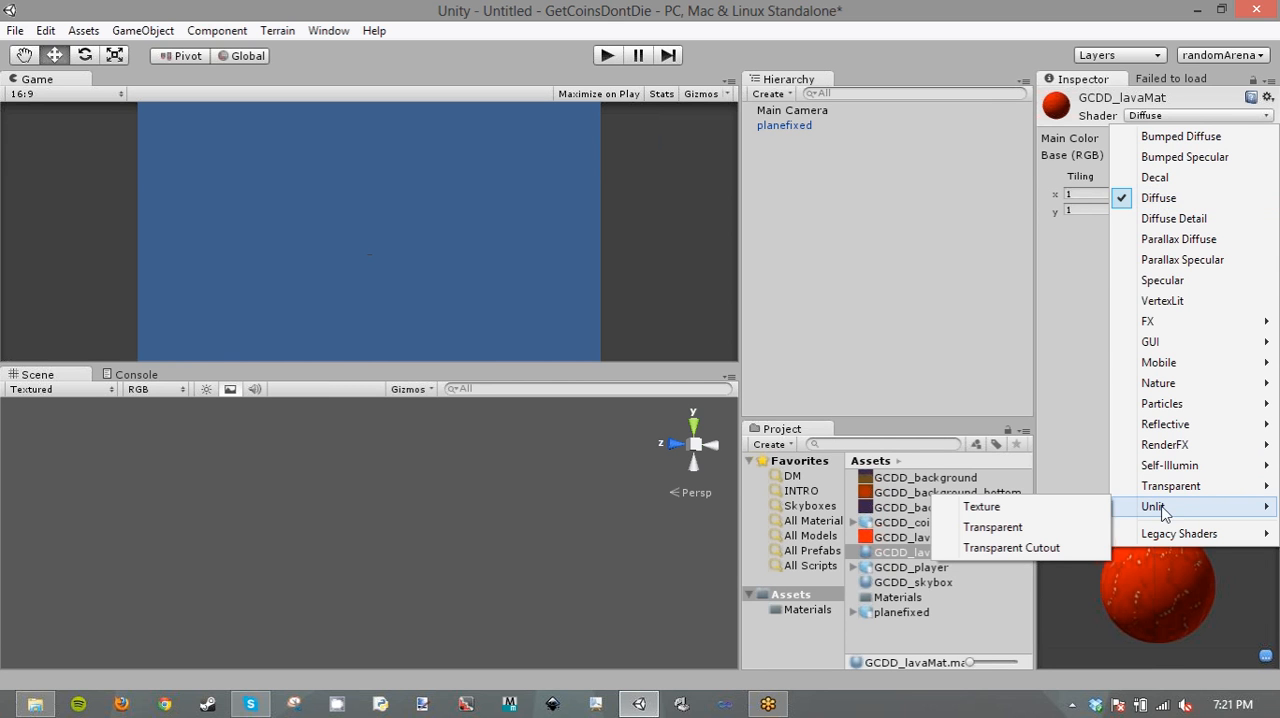
click(1076, 508)
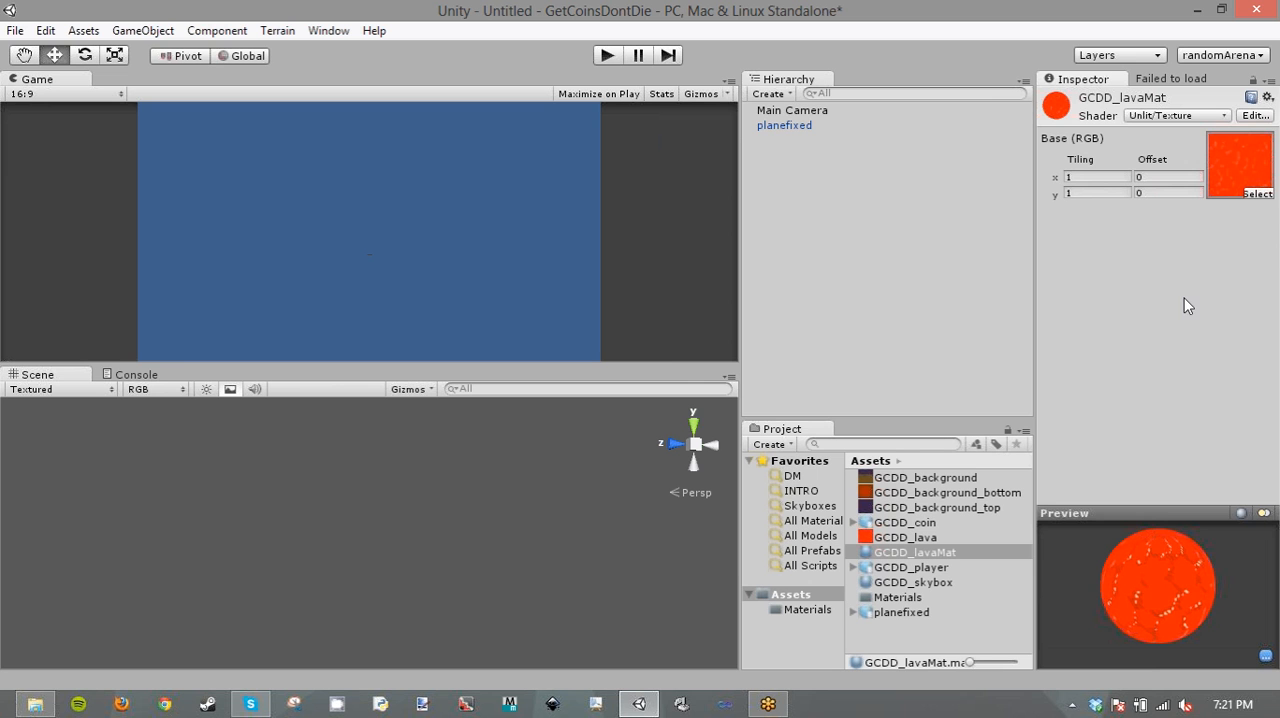
- Assign GCDD_lavaMat as the Element 0 material of the planefixed object in the scene
click(795, 124)
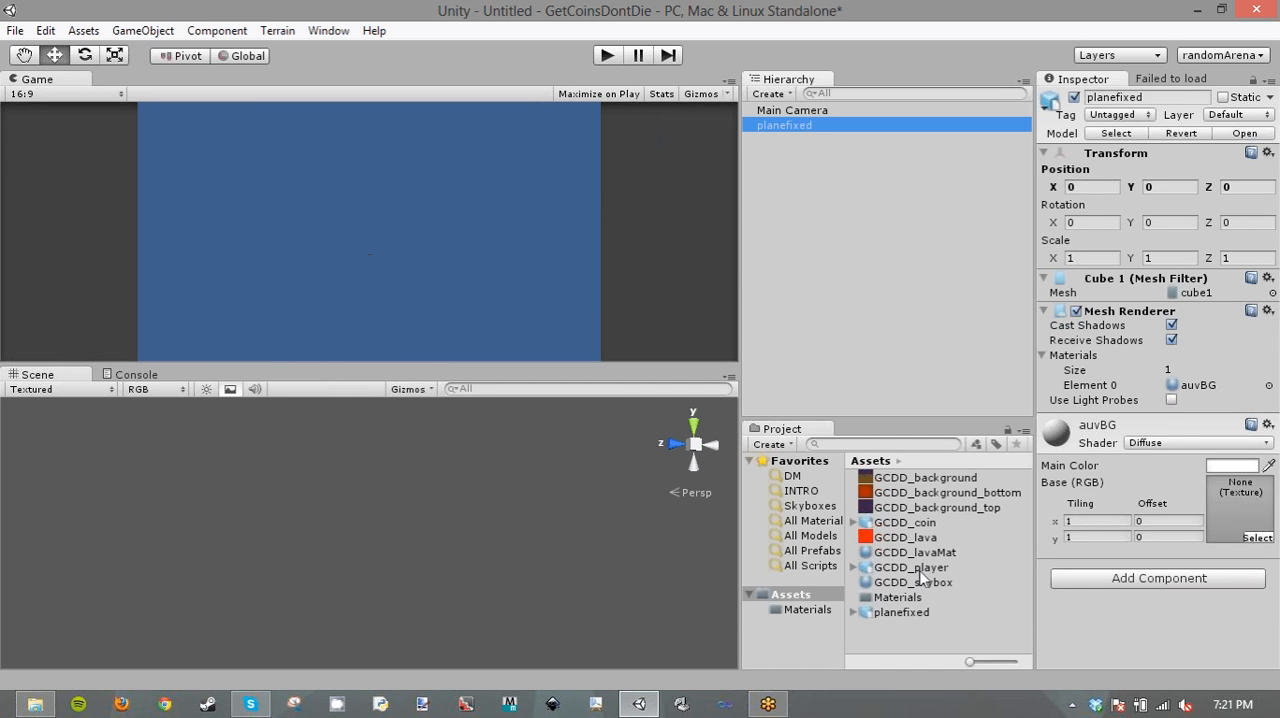
drag(915, 552, 1210, 388)
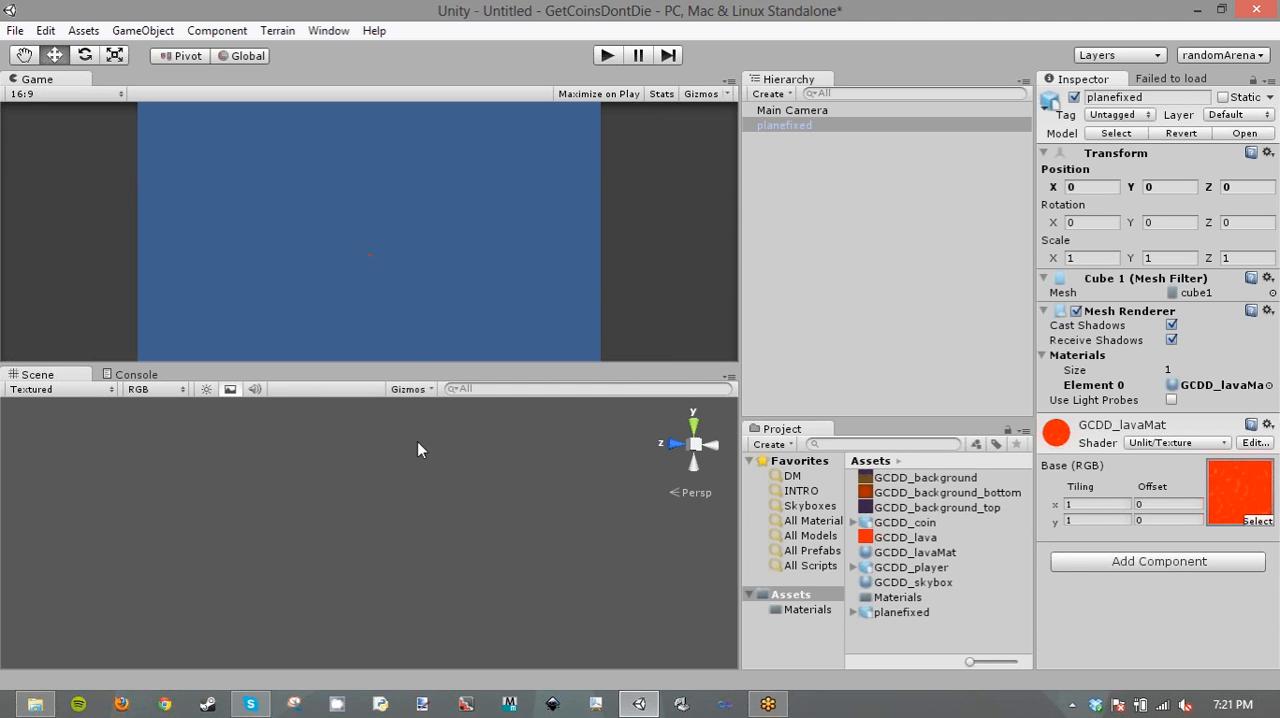
drag(437, 367, 433, 375)
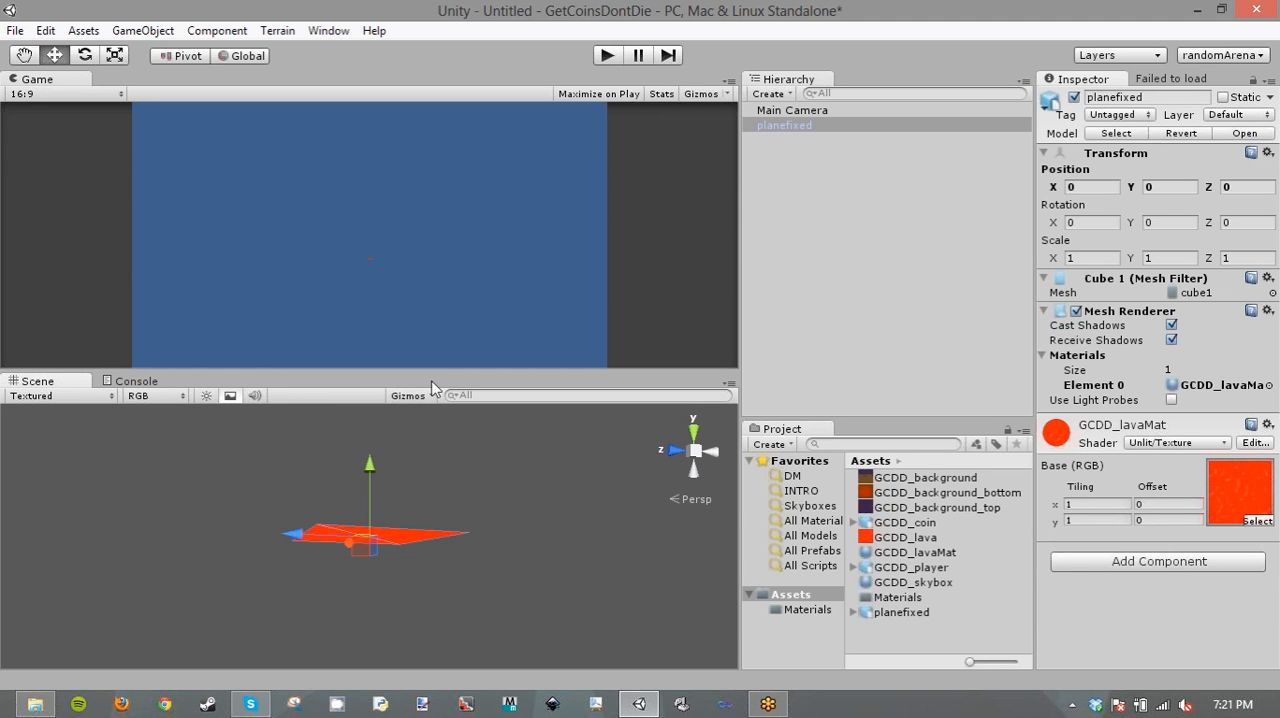
right_drag(446, 468, 250, 566)
- Set the planefixed object's scale to 1000 on the X, Y and Z axes
click(1050, 259)
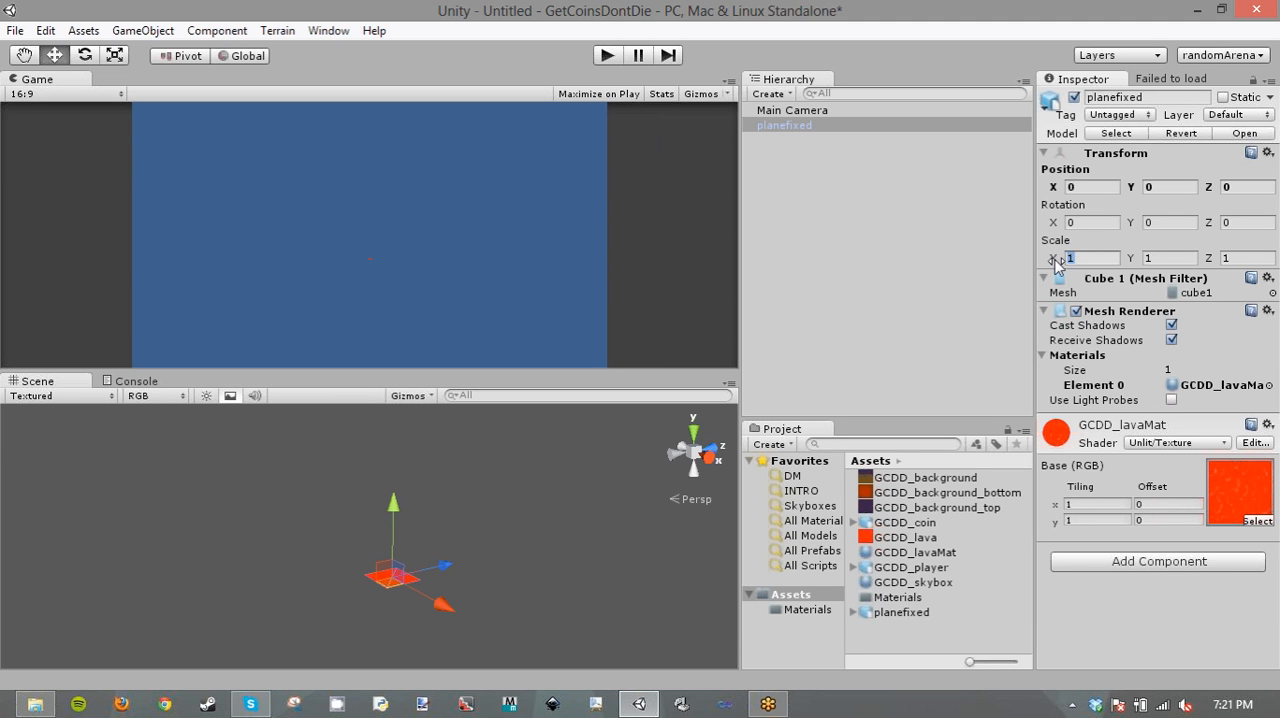
text(1000)
click(1155, 258)
text(1000)
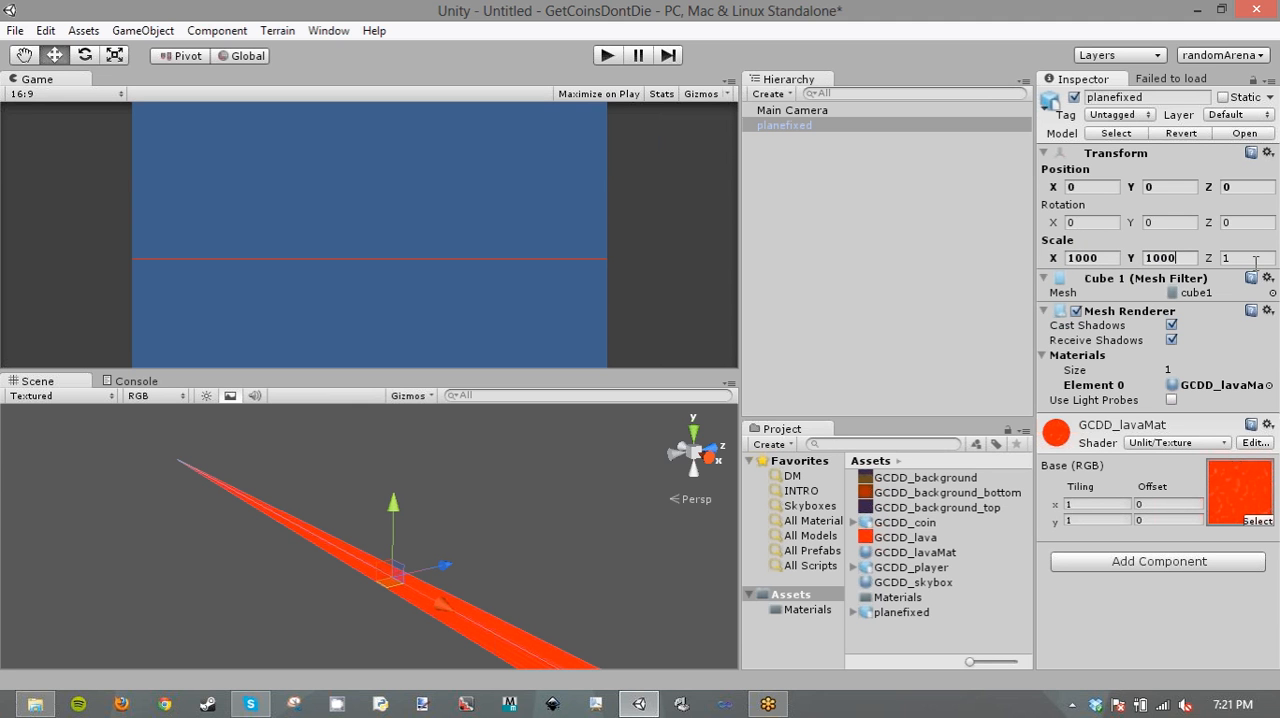
click(1232, 258)
text(00)
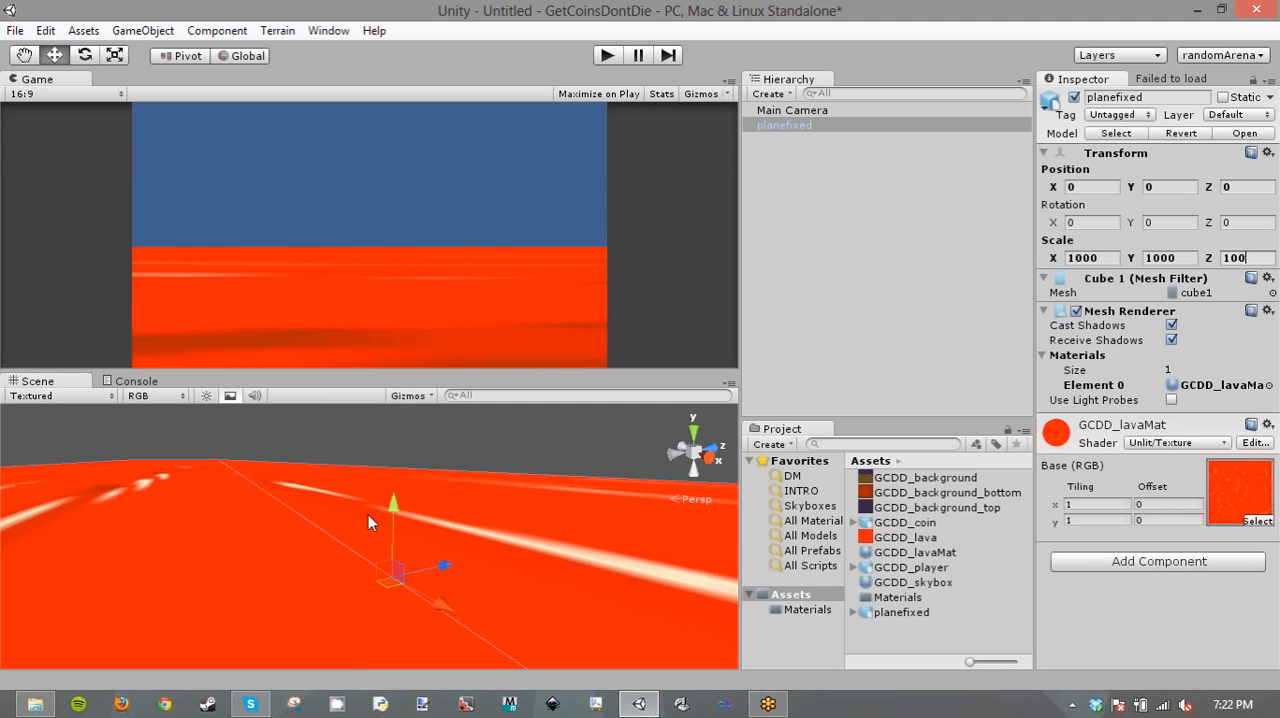
text(0)
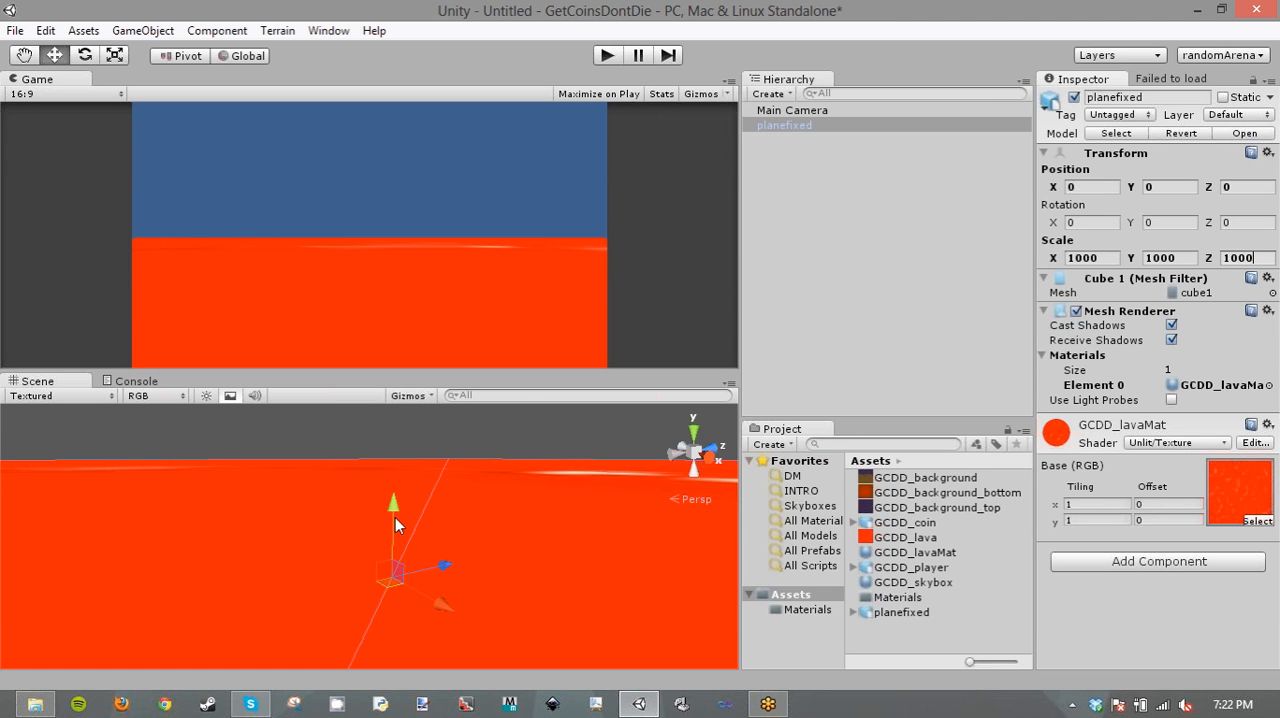
- Set the GCDD_lavaMat base texture tiling to 128 on both X and Y
right_drag(408, 509, 740, 495)
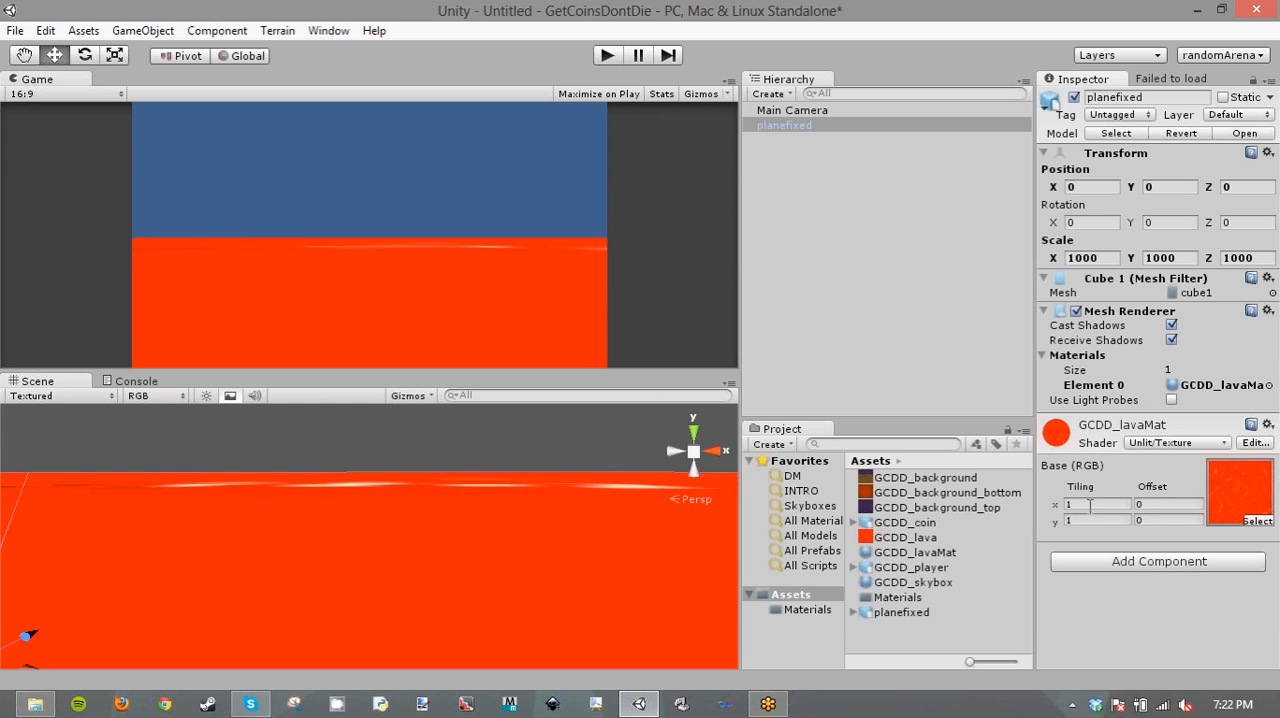
click(1090, 505)
text(128)
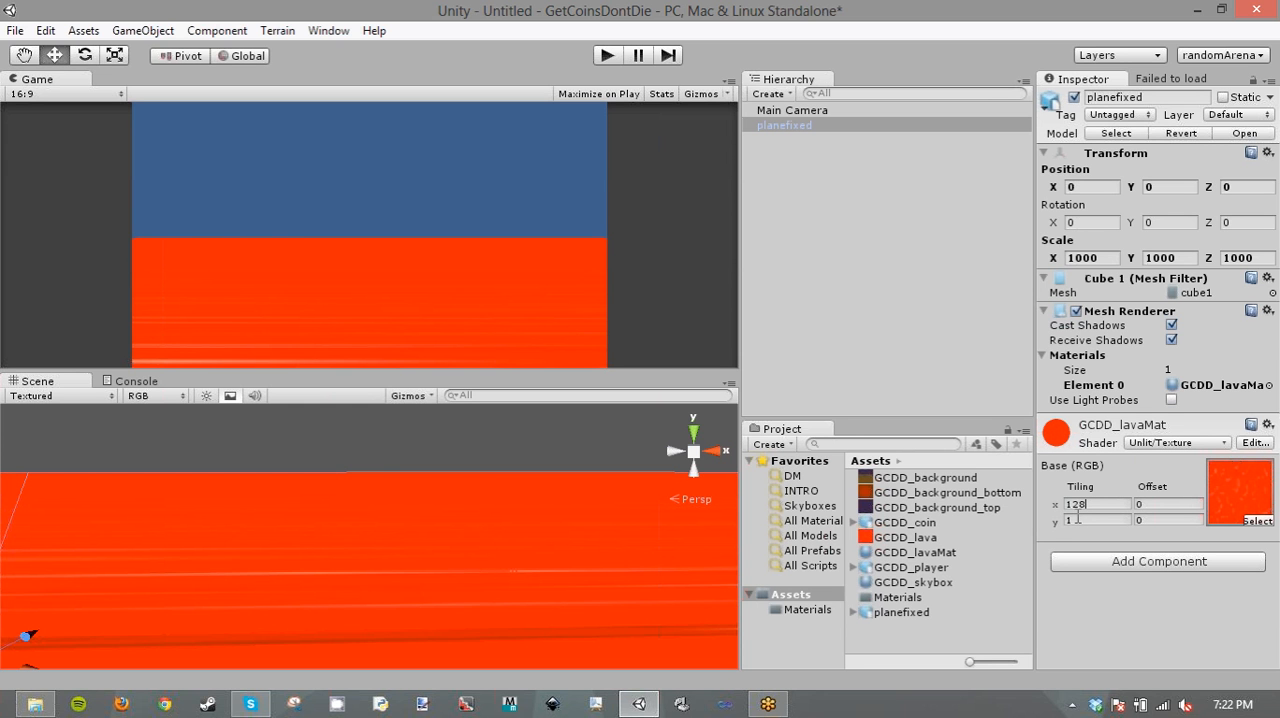
click(1077, 519)
text(12)
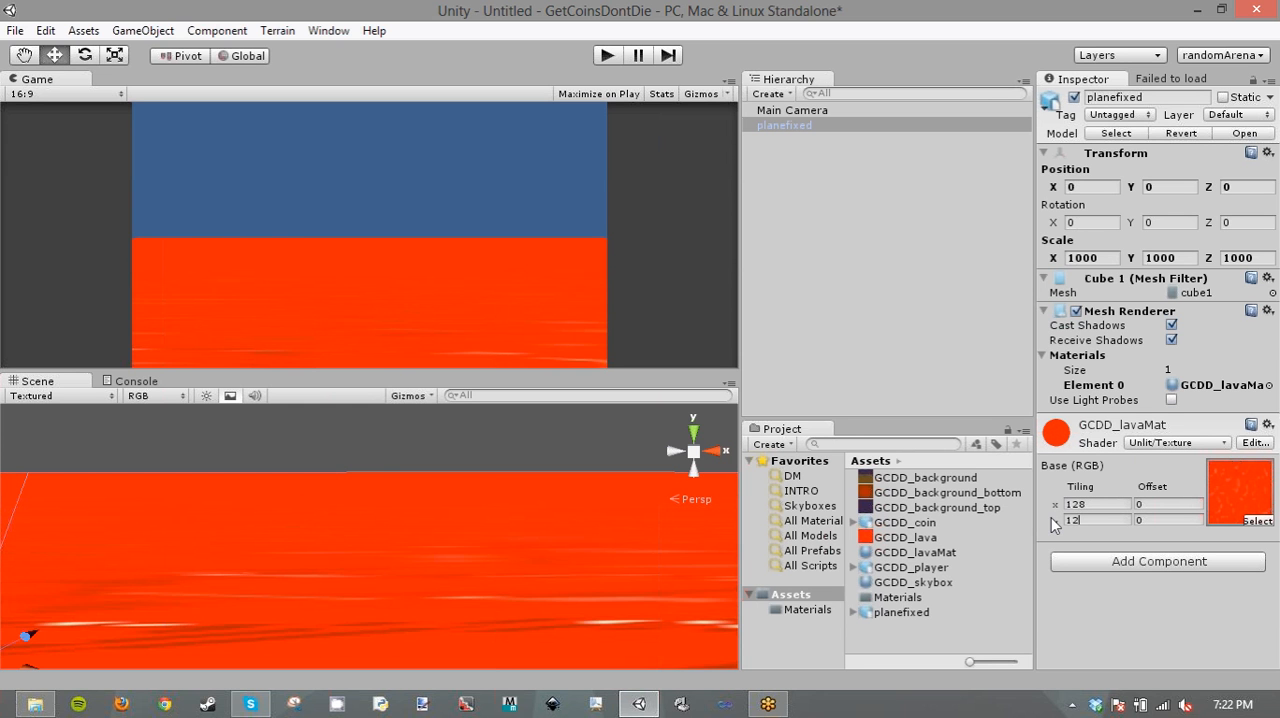
text(8)
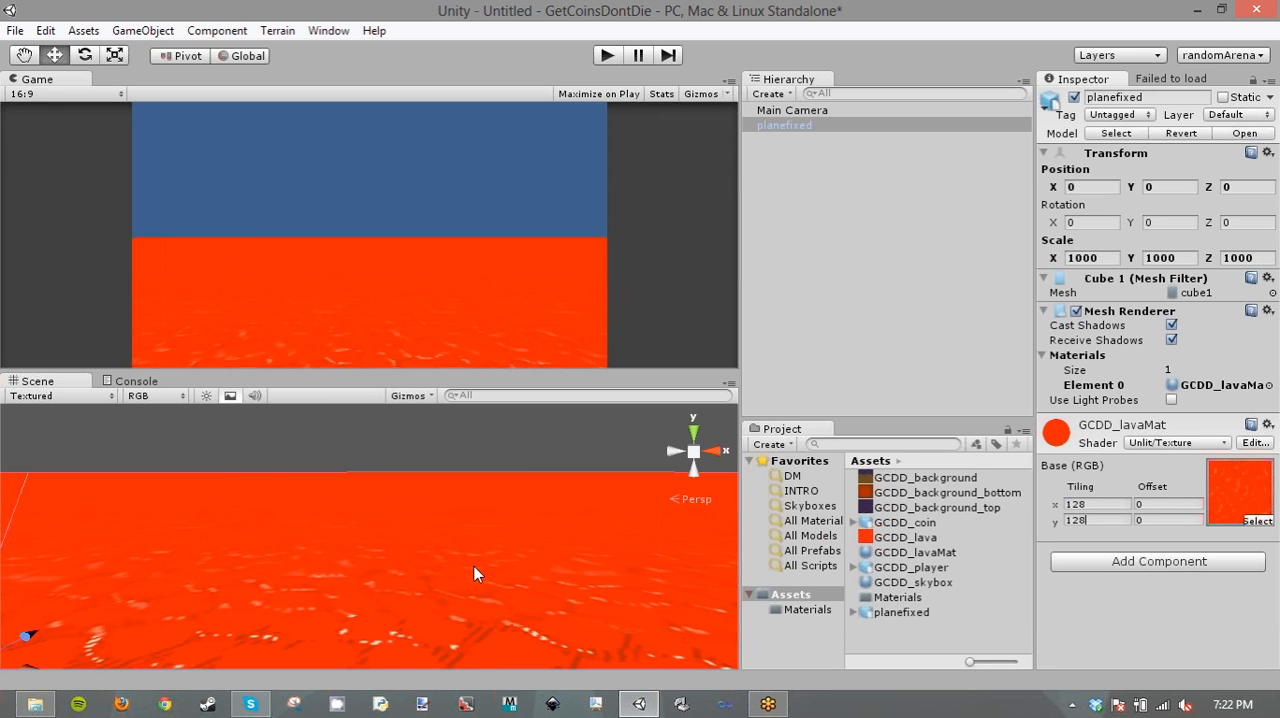
- Change the GCDD_lava texture's filter mode to Point in its import settings
right_drag(474, 566, 53, 94)
key(w)
key(s)
key(w)
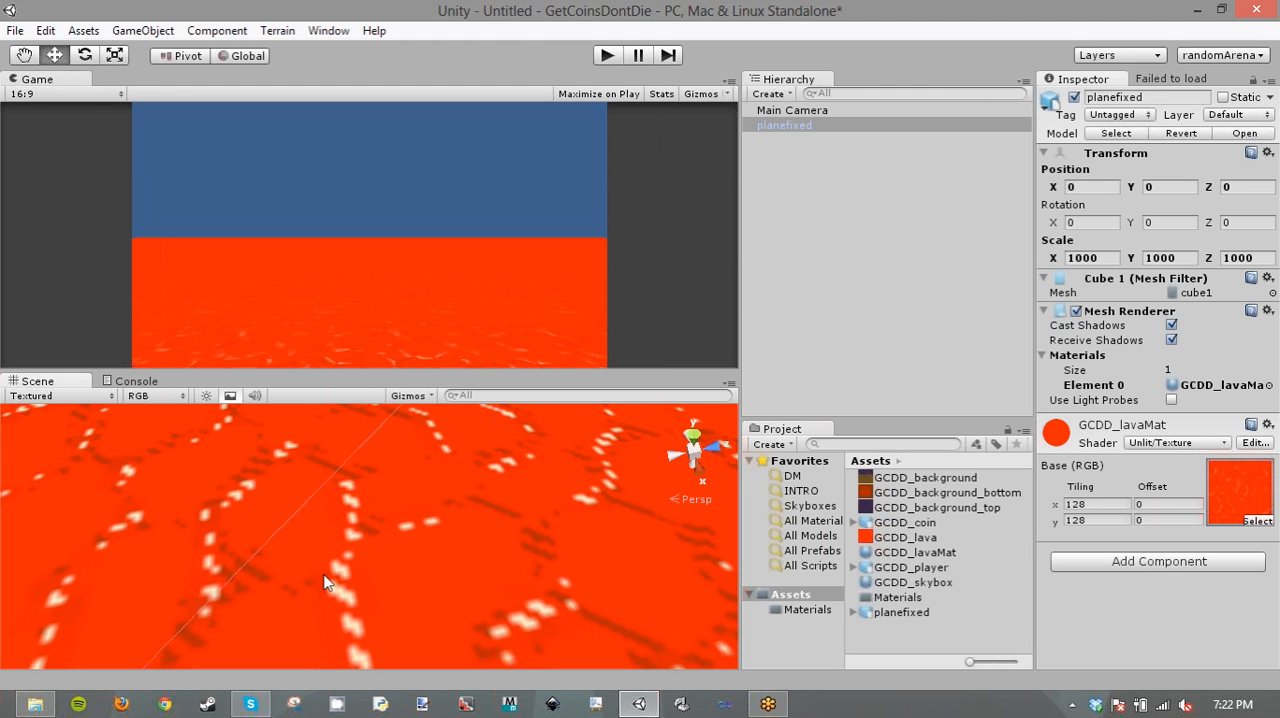
click(940, 537)
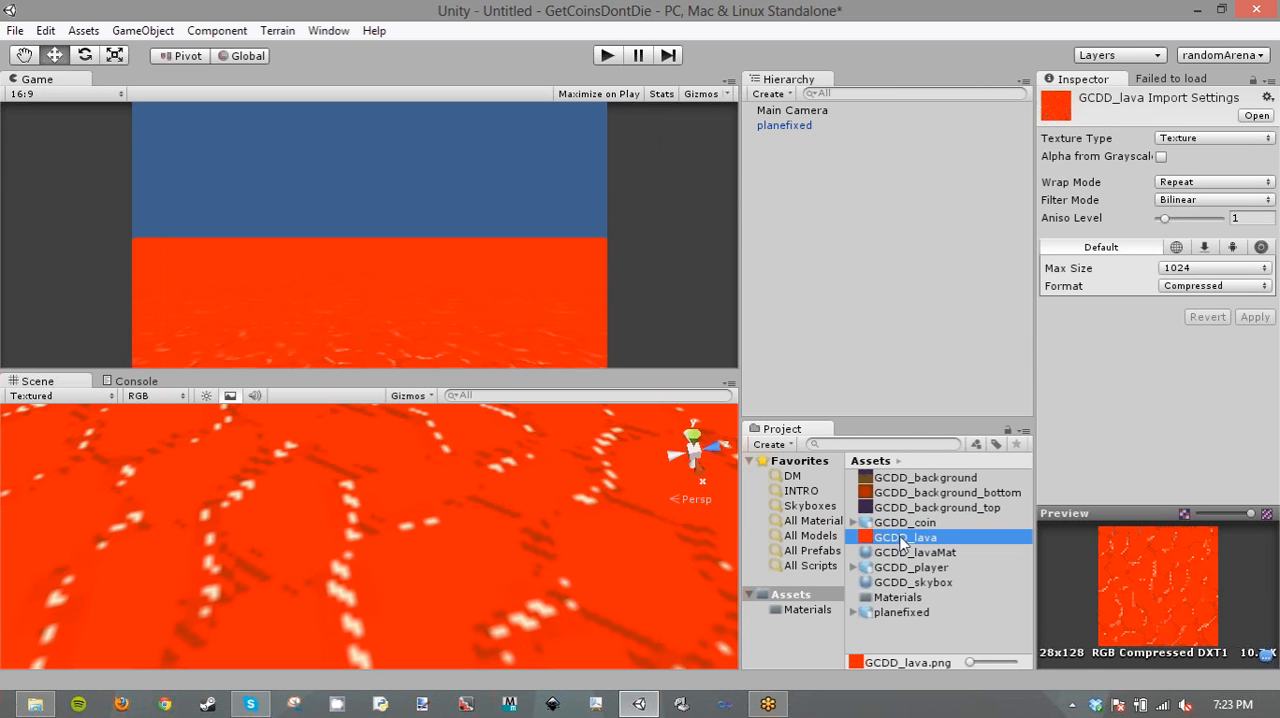
click(1207, 201)
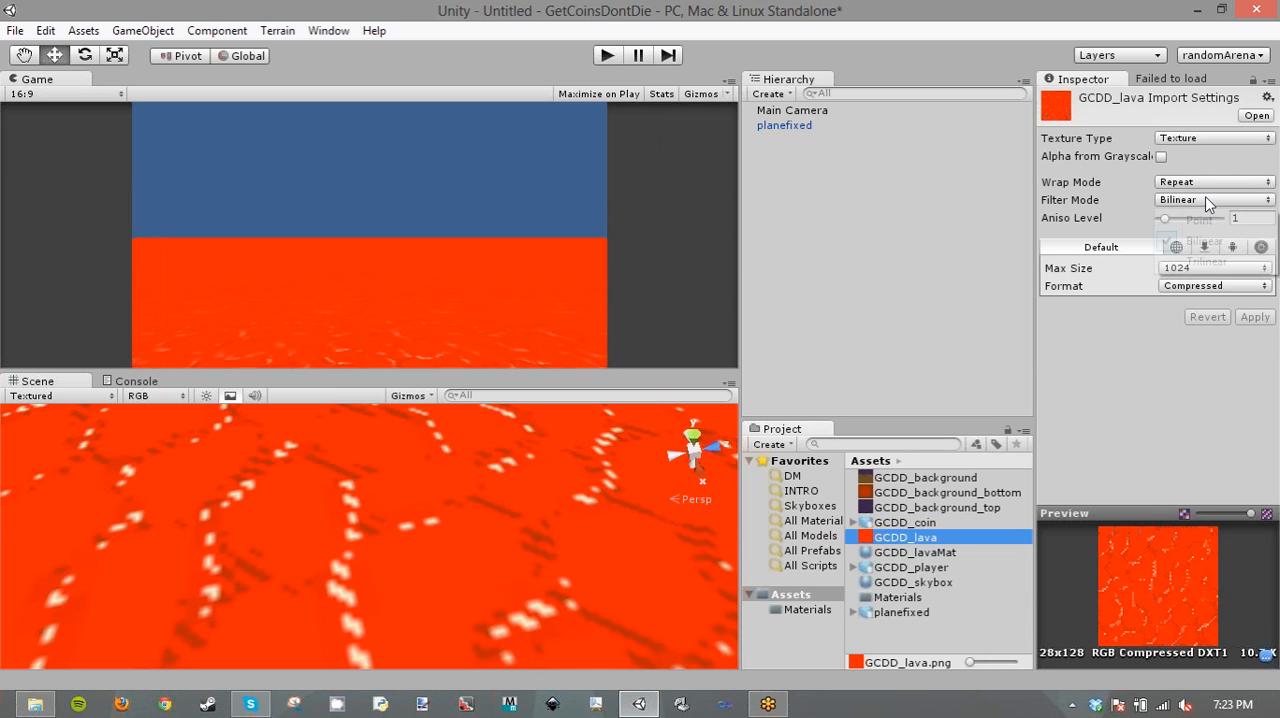
click(1199, 220)
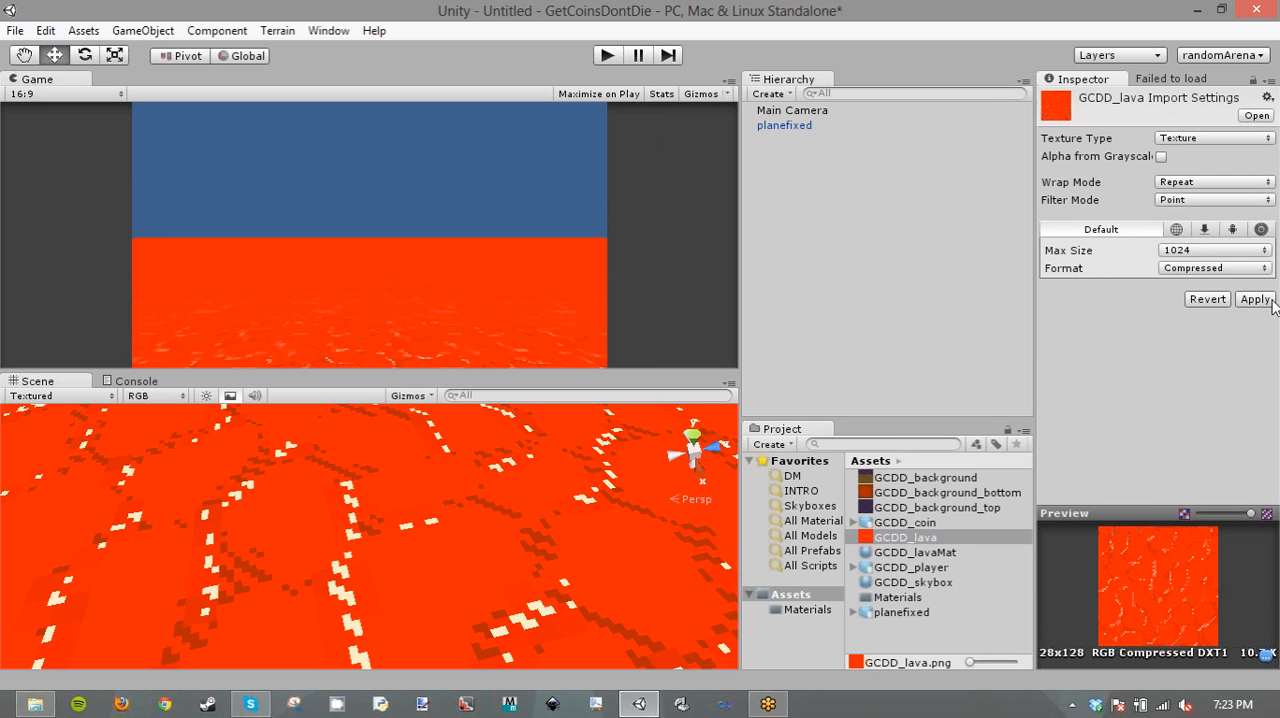
- Set the GCDD_lava texture's max size to 128 and format to Truecolor, and apply the import settings
click(1190, 253)
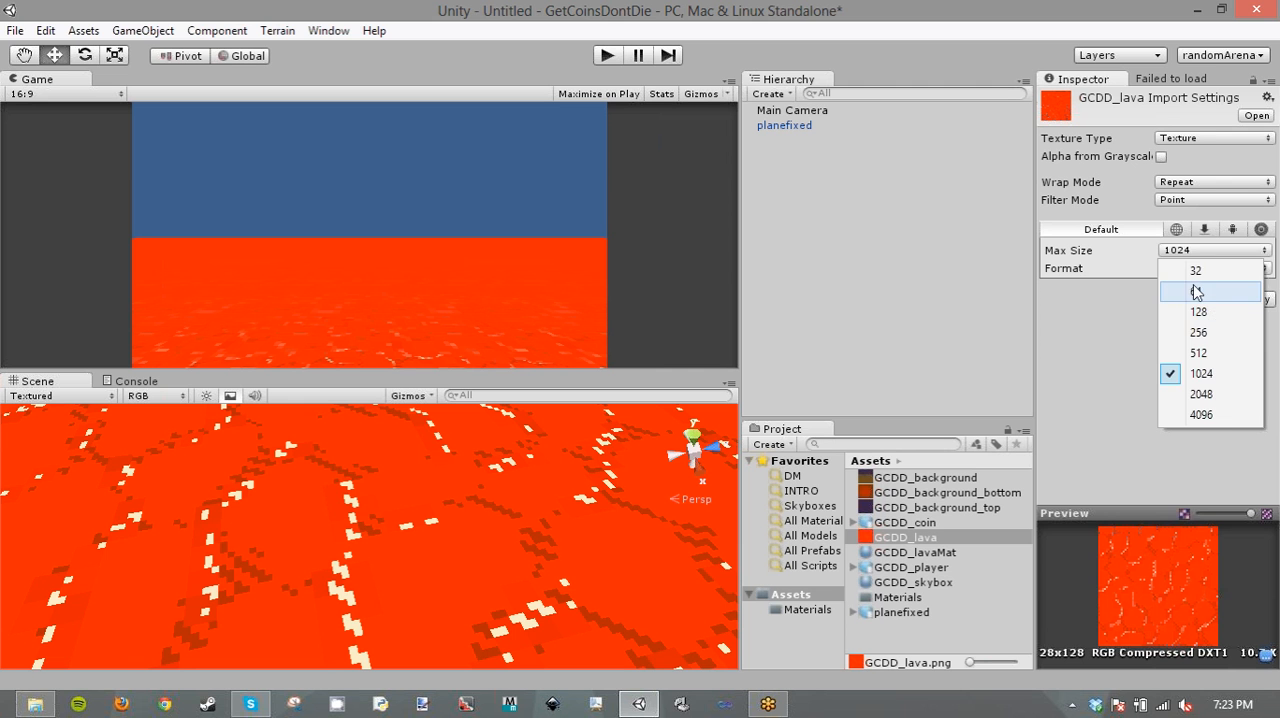
click(1088, 270)
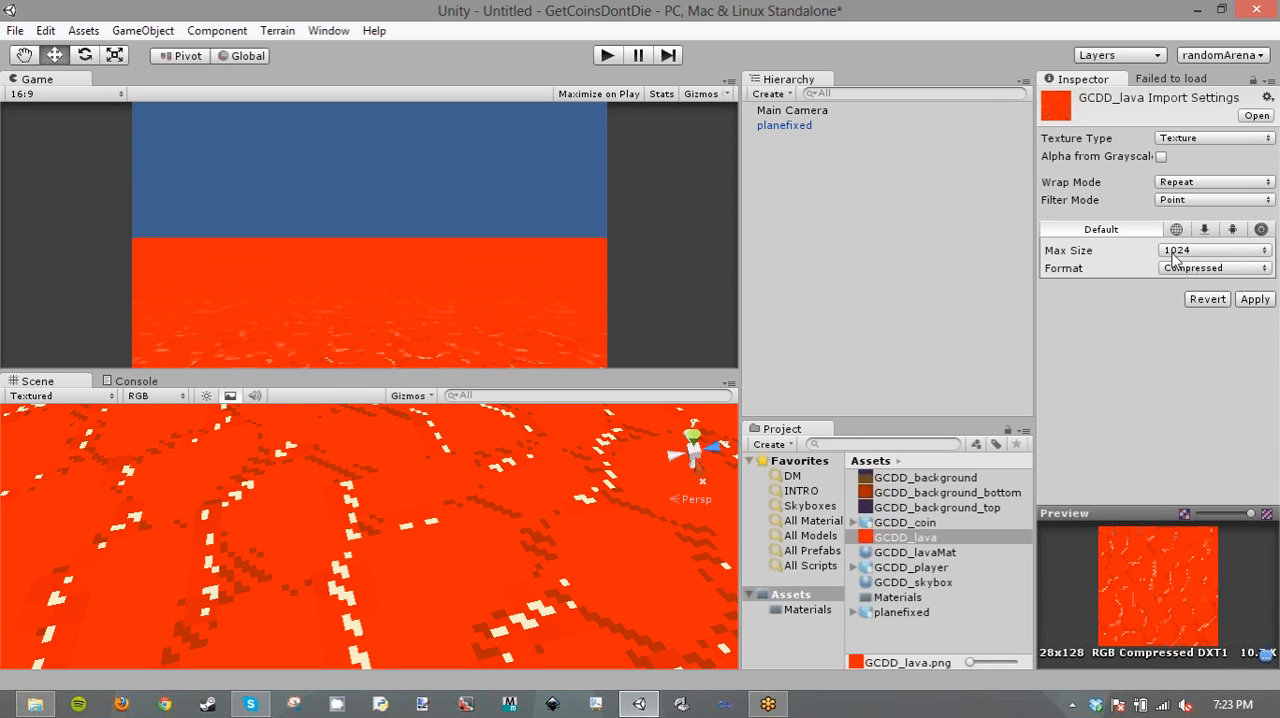
click(1173, 252)
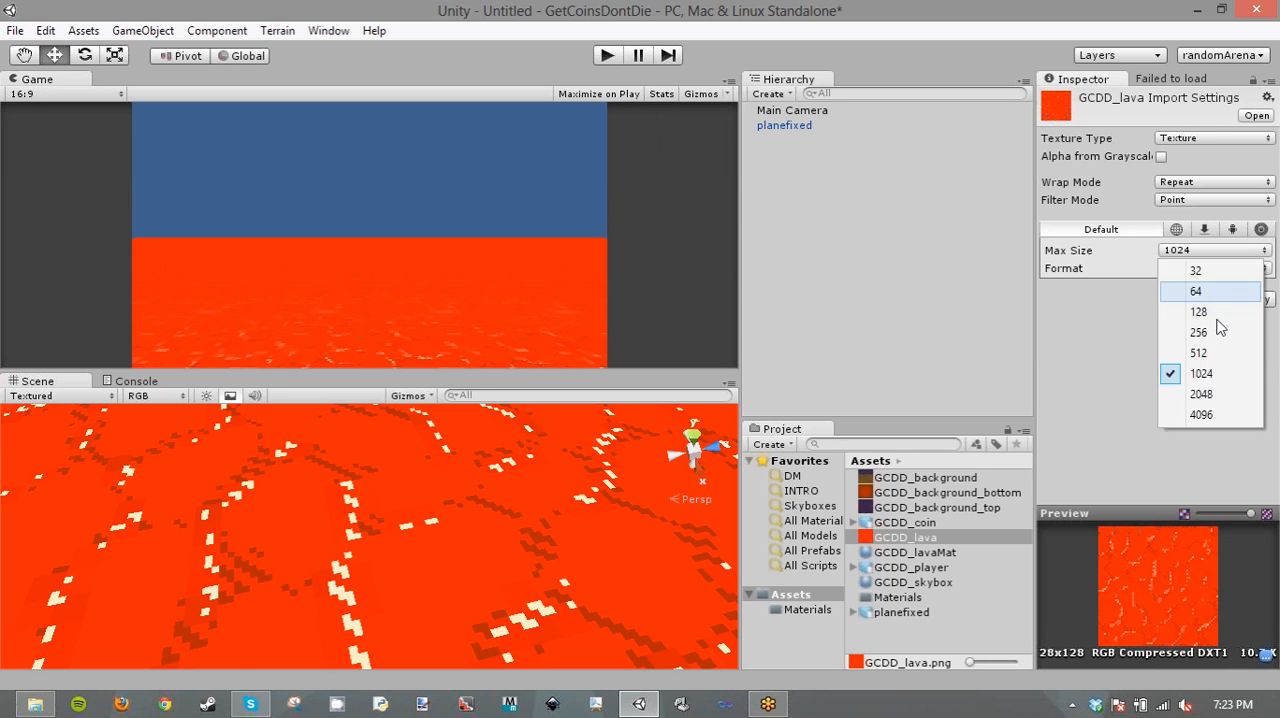
click(1215, 313)
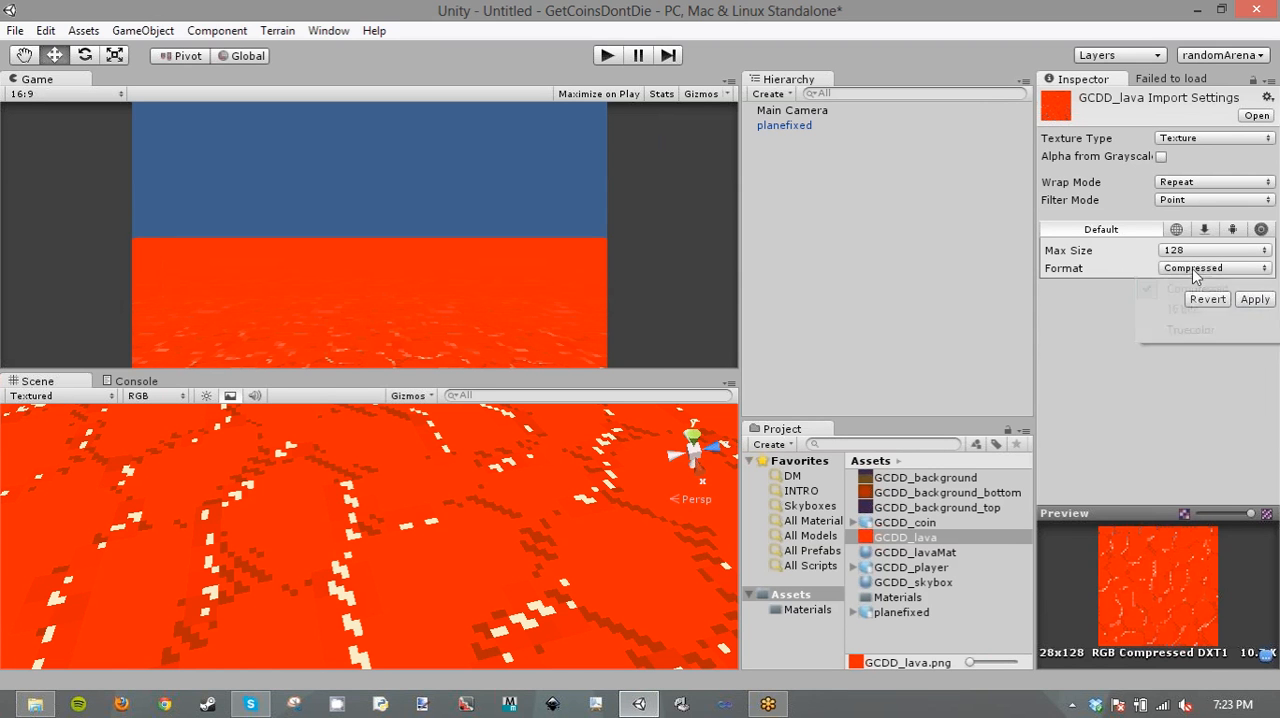
click(1212, 268)
click(1186, 329)
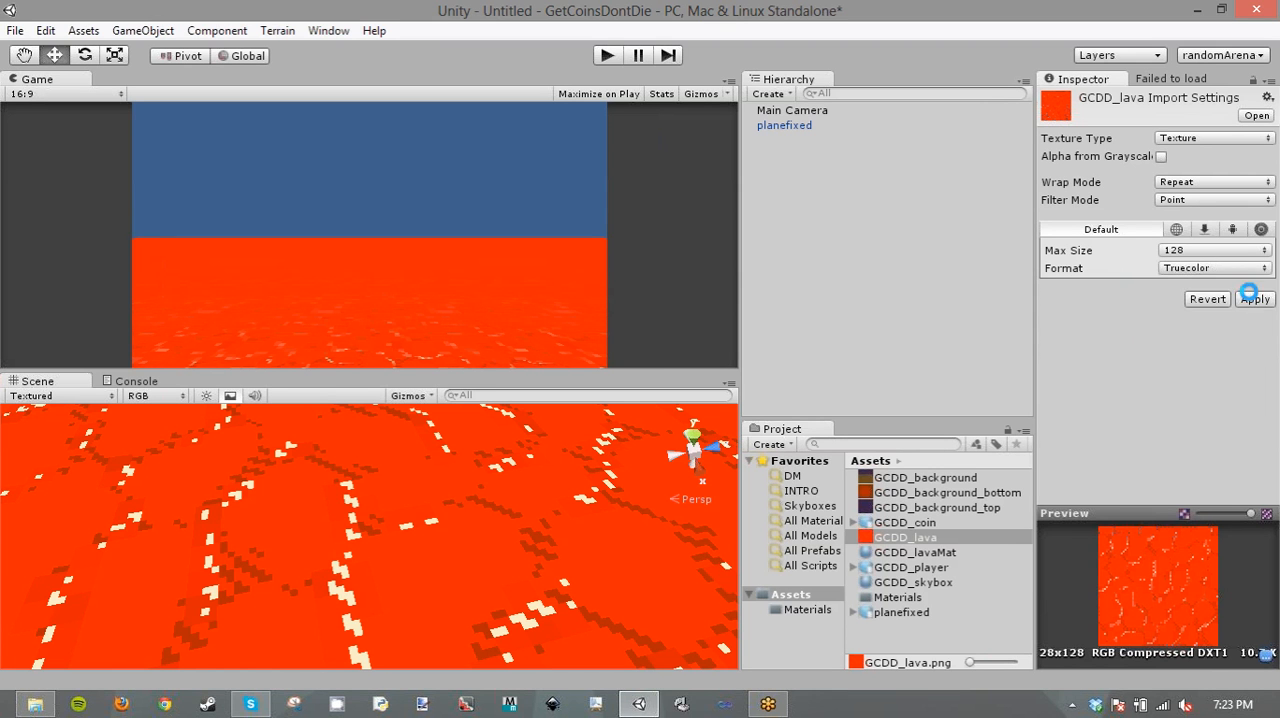
click(1254, 299)
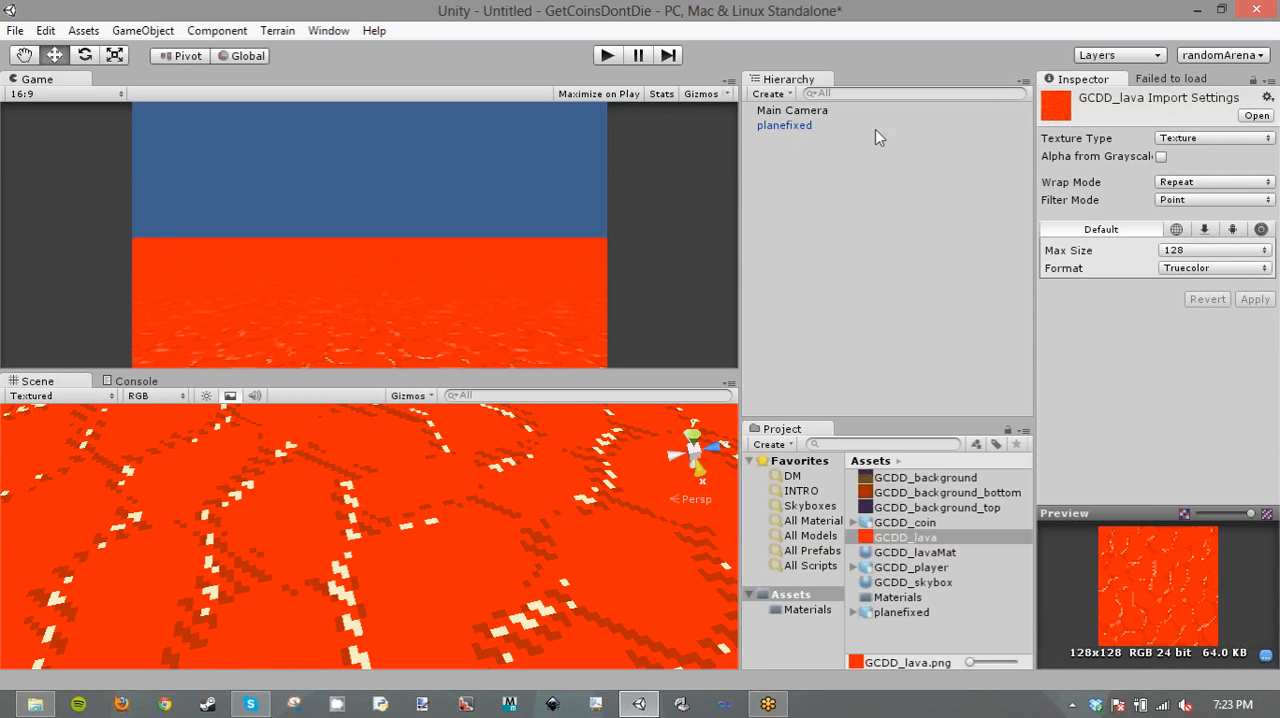
- Inspect the textured lava plane in the scene and open the scene's render settings
click(785, 125)
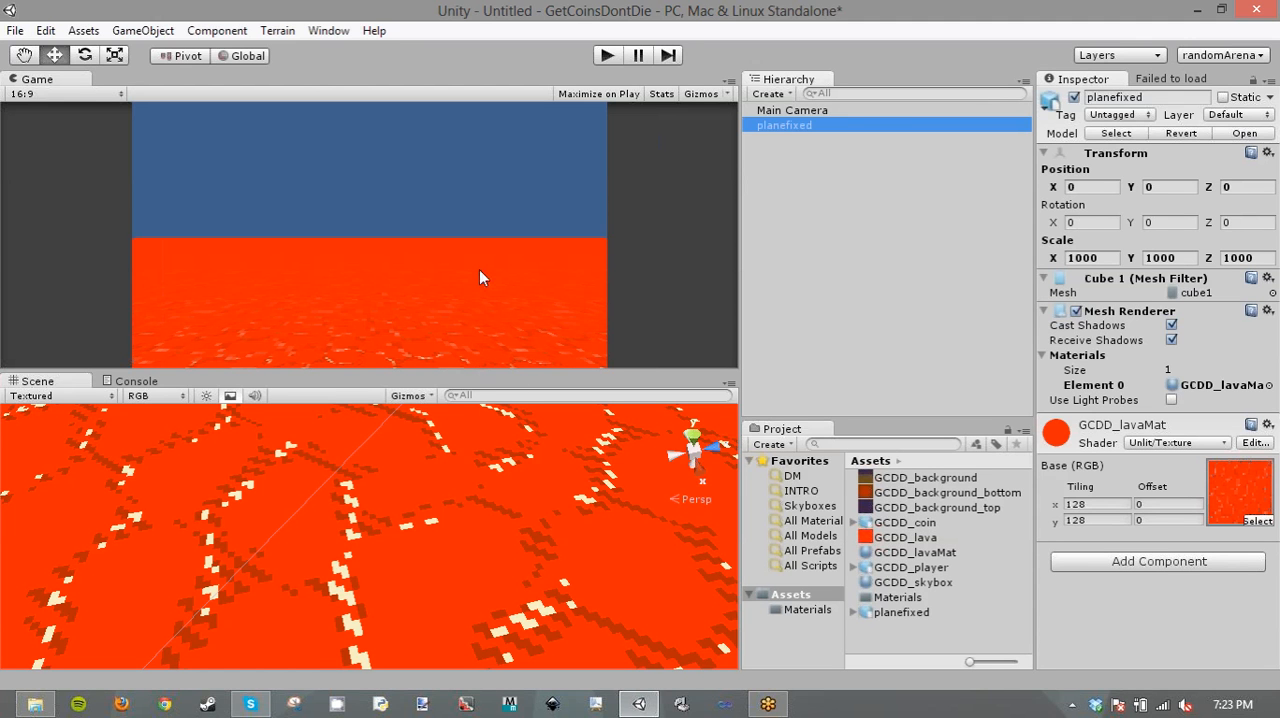
right_drag(311, 469, 431, 163)
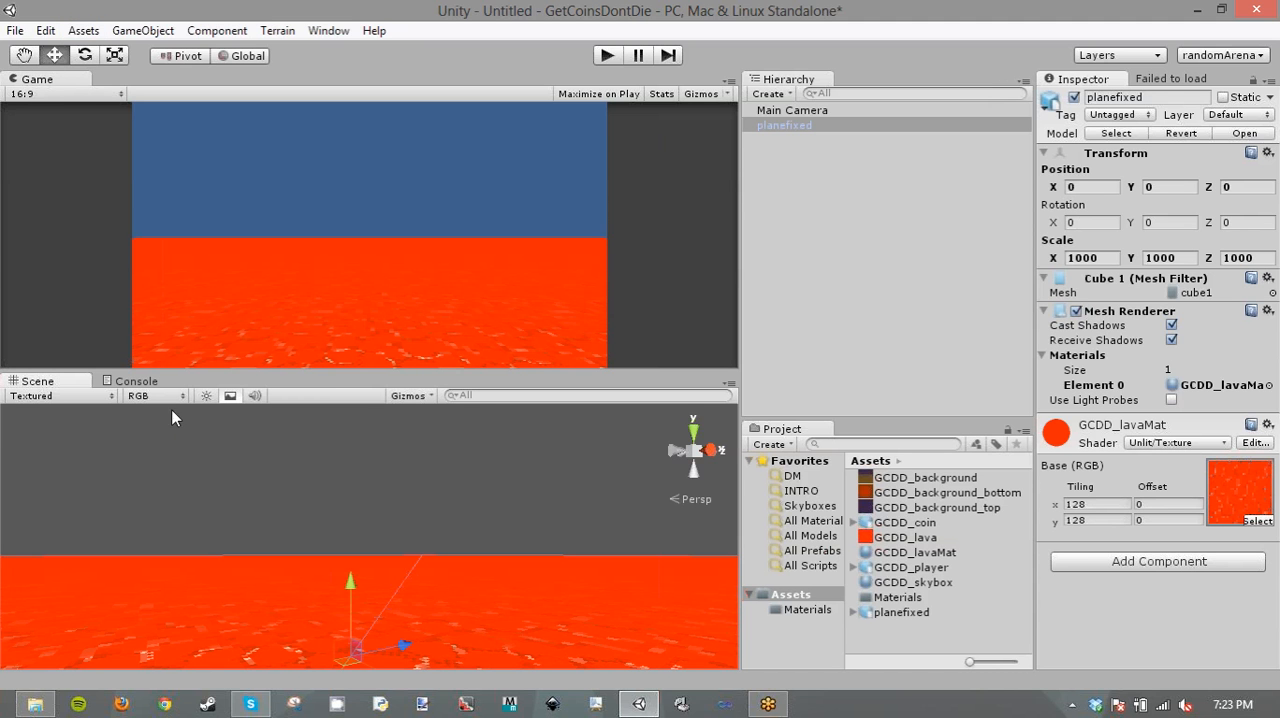
right_drag(330, 432, 198, 508)
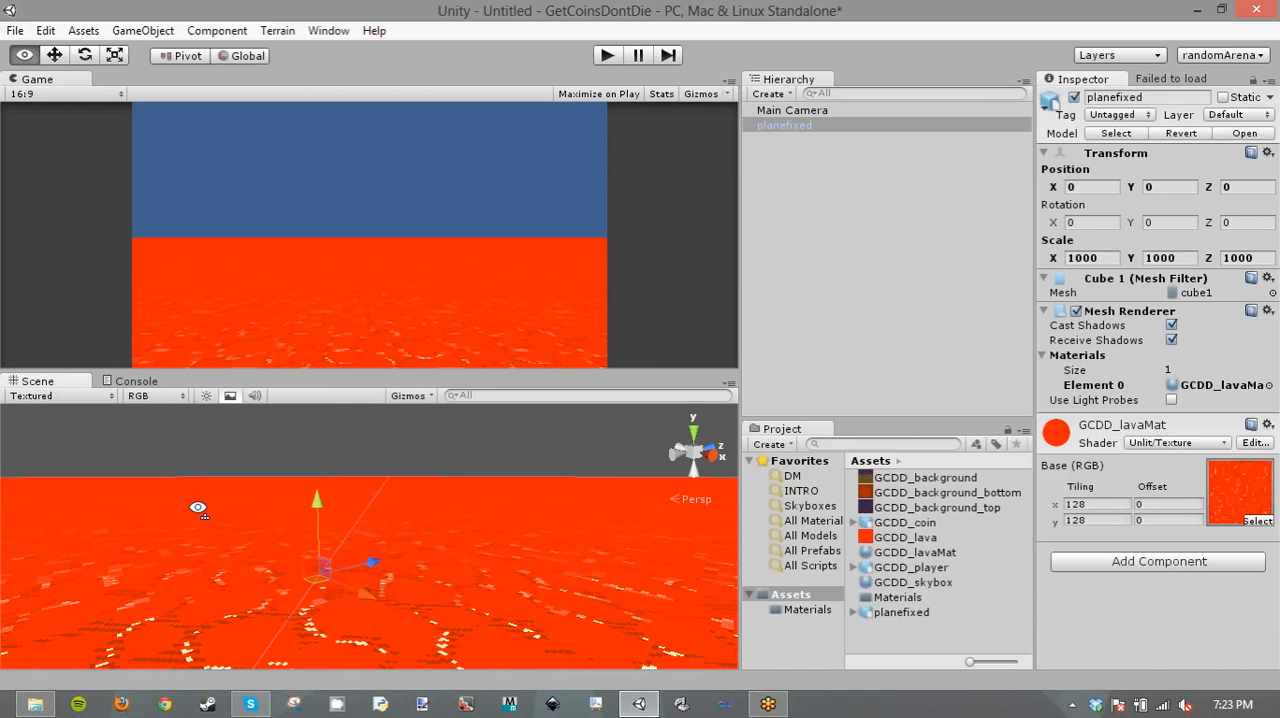
right_drag(198, 508, 198, 508)
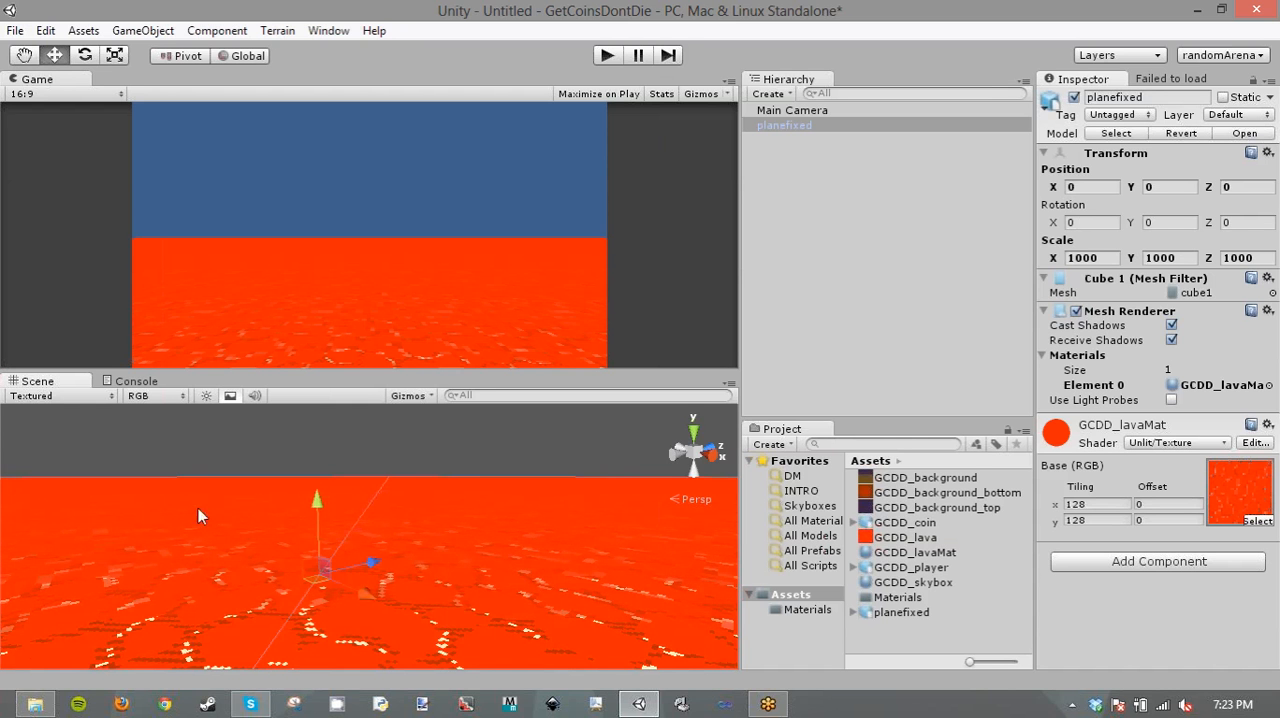
click(44, 30)
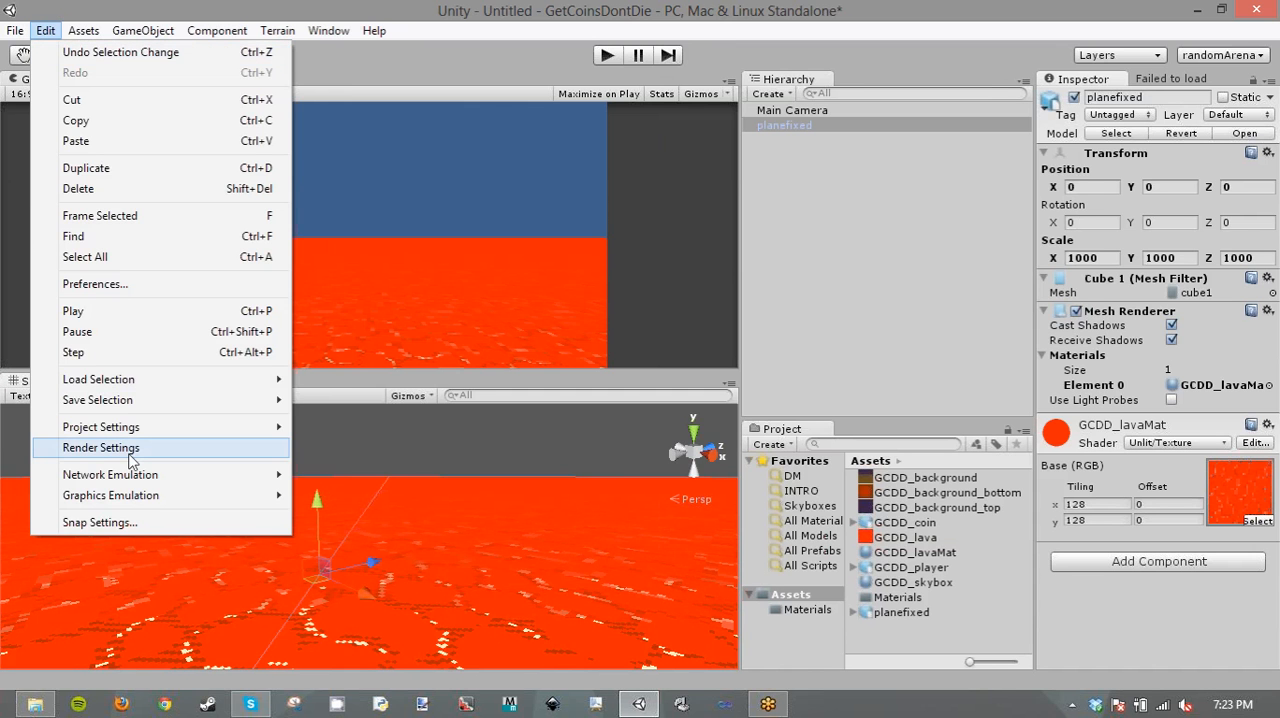
click(130, 452)
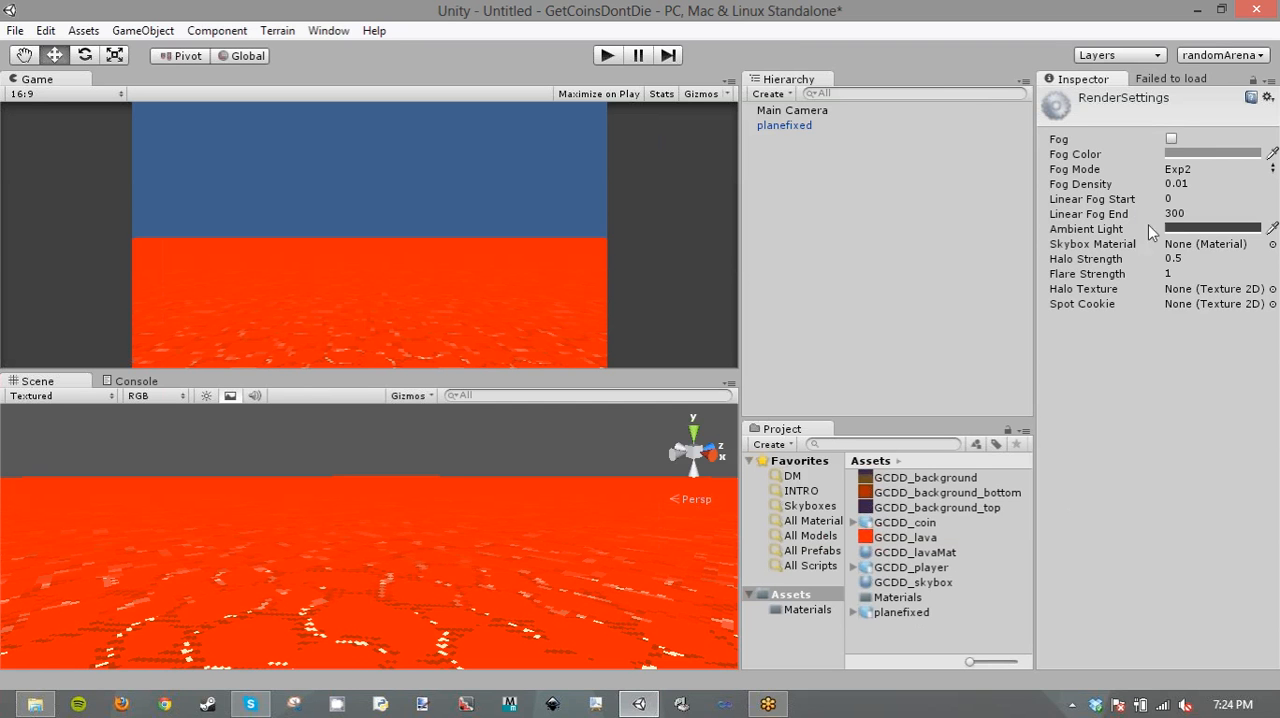
- Create a new material in the Assets folder and give it the Mobile/Skybox shader
right_click(885, 628)
mouse_move(955, 345)
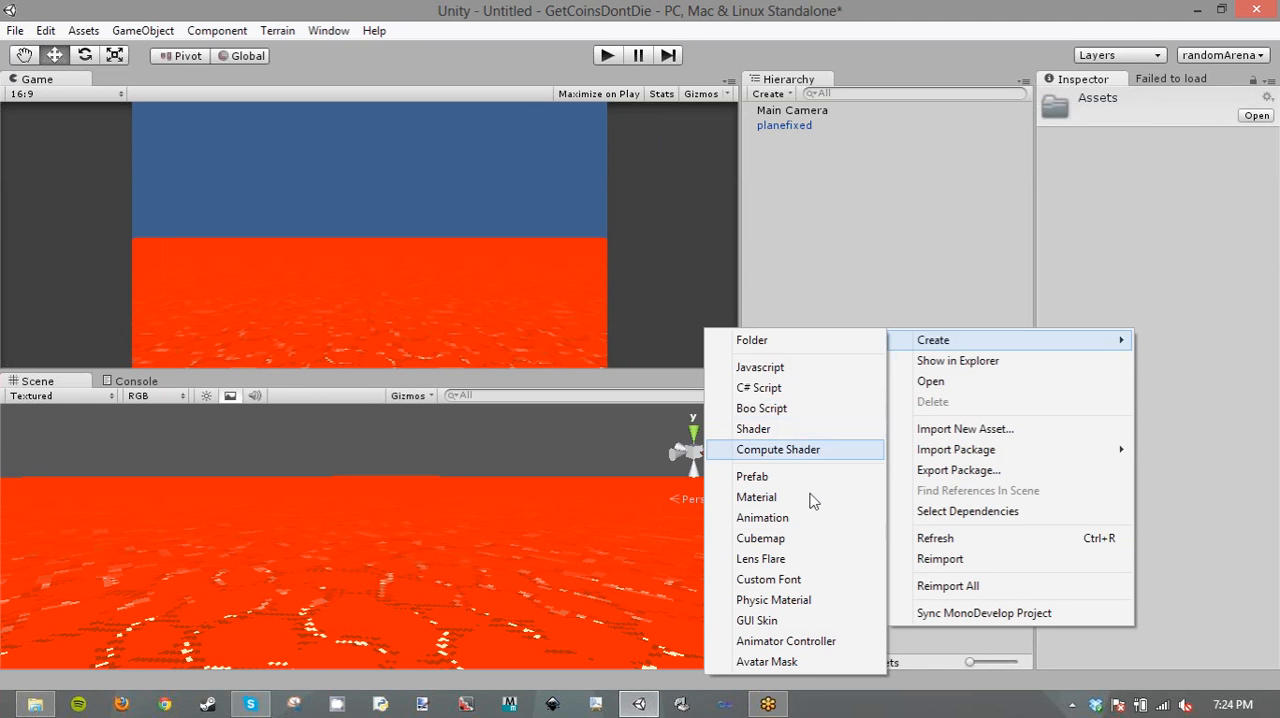
click(756, 497)
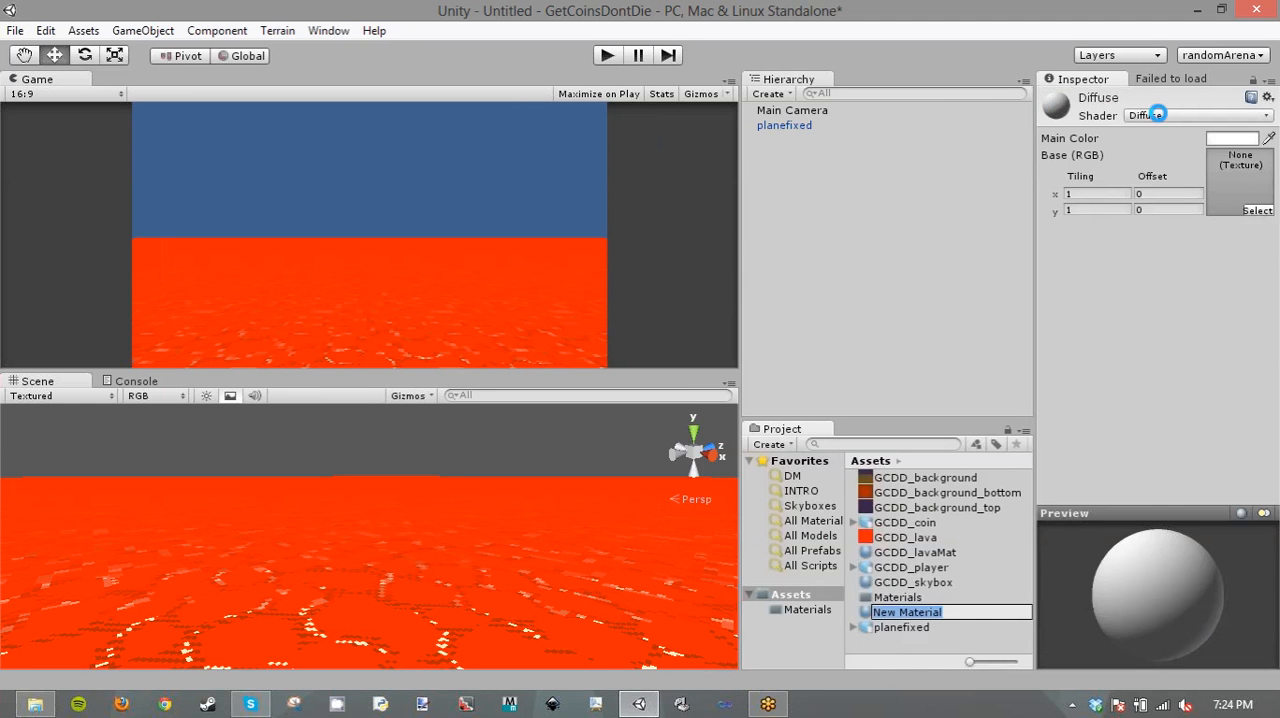
click(1160, 115)
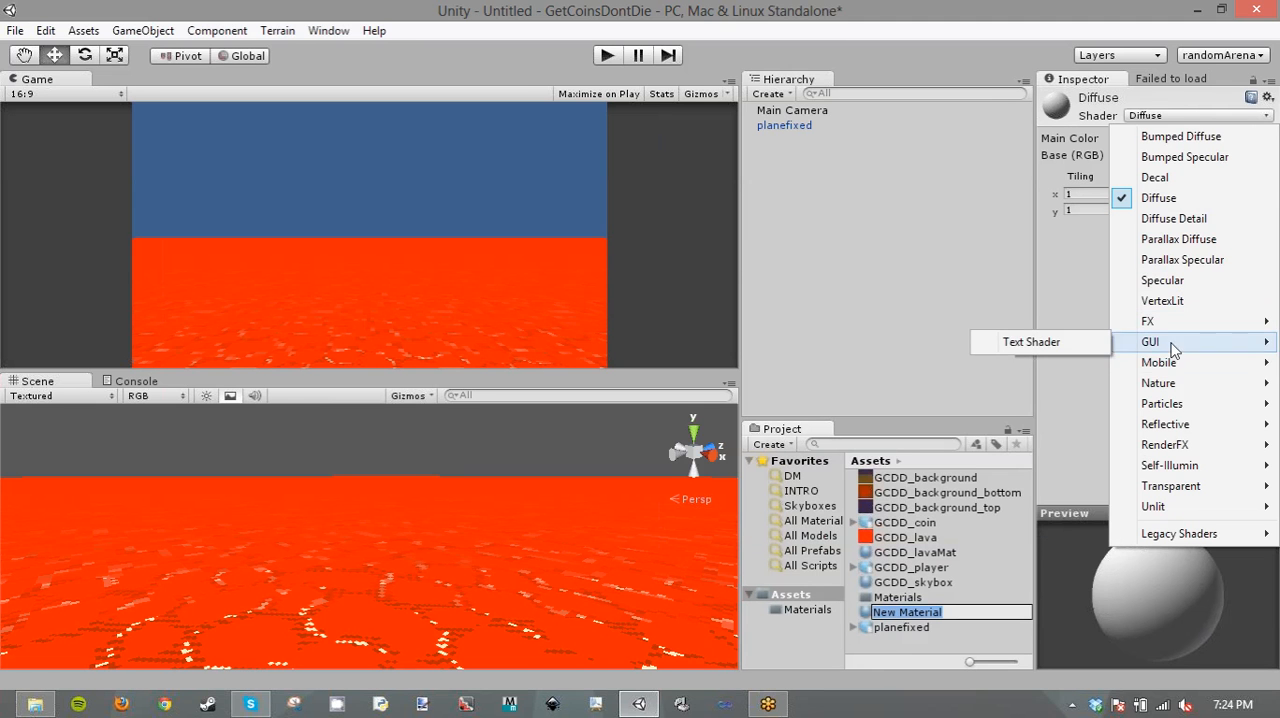
mouse_move(1176, 368)
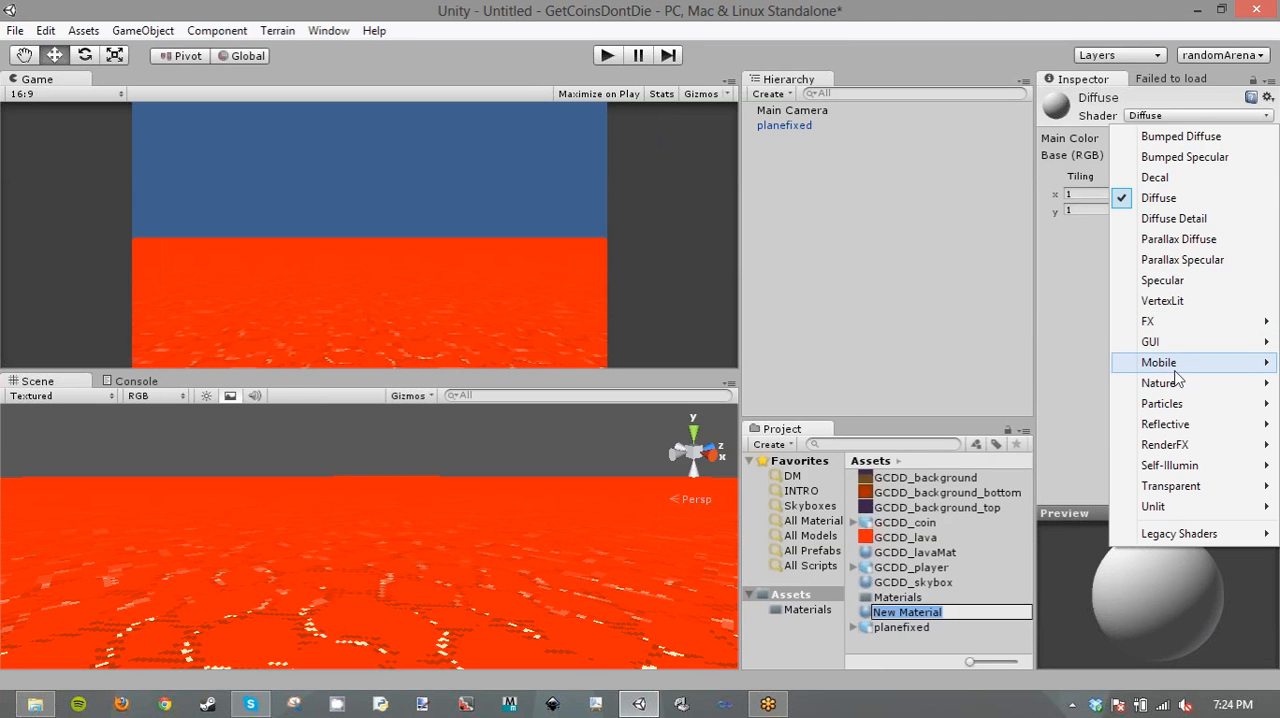
click(985, 465)
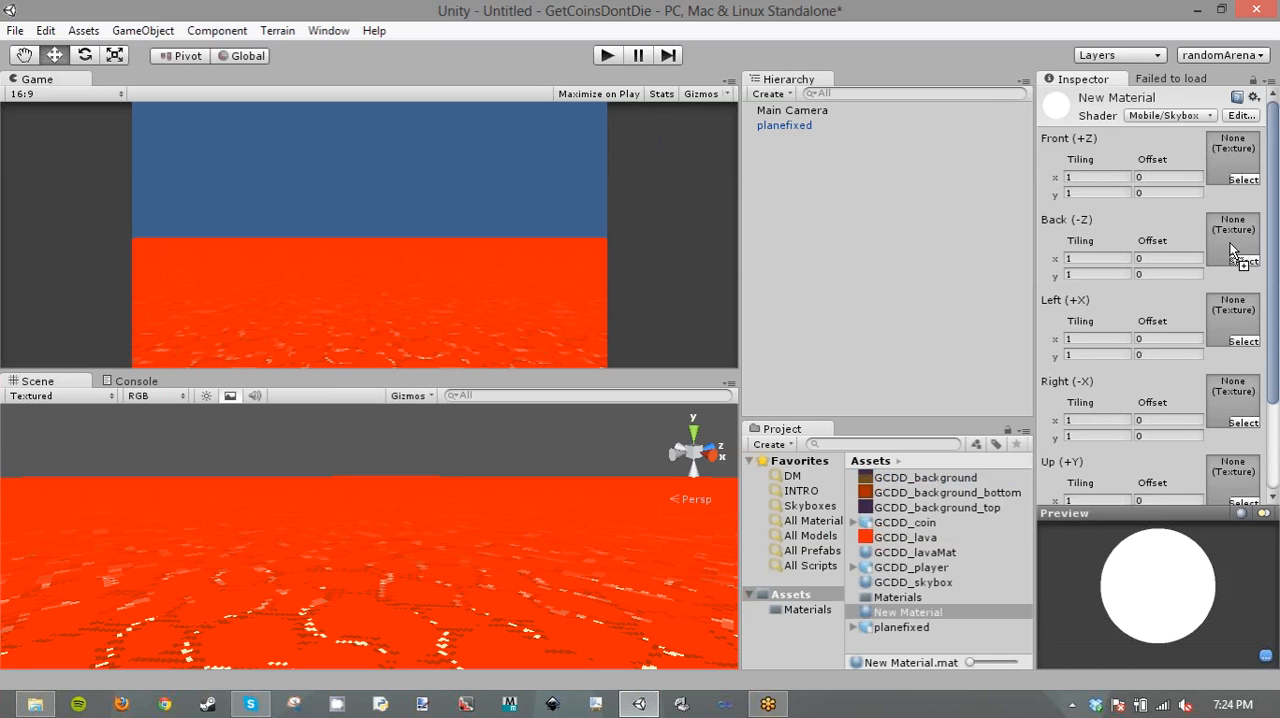
- Assign the GCDD_background texture to the new skybox material's Front, Back, Left and Right sides
drag(1232, 250, 1233, 250)
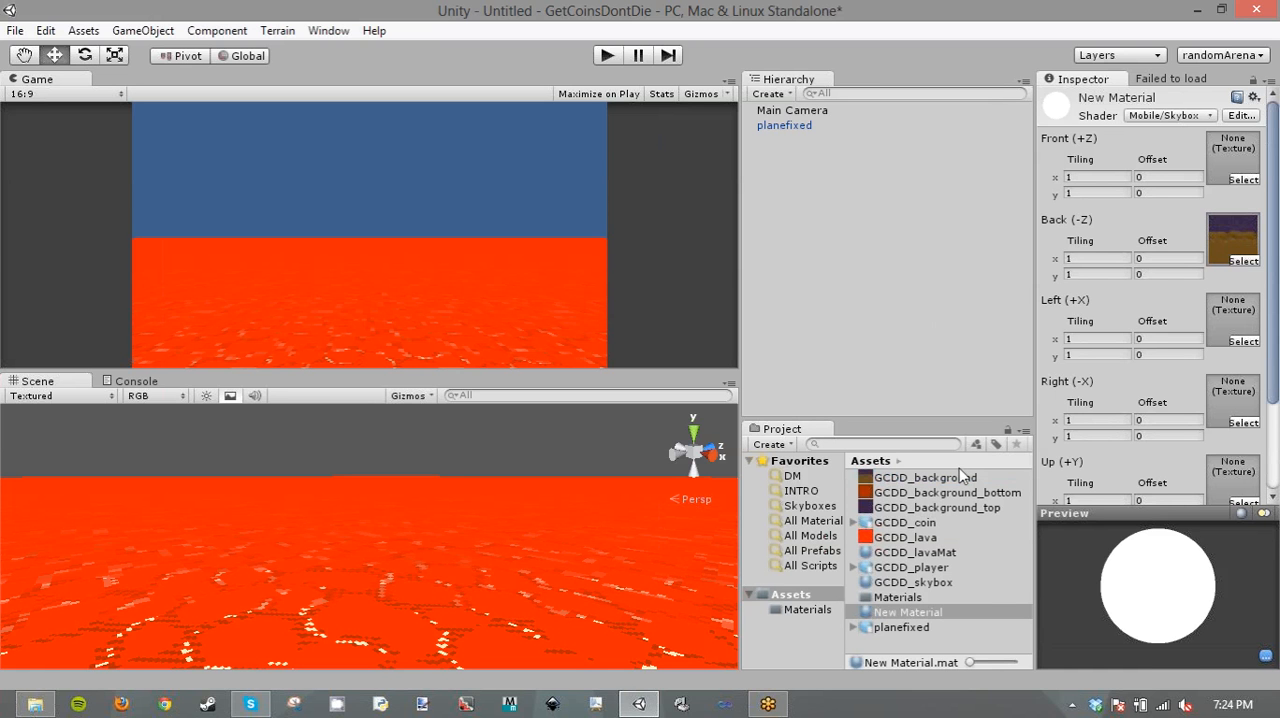
drag(955, 478, 1240, 160)
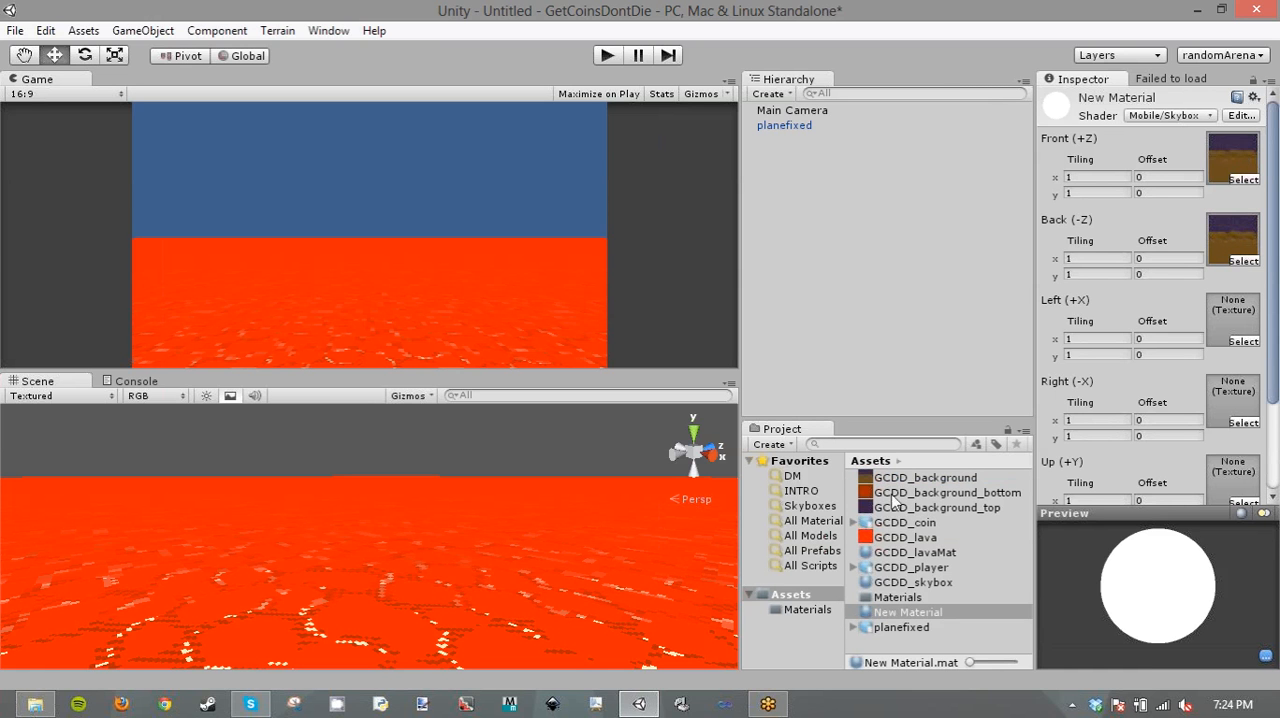
drag(928, 480, 1230, 340)
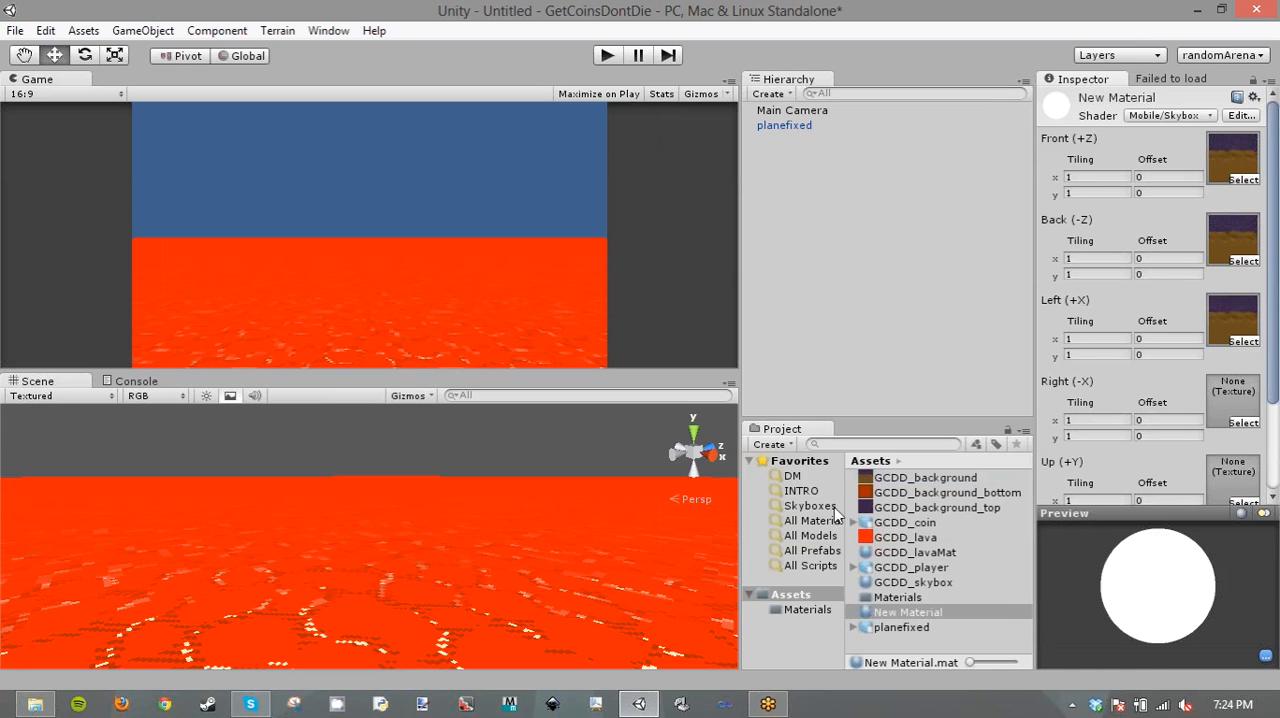
drag(888, 482, 1232, 405)
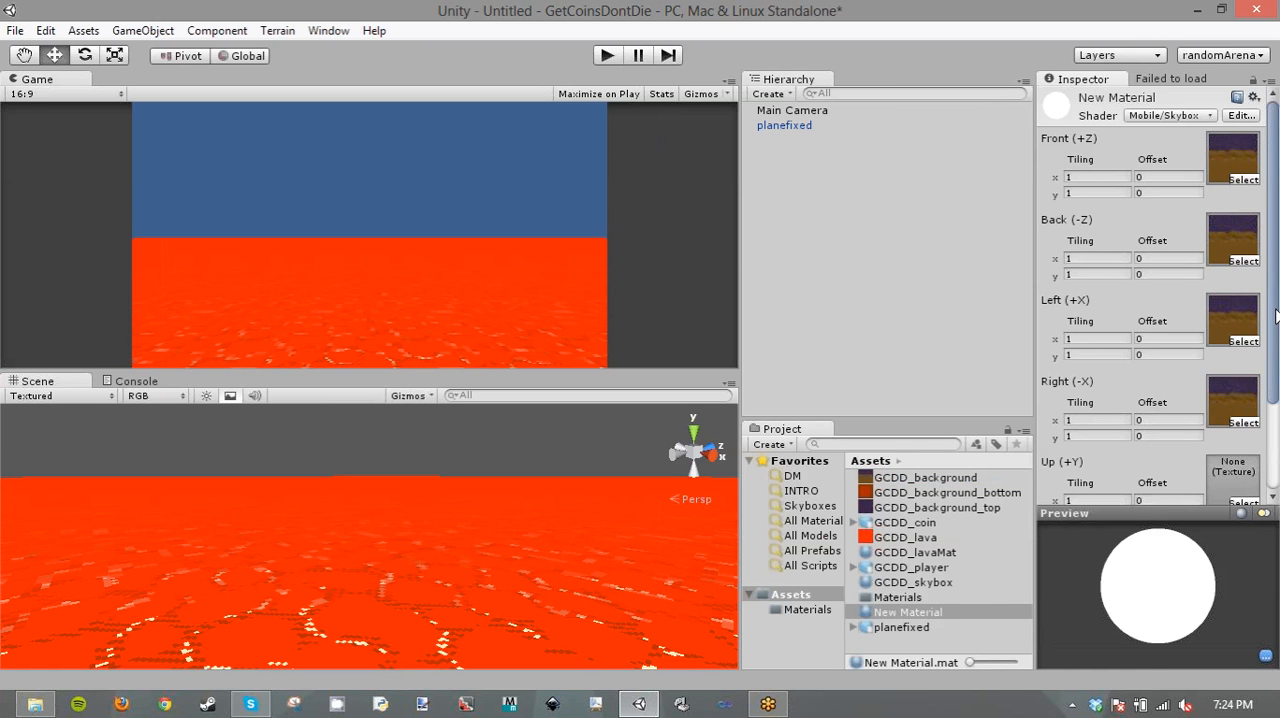
- Assign GCDD_background_top to the skybox material's Up side and GCDD_background_bottom to its down side
scroll(1275, 316, down, 3)
drag(895, 506, 1215, 362)
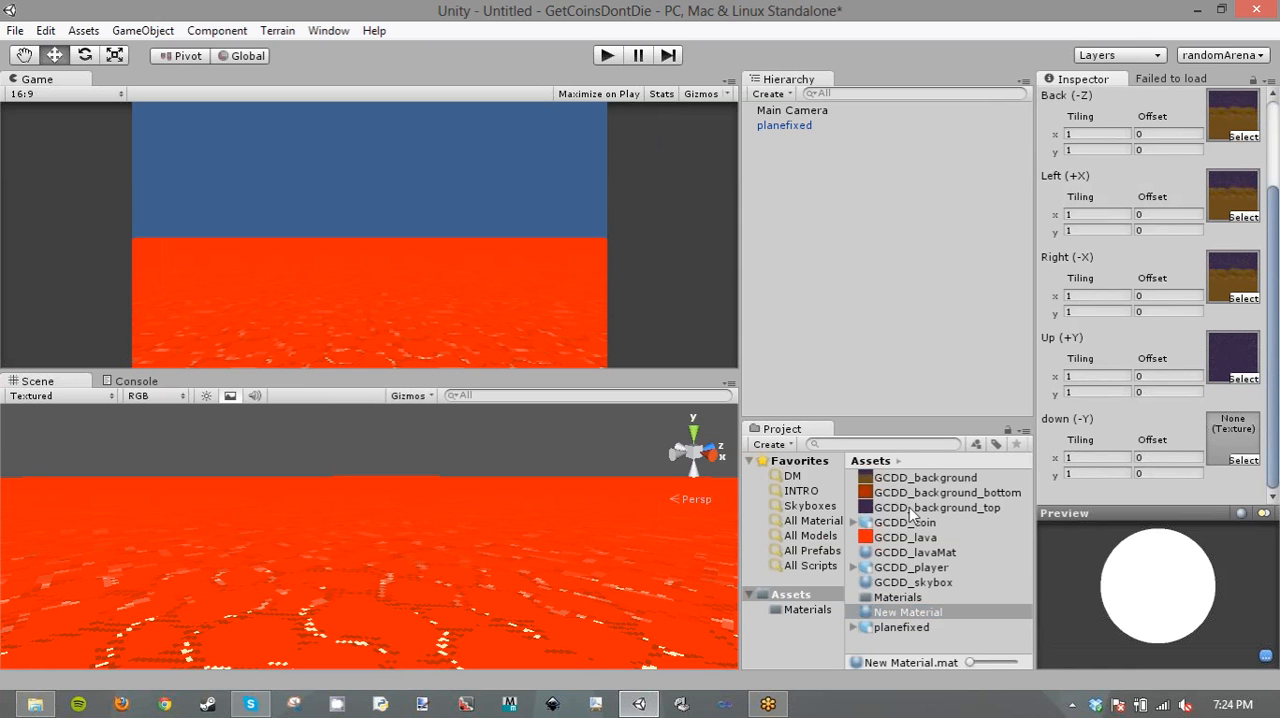
drag(905, 492, 1236, 446)
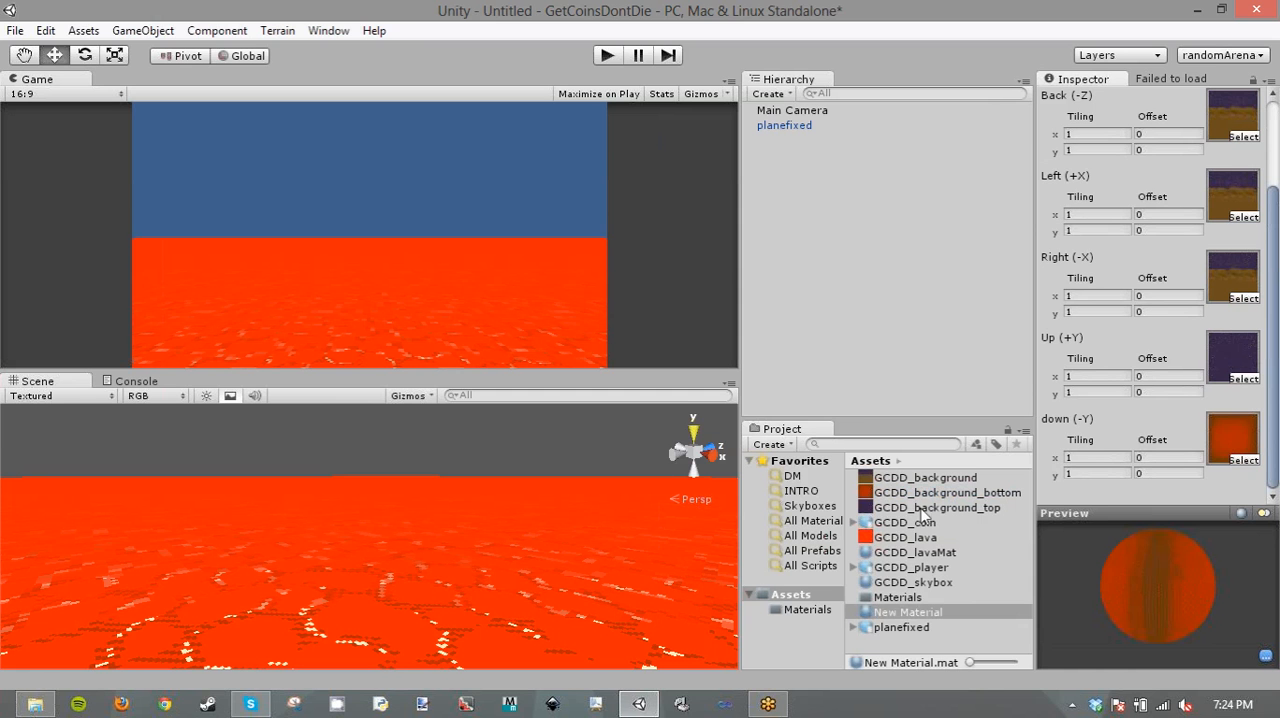
- Try to rename the new skybox material as GCDD_skybox, and check the existing material with that name
click(914, 617)
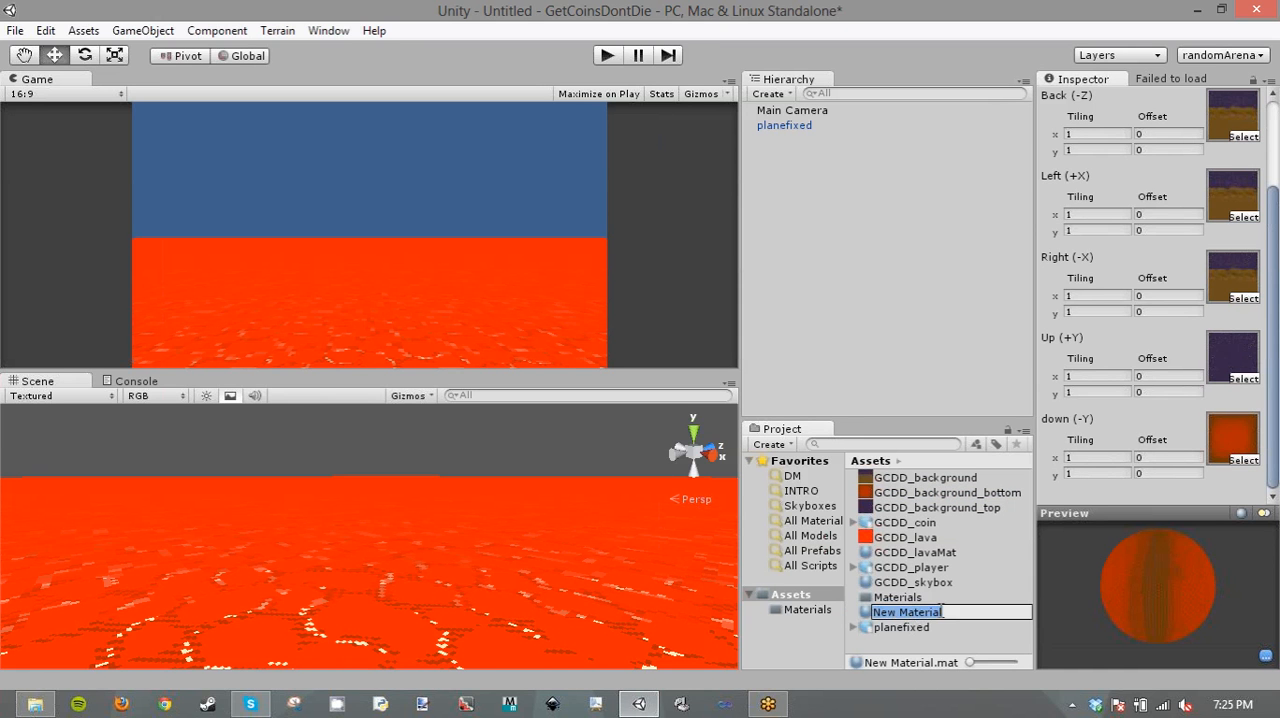
text(GCD)
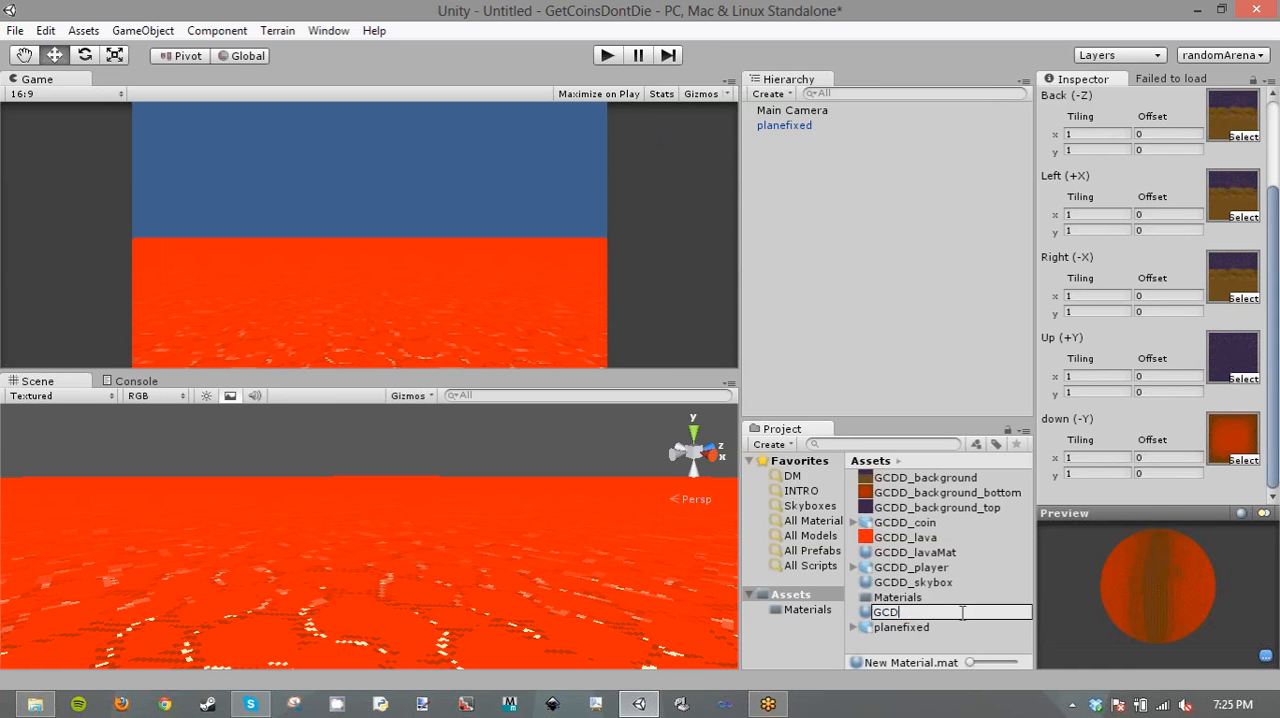
text(D_skybox)
key(Return)
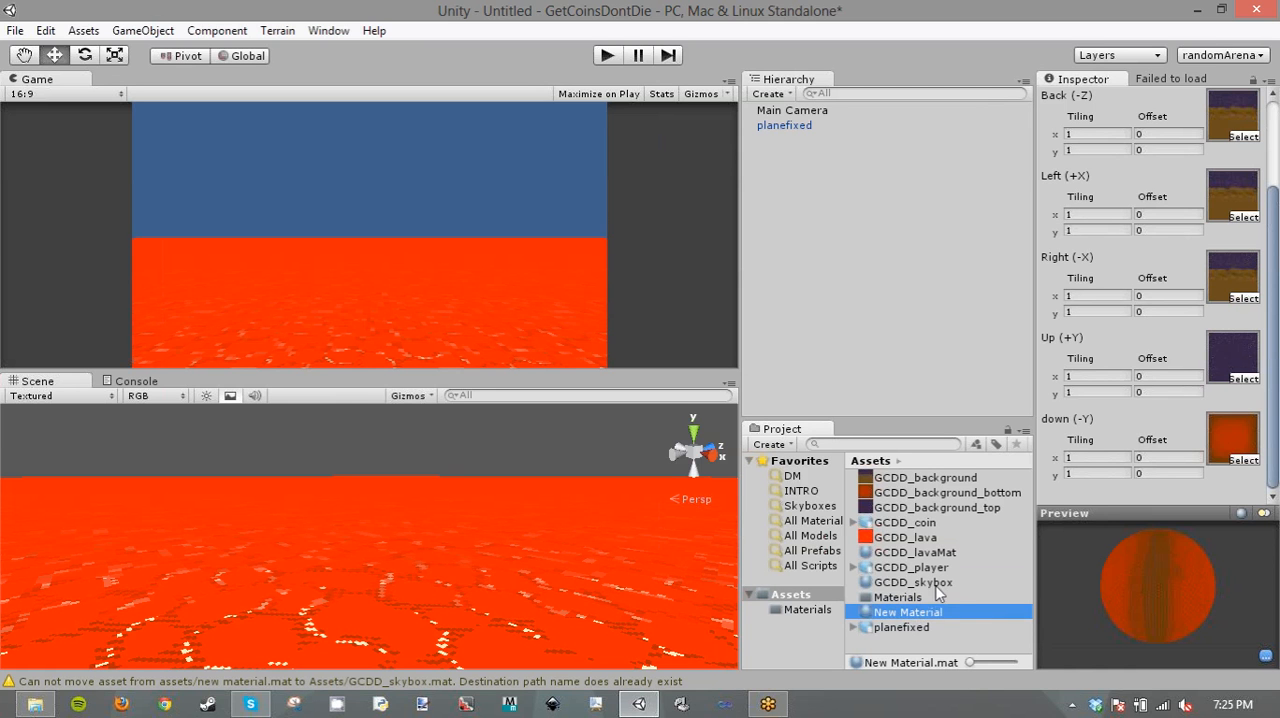
click(937, 584)
click(935, 613)
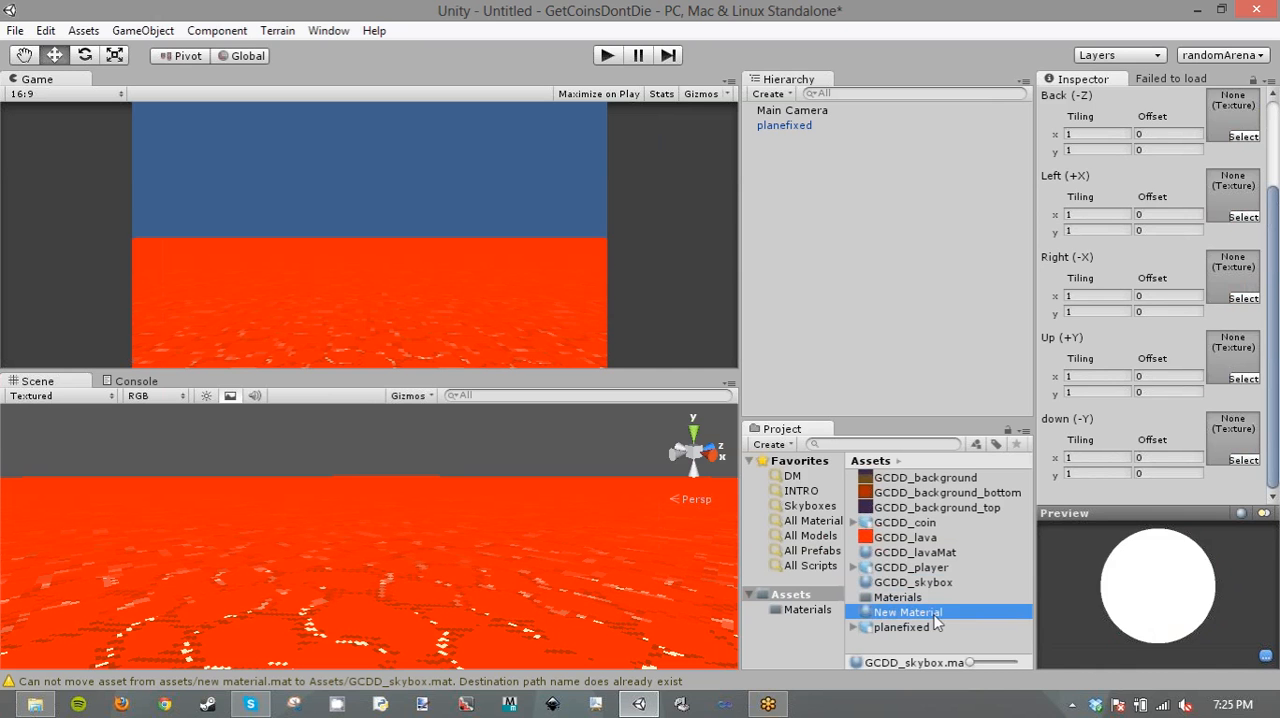
- Delete the existing GCDD_skybox material from the Assets folder
click(916, 584)
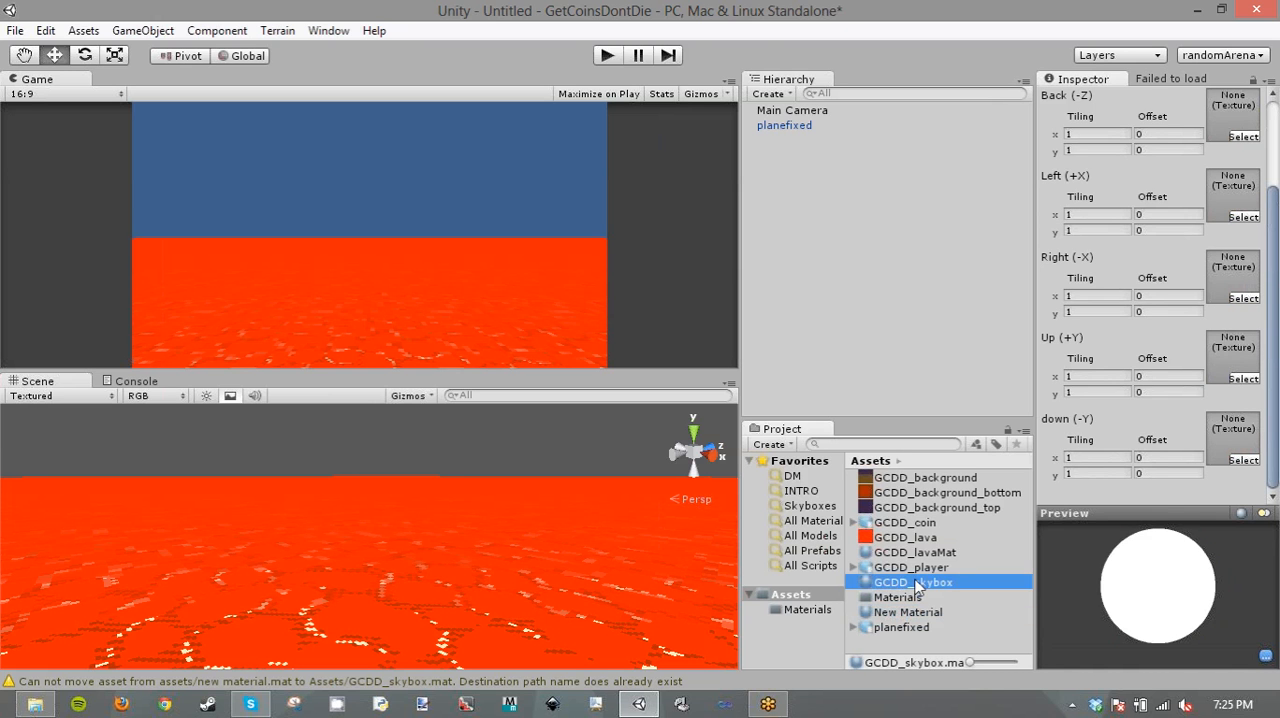
right_click(916, 584)
click(972, 354)
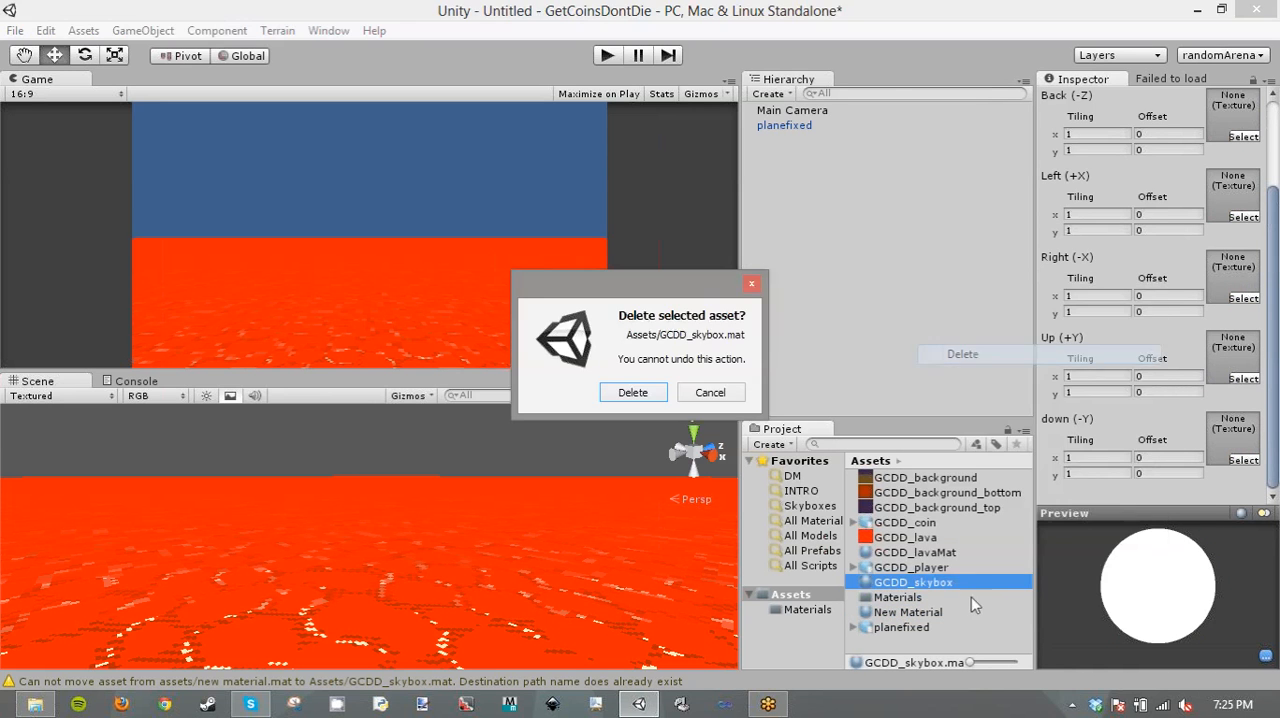
click(640, 392)
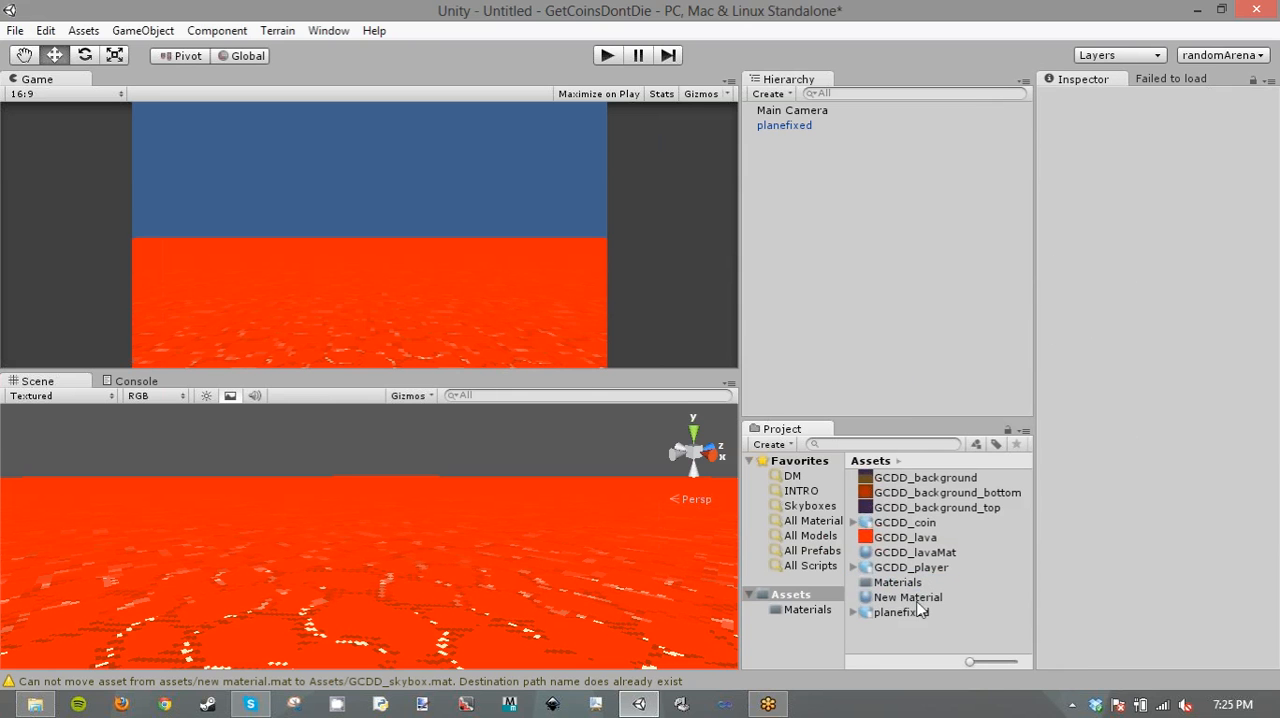
- Rename the New Material asset, which holds the skybox textures, as GCDD_skybox
click(916, 599)
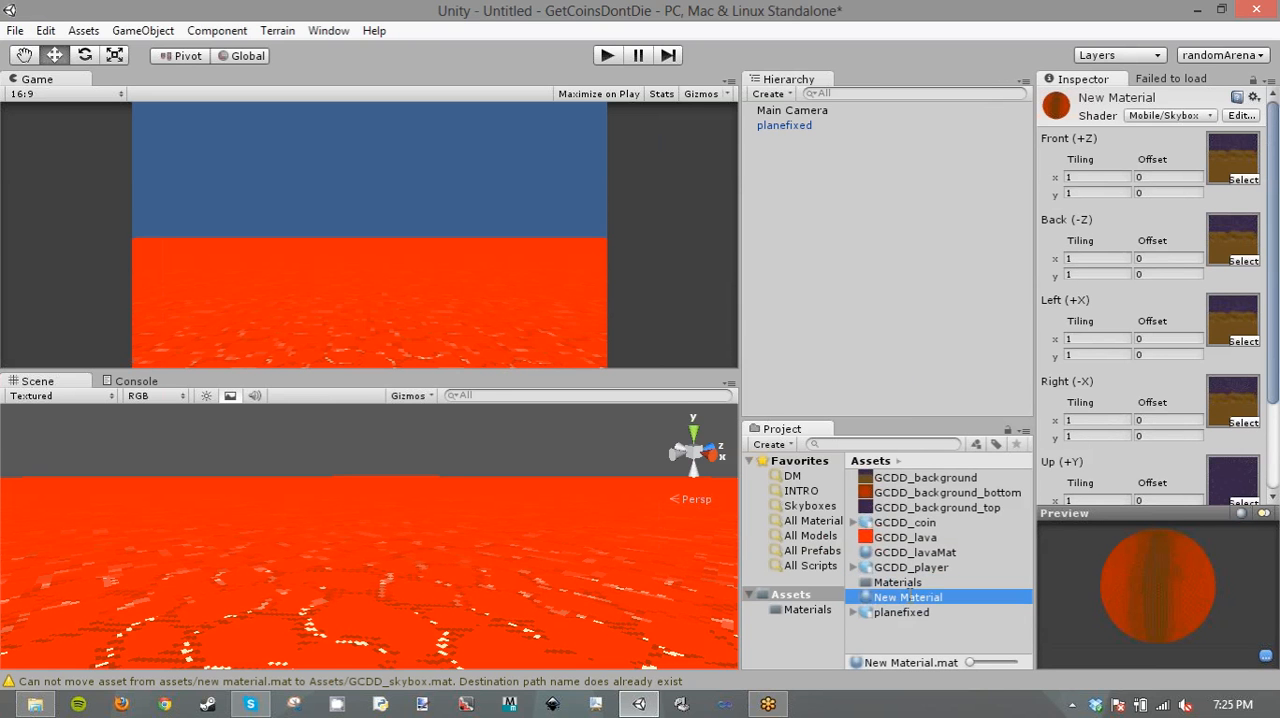
click(908, 597)
text(GCDD)
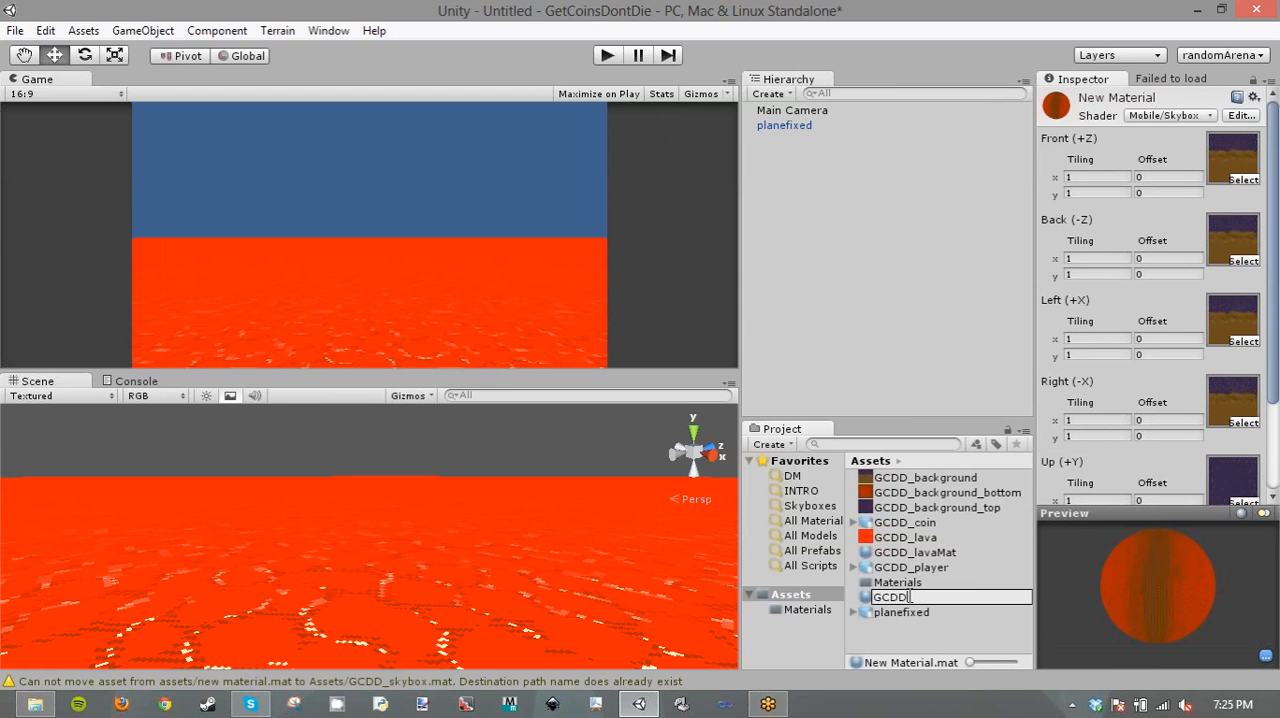
text(_skybox)
key(Return)
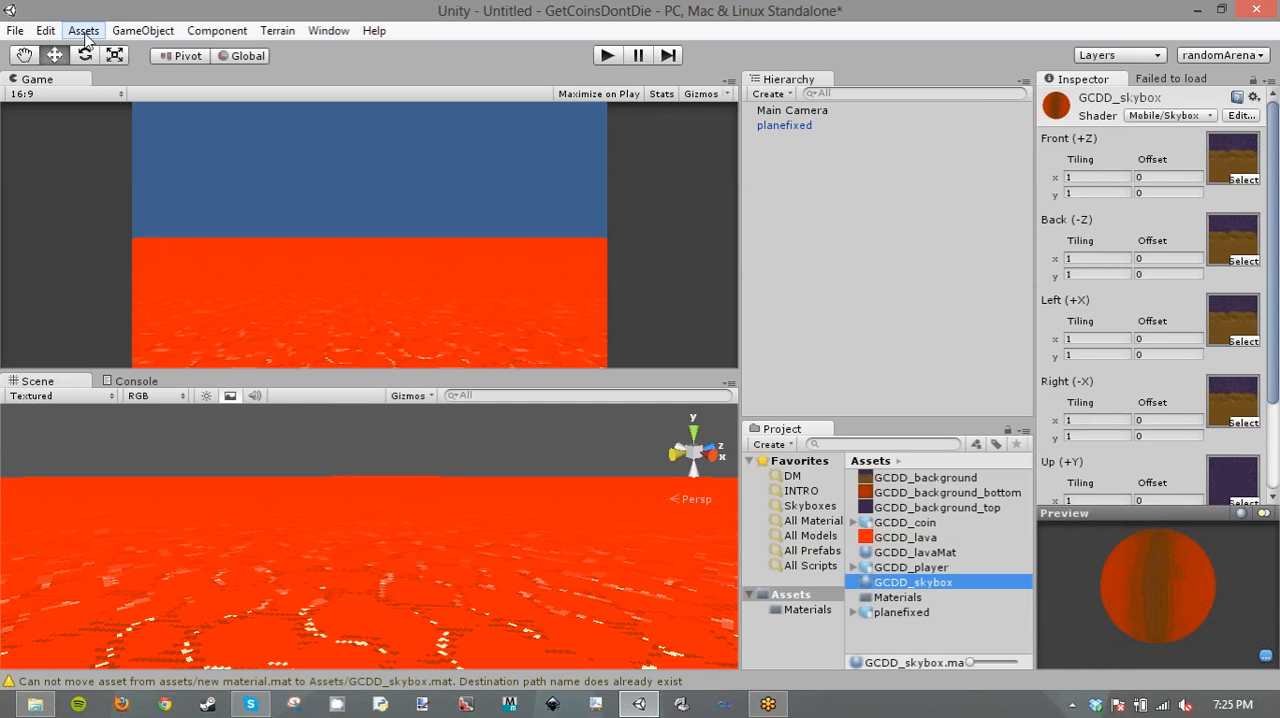
- Assign the GCDD_skybox material as the Skybox Material in the scene's Render Settings
click(52, 31)
click(119, 450)
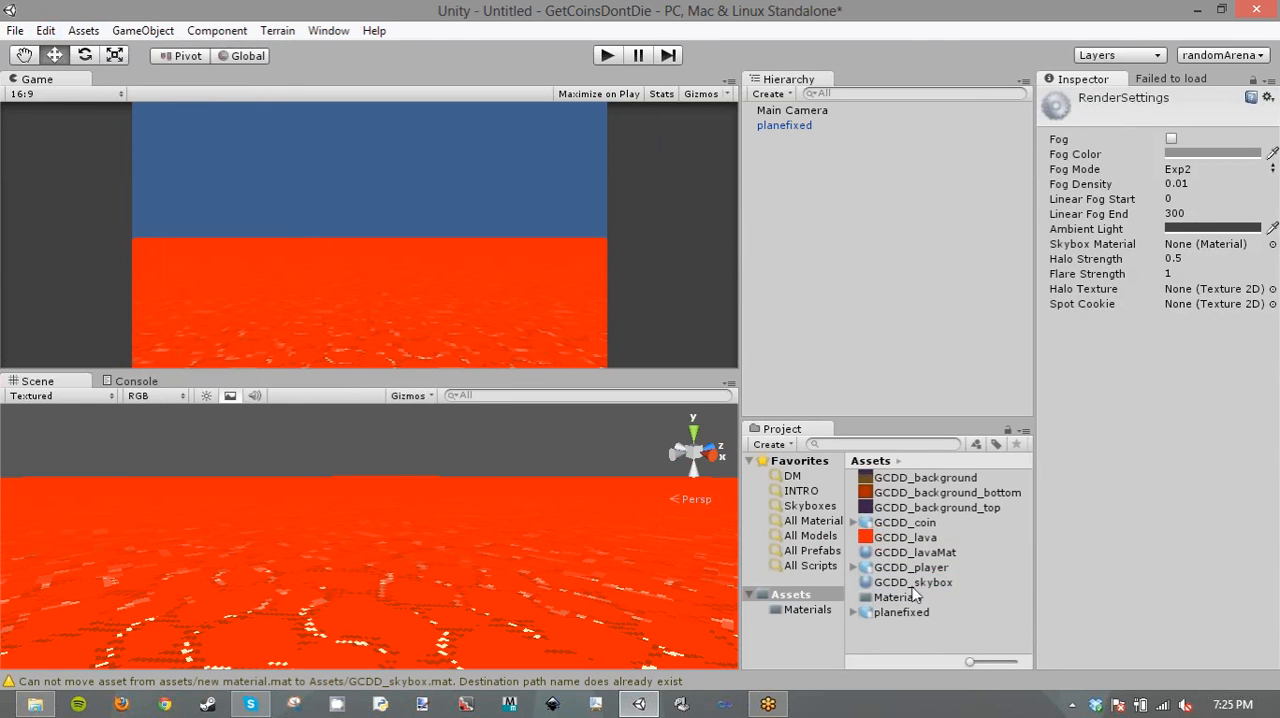
drag(913, 583, 1198, 246)
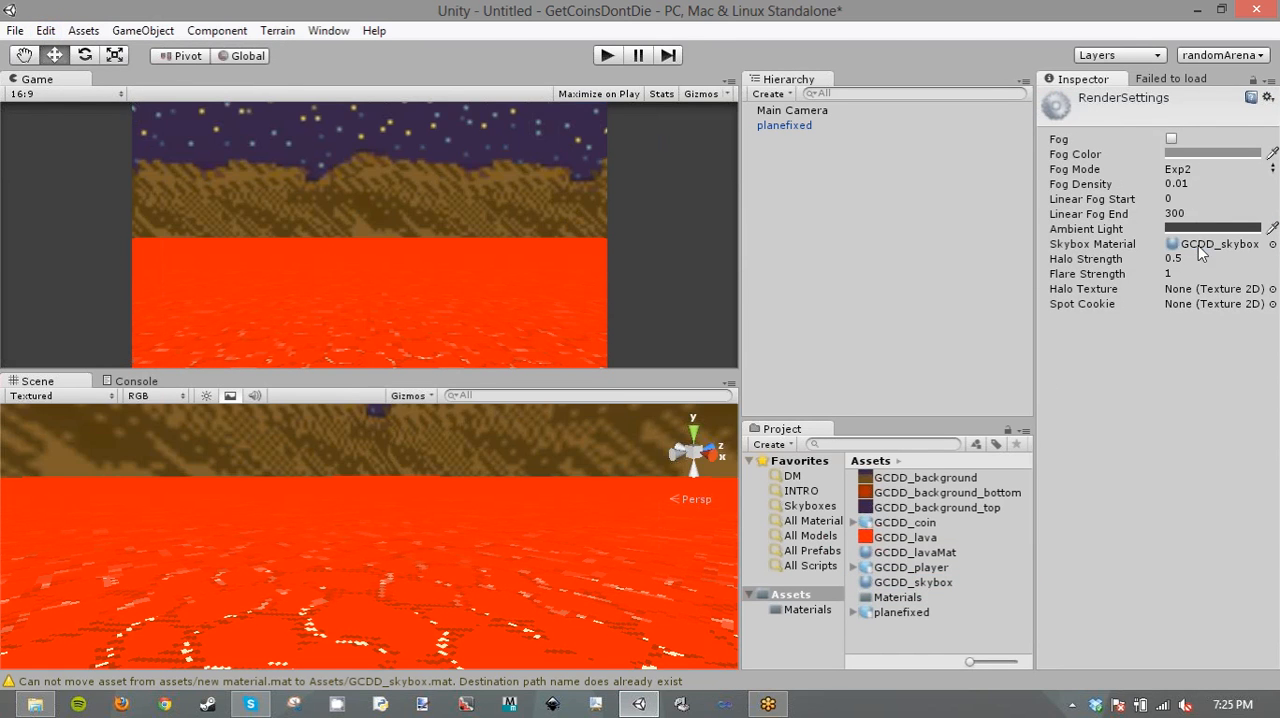
right_drag(460, 488, 468, 420)
- Set the Filter Mode of GCDD_background, GCDD_background_bottom and GCDD_background_top to Point and apply it
click(912, 508)
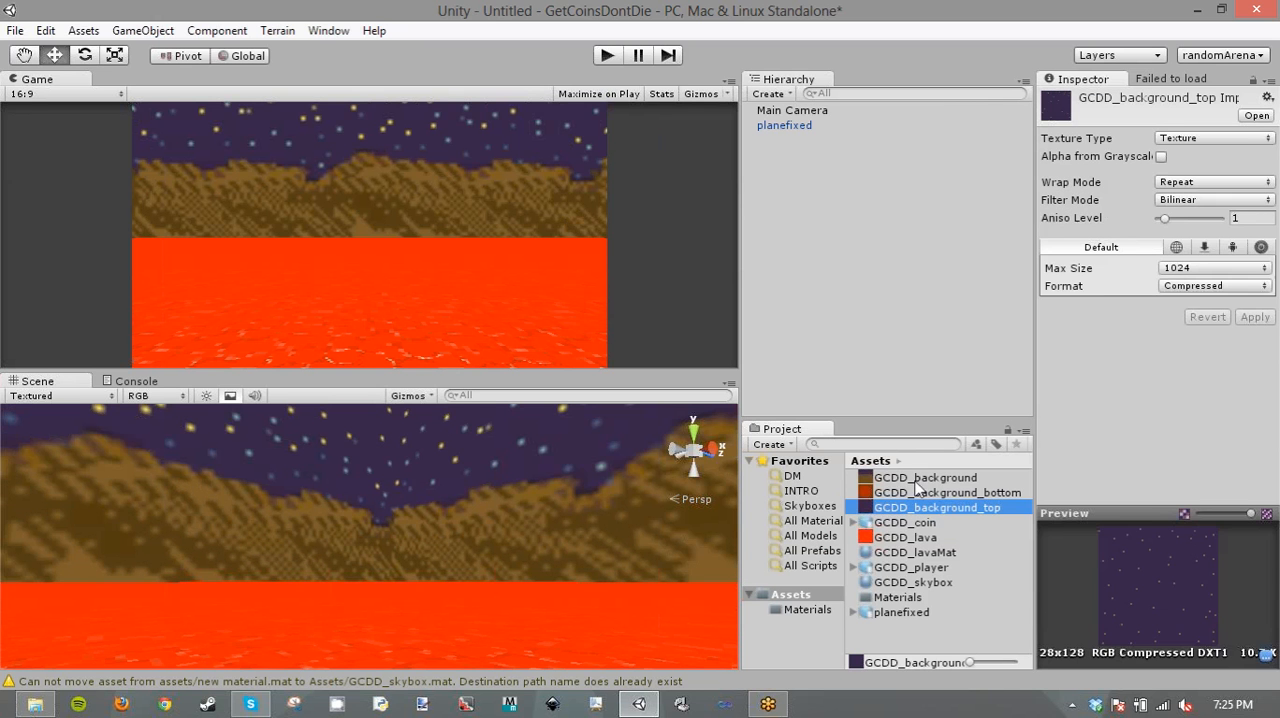
ctrl+click(912, 479)
ctrl+click(914, 493)
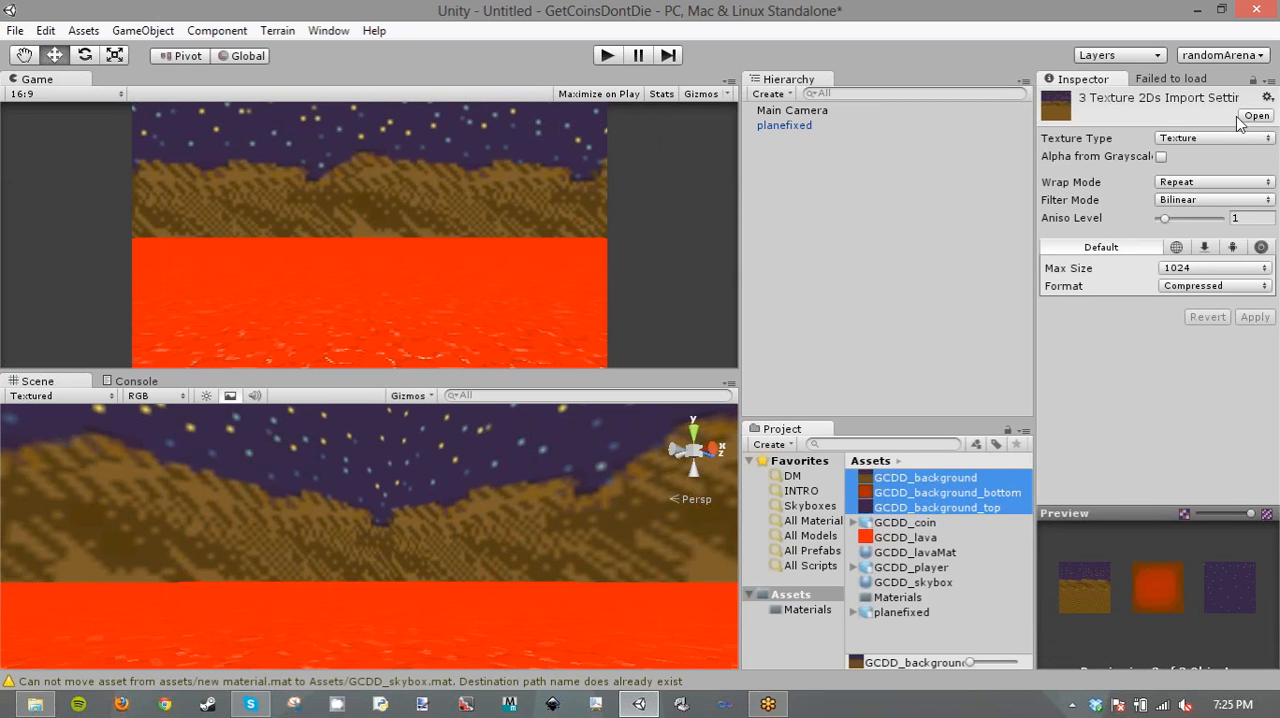
click(1168, 204)
click(1200, 221)
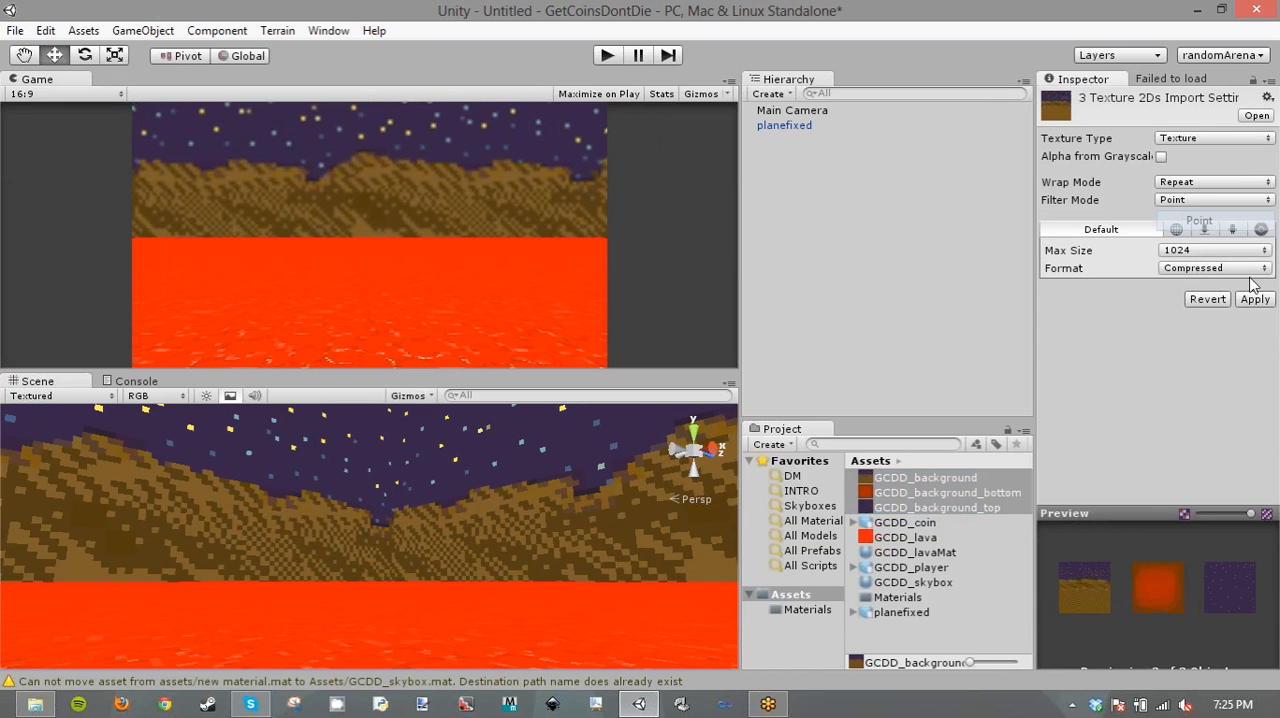
click(1254, 296)
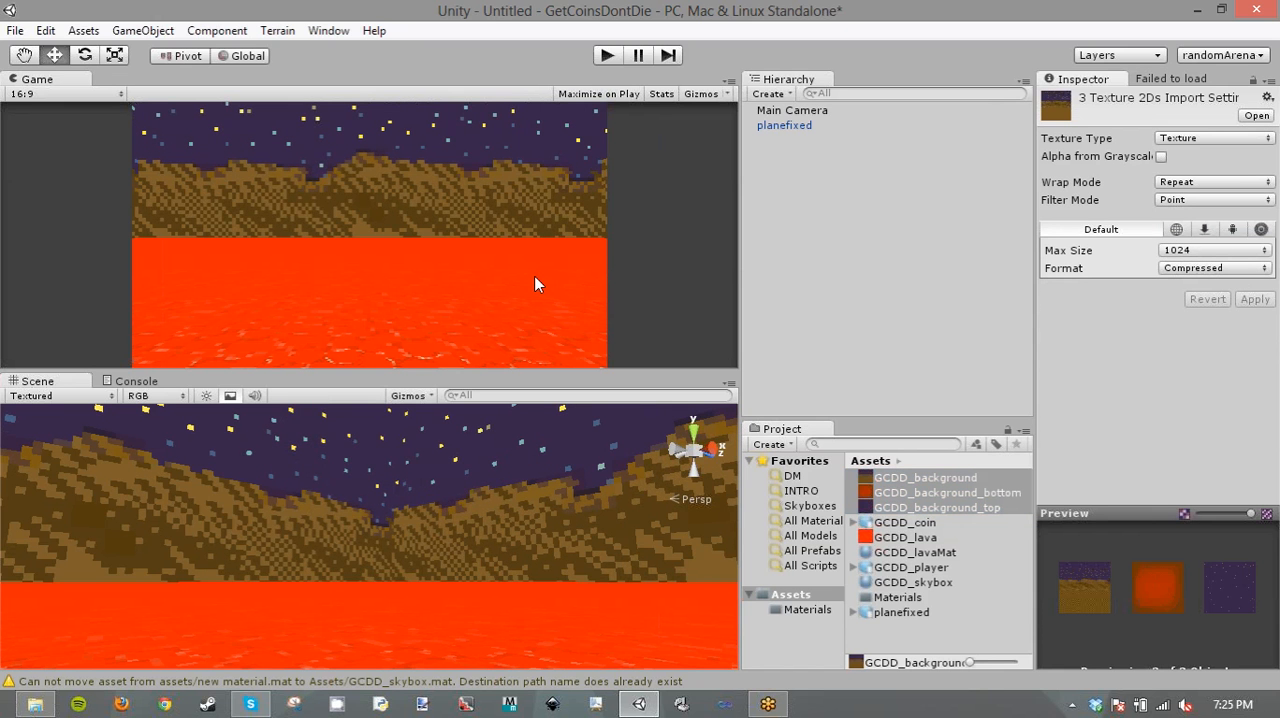
alt+drag(435, 552, 249, 560)
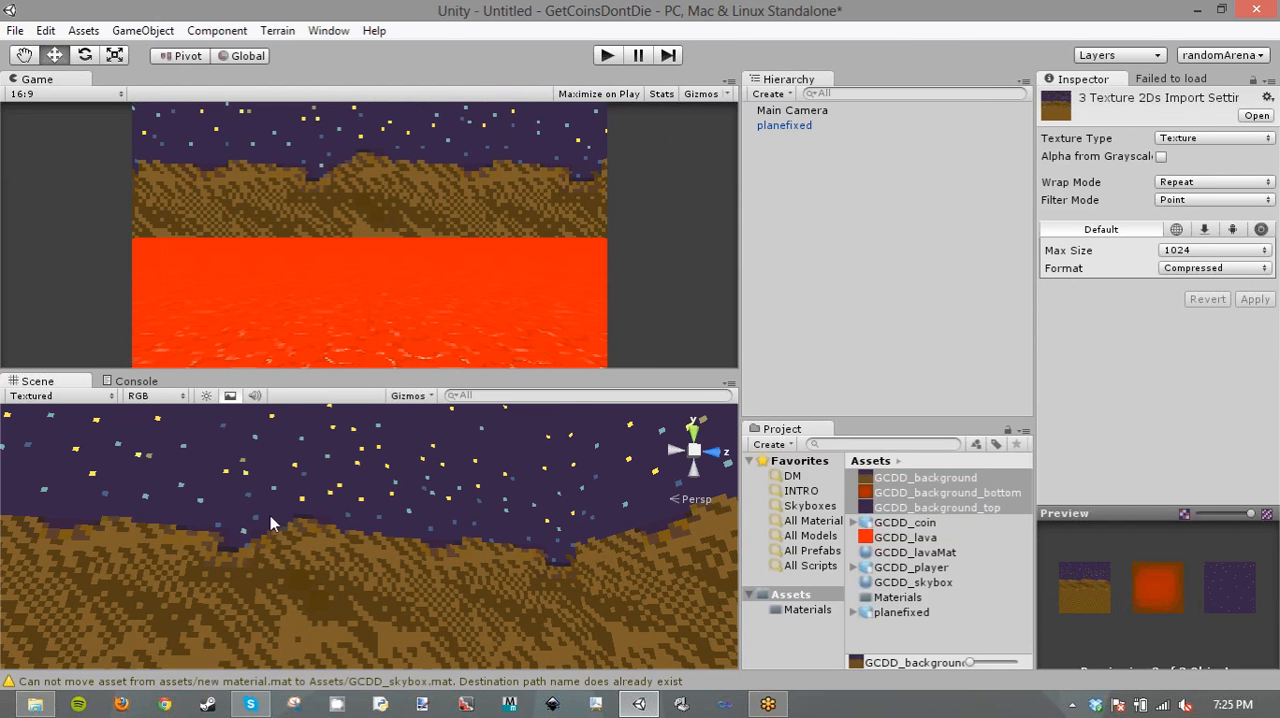
- Set the three background textures' Format to Truecolor and their Max Size to 128, applying both changes
click(1218, 268)
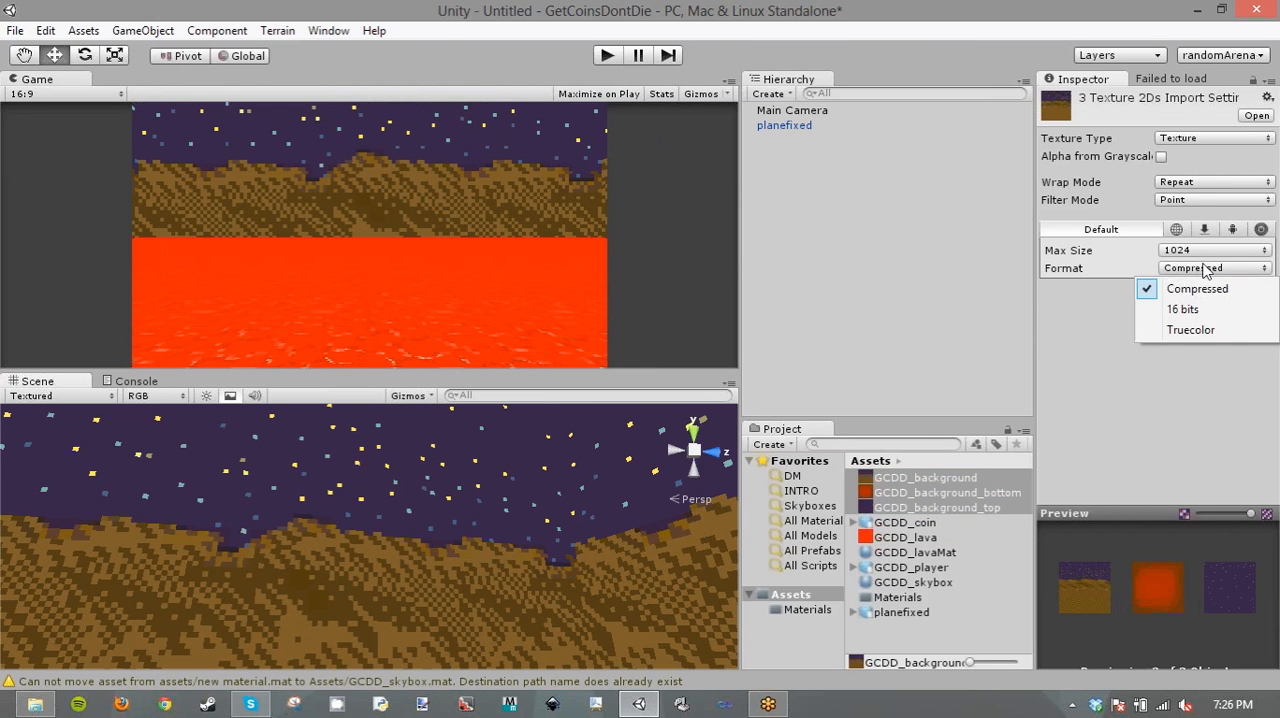
click(1200, 329)
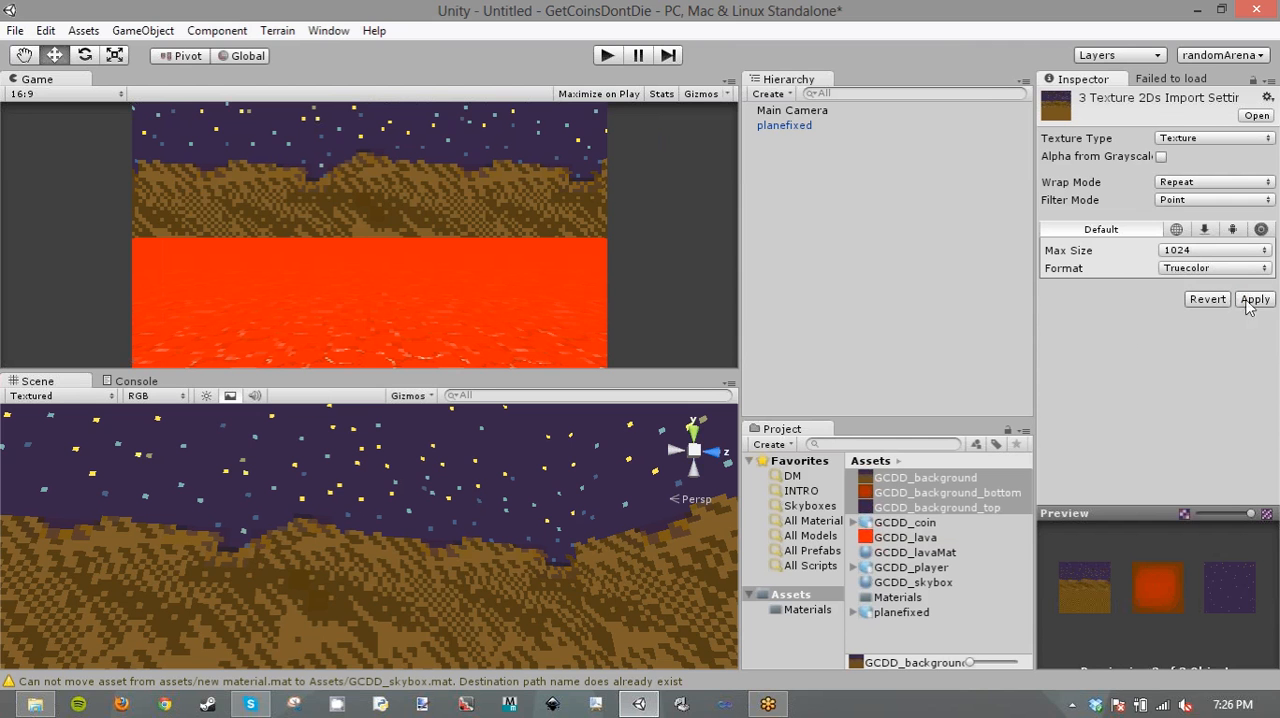
click(1245, 299)
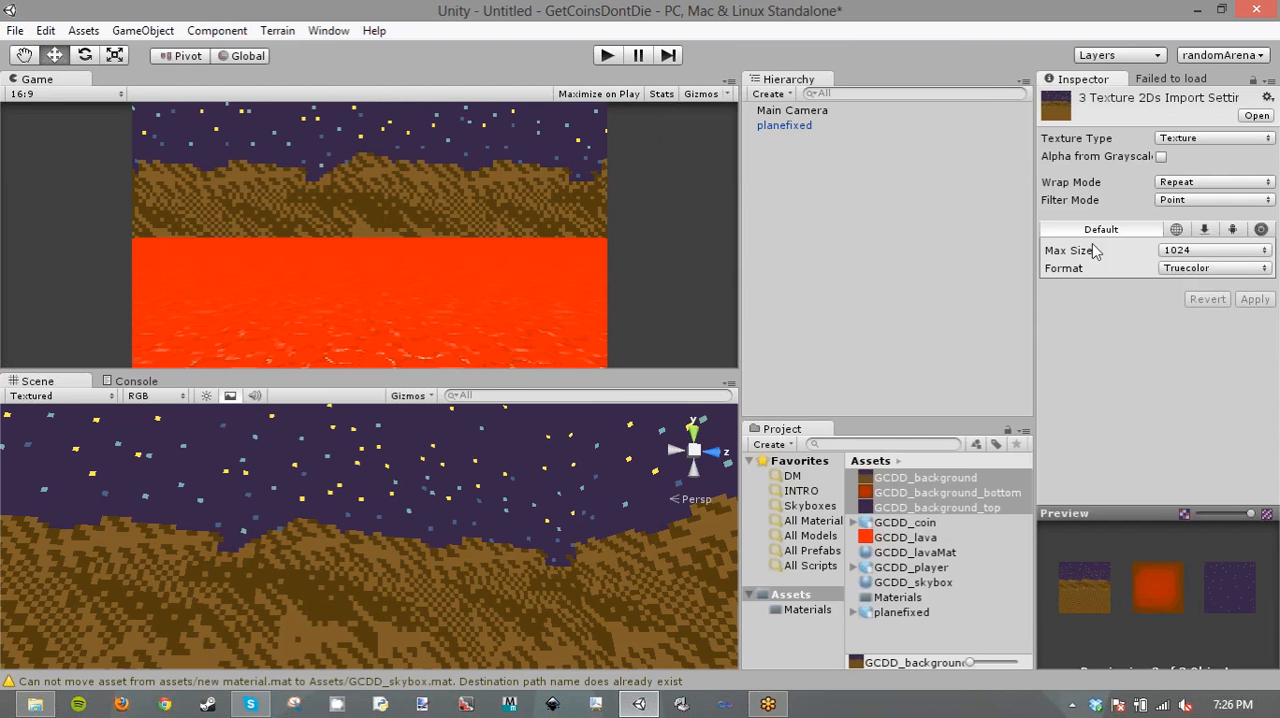
click(1158, 250)
click(1214, 310)
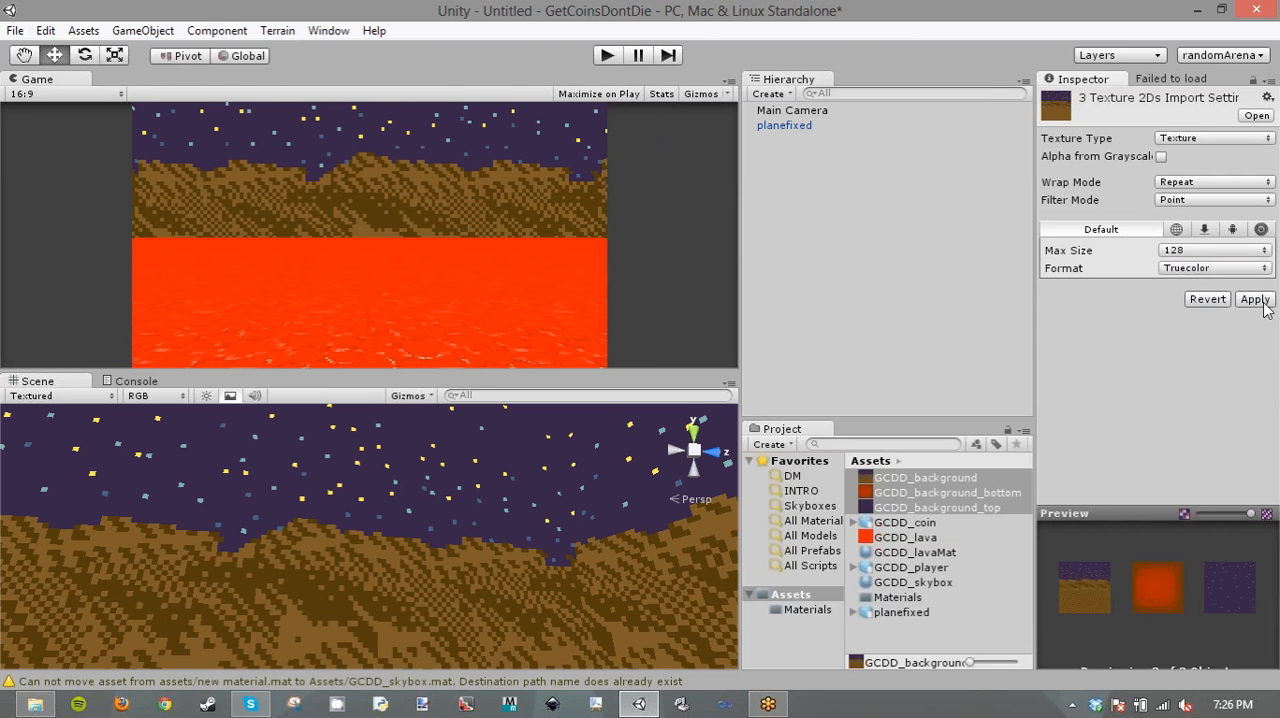
click(1255, 299)
- Examine the skybox and lava plane from several angles in the scene, and check the imported GCDD_coin model
right_drag(490, 561, 296, 488)
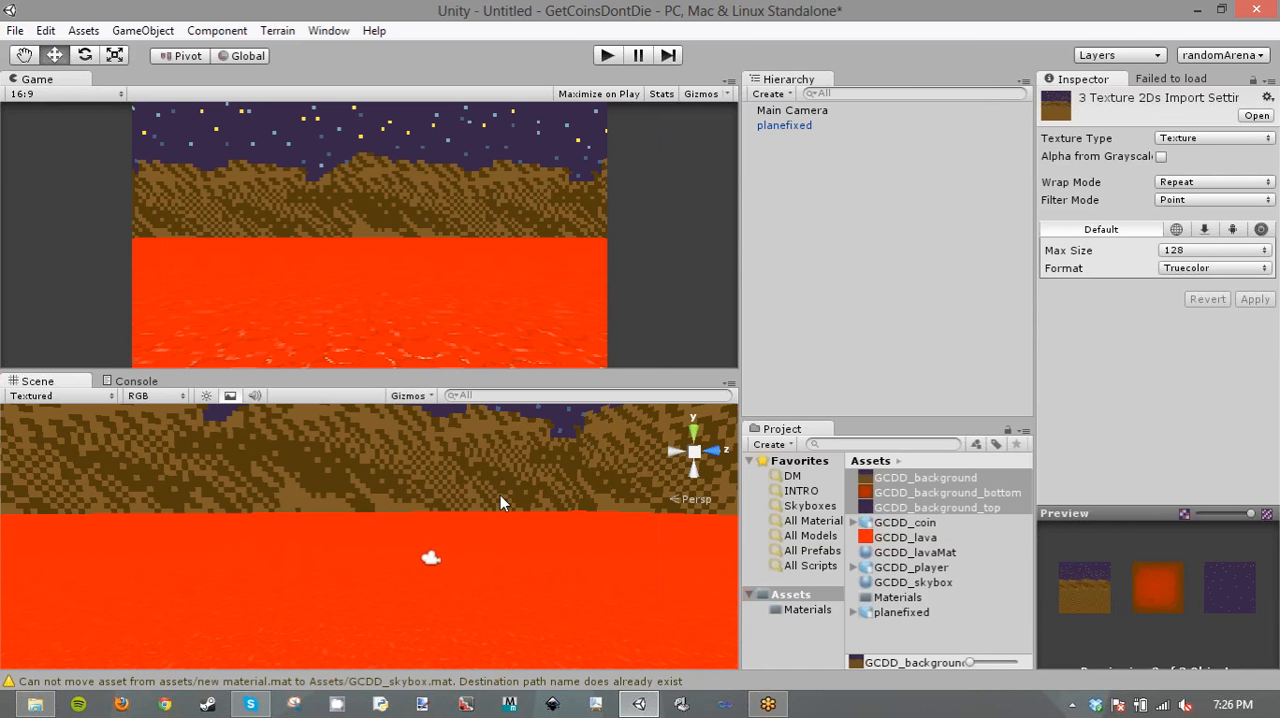
right_drag(490, 495, 213, 582)
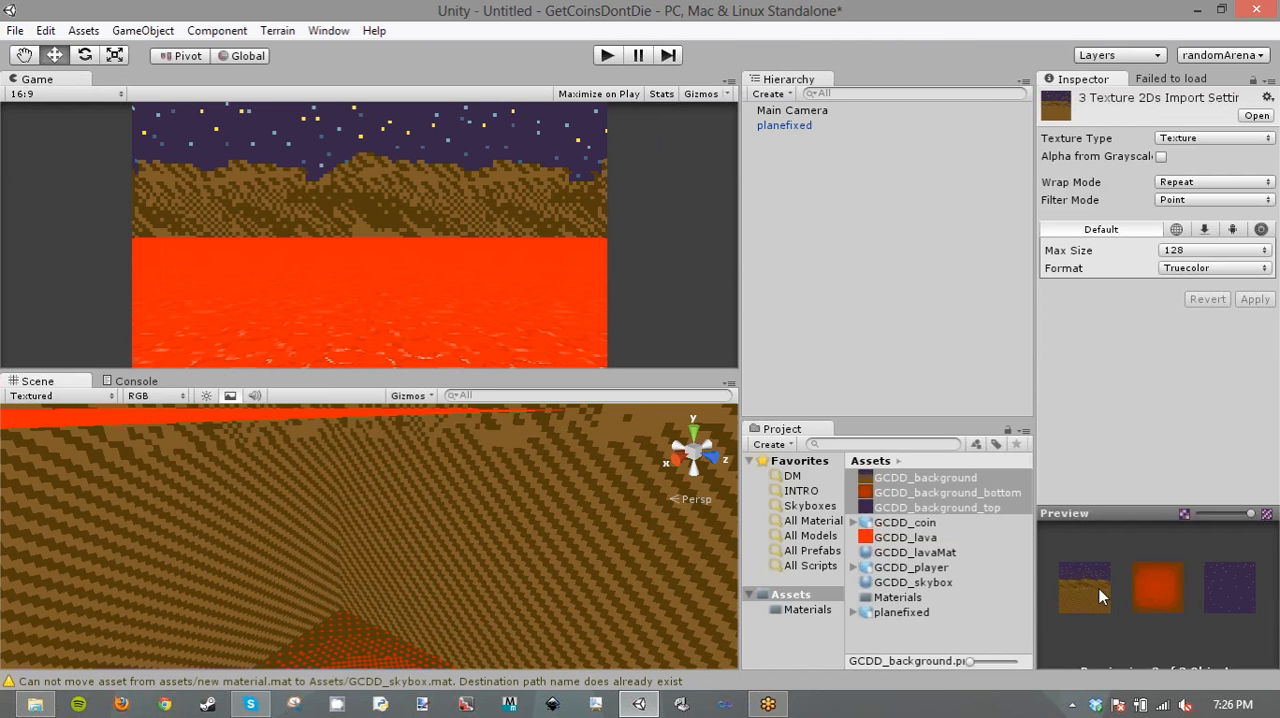
right_drag(535, 474, 170, 401)
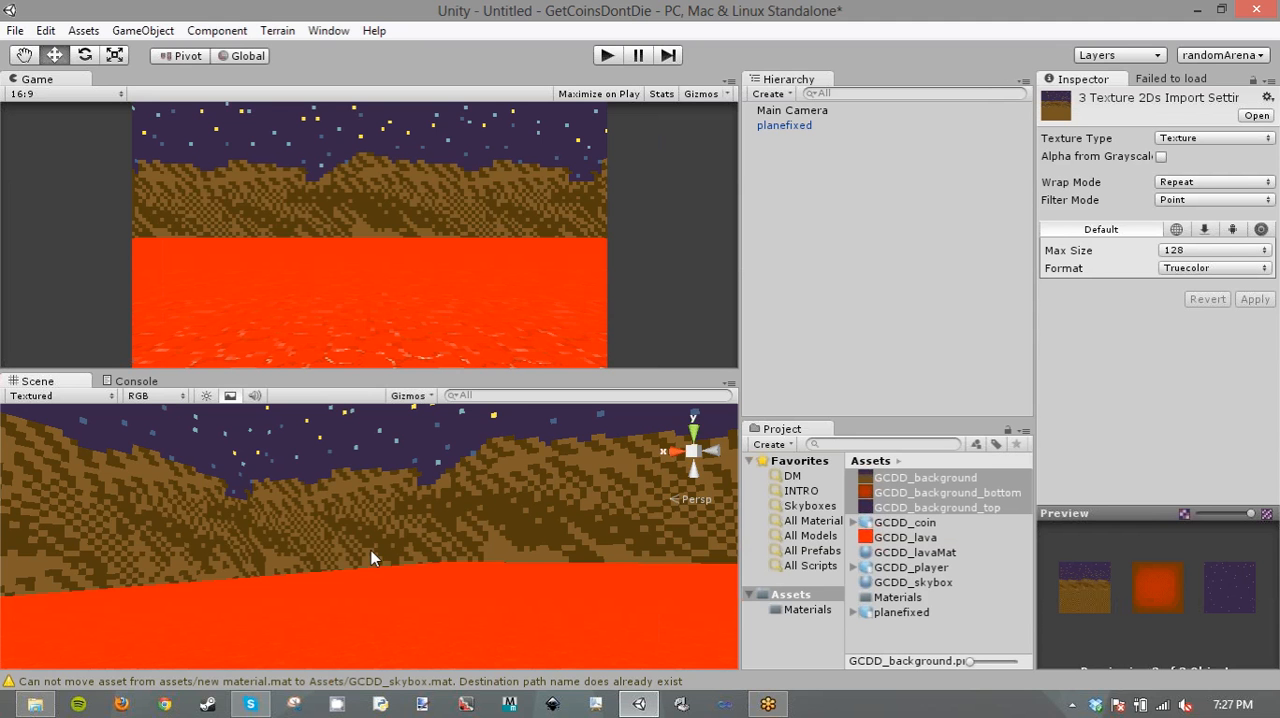
right_drag(370, 546, 664, 561)
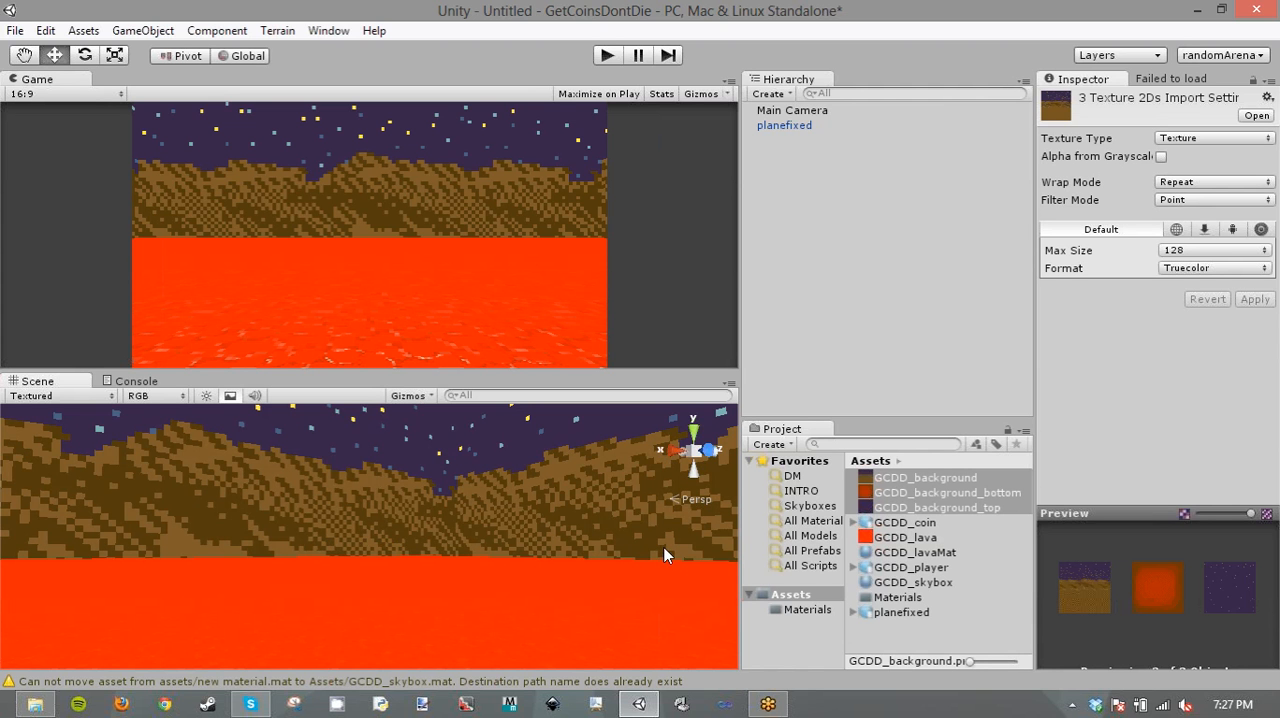
click(916, 567)
click(914, 552)
click(910, 523)
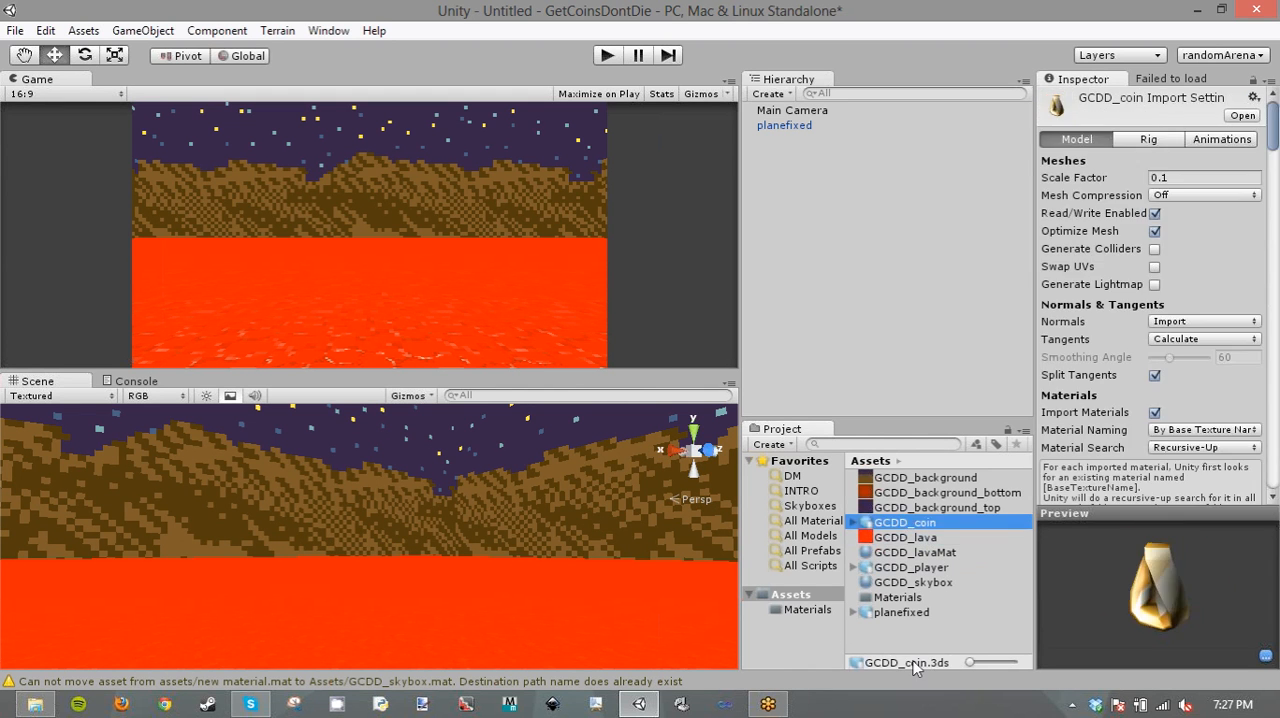
click(882, 646)
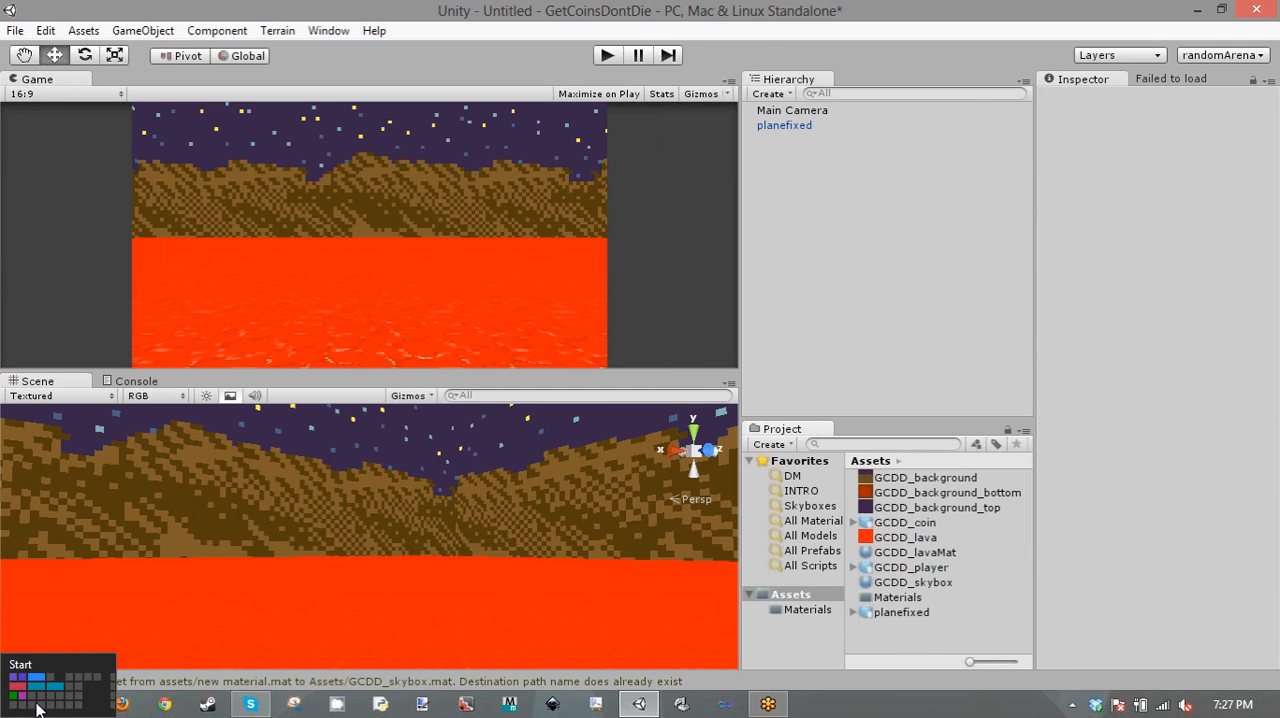
- Switch to File Explorer, browse to the folder containing GetCoins_DontDie, and import crateTexture.png into the Unity project's Assets folder
click(34, 704)
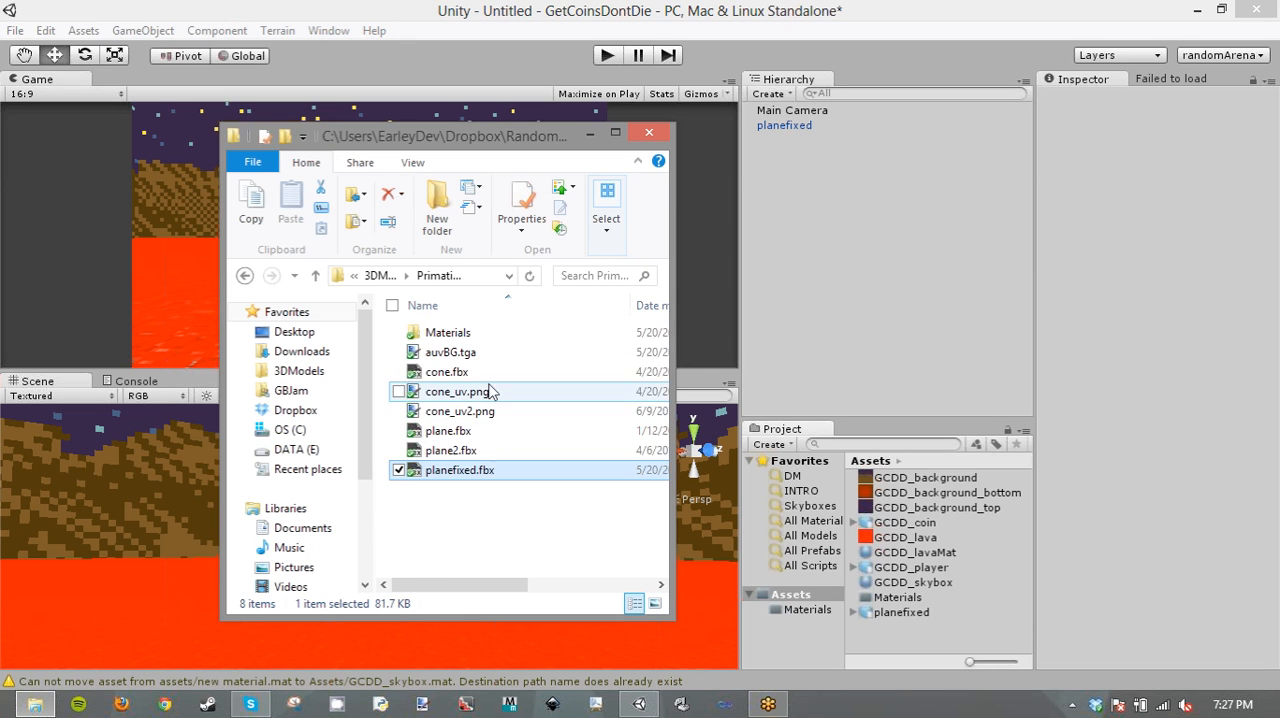
click(382, 276)
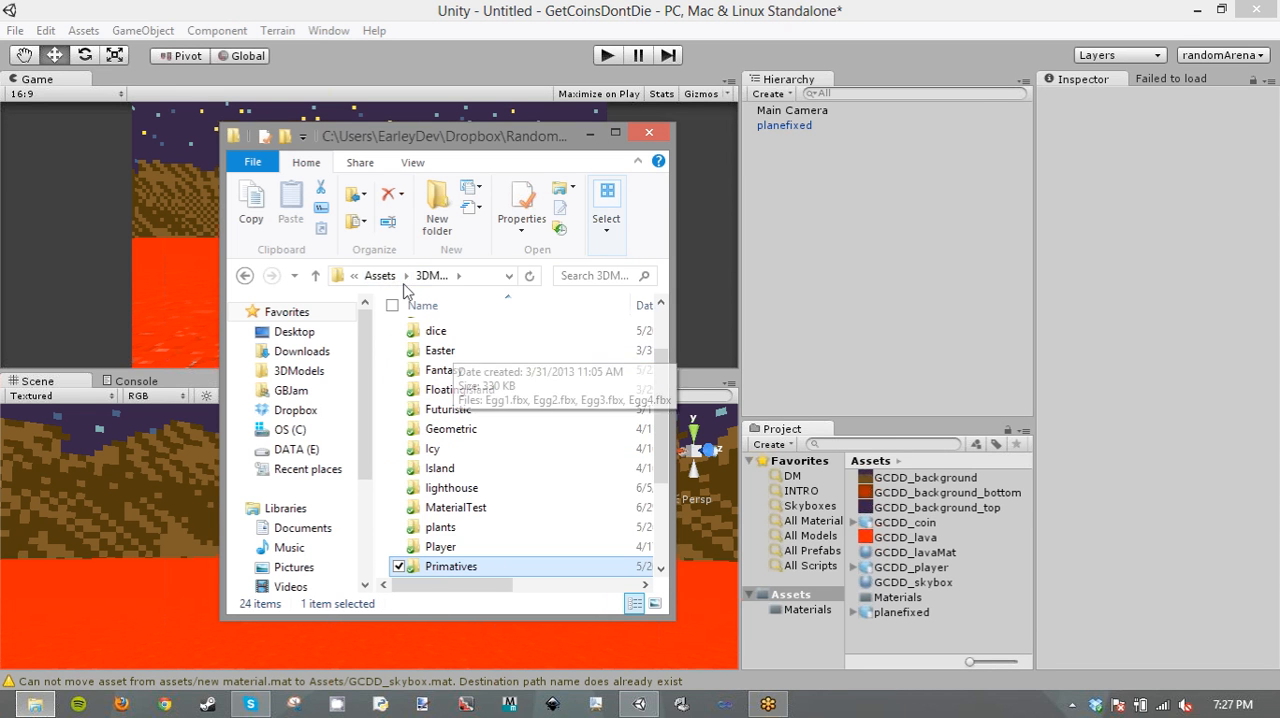
click(476, 388)
scroll(477, 395, up, 2)
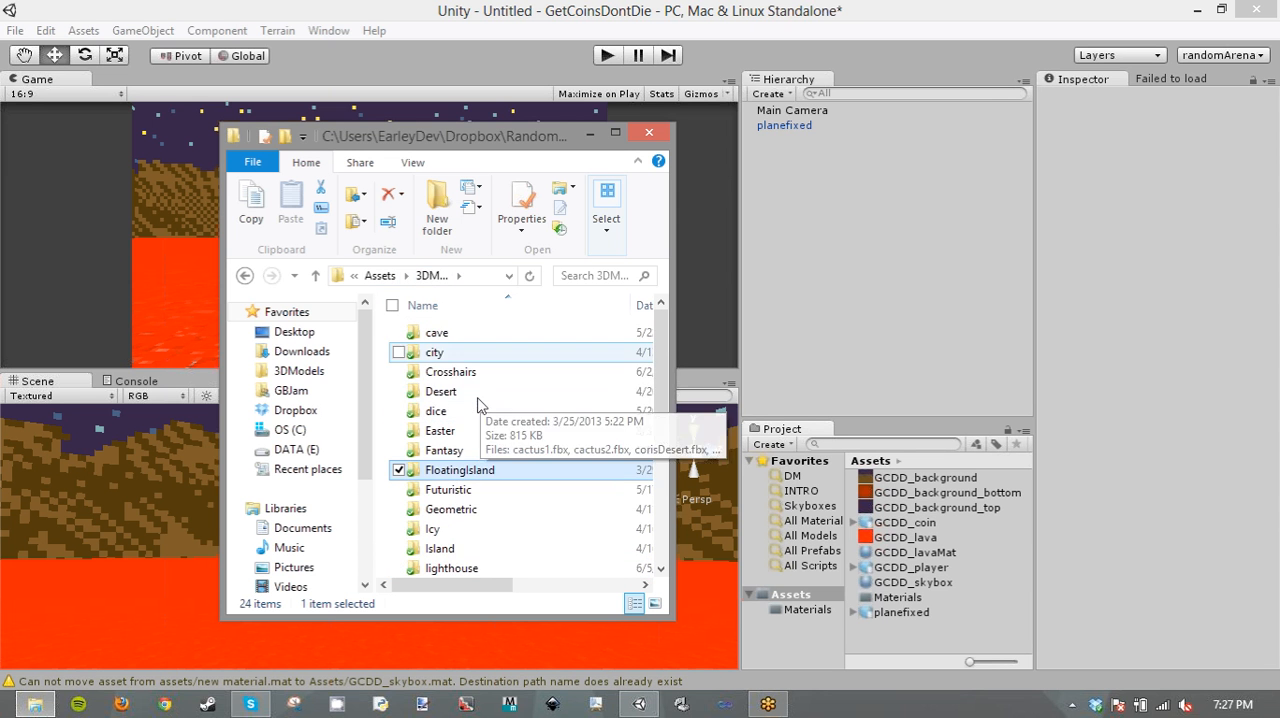
scroll(478, 407, down, 4)
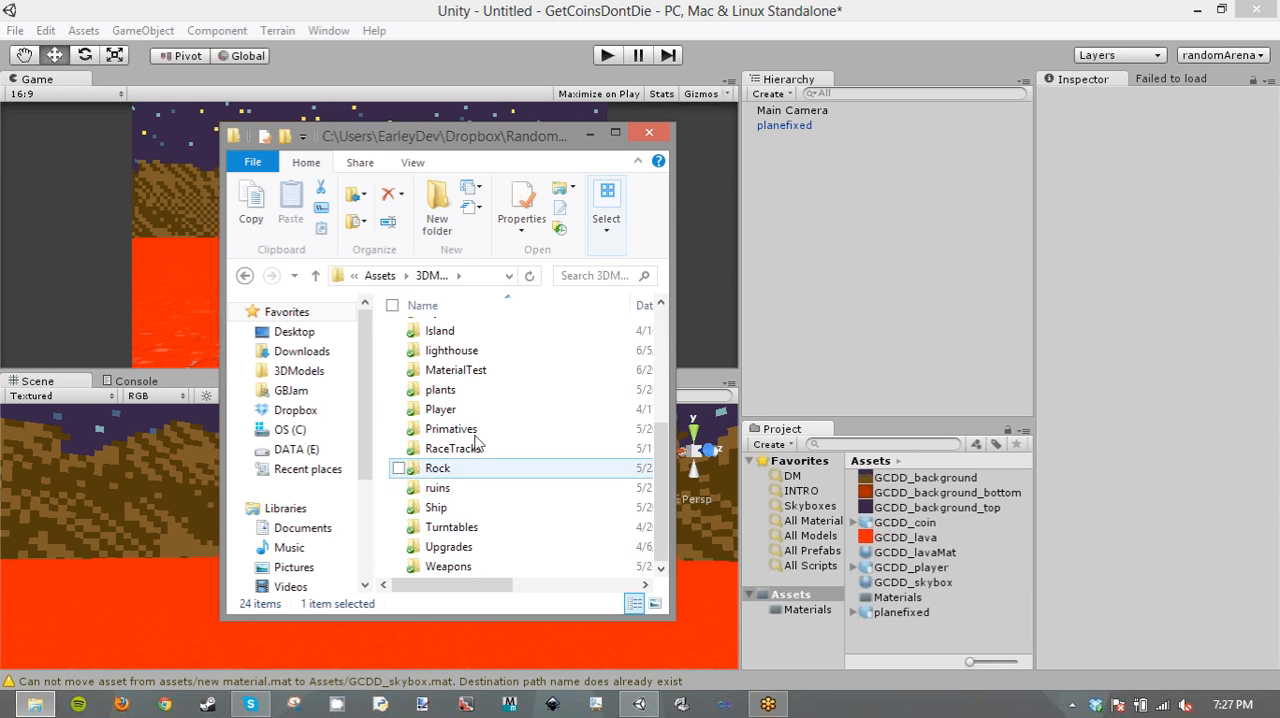
scroll(470, 470, up, 4)
click(379, 275)
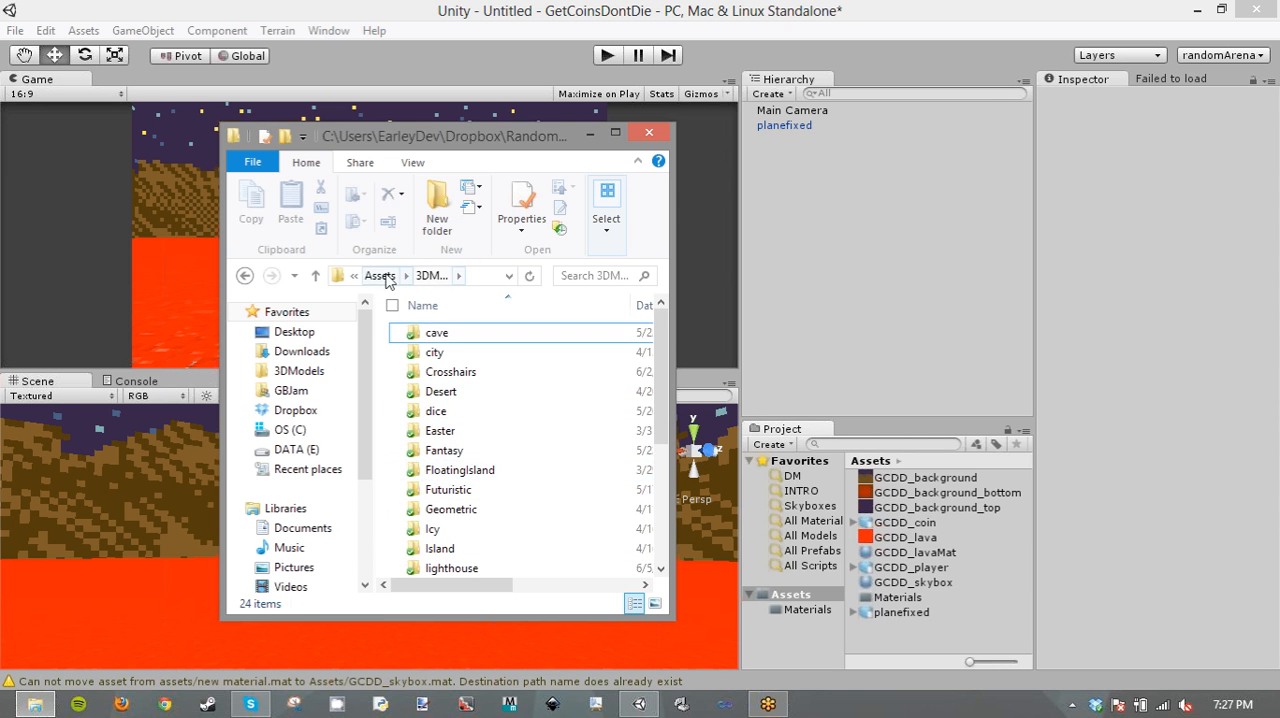
double_click(452, 333)
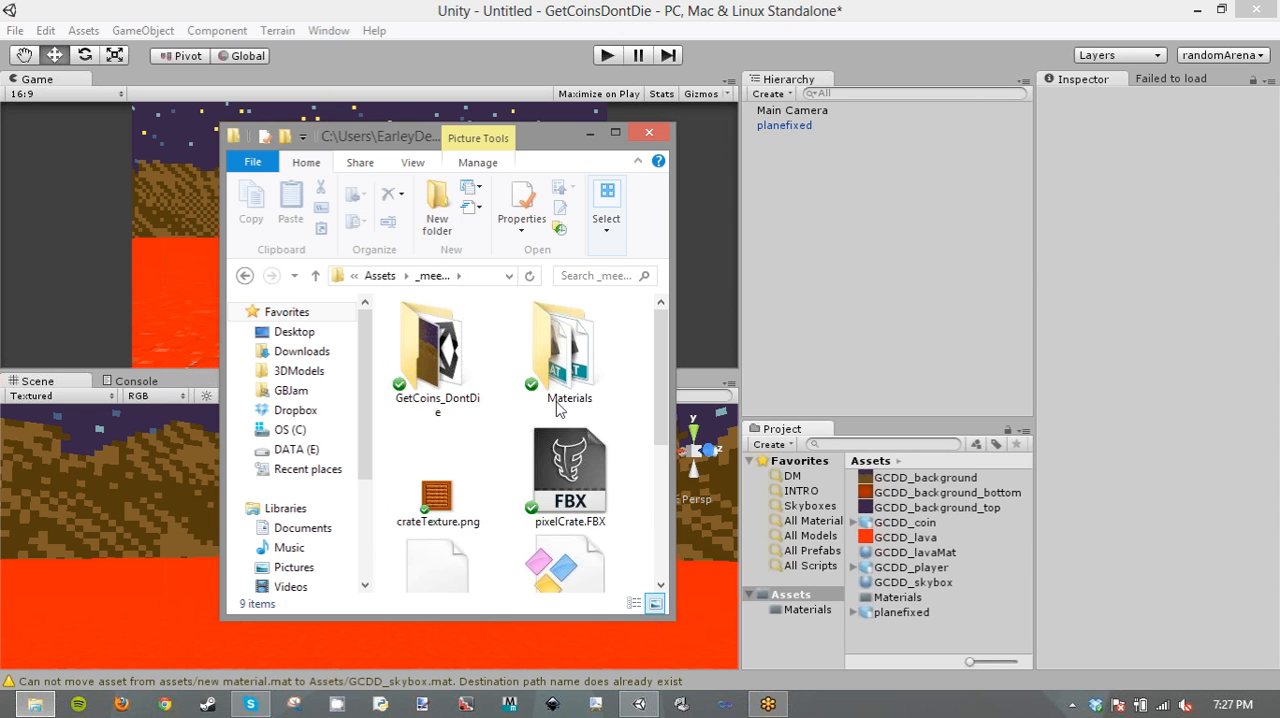
click(470, 502)
drag(470, 502, 890, 625)
- Import pixelCrate.FBX into the project's Assets folder and close the File Explorer window
click(568, 445)
scroll(567, 430, down, 1)
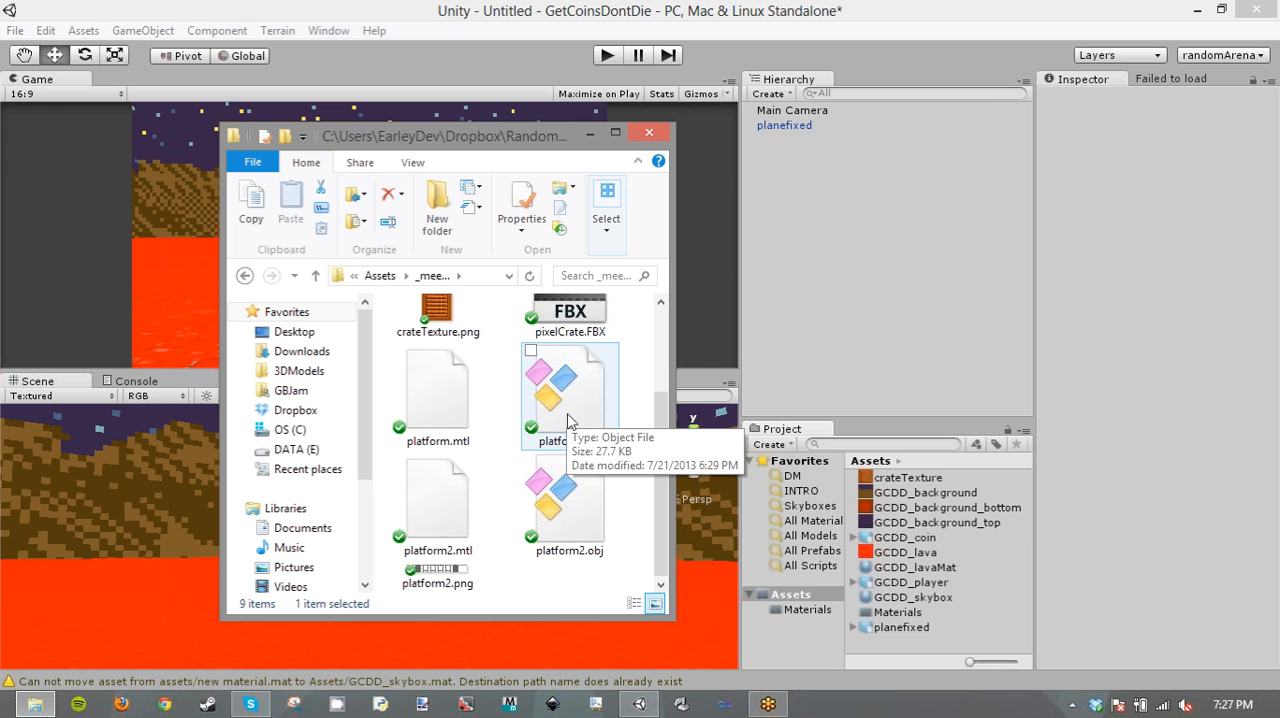
drag(565, 318, 925, 635)
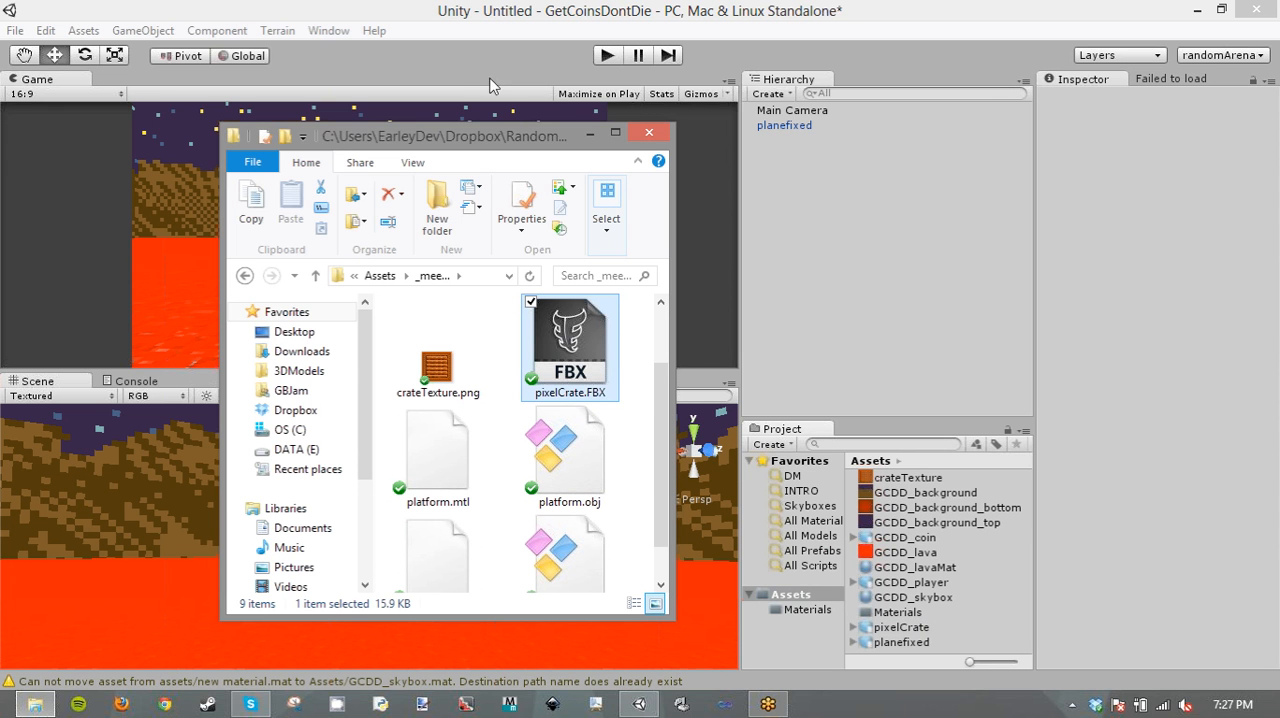
click(645, 135)
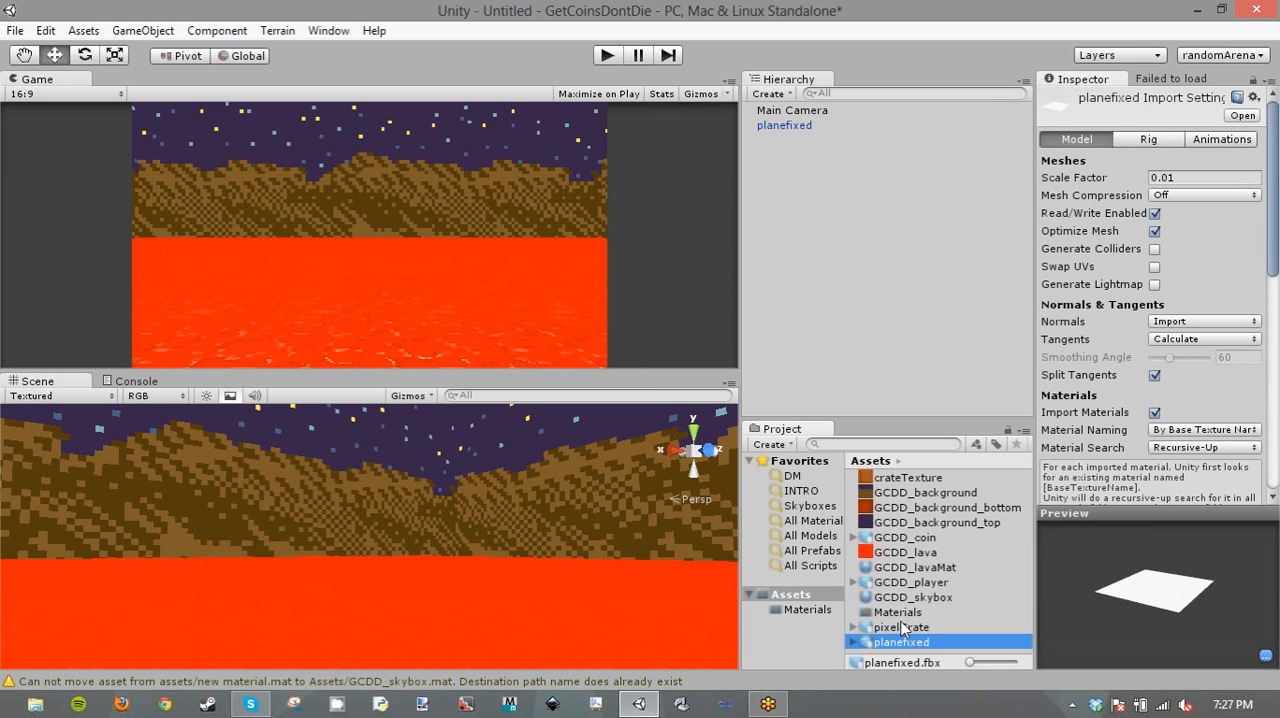
- Set the pixelCrate model's import Normals and Tangents to Calculate with a smoothing angle of 45, and apply the import settings
click(900, 627)
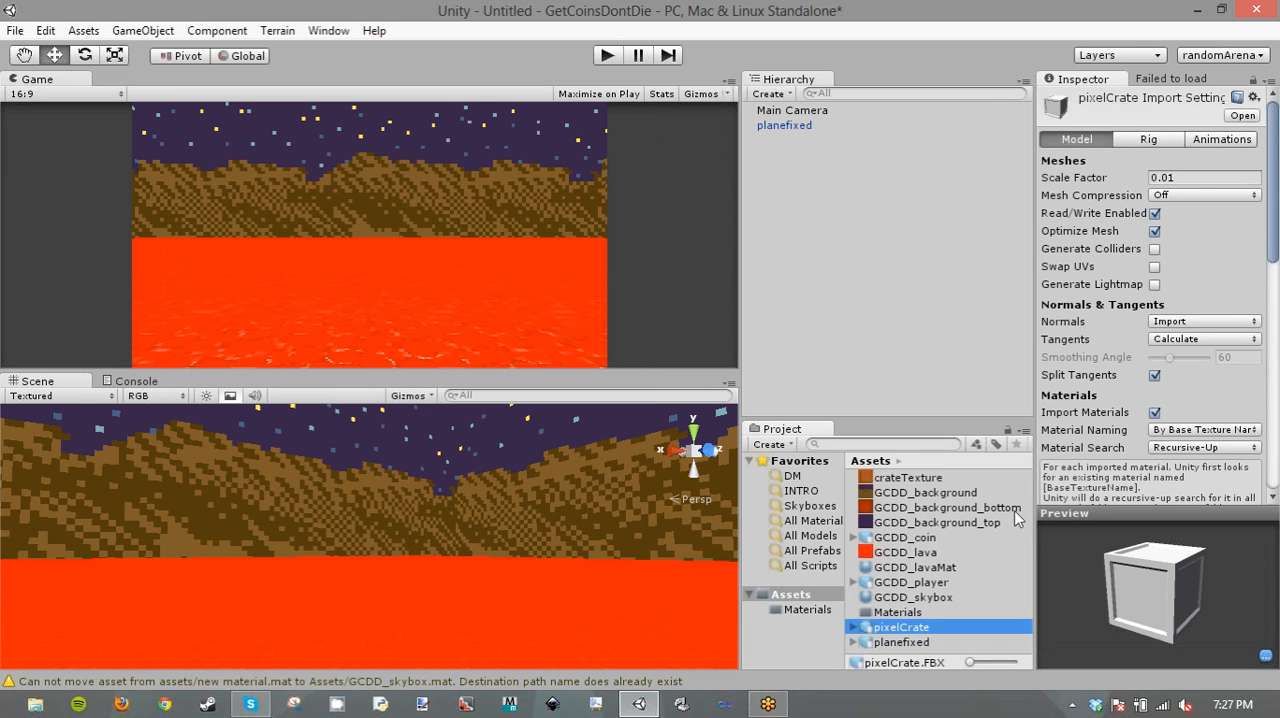
click(1174, 341)
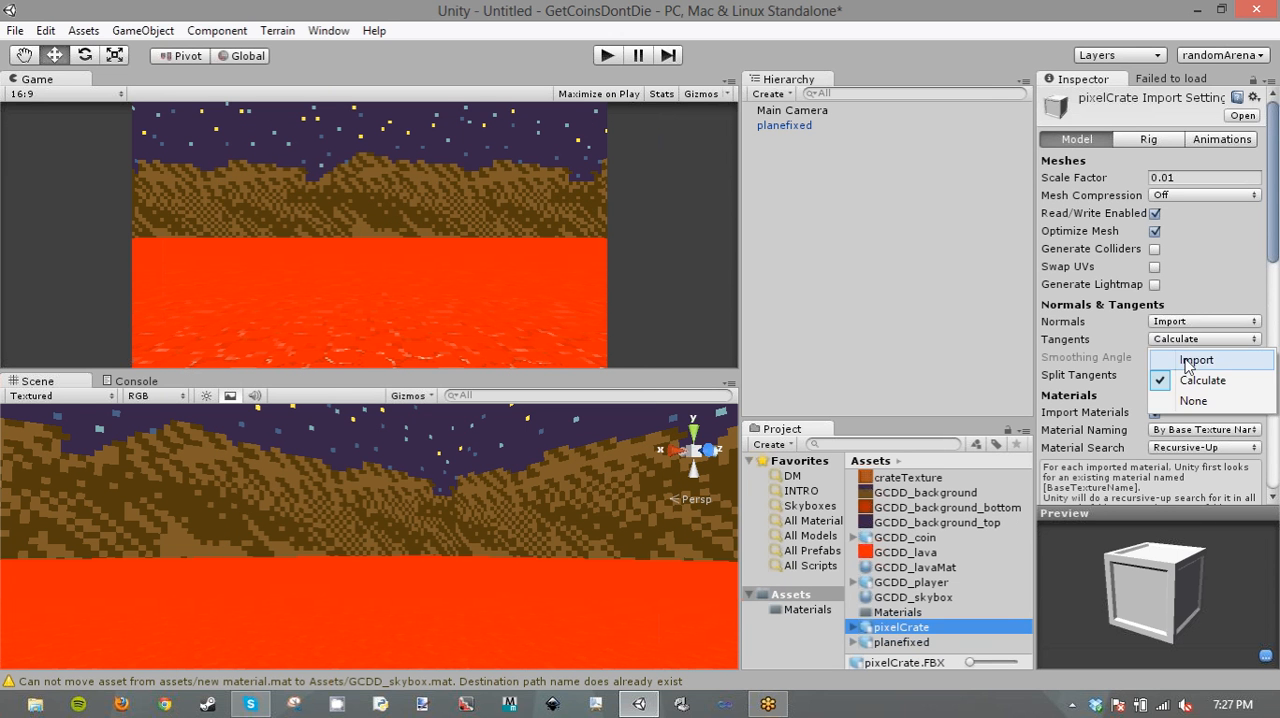
click(1195, 376)
click(1195, 321)
click(1200, 361)
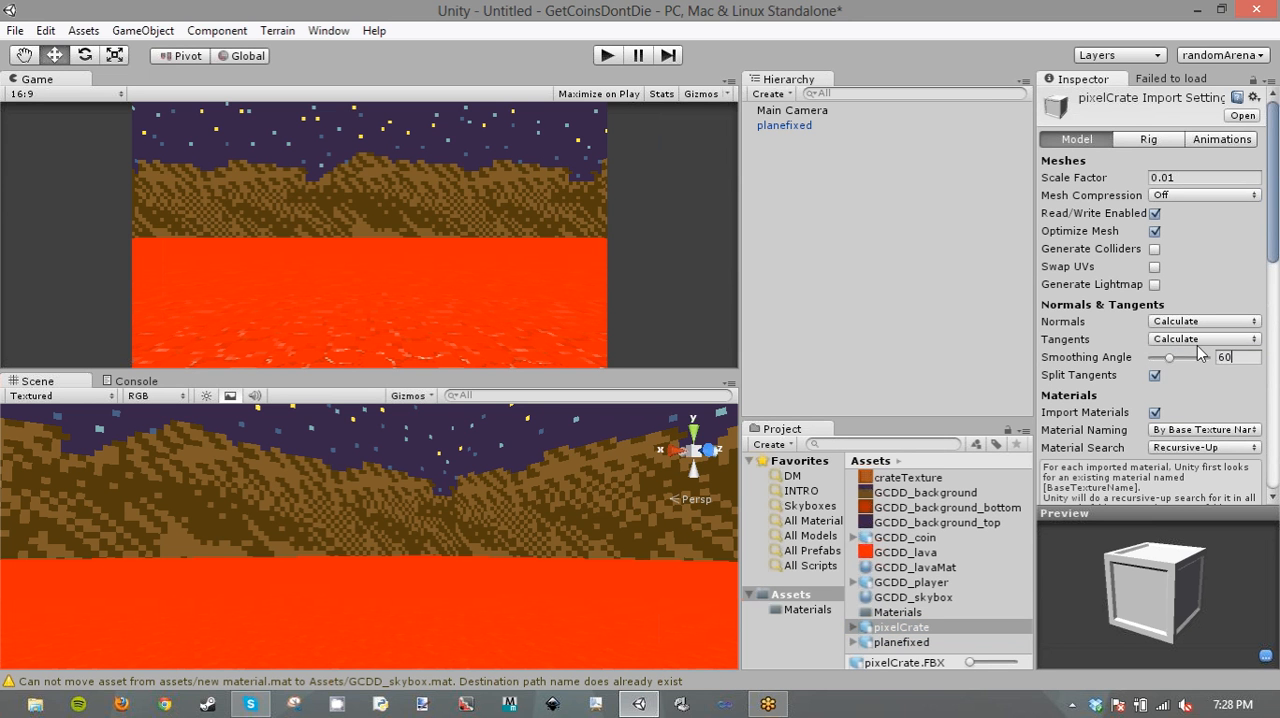
key(BackSpace)
key(BackSpace)
text(45)
click(1152, 143)
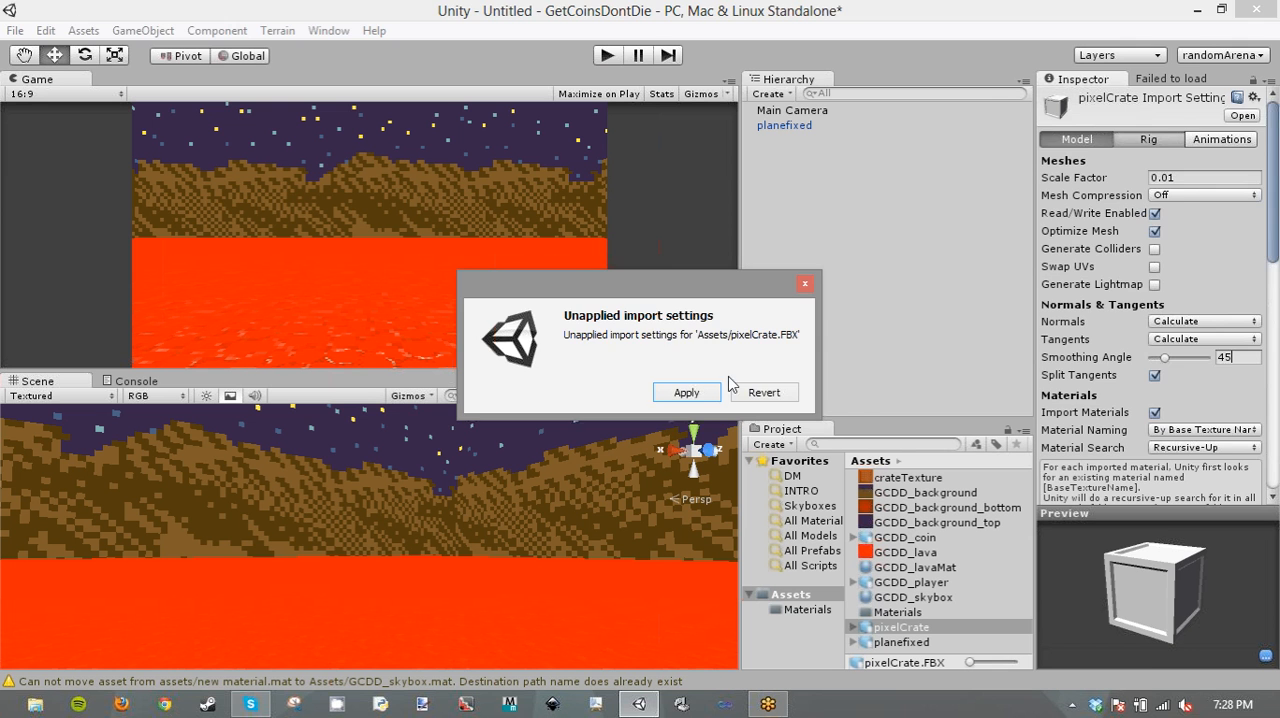
click(707, 400)
- Set pixelCrate's rig Animation Type to None and disable Import Animation, applying both import changes
click(1222, 158)
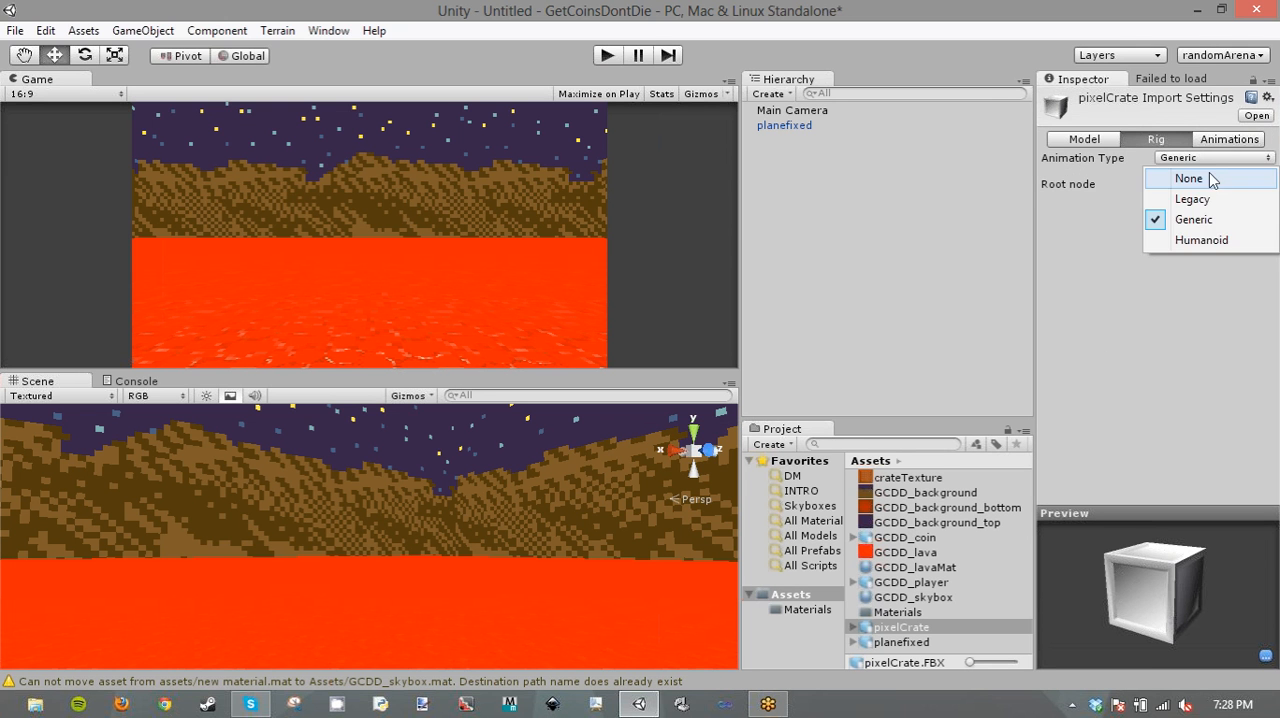
click(1206, 177)
click(1255, 191)
click(1232, 141)
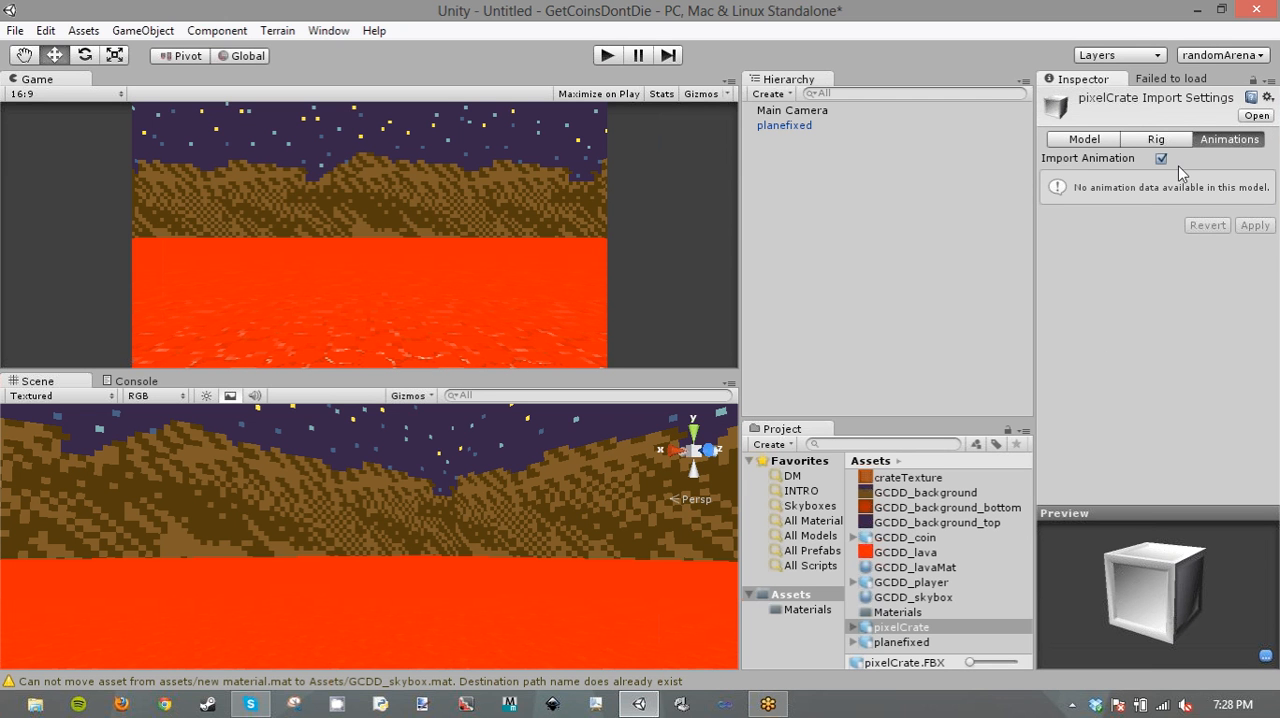
click(1161, 158)
click(1255, 185)
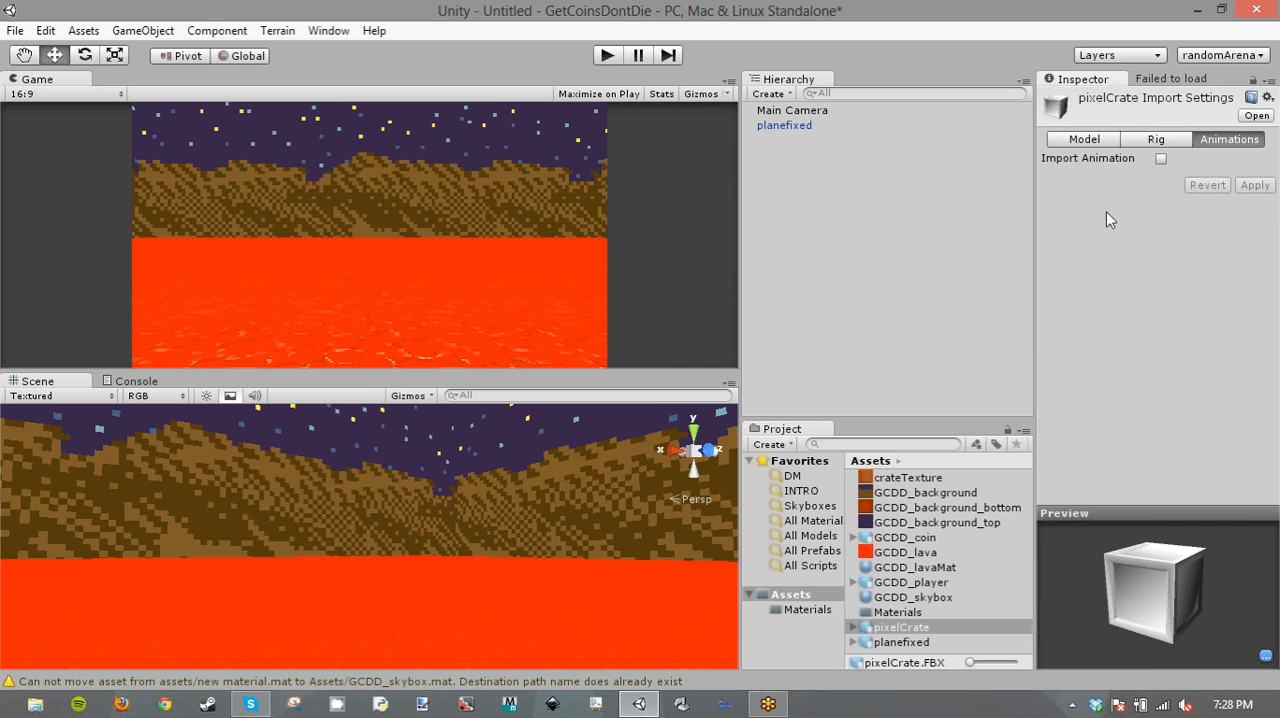
- Add the pixelCrate model to the scene hierarchy and assign crateTexture as its material's Base (RGB) texture
drag(908, 627, 816, 222)
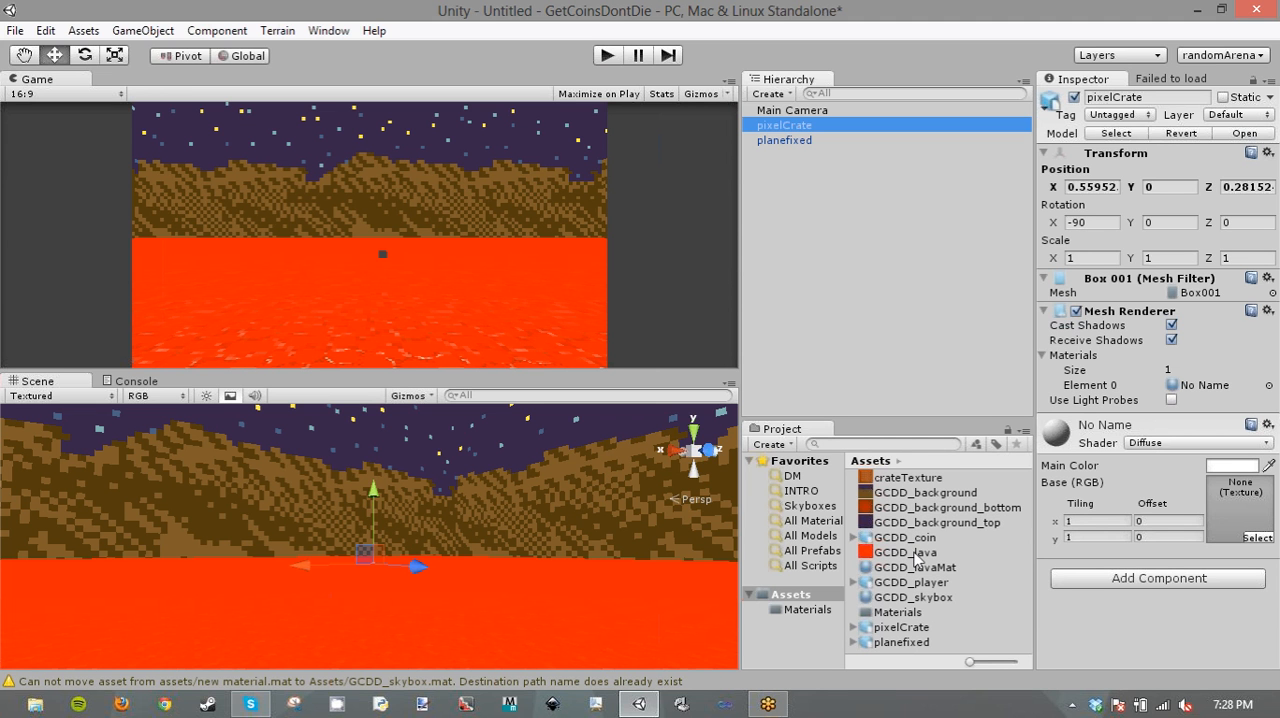
drag(915, 550, 1240, 510)
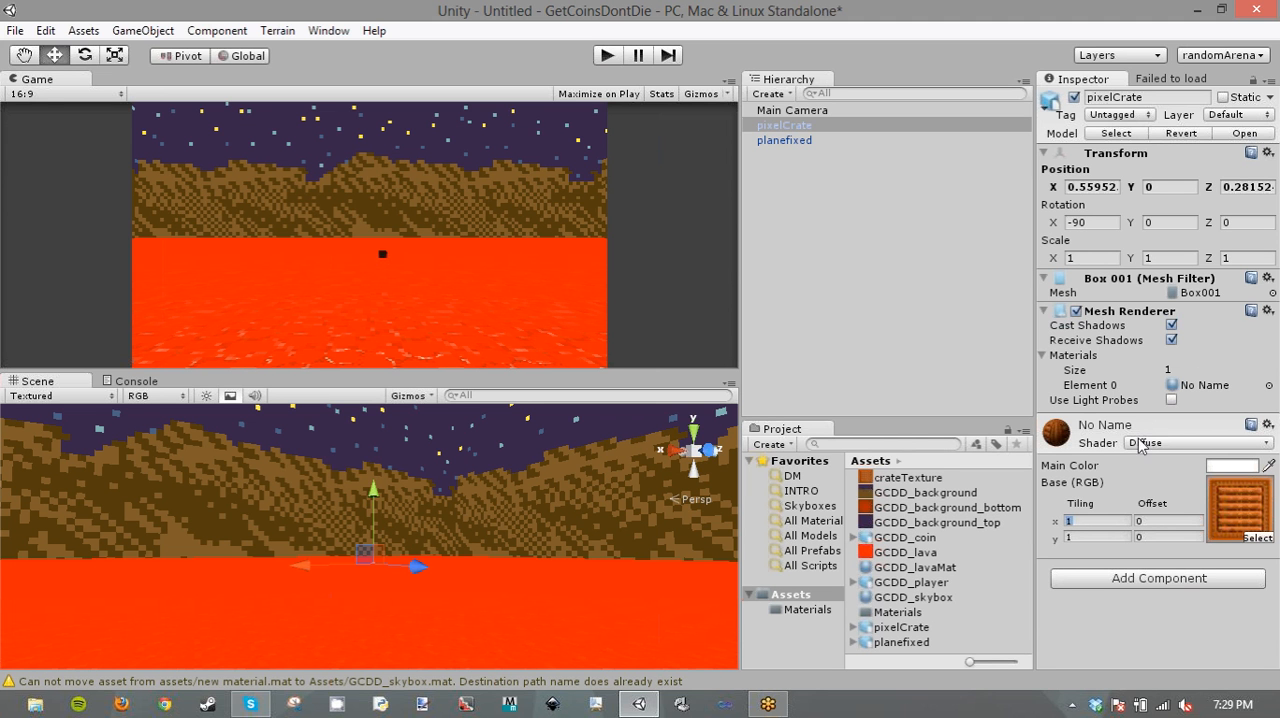
click(1060, 433)
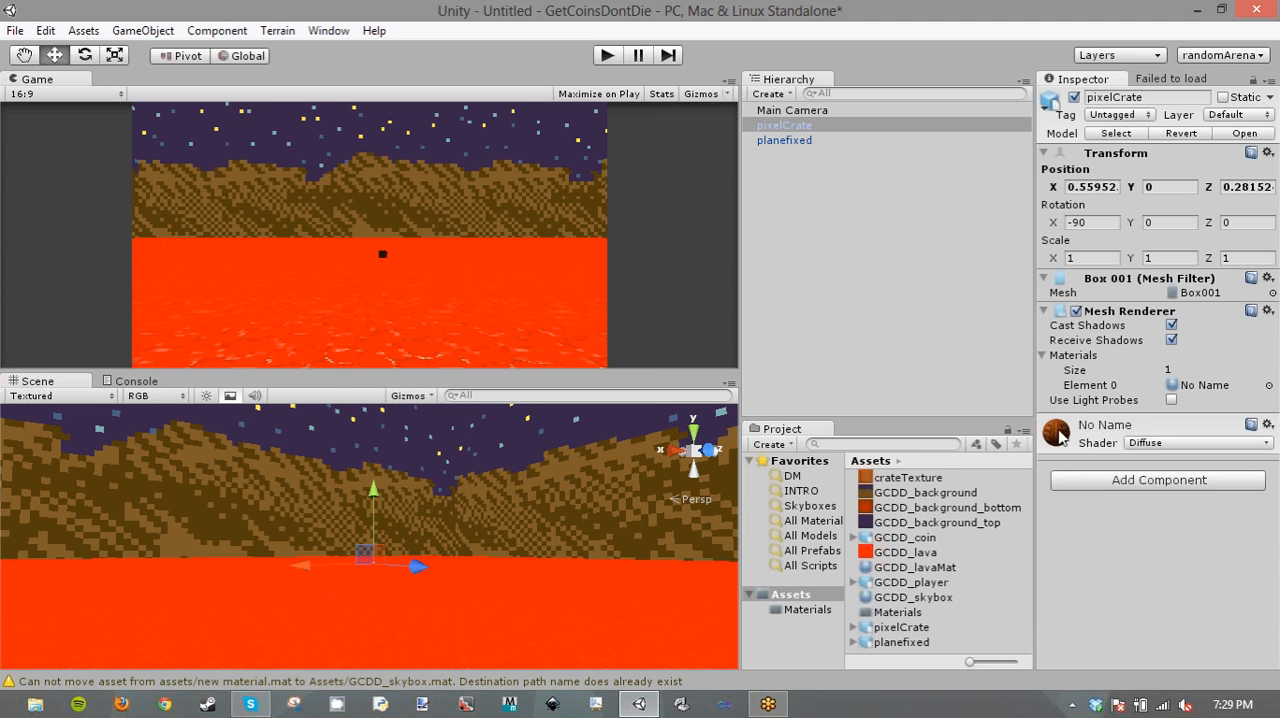
- Try the Unlit/Texture shader on the crate's material in the scene, and set the shader back to Diffuse
click(1156, 443)
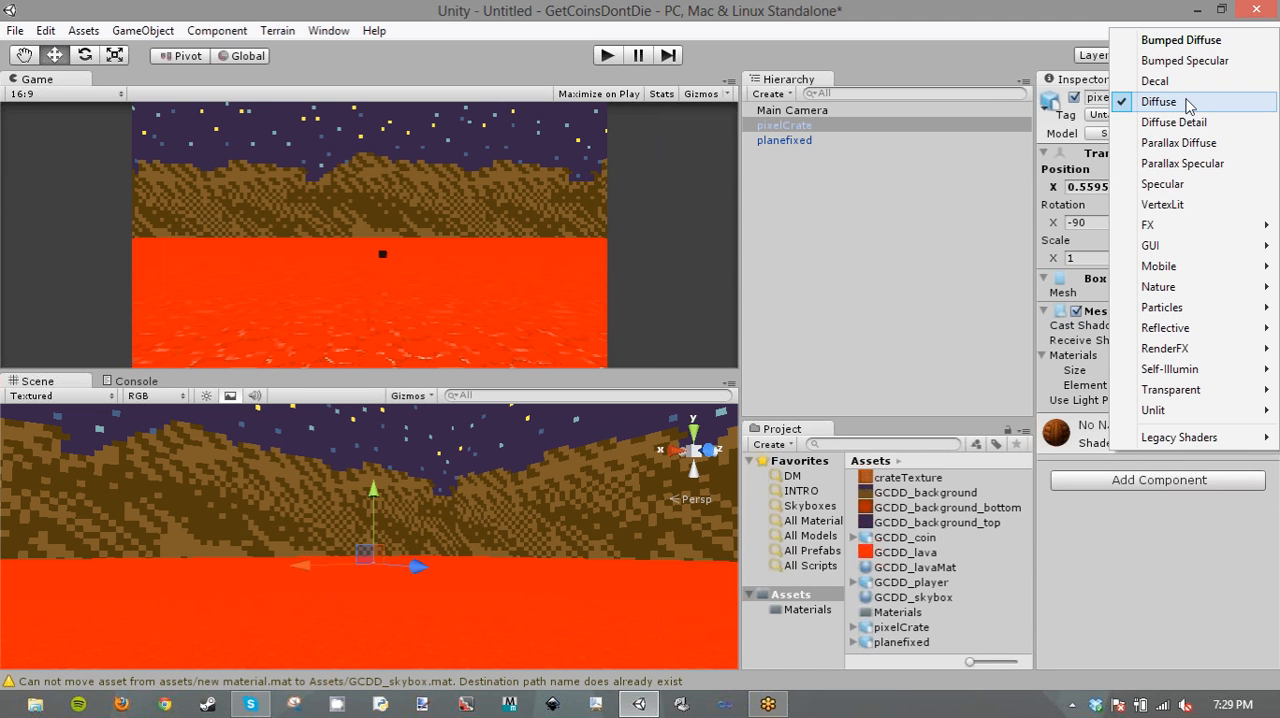
click(1186, 102)
click(1156, 443)
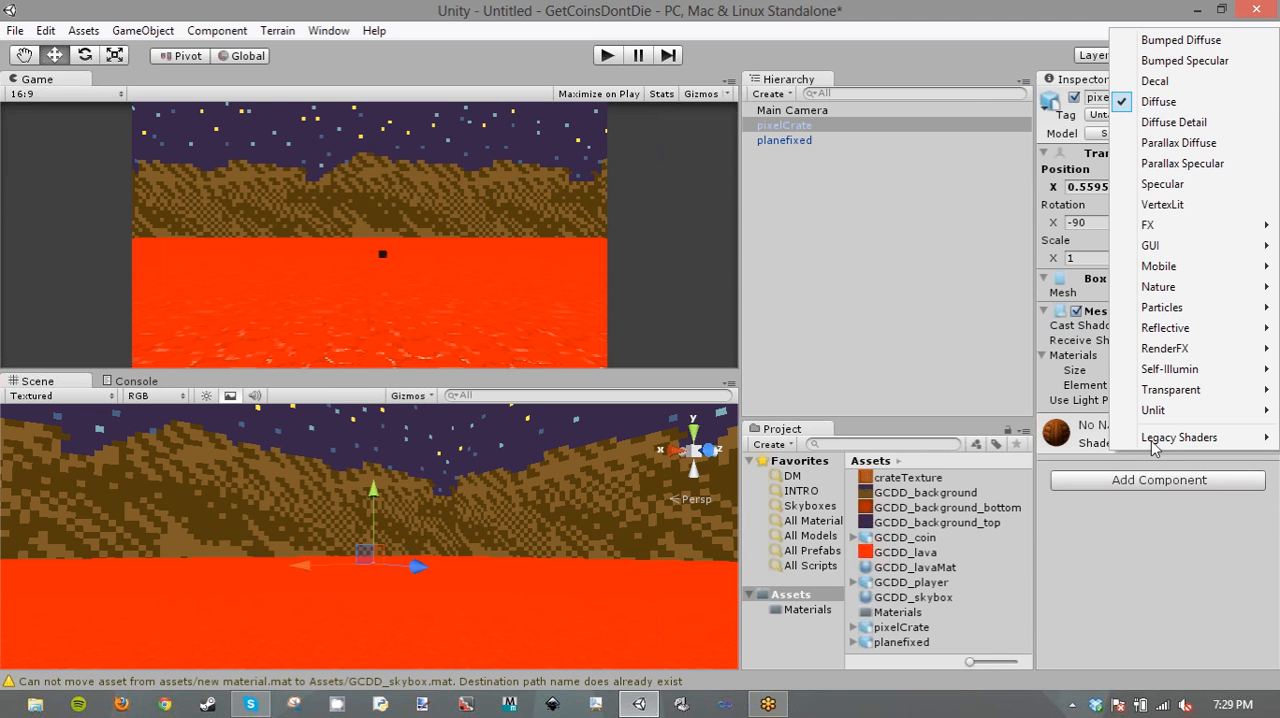
mouse_move(1156, 410)
click(1068, 416)
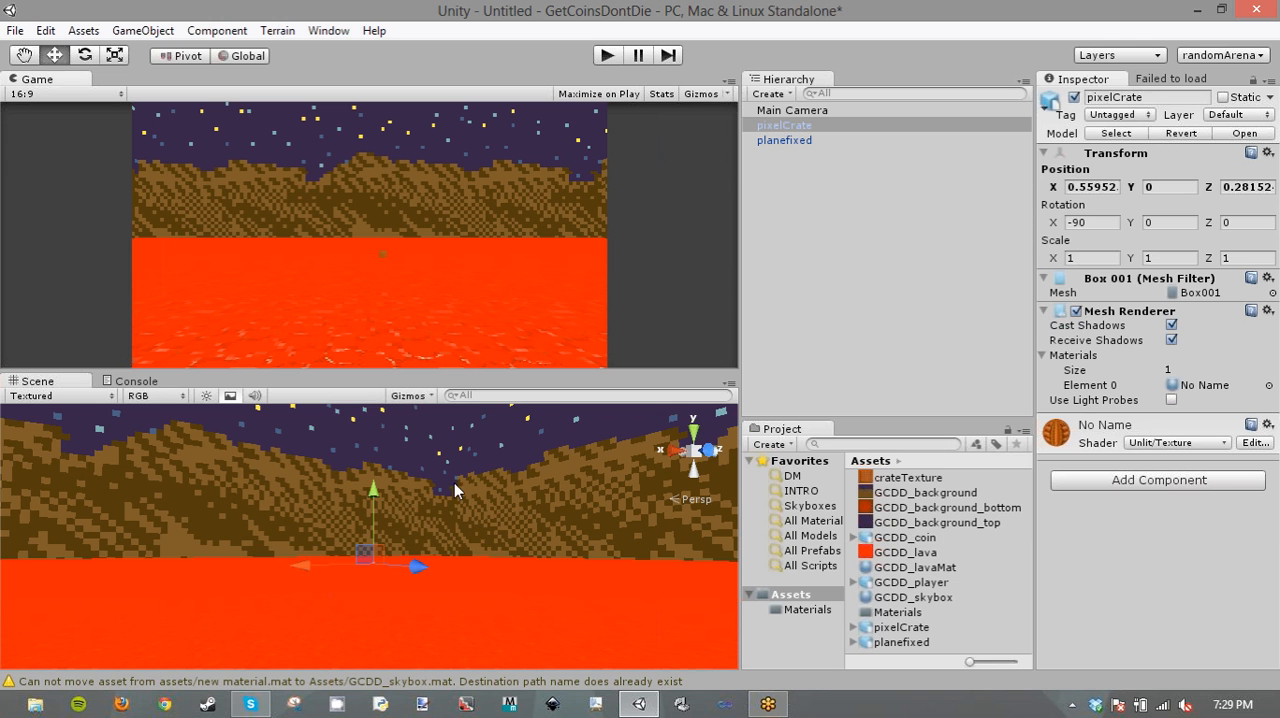
alt+drag(370, 525, 414, 597)
click(1176, 442)
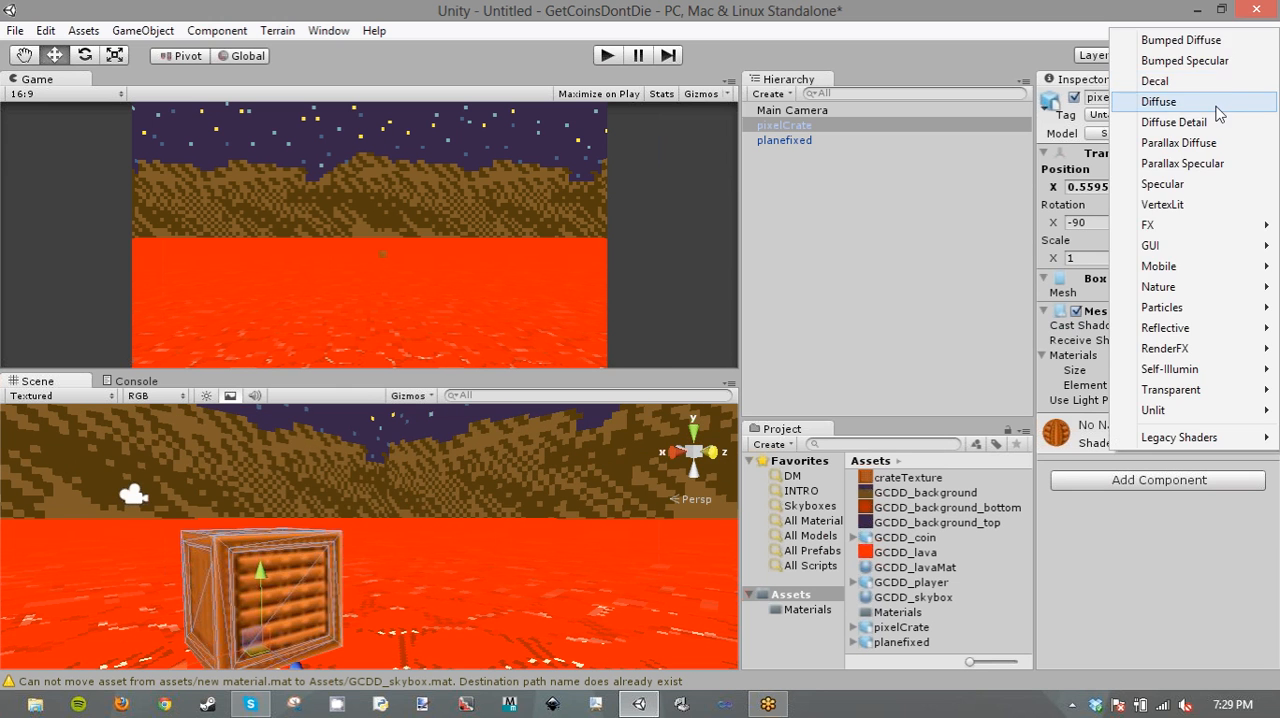
click(1218, 108)
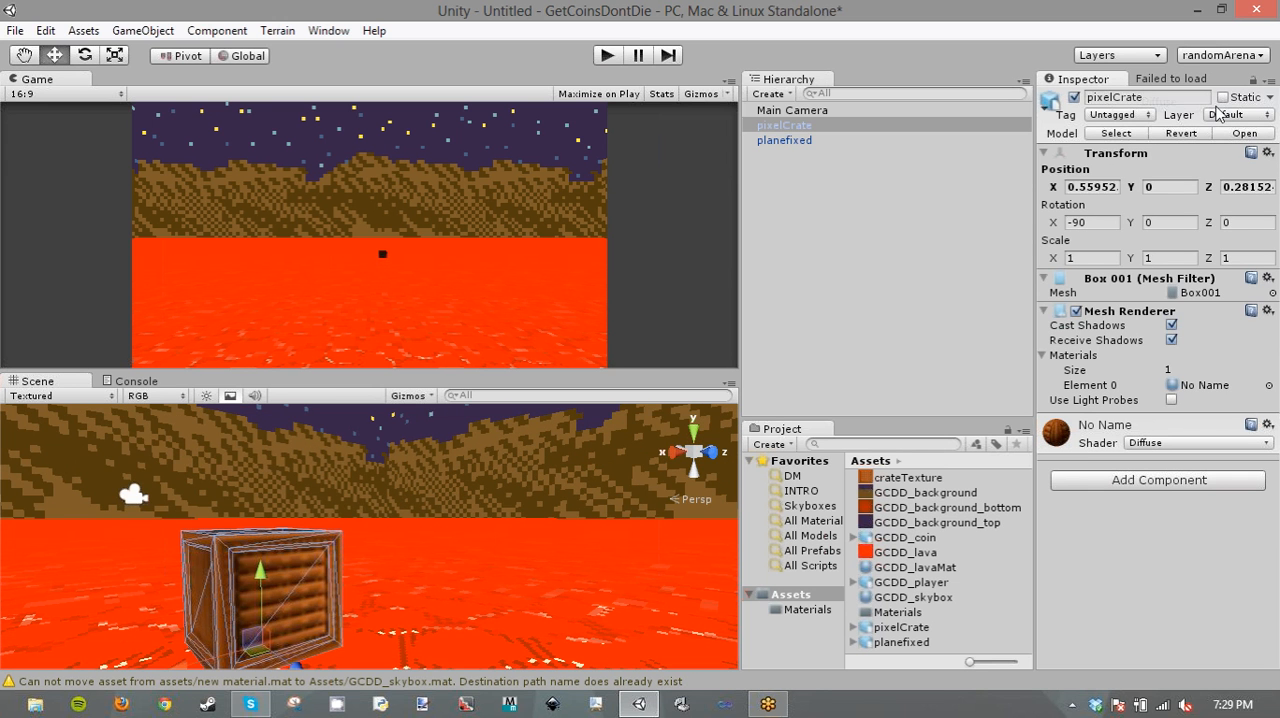
- Set crateTexture's Filter Mode to Point and apply it, and turn on scene lighting in the Scene view
click(924, 478)
click(1214, 200)
click(1200, 218)
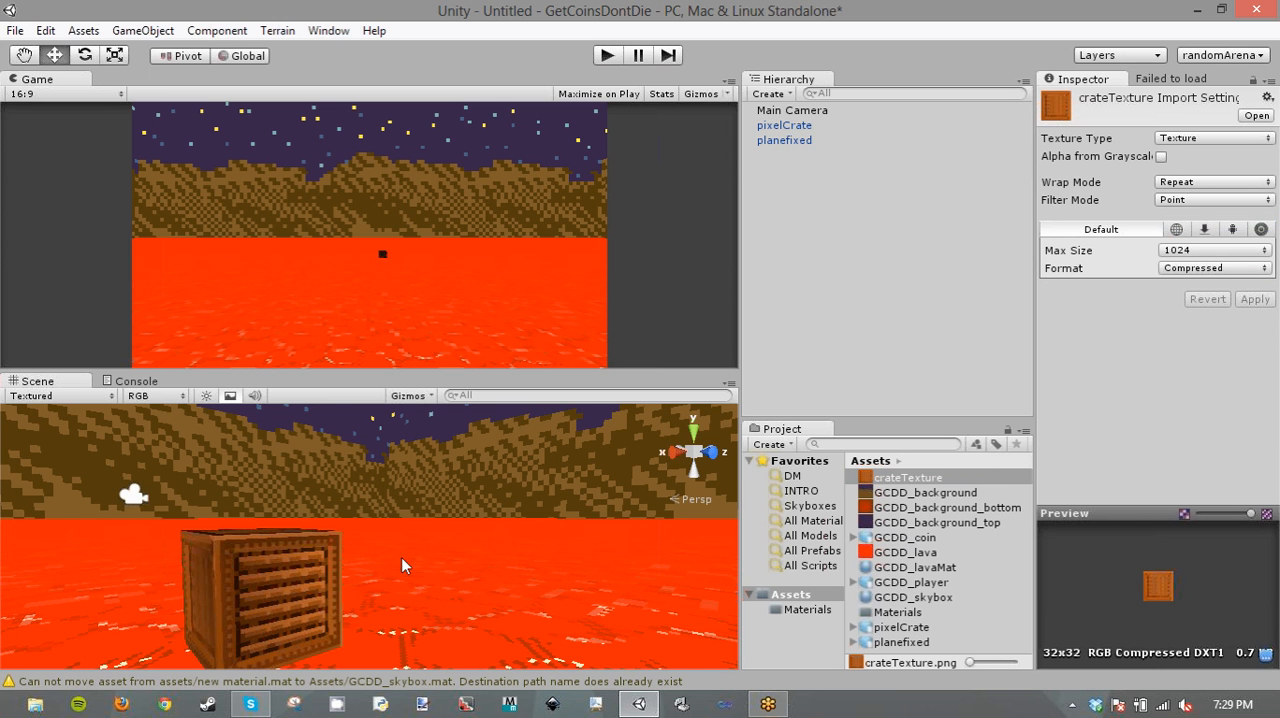
right_drag(403, 567, 272, 596)
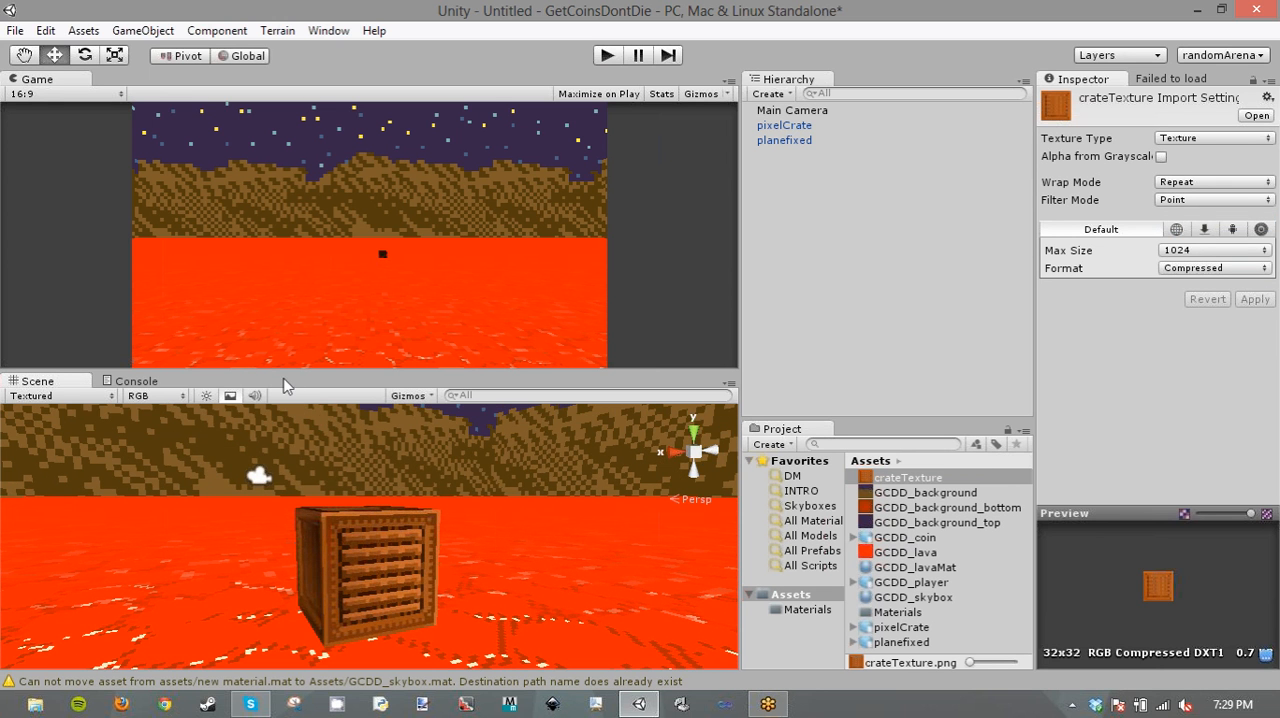
click(206, 395)
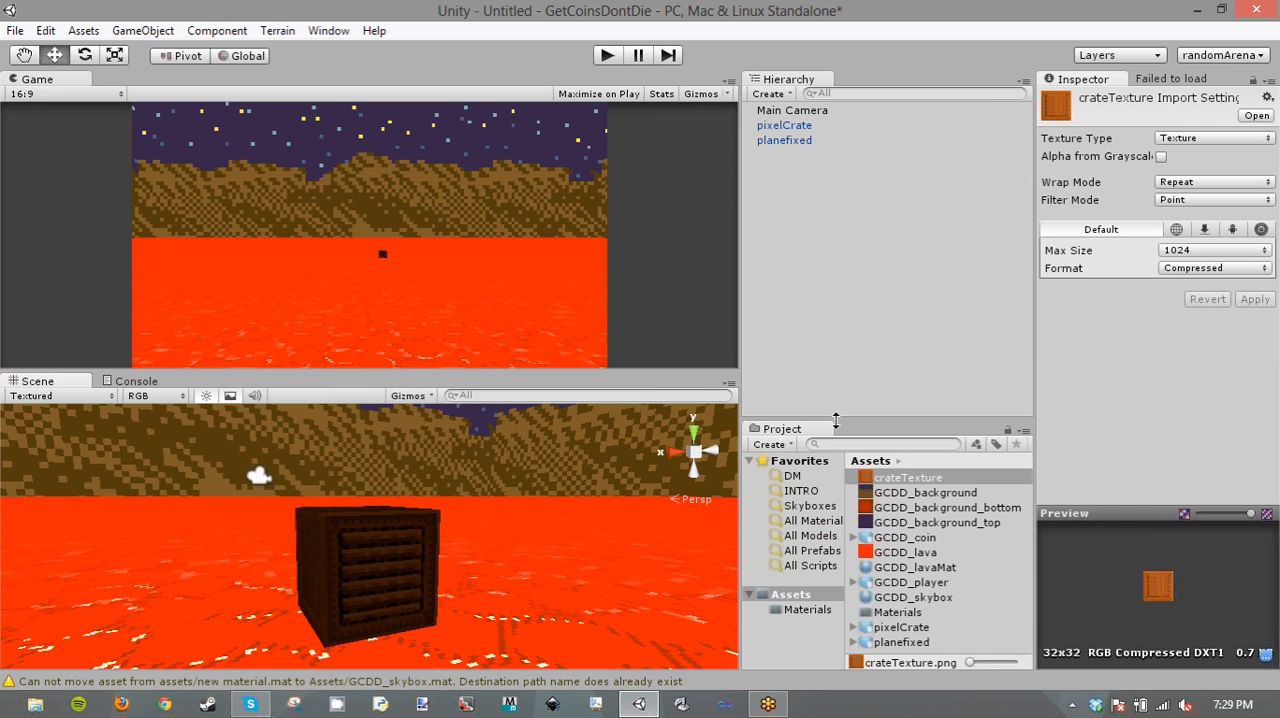
- Lower the pixelCrate partly into the lava to a Y position of about -0.15, and tilt its X rotation to about -58.28
click(379, 550)
drag(365, 579, 365, 629)
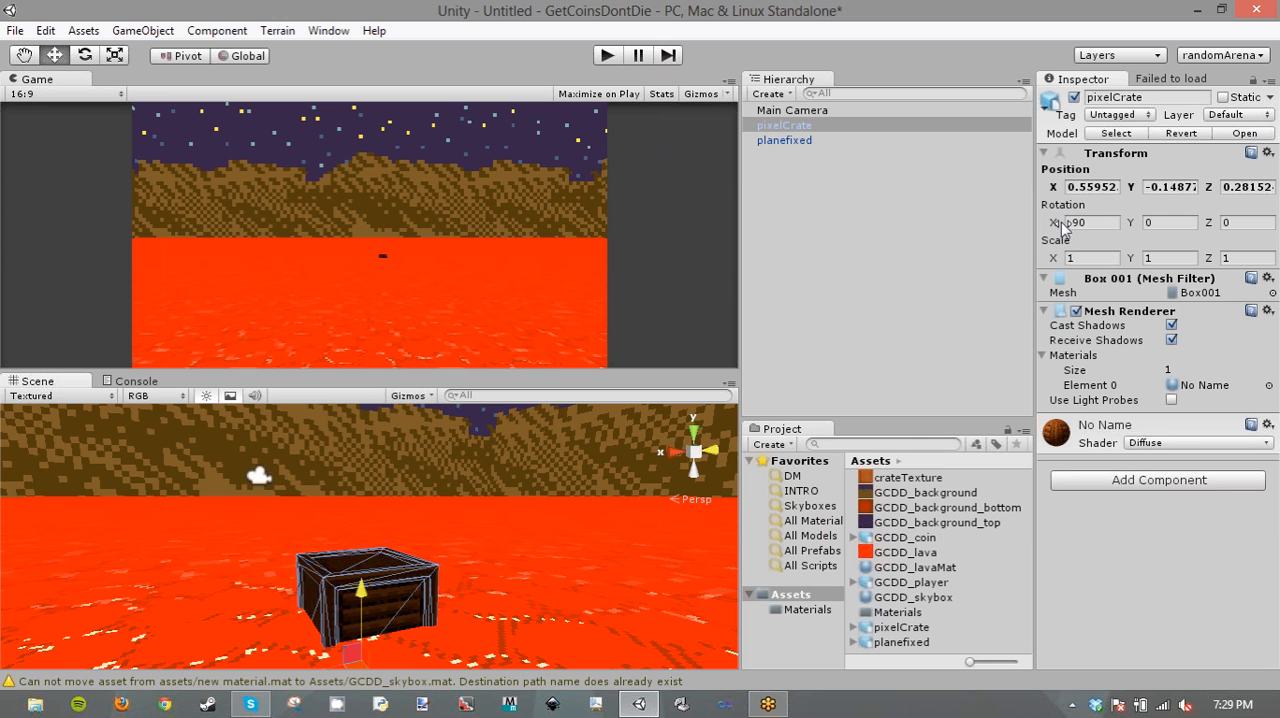
drag(1052, 222, 1125, 222)
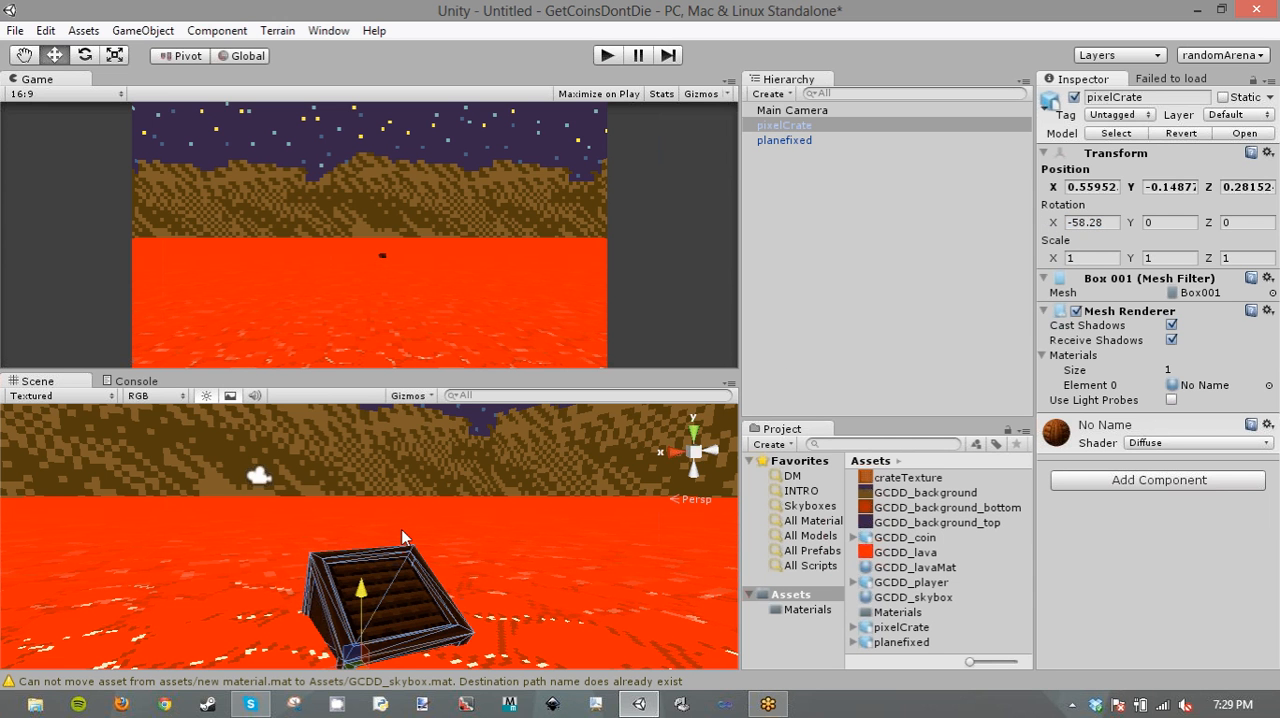
right_drag(401, 529, 485, 527)
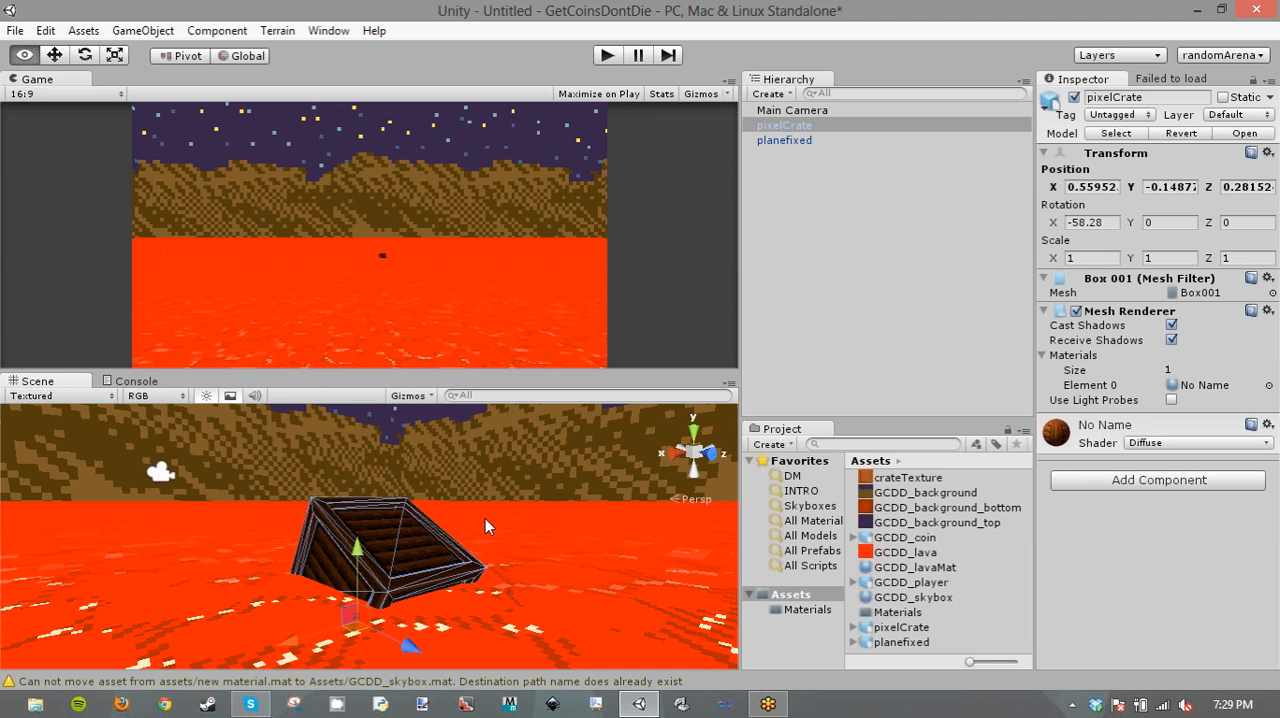
right_drag(485, 518, 485, 517)
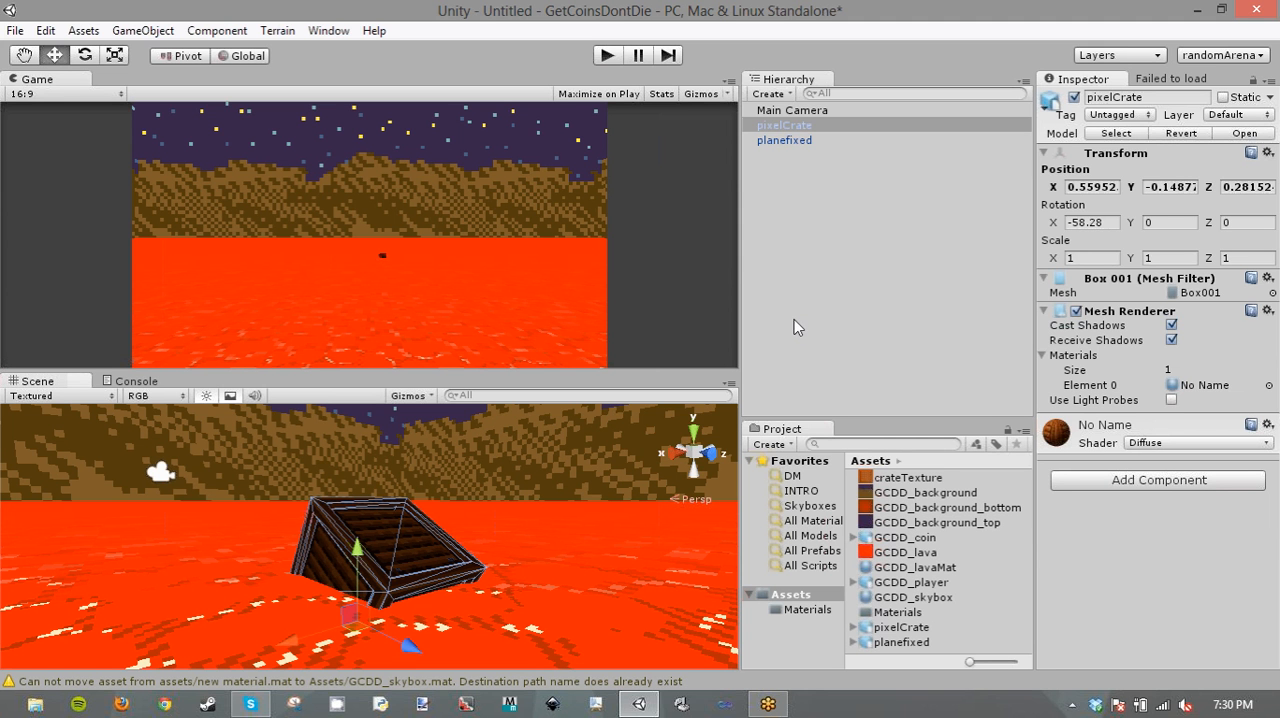
- Add a Directional Light to the scene
click(791, 142)
click(770, 93)
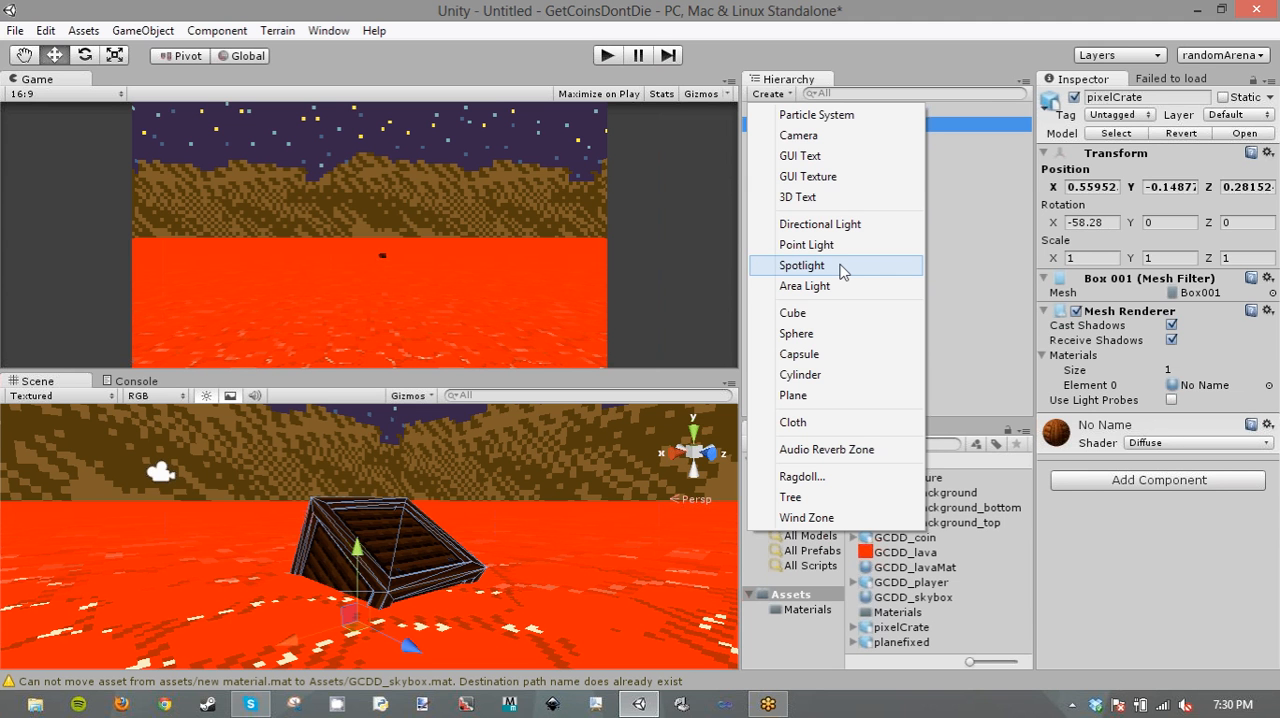
click(838, 226)
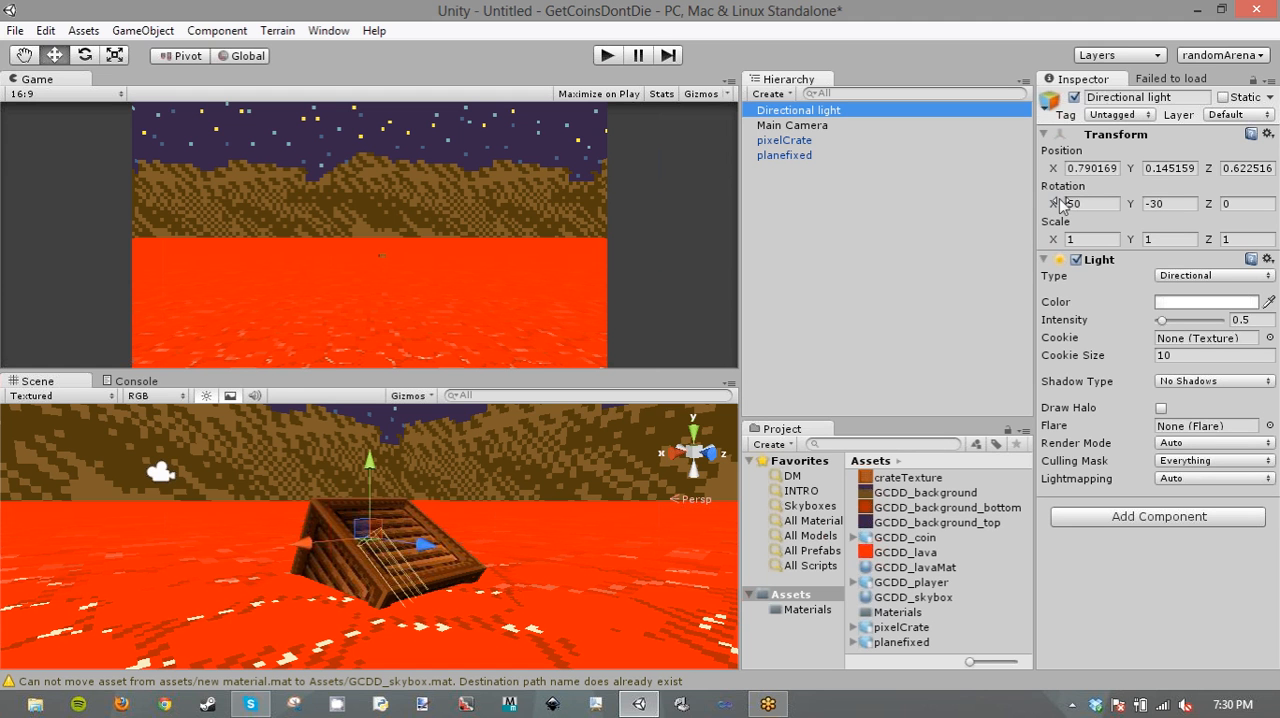
- Set the directional light's rotation to X -90 and Y 0 so that it shines straight up from the lava
click(1156, 203)
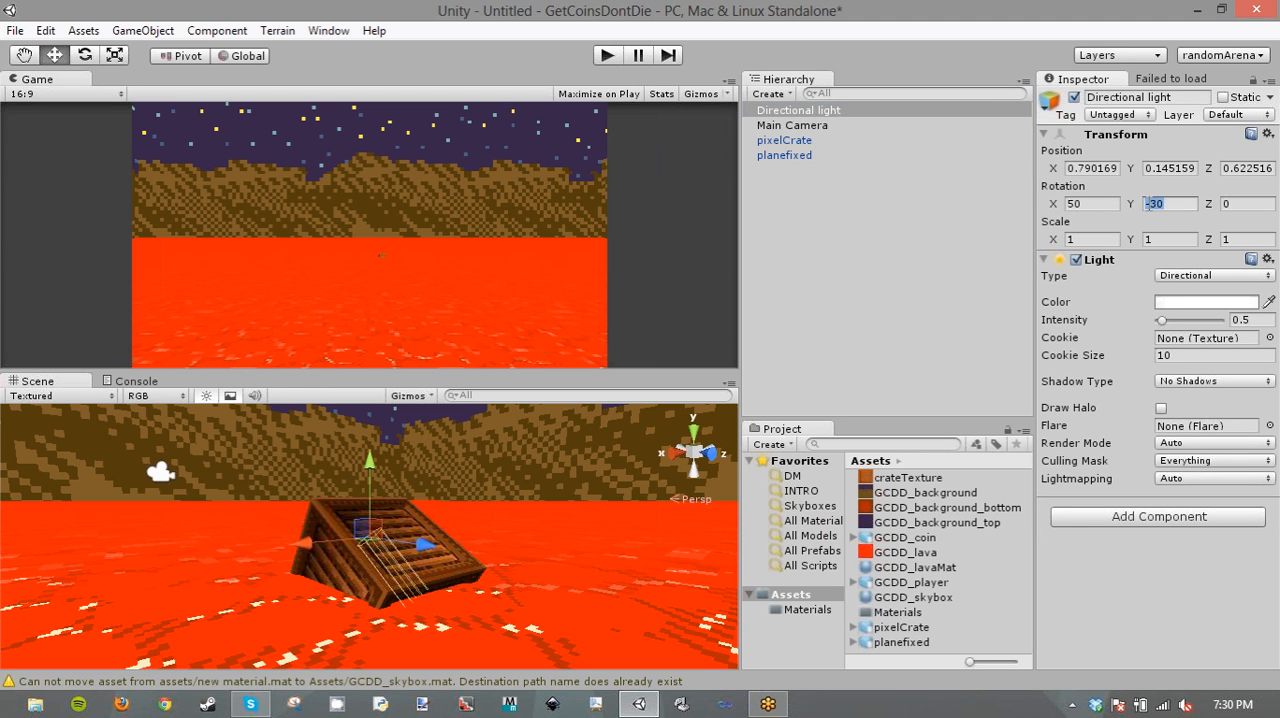
text(0)
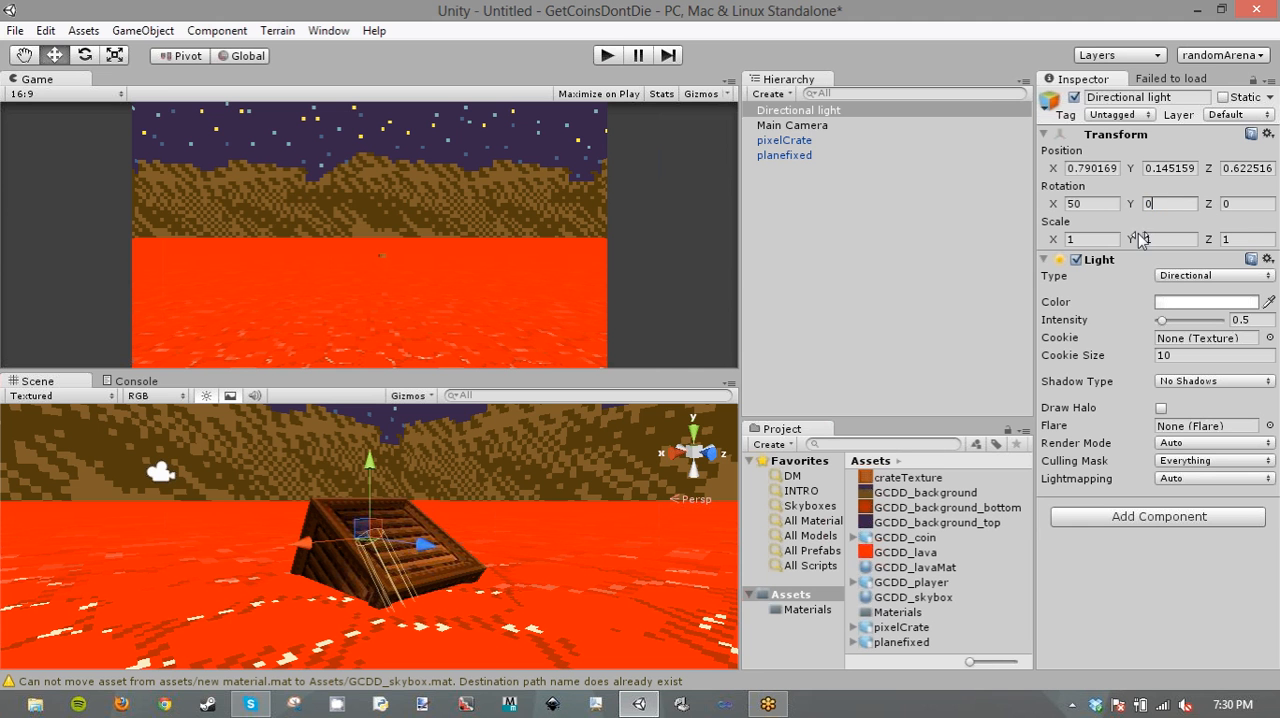
click(1087, 205)
text(0)
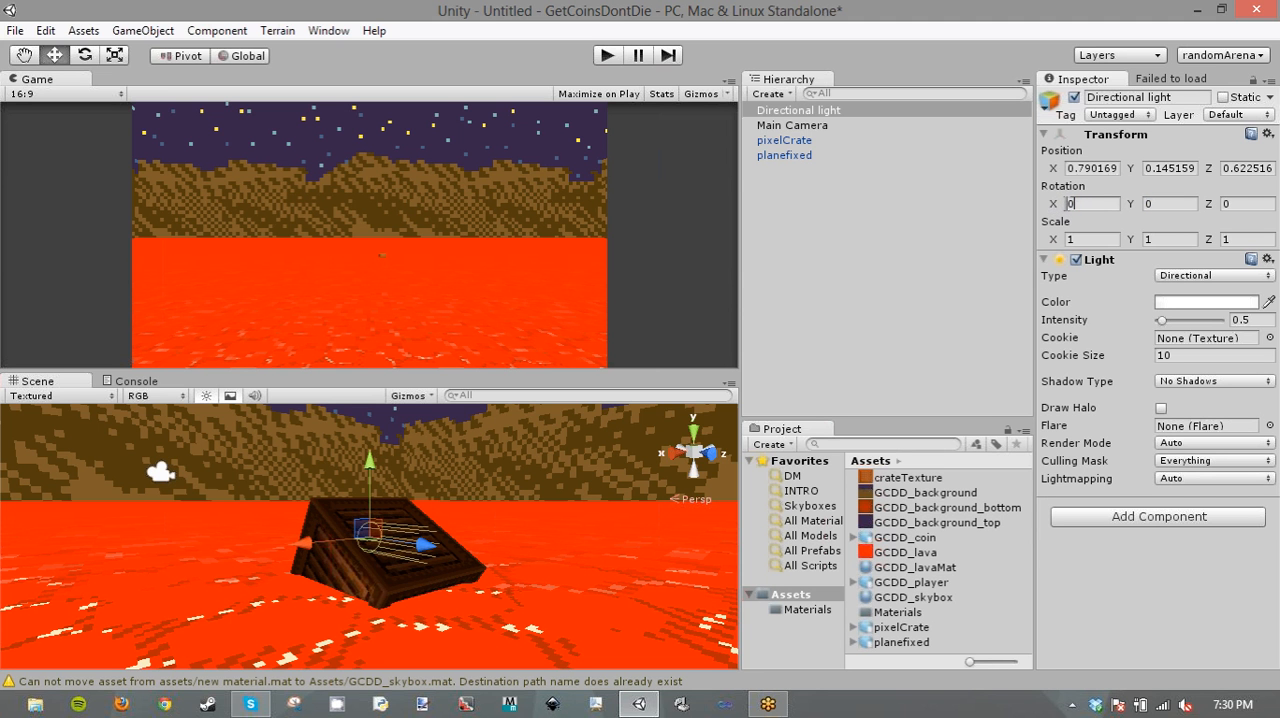
key(BackSpace)
text(-90)
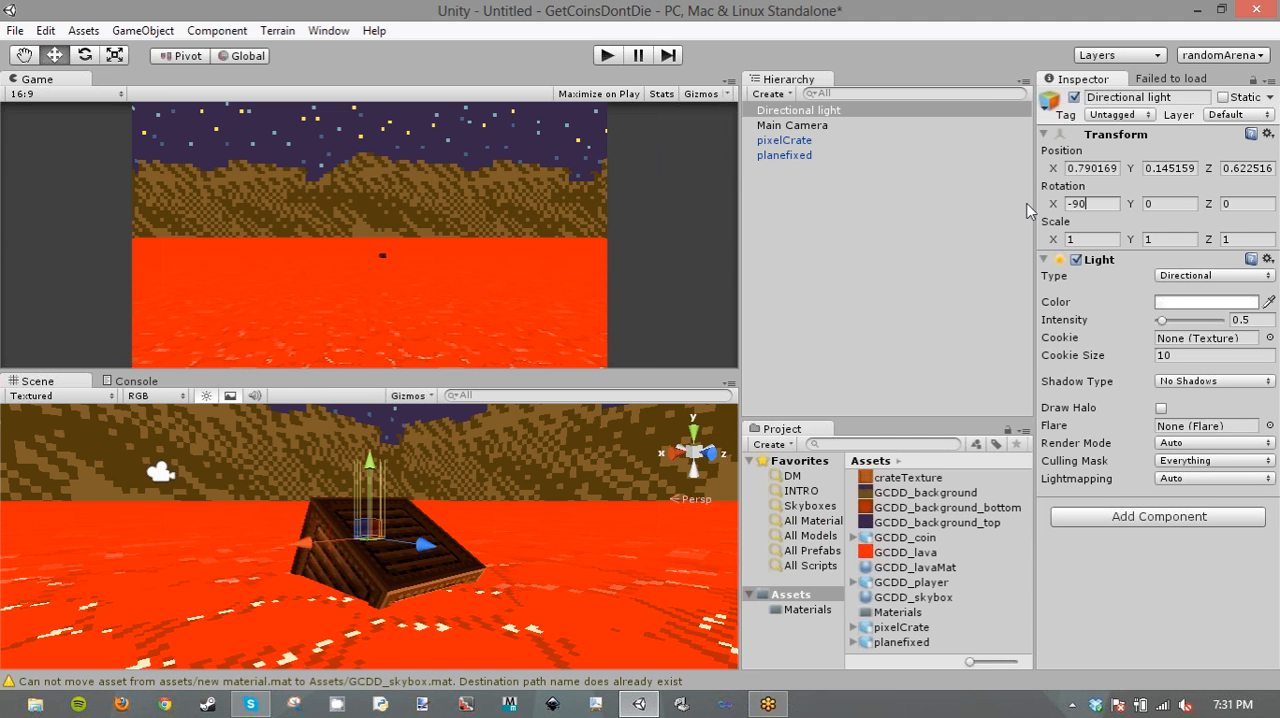
text(9)
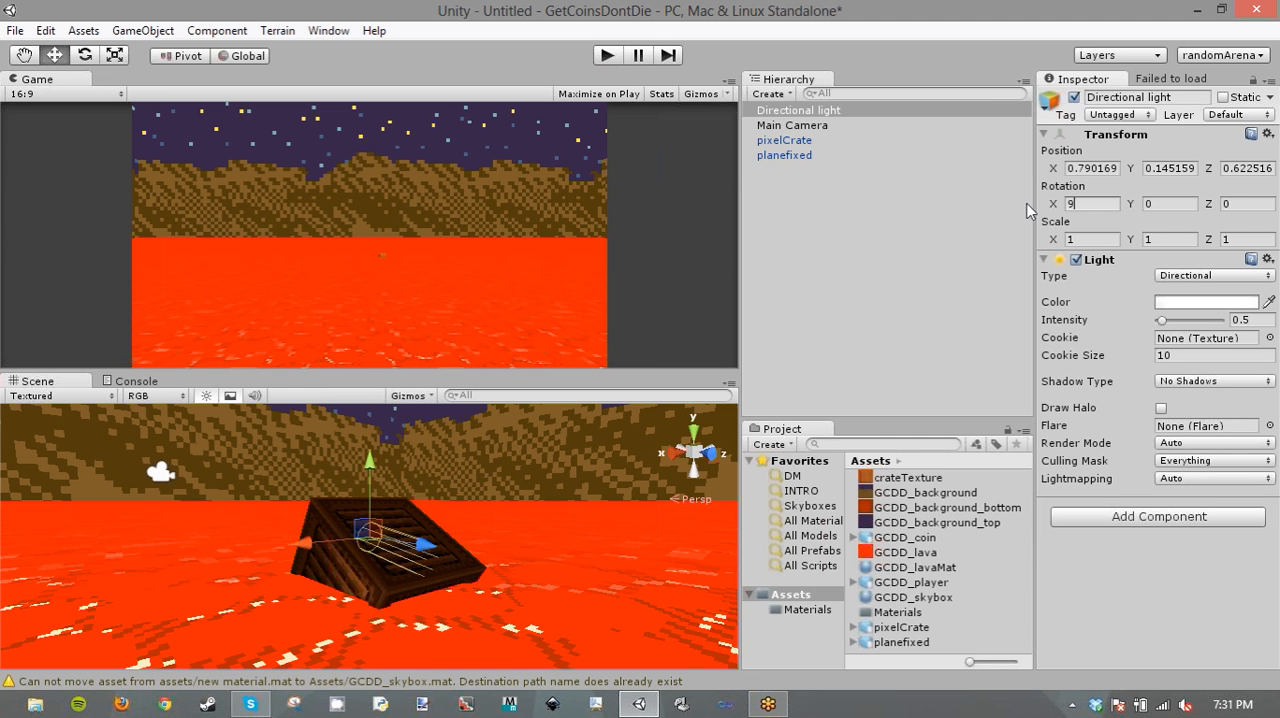
text(0)
key(Home)
text(-)
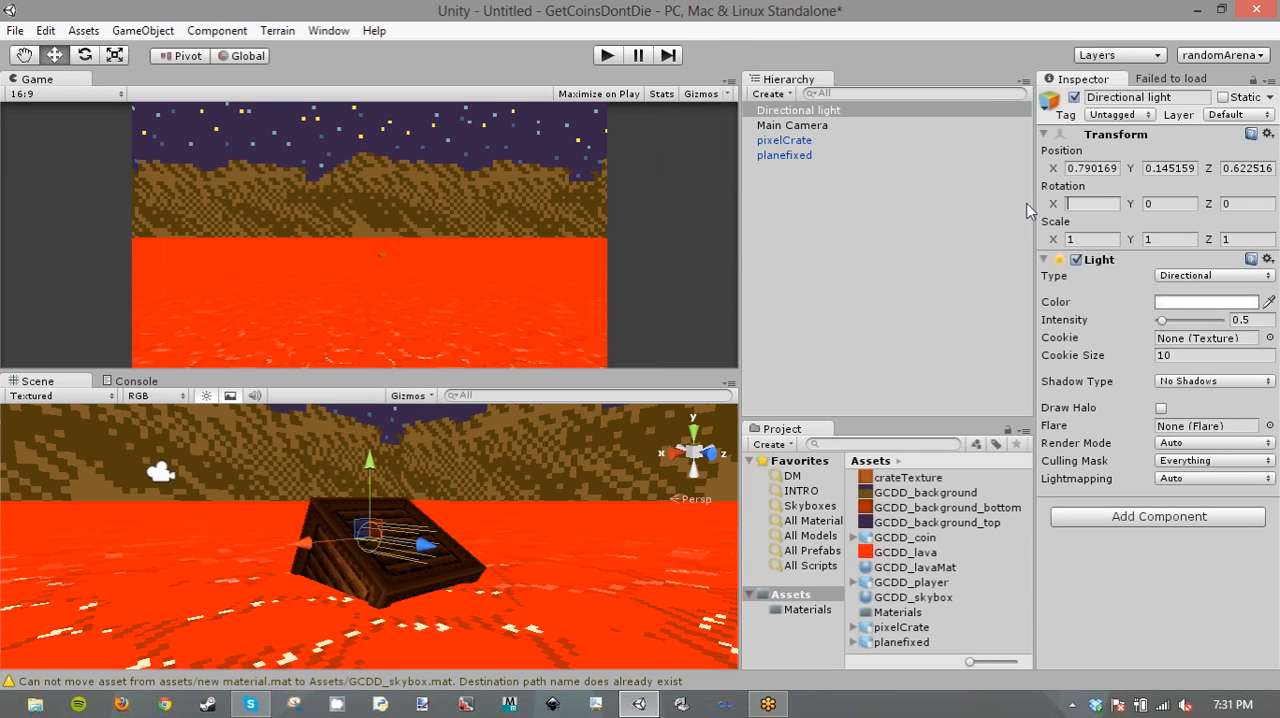
- Sample the directional light's color from the orange-red lava and close the color picker
click(1190, 304)
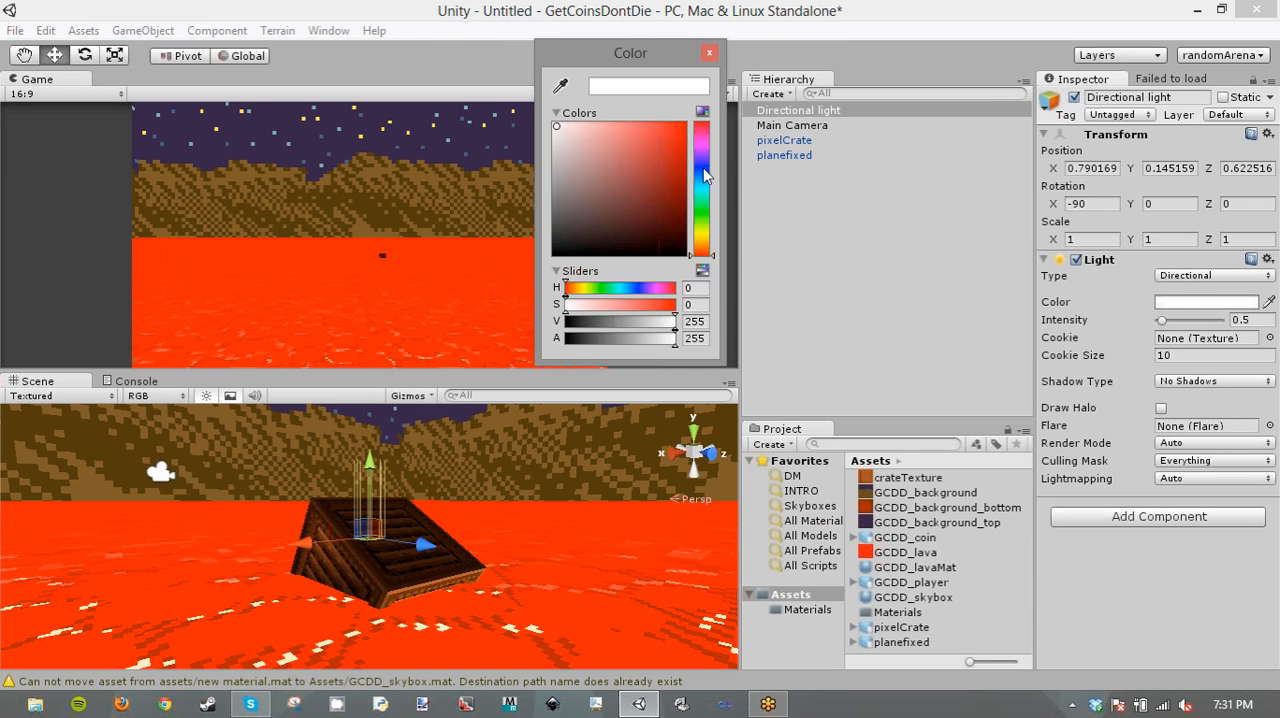
click(561, 88)
click(520, 262)
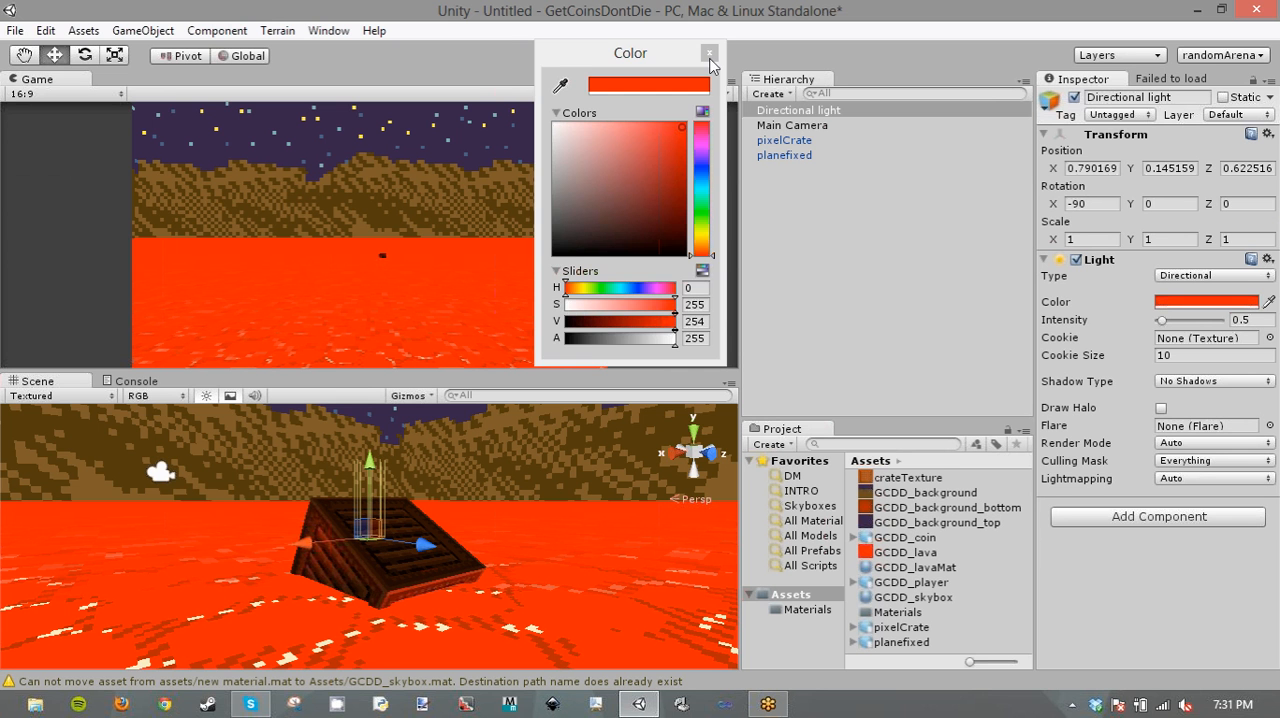
click(709, 53)
- Duplicate the directional light and sample the duplicate's color from the dark purple night sky
alt+drag(497, 532, 450, 434)
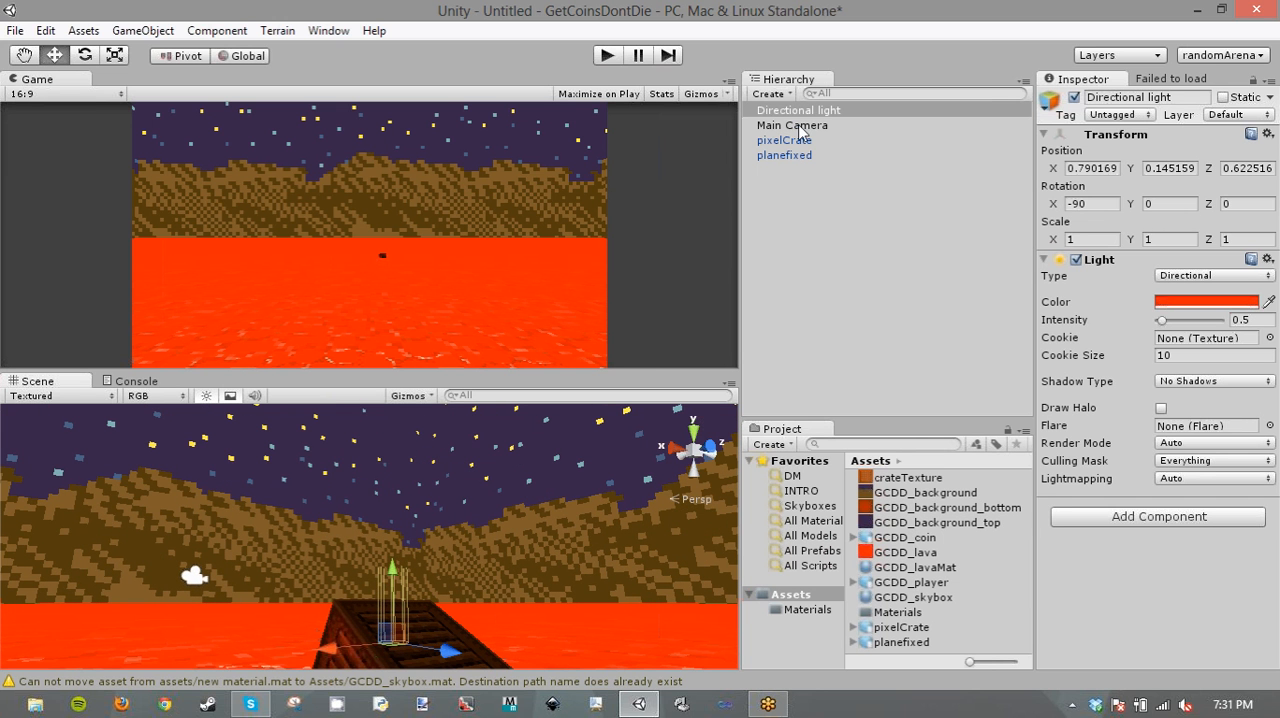
key(ctrl+d)
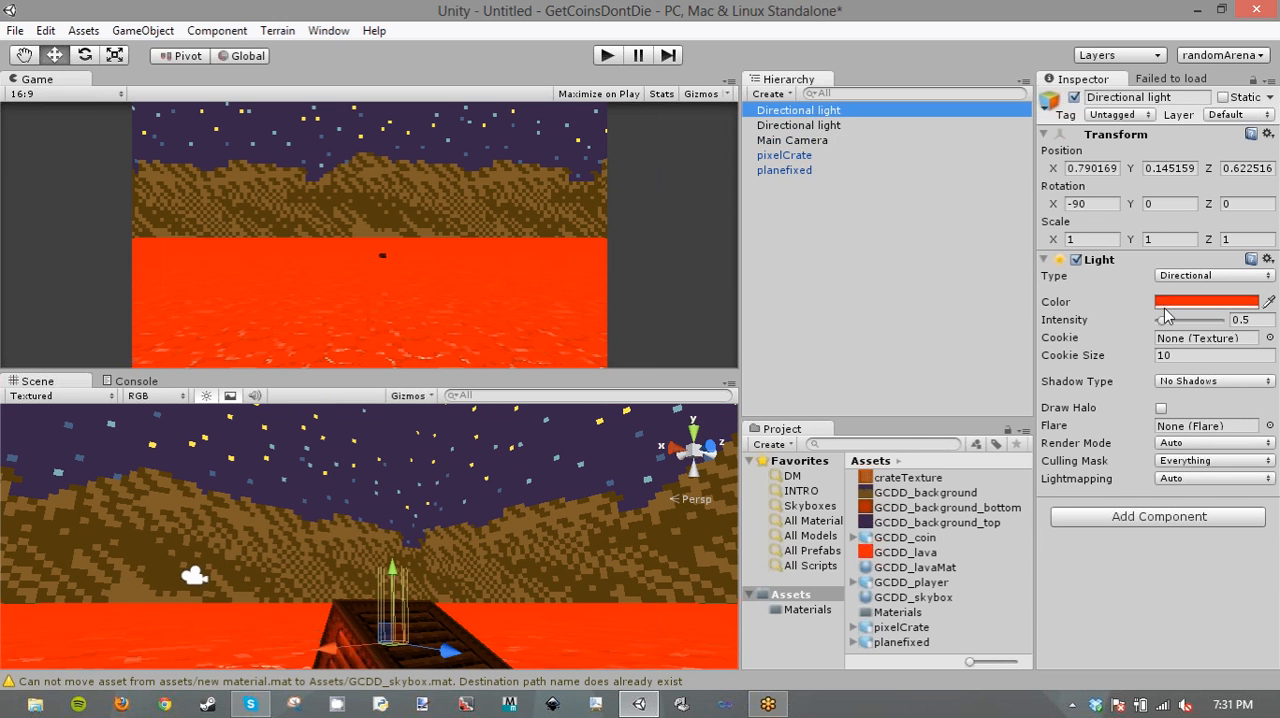
click(1268, 302)
click(664, 460)
- Set the sky-colored directional light's X rotation to 90 and raise it above the crate to about Y 0.30
drag(1113, 206, 971, 201)
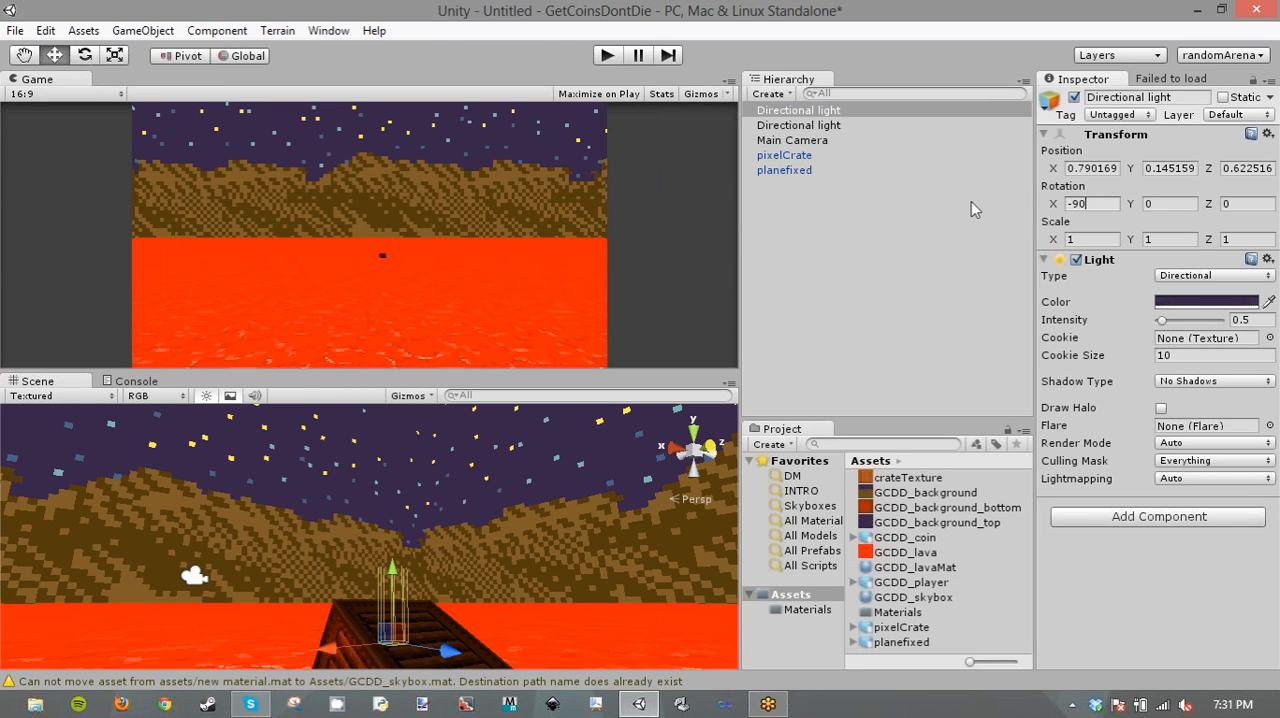
drag(1107, 205, 953, 199)
text(90)
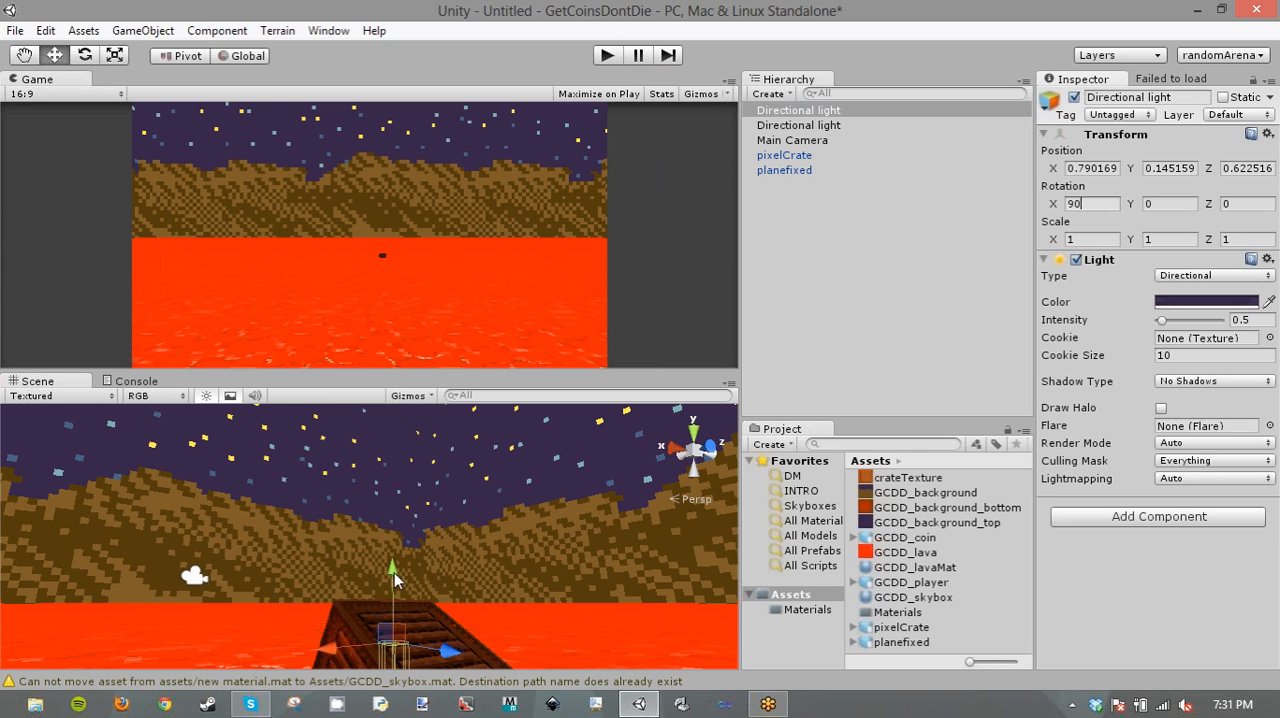
drag(394, 572, 396, 462)
right_drag(458, 543, 1118, 598)
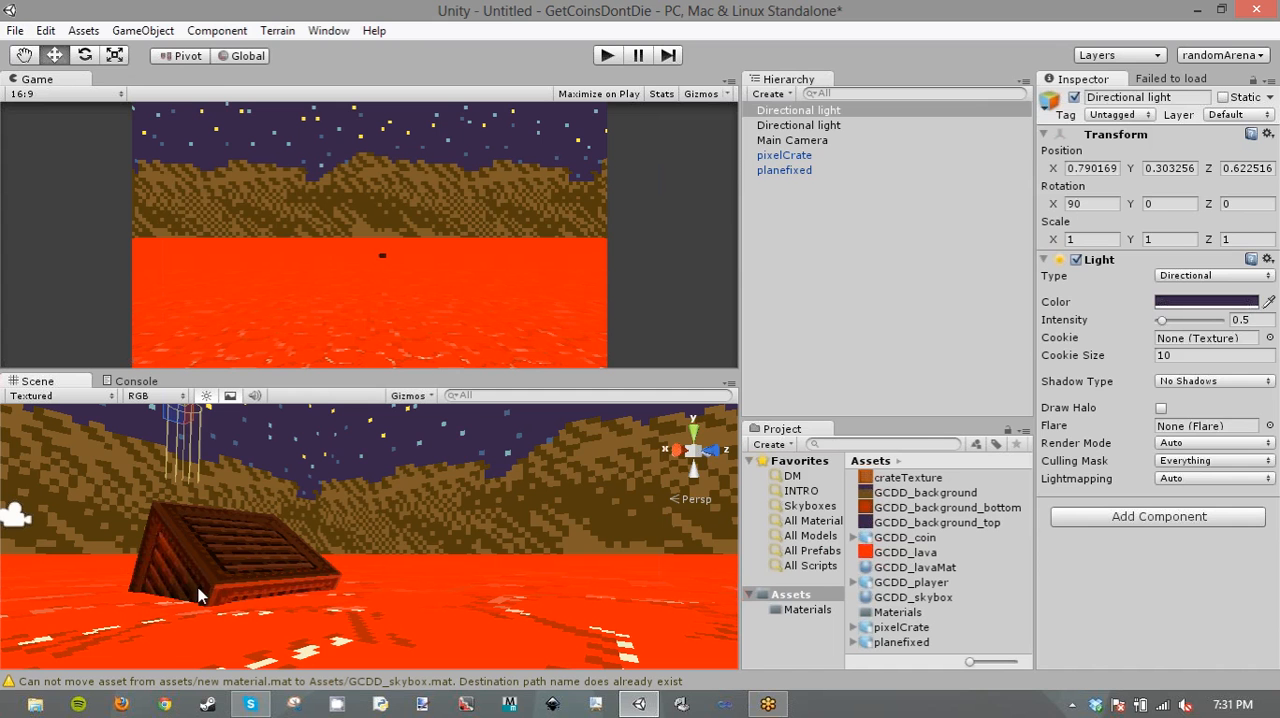
- Set the normals to Calculate in the pixelCrate asset's model import settings
click(222, 574)
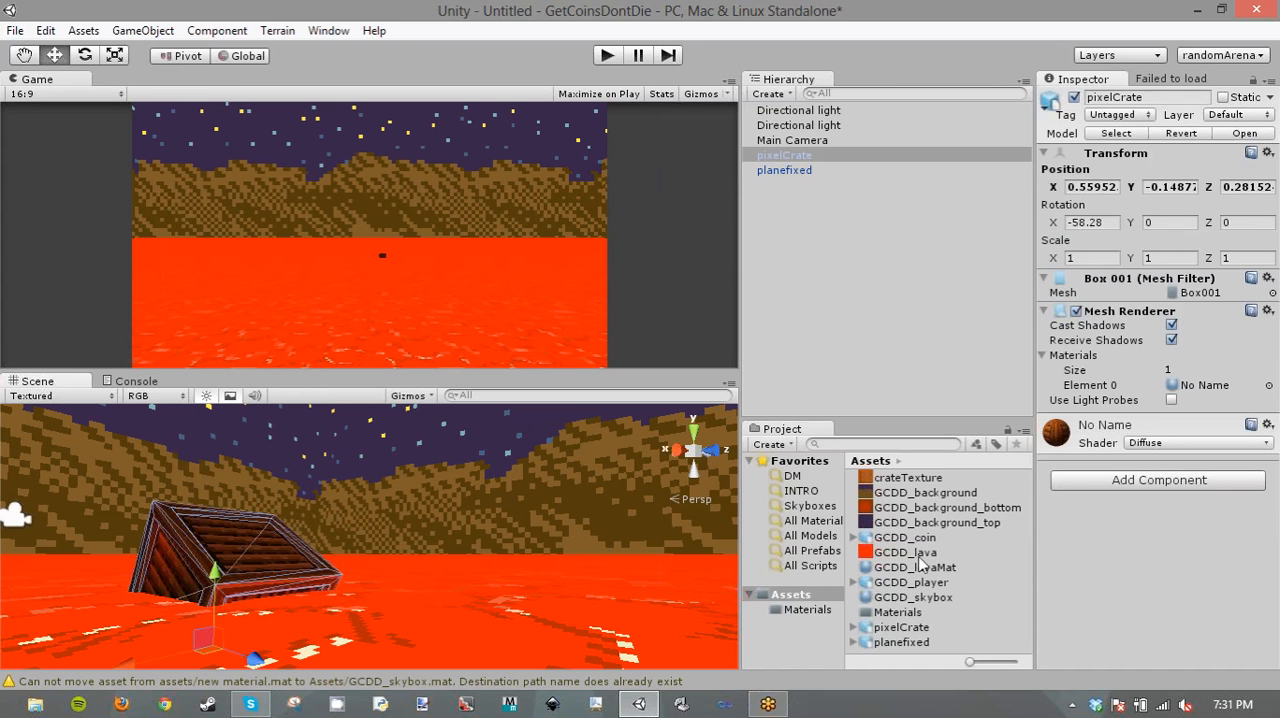
click(920, 627)
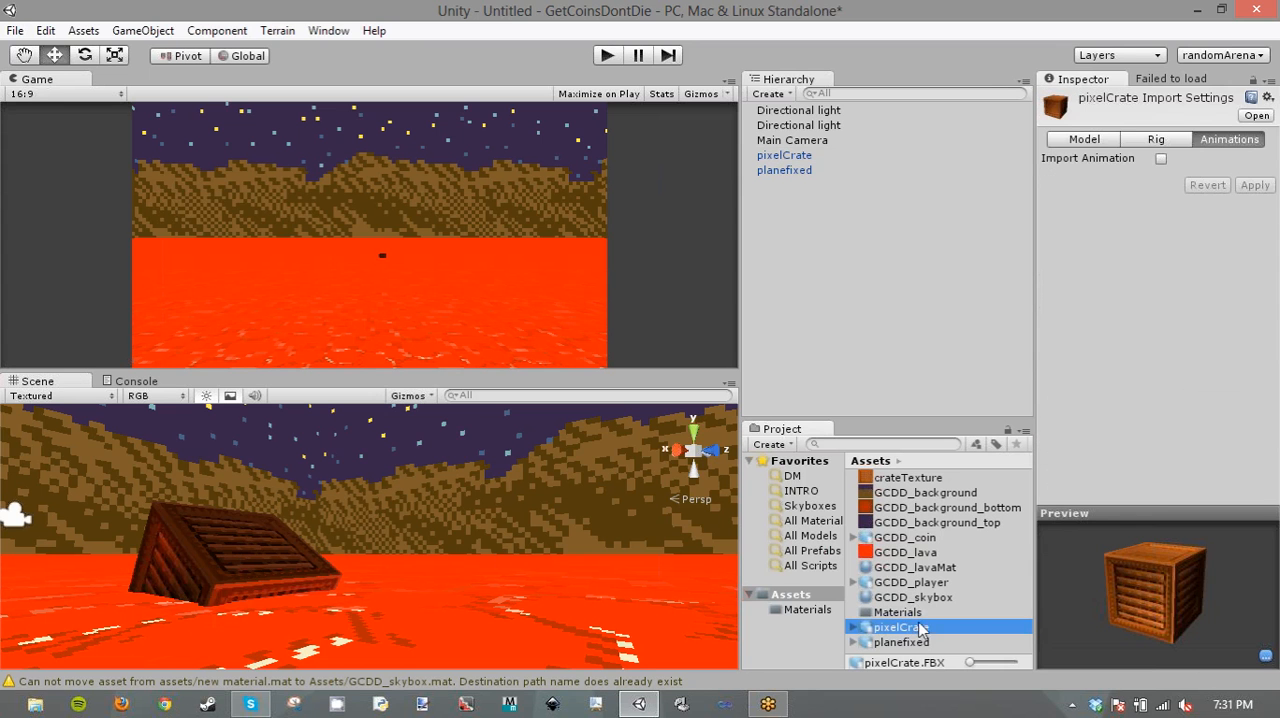
click(1090, 138)
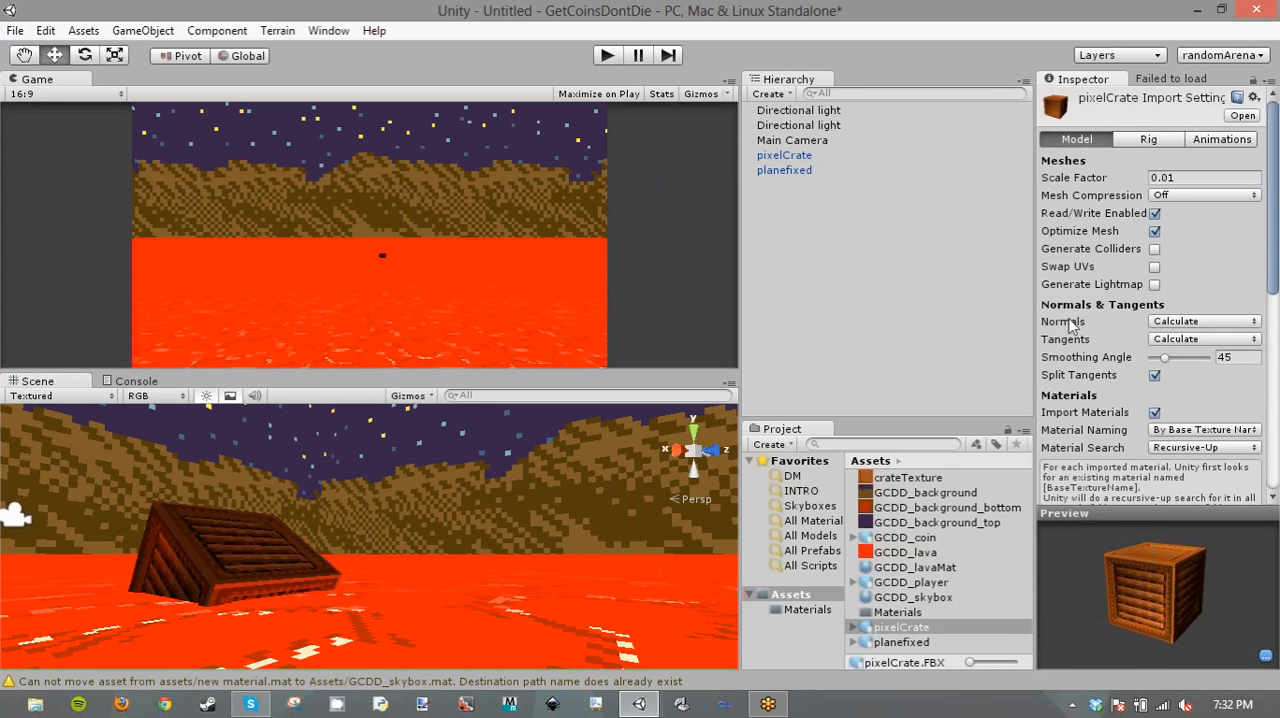
click(1185, 324)
click(1187, 299)
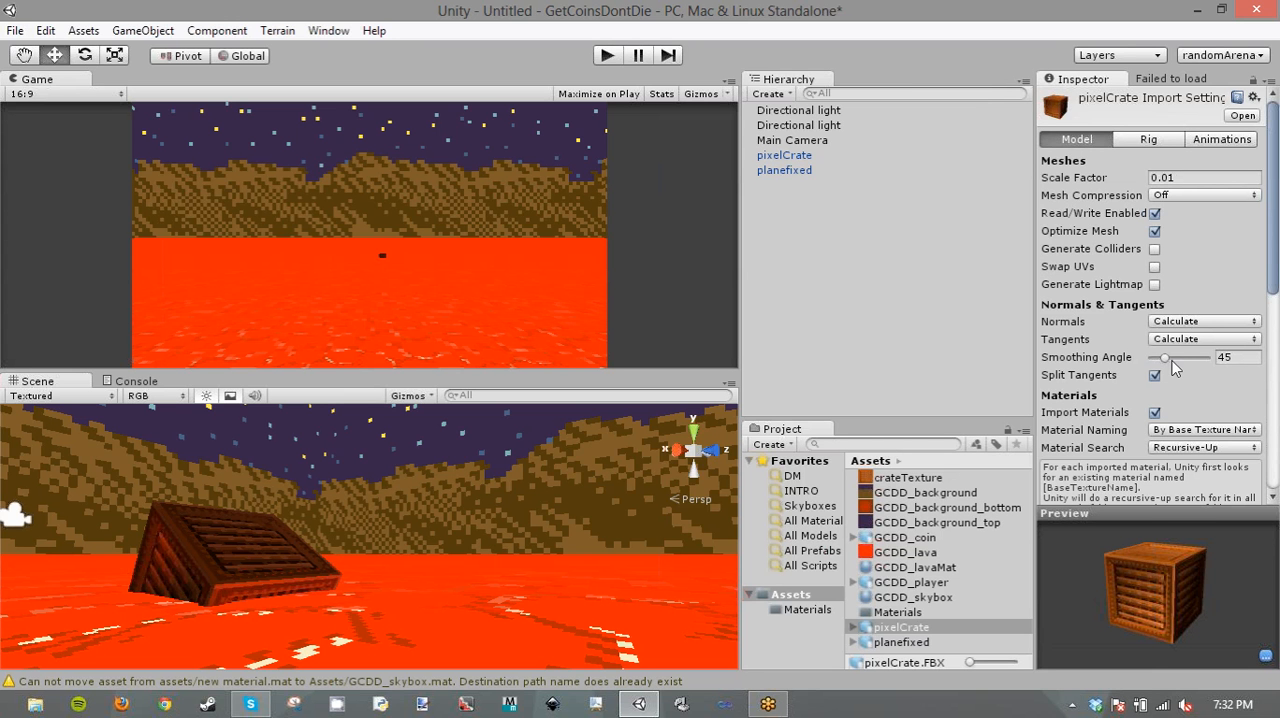
- Set the pixelCrate smoothing angle to 45, apply the import settings and check the crate up close in the scene
mouse_move(1165, 357)
mouse_down()
mouse_move(1205, 359)
mouse_move(1163, 361)
mouse_move(1182, 351)
mouse_up()
key(ctrl+a)
text(45)
scroll(1218, 432, down, 5)
scroll(1218, 432, up, 3)
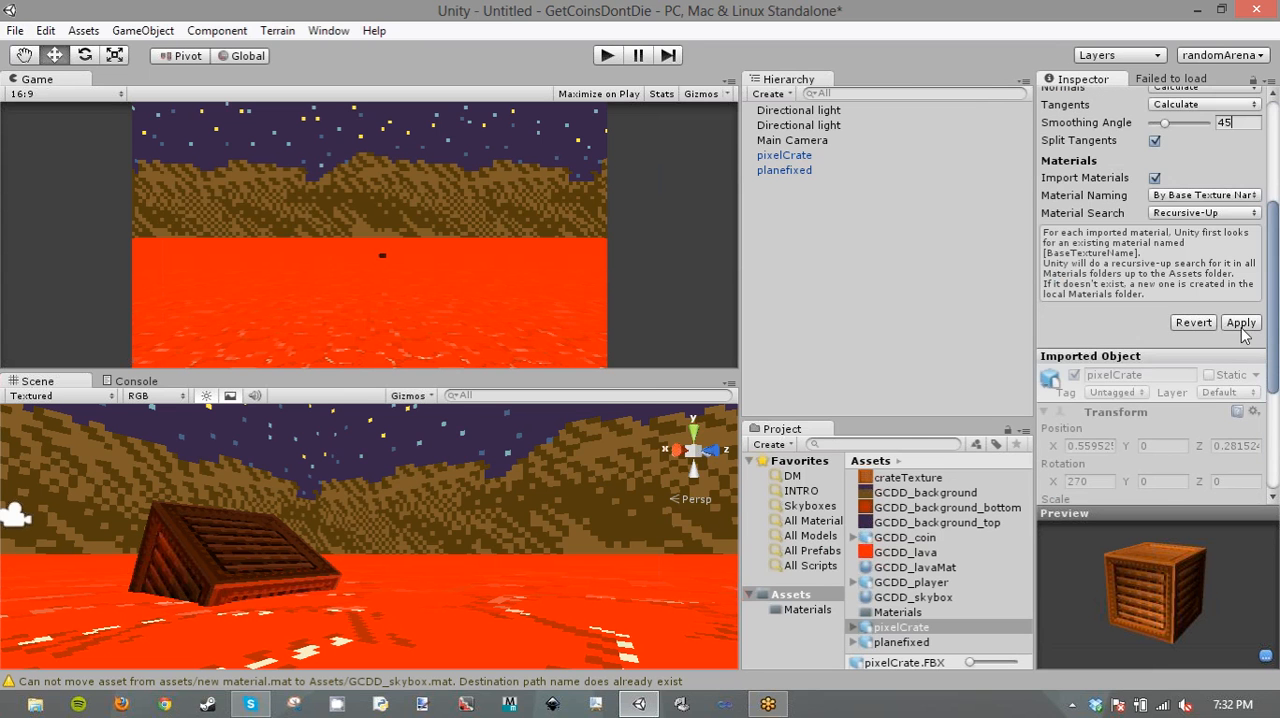
click(1241, 322)
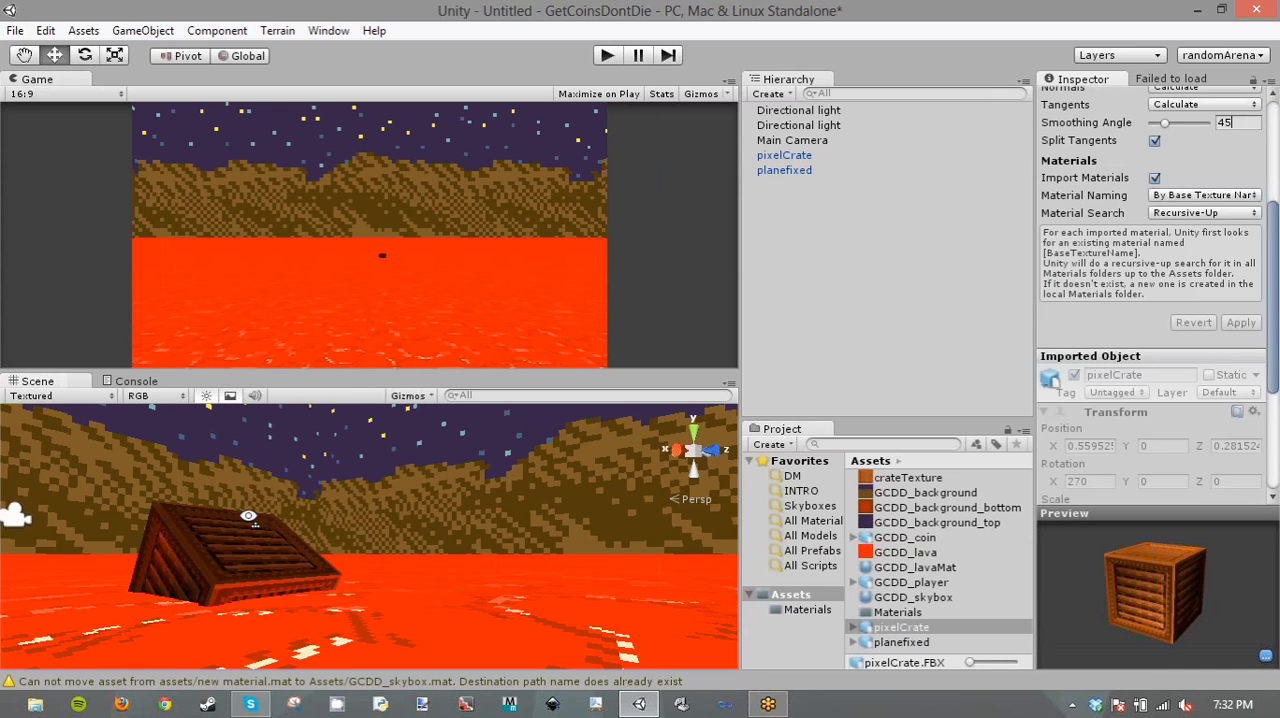
mouse_move(240, 517)
alt+mouse_down()
mouse_move(188, 513)
mouse_move(225, 515)
alt+mouse_up()
scroll(340, 560, up, 4)
click(340, 560)
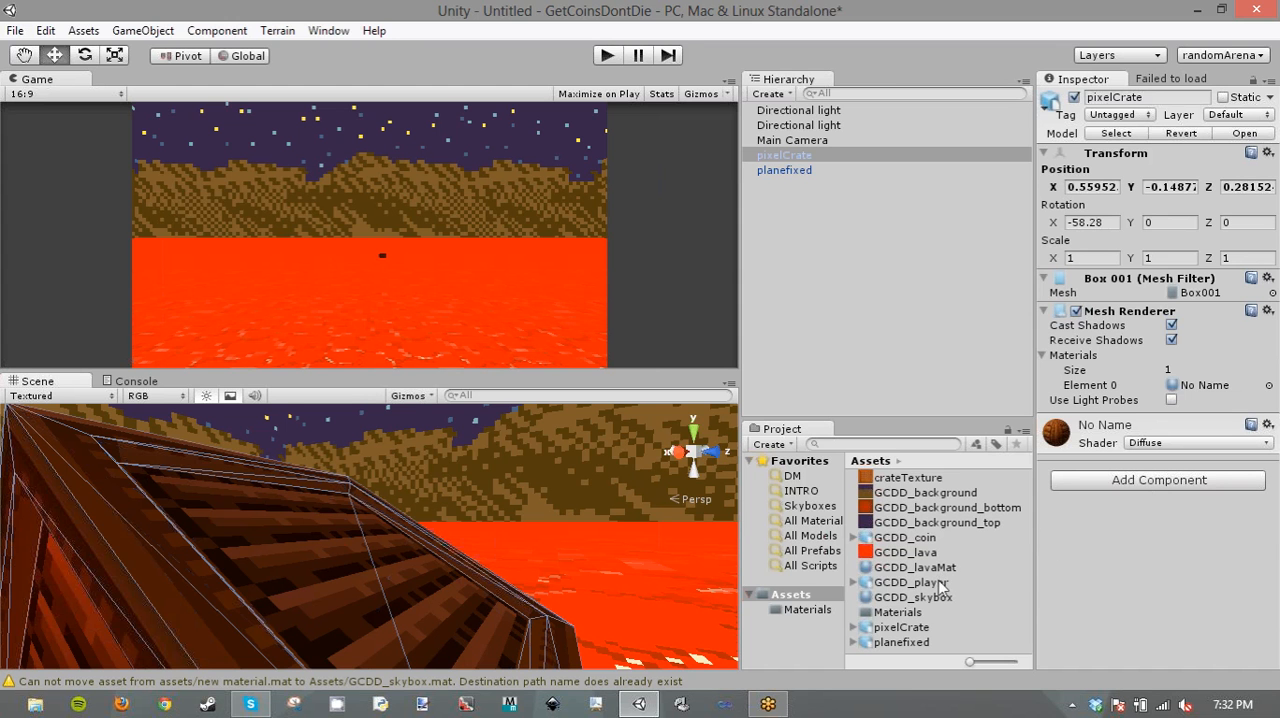
- Add the GCDD_player model to the scene and inspect the cube8 and cube8_copy10 meshes in its asset
drag(940, 582, 960, 150)
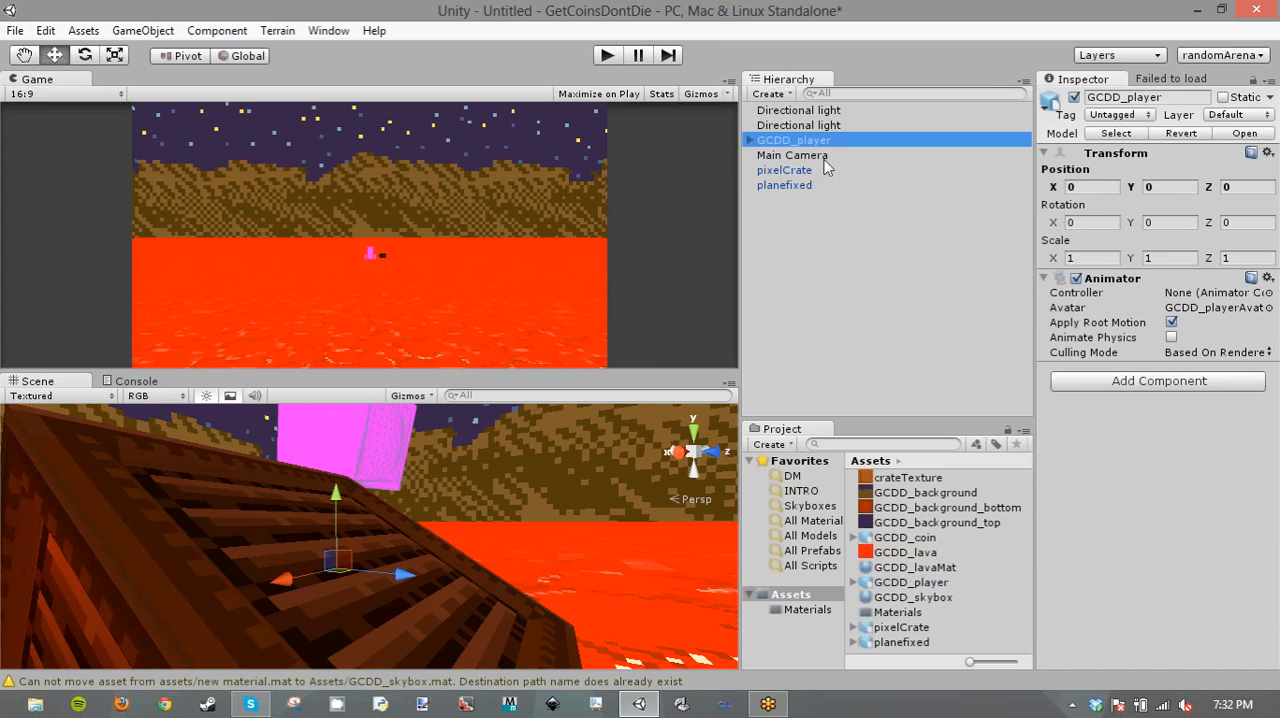
click(928, 584)
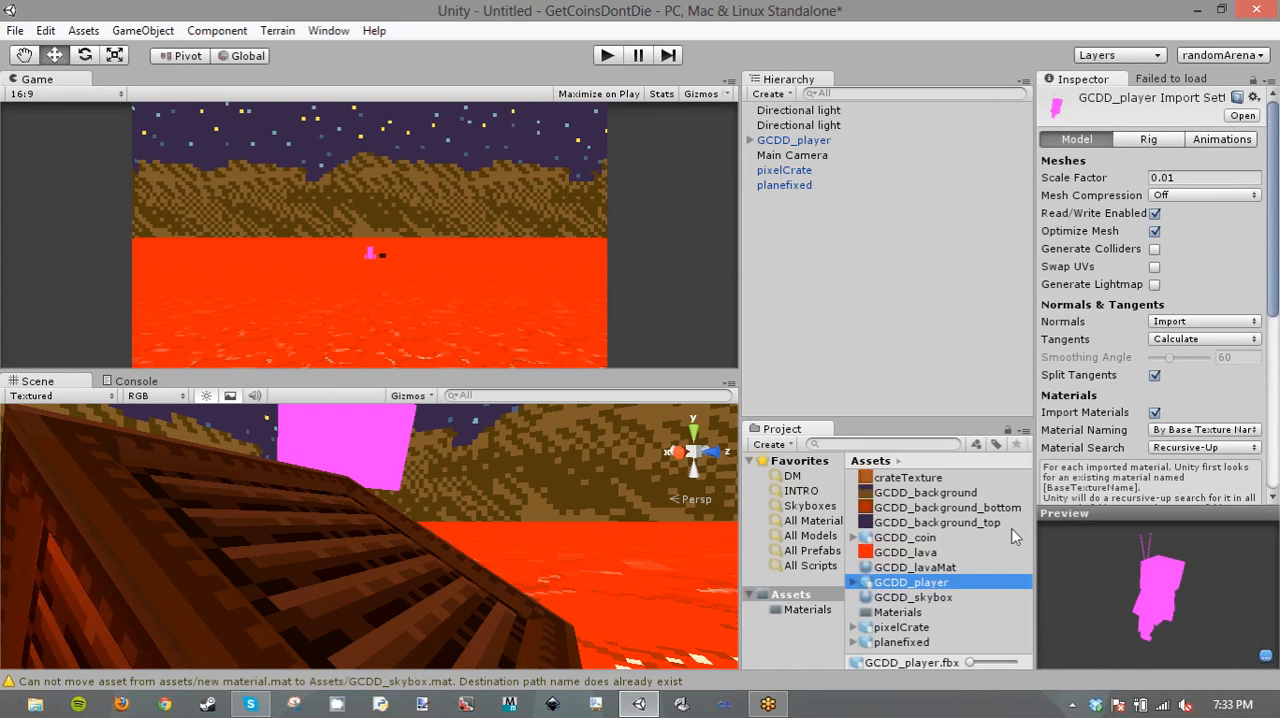
click(853, 582)
click(890, 597)
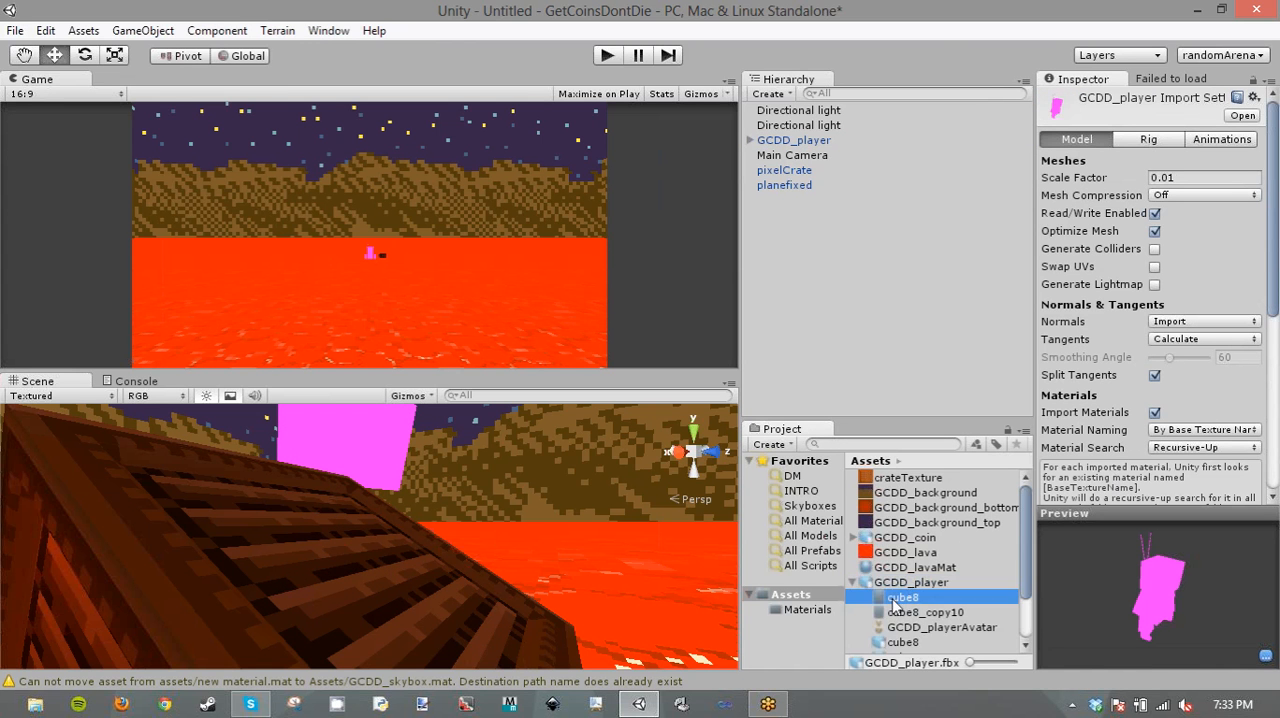
click(906, 613)
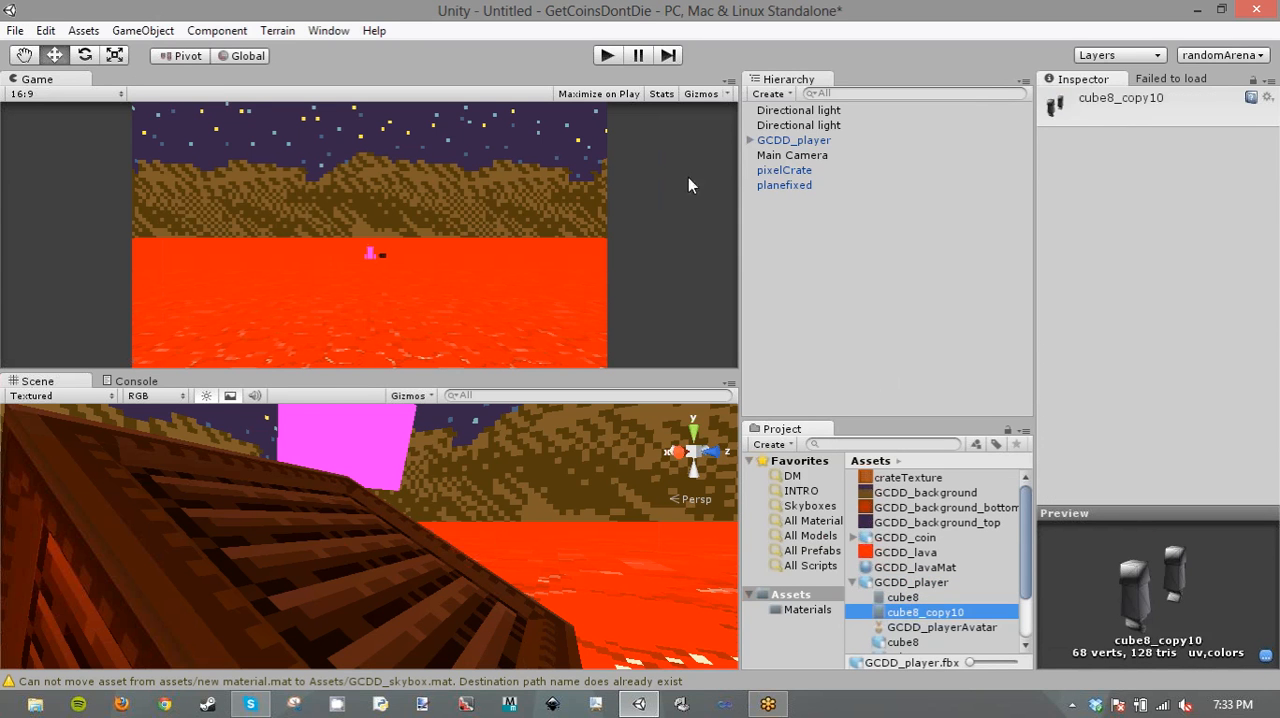
- Try the VertexLit and Diffuse shaders on the default material of the player's cube8 part
click(750, 140)
click(775, 156)
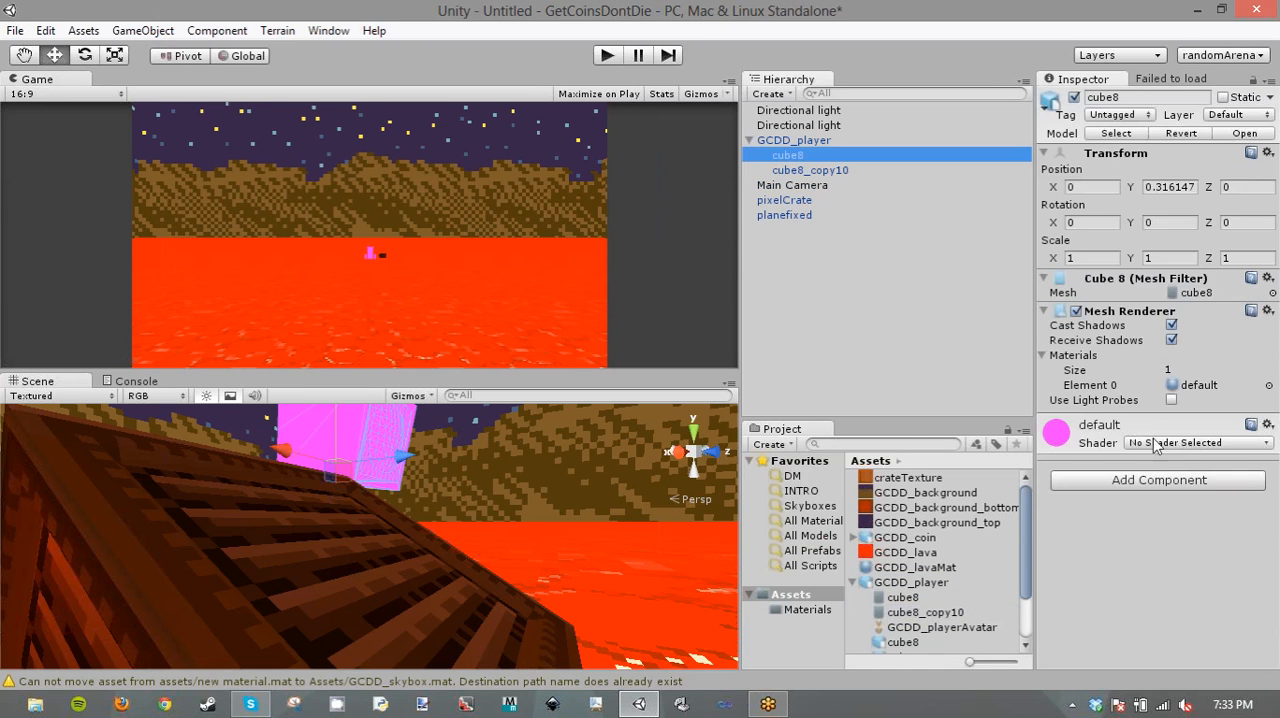
click(1158, 443)
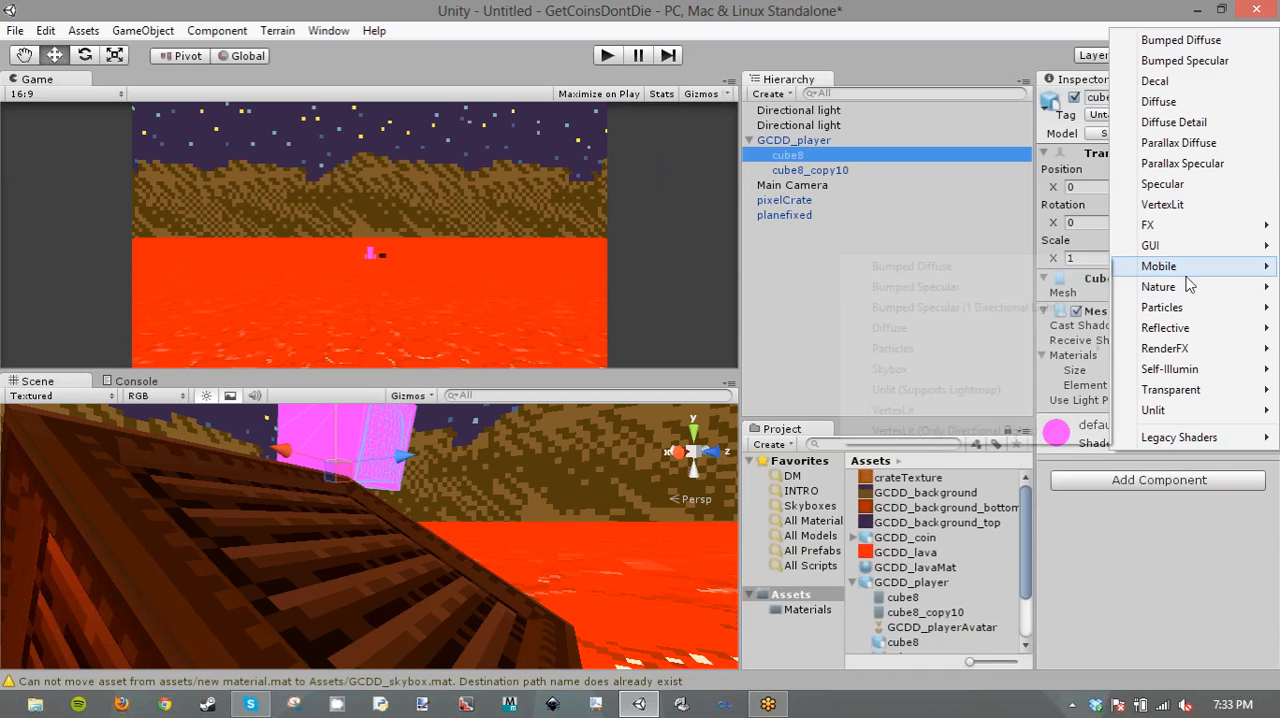
mouse_move(1184, 227)
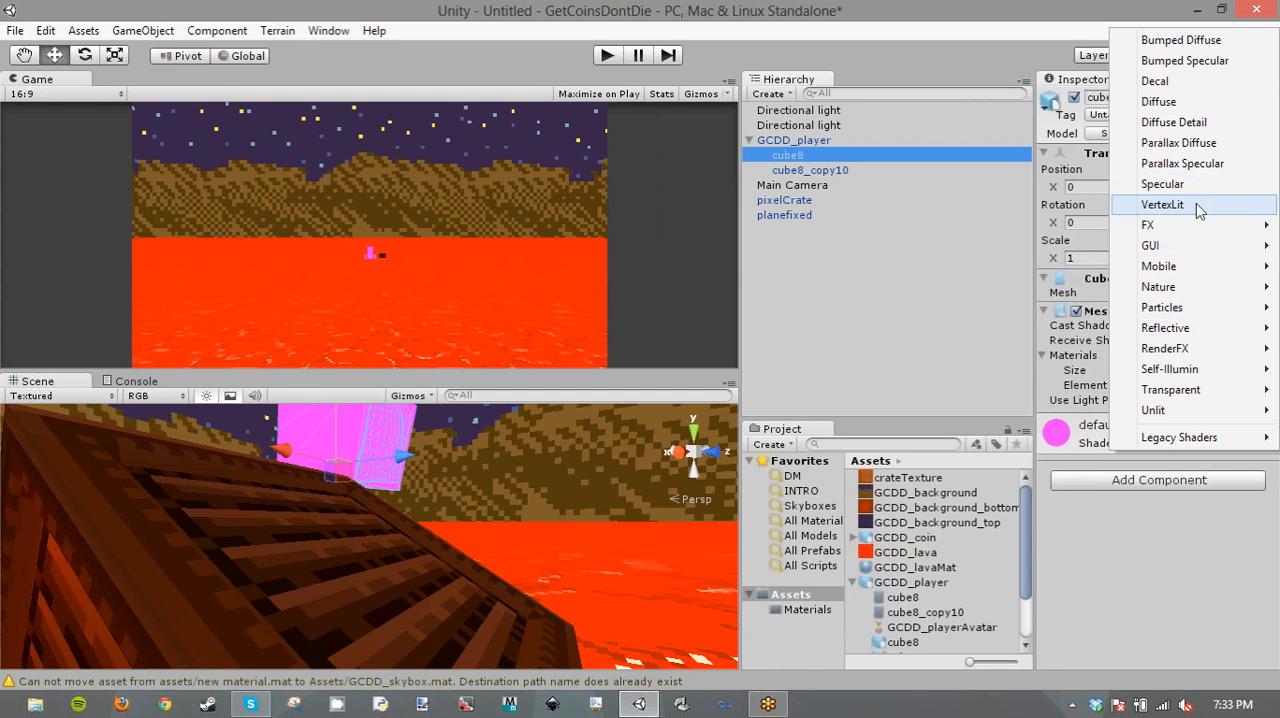
click(1196, 202)
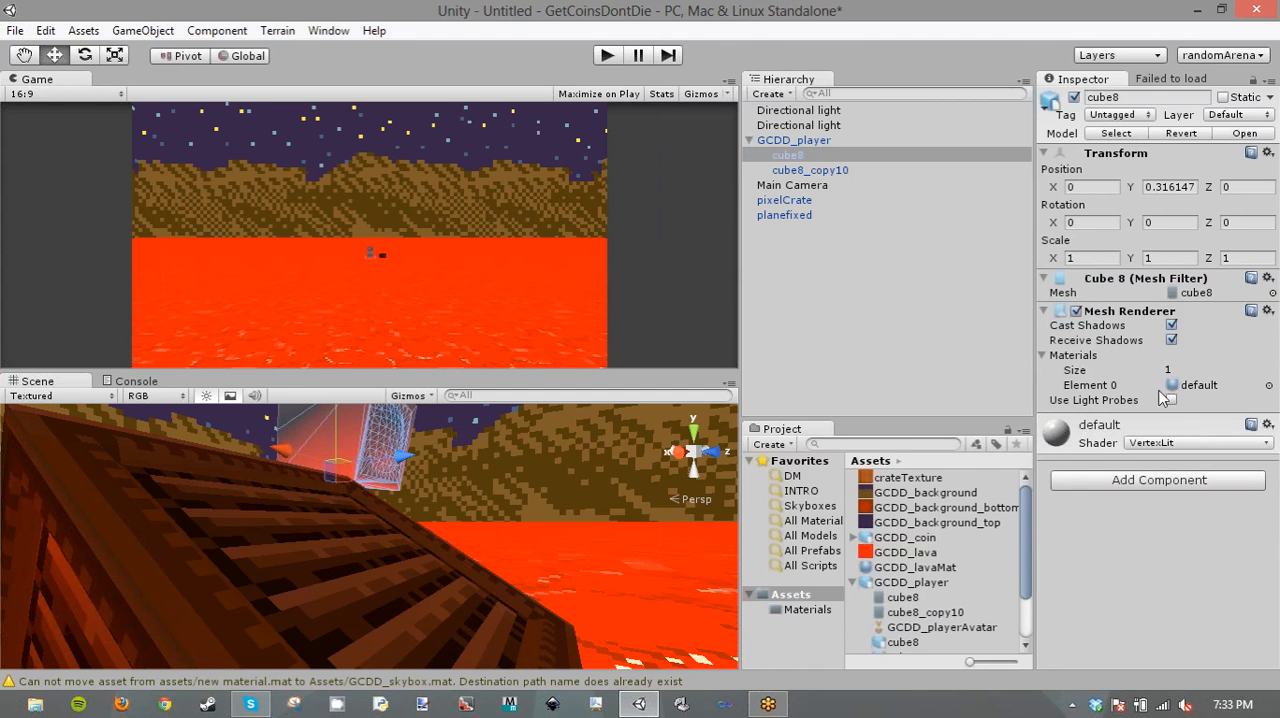
click(1193, 441)
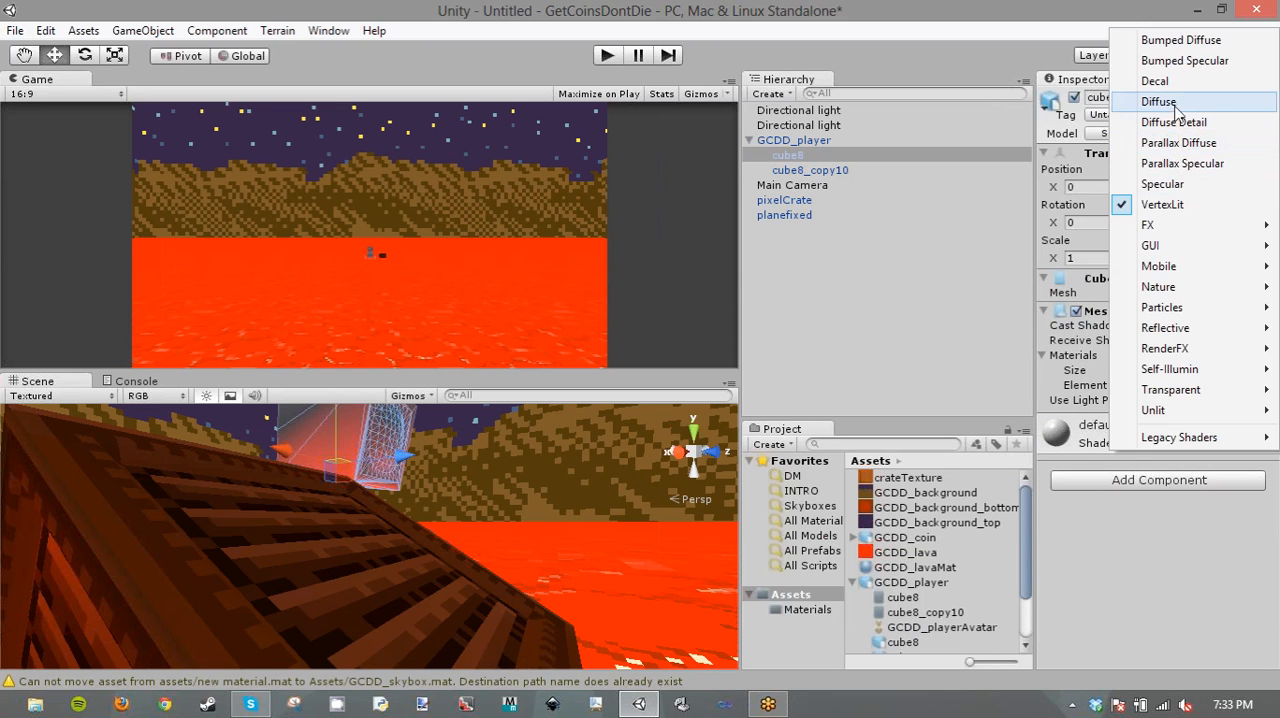
click(1162, 102)
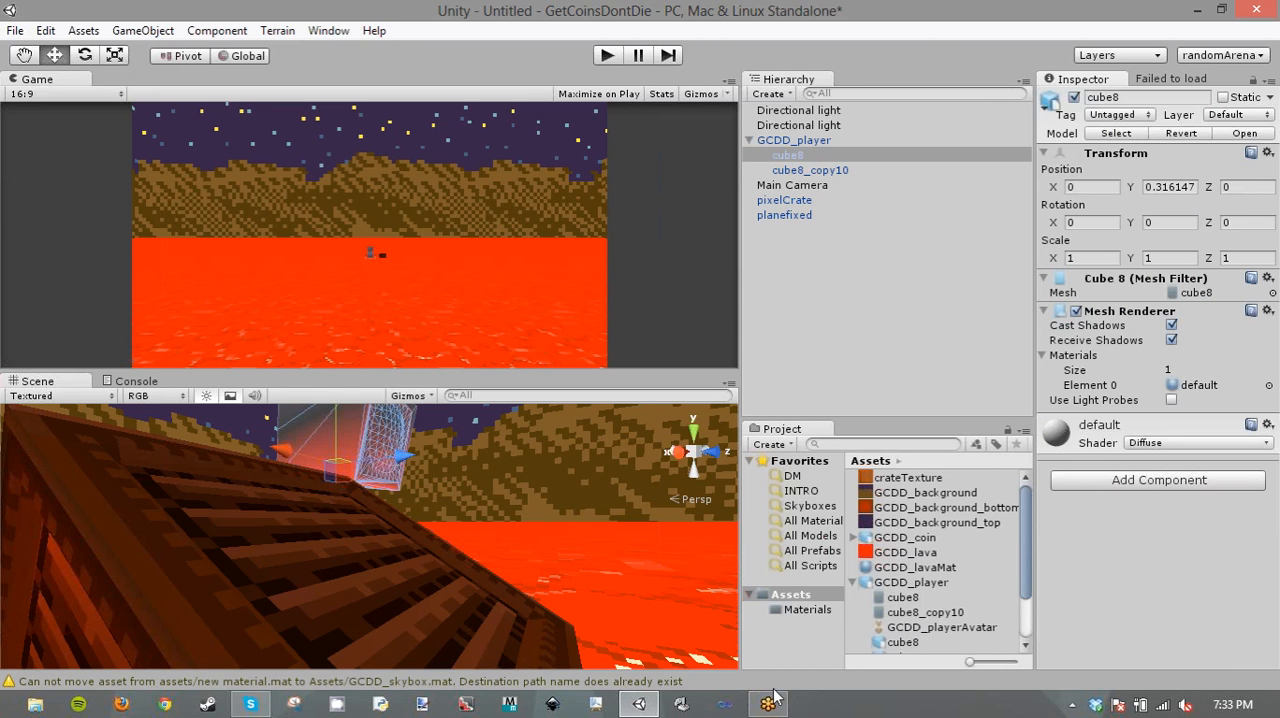
- Switch to File Explorer and open the Assets\Shaders folder of the existing Random project in Dropbox
click(35, 705)
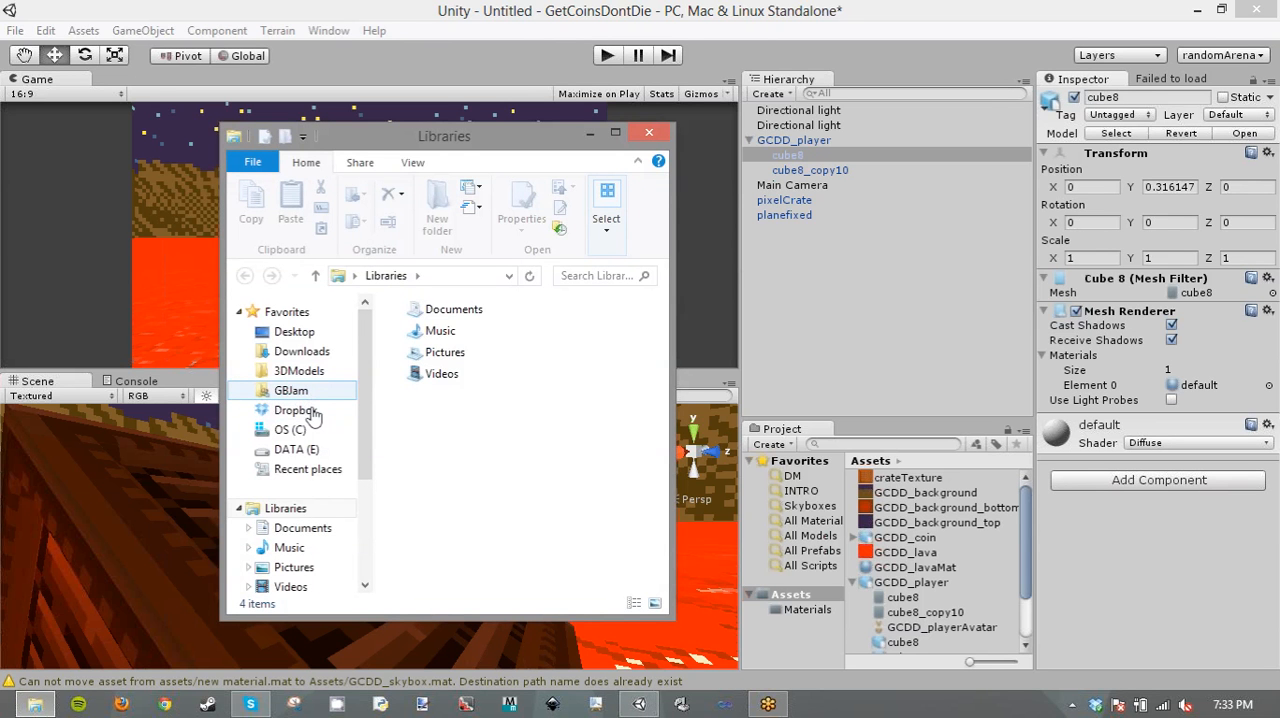
click(313, 416)
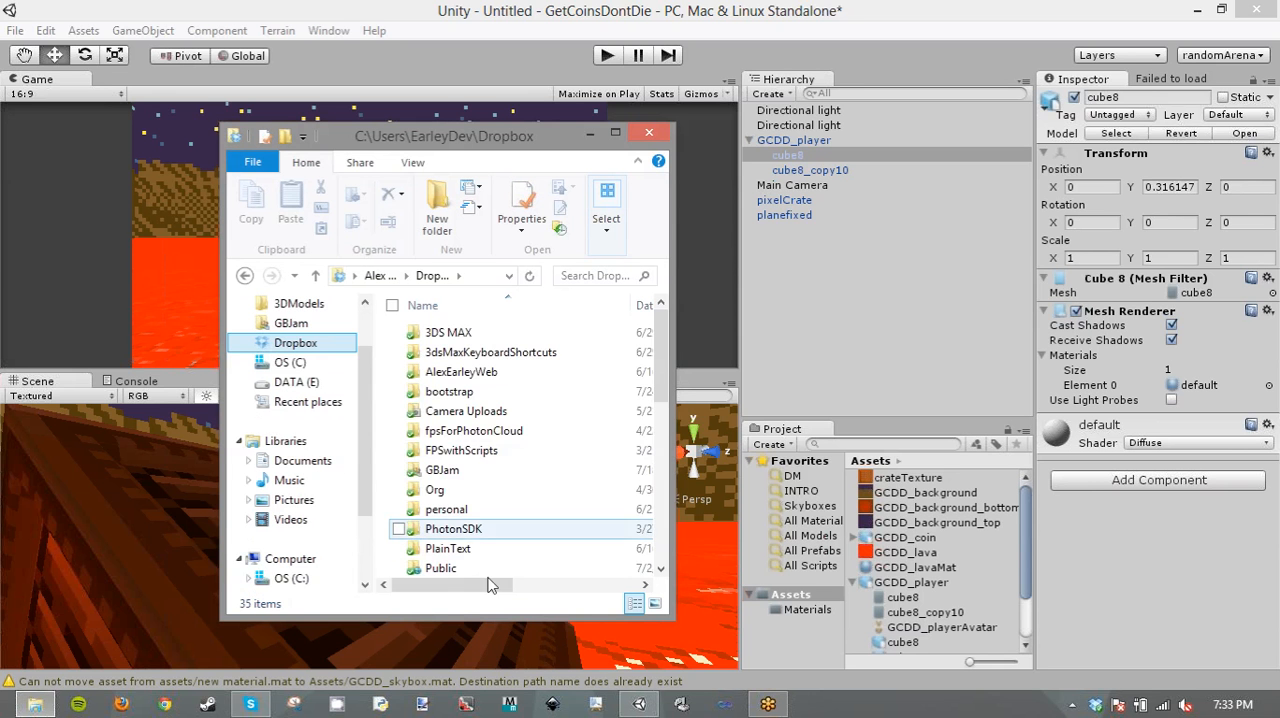
click(489, 550)
scroll(490, 556, down, 2)
click(442, 527)
double_click(460, 507)
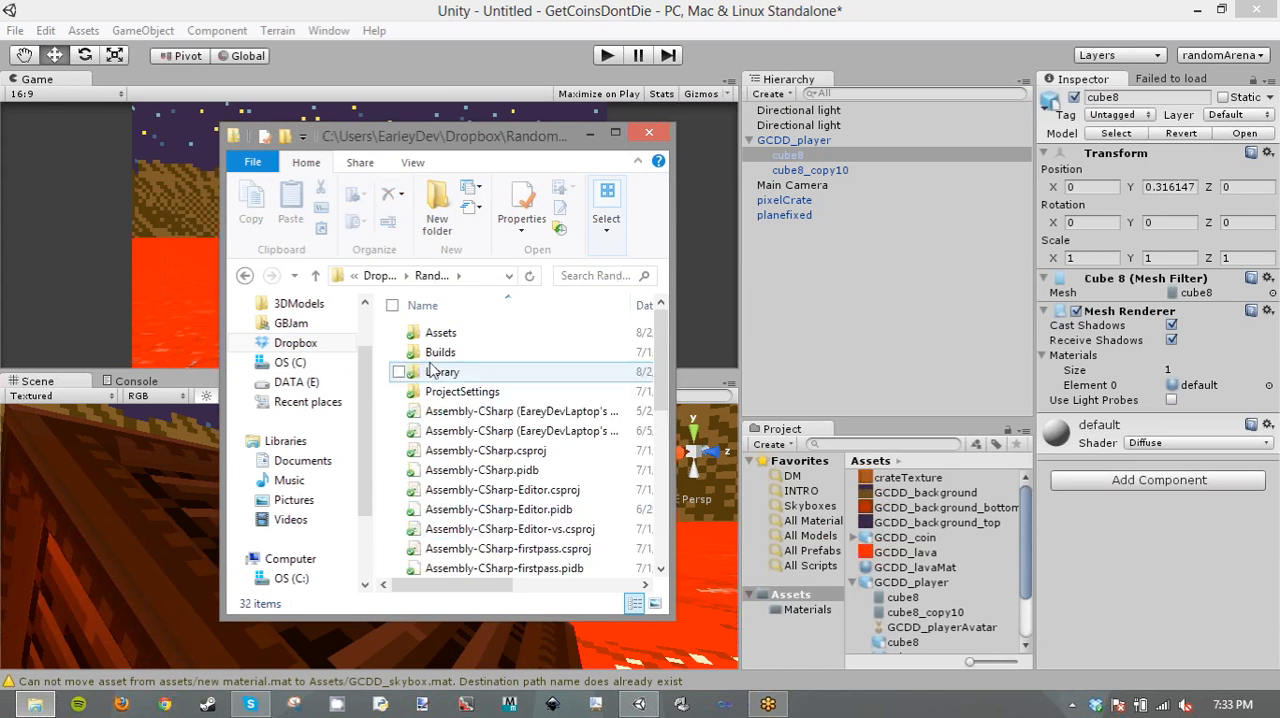
double_click(440, 334)
scroll(462, 468, down, 3)
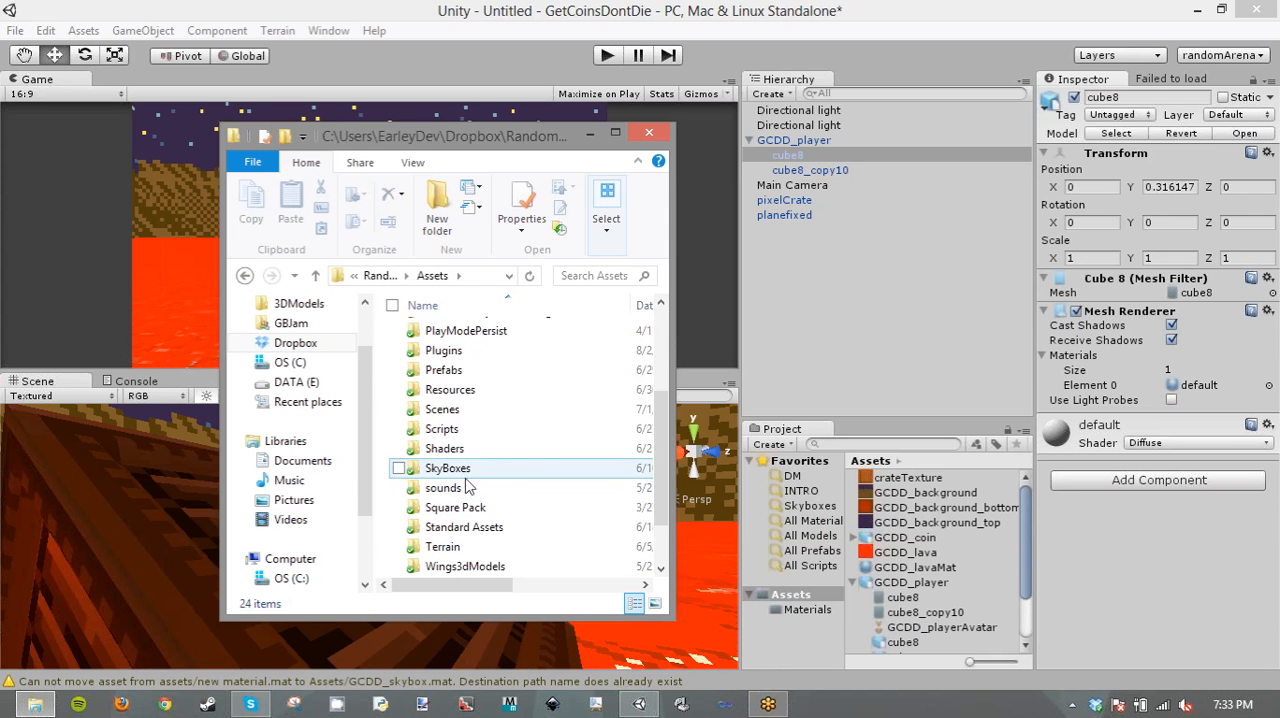
double_click(465, 446)
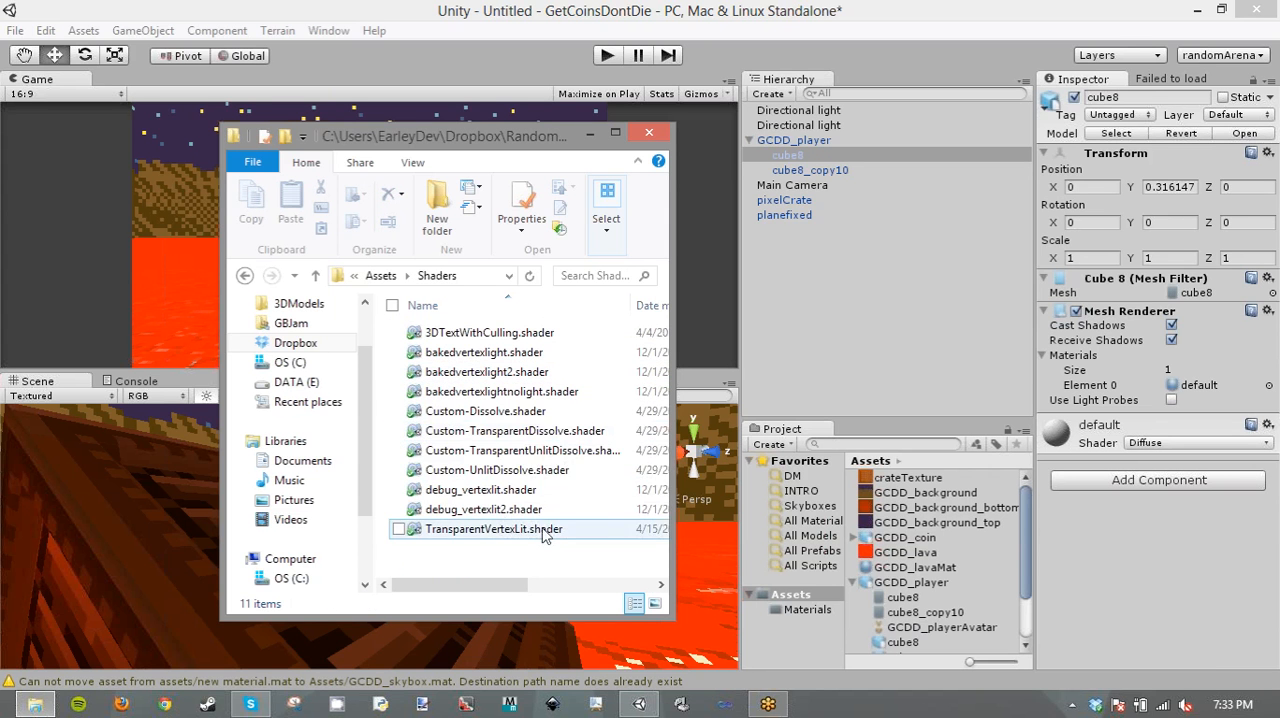
- Import the debug_vertexlit and debug_vertexlit2 shader files into the Unity project's Assets folder
click(513, 508)
ctrl+click(511, 494)
drag(511, 494, 989, 541)
- Assign the Custom/Vertex color shader to the player's default material and check it on the cube8_copy10 part
click(1148, 442)
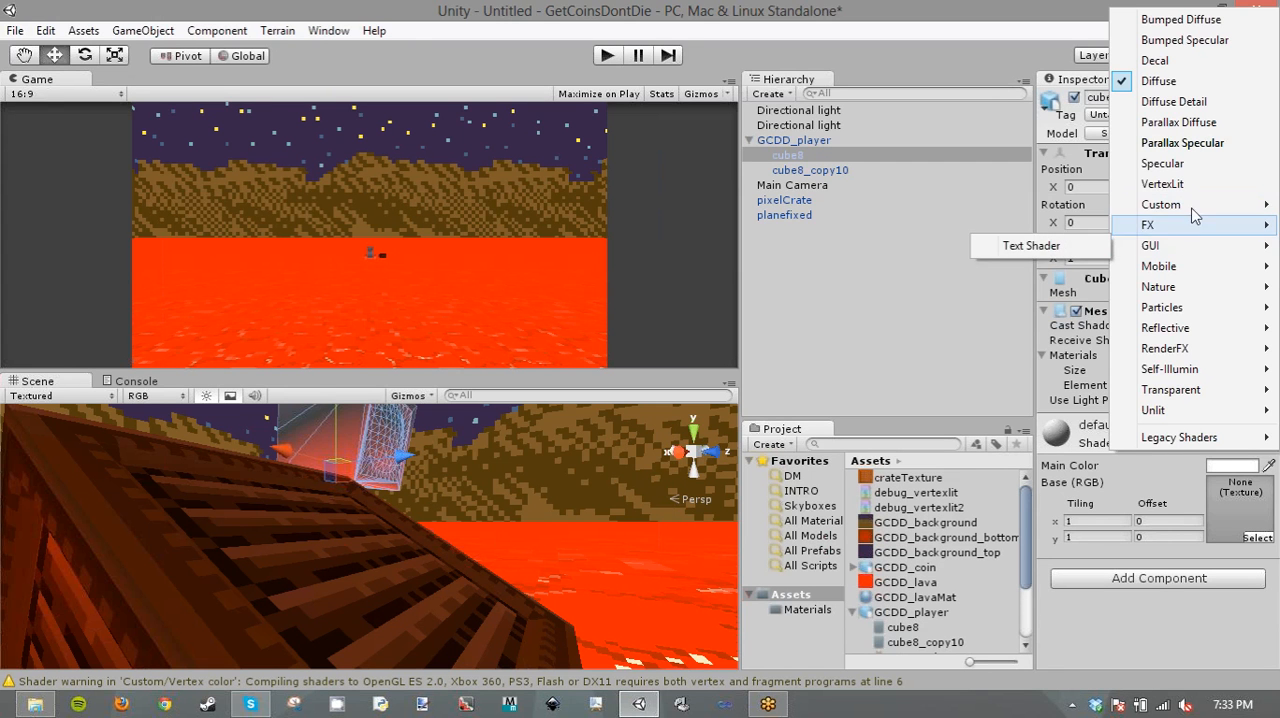
mouse_move(1185, 205)
click(1040, 226)
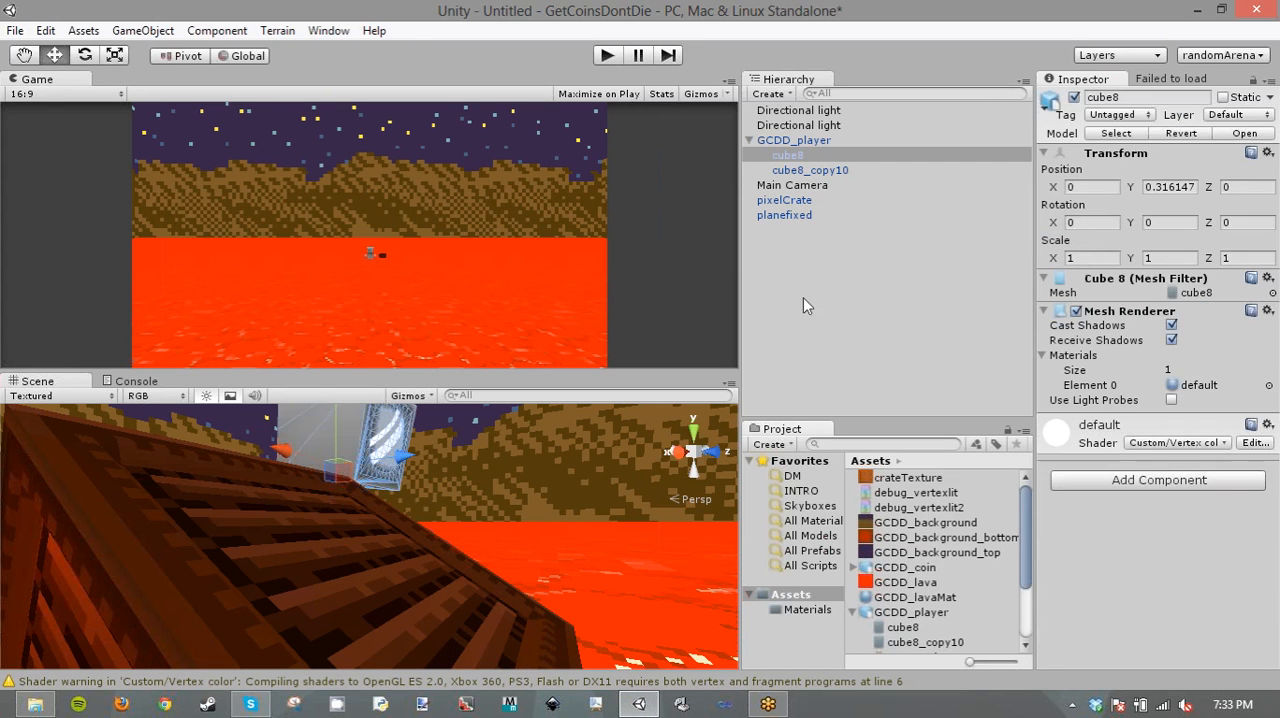
click(816, 154)
click(821, 172)
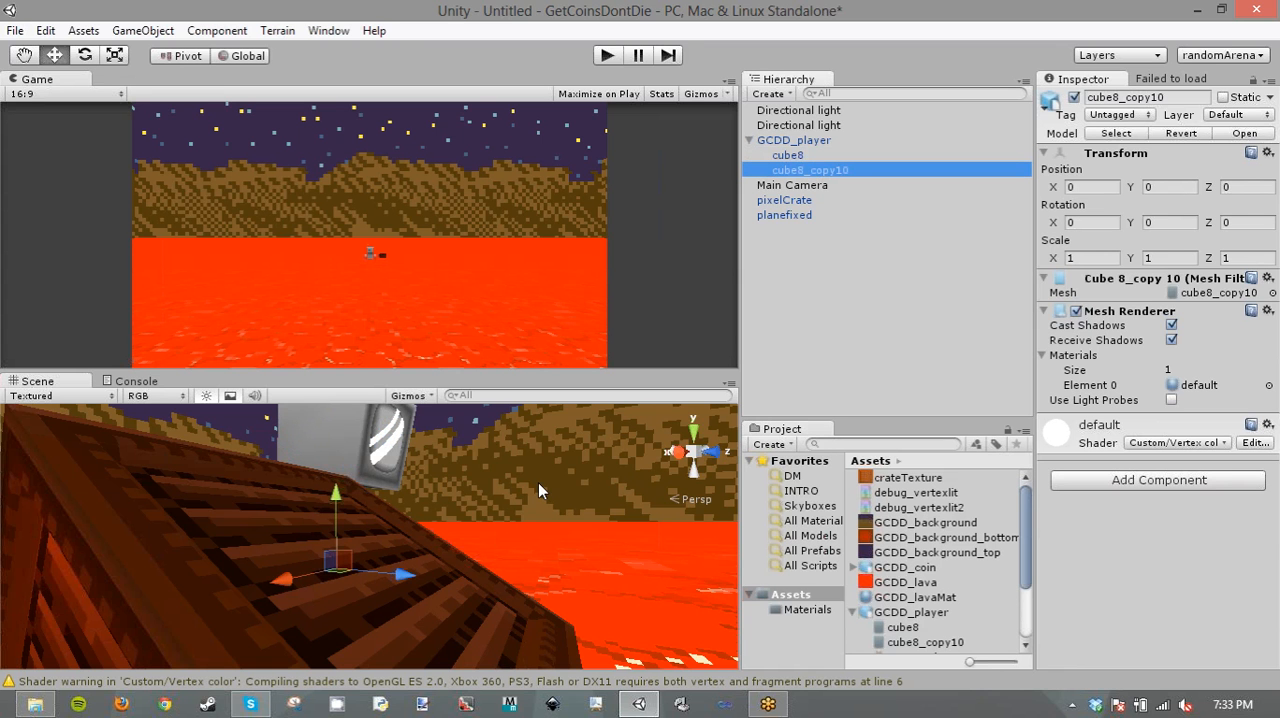
key(f)
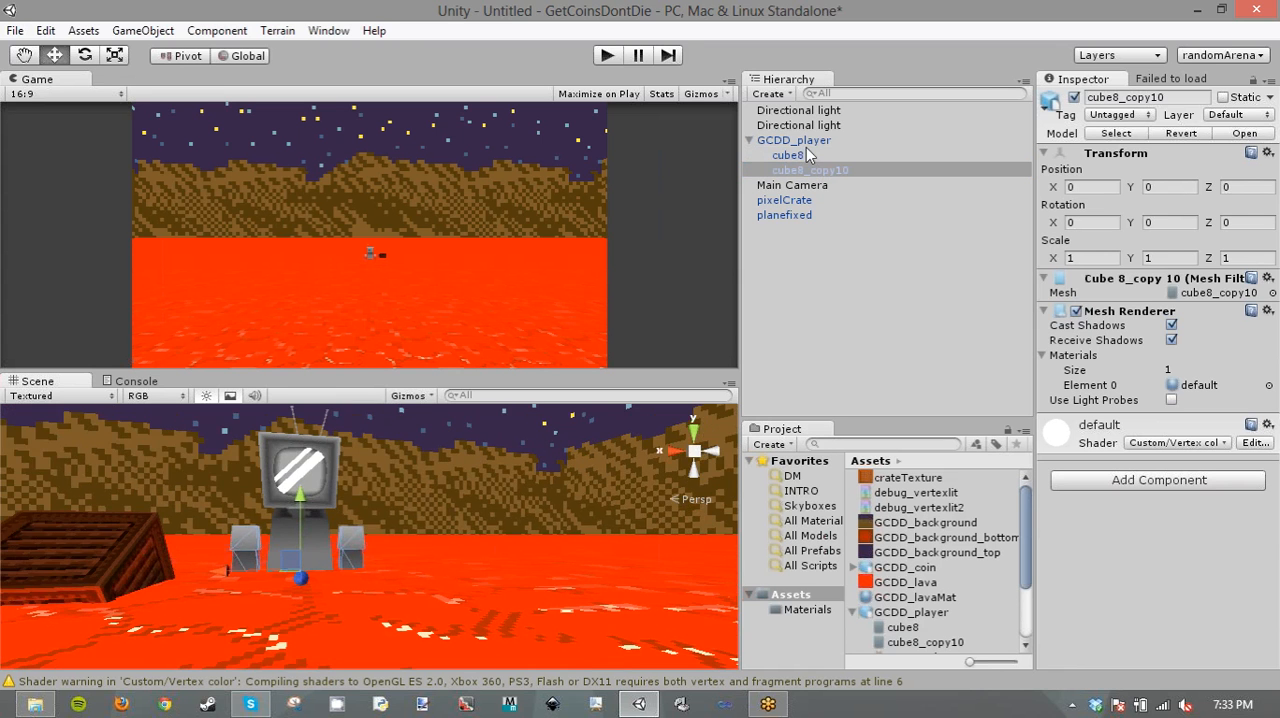
- Move the whole GCDD_player object up and sideways to about X 0.94, Y 0.40, above the lava
click(808, 155)
click(795, 140)
key(f)
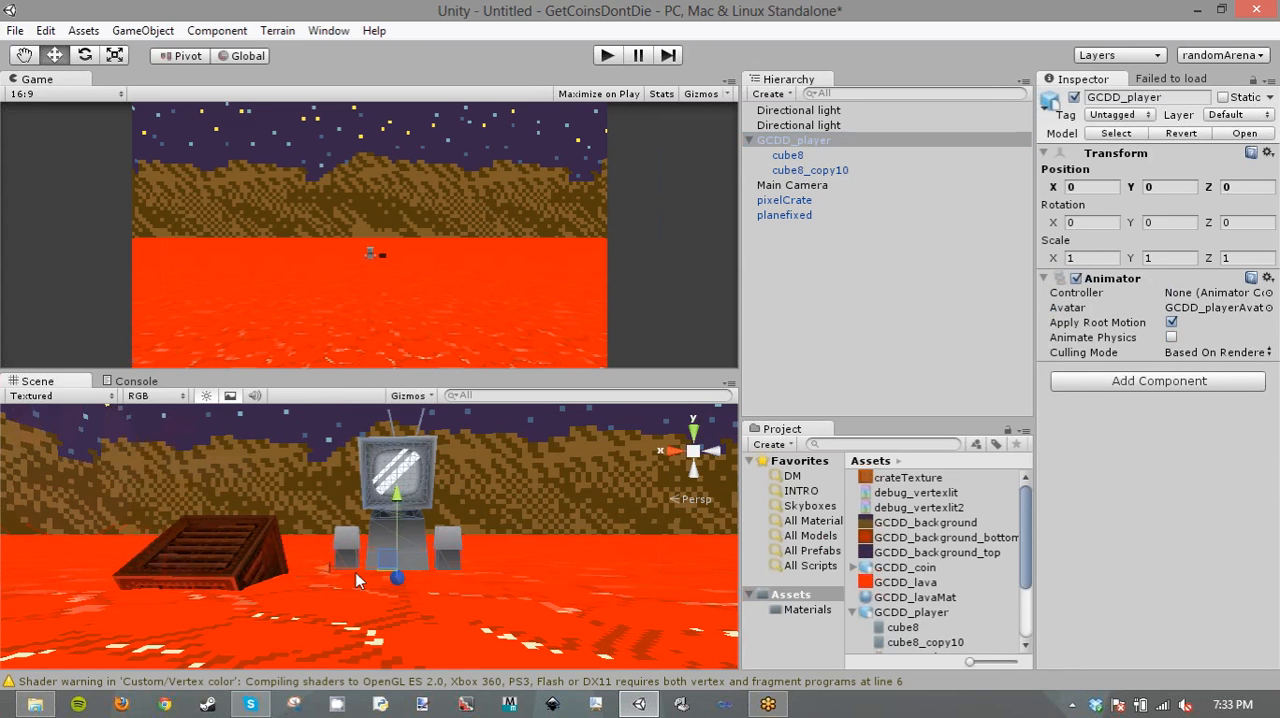
drag(333, 570, 627, 524)
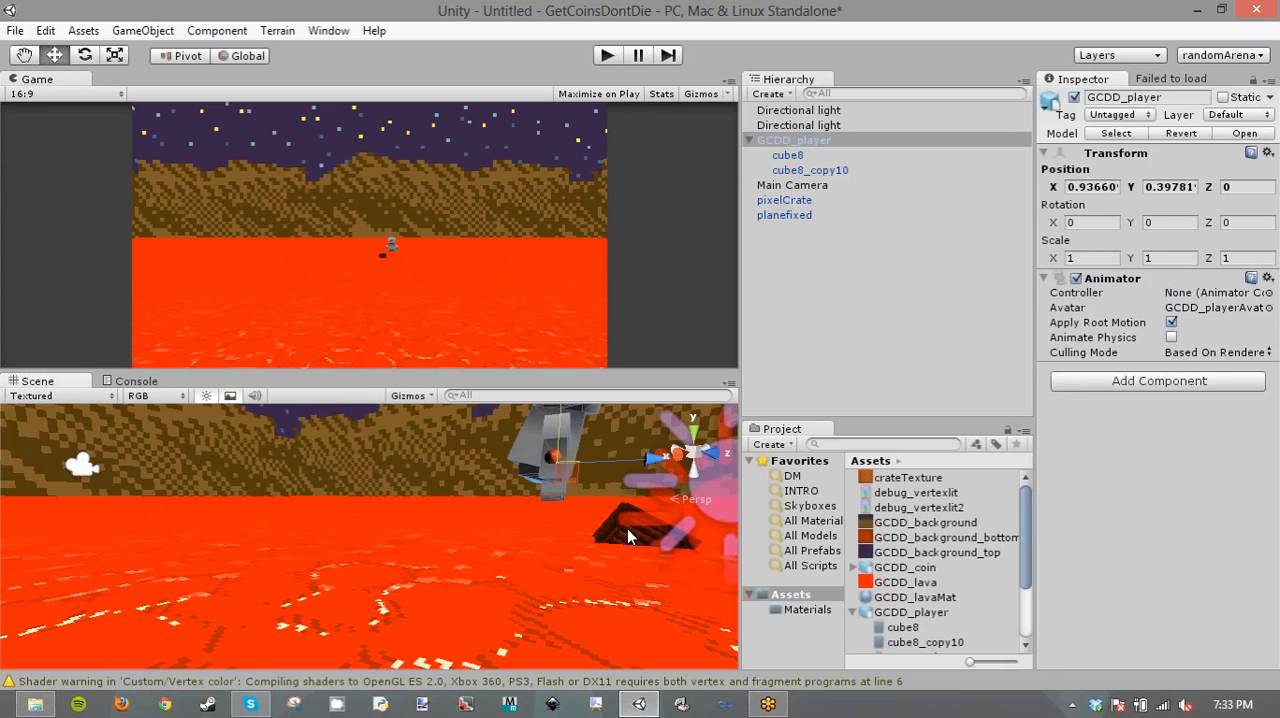
- Move the pixelCrate beneath the player to about X 0.88, Z 0.06
click(628, 529)
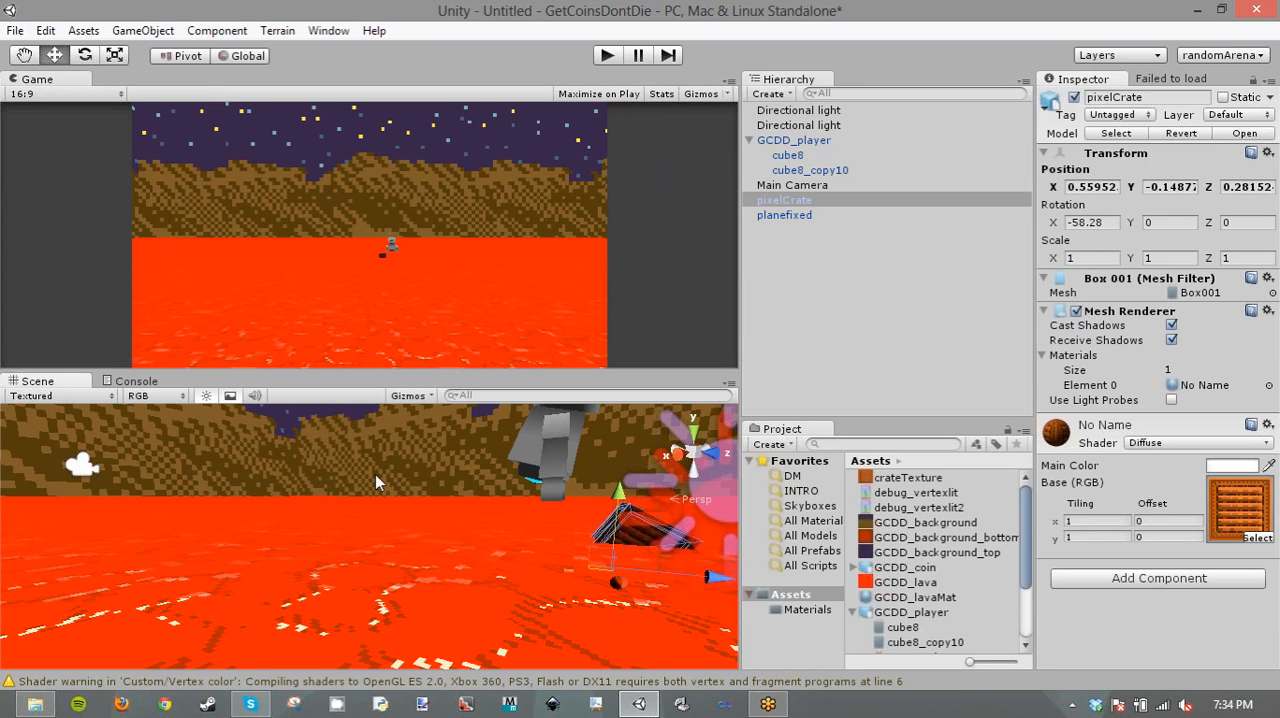
right_drag(376, 476, 488, 462)
drag(547, 577, 514, 577)
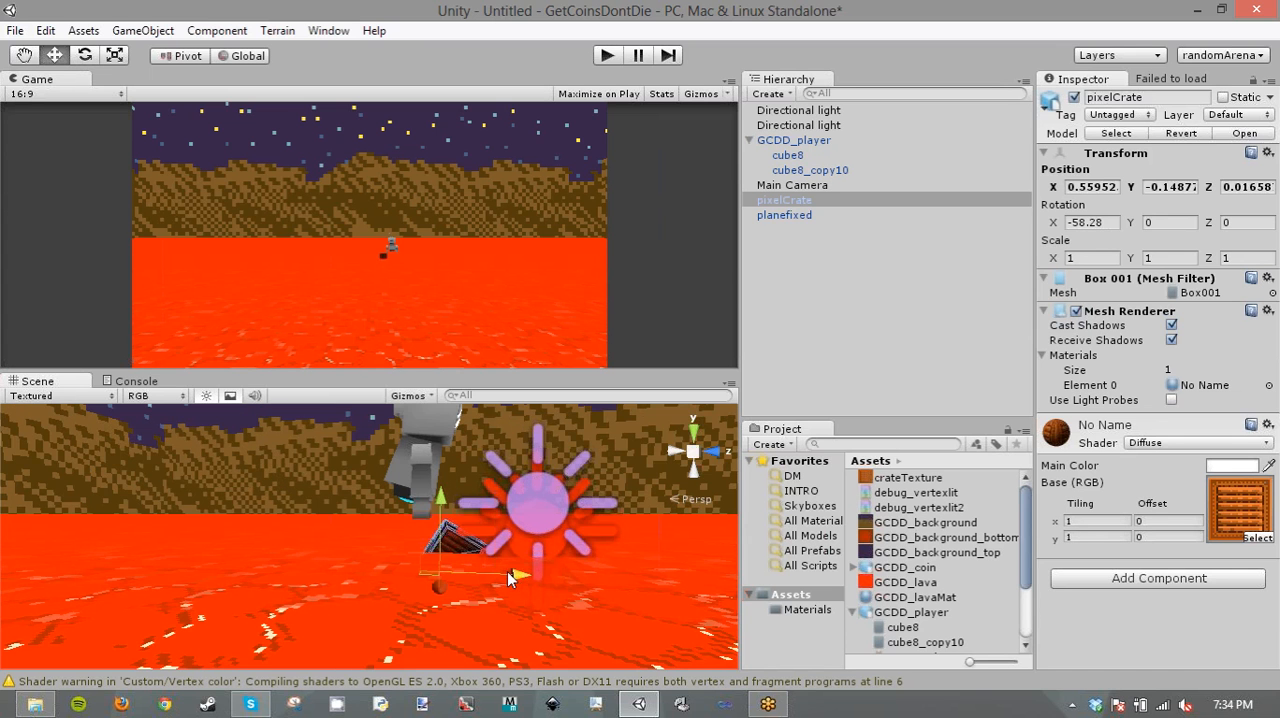
drag(436, 592, 432, 600)
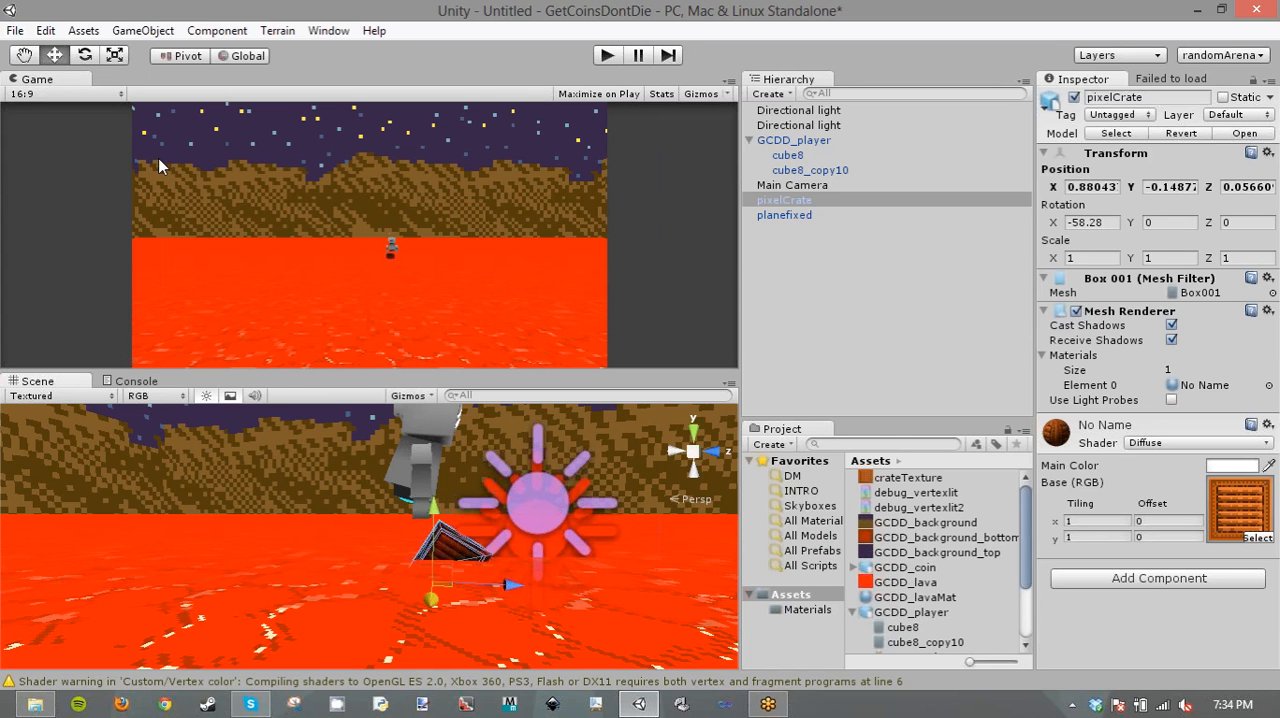
- Rotate the pixelCrate to about X -72, Y 19, Z -23 and scale it uniformly to about 1.3
click(86, 56)
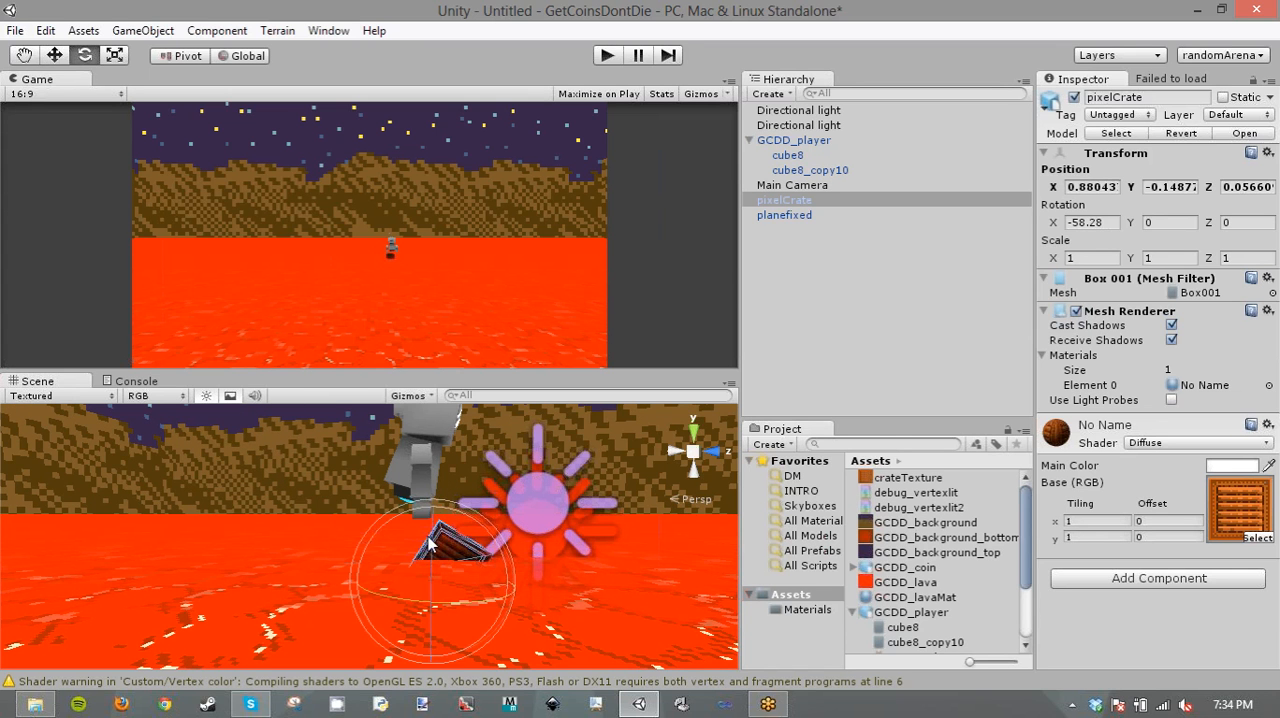
drag(433, 600, 433, 624)
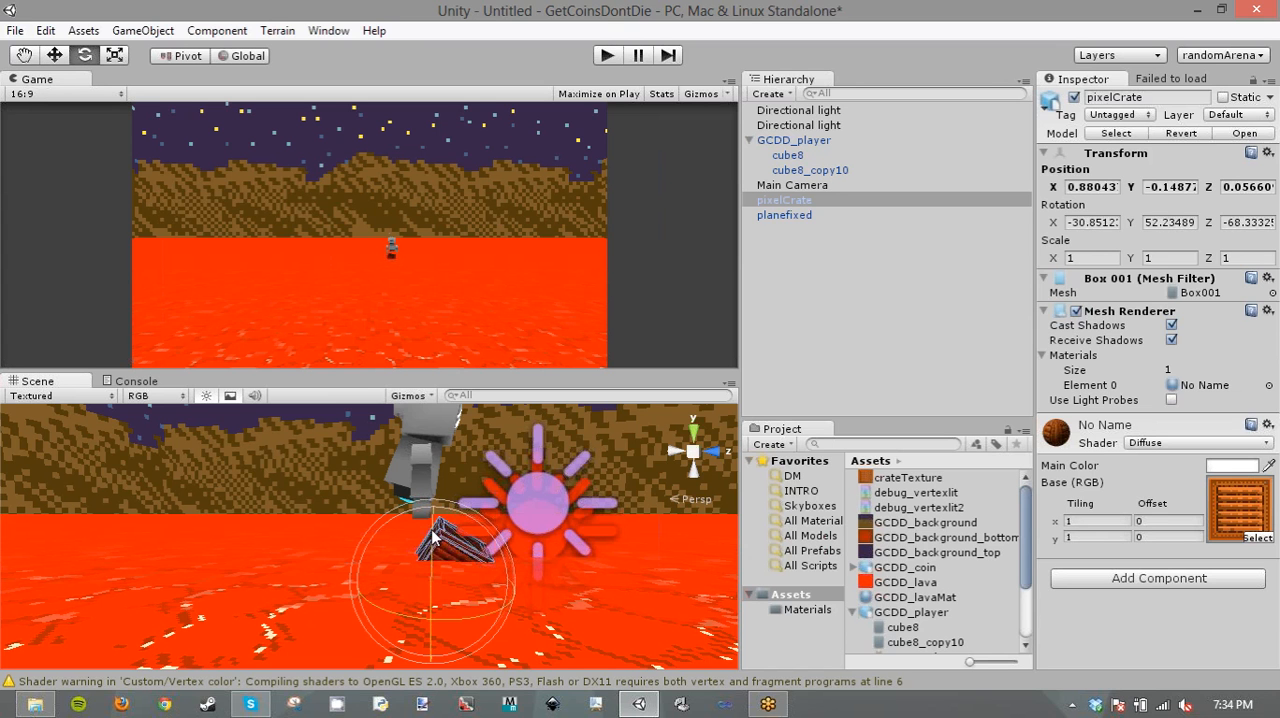
drag(368, 548, 442, 570)
click(116, 56)
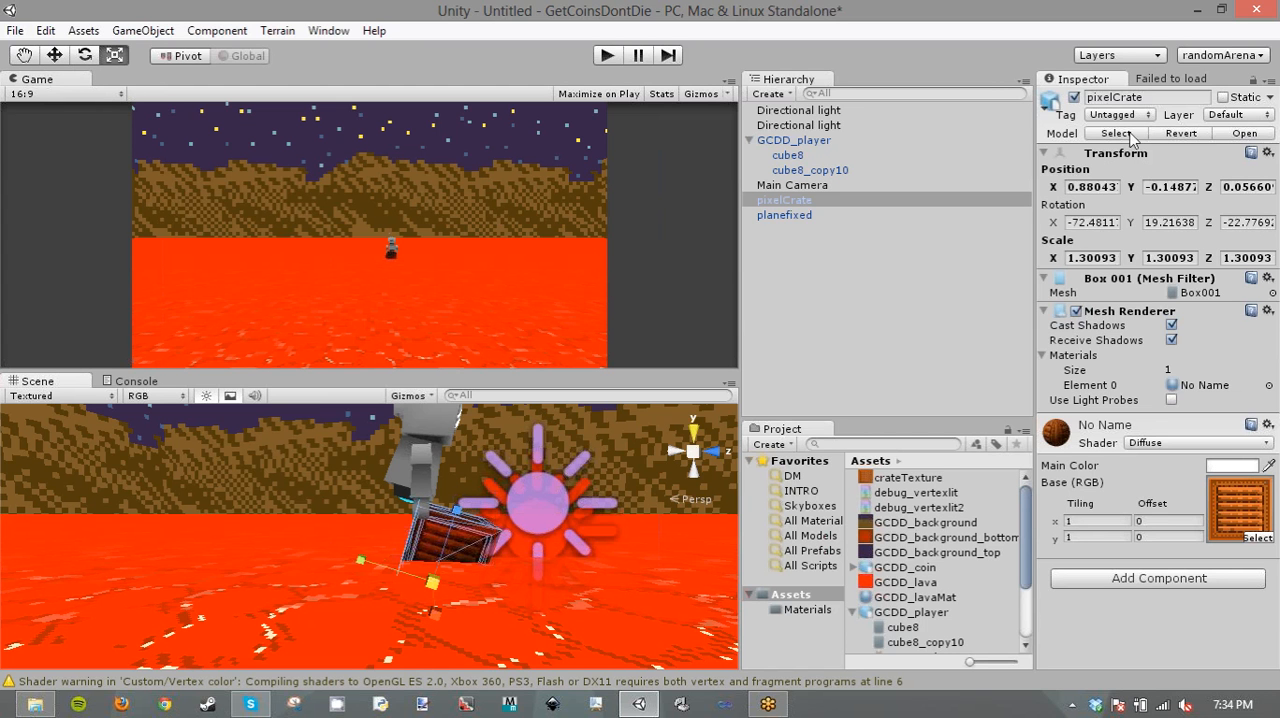
- Check the Main Camera, reselect the pixelCrate and collapse its Mesh Renderer and material details while keeping its Transform expanded
click(806, 186)
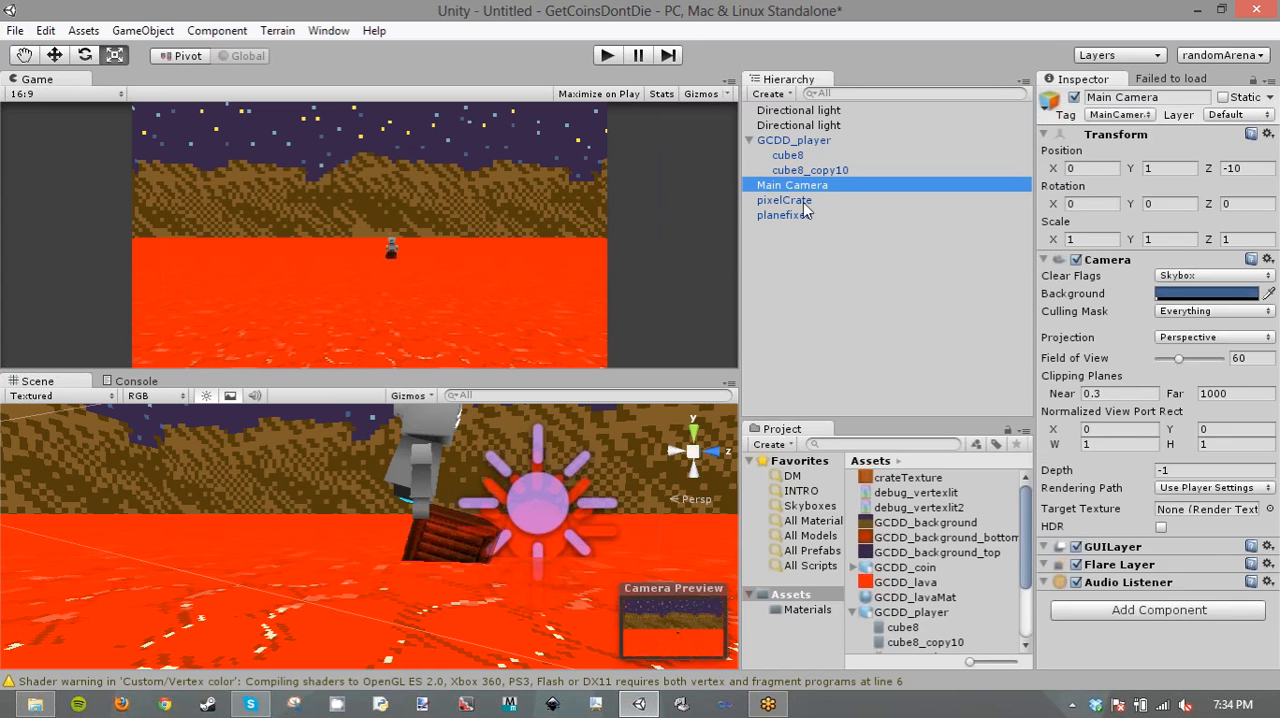
click(935, 202)
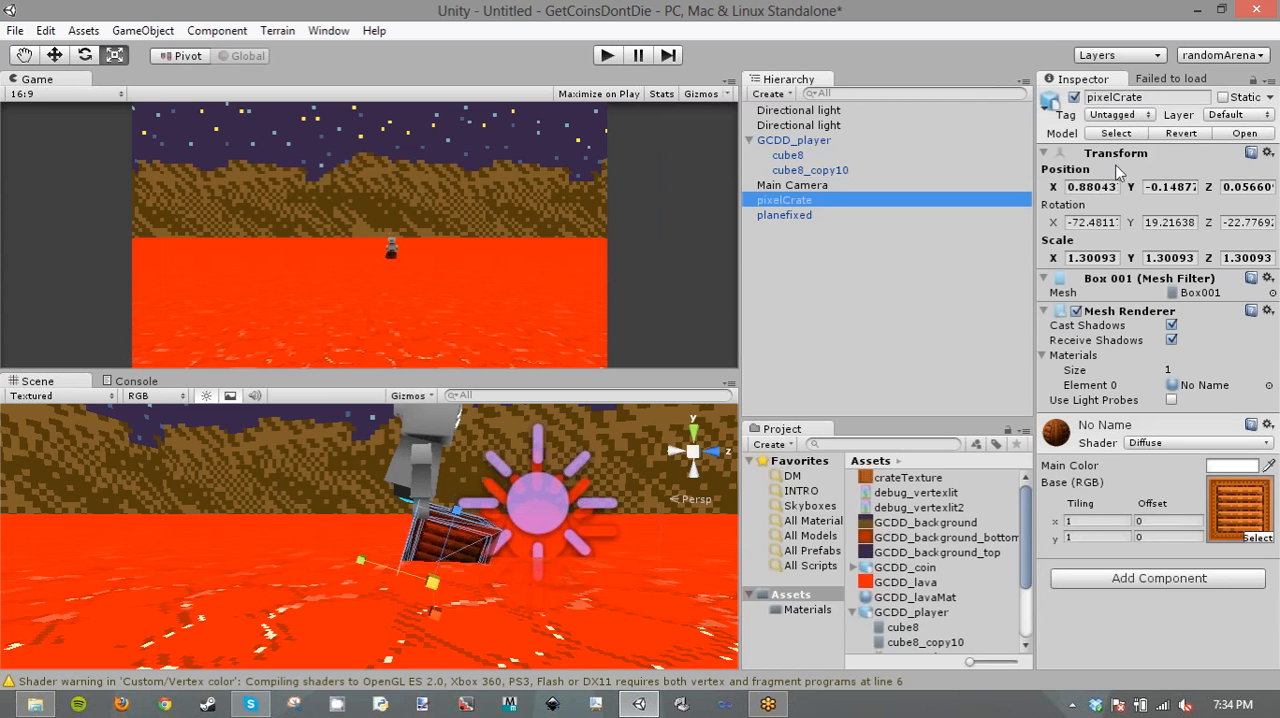
click(1118, 153)
click(1110, 205)
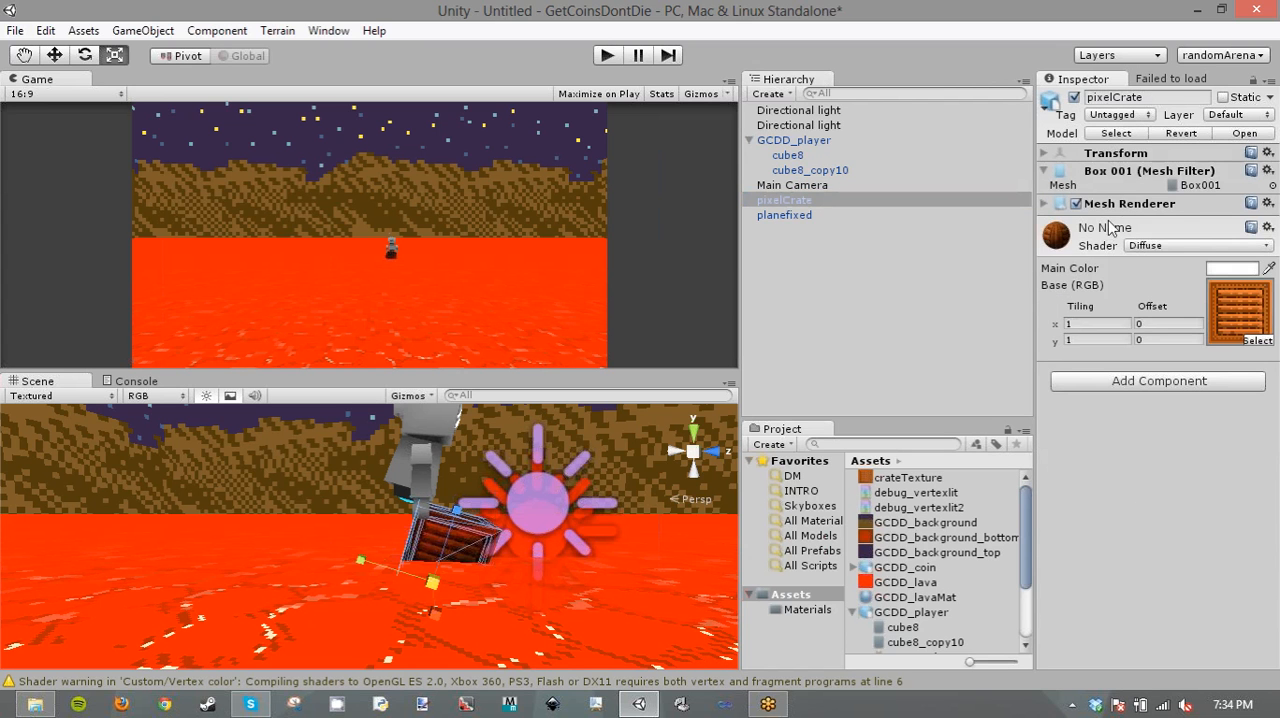
click(1063, 241)
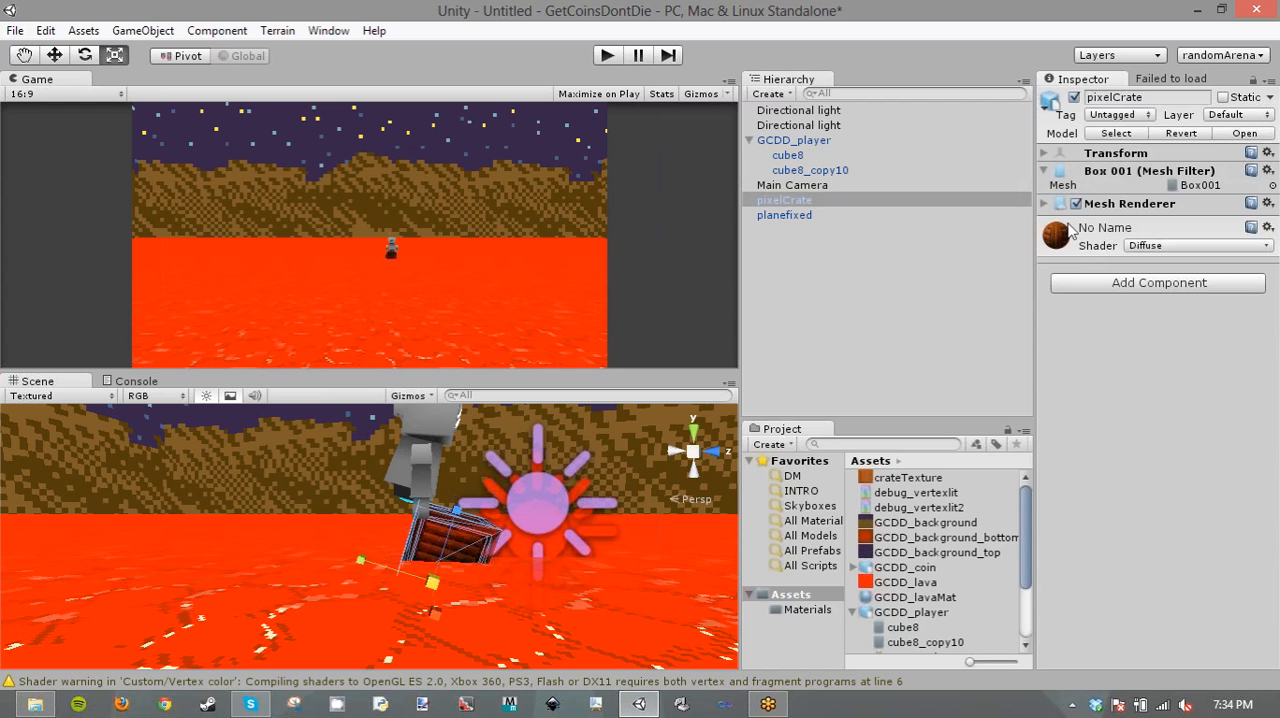
click(1048, 153)
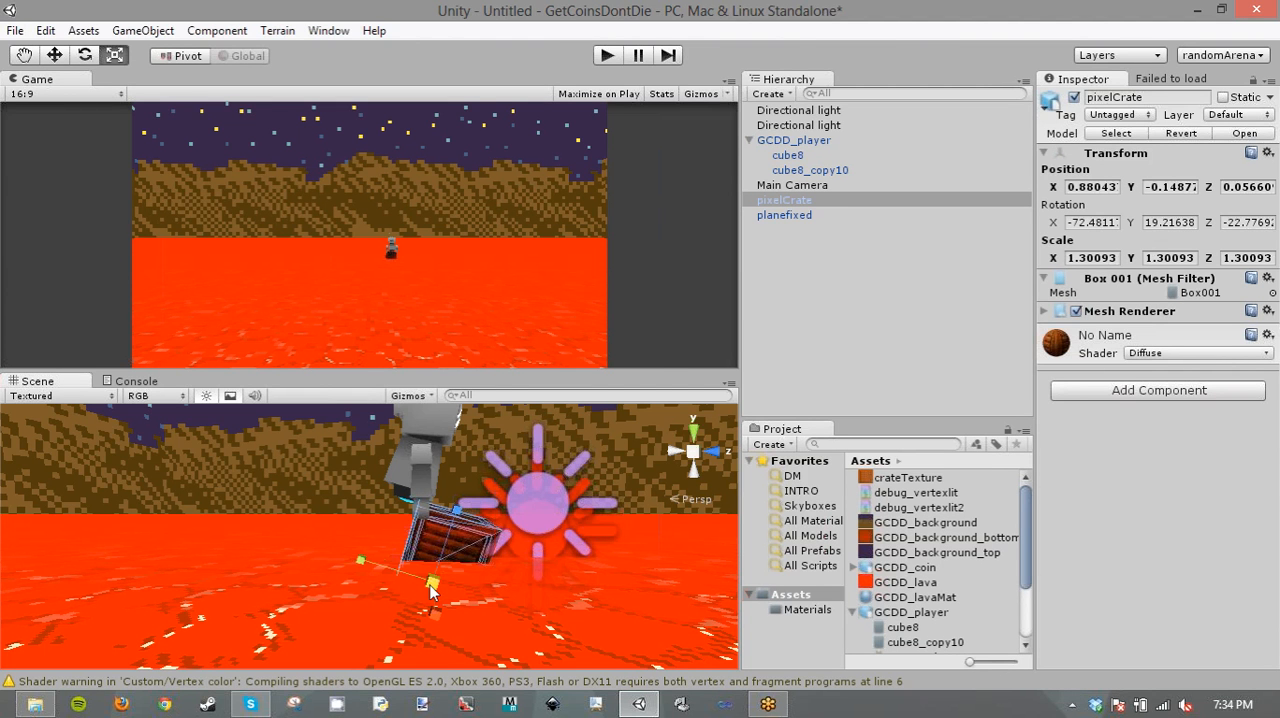
- Try to stretch the pixelCrate separately along its individual axes, and undo the uneven scaling
drag(438, 586, 461, 498)
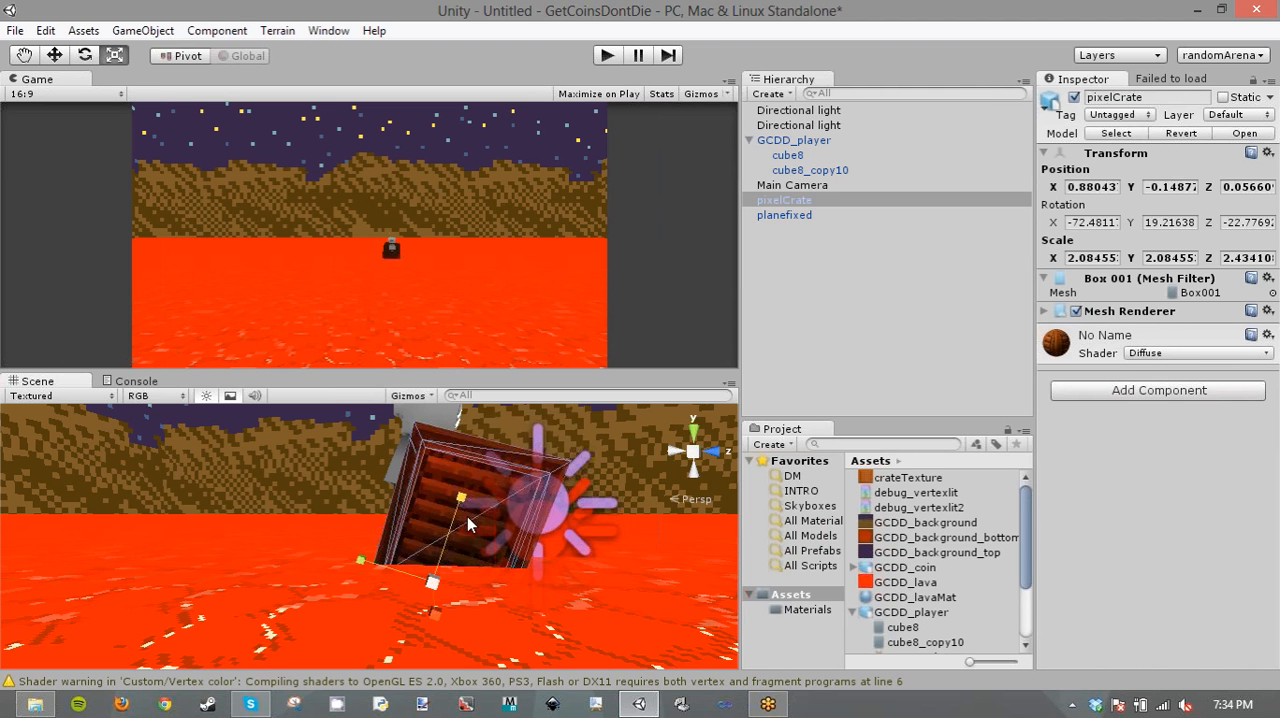
drag(360, 561, 303, 532)
drag(435, 616, 539, 531)
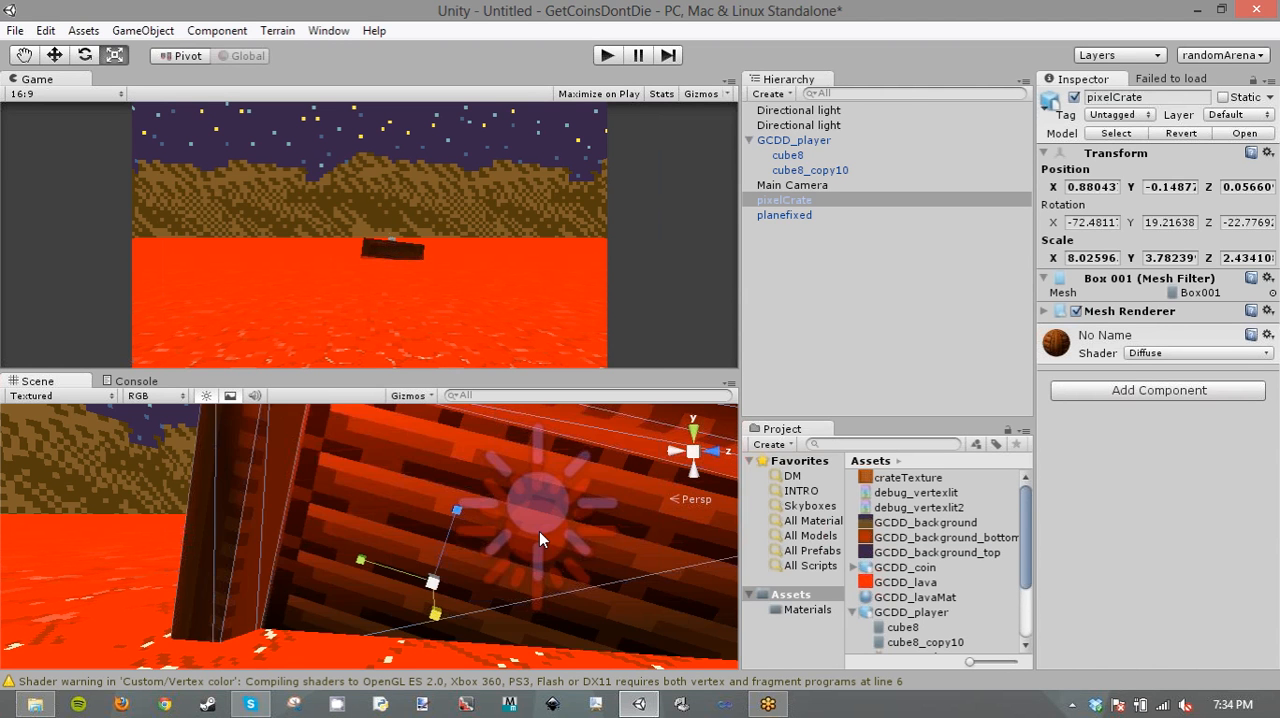
key(ctrl+z)
key(ctrl+z)
key(ctrl+z)
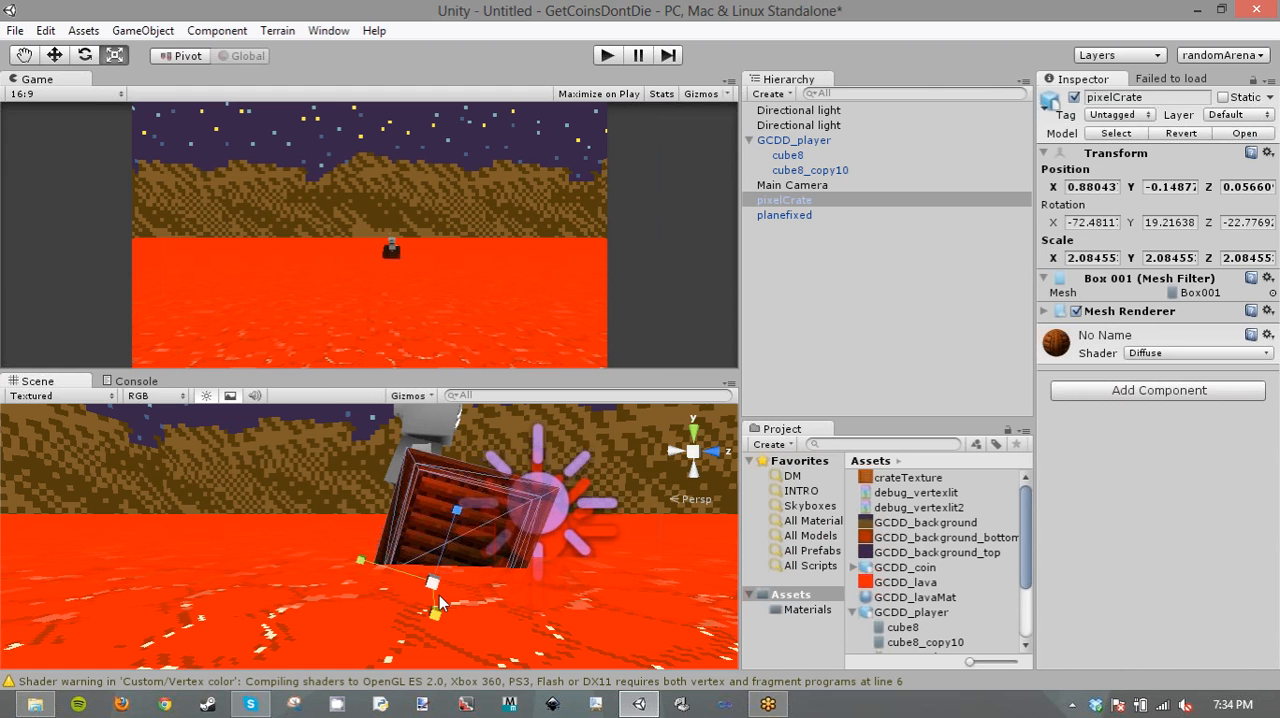
- Scale the pixelCrate uniformly to about 2.66 and move it under the player's feet to about Y -0.54, Z -0.40
drag(434, 585, 521, 508)
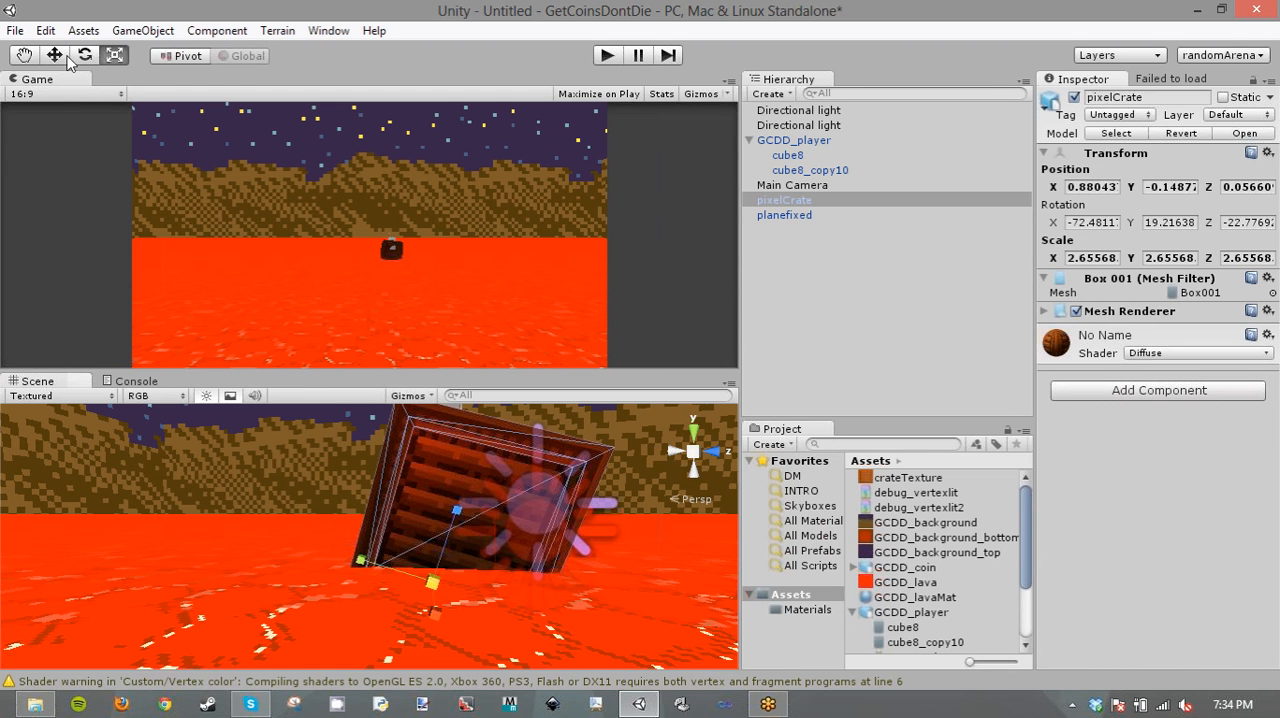
click(55, 56)
drag(432, 545, 446, 654)
right_drag(482, 592, 90, 604)
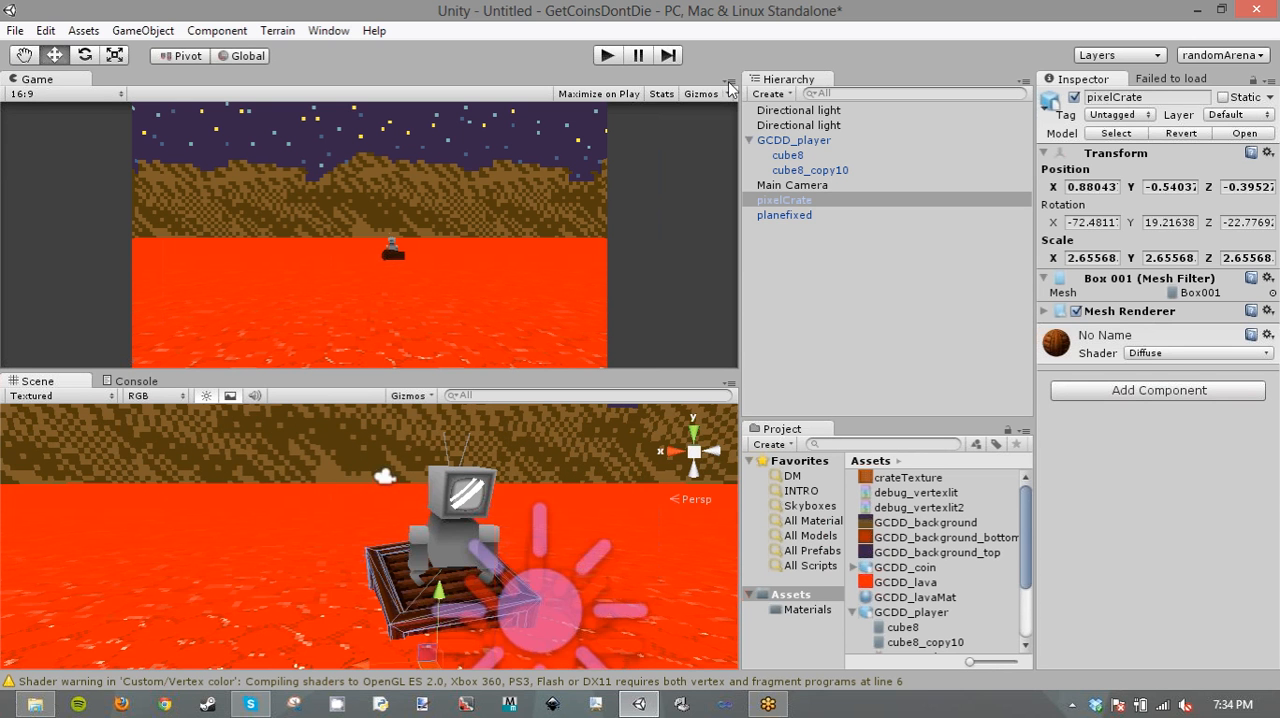
- Run the scene to preview the player on the crate, and stop the playback
key(ctrl+p)
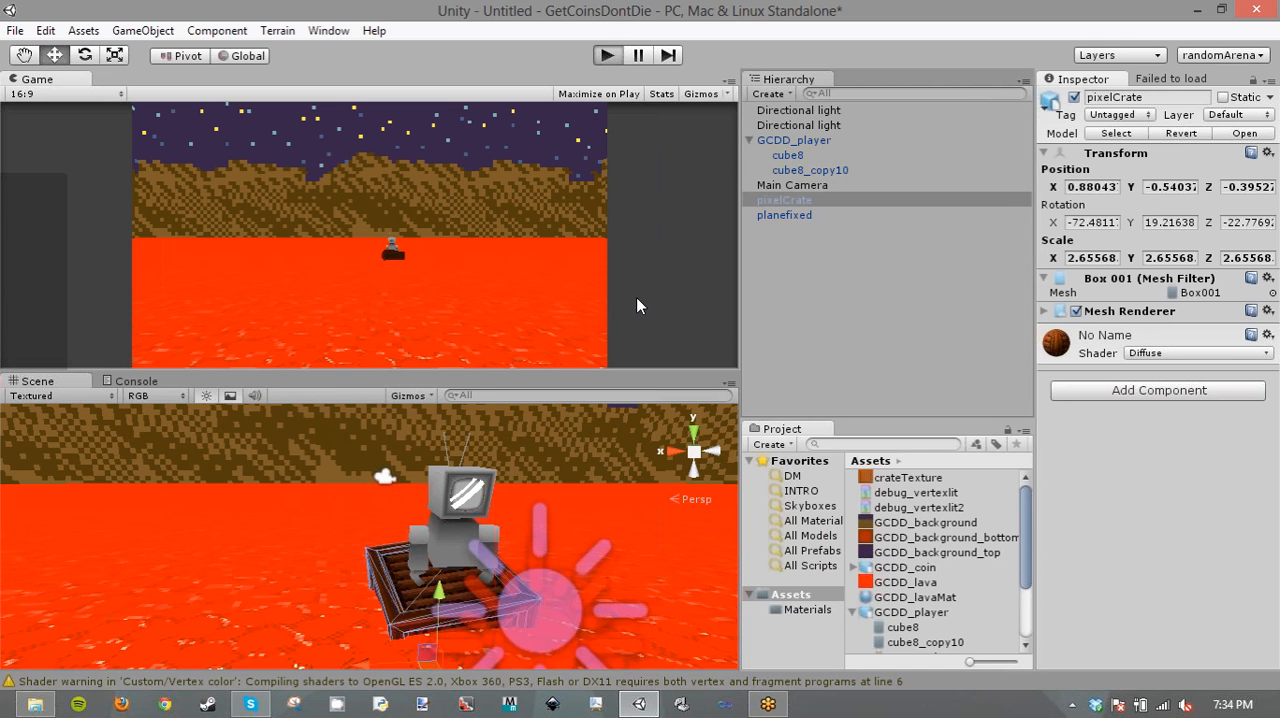
key(ctrl+p)
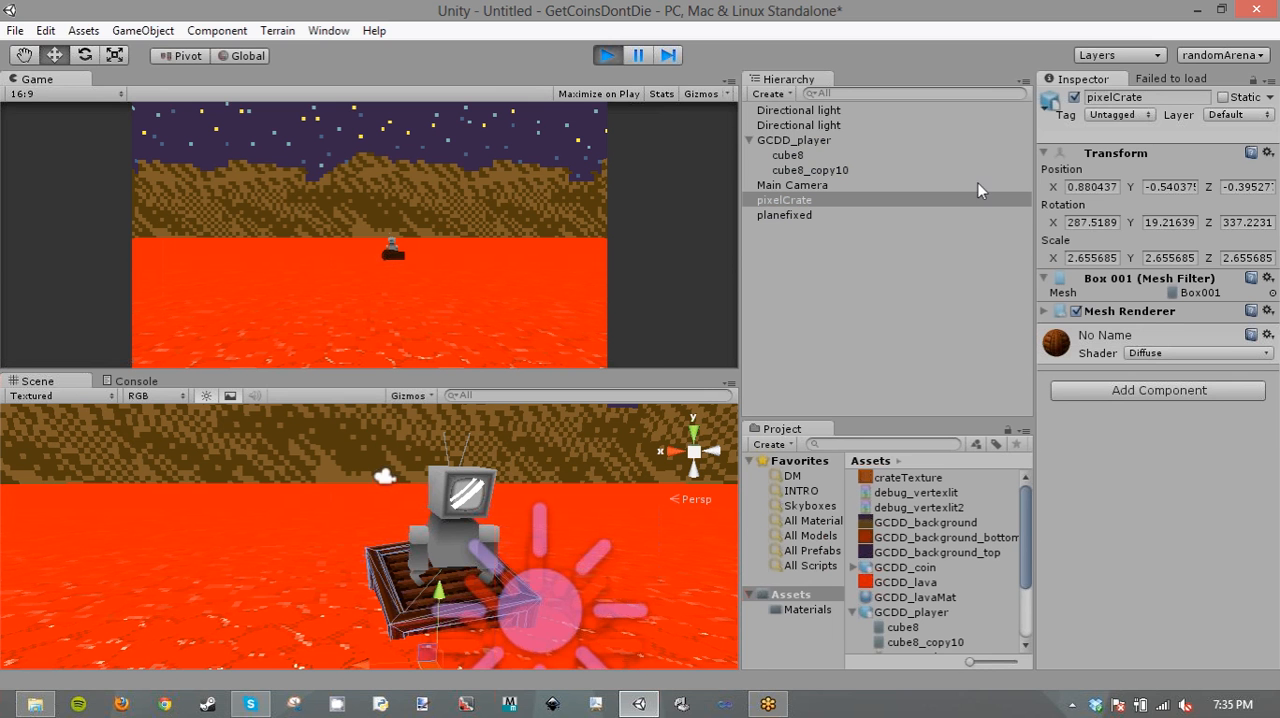
click(607, 56)
- Tilt the whole GCDD_player object to a rotation of about X 41, Y 16, Z 25
click(805, 155)
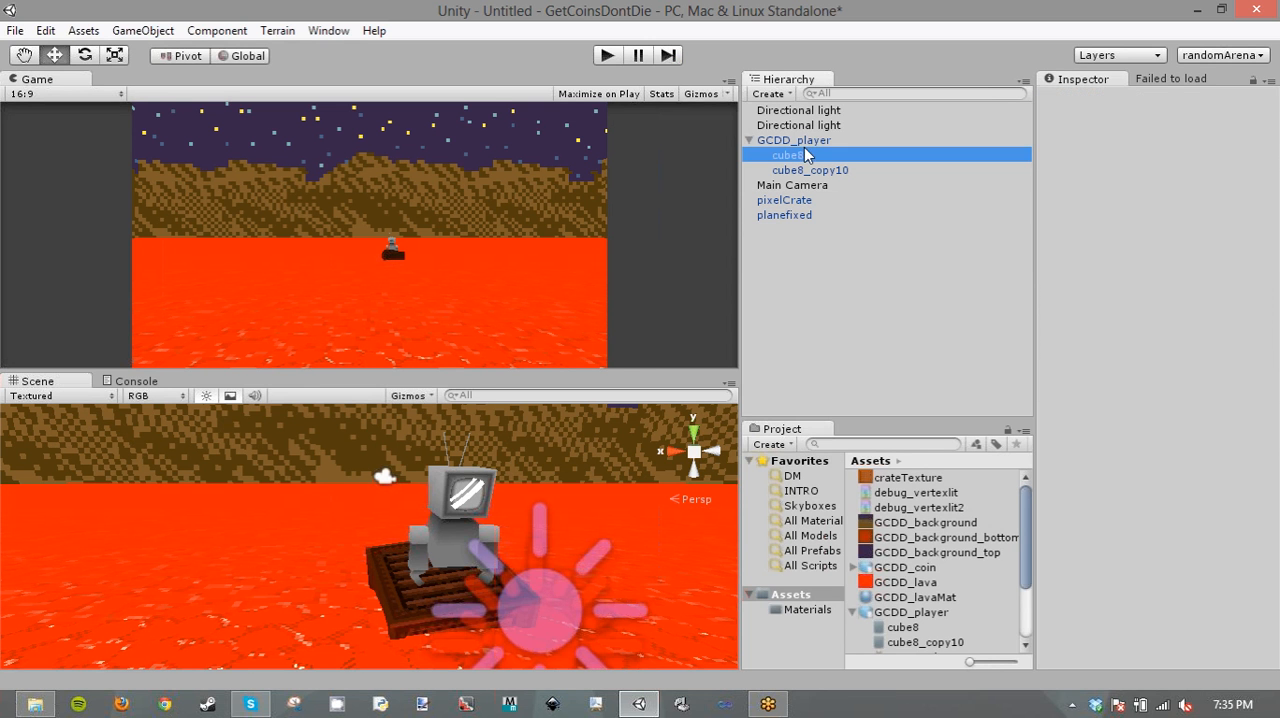
click(804, 141)
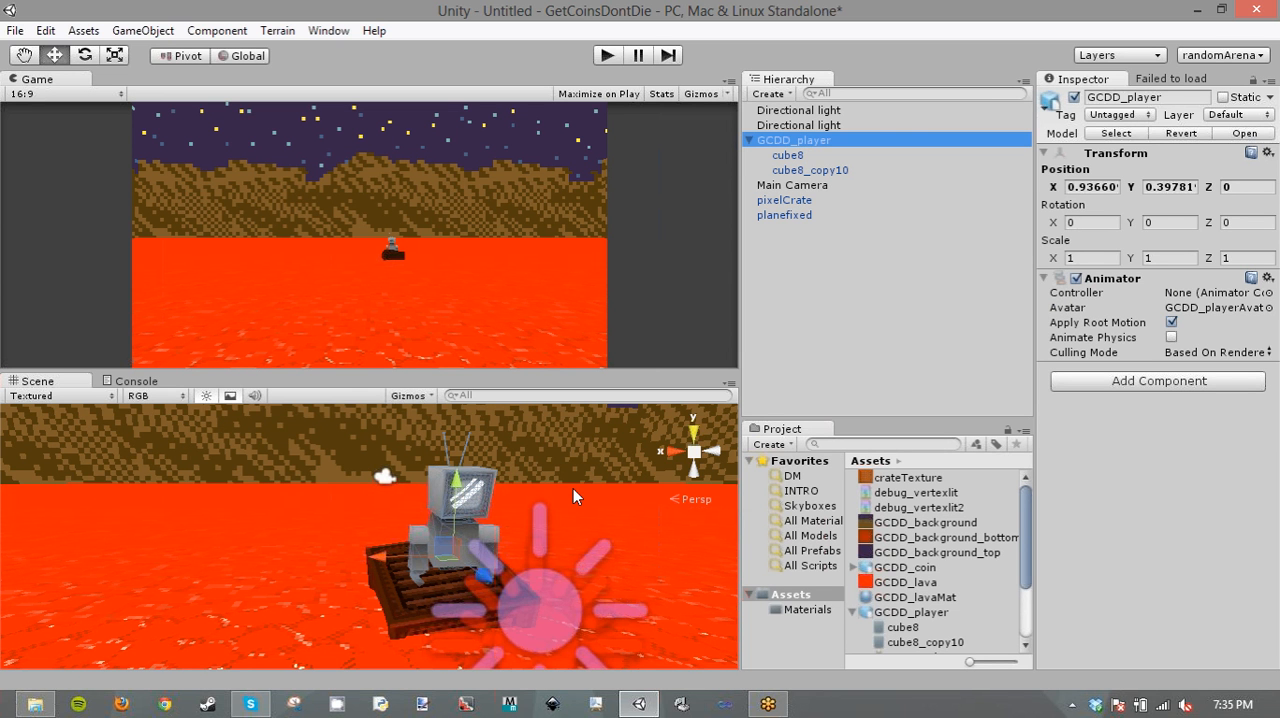
right_drag(530, 491, 850, 486)
key(w)
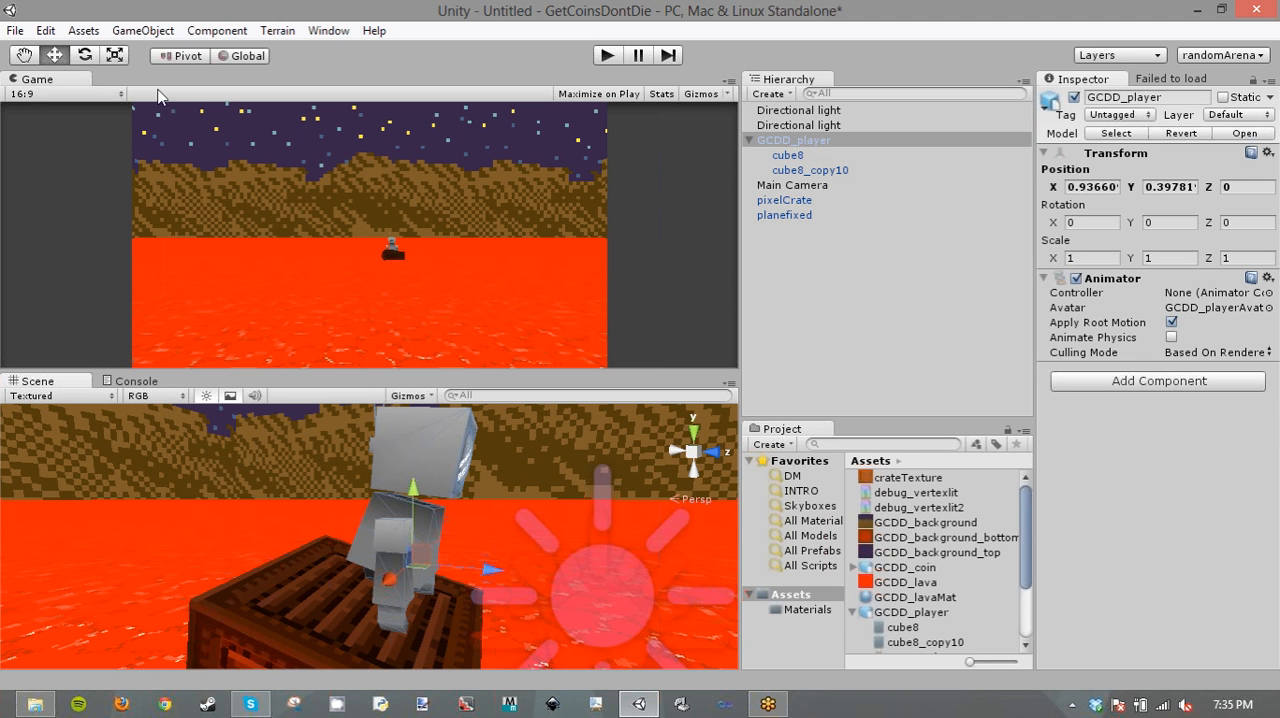
click(87, 56)
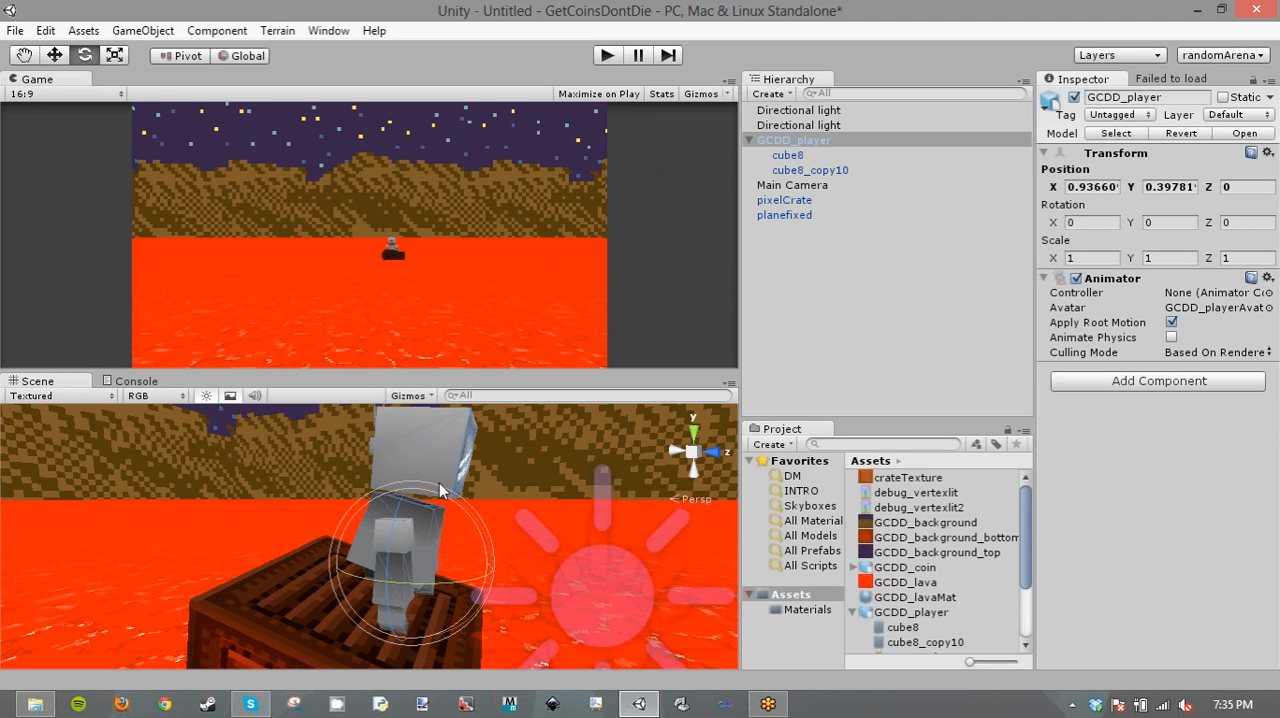
drag(503, 524, 539, 592)
- Raise the tilted GCDD_player above the crate to about X 0.84, Y 0.72, Z -0.36
key(w)
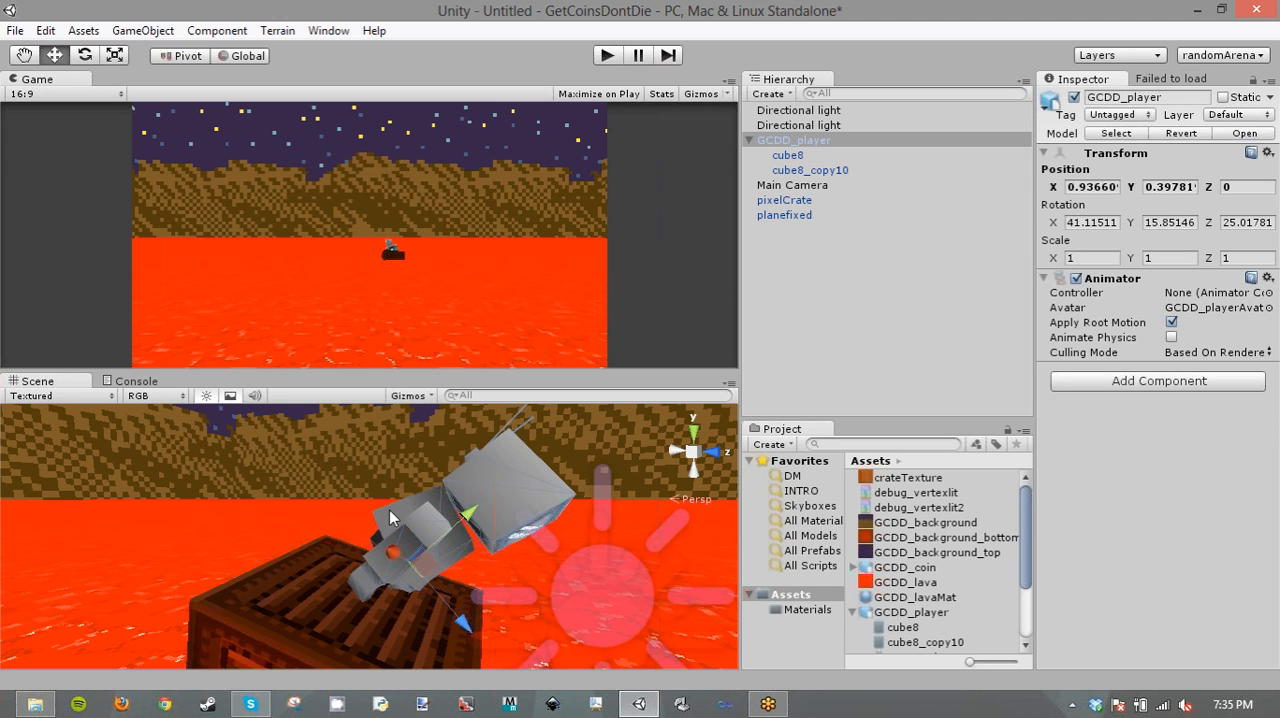
drag(459, 621, 391, 544)
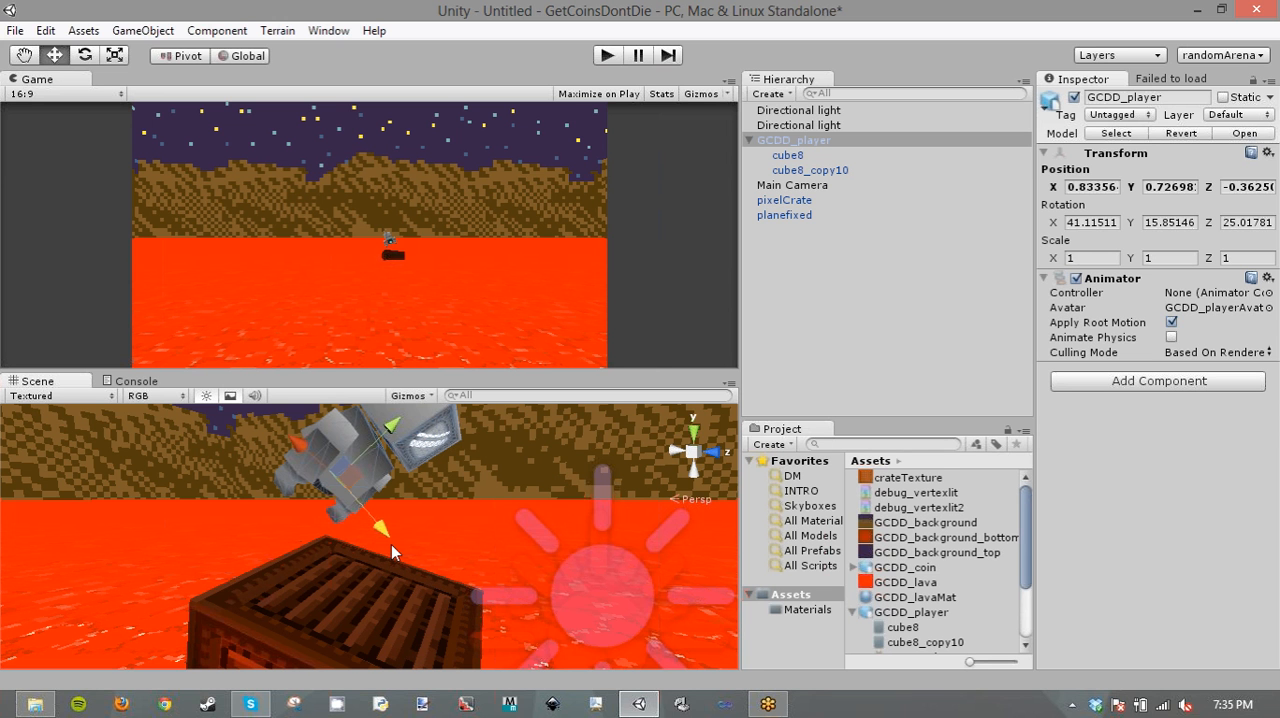
drag(391, 544, 392, 545)
right_drag(299, 519, 663, 519)
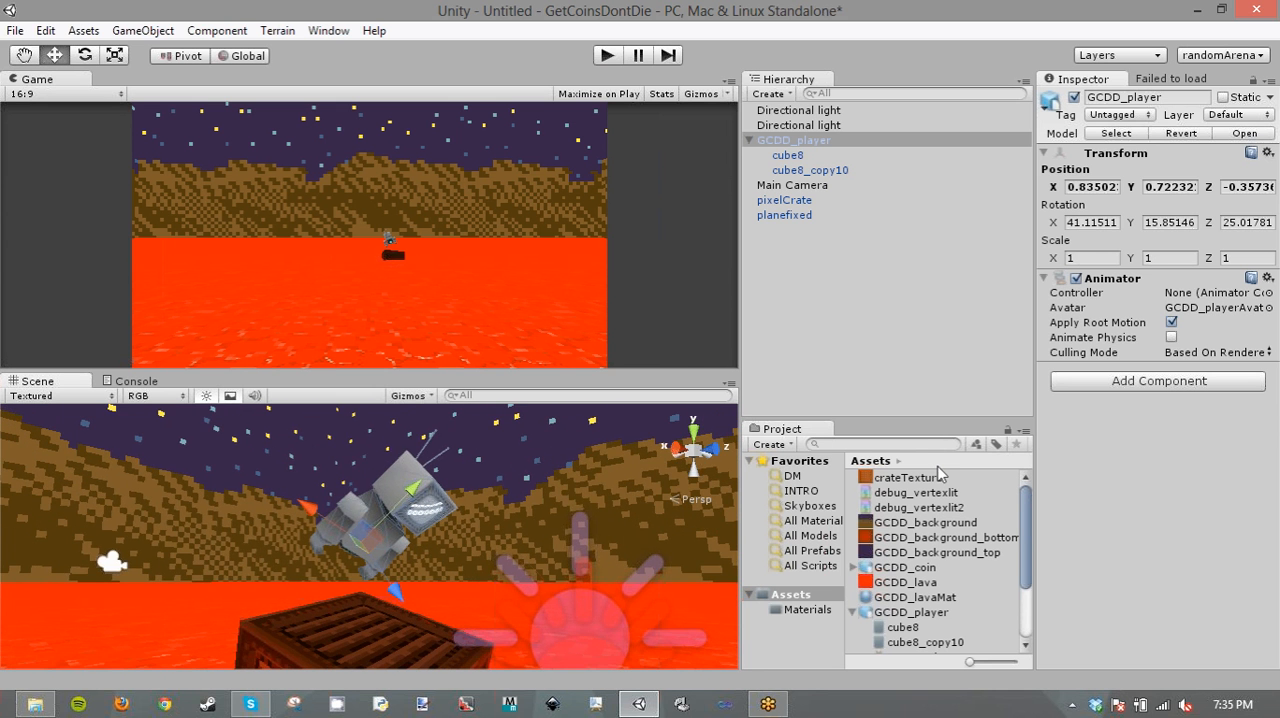
- Turn off Import Animation in the import settings of the GCDD_player model asset
click(940, 612)
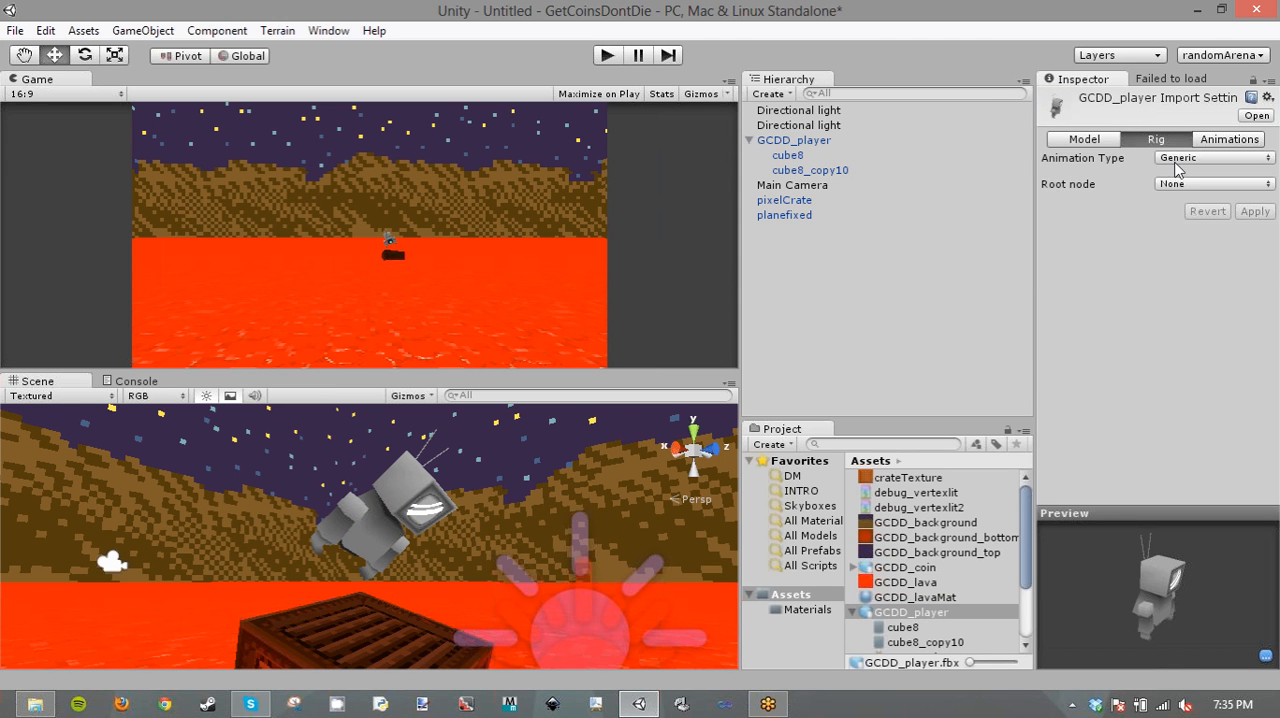
click(1165, 158)
click(1180, 177)
click(1226, 145)
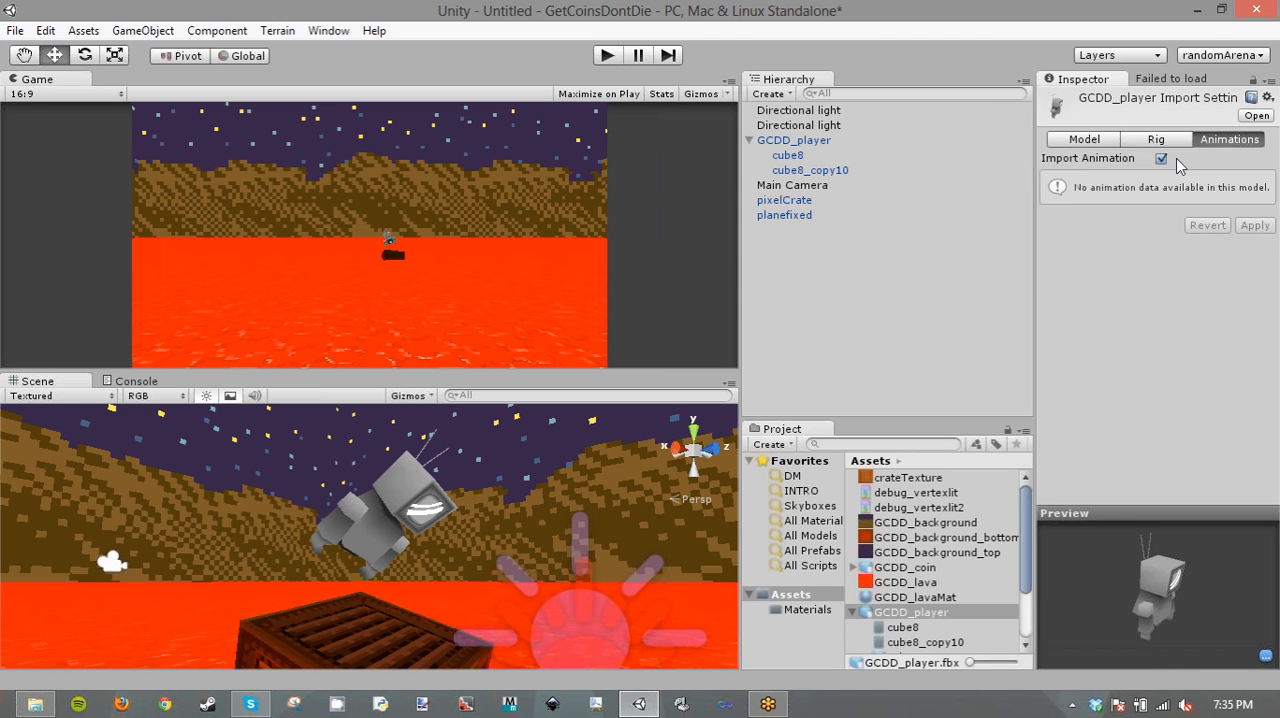
click(1161, 158)
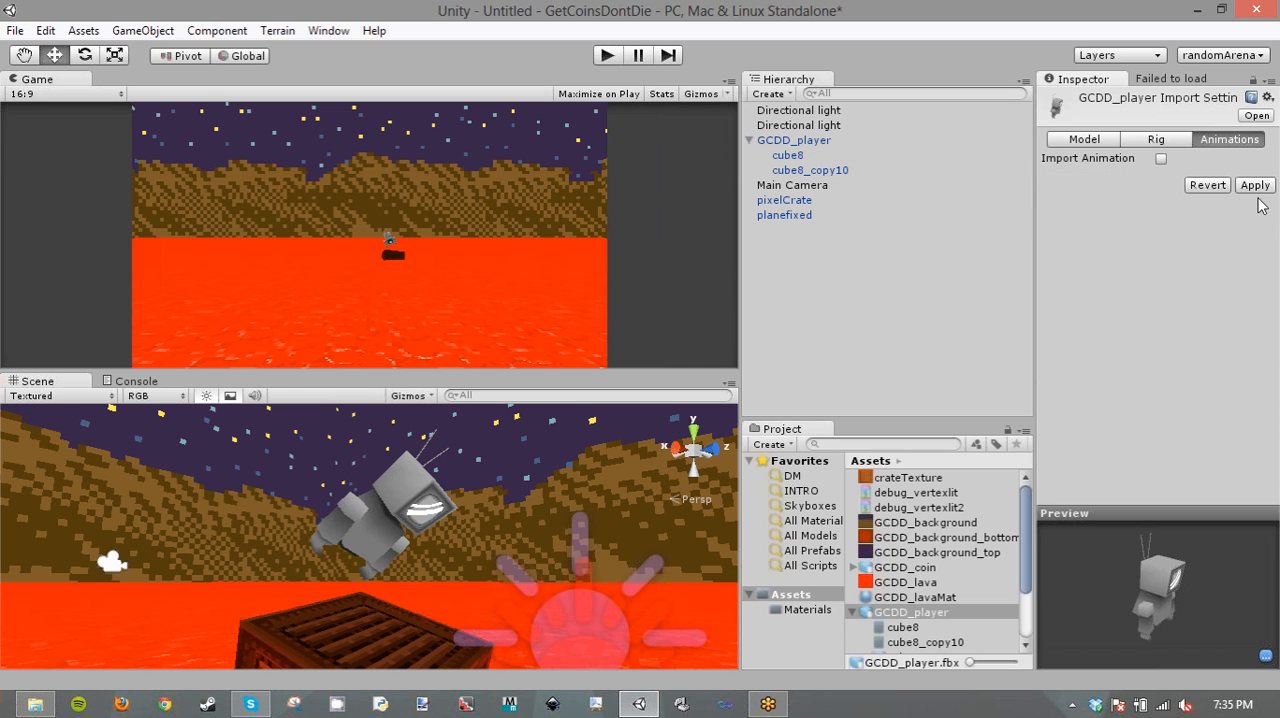
- Add a Rigidbody component to the player's cube8_copy10 body part
click(802, 144)
click(808, 172)
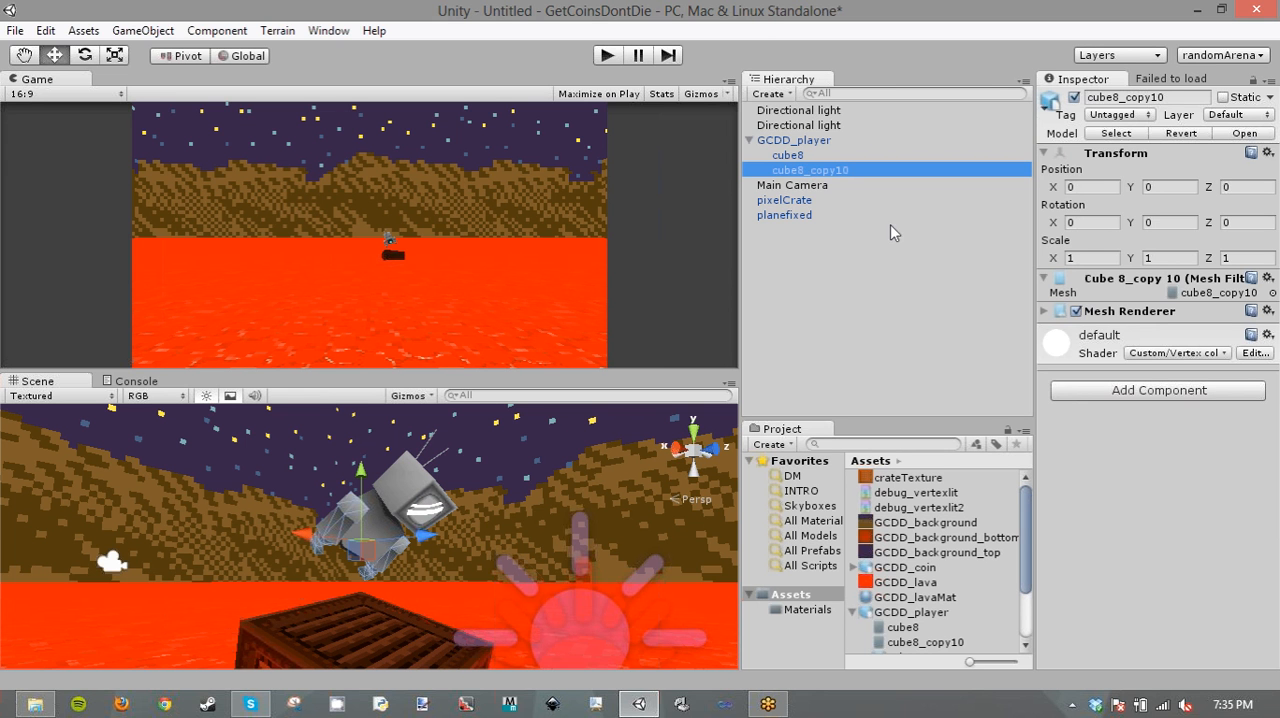
click(1166, 390)
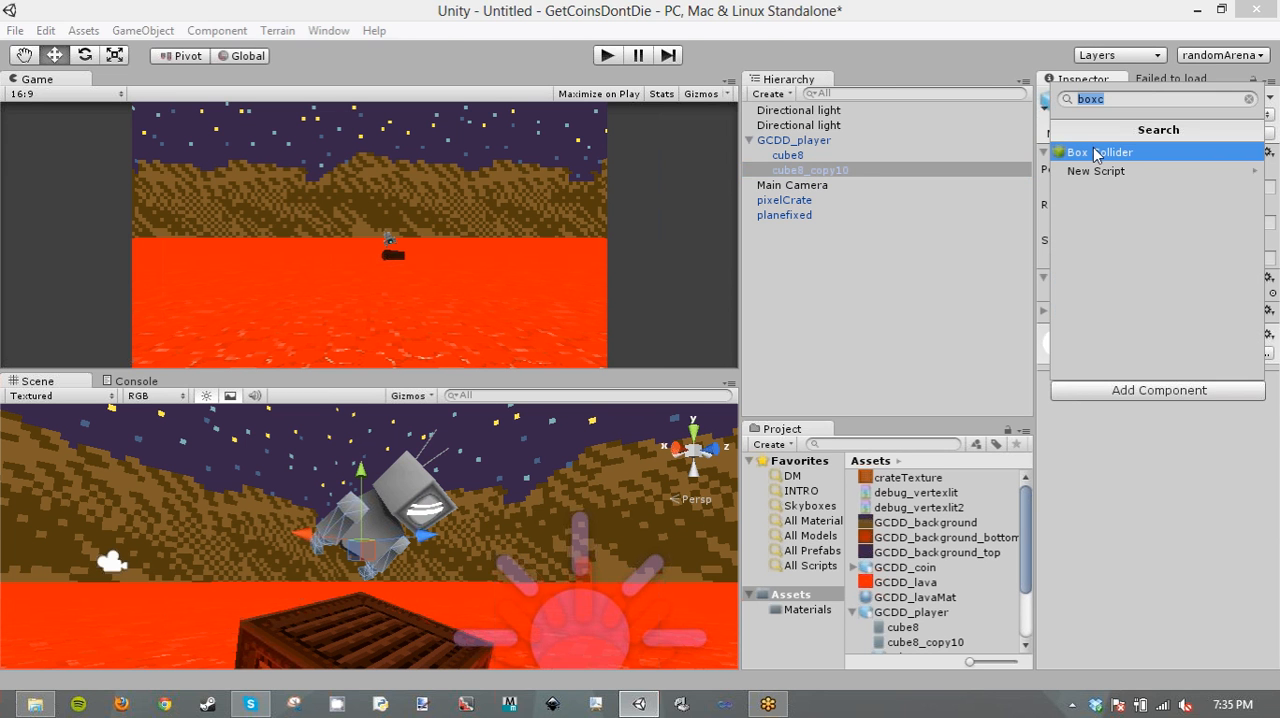
text(ri)
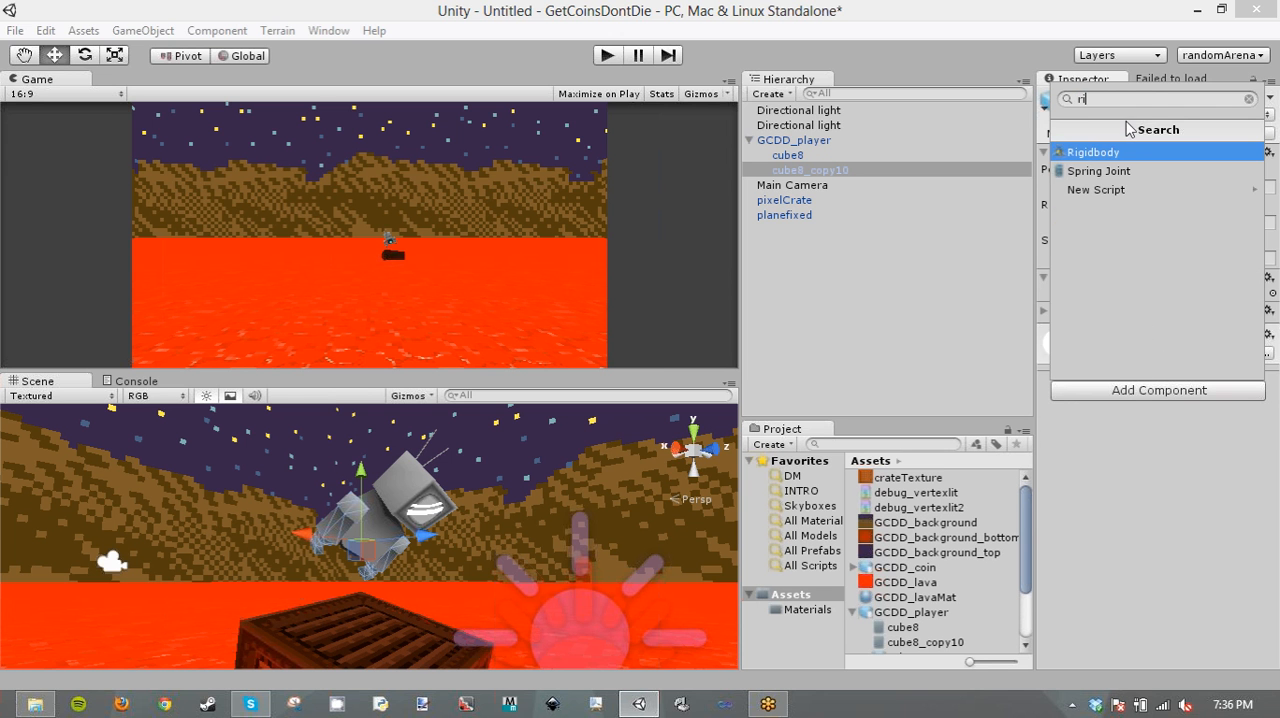
text(g)
key(Return)
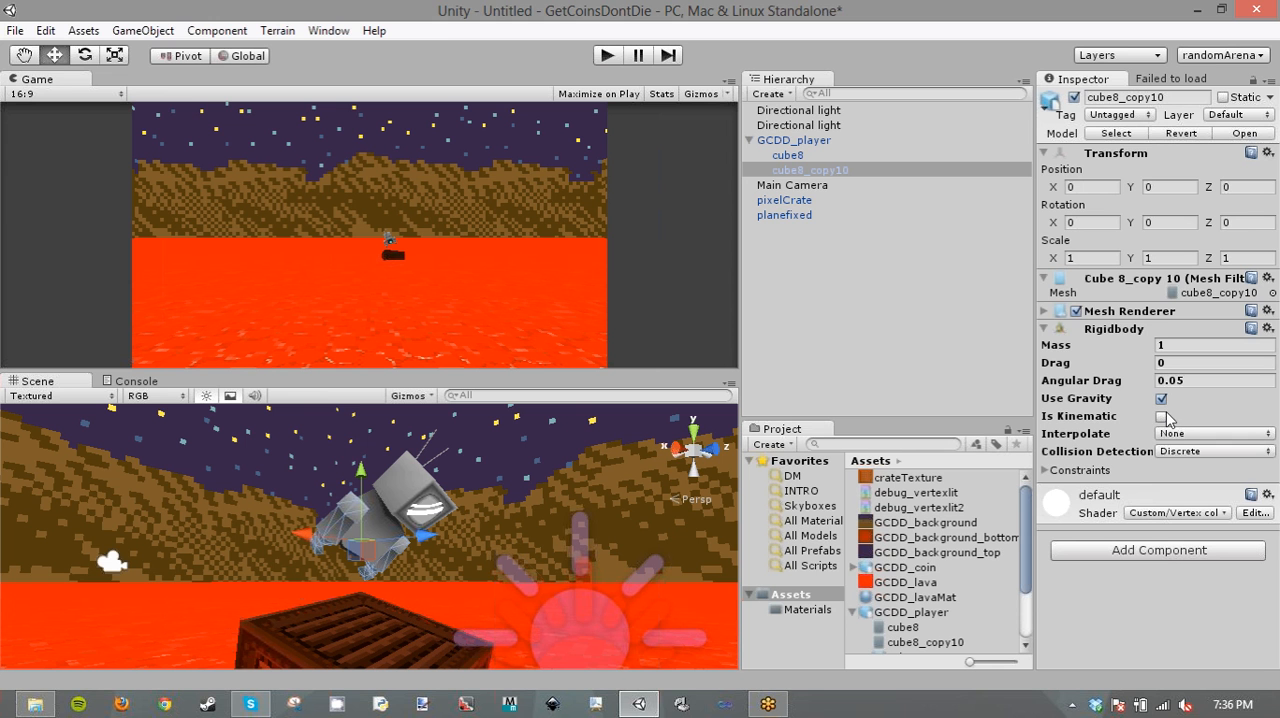
- Add a Hinge Joint component to the cube8_copy10 body part
click(1163, 553)
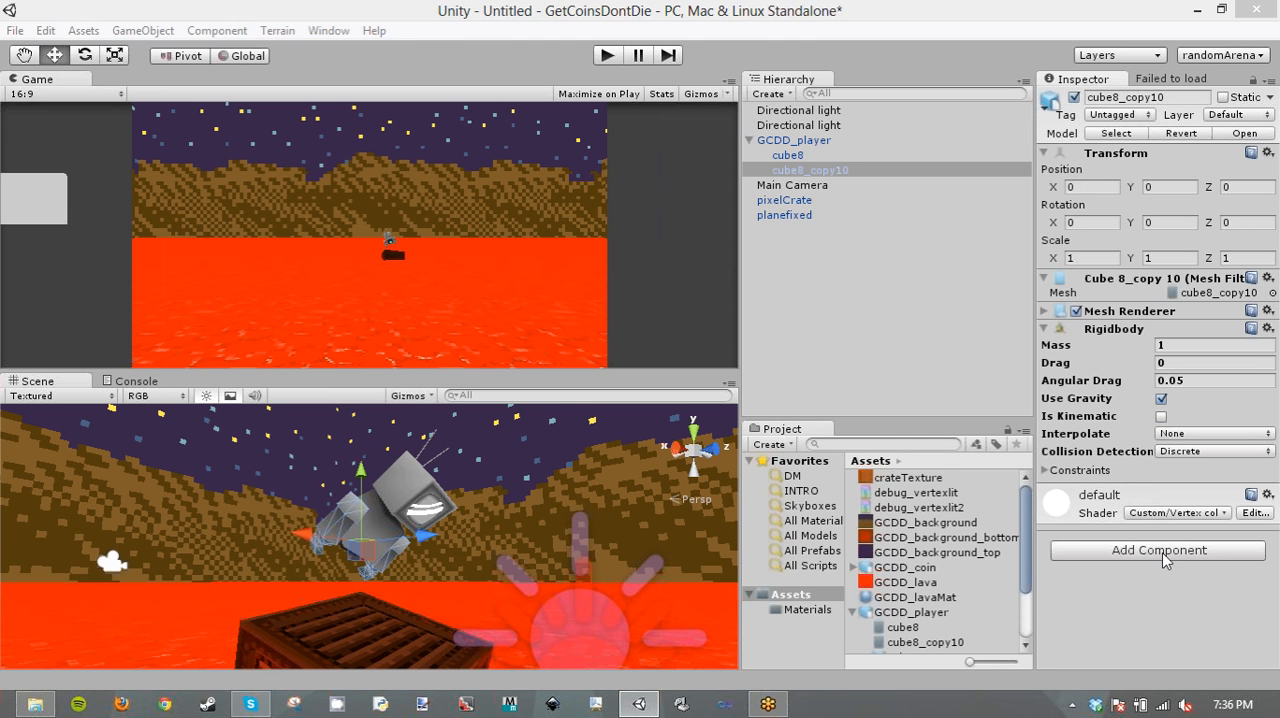
text(join)
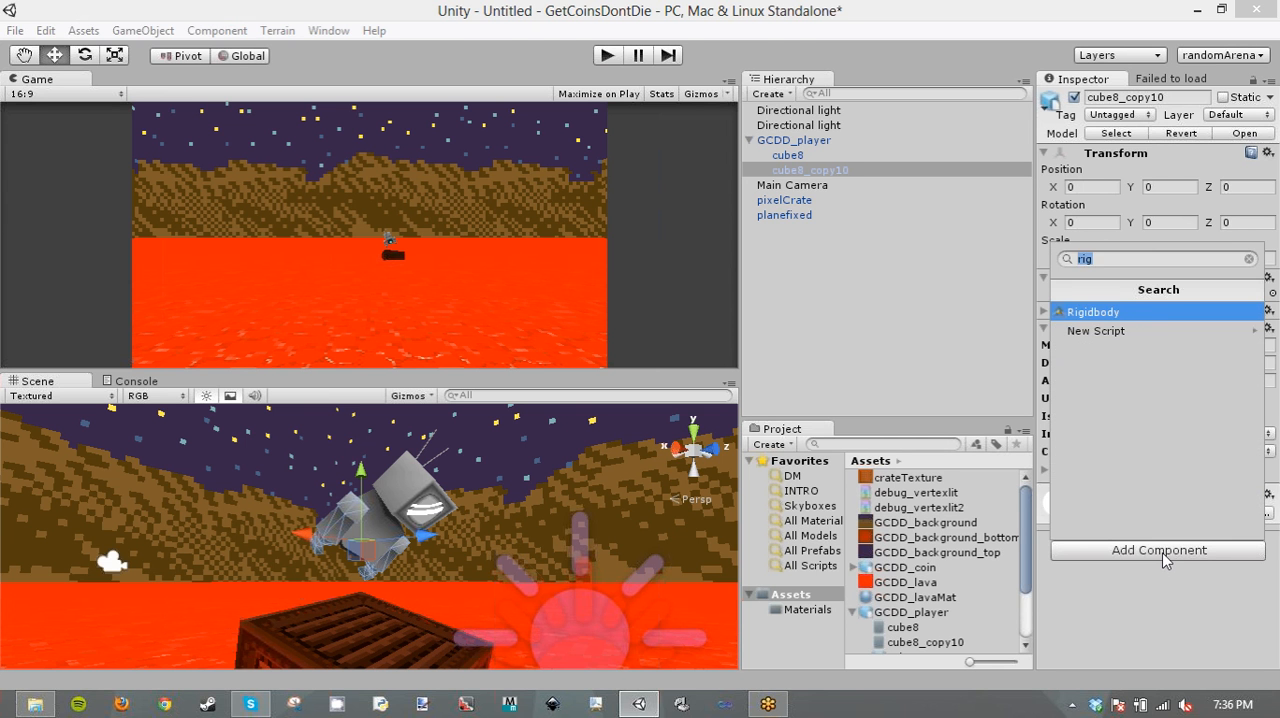
text(t)
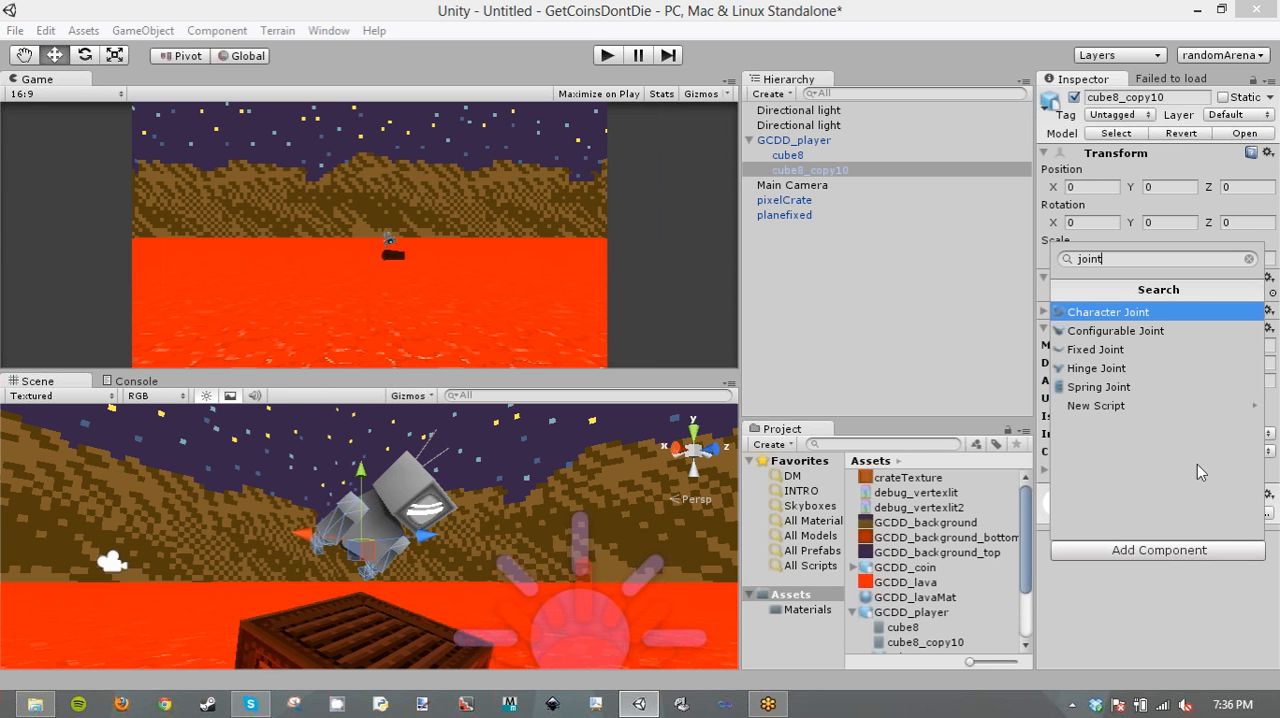
click(1112, 369)
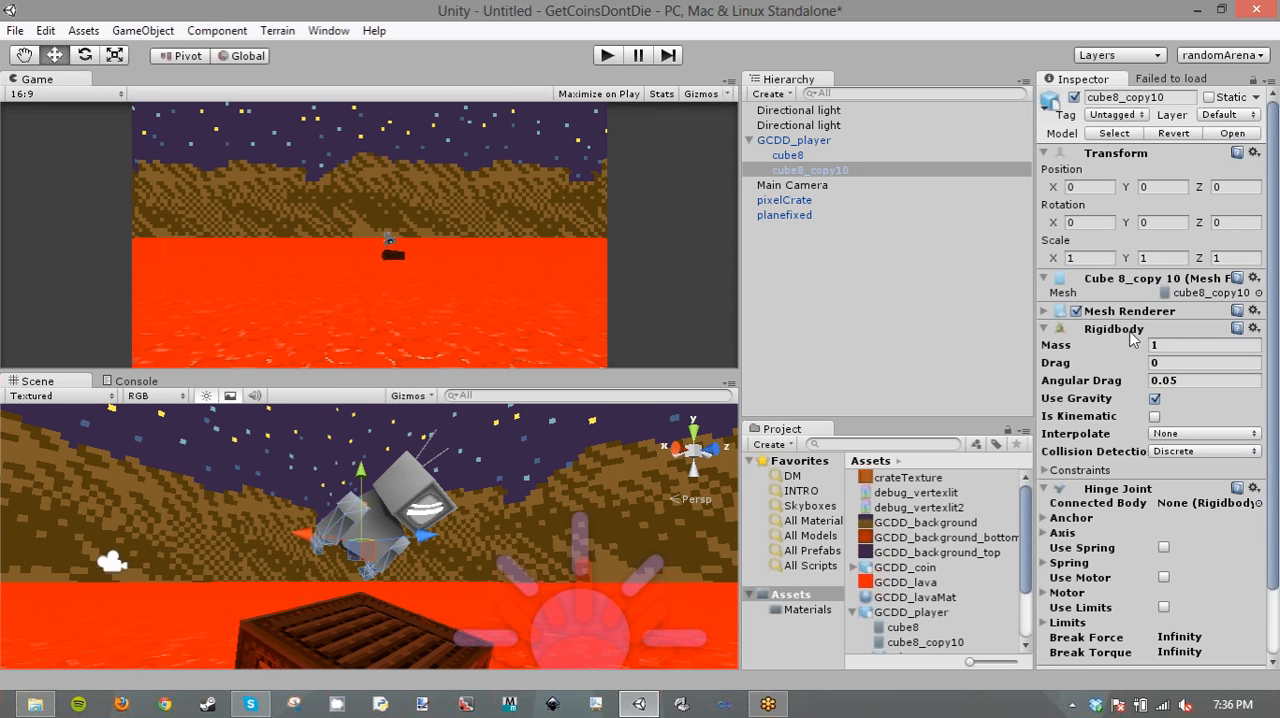
- Add a Rigidbody component to the player's cube8 head part
click(795, 157)
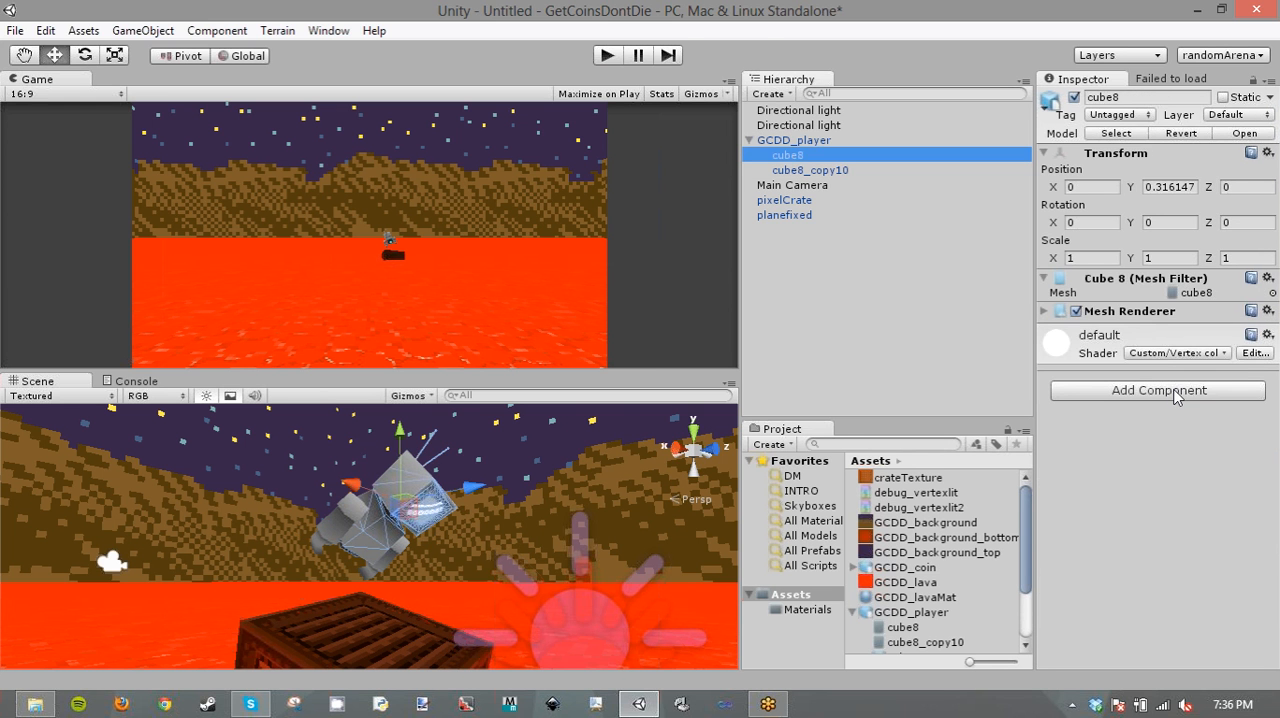
click(1176, 394)
text(rig)
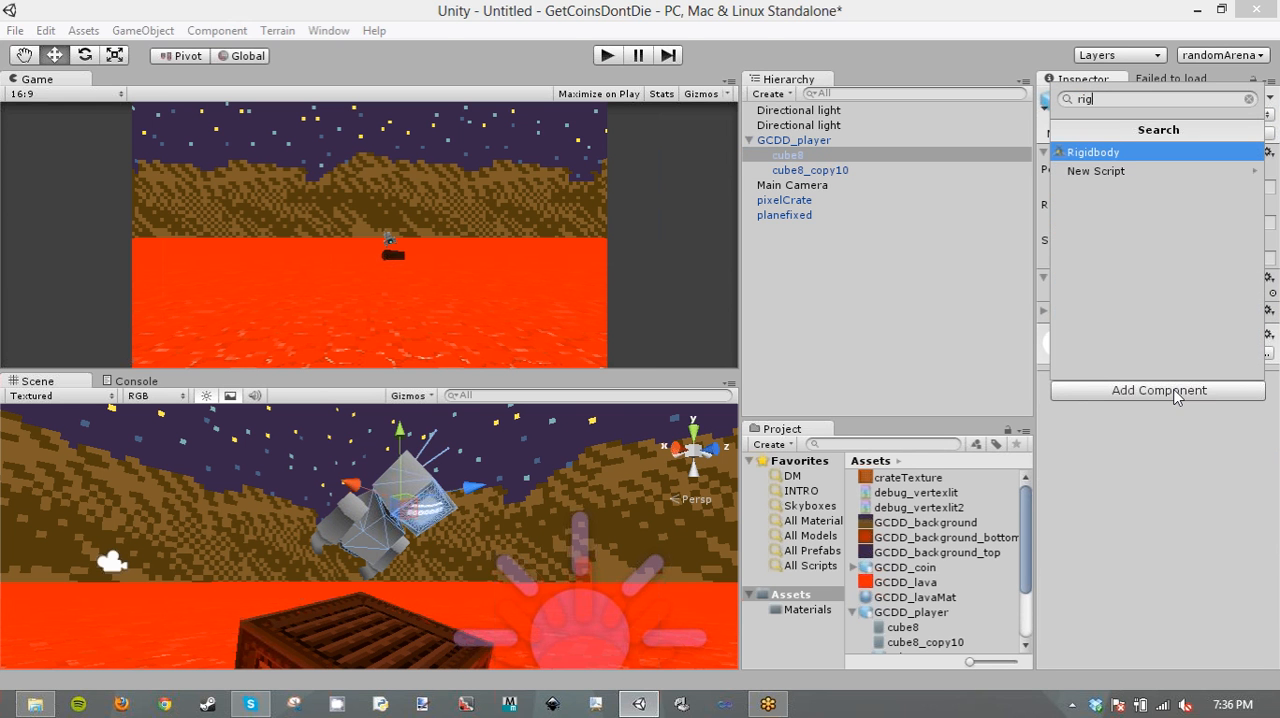
key(Return)
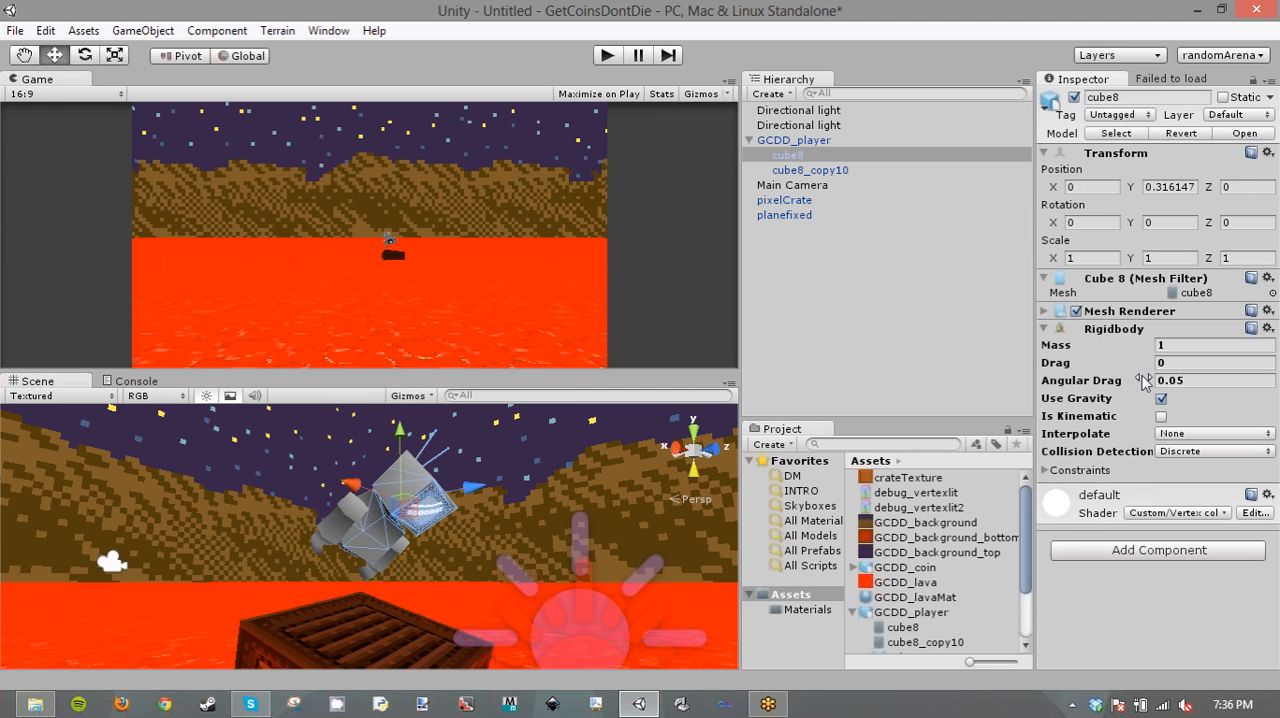
- Make the Rigidbody of the player's cube8 head kinematic and turn off its gravity
click(1161, 416)
click(1161, 399)
click(795, 142)
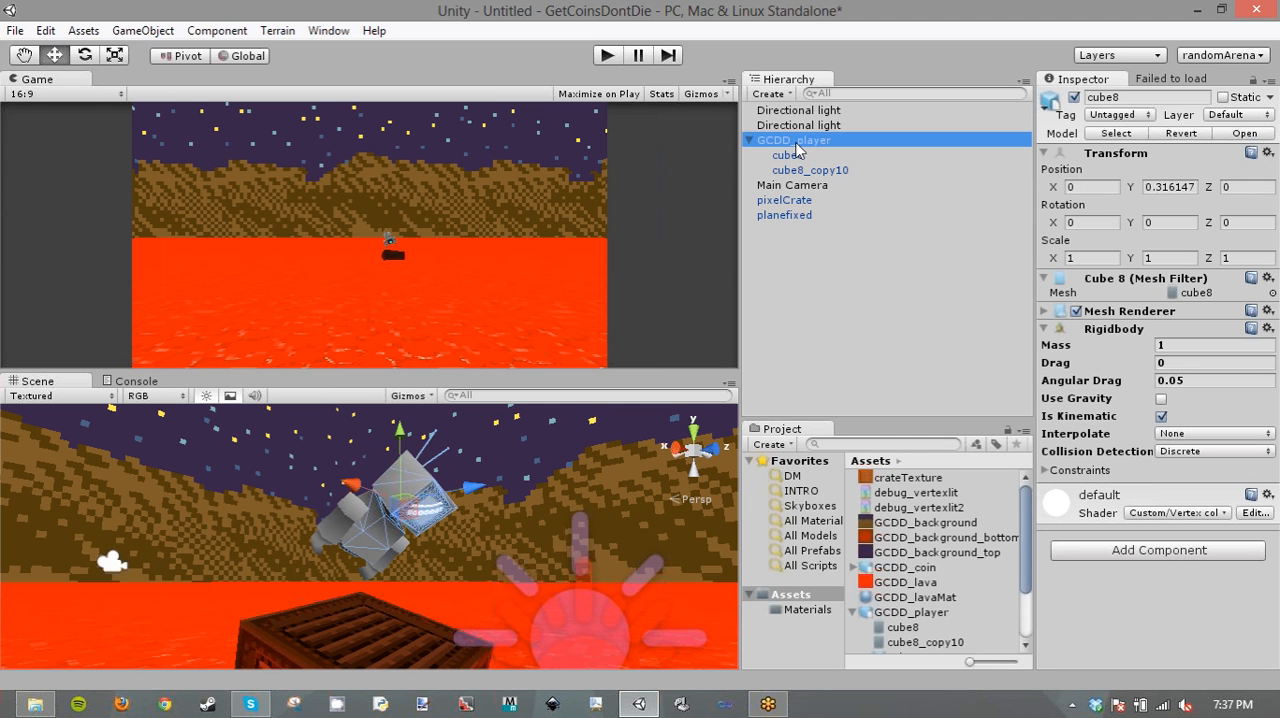
- Assign the cube8 head as the connected body of the Hinge Joint on cube8_copy10
click(792, 157)
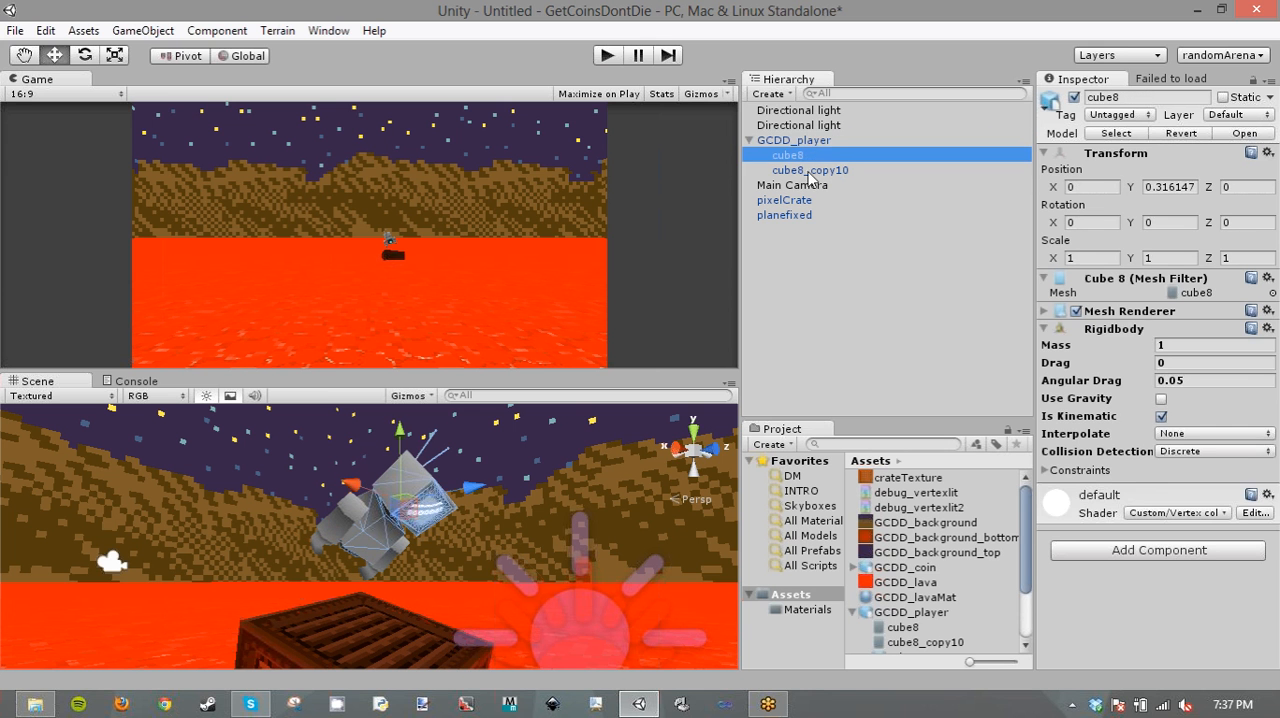
click(807, 172)
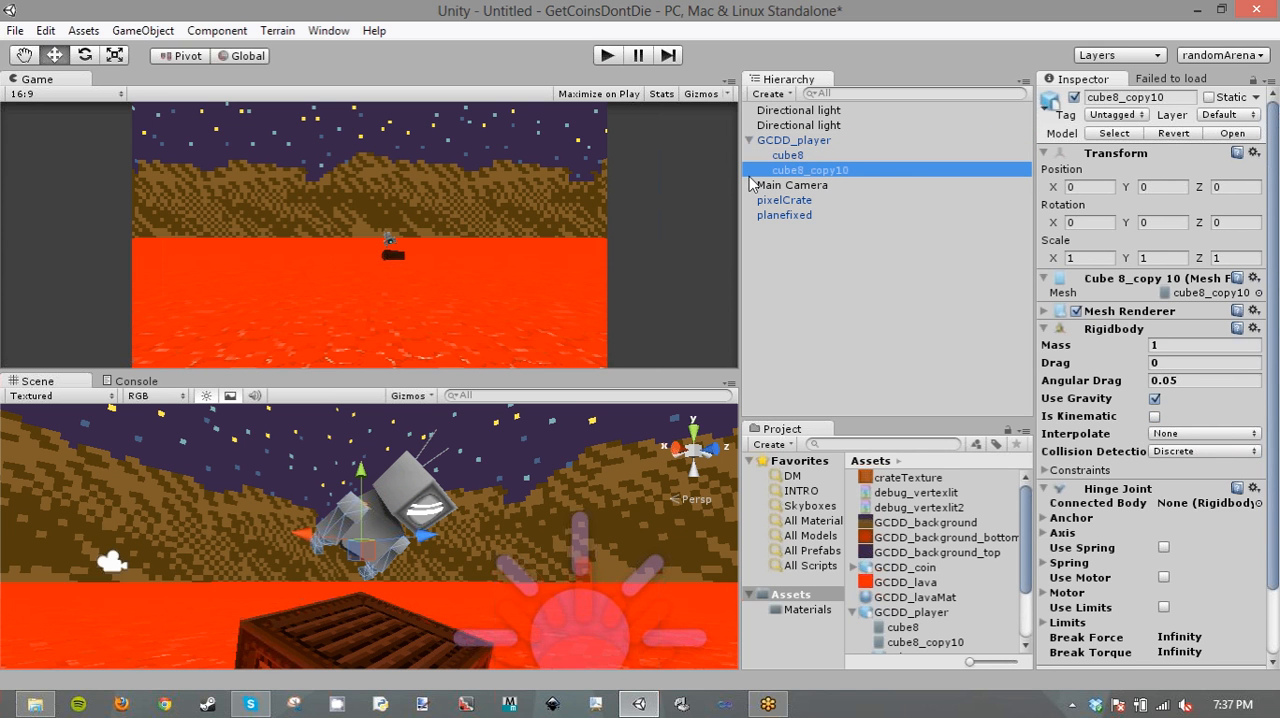
drag(850, 154, 1205, 502)
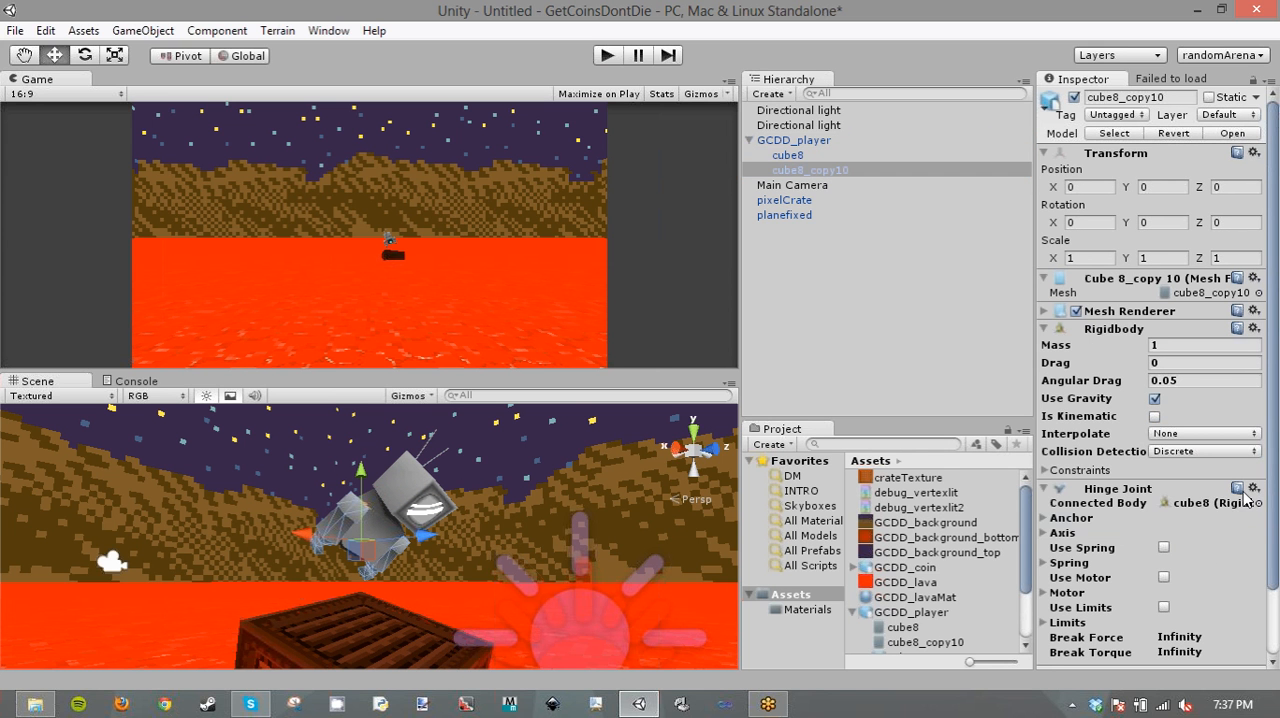
- Enable the spring on the cube8_copy10 Hinge Joint and set its damper to 0.5
scroll(1277, 530, down, 3)
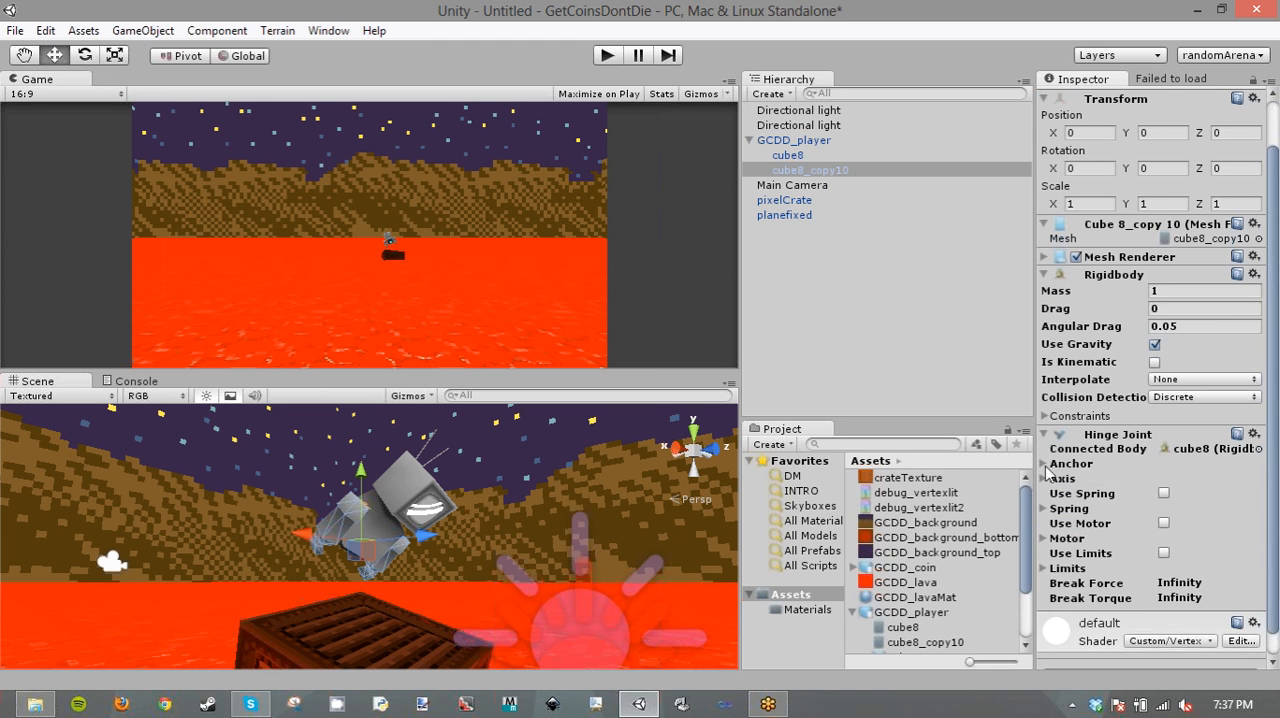
click(1046, 464)
click(1044, 523)
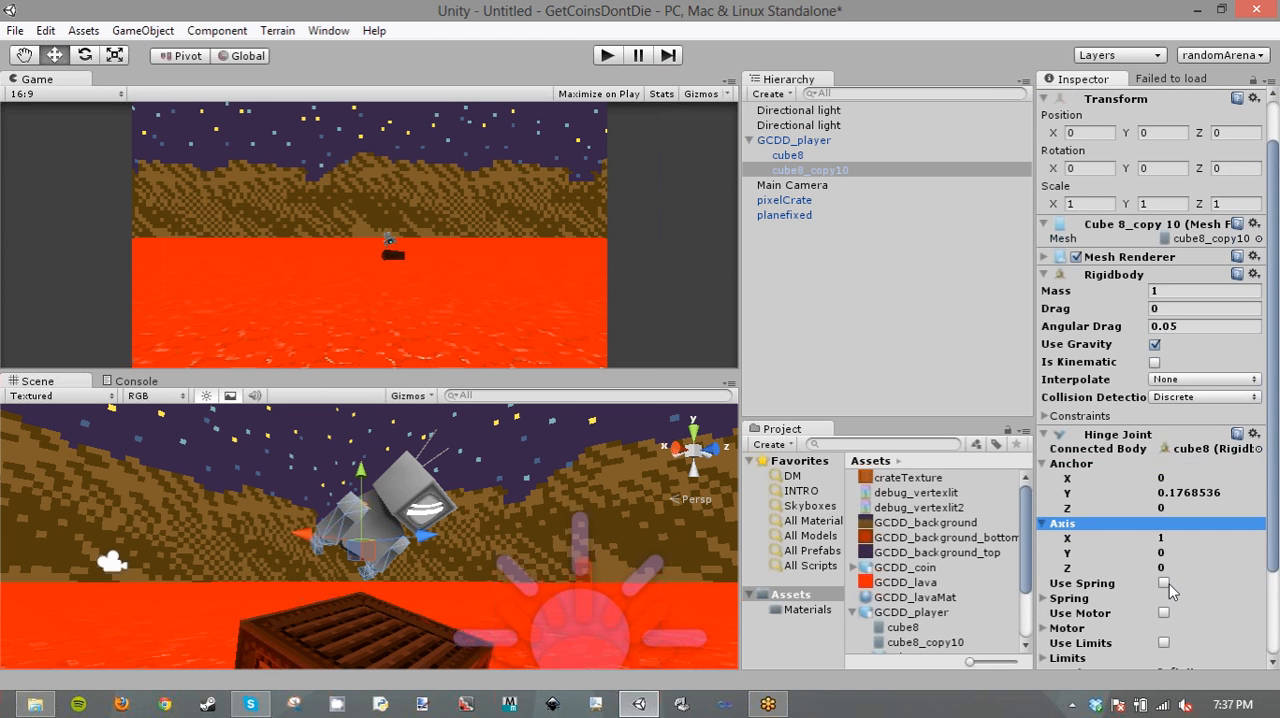
click(1164, 583)
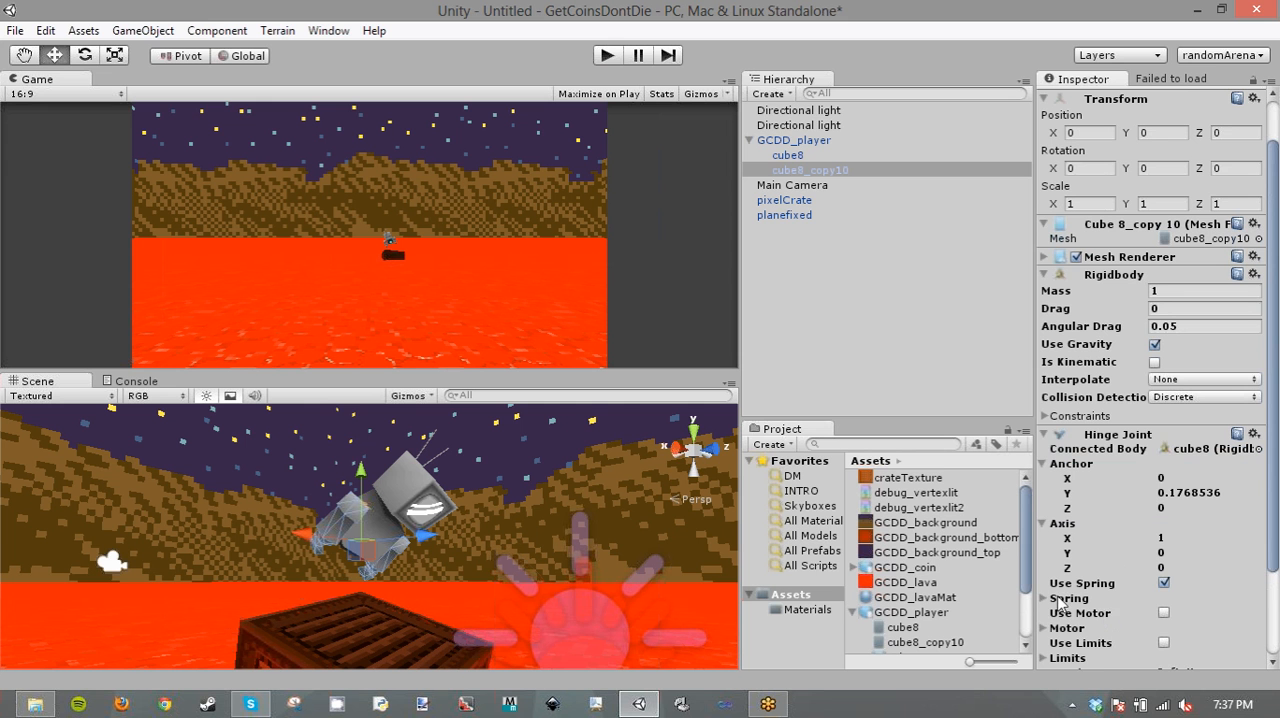
click(1060, 601)
click(1172, 627)
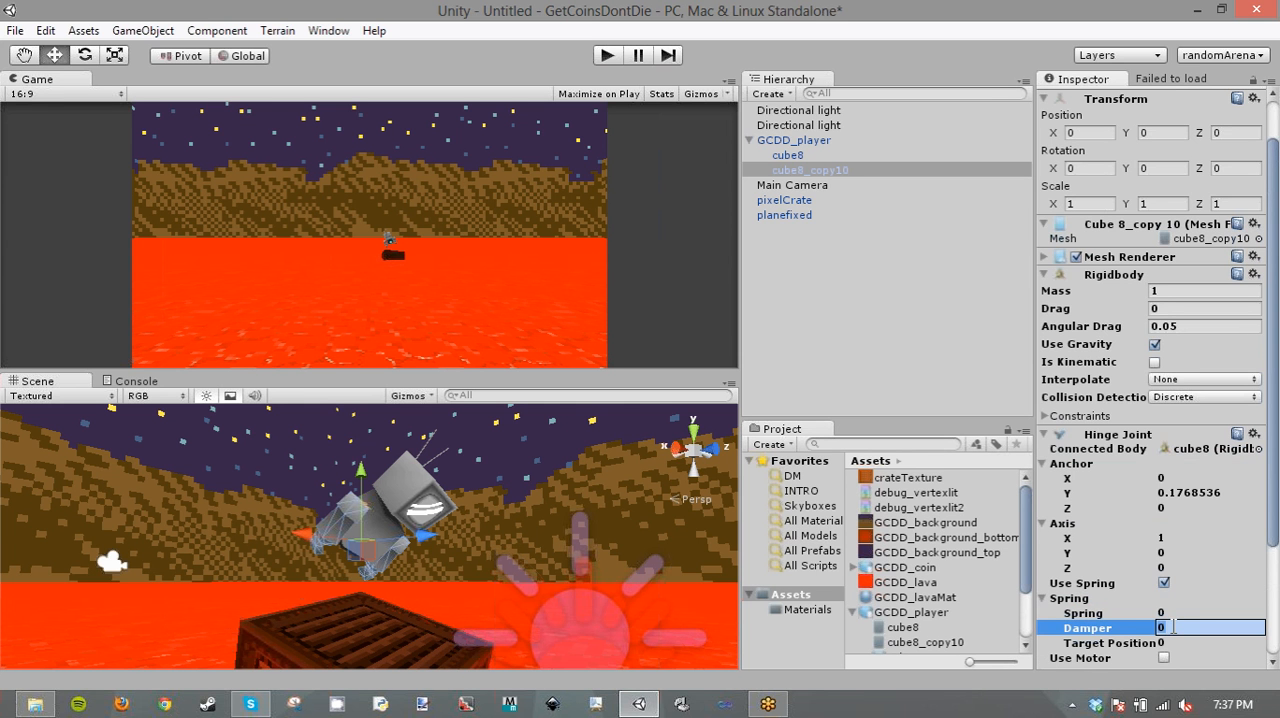
text(0.5)
- Play the scene twice, rotating the cube8 head each time to test how the hinged body swings
click(802, 153)
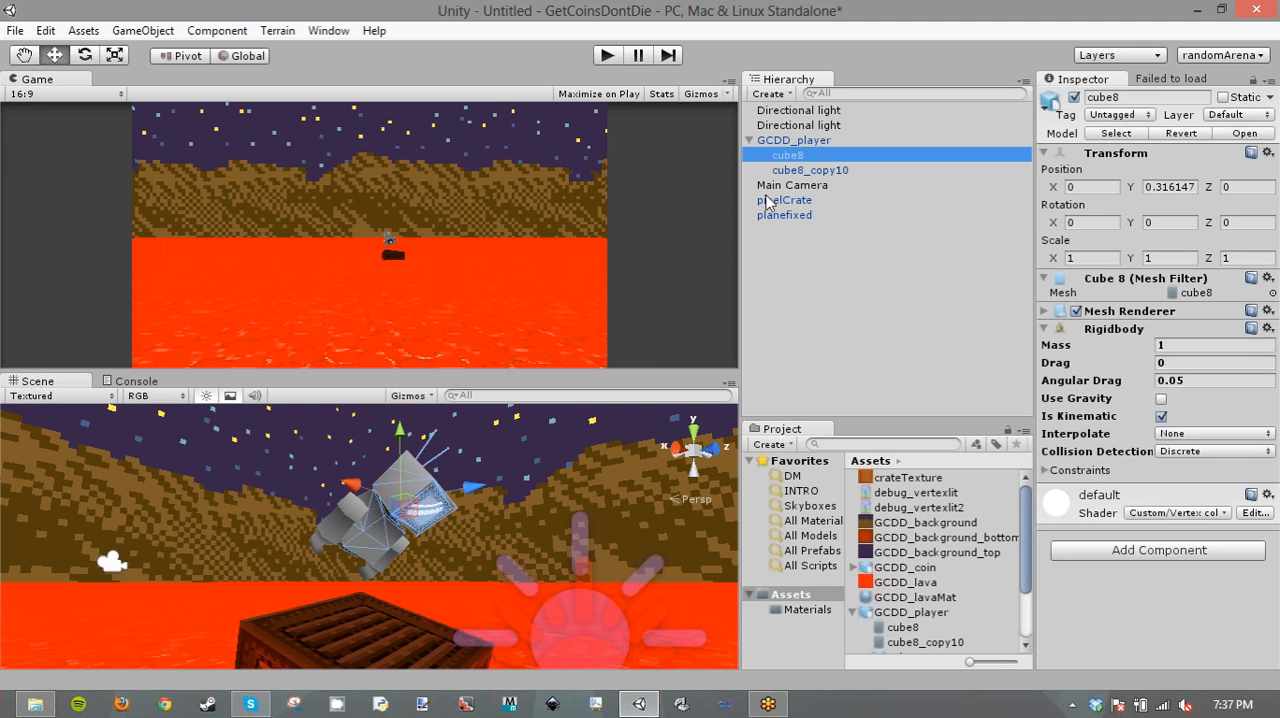
click(607, 55)
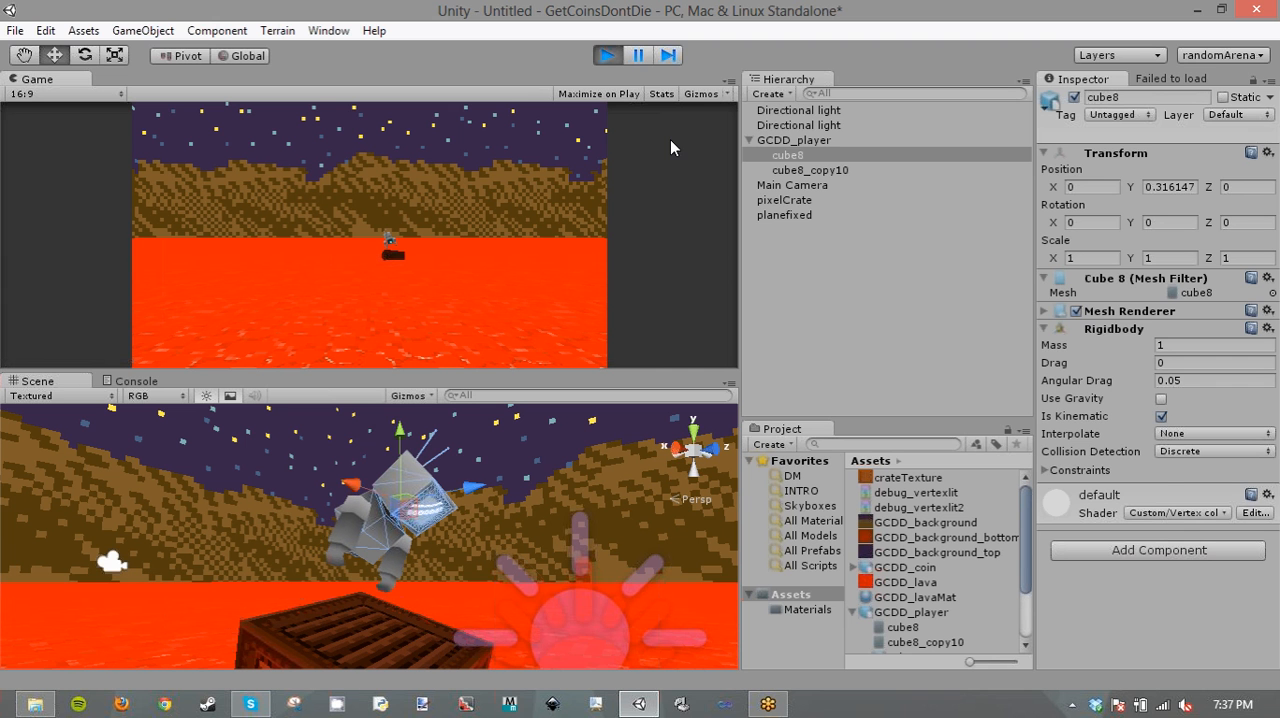
click(85, 58)
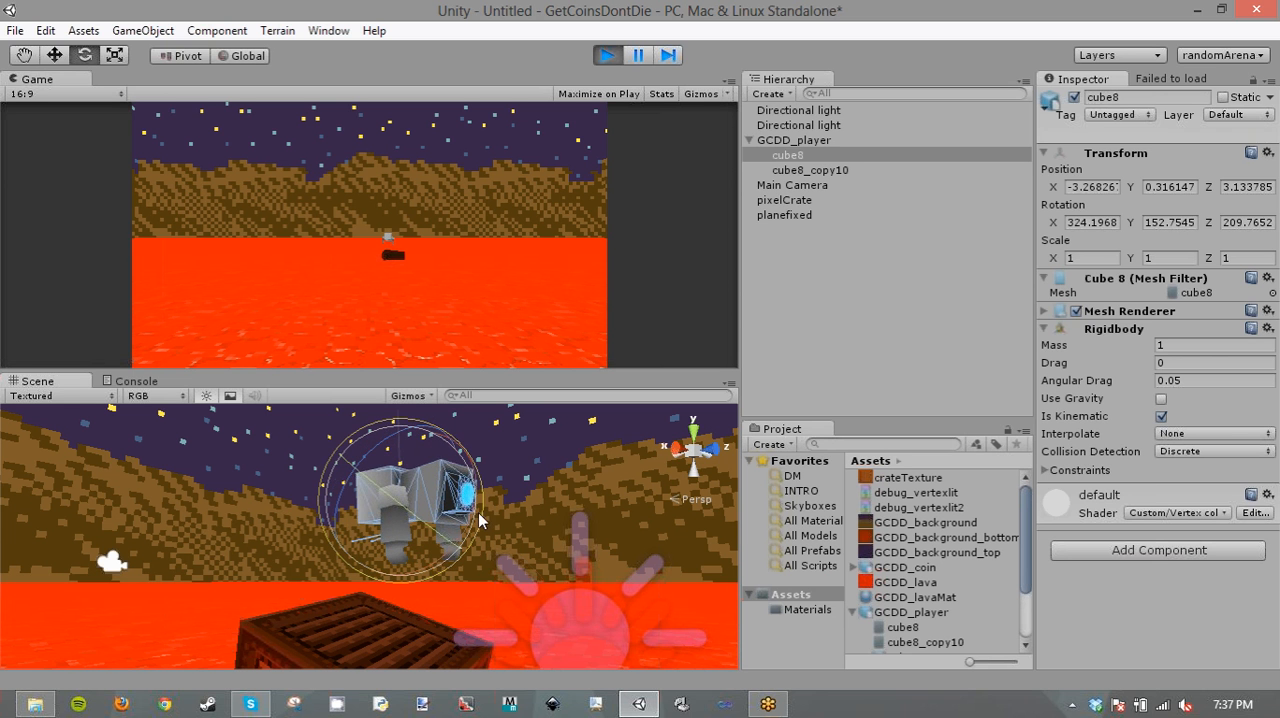
click(607, 55)
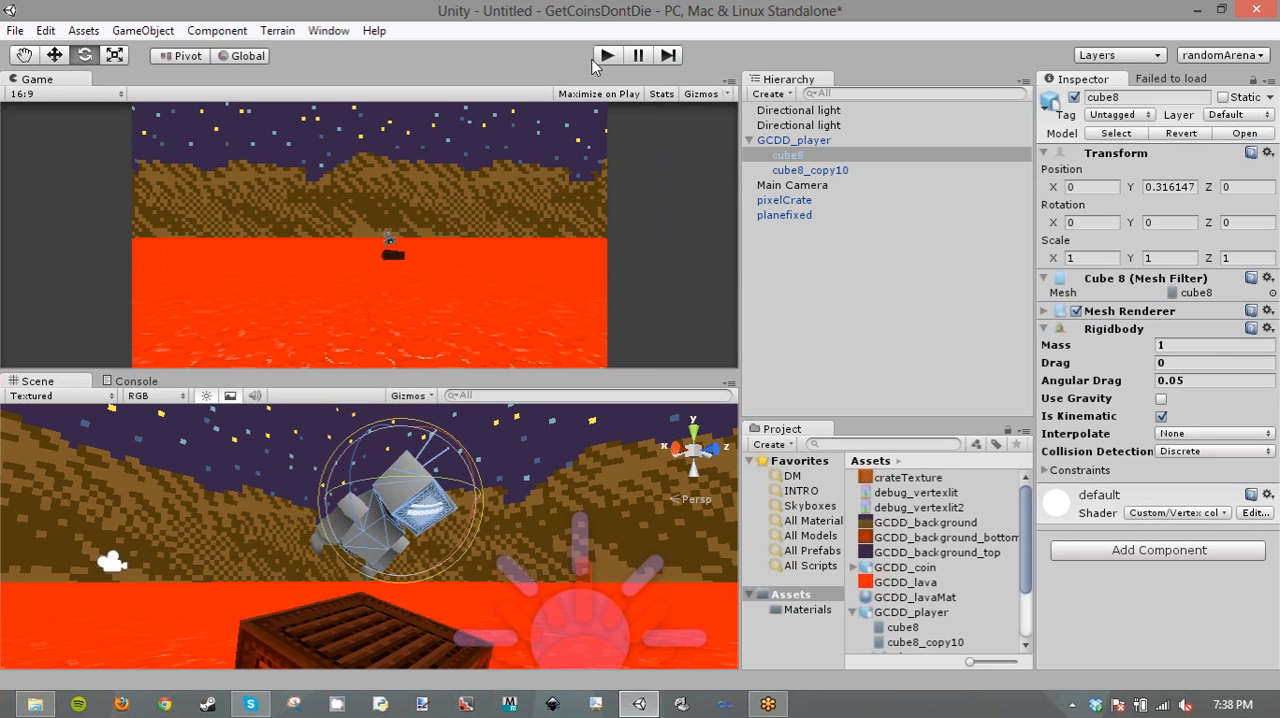
click(607, 55)
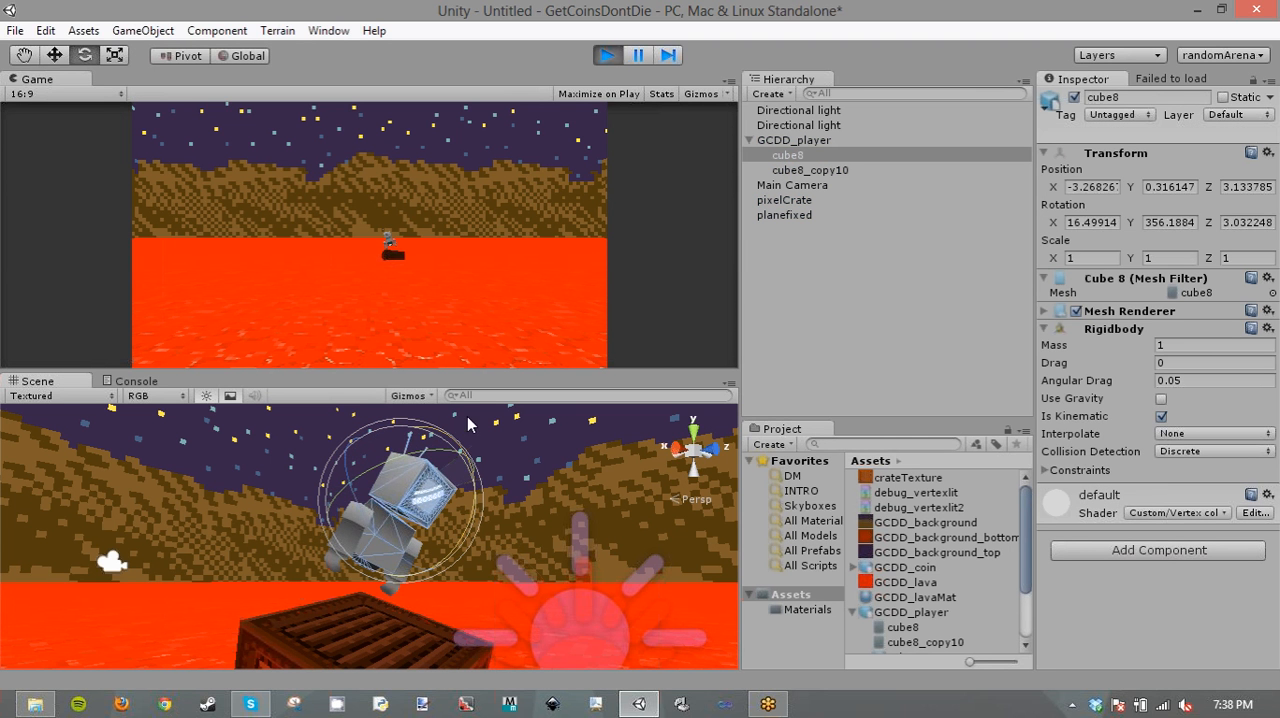
click(607, 56)
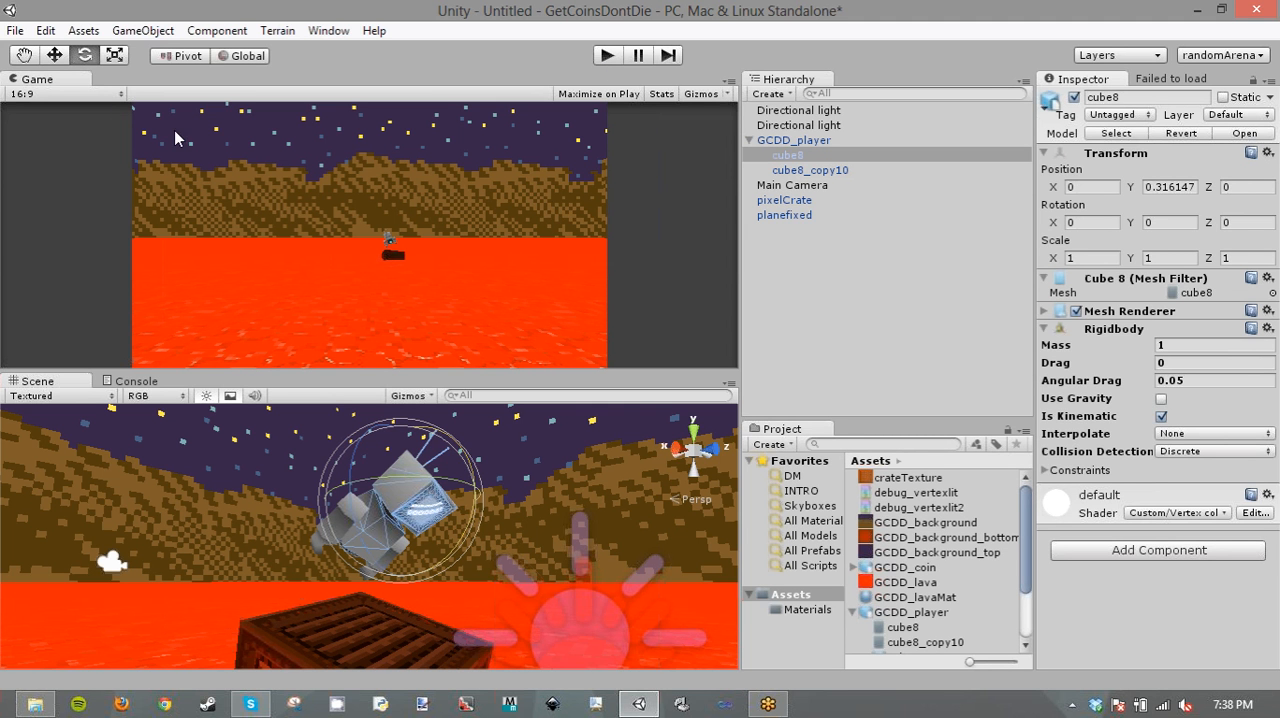
- Save the scene in the Assets folder as level1
click(15, 31)
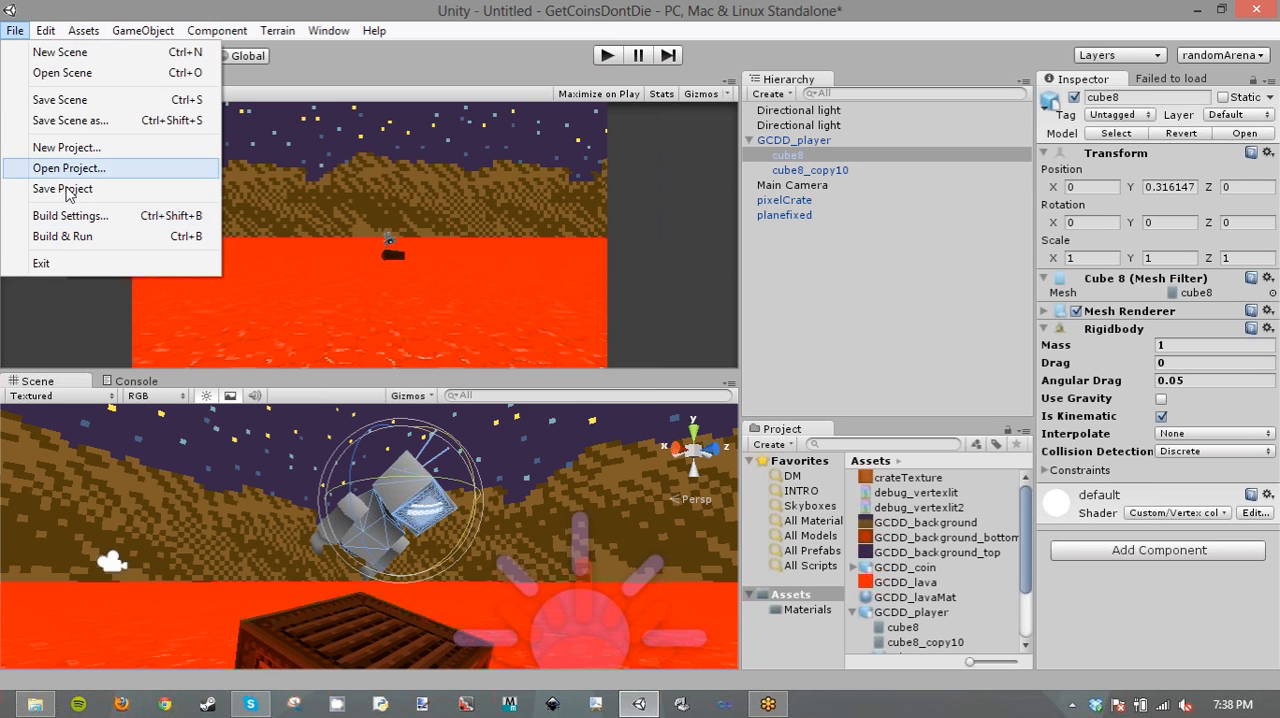
click(74, 104)
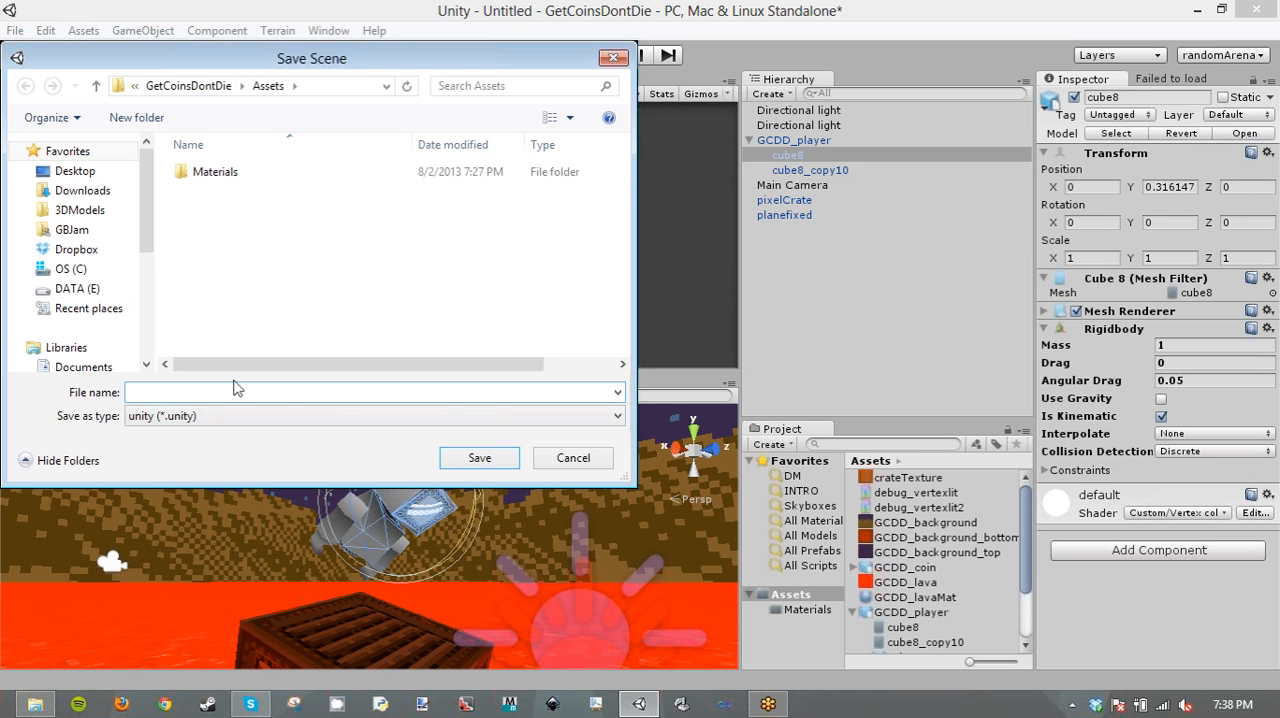
text(level1)
key(Return)
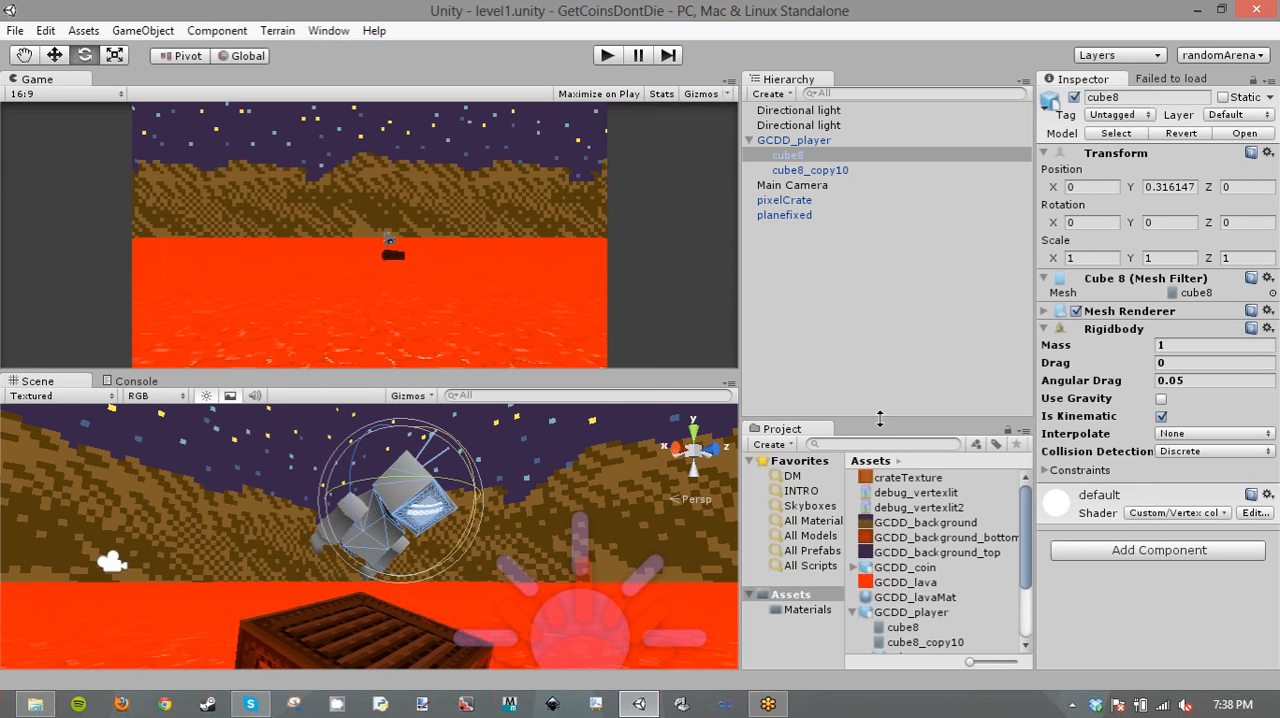
- Switch to File Explorer and look through the Player, Photon and Utility folders in Assets\Scripts for the player controller script
click(786, 140)
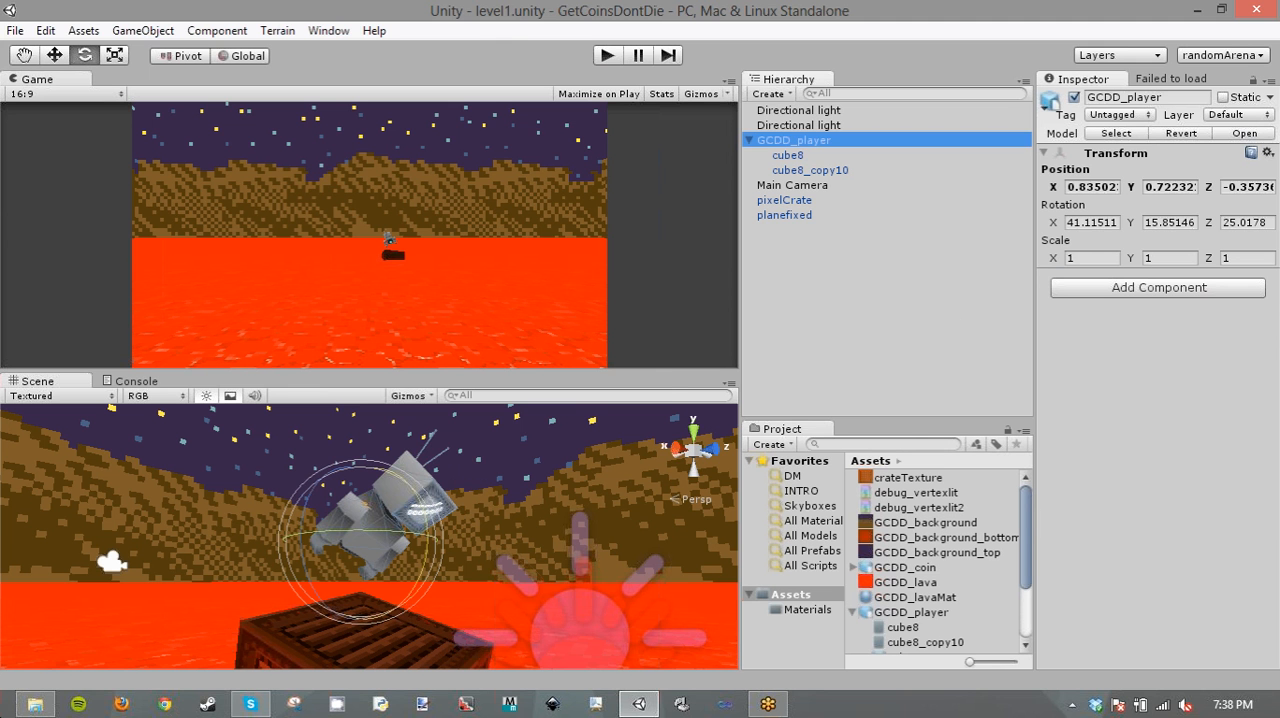
click(35, 703)
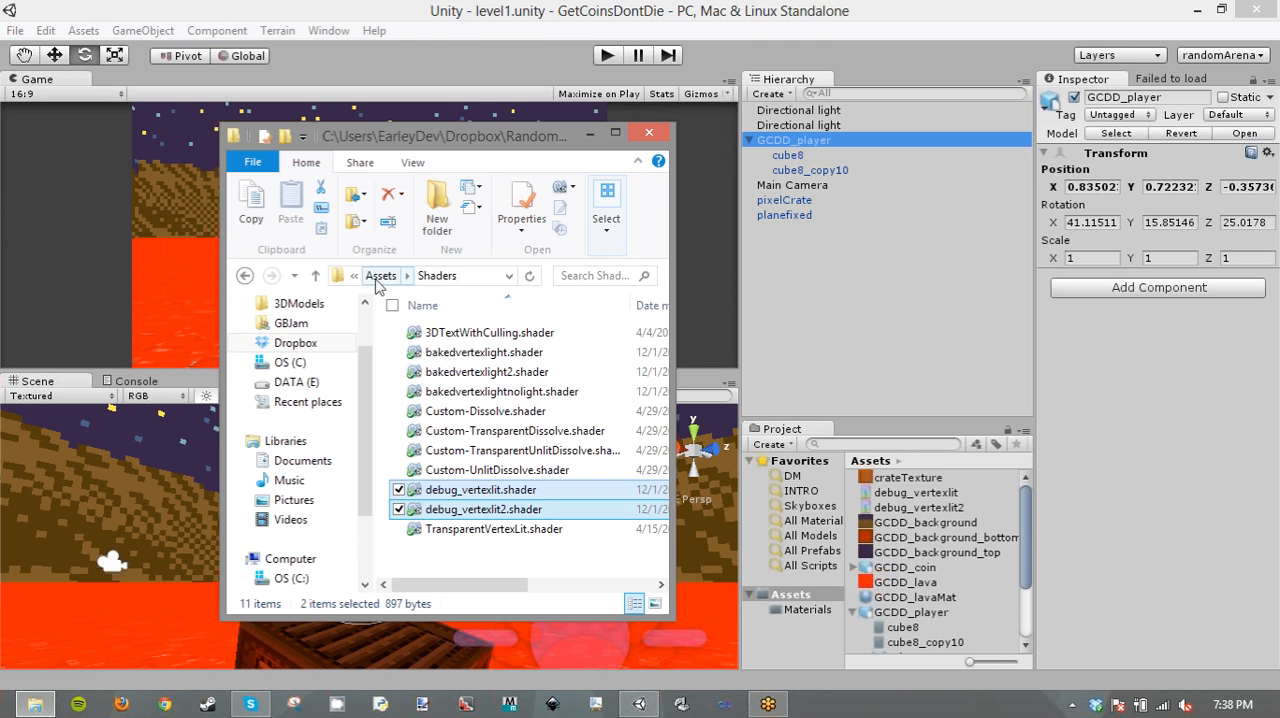
click(406, 275)
click(481, 545)
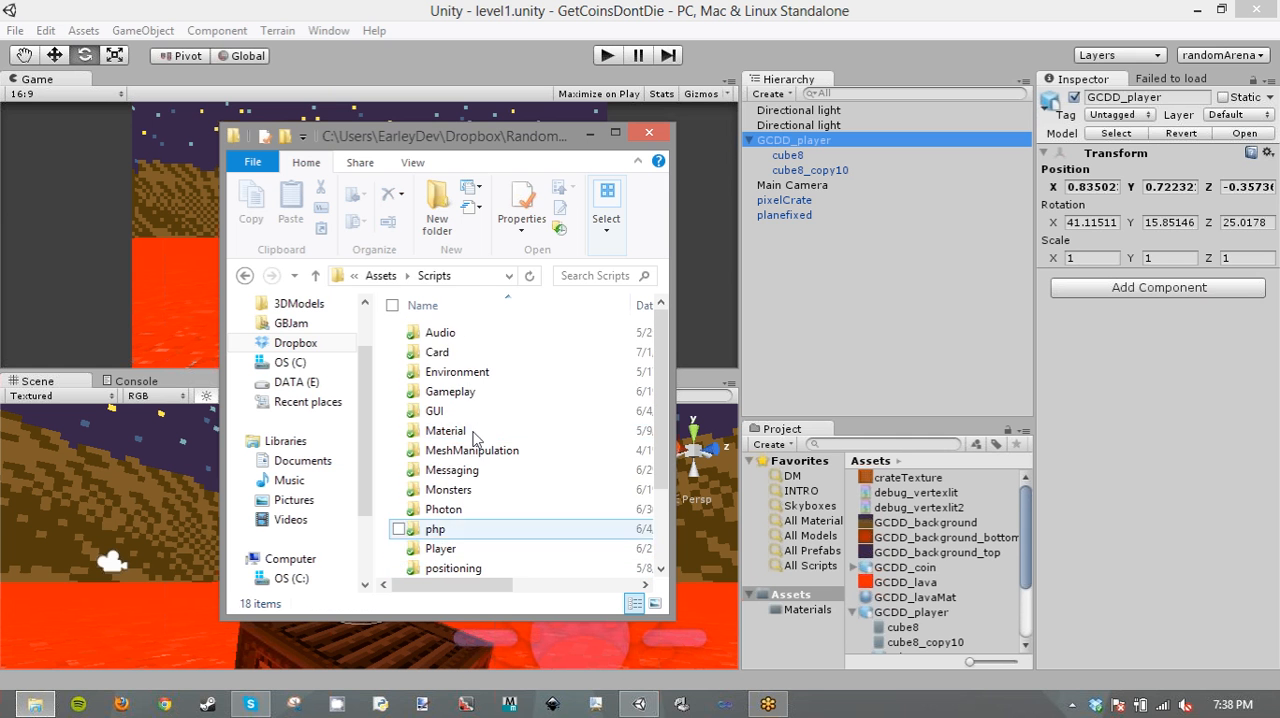
scroll(490, 450, down, 1)
click(466, 507)
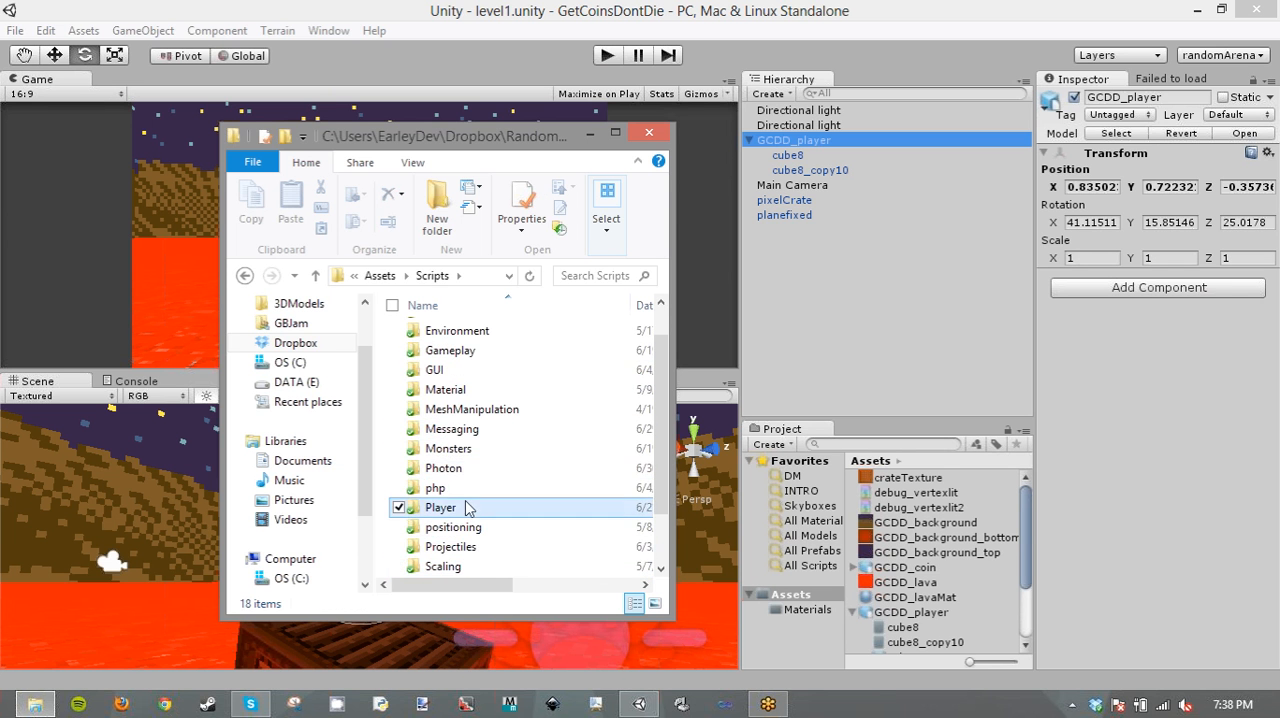
double_click(466, 507)
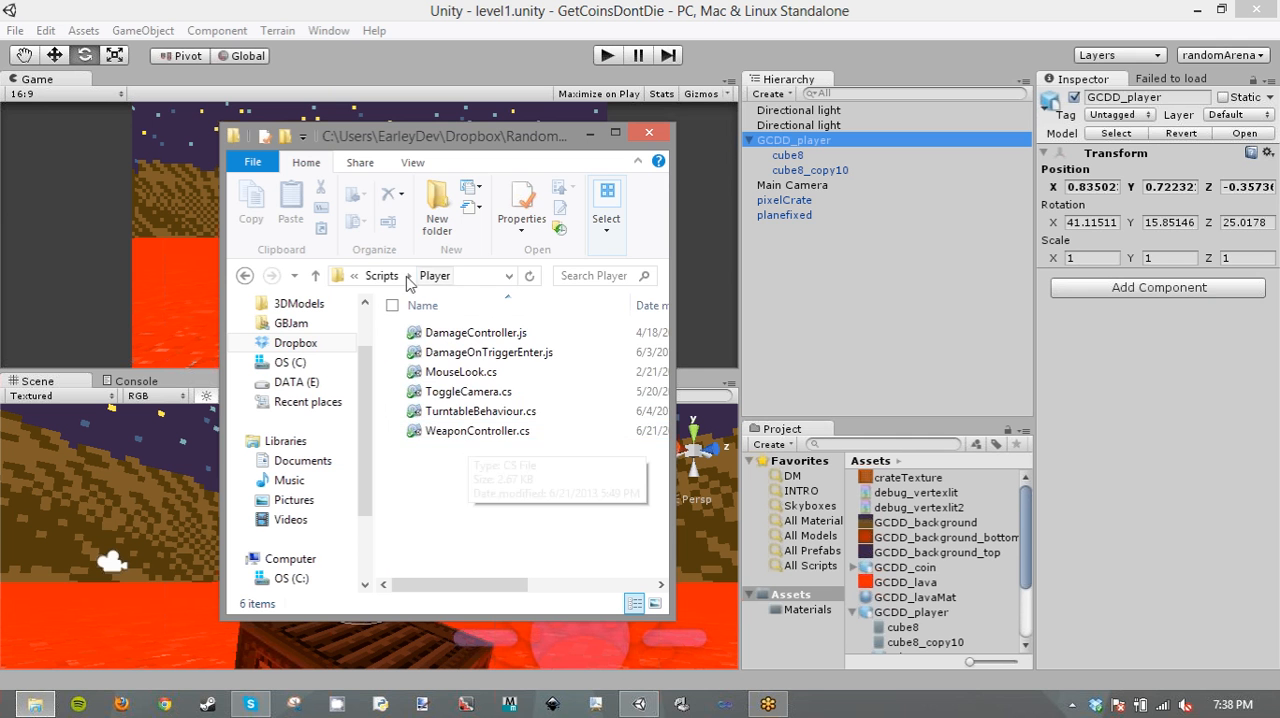
click(390, 277)
scroll(457, 486, down, 1)
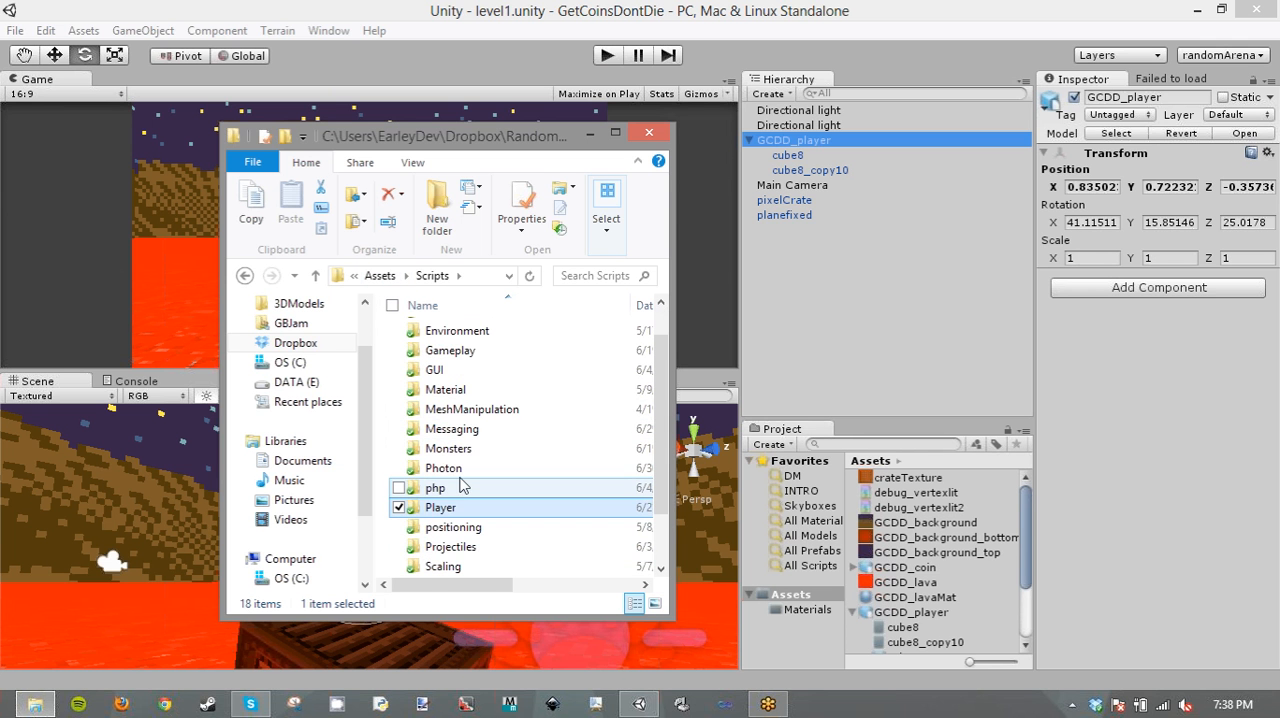
double_click(455, 470)
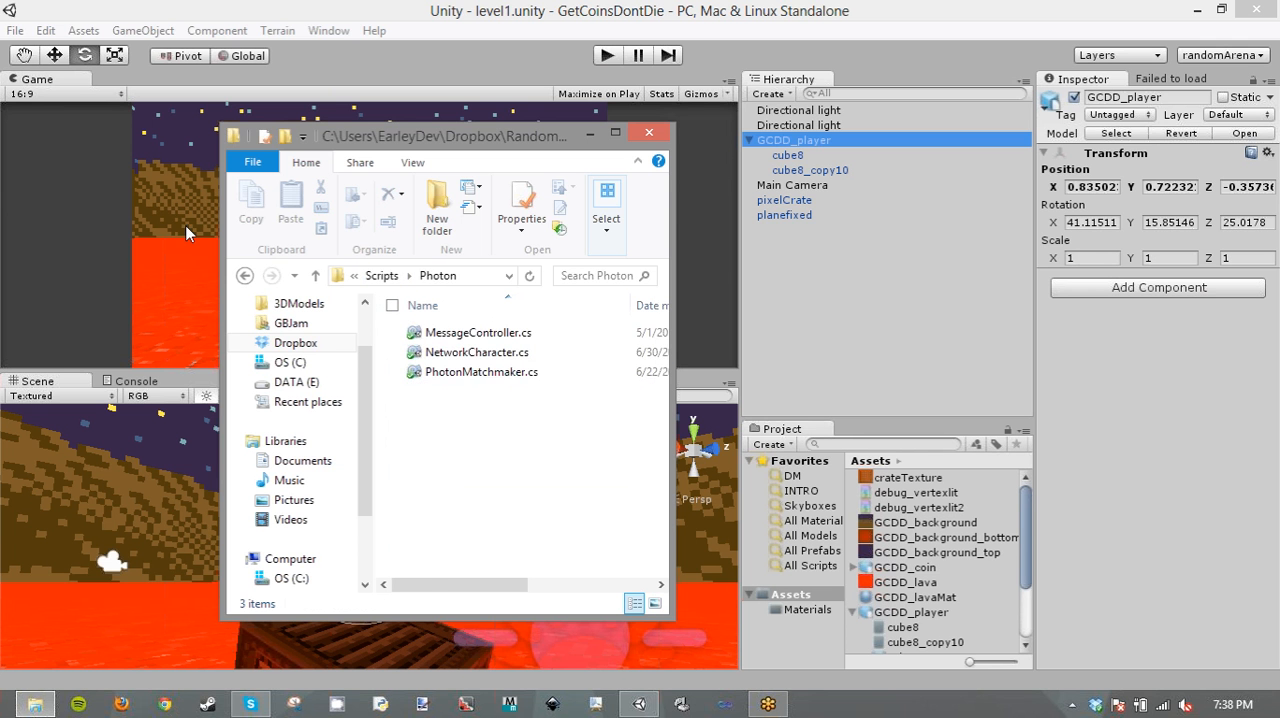
click(245, 278)
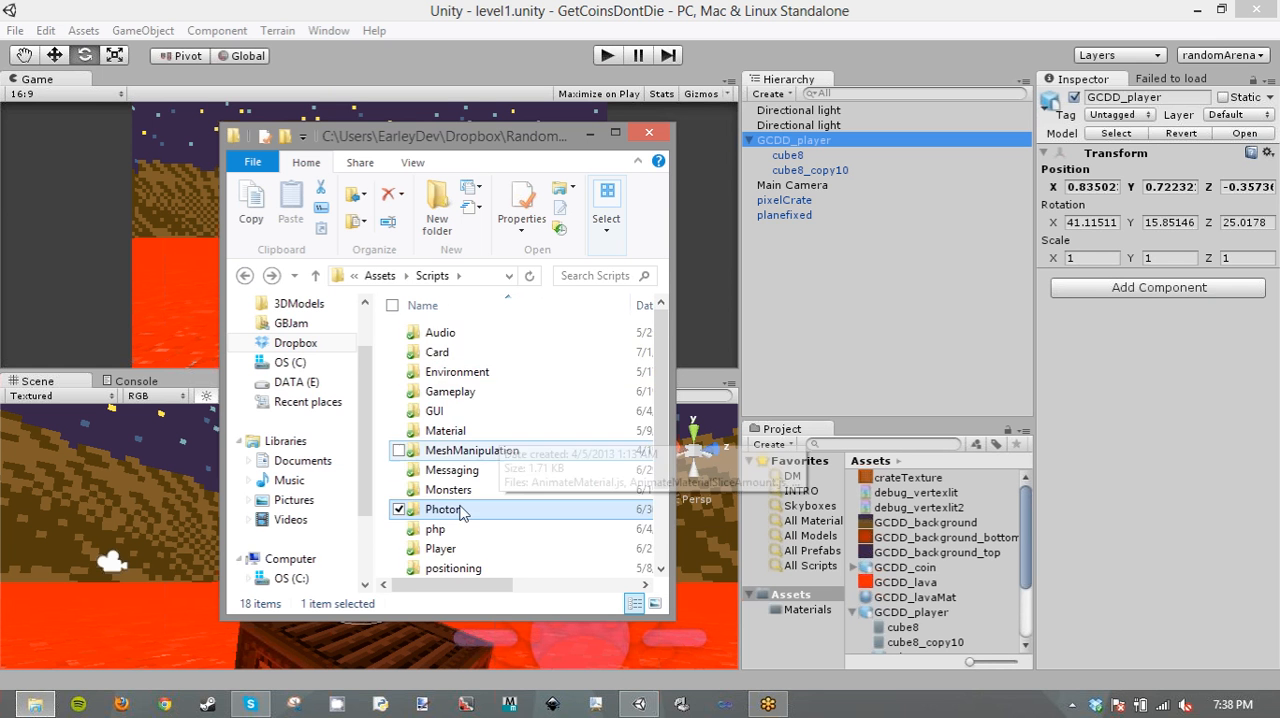
scroll(478, 560, down, 2)
double_click(478, 548)
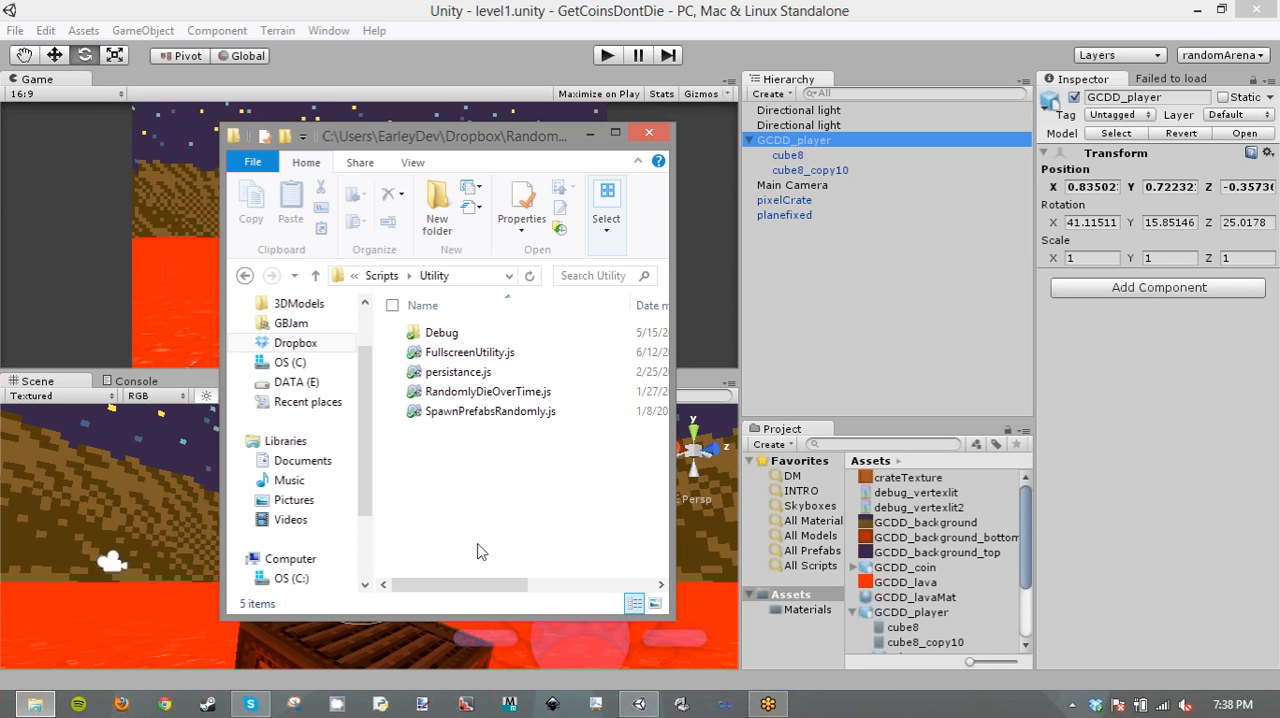
click(245, 275)
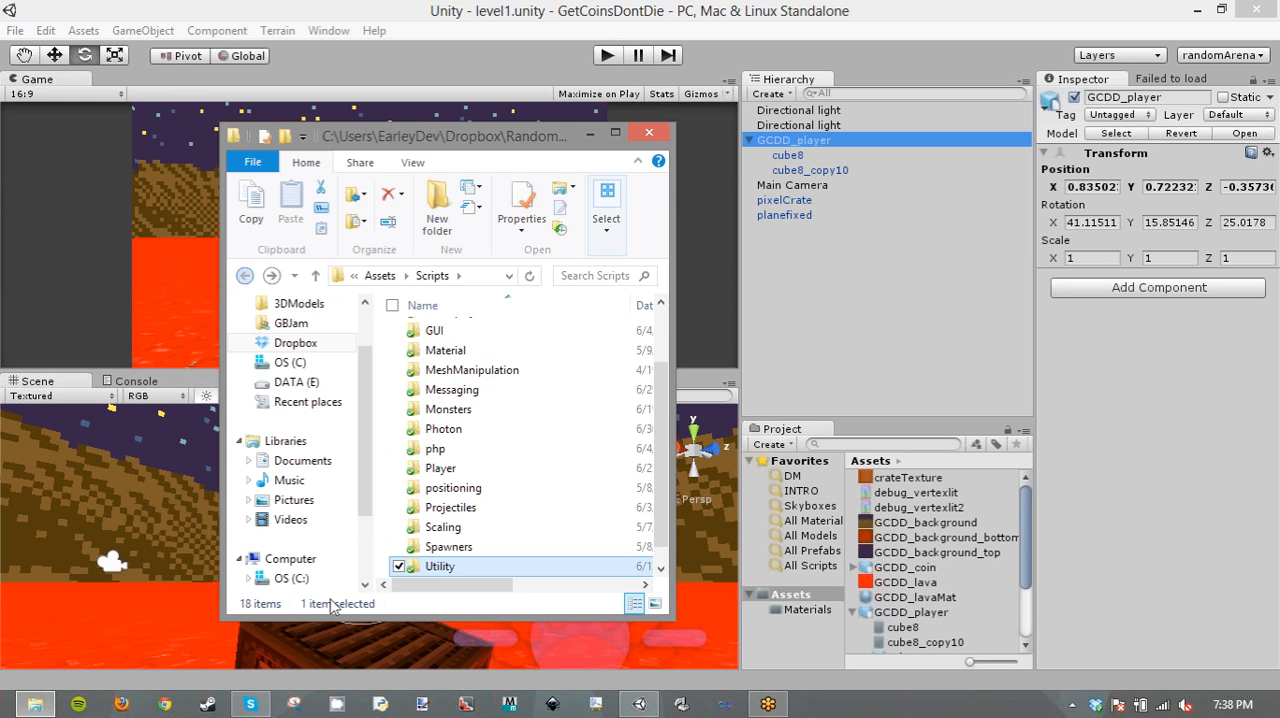
- Return to Unity and save the GetCoinsDontDie project
click(22, 38)
click(16, 30)
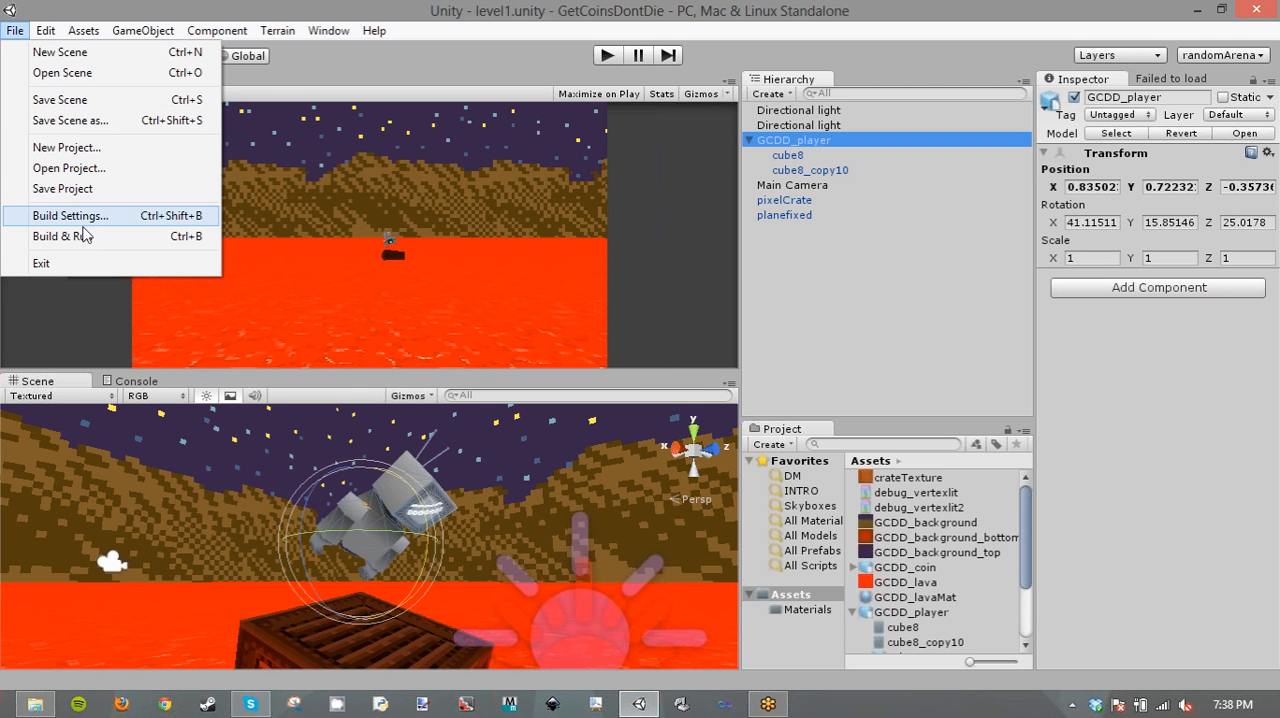
click(84, 190)
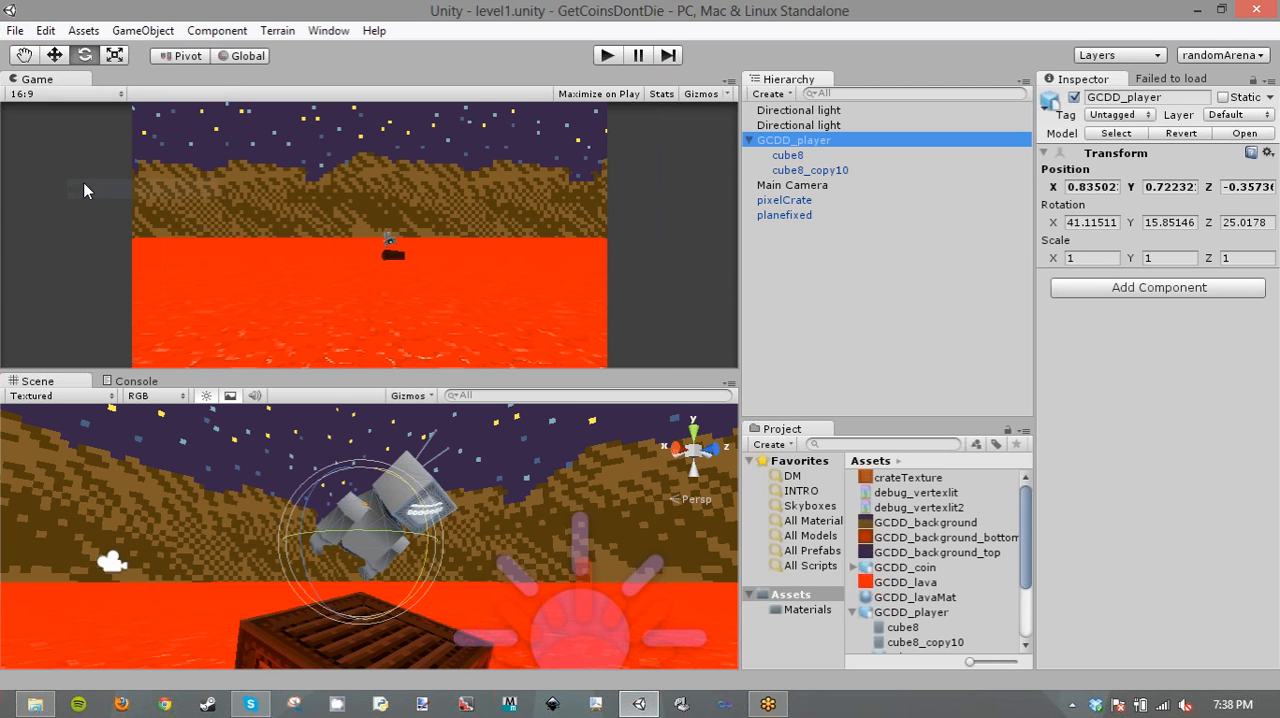
- Open the RandomArena project from the recently opened projects
click(16, 30)
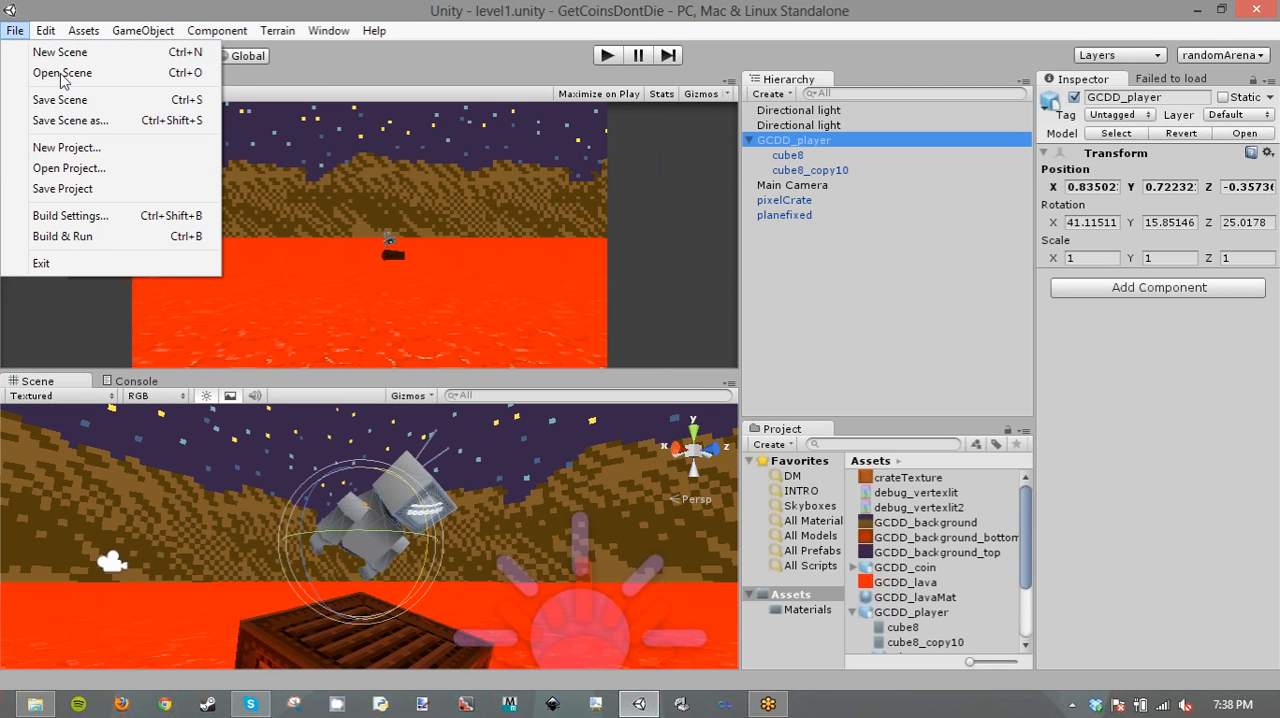
click(95, 172)
click(592, 283)
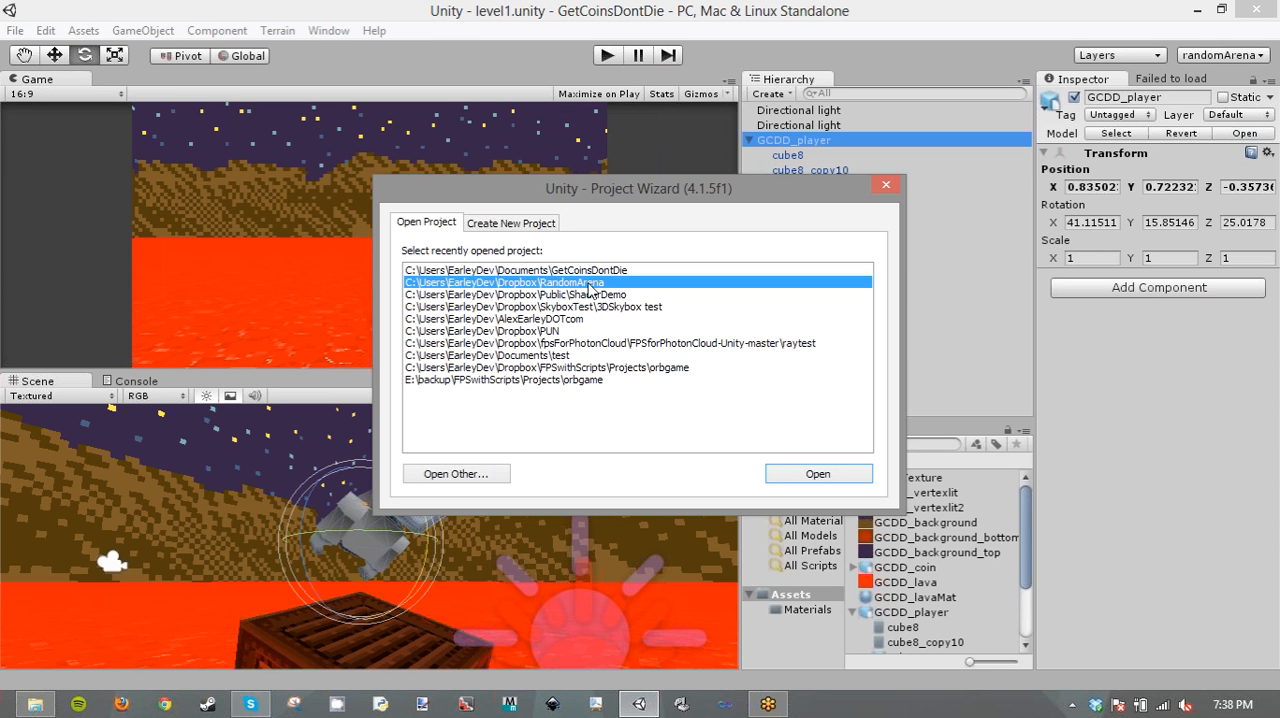
click(818, 473)
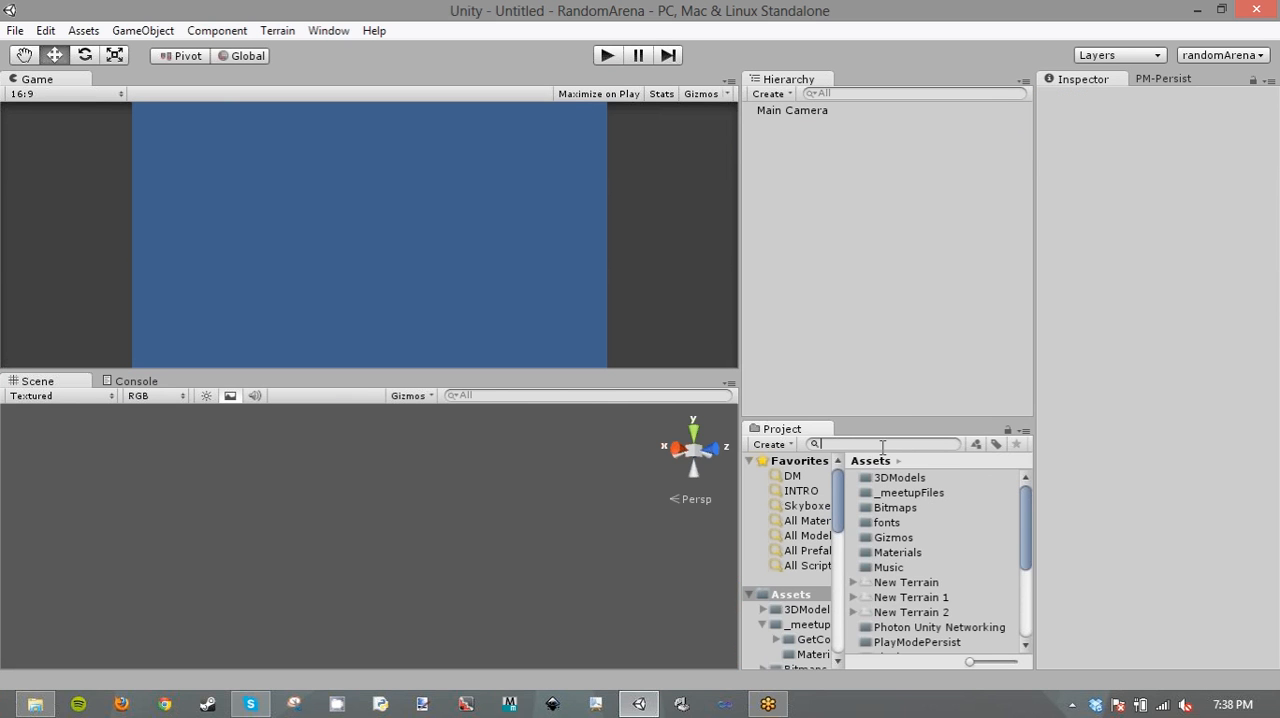
- Search the project assets for "playercon" and select the PlayerController script
text(playe)
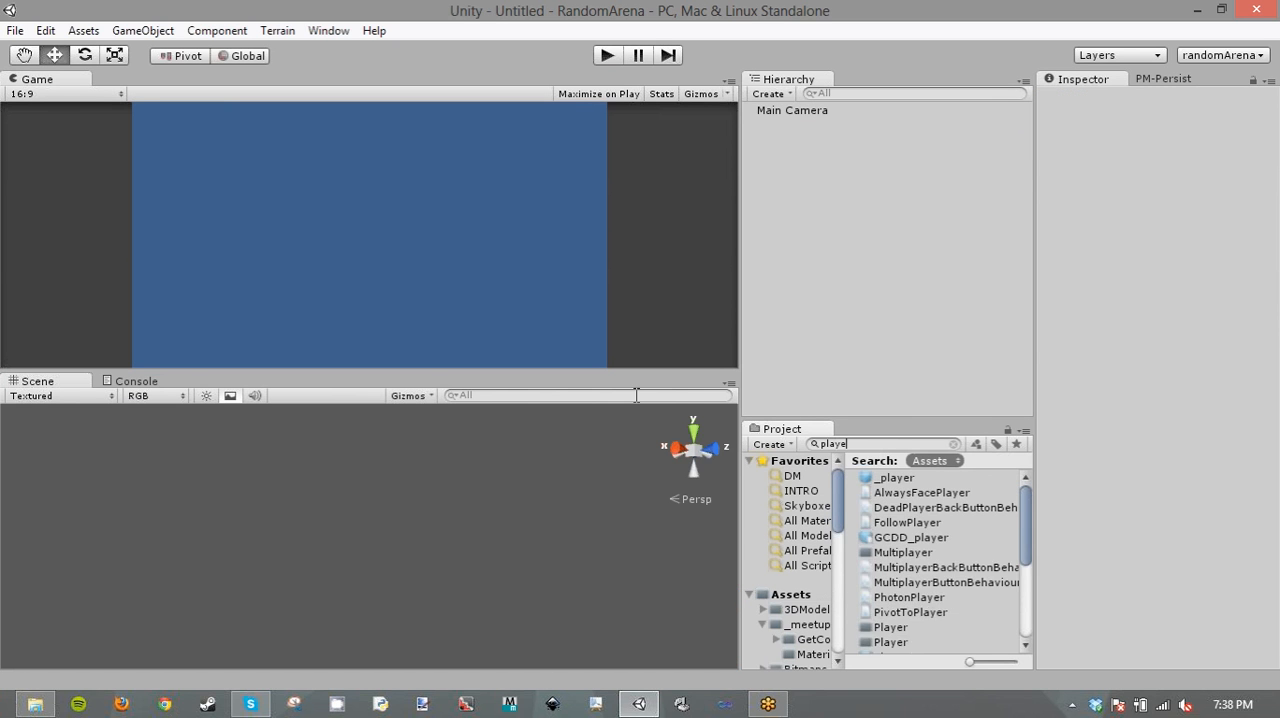
text(rcon)
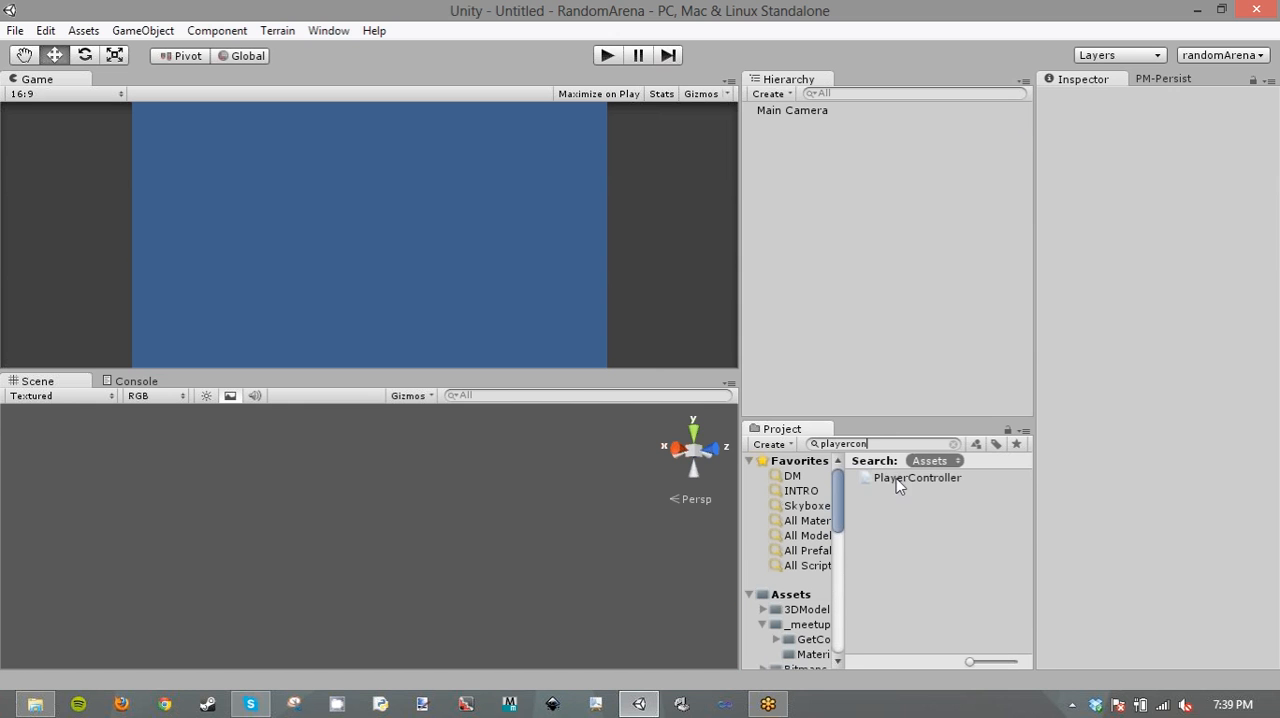
click(896, 480)
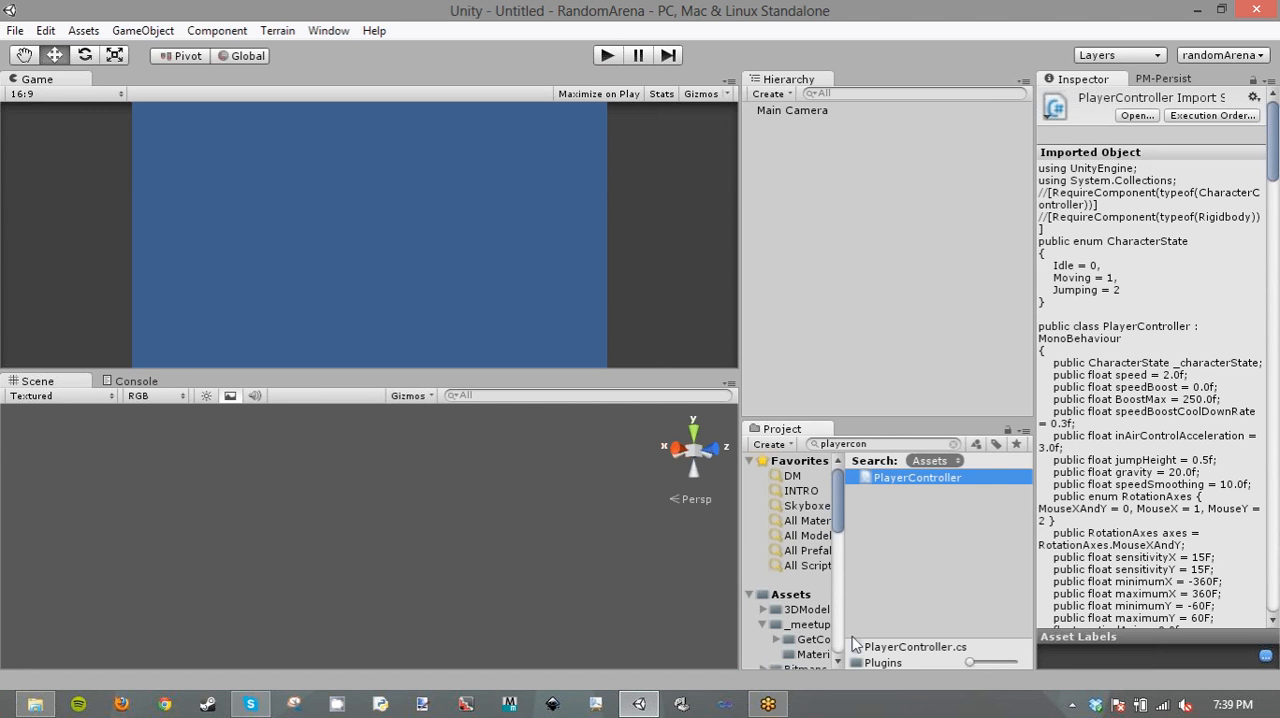
- Reveal the PlayerController script's location on disk in File Explorer
click(926, 645)
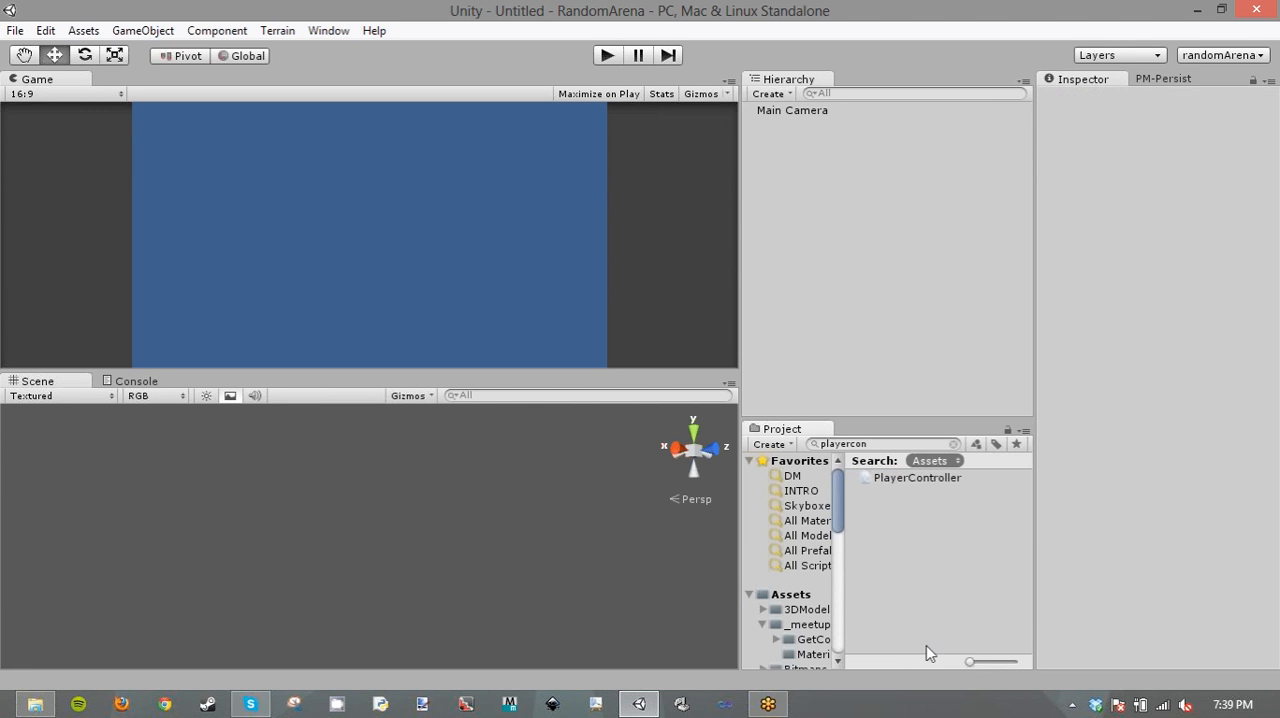
click(908, 480)
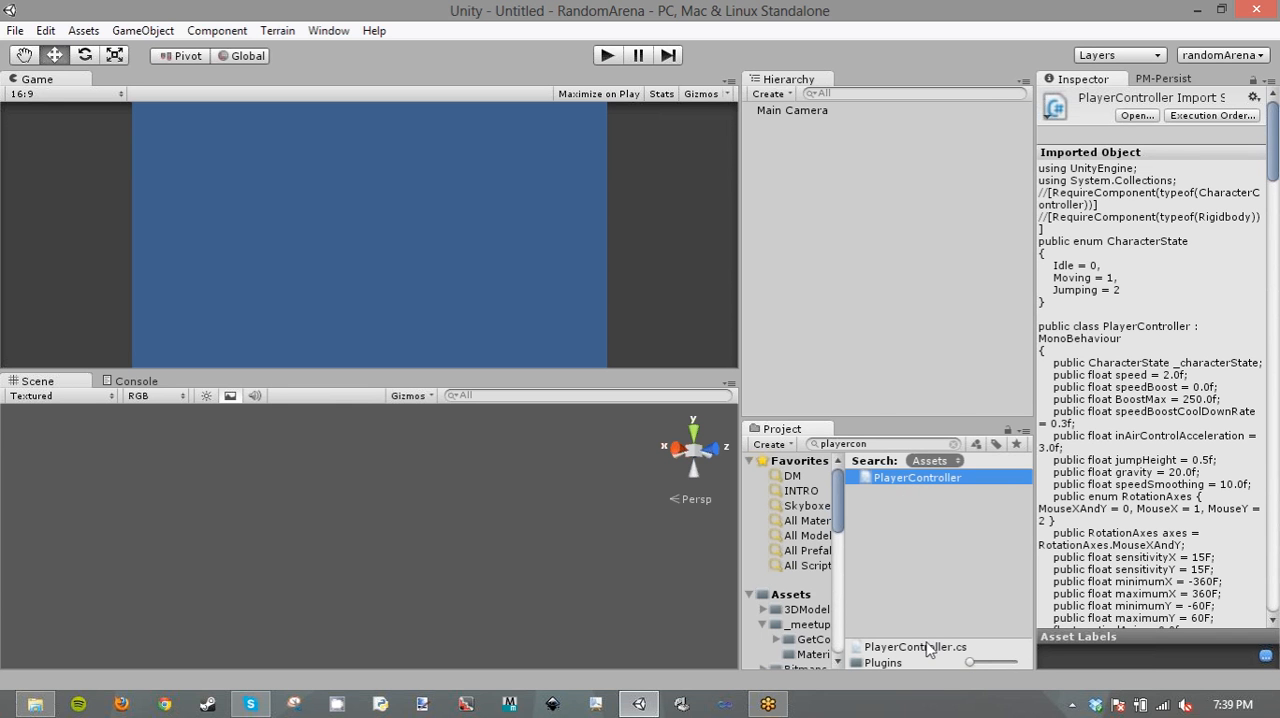
drag(970, 662, 980, 662)
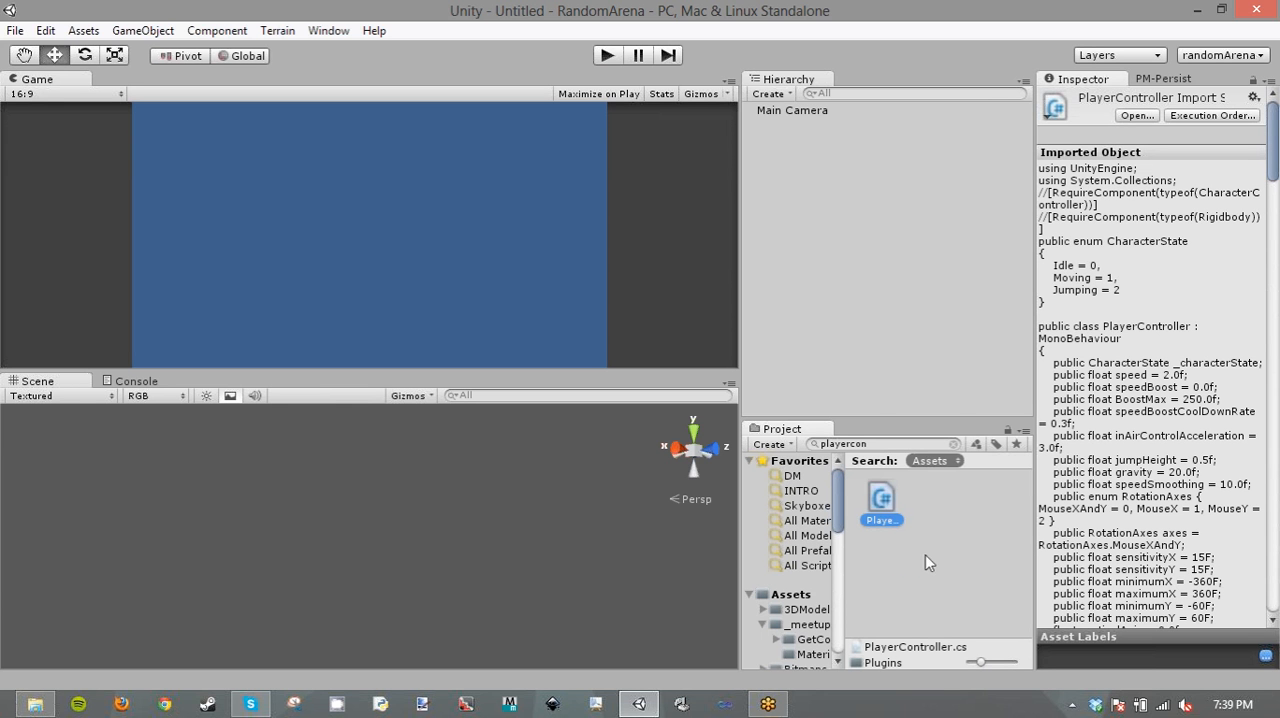
right_click(884, 495)
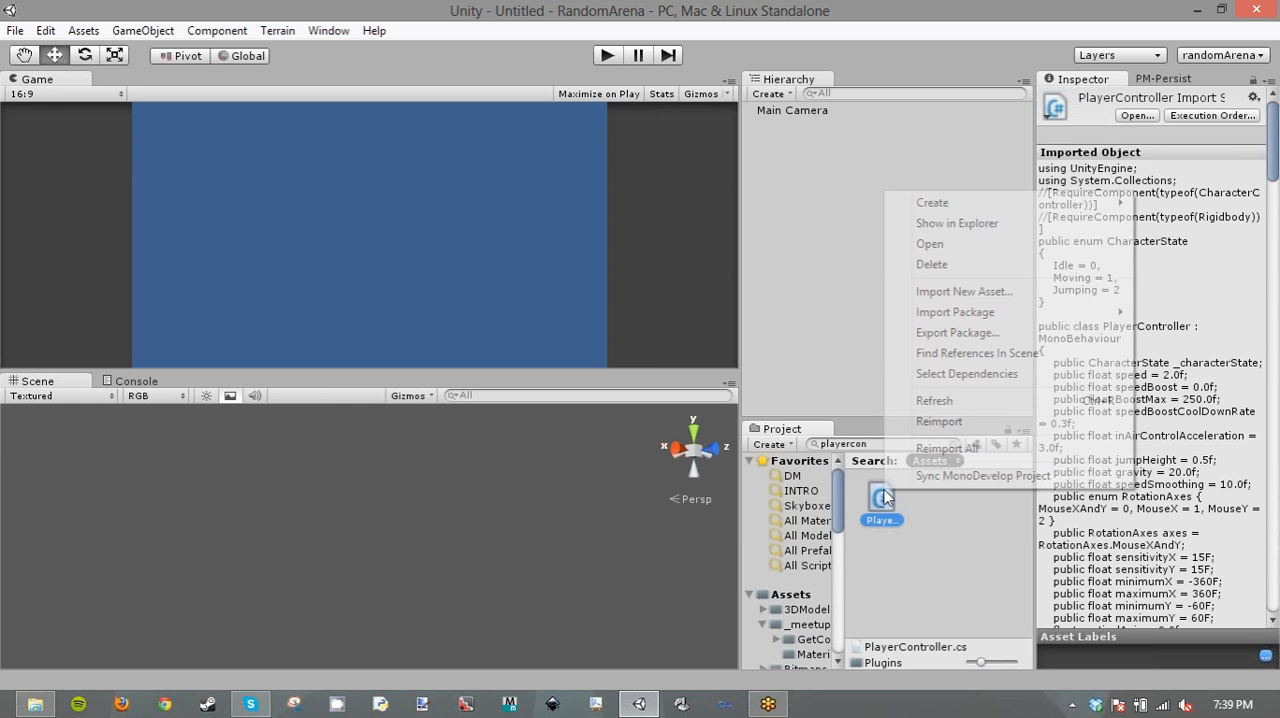
click(969, 224)
- Reopen the GetCoinsDontDie project from the recent projects and select PlayerController.cs in the Plugins folder window
click(18, 30)
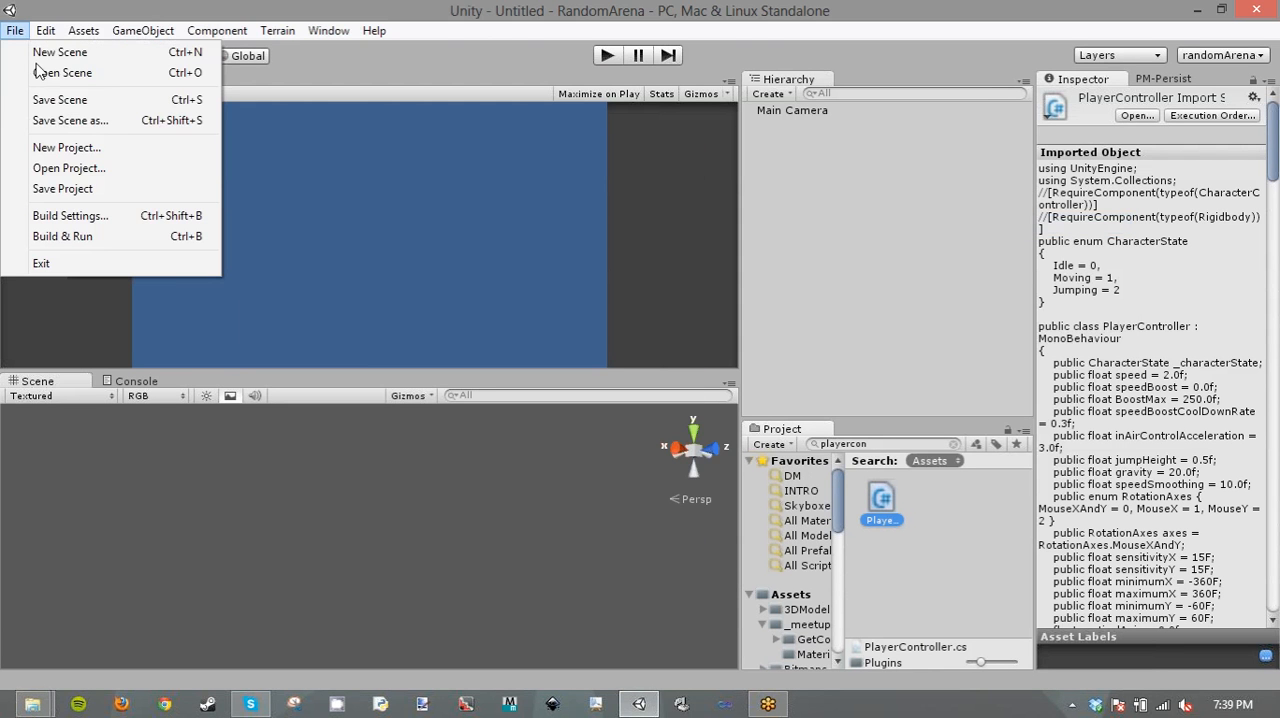
click(78, 170)
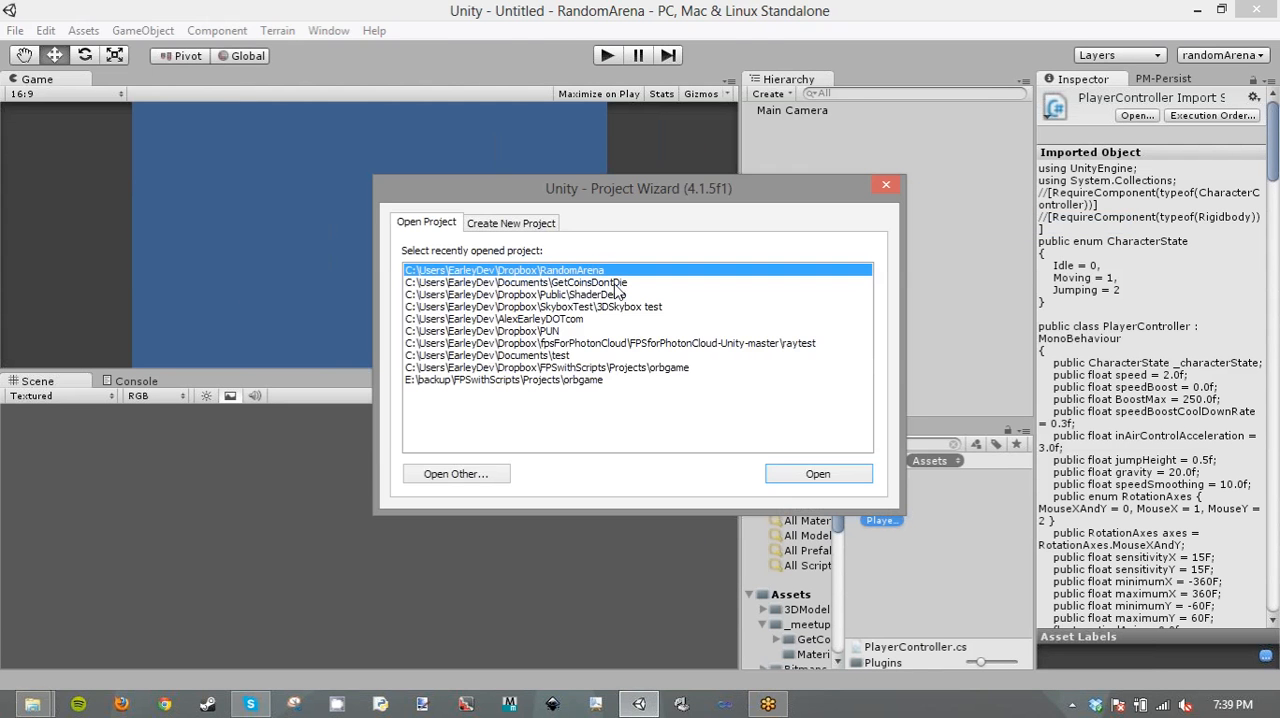
click(617, 284)
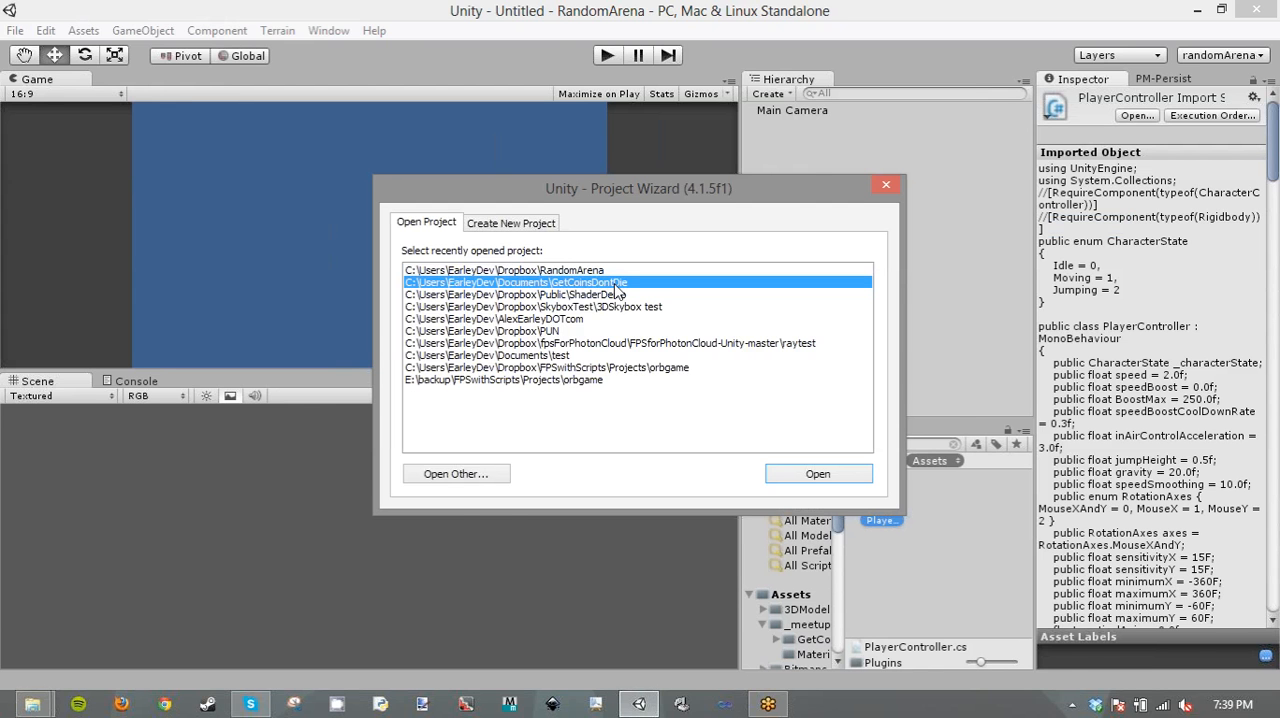
click(818, 473)
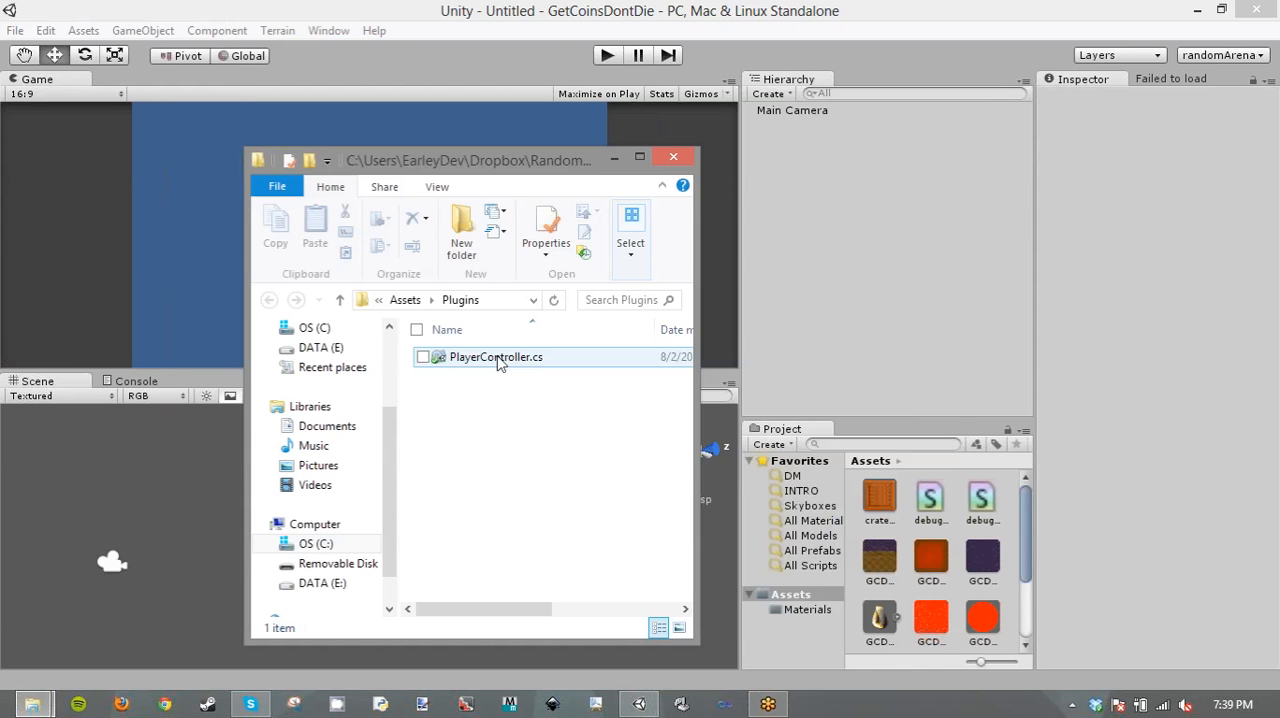
click(499, 362)
drag(583, 163, 651, 165)
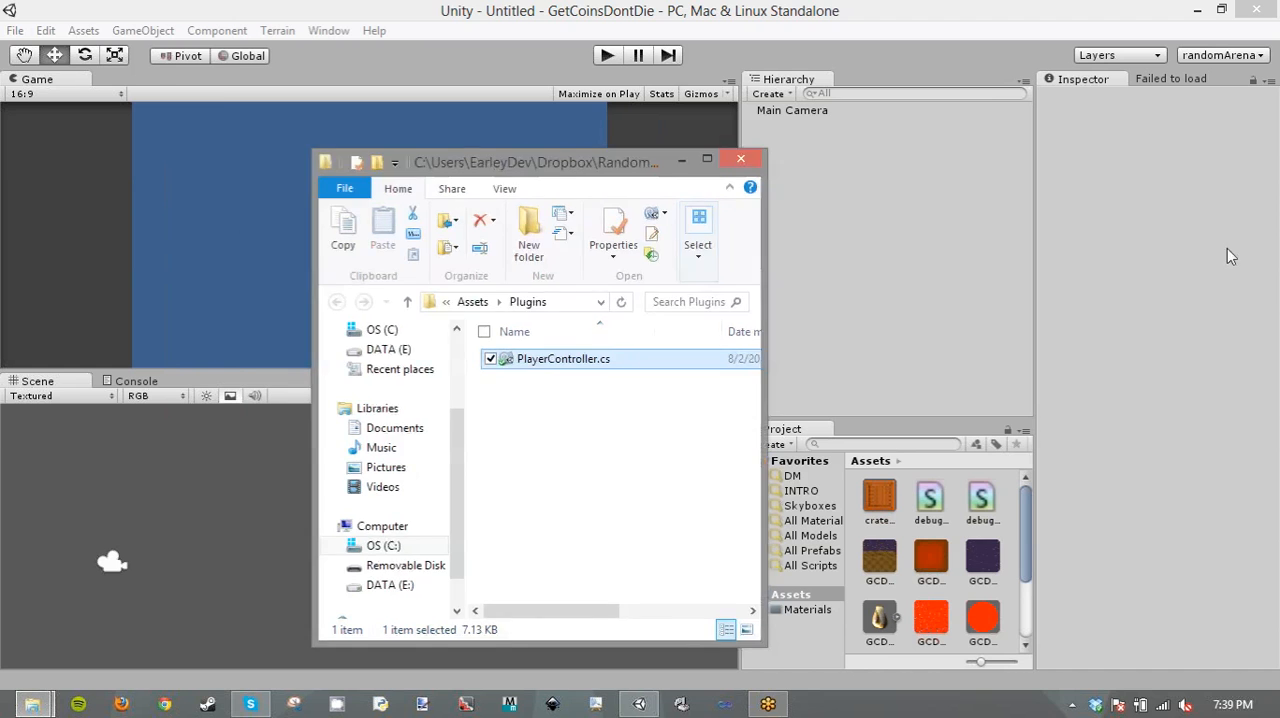
- Open the level1.unity scene from the project's Assets folder
click(15, 30)
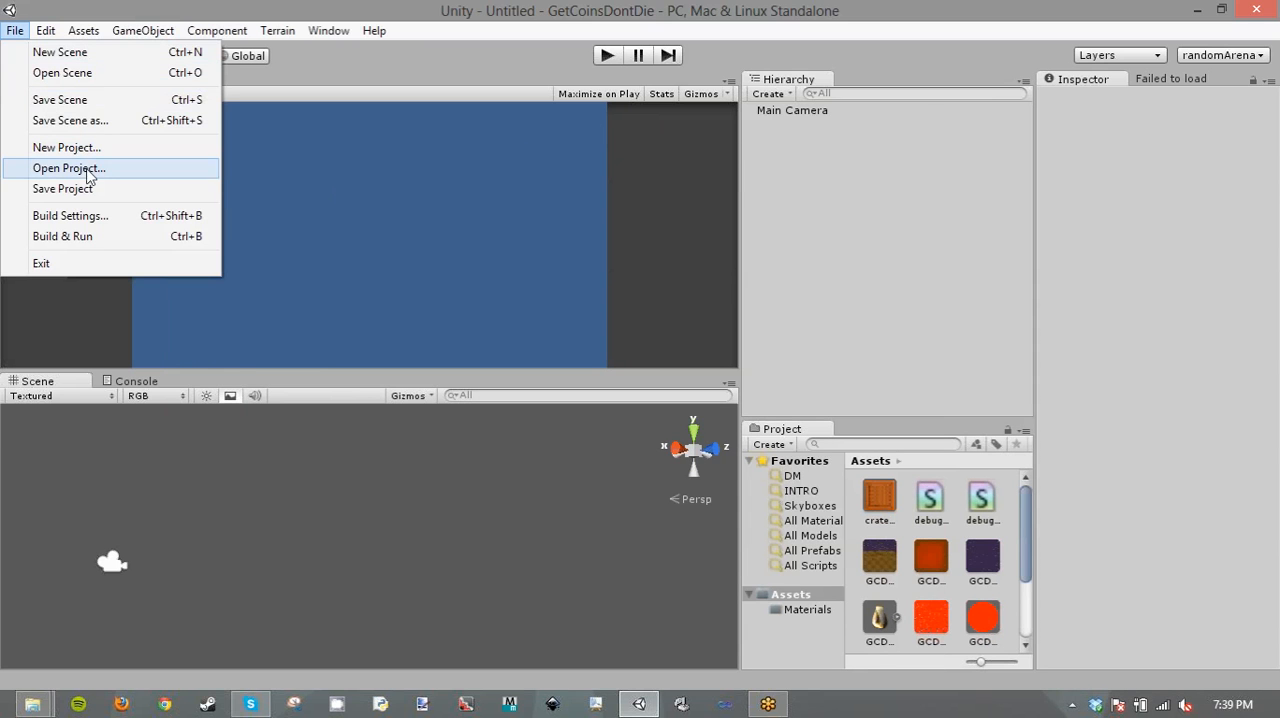
click(62, 73)
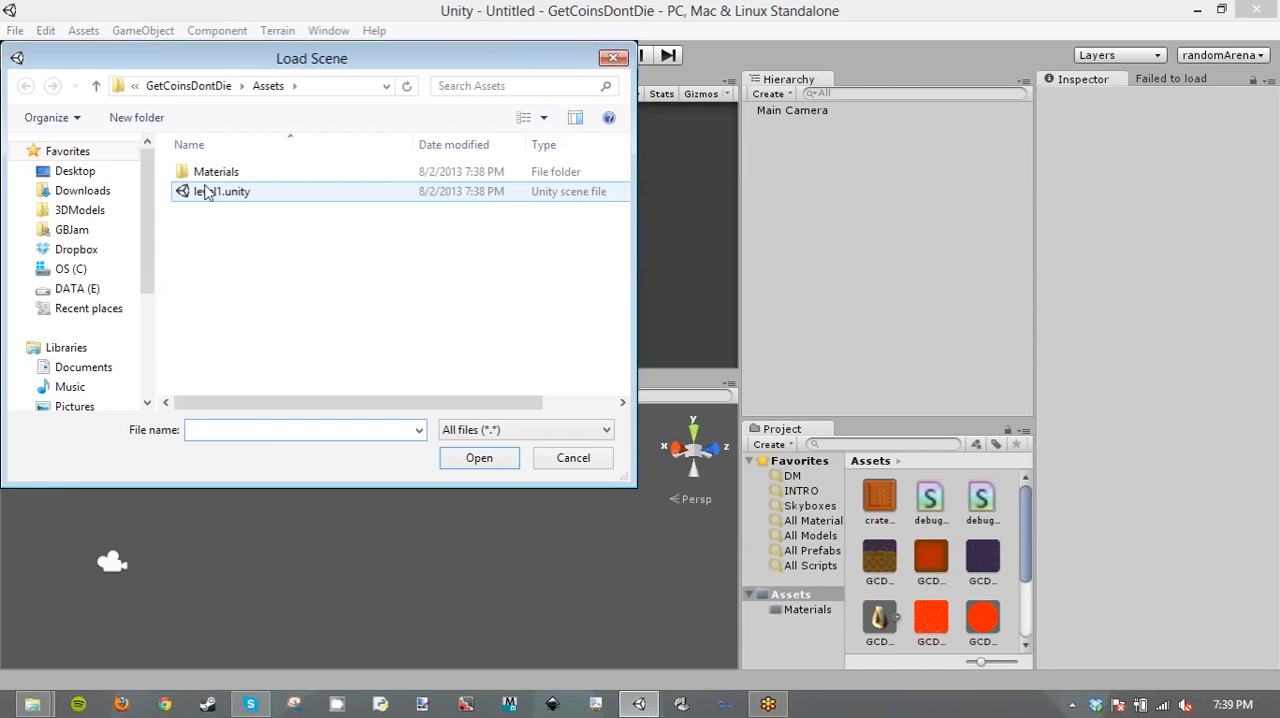
double_click(205, 191)
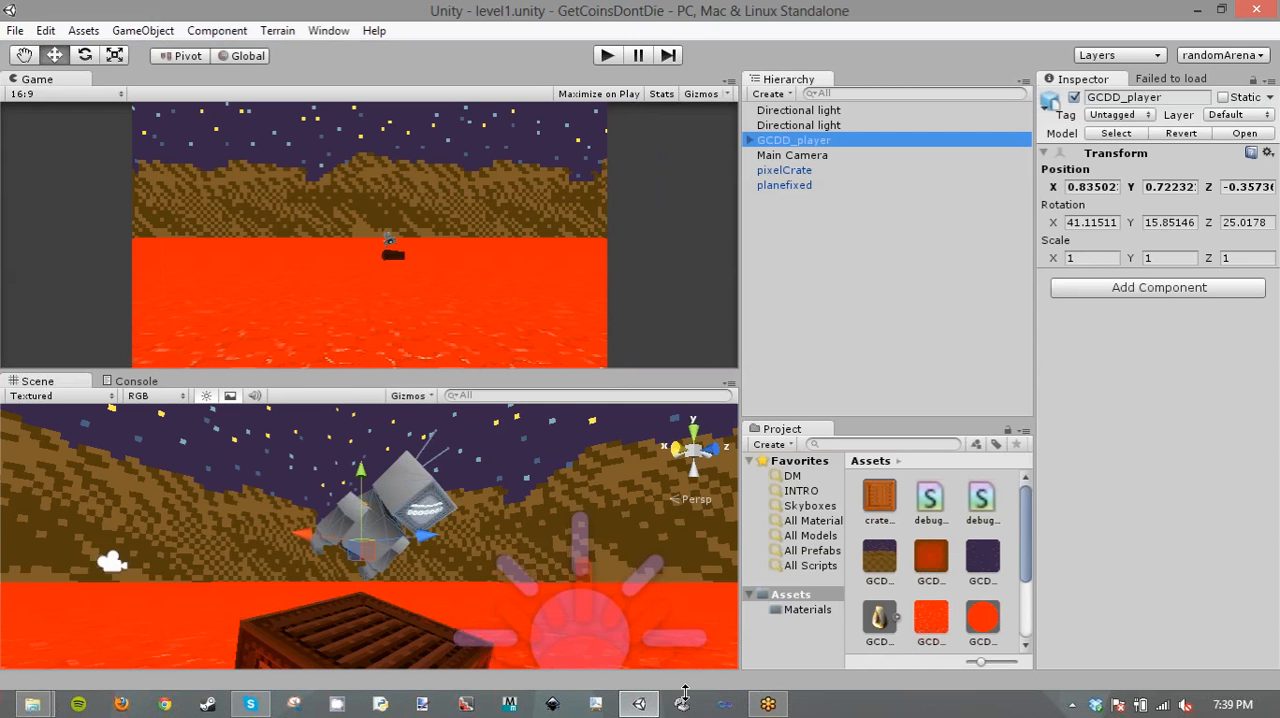
- Import PlayerController.cs from the File Explorer window into the project's Assets folder and show the assets as a list
mouse_move(30, 705)
click(305, 571)
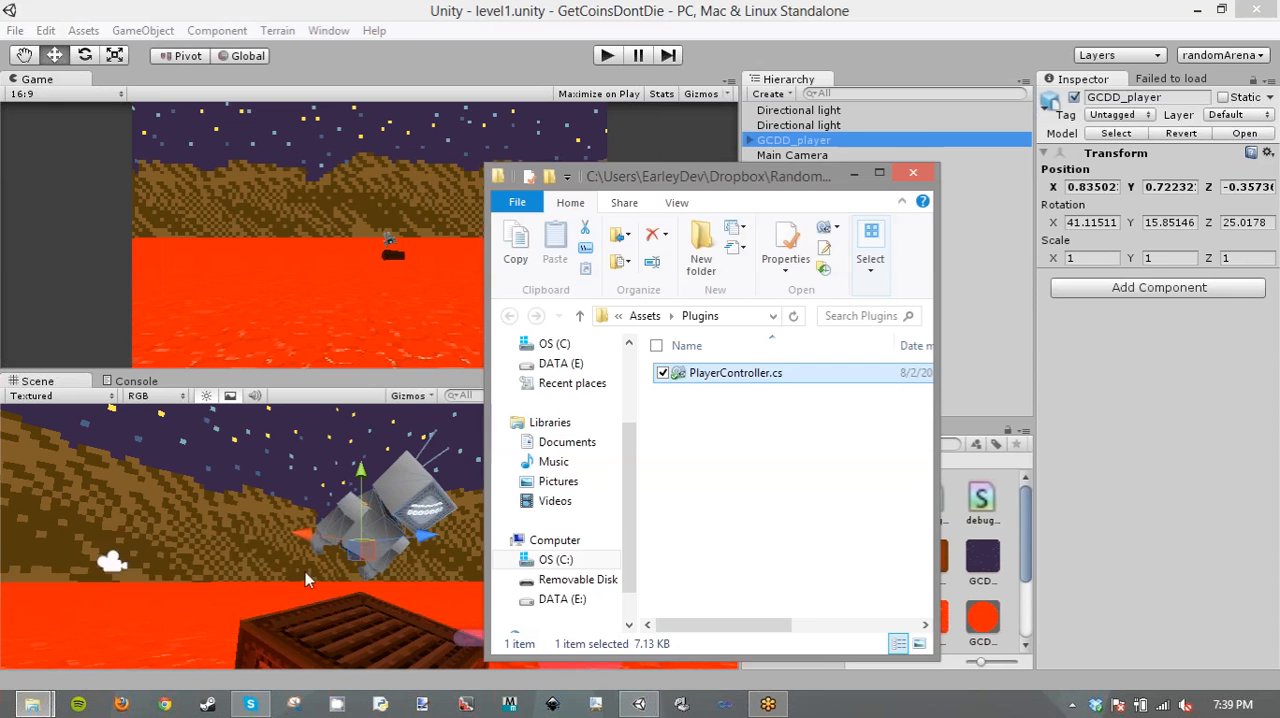
drag(699, 168, 300, 171)
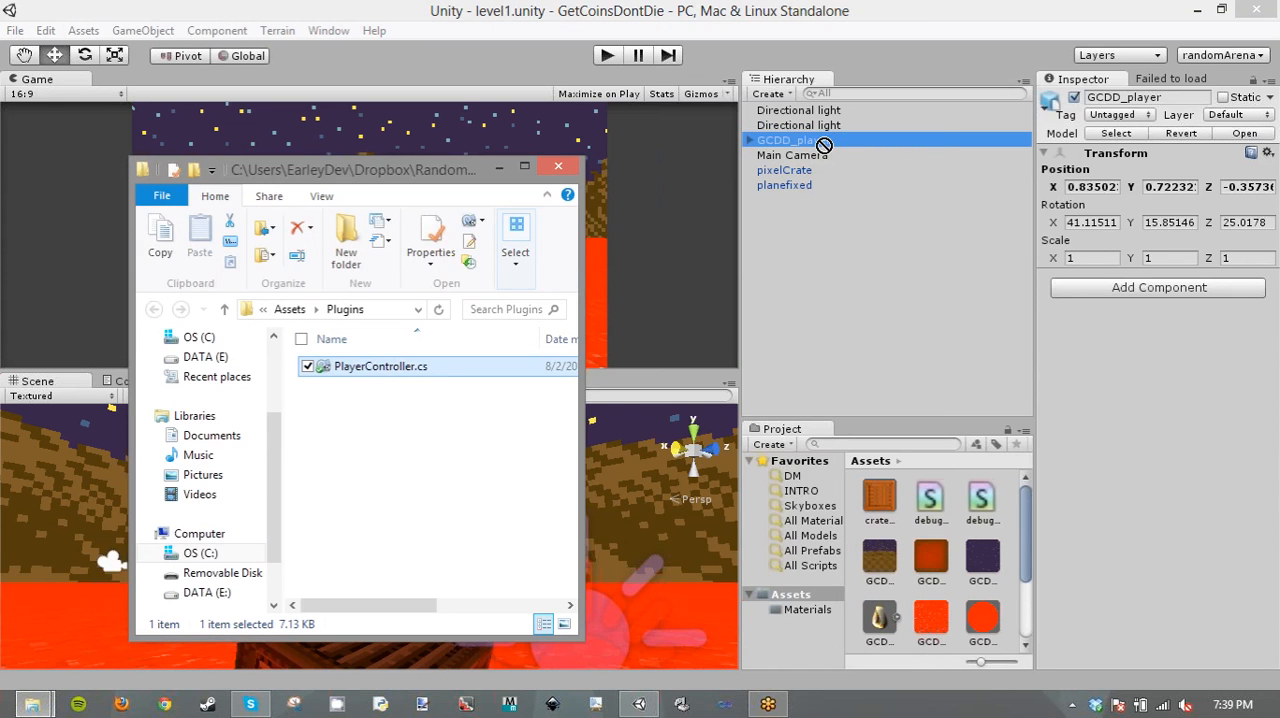
drag(395, 367, 904, 594)
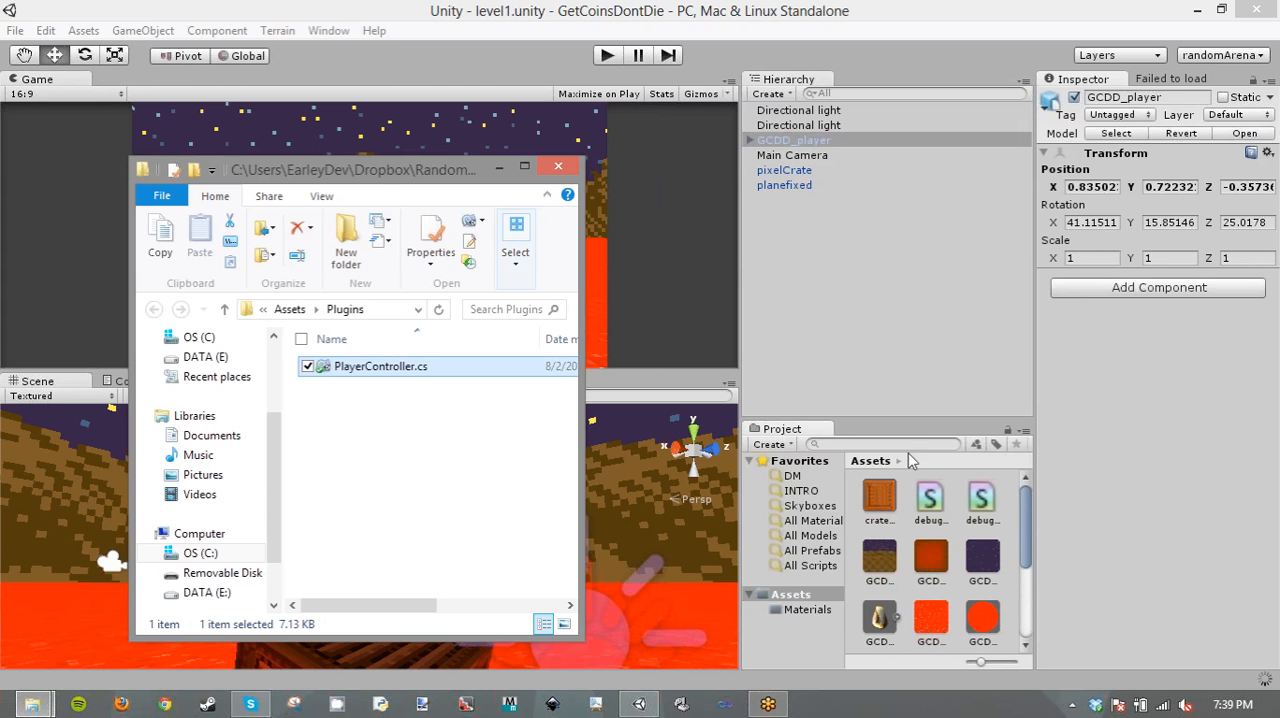
drag(981, 662, 934, 666)
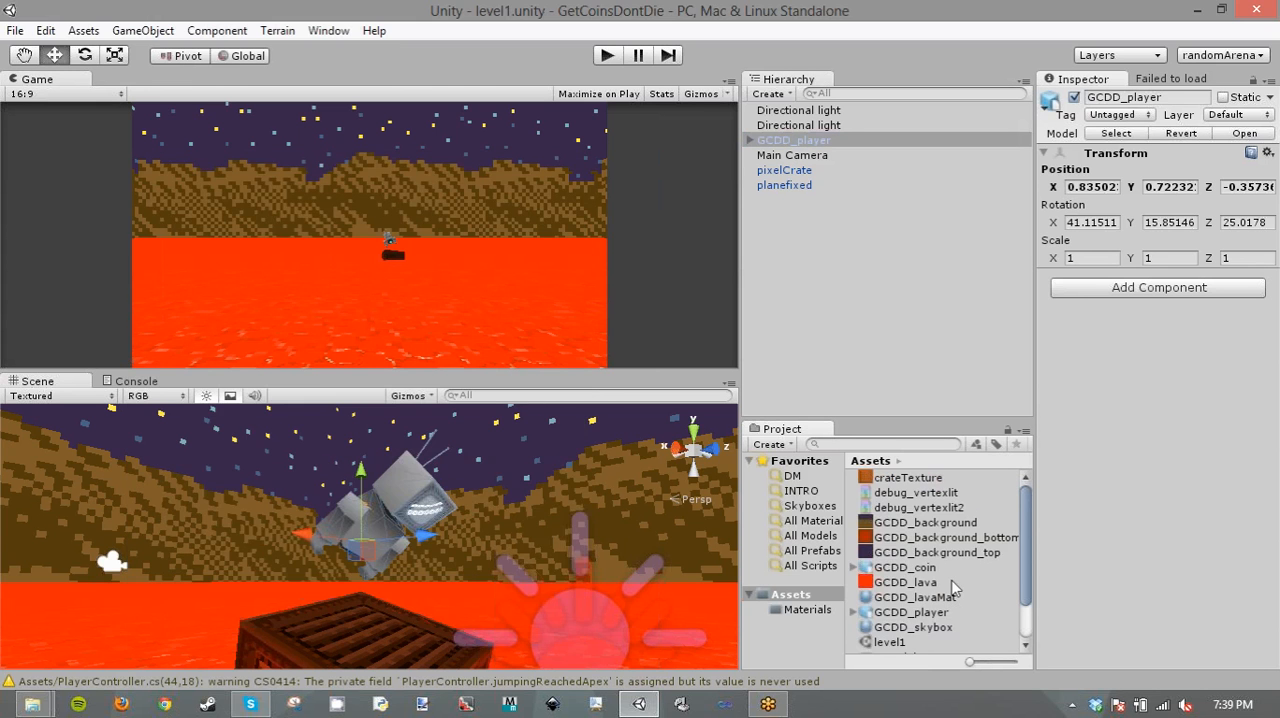
- Add the Player Controller script and a Character Controller component to GCDD_player, and collapse the Character Controller's settings
click(1158, 287)
text(p)
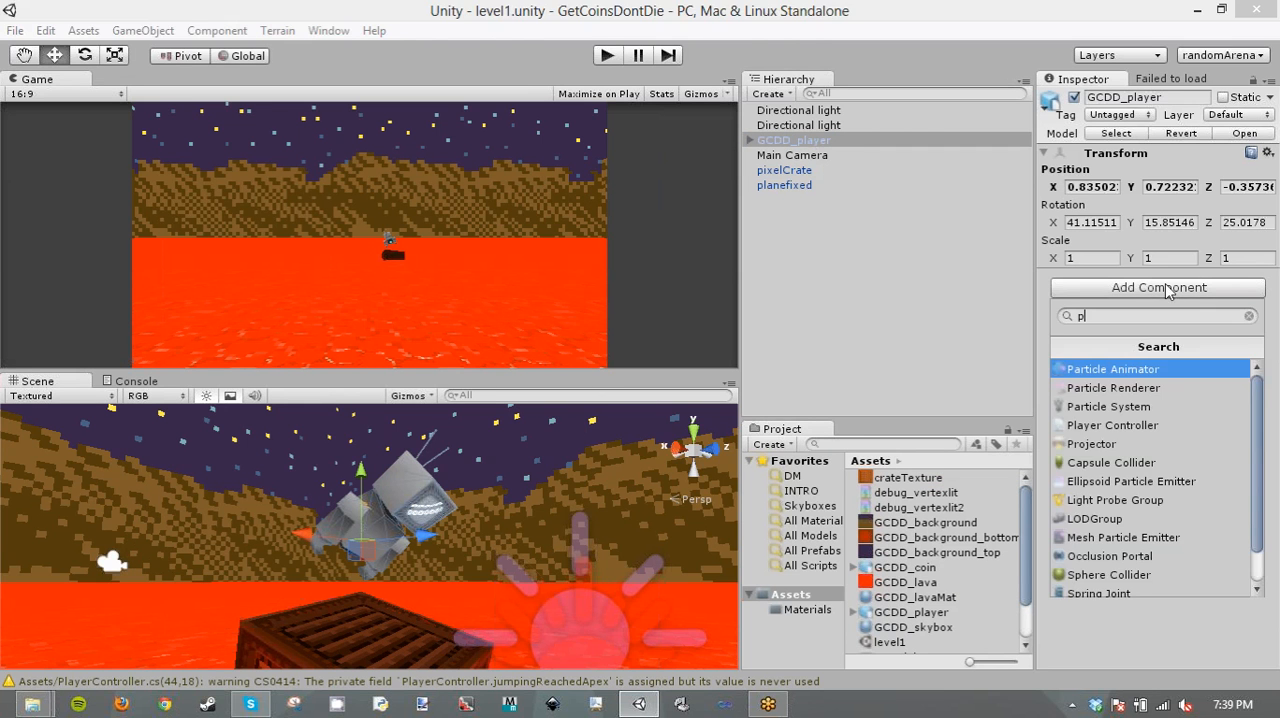
click(1108, 427)
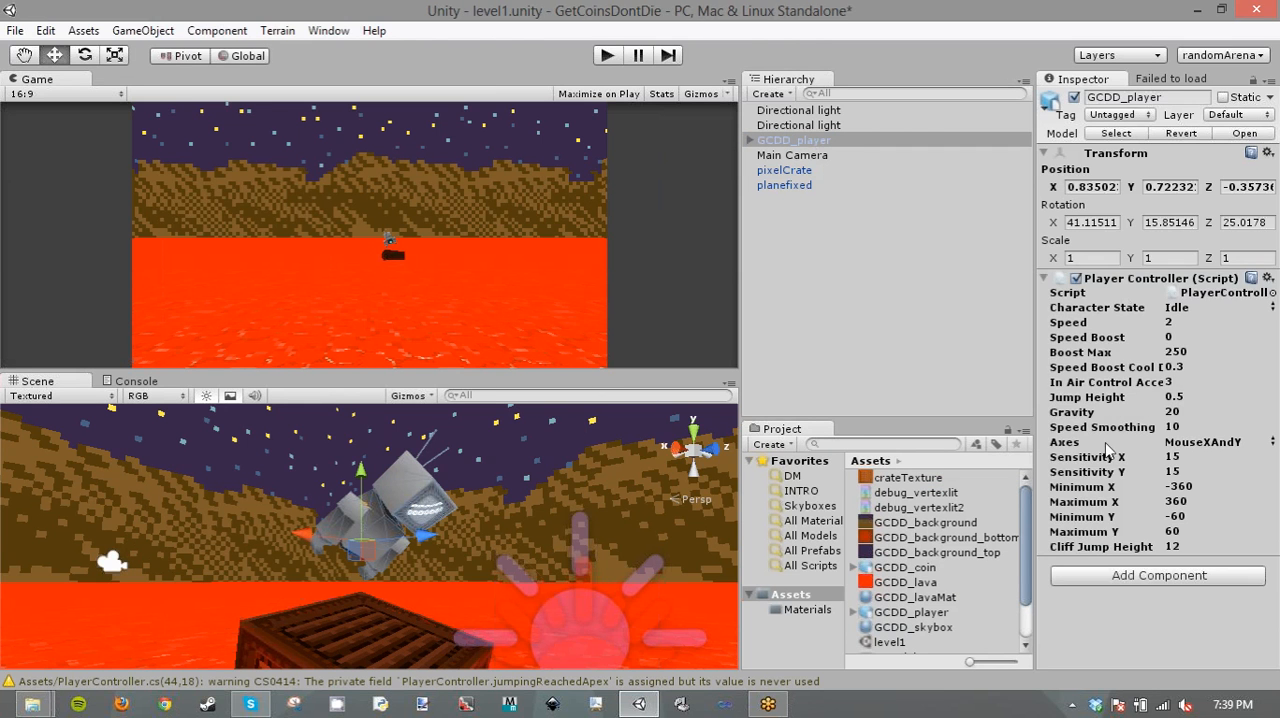
click(1146, 575)
text(char)
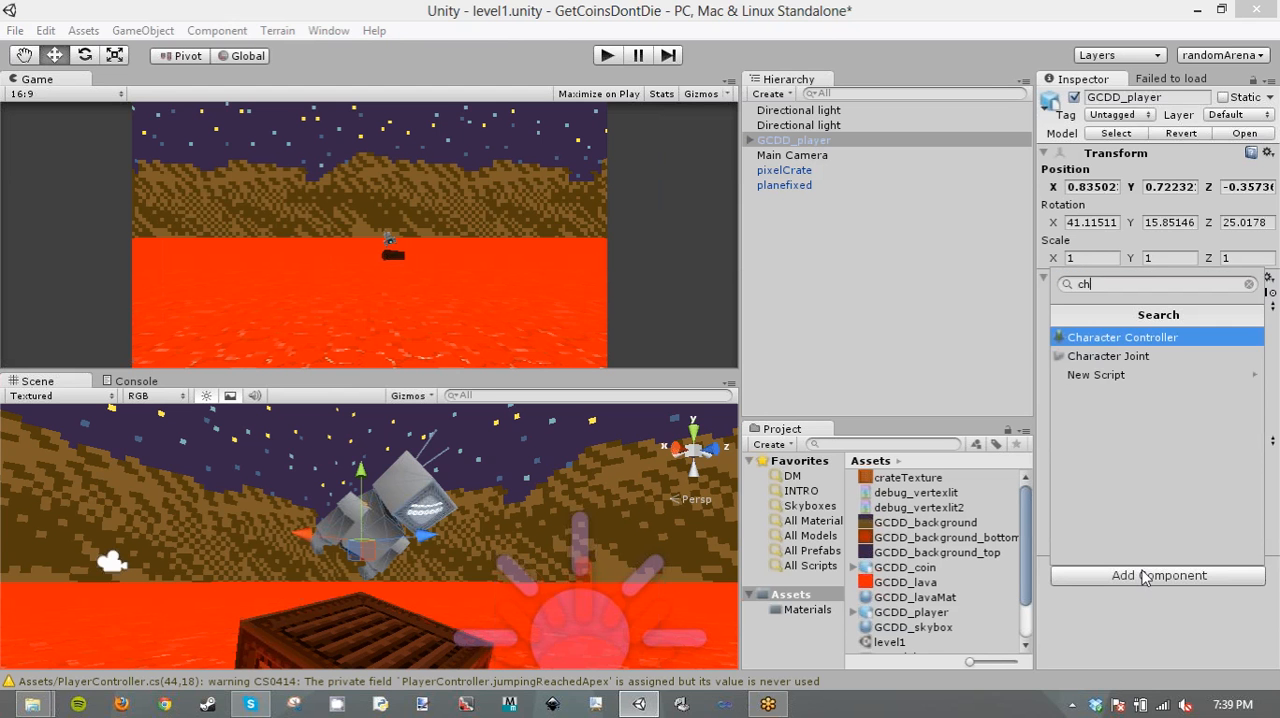
key(Return)
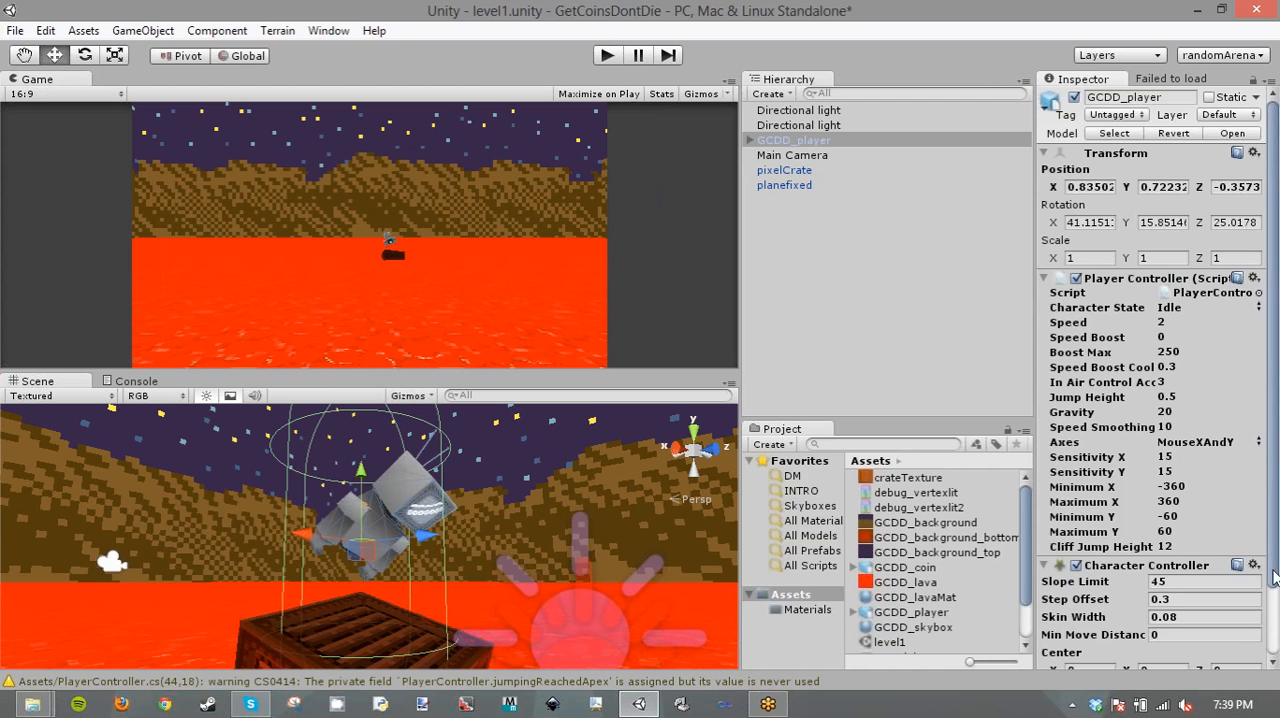
scroll(1273, 575, down, 3)
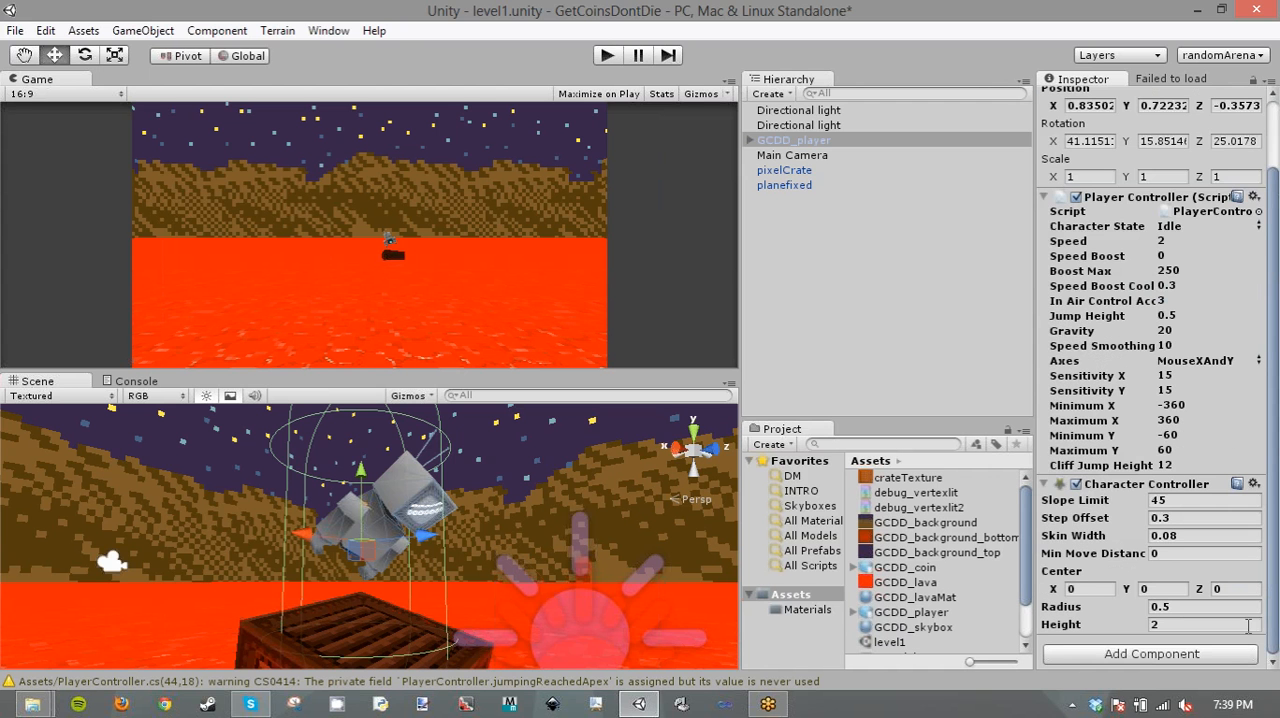
click(1060, 488)
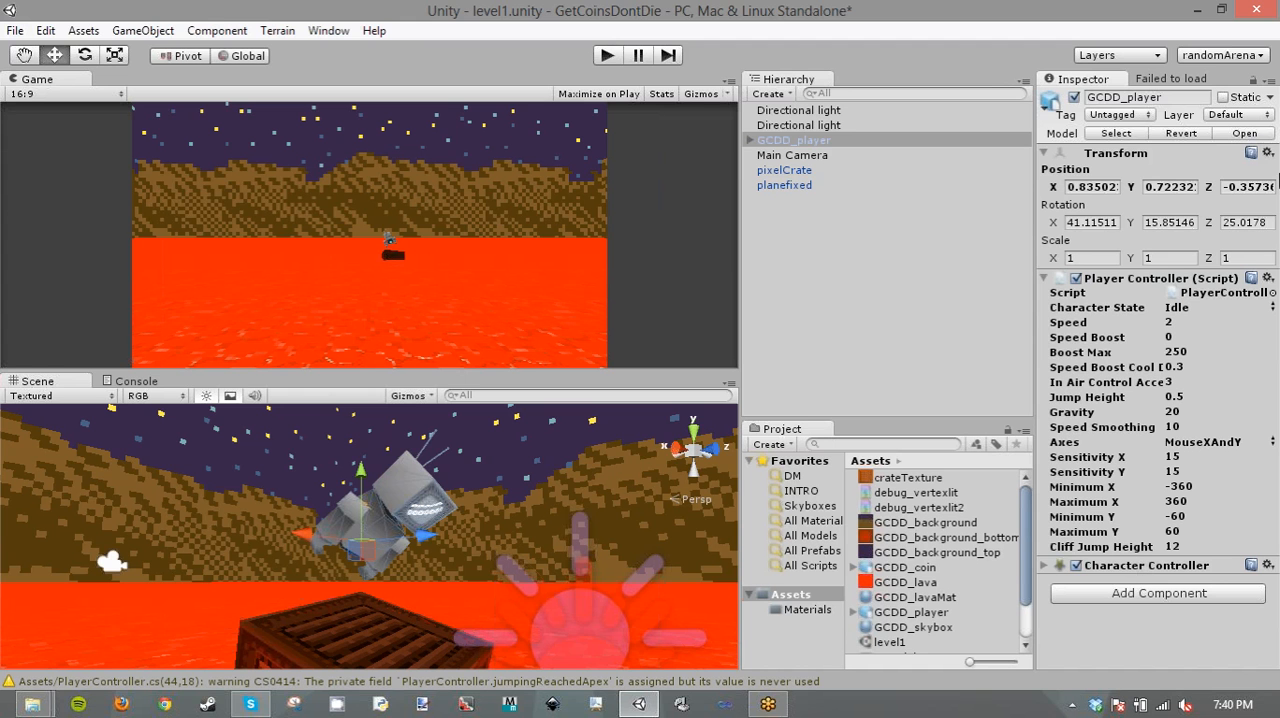
- Set GCDD_player's Player Controller Speed to 15, Sensitivity X and Y to 8, and Gravity to 50
click(1137, 568)
click(1085, 567)
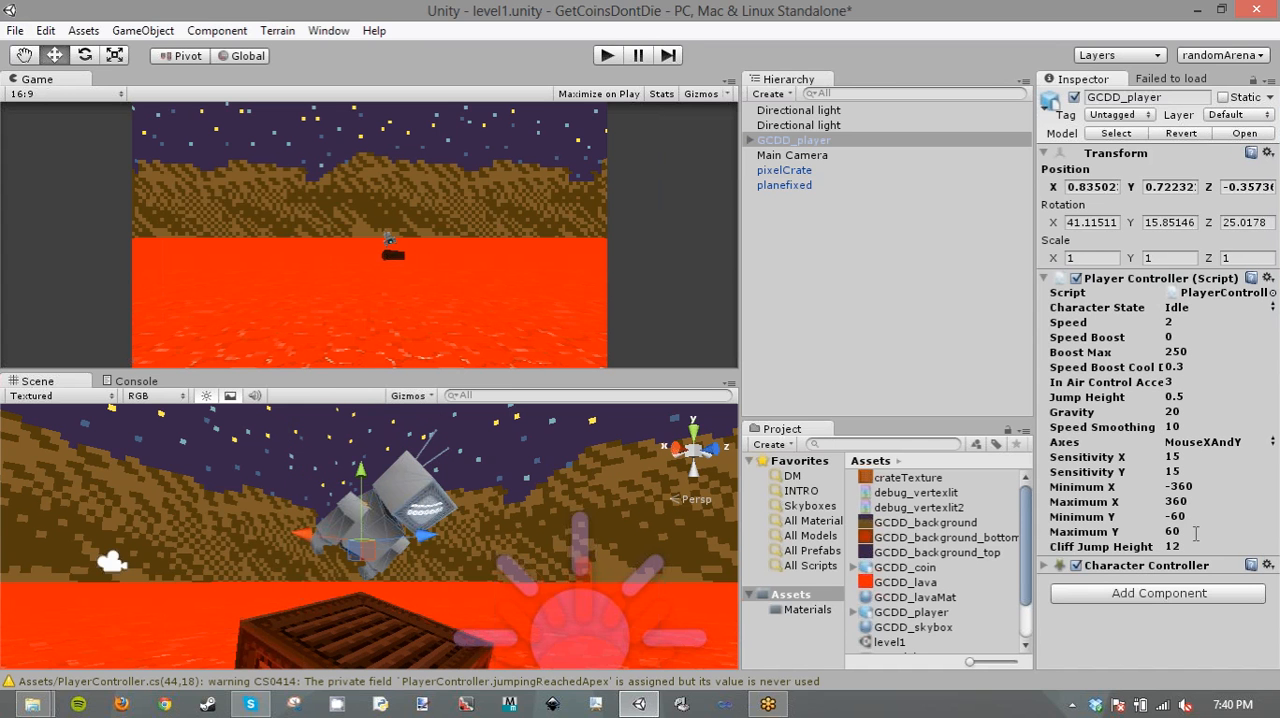
click(1158, 324)
text(15)
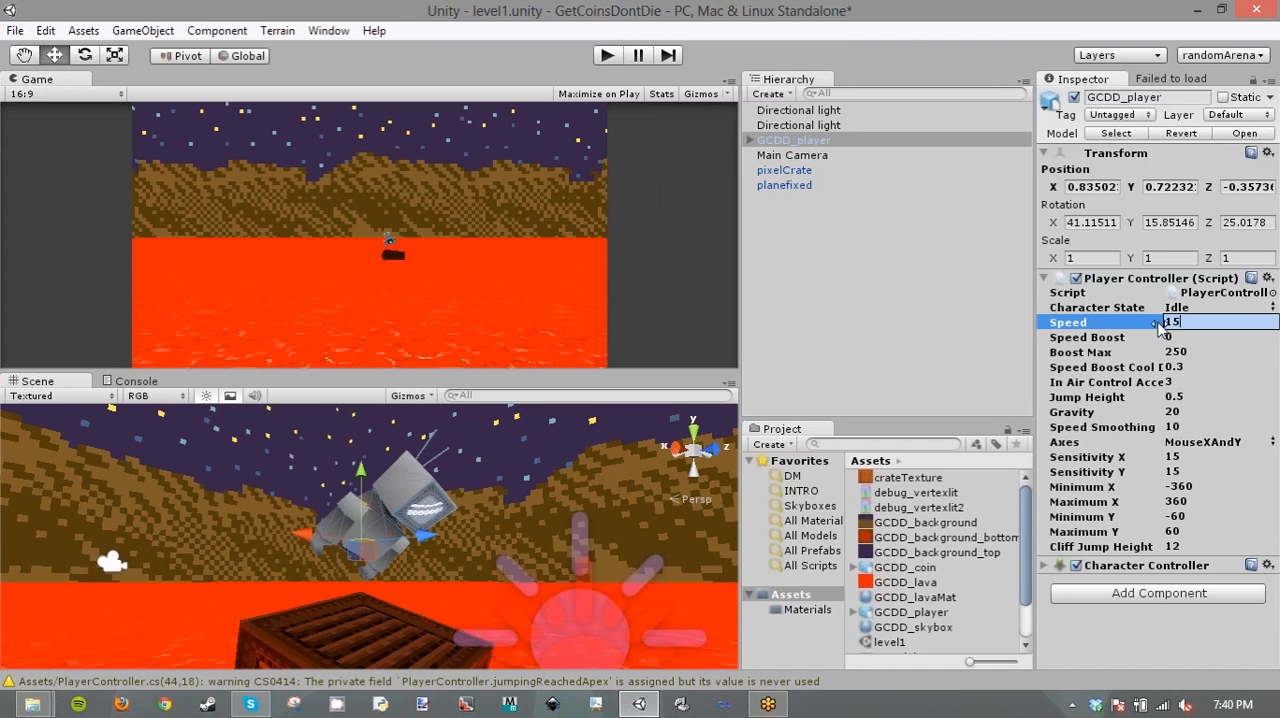
click(1185, 457)
text(8)
click(1204, 473)
text(8)
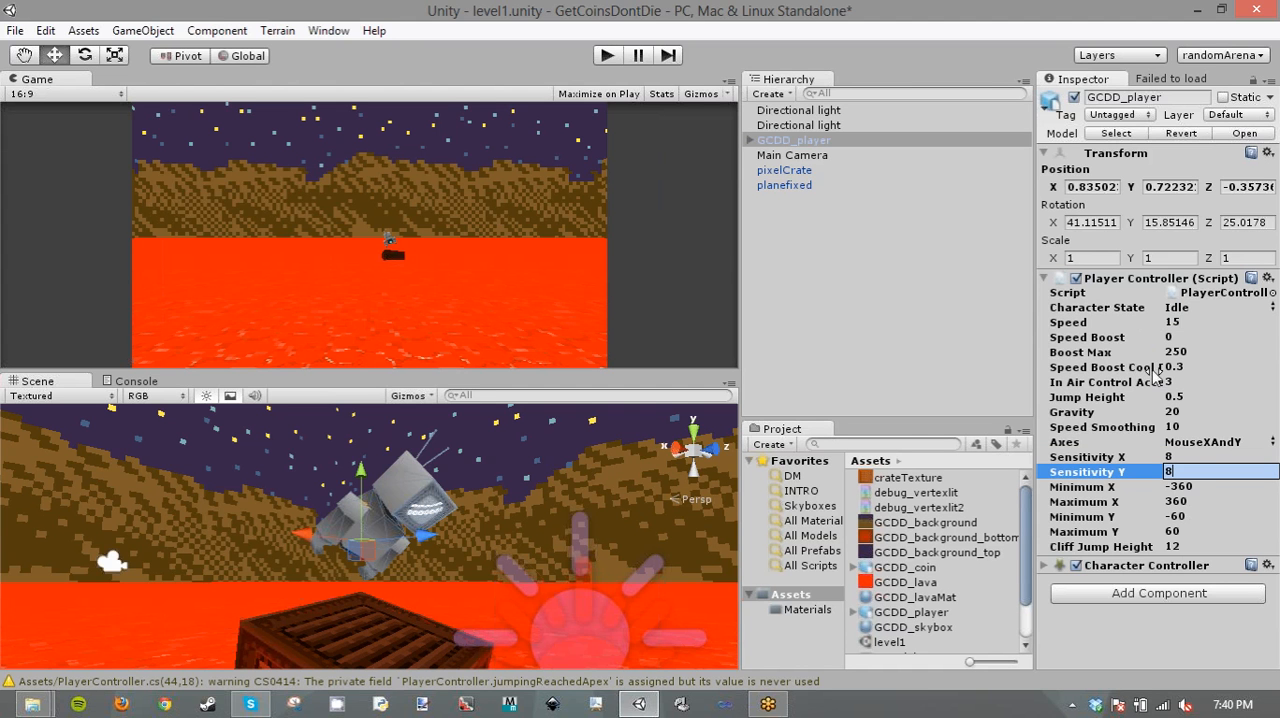
click(1165, 413)
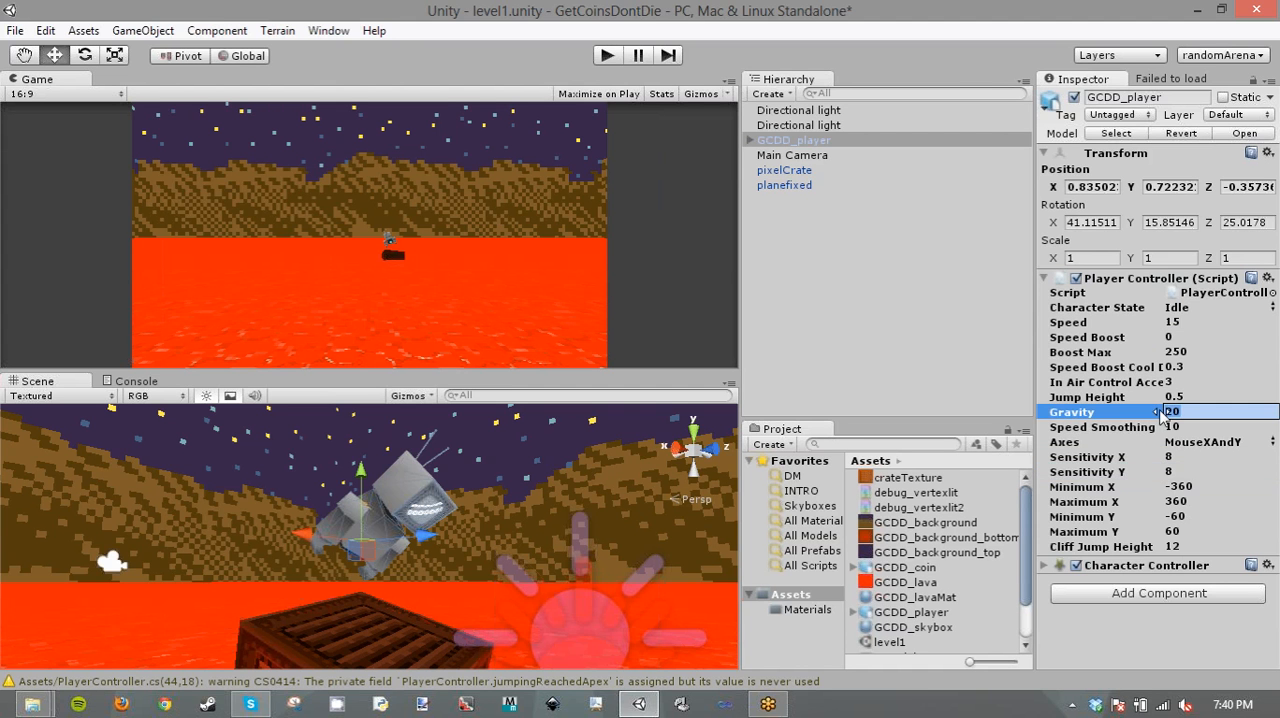
text(50)
click(1093, 626)
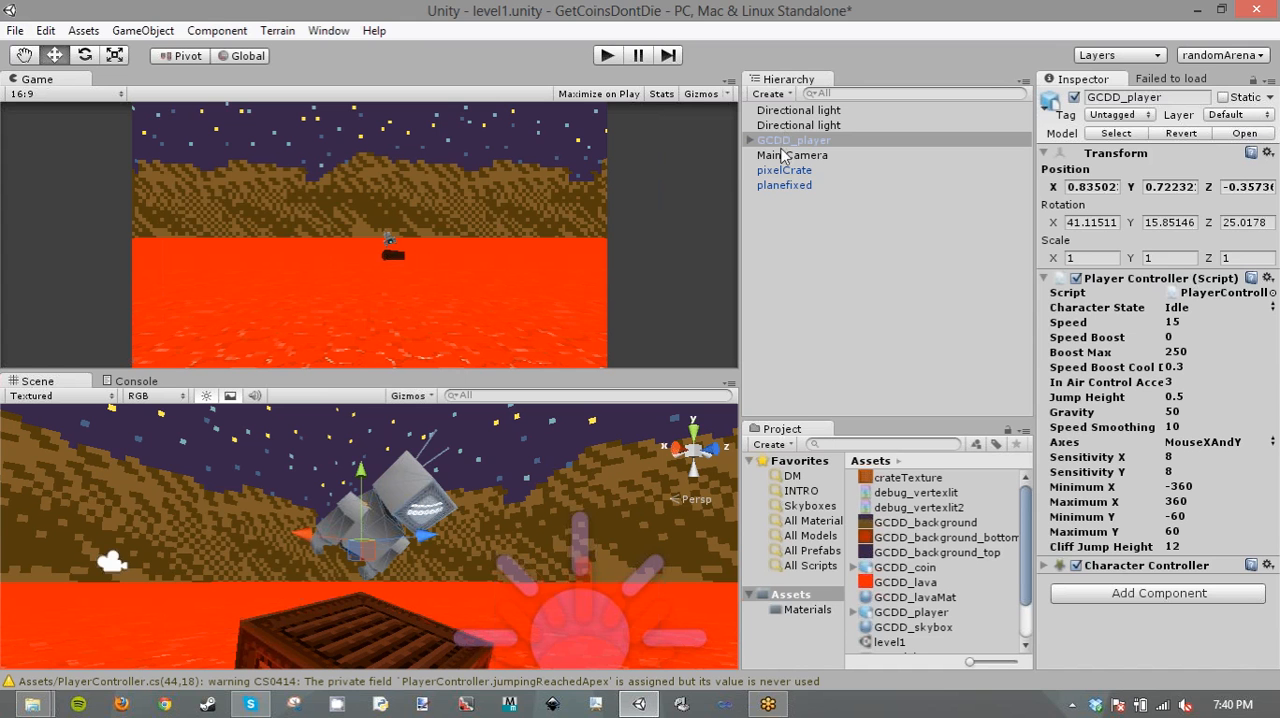
- Add a Box Collider component to the pixelCrate object
click(345, 619)
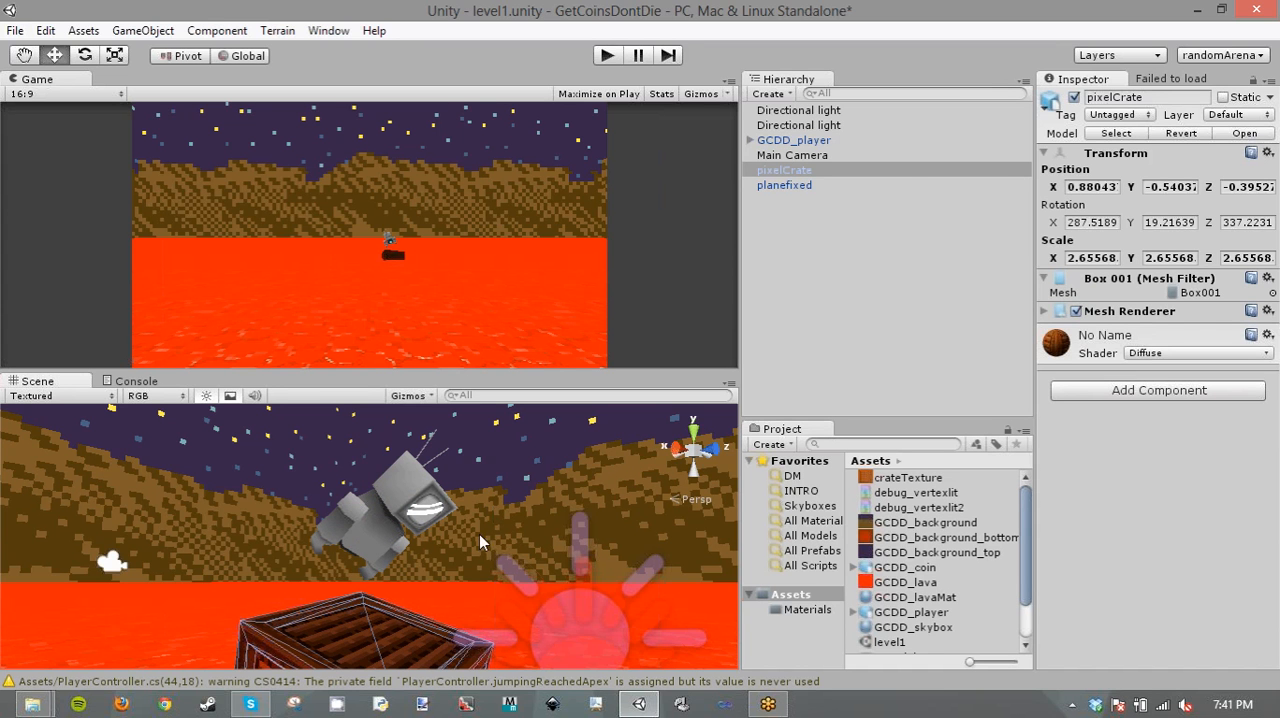
click(1146, 396)
text(bo)
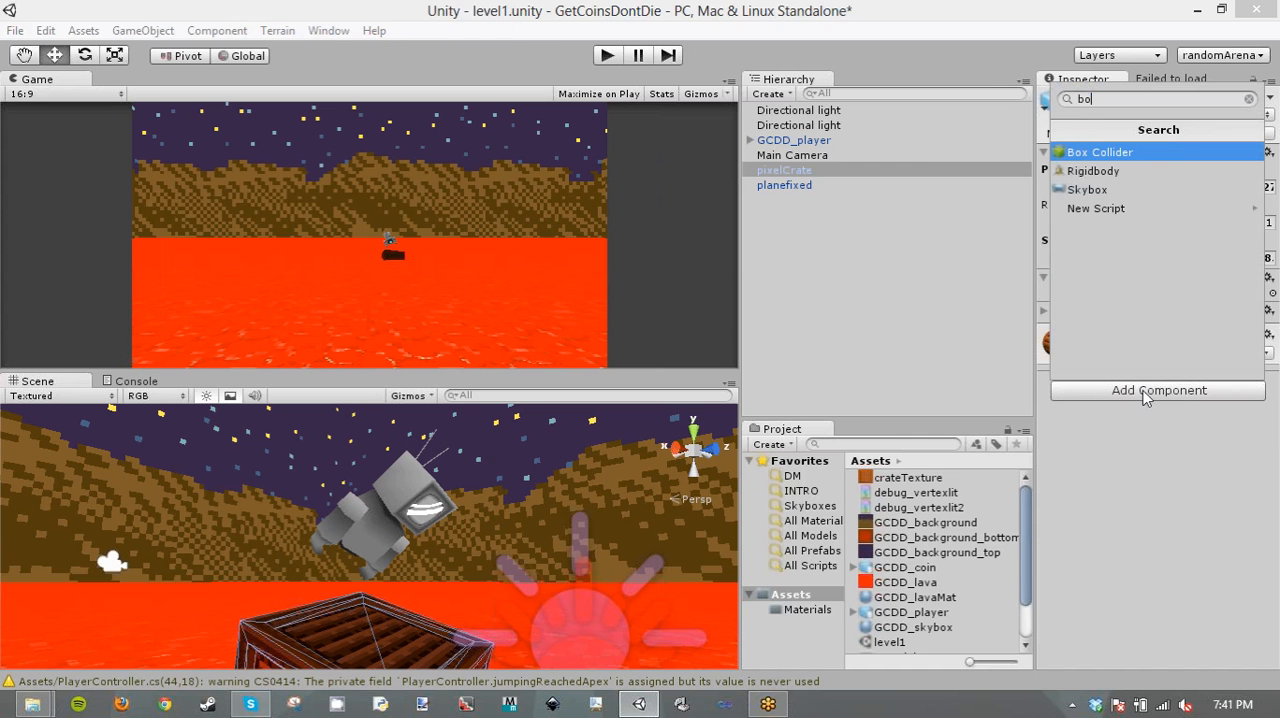
click(1132, 152)
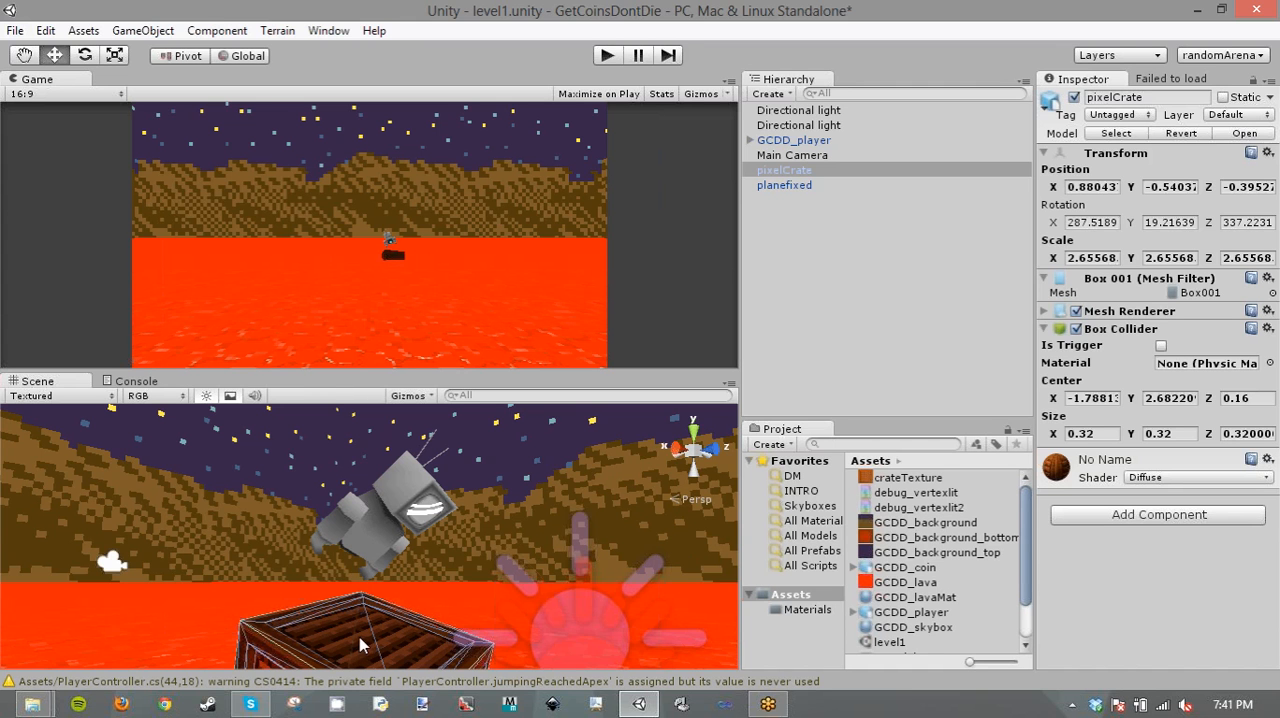
click(136, 633)
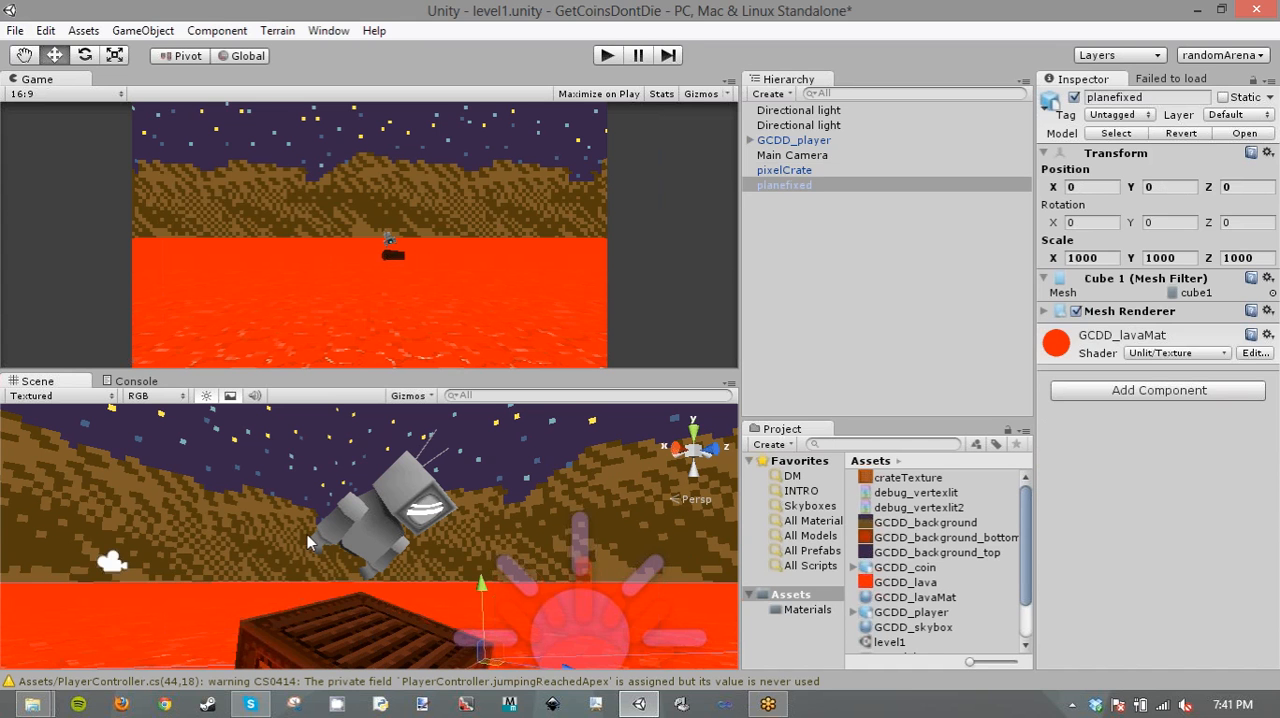
click(245, 630)
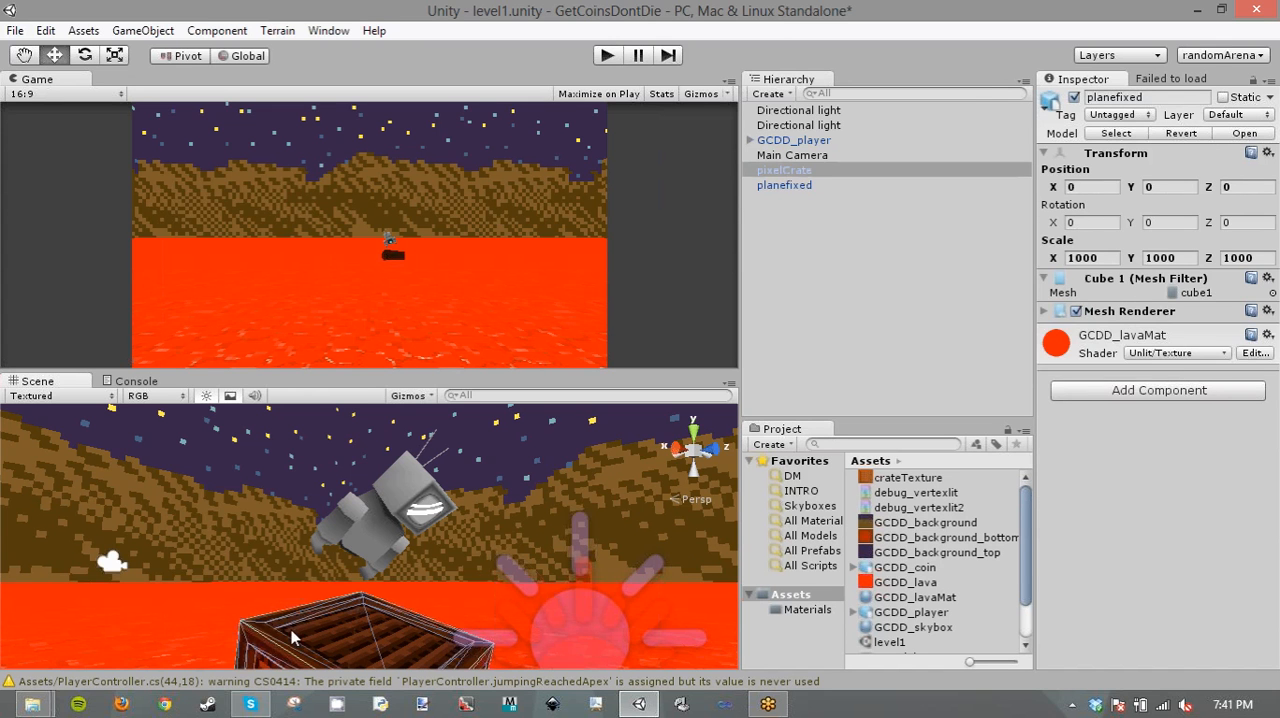
- Run the game and examine GCDD_player's controller capsule and its position relative to the crate in the Scene view
click(607, 57)
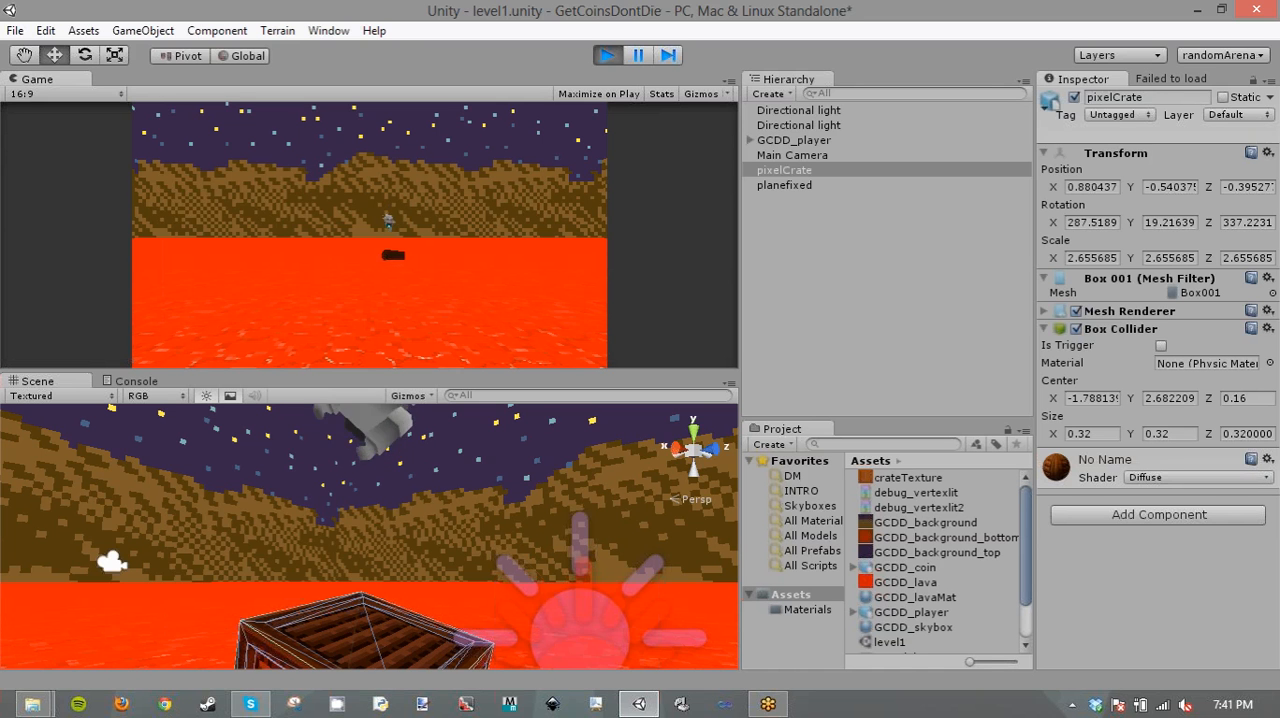
click(802, 139)
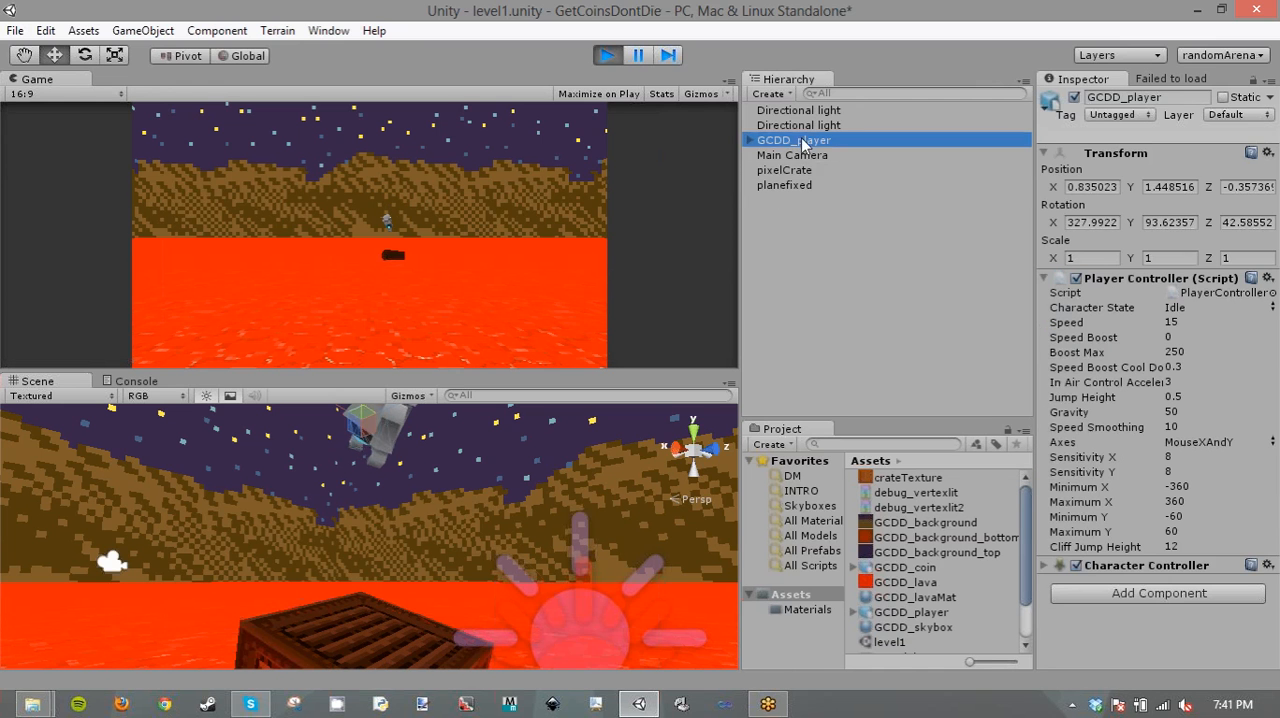
click(749, 140)
click(1207, 546)
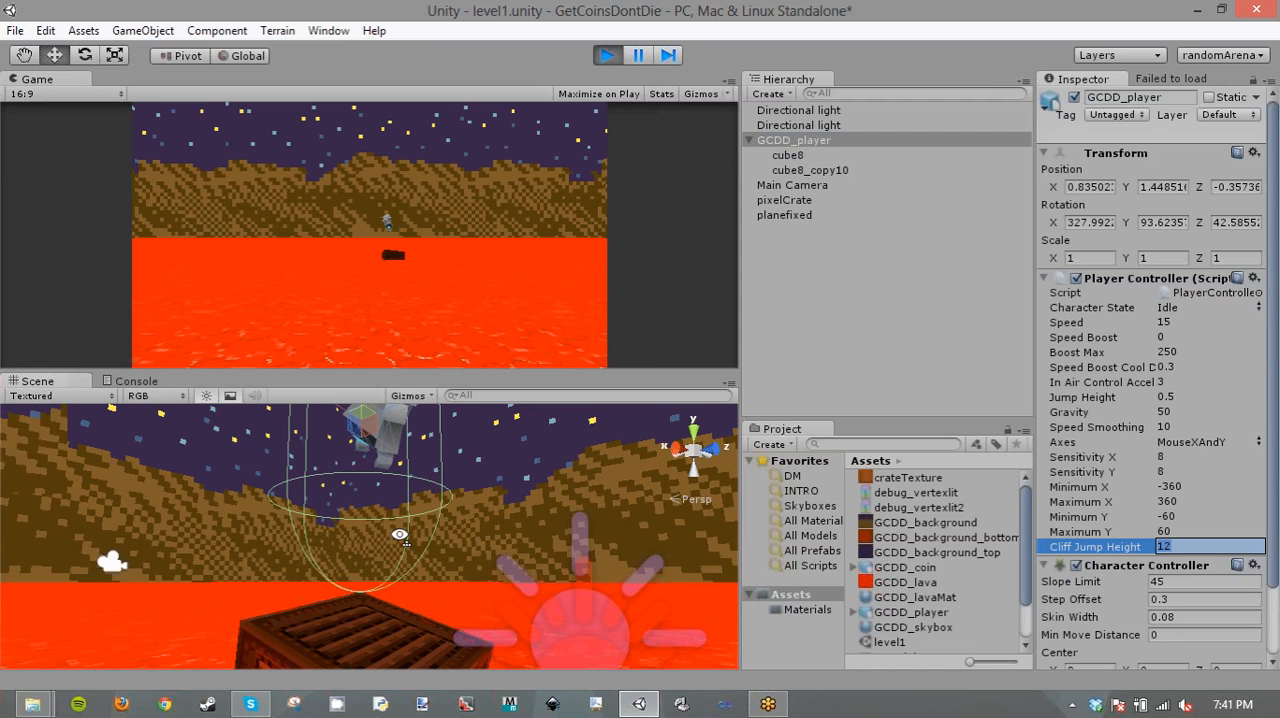
right_drag(442, 527, 709, 562)
key(s)
key(w)
key(a)
key(d)
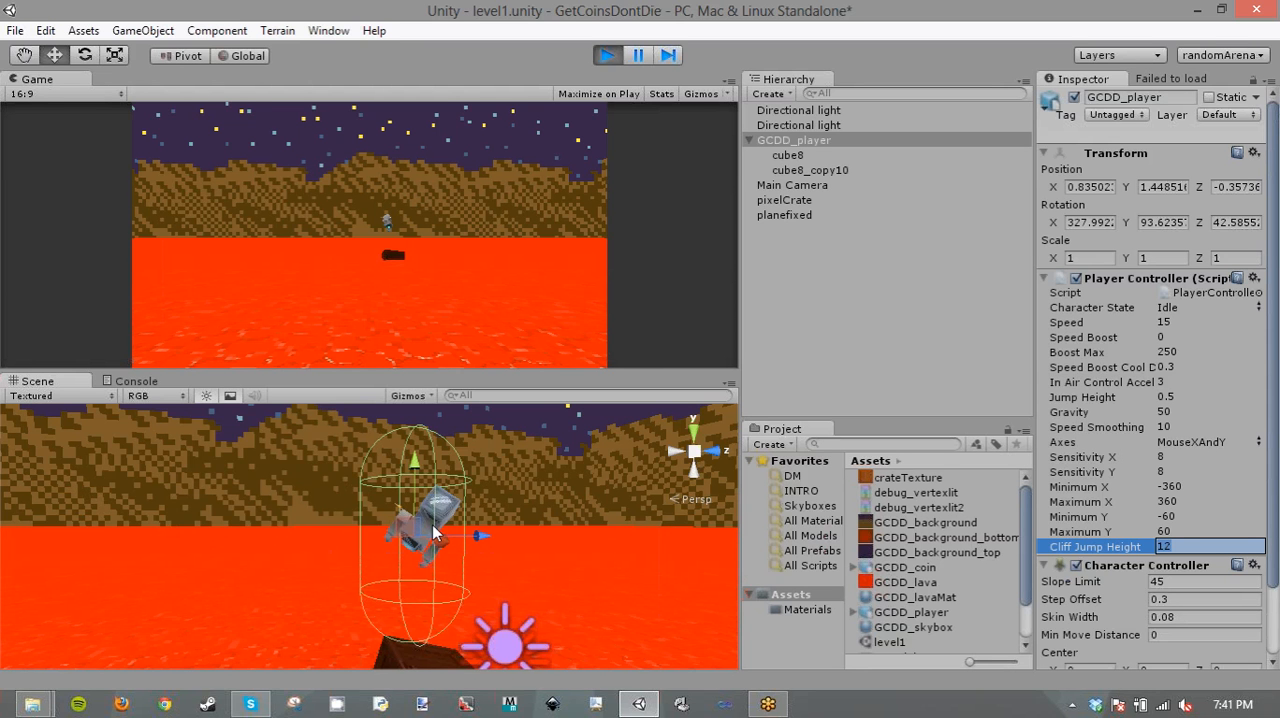
- Stop the game, raise GCDD_player to about Y 1.56, and shrink its Character Controller to Radius 0.13 and Height 0.67
click(606, 57)
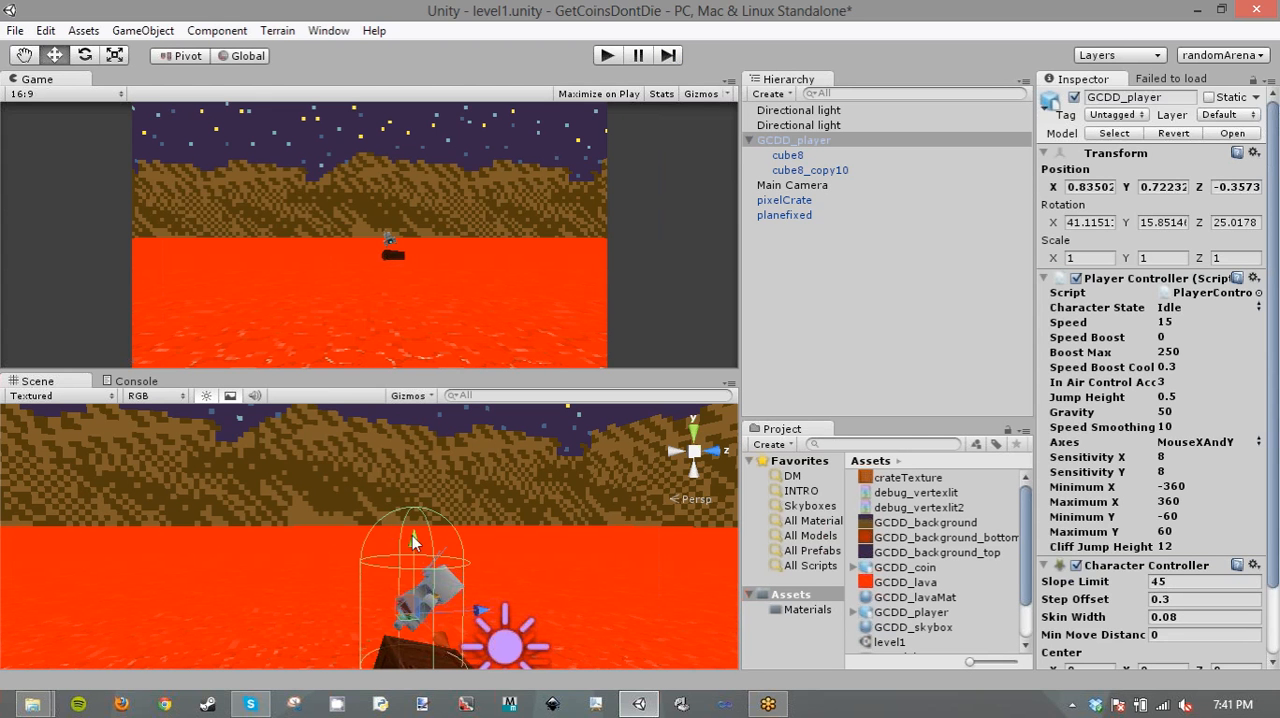
scroll(1217, 545, down, 3)
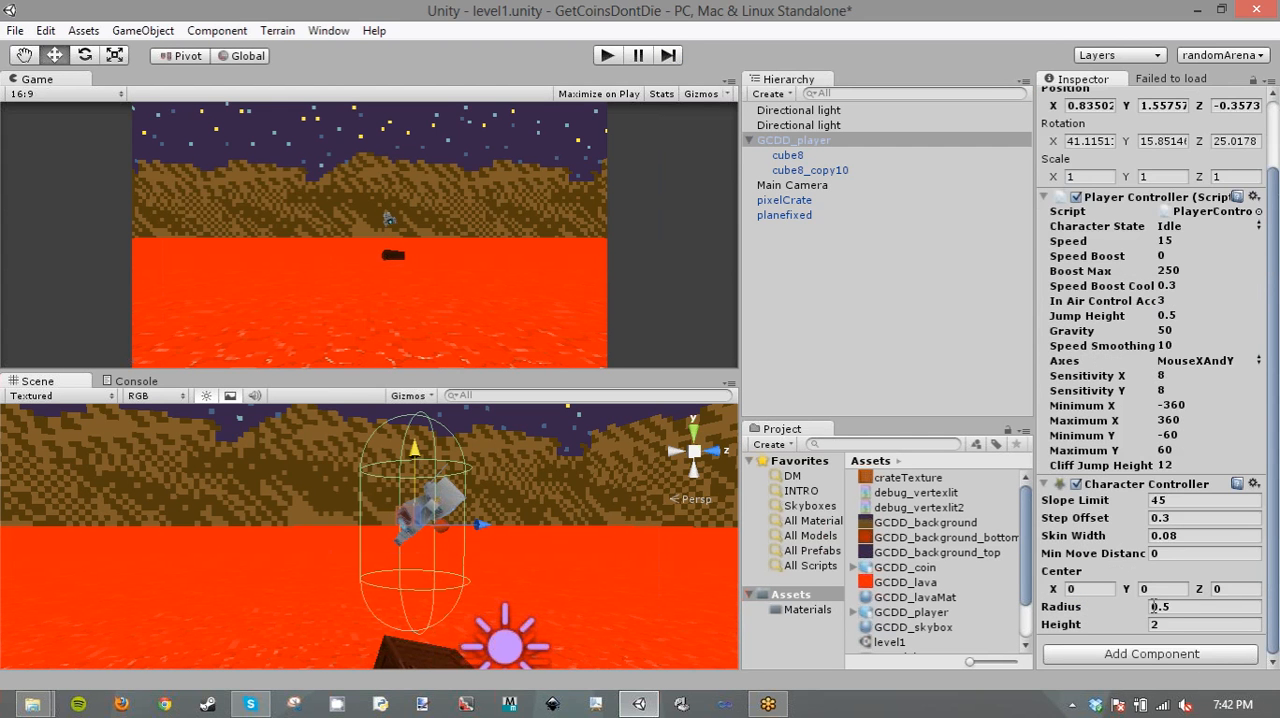
drag(1146, 607, 1094, 629)
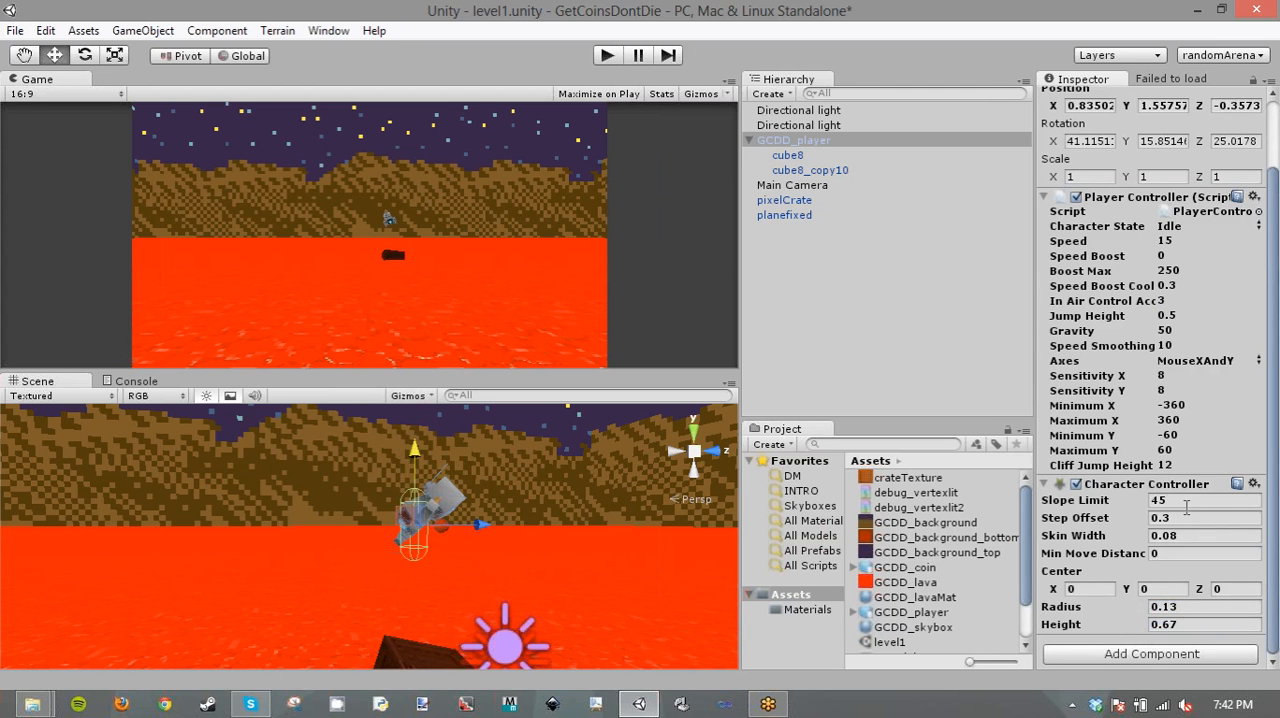
- Reset GCDD_player's rotation to 0 on the X, Y and Z axes
scroll(1127, 464, up, 2)
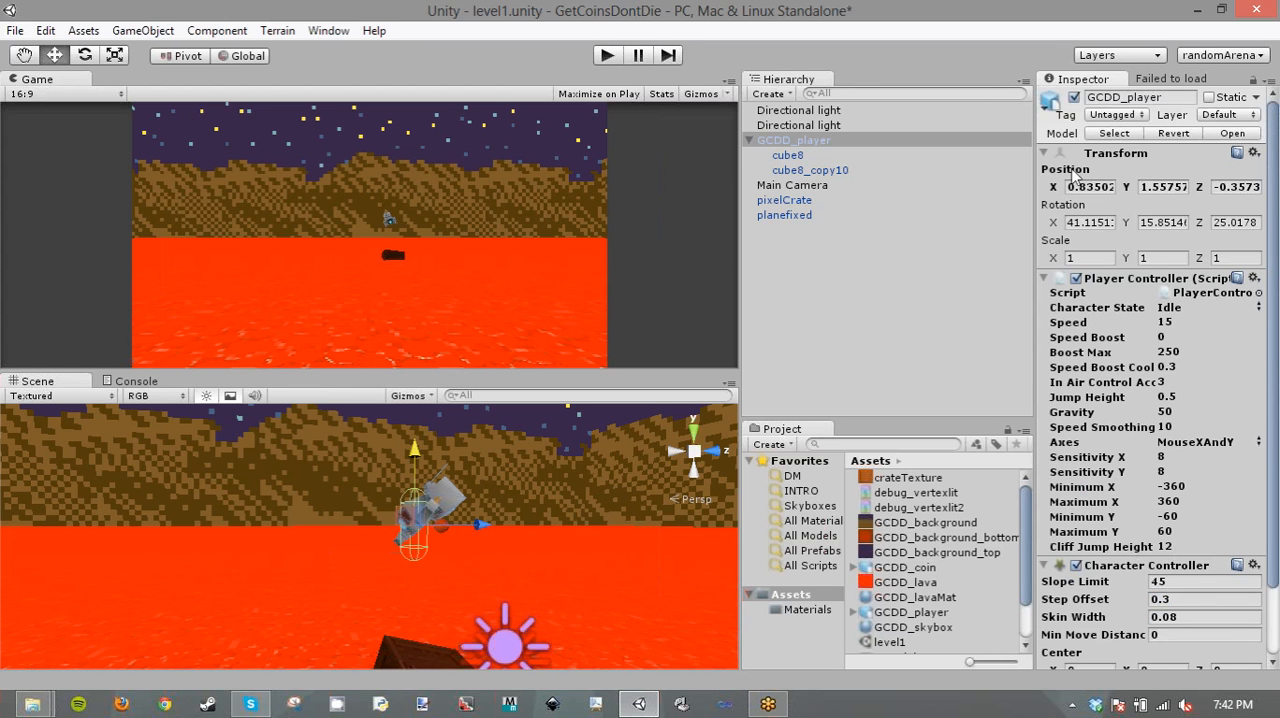
double_click(1090, 222)
text(0)
double_click(1163, 222)
text(0)
key(Tab)
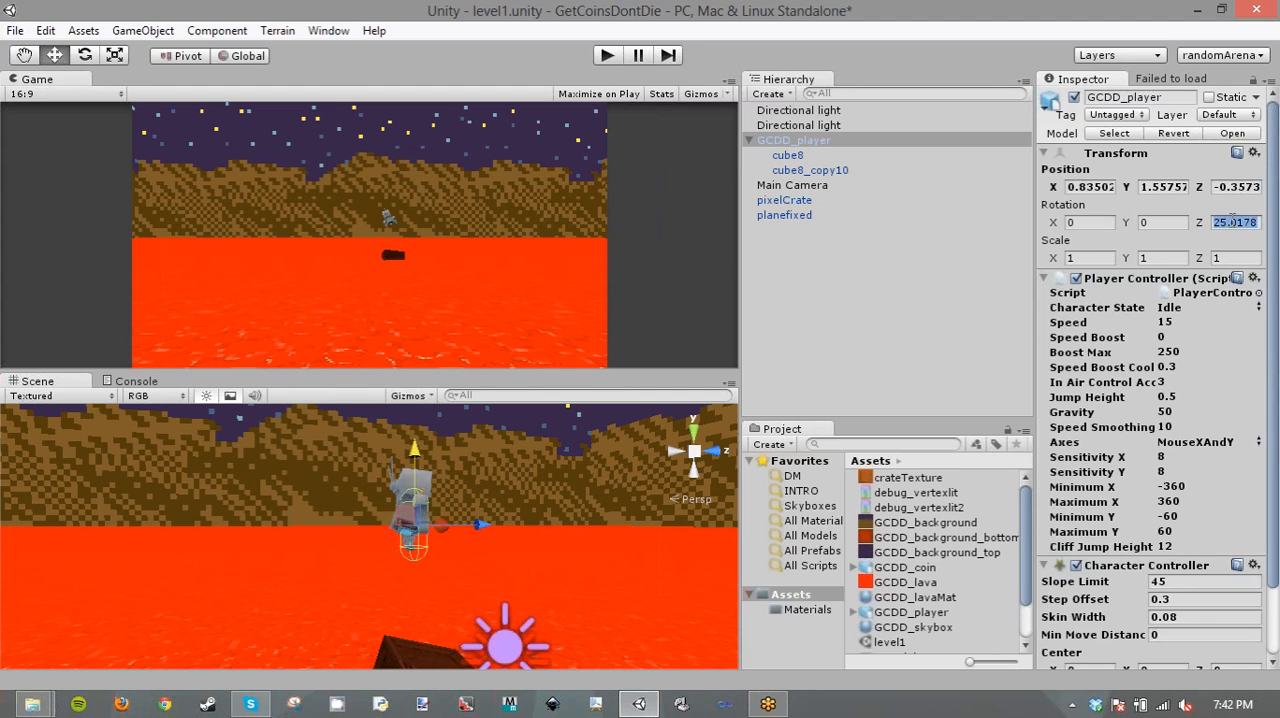
text(0)
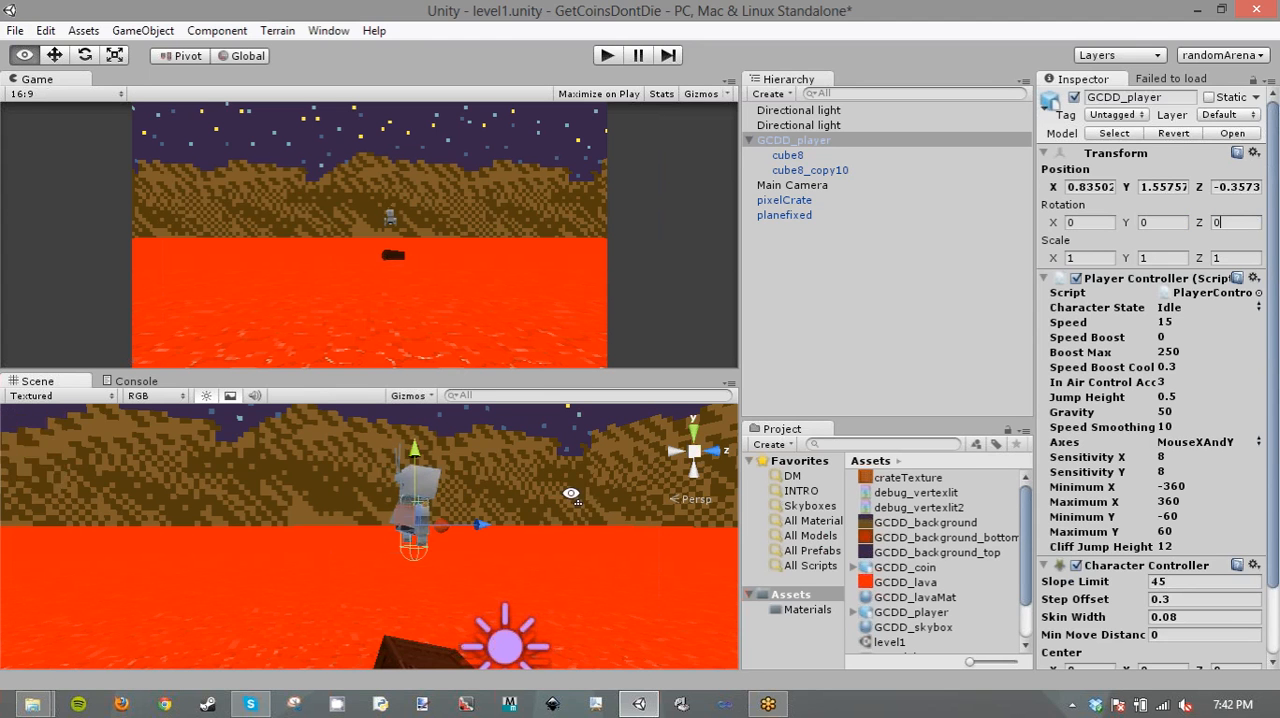
- Check the resized capsule around the robot, then test jumping and moving off the crate in a game run and stop it
alt+drag(548, 516, 237, 489)
key(f)
scroll(248, 489, up, 6)
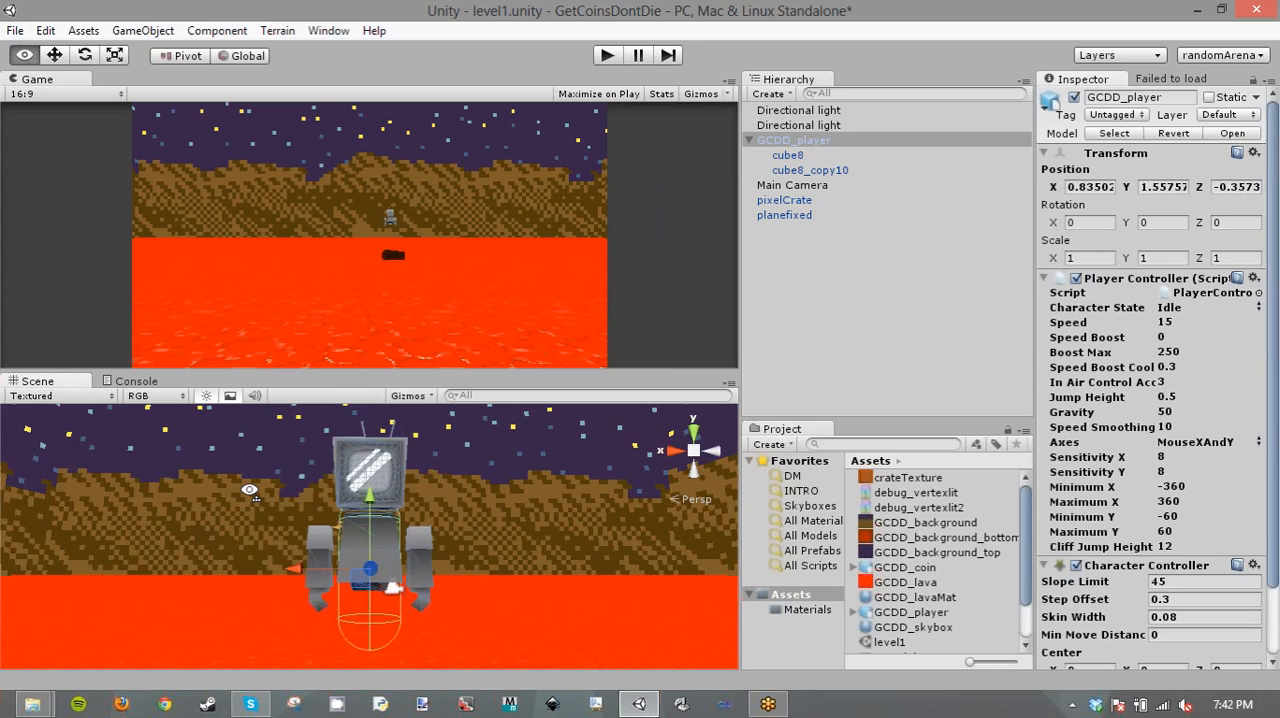
right_drag(453, 516, 516, 511)
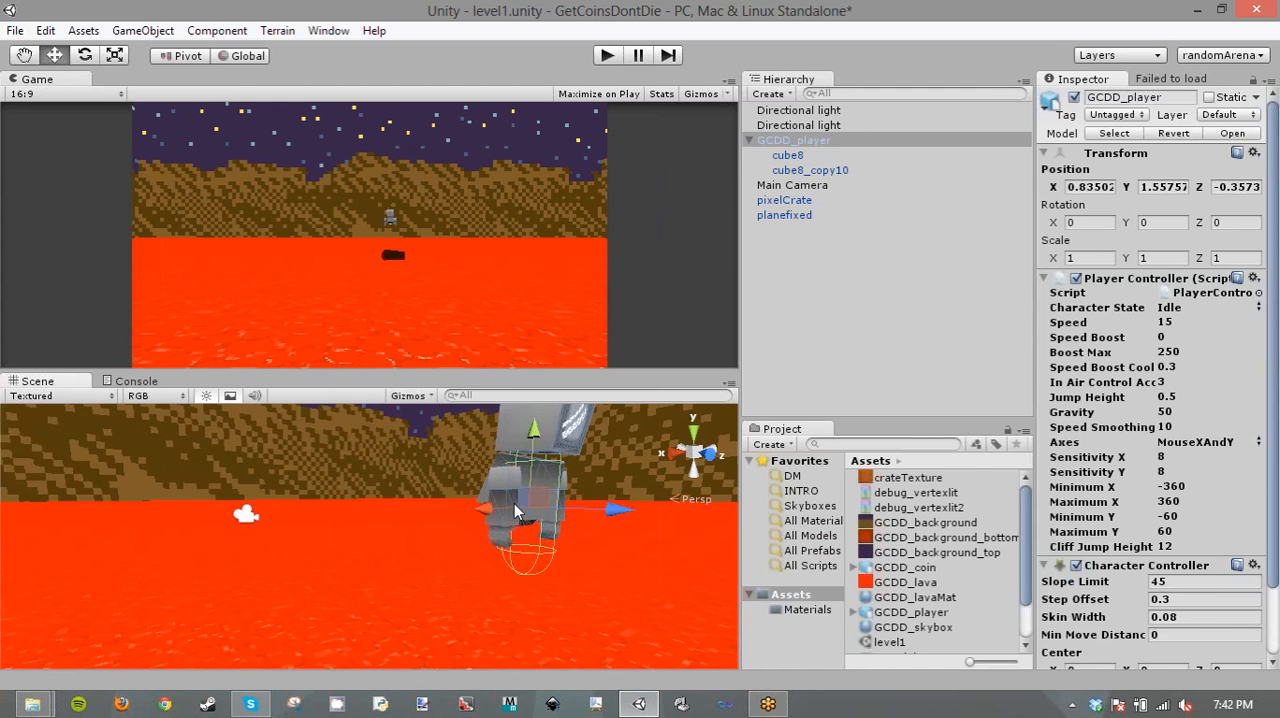
scroll(516, 511, down, 5)
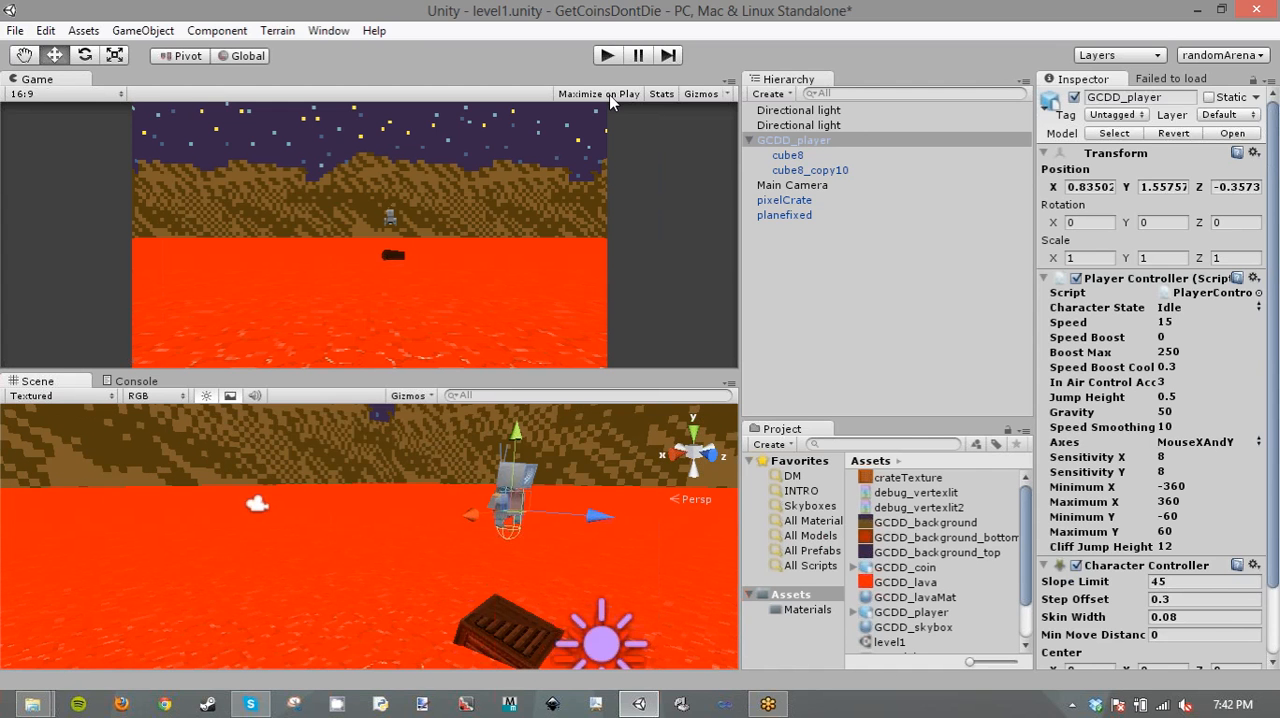
click(607, 56)
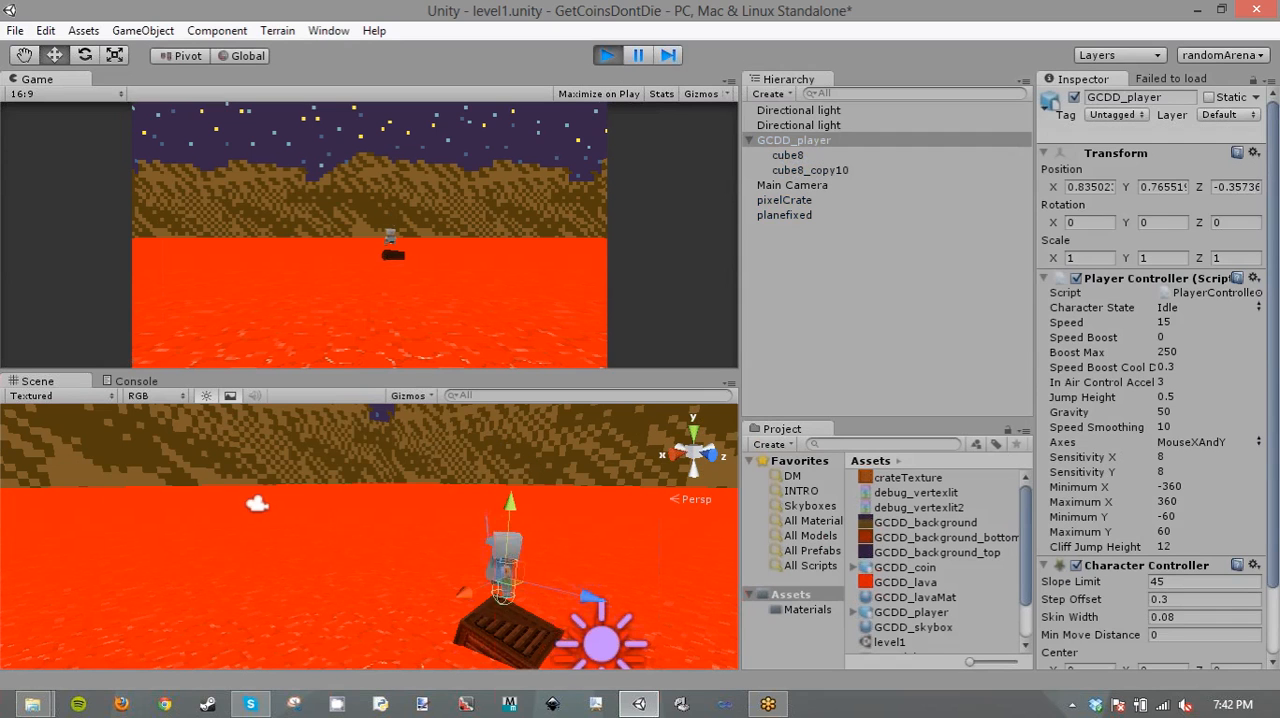
key(space)
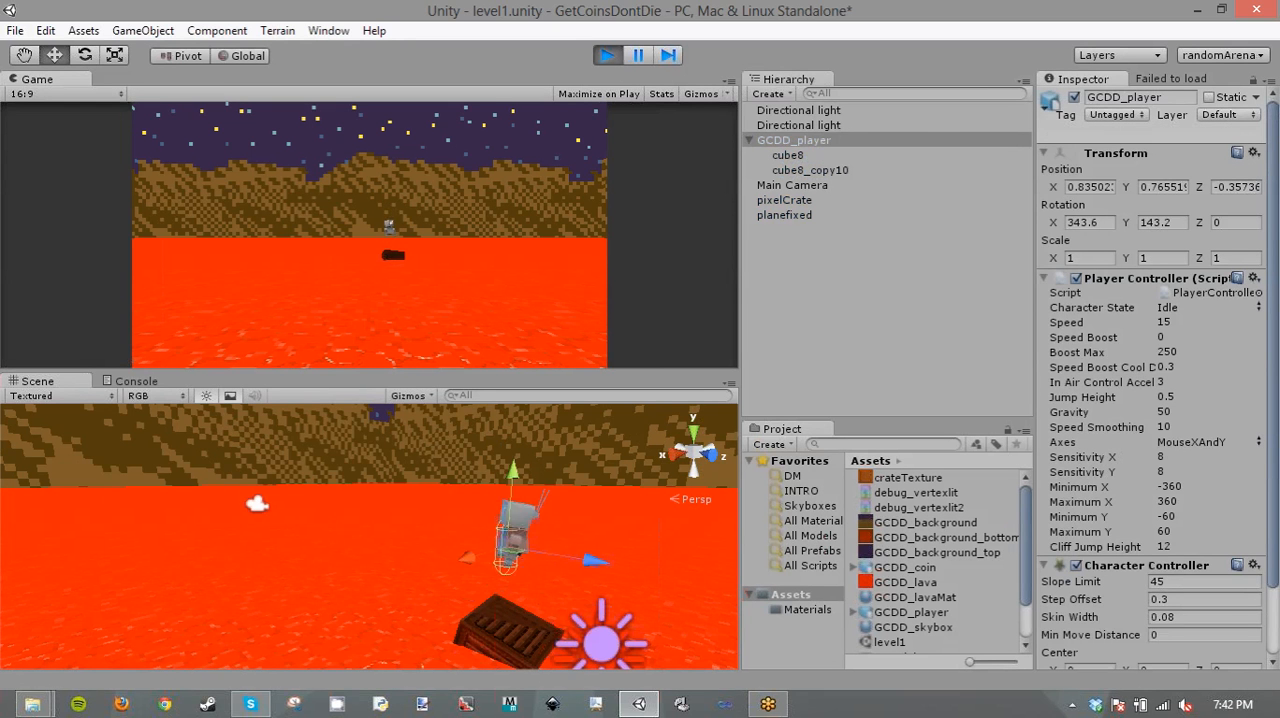
key(w)
key(space)
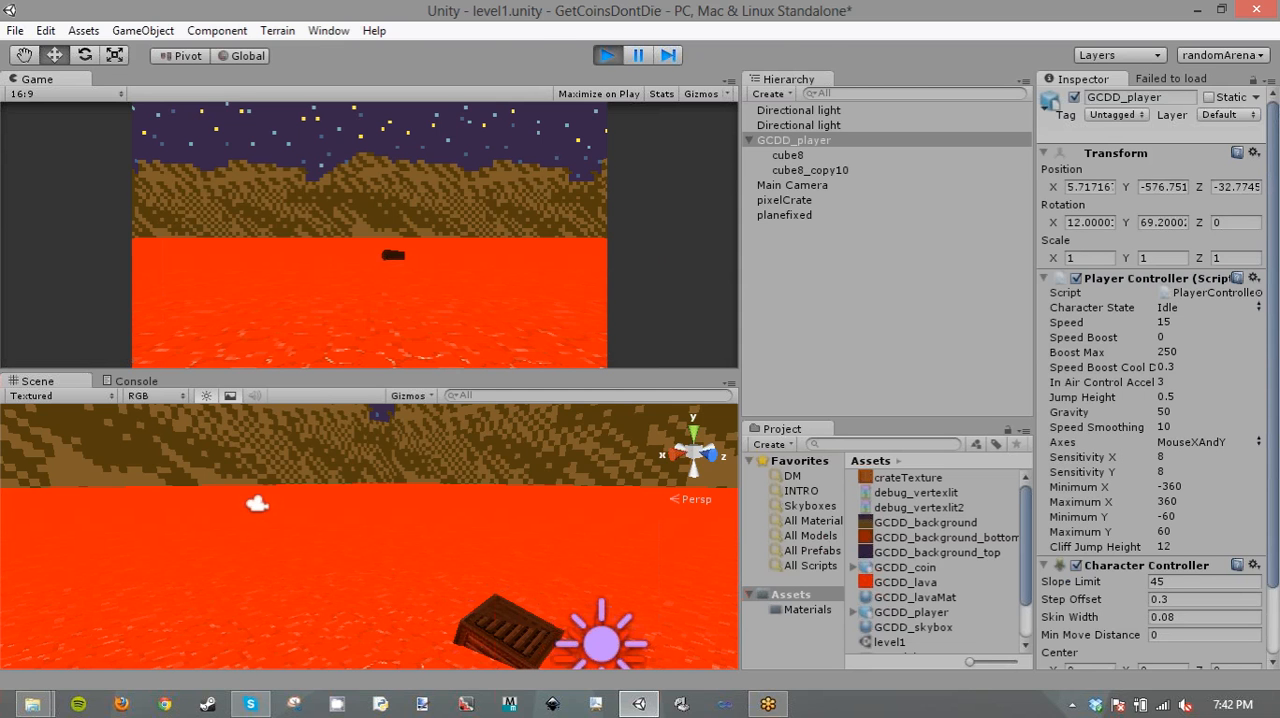
key(alt+Tab)
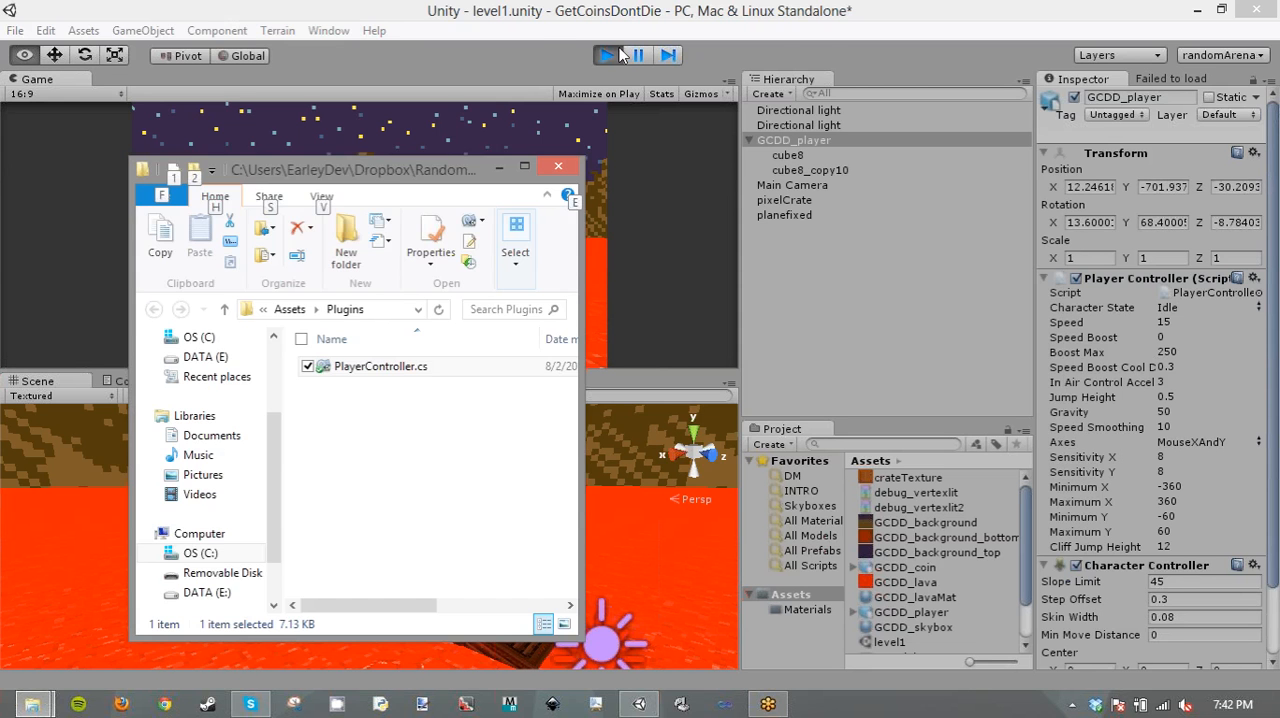
click(609, 55)
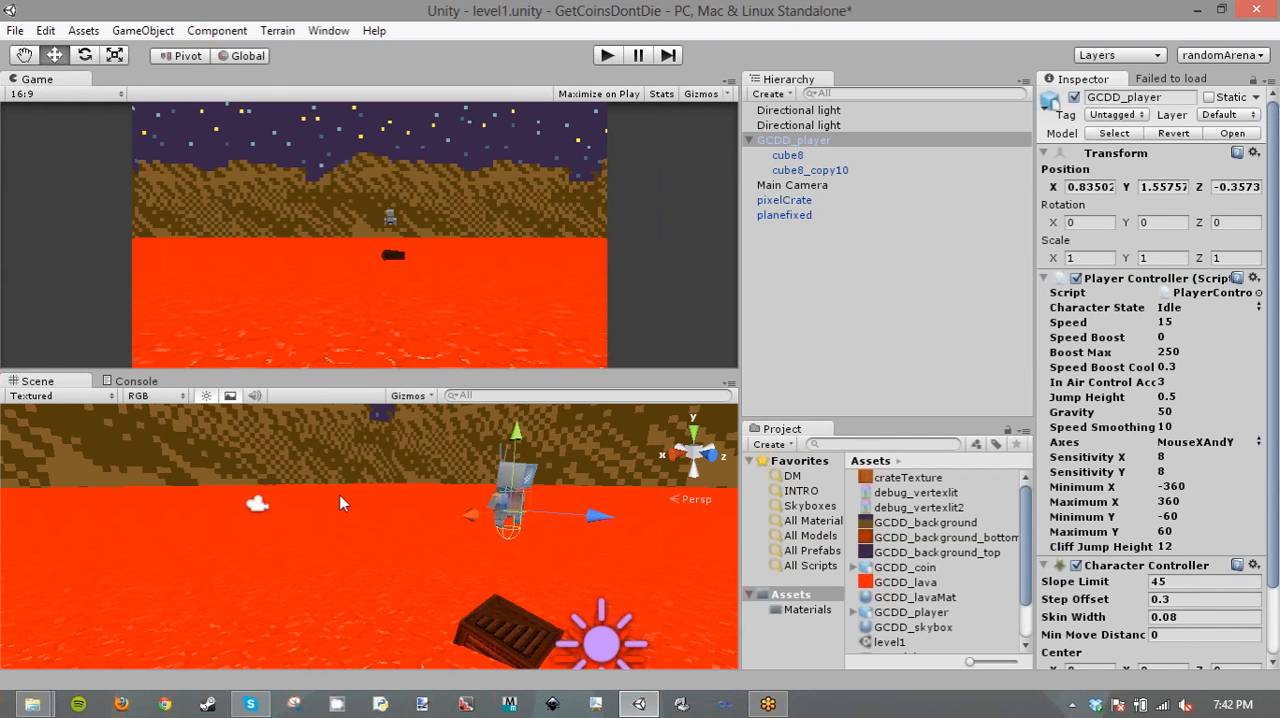
alt+drag(340, 495, 409, 470)
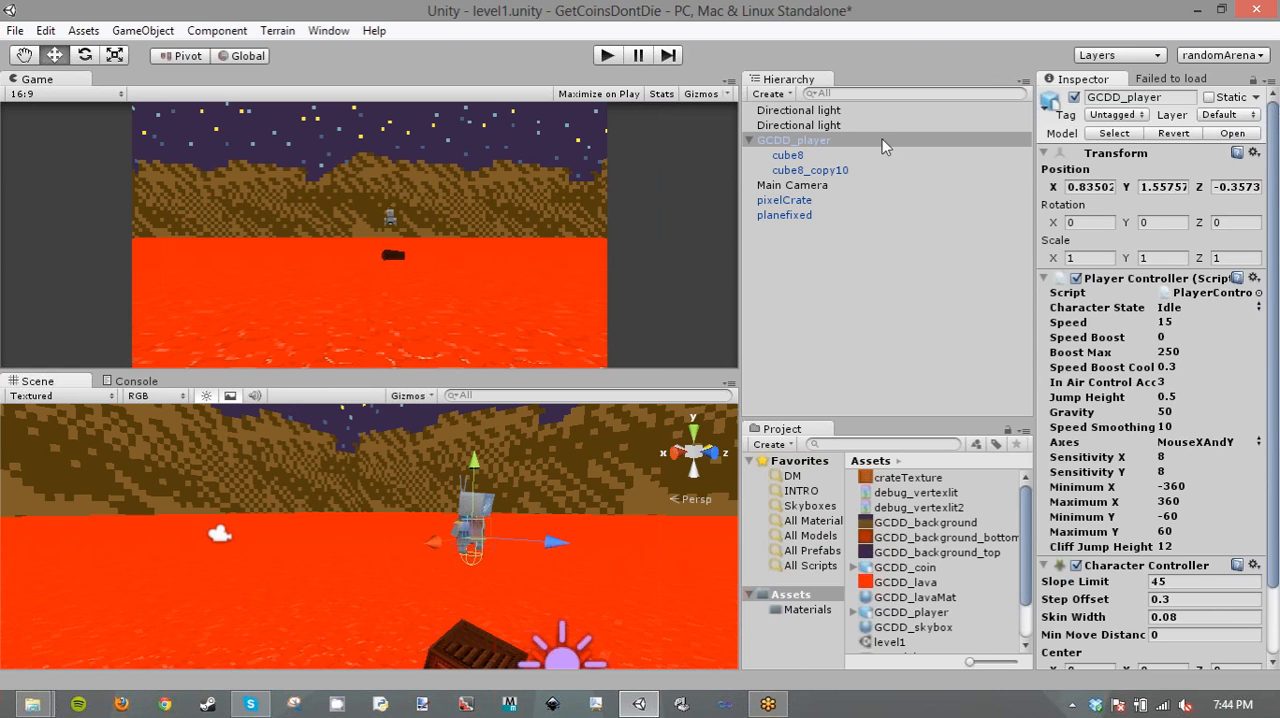
click(343, 602)
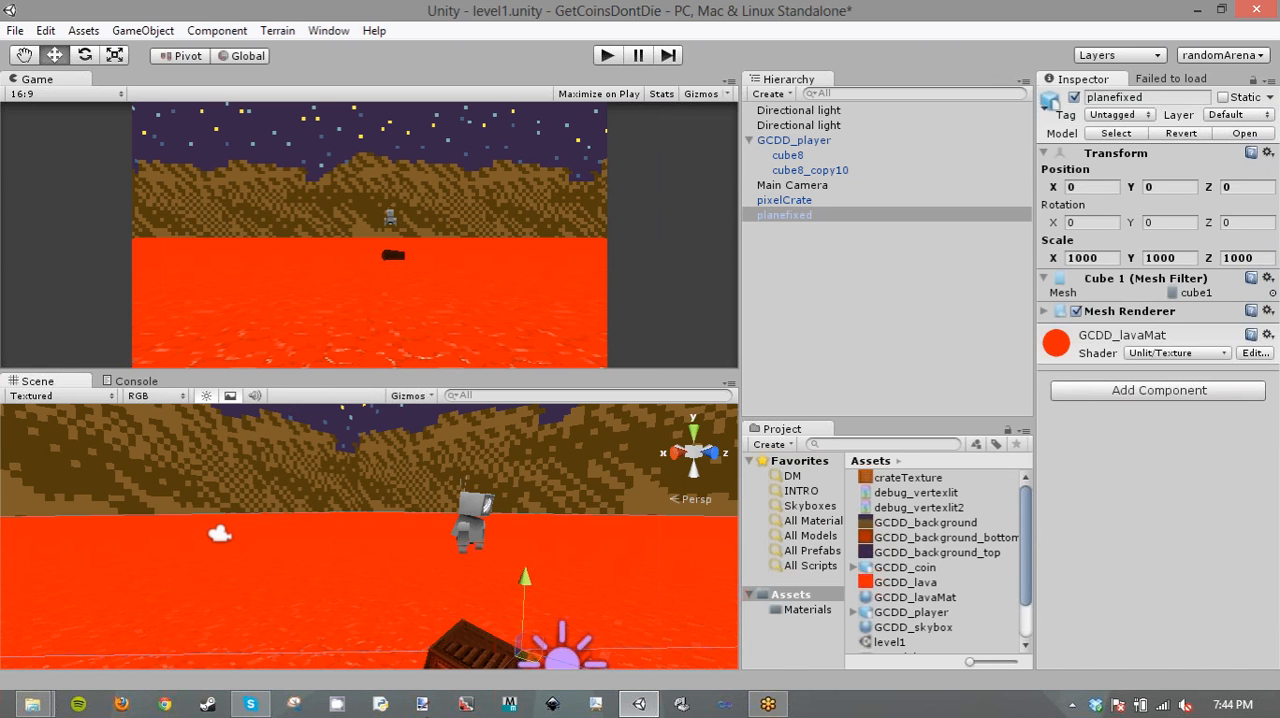
click(467, 527)
click(420, 254)
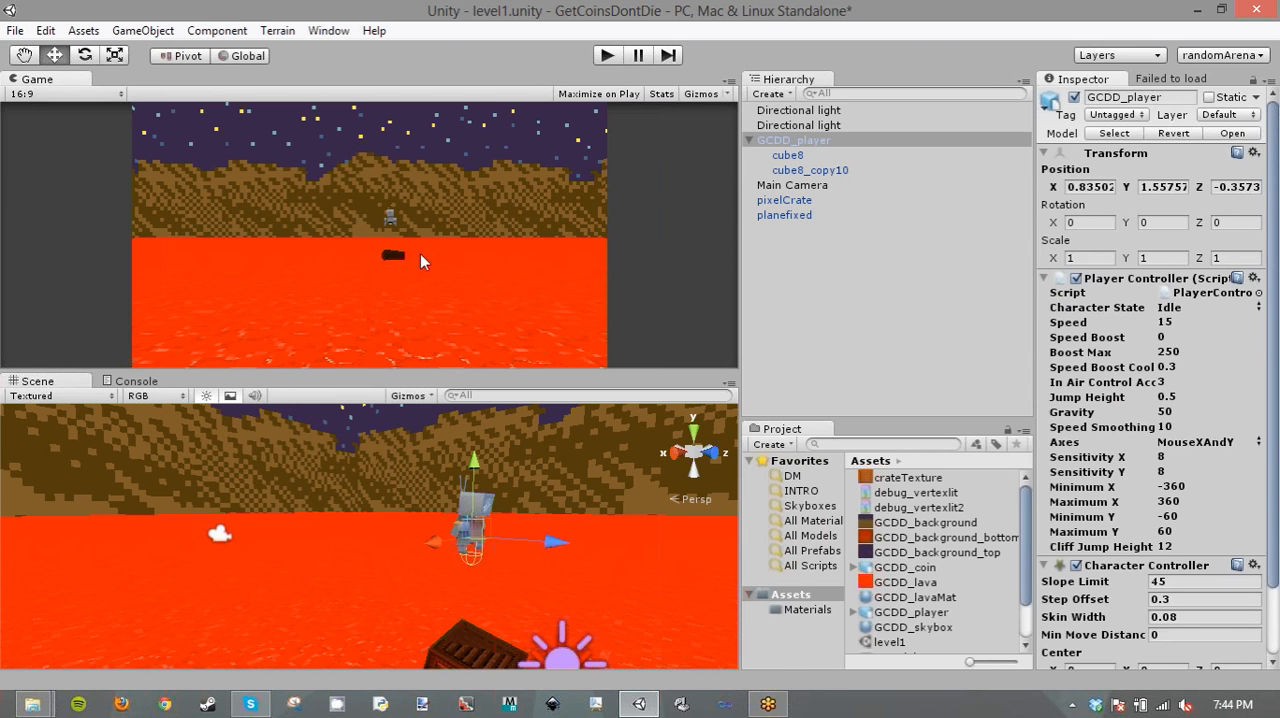
- Duplicate the pixelCrate, move the copy along Z to about 1.61, and turn it to a Y rotation of 199.11
click(466, 642)
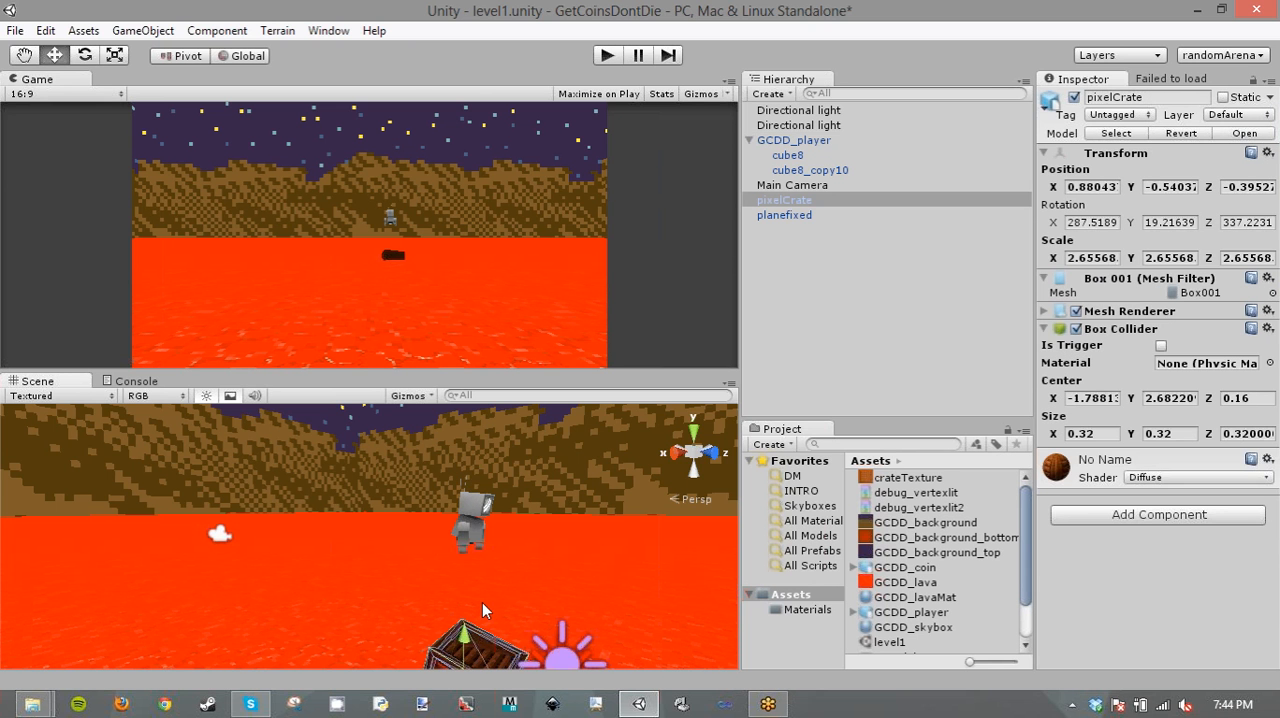
key(ctrl+d)
right_drag(512, 582, 514, 665)
drag(522, 652, 670, 697)
drag(585, 628, 580, 627)
right_drag(445, 485, 536, 607)
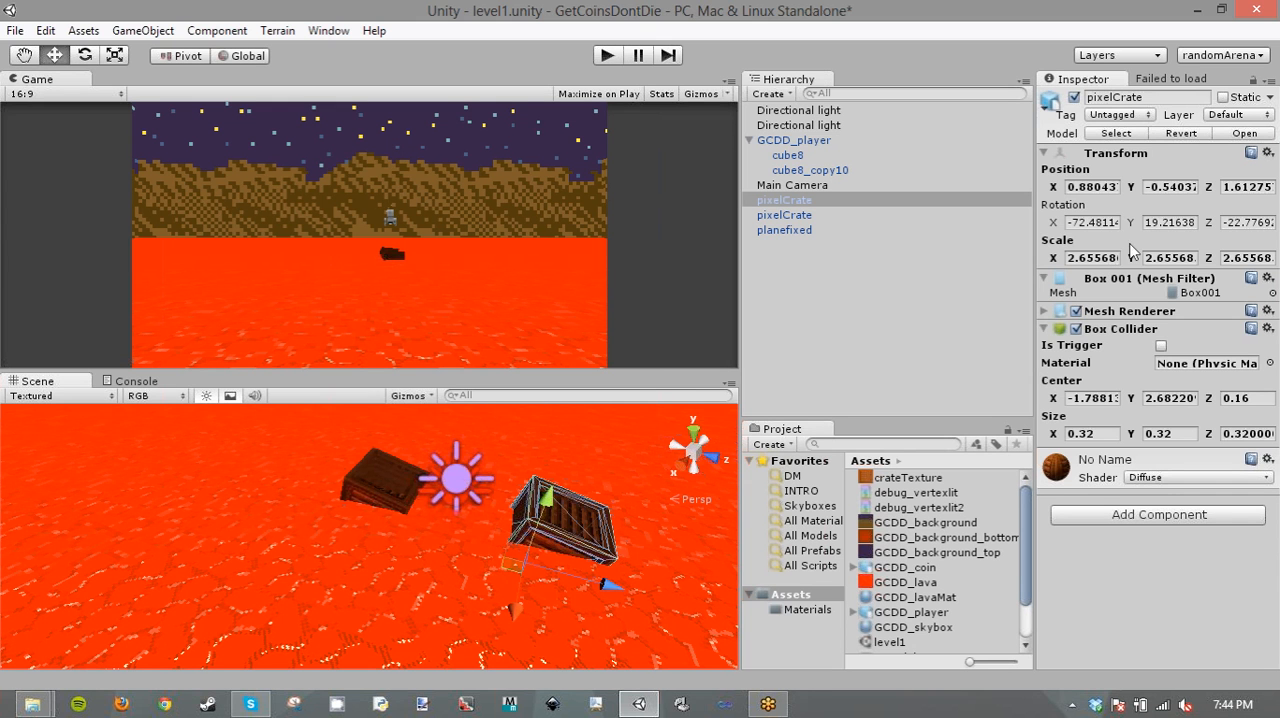
drag(1130, 226, 267, 238)
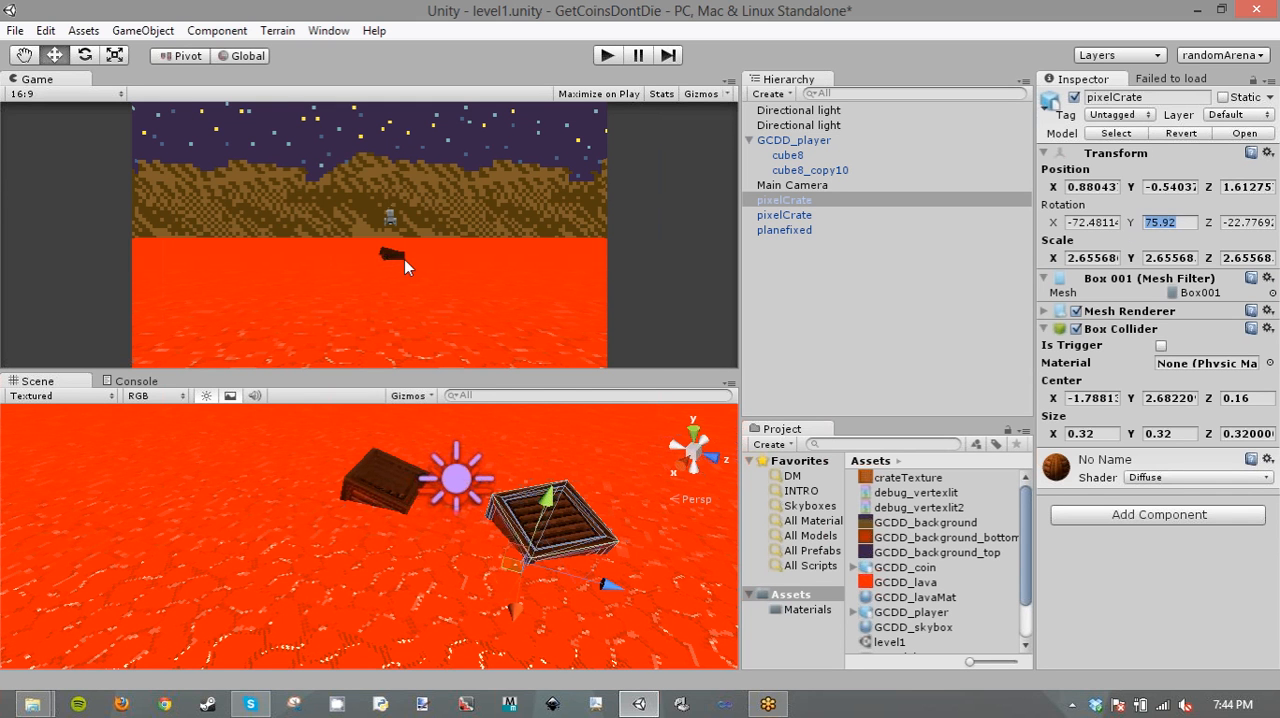
drag(491, 208, 425, 304)
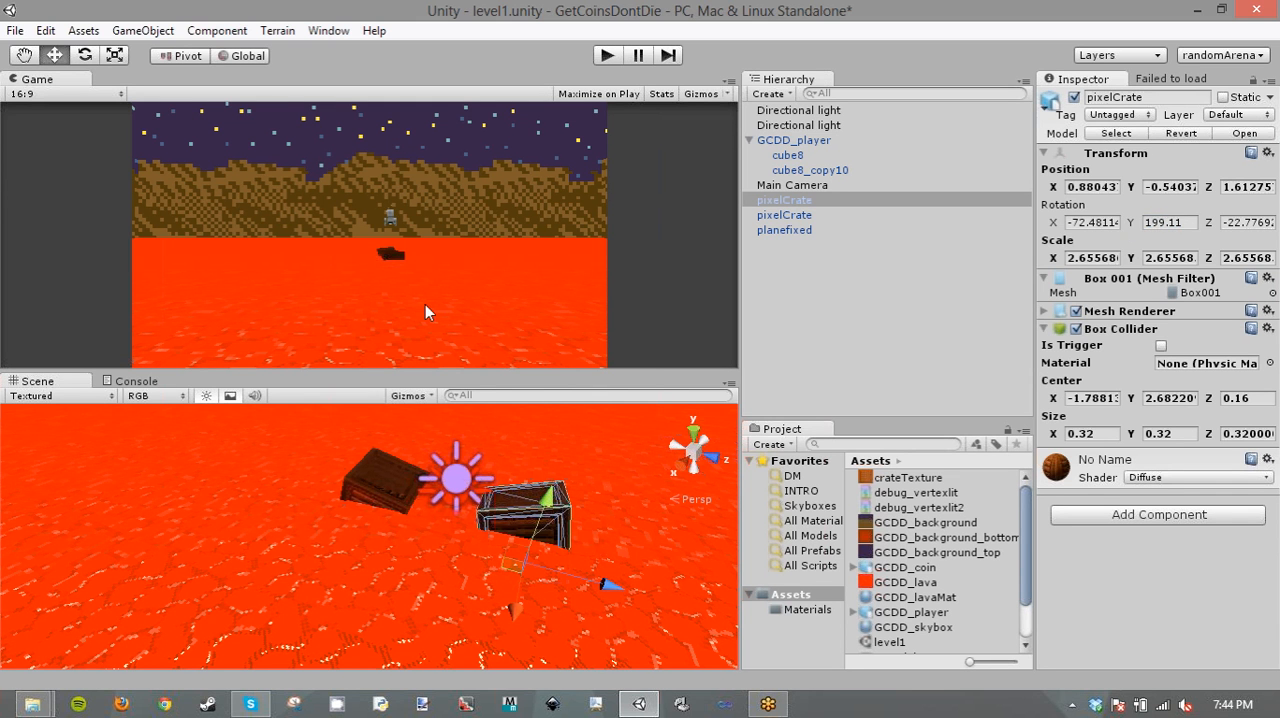
- Duplicate both crates and spread them apart, moving one to about Z 2.34 and another to about X 2.80, Z -1.17
shift+click(375, 474)
key(ctrl+d)
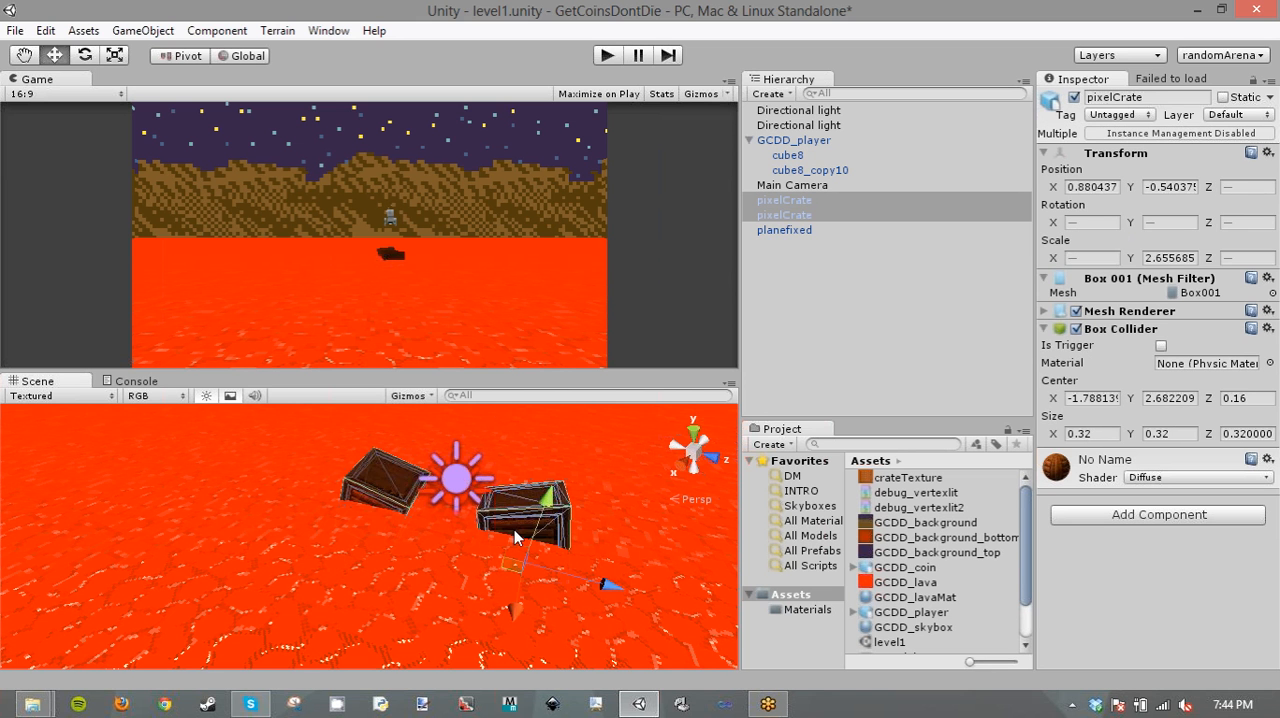
drag(338, 562, 264, 637)
click(521, 530)
drag(612, 590, 426, 503)
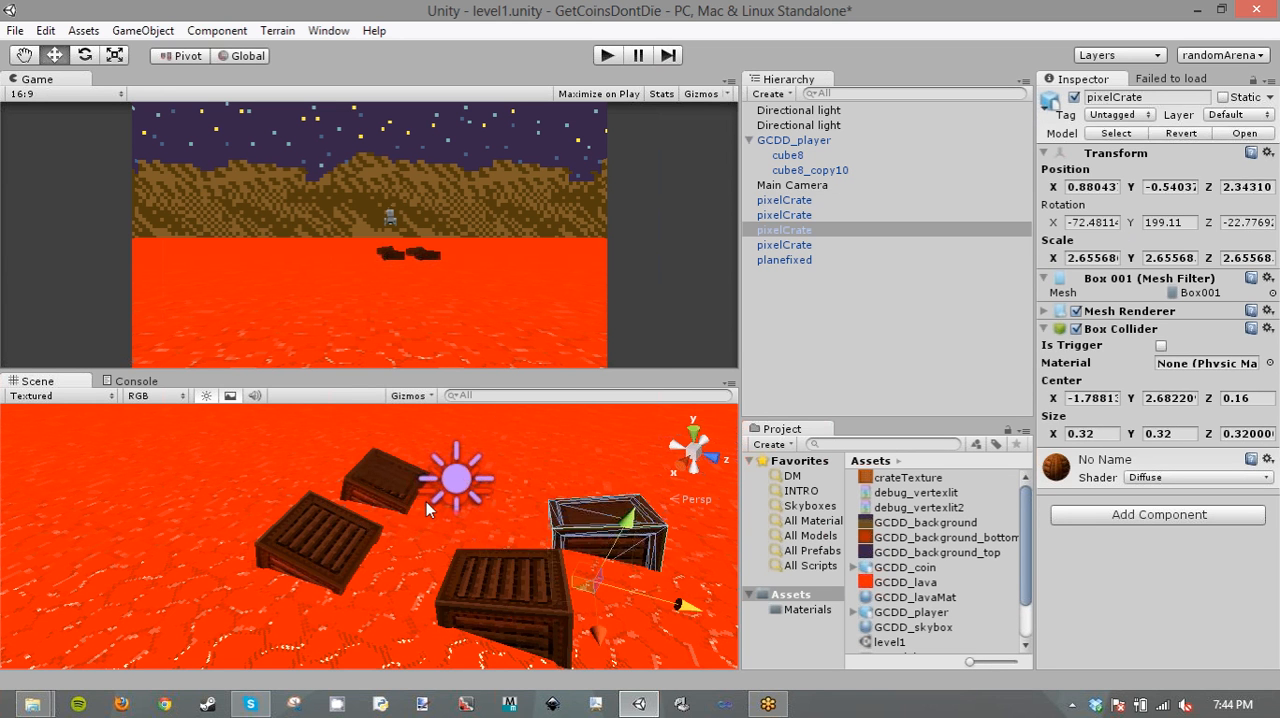
click(320, 532)
drag(402, 568, 189, 619)
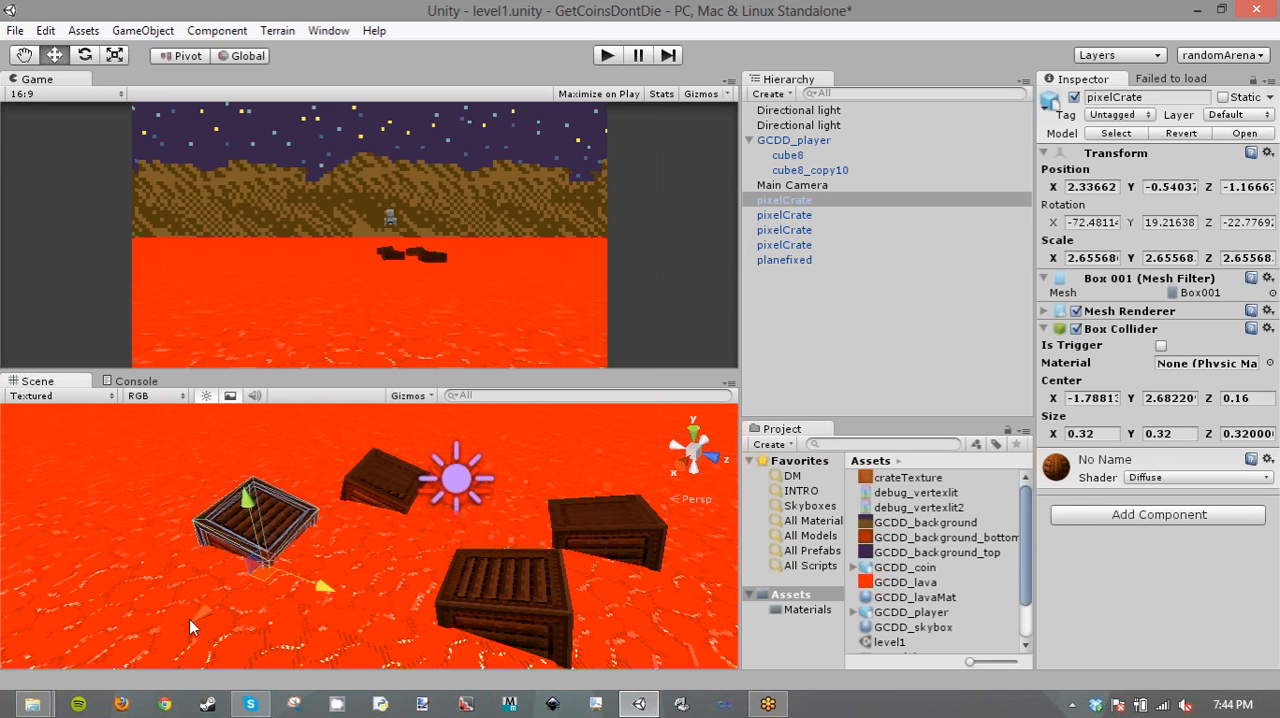
- Make three more copies of the crate at about X 2.34 and scatter them over the lava on the negative X side
click(383, 482)
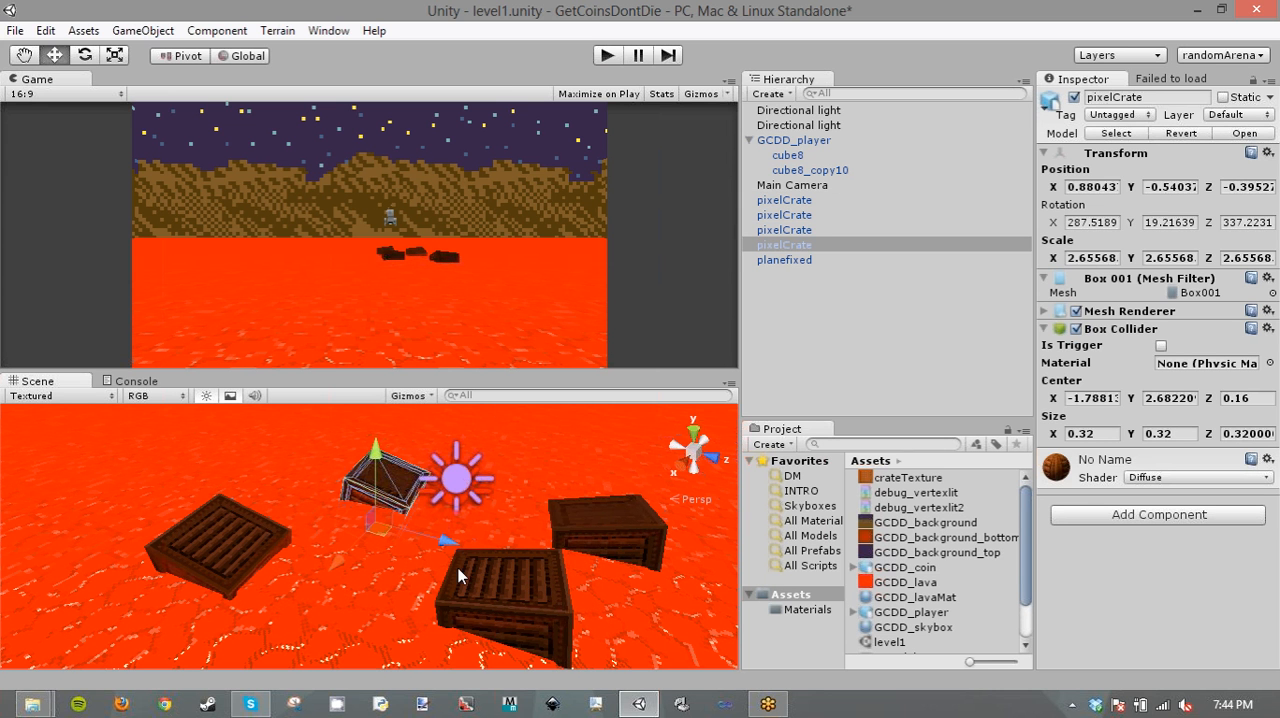
alt+drag(417, 514, 578, 470)
click(555, 505)
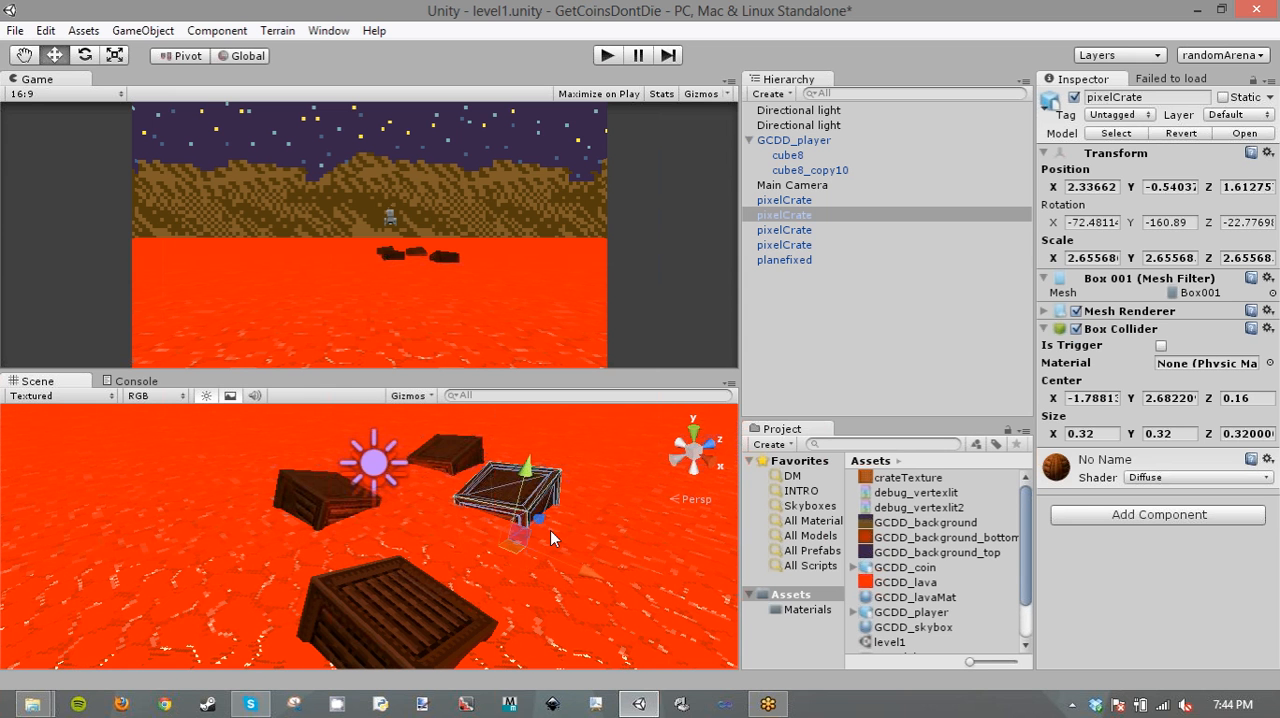
key(ctrl+d)
drag(569, 567, 375, 514)
key(ctrl+d)
key(ctrl+d)
right_drag(375, 514, 299, 438)
click(647, 312)
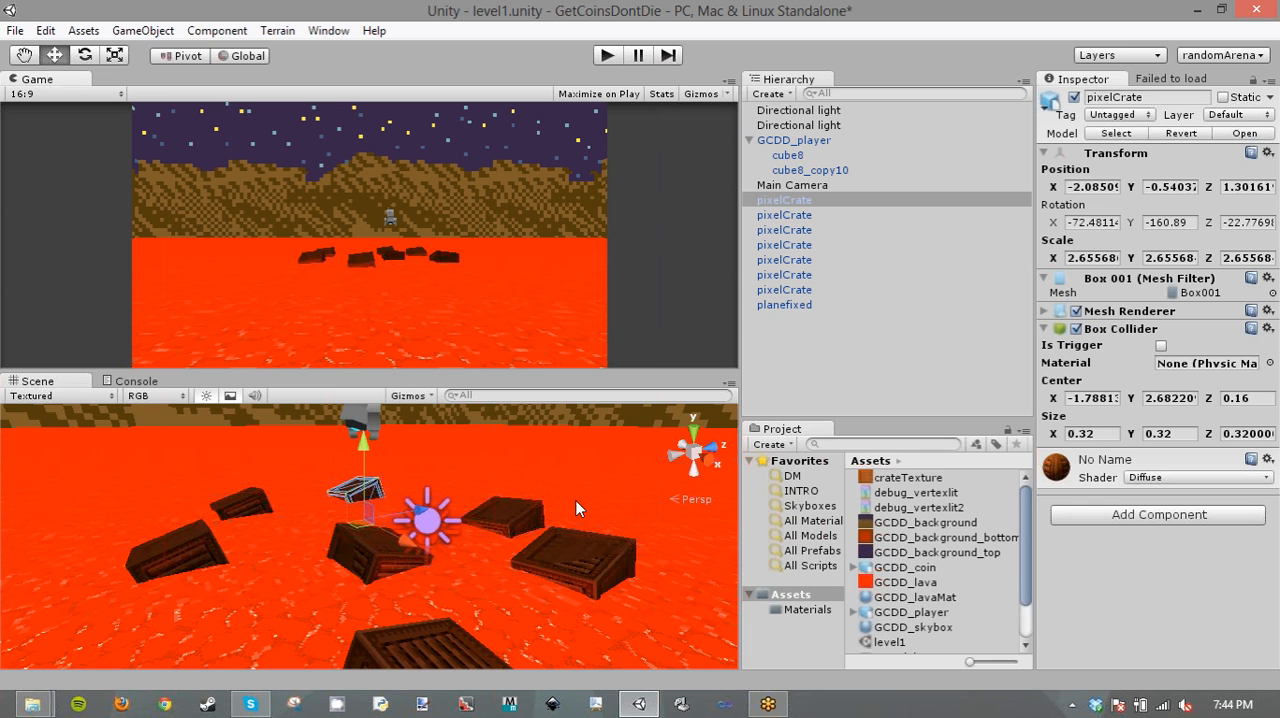
- Examine the arrangement of the seven crates and the hovering player from several angles in the Scene view
right_drag(574, 464, 640, 529)
click(484, 455)
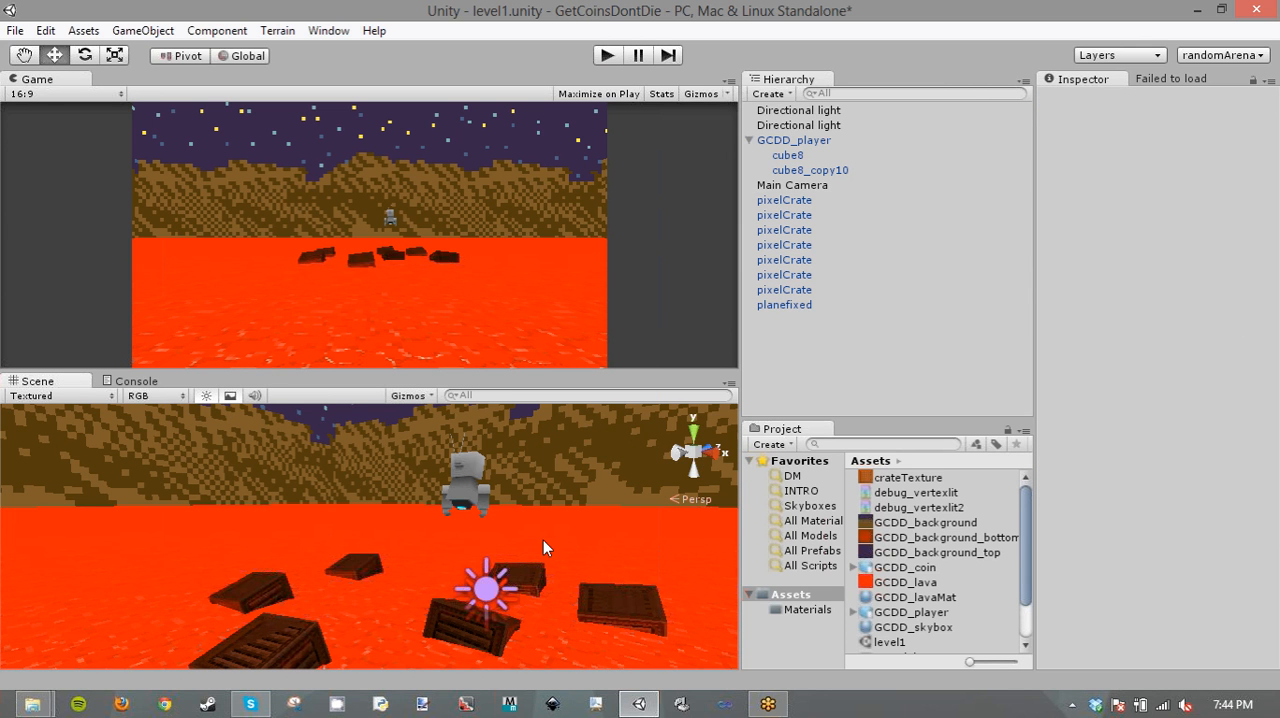
right_drag(479, 530, 961, 610)
key(w)
key(a)
key(s)
right_drag(537, 472, 447, 545)
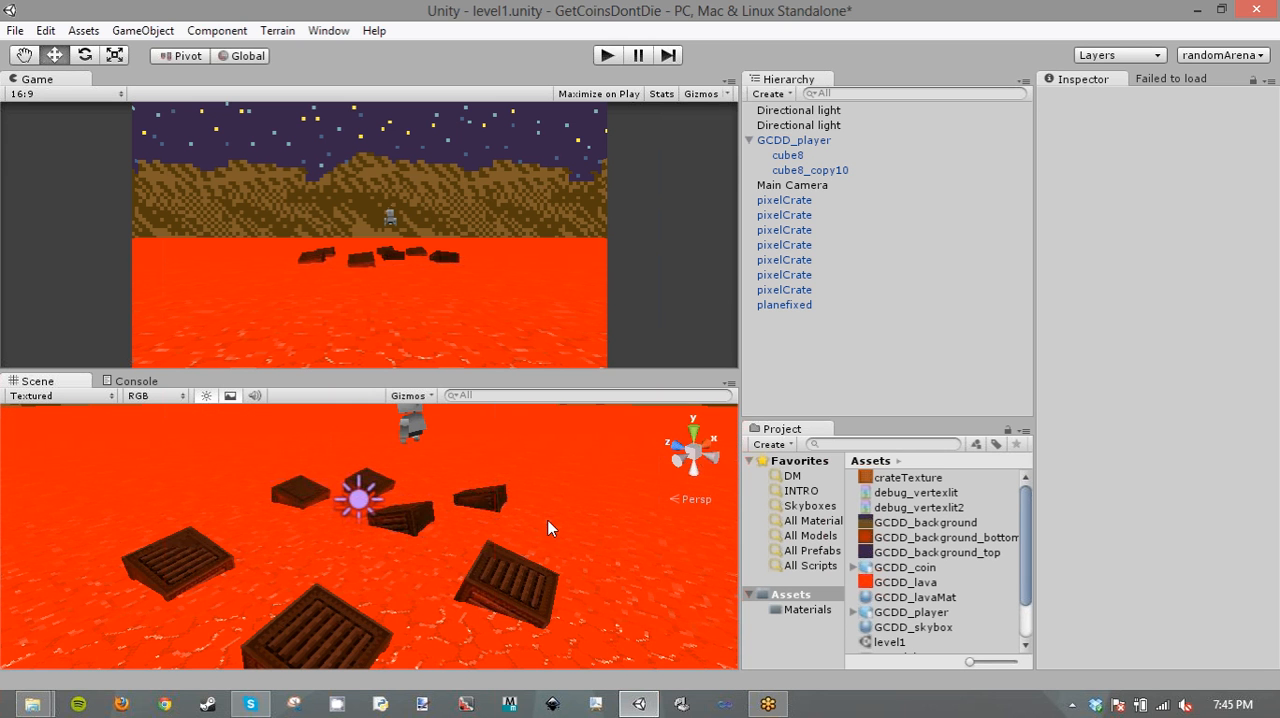
right_drag(548, 520, 640, 445)
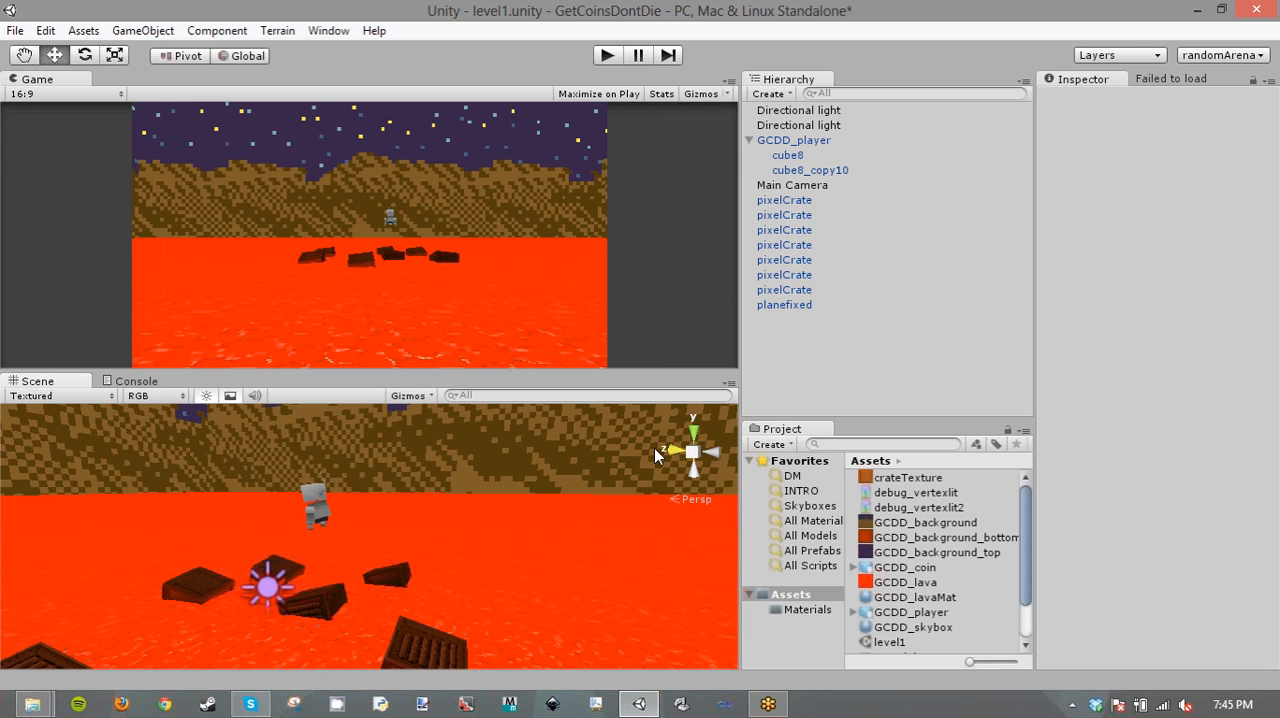
right_drag(568, 510, 517, 477)
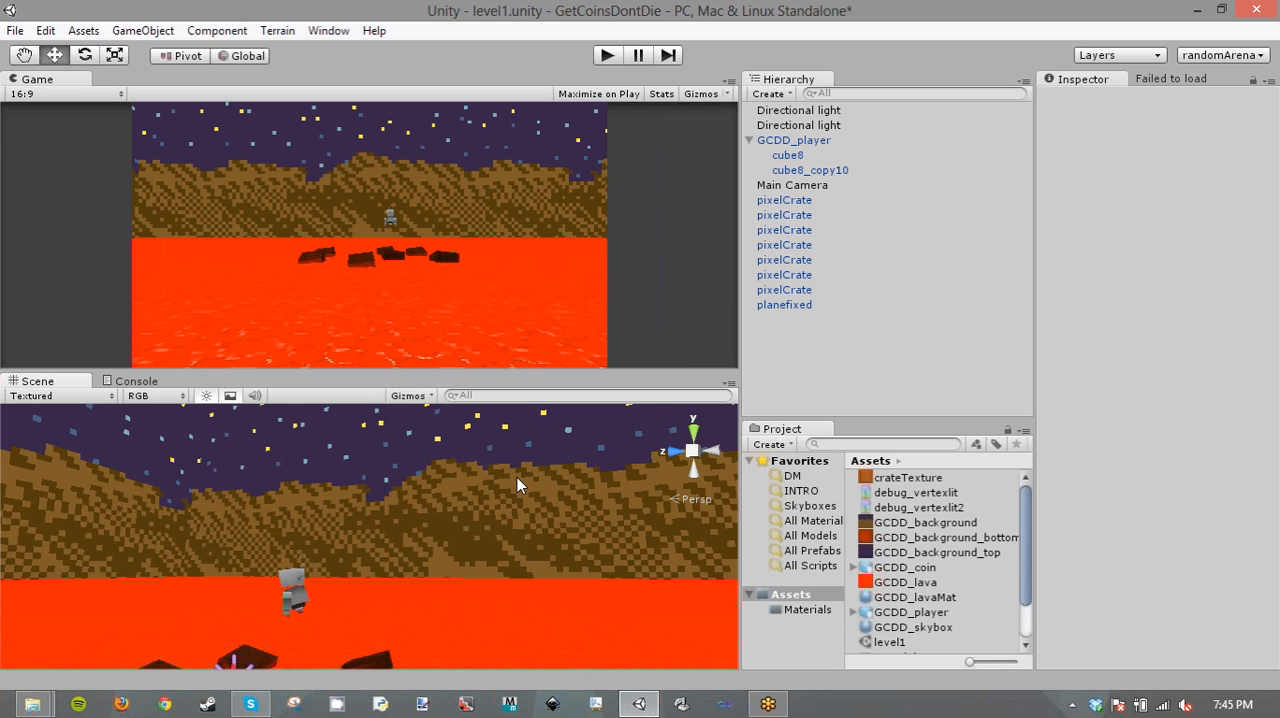
right_drag(519, 557, 437, 604)
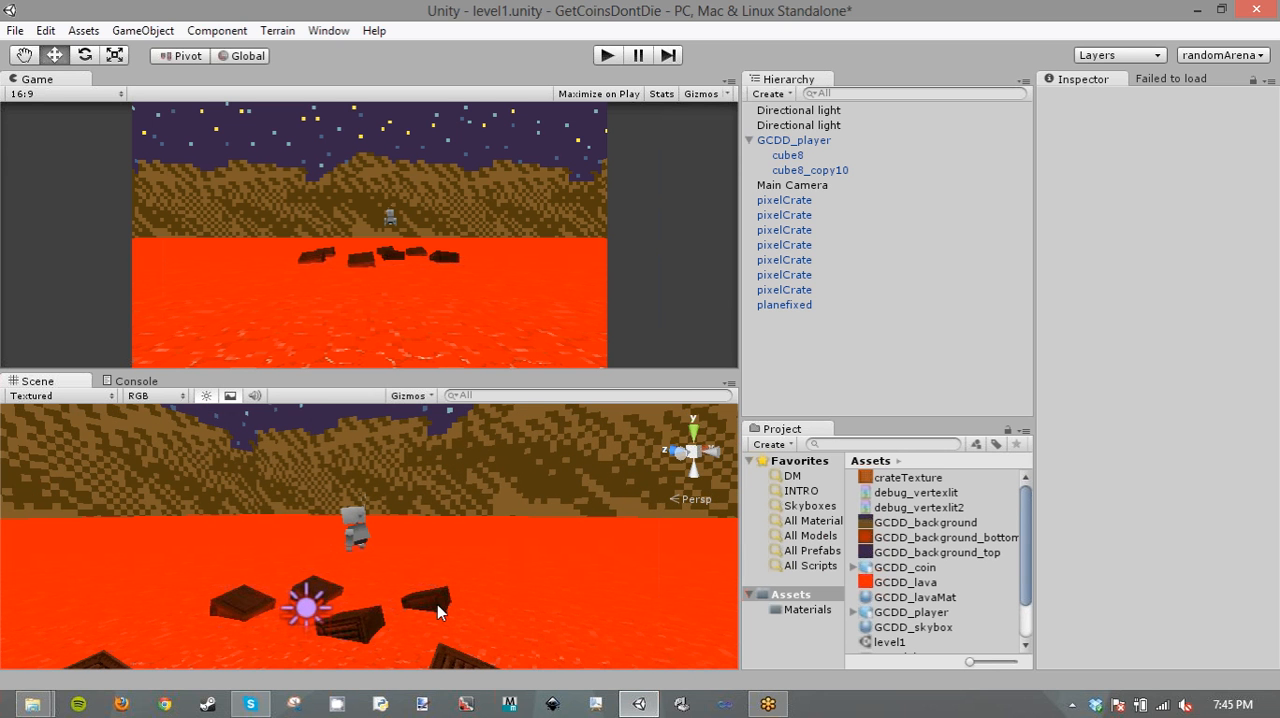
- Inspect the components of GCDD_player, its child cube8_copy10, and the nearest pixelCrate
click(794, 142)
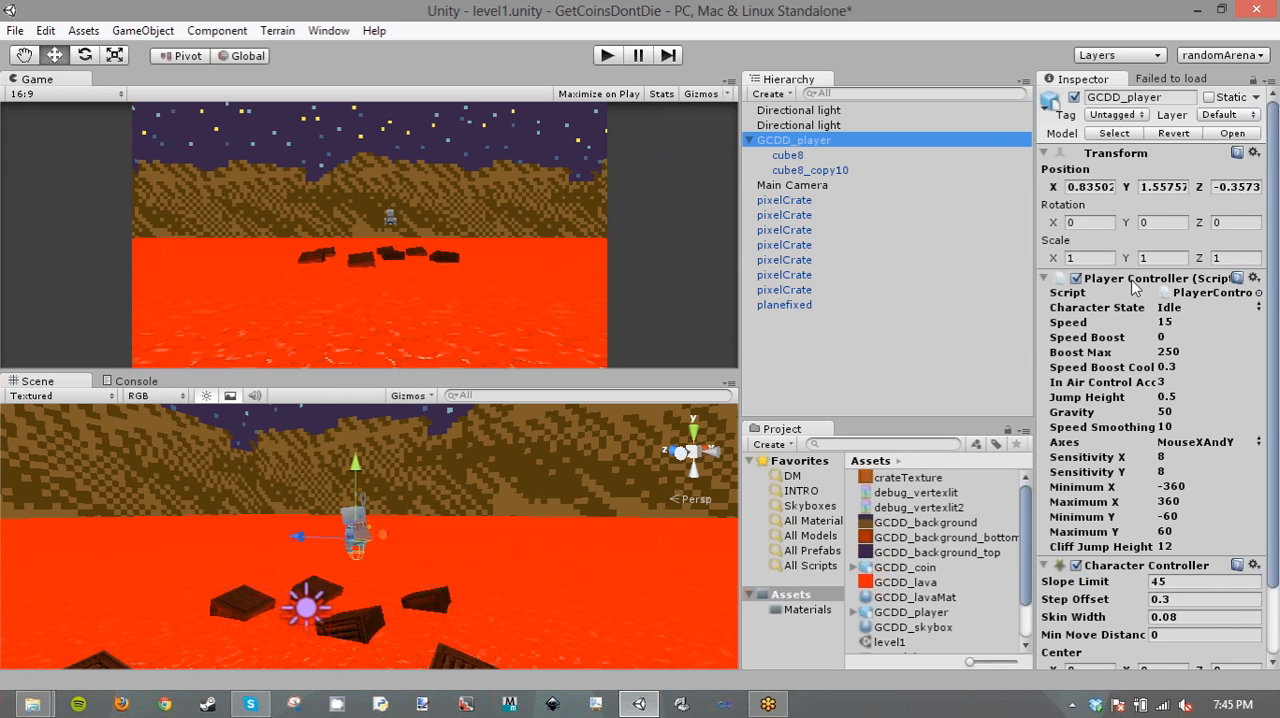
click(814, 169)
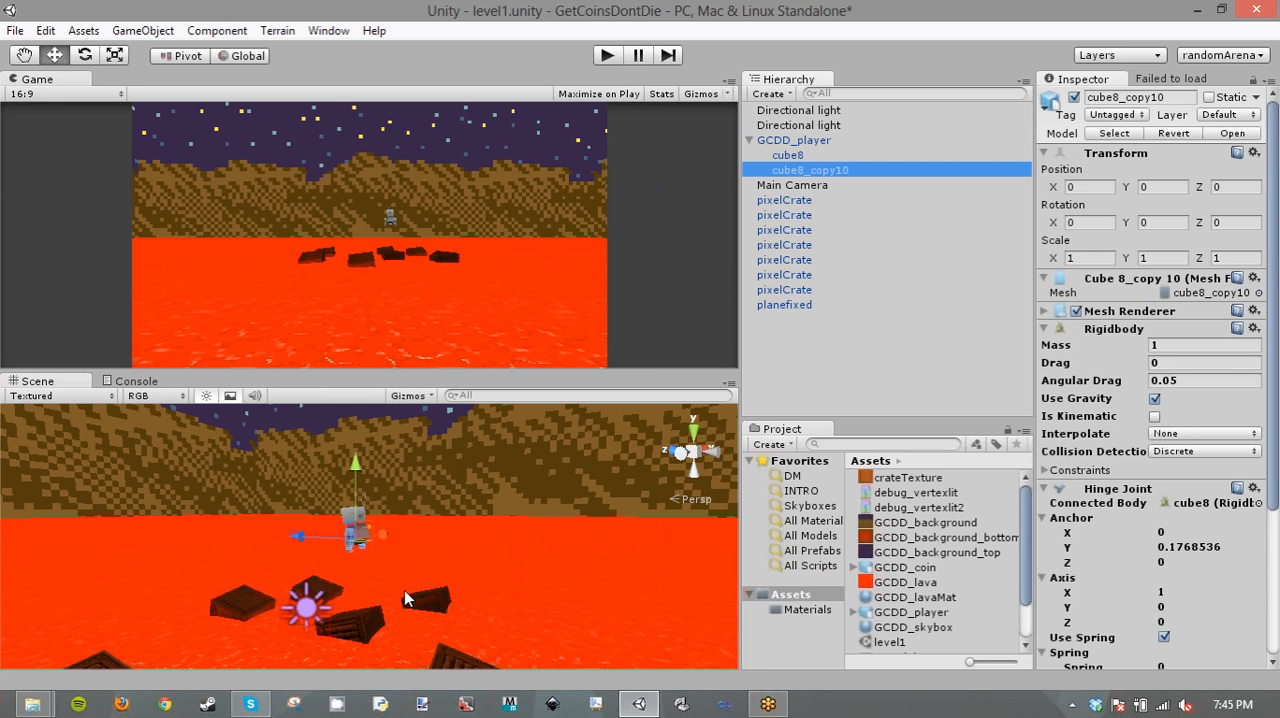
right_drag(493, 507, 370, 615)
click(344, 638)
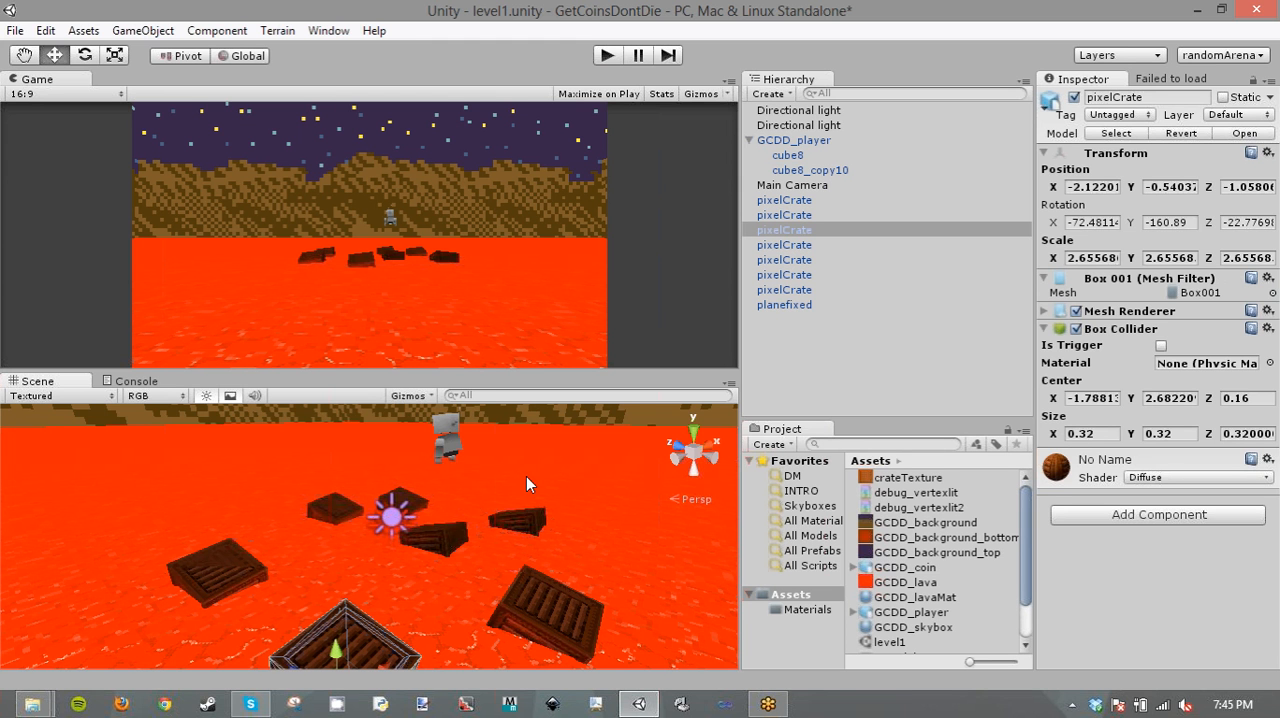
- Add GCDD_coin to the scene at the origin and raise it above the lava to about Y 0.95
right_drag(526, 476, 478, 387)
right_drag(530, 418, 292, 448)
key(s)
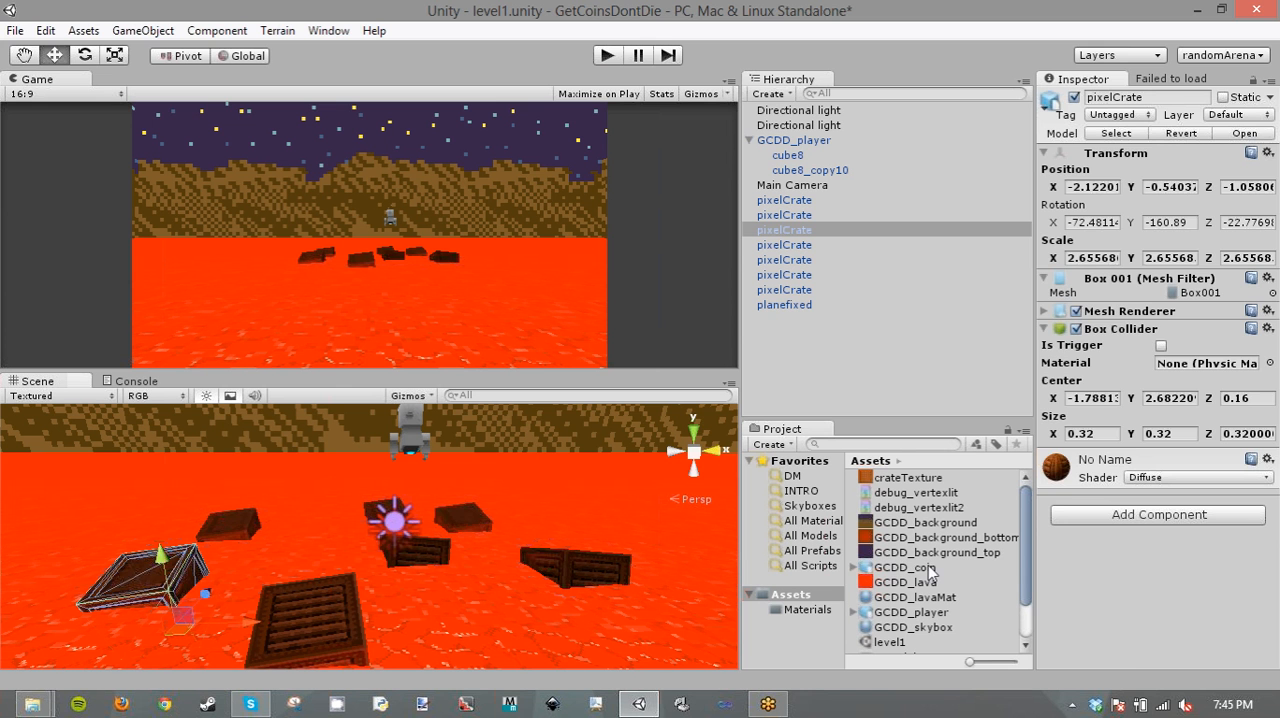
drag(930, 570, 836, 372)
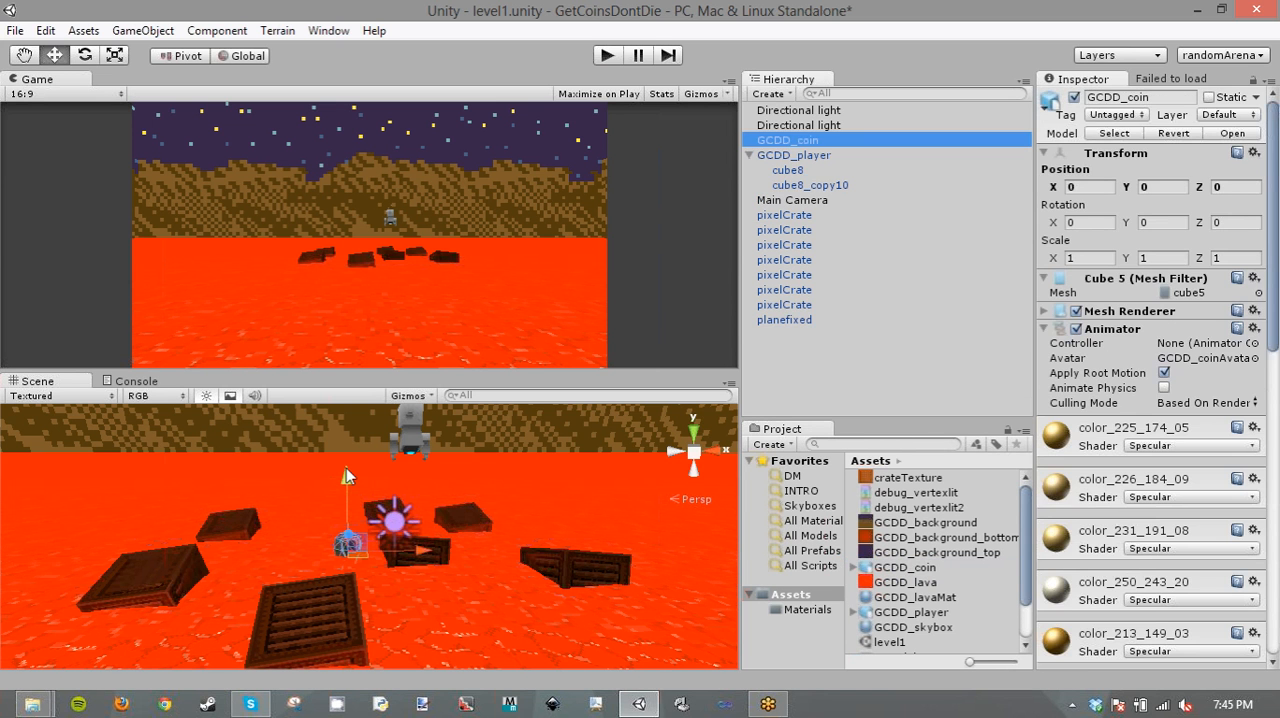
drag(346, 468, 346, 382)
right_drag(450, 449, 837, 377)
key(w)
alt+drag(833, 369, 892, 380)
alt+drag(500, 540, 562, 550)
scroll(540, 545, down, 5)
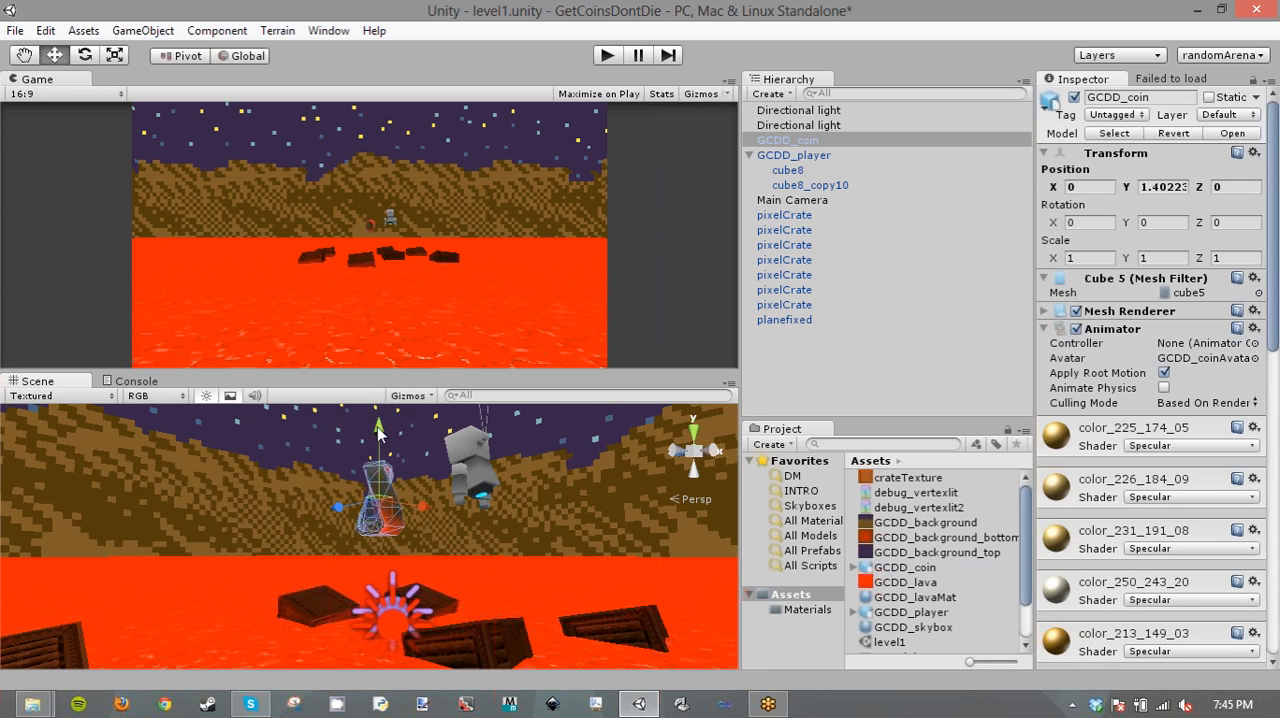
drag(380, 436, 614, 579)
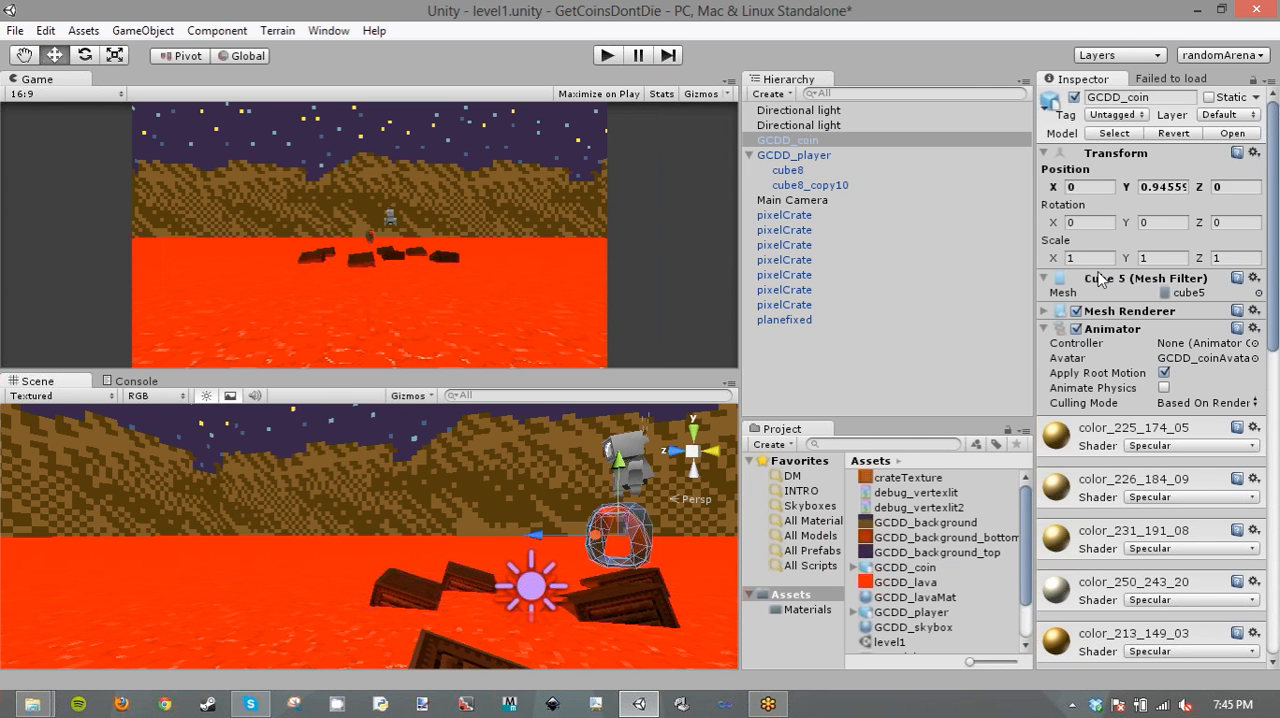
- Set the coin's scale to 0.5 on the X, Y and Z axes
drag(1086, 258, 1000, 253)
text(0.5)
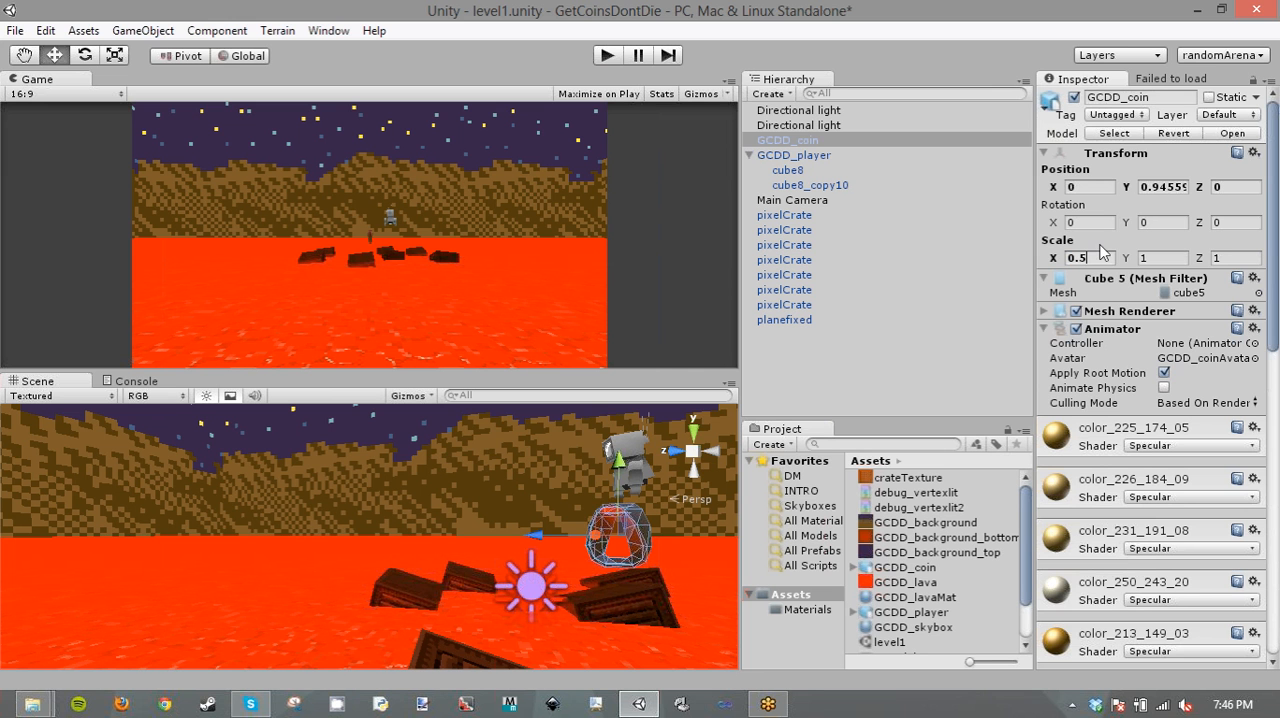
key(Tab)
text(0.5)
key(Tab)
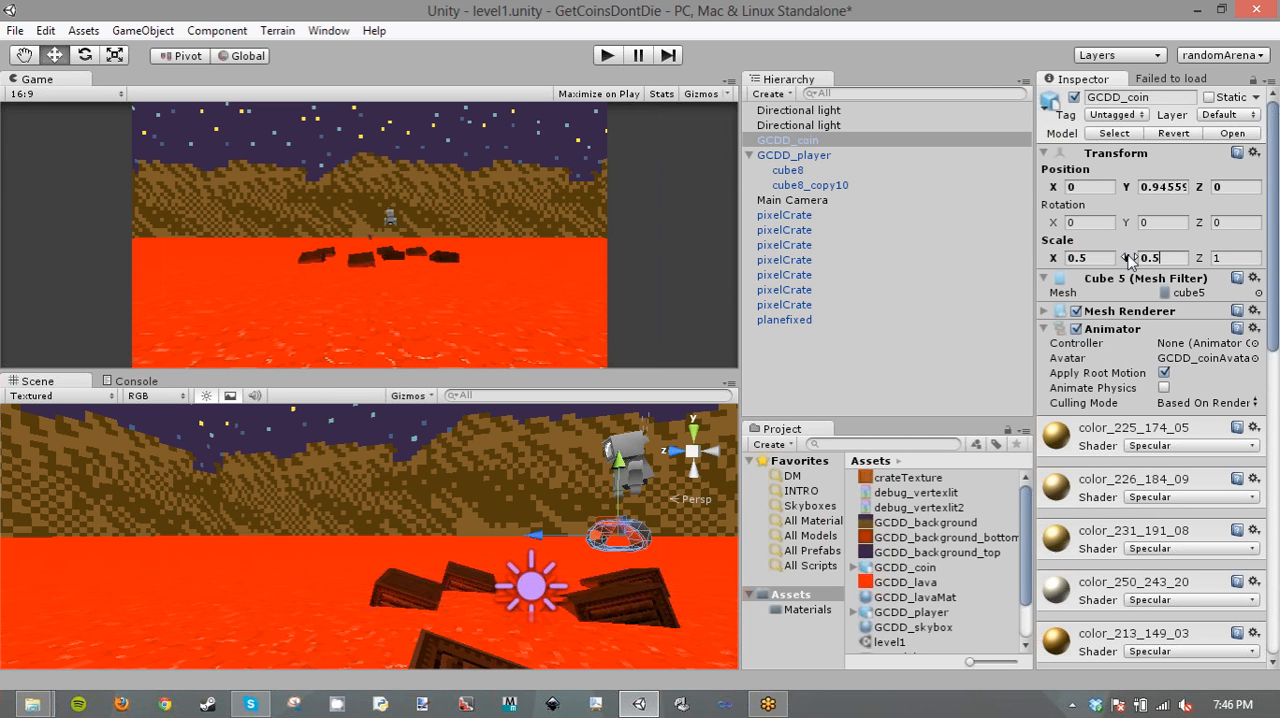
text(0.5)
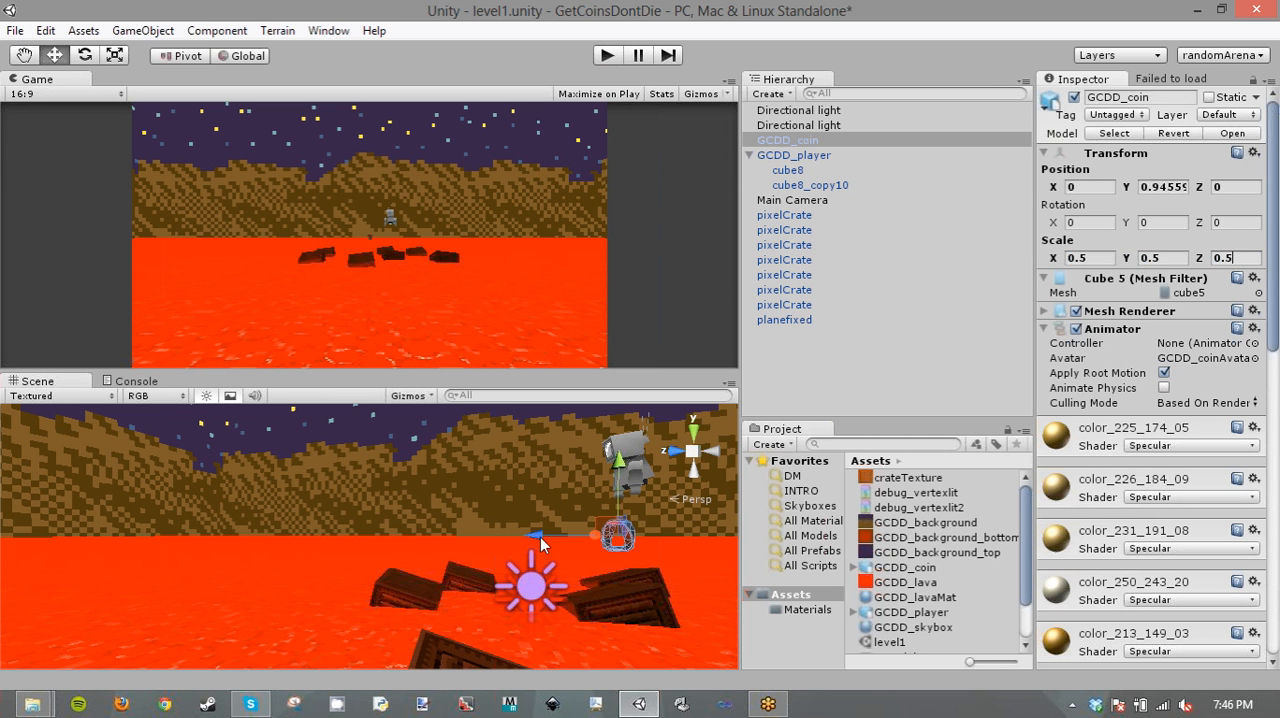
- Shift the coin along the Z axis to about Z 2.42, checking its place among the crates from several angles
drag(530, 532, 403, 534)
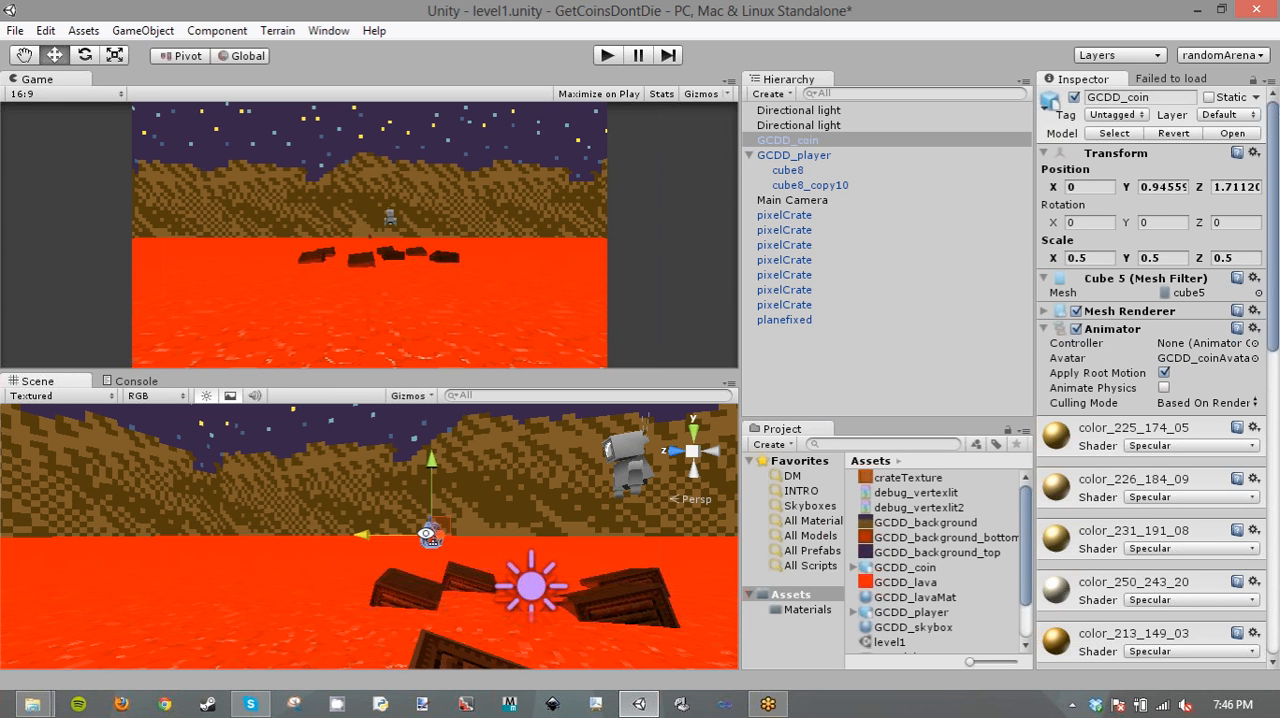
right_drag(443, 533, 484, 570)
key(a)
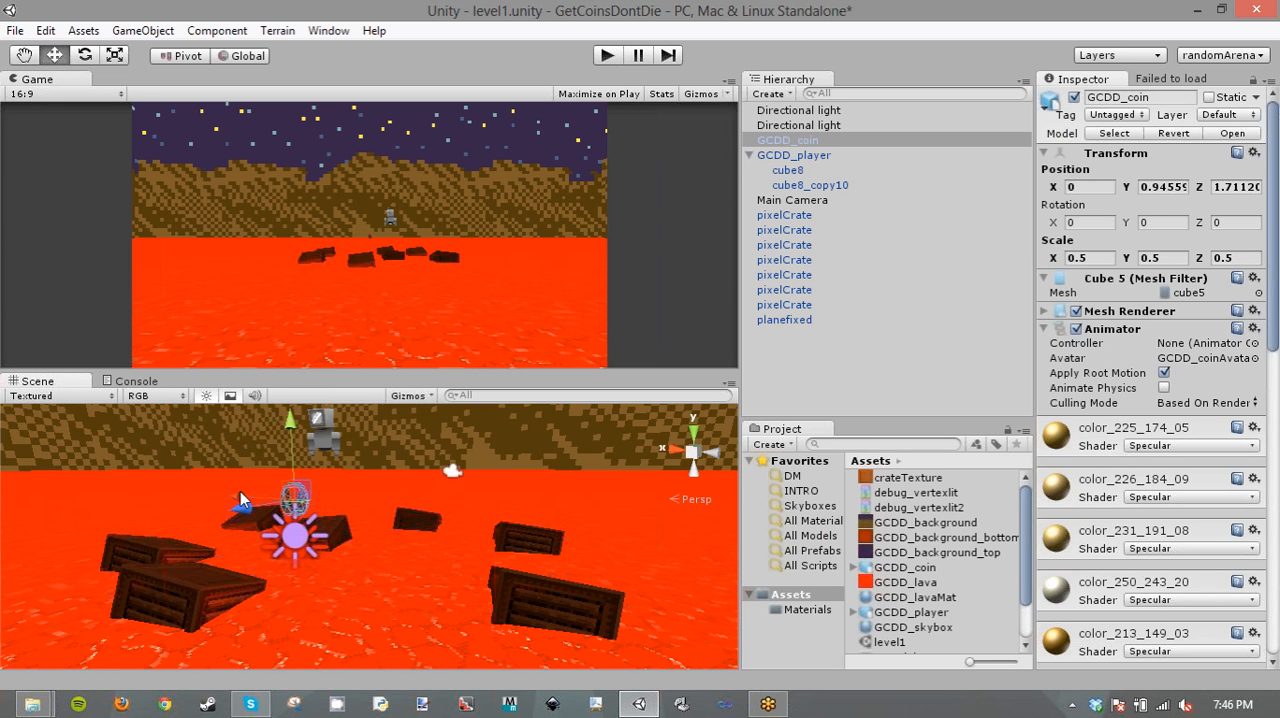
drag(241, 493, 328, 526)
key(d)
right_drag(405, 515, 383, 500)
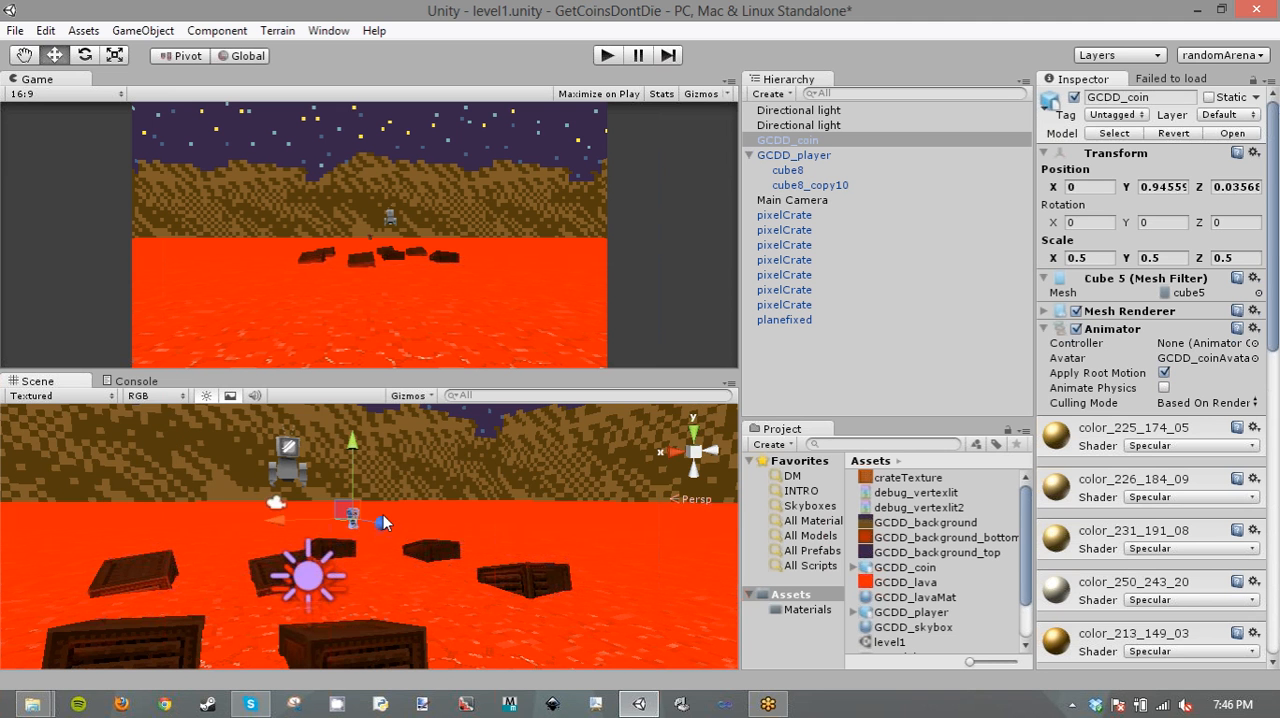
drag(384, 518, 432, 556)
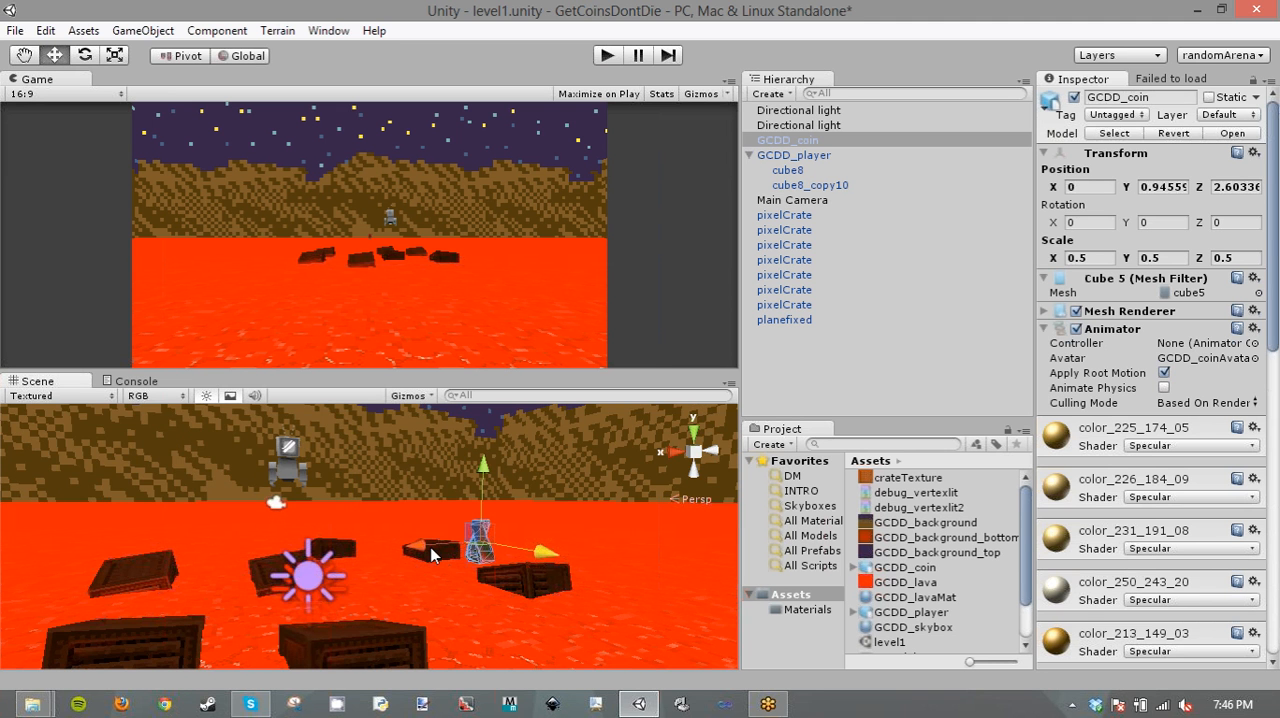
key(a)
right_drag(506, 547, 590, 545)
drag(650, 543, 633, 541)
key(a)
right_drag(633, 543, 790, 438)
key(a)
right_drag(578, 466, 607, 473)
key(w)
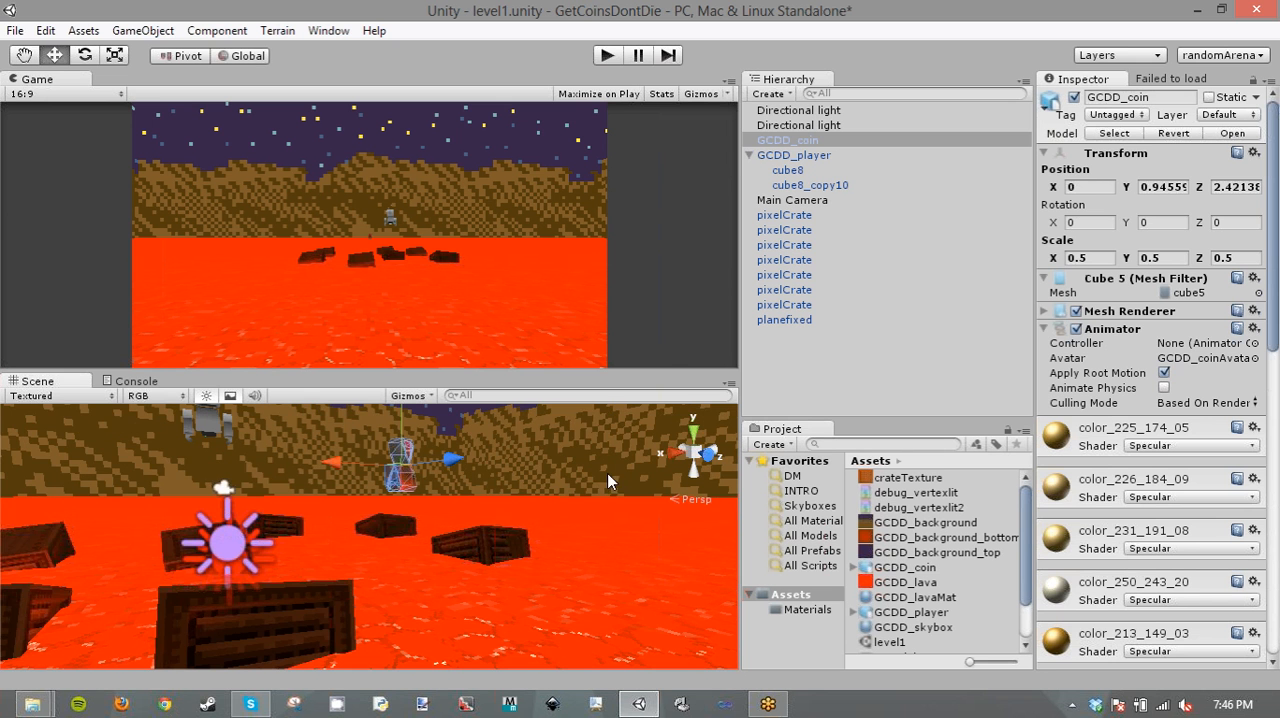
- Examine the scene through the axis-aligned front, back and top views
click(697, 458)
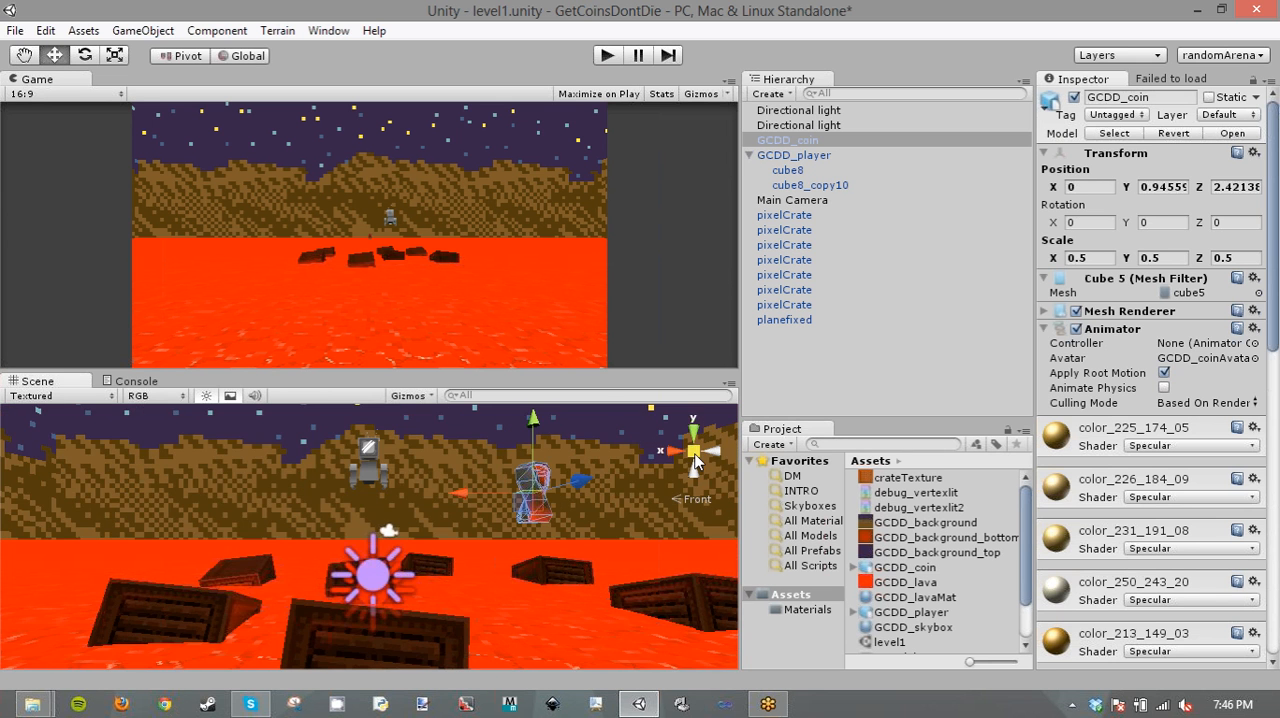
click(695, 455)
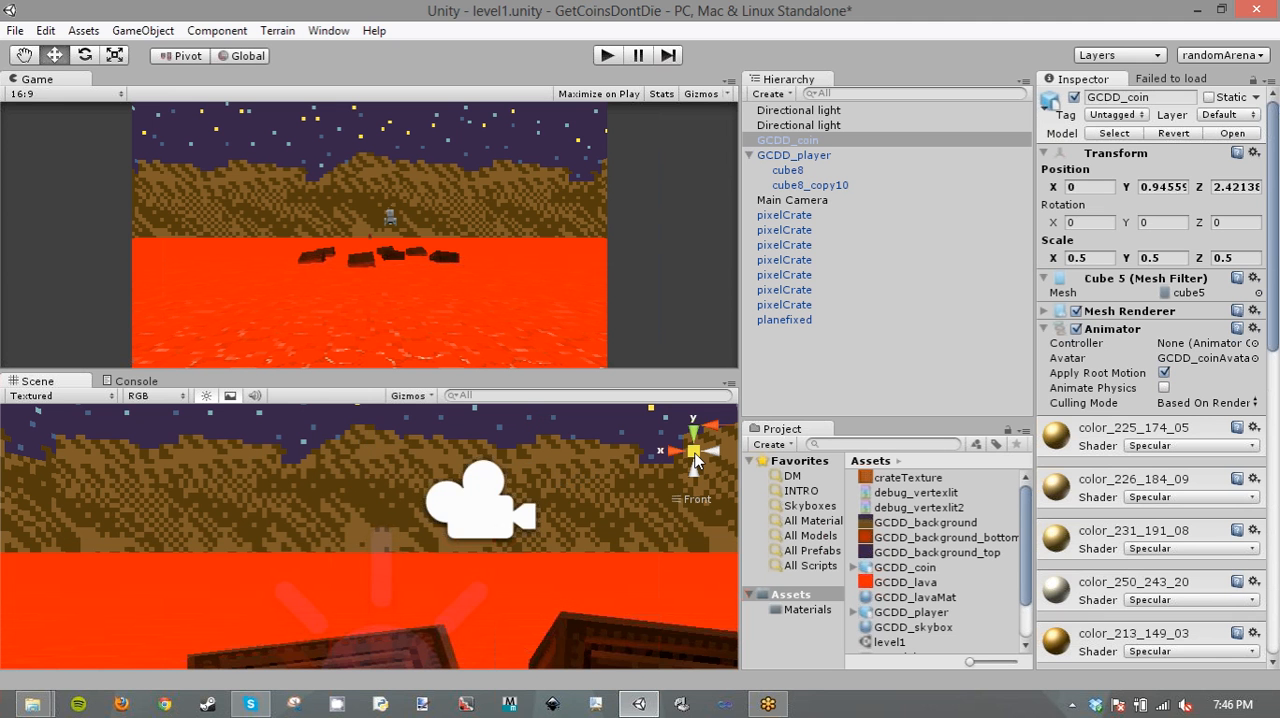
click(695, 455)
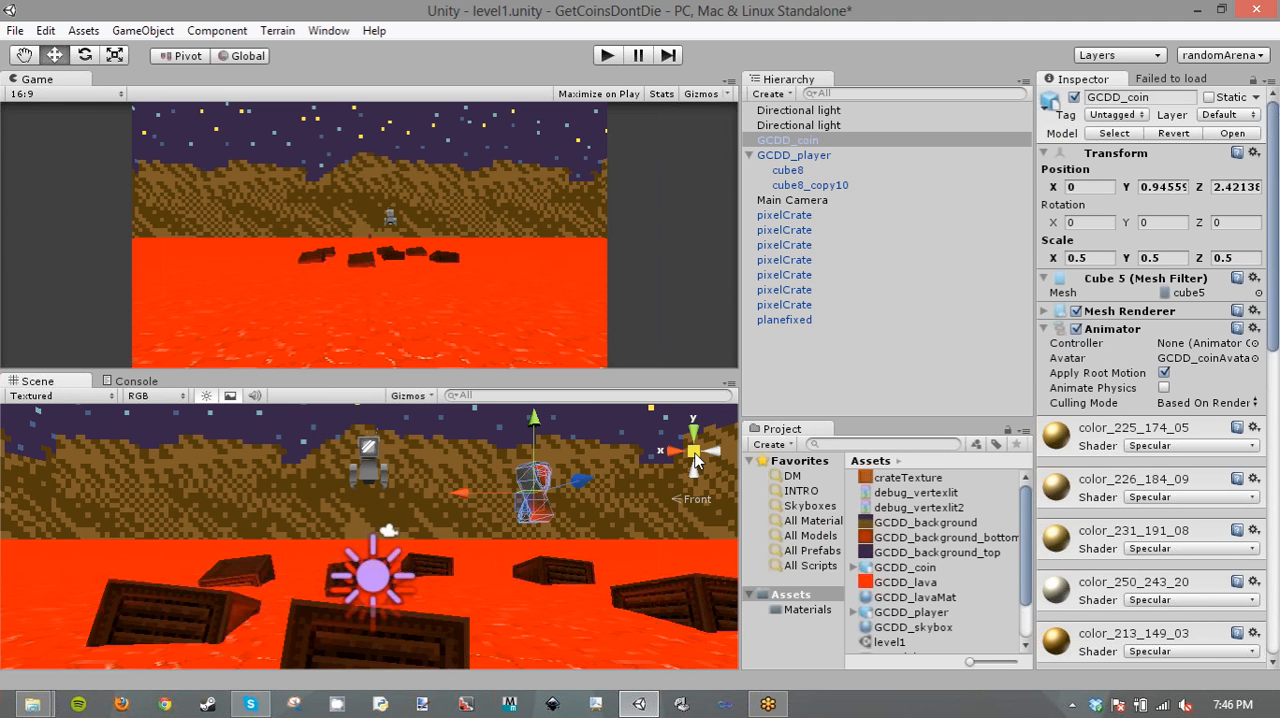
click(678, 454)
click(678, 454)
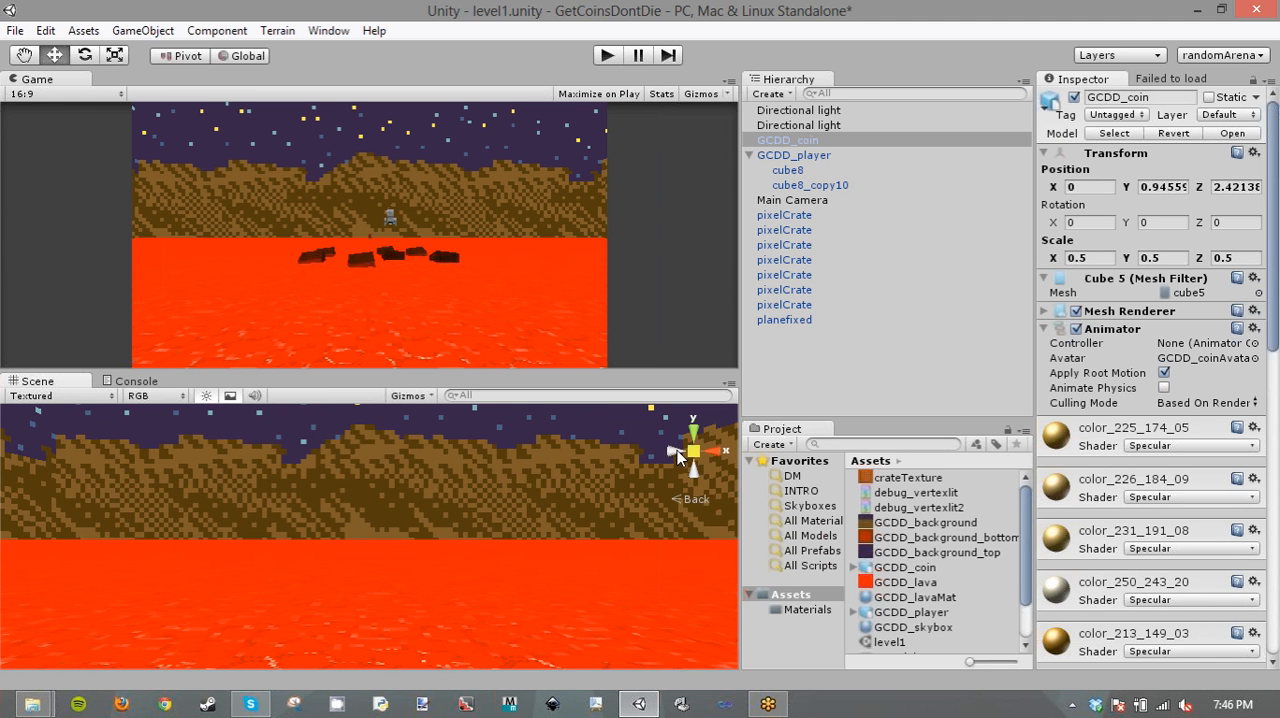
click(678, 454)
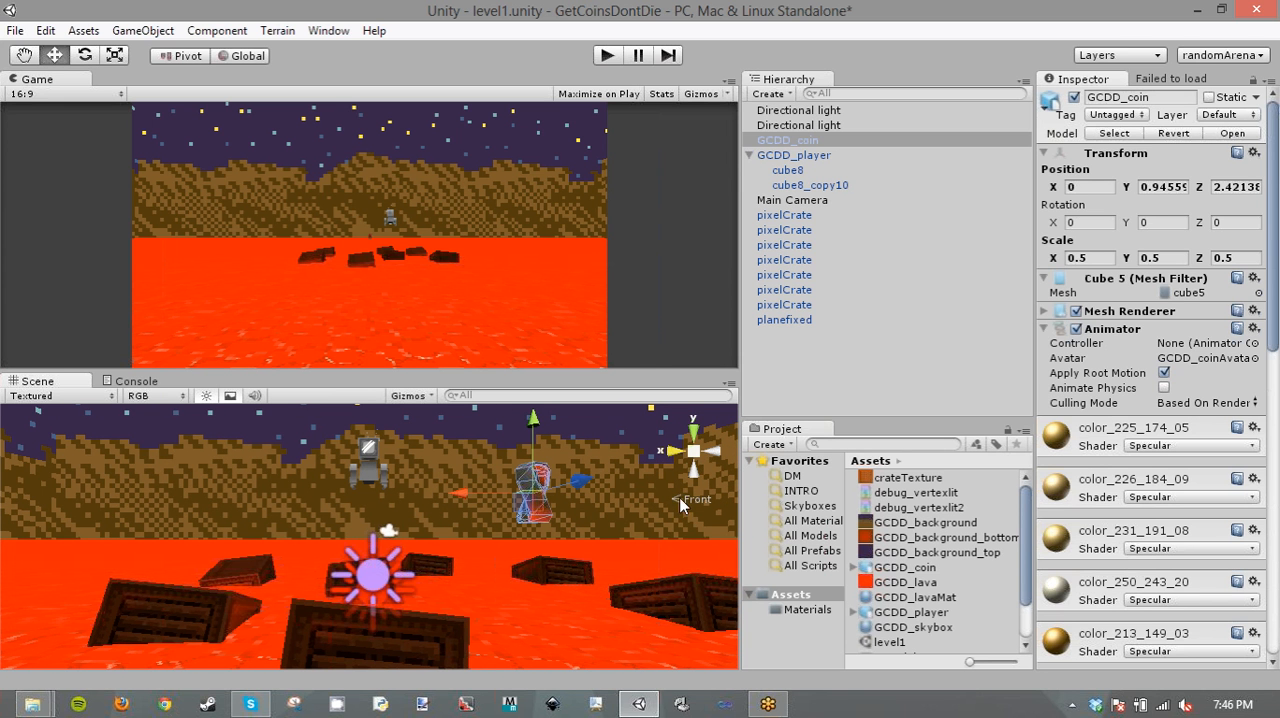
click(694, 451)
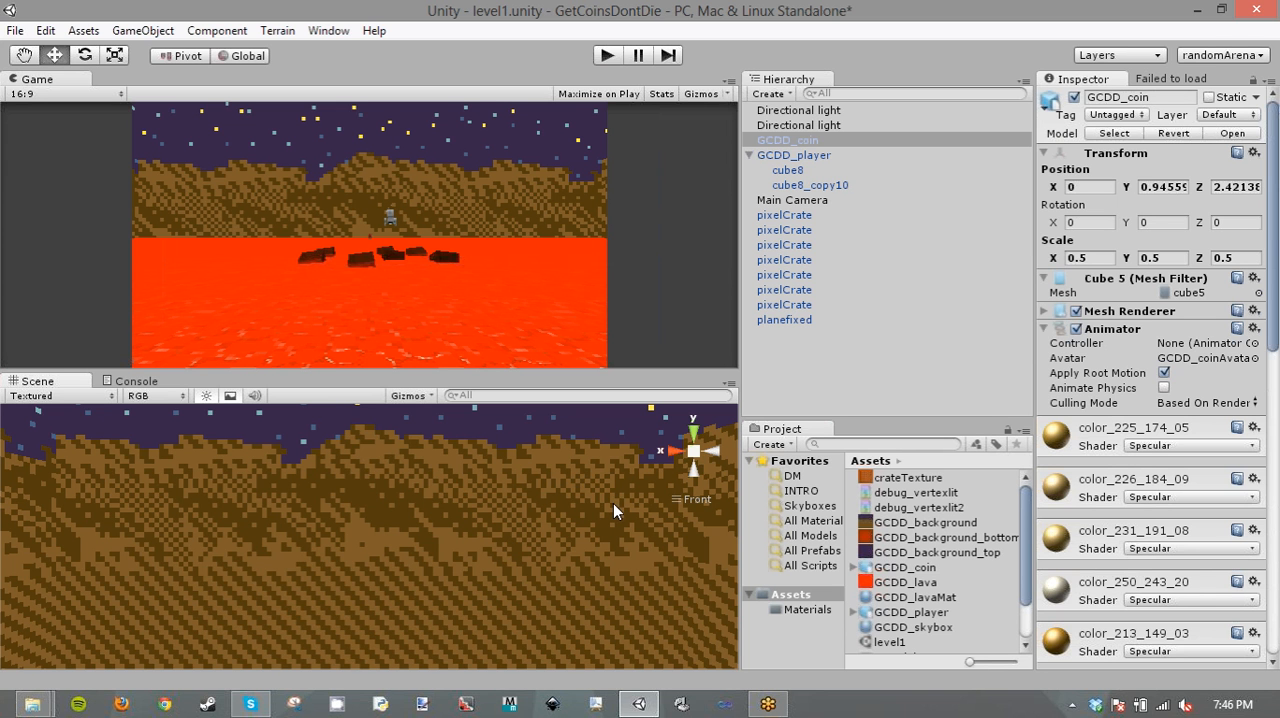
click(713, 452)
click(713, 452)
click(693, 434)
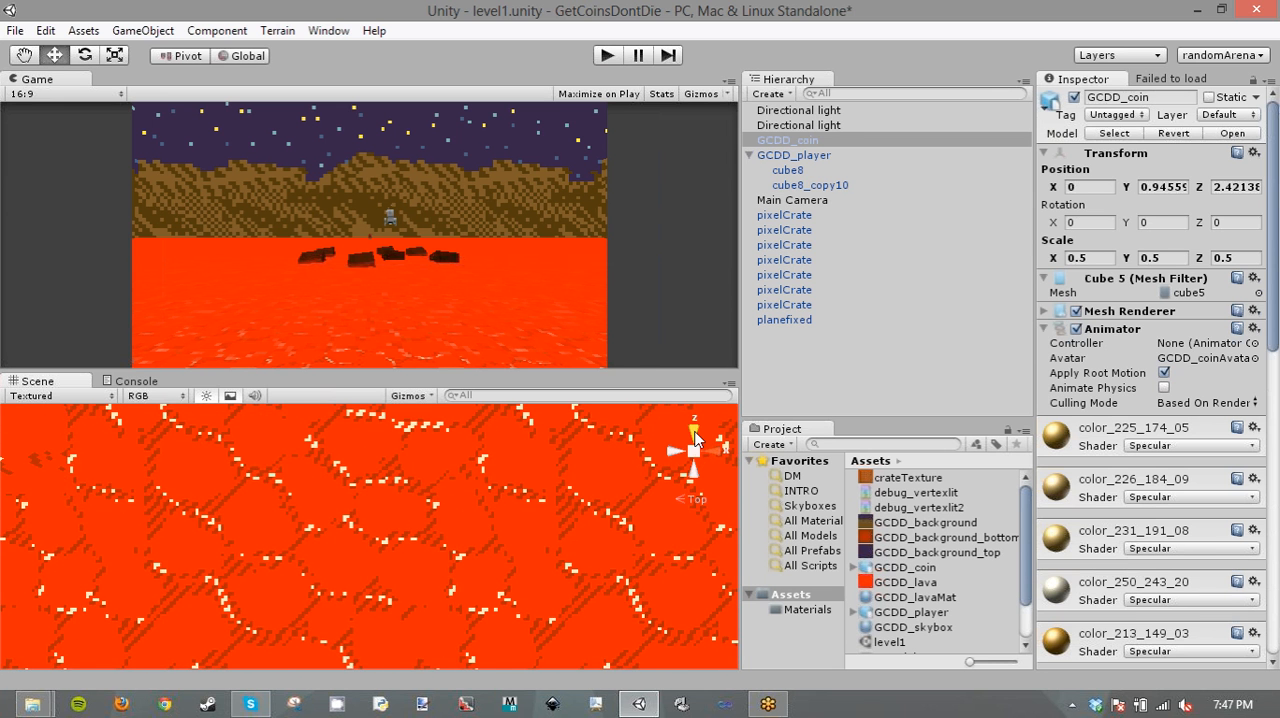
click(694, 432)
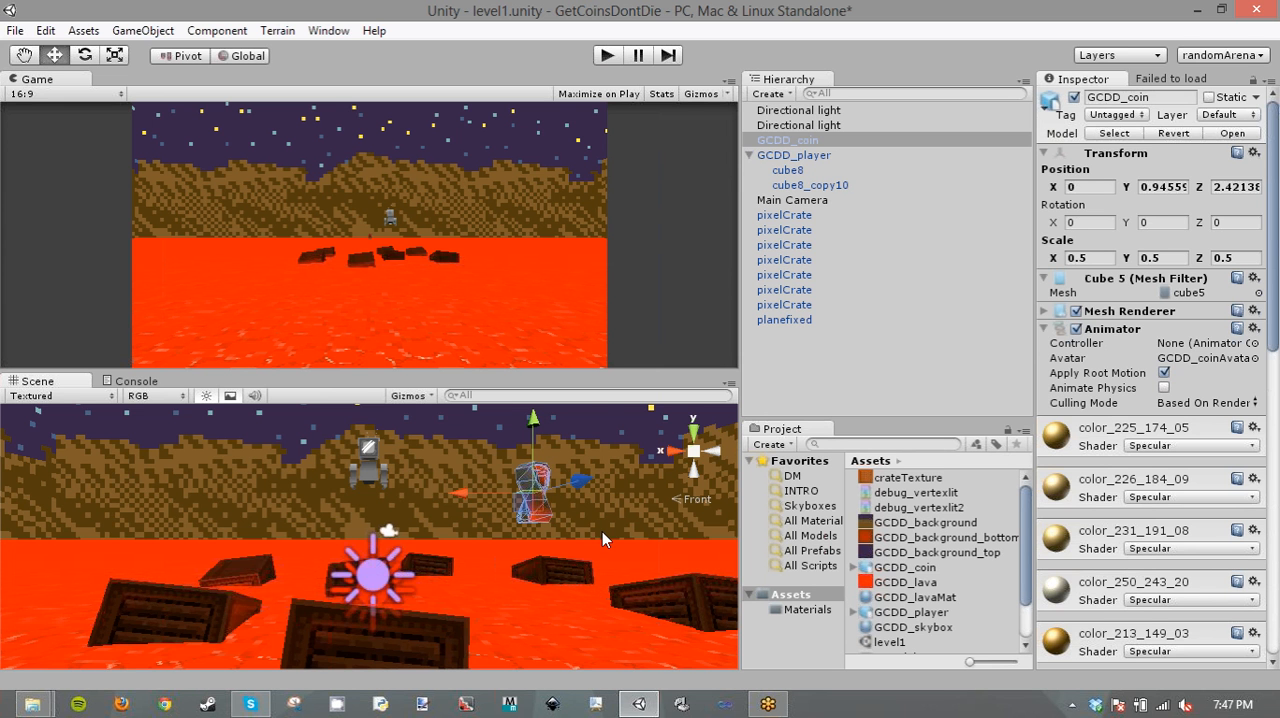
- Duplicate the coin and position the copy at about X -0.62, Z 0.11
right_drag(602, 531, 655, 550)
key(w)
key(s)
drag(229, 496, 327, 498)
right_drag(150, 540, 67, 528)
key(w)
key(d)
key(w)
key(ctrl+d)
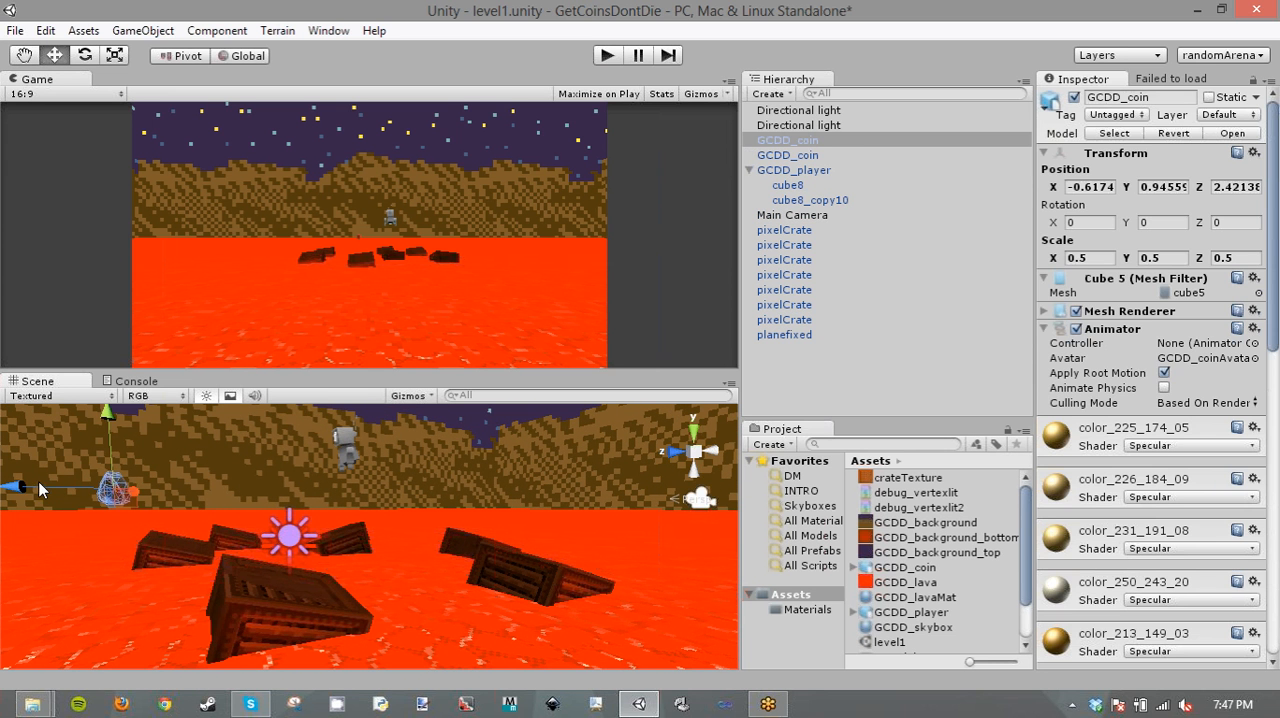
click(248, 484)
click(118, 487)
drag(43, 486, 357, 510)
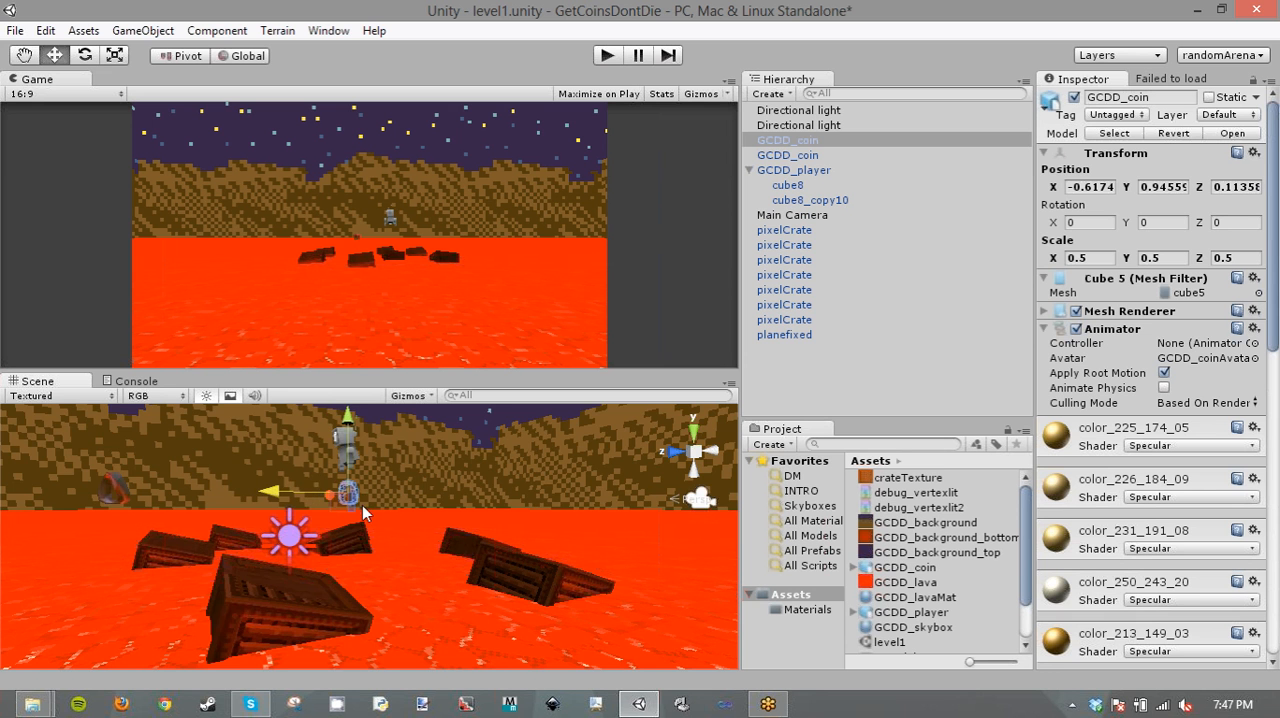
- Move the second coin to about X -2.45, and duplicate it with the copy at about X -0.88
right_drag(362, 506, 326, 516)
key(a)
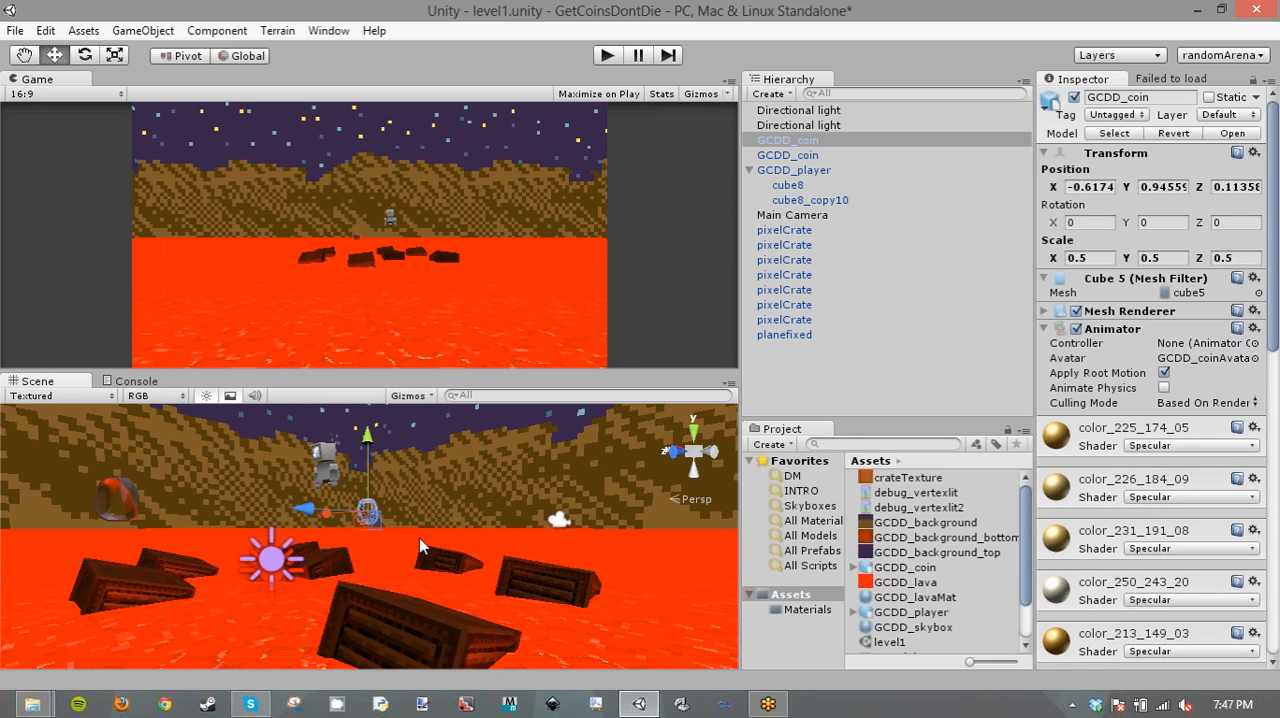
drag(419, 538, 417, 513)
right_drag(387, 505, 95, 510)
key(ctrl+d)
drag(273, 477, 421, 479)
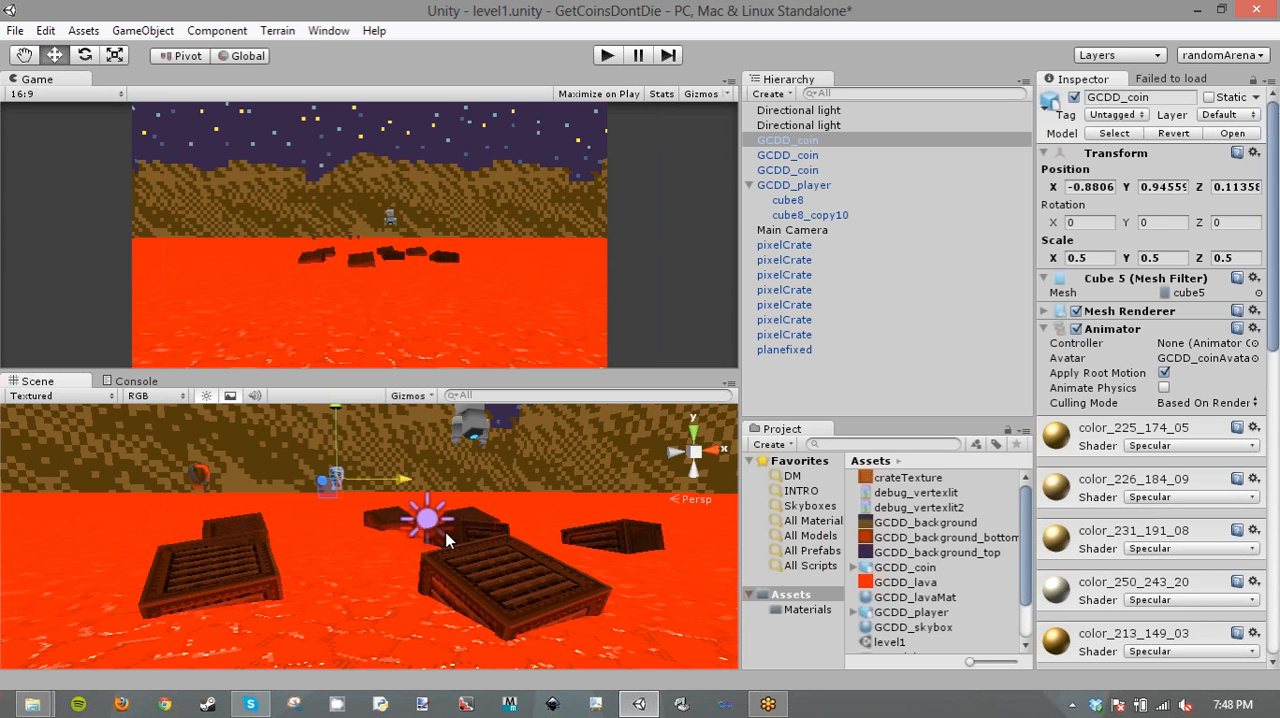
- Make two more copies of the coin, one at about X 0.87, Z -2.22 and the other at about X 3.11, Z 0.37
alt+drag(443, 533, 250, 527)
drag(387, 477, 44, 491)
key(ctrl+d)
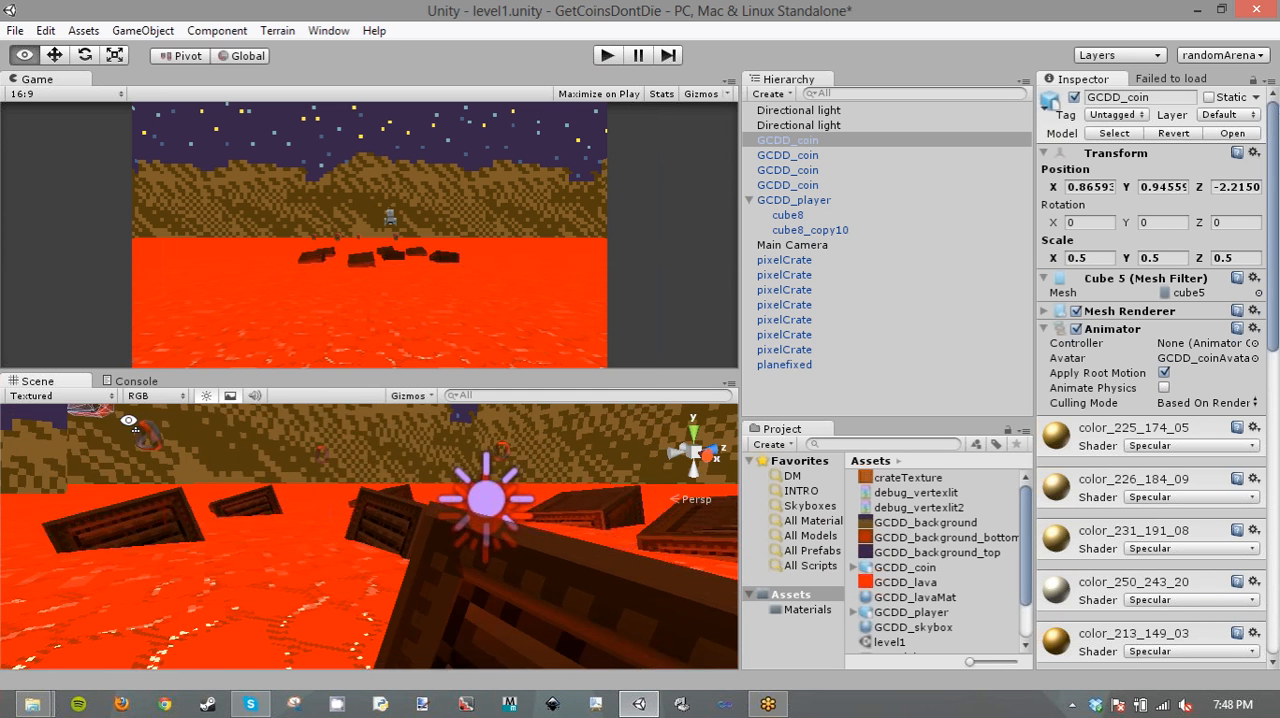
drag(307, 531, 270, 575)
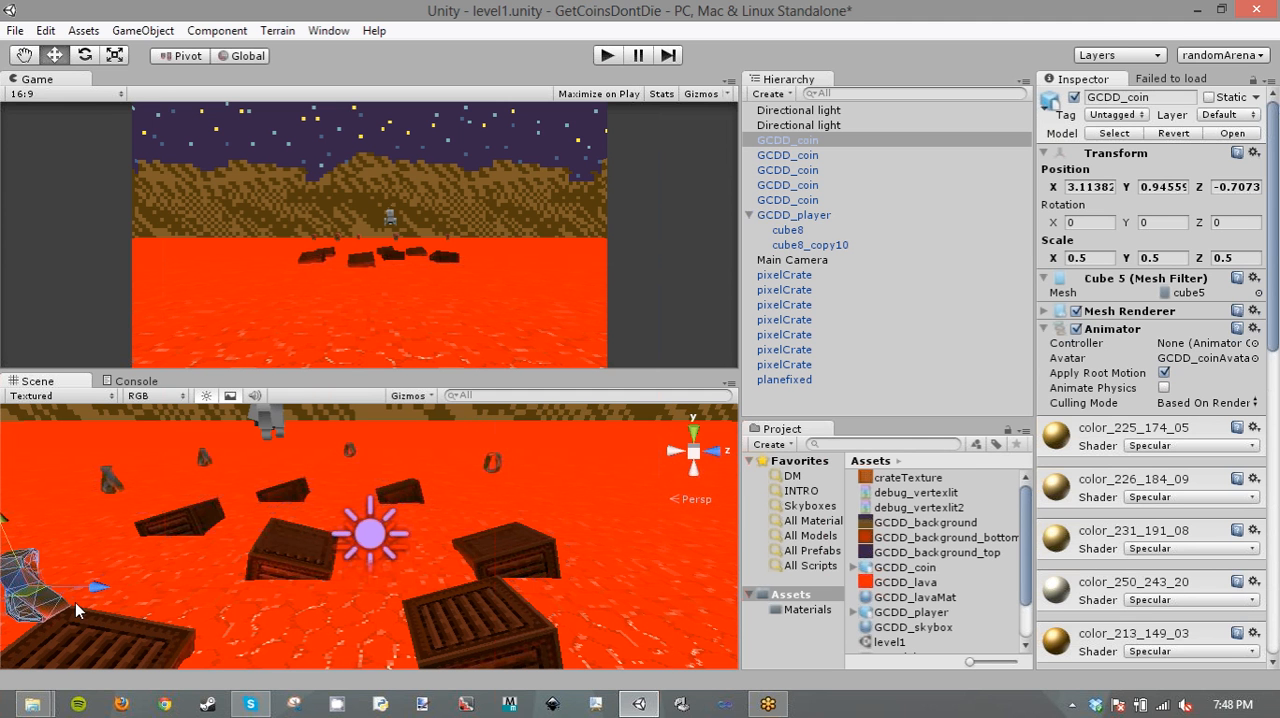
drag(75, 602, 366, 585)
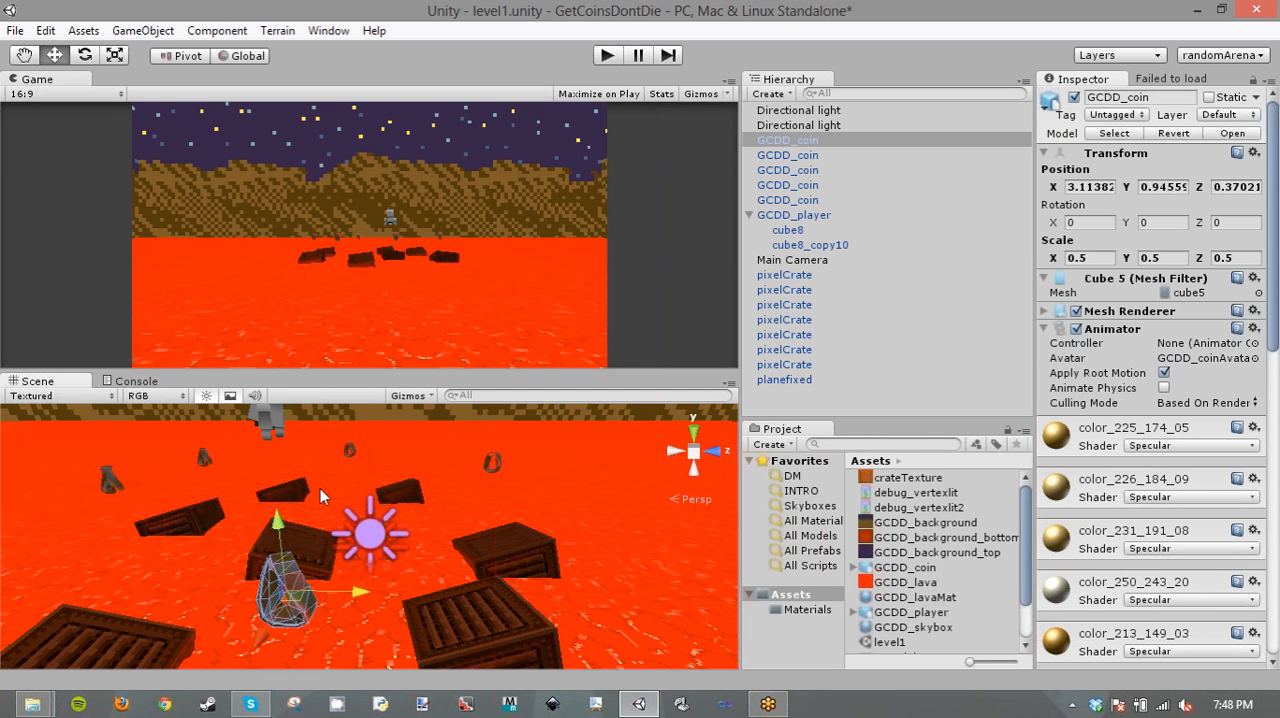
- Examine the five coins over the crates and take a close look at the one at about X -2.45
alt+drag(320, 488, 298, 503)
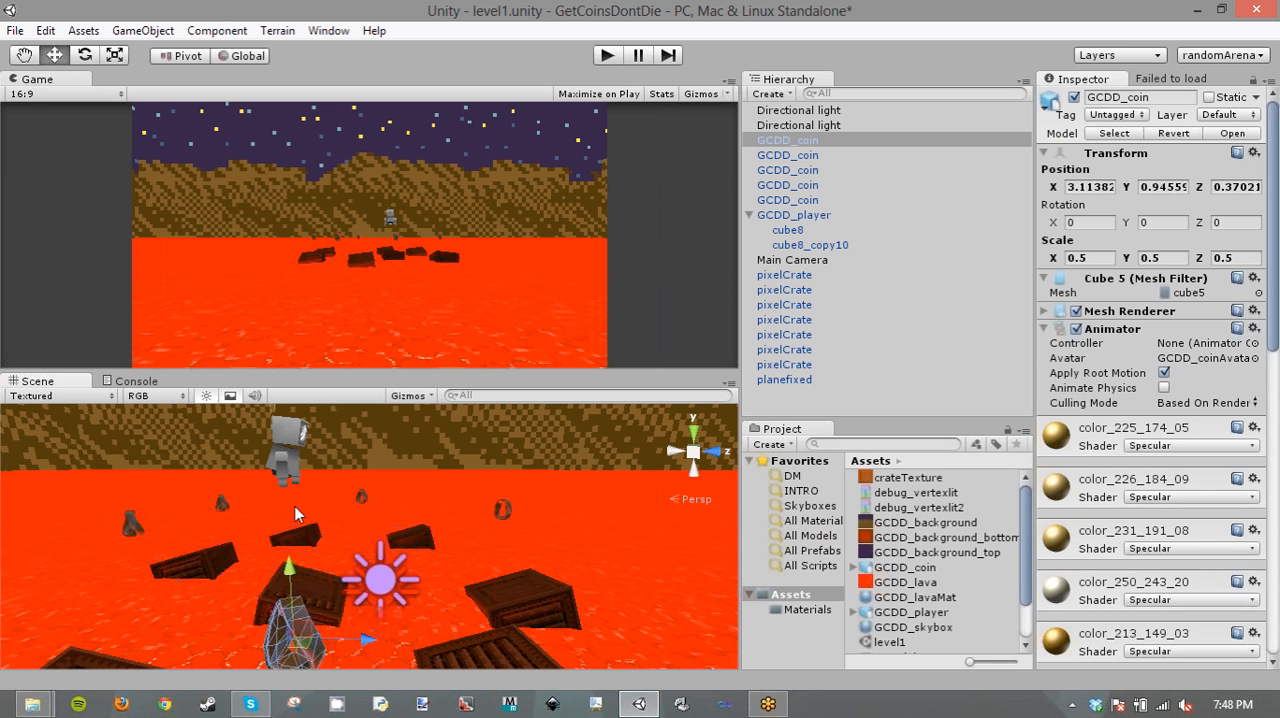
alt+drag(368, 497, 462, 517)
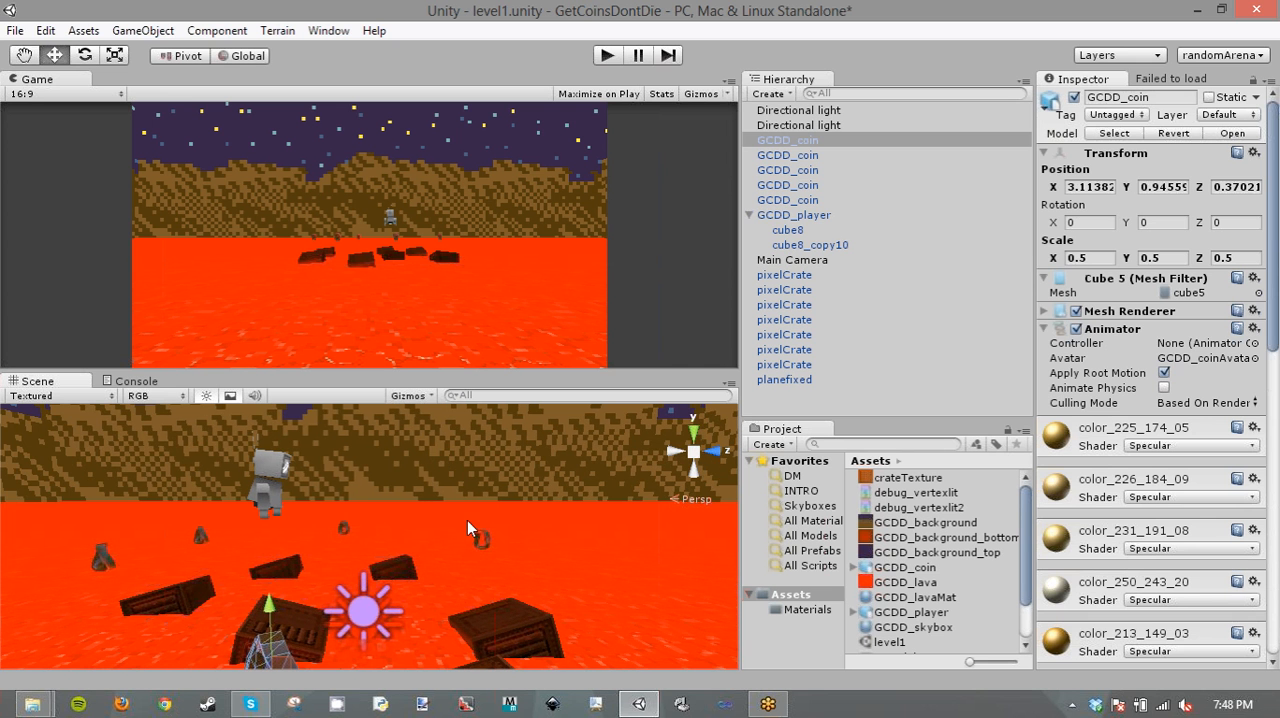
alt+drag(411, 569, 628, 612)
click(438, 507)
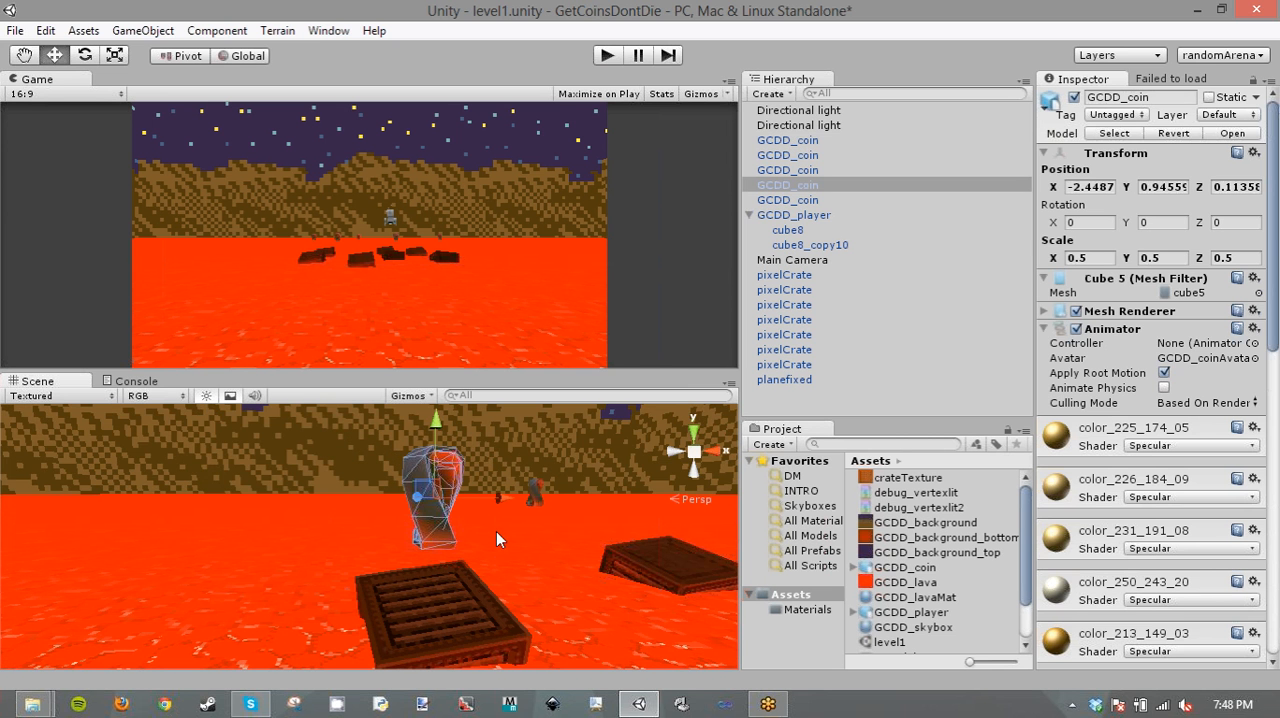
alt+drag(540, 533, 611, 553)
key(f)
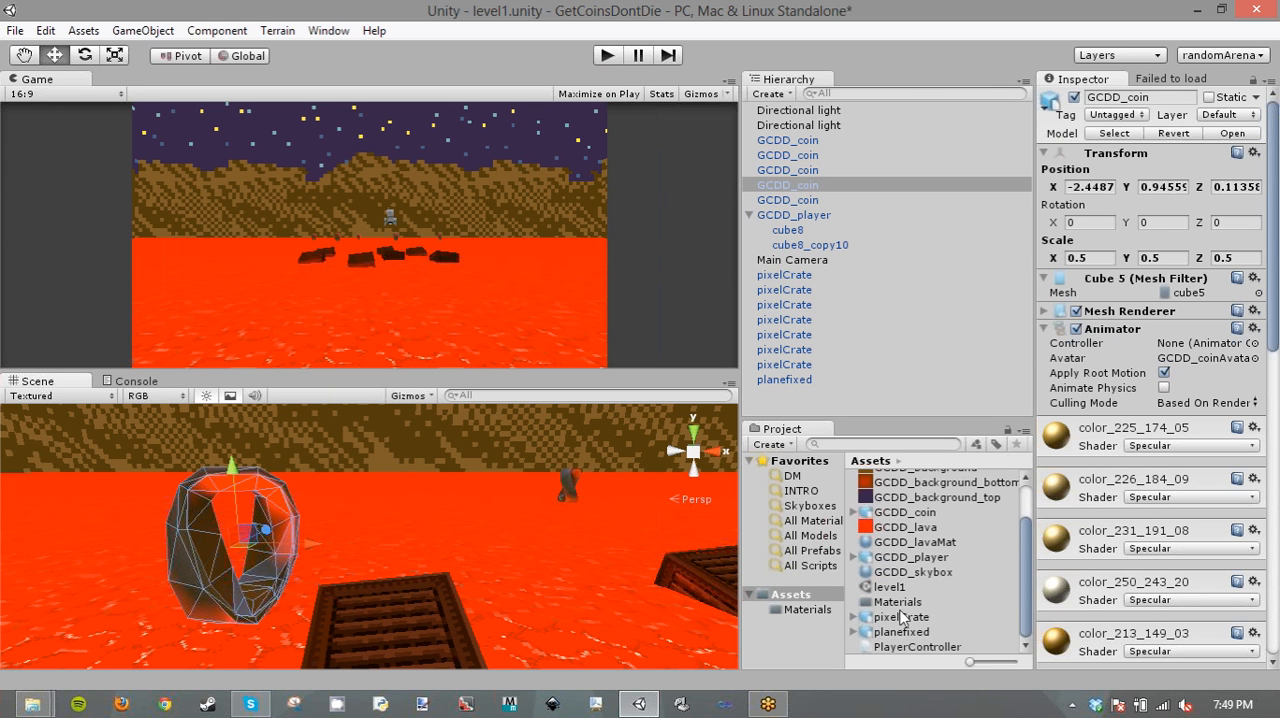
- Try a pale pink colour with saturation 93 and value 253 on the red directional light, and discard it
scroll(908, 596, up, 2)
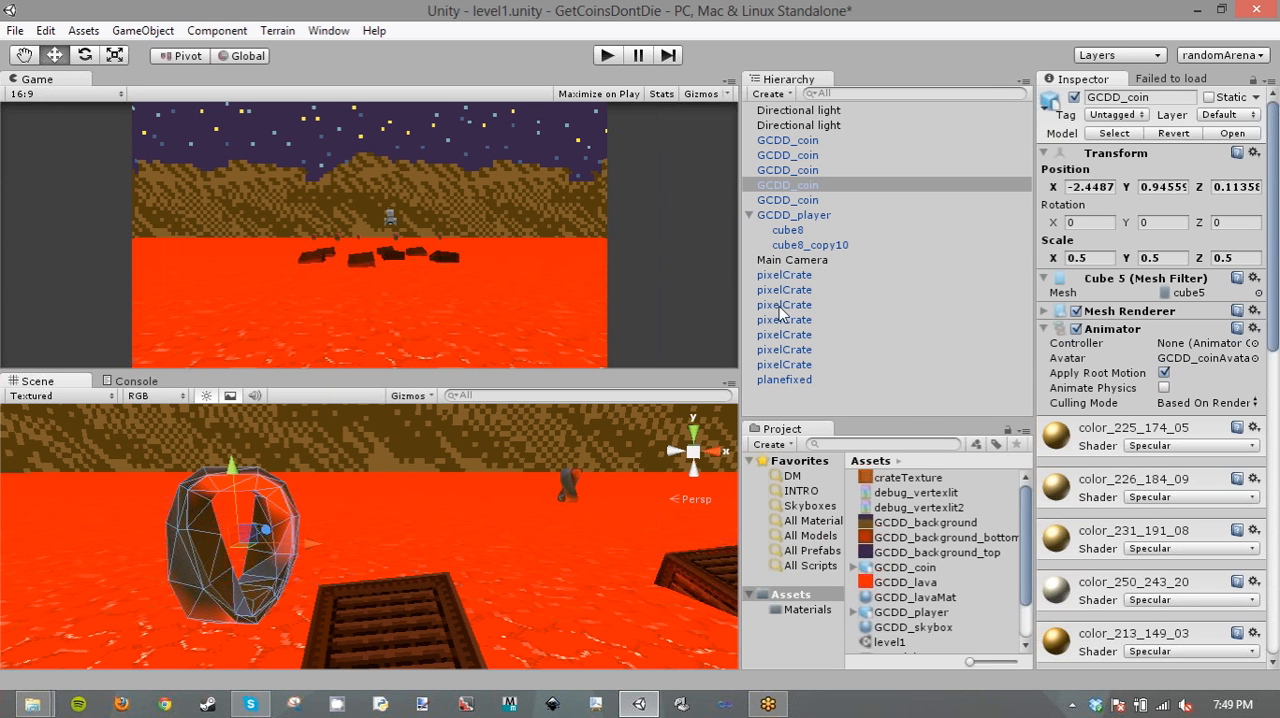
click(838, 126)
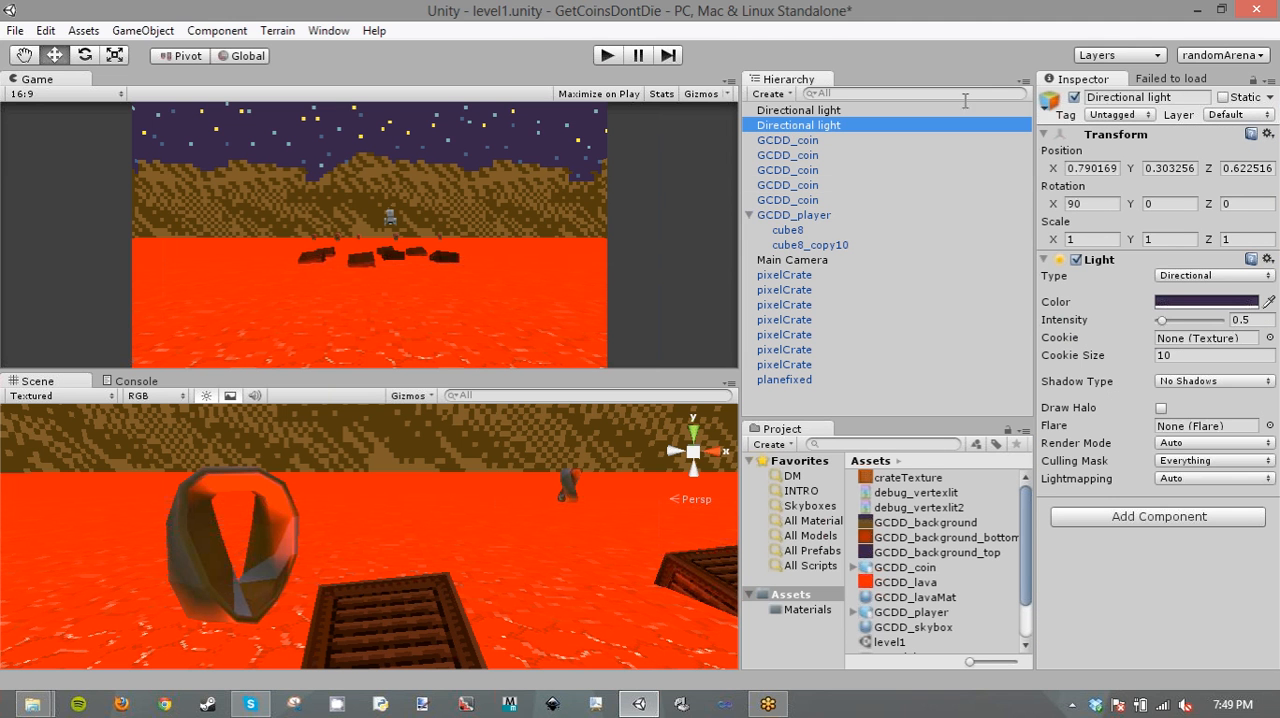
click(836, 111)
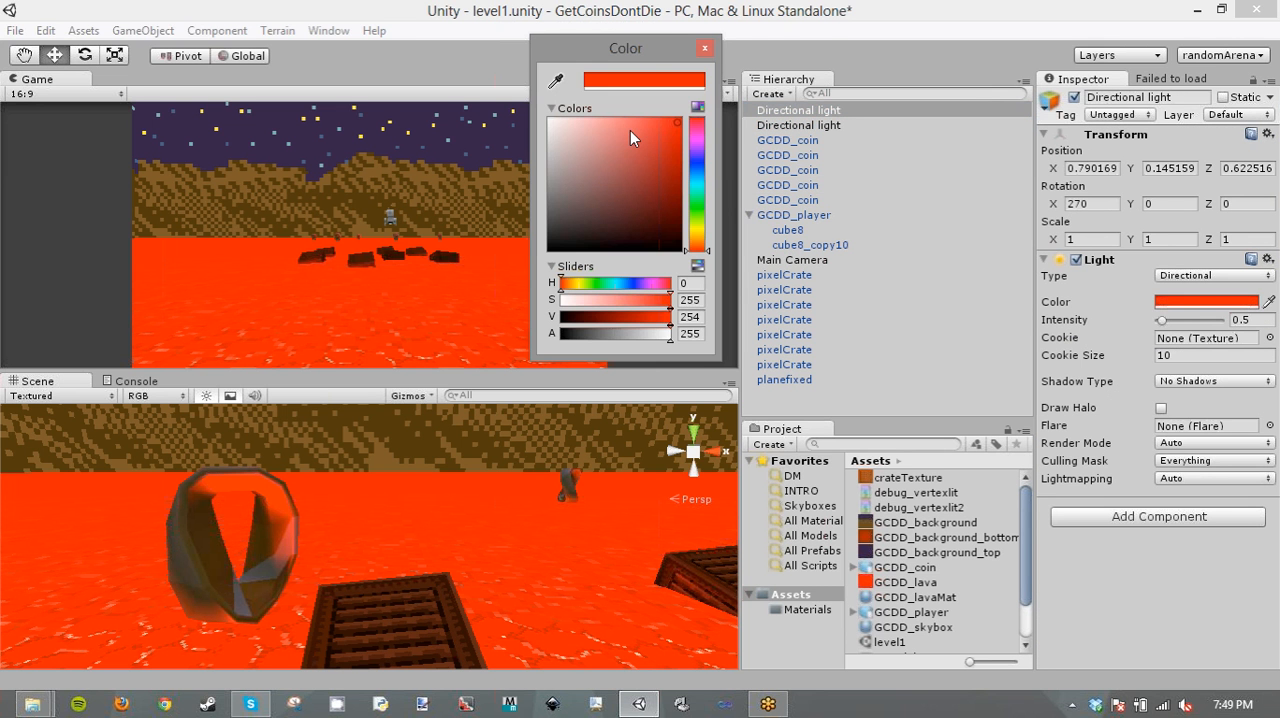
click(598, 123)
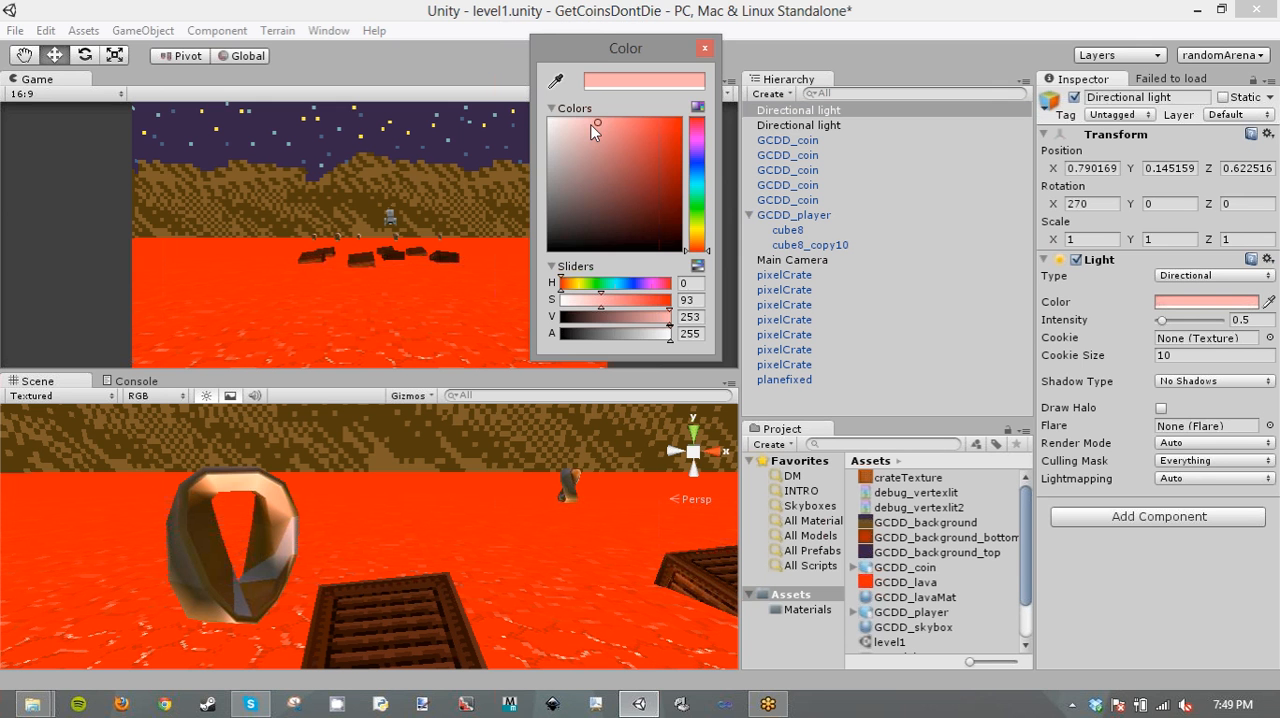
key(Escape)
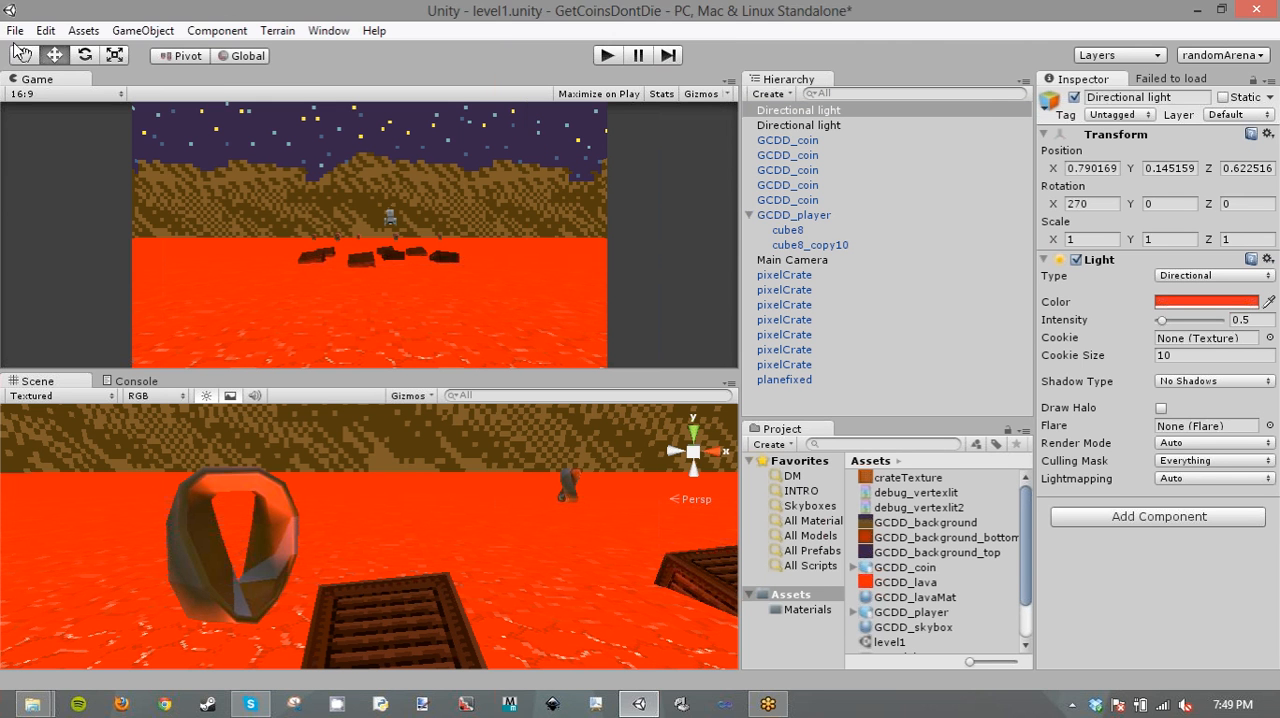
- Open the scene's render settings and bring up the ambient light colour for editing
click(45, 31)
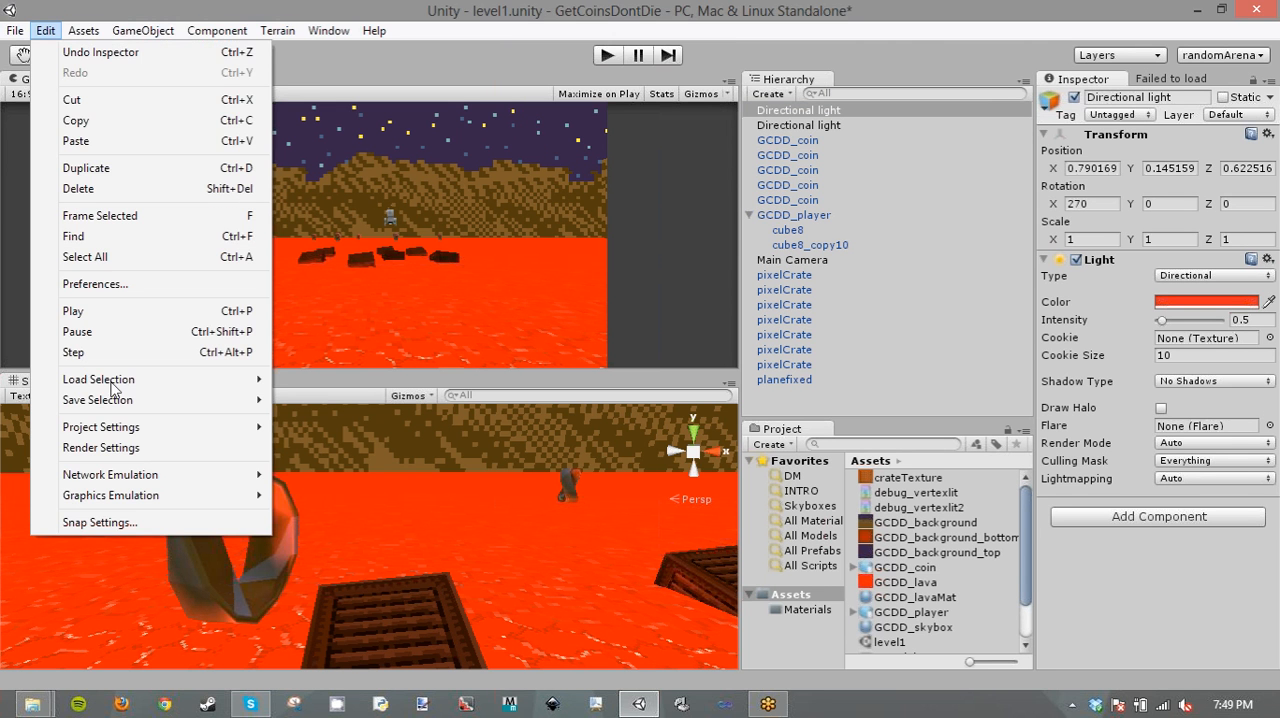
click(100, 447)
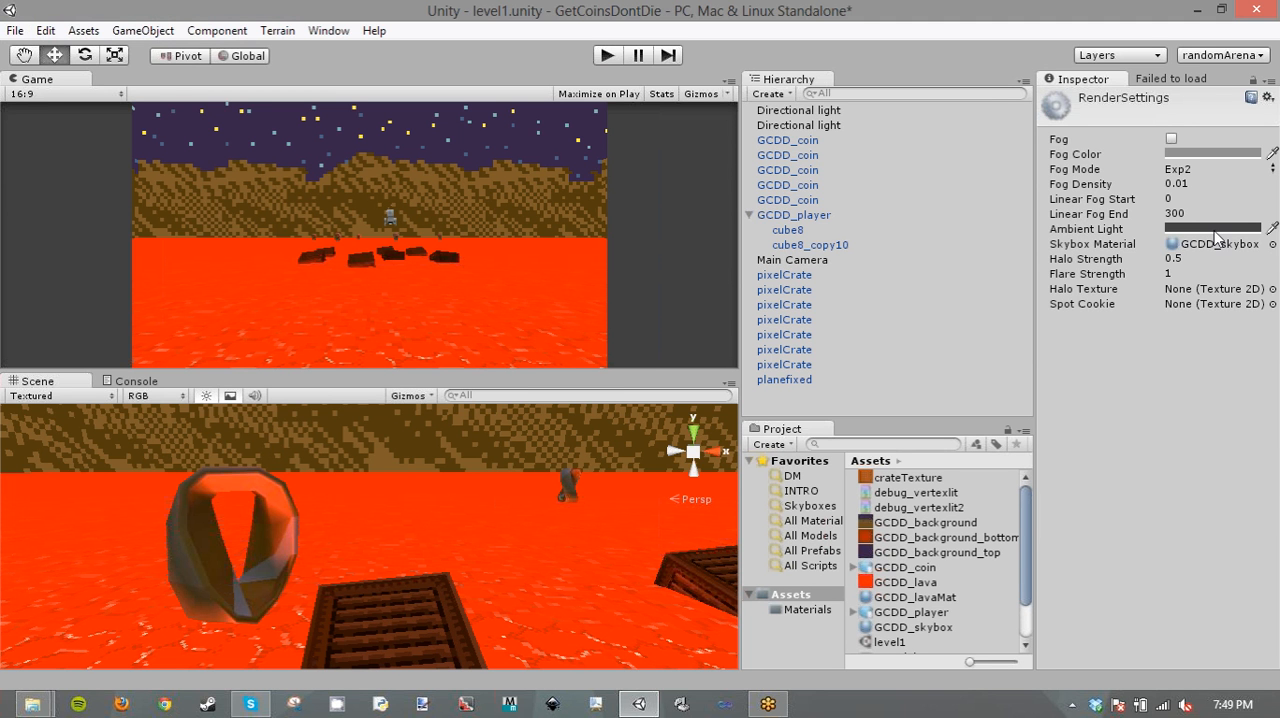
click(1212, 228)
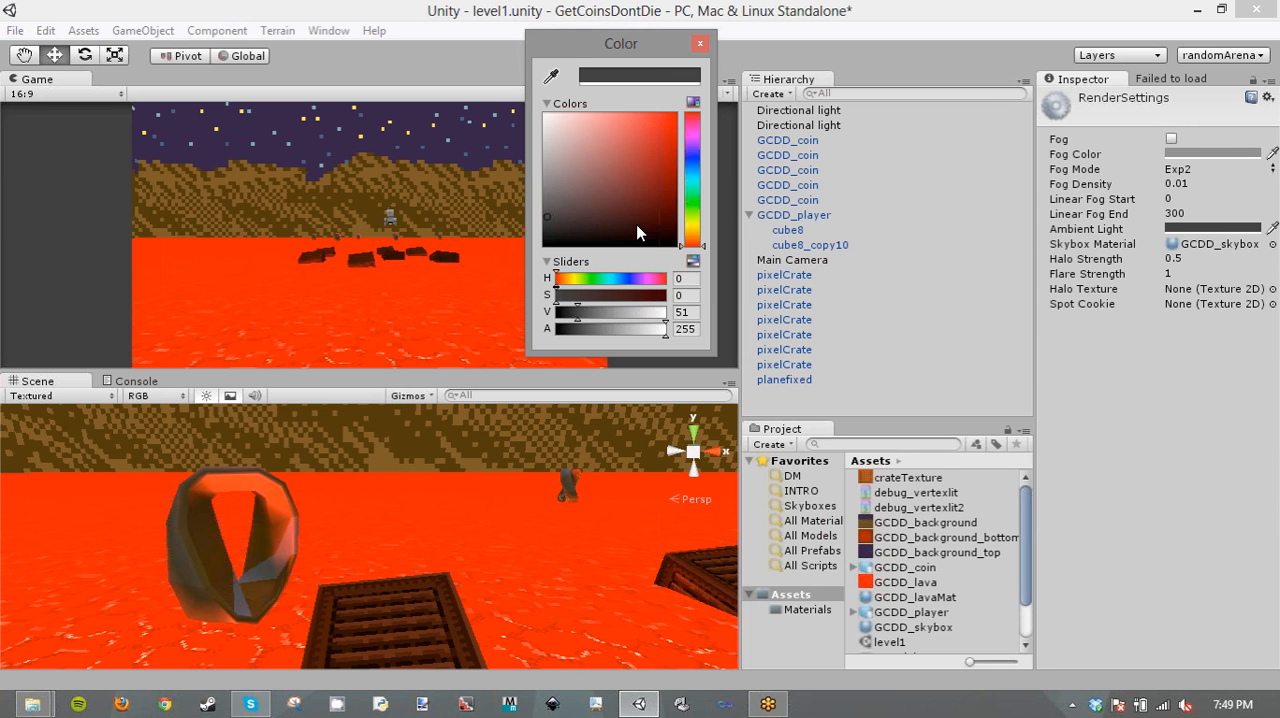
- Try the ambient light in red and in dark green with hue 119, saturation 232 and value 129
drag(582, 150, 500, 88)
right_drag(400, 537, 835, 475)
click(1212, 228)
drag(619, 149, 637, 135)
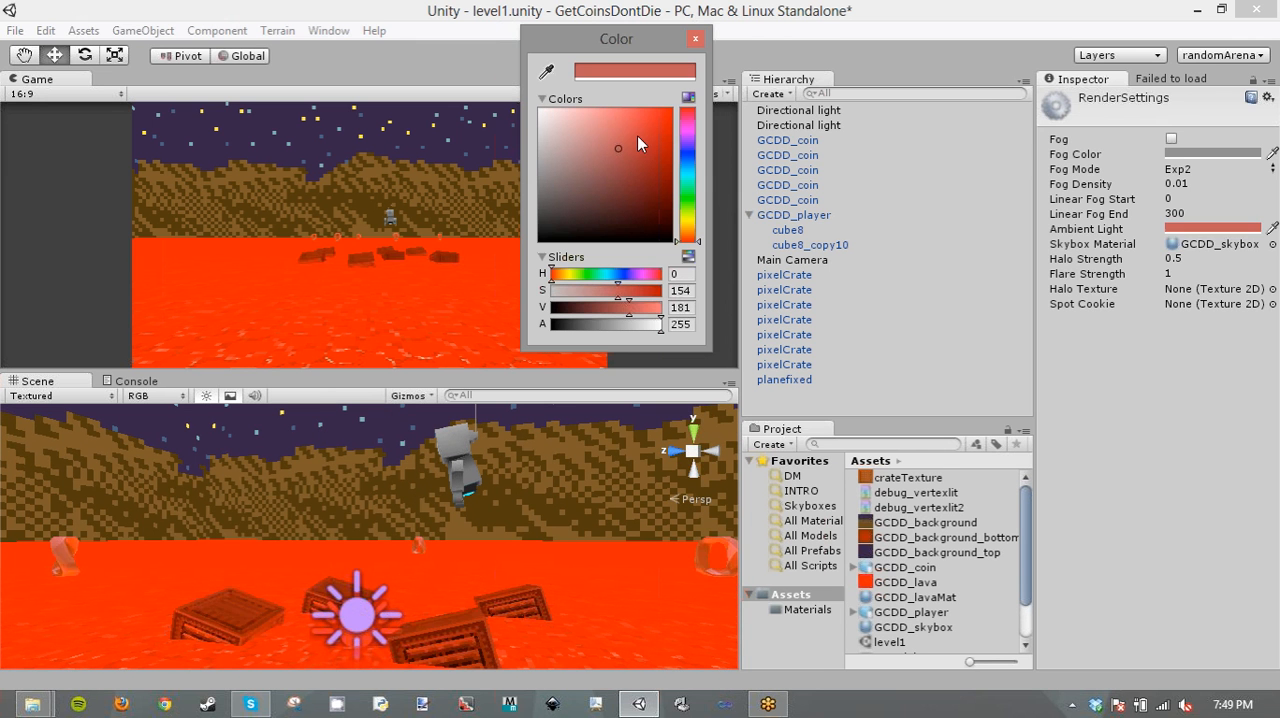
mouse_move(618, 217)
mouse_down()
mouse_move(612, 241)
mouse_move(657, 174)
mouse_up()
click(687, 198)
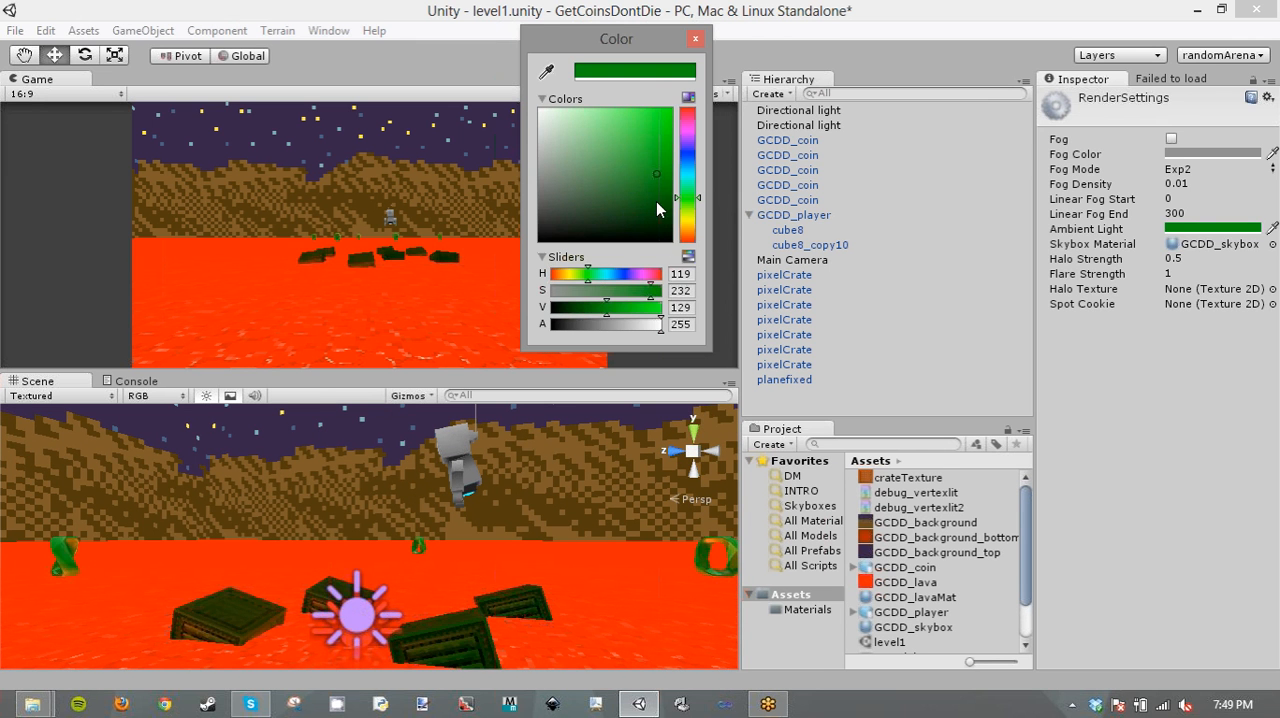
right_click(459, 514)
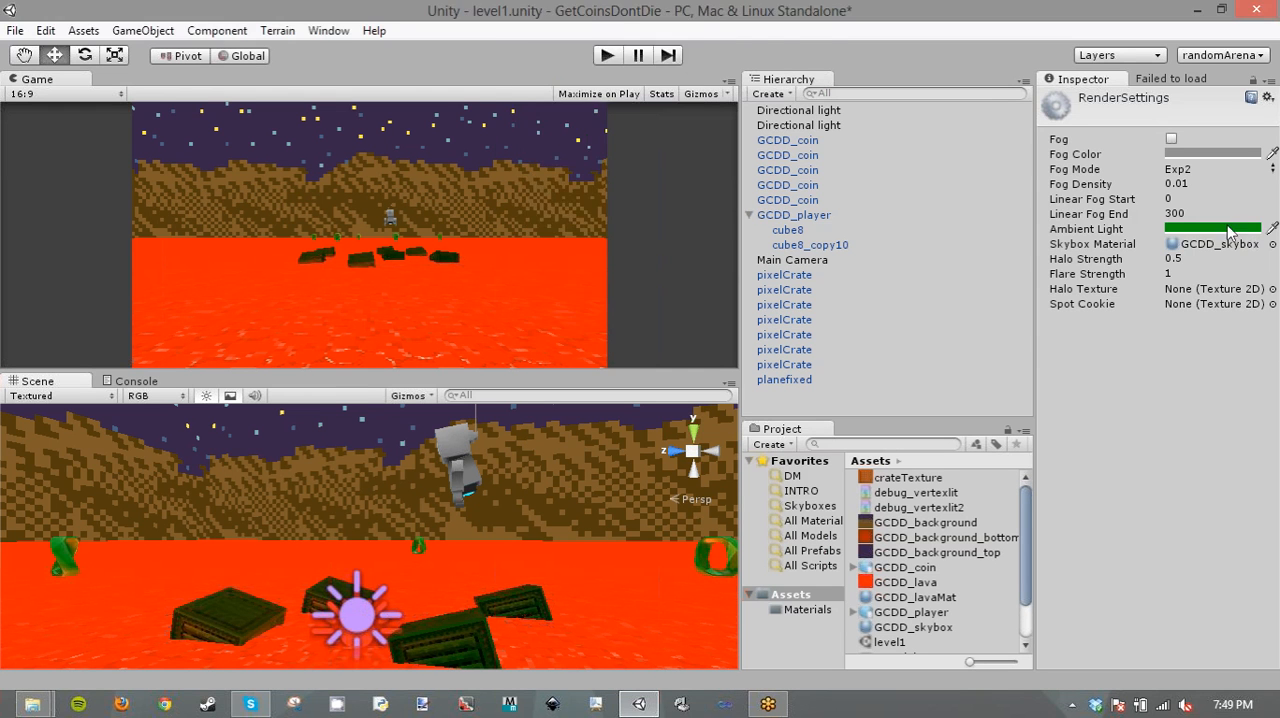
- Set the ambient light to a golden brown with hue 39, saturation 186 and value 116, and check the coins up close
click(1228, 227)
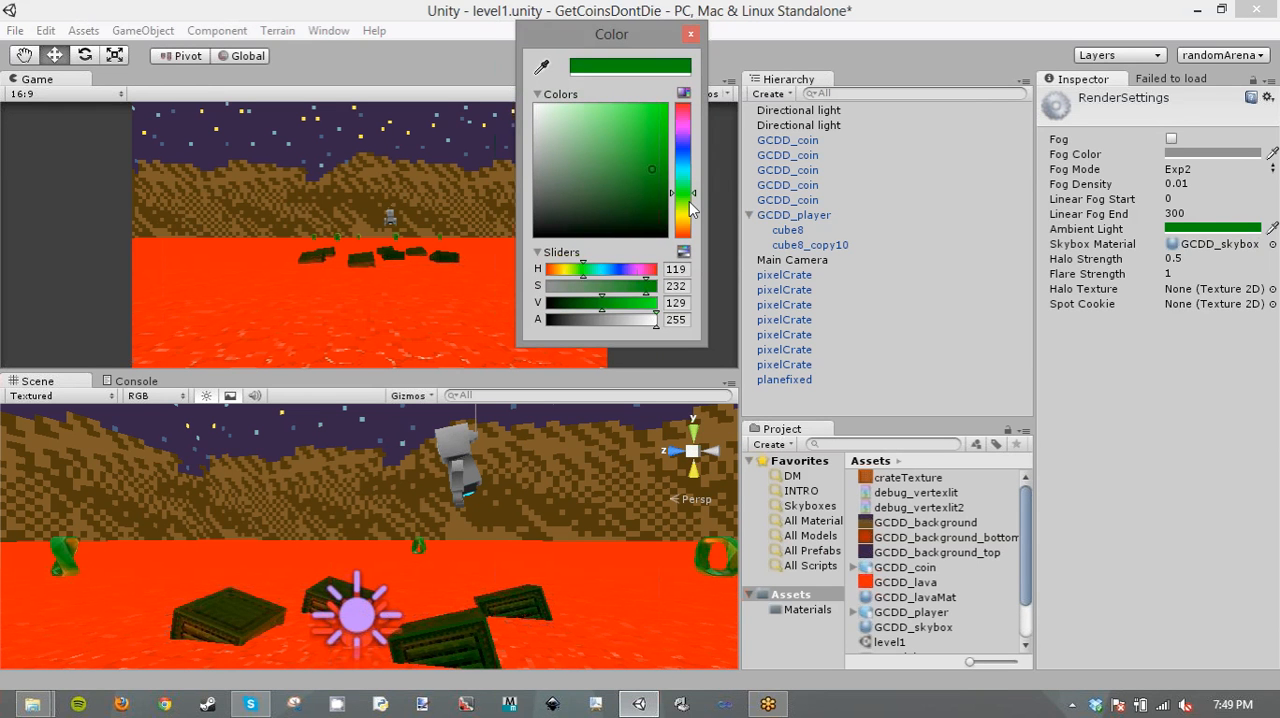
drag(688, 202, 688, 218)
drag(631, 134, 607, 116)
drag(693, 229, 673, 222)
click(638, 116)
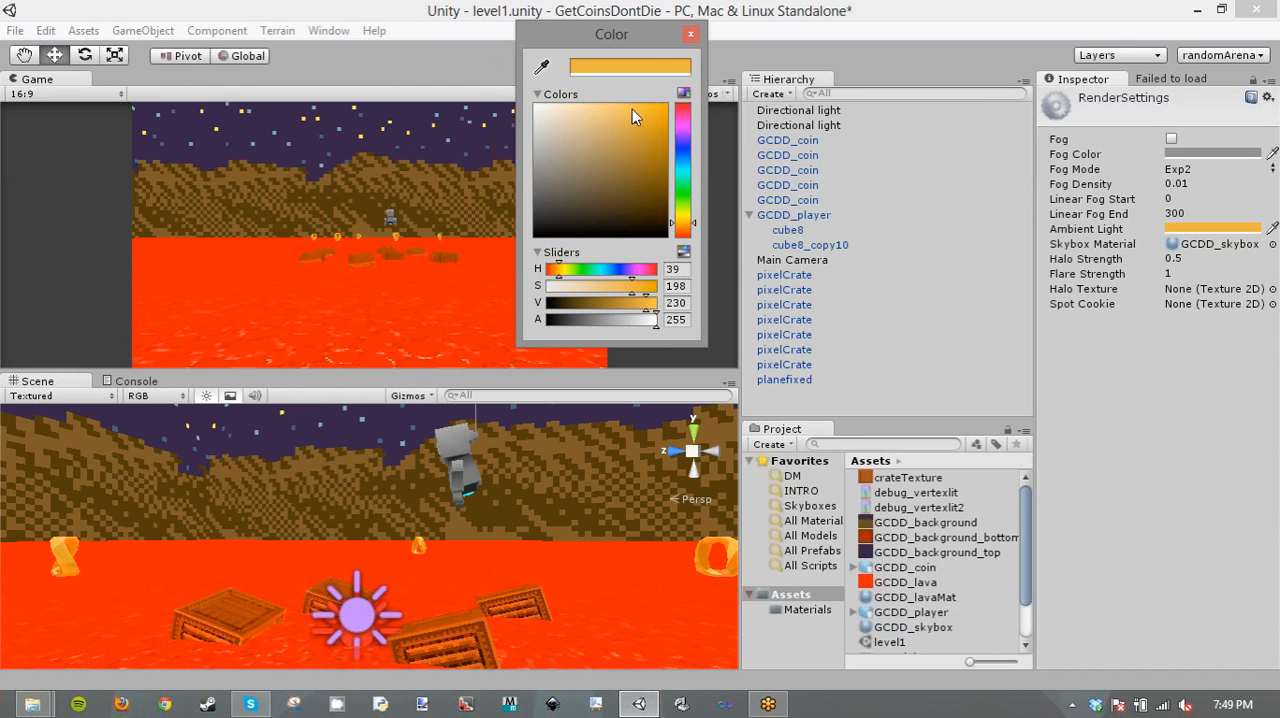
mouse_move(632, 116)
mouse_down()
mouse_move(620, 118)
mouse_move(629, 142)
mouse_up()
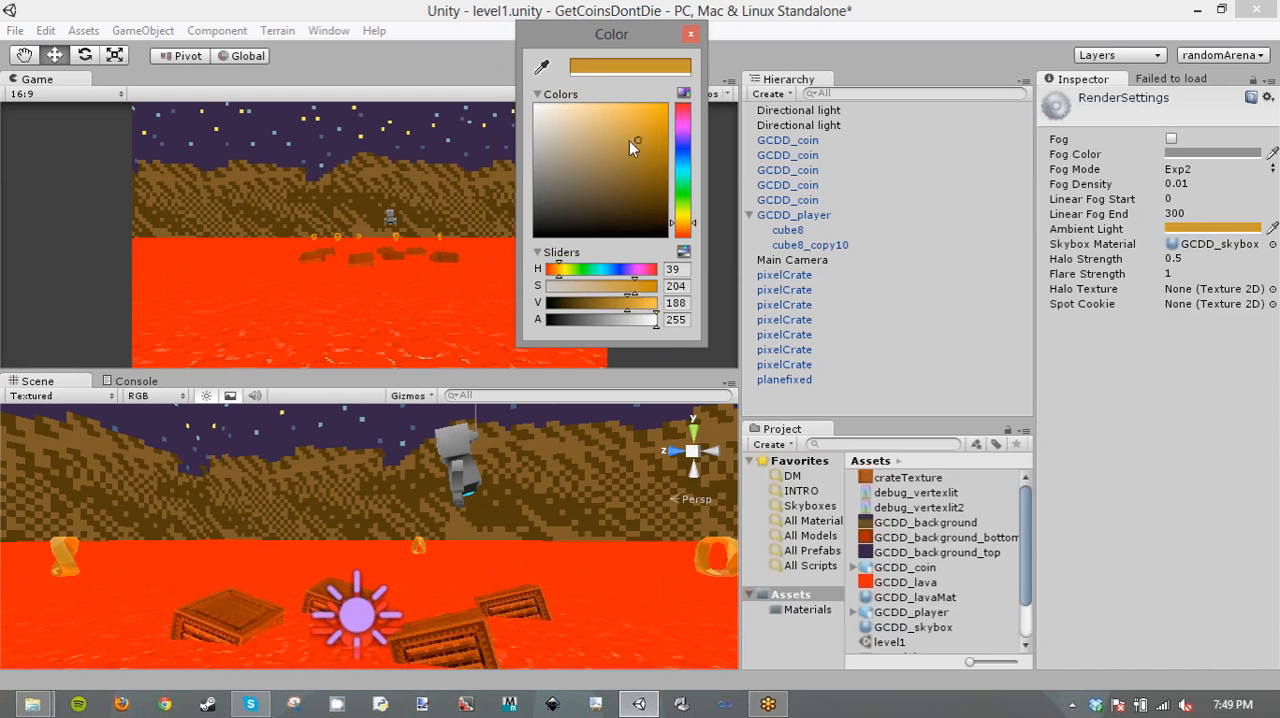
drag(652, 322, 596, 306)
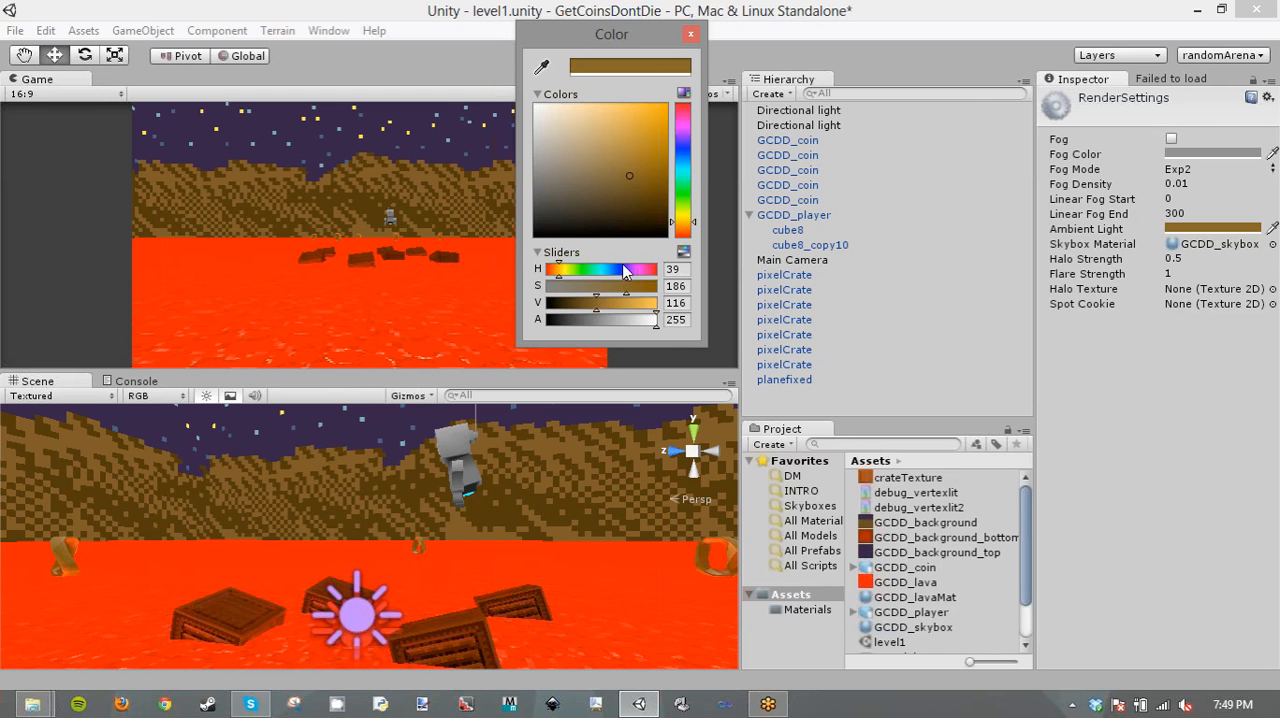
click(690, 34)
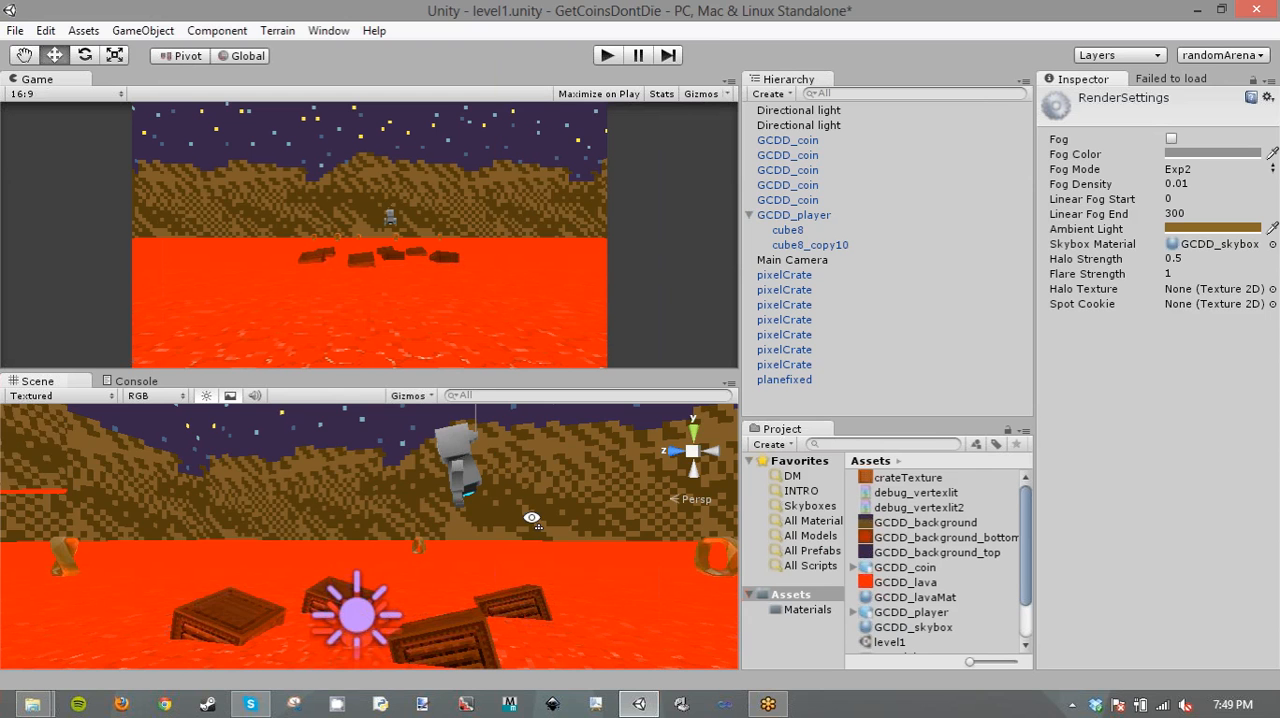
right_drag(494, 452, 668, 500)
key(w)
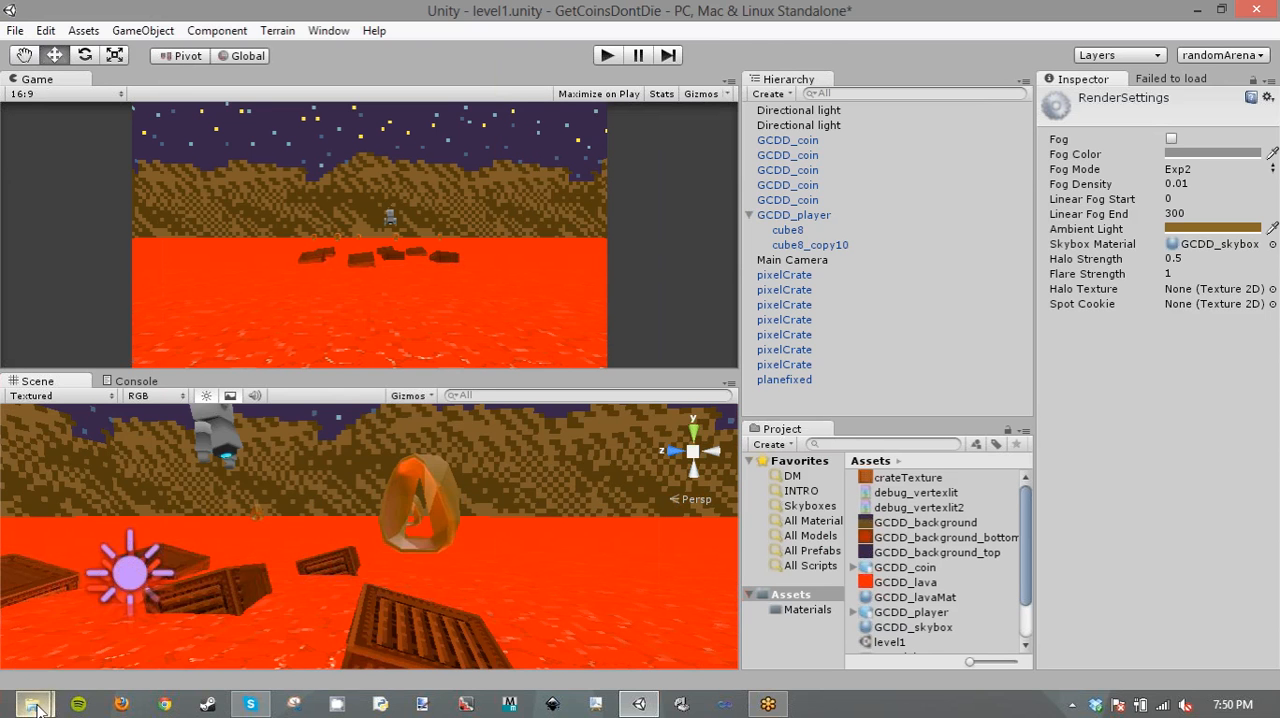
- Switch to File Explorer and open the Scripts folder inside the other project's Assets folder
click(34, 704)
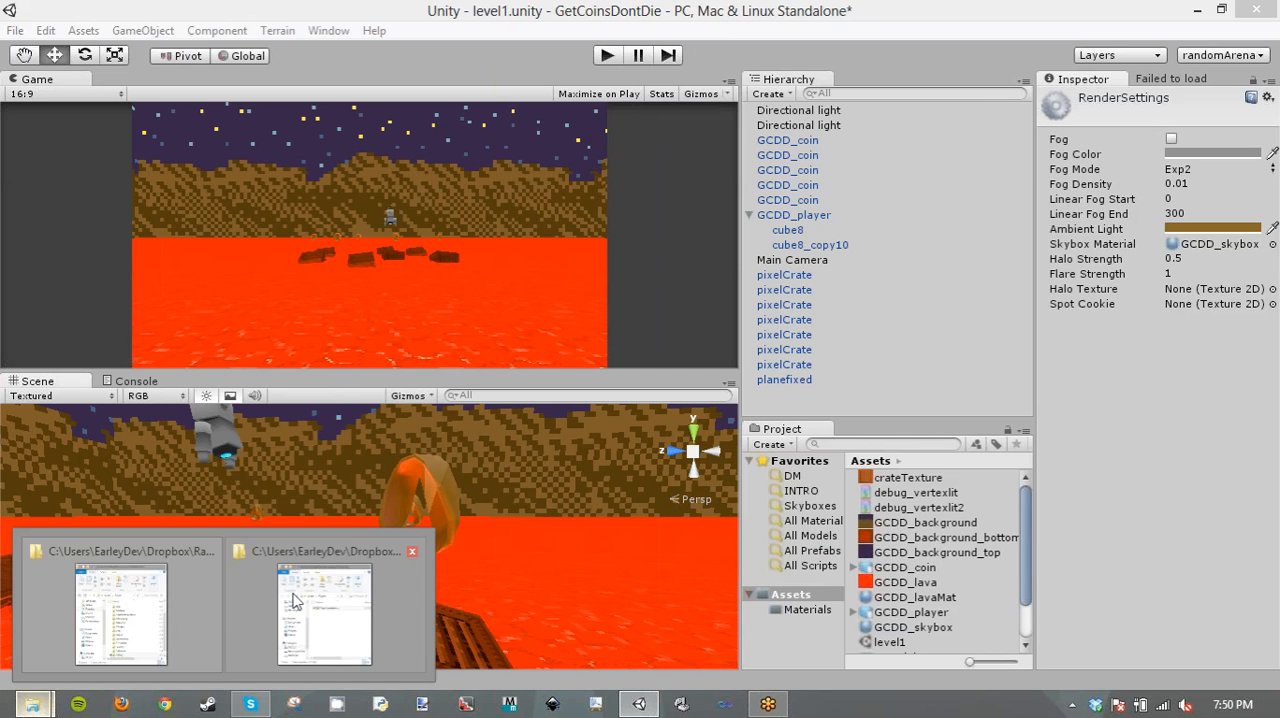
click(293, 600)
click(295, 309)
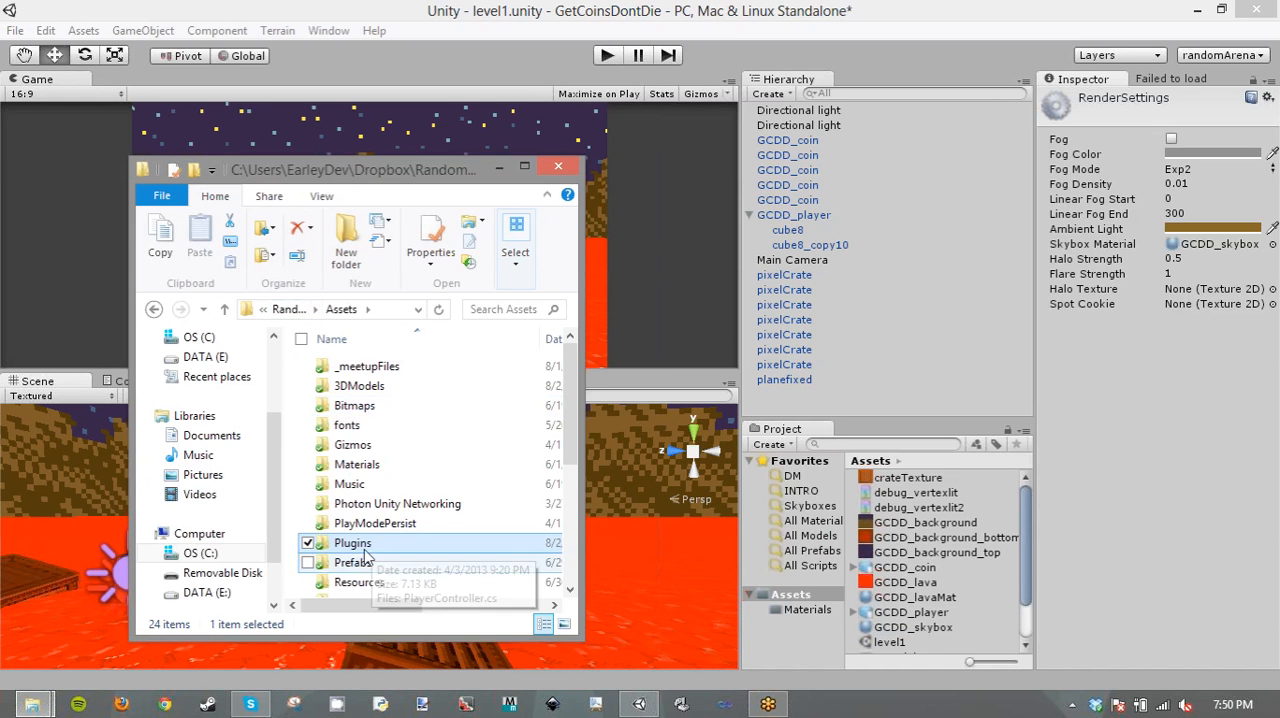
scroll(398, 530, down, 4)
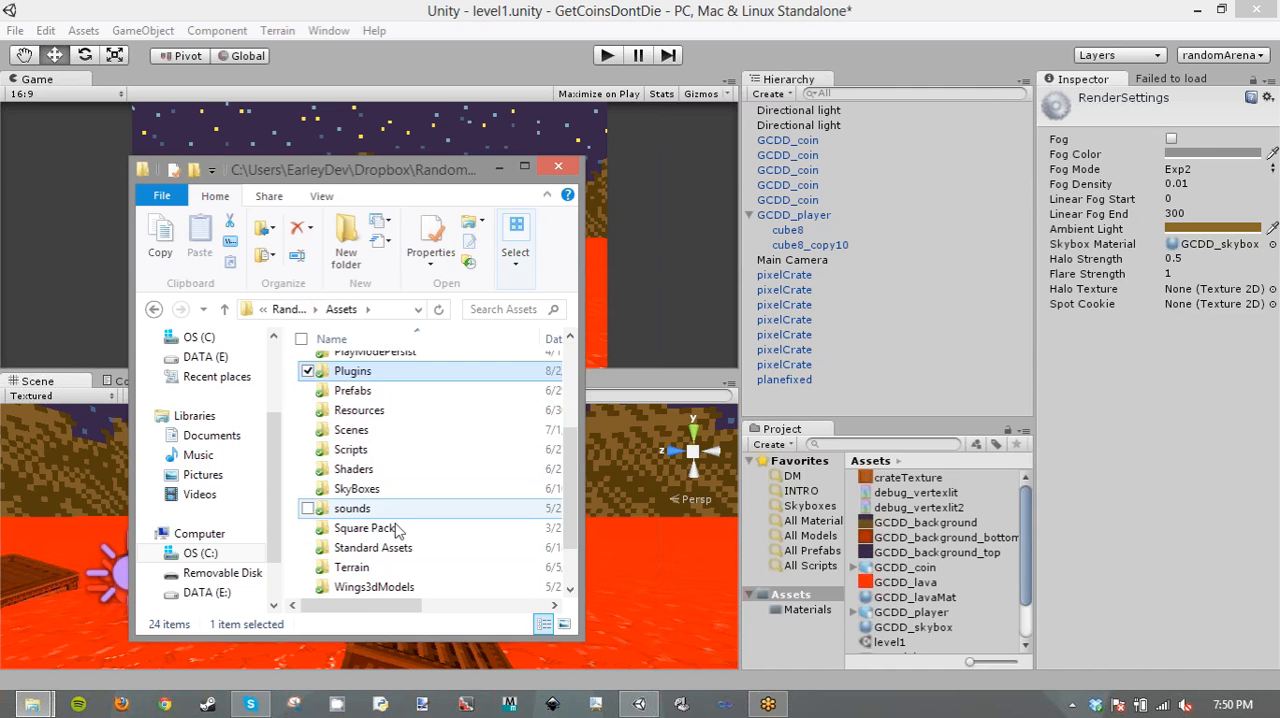
scroll(409, 500, up, 4)
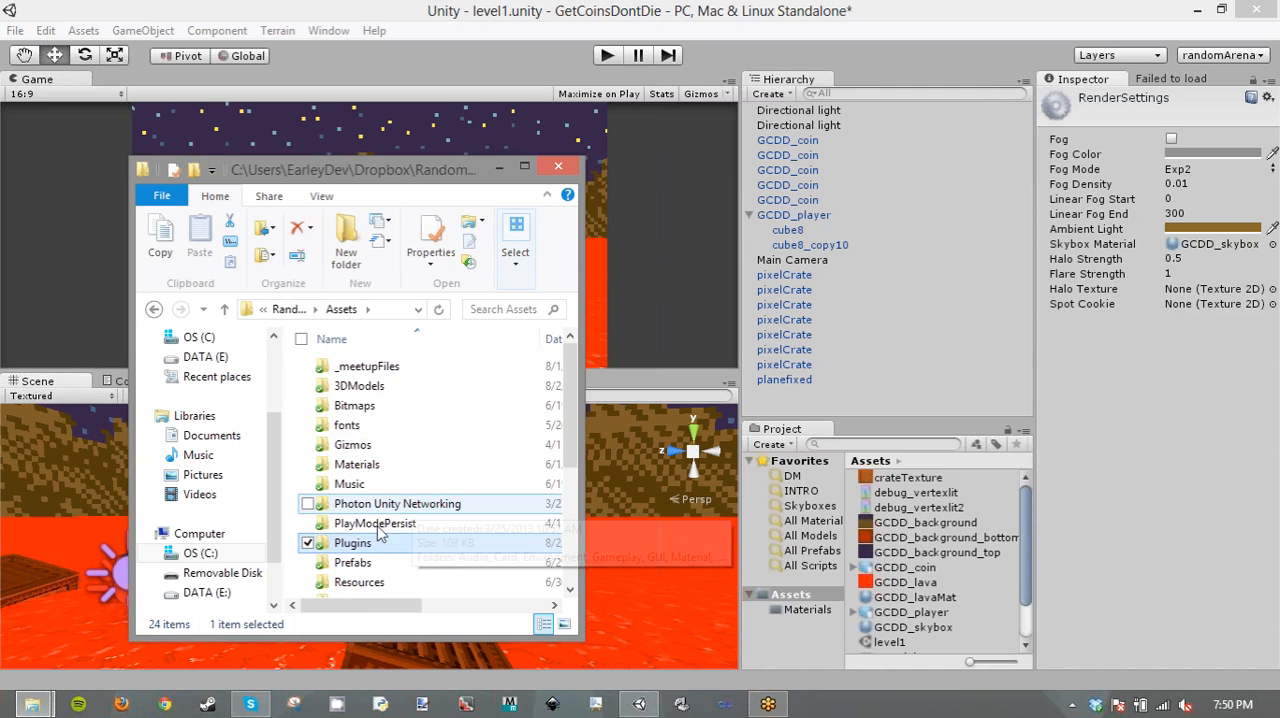
scroll(368, 515, down, 2)
double_click(368, 515)
- Look through the MeshManipulation, positioning and Utility script folders for a reusable script
scroll(380, 535, down, 3)
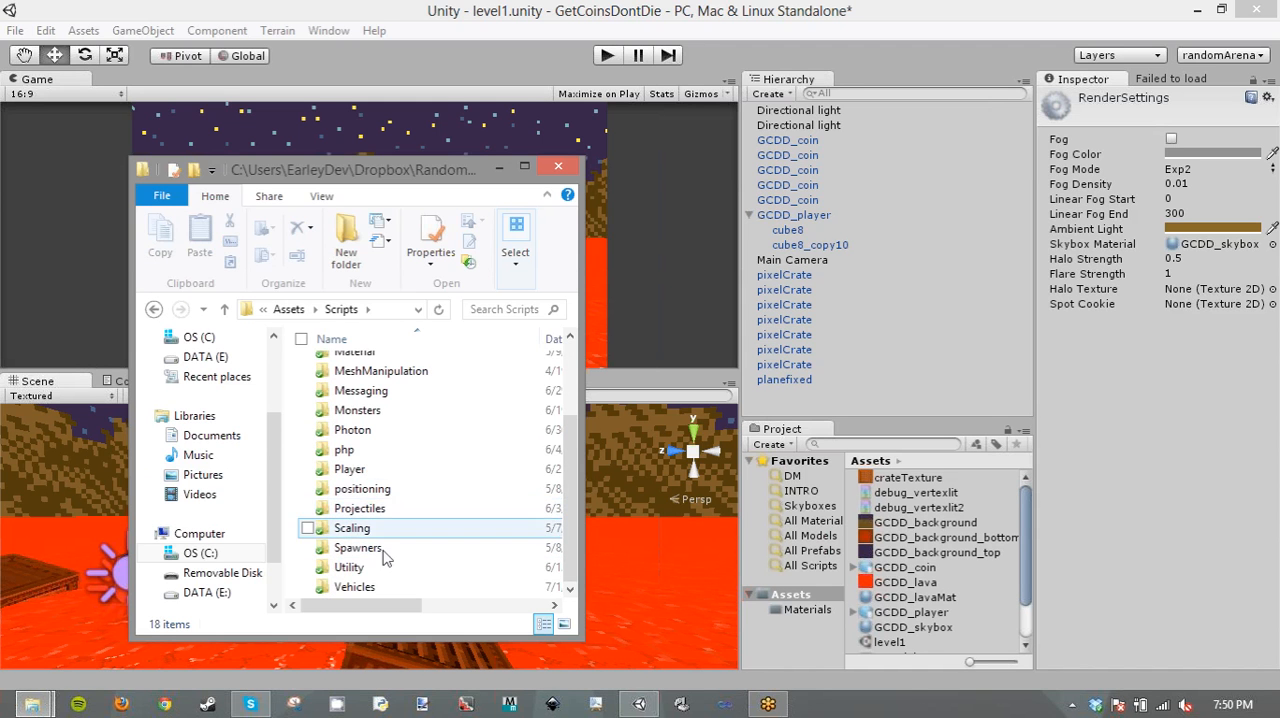
scroll(386, 537, up, 2)
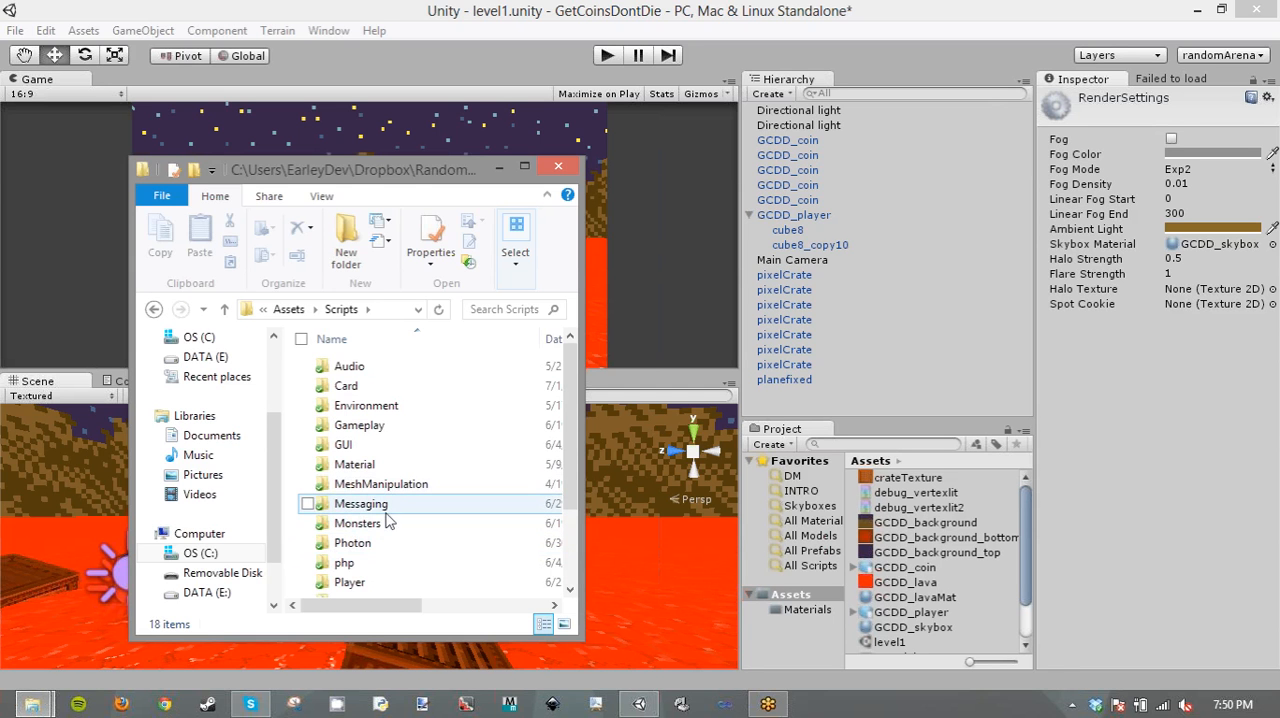
double_click(389, 486)
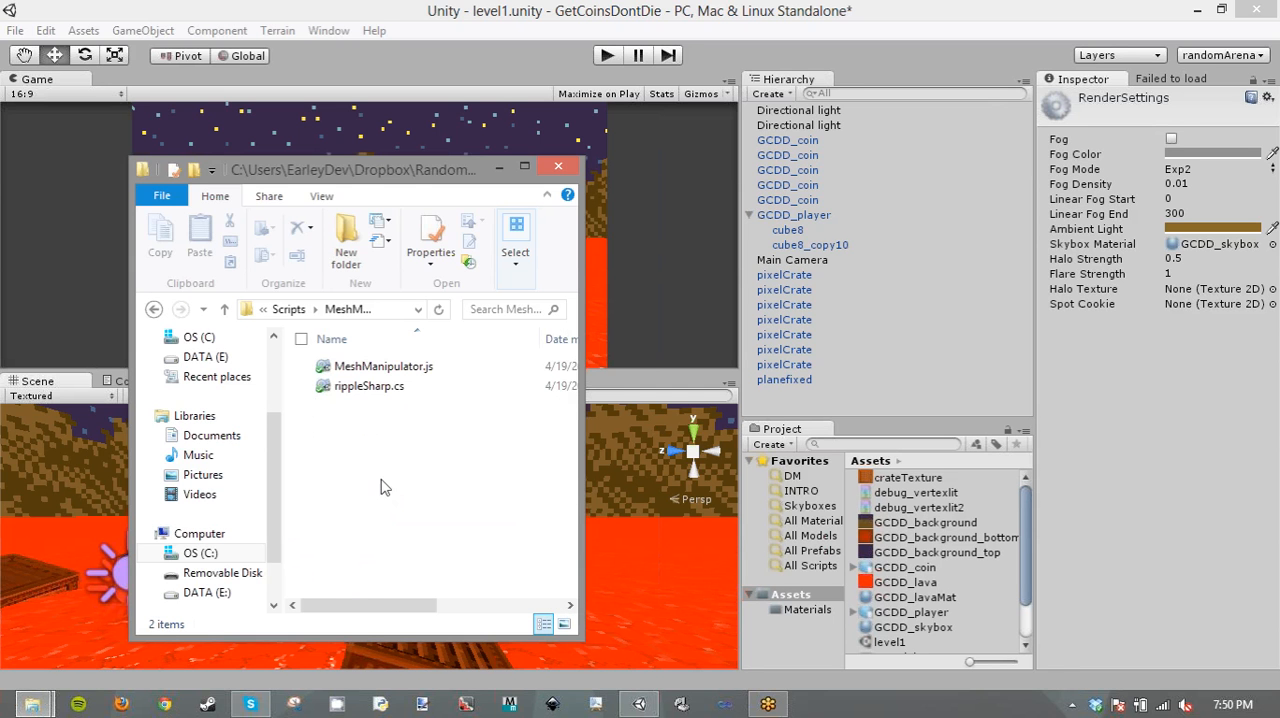
click(153, 309)
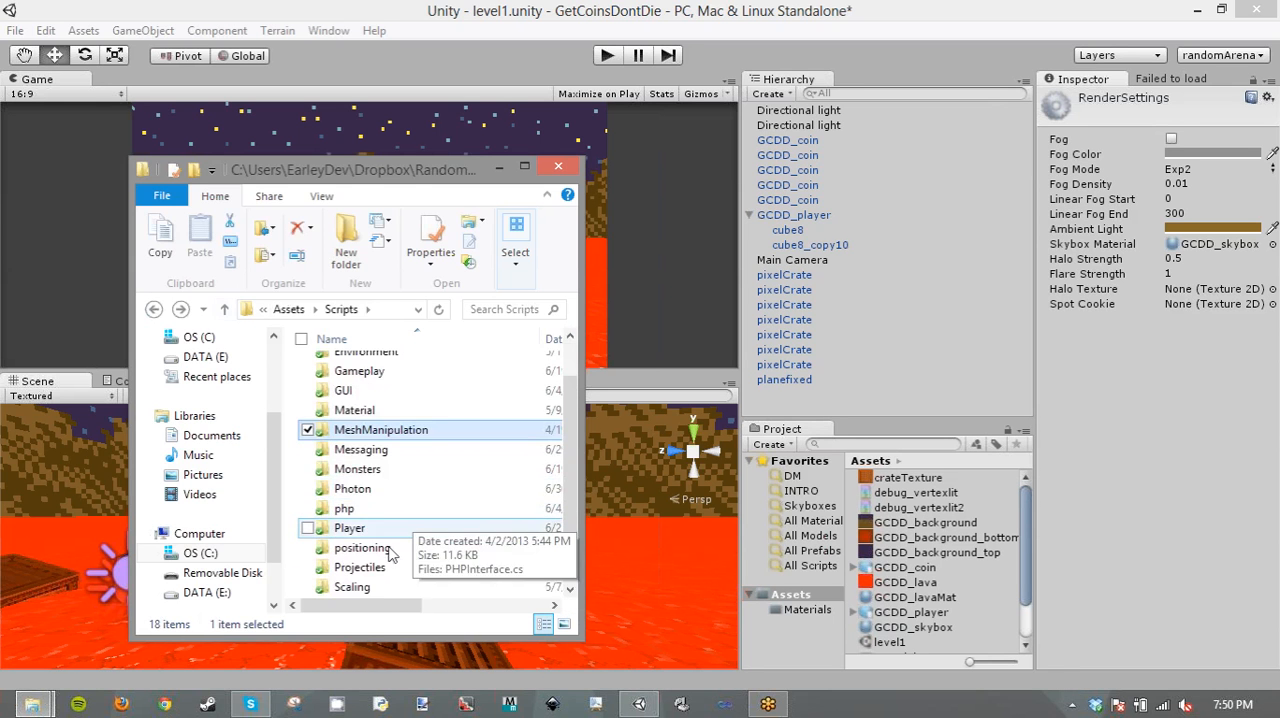
double_click(391, 541)
click(153, 309)
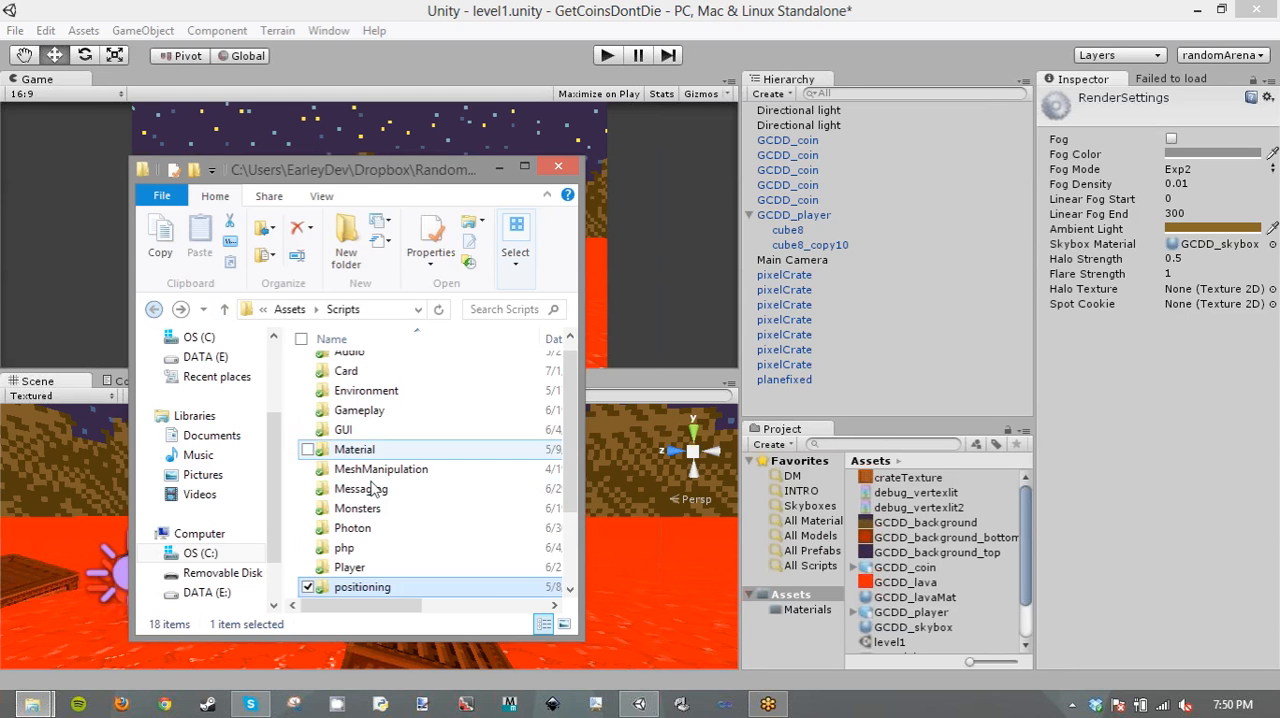
scroll(390, 478, down, 2)
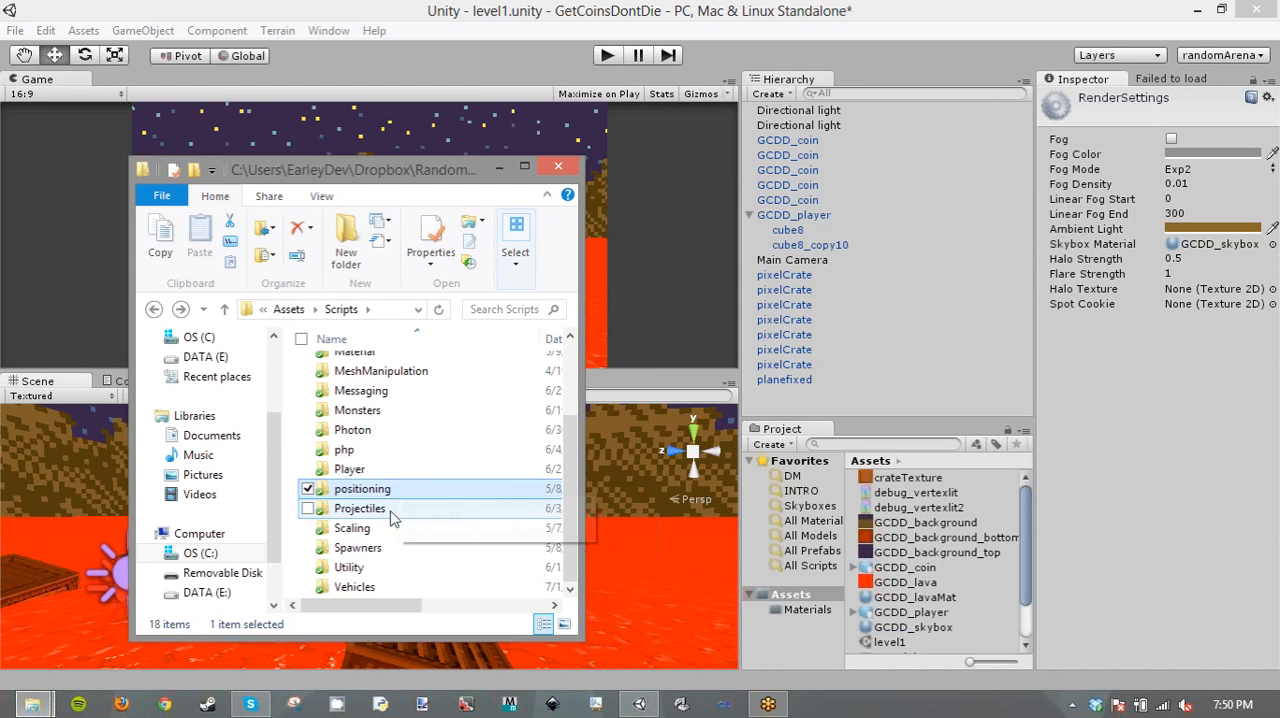
double_click(388, 567)
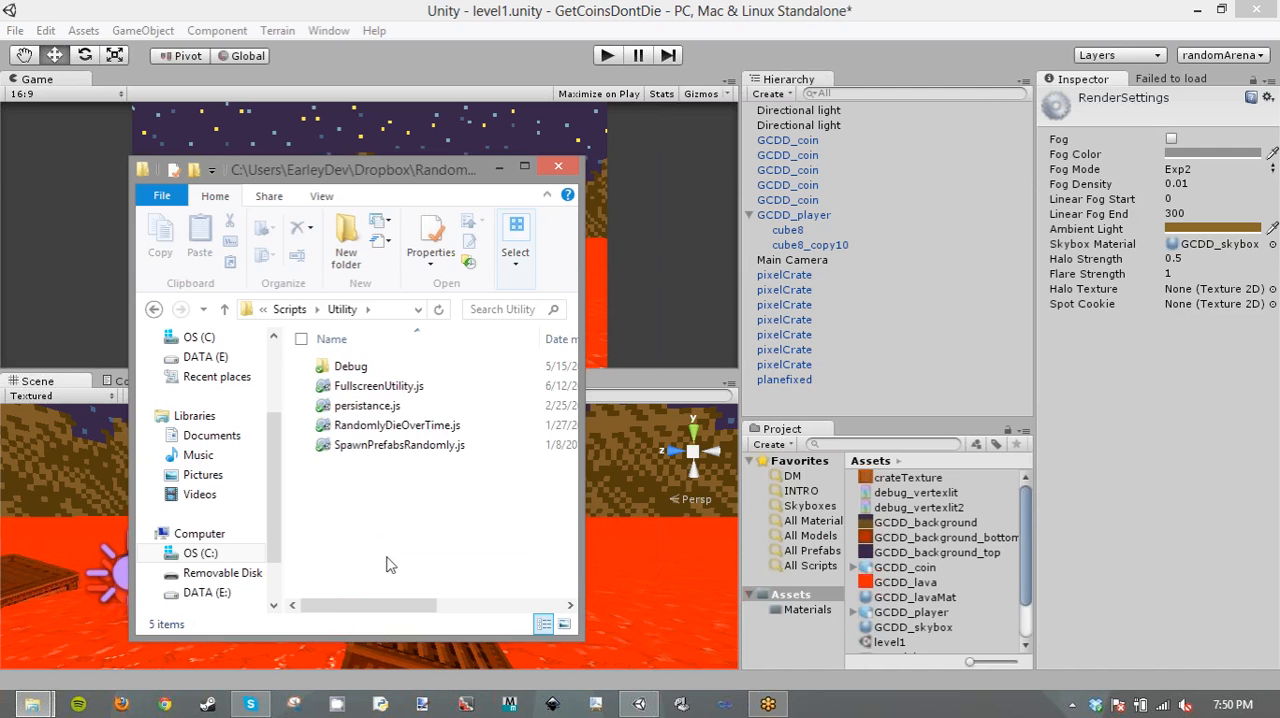
click(153, 309)
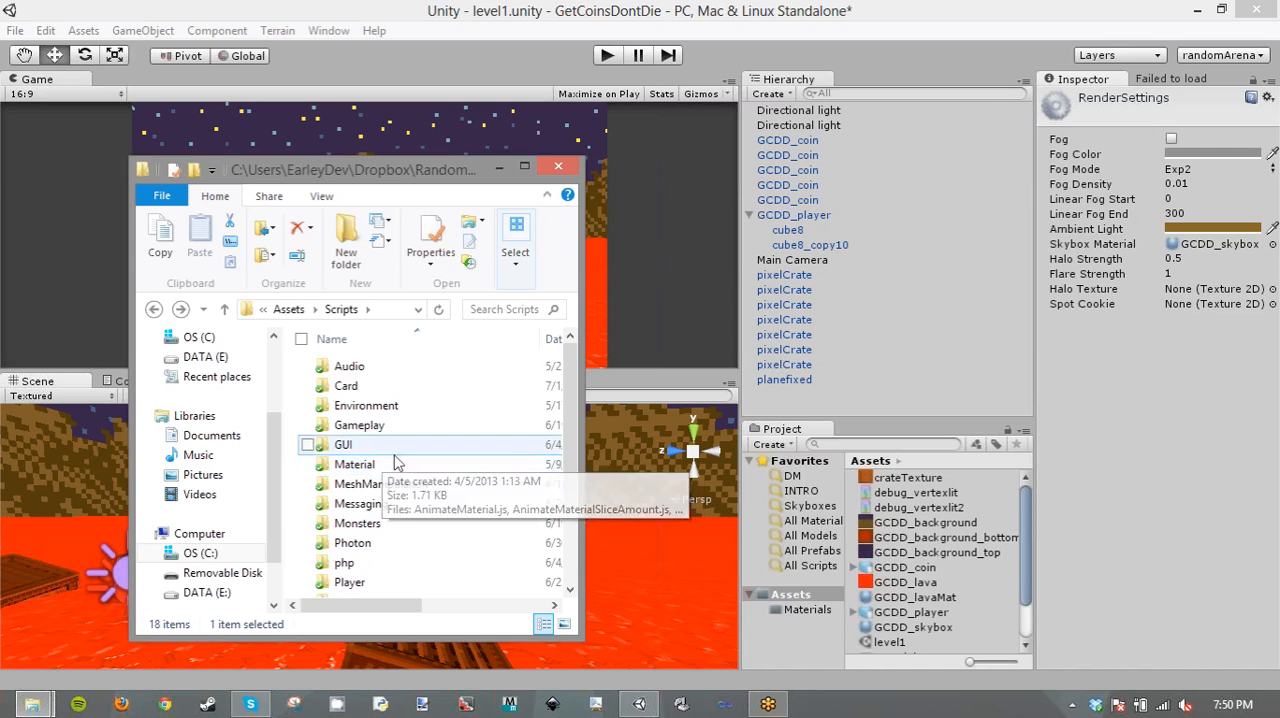
- Browse the other project's Scripts folders and check the Environment folder for a reusable spin script
scroll(427, 525, down, 1)
scroll(427, 525, down, 1)
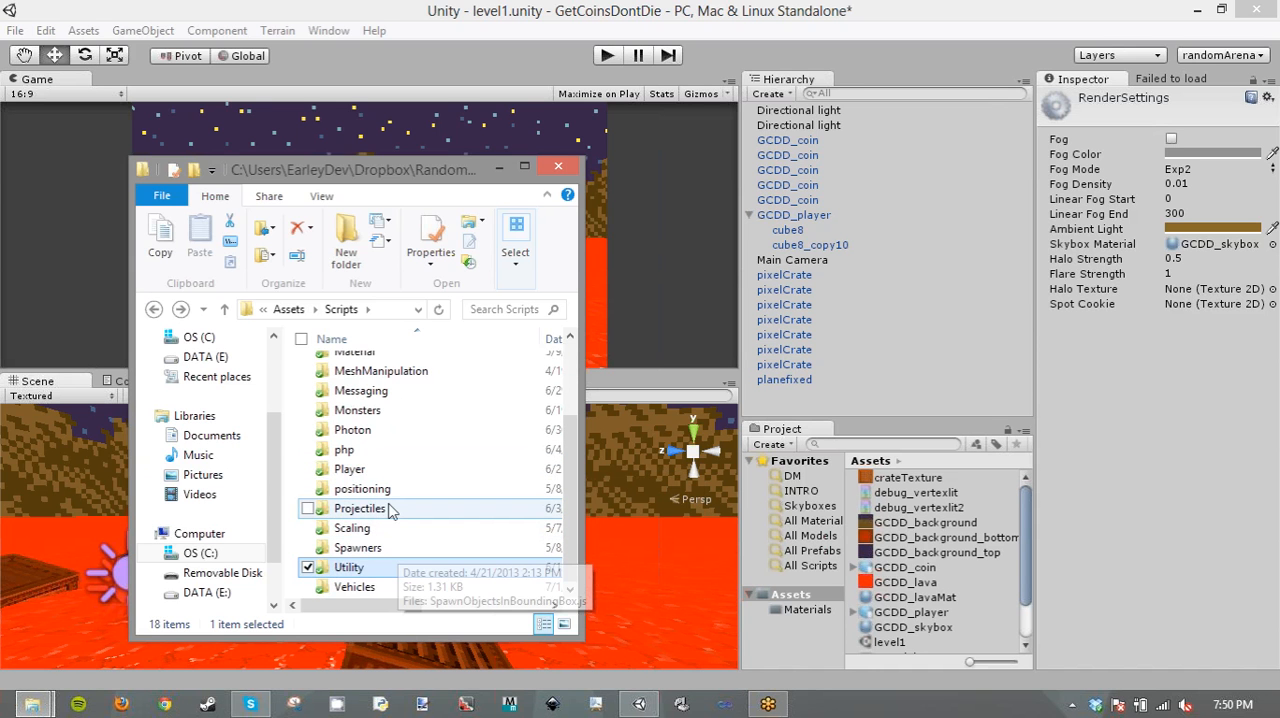
scroll(412, 465, up, 1)
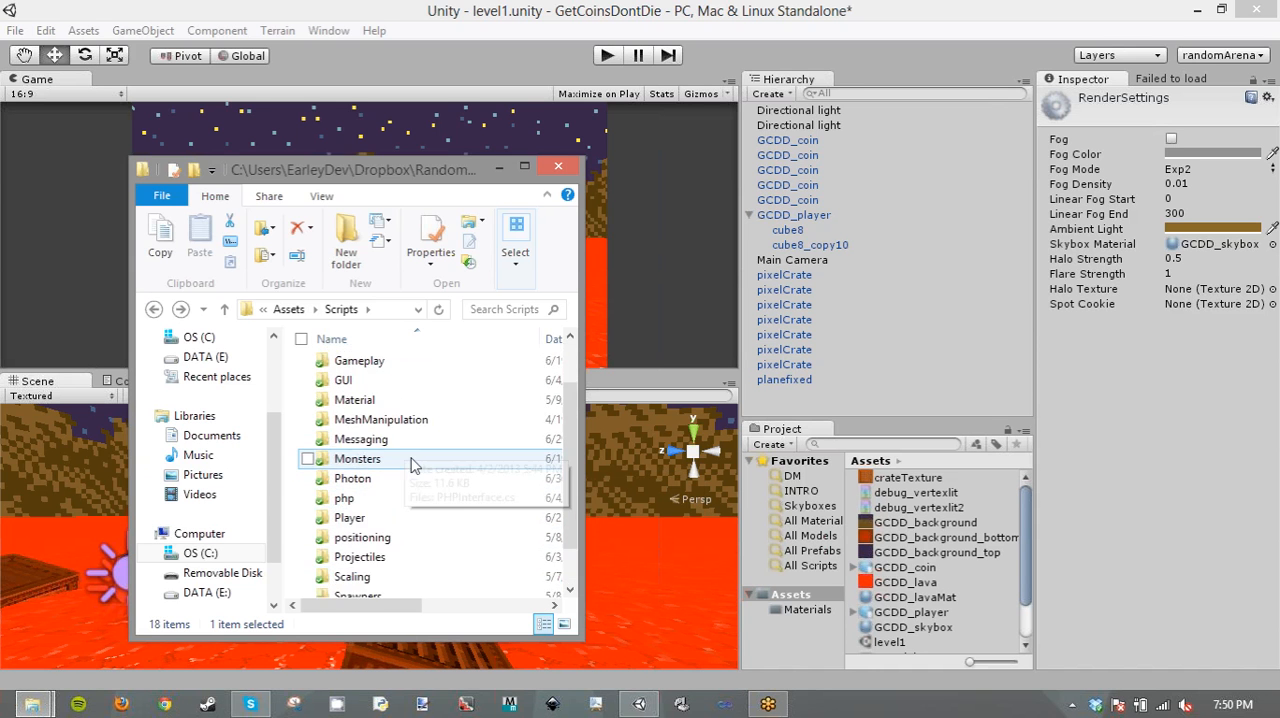
scroll(412, 465, up, 1)
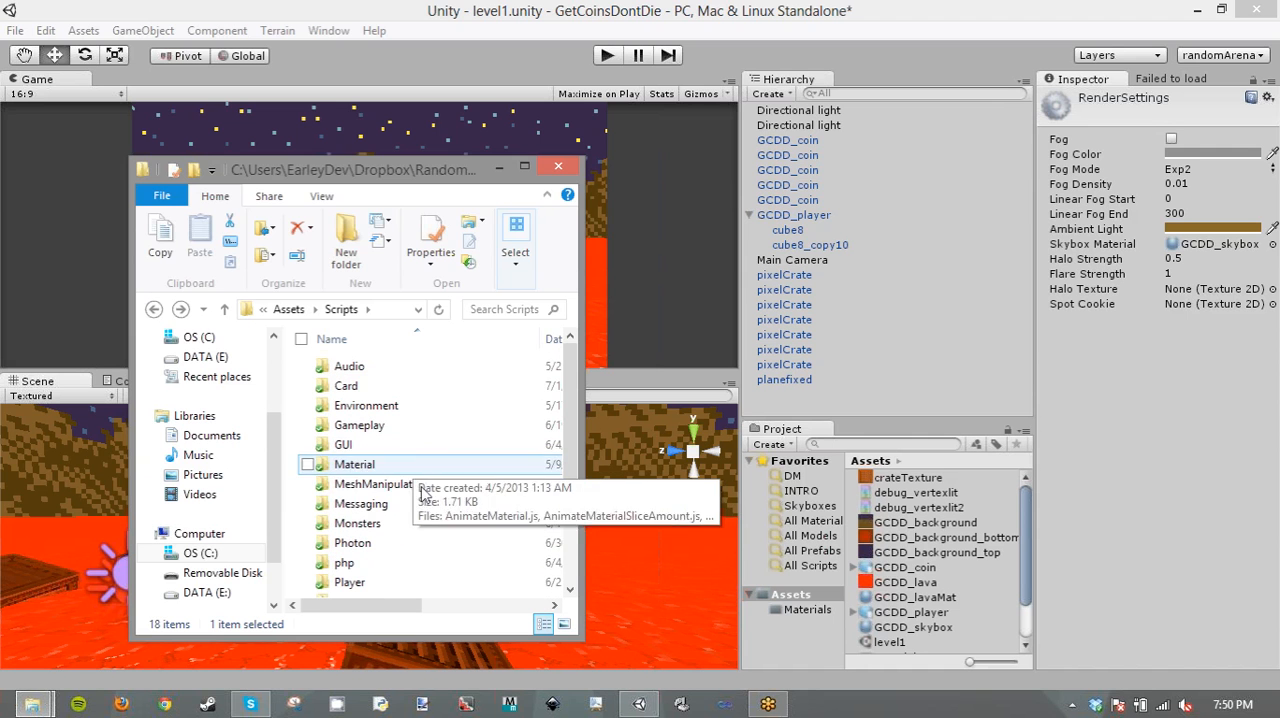
double_click(390, 405)
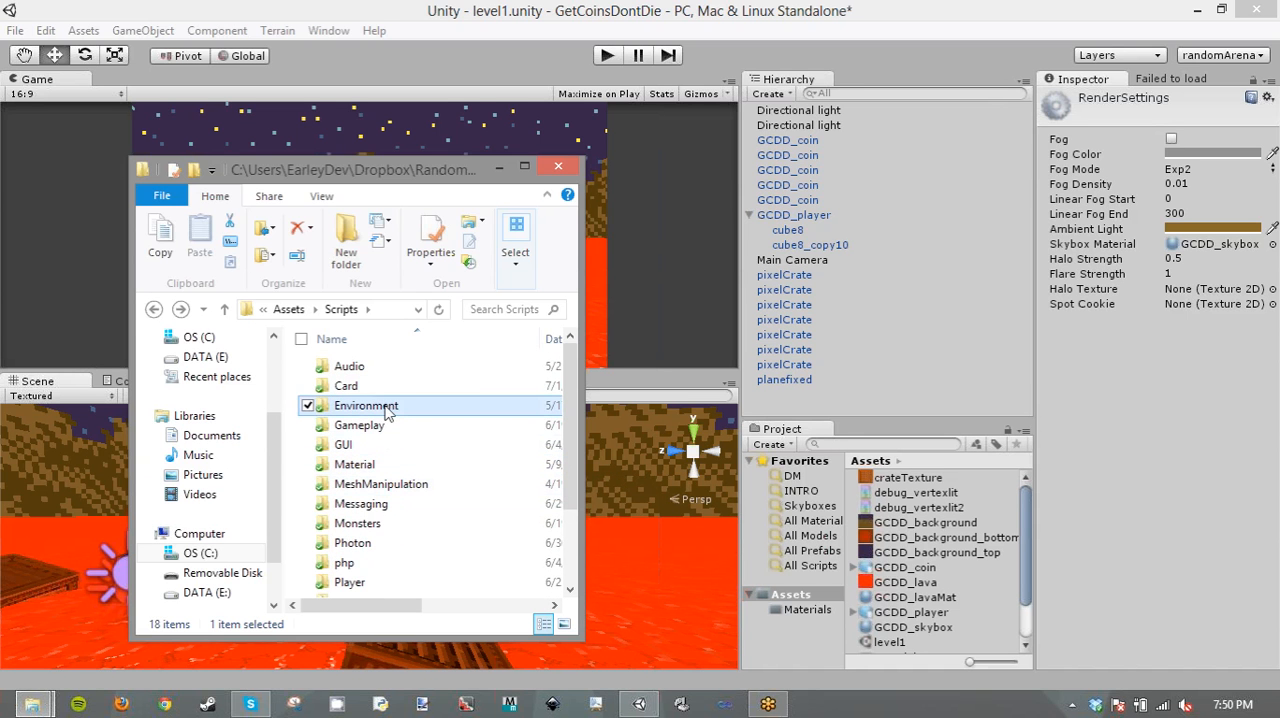
click(154, 309)
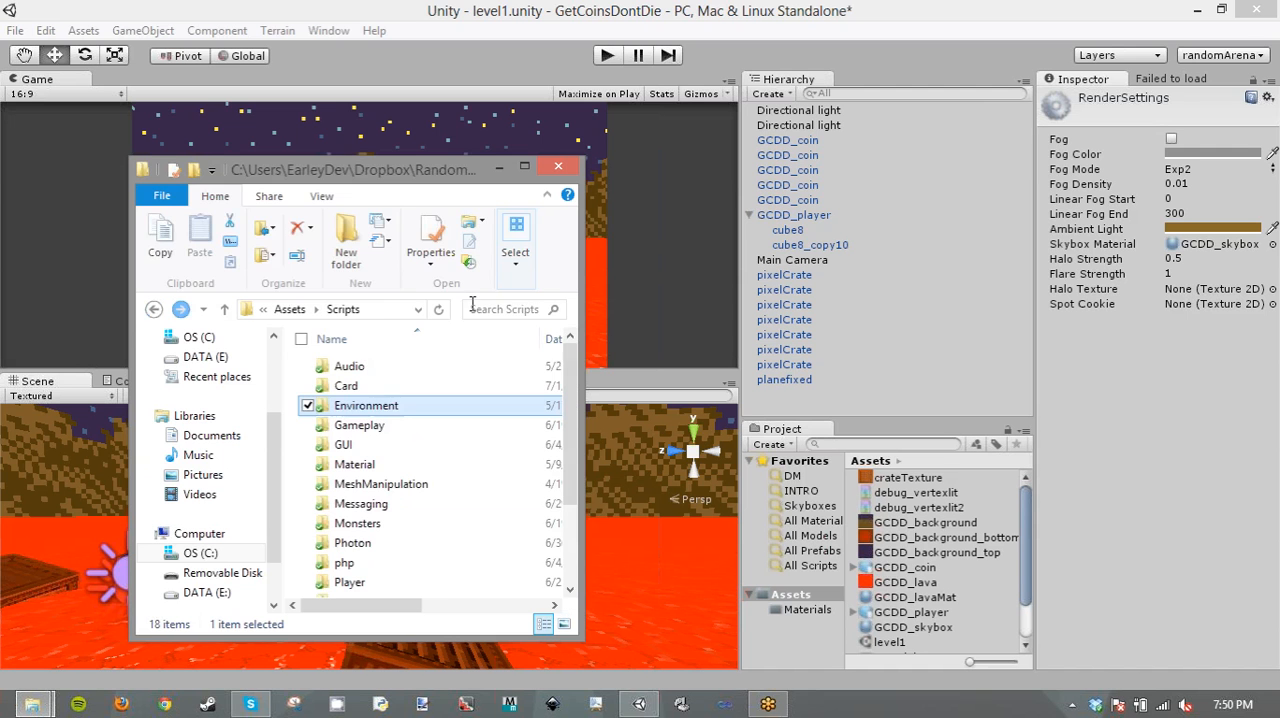
- Search the Scripts folder for "spinabout", clear the search and return to the parent Assets folder
click(493, 311)
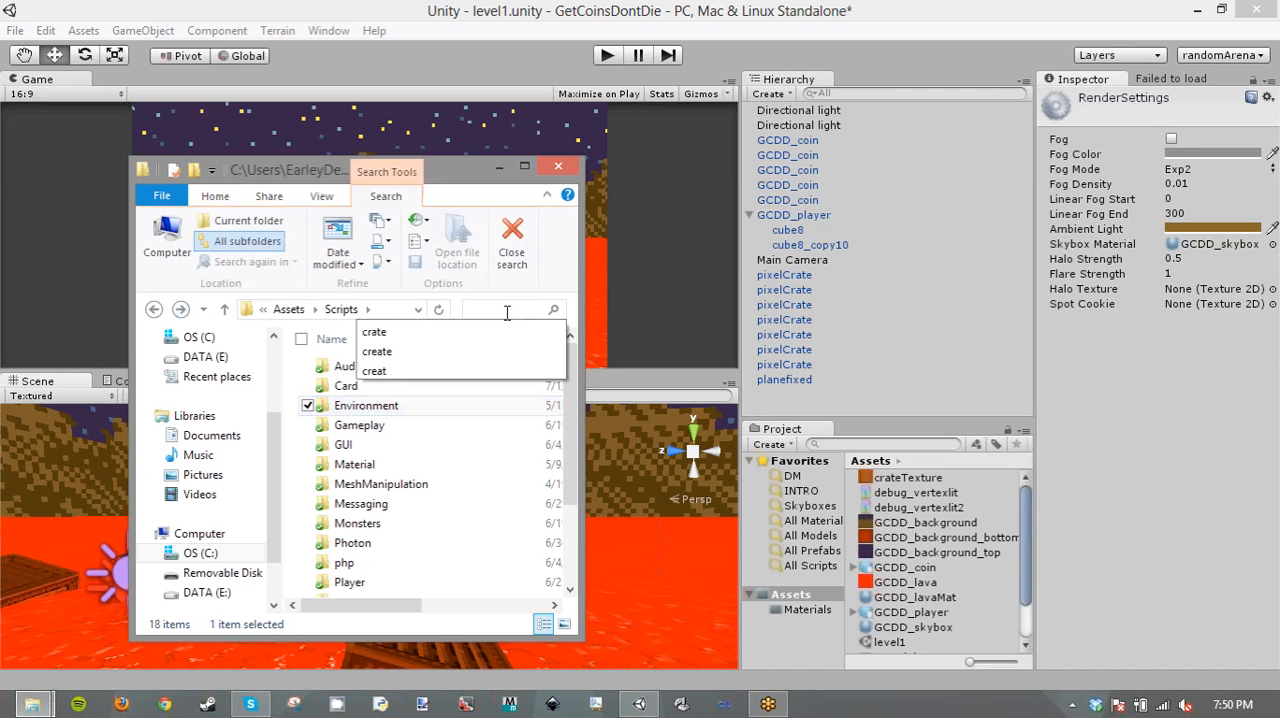
text(spinabout)
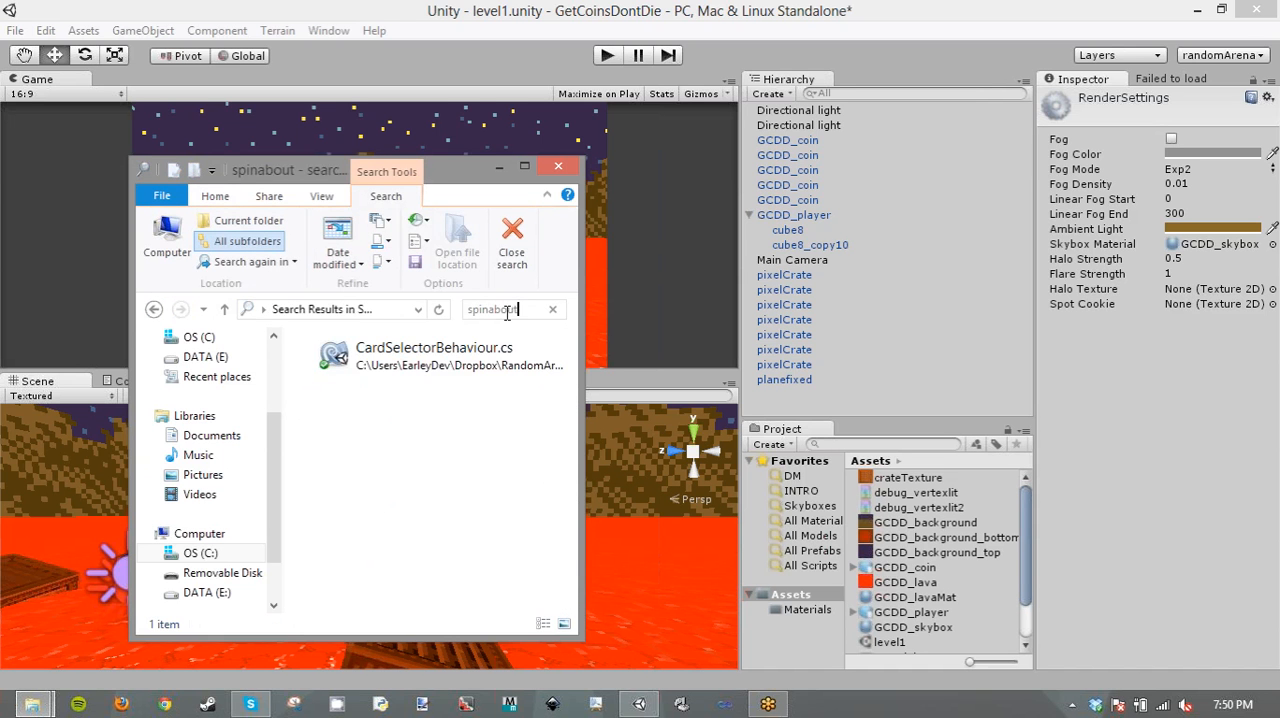
key(BackSpace)
key(BackSpace)
key(BackSpace)
key(BackSpace)
key(BackSpace)
key(BackSpace)
key(BackSpace)
key(BackSpace)
key(BackSpace)
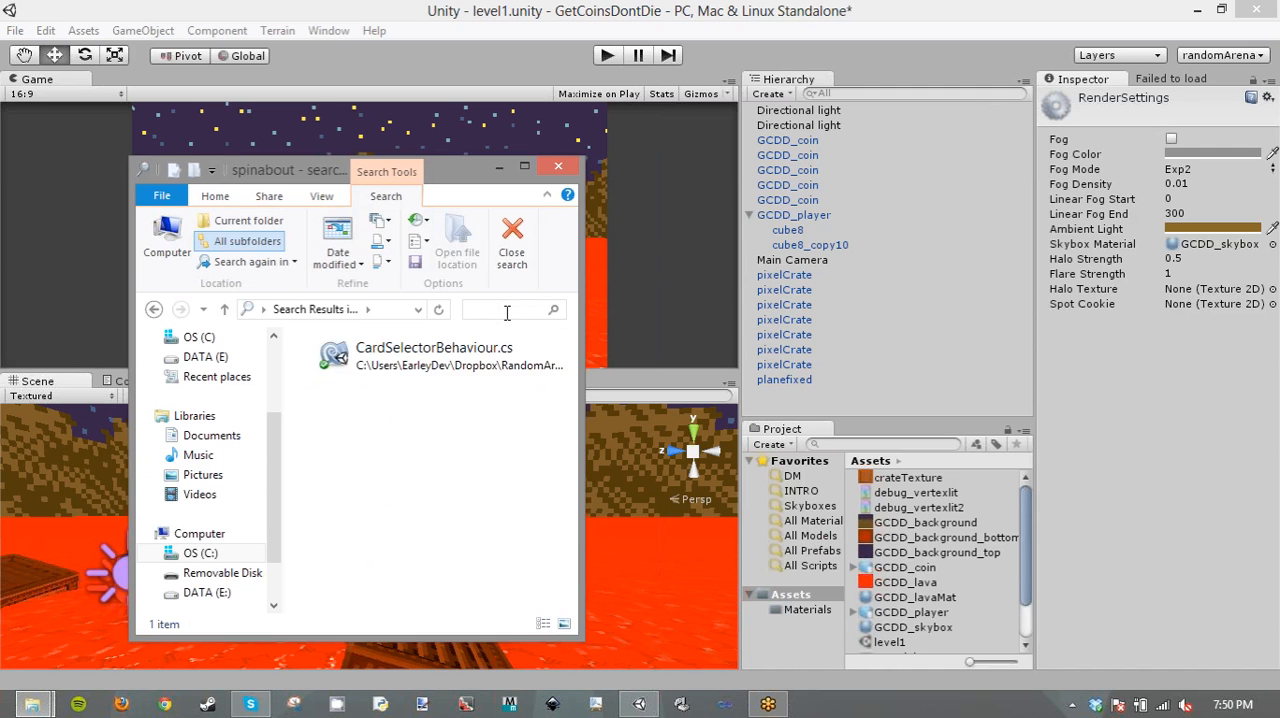
click(289, 309)
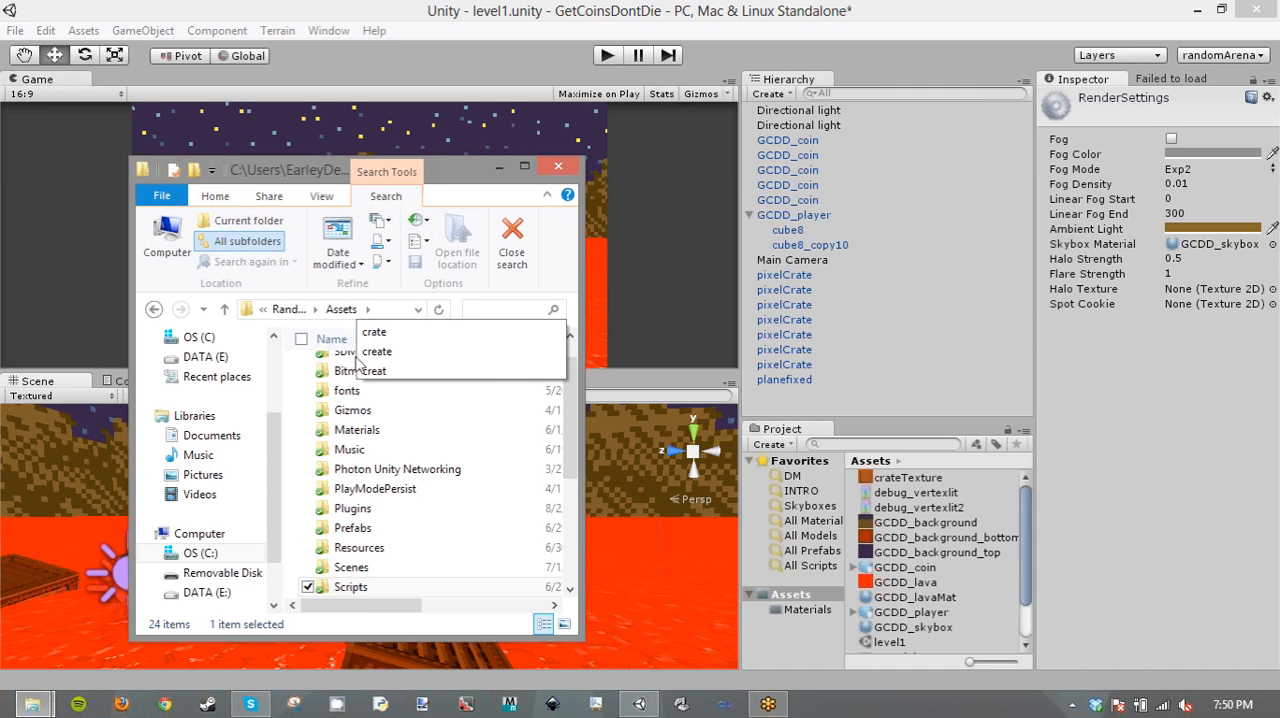
scroll(365, 591, down, 2)
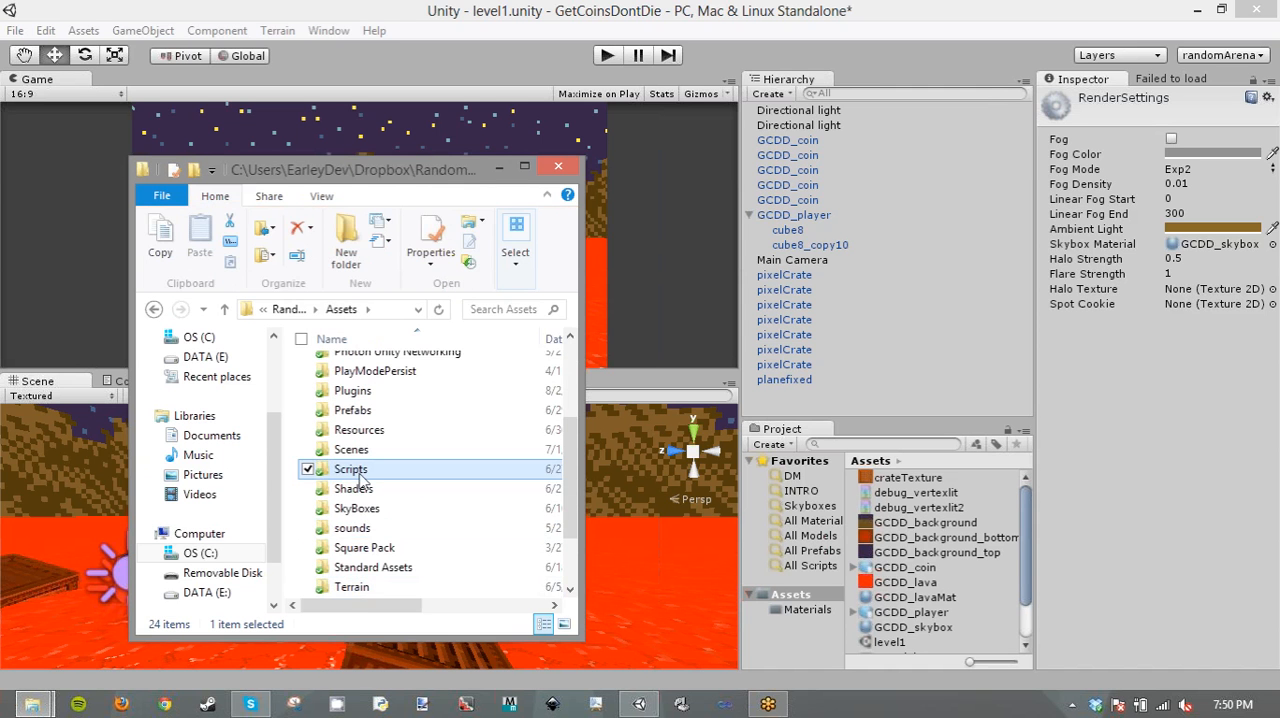
- Save the level1 scene and open the DM_DeanIslands scene in the RandomArena project
right_click(641, 703)
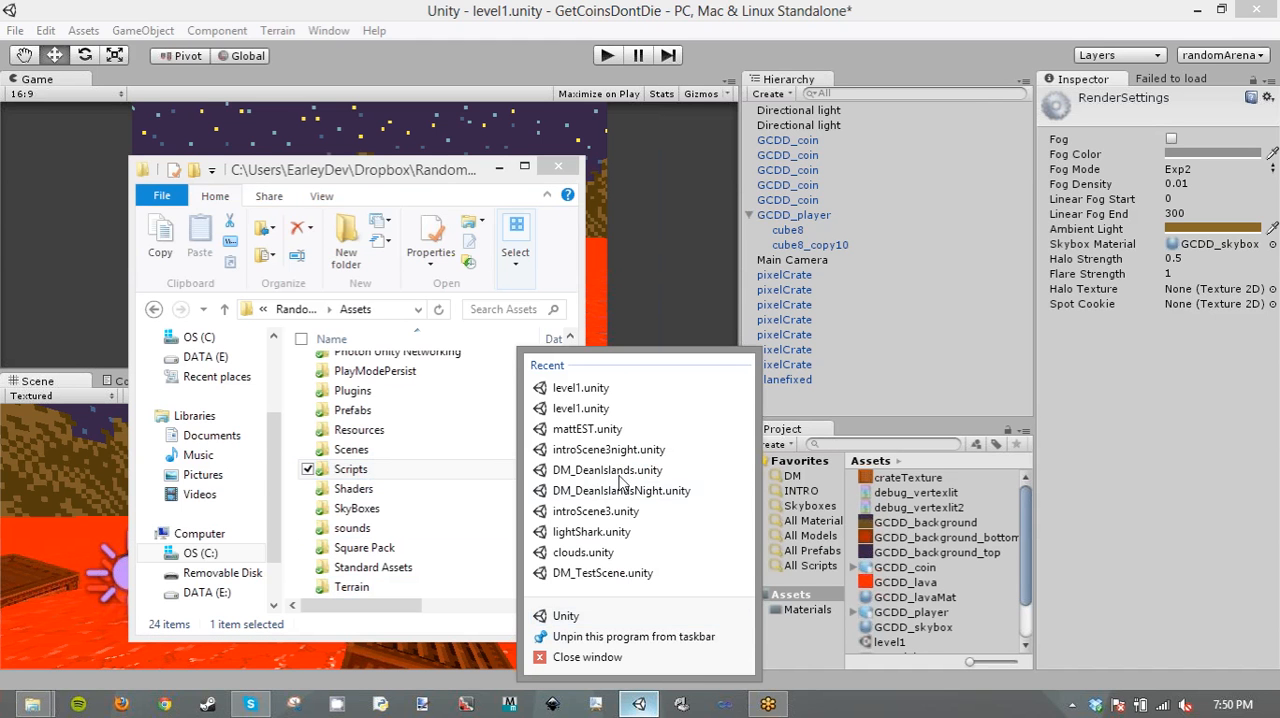
click(620, 470)
click(630, 395)
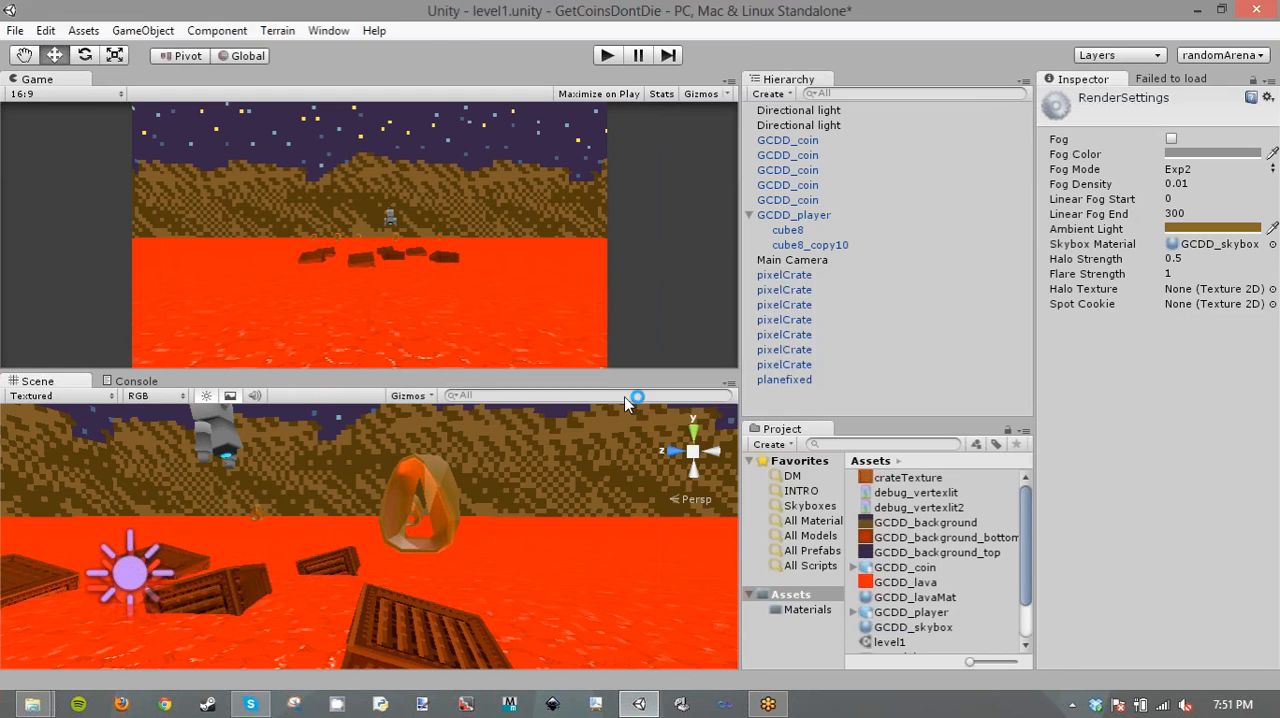
click(677, 396)
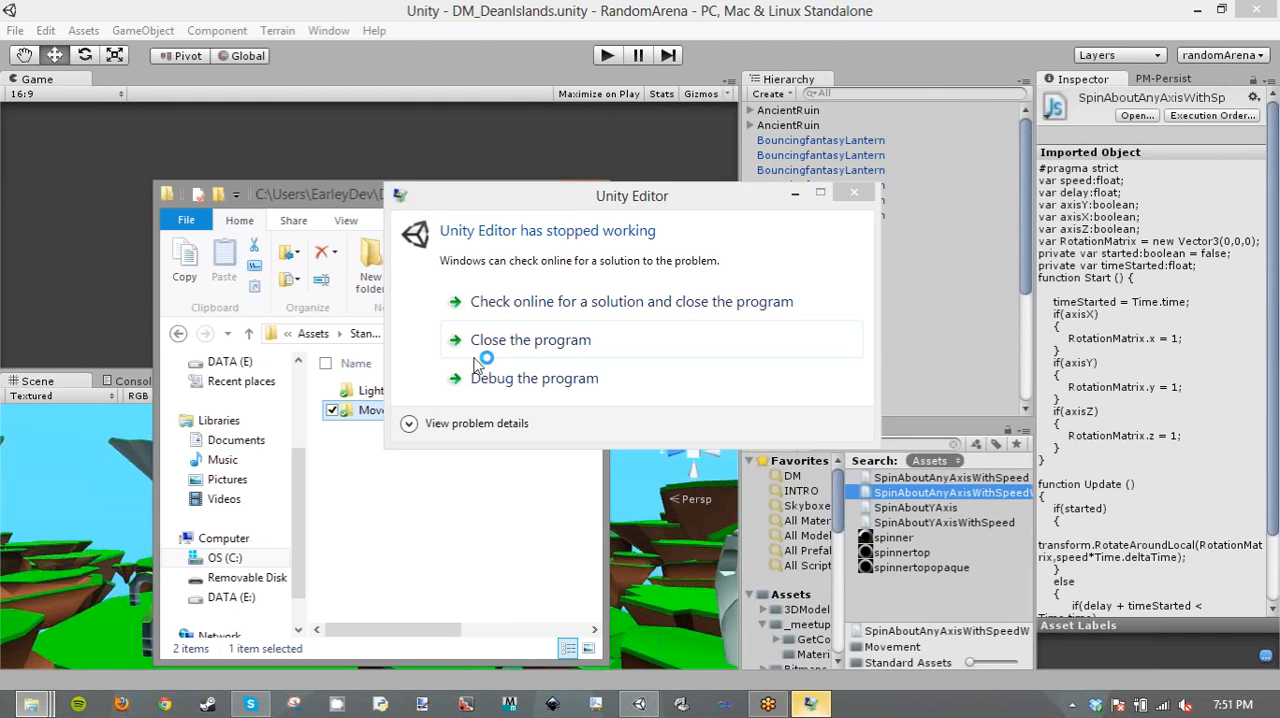
- Search the RandomArena project's assets for "spin" and show the script's Movement folder in File Explorer
click(480, 336)
double_click(340, 403)
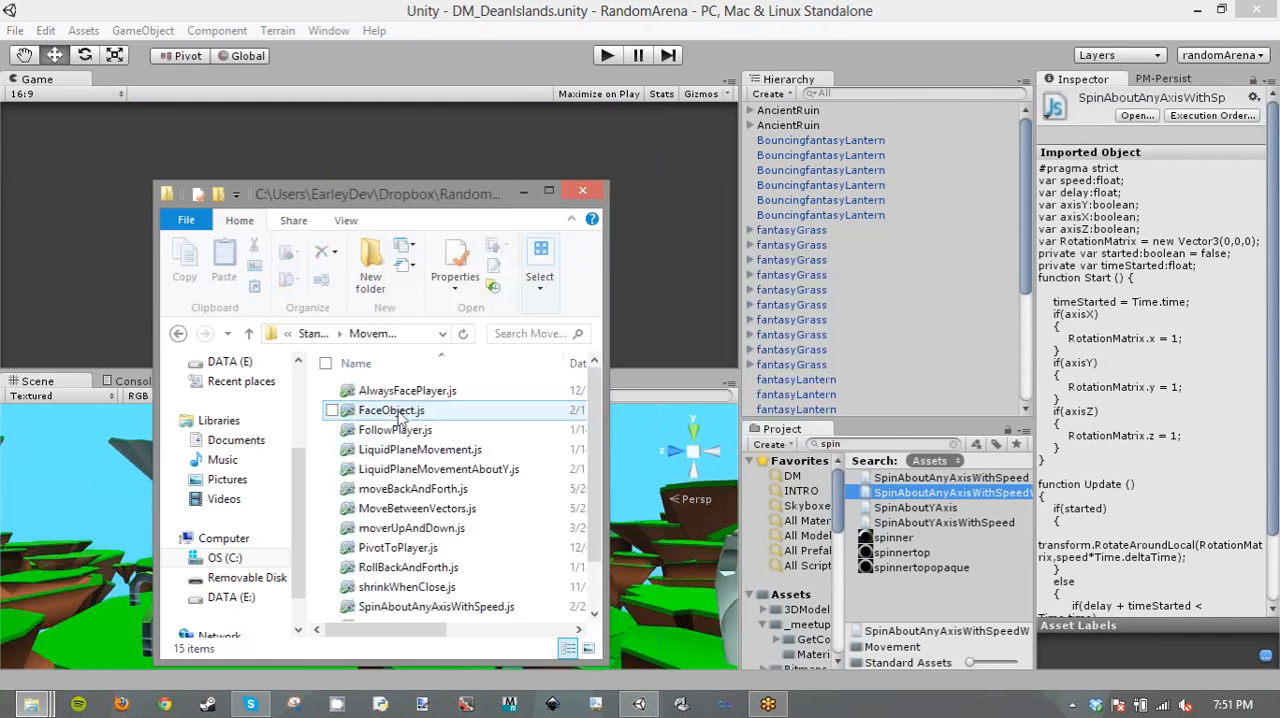
- Reopen the GetCoinsDontDie project from the recently opened projects
click(15, 30)
click(75, 166)
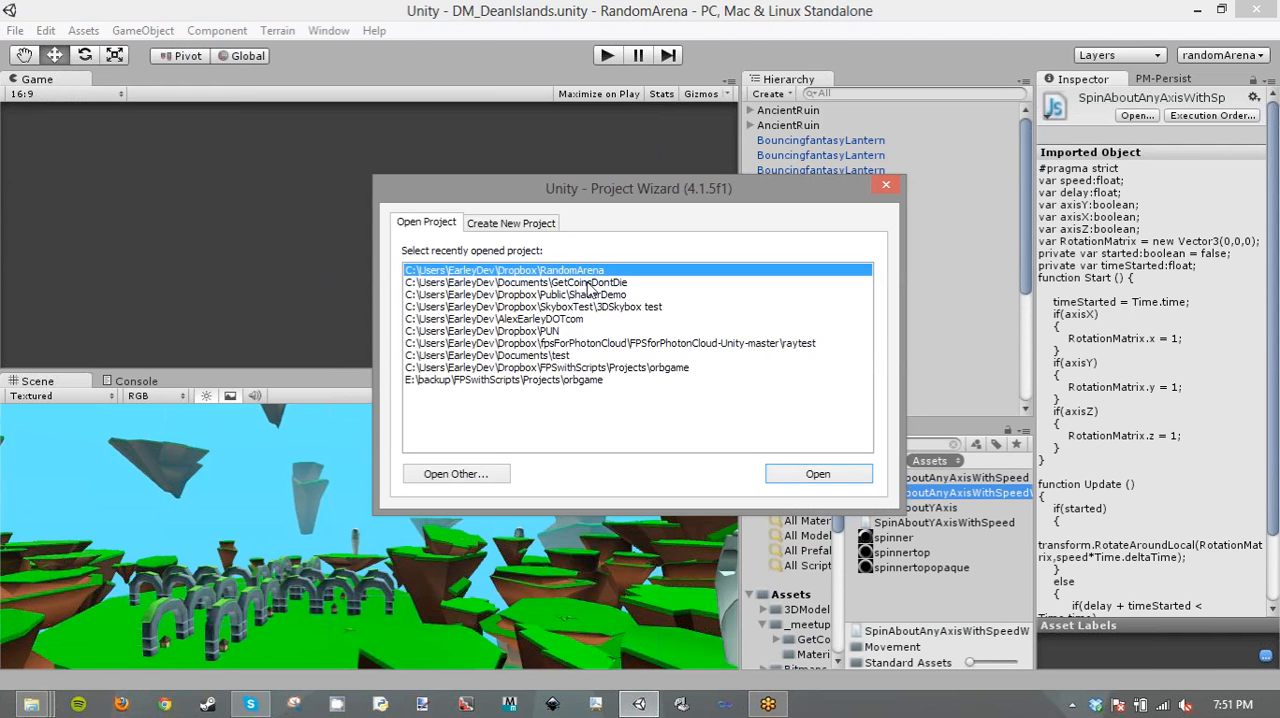
click(590, 283)
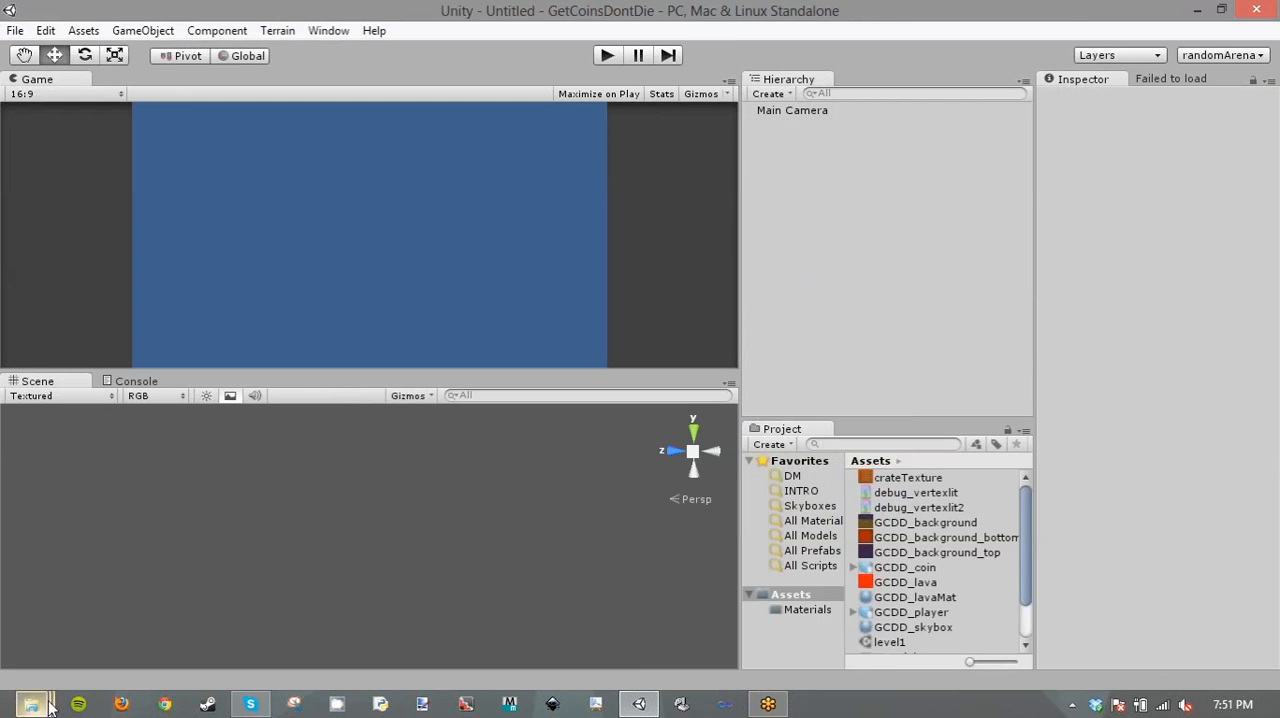
- Bring SpinAboutAnyAxisWithSpeed.js from the Movement folder in File Explorer into the Unity project's Assets folder
mouse_move(31, 704)
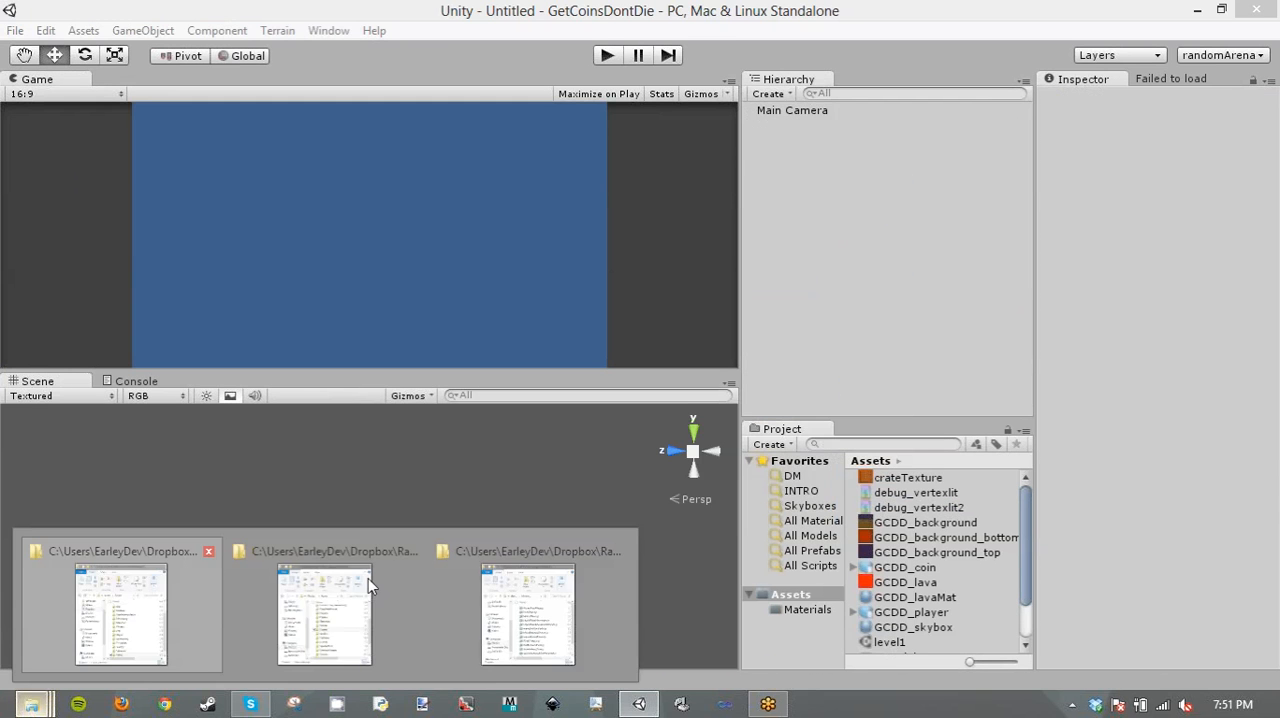
click(405, 595)
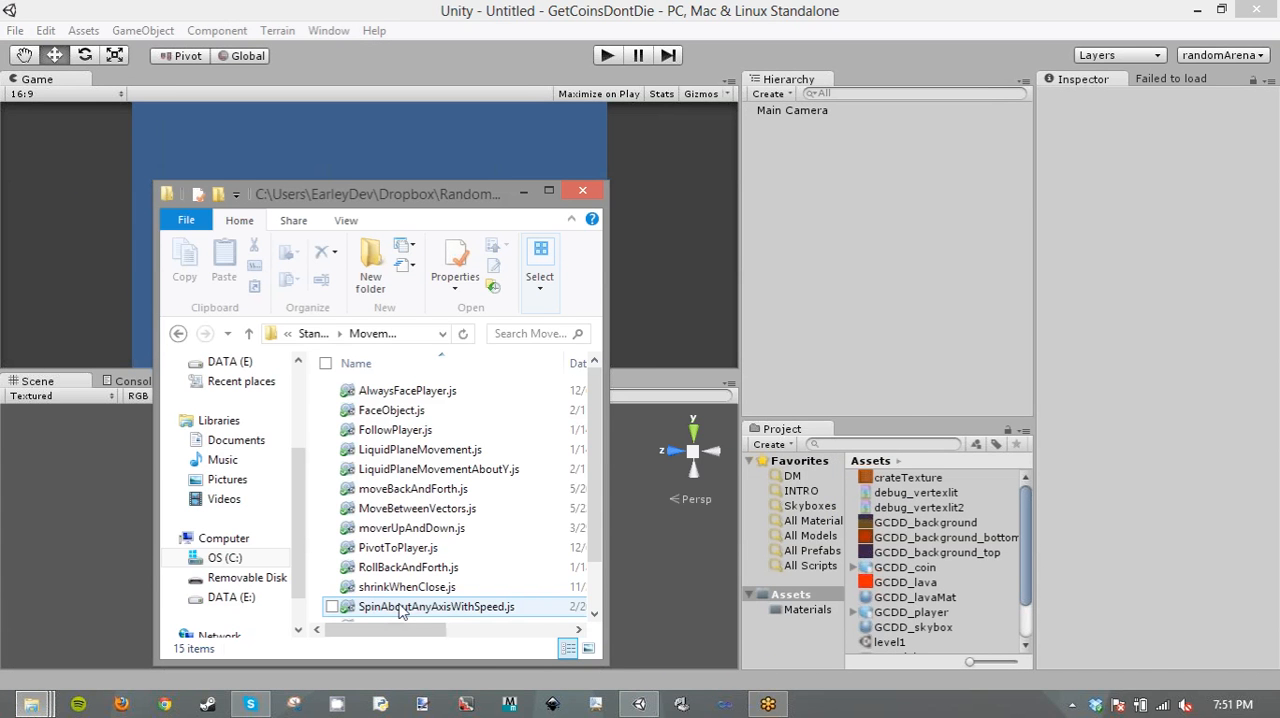
click(402, 607)
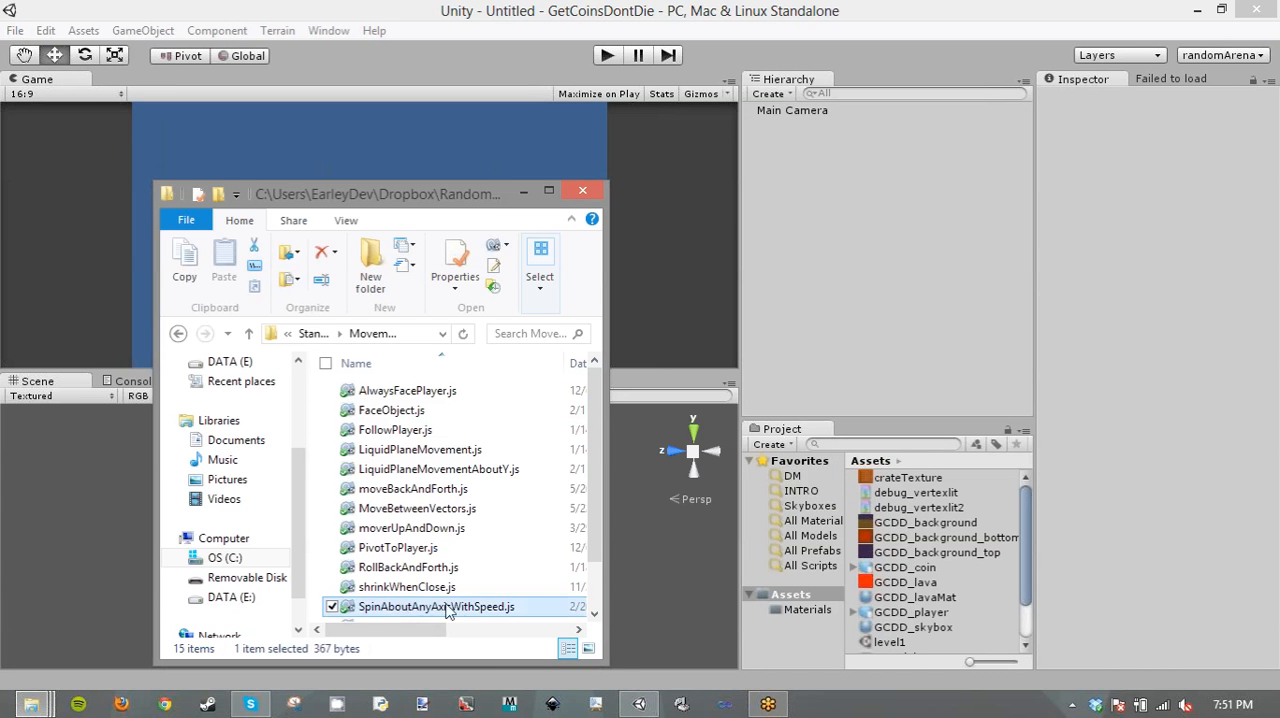
scroll(447, 612, down, 1)
click(1060, 622)
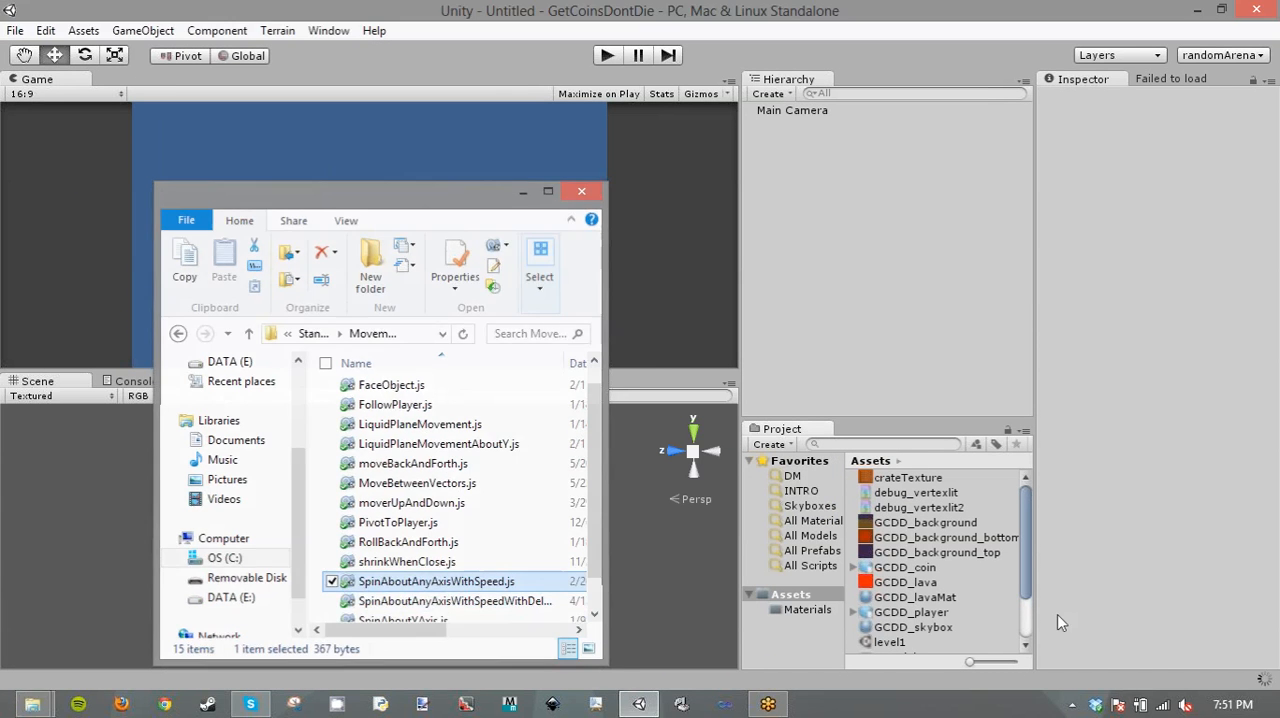
- Open the level1 scene and select the nearest coin to inspect its components
scroll(1020, 585, down, 2)
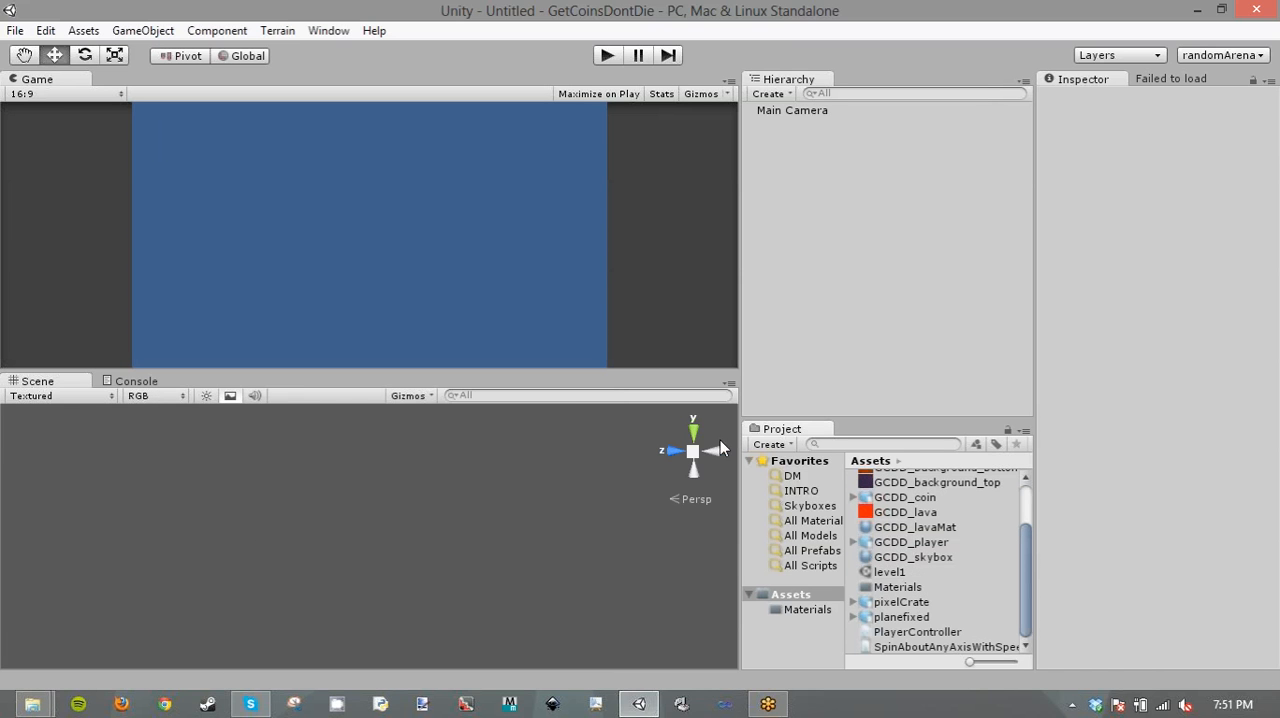
double_click(886, 573)
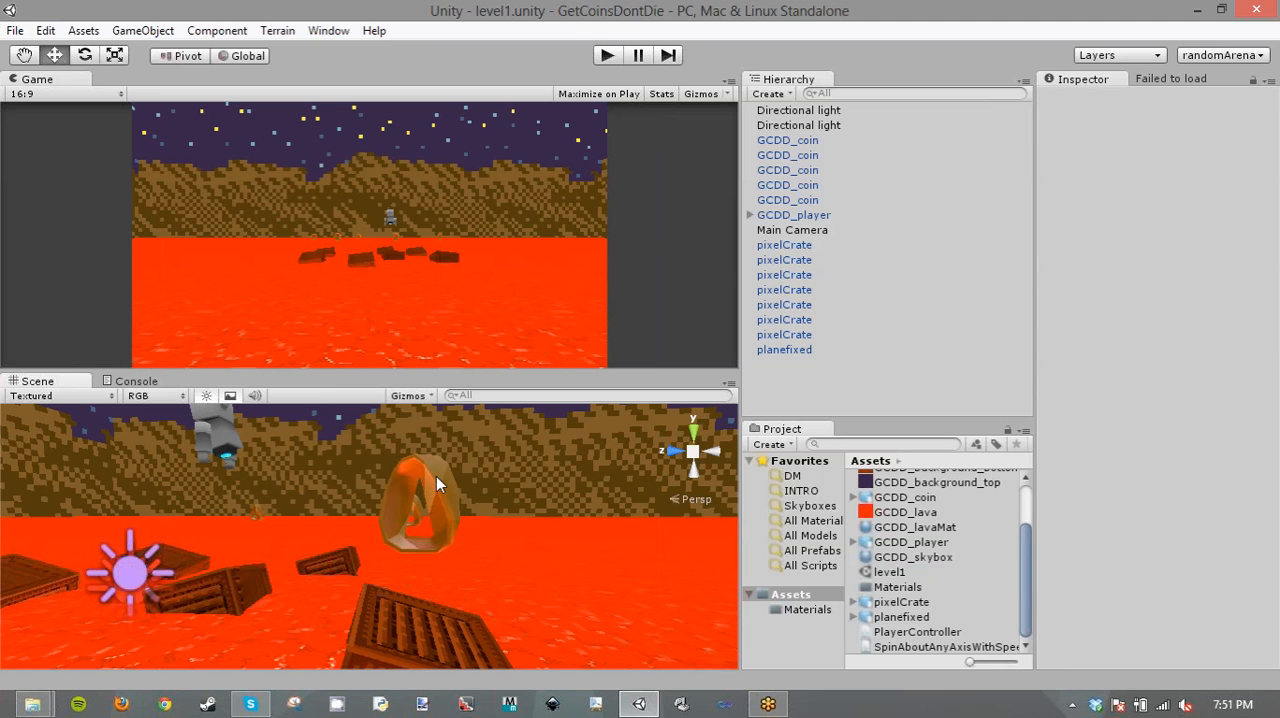
click(436, 476)
drag(940, 647, 1072, 452)
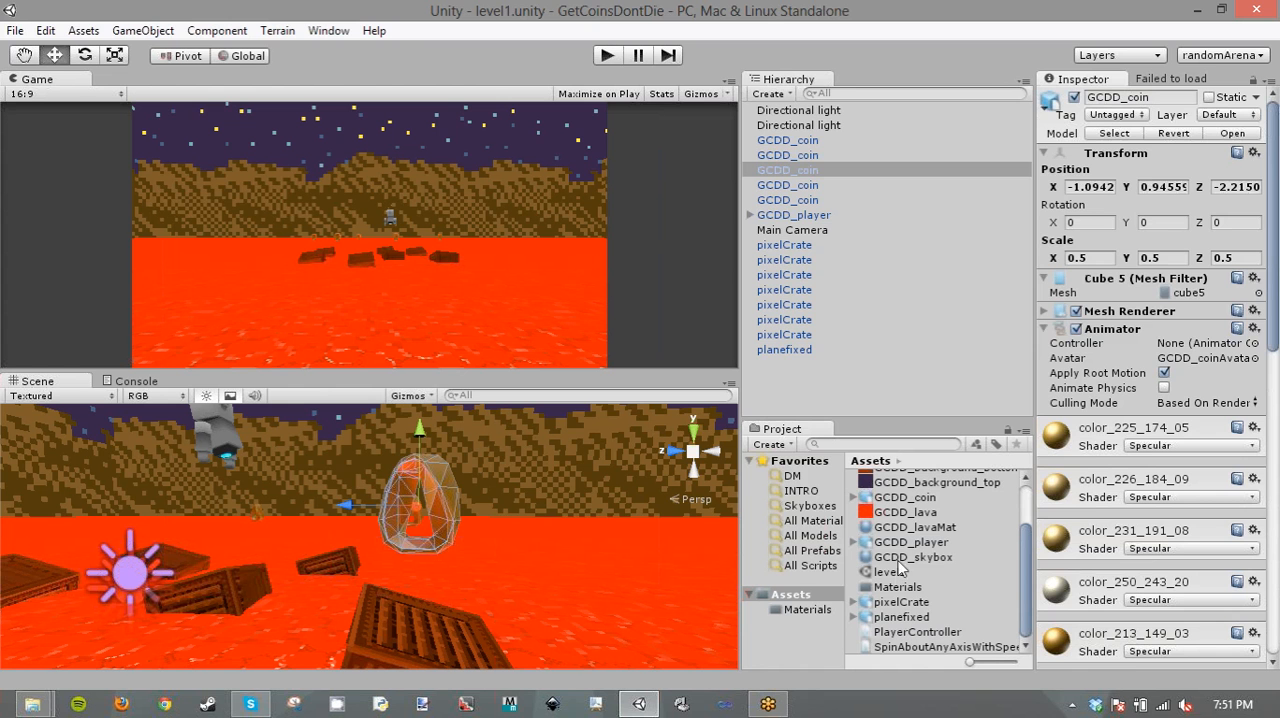
- Set the GCDD_coin model's animation type to None, turn off Import Animation, and apply the import settings
click(913, 498)
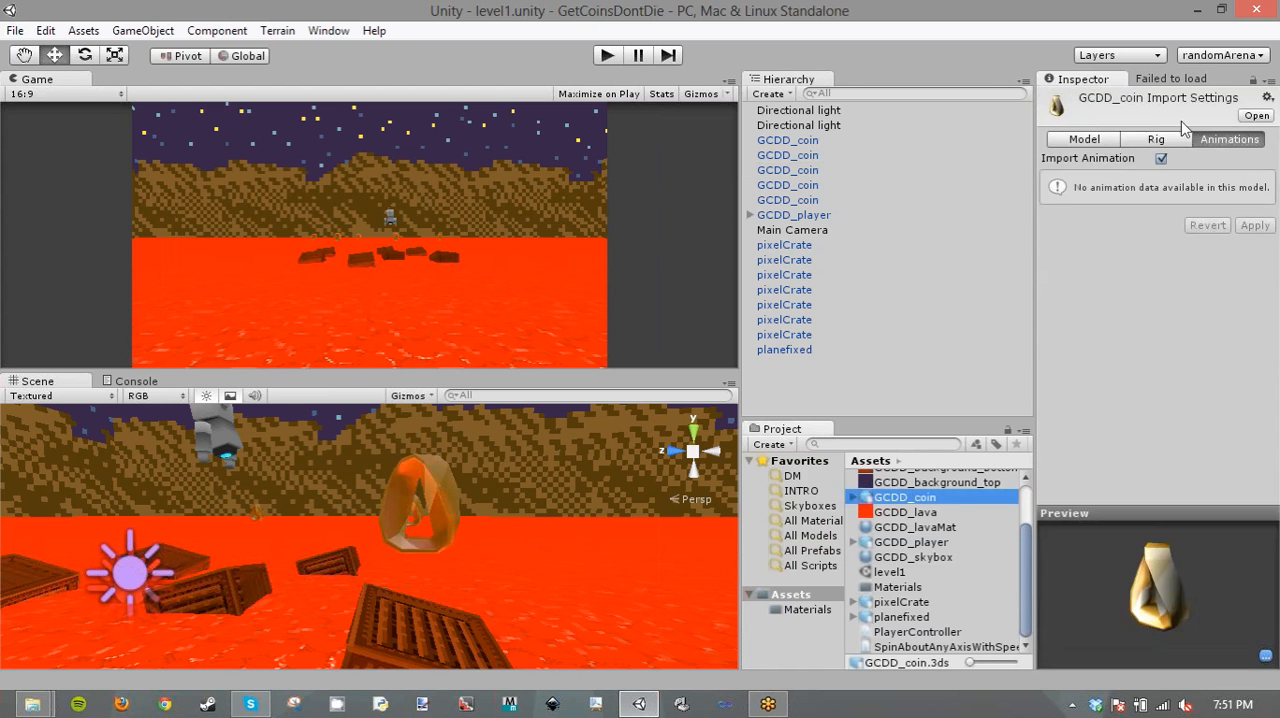
click(1156, 139)
click(1213, 157)
click(1195, 174)
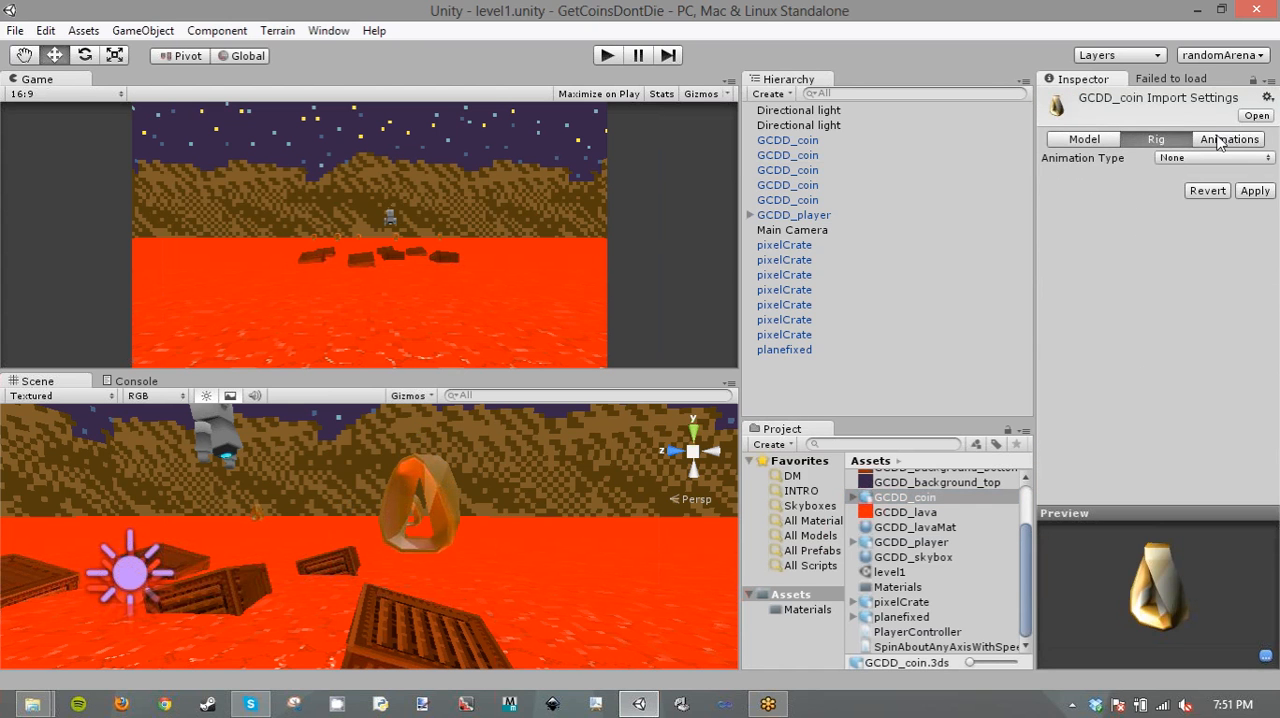
click(1218, 143)
click(686, 392)
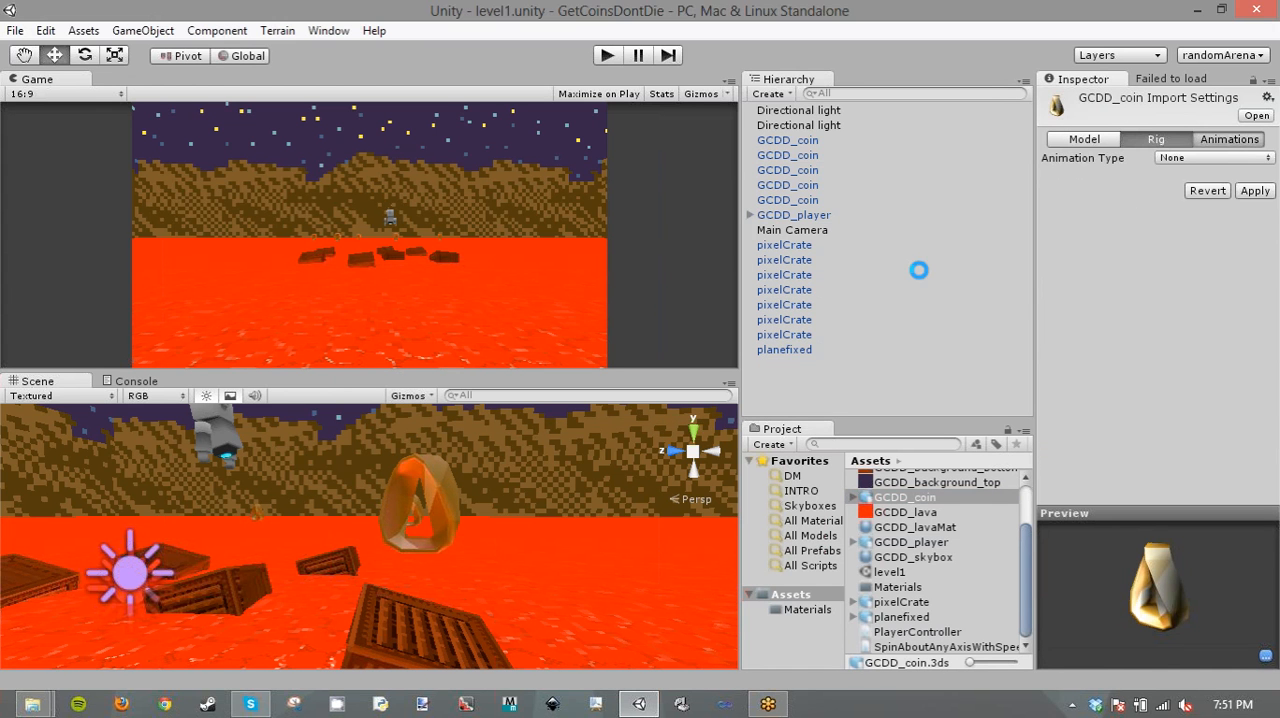
click(1250, 187)
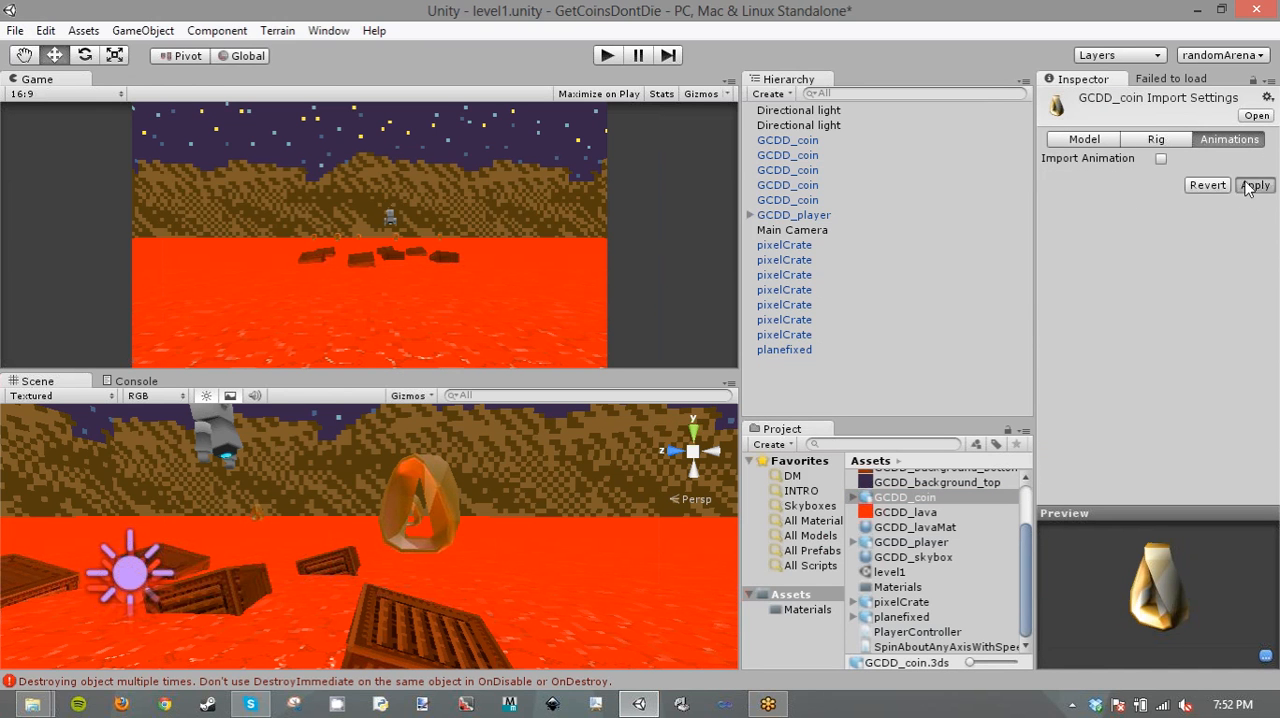
click(1085, 139)
scroll(1070, 350, down, 3)
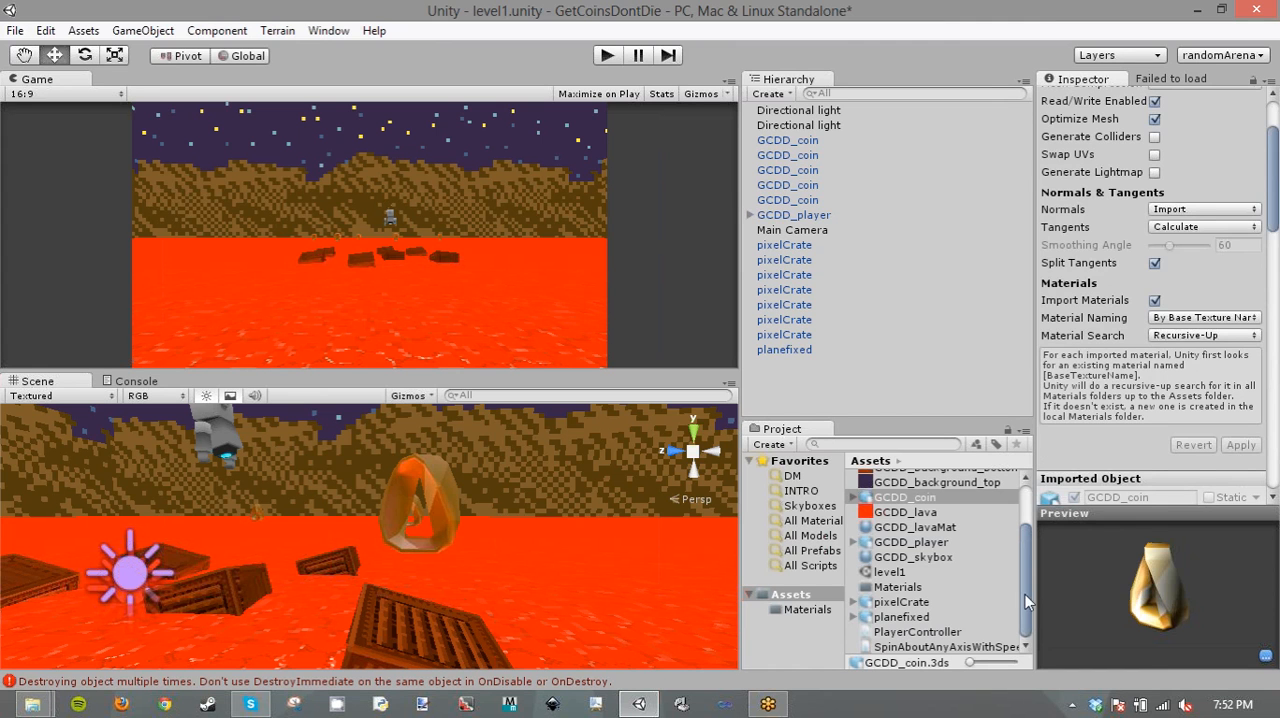
- Add the Spin About Any Axis With Speed script to all five GCDD_coin objects and bring its settings into view
click(980, 646)
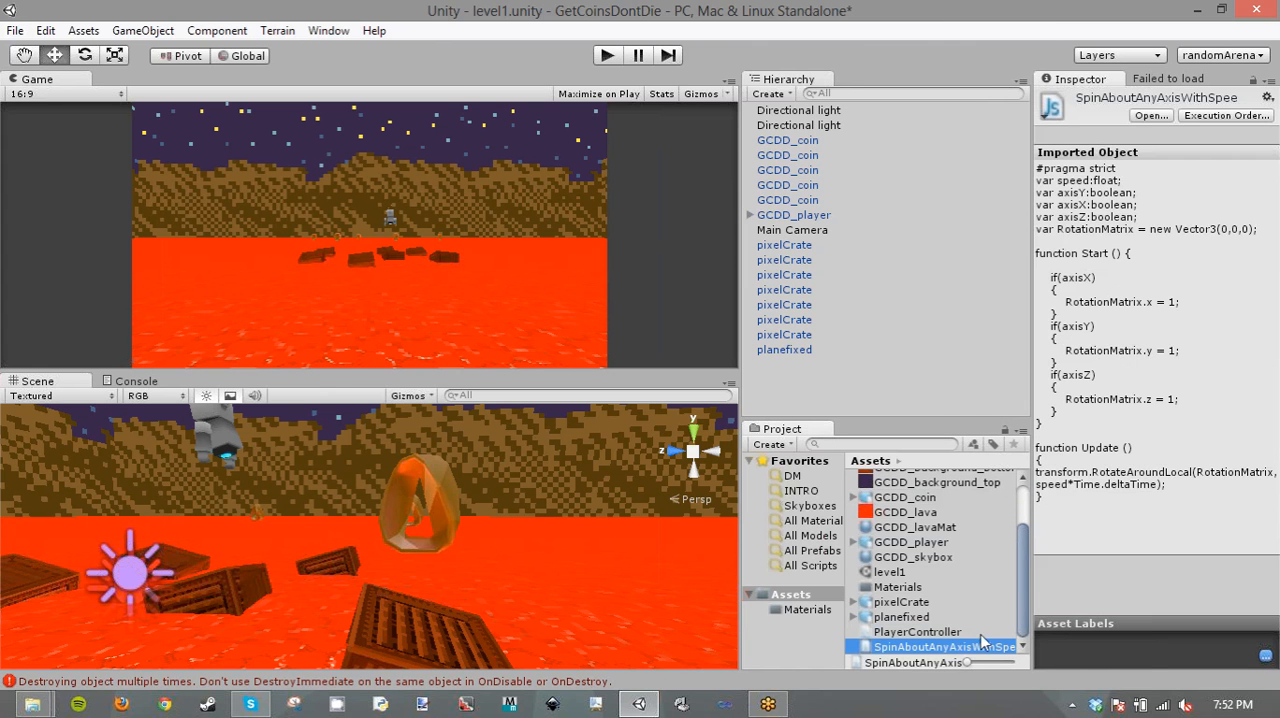
click(819, 199)
shift+click(806, 141)
scroll(1157, 328, down, 5)
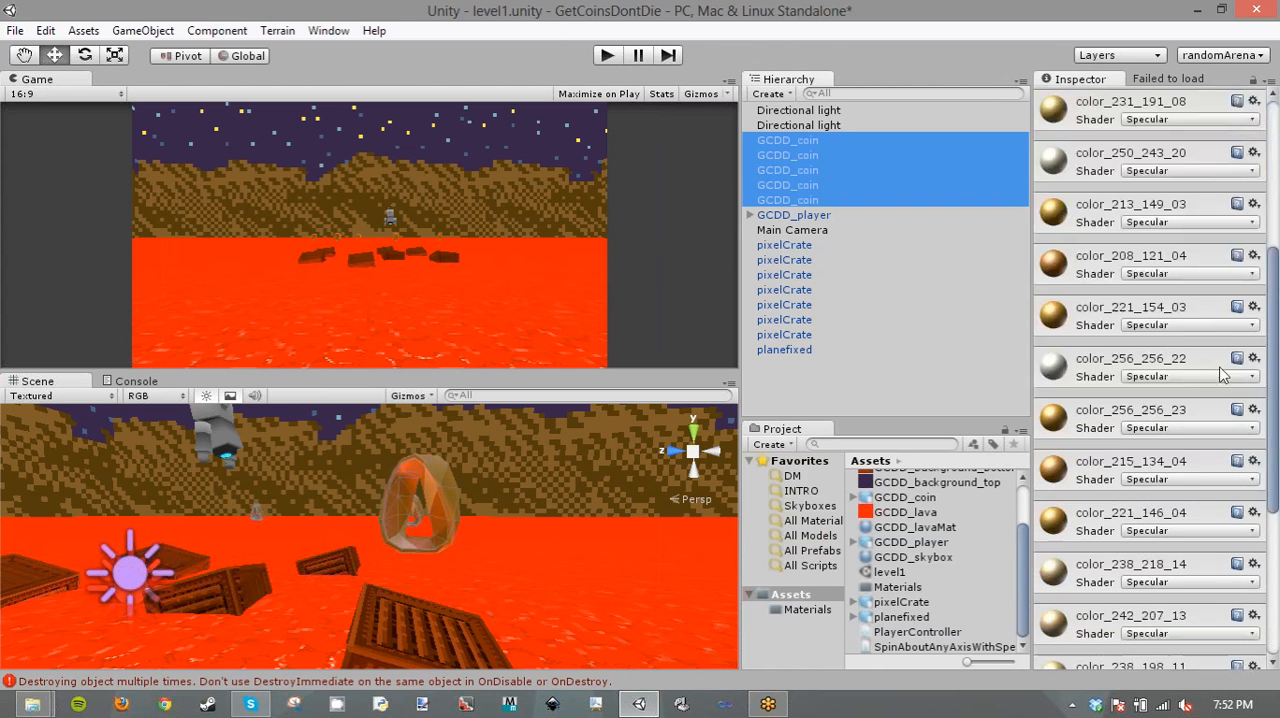
scroll(1150, 450, down, 5)
click(1143, 654)
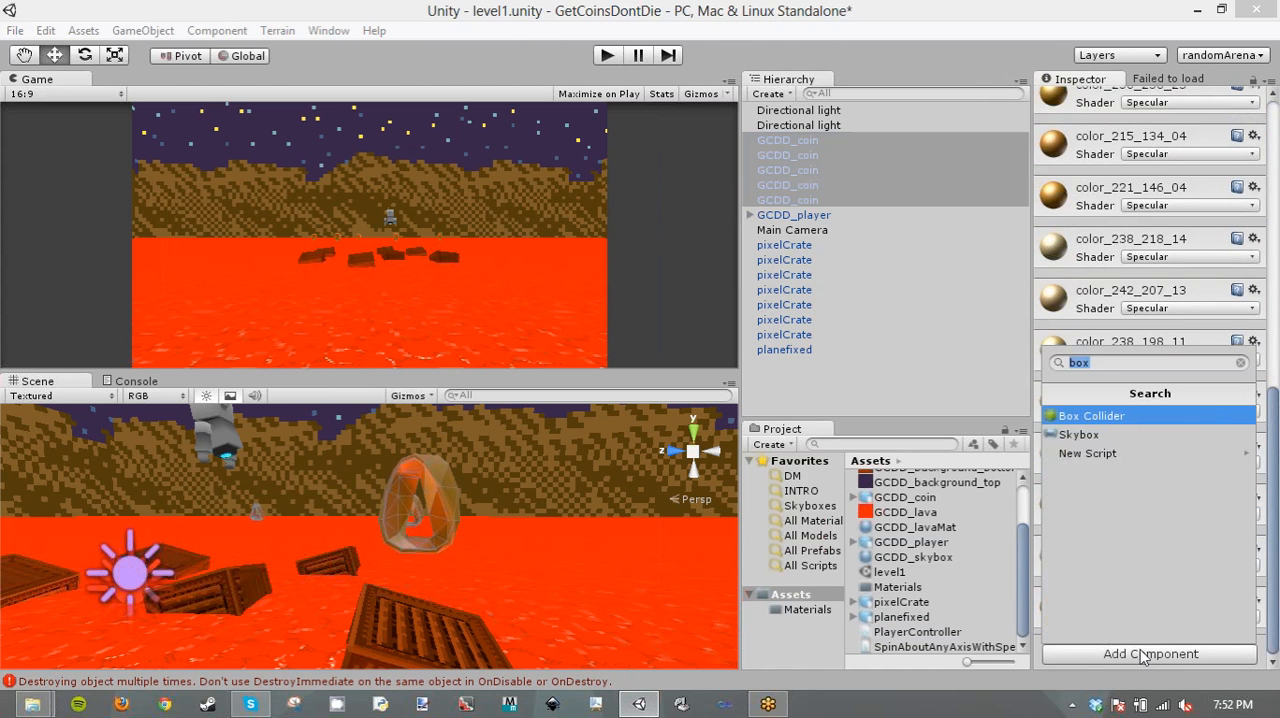
text(spi)
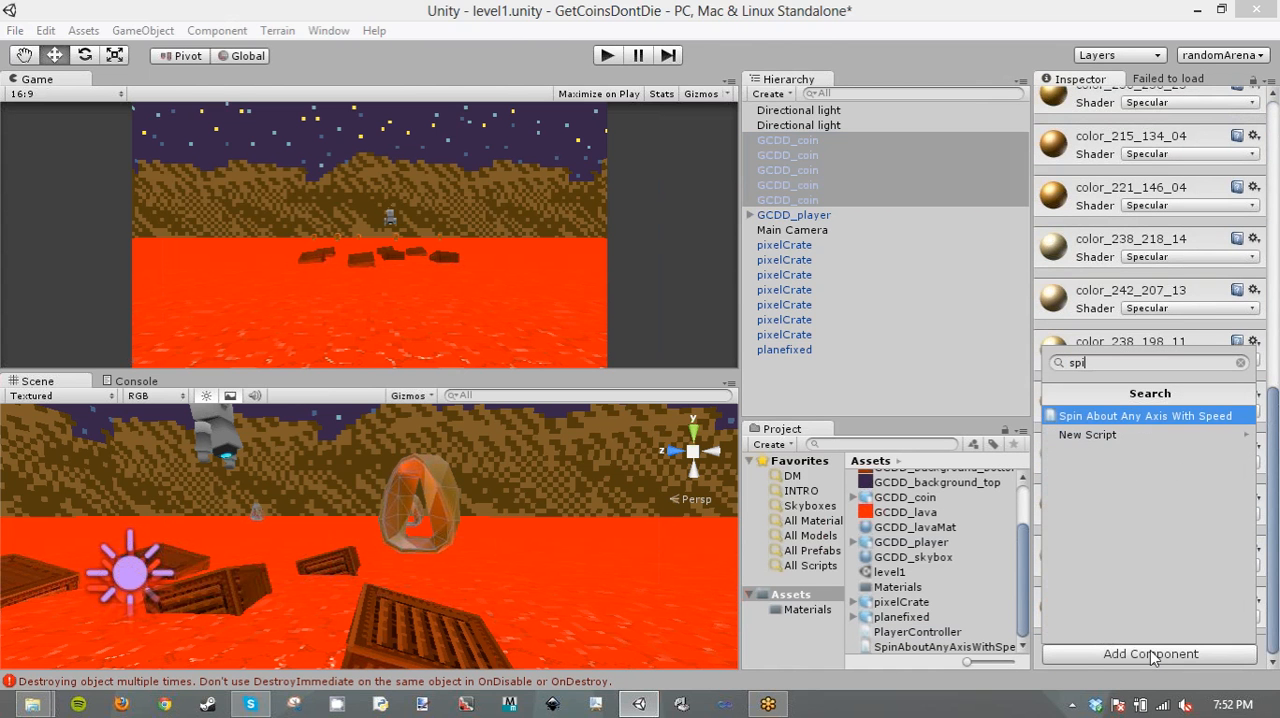
key(Return)
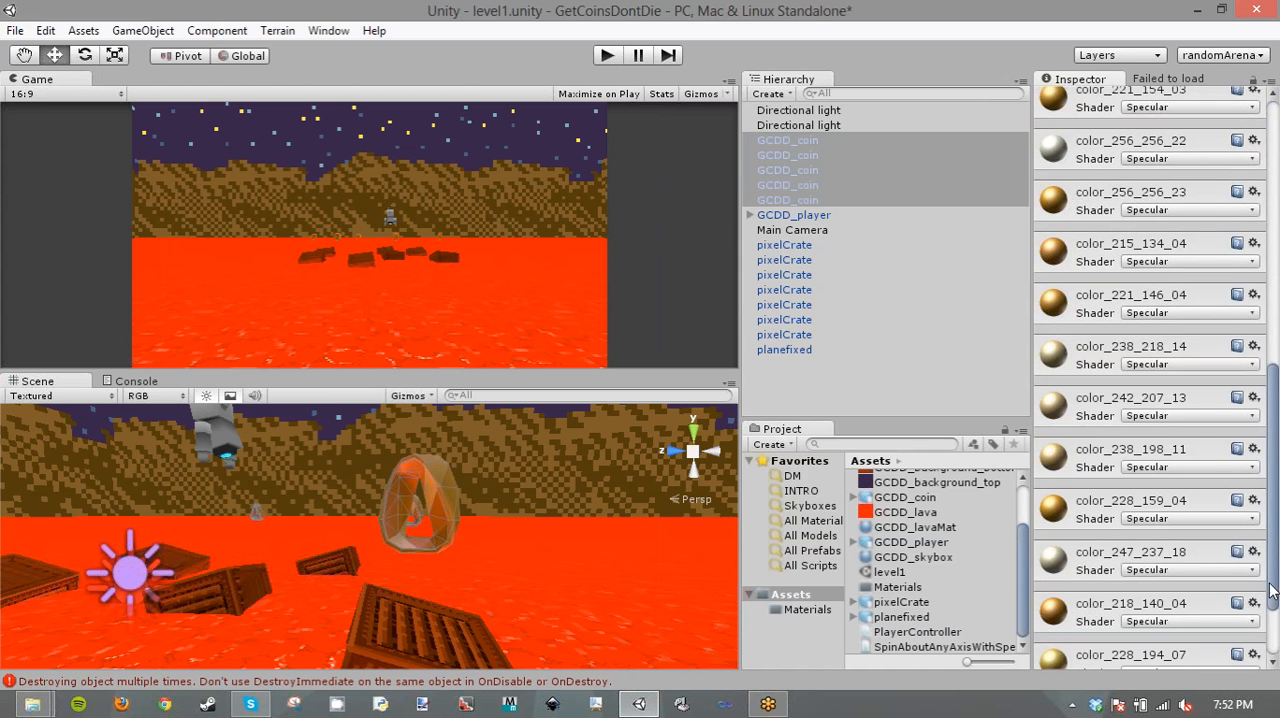
scroll(1272, 590, down, 2)
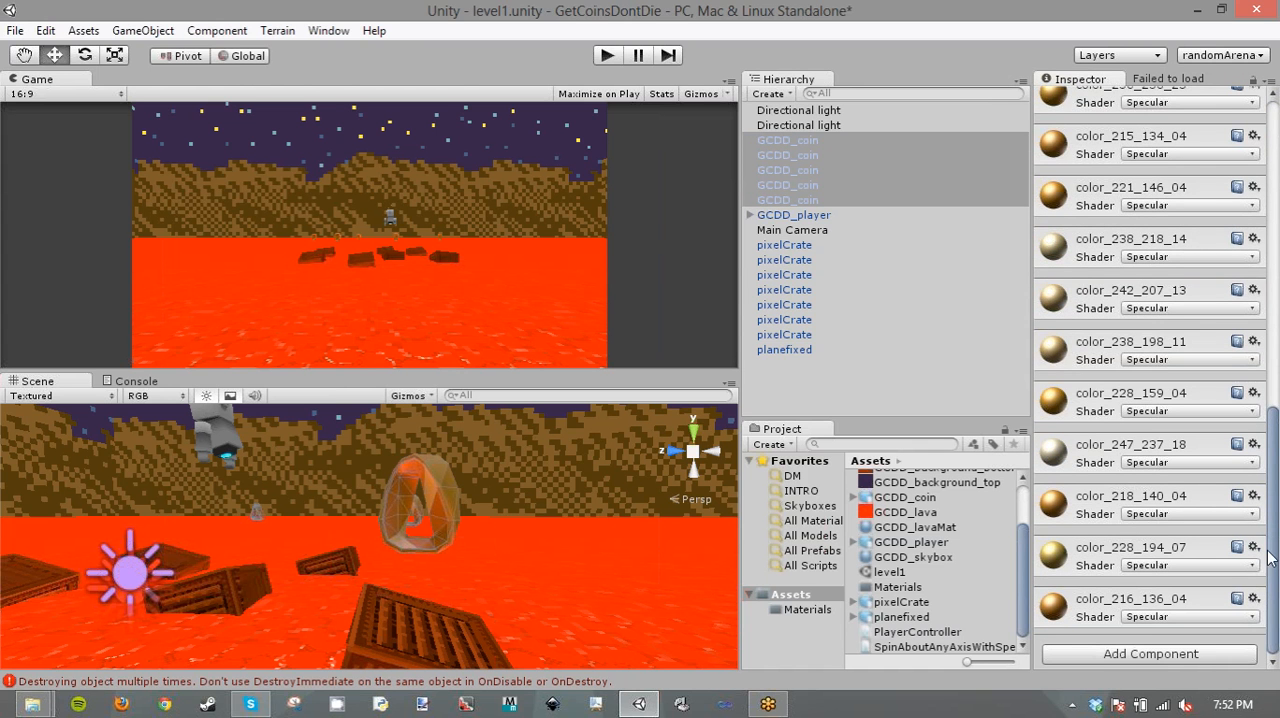
drag(1270, 553, 1268, 240)
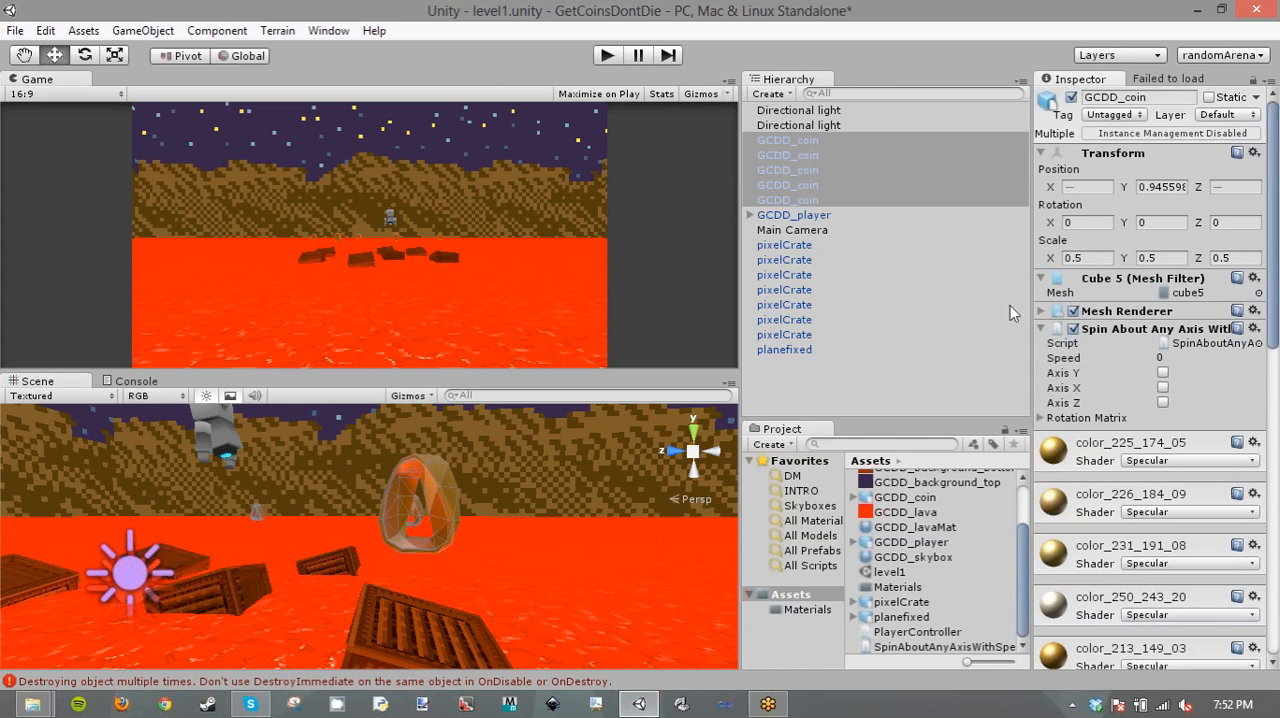
- Set the Spin About Any Axis With Speed script on the selected coins to speed 15 with Axis Y enabled
click(1165, 358)
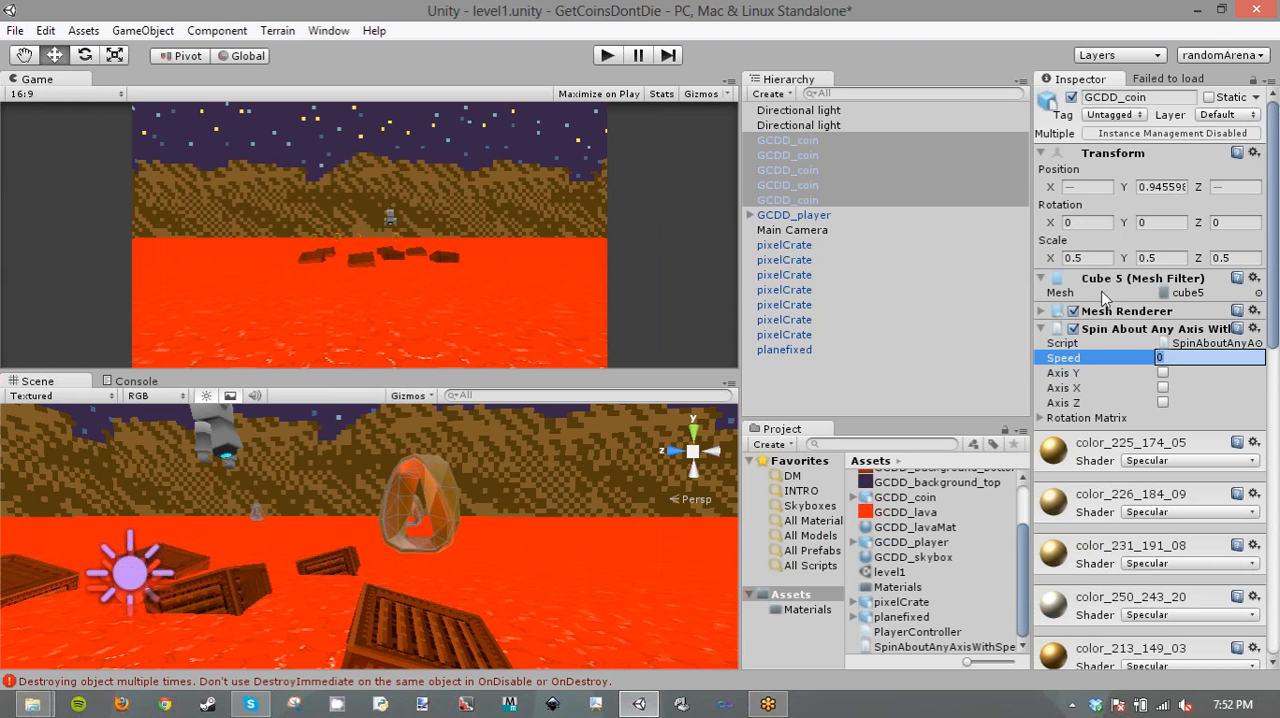
click(1164, 387)
click(1164, 387)
click(1164, 372)
text(2)
key(BackSpace)
text(15)
- Play-test the scene to check the coins' spin, and stop the game
click(607, 56)
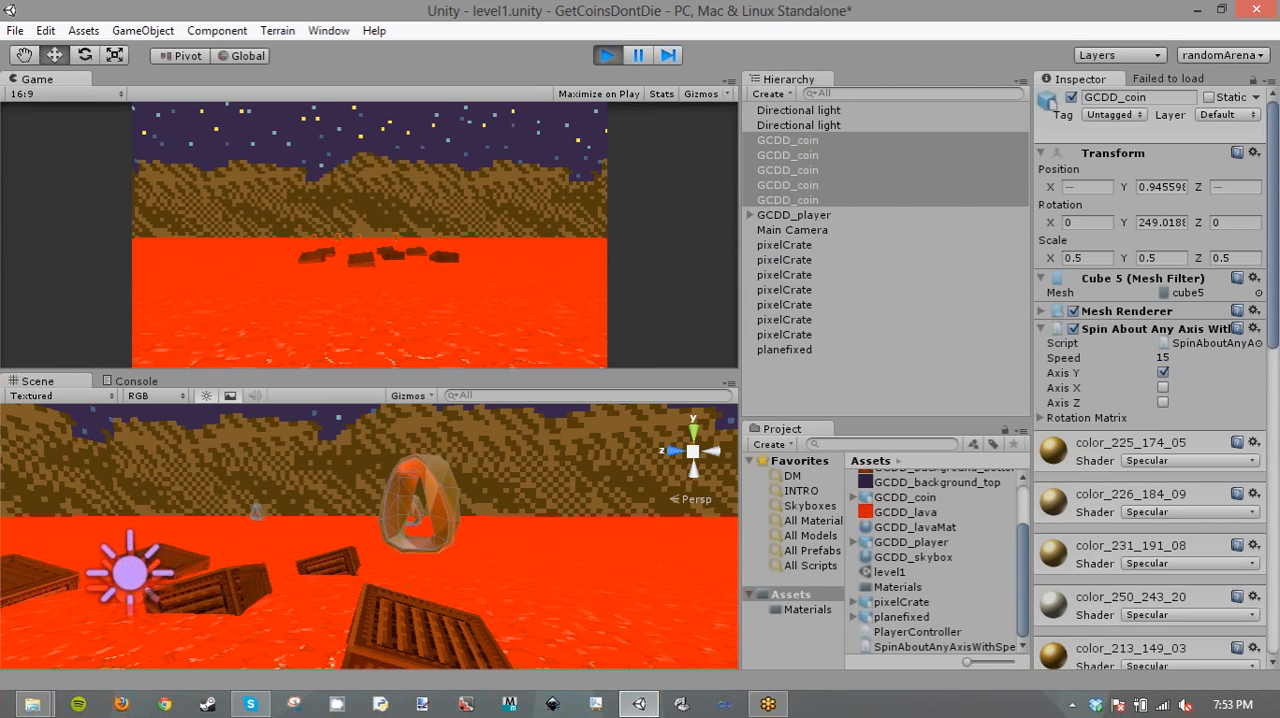
key(space)
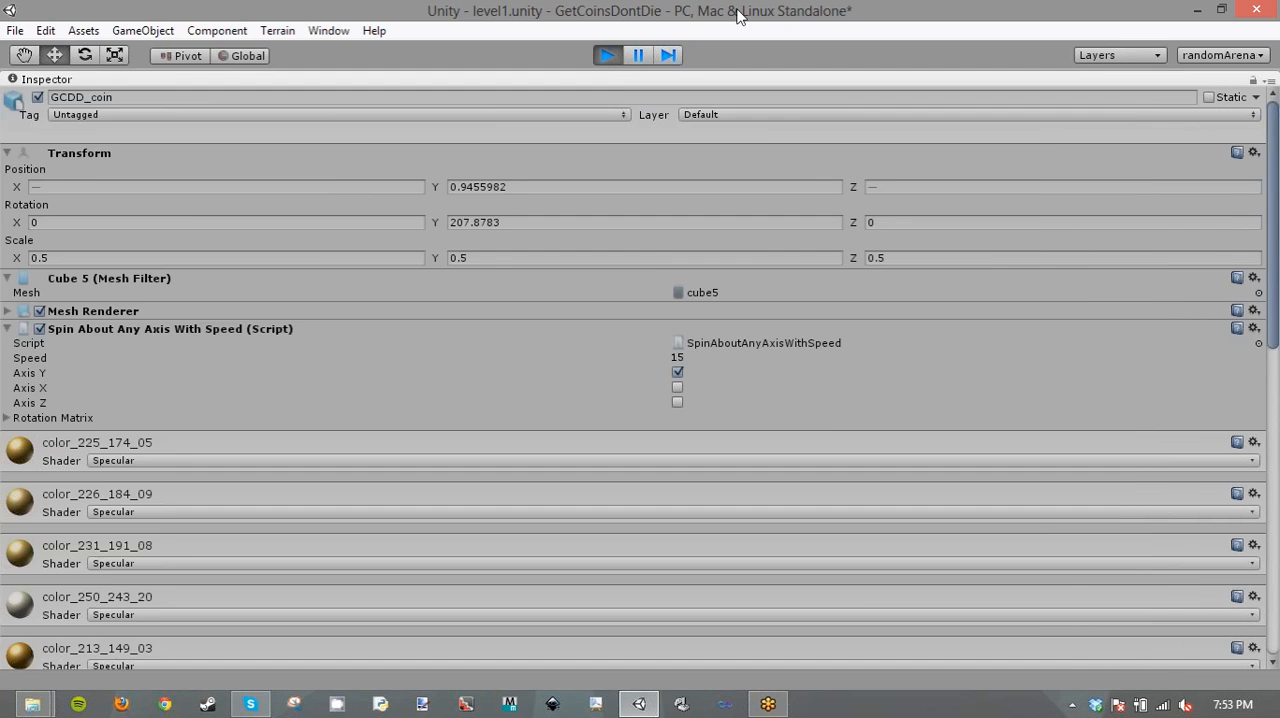
click(600, 58)
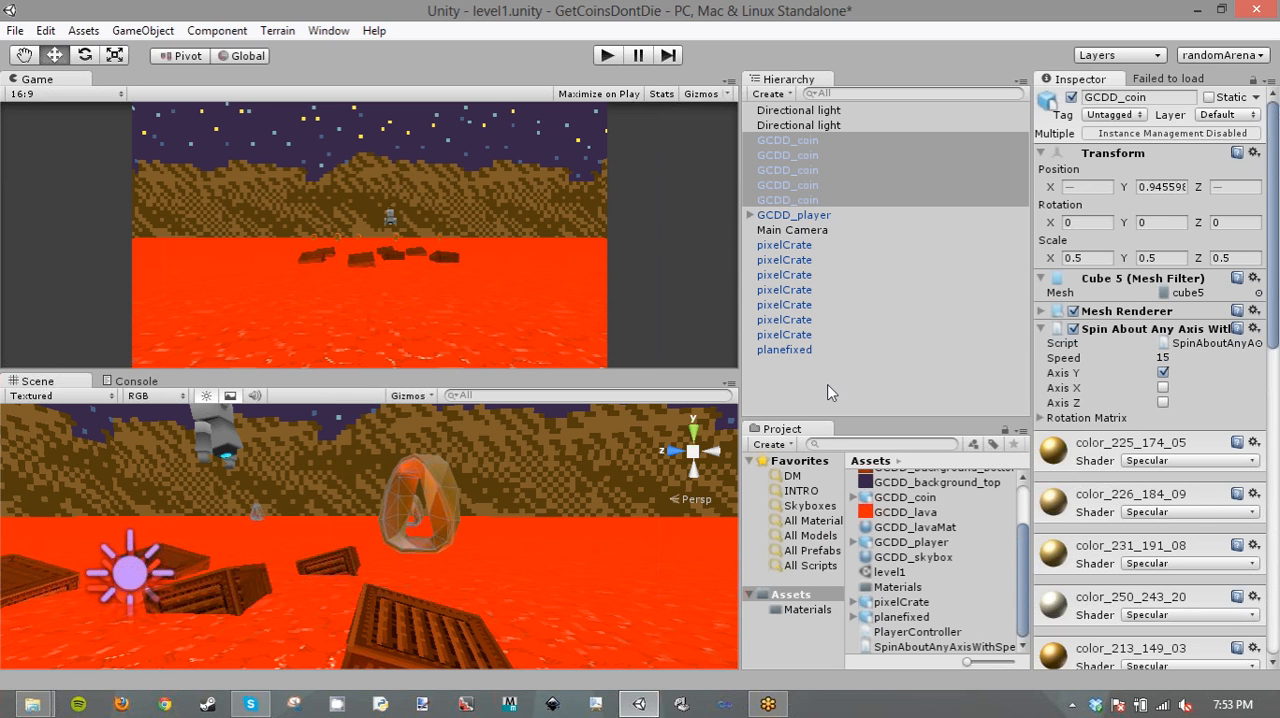
- Create an empty game object in the level and rename it Geometry
click(832, 388)
right_drag(441, 541, 273, 580)
key(s)
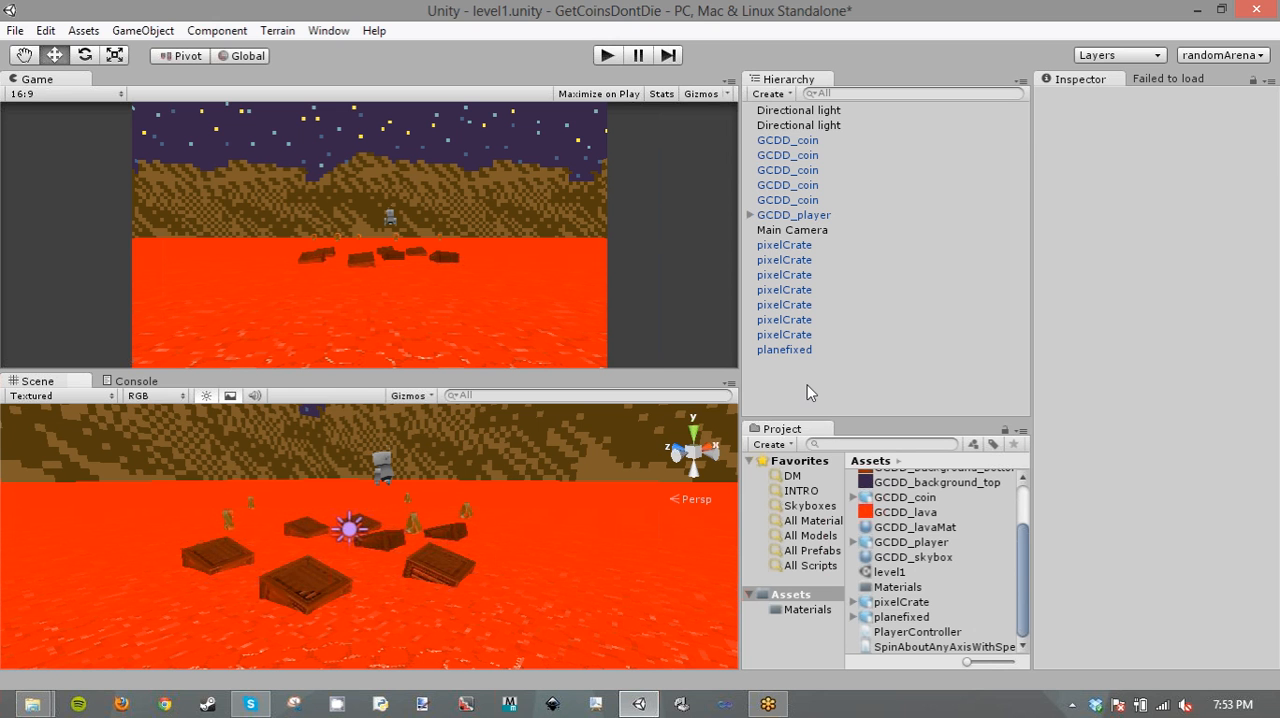
key(ctrl+shift+n)
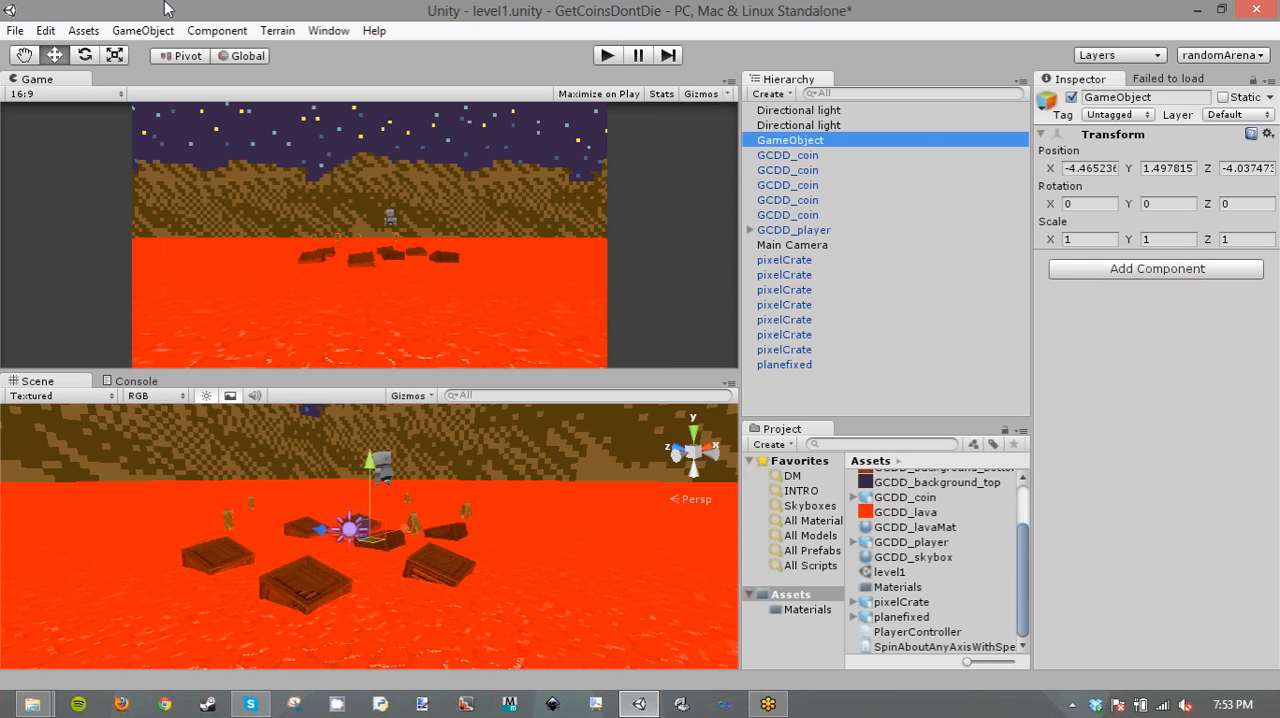
click(143, 31)
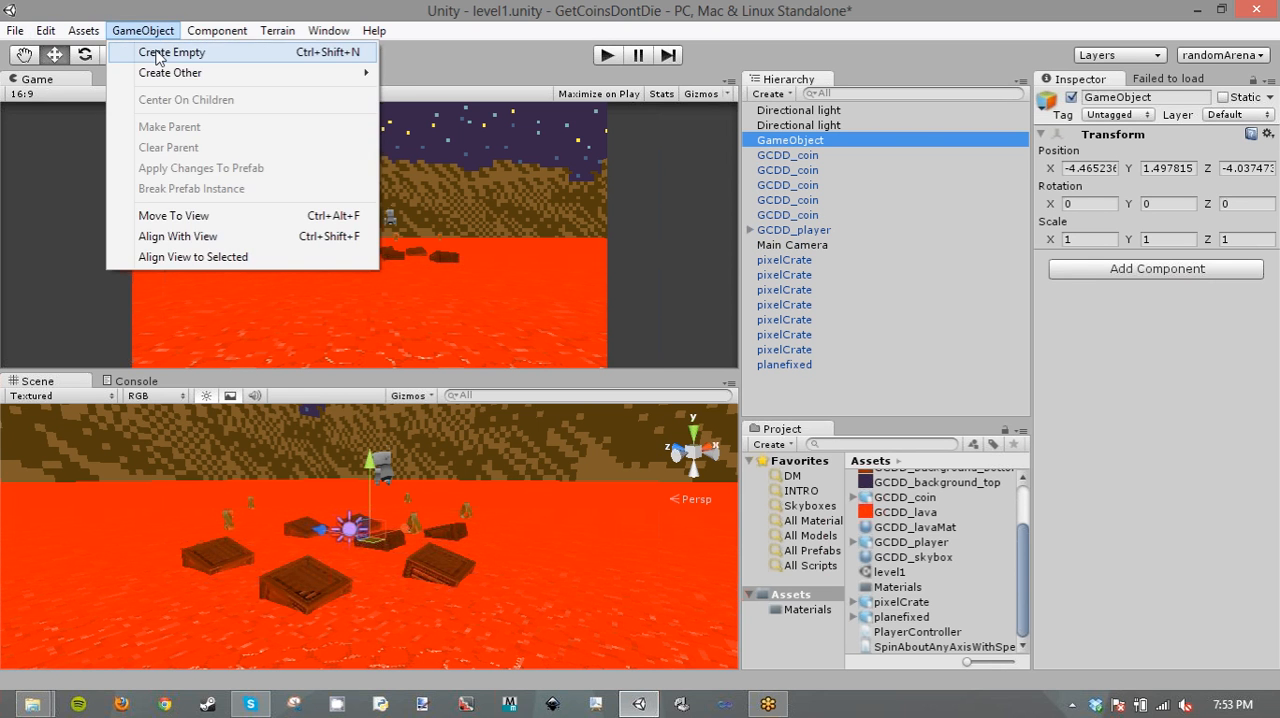
click(838, 147)
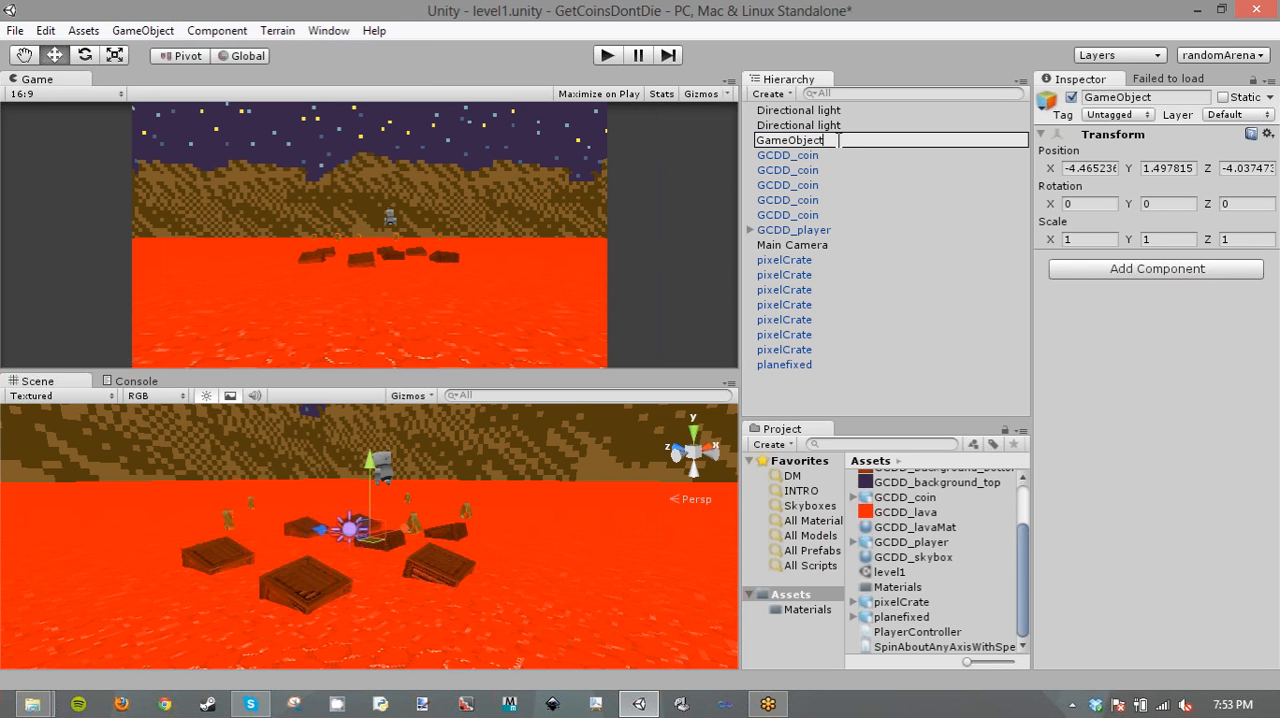
drag(839, 141, 705, 139)
text(Get)
key(BackSpace)
text(ometry)
key(Return)
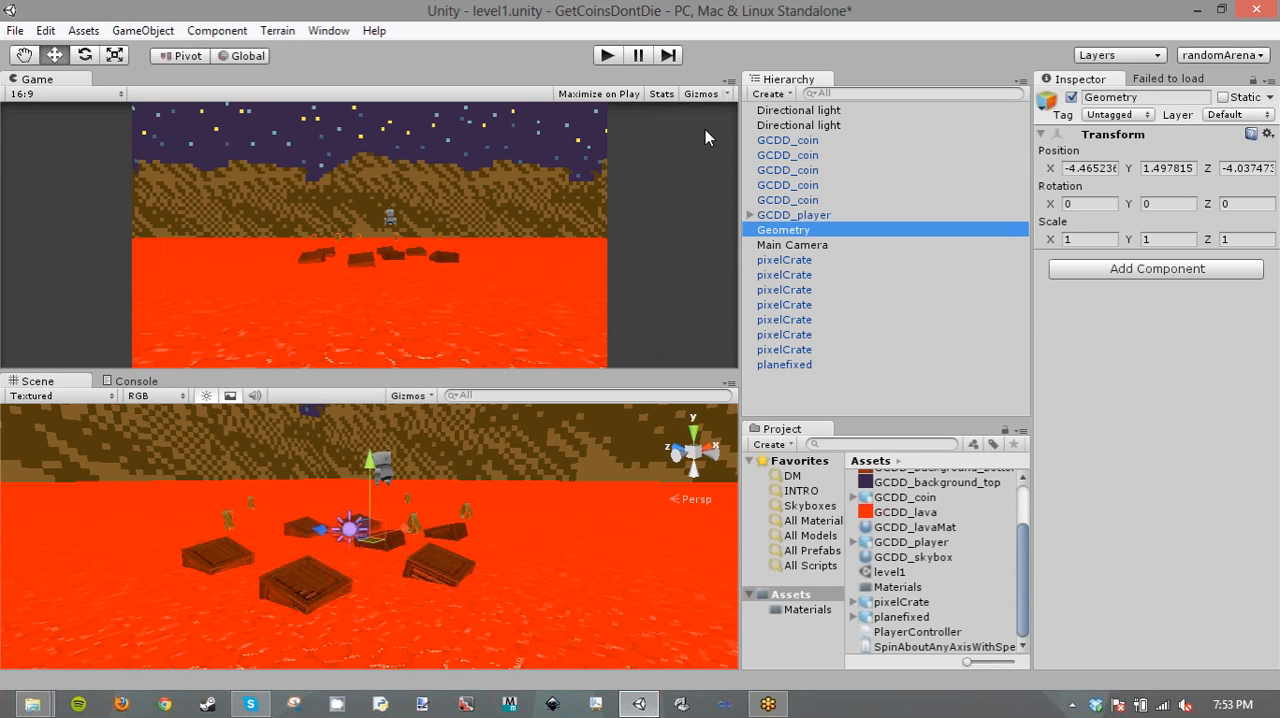
- Parent all GCDD_coin and pixelCrate objects under Geometry, keeping planefixed outside the group
click(785, 200)
shift+click(790, 140)
drag(796, 161, 816, 230)
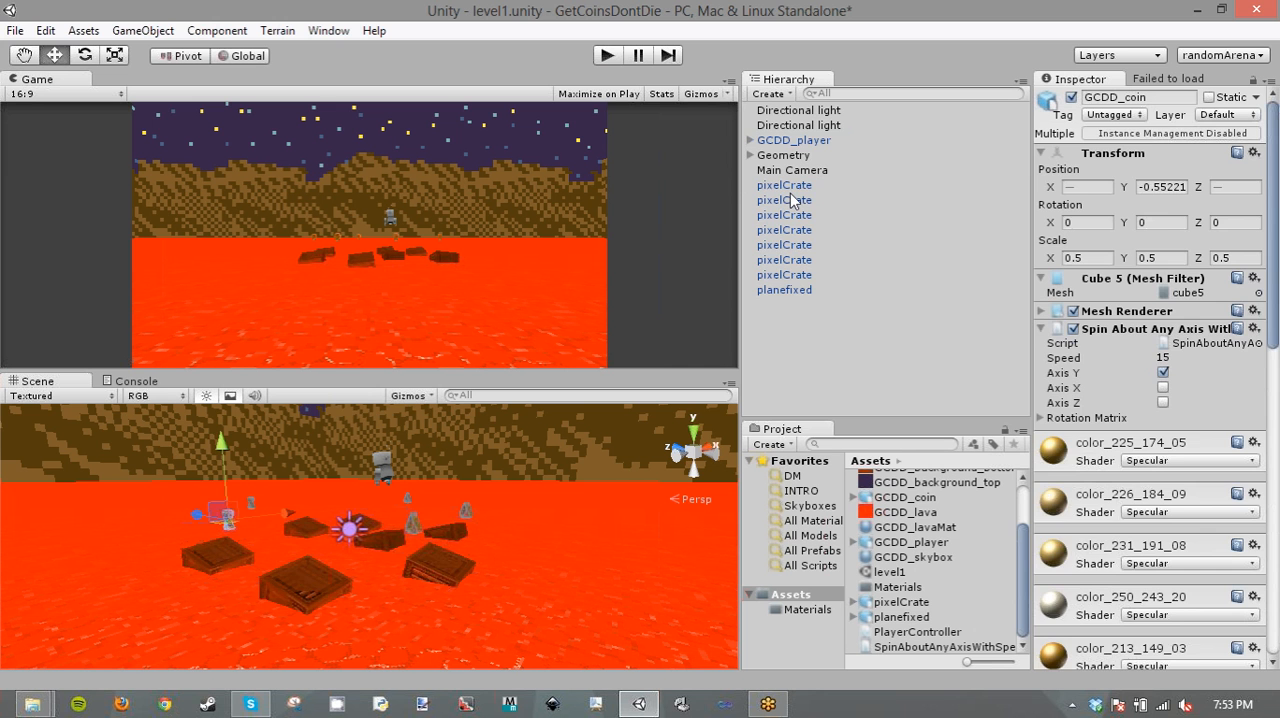
click(790, 193)
shift+click(814, 289)
drag(814, 289, 780, 162)
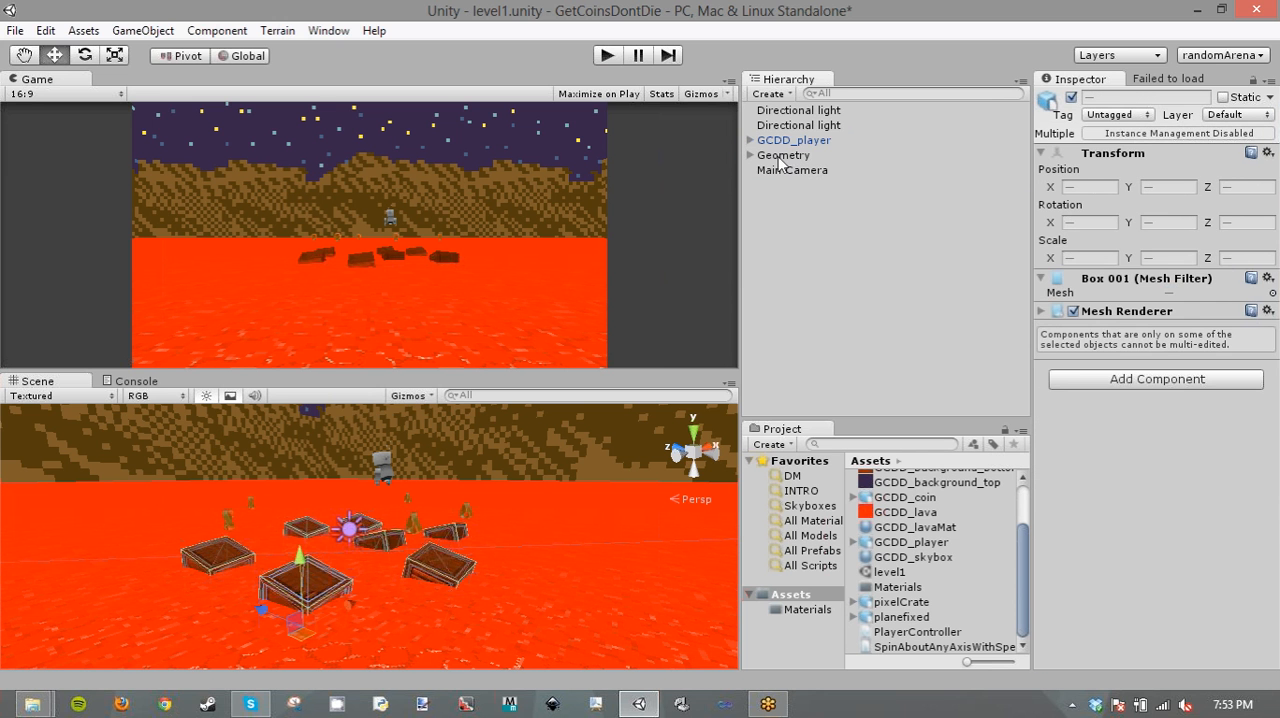
click(780, 162)
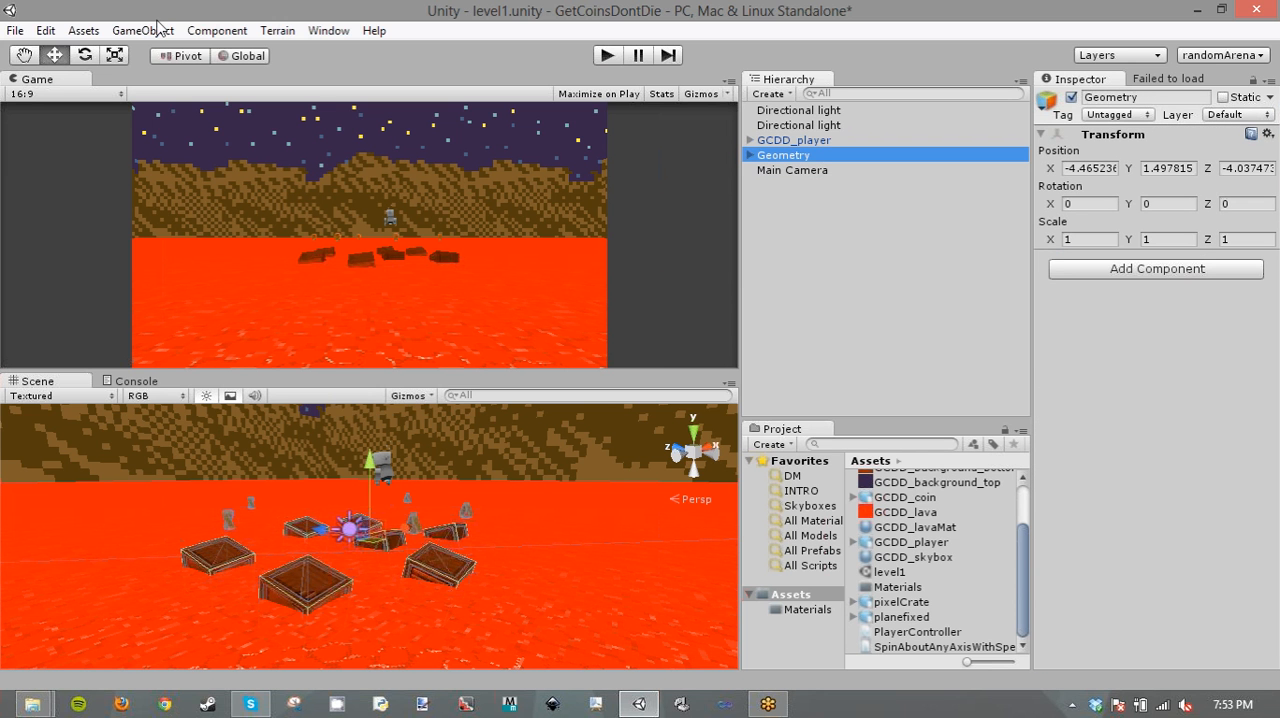
click(750, 155)
drag(800, 349, 837, 414)
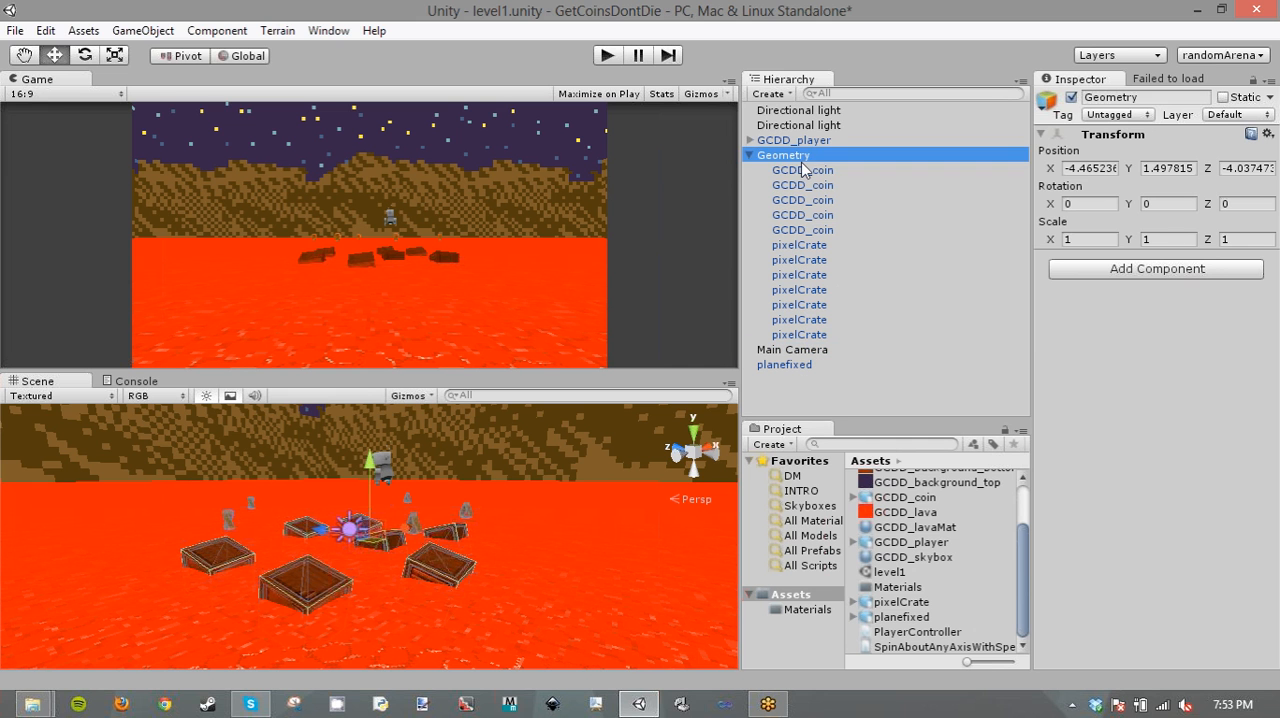
- Scale the Geometry group uniformly to about 3.76 and raise it slightly
click(120, 56)
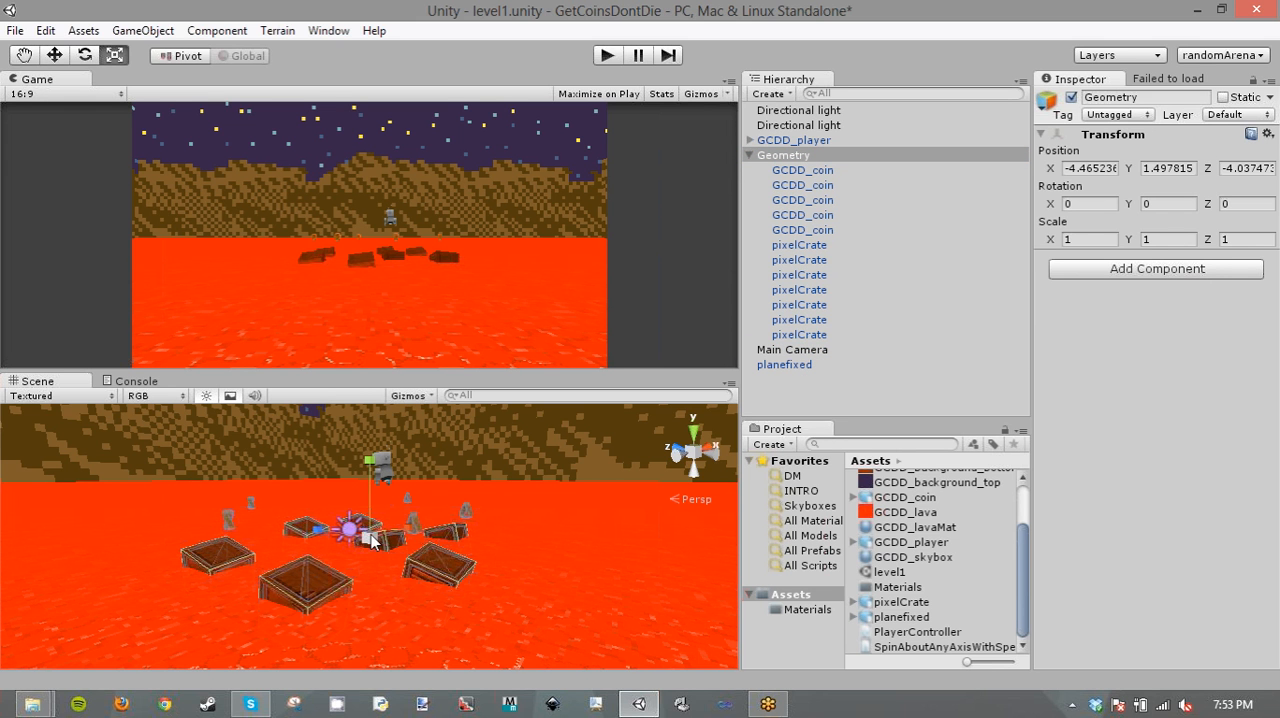
drag(383, 543, 470, 548)
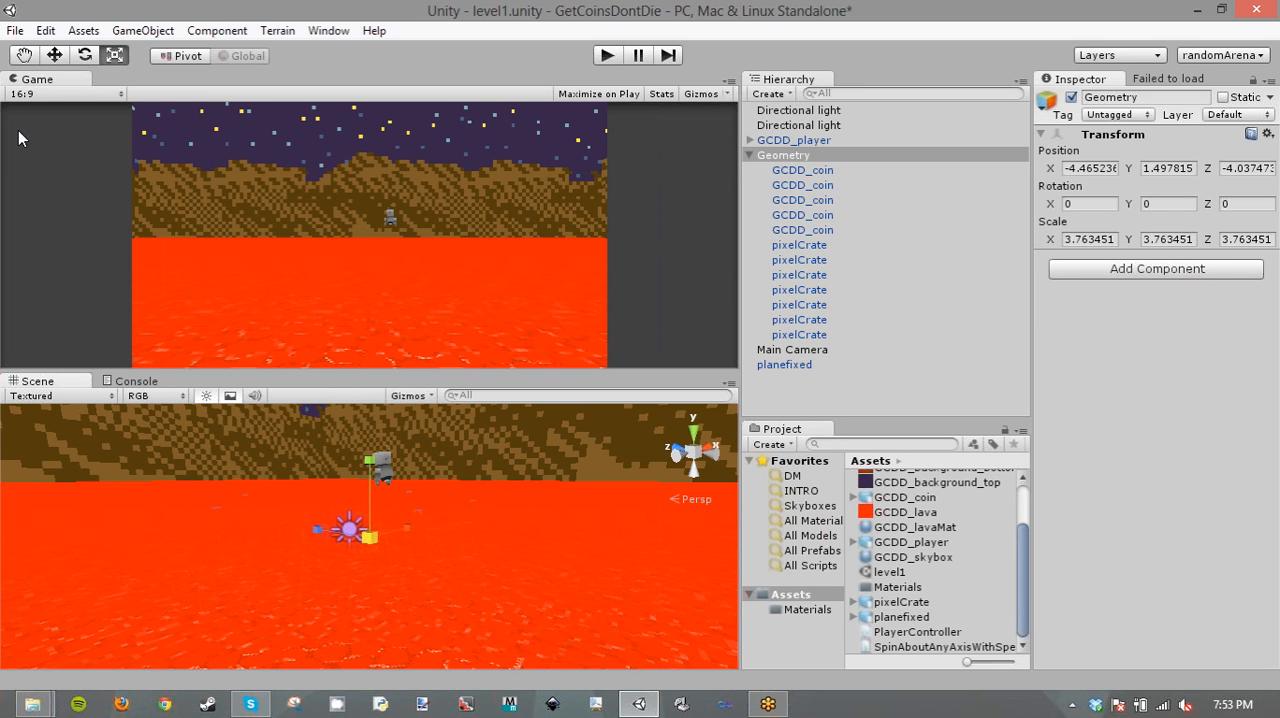
key(w)
drag(372, 462, 374, 408)
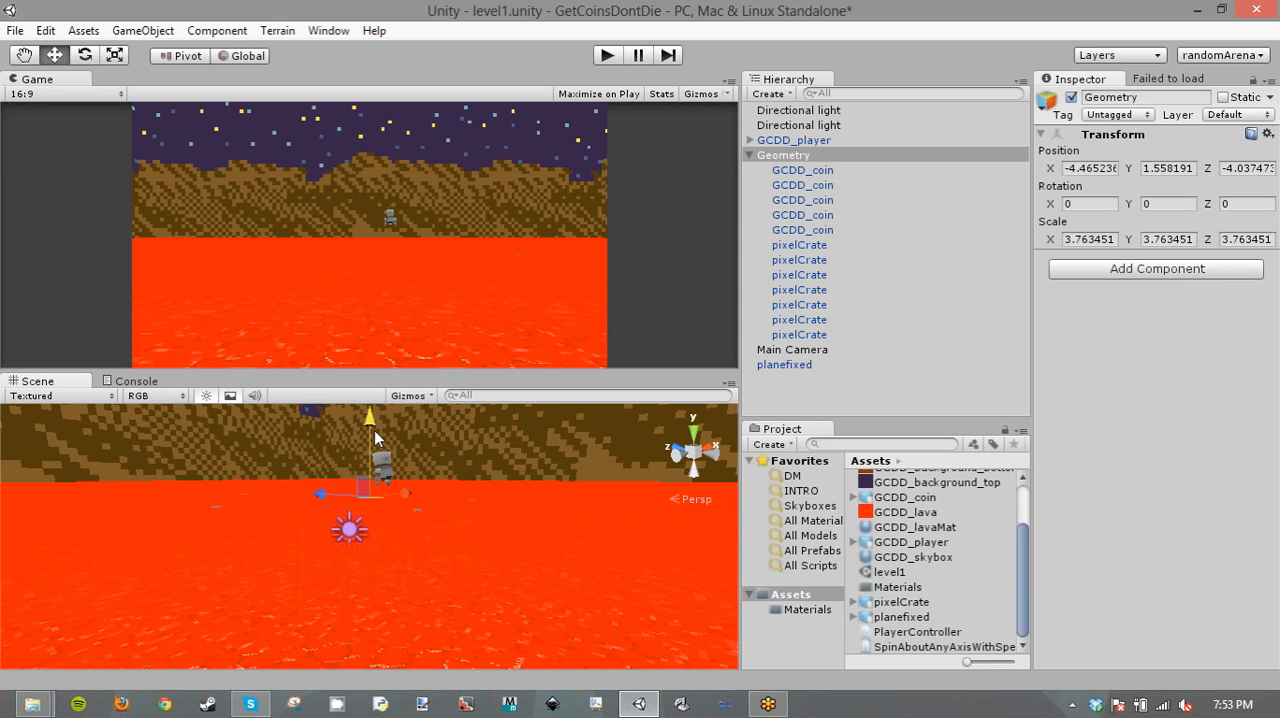
- Lower the planefixed lava plane to about Y -4.61 so it sits beneath the crates
click(788, 364)
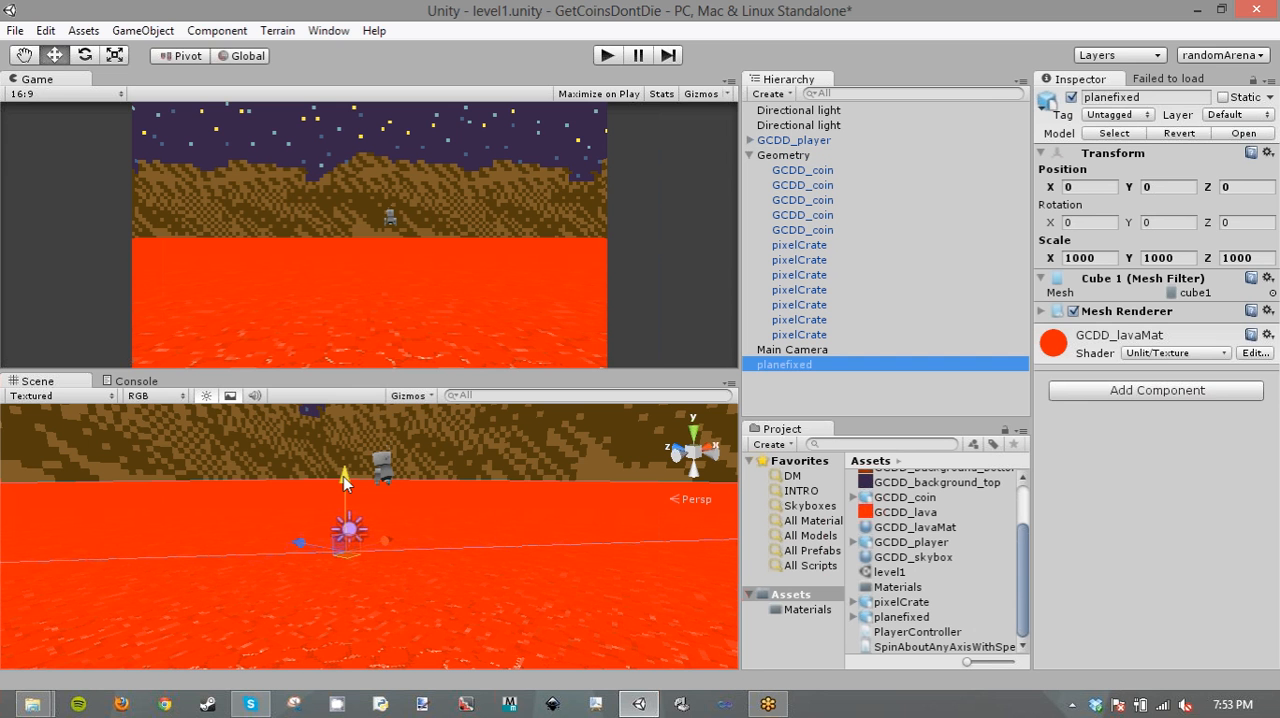
drag(343, 476, 350, 683)
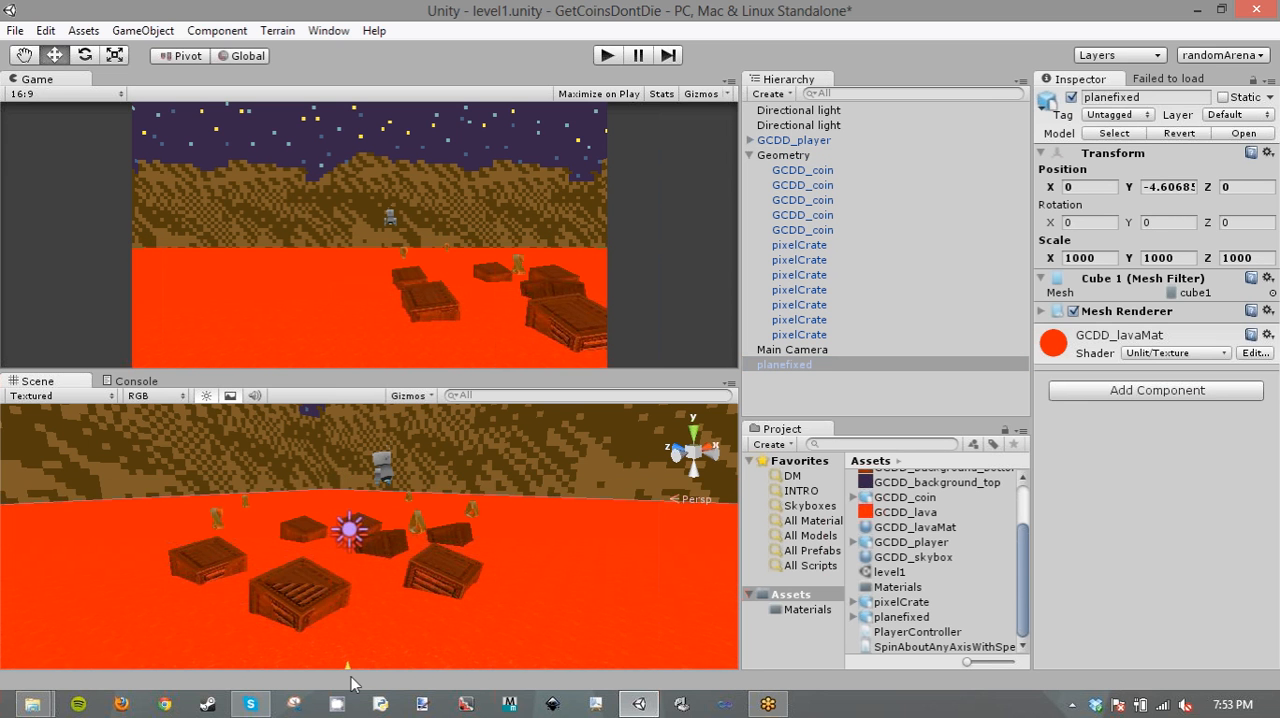
alt+drag(420, 588, 500, 550)
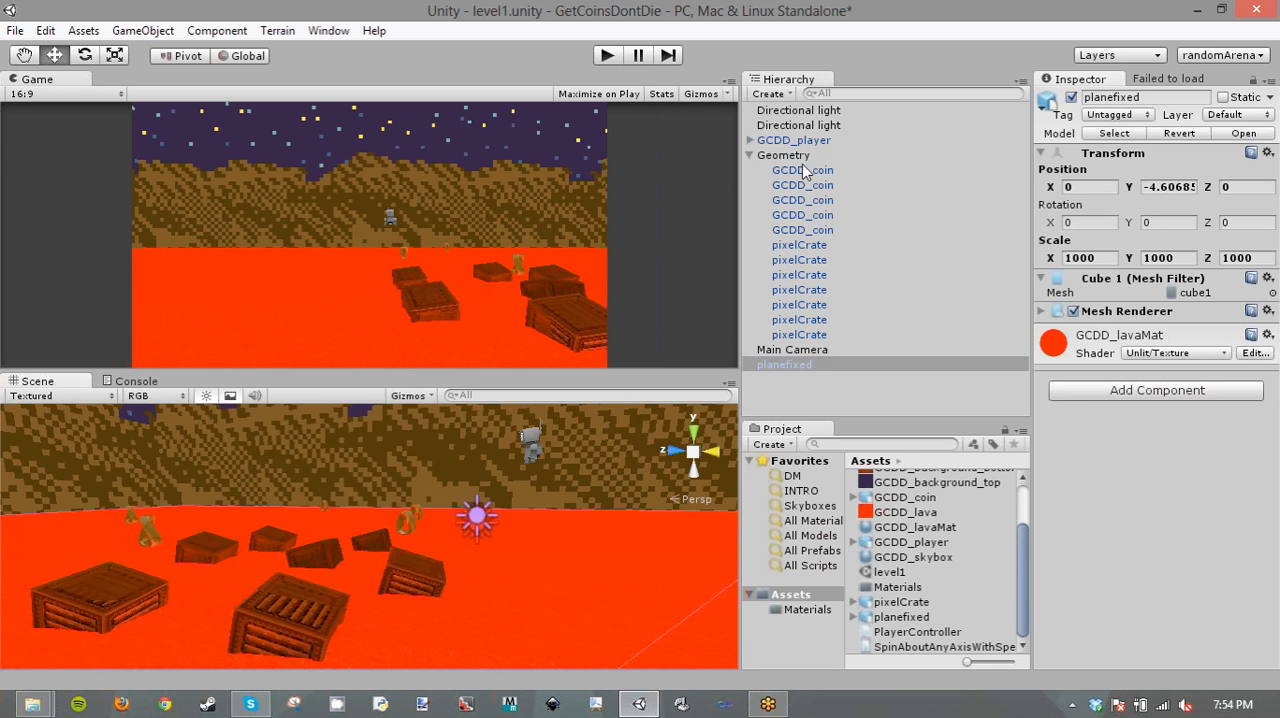
- Scale GCDD_player uniformly to about 1.48 and set its Player Controller speed to 8
click(793, 140)
click(114, 55)
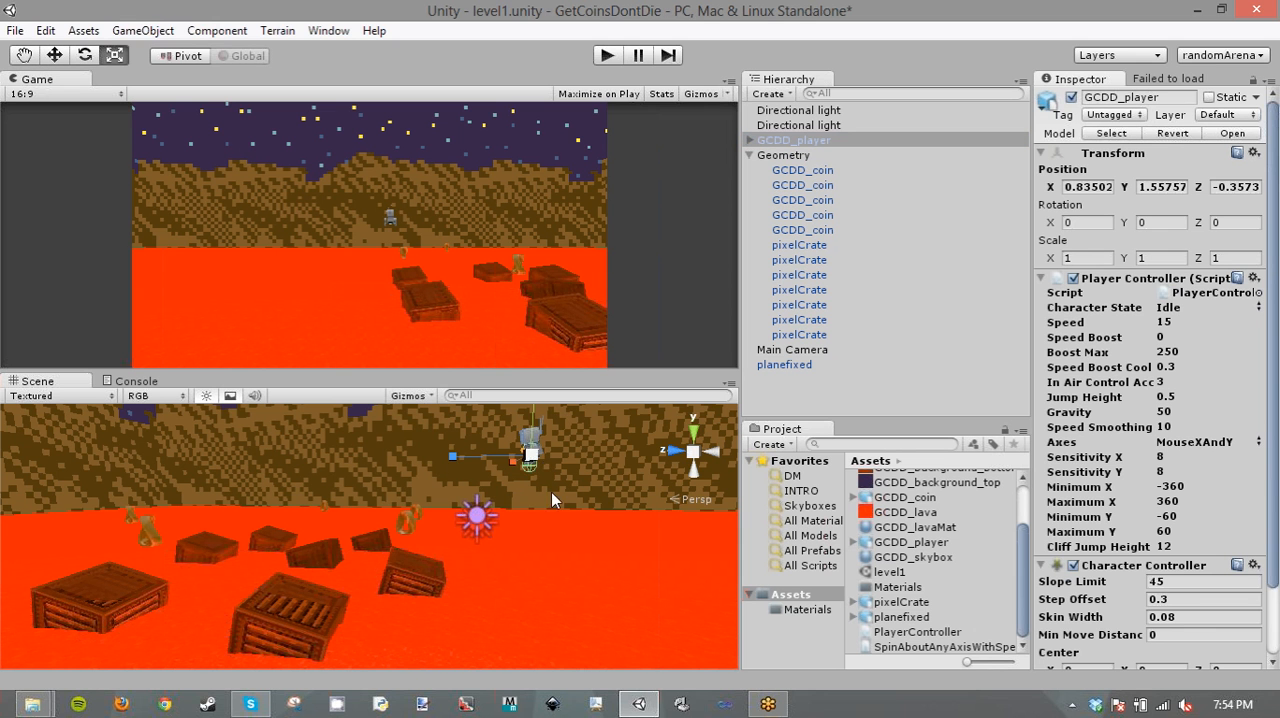
drag(532, 458, 548, 444)
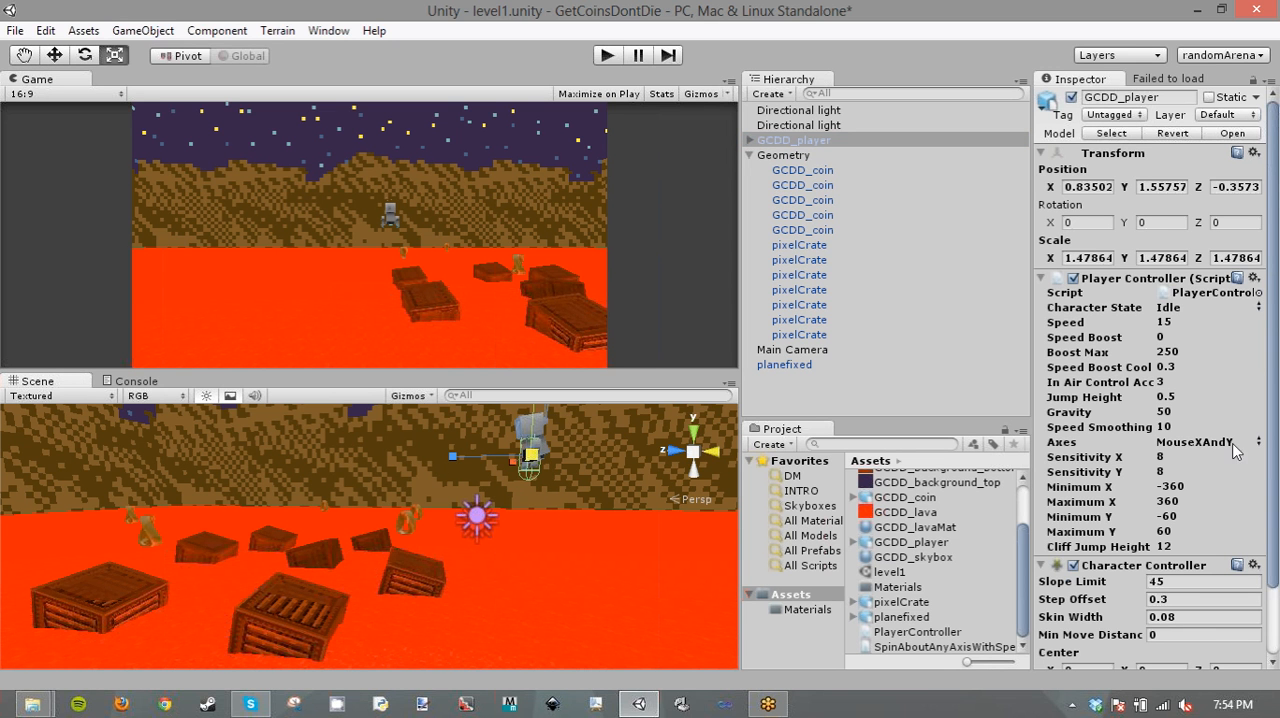
click(1166, 321)
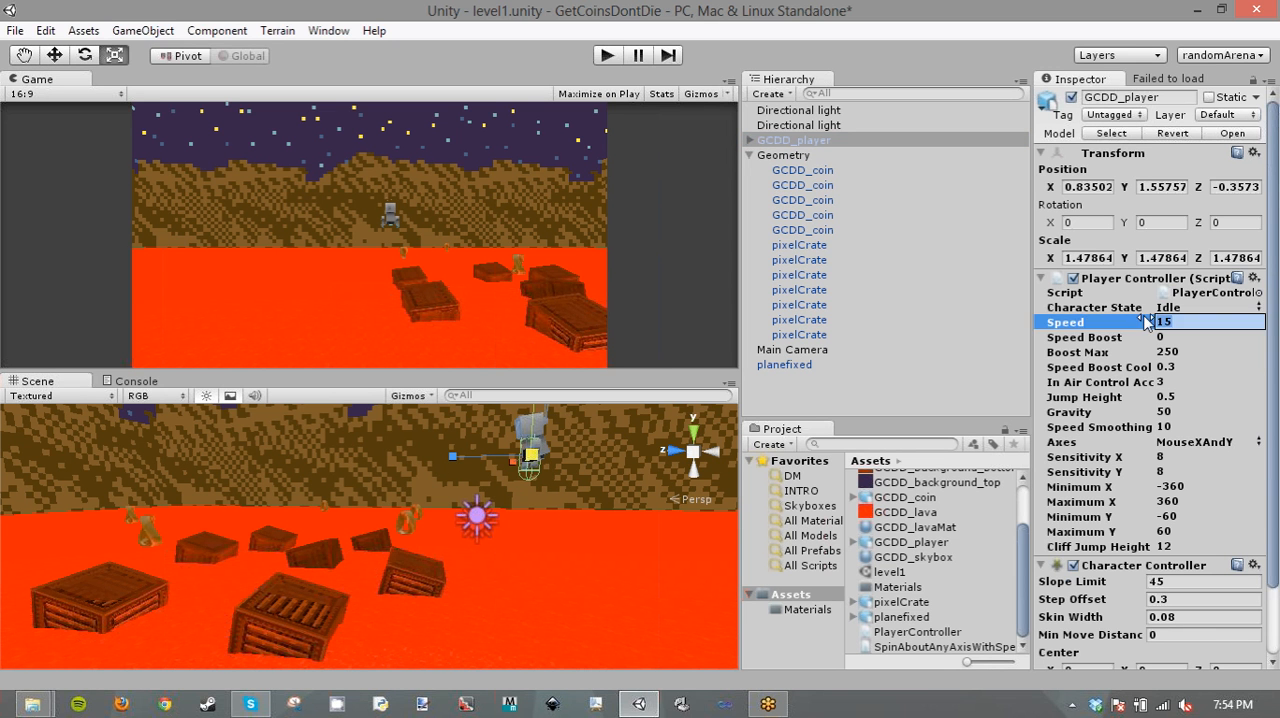
text(8)
click(1158, 397)
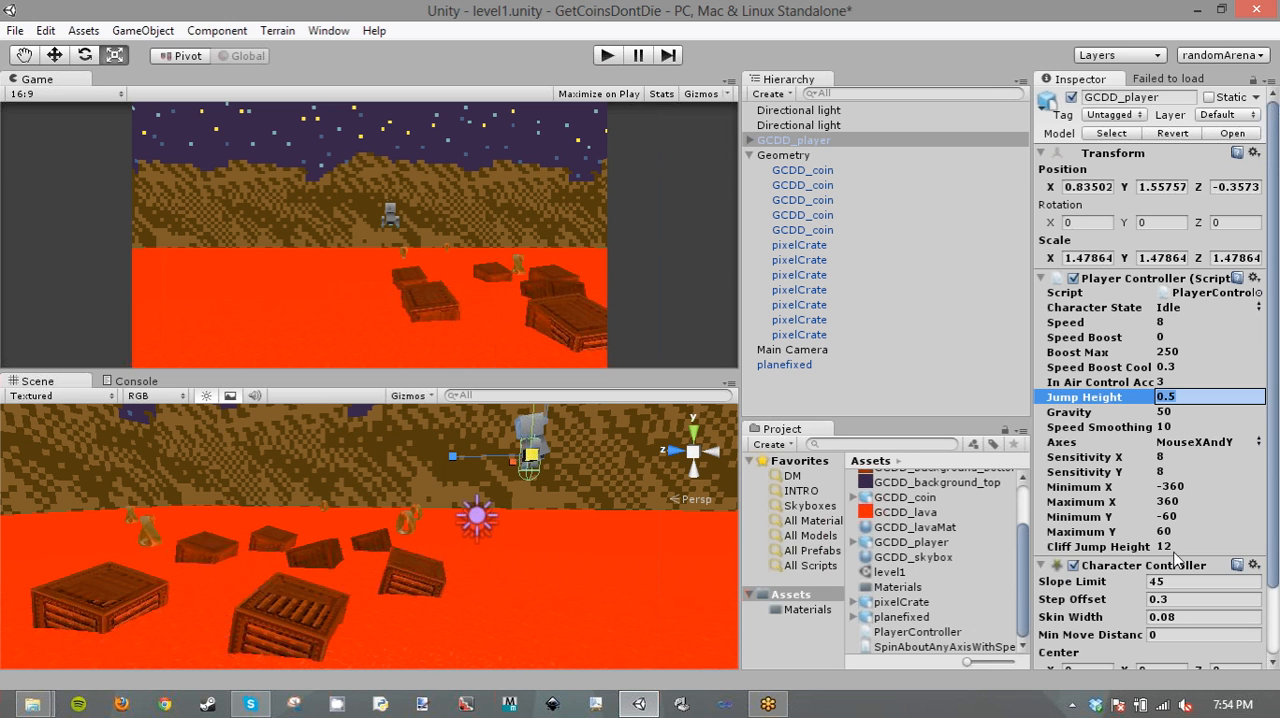
click(1160, 547)
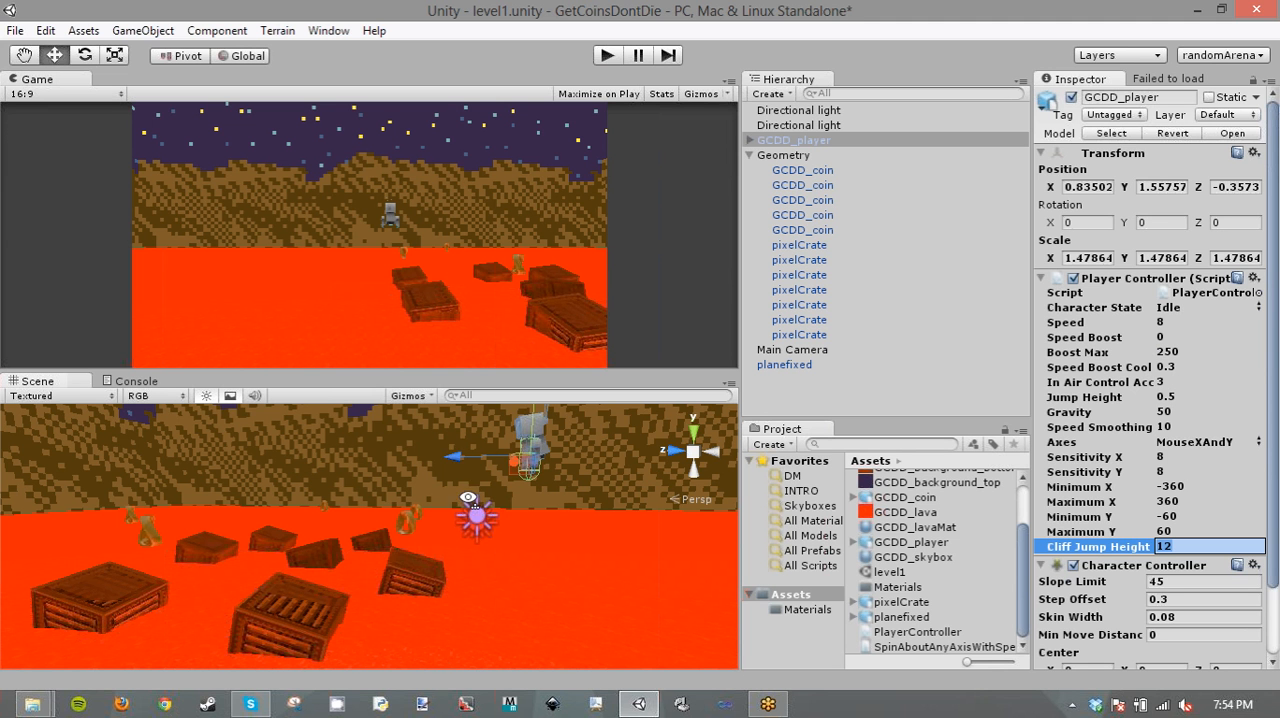
- Move the player directly above a crate, at about X 3.81, Y -2.08, Z 6.39
alt+drag(630, 480, 515, 480)
drag(476, 474, 570, 530)
drag(416, 463, 322, 468)
alt+drag(453, 537, 537, 559)
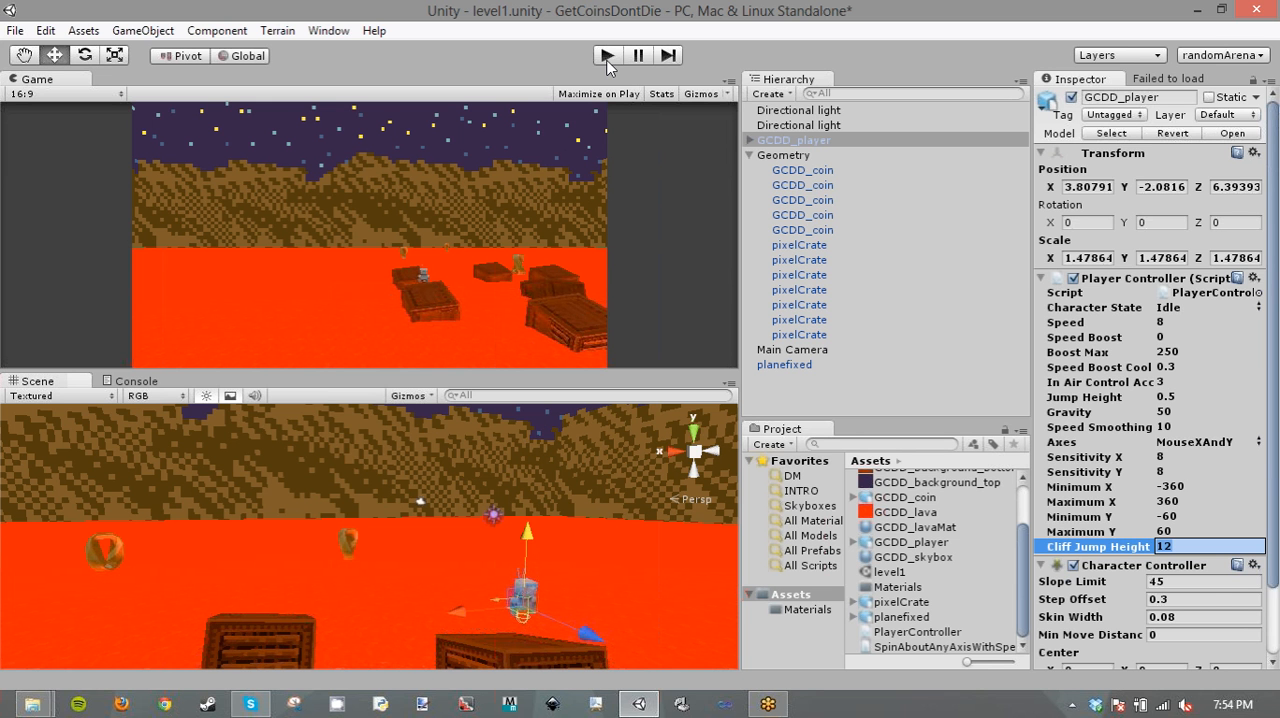
- Play-test the player's landing on the crate, and stop the game
click(607, 56)
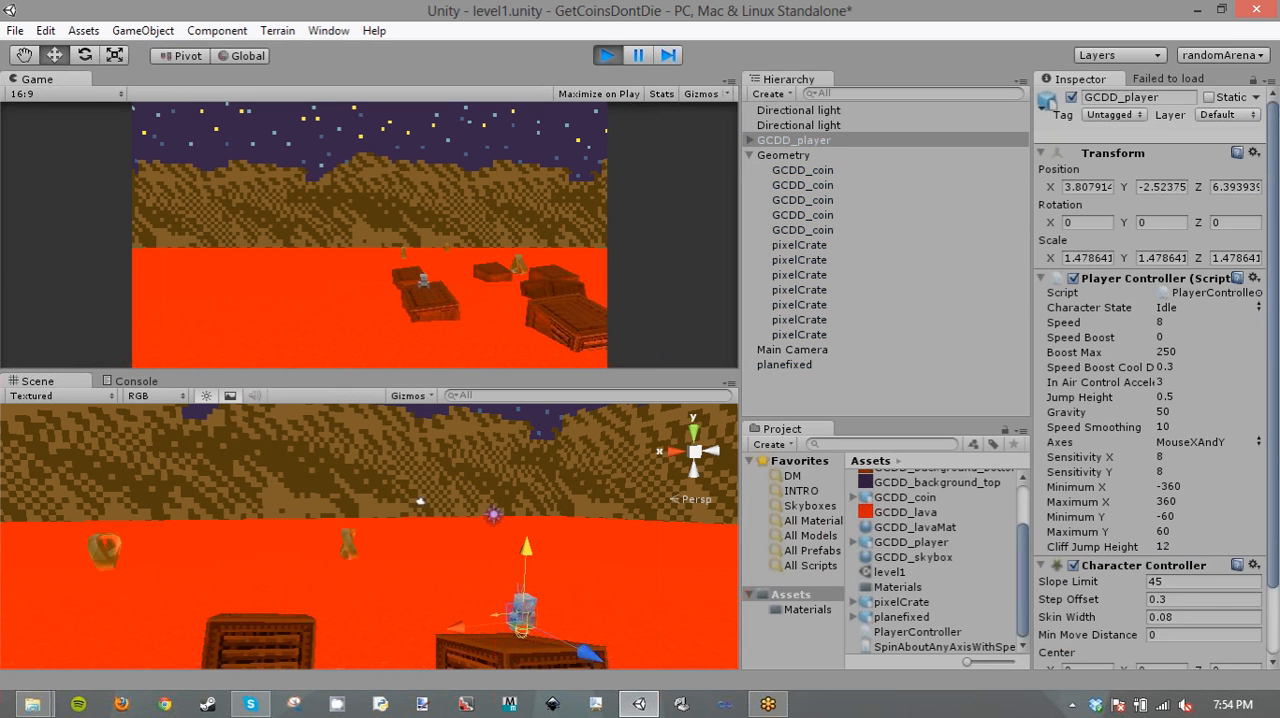
key(alt+Tab)
click(607, 56)
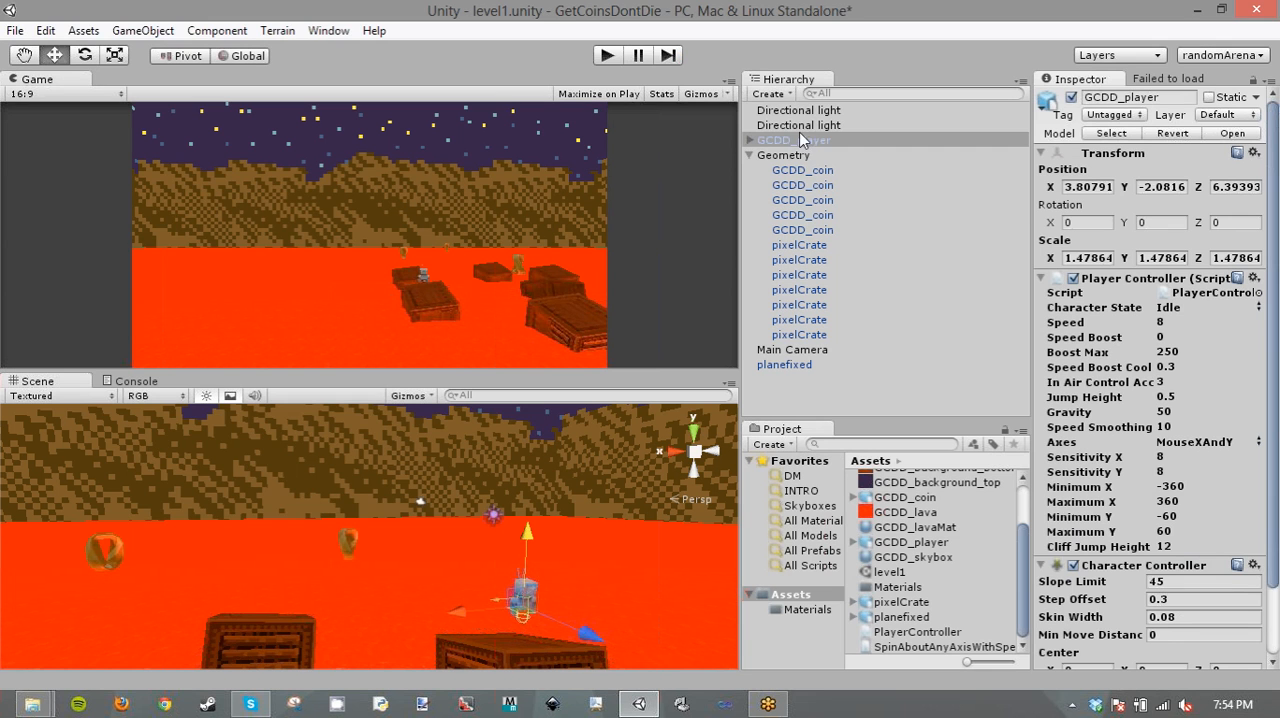
- Parent the Main Camera to GCDD_player
click(790, 350)
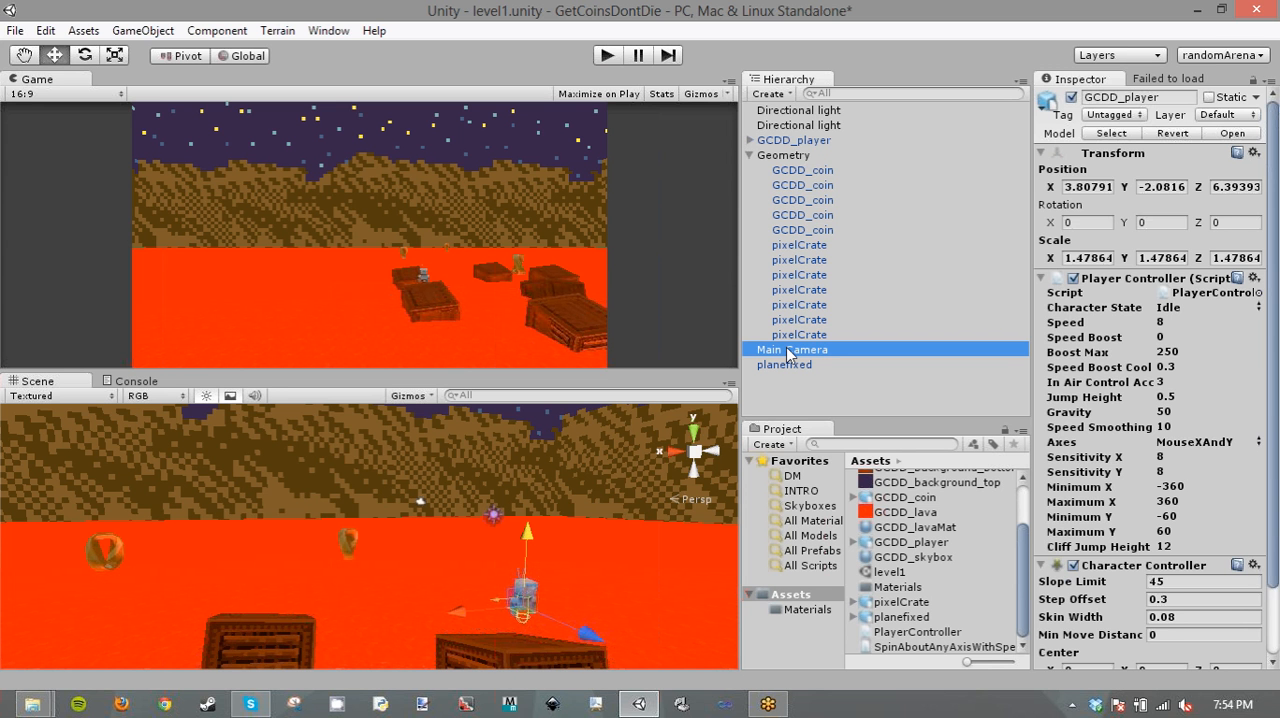
drag(790, 352, 813, 143)
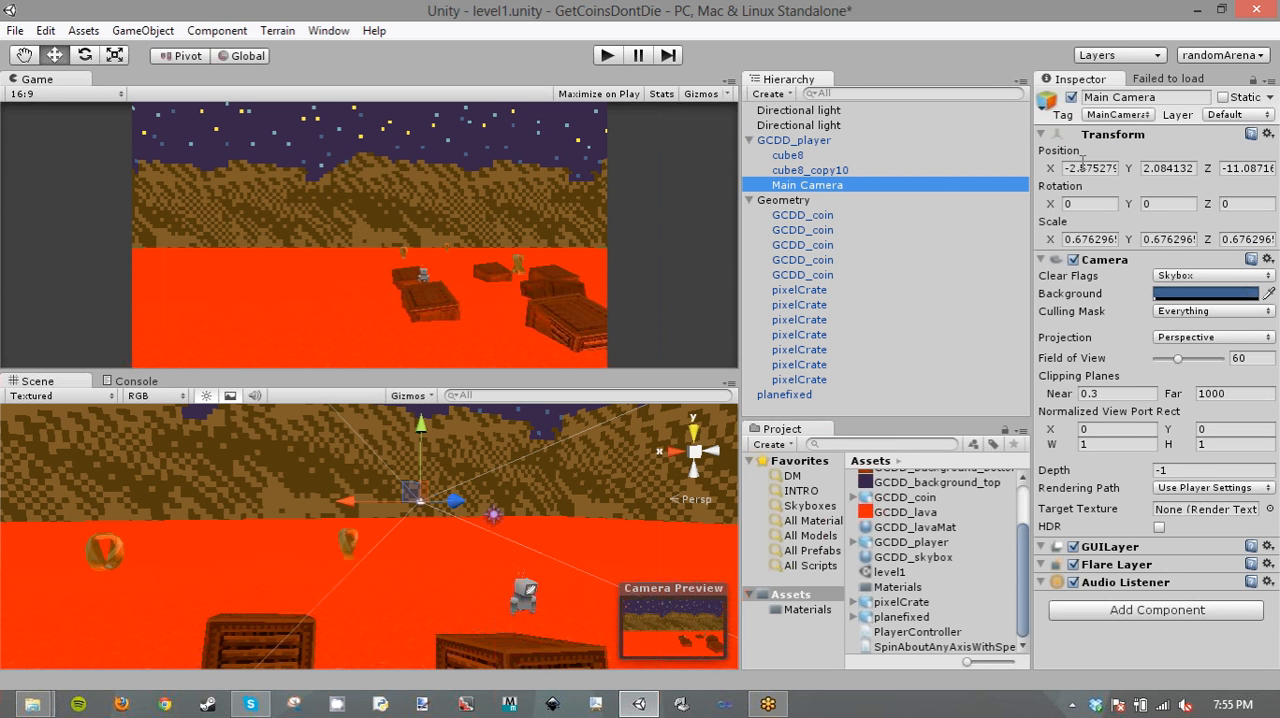
drag(832, 191, 840, 413)
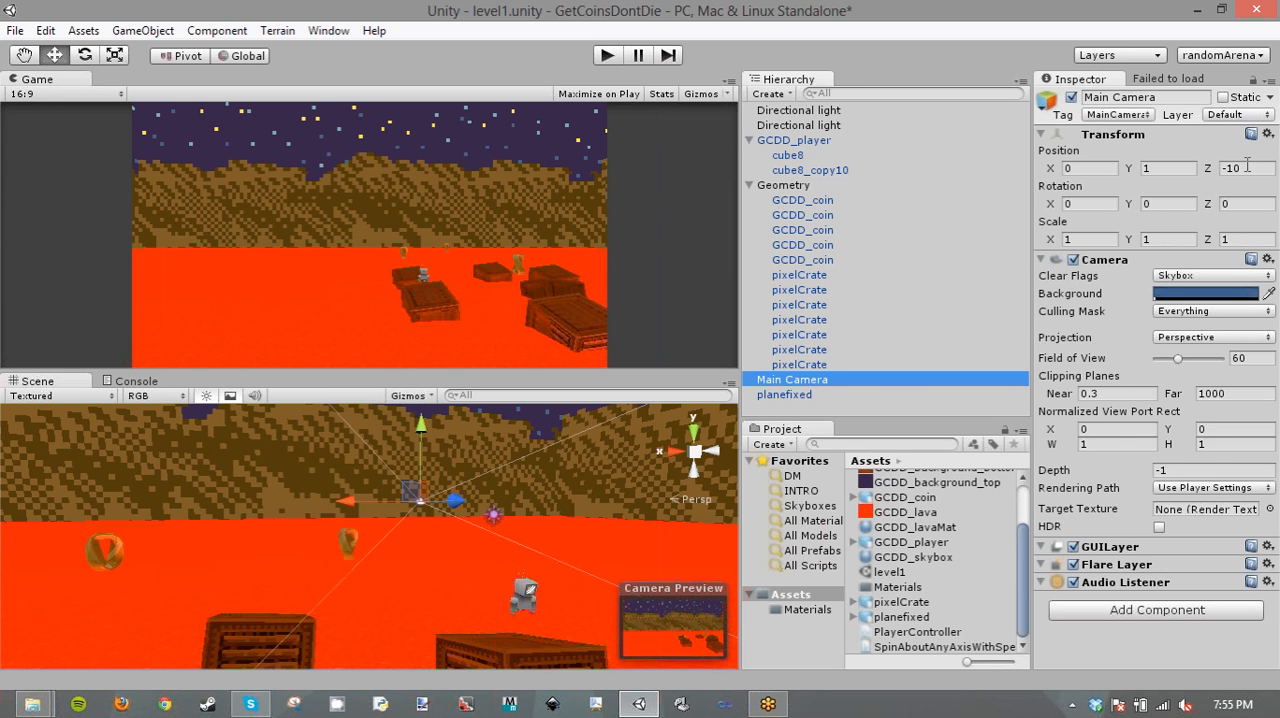
drag(814, 381, 792, 141)
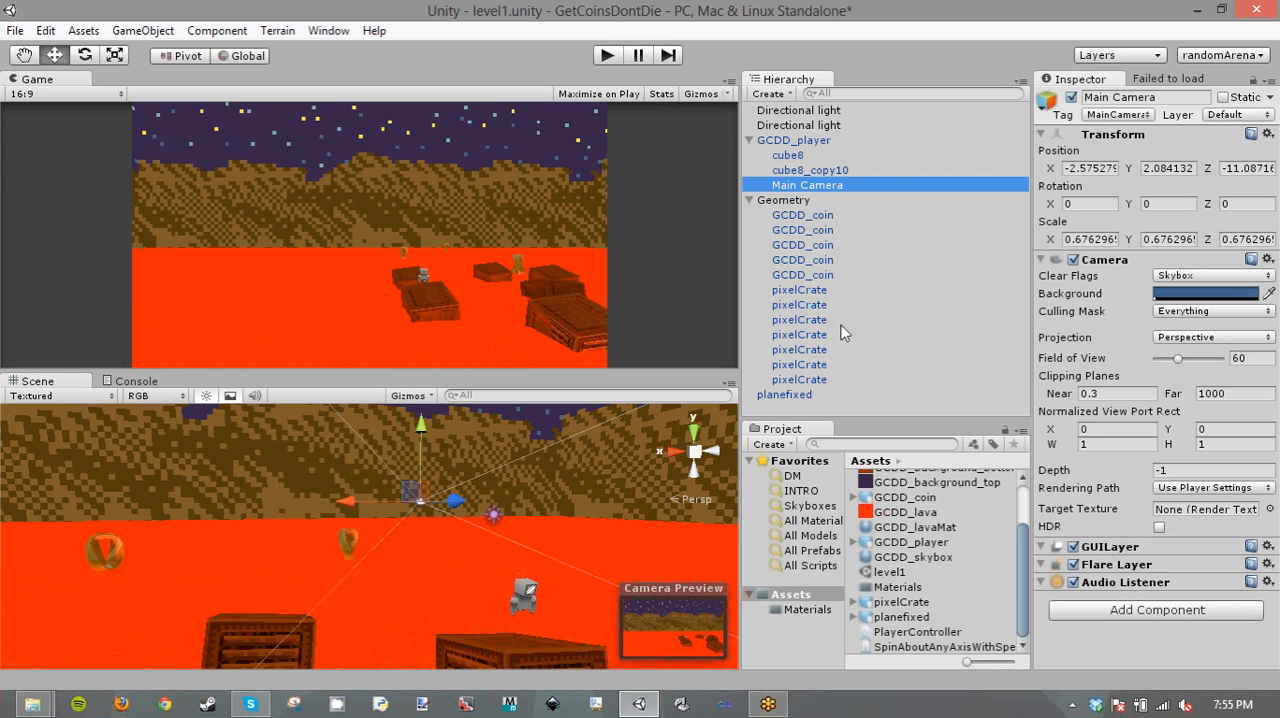
- Set the Main Camera's local position to 0, 0, 0
click(1068, 168)
text(0)
key(Tab)
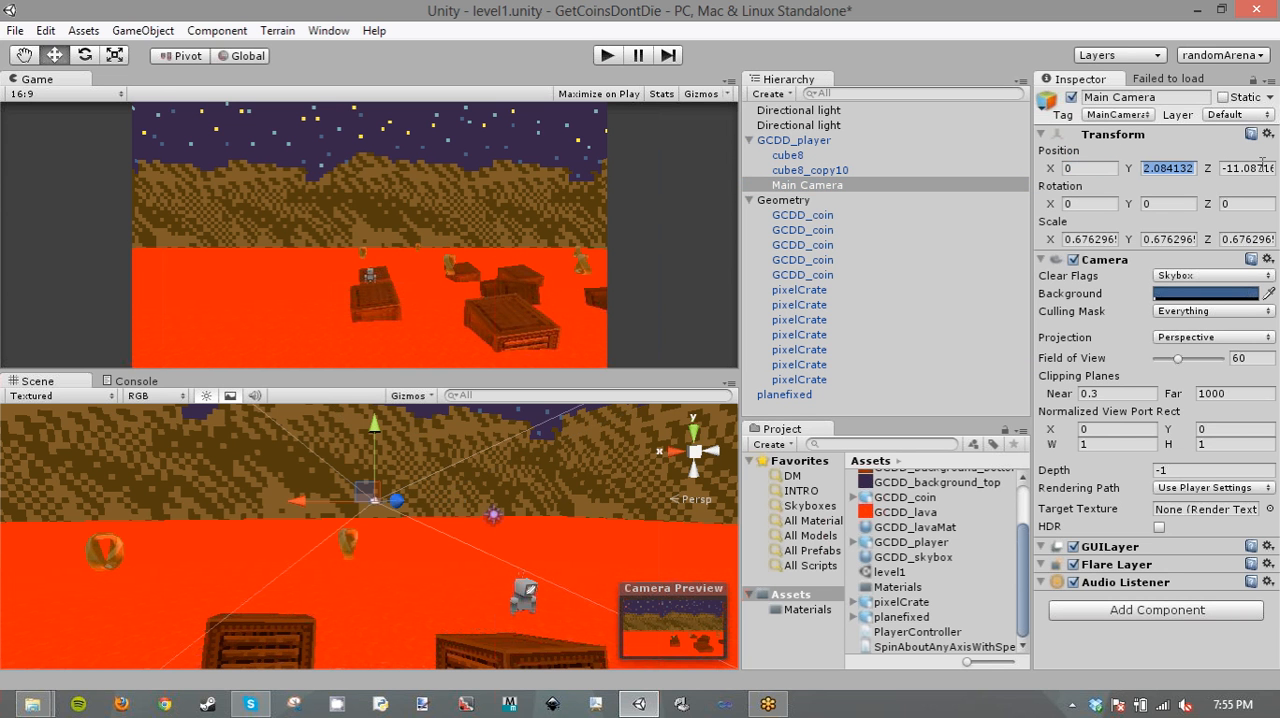
text(0)
key(Tab)
text(0)
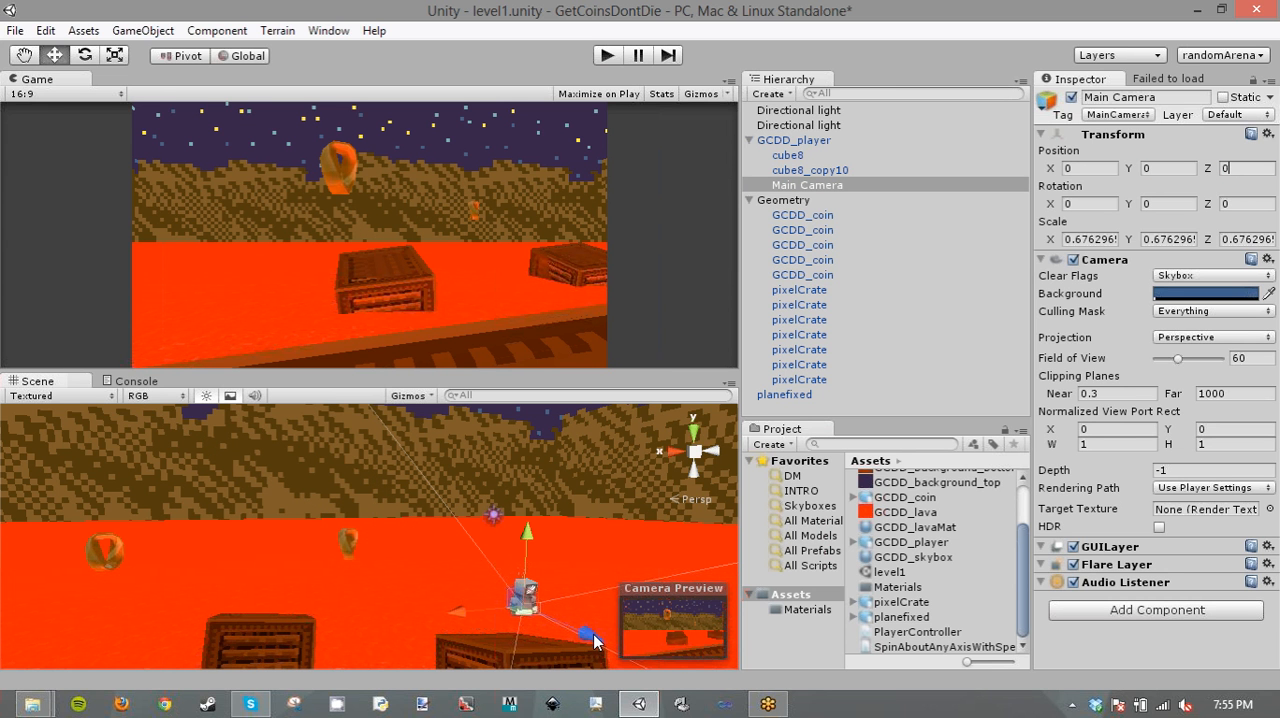
- Move the Main Camera behind and slightly above the player, to about Y 0.47 and Z -1.23, and start a play test
drag(594, 634, 509, 508)
drag(567, 603, 551, 584)
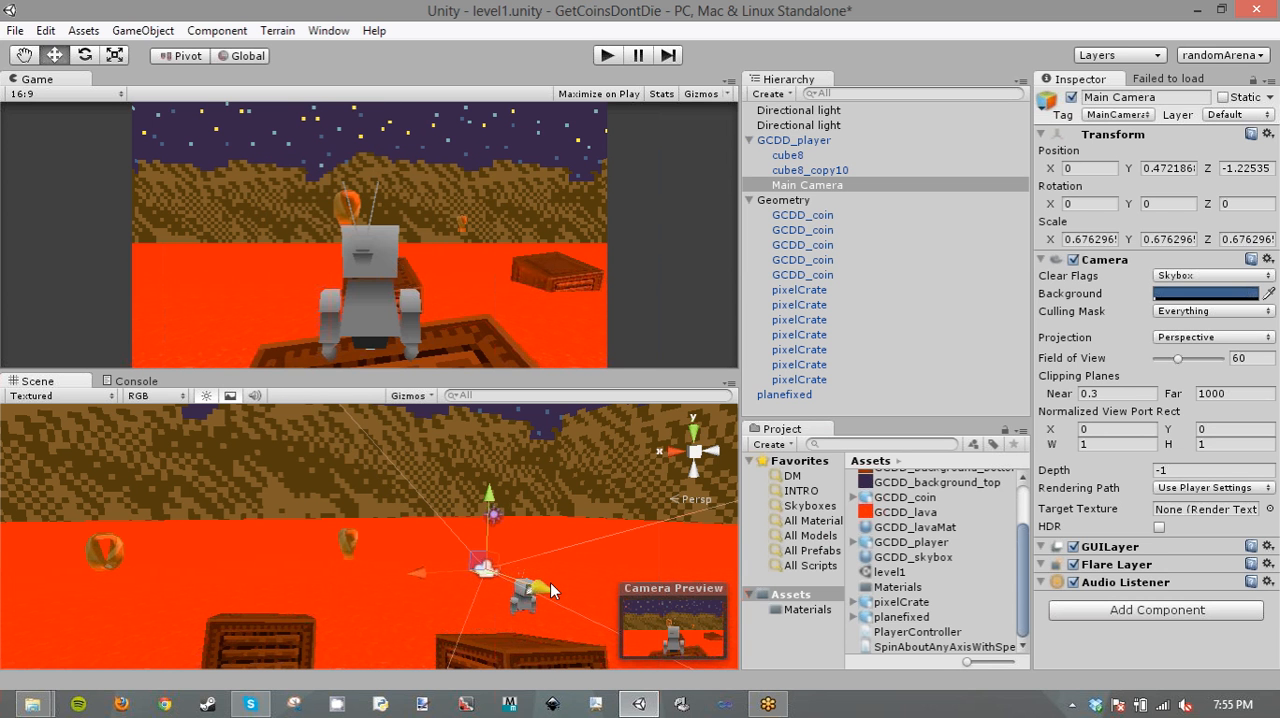
click(601, 58)
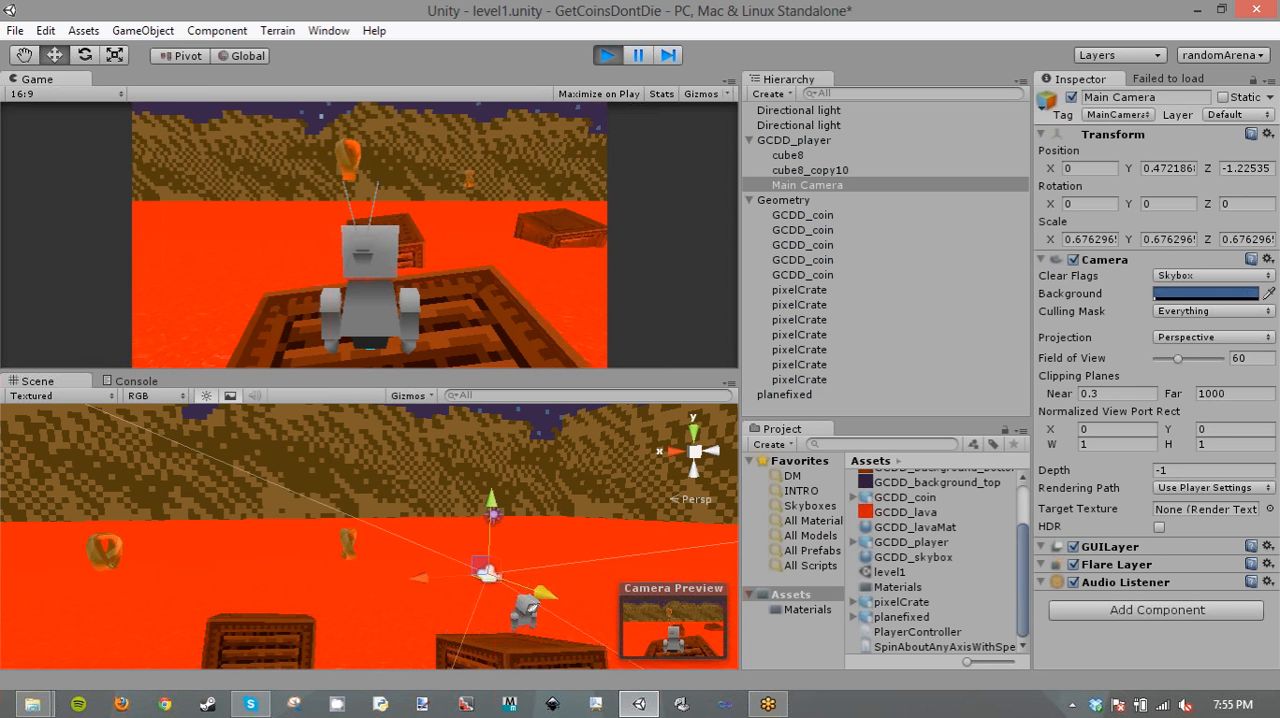
- Play-test turning and moving the player with the camera following behind, and stop the game
key(Right)
key(Right)
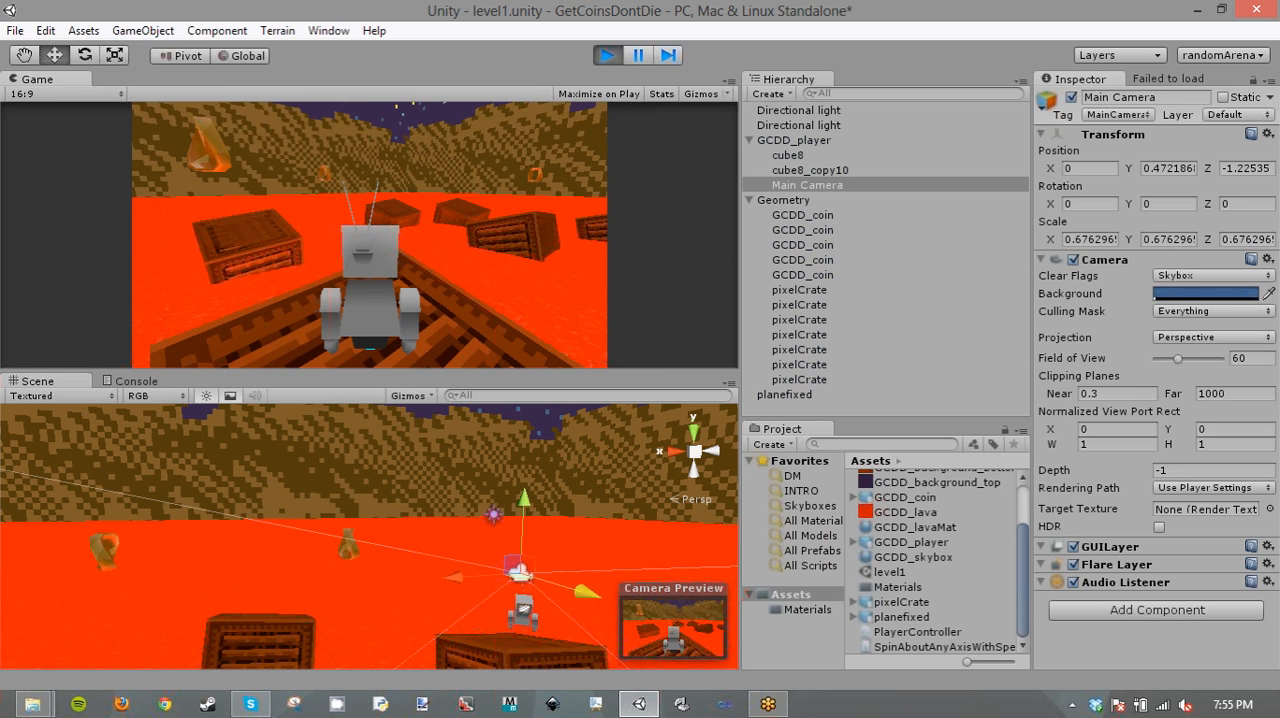
key(Up)
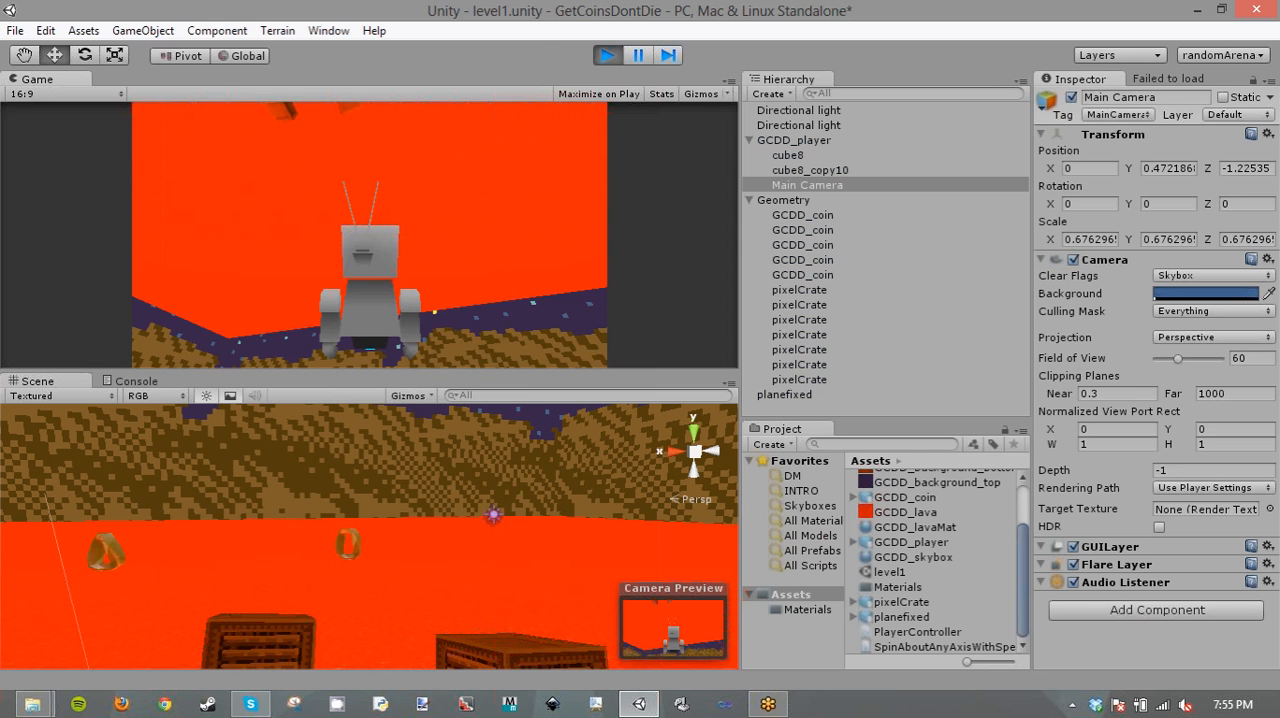
key(alt+Tab)
click(602, 55)
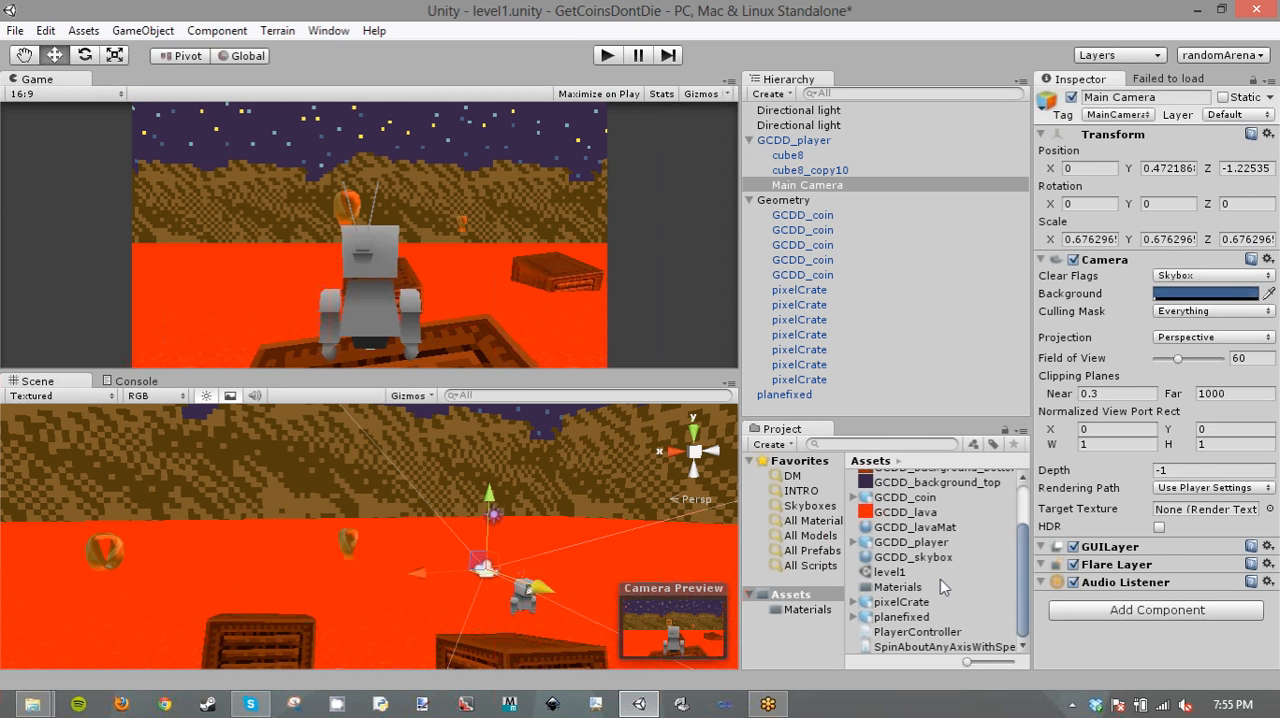
- Try the Main Camera in front of the player, and place it behind the player at about Z -1.36
click(810, 185)
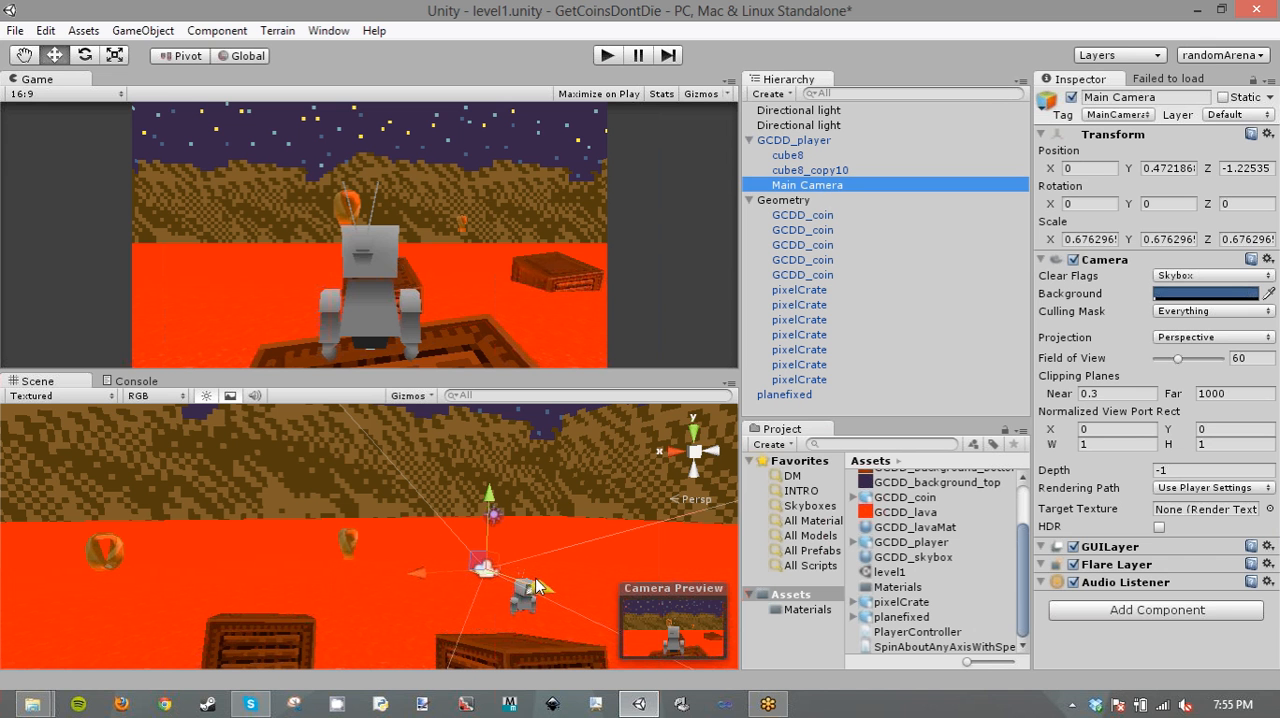
drag(544, 582, 580, 604)
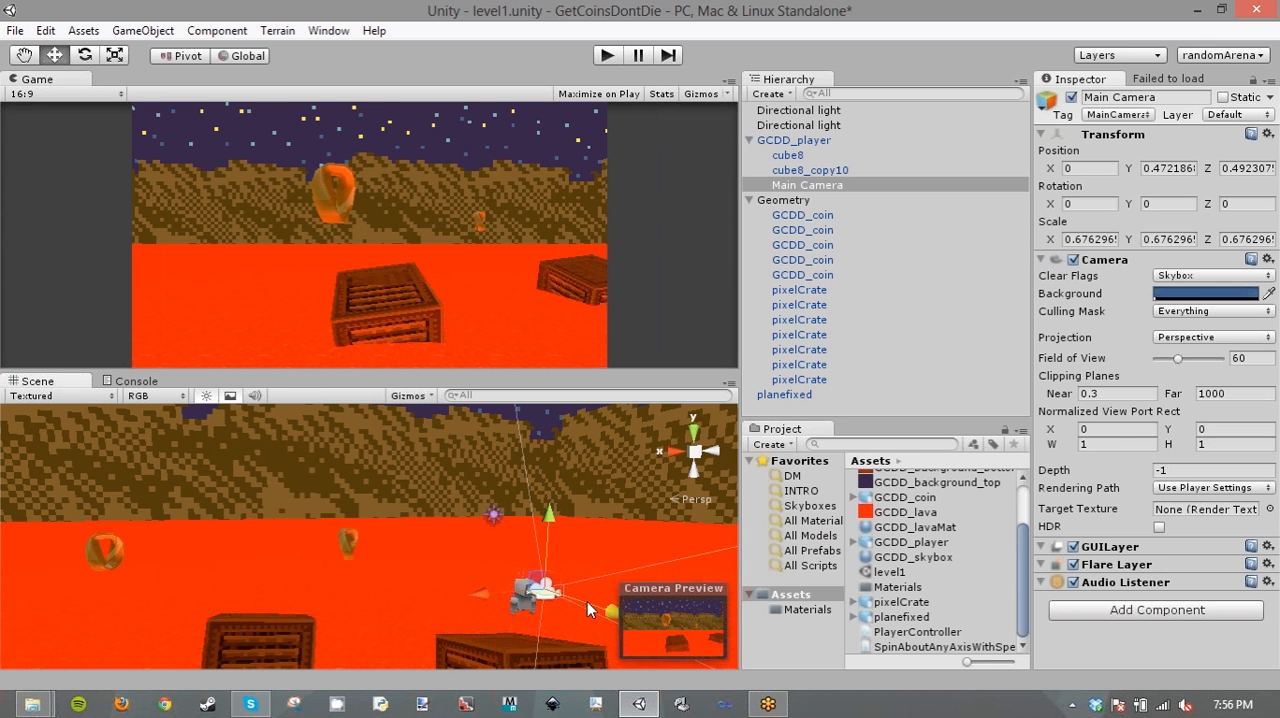
drag(577, 599, 504, 604)
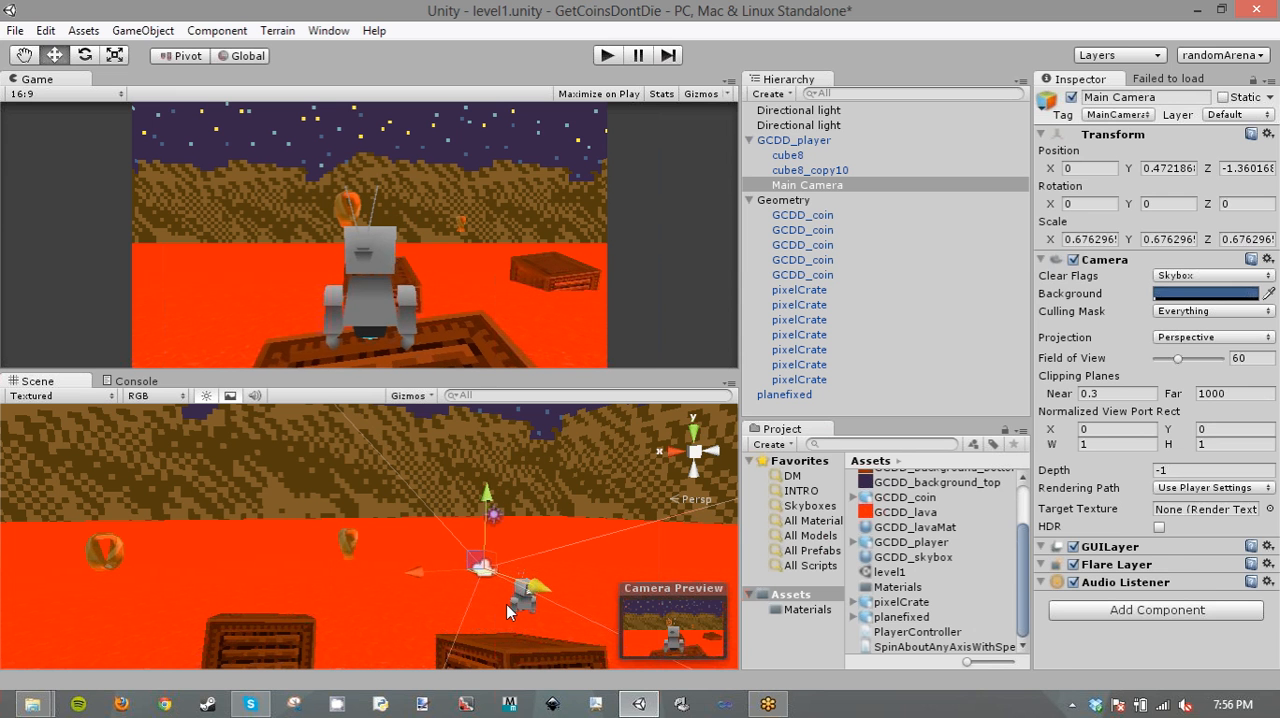
- Open the Jump Height value of GCDD_player's Player Controller script for editing
click(788, 142)
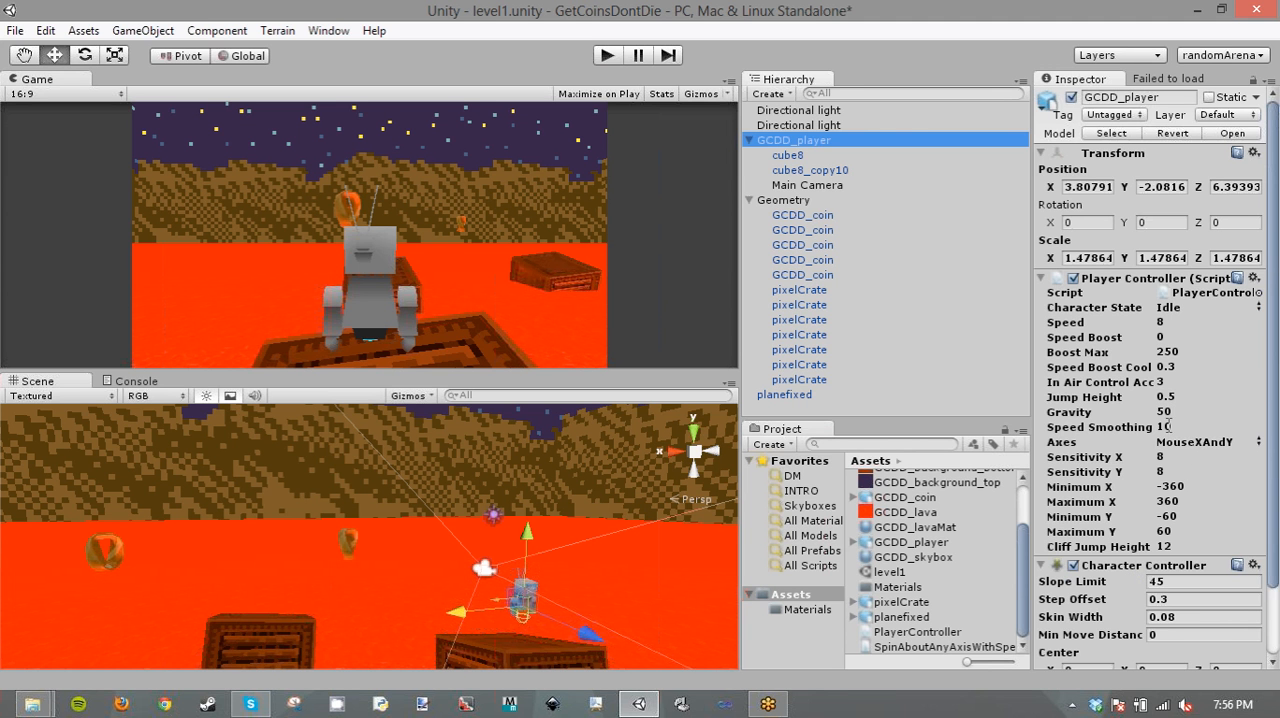
click(1172, 397)
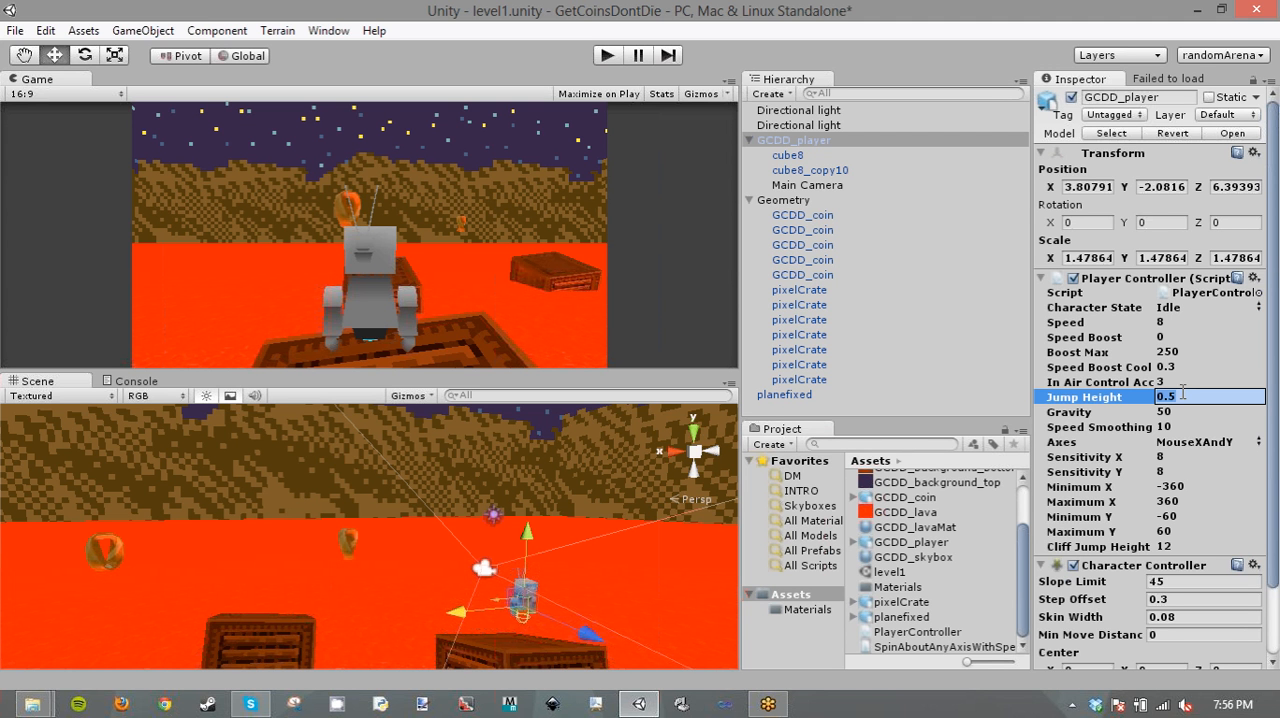
- Try a Jump Height of 12 on GCDD_player in a short play test, and stop the game
text(1)
text(2)
click(1192, 407)
click(1192, 397)
click(604, 56)
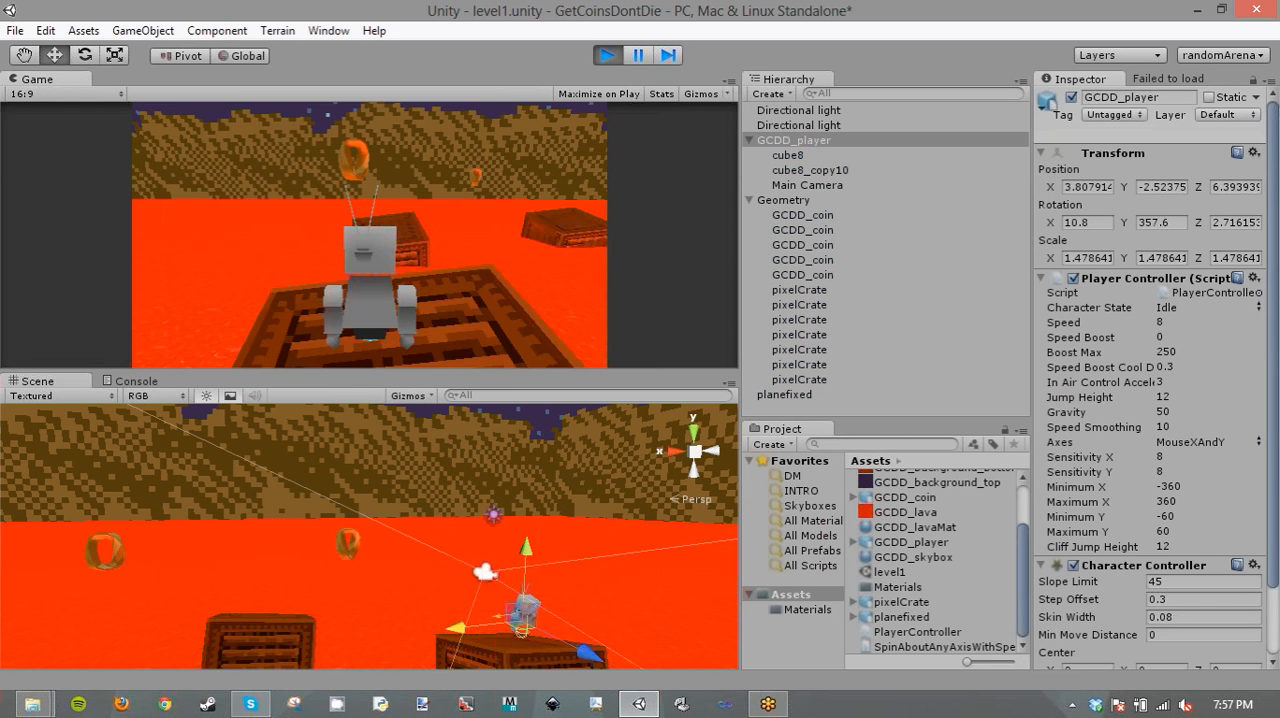
key(alt+Tab)
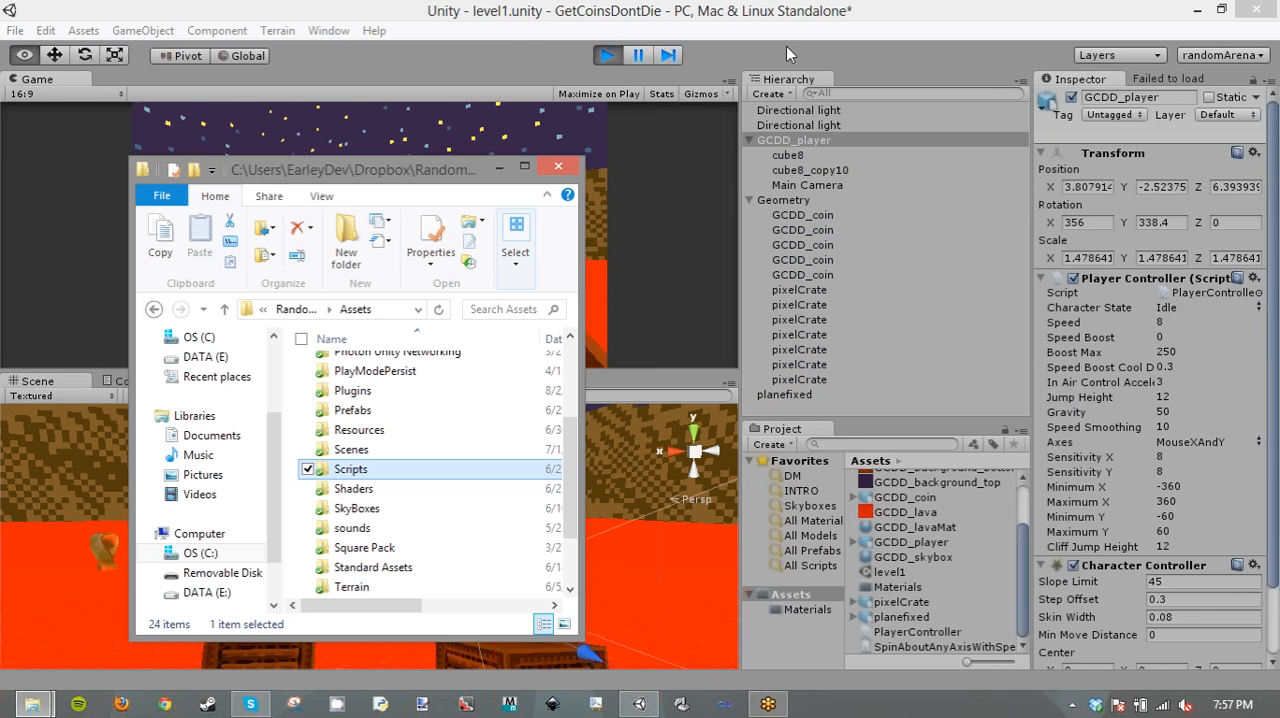
click(610, 57)
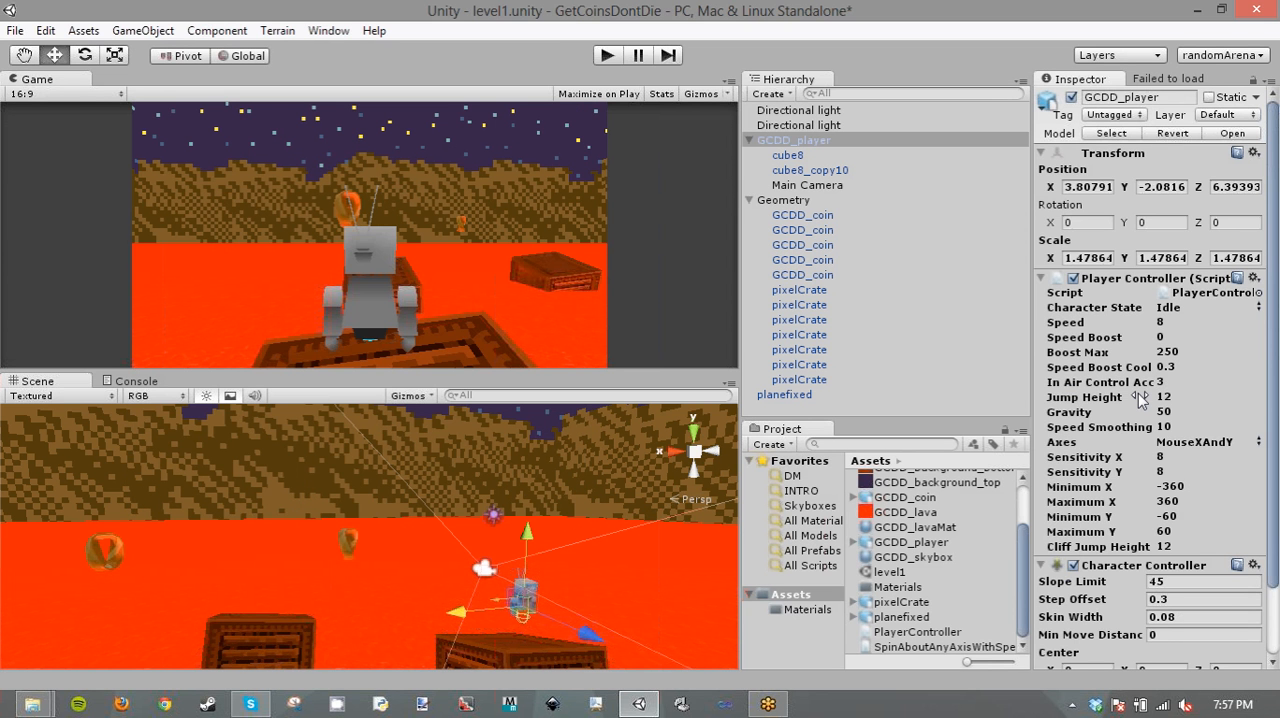
- Set GCDD_player's Jump Height to 2 and play-test moving forward and jumping
click(1138, 393)
text(2)
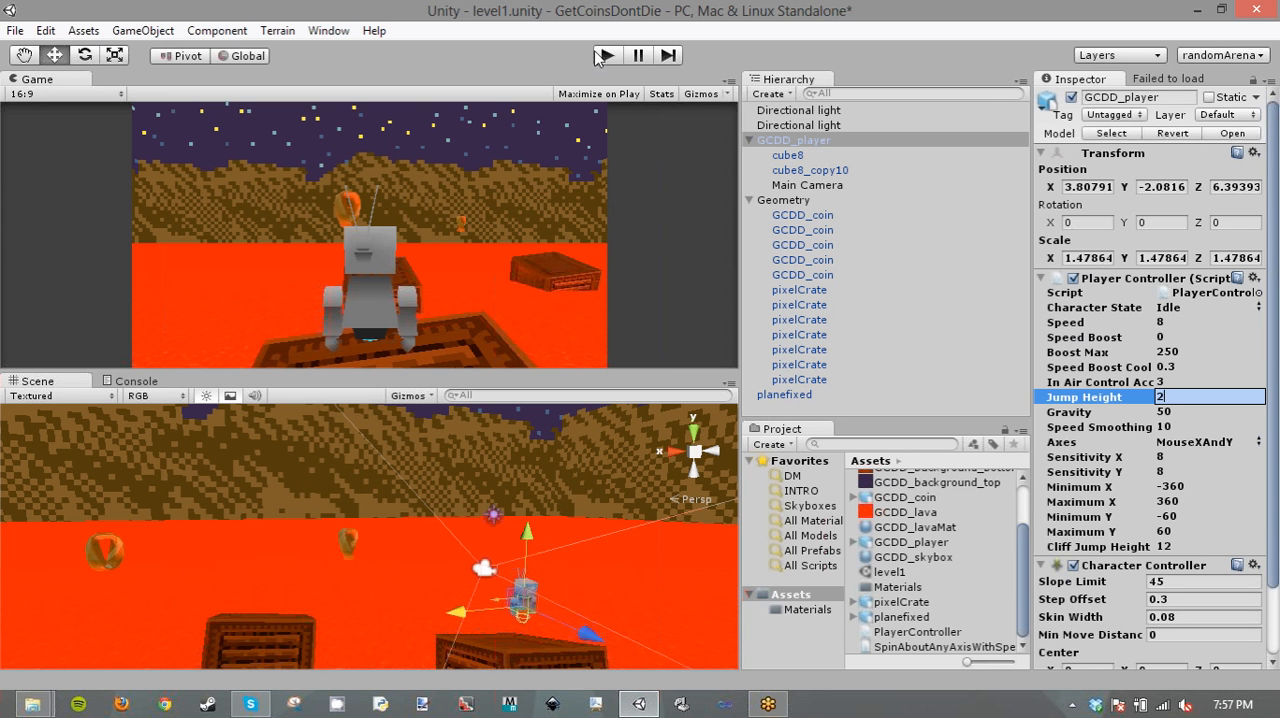
click(603, 56)
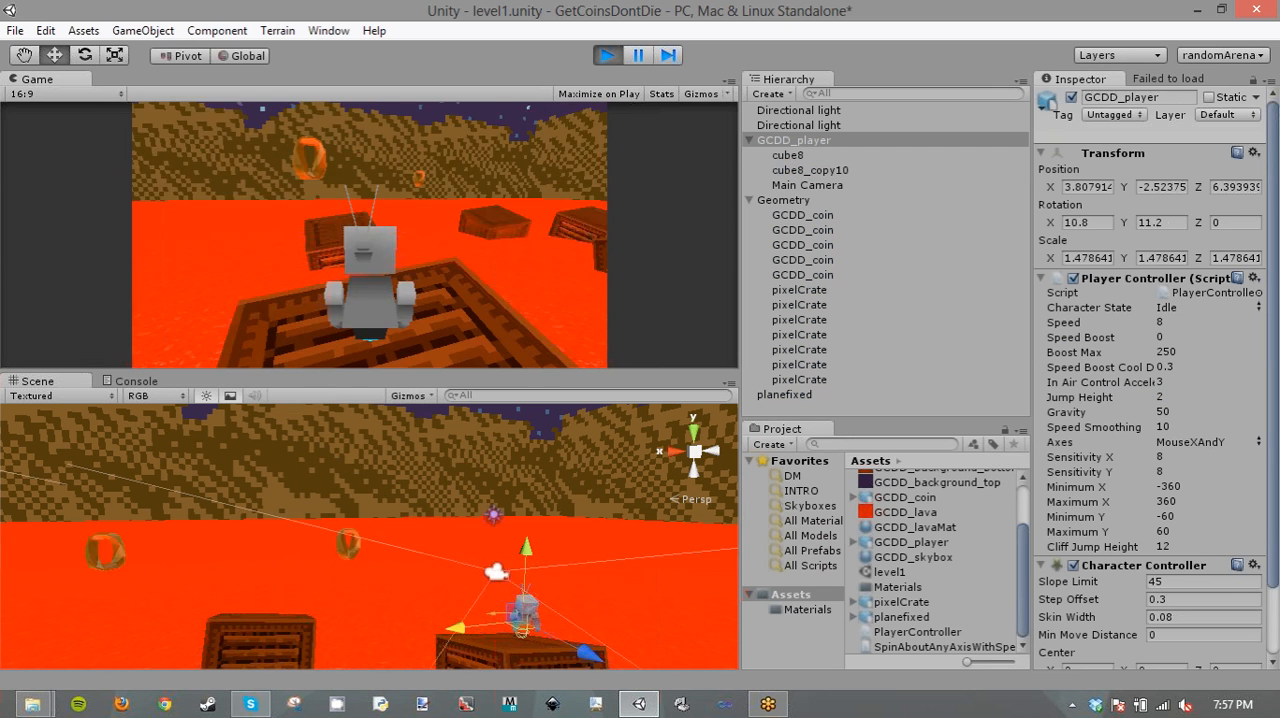
key(w)
key(space)
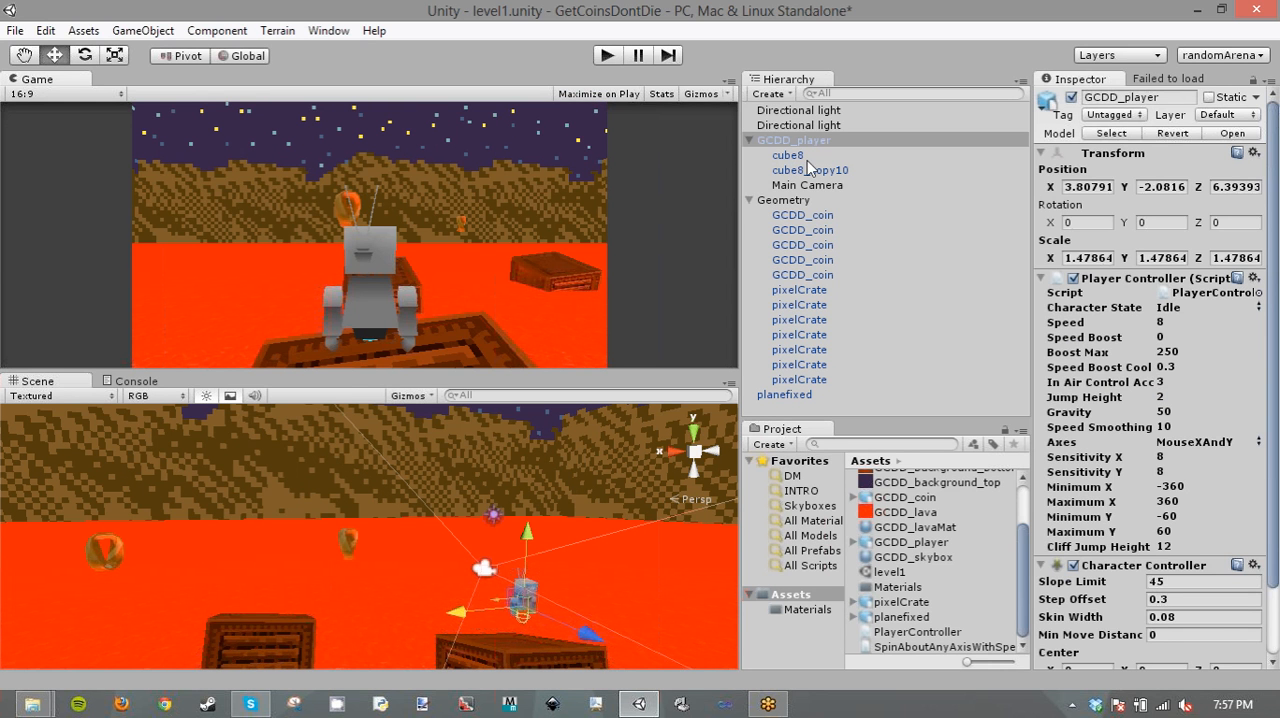
- Add a Box Collider component to the planefixed lava plane
click(796, 395)
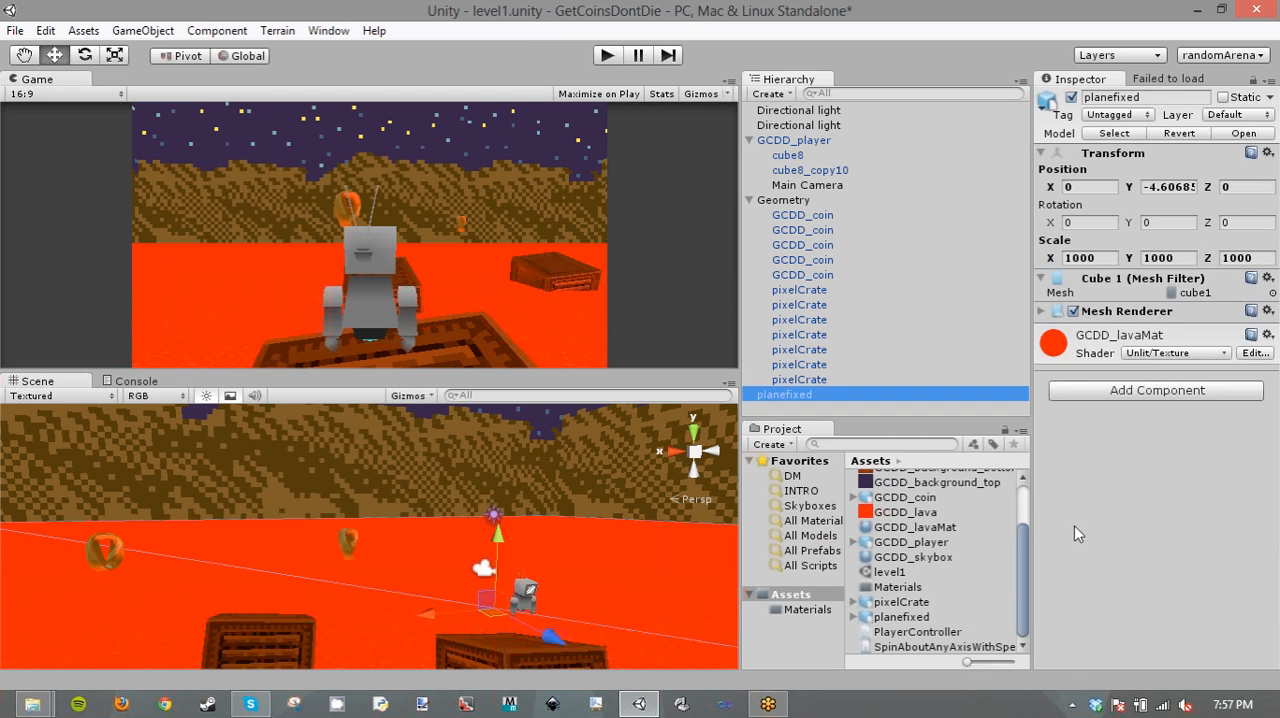
click(1138, 387)
text(bo)
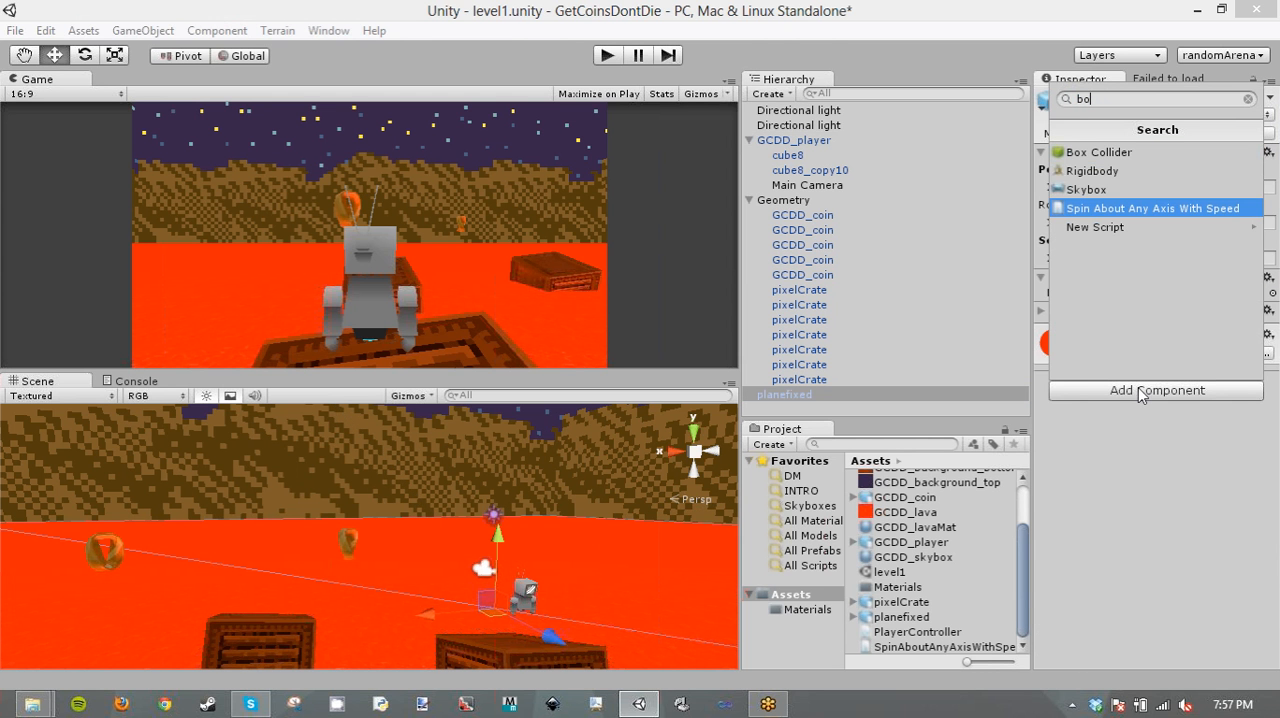
key(Return)
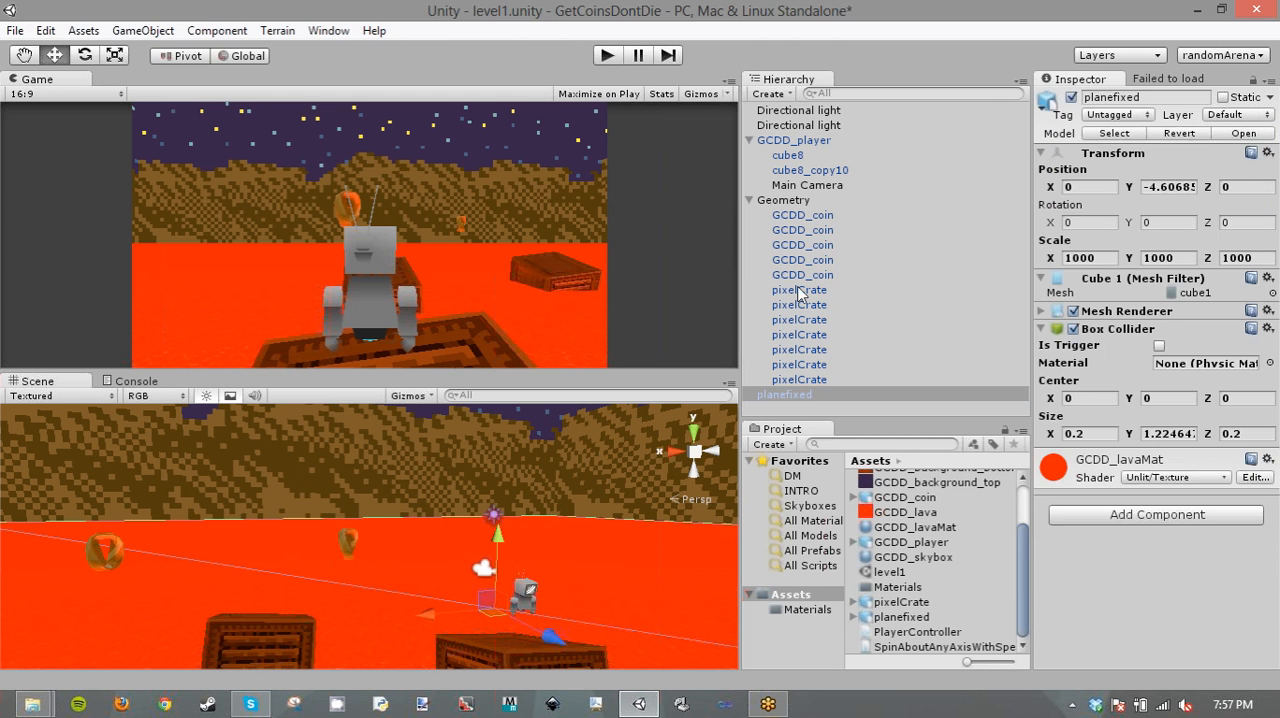
- Play-test moving and jumping the player between the crates and across the lava, and close the file explorer window
click(607, 55)
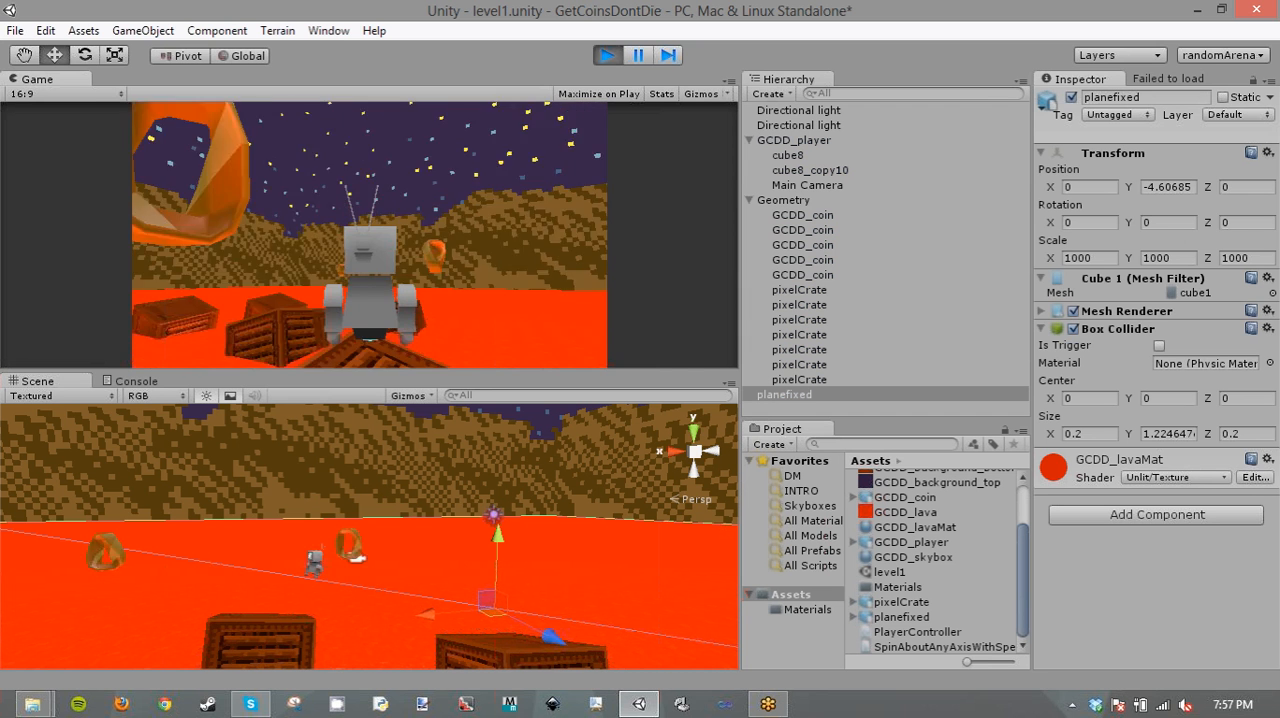
key(w)
key(space)
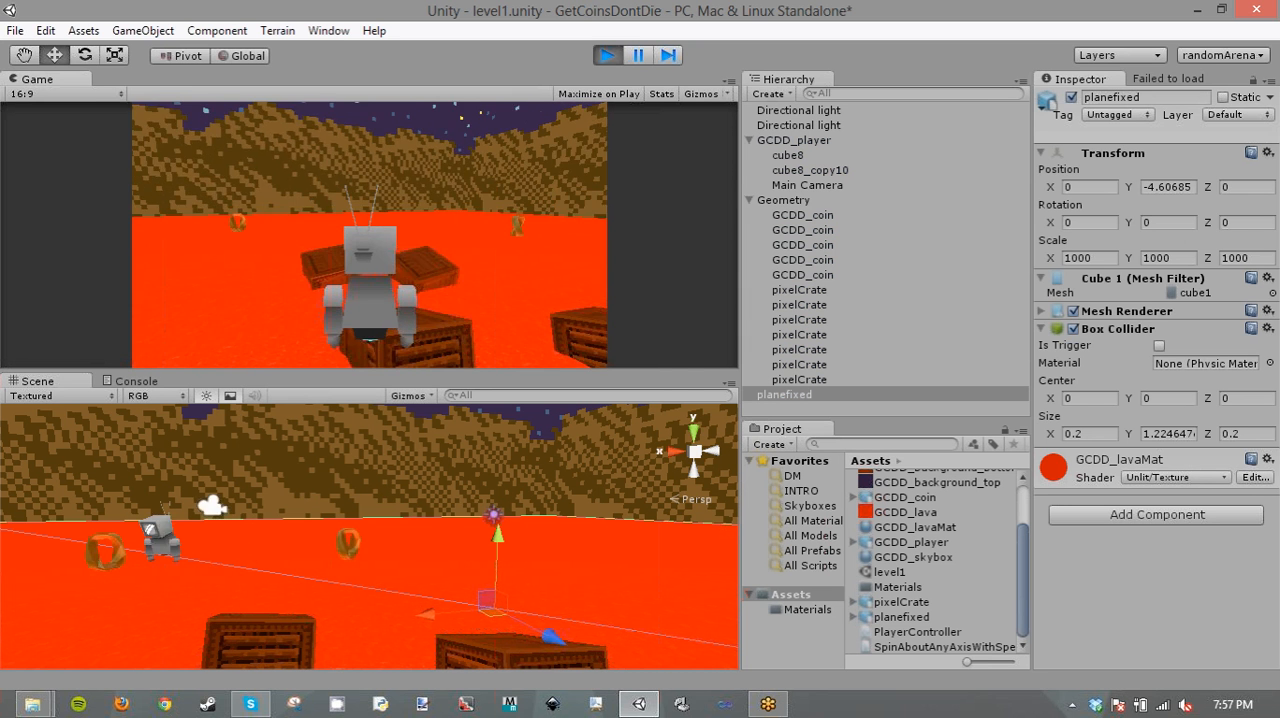
key(w)
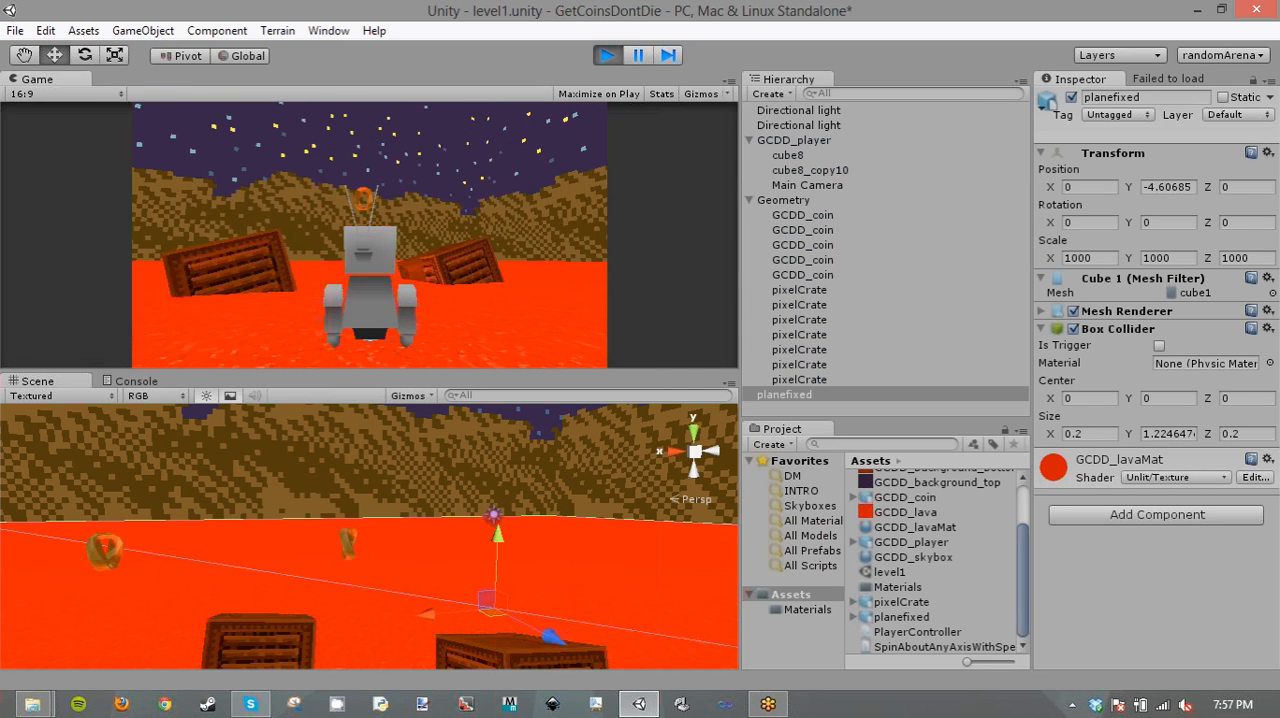
key(w)
key(space)
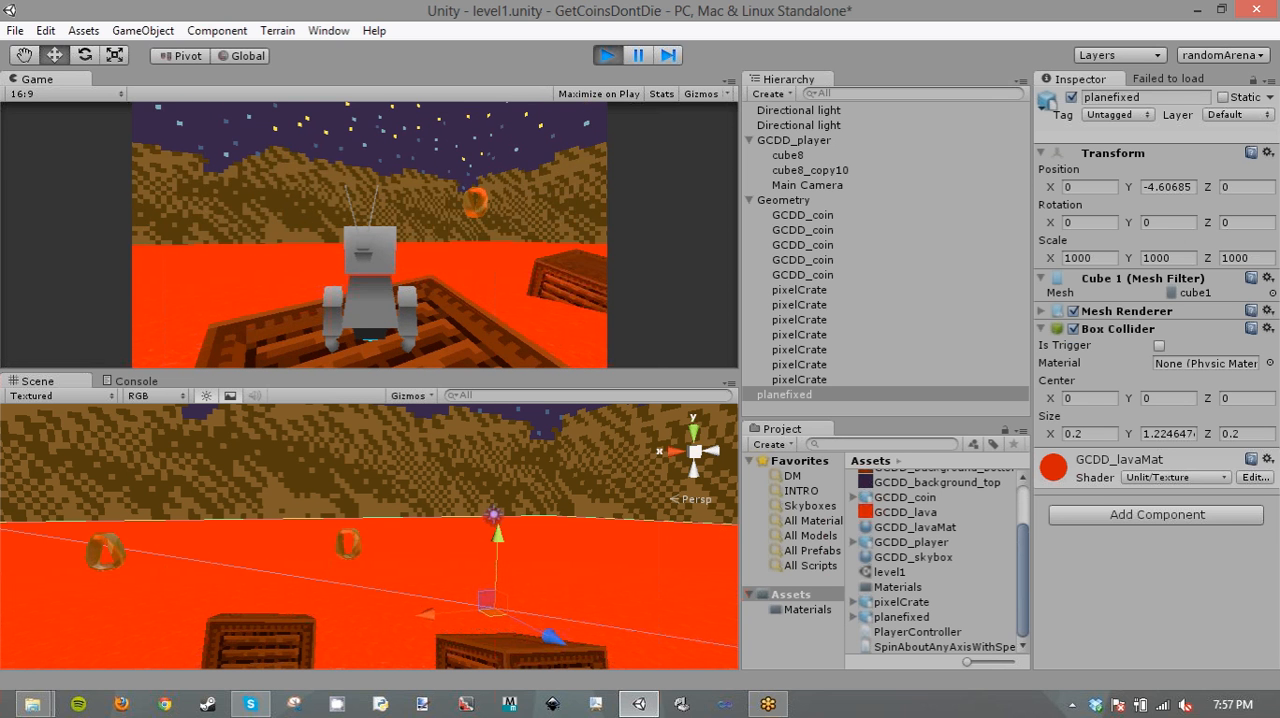
key(w)
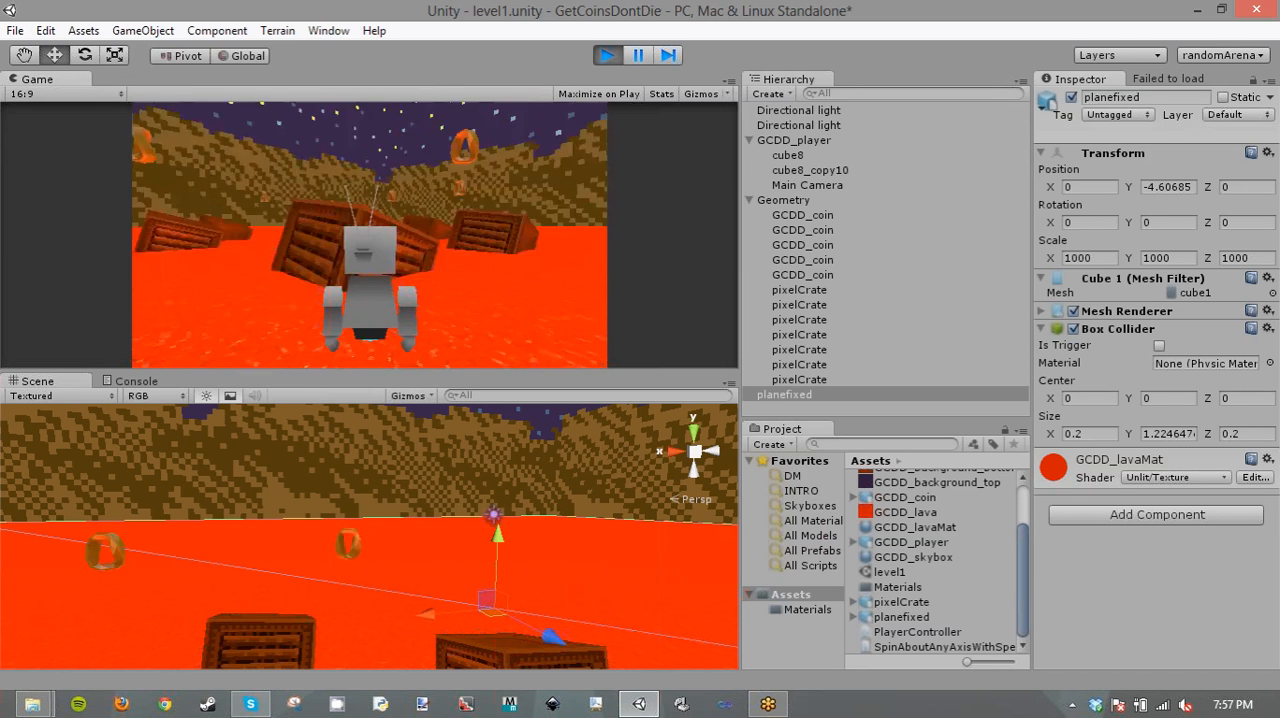
key(w)
key(space)
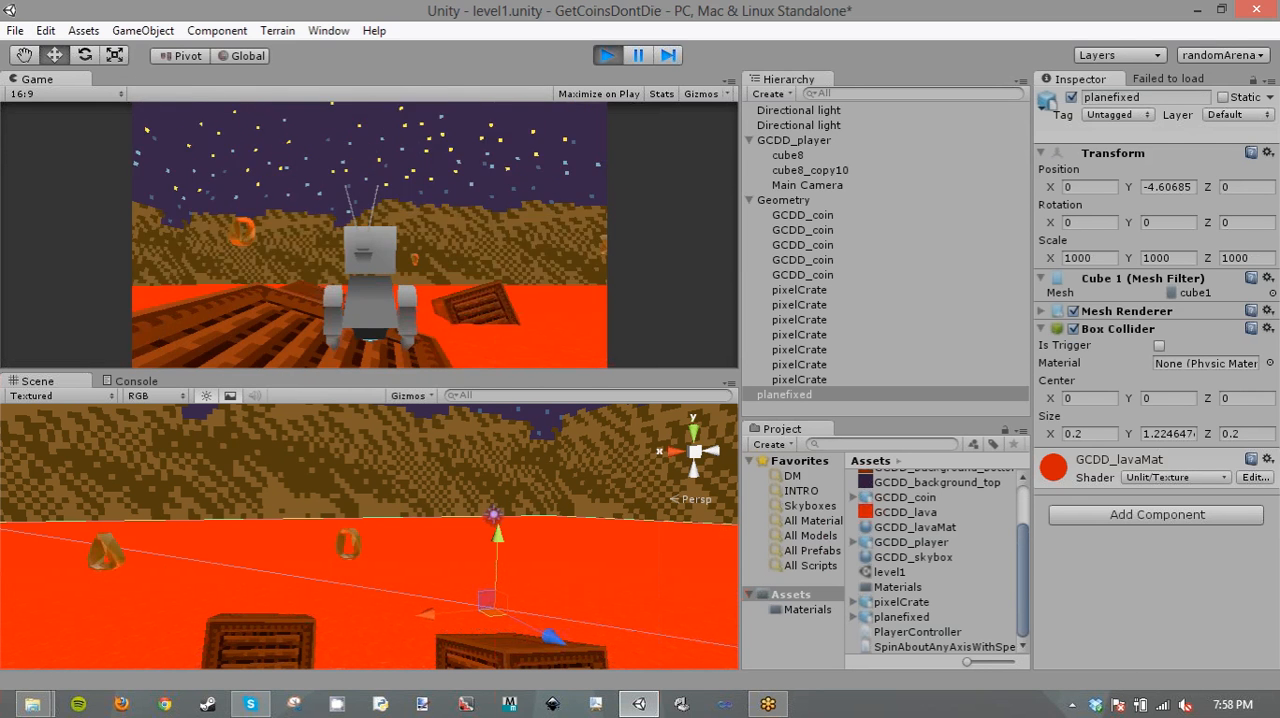
key(alt+Tab)
click(558, 166)
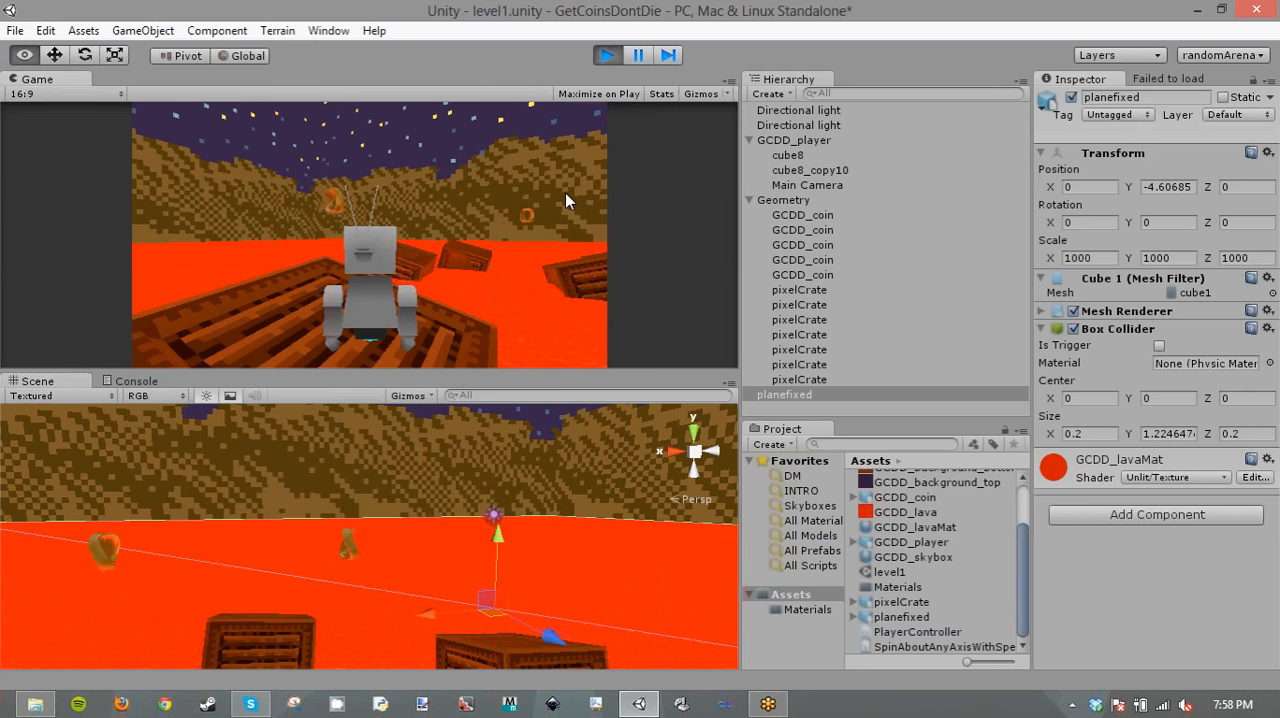
- Restart the play test, jump the player from crate to crate around the level, and stop the game
click(604, 57)
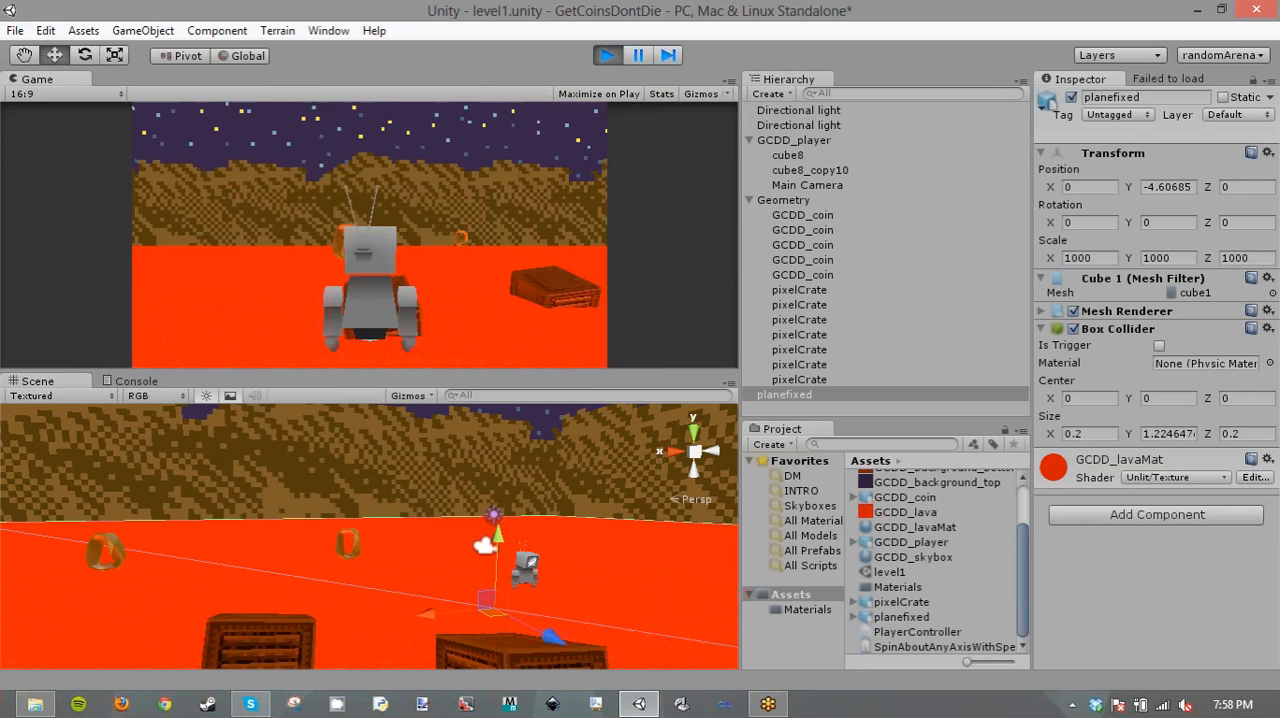
key(w)
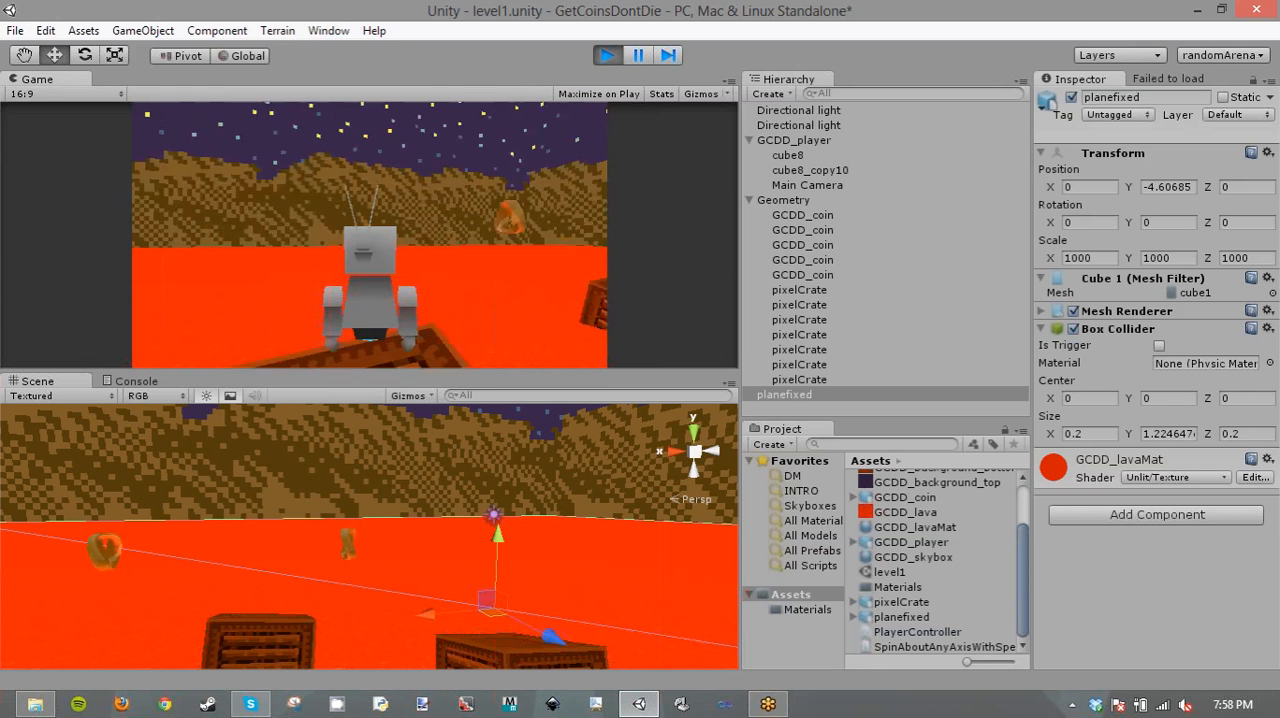
key(w)
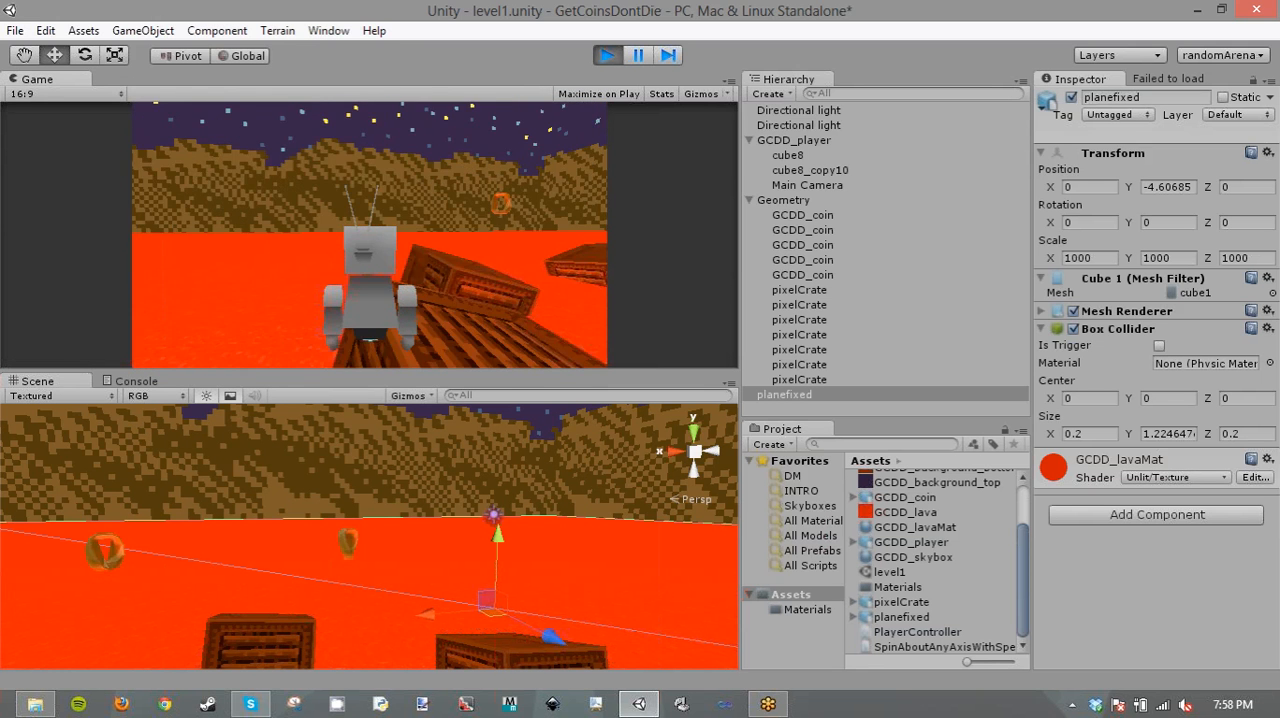
key(w)
key(space)
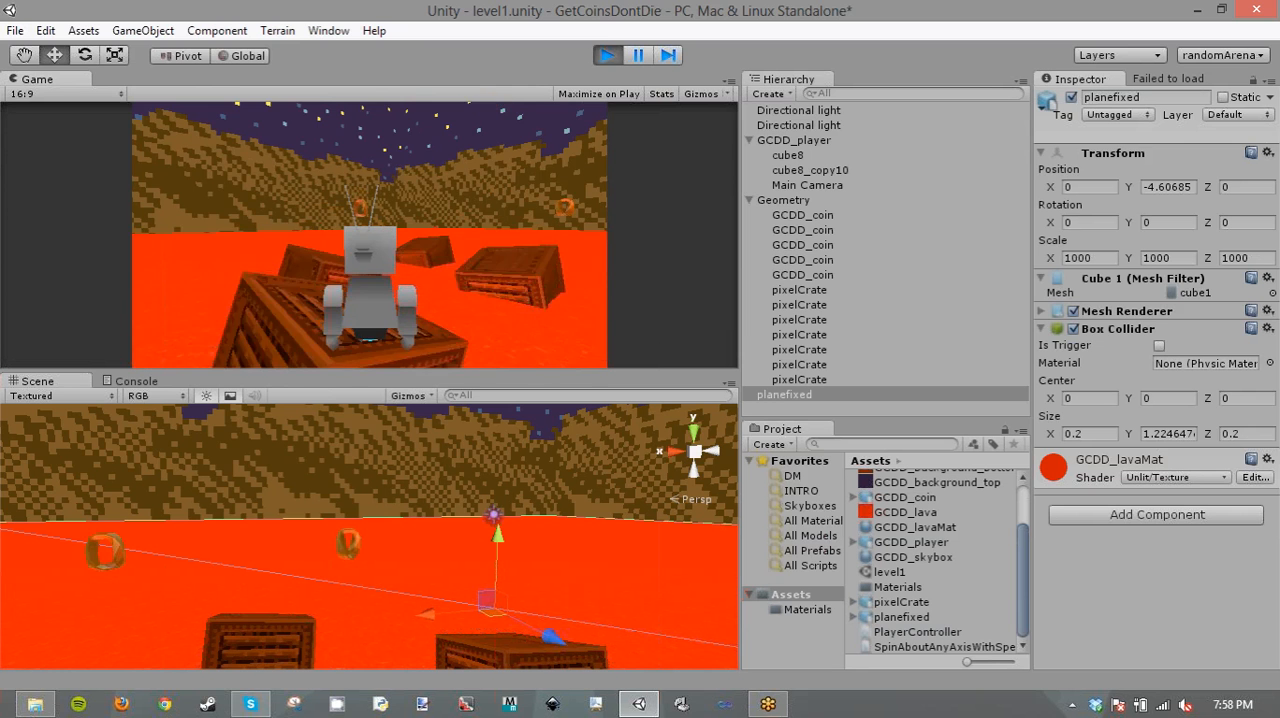
key(w)
key(a)
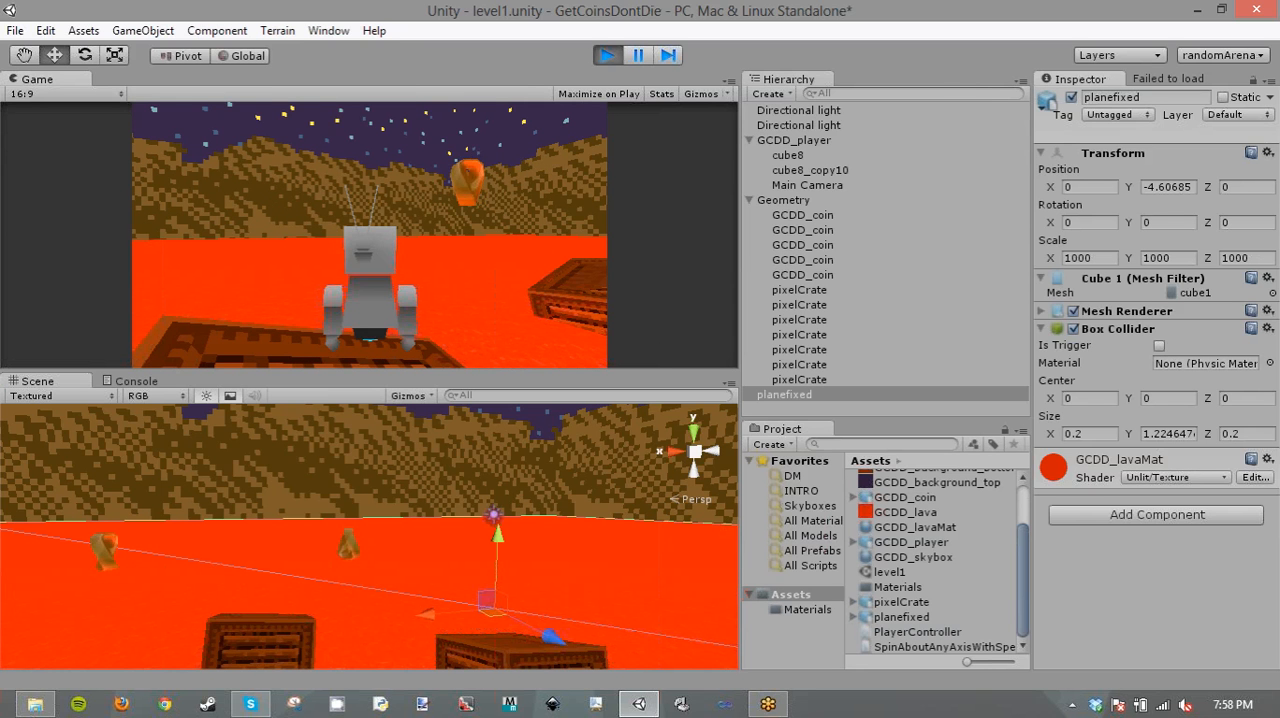
key(w)
key(space)
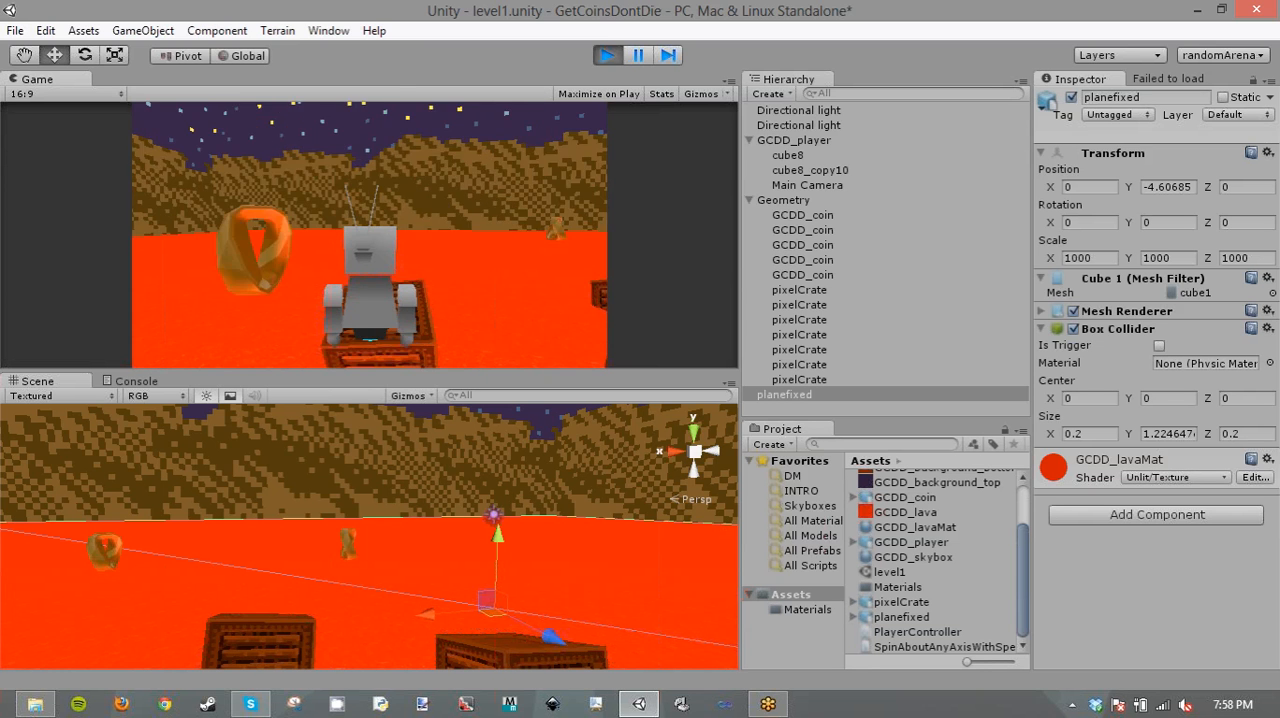
key(w)
key(space)
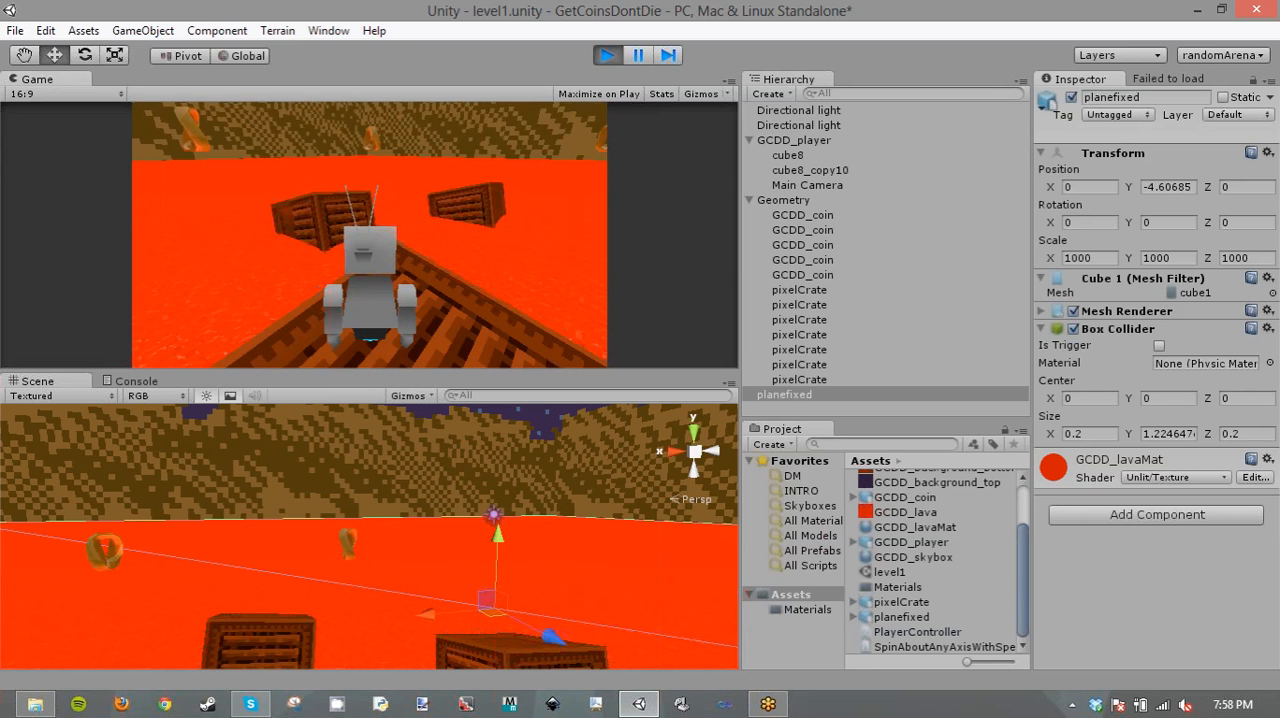
key(w)
key(d)
key(w)
key(space)
key(d)
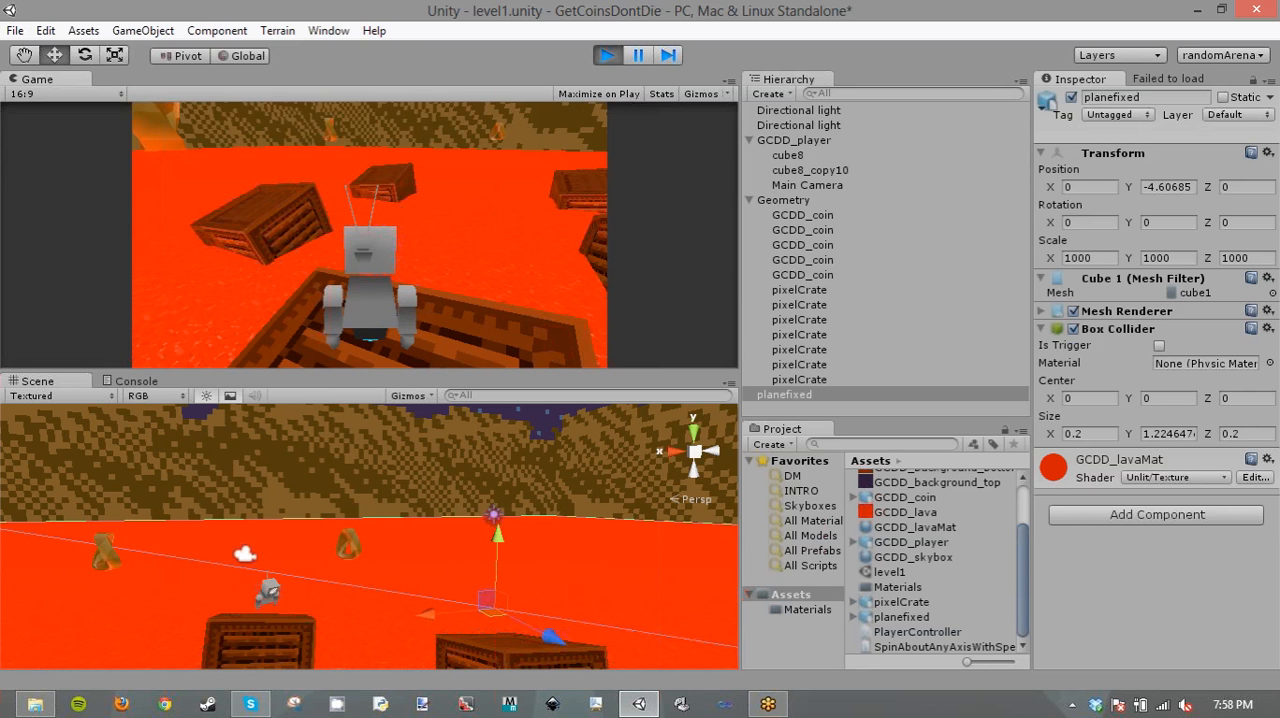
key(w)
key(space)
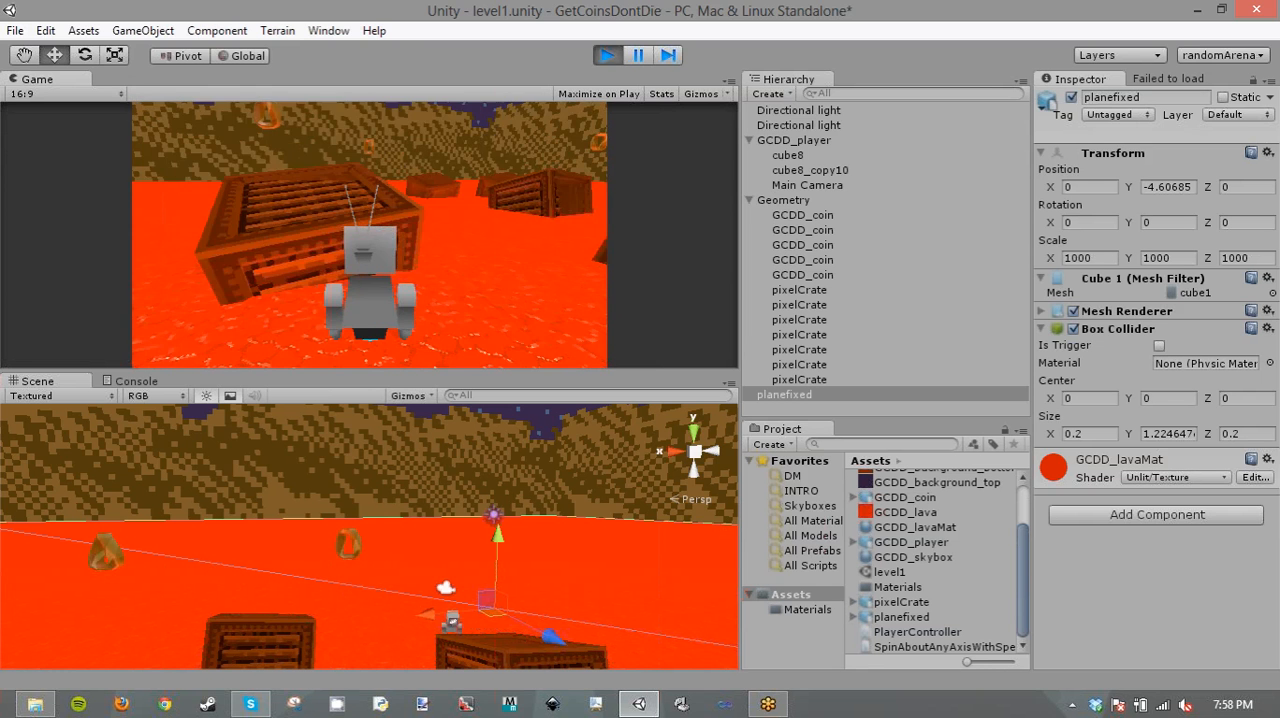
key(w)
key(space)
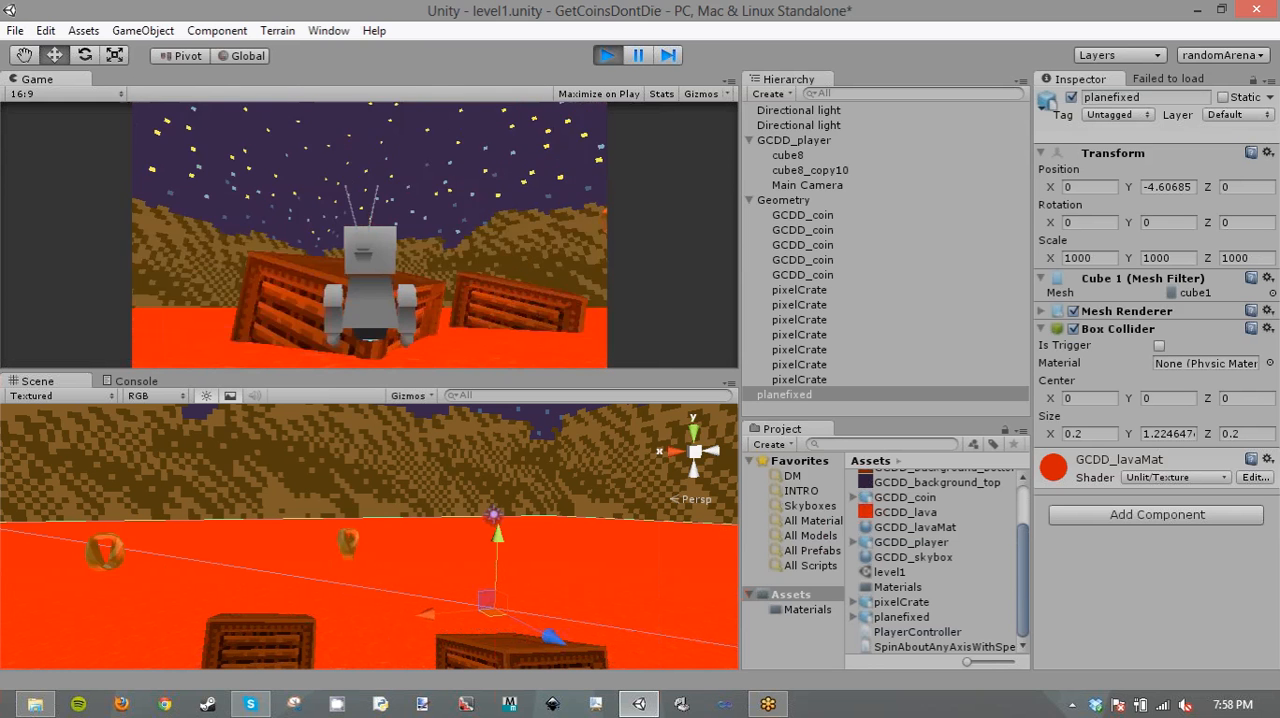
key(w)
key(space)
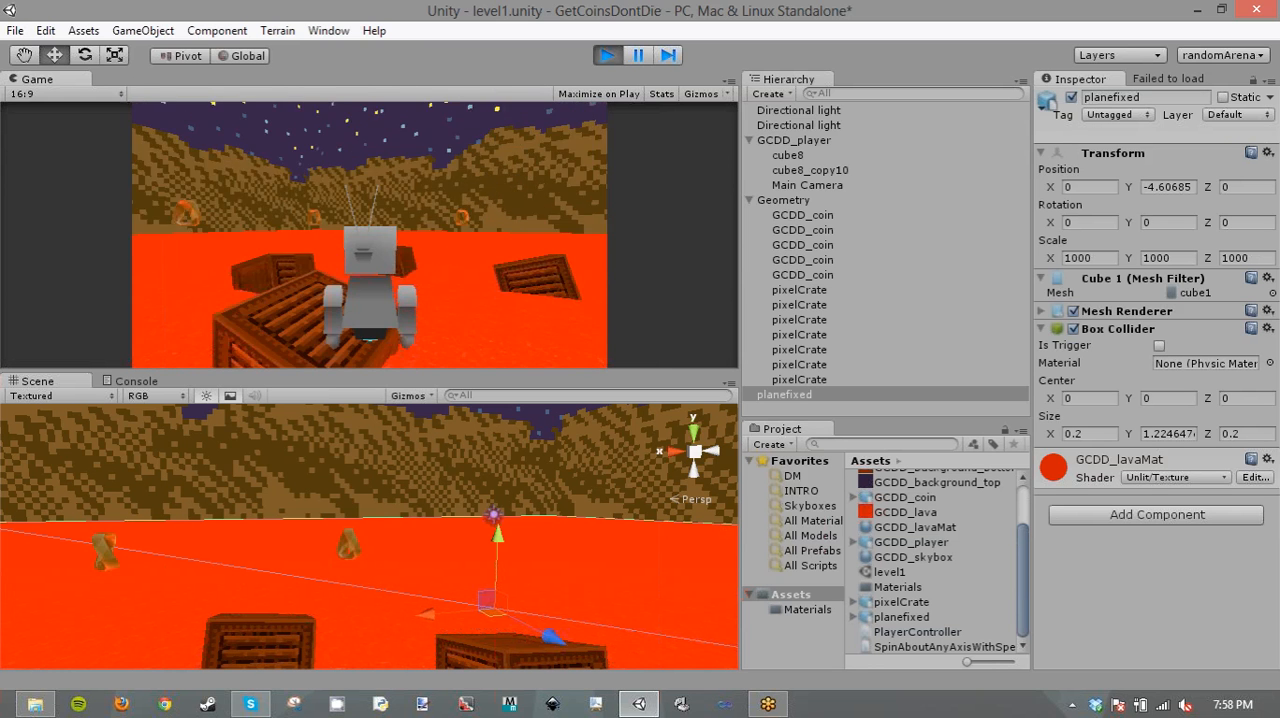
key(w)
key(space)
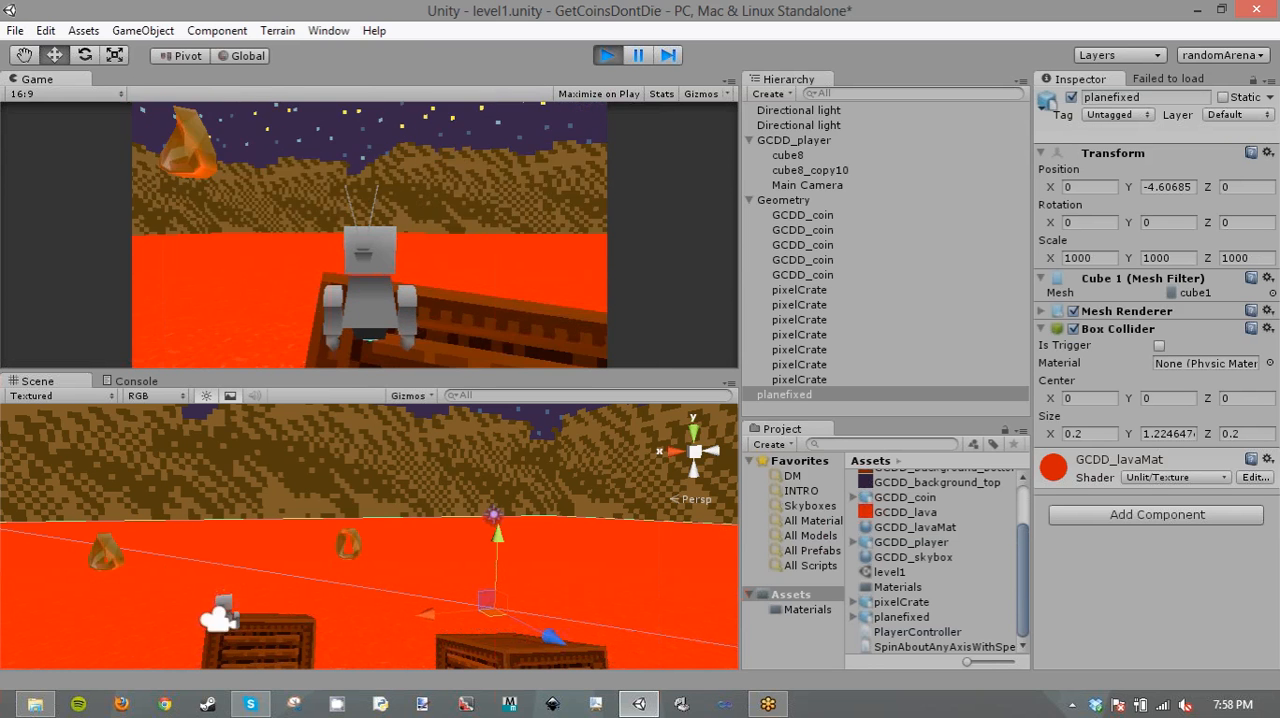
key(space)
key(w)
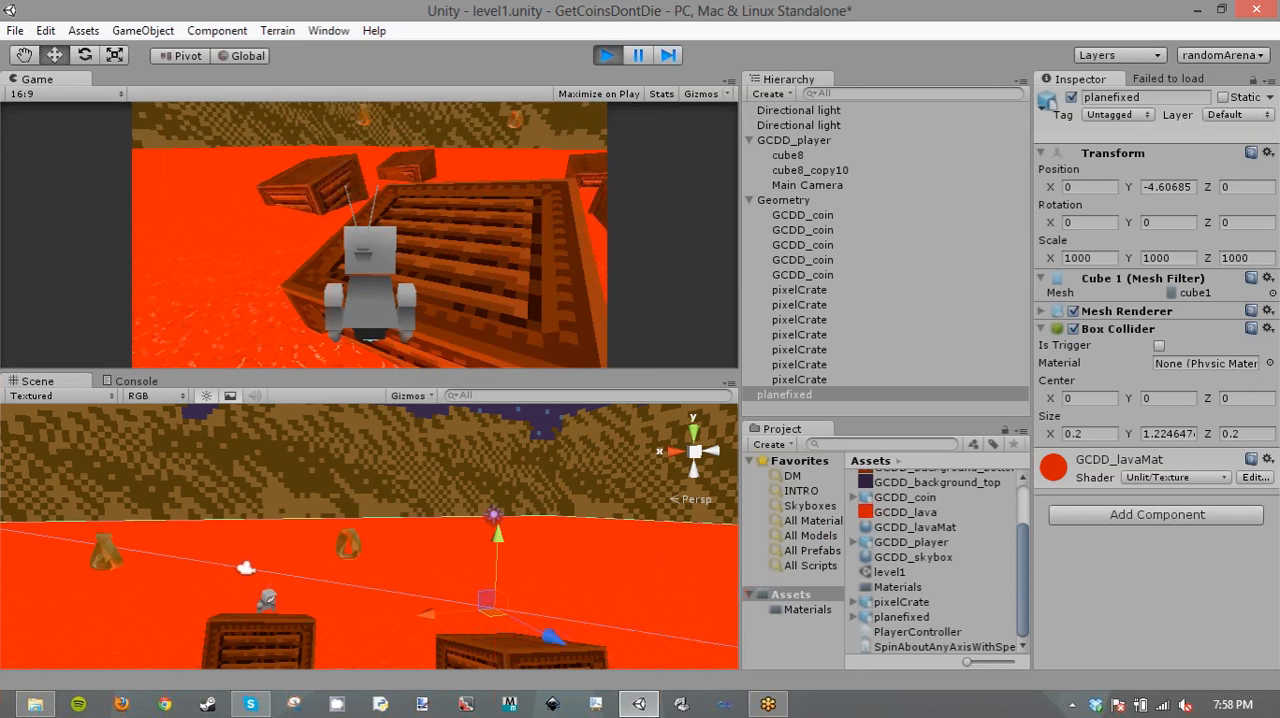
key(alt+Tab)
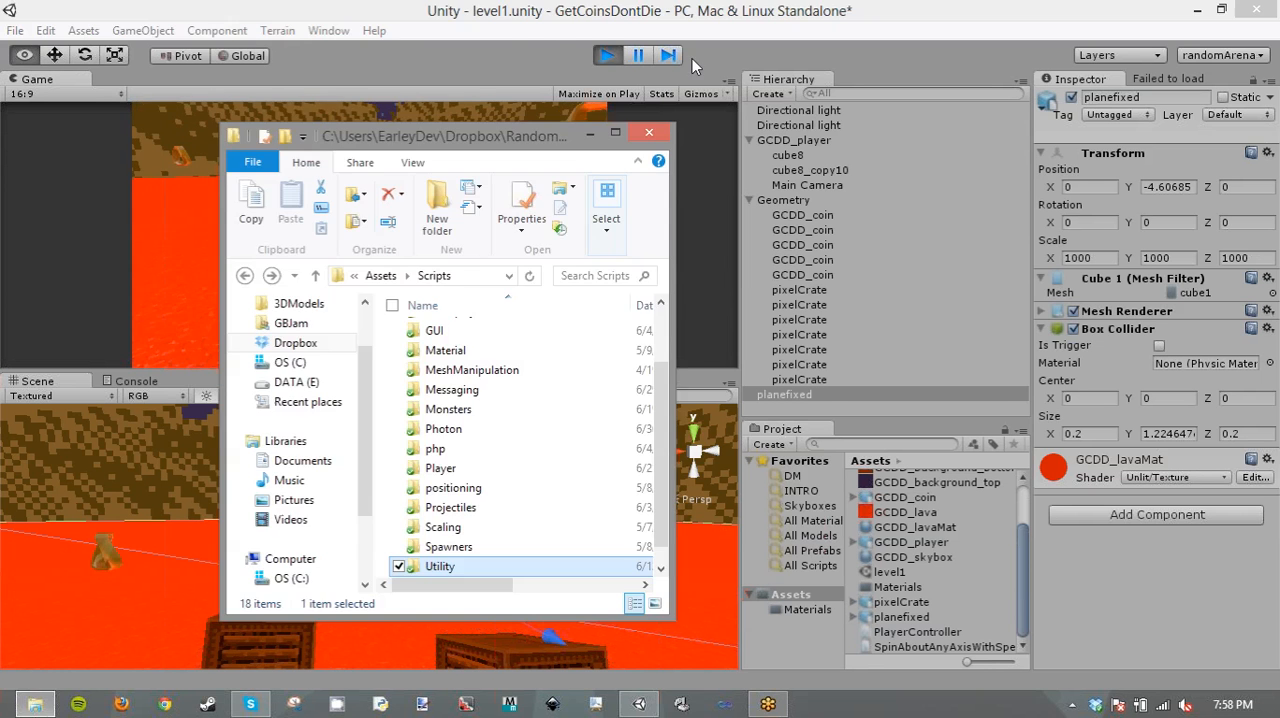
click(607, 55)
- Set the Jump Height of GCDD_player's Player Controller script to 4
click(800, 140)
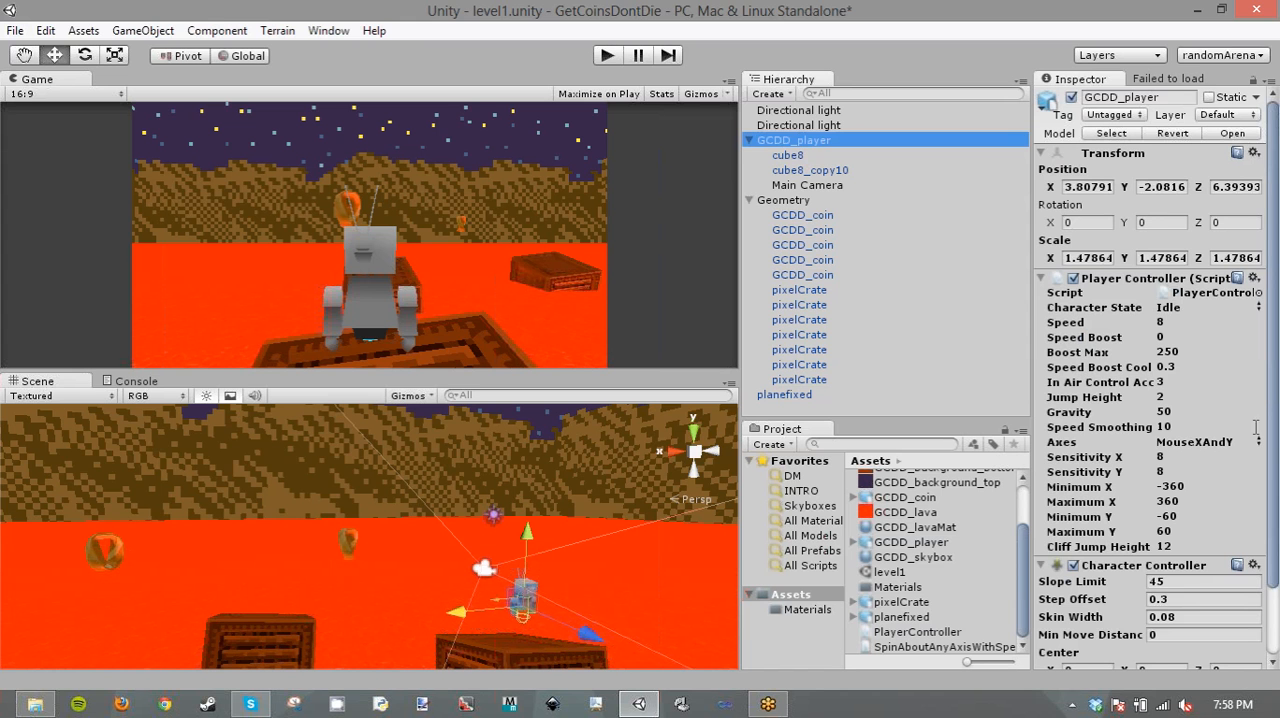
click(1176, 396)
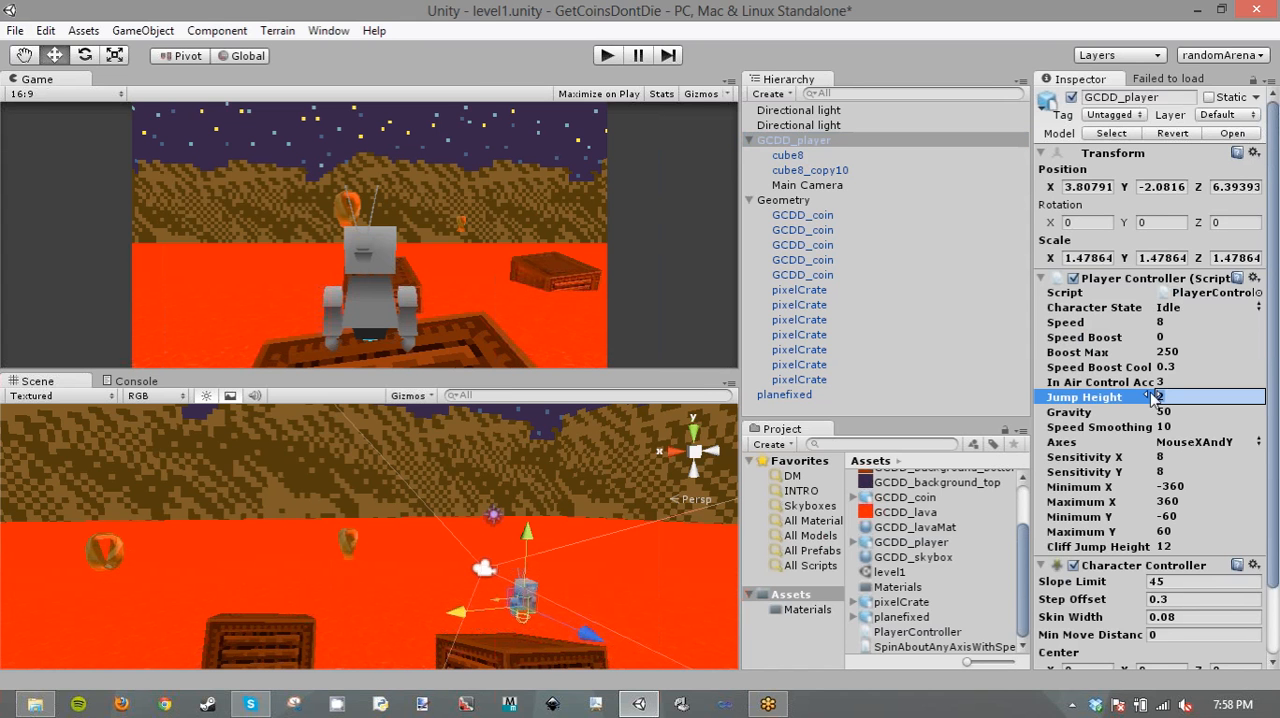
text(4)
- Play-test jumping the player between the crates with the new jump height, and stop the game
click(608, 56)
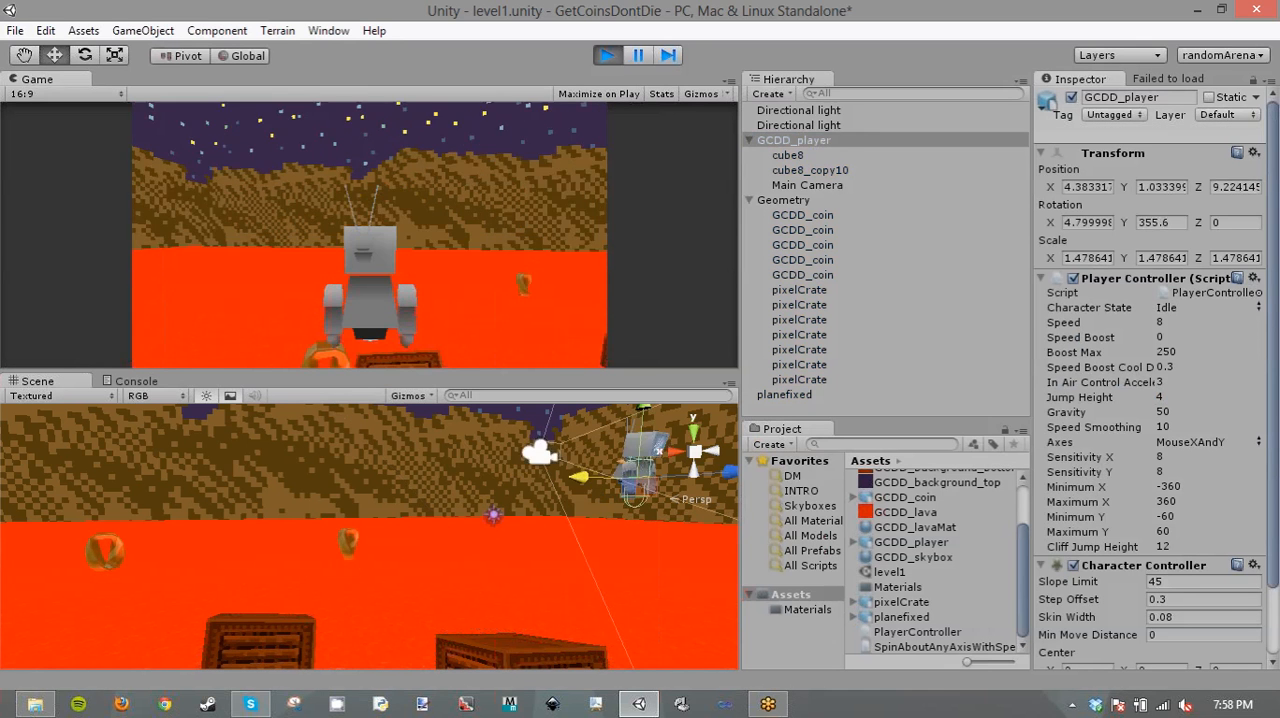
key(w)
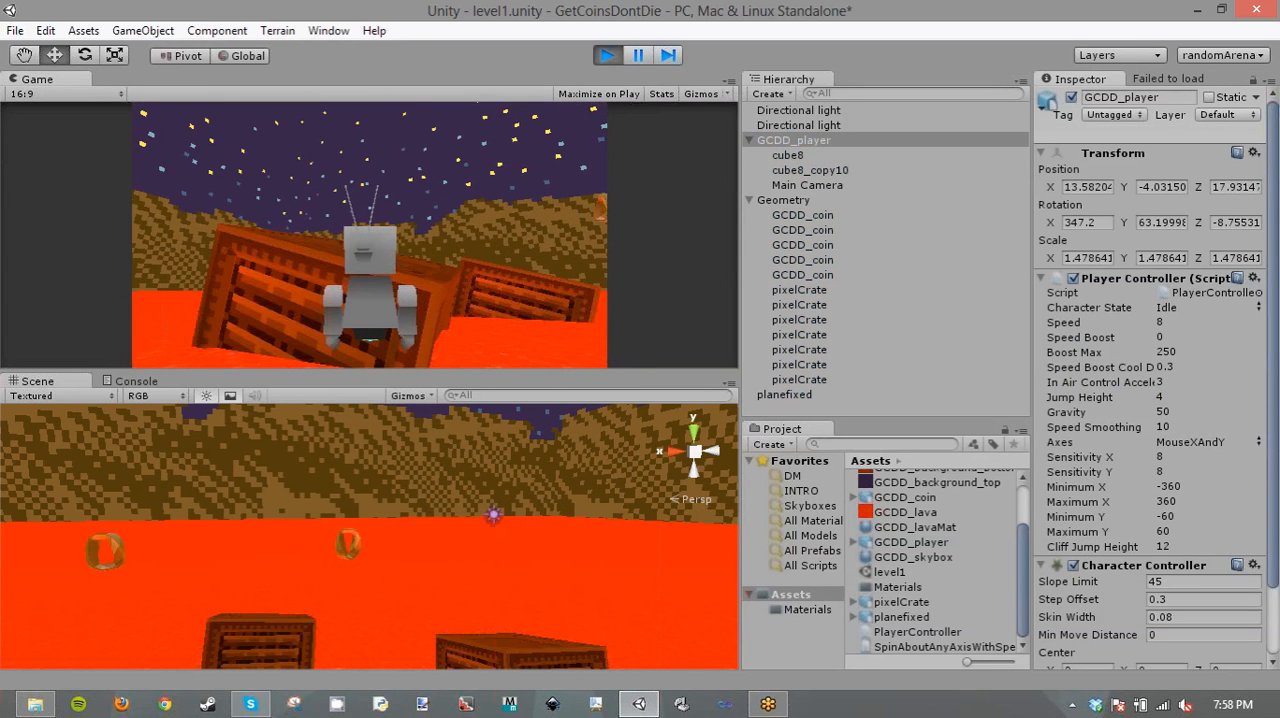
key(w)
key(space)
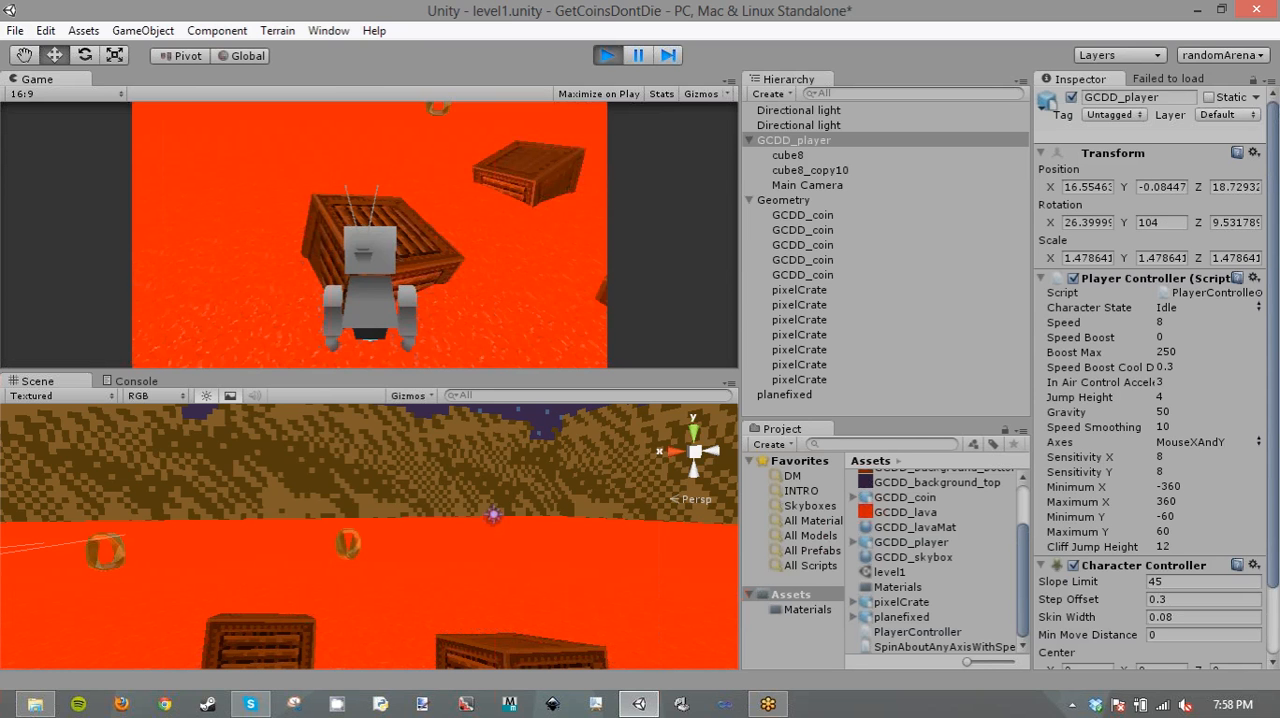
key(w)
key(w)
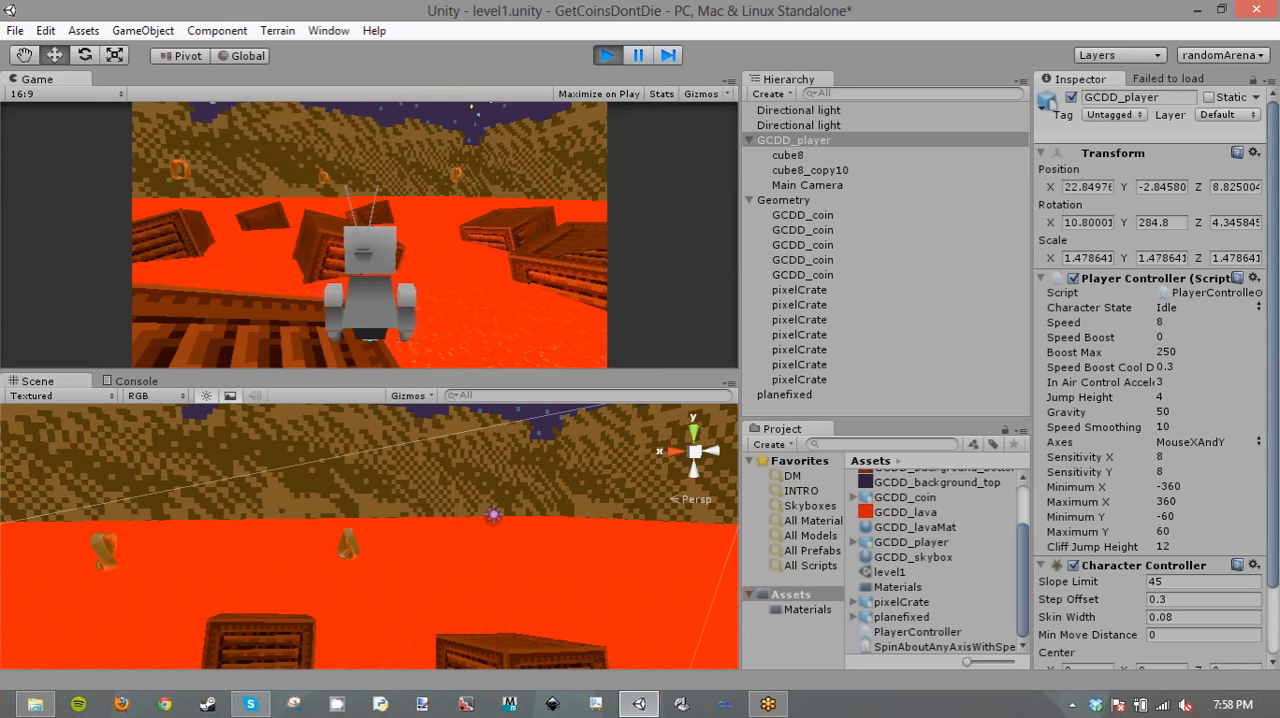
key(w)
key(space)
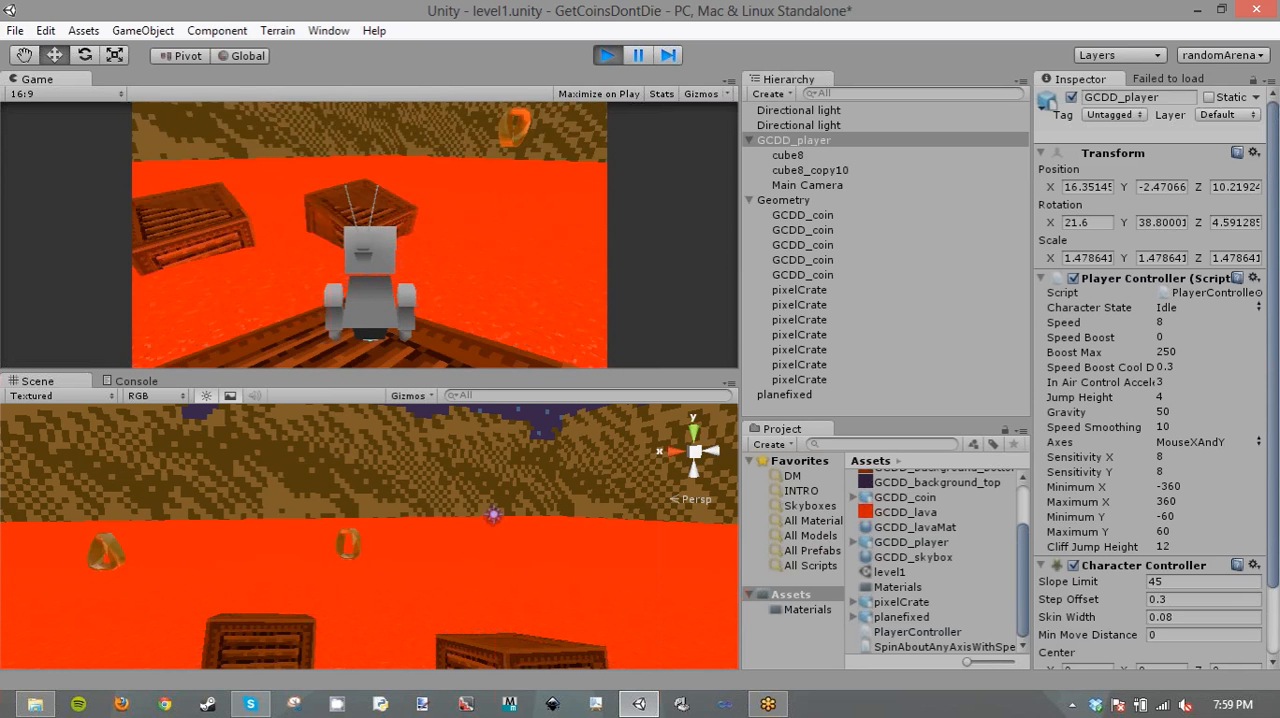
key(w)
key(space)
key(w)
key(space)
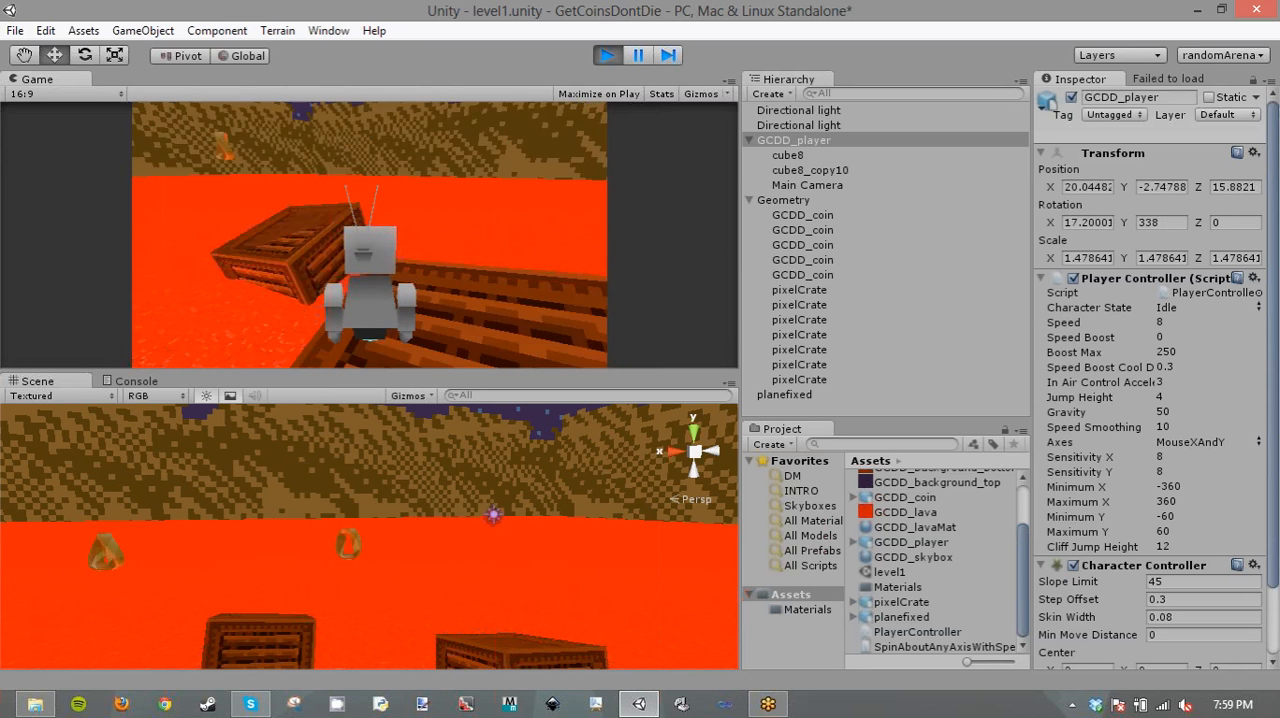
key(Escape)
key(alt+Tab)
key(alt+Tab)
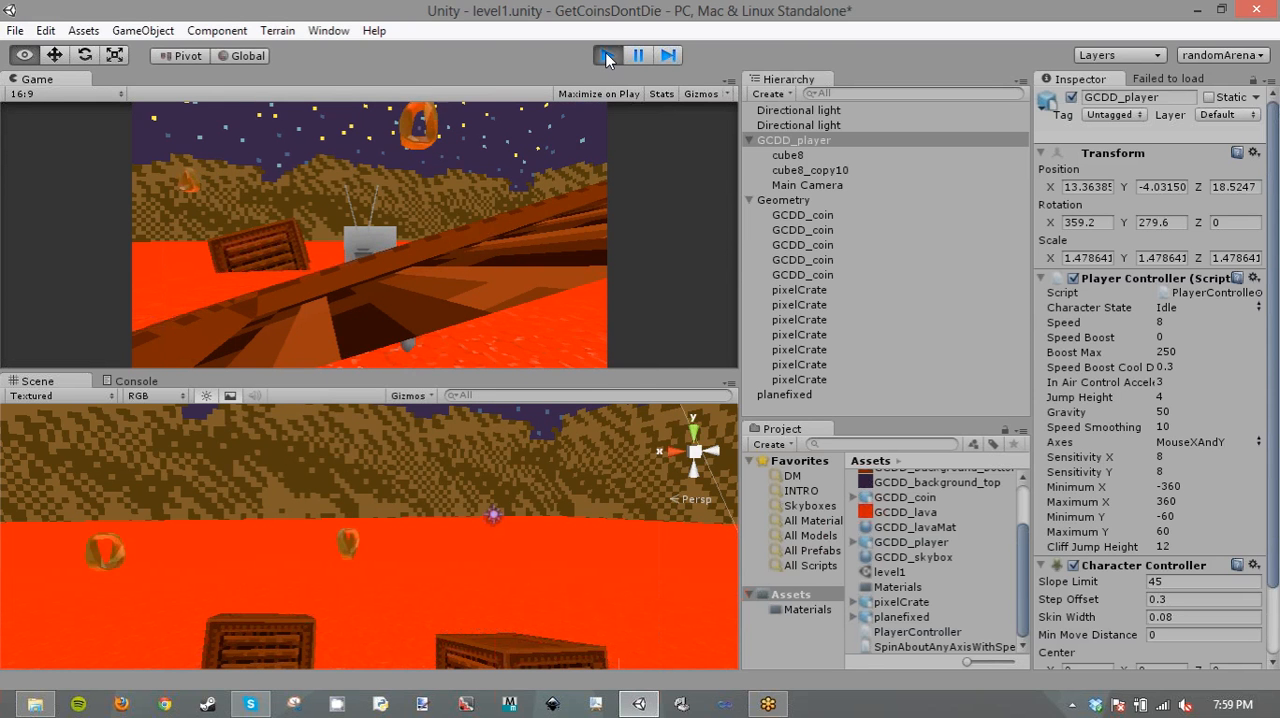
click(607, 56)
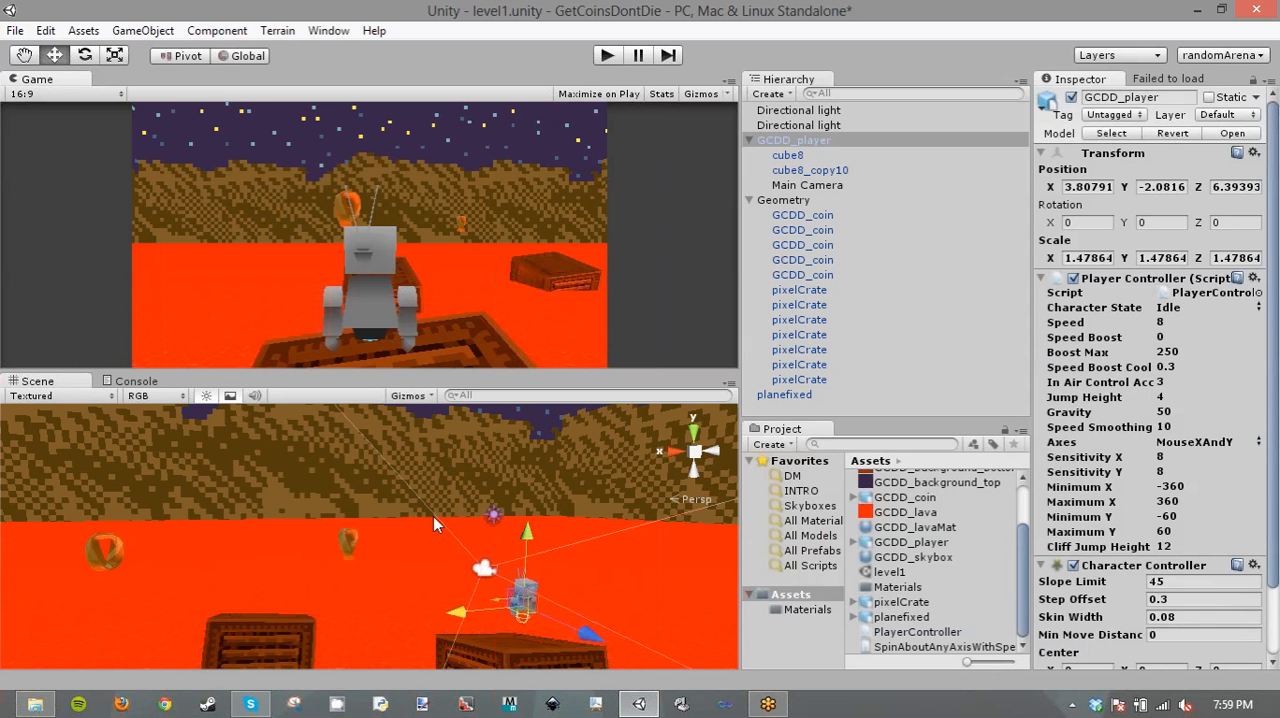
- Look over the crate and coin layout in the scene and save the level1 scene
alt+drag(433, 516, 380, 555)
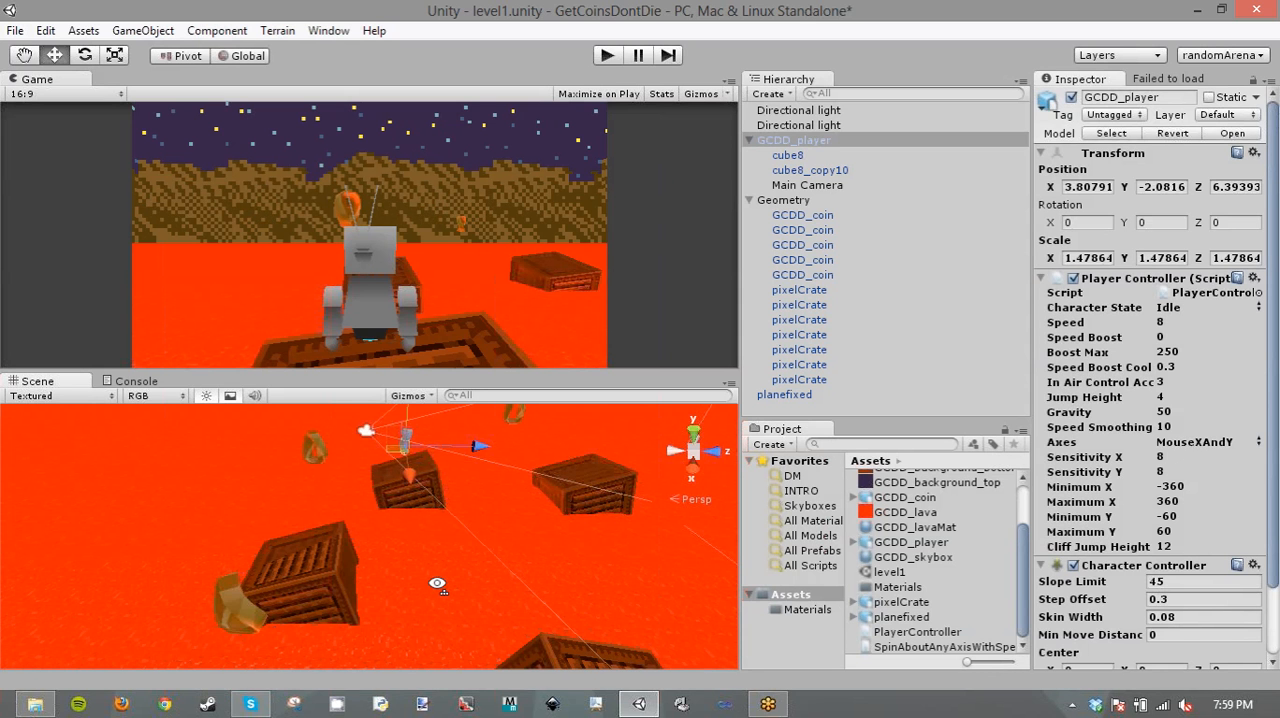
alt+drag(437, 583, 674, 513)
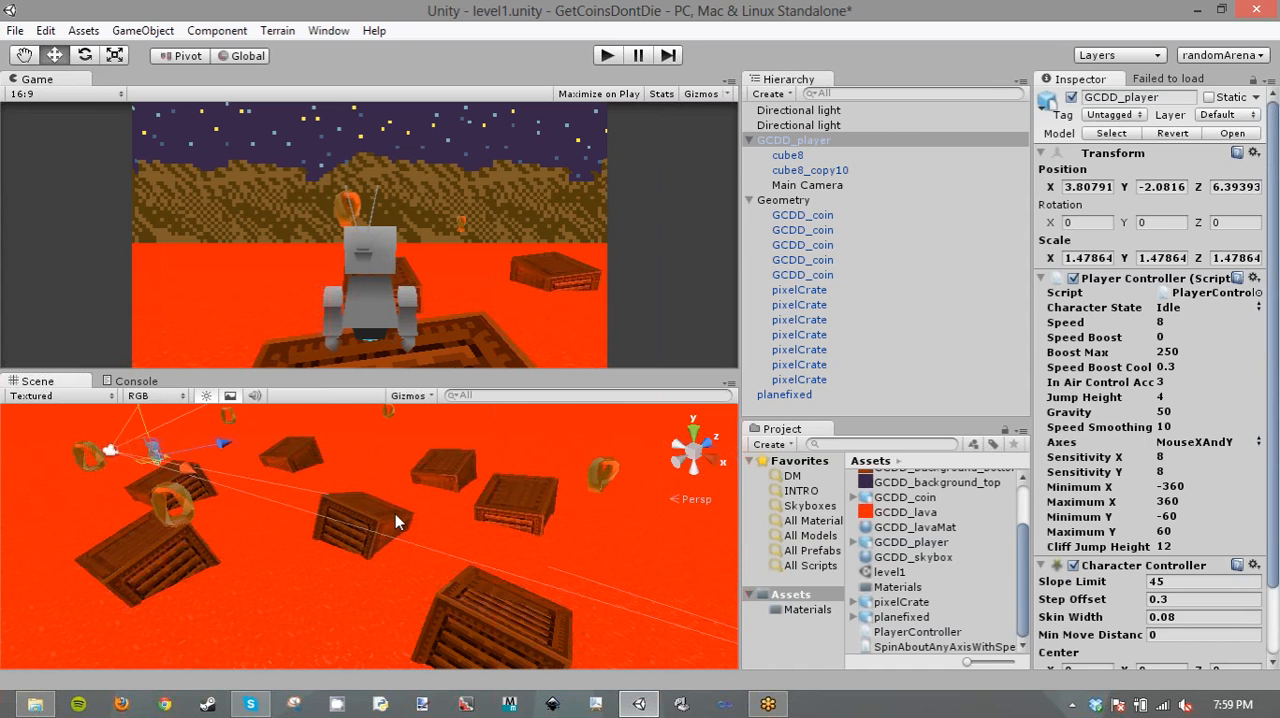
right_drag(395, 513, 503, 462)
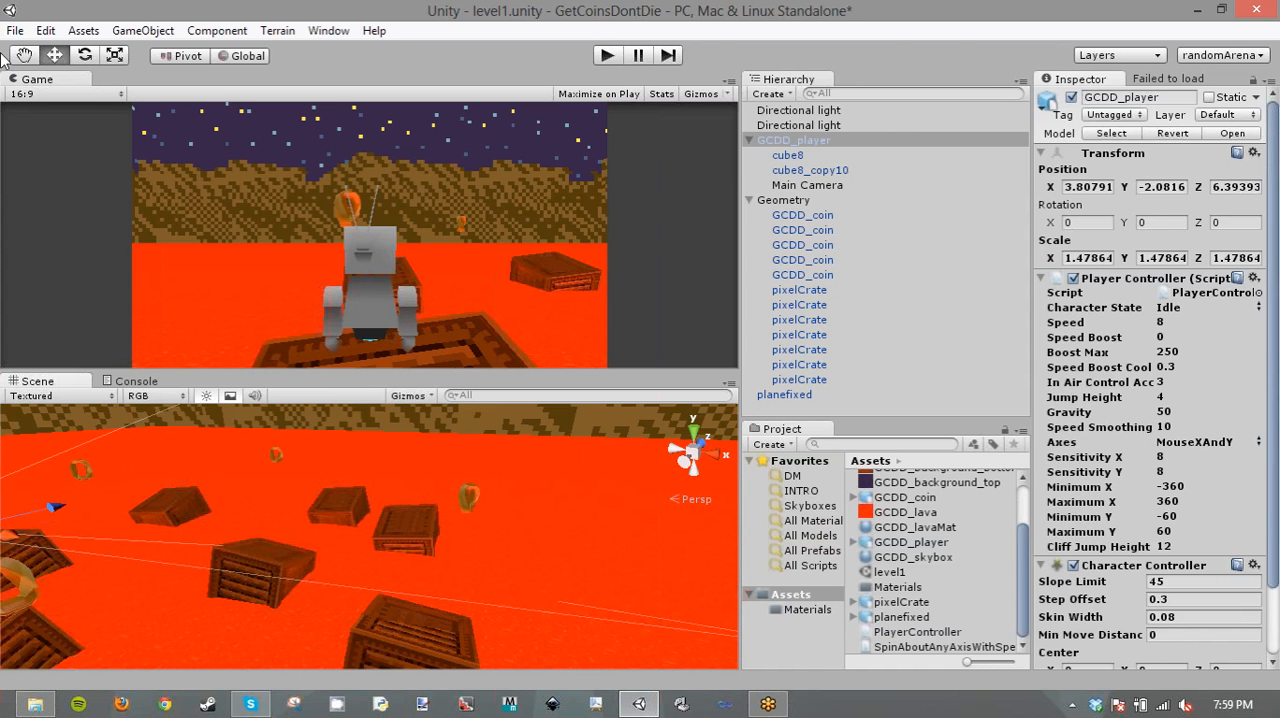
key(ctrl+s)
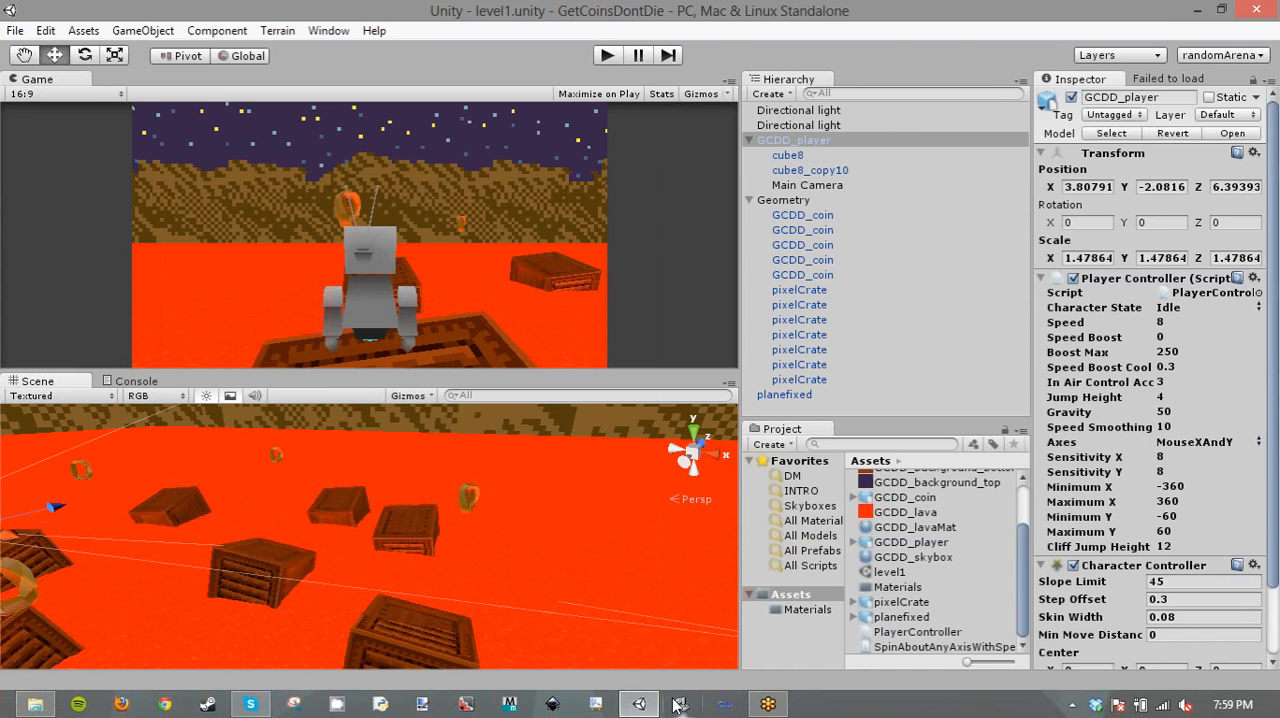
- Collapse the GCDD_player and Geometry hierarchies and open GCDD_player's Player Controller script for editing in MonoDevelop
click(750, 141)
click(750, 155)
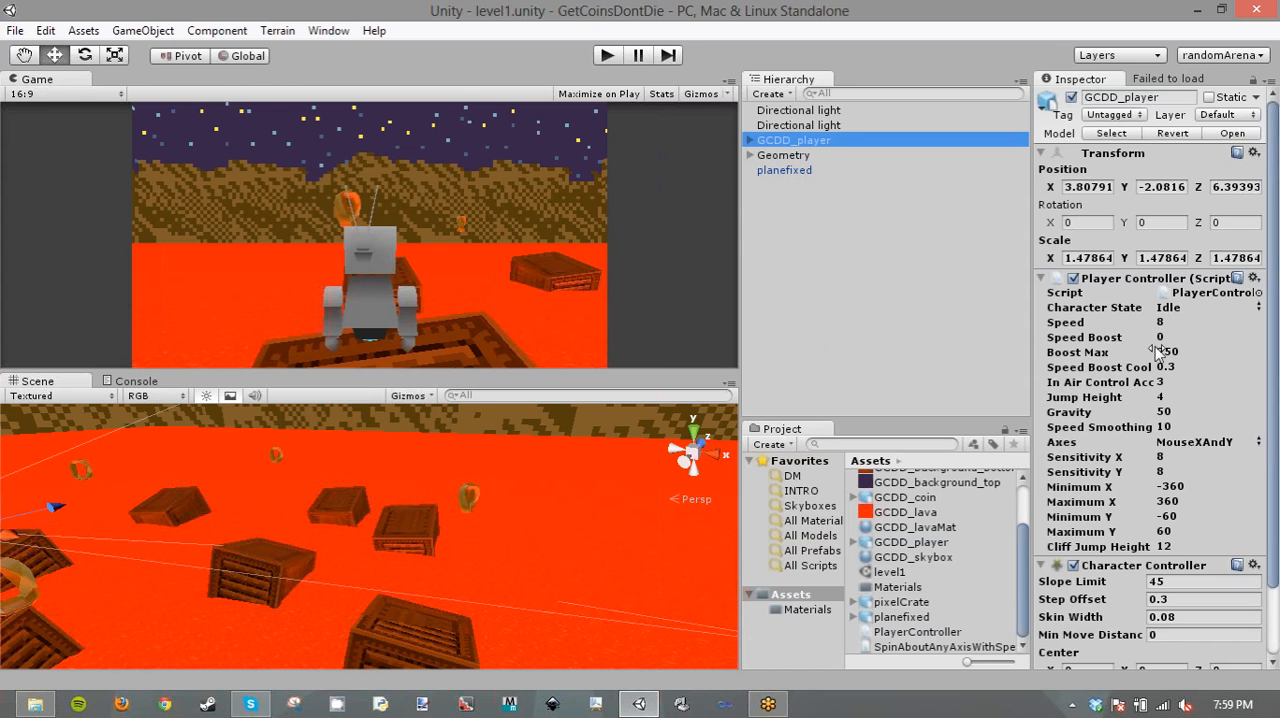
right_click(1110, 280)
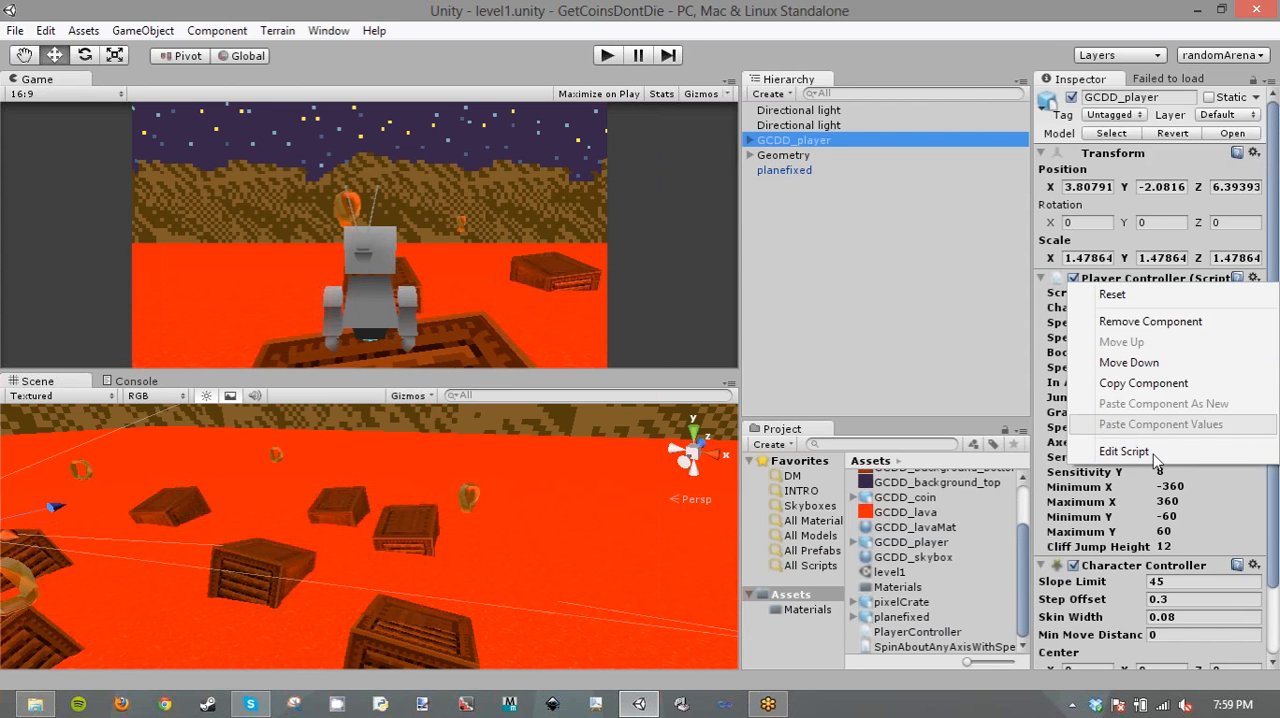
click(1124, 451)
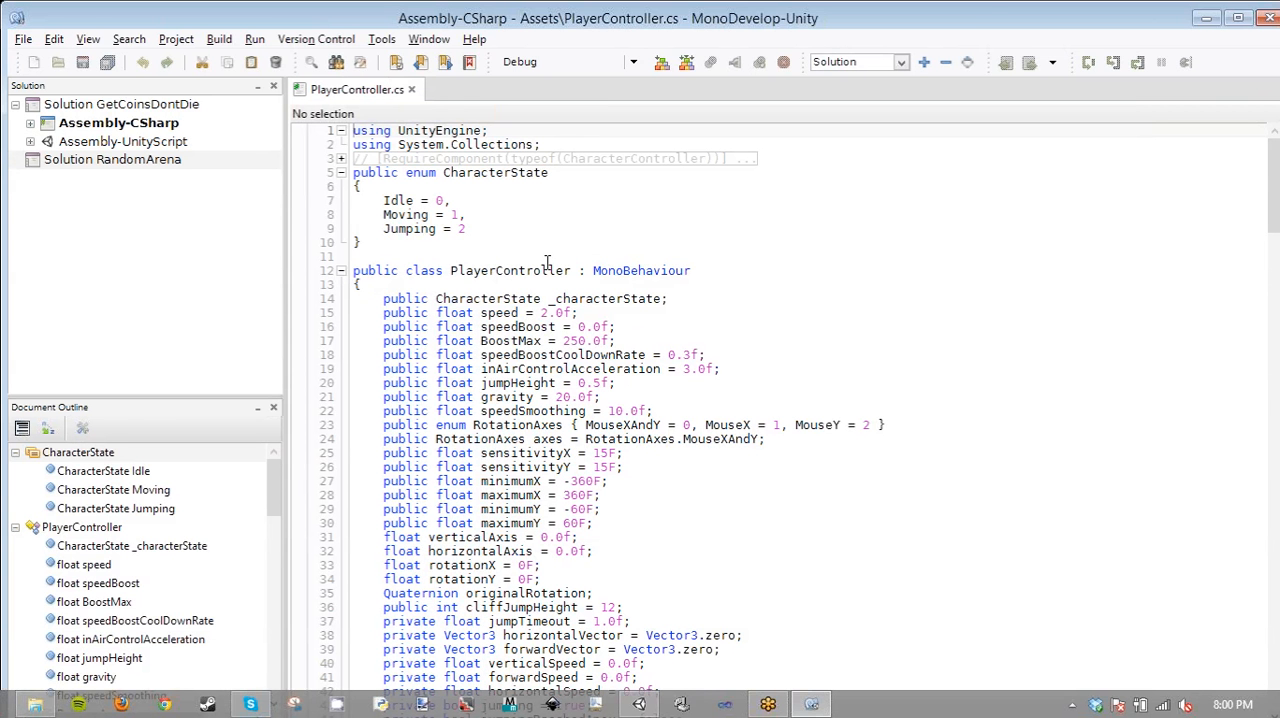
- Read through PlayerController.cs from the variable declarations to the Awake, Start and FixedUpdate methods, highlighting these three method names
scroll(575, 272, down, 3)
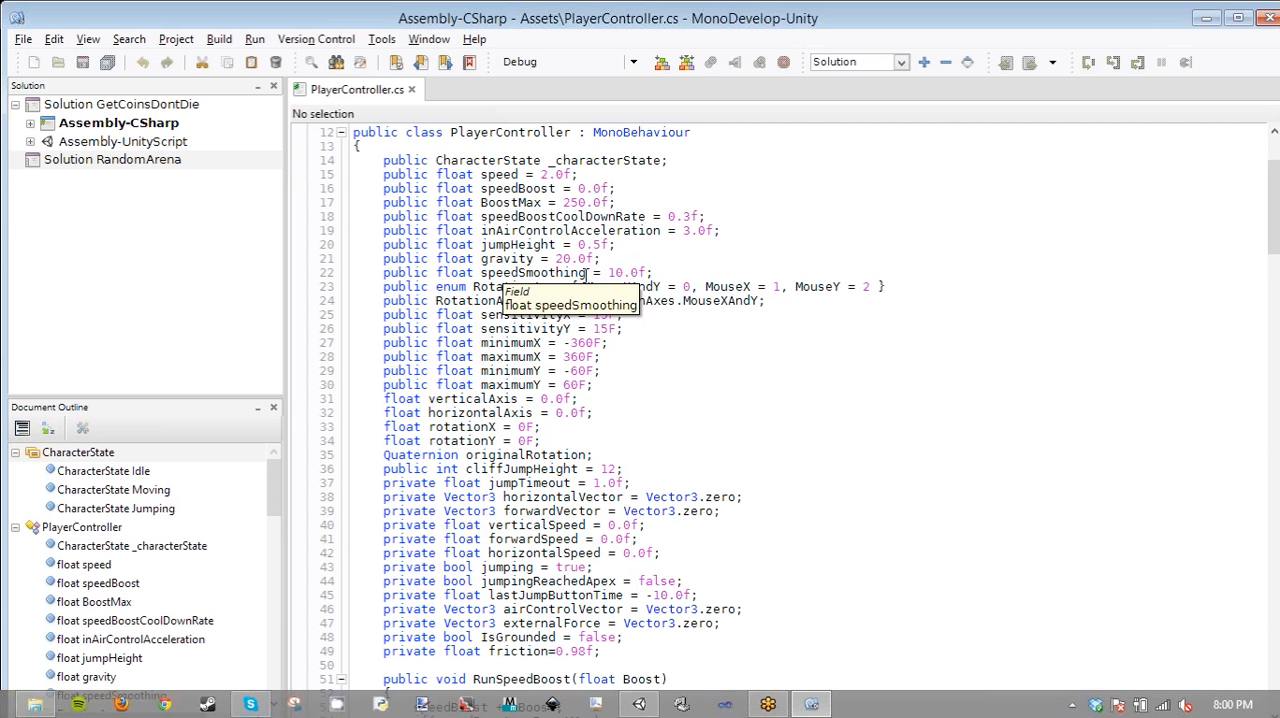
scroll(1216, 306, down, 3)
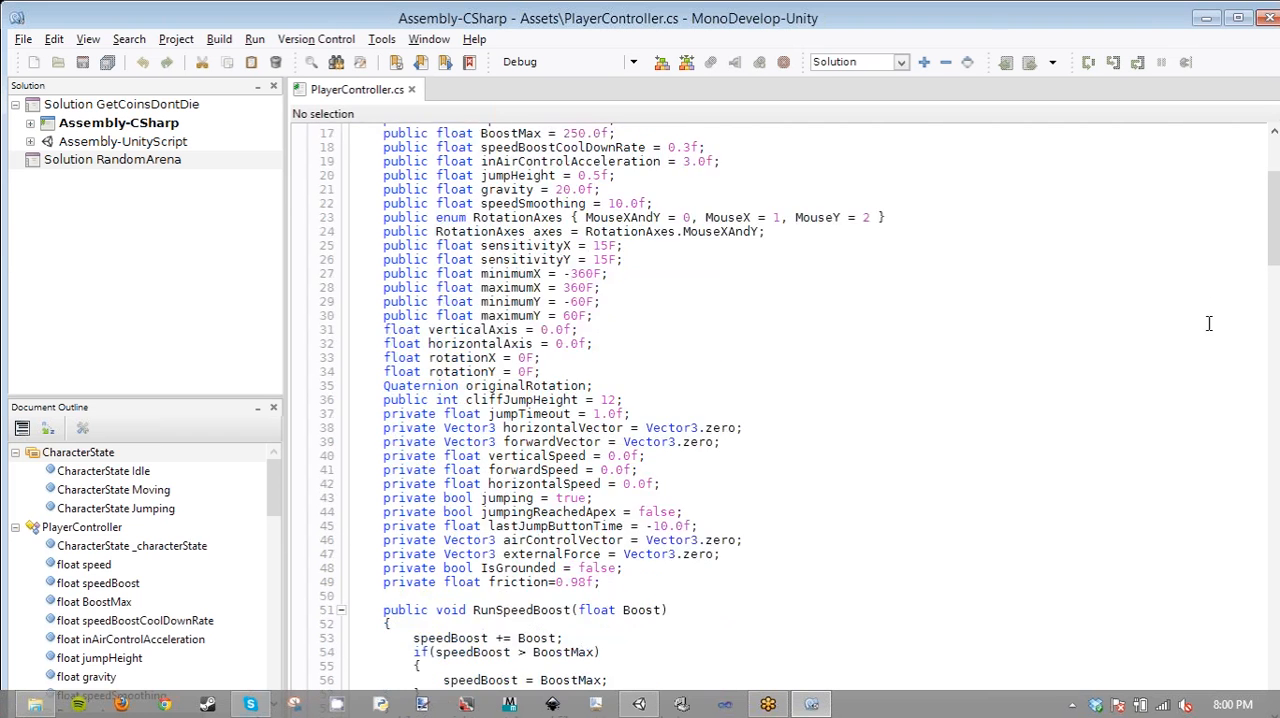
scroll(1203, 327, down, 2)
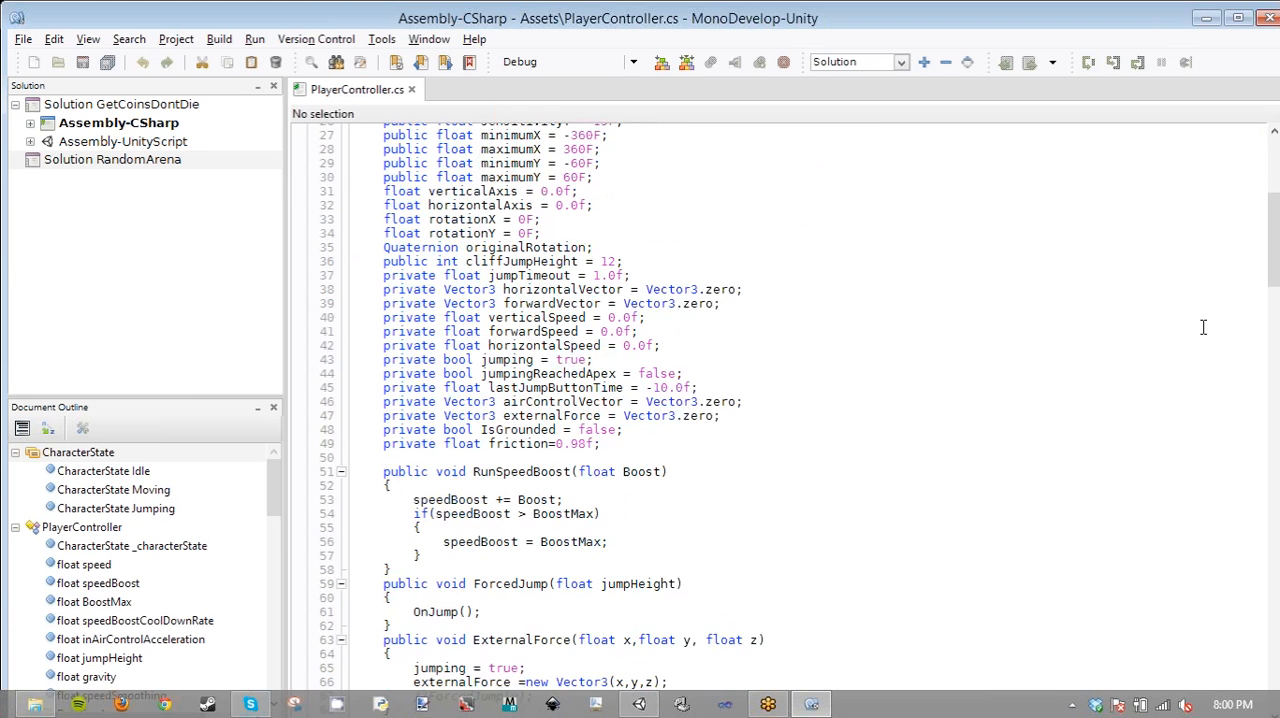
scroll(1203, 327, down, 5)
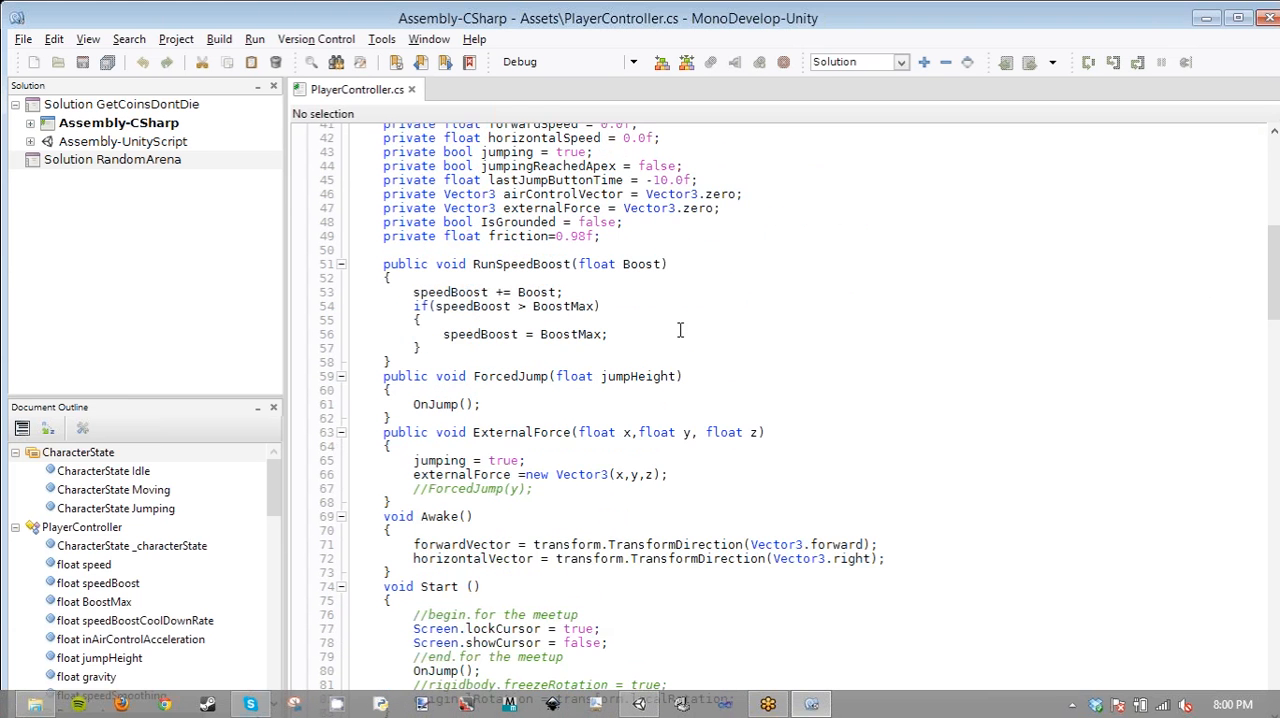
scroll(679, 335, down, 1)
scroll(679, 335, down, 5)
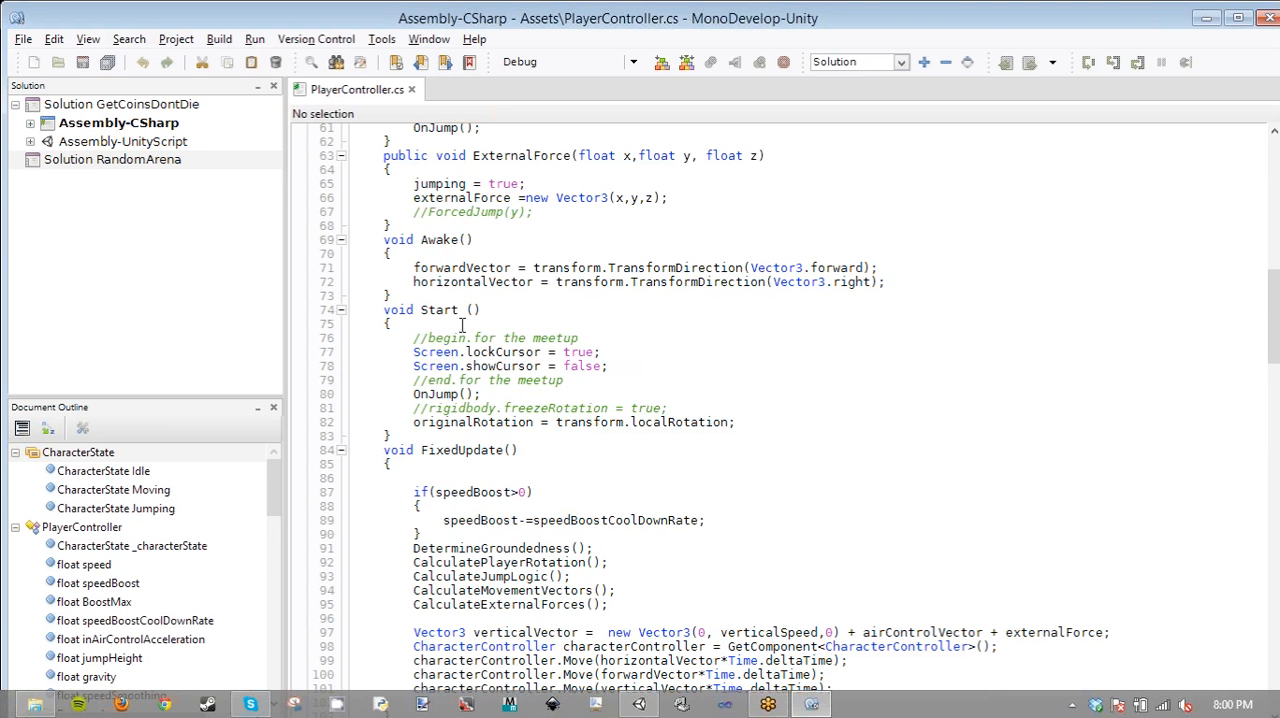
click(430, 241)
double_click(428, 241)
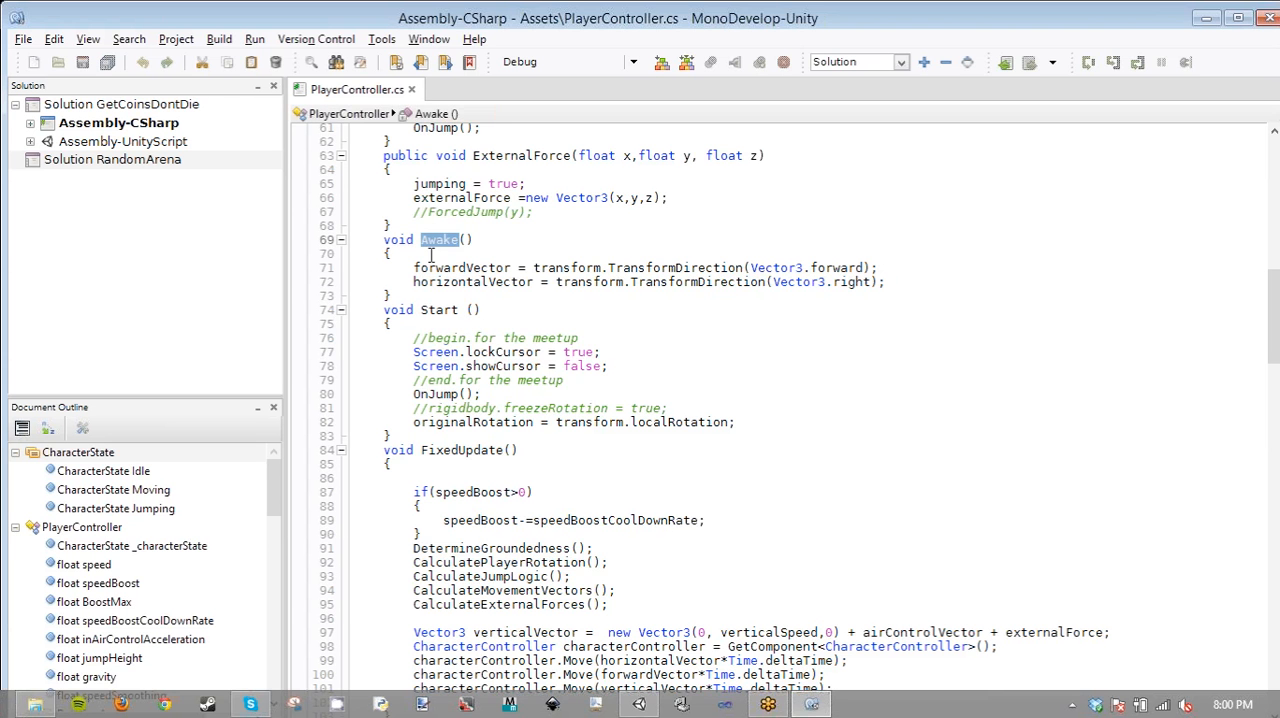
double_click(440, 310)
click(465, 446)
double_click(463, 448)
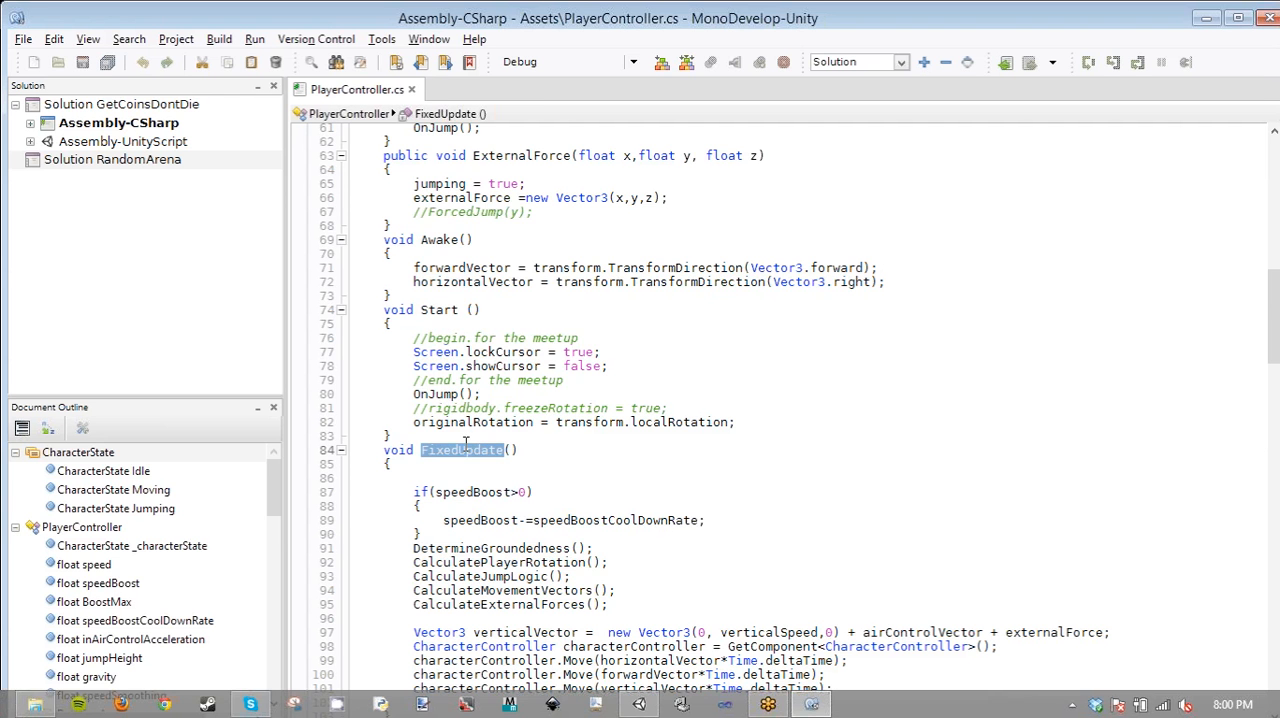
- Skim the script's remaining methods, return to FixedUpdate, and highlight Time.deltaTime in the horizontalVector Move call
scroll(465, 440, down, 5)
scroll(467, 438, down, 20)
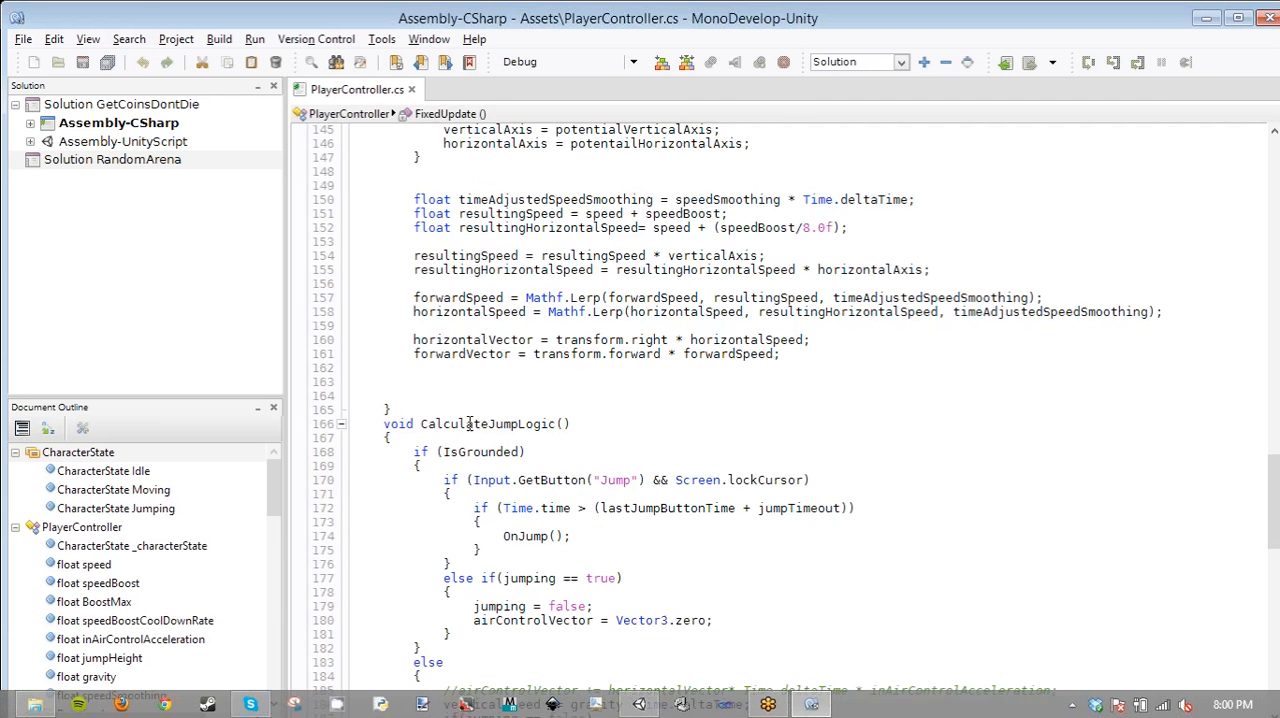
scroll(469, 424, down, 20)
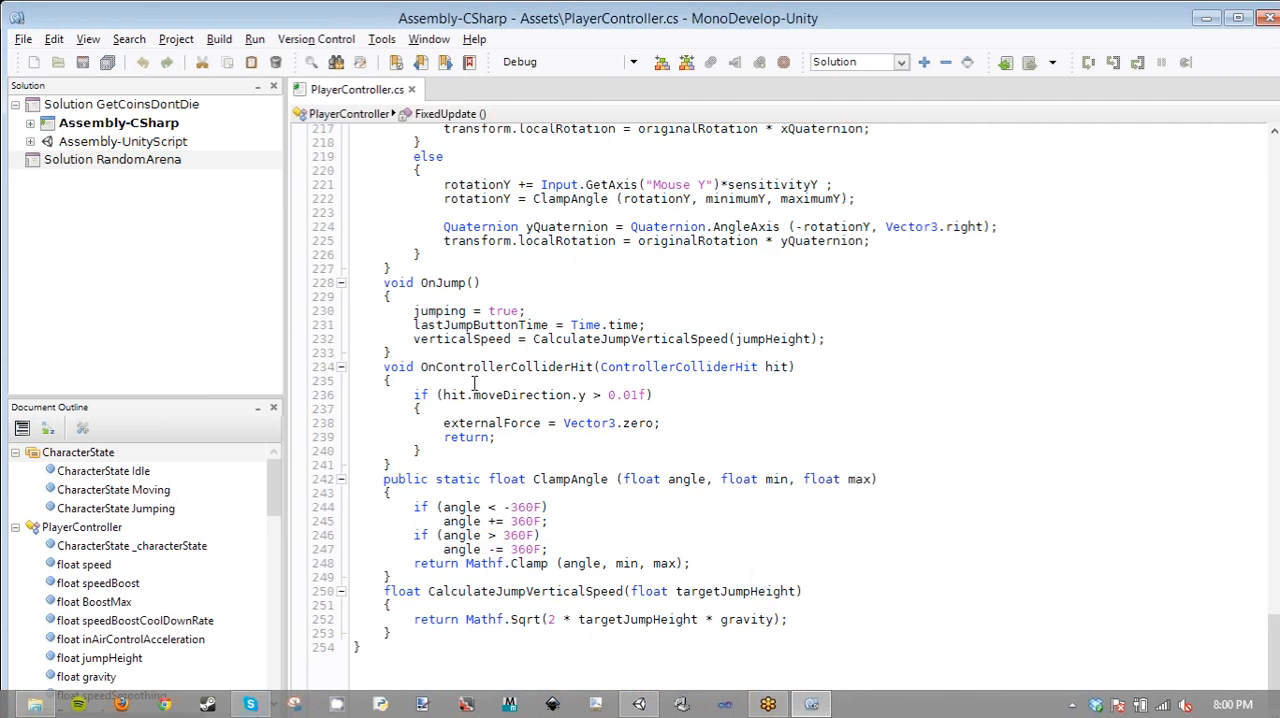
scroll(503, 432, up, 20)
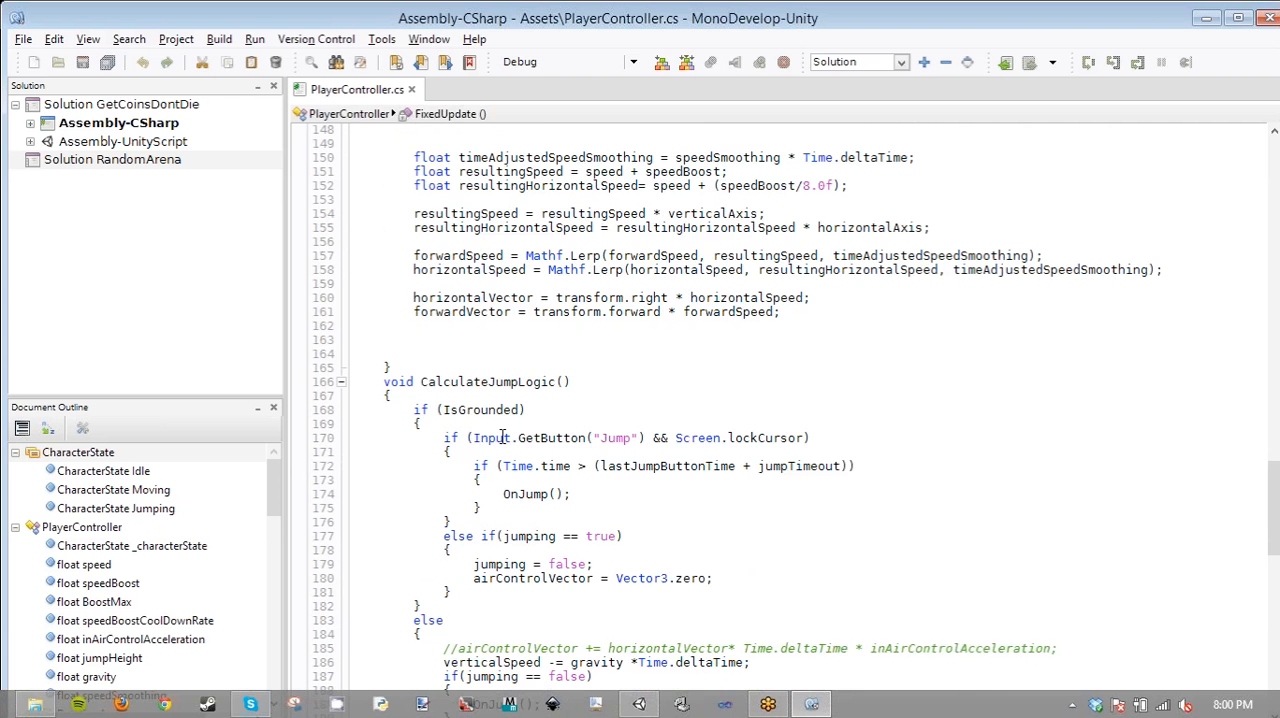
scroll(503, 437, up, 20)
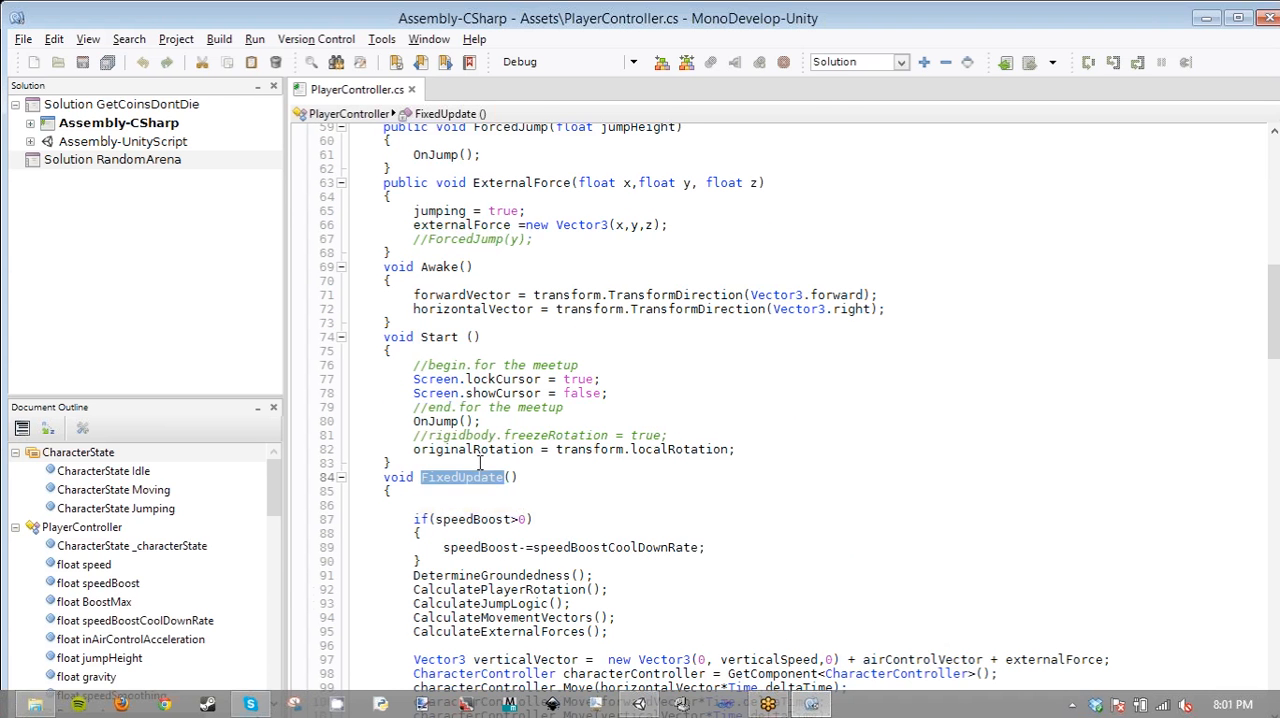
scroll(480, 462, down, 5)
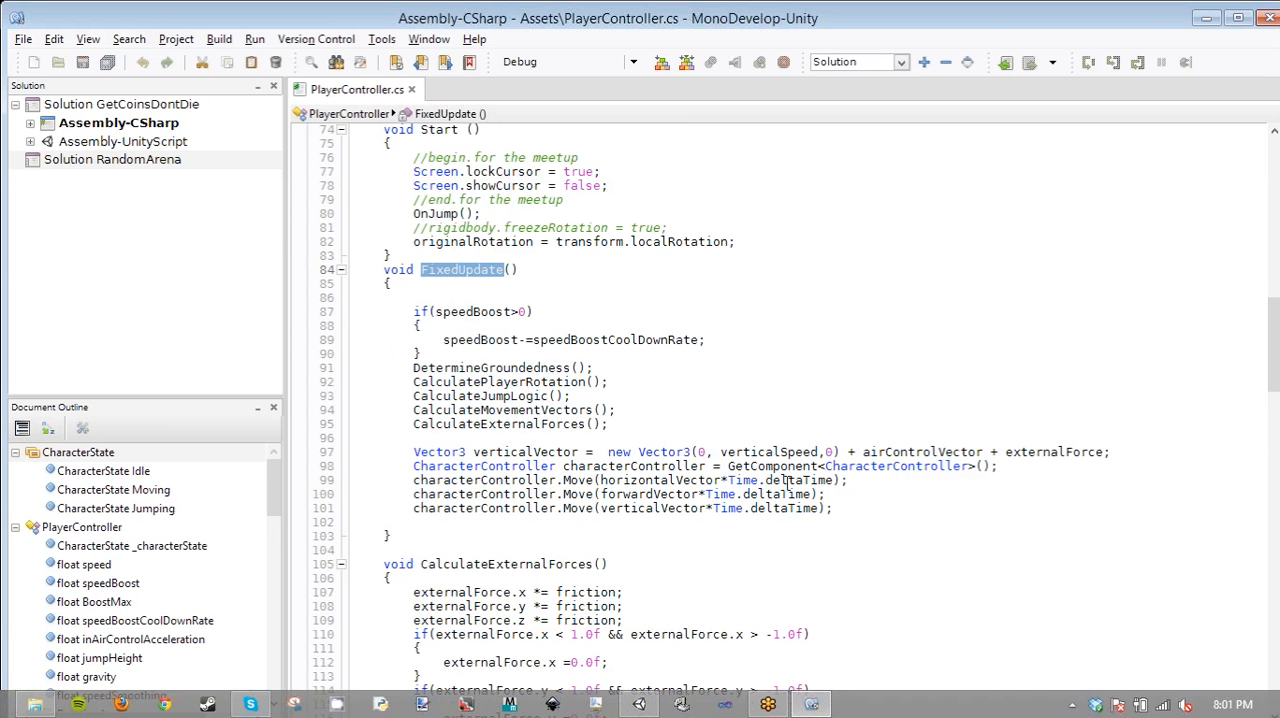
drag(734, 480, 834, 480)
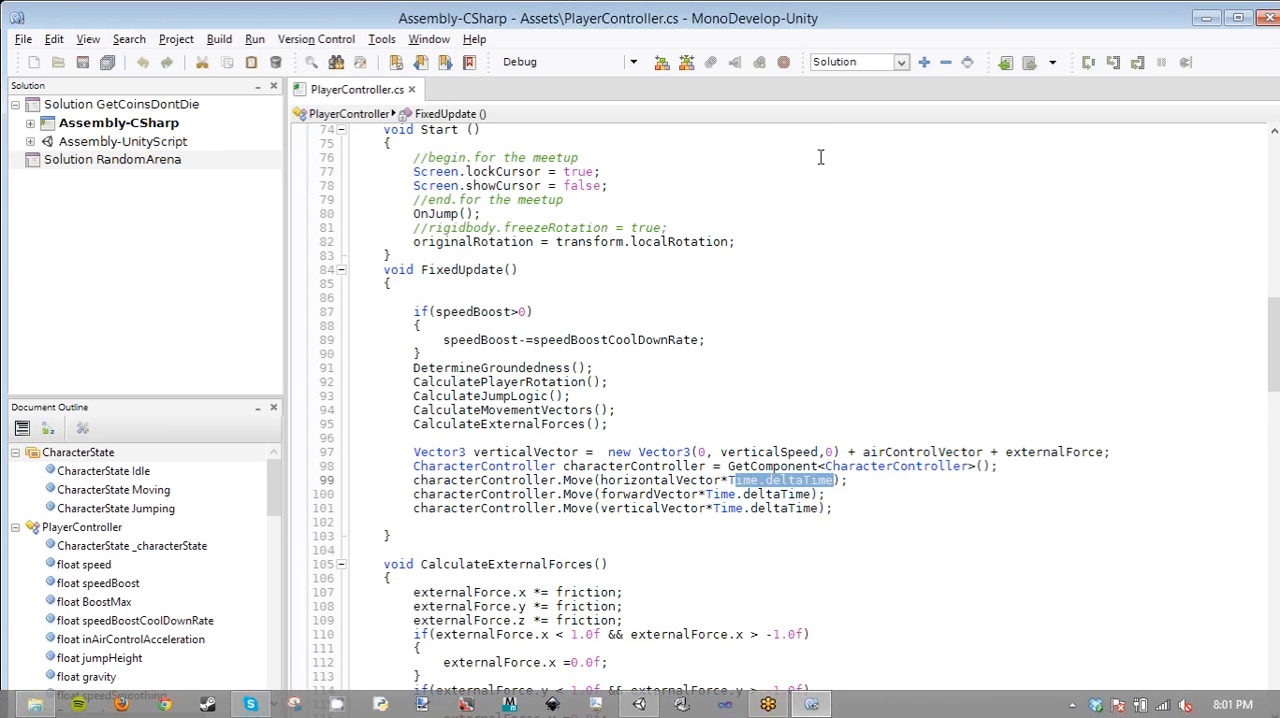
click(732, 481)
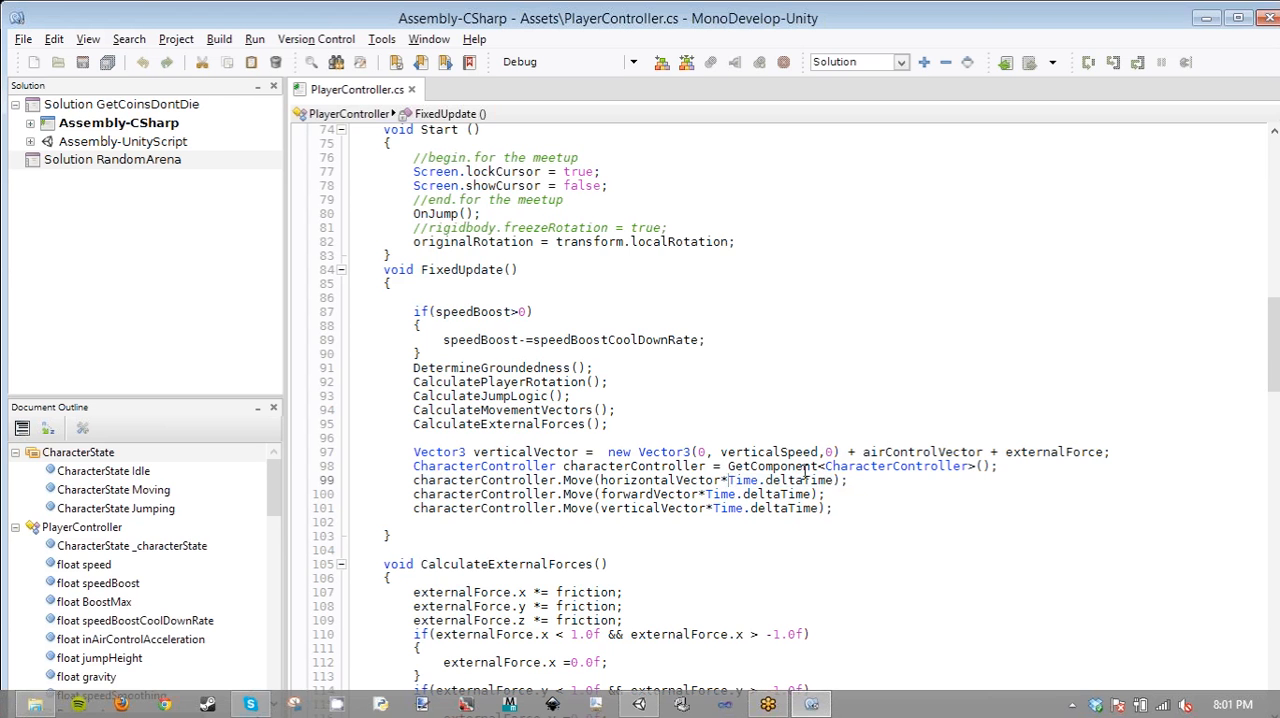
double_click(729, 481)
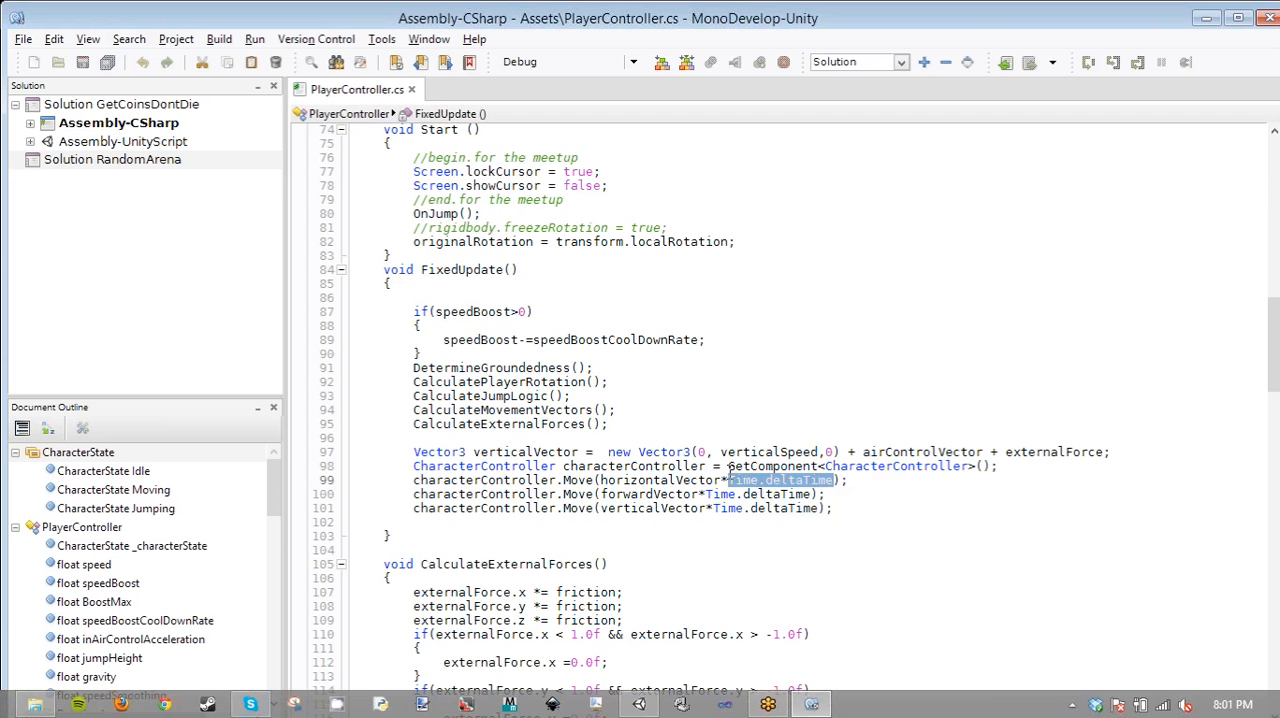
- Examine the speedBoost cooldown condition at the start of FixedUpdate, highlighting the whole block and the speedBoost variable
scroll(729, 466, up, 2)
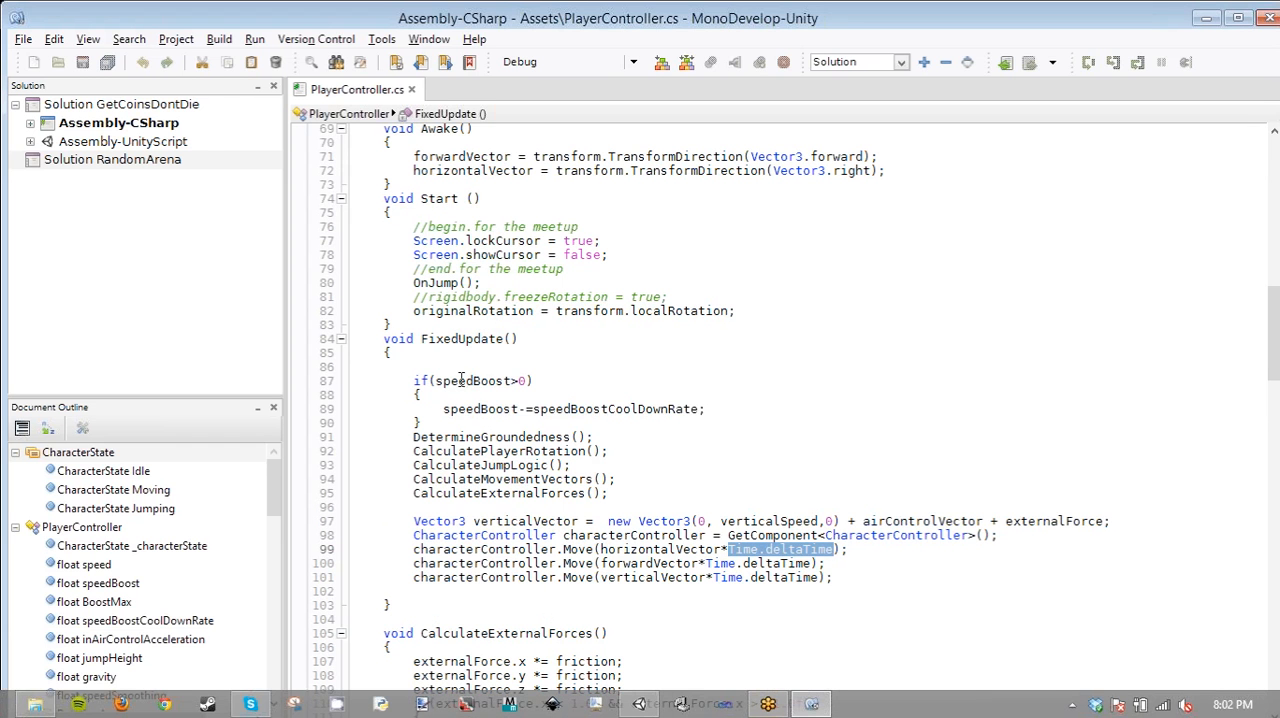
click(416, 378)
shift+click(462, 428)
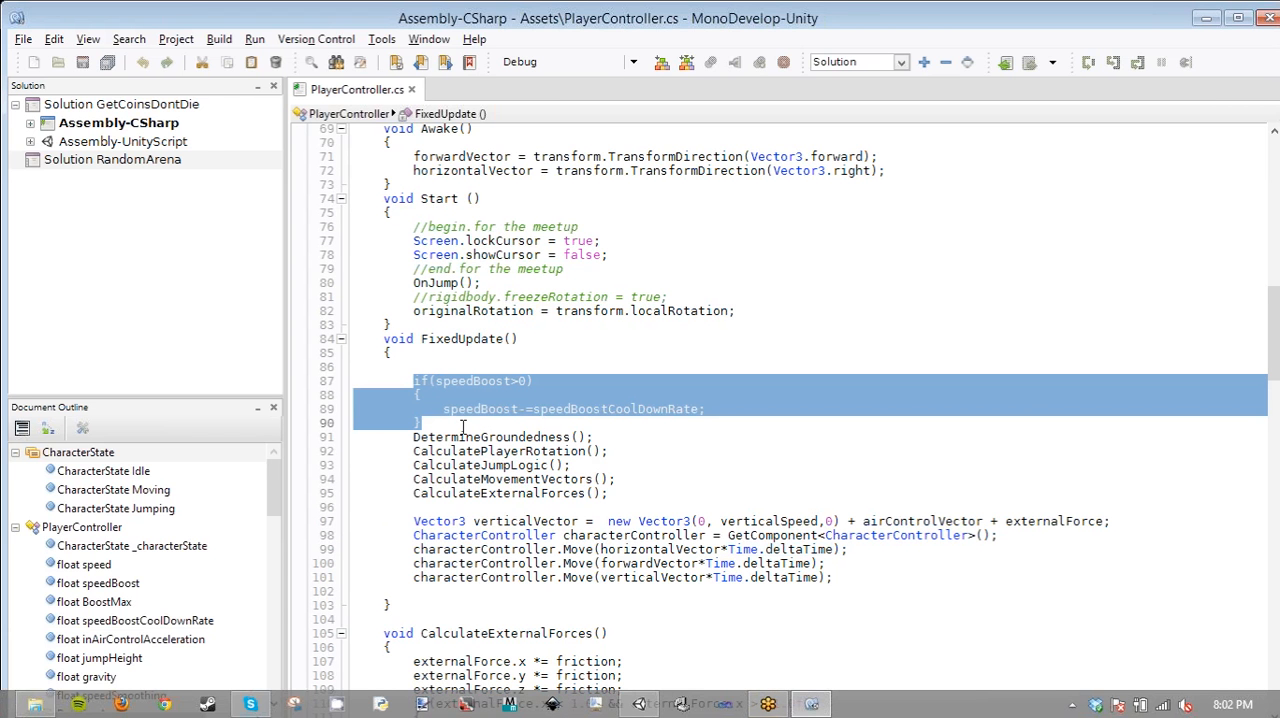
click(455, 380)
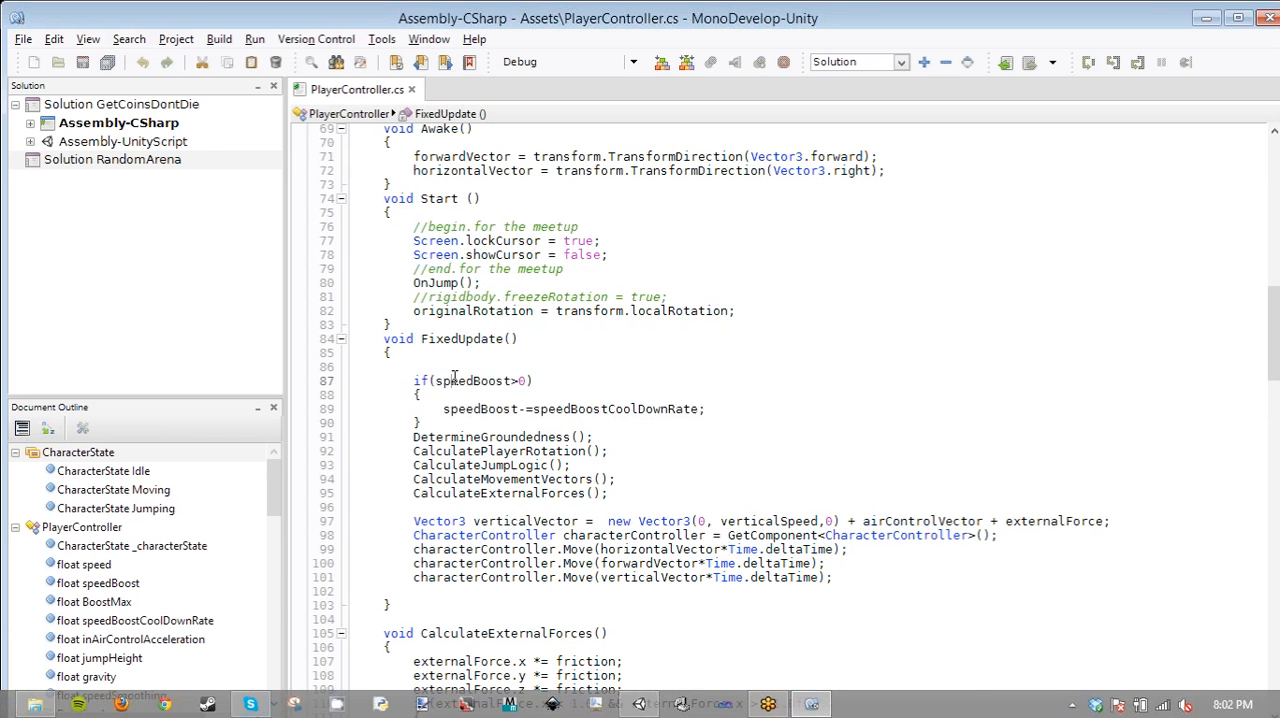
double_click(453, 380)
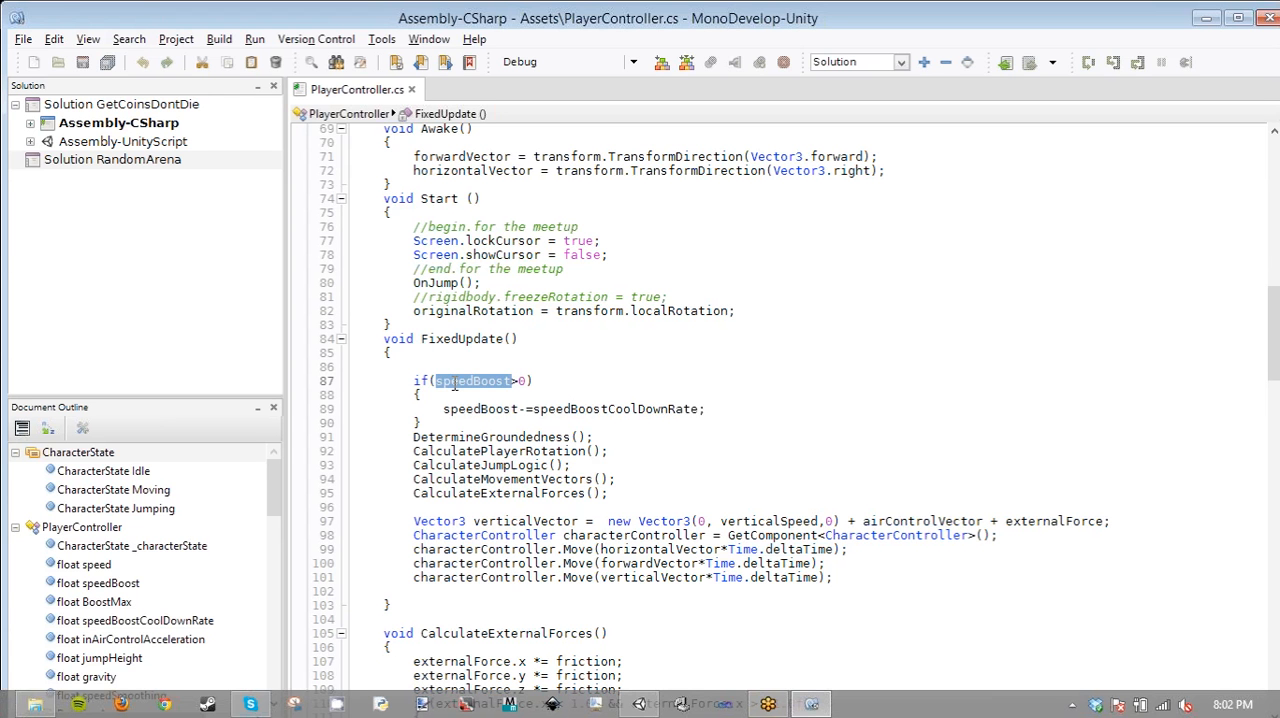
click(615, 398)
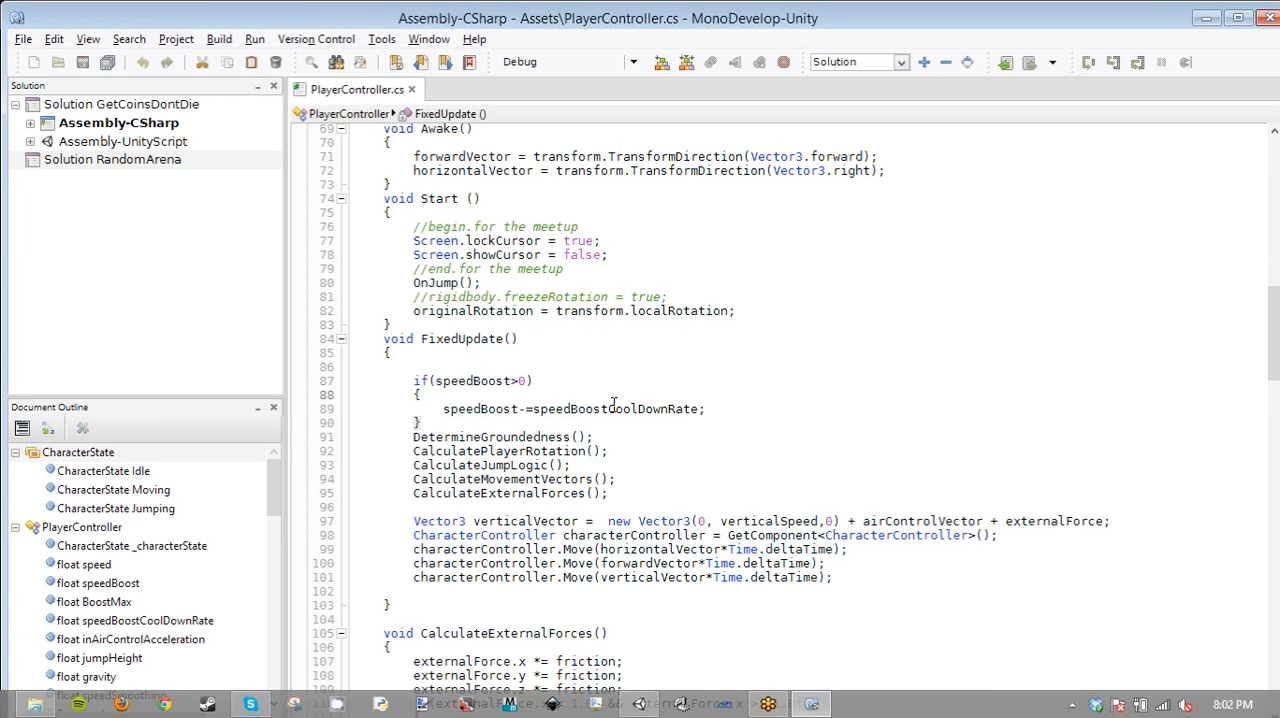
- Highlight speedBoostCoolDownRate and examine the five method calls below it in FixedUpdate, from DetermineGroundedness to CalculateExternalForces
double_click(614, 406)
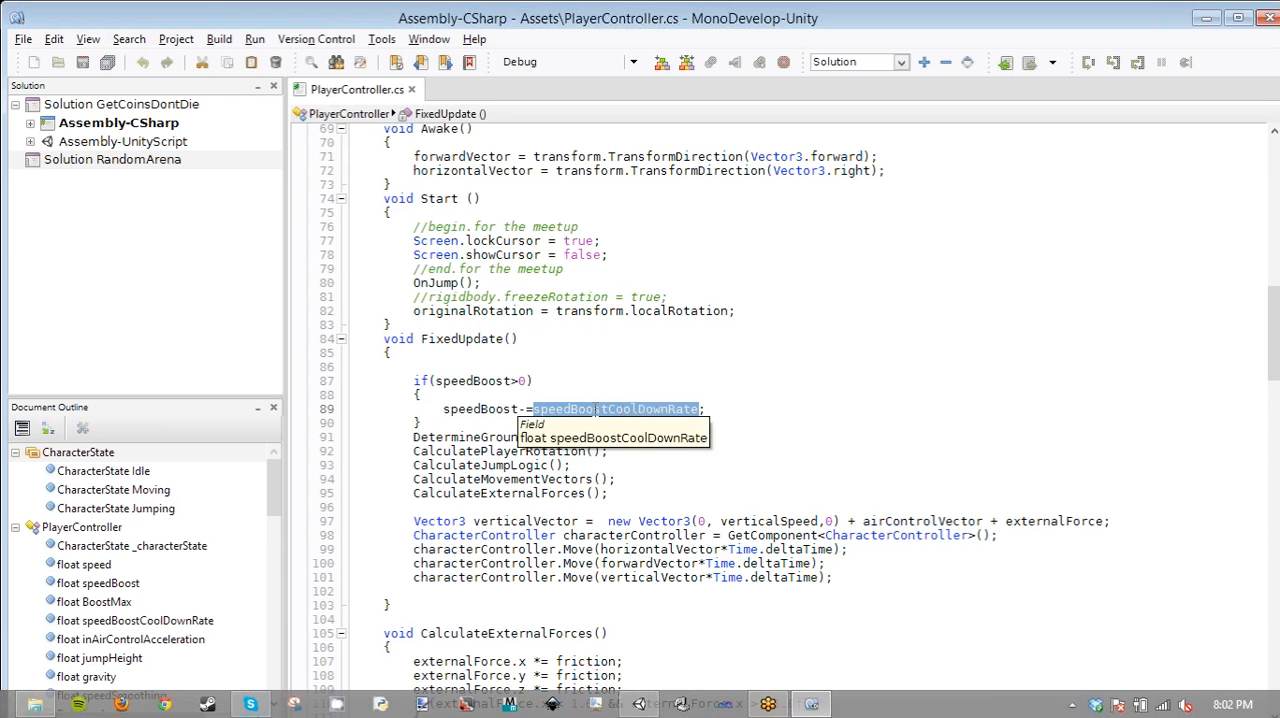
scroll(513, 380, down, 2)
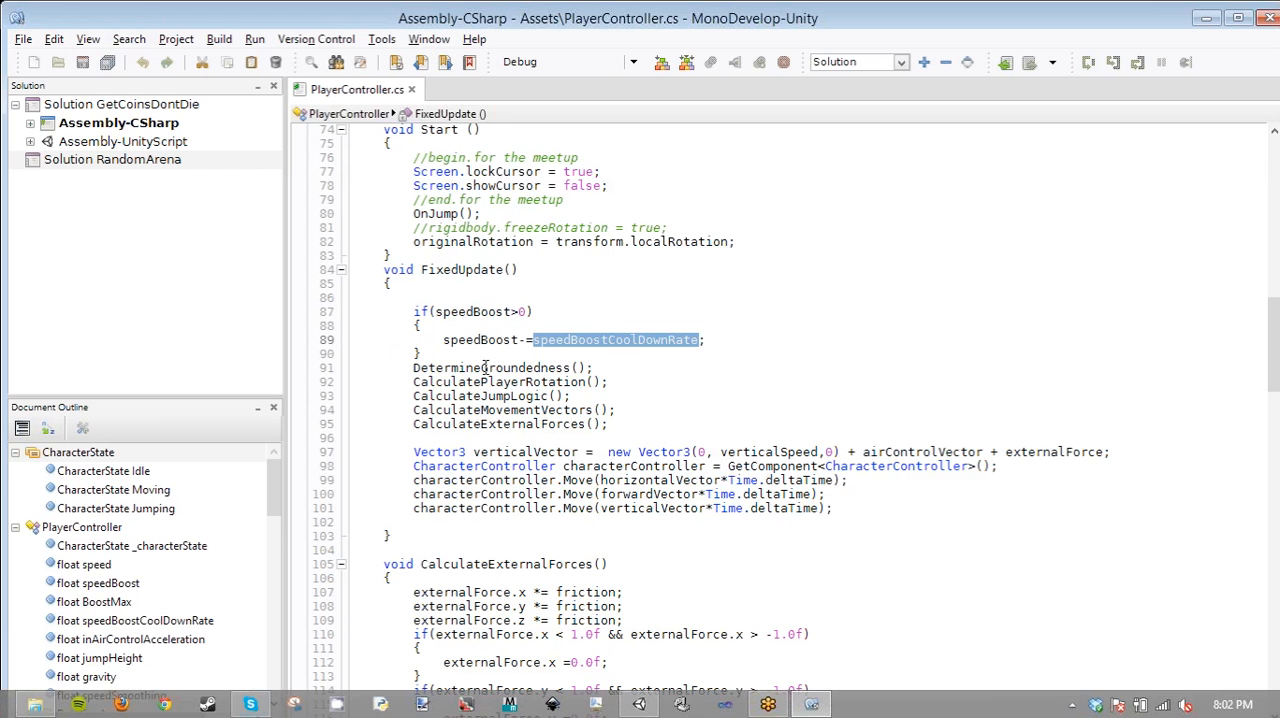
click(485, 368)
drag(503, 367, 573, 366)
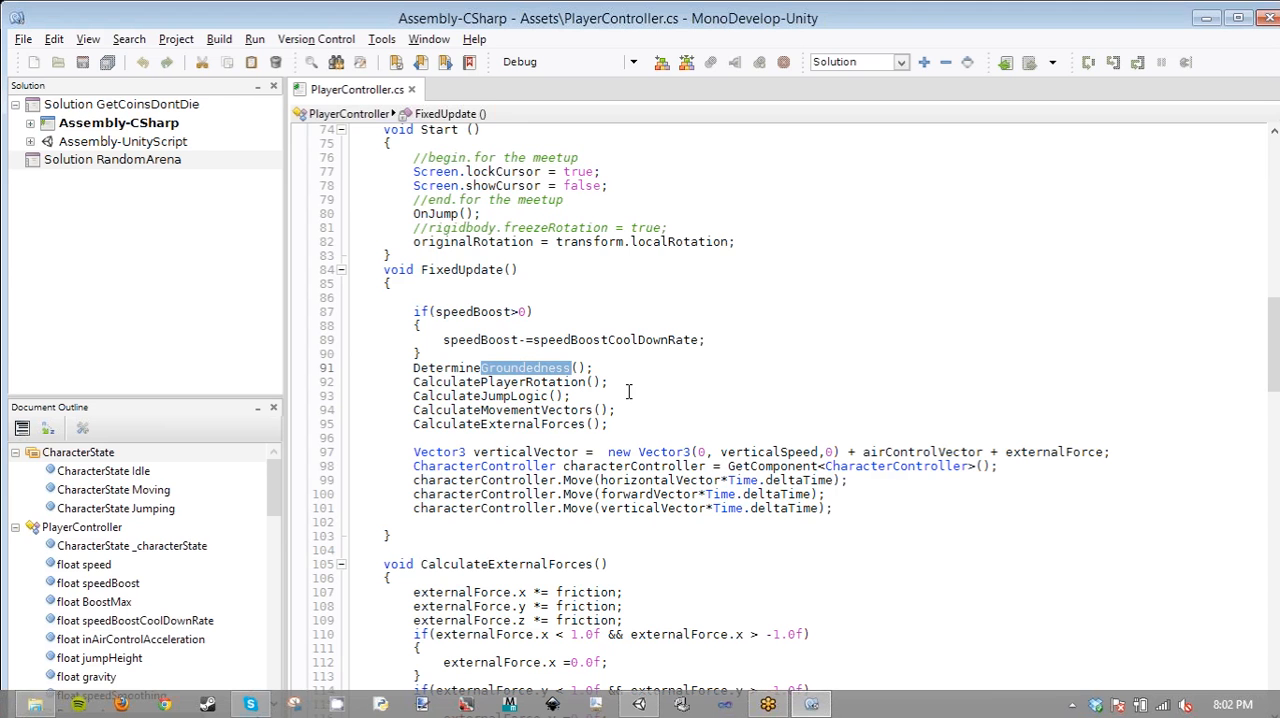
double_click(510, 382)
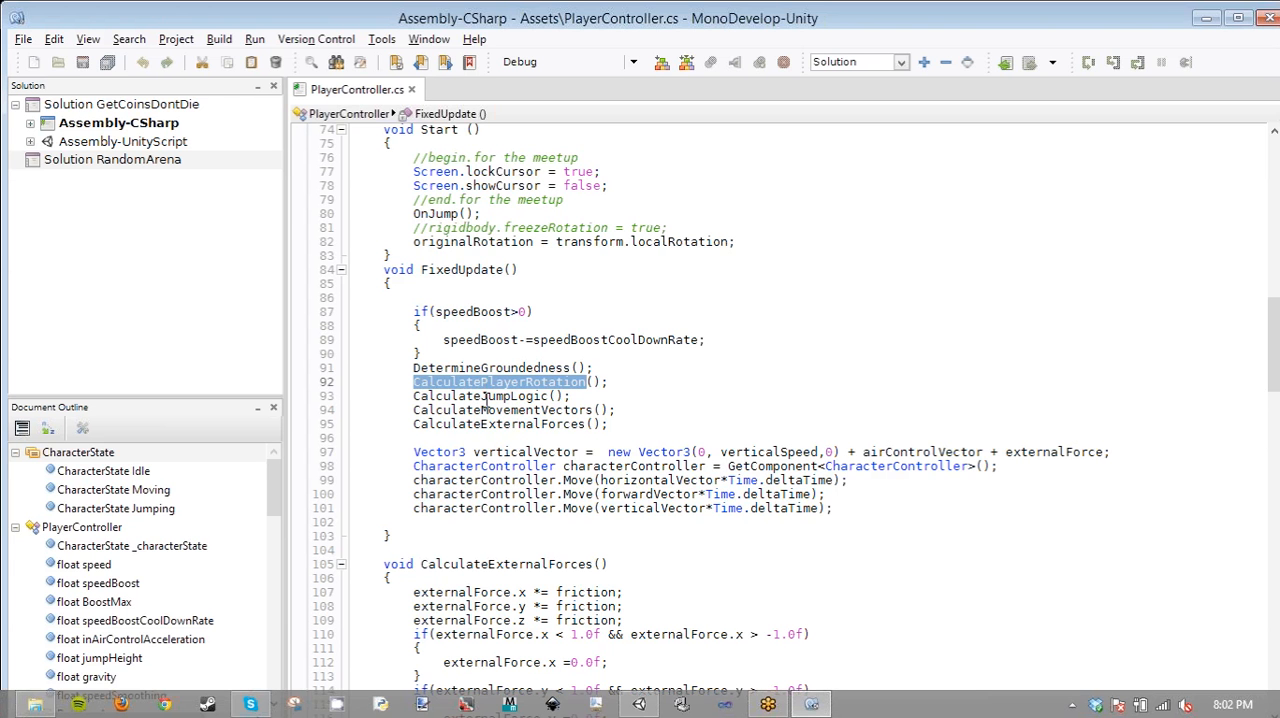
drag(481, 397, 548, 398)
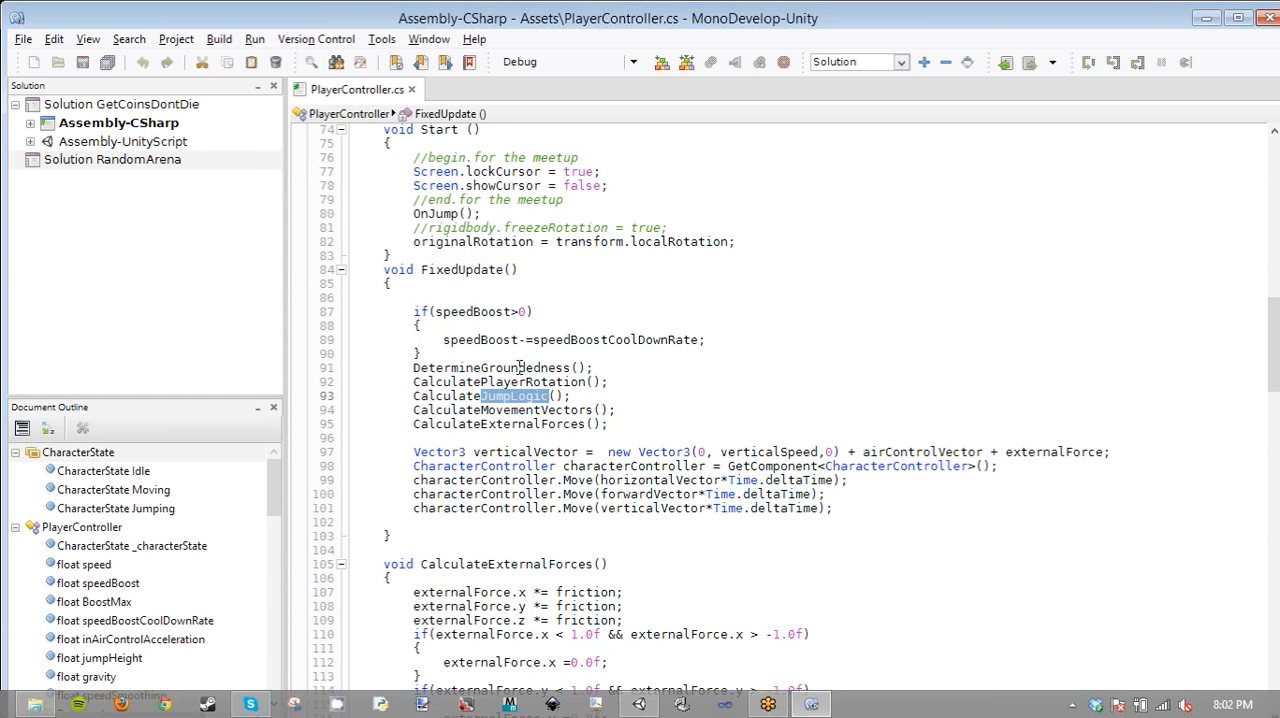
double_click(506, 368)
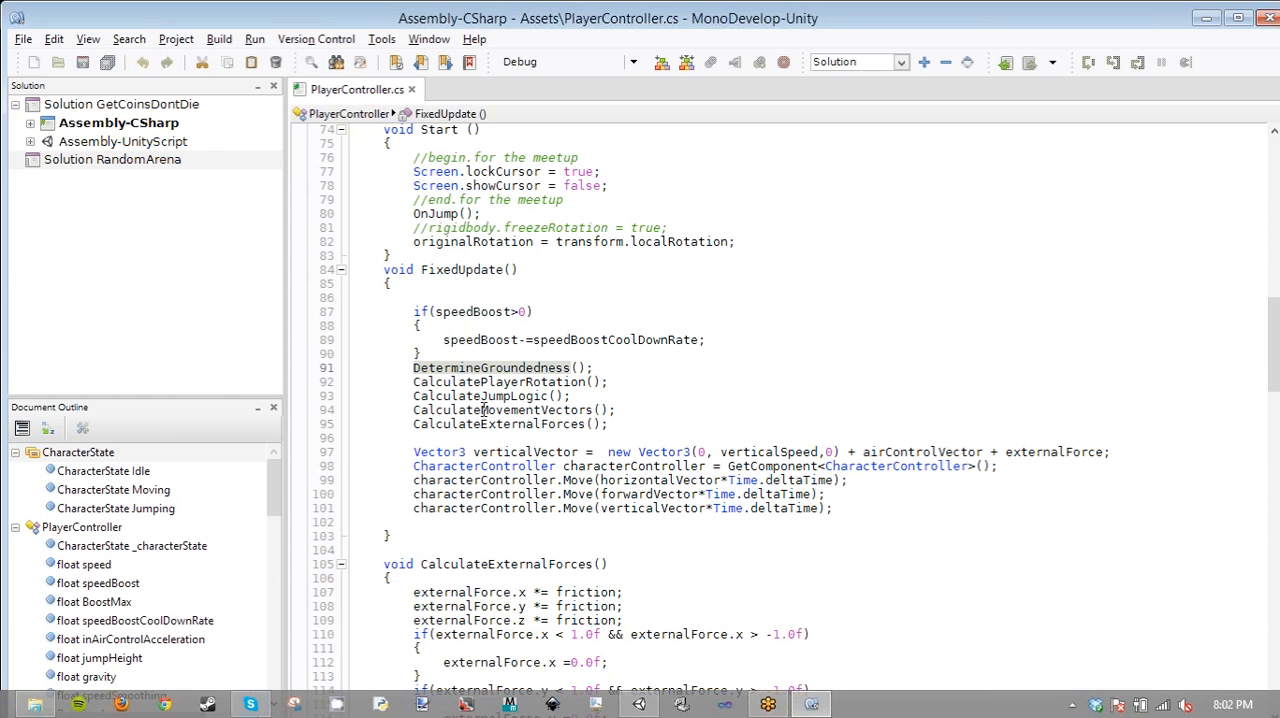
drag(481, 410, 594, 410)
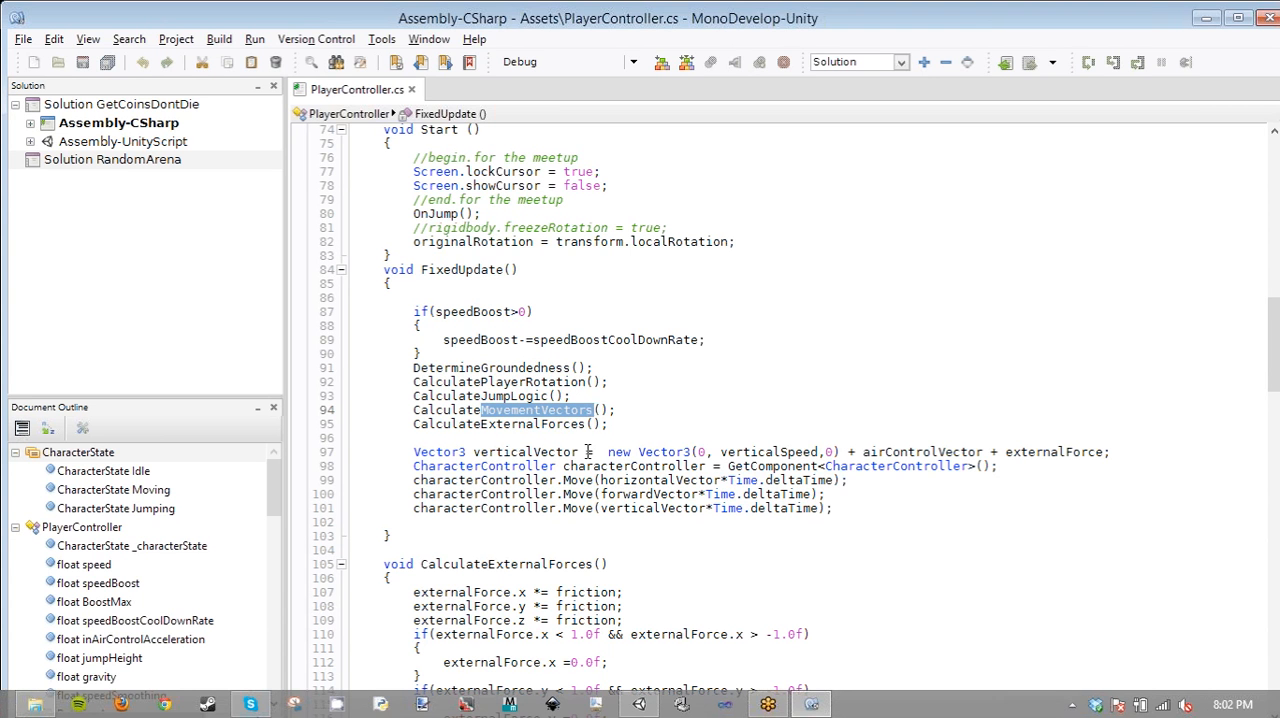
drag(481, 424, 587, 424)
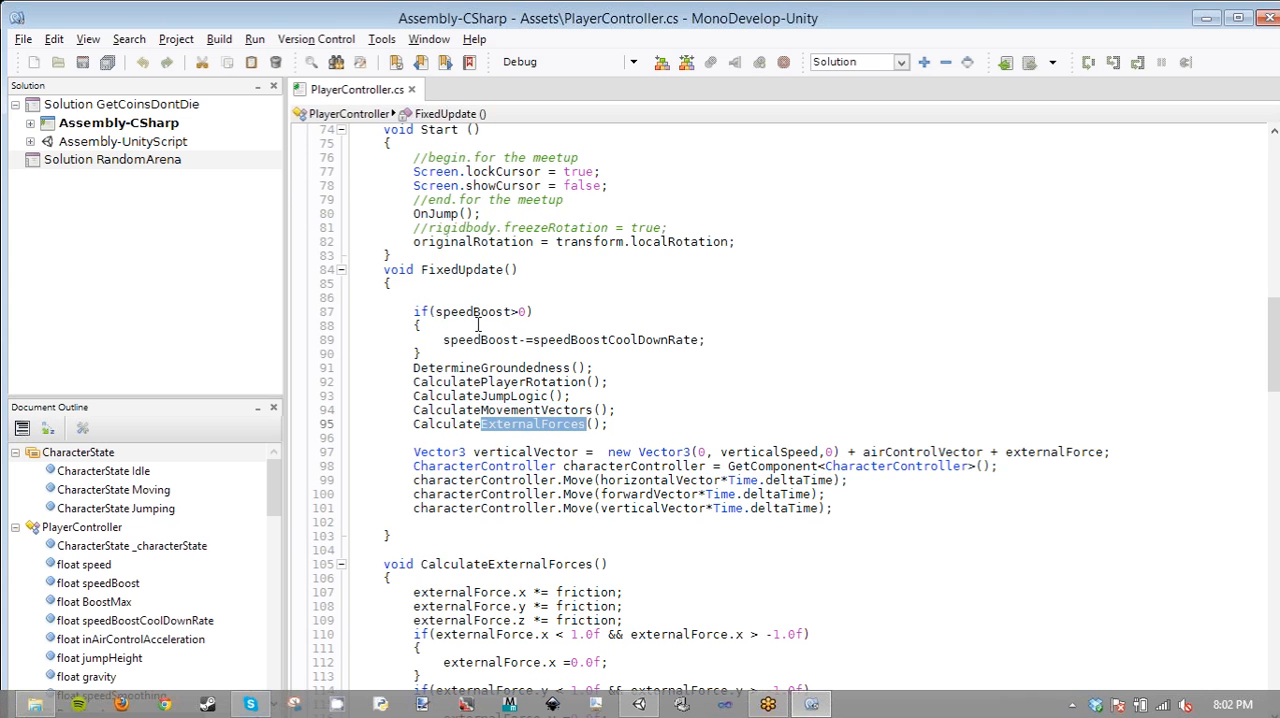
drag(436, 312, 513, 314)
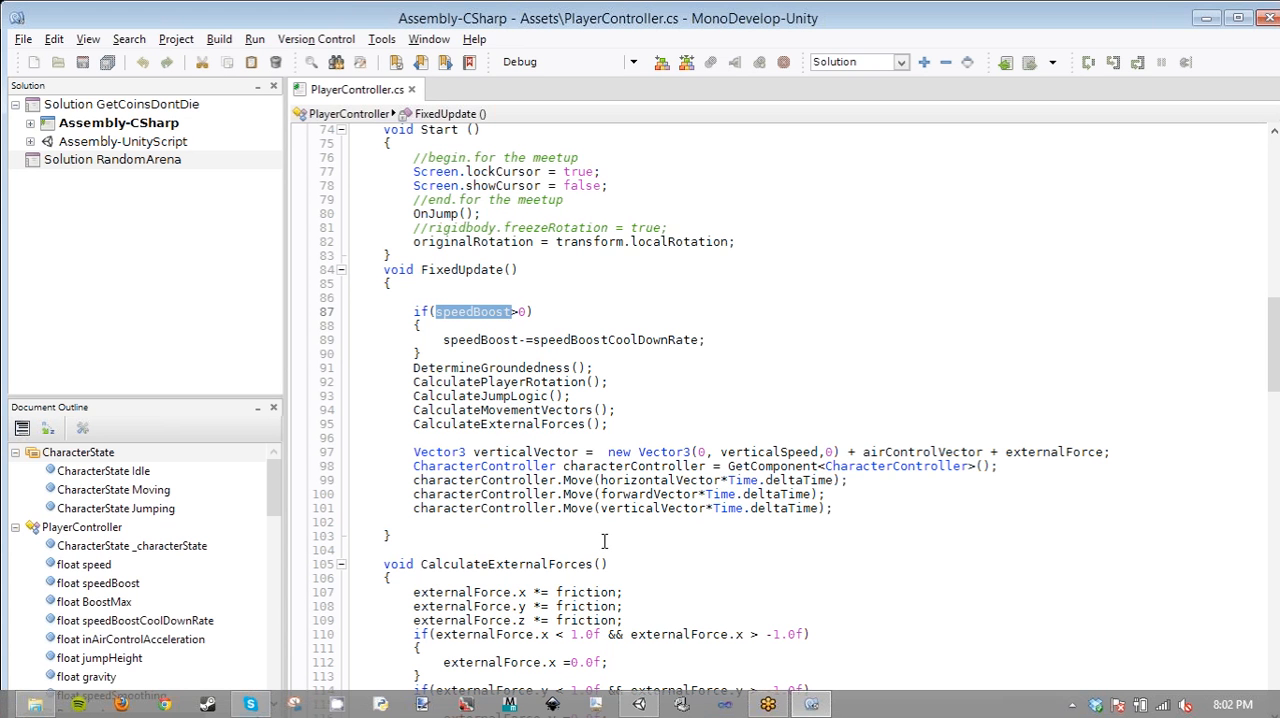
double_click(509, 424)
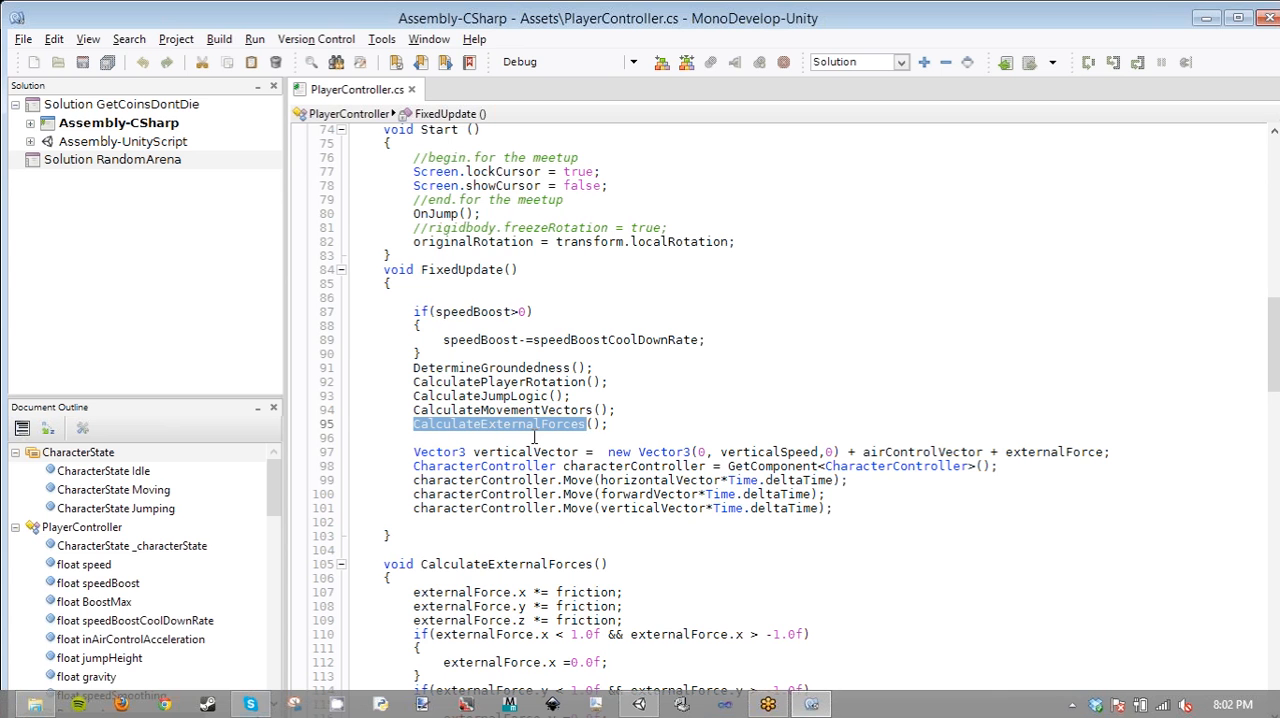
- Examine the movement vectors in FixedUpdate, highlighting verticalVector, horizontalVector, forwardVector, verticalSpeed and airControlVector in turn
double_click(541, 450)
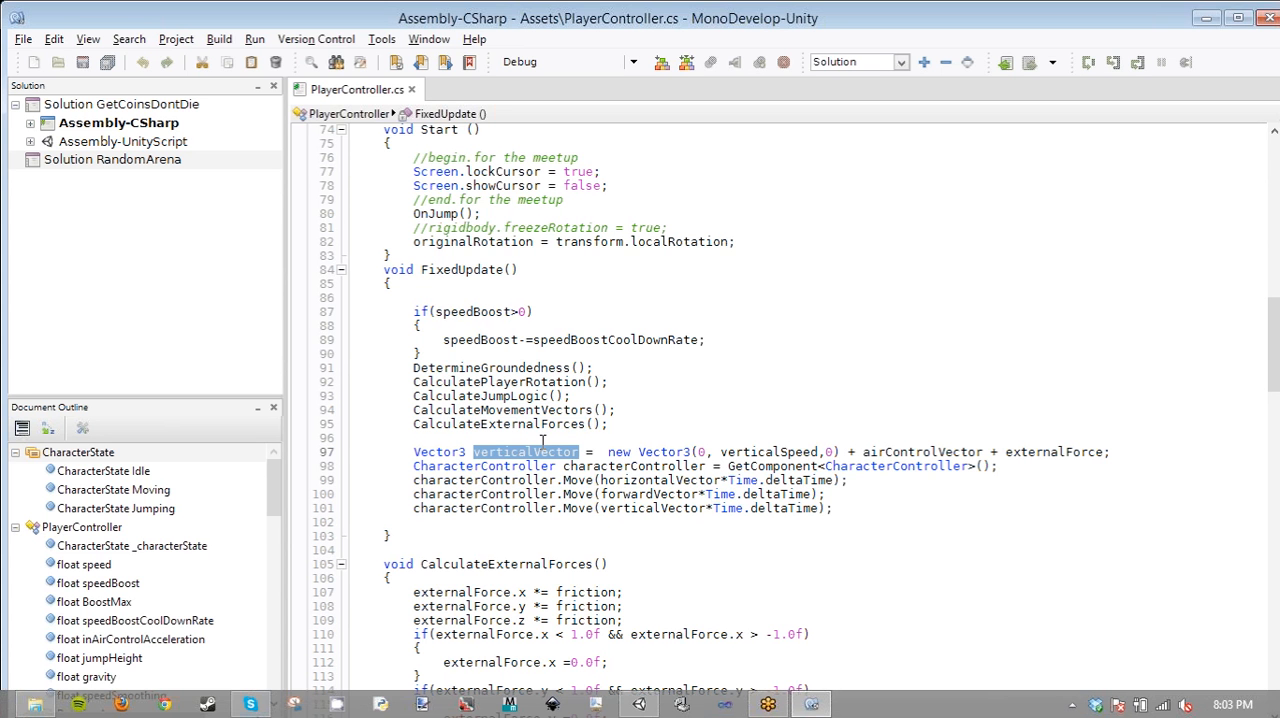
double_click(658, 480)
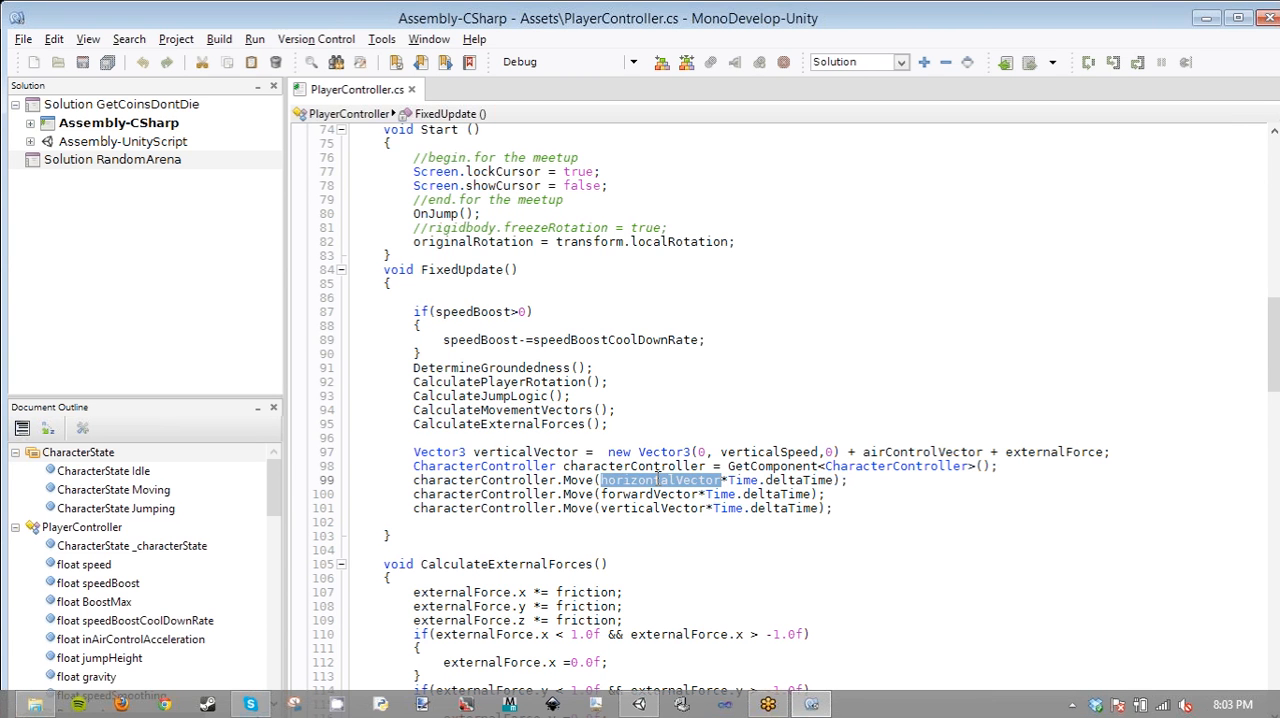
click(660, 494)
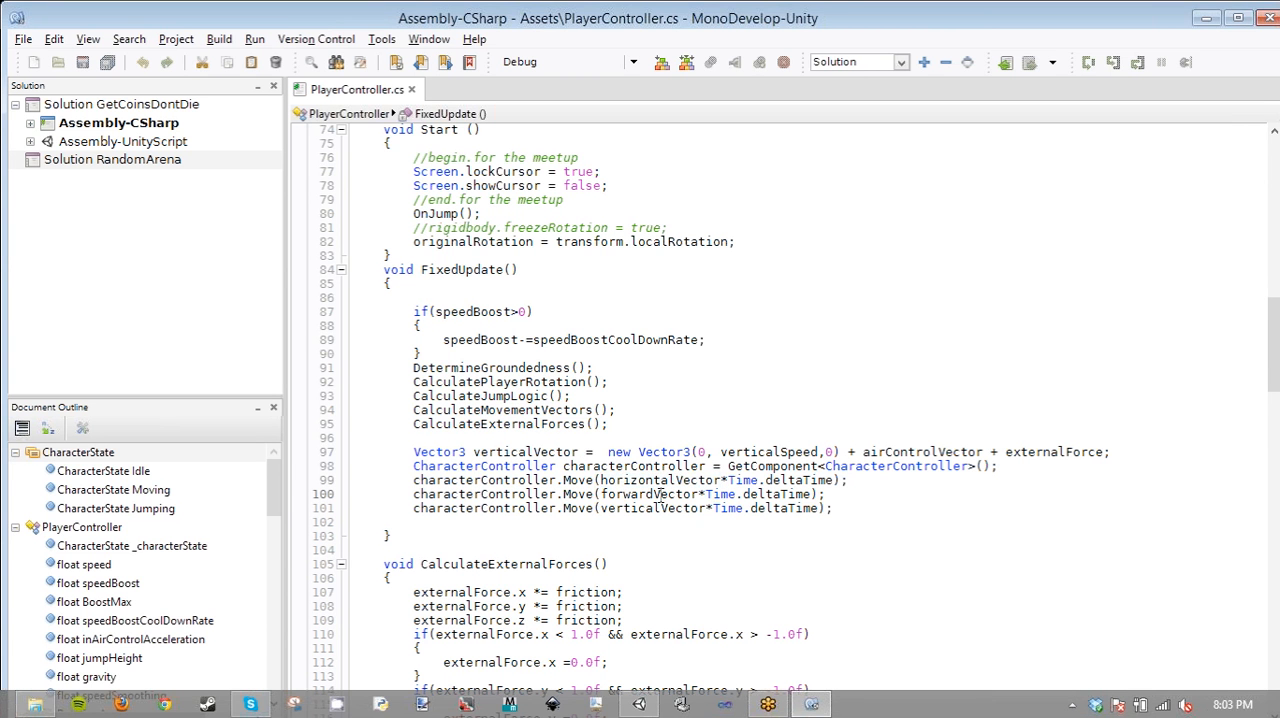
double_click(660, 494)
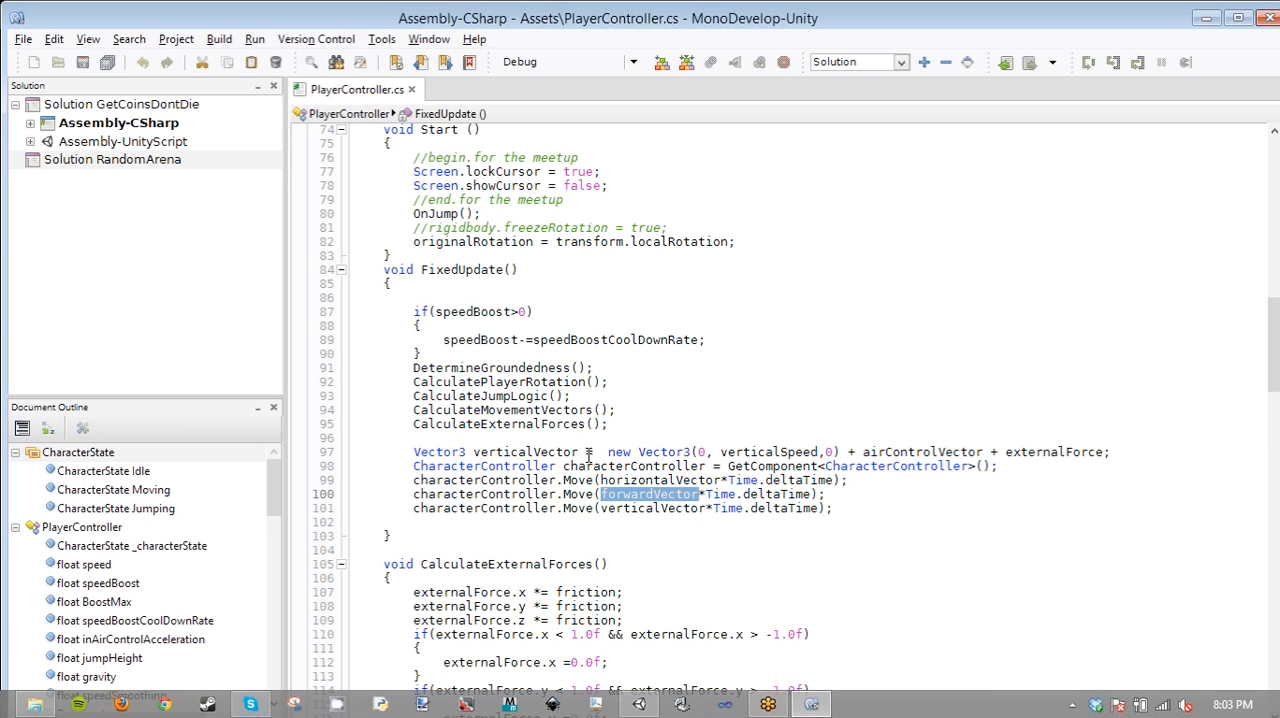
click(543, 452)
double_click(543, 452)
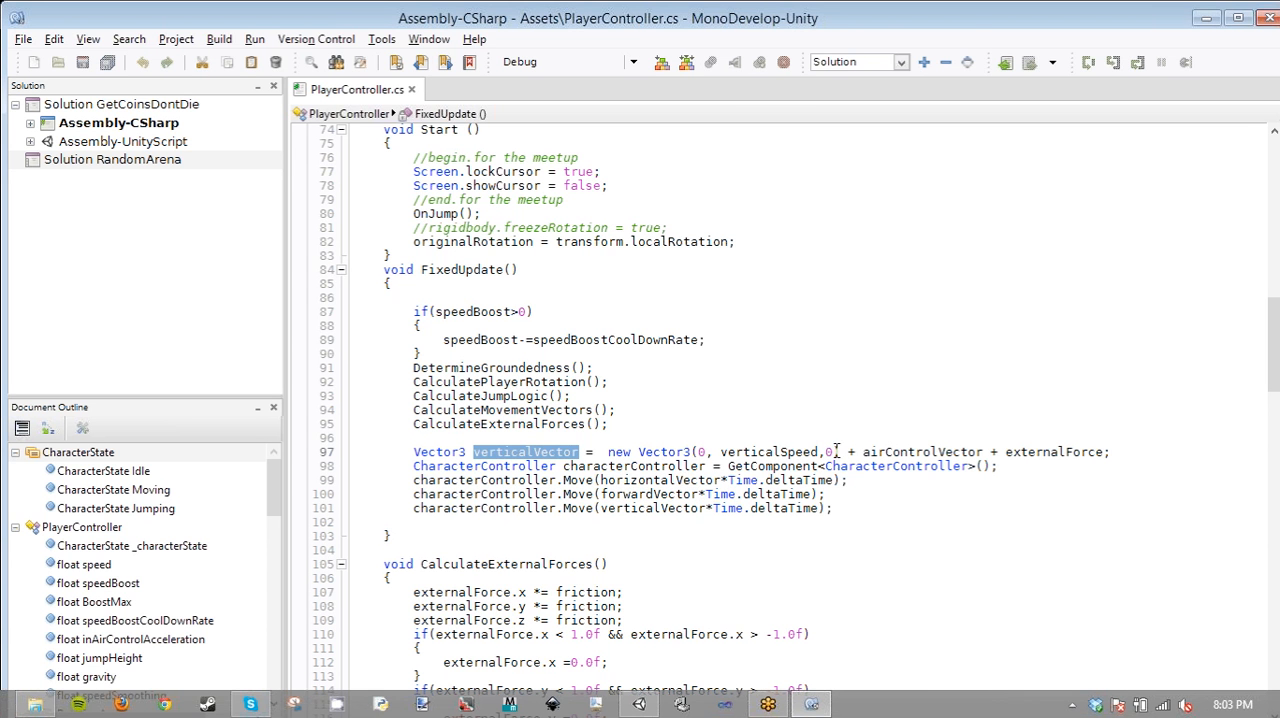
double_click(778, 452)
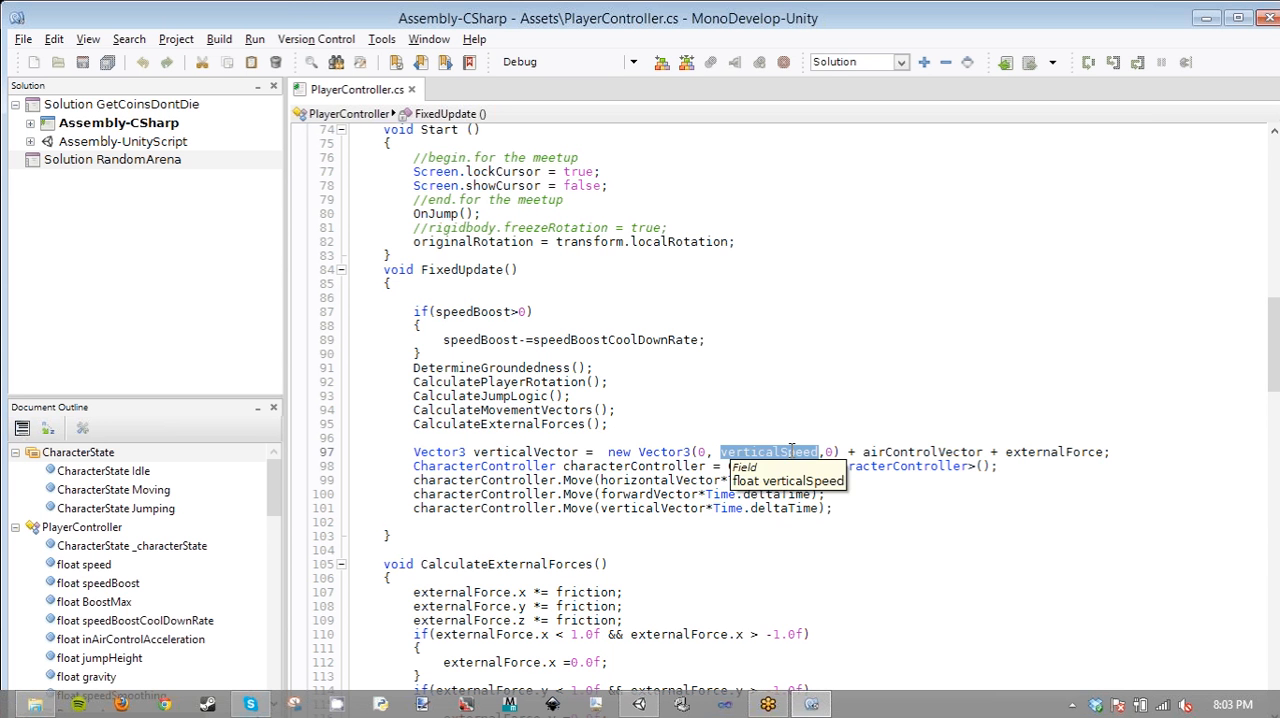
double_click(876, 452)
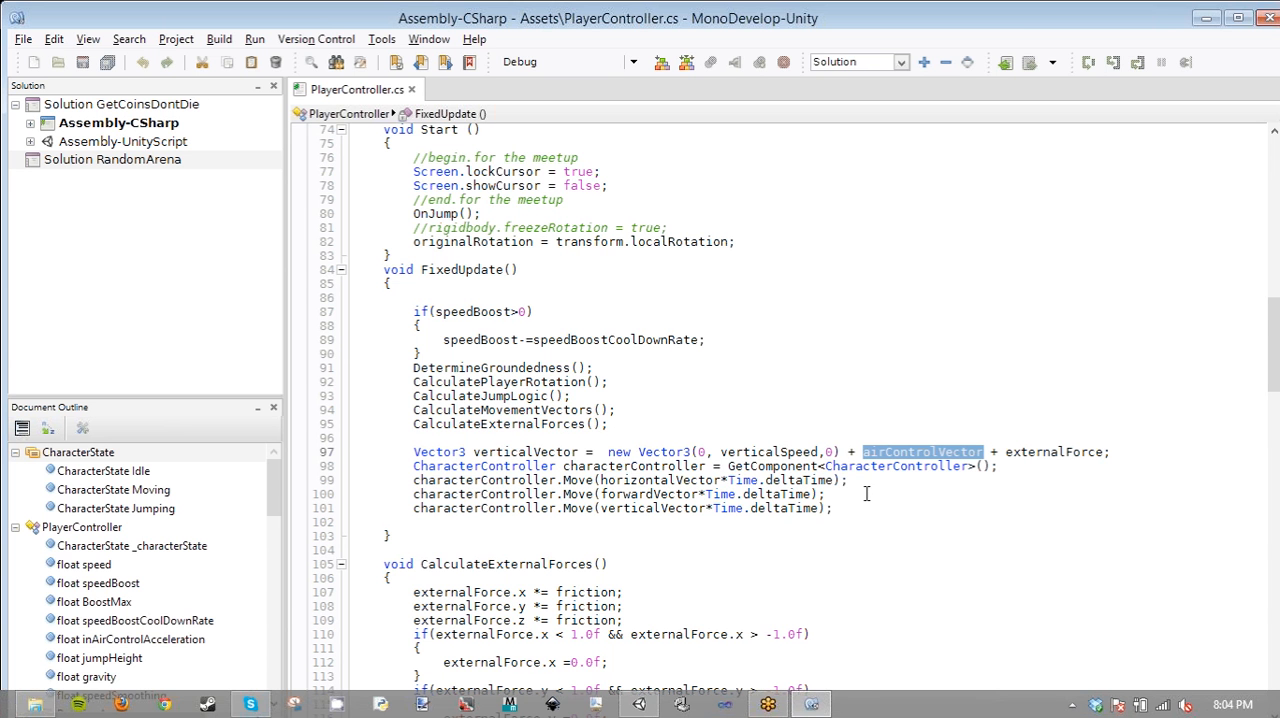
- Look over the CalculateExternalForces method, then return to FixedUpdate and place the cursor in the CalculatePlayerRotation call
scroll(860, 494, down, 6)
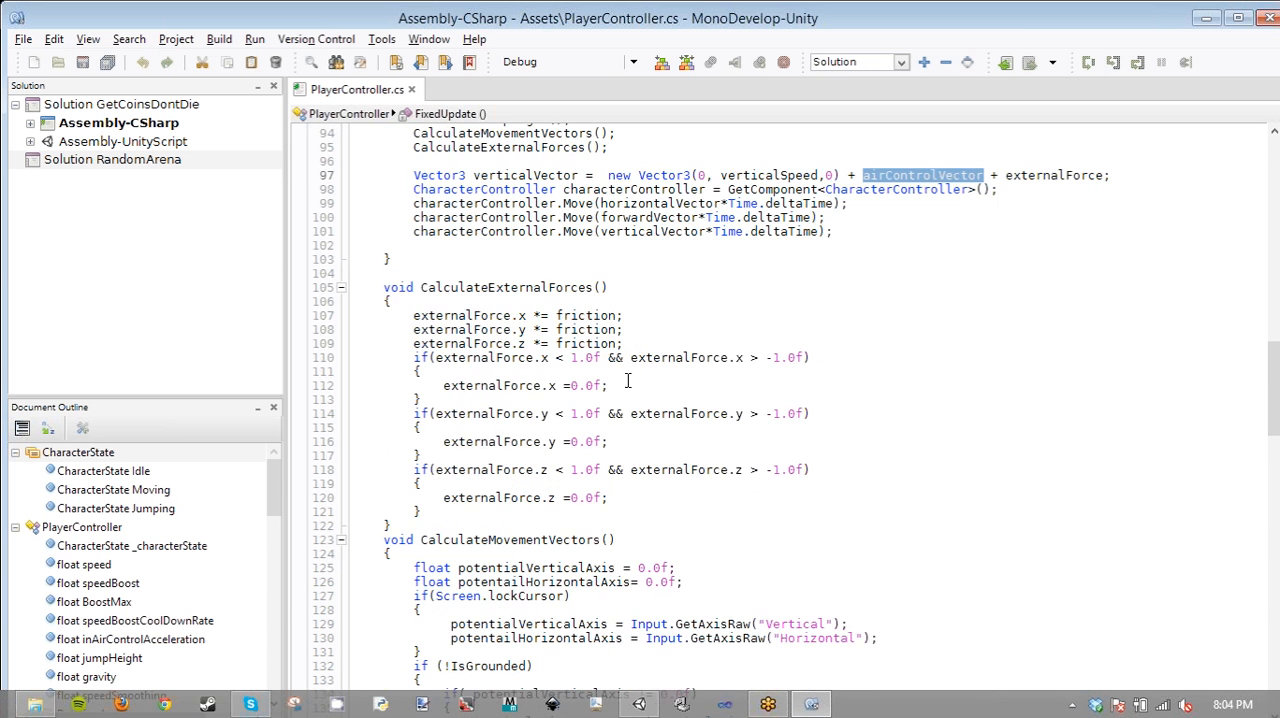
scroll(634, 385, up, 6)
scroll(634, 385, up, 3)
scroll(488, 378, down, 8)
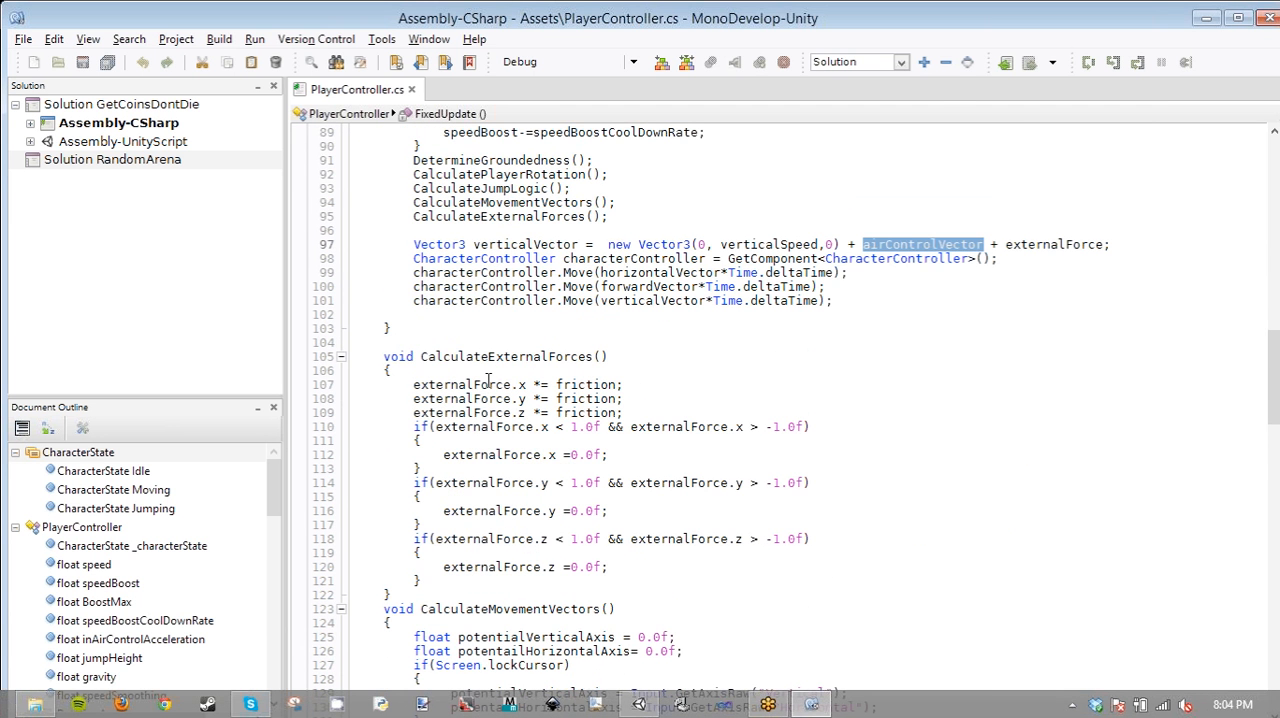
scroll(488, 378, up, 5)
click(450, 314)
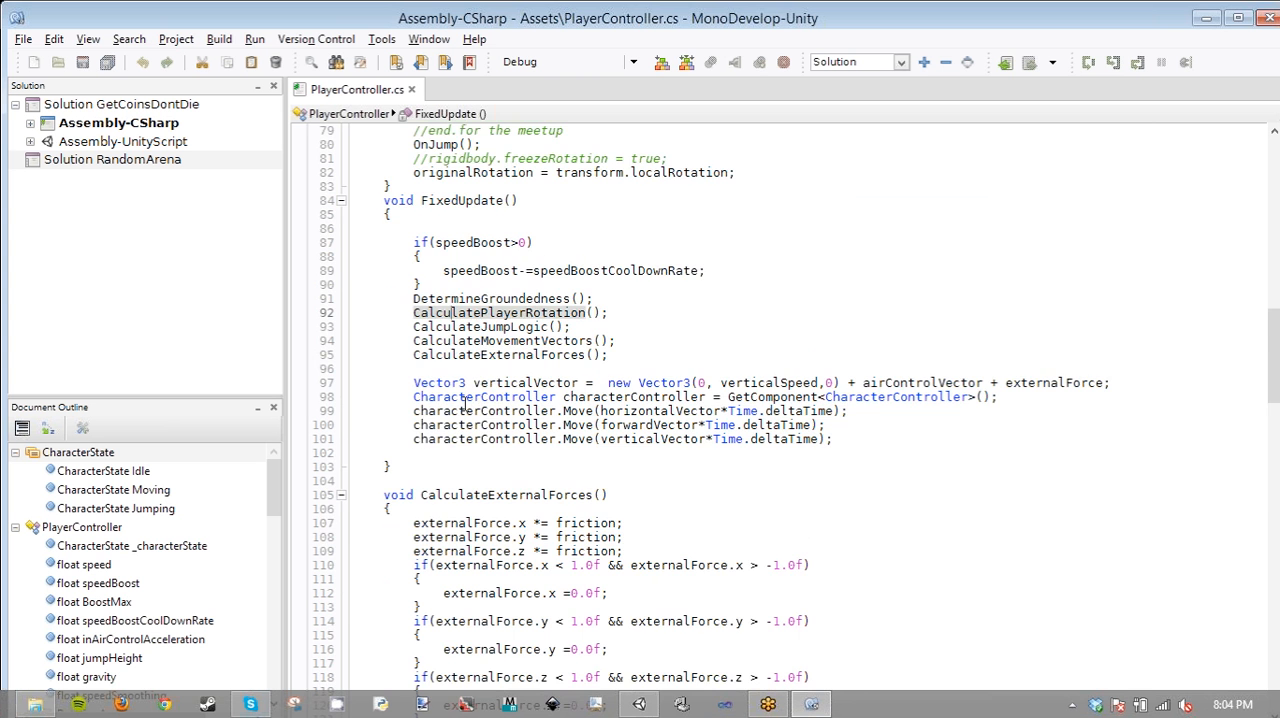
- Skim down to the OnJump method, highlight jumping and lastJumpButtonTime, and return to the script's variable declarations
scroll(465, 407, down, 3)
scroll(465, 407, down, 14)
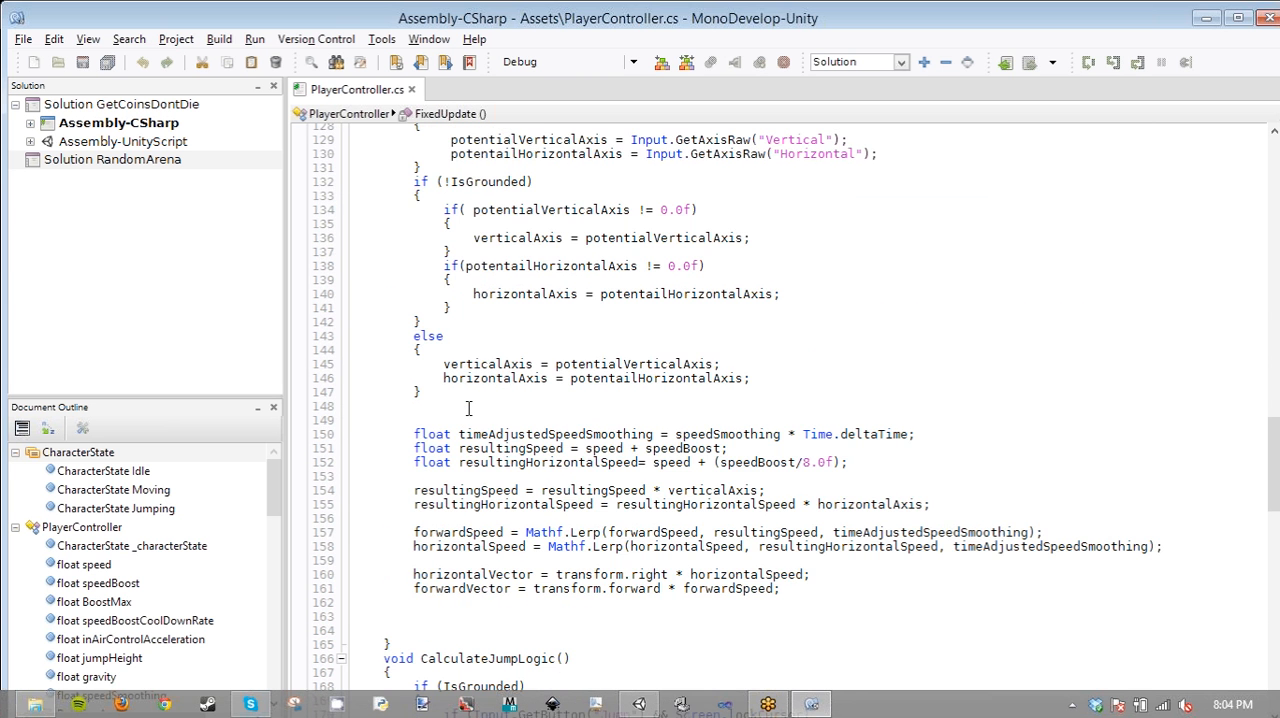
scroll(468, 408, down, 20)
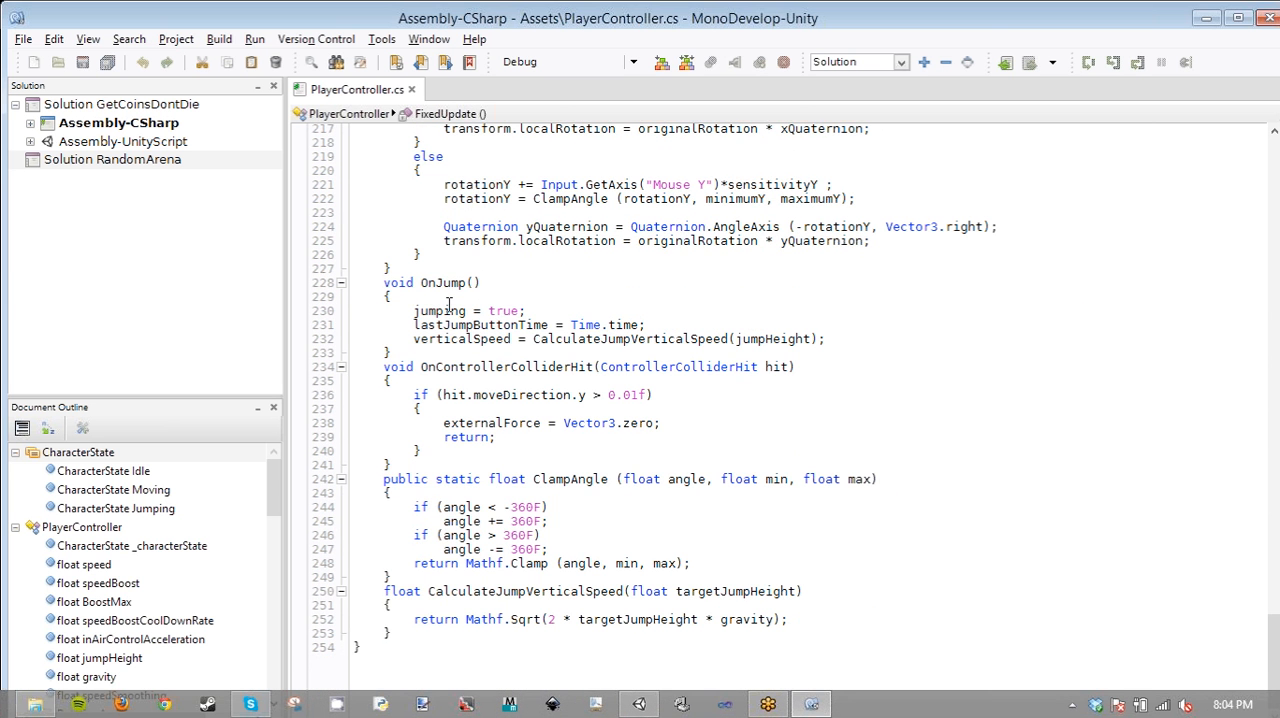
double_click(448, 310)
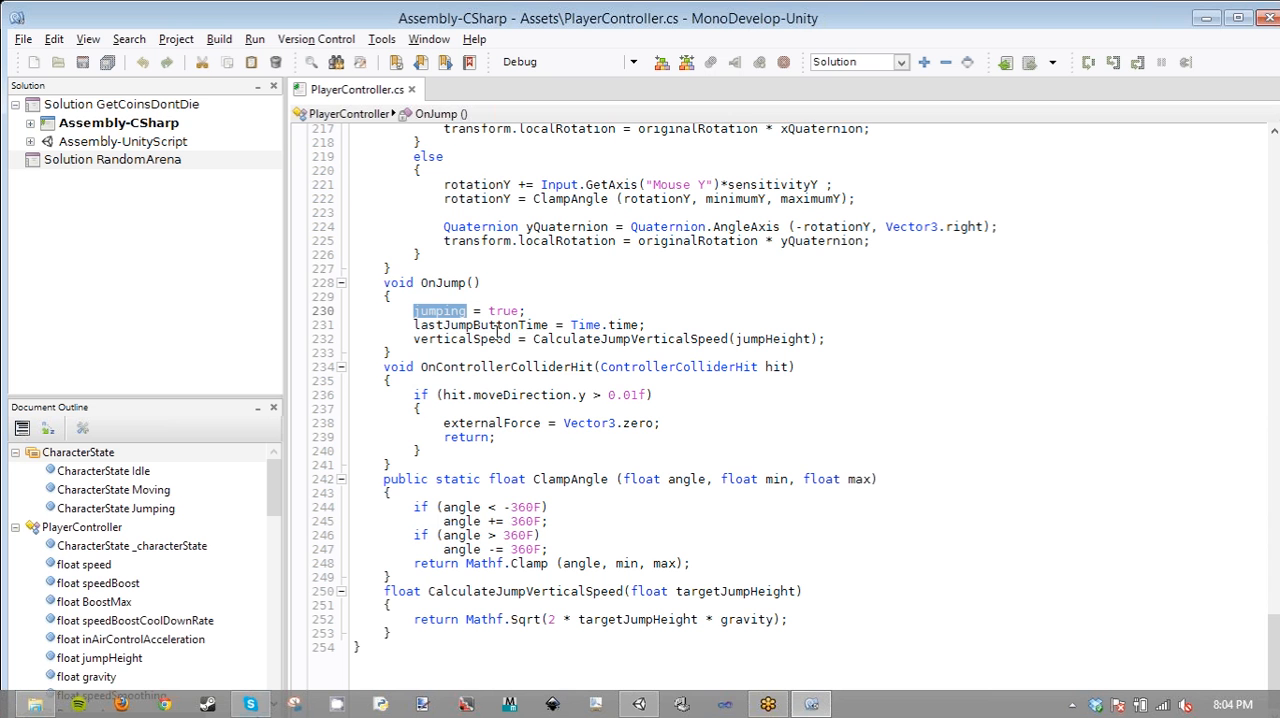
double_click(490, 325)
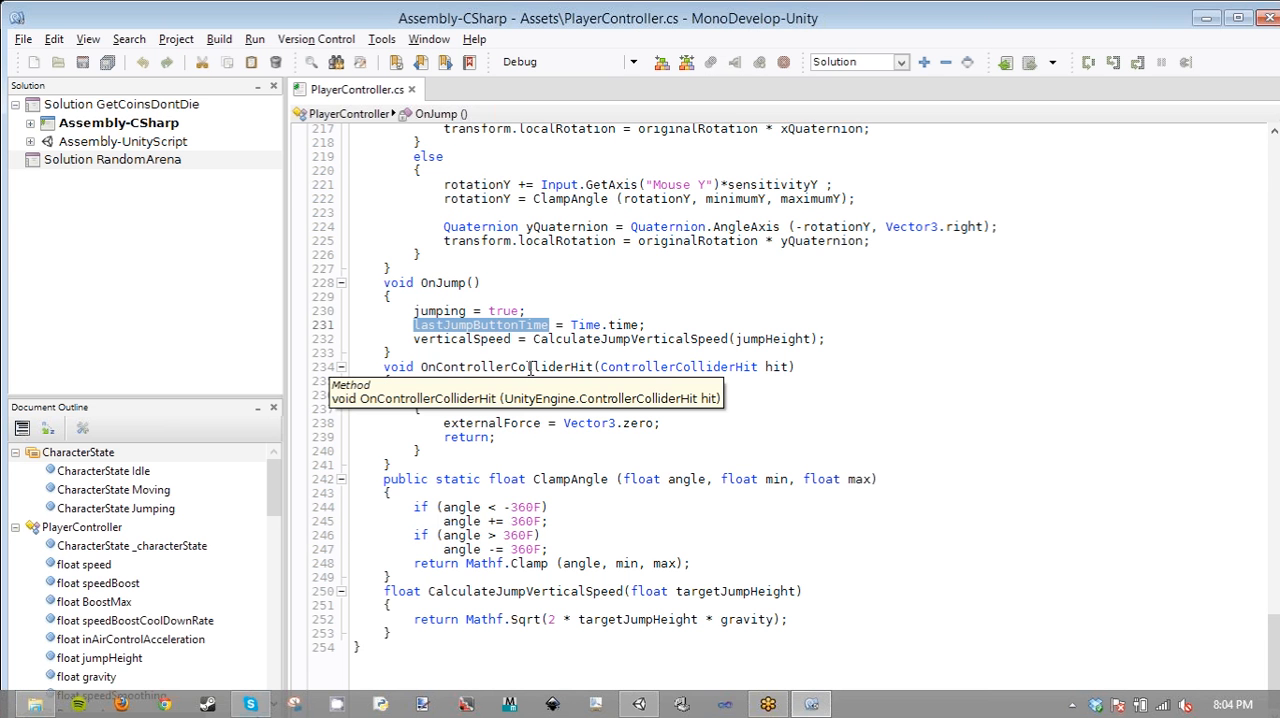
scroll(531, 368, up, 2)
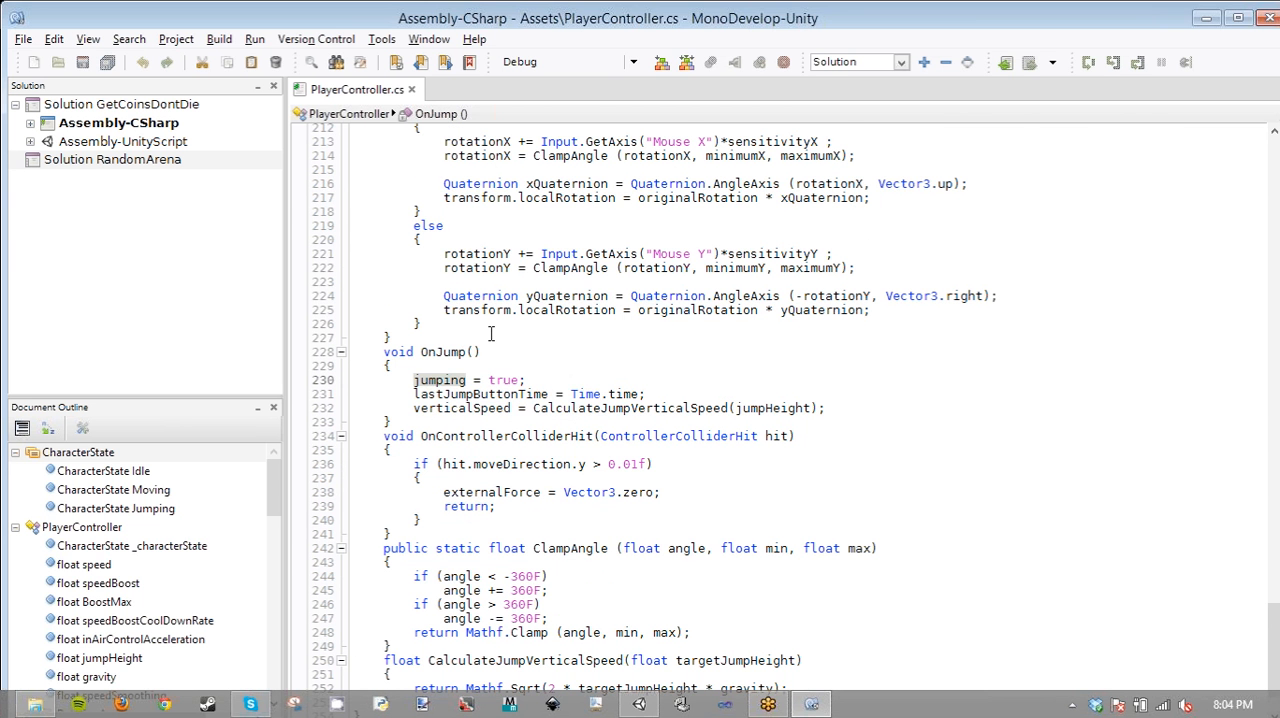
scroll(491, 334, up, 20)
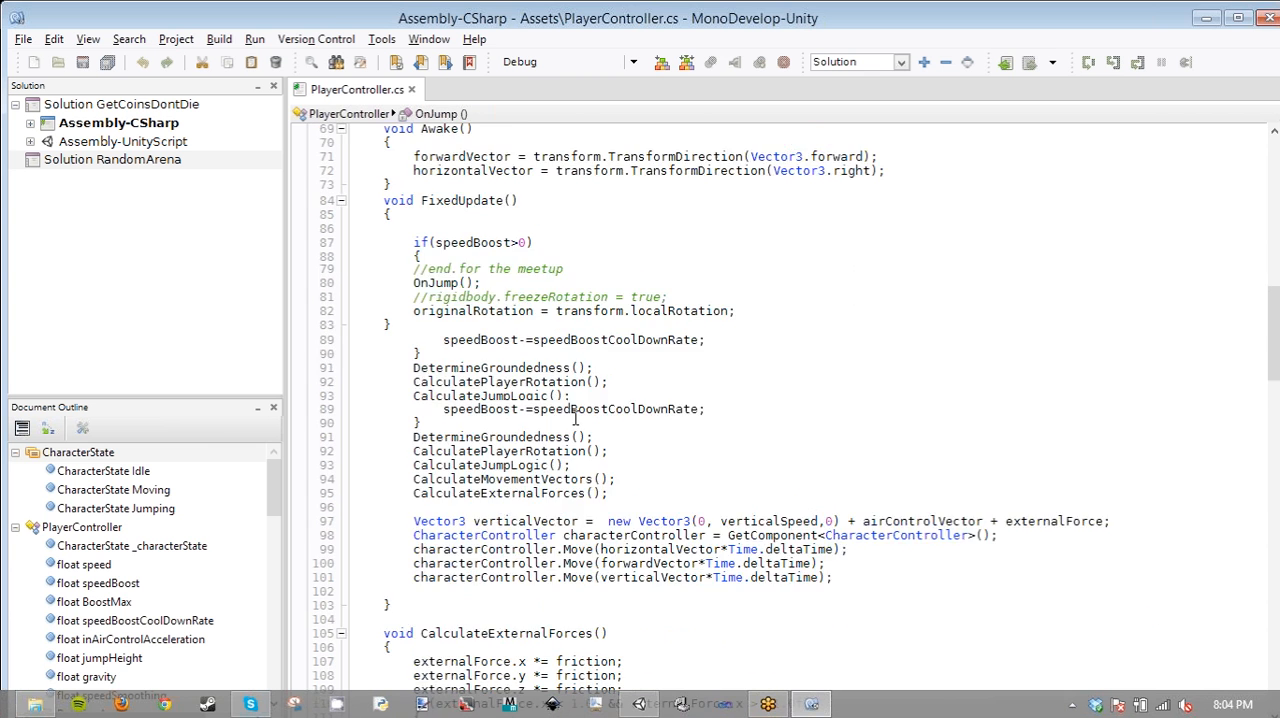
scroll(575, 418, up, 10)
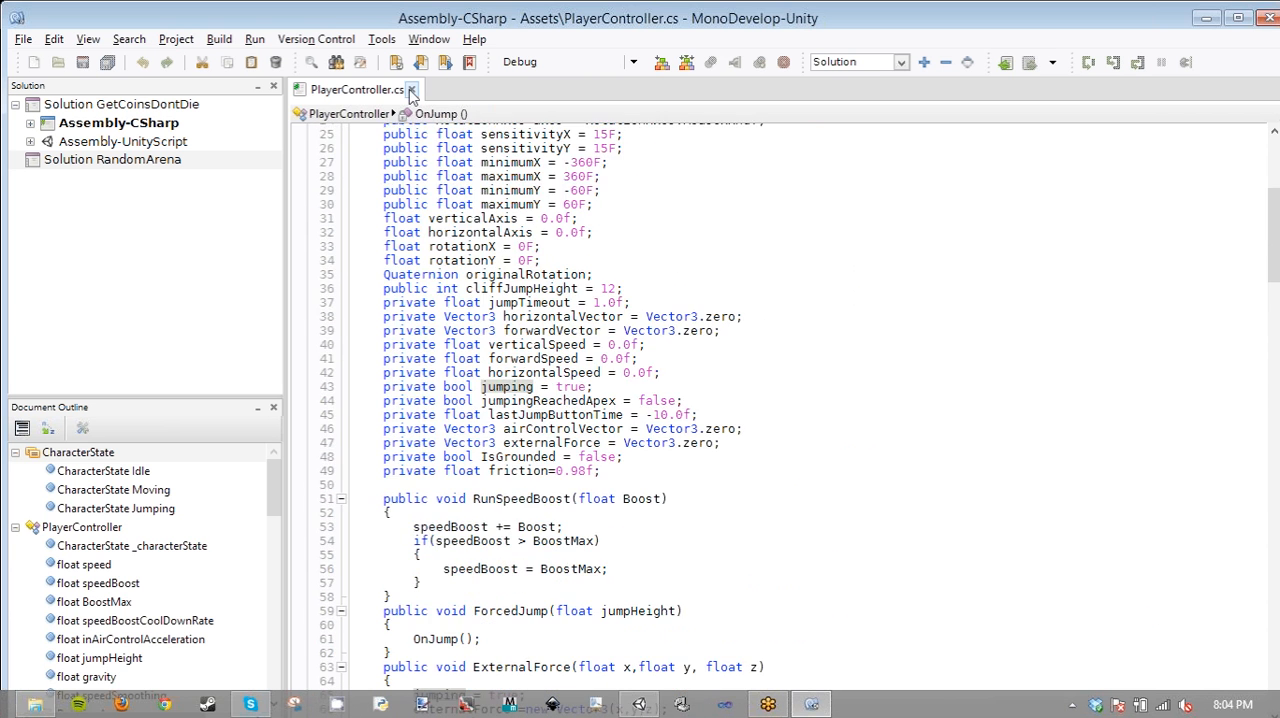
- Close PlayerController.cs and open the SpinAboutAnyAxisWithSpeed script from the Unity project's Assets for editing
click(411, 90)
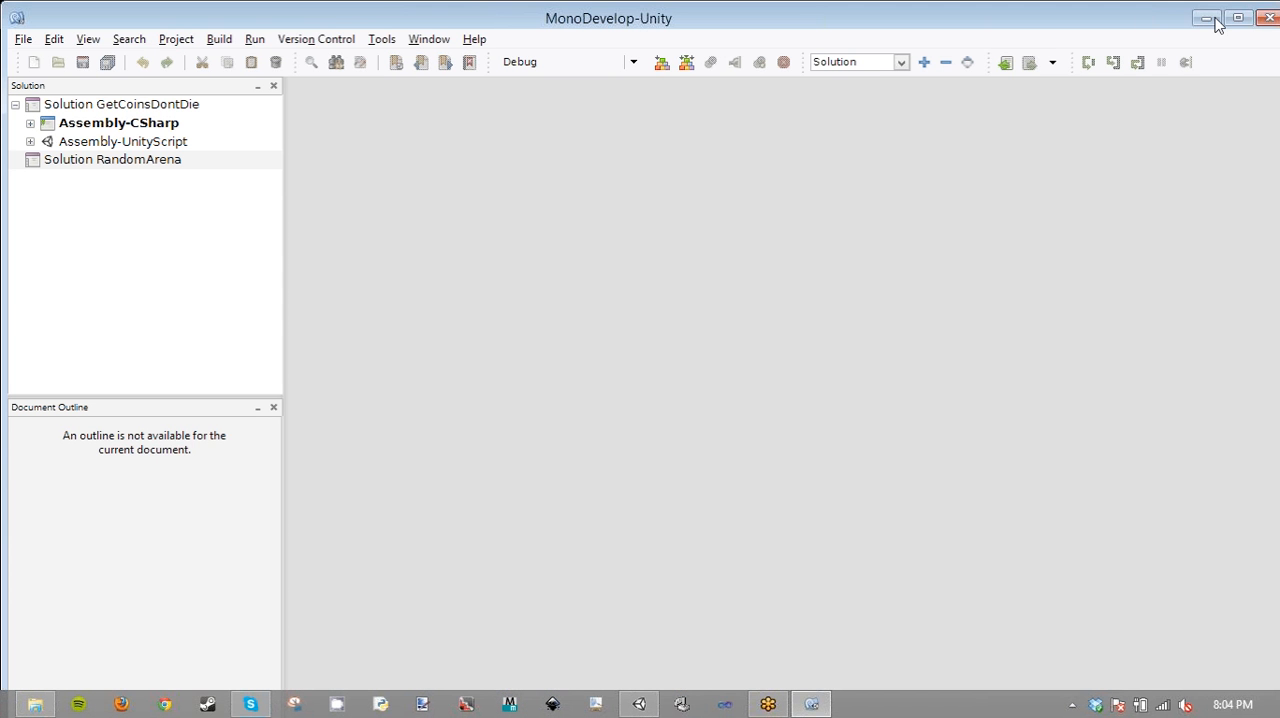
click(1212, 20)
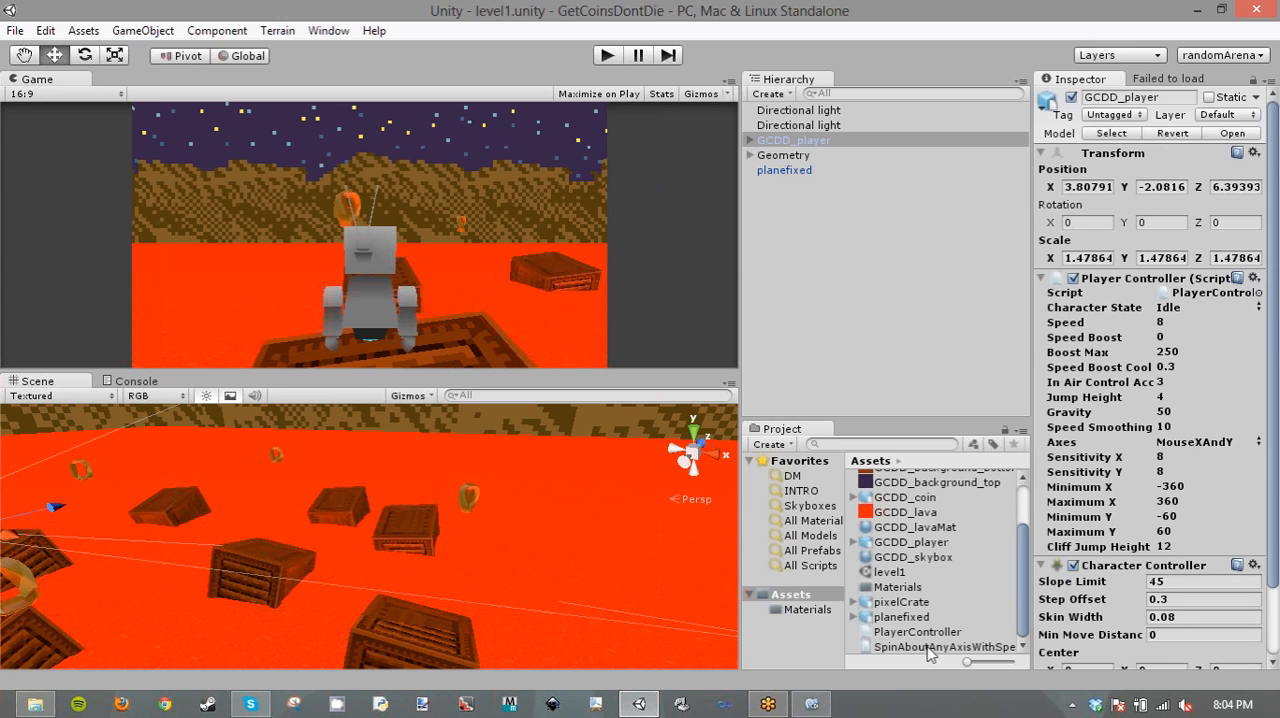
drag(930, 647, 930, 652)
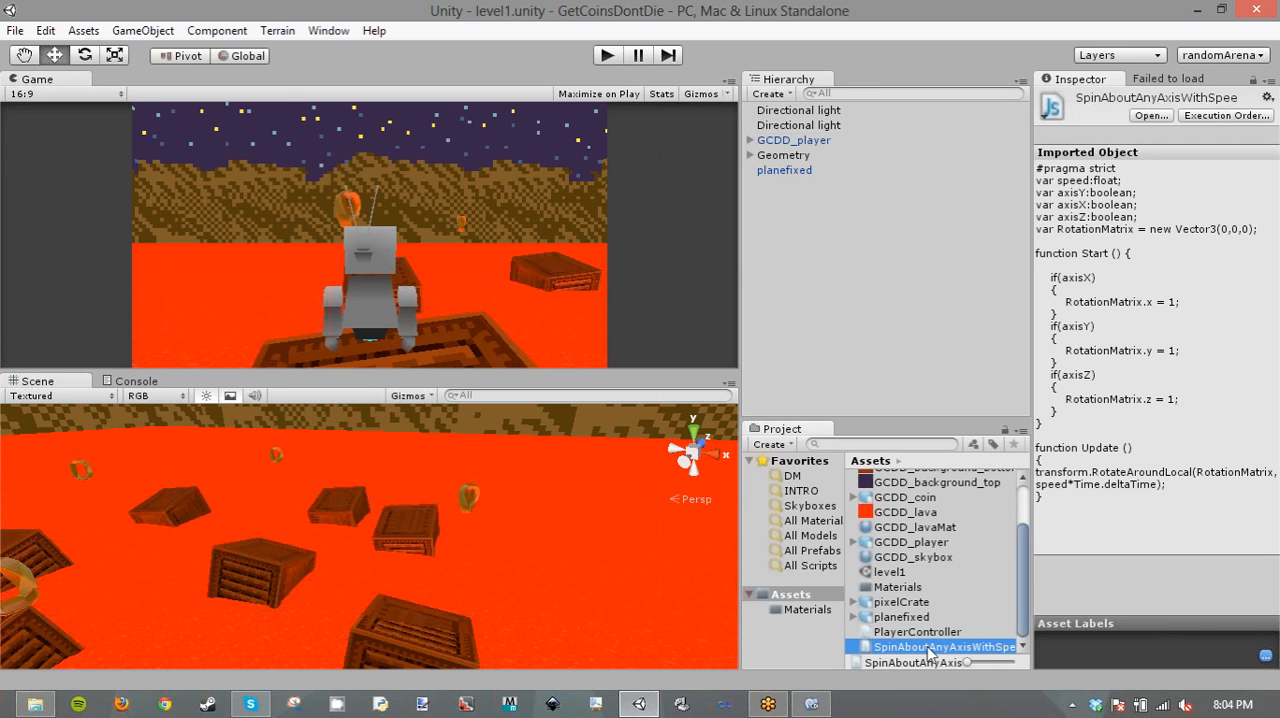
double_click(930, 648)
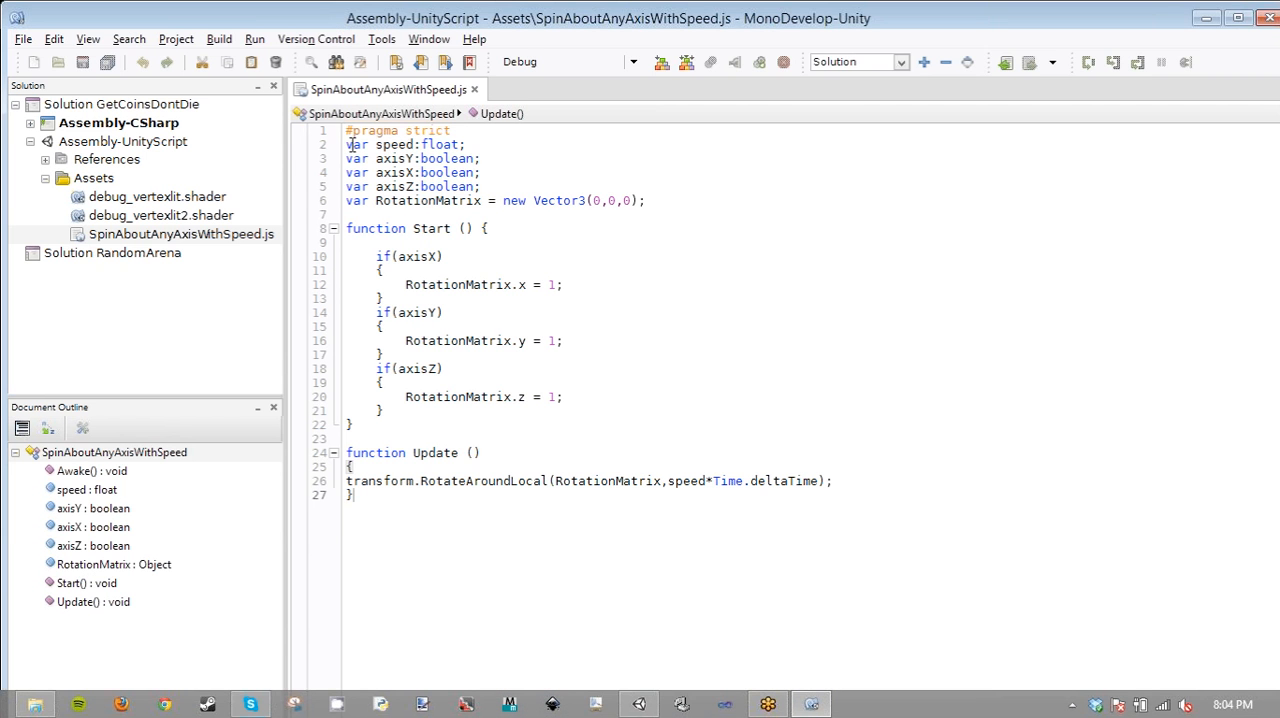
- Switch to Unity, select the fourth GCDD_coin under Geometry, and expand Rotation Matrix in its spin script component
click(641, 706)
click(752, 155)
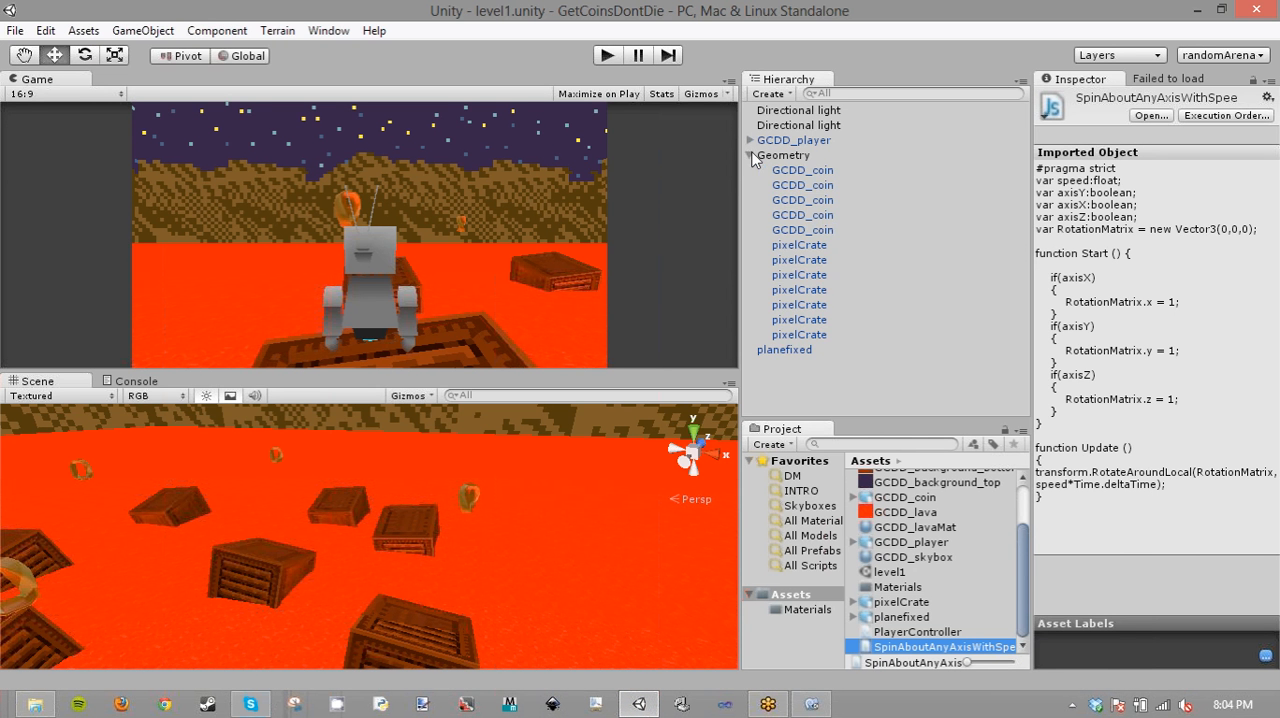
click(825, 217)
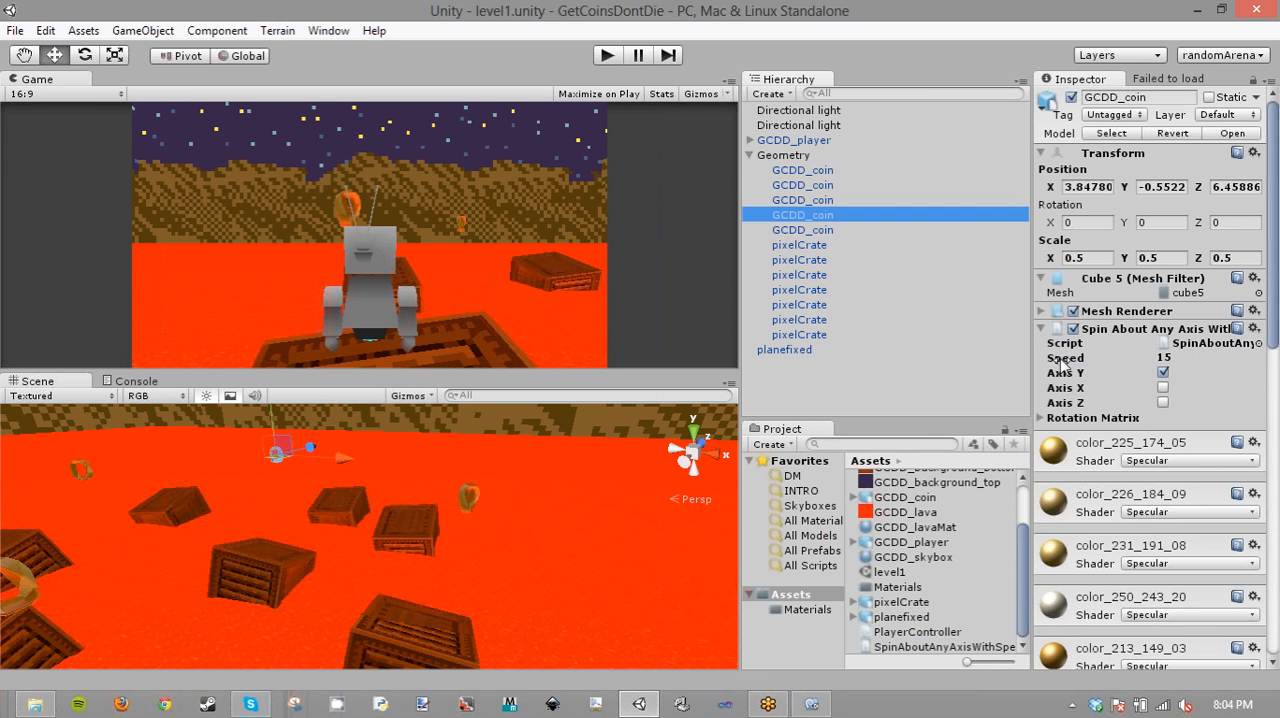
click(1065, 358)
click(1043, 419)
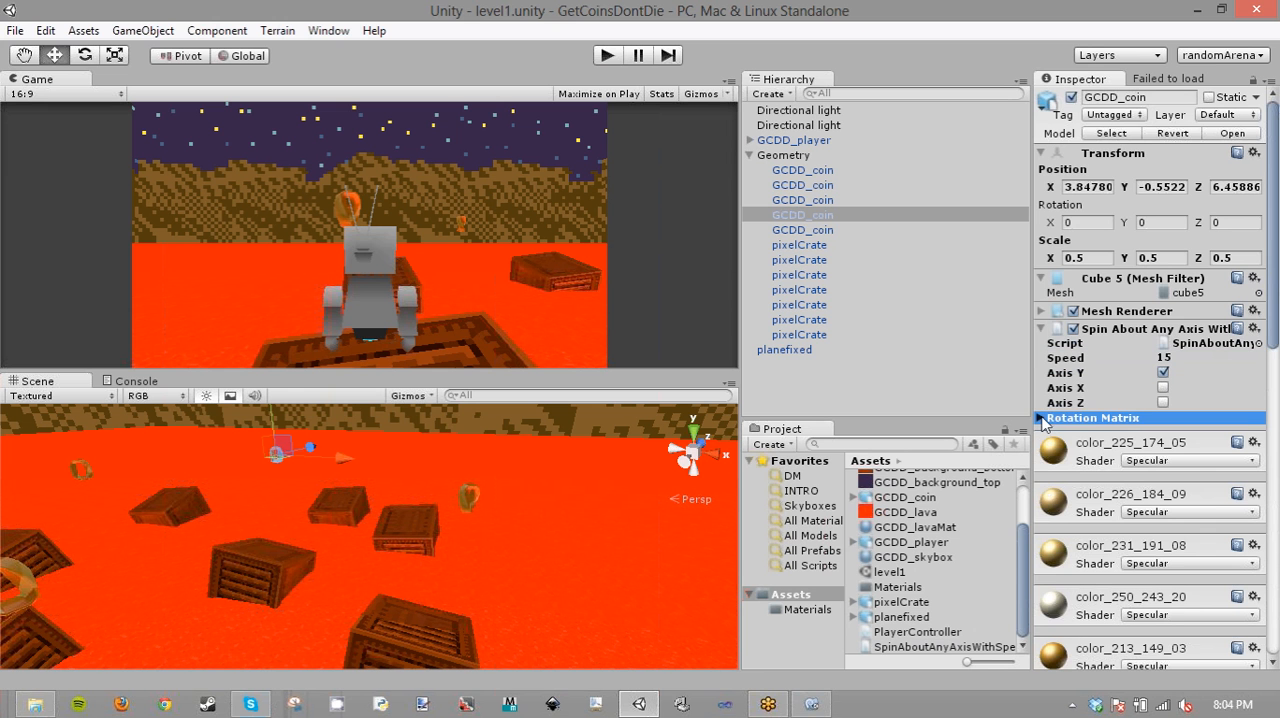
- Return to SpinAboutAnyAxisWithSpeed.js in MonoDevelop and highlight its variable declarations from speed to RotationMatrix
click(814, 705)
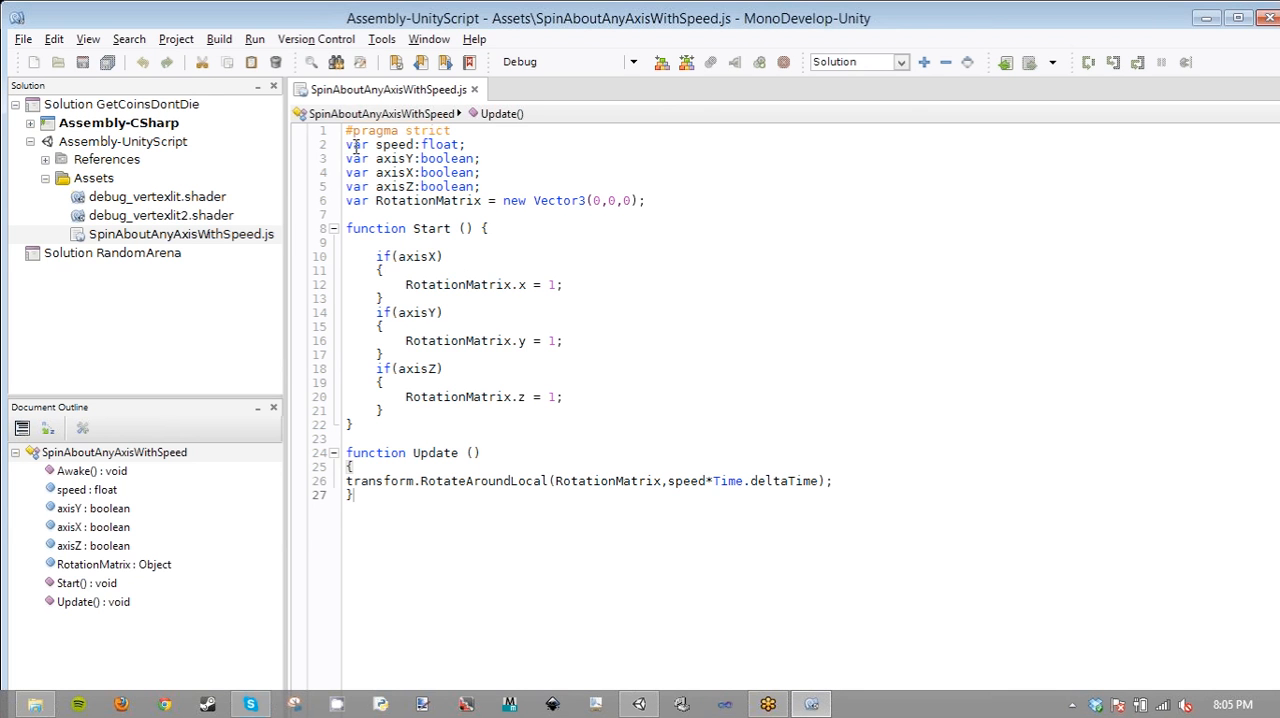
drag(346, 145, 673, 205)
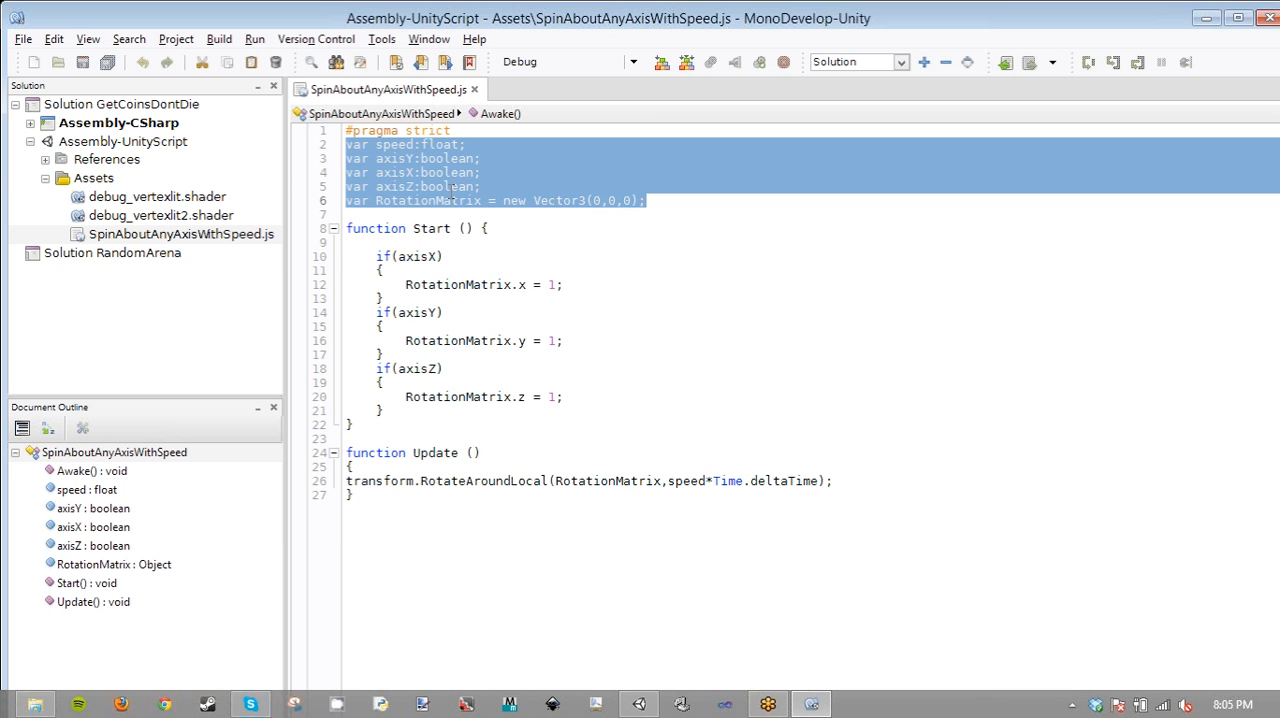
- Rename the Update function in SpinAboutAnyAxisWithSpeed.js to FixedUpdate and save the script
click(426, 232)
double_click(426, 232)
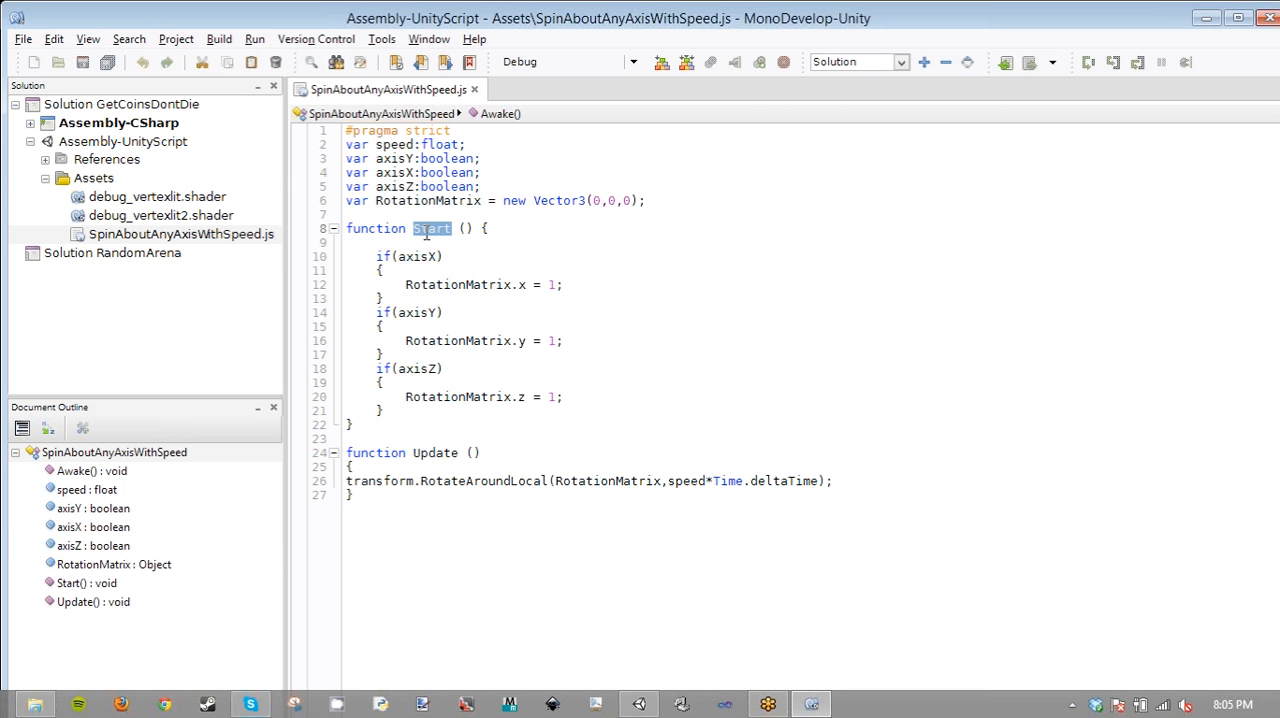
double_click(436, 453)
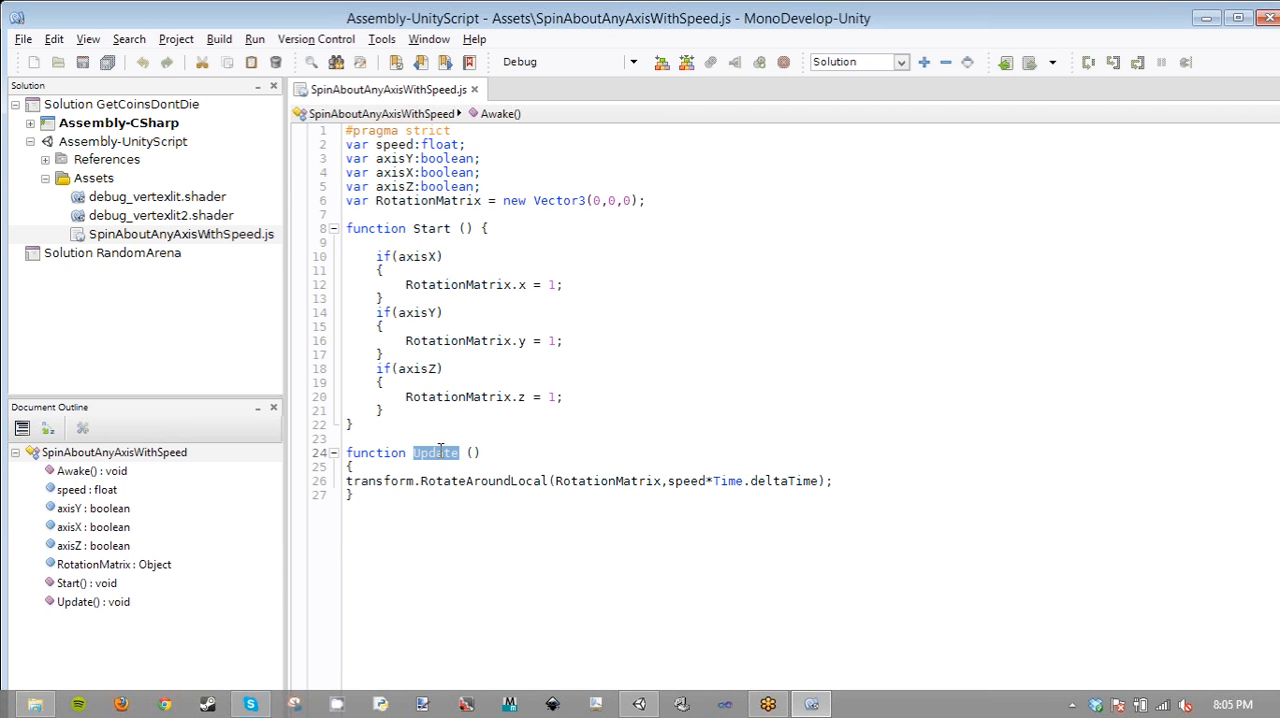
click(460, 453)
key(Left)
key(Left)
key(Left)
key(Left)
key(Left)
text(Fixed)
click(632, 414)
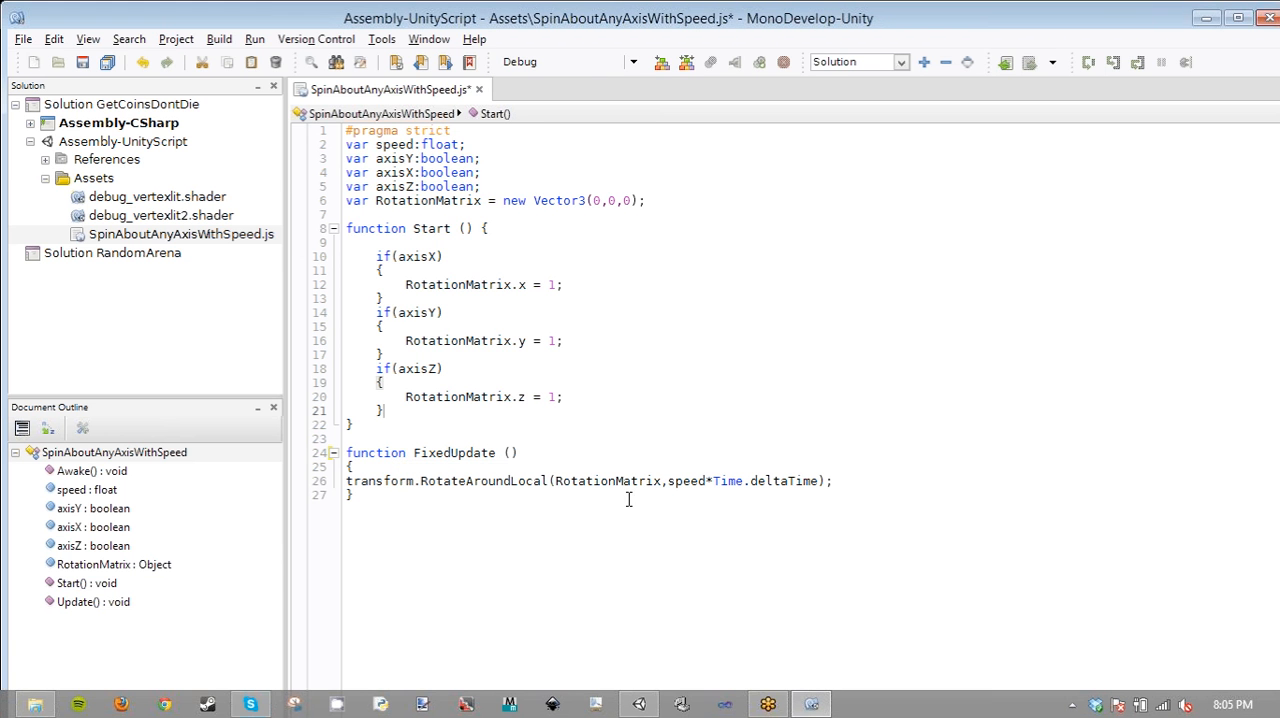
key(ctrl+s)
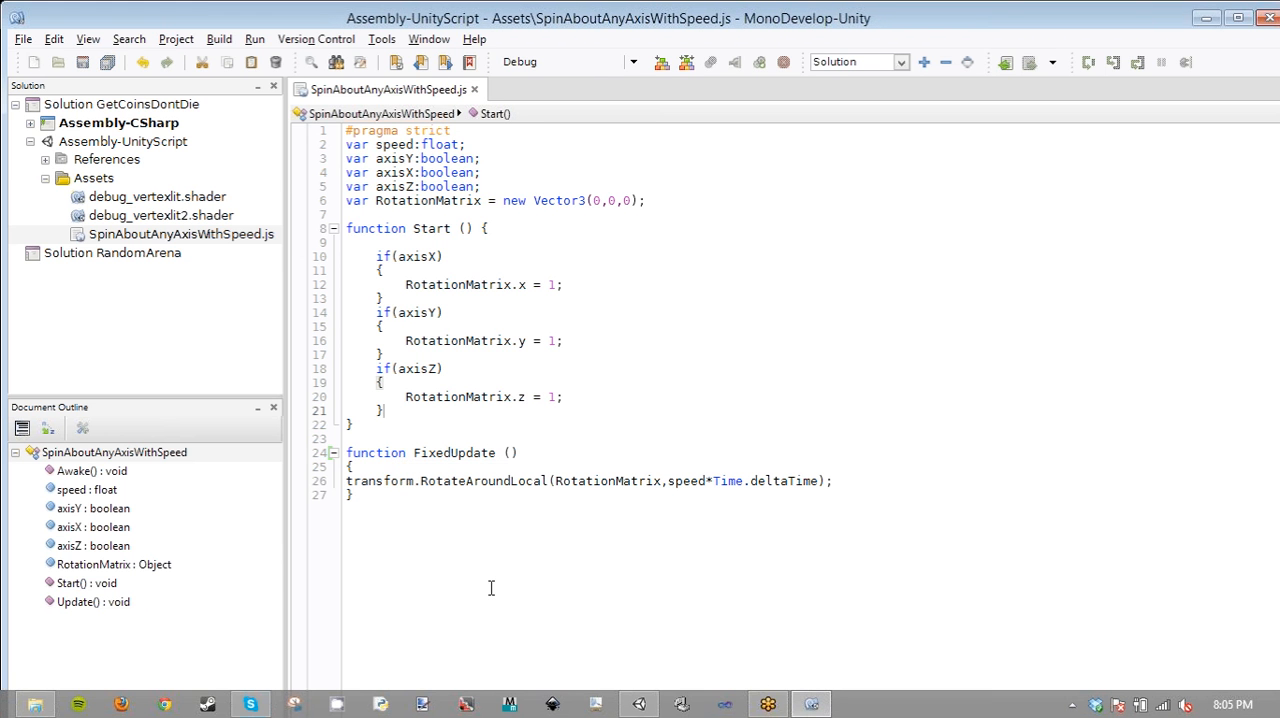
- Run the game in Unity, highlight transform in the script's FixedUpdate, and compare it with the selected coin's Transform values
click(642, 705)
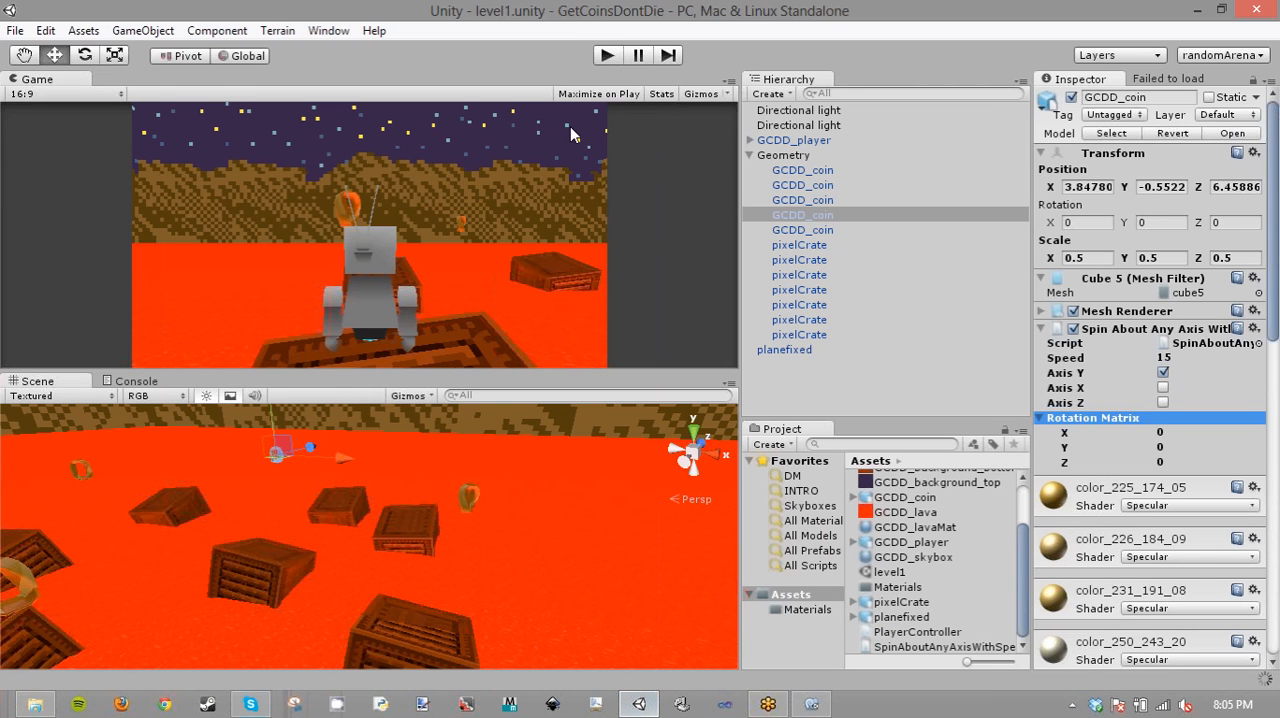
click(606, 57)
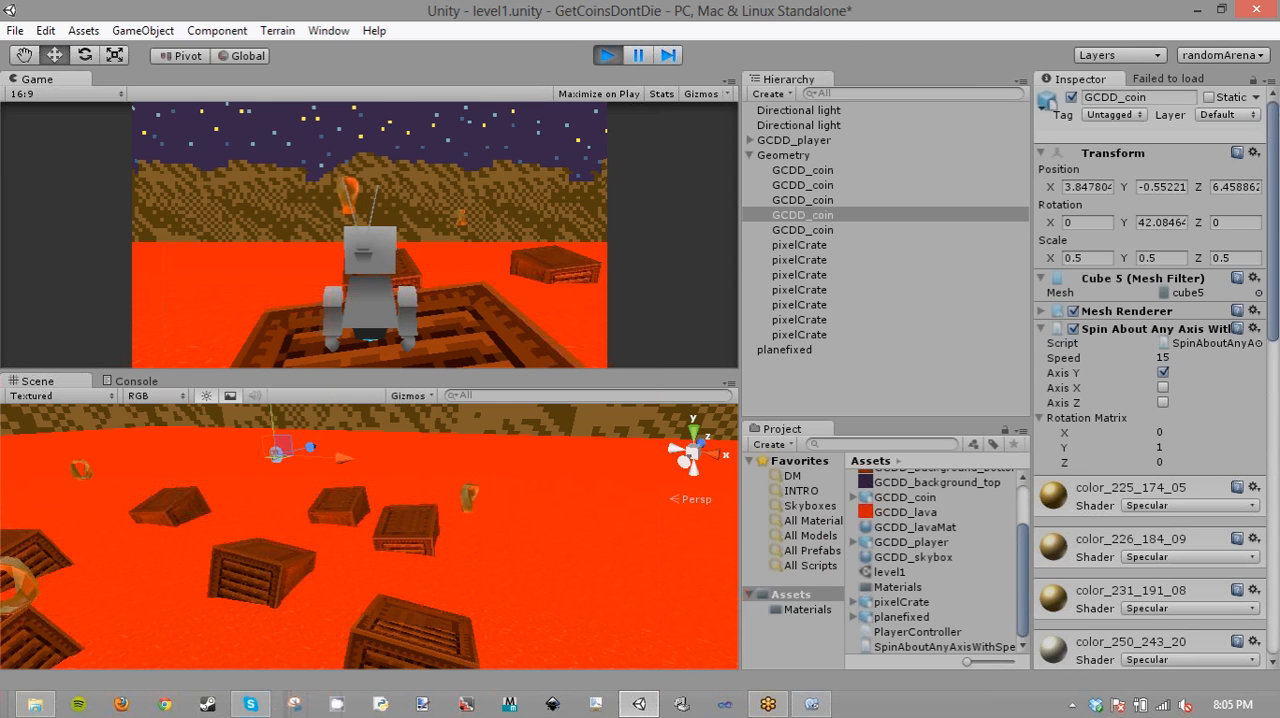
key(alt+Tab)
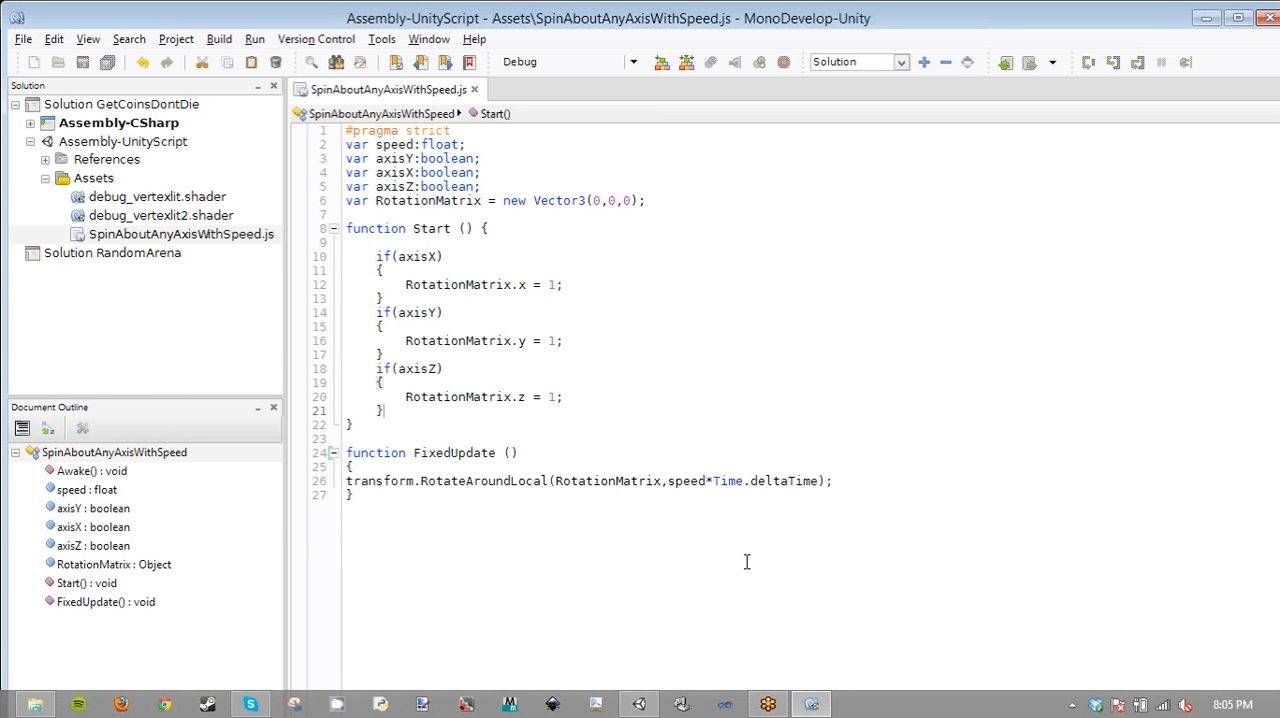
click(421, 481)
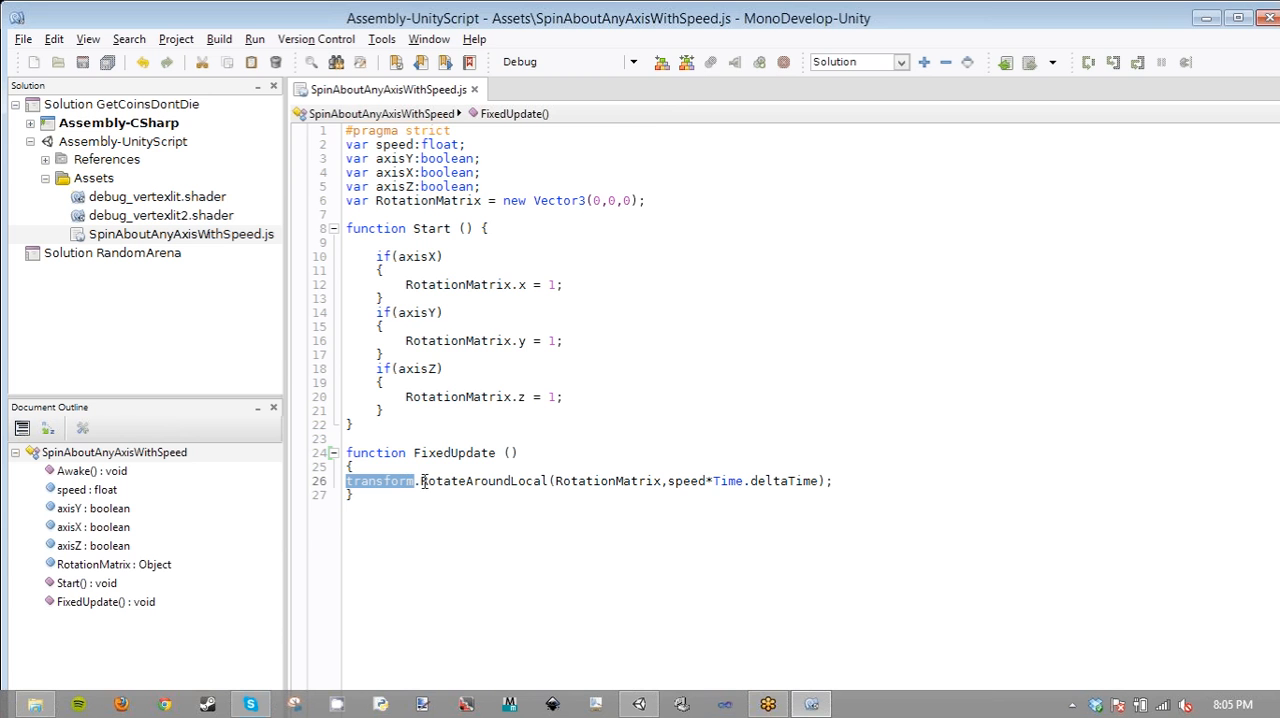
click(655, 704)
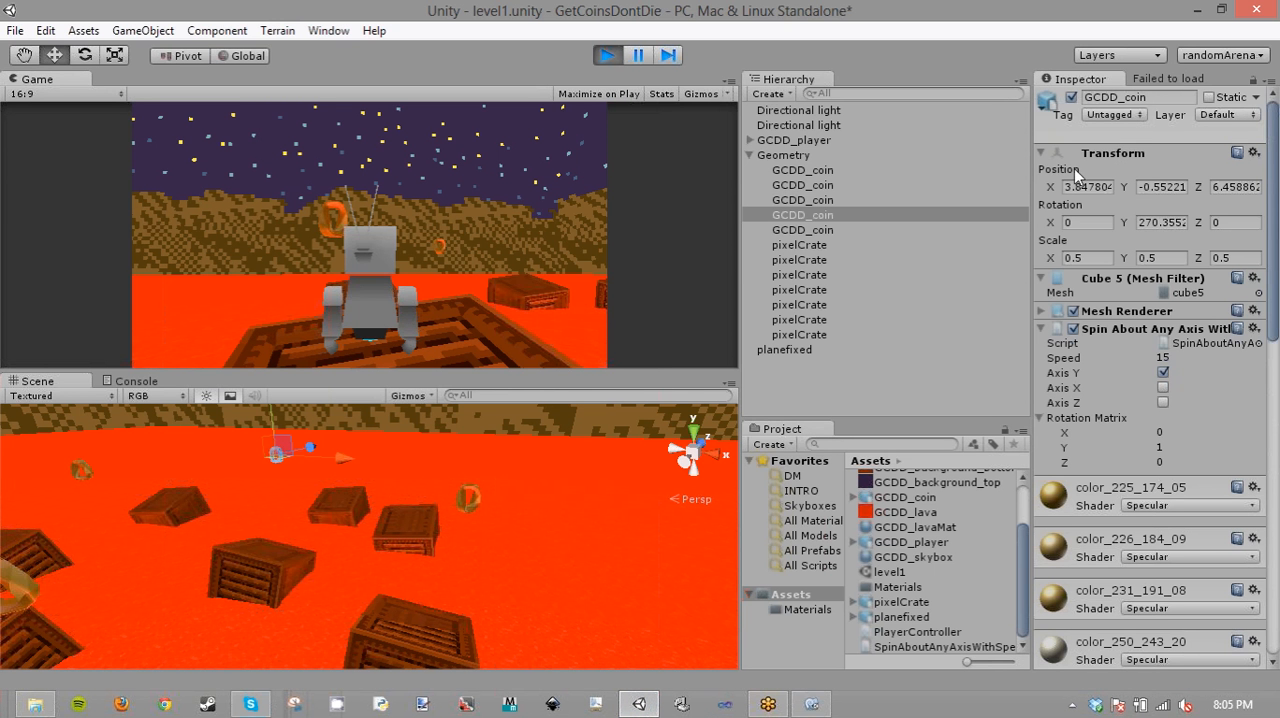
- Return to MonoDevelop and highlight RotateAroundLocal, its RotationMatrix argument and the axisY declaration in the spin script
key(alt+Tab)
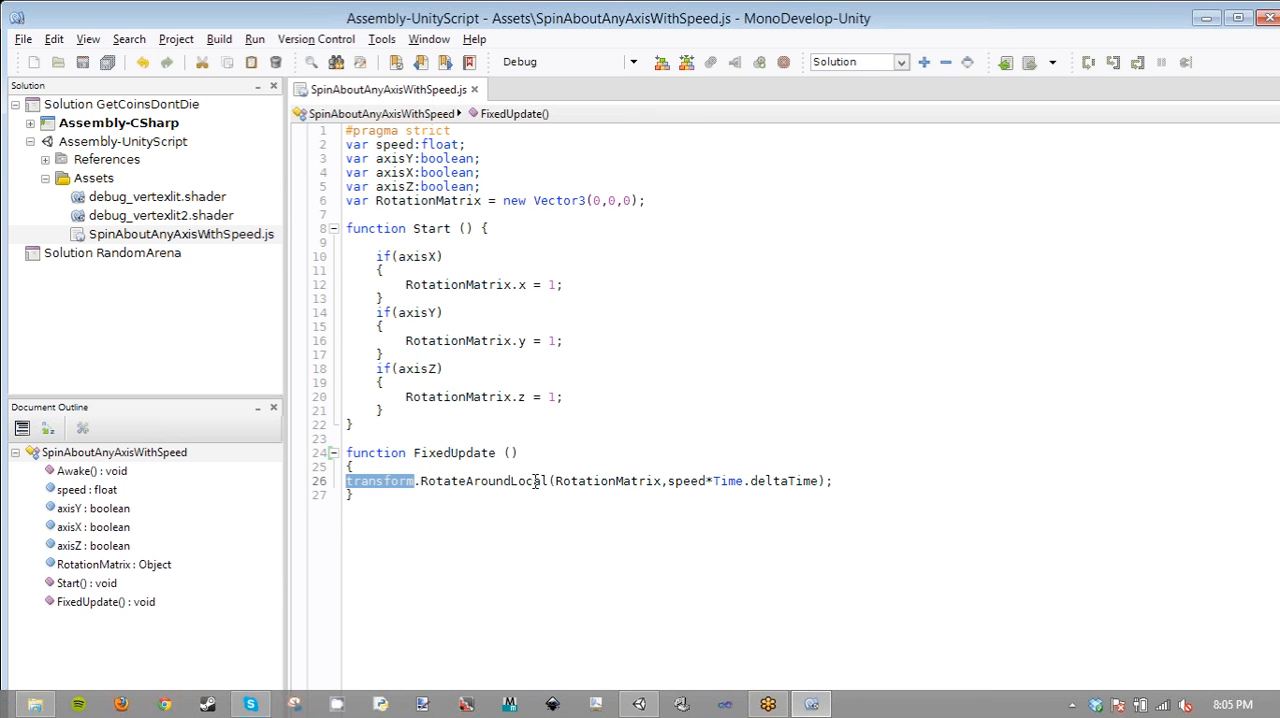
click(478, 481)
double_click(478, 481)
double_click(608, 481)
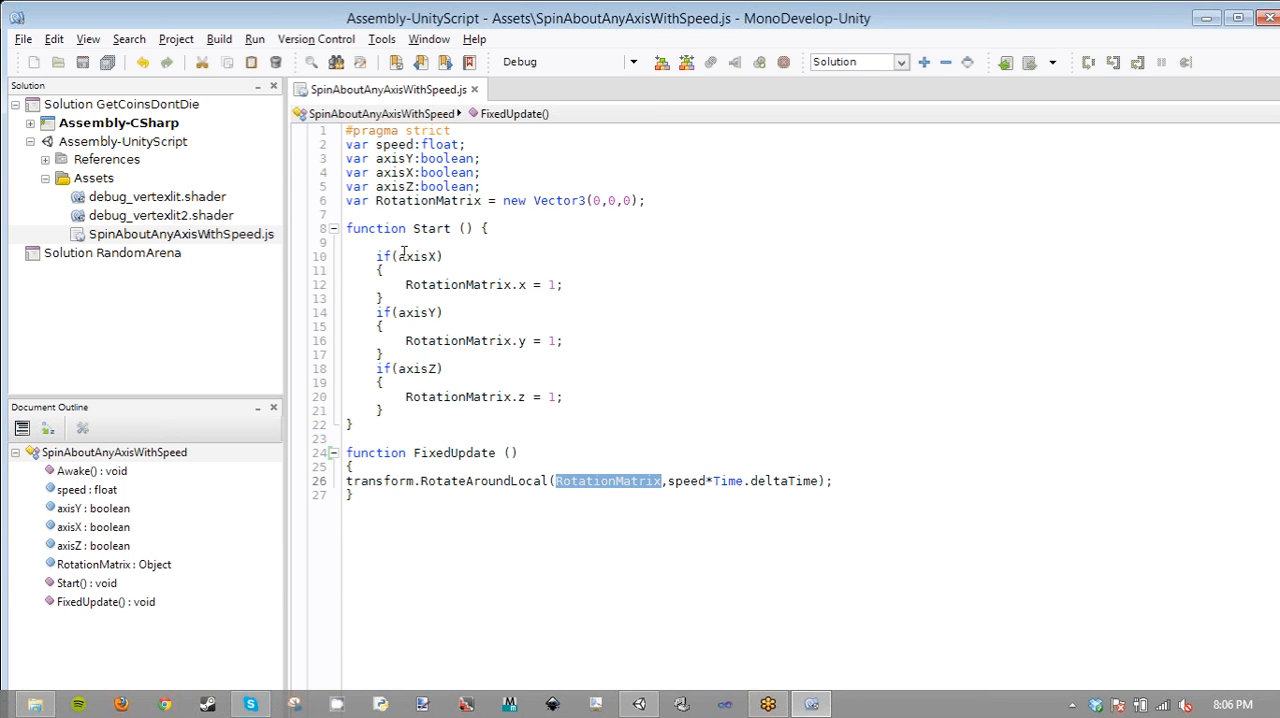
click(390, 158)
double_click(390, 158)
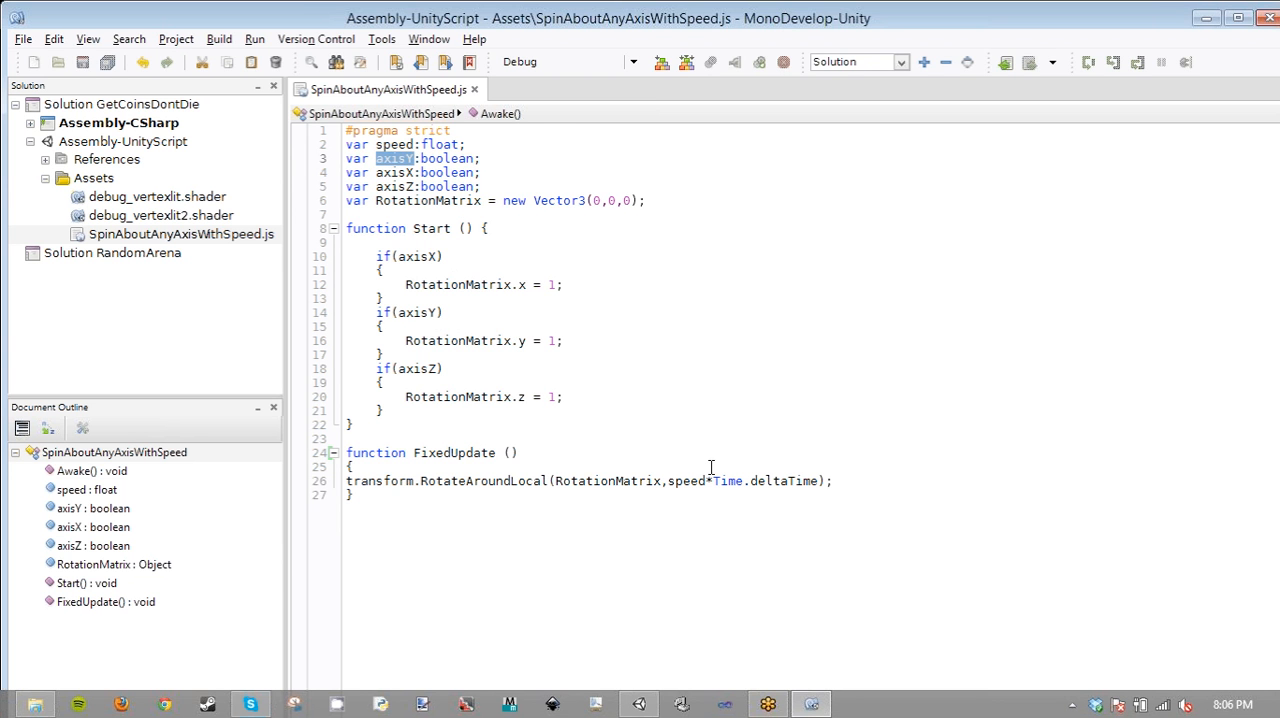
click(788, 580)
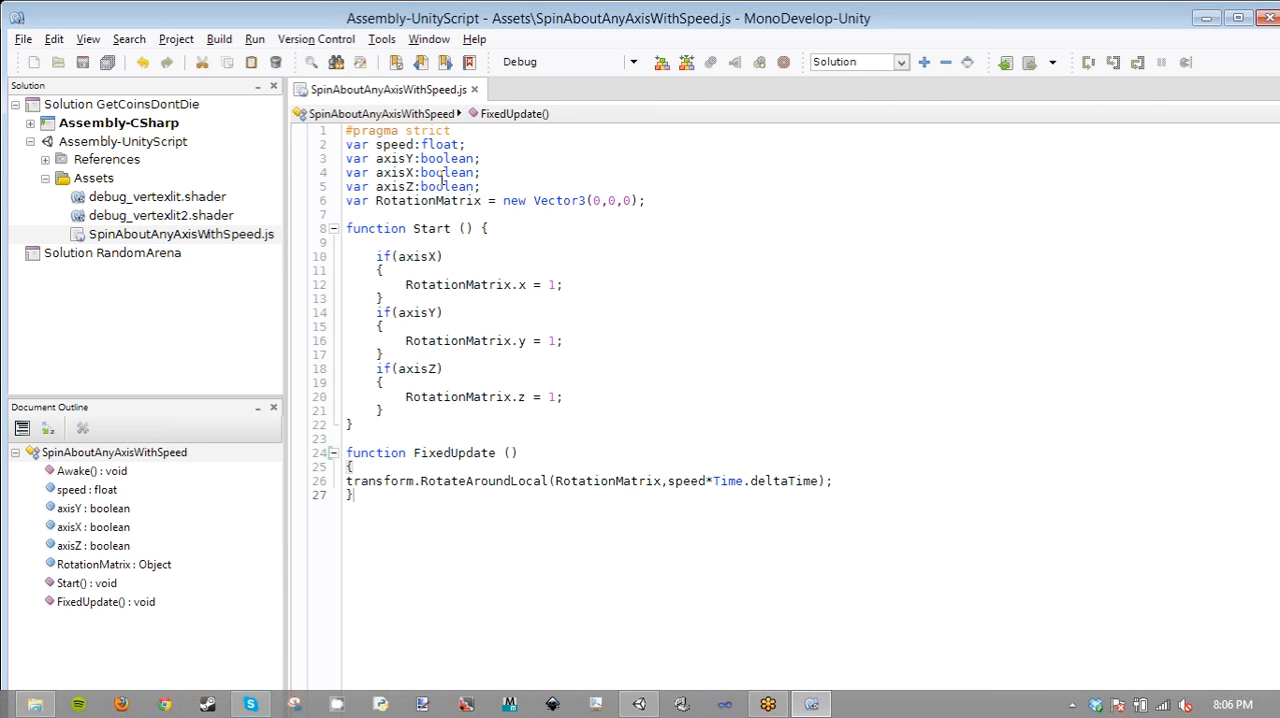
- Switch to Unity, stop the running game and clear the coin selection
click(645, 704)
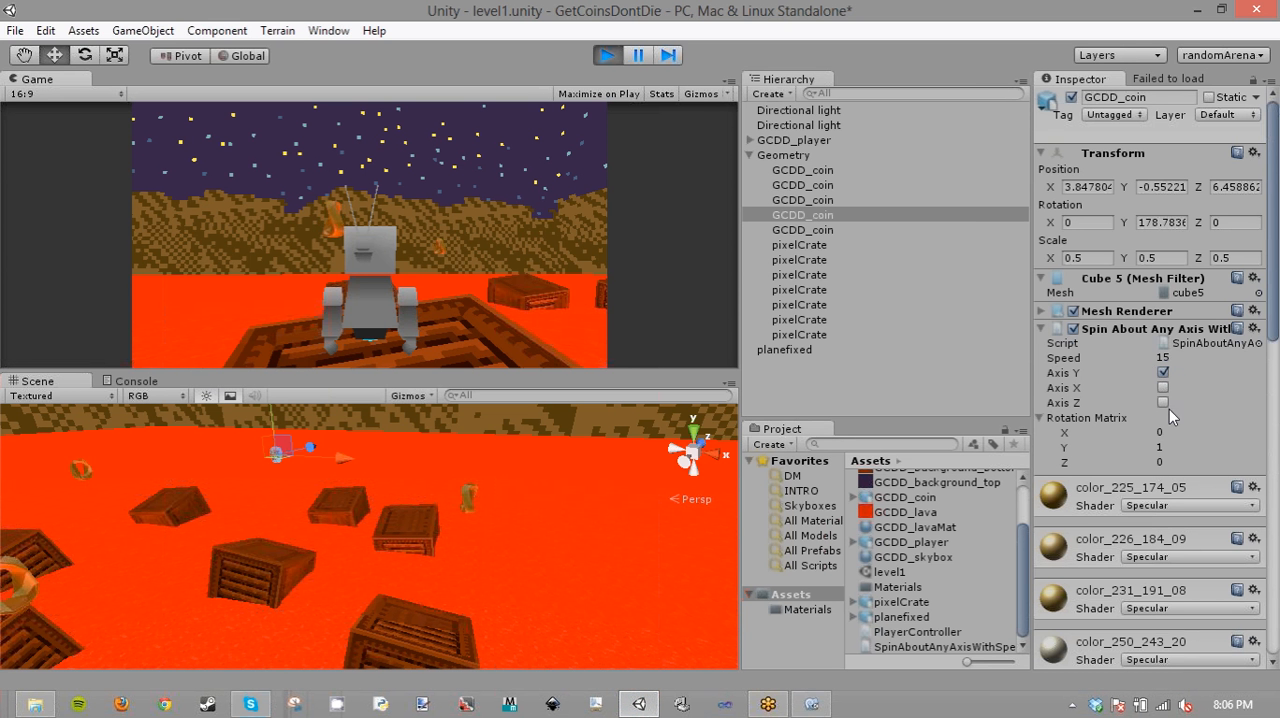
click(618, 55)
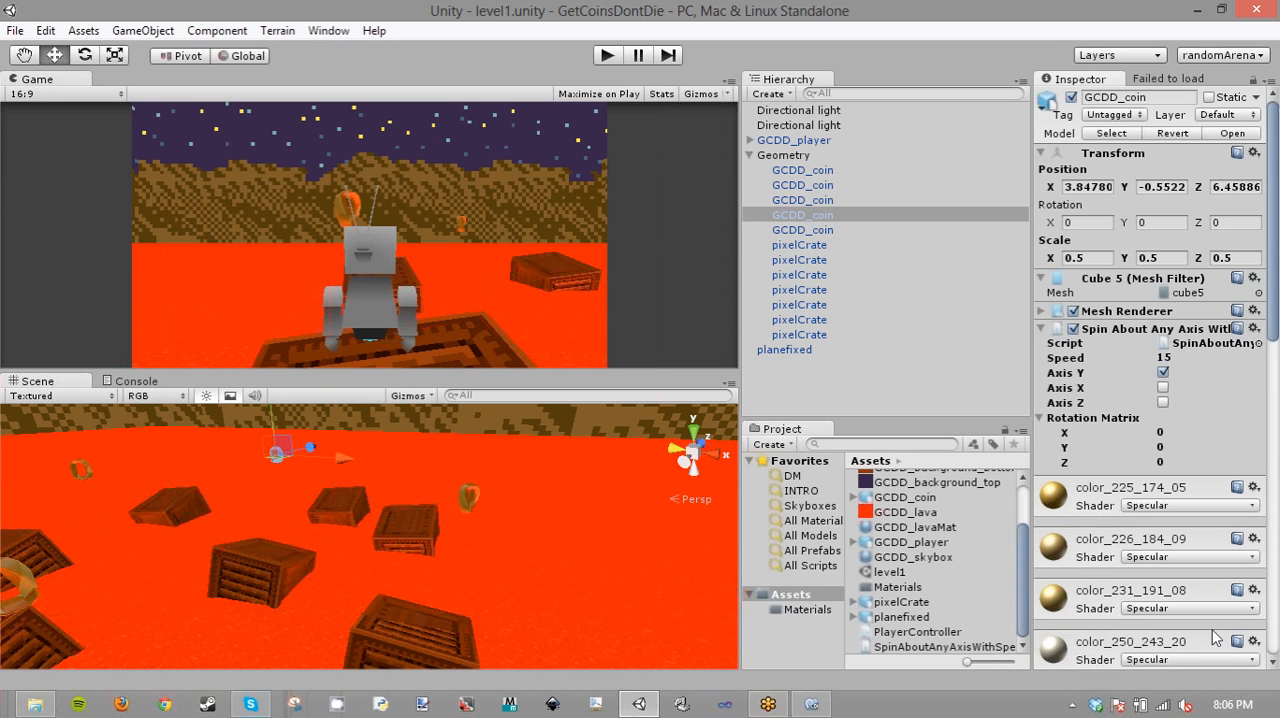
click(836, 367)
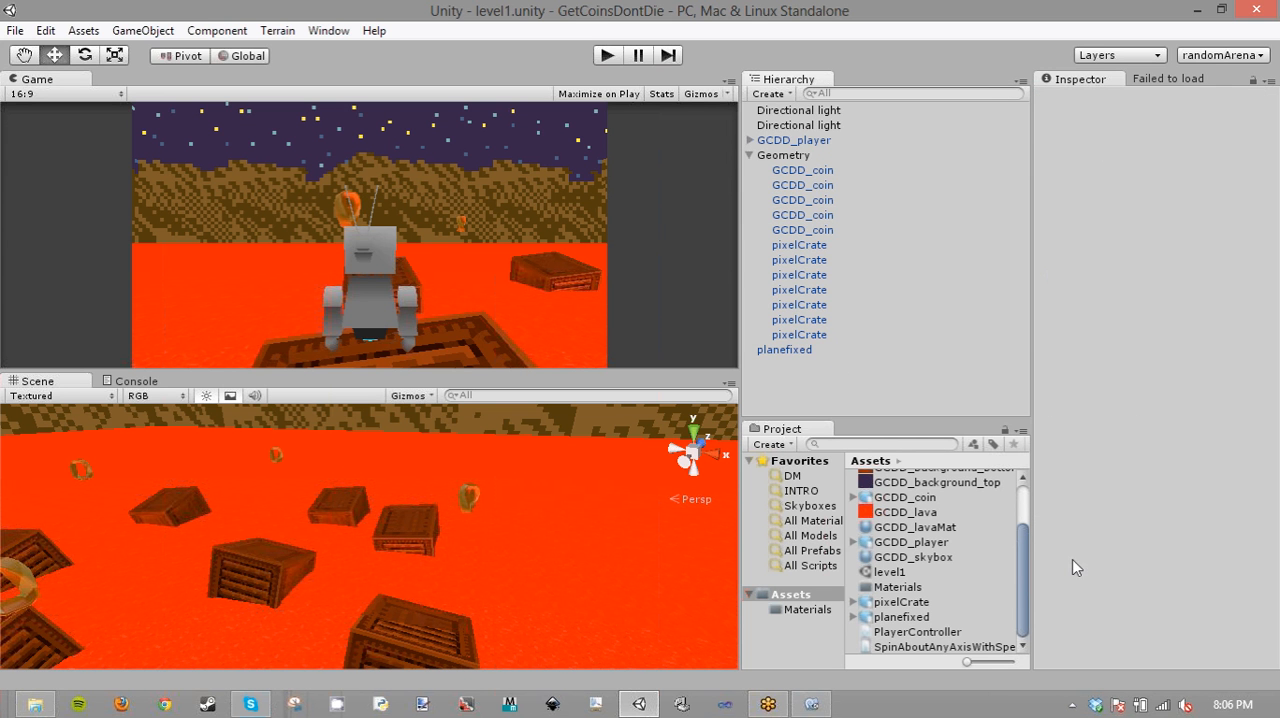
- Create a new Javascript asset in the project's Assets folder and name it CoinController
right_click(983, 540)
mouse_move(1010, 249)
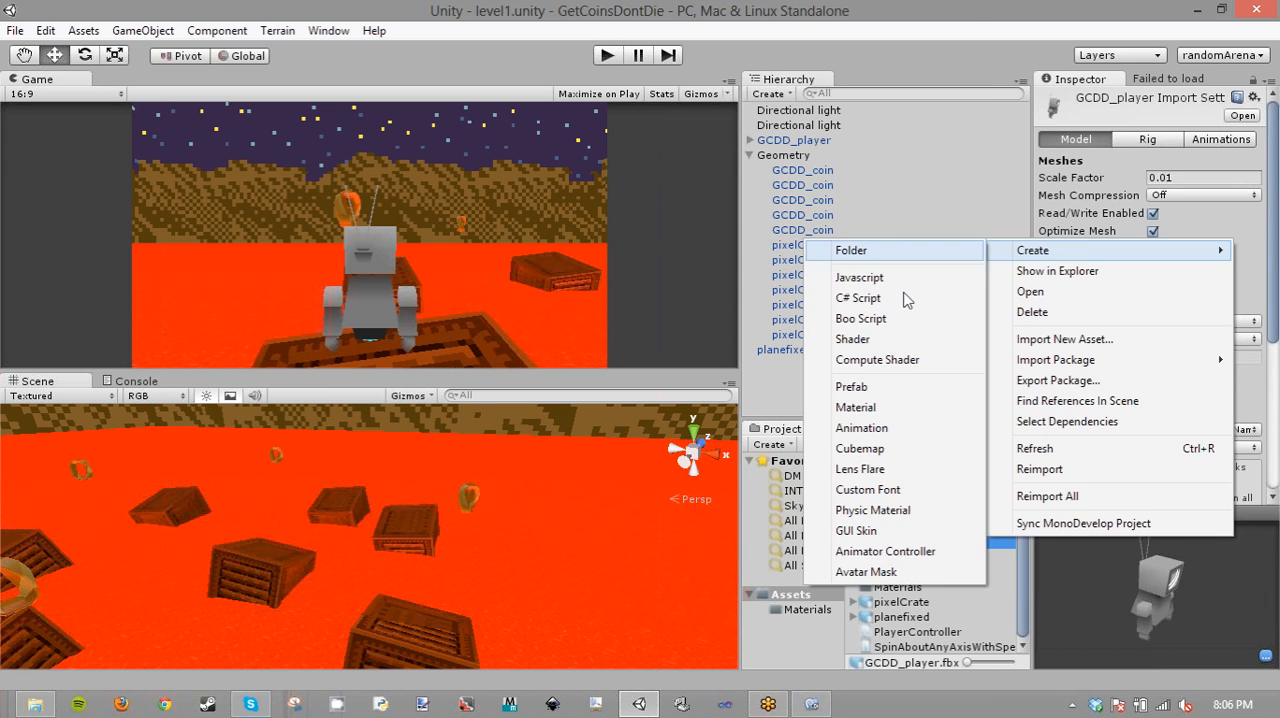
click(896, 277)
text(CoinCOn)
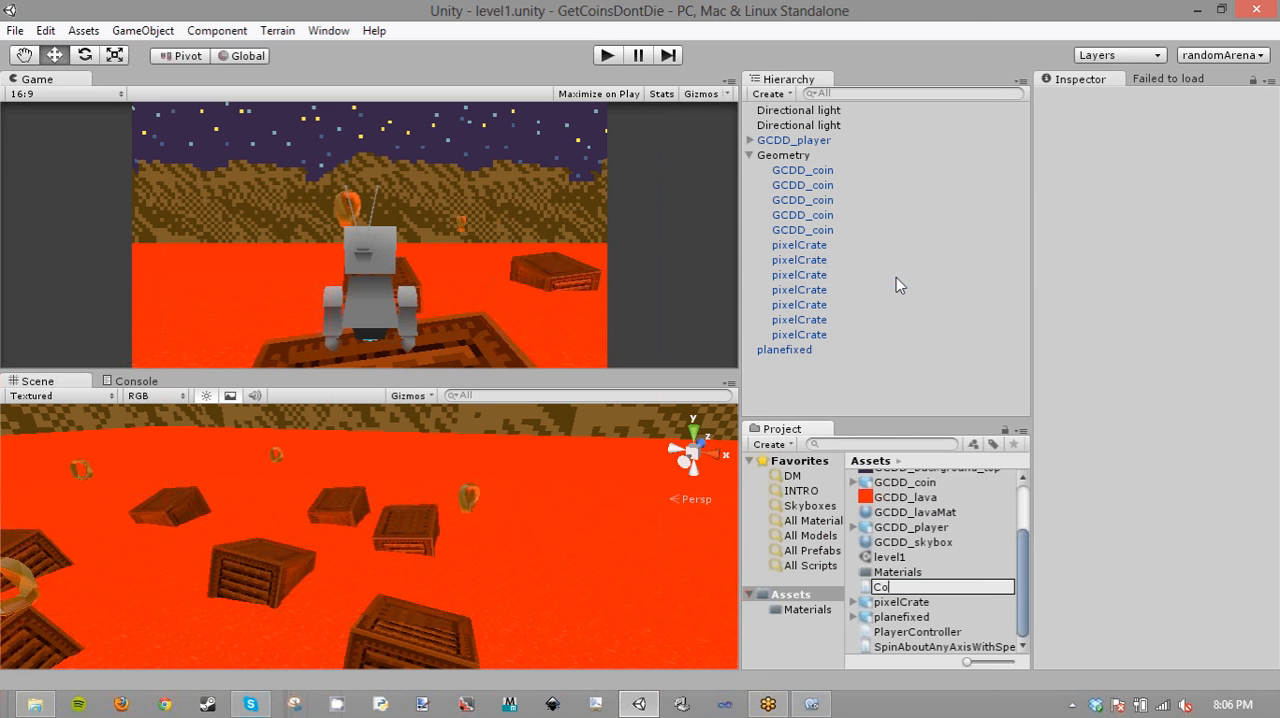
key(BackSpace)
key(BackSpace)
text(ontroller)
key(Return)
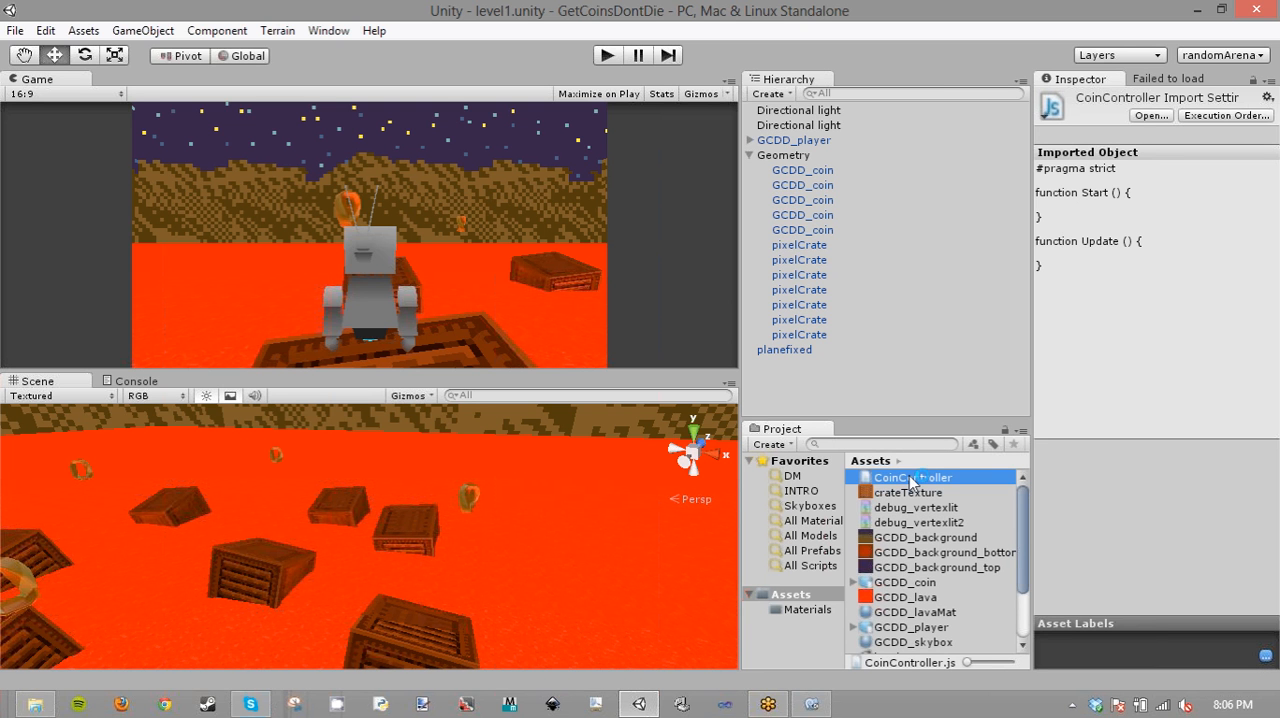
- Switch to MonoDevelop, add "var coins =[]" on line 2 of CoinController.js, and save the script
click(812, 705)
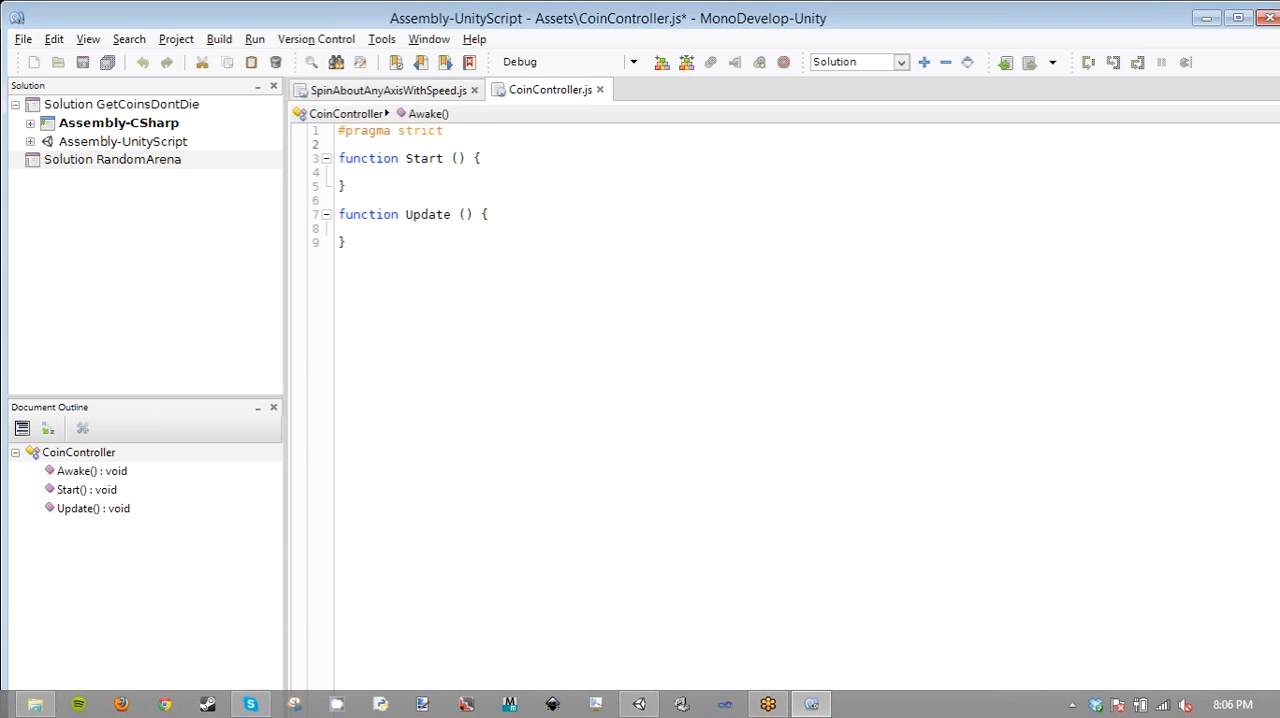
text(va)
key(Escape)
key(BackSpace)
text(ar coins =[])
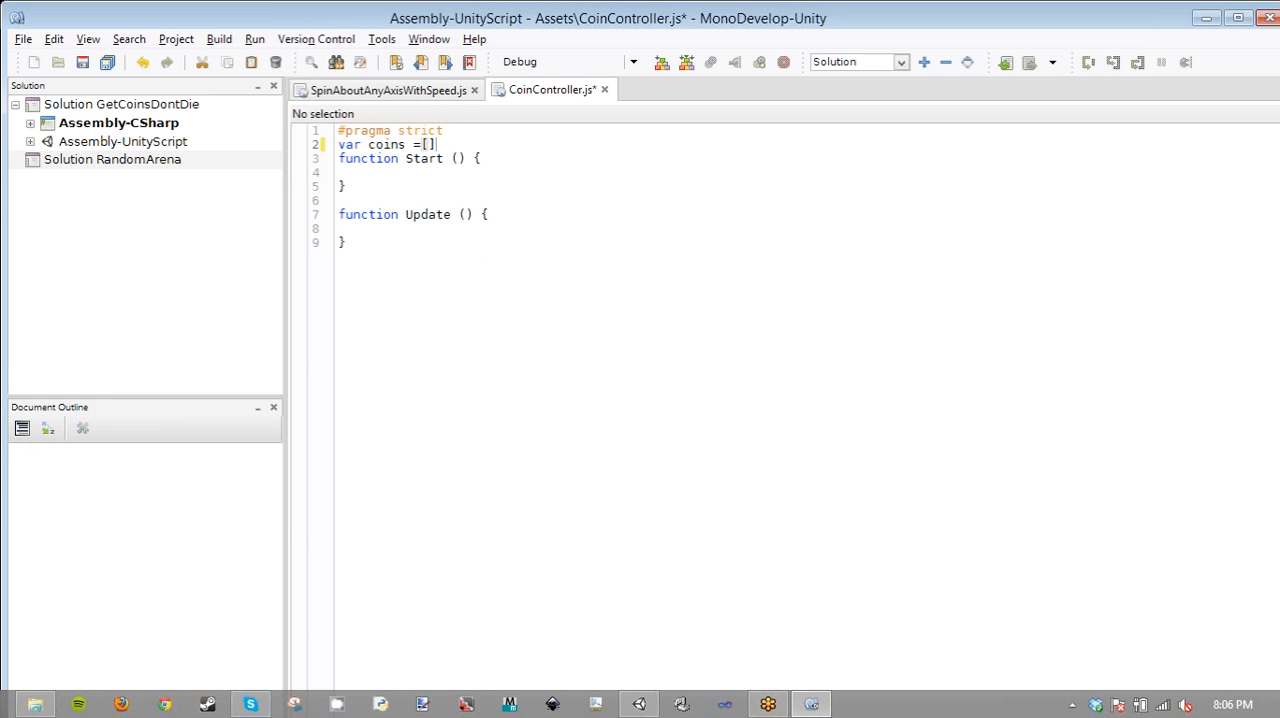
key(ctrl+s)
key(ctrl+s)
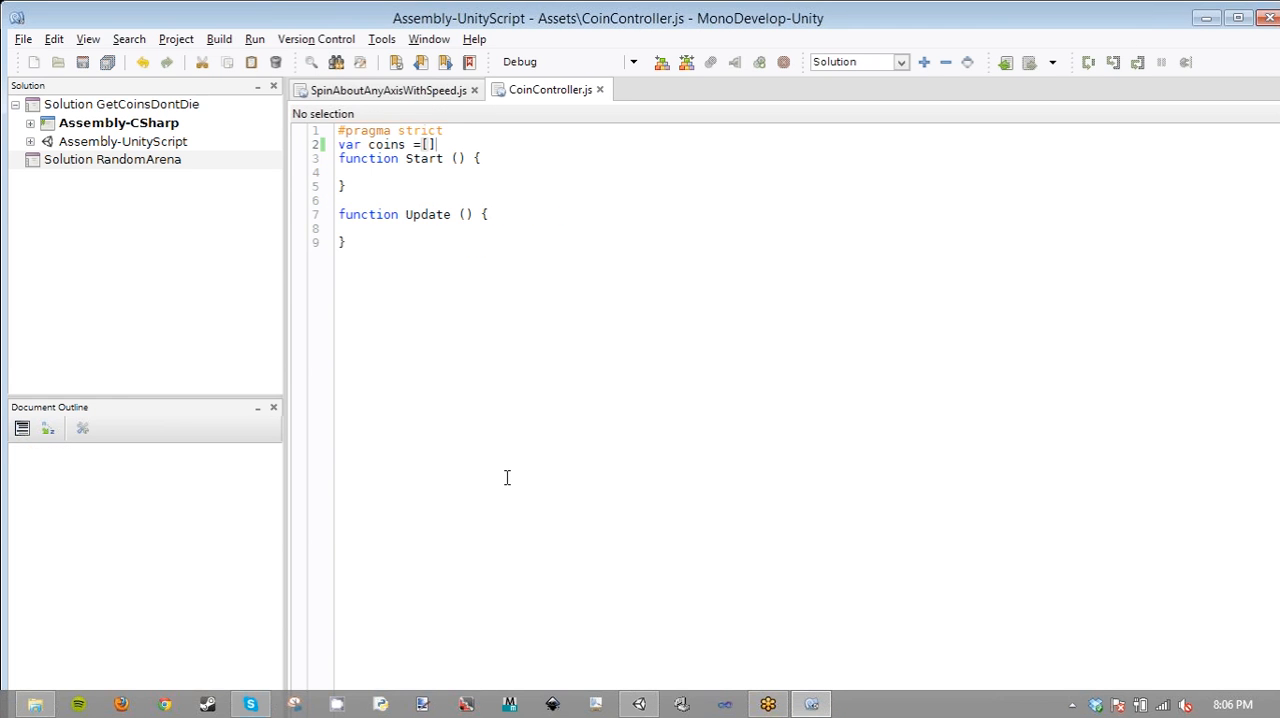
- Switch to Unity, create an empty game object in the scene and name it GameController
click(648, 708)
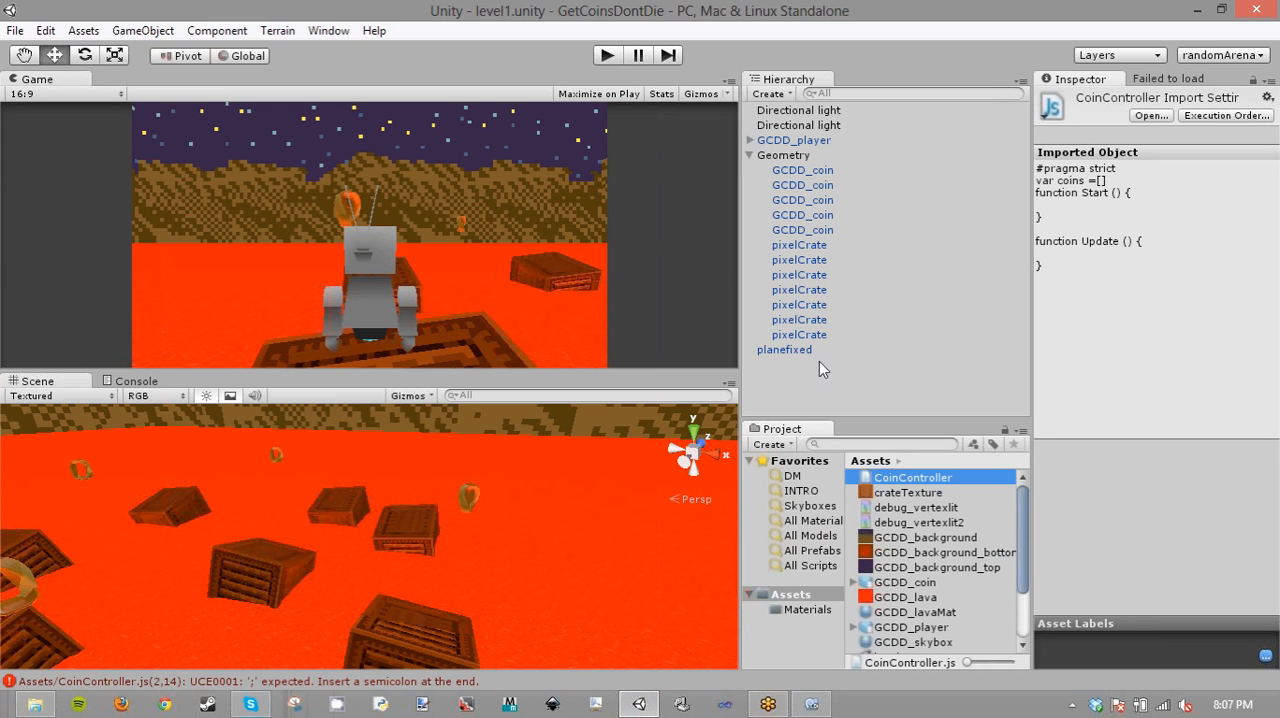
key(ctrl+shift+n)
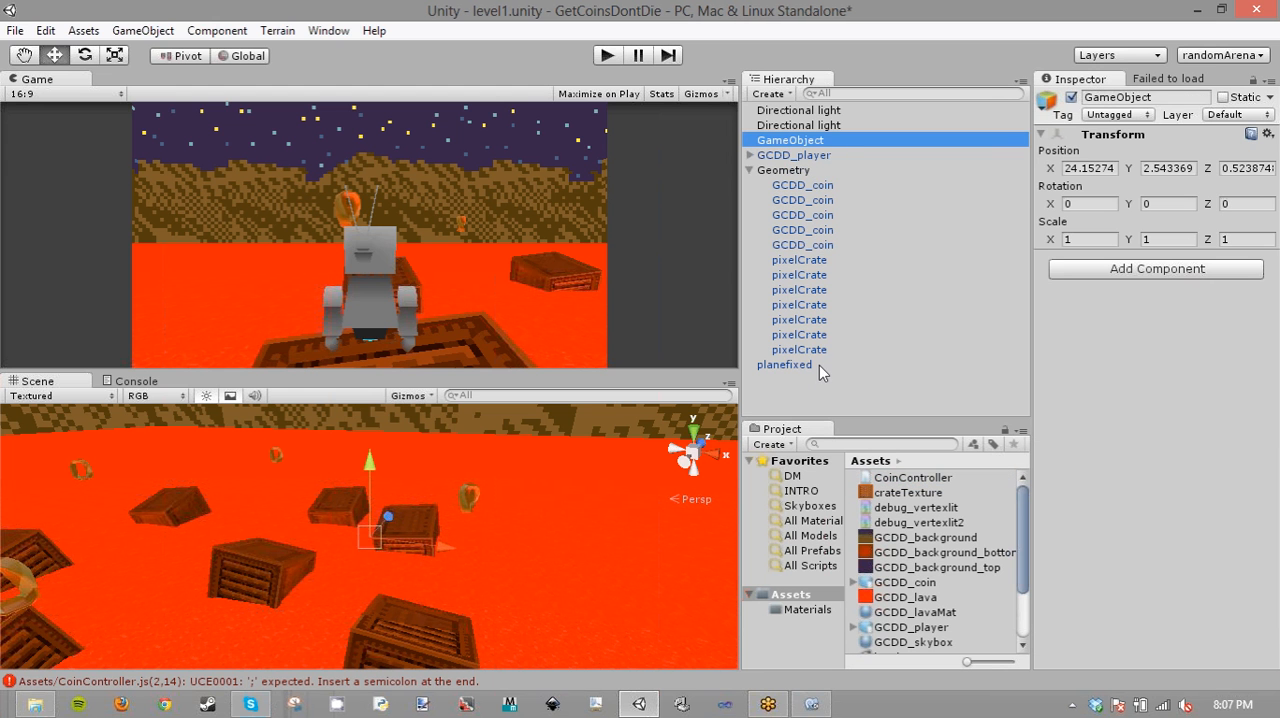
click(835, 143)
text(Gas)
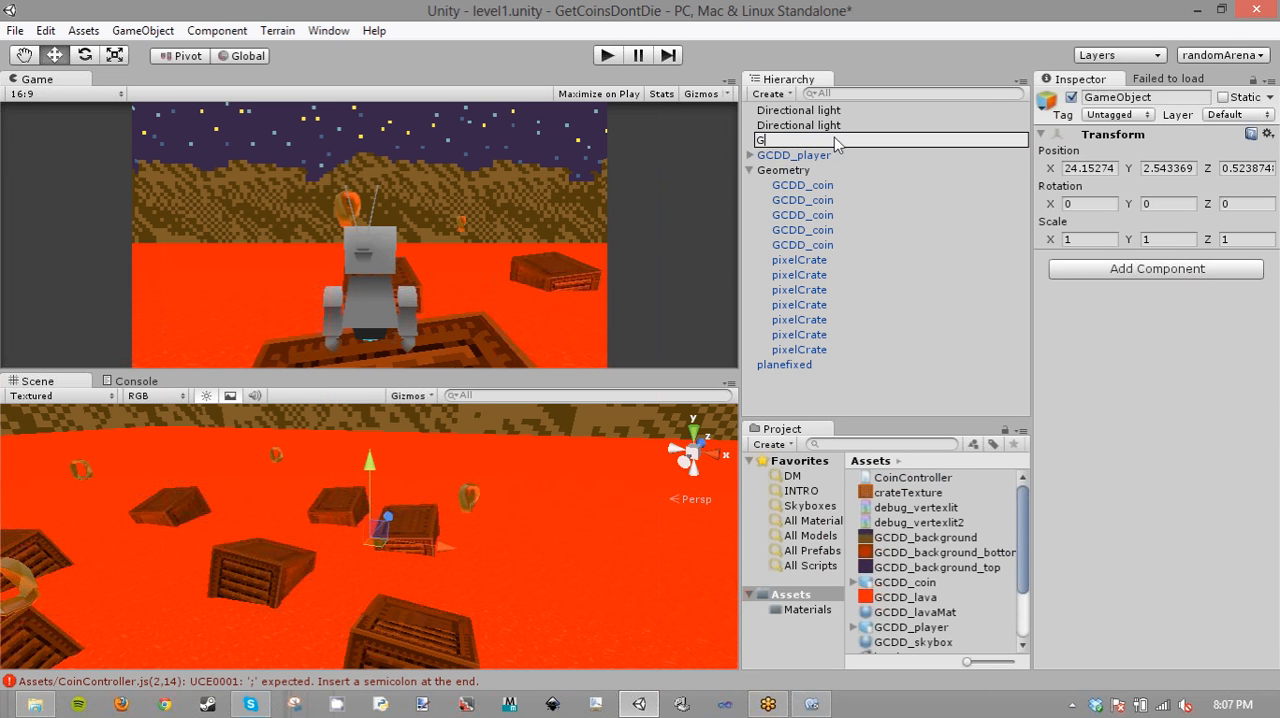
key(BackSpace)
text(meObject)
key(BackSpace)
key(BackSpace)
key(BackSpace)
key(BackSpace)
key(BackSpace)
key(BackSpace)
text(Controller)
key(Return)
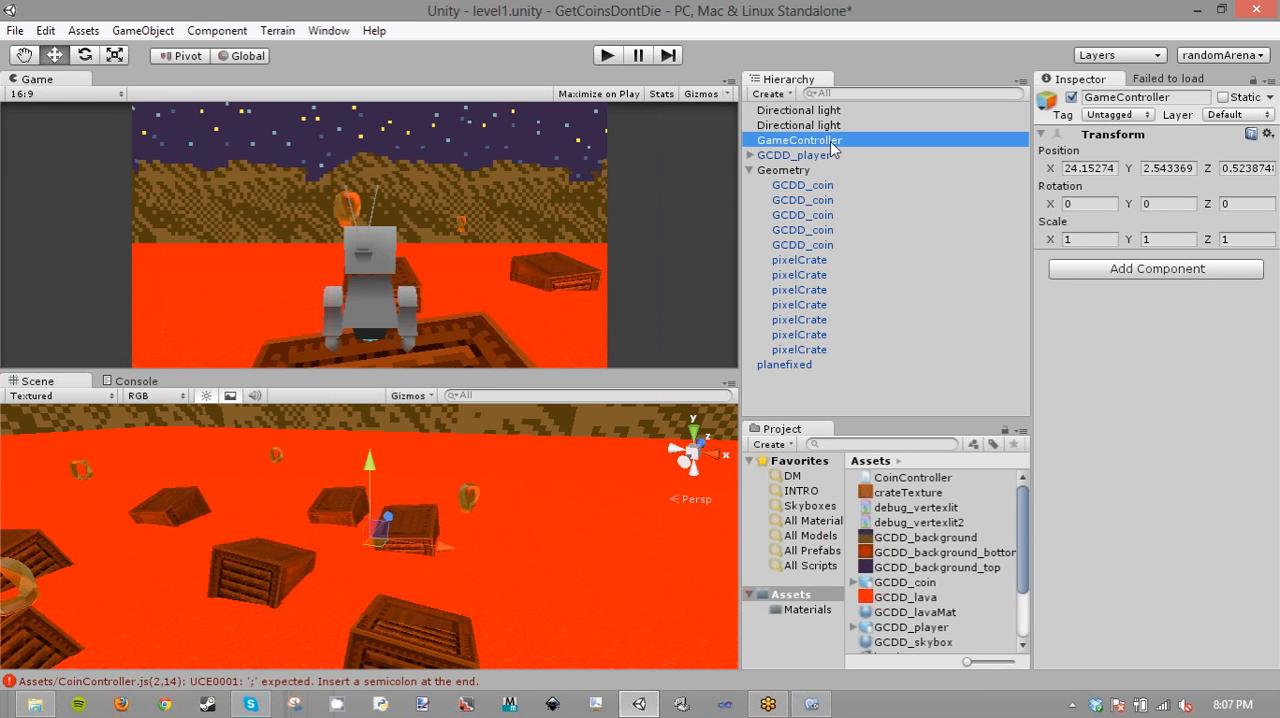
- Add the Coin Controller script as a component on GameController
click(1136, 277)
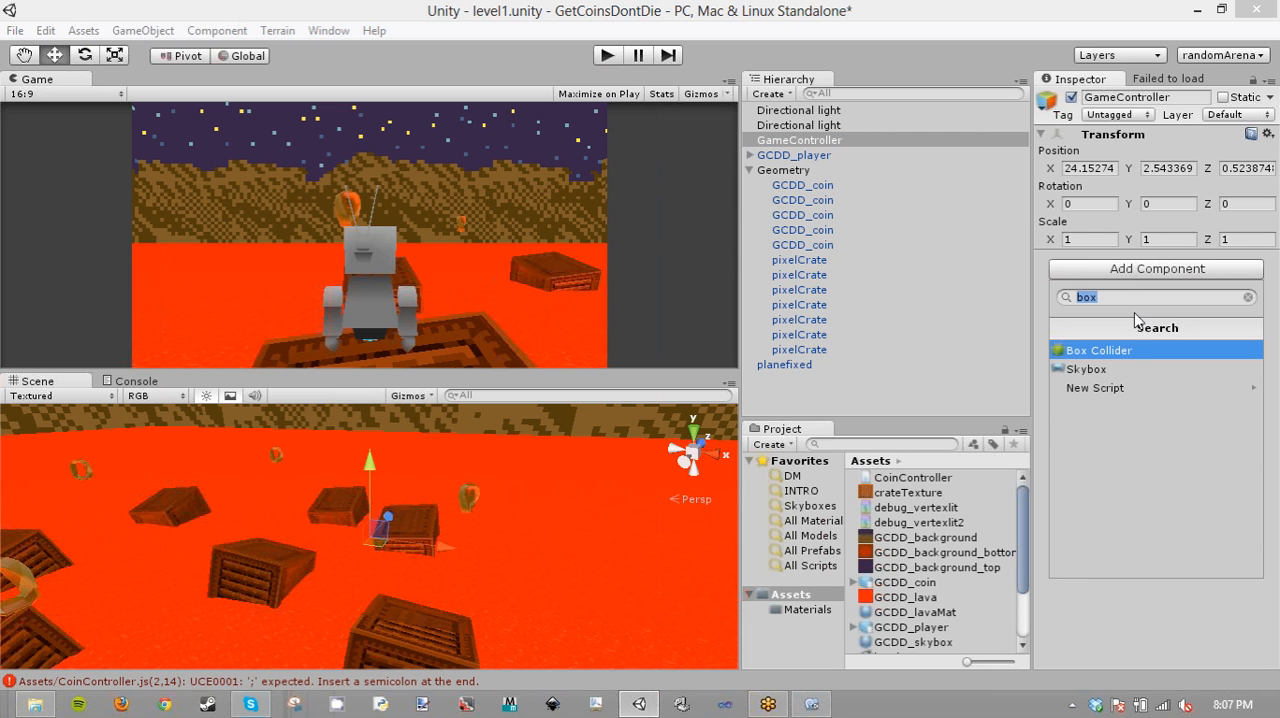
text(Con)
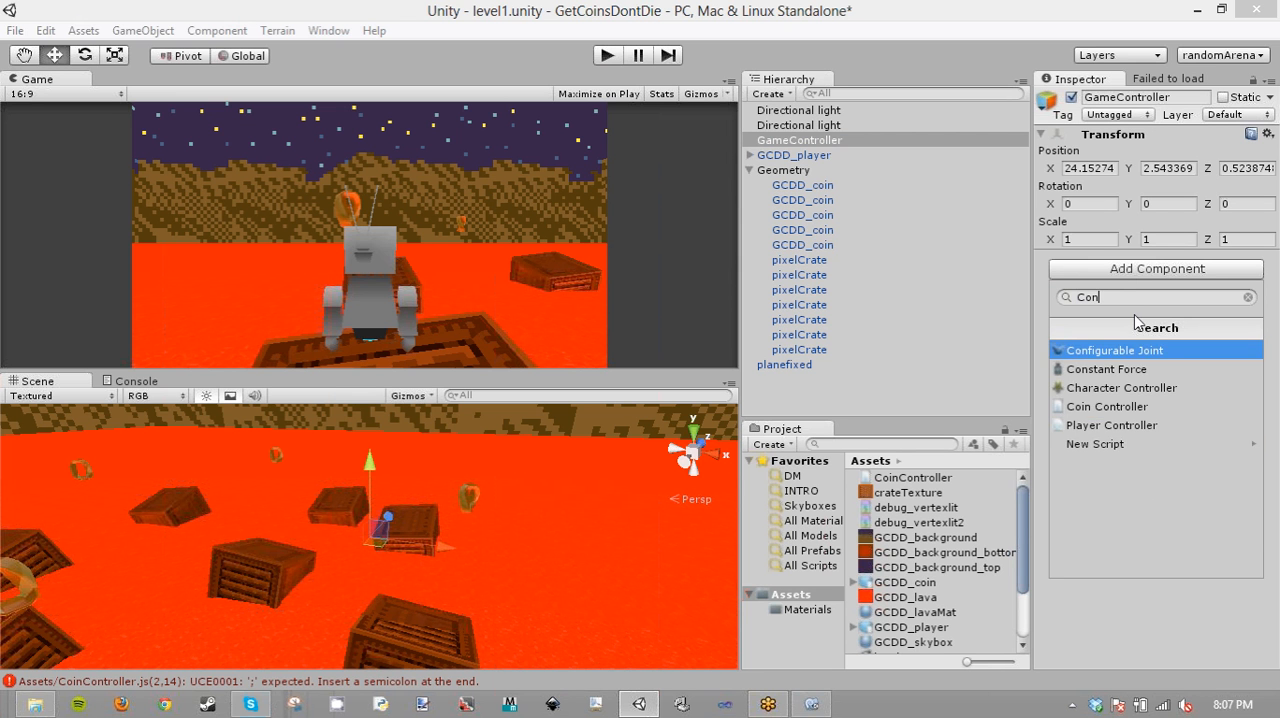
key(BackSpace)
text(inCon)
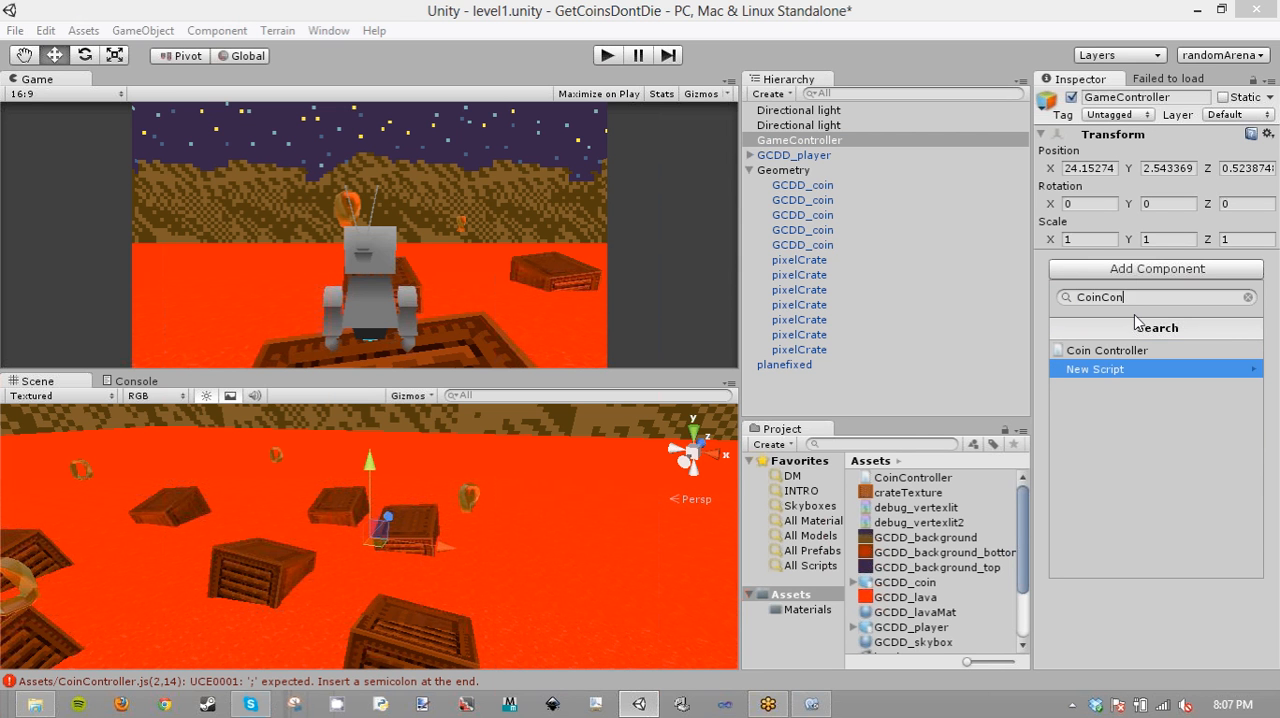
key(Up)
key(Return)
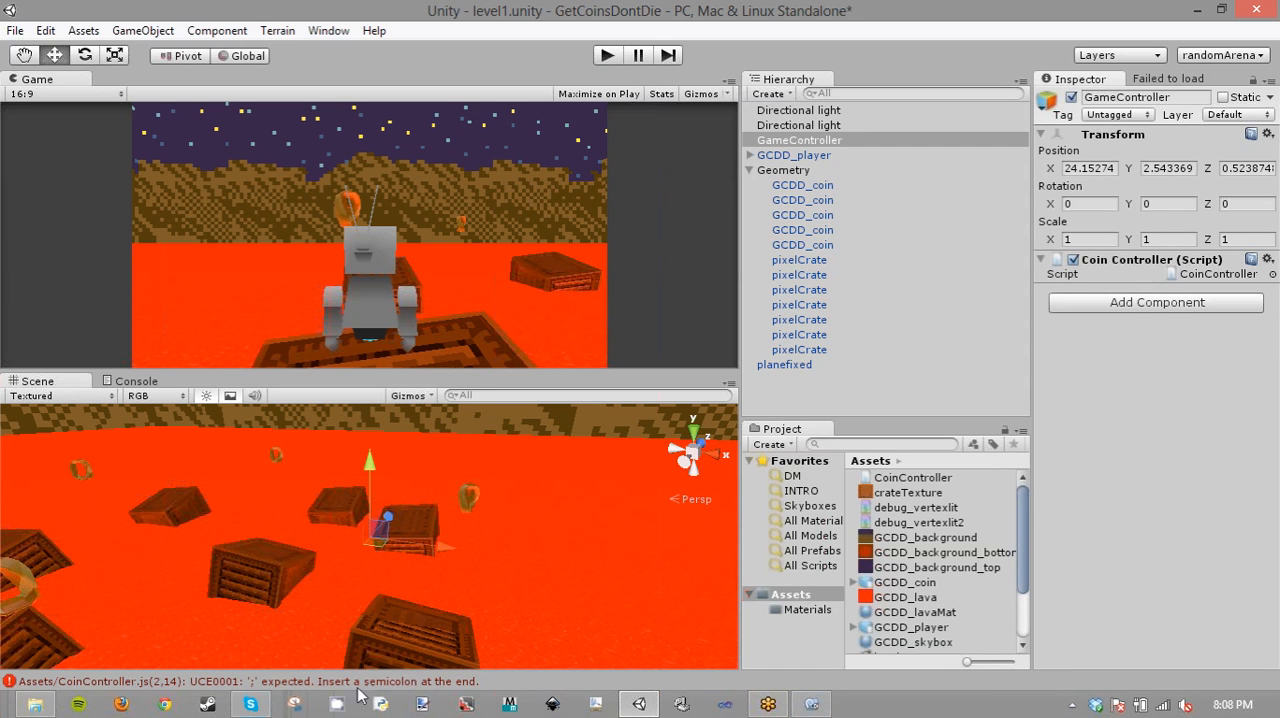
- Open the compile error's line in CoinController.js, end the coins declaration with a semicolon, and save the script
double_click(450, 683)
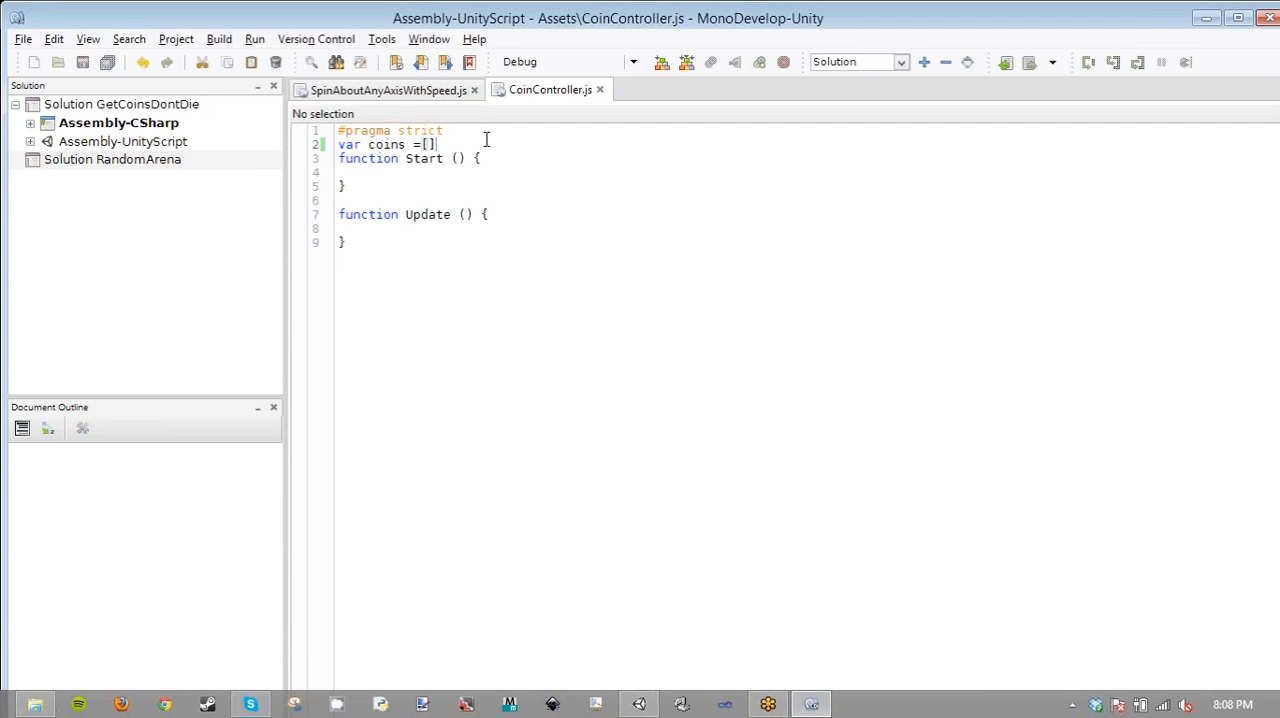
click(466, 142)
text(;)
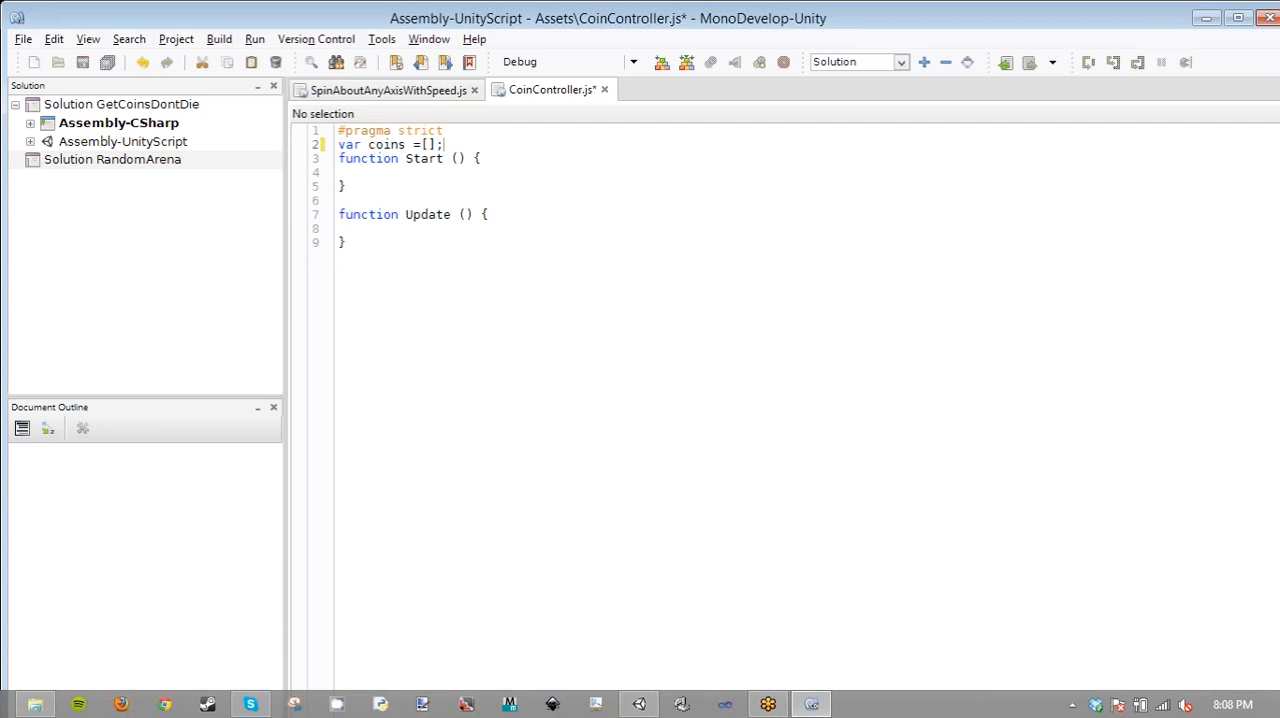
- Switch to Unity, reset GameController's Coin Controller component and expand its properties
click(638, 704)
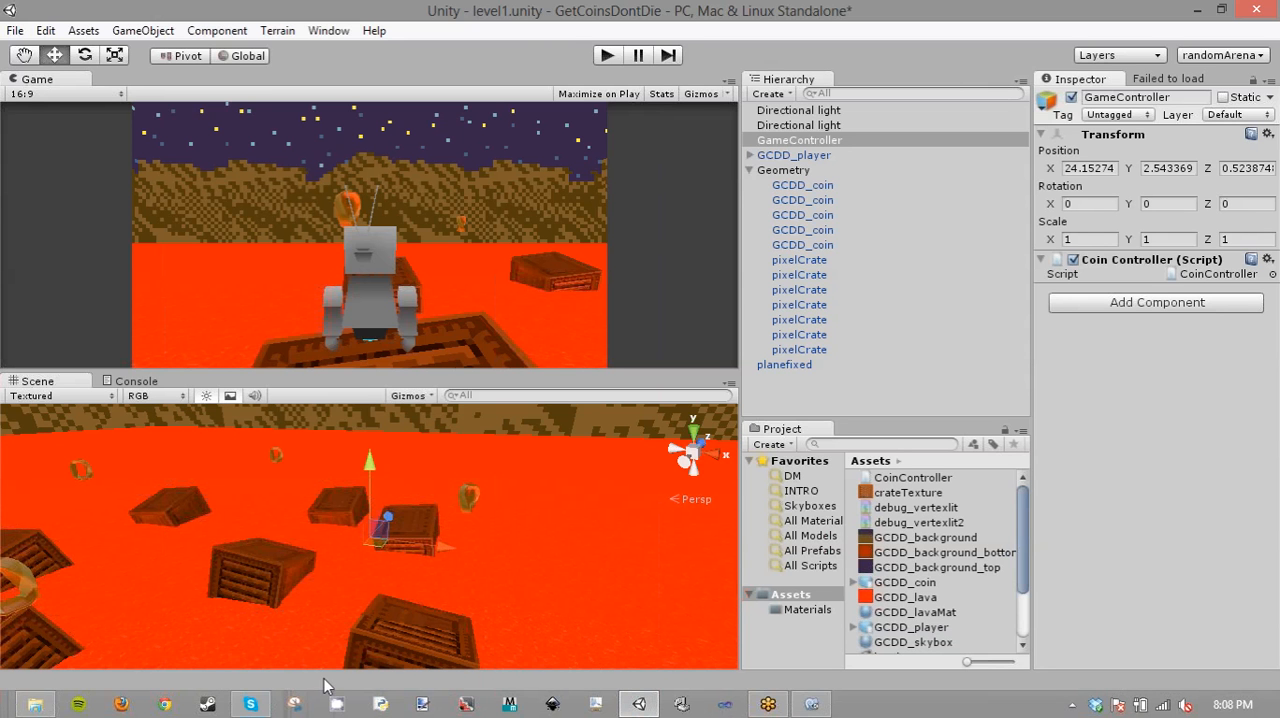
click(1114, 263)
click(1043, 261)
right_click(1111, 262)
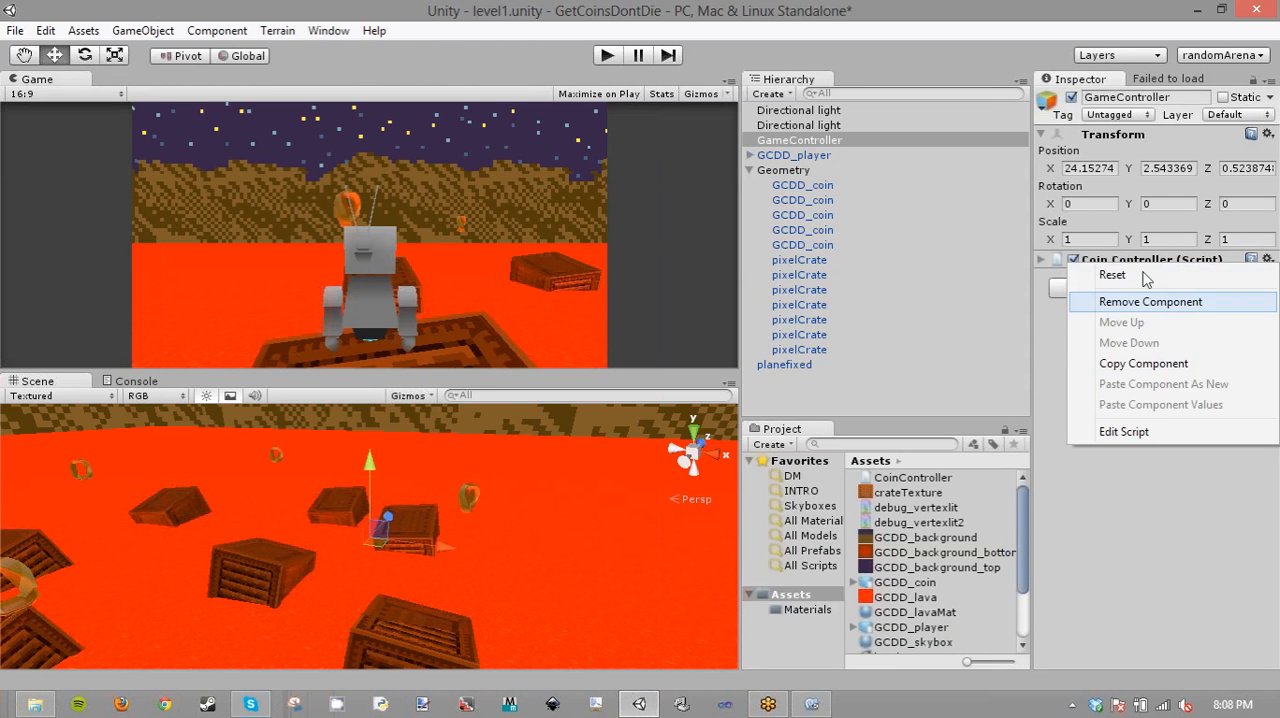
click(1144, 276)
click(1043, 261)
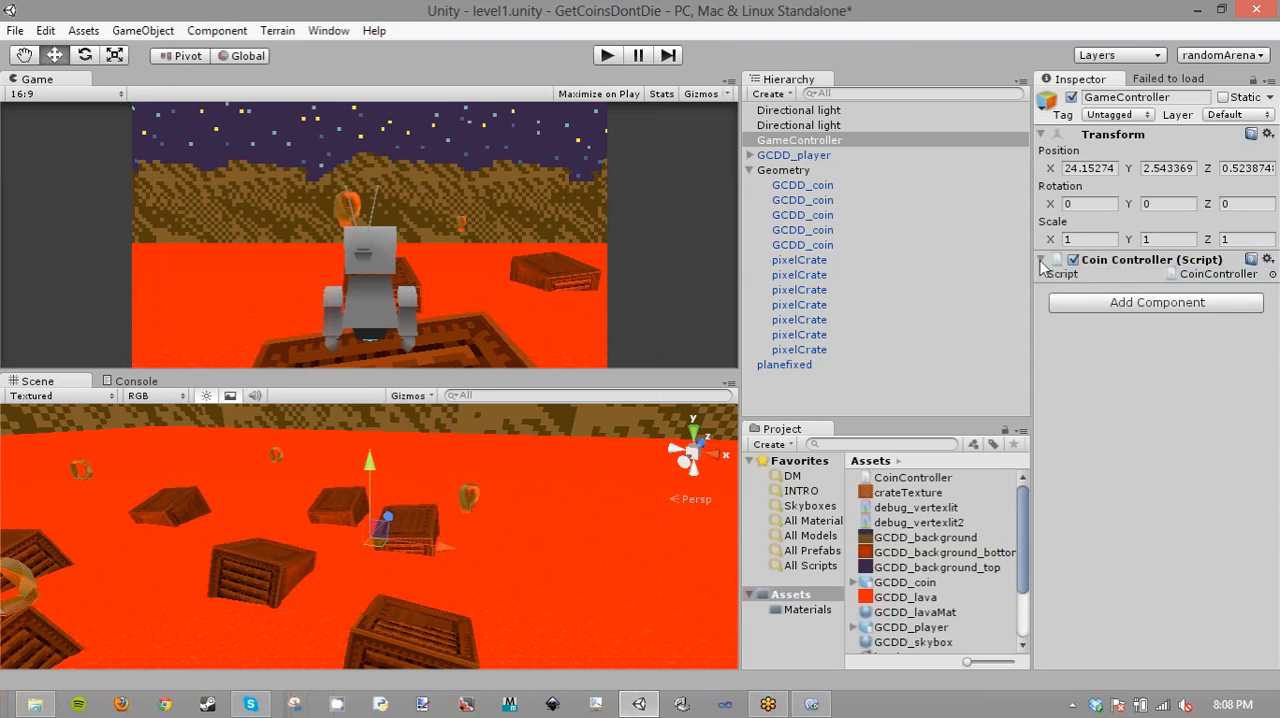
click(1056, 264)
click(817, 709)
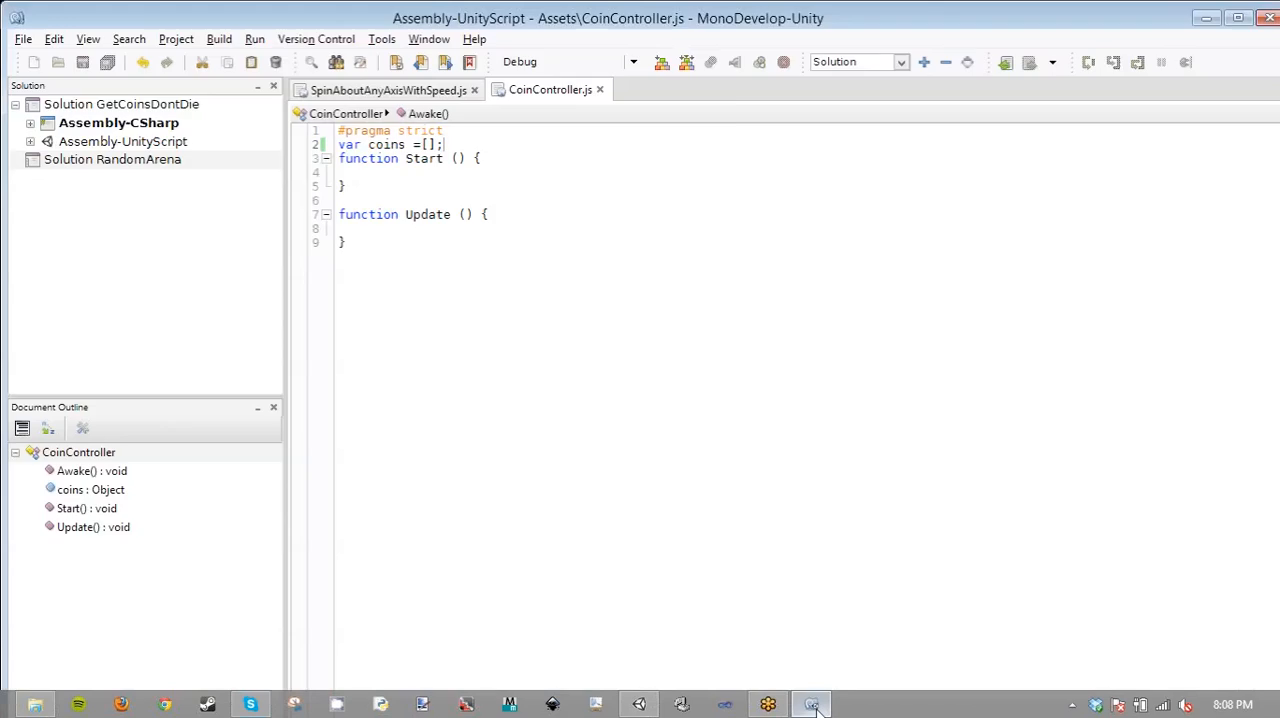
click(813, 705)
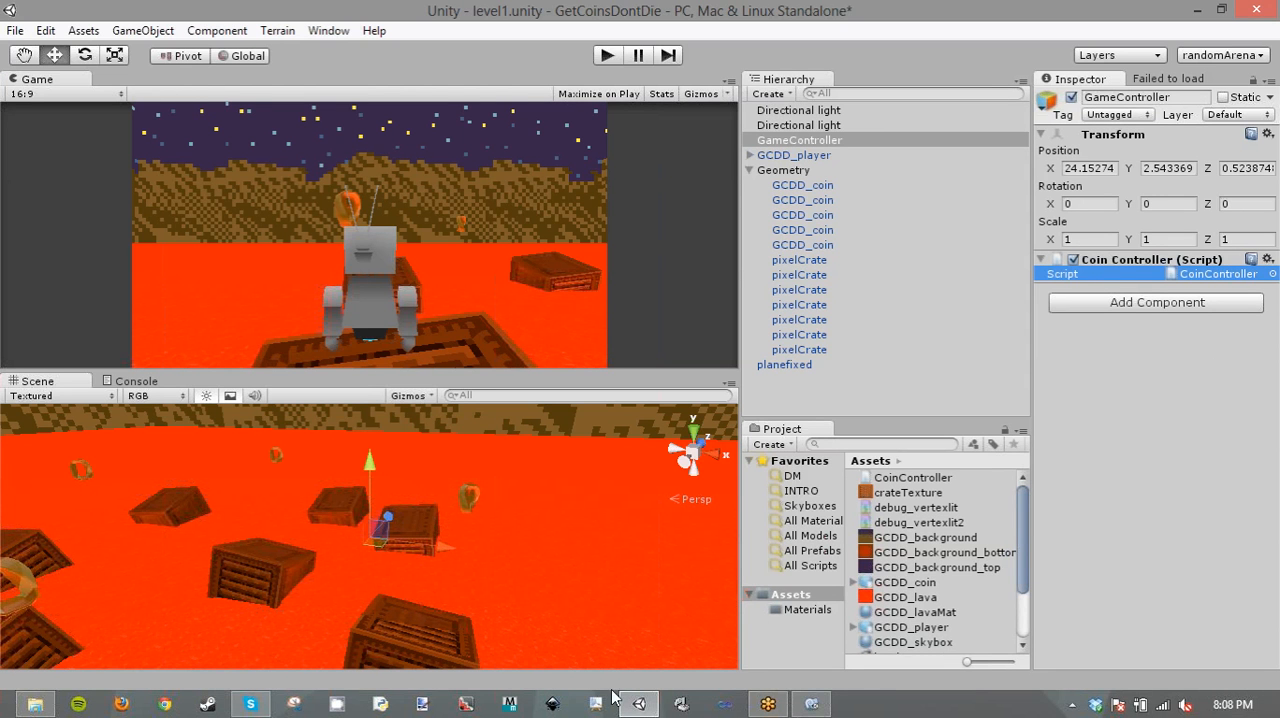
- Open SpawnObjectsInBoundingBox.js from the Scripts > Spawners folder in Notepad and examine its objects array declaration
click(38, 705)
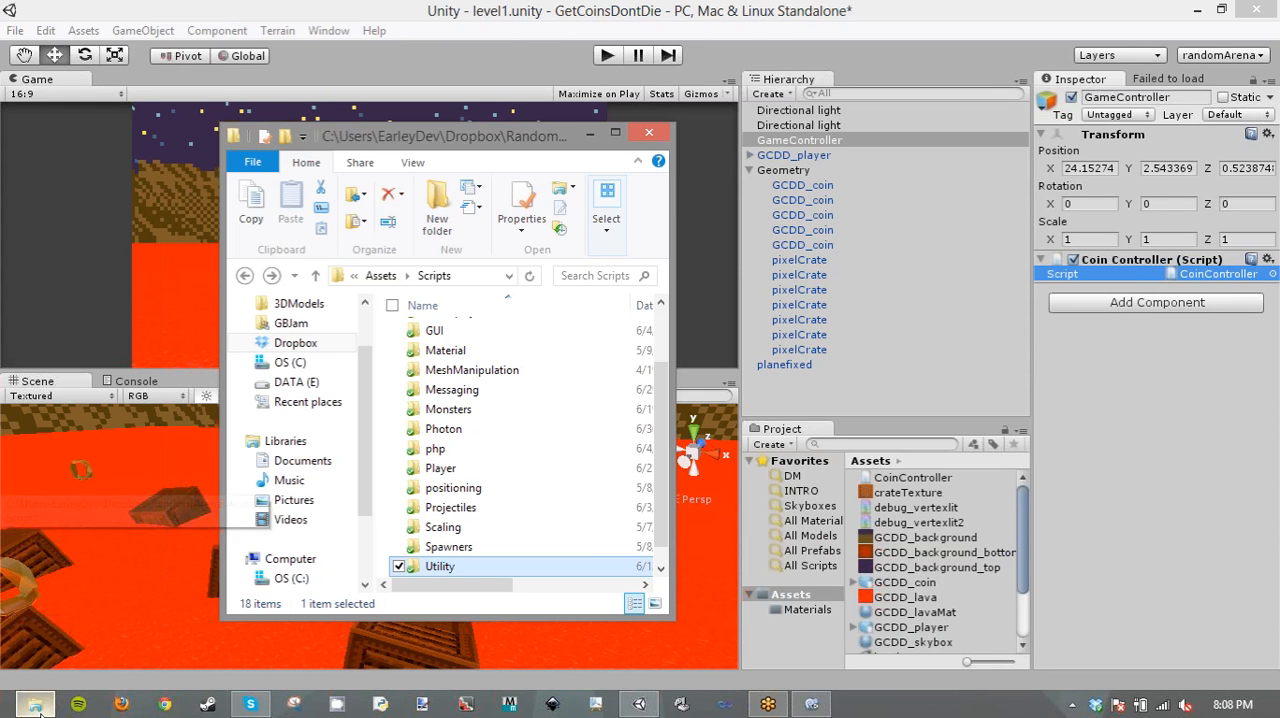
click(424, 277)
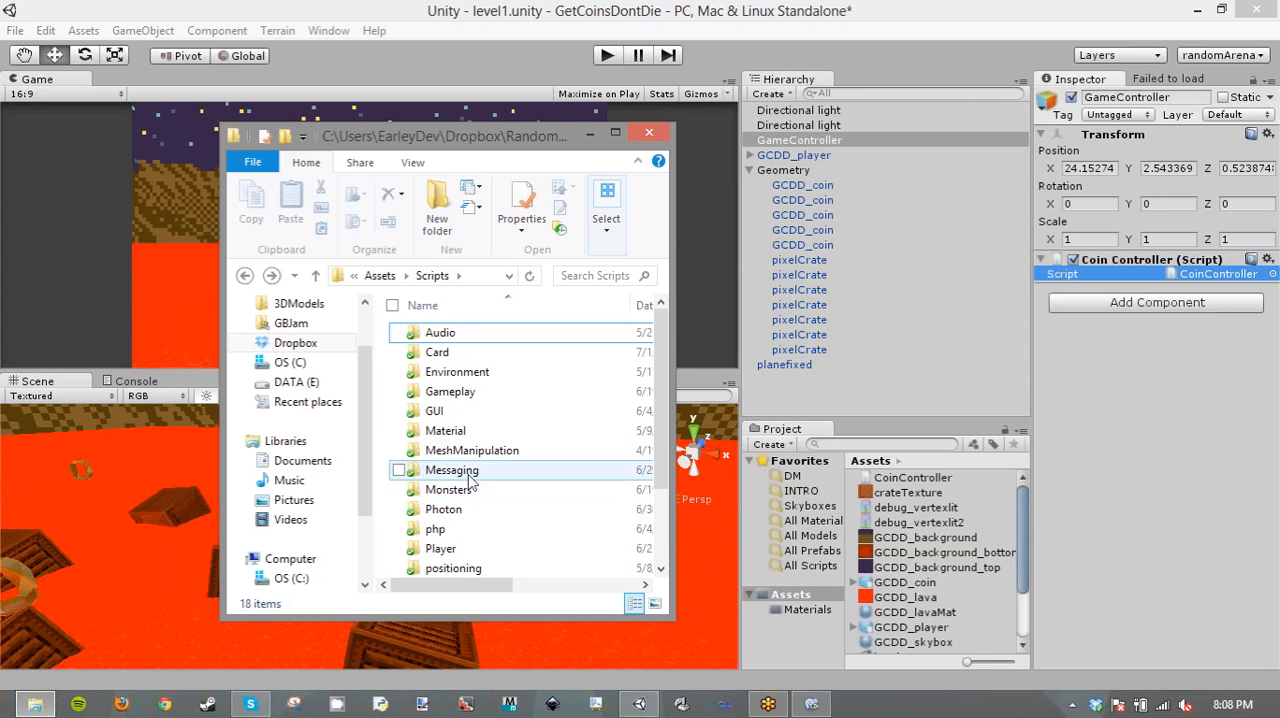
scroll(472, 486, down, 2)
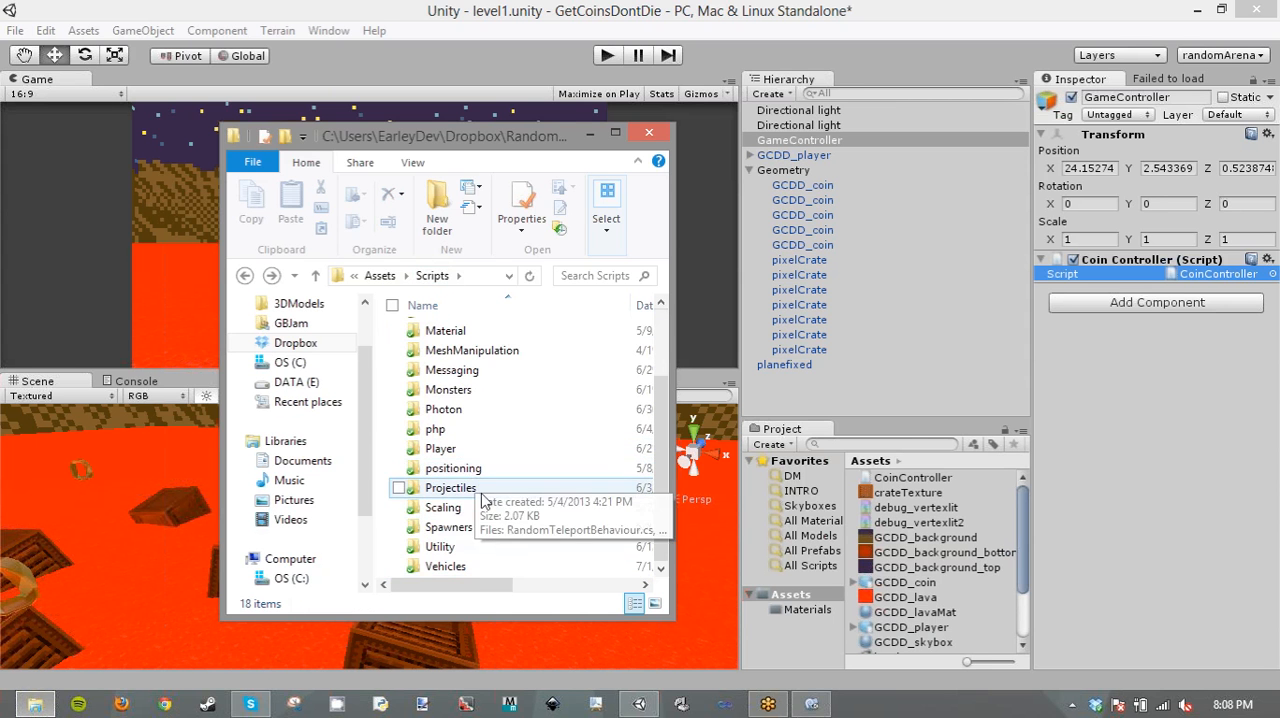
double_click(486, 528)
click(458, 342)
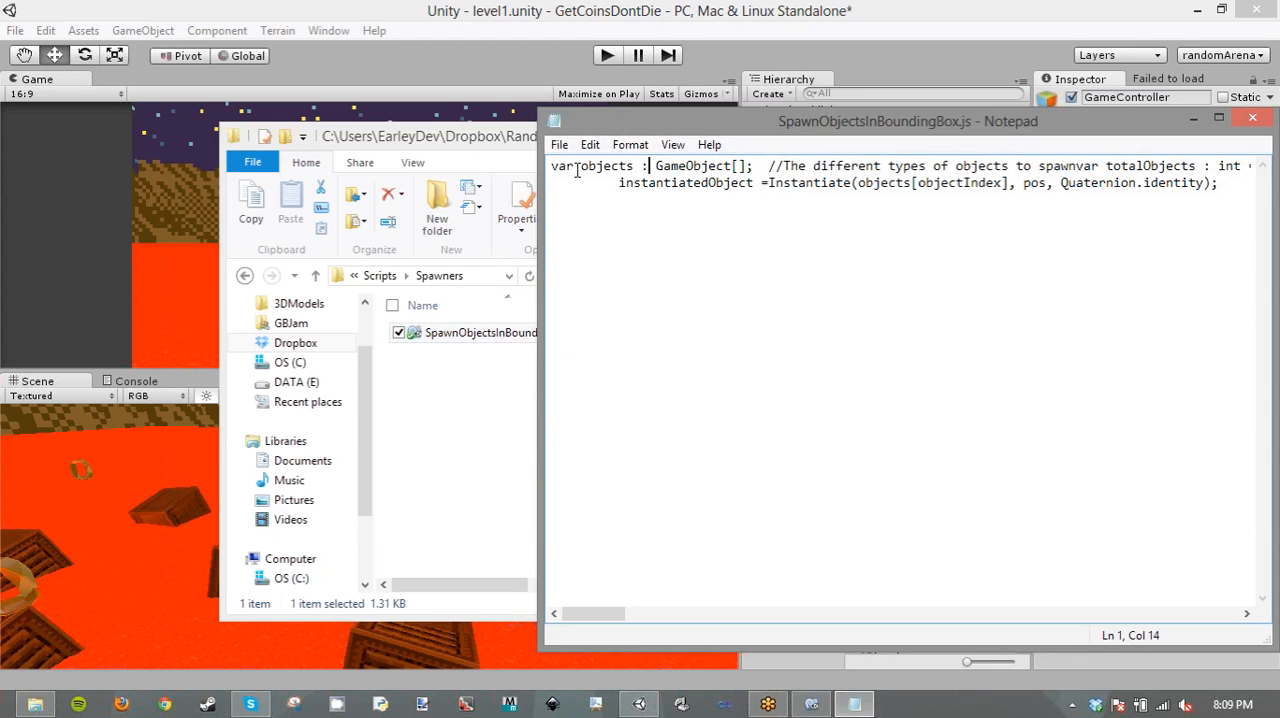
drag(650, 166, 551, 166)
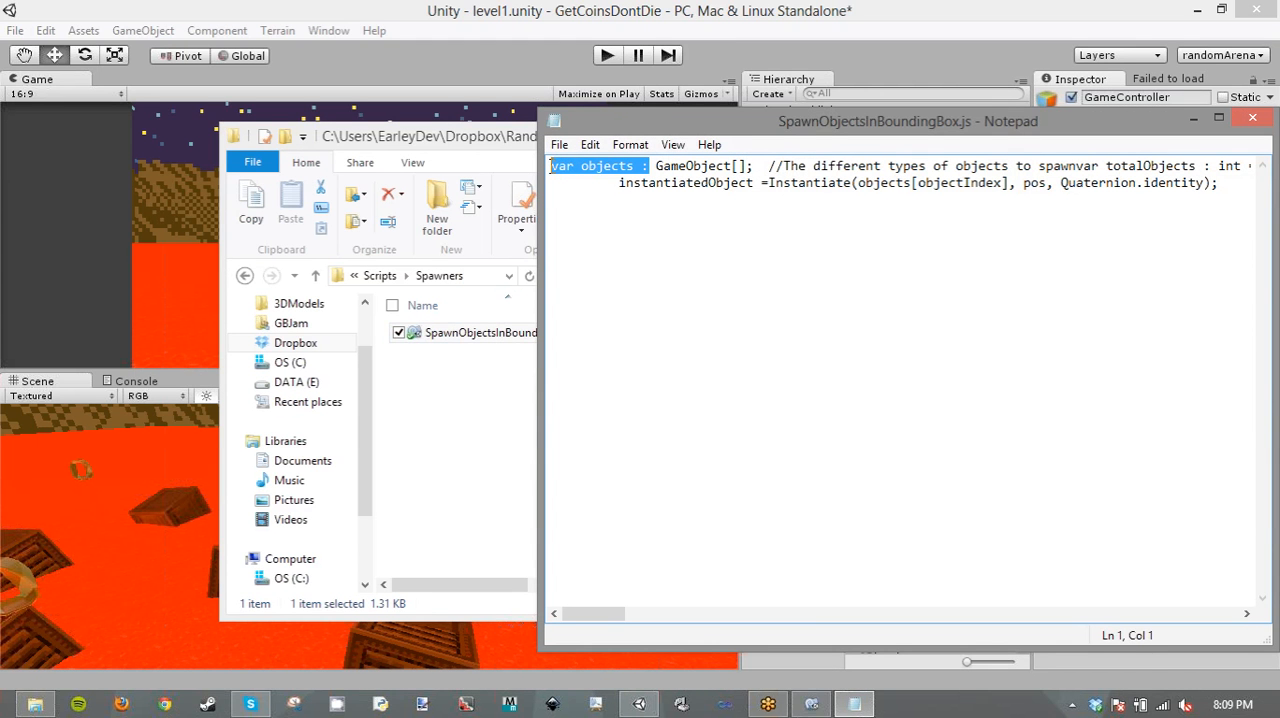
- Switch to MonoDevelop, try inserting "object:" before coins in CoinController.js's variable declaration, and save the script
click(850, 706)
drag(408, 144, 338, 144)
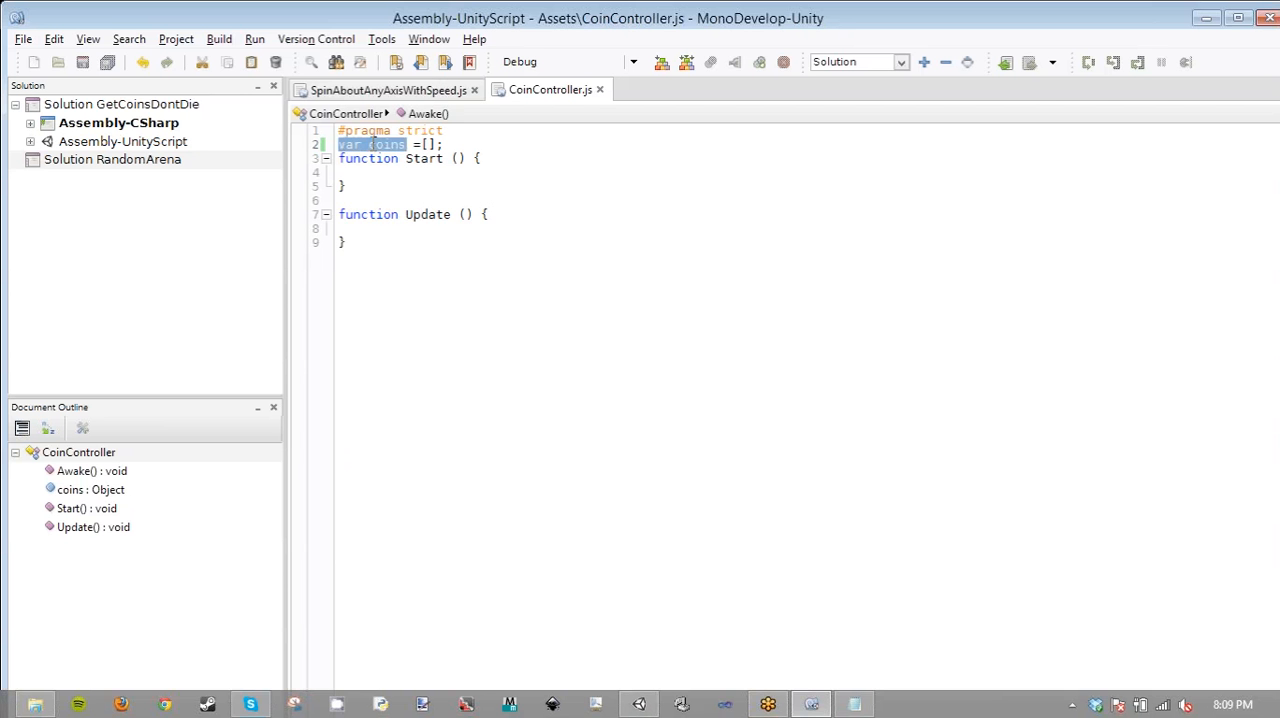
click(371, 145)
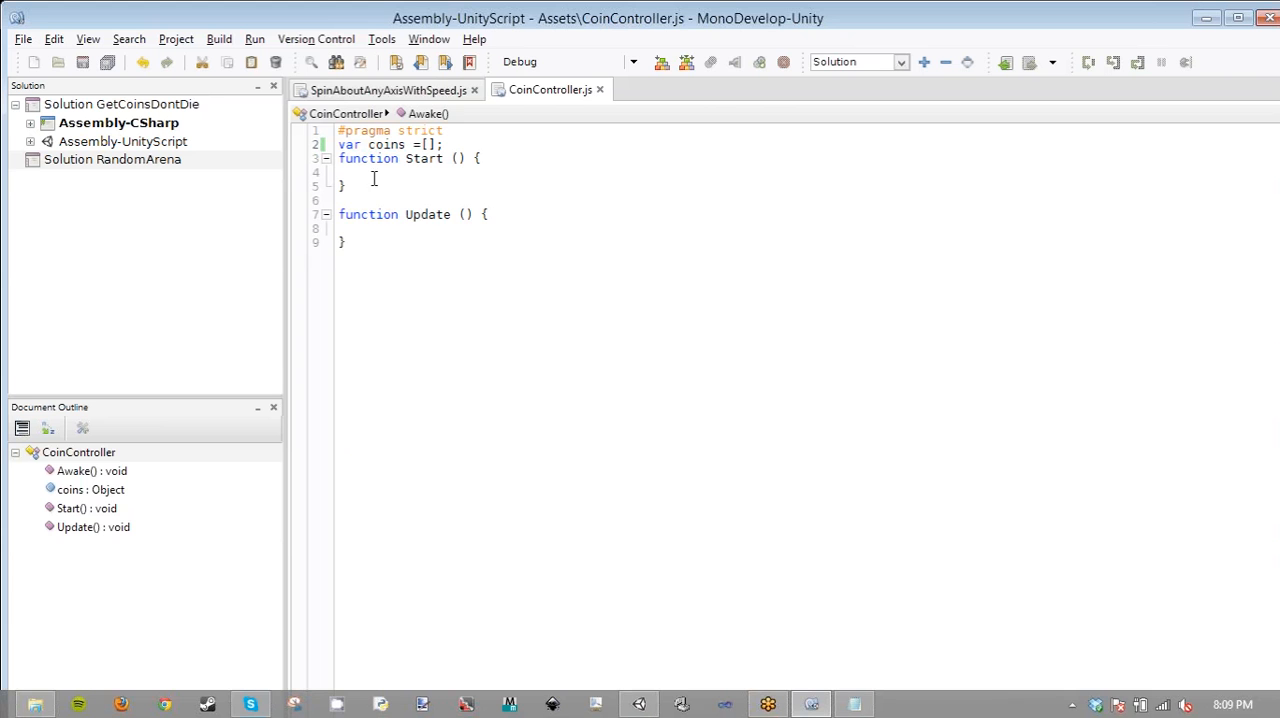
drag(370, 145, 328, 145)
click(372, 145)
text(object)
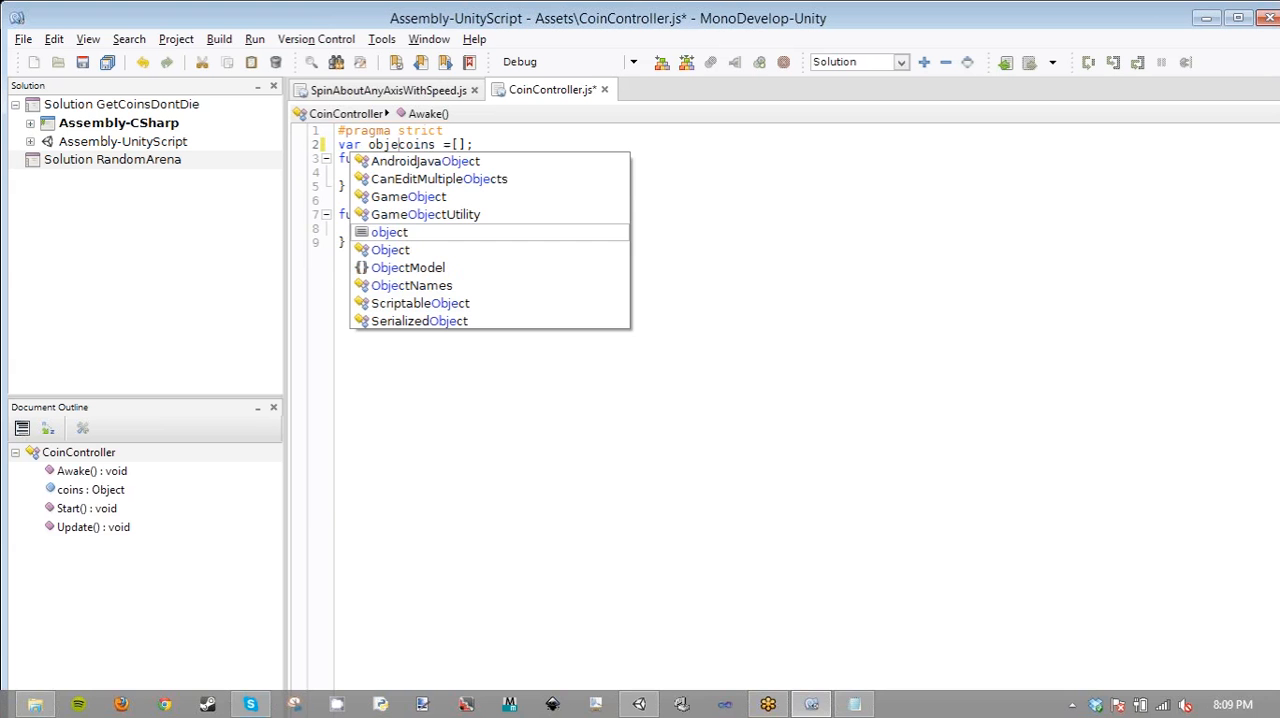
text(:)
key(Escape)
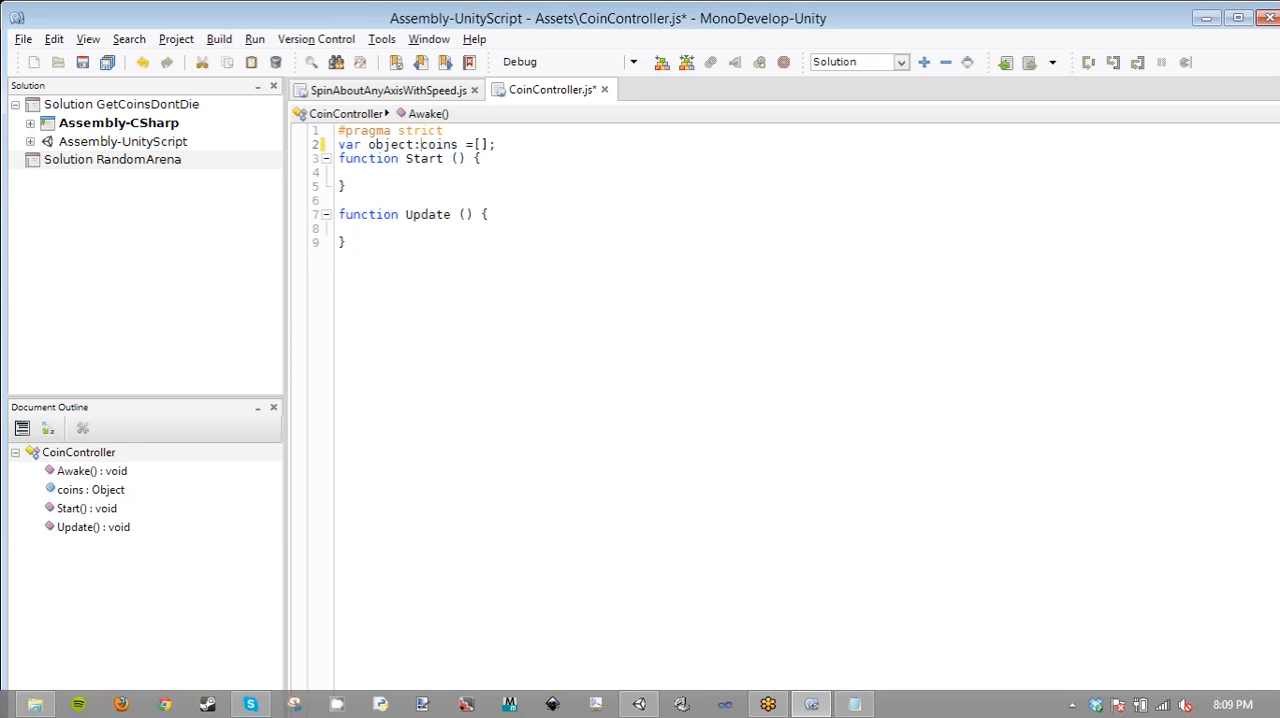
key(ctrl+s)
- Check the script's compile status in Unity, glance at the Notepad reference and return to CoinController.js in MonoDevelop
click(640, 705)
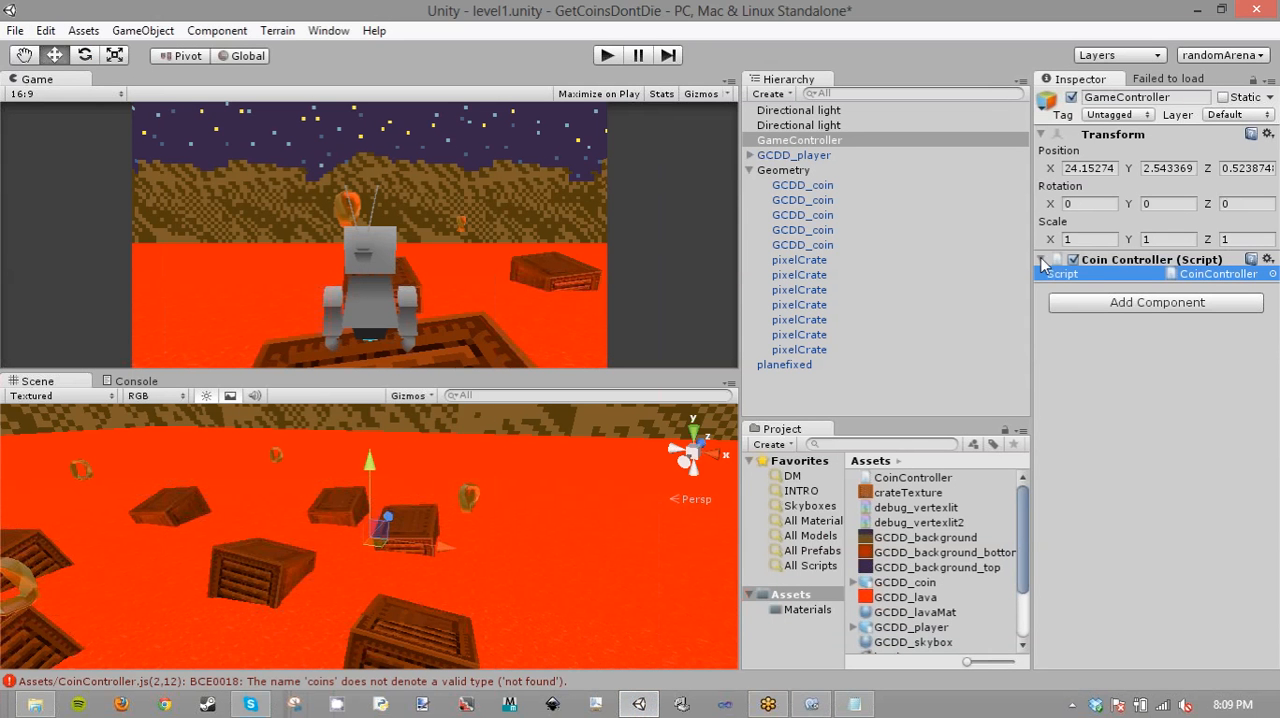
click(855, 705)
click(855, 705)
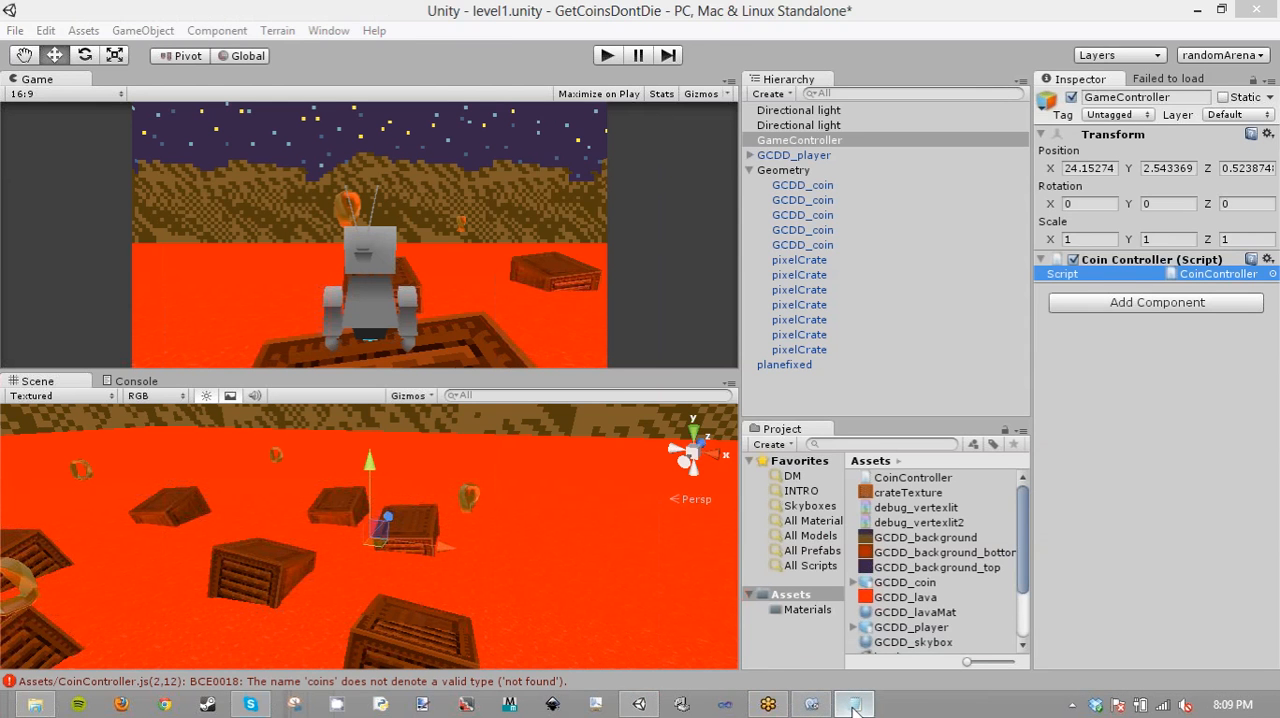
click(855, 705)
click(811, 705)
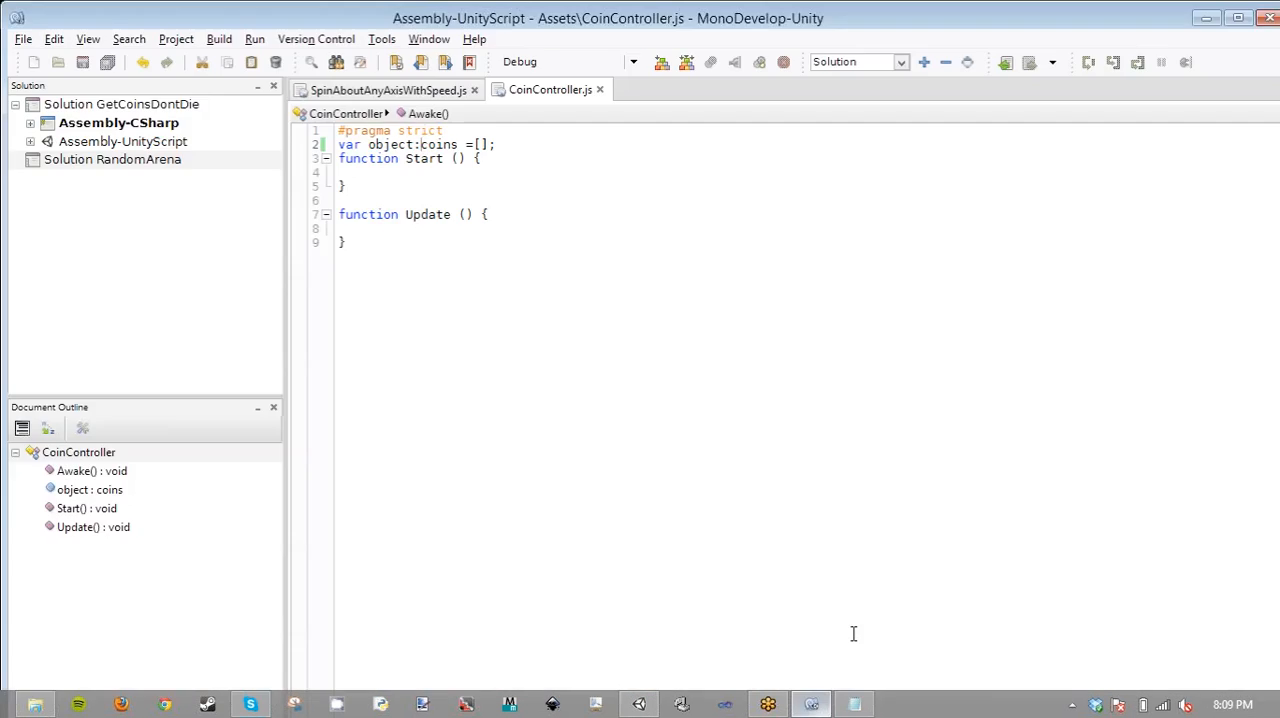
- Remove "object:" from the declaration, type the coins variable as gameobjects, and save CoinController.js
double_click(398, 146)
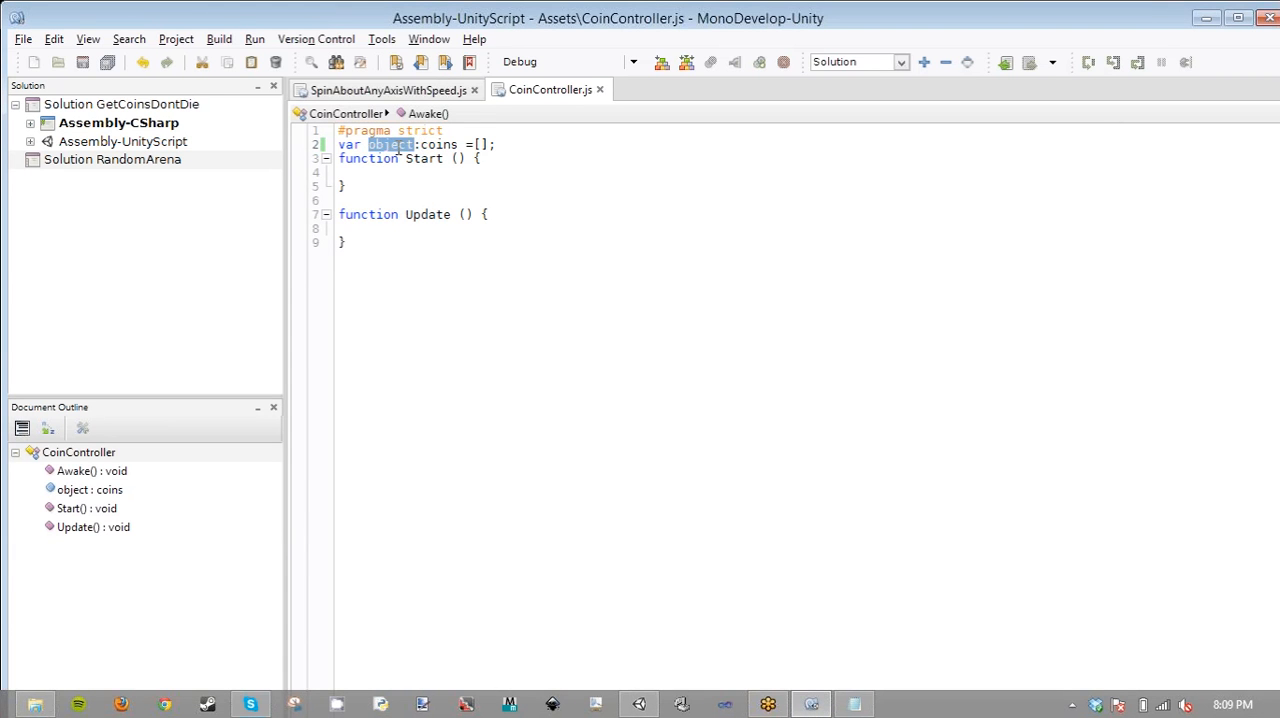
key(BackSpace)
key(Delete)
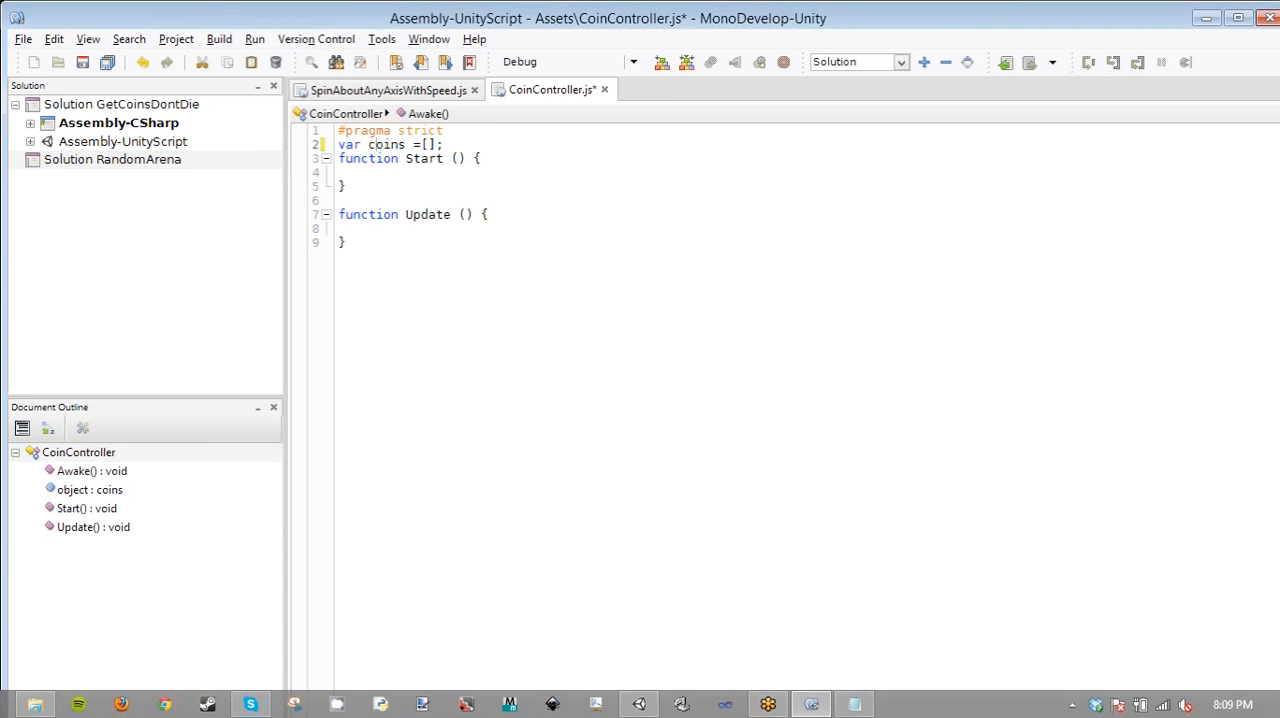
text(:game)
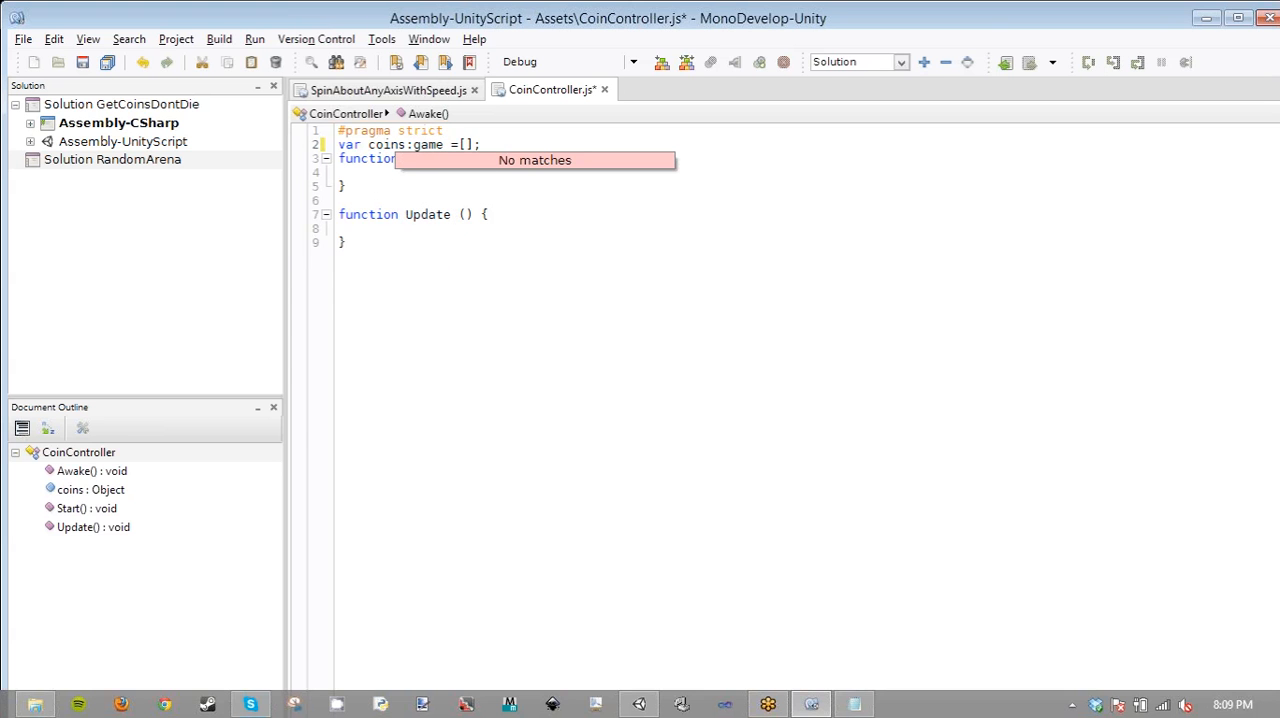
text(objects)
key(ctrl+s)
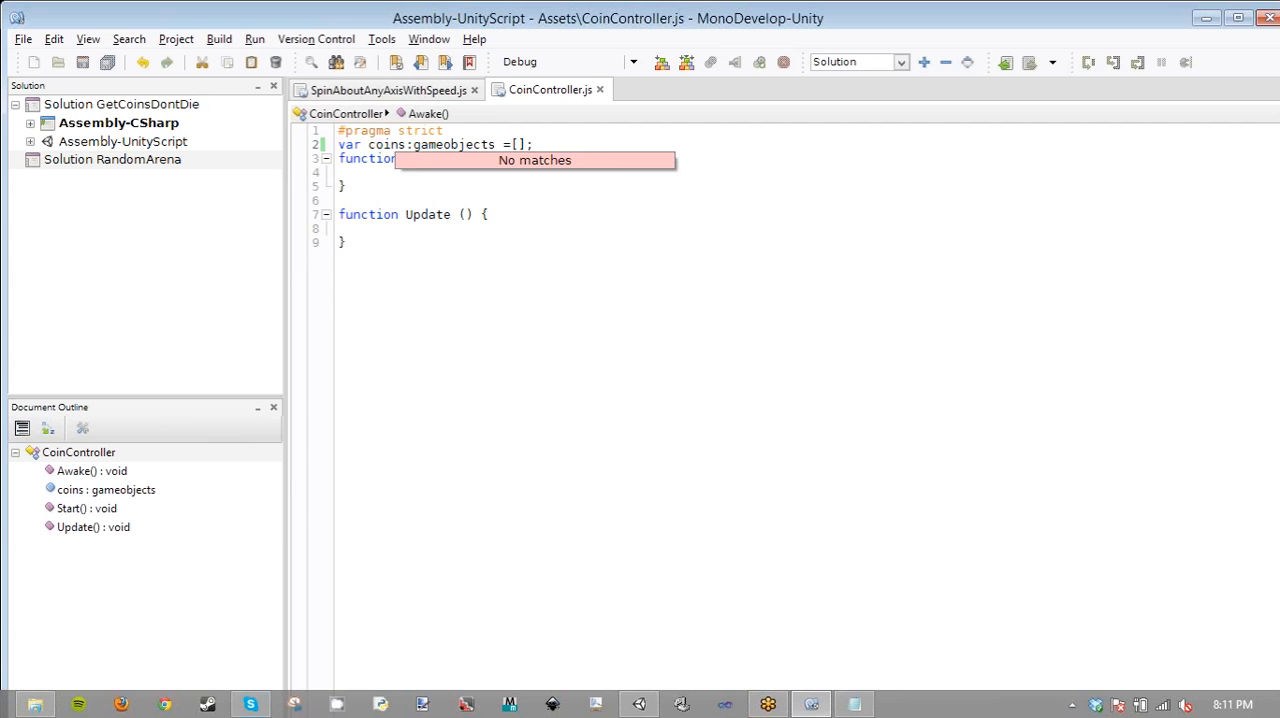
- Examine the typed variable declarations in SpinAboutAnyAxisWithSpeed.js and return to CoinController.js
click(413, 92)
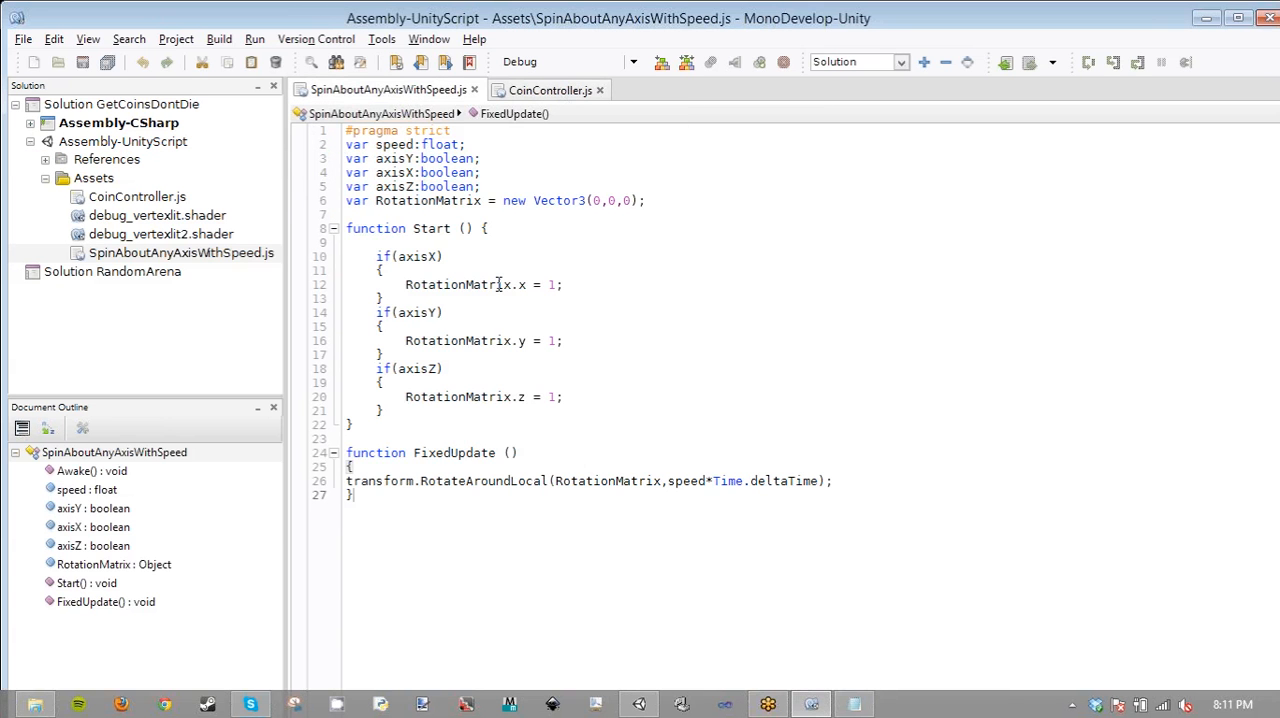
click(548, 90)
click(428, 90)
click(536, 91)
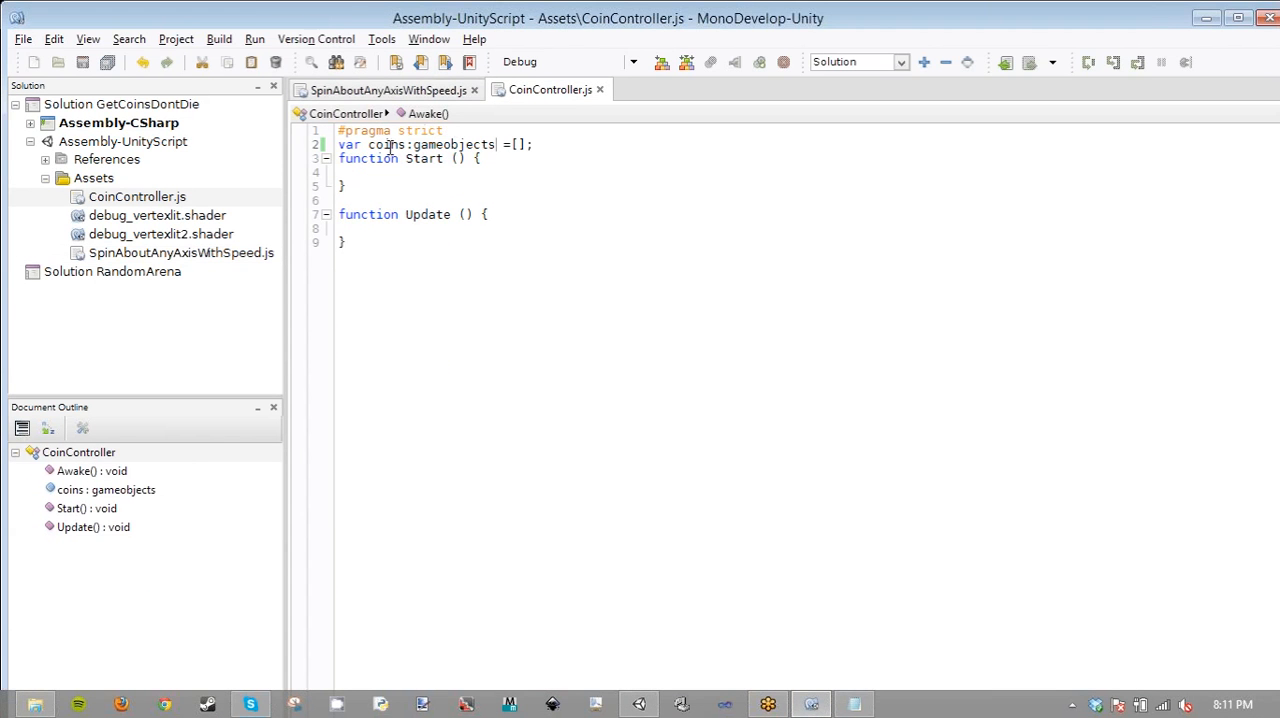
- Check the coins declaration's compile status in Unity, then compare its type with the objects array in the Notepad reference script
double_click(443, 145)
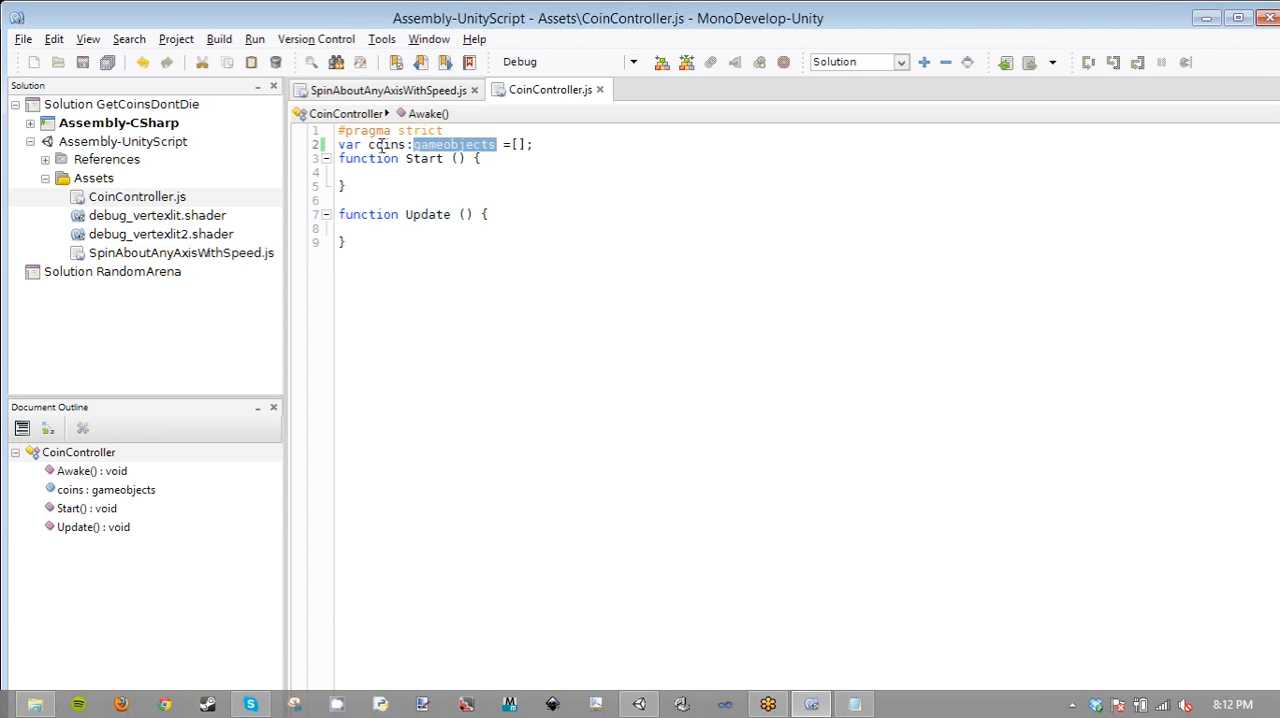
click(638, 704)
right_click(1100, 258)
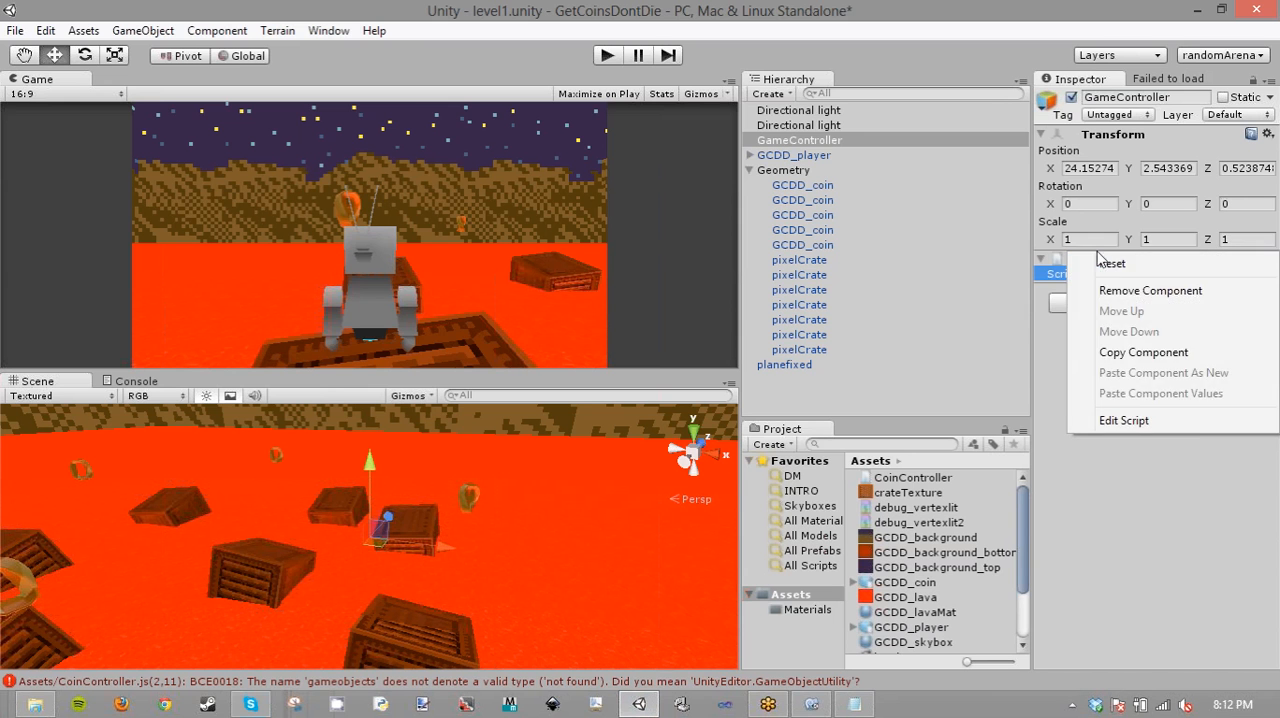
click(1134, 523)
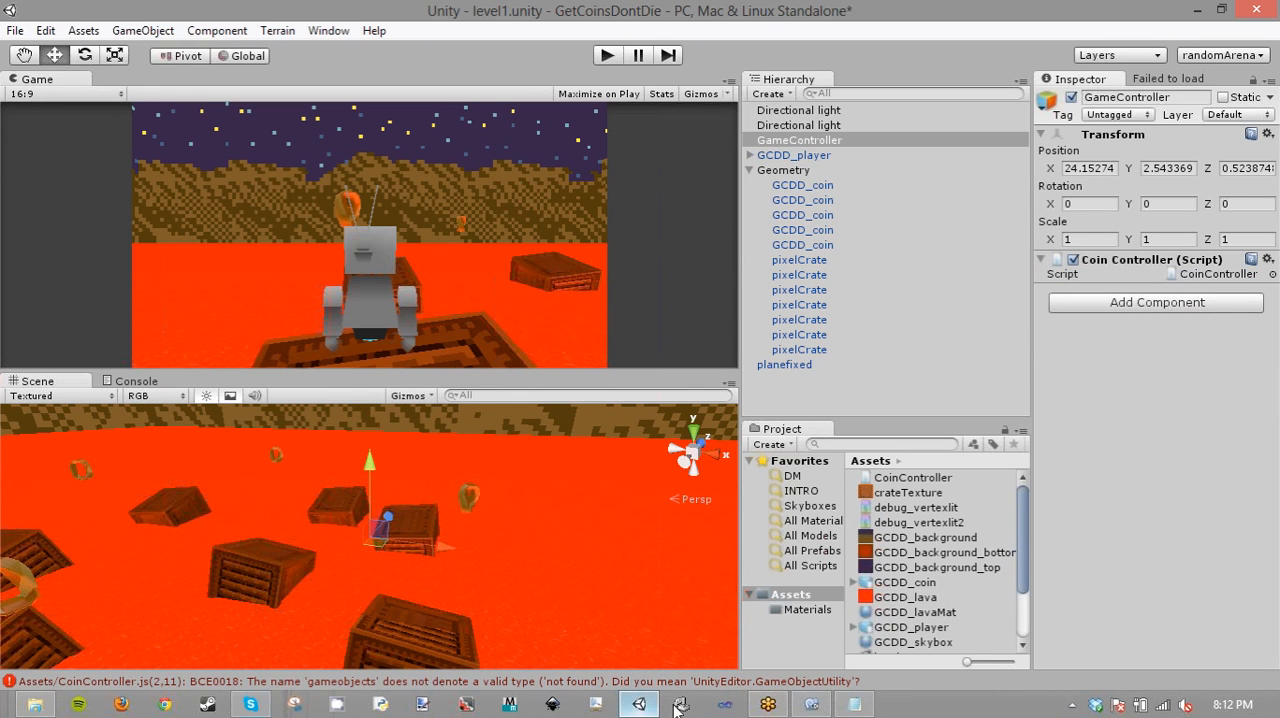
click(854, 704)
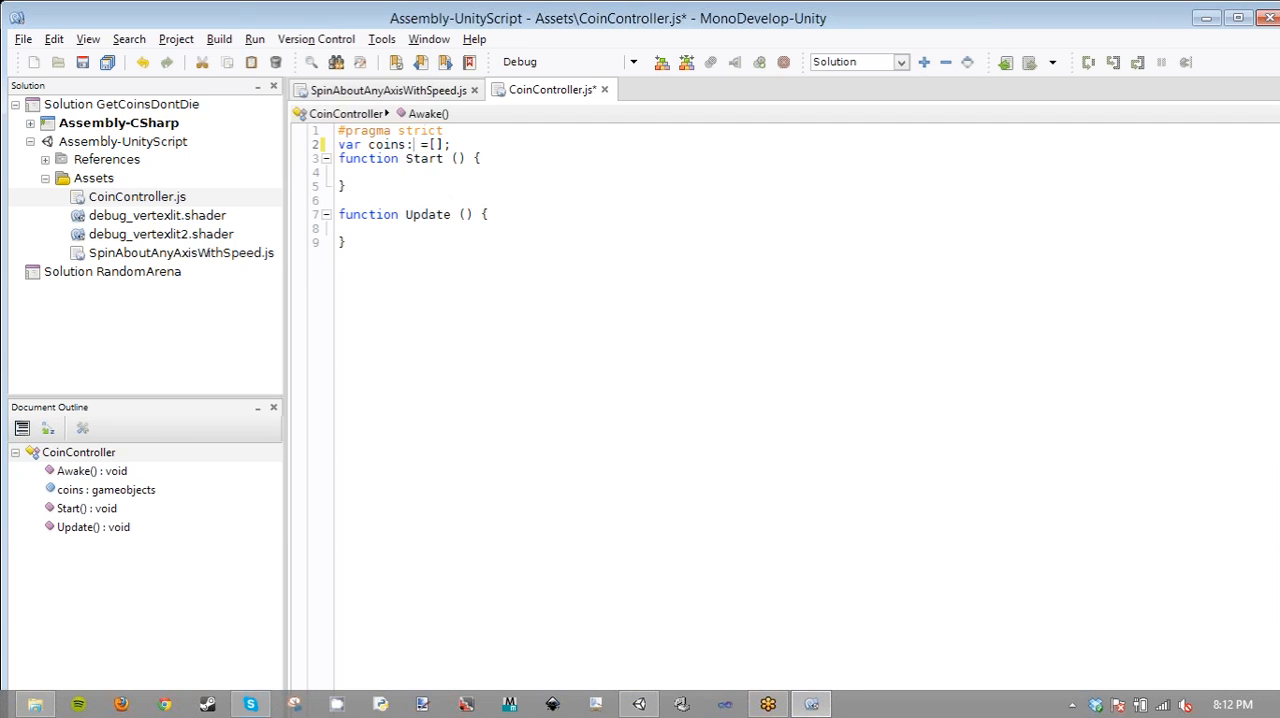
- Change the coins variable's type to GameObject in CoinController.js and save the script
text(Gam =[];)
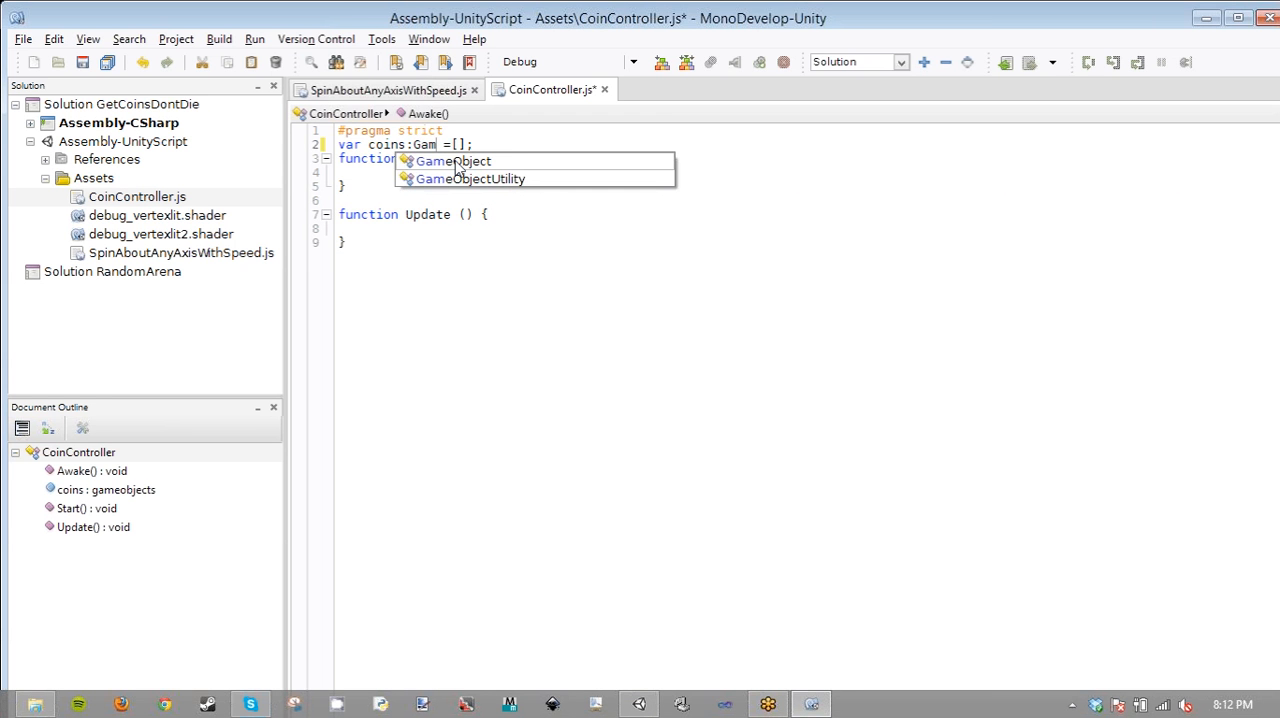
click(457, 162)
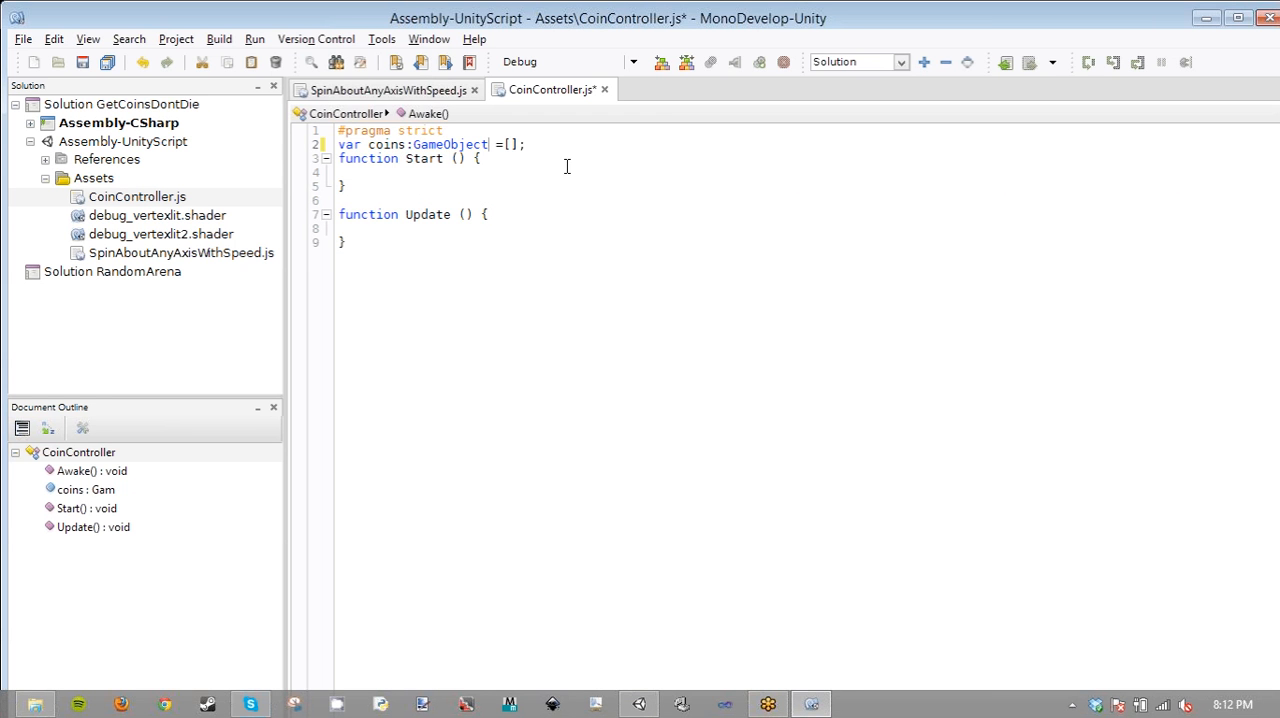
key(ctrl+s)
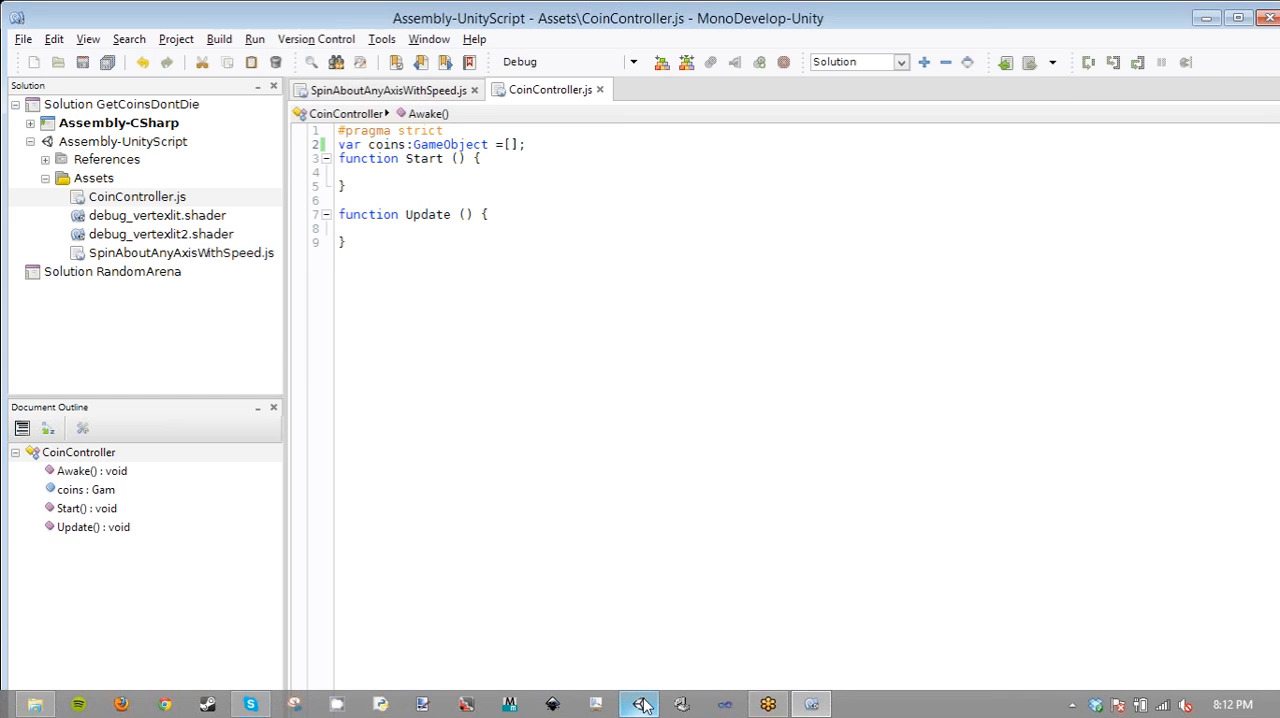
- Switch to Unity and check the compile status and GameController's Coin Controller component
click(641, 703)
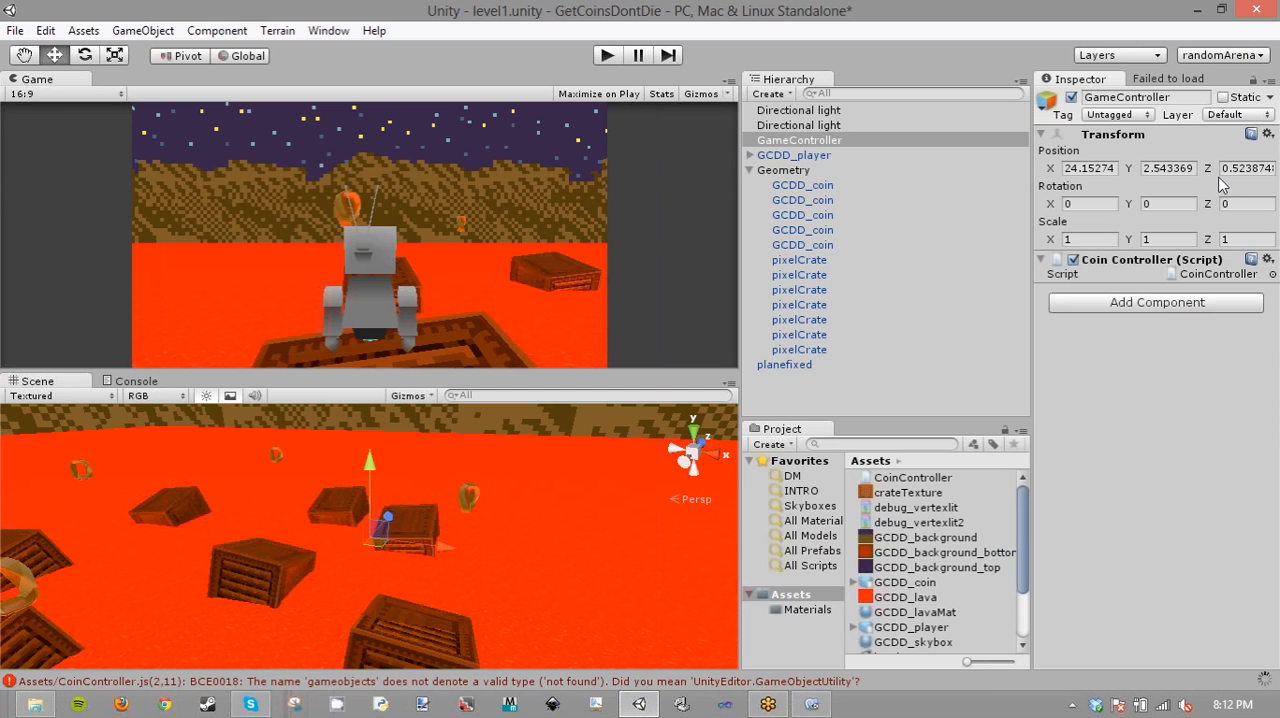
right_click(1121, 261)
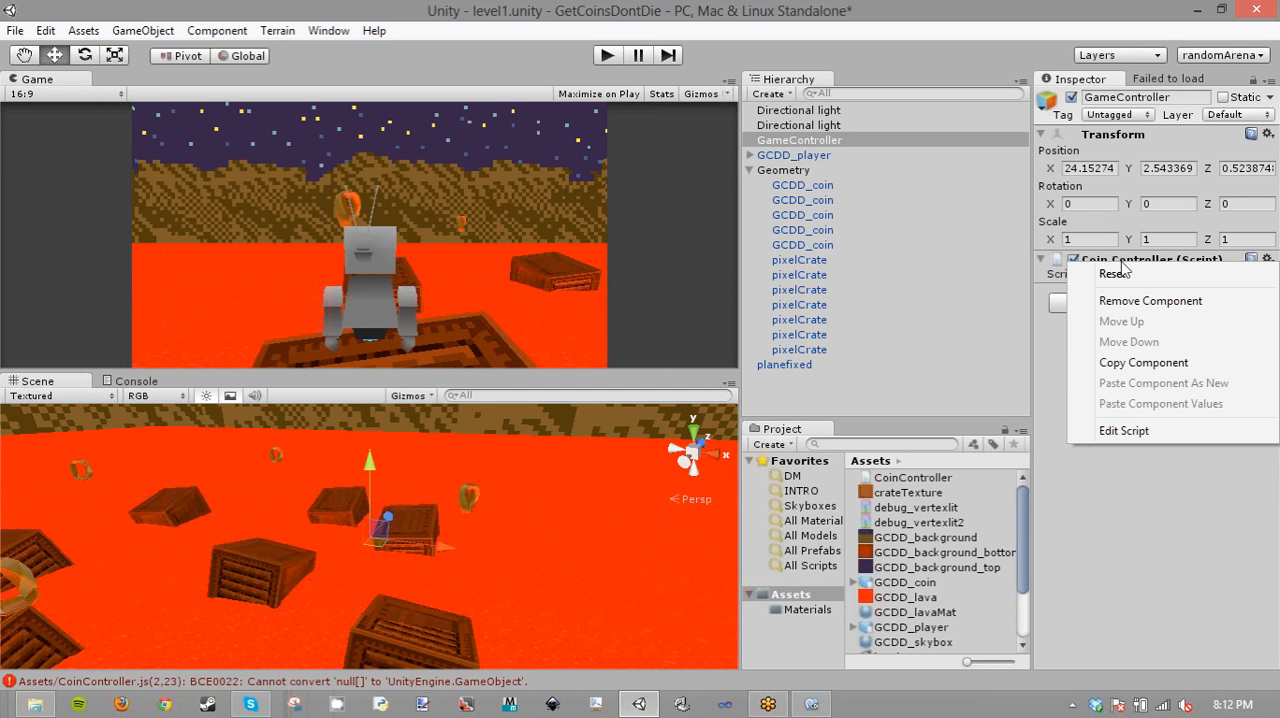
click(1194, 488)
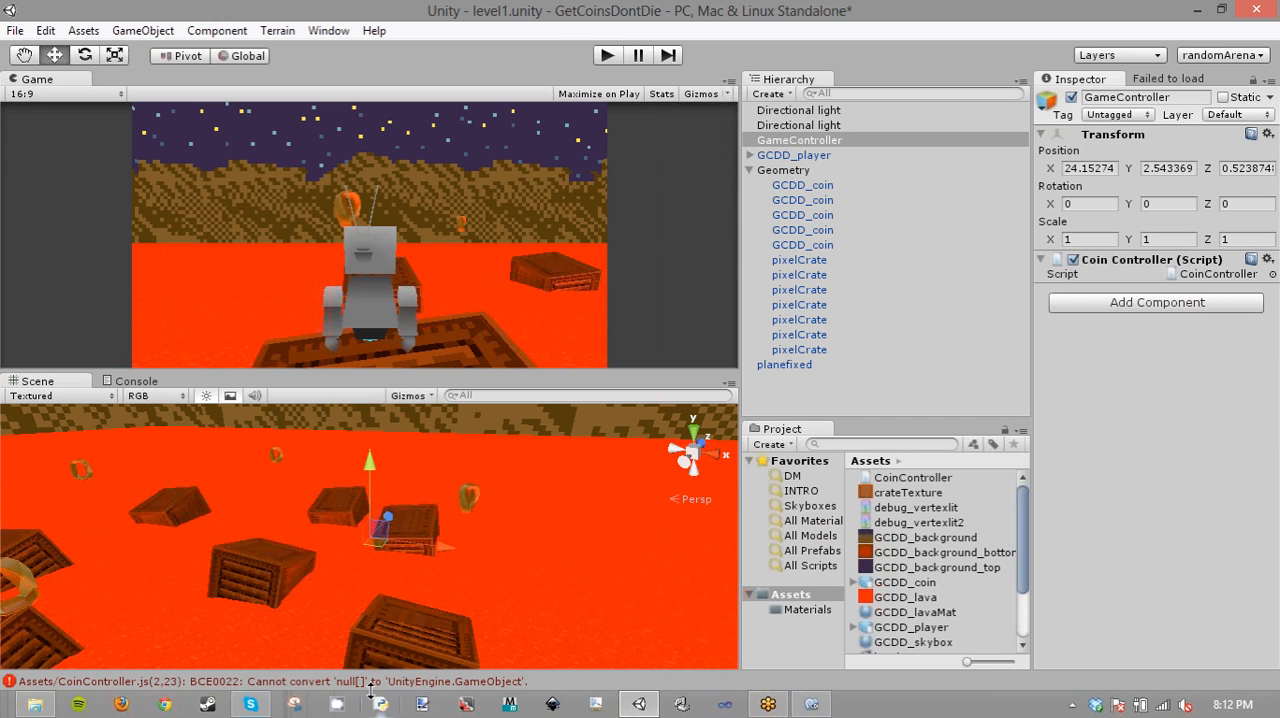
click(646, 708)
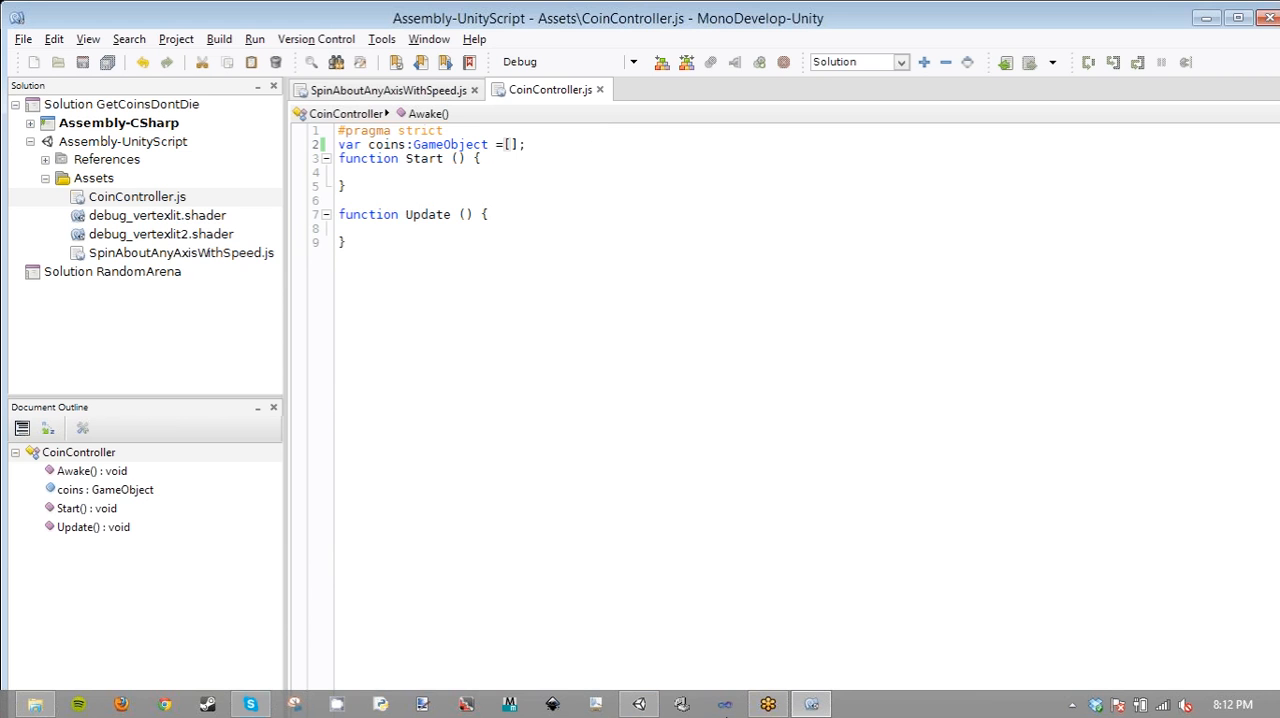
- Reopen SpawnObjectsInBoundingBox.js in Notepad, examine how its GameObject array is declared, and return to CoinController.js in MonoDevelop
click(812, 708)
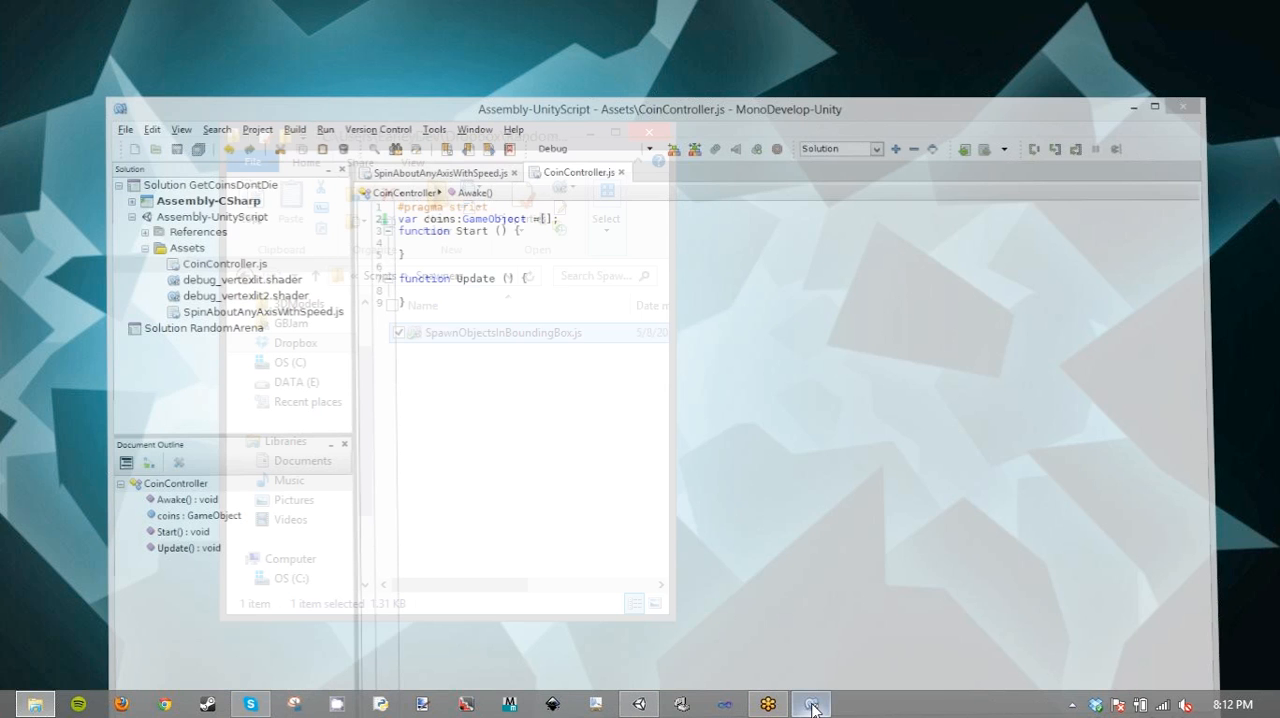
right_click(518, 335)
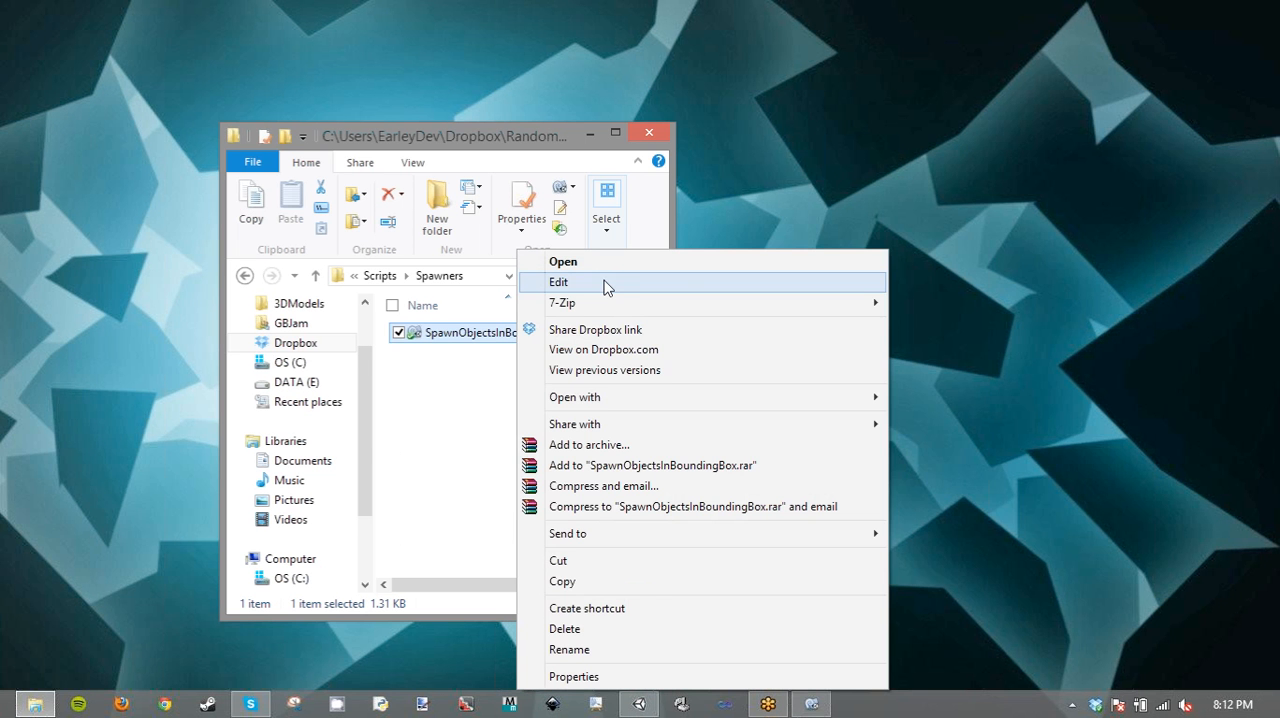
click(605, 282)
drag(756, 166, 686, 166)
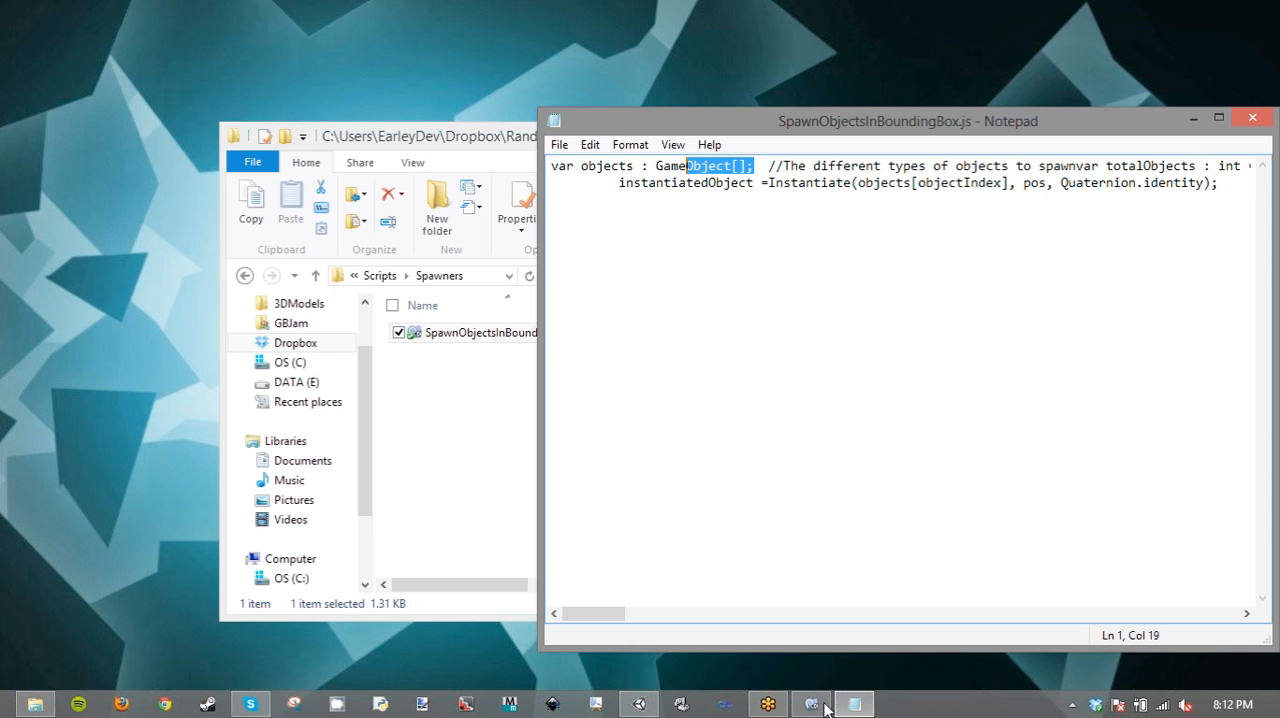
click(812, 706)
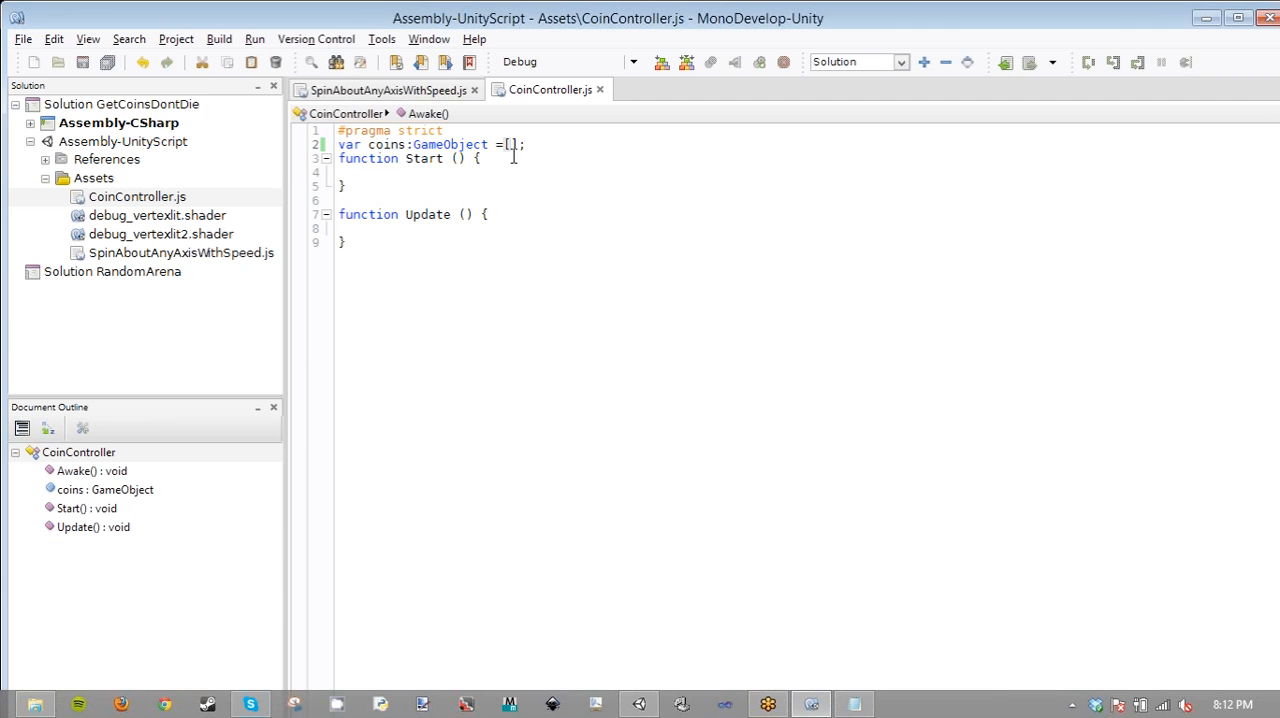
- Declare coins as a GameObject[] array in CoinController.js, save the script, and expand GameController's Coins array in Unity
click(505, 146)
key(BackSpace)
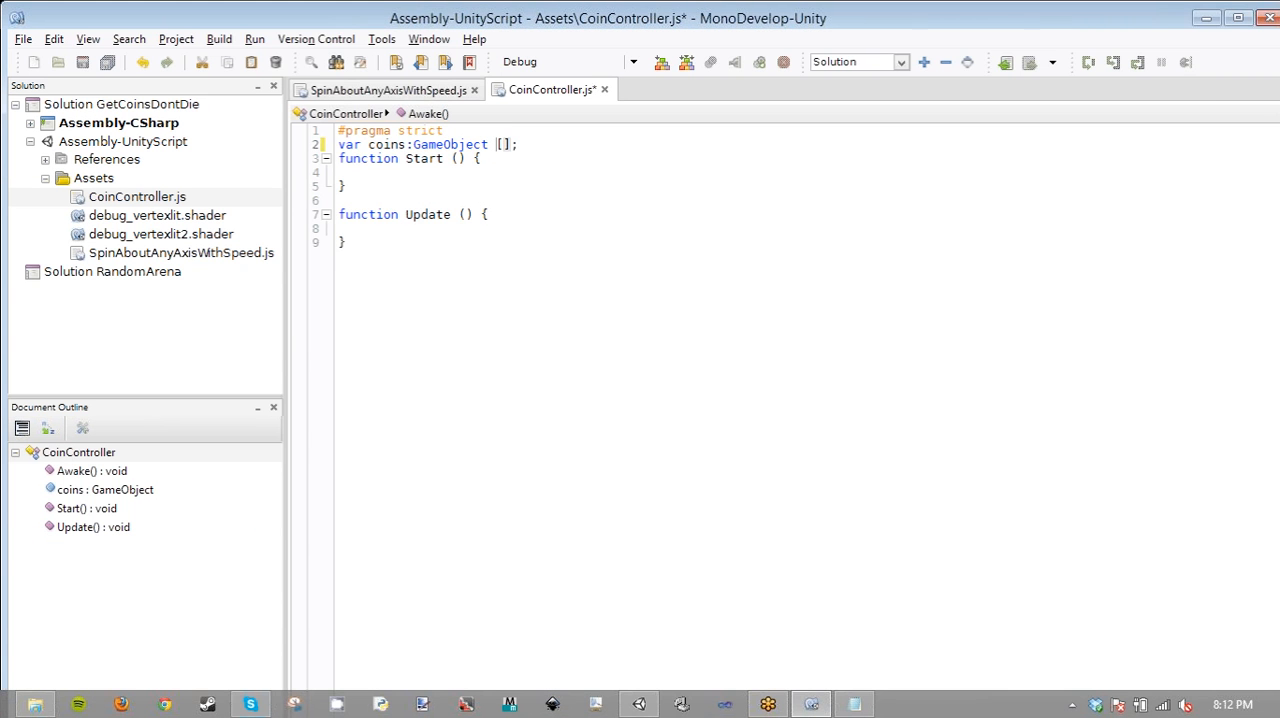
key(BackSpace)
key(ctrl+s)
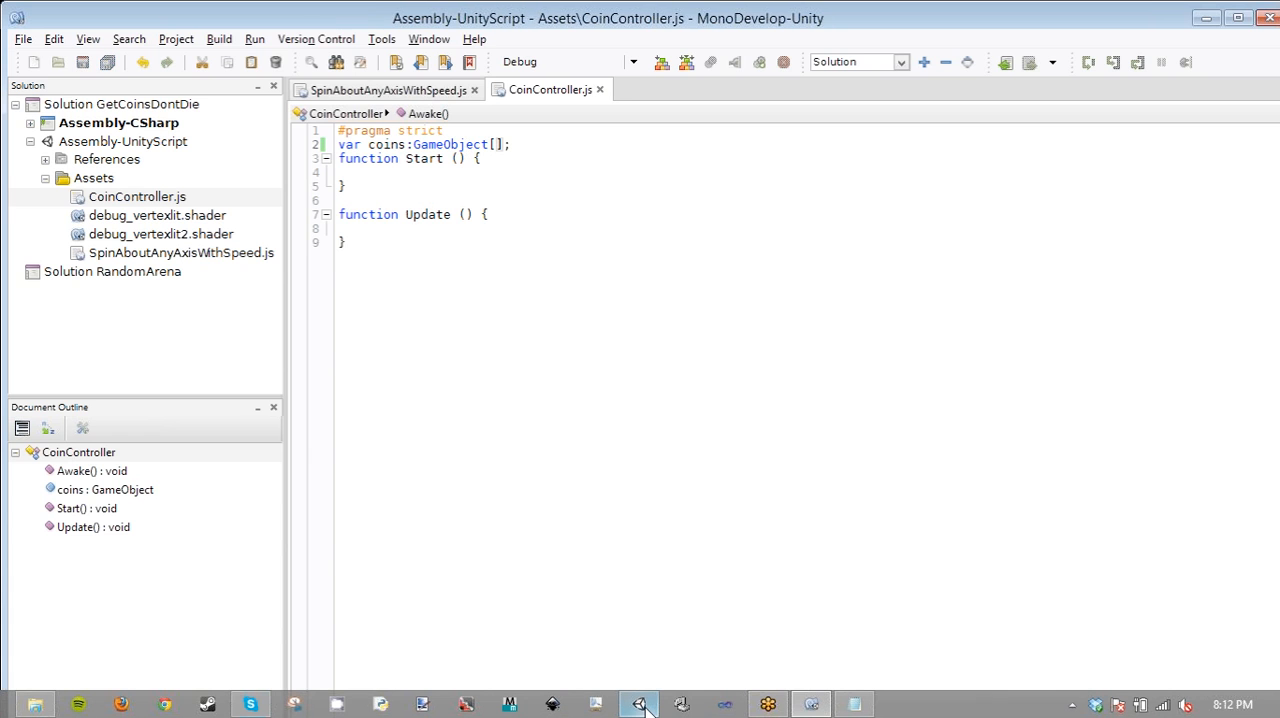
click(640, 705)
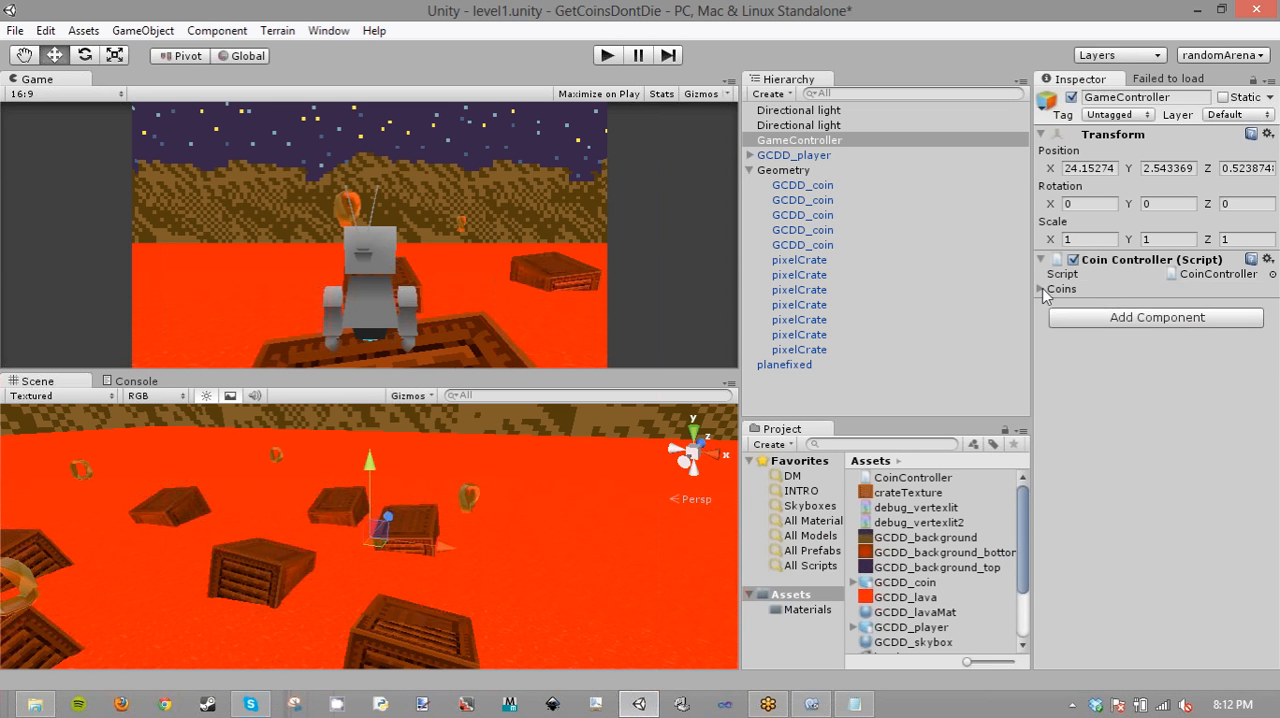
click(1042, 289)
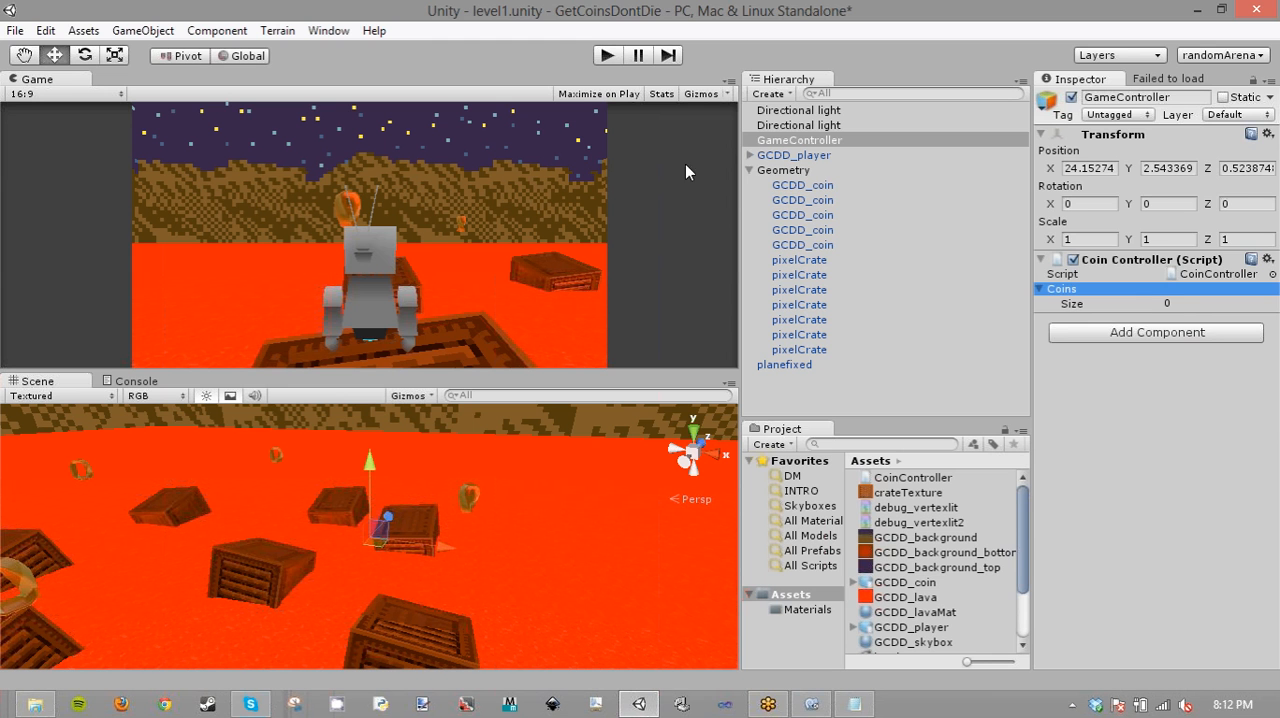
click(811, 200)
shift+click(955, 247)
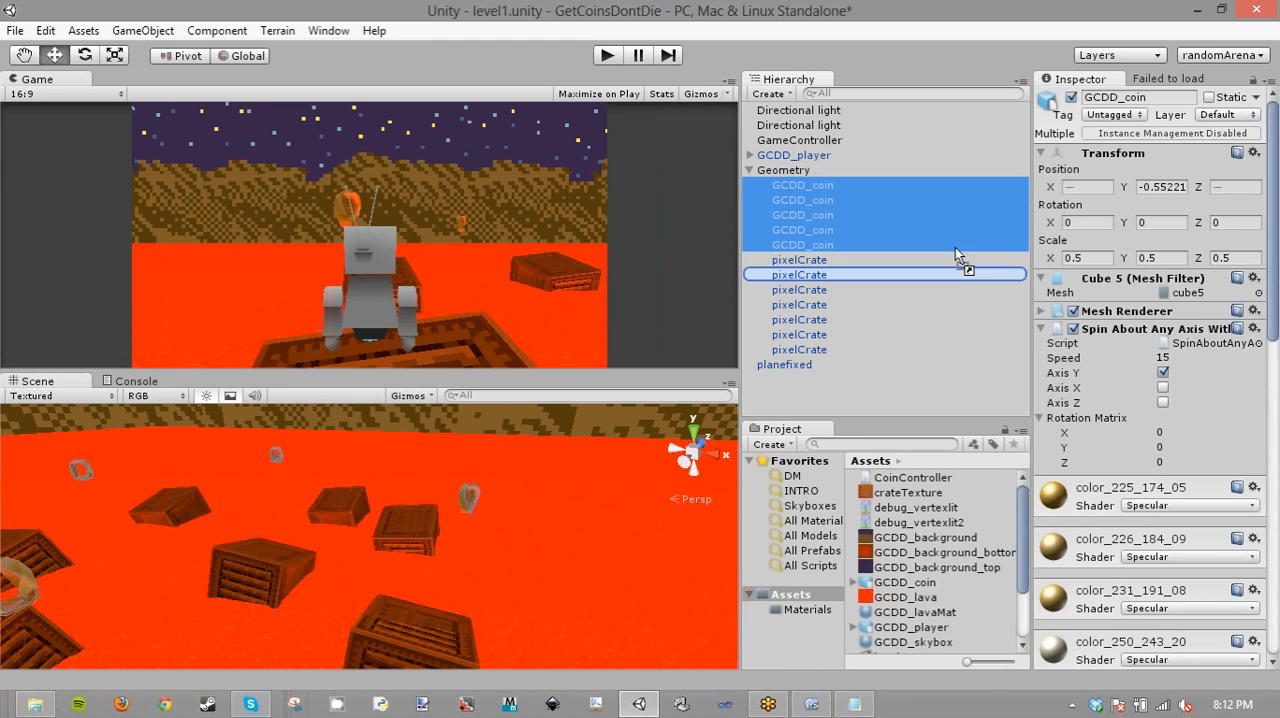
drag(856, 215, 802, 185)
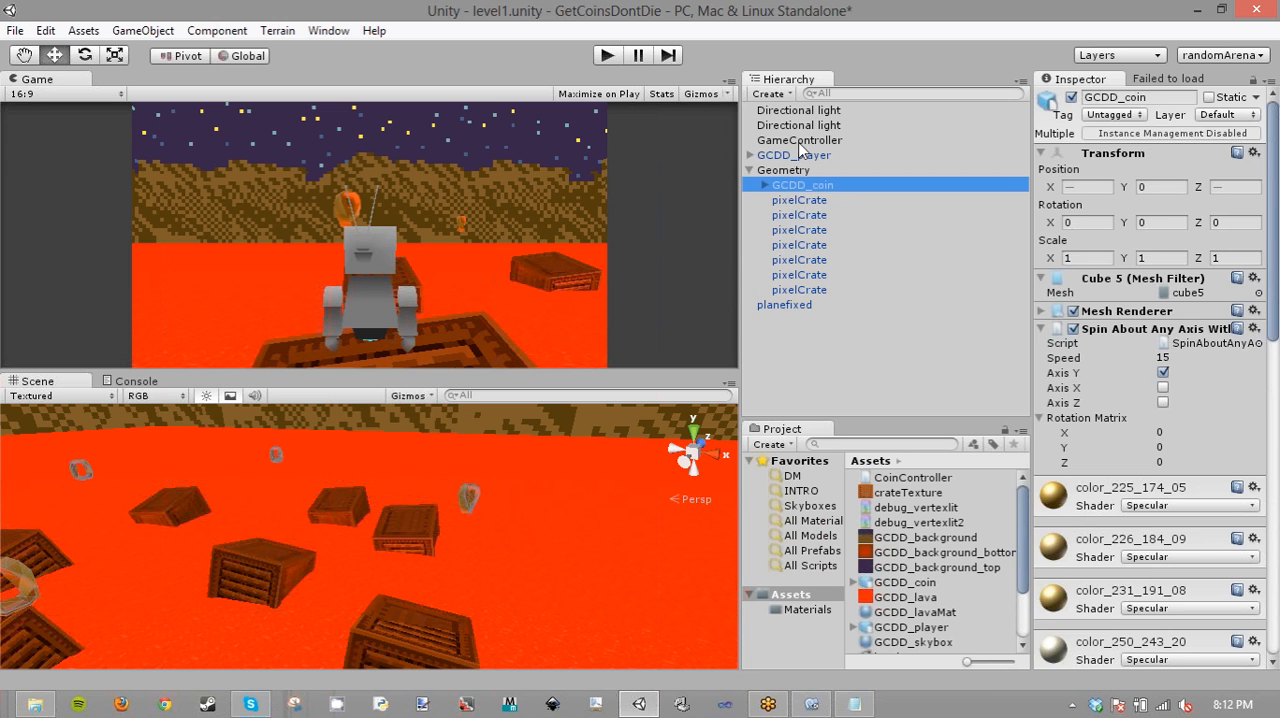
key(ctrl+z)
click(800, 142)
click(802, 189)
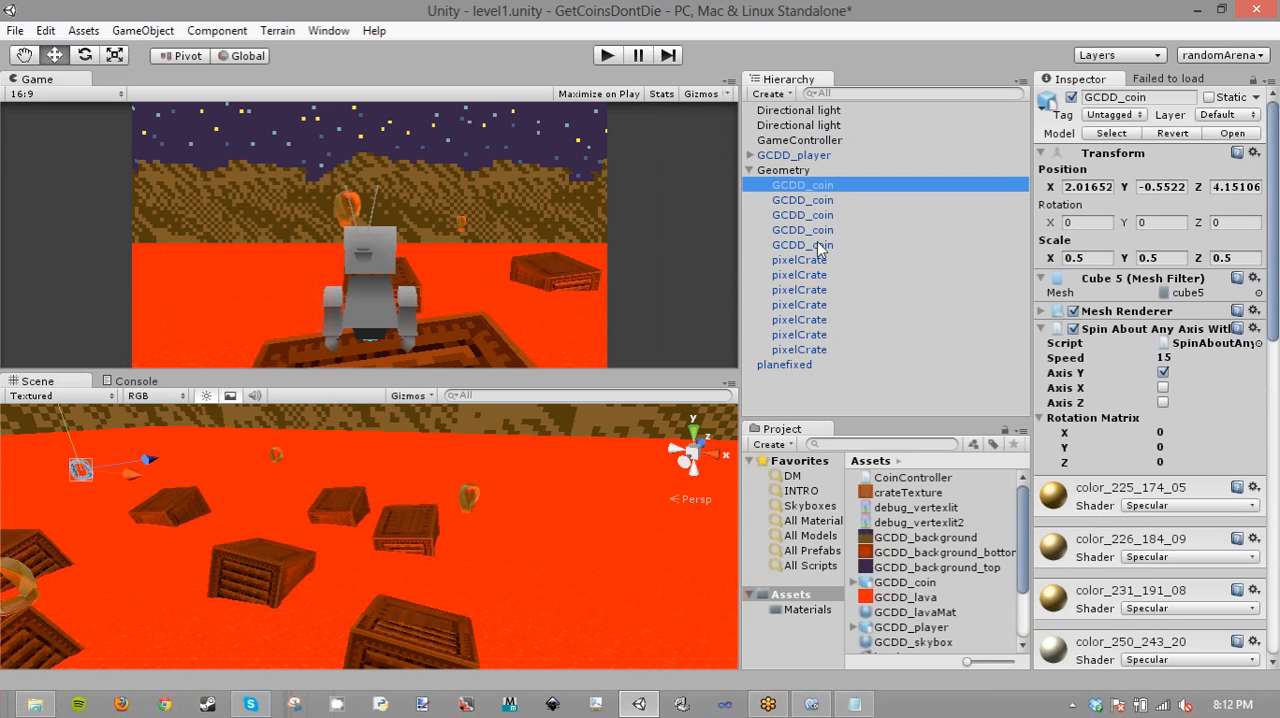
shift+click(817, 242)
- Select GameController and add each of the five GCDD_coin objects to its Coins array
click(799, 144)
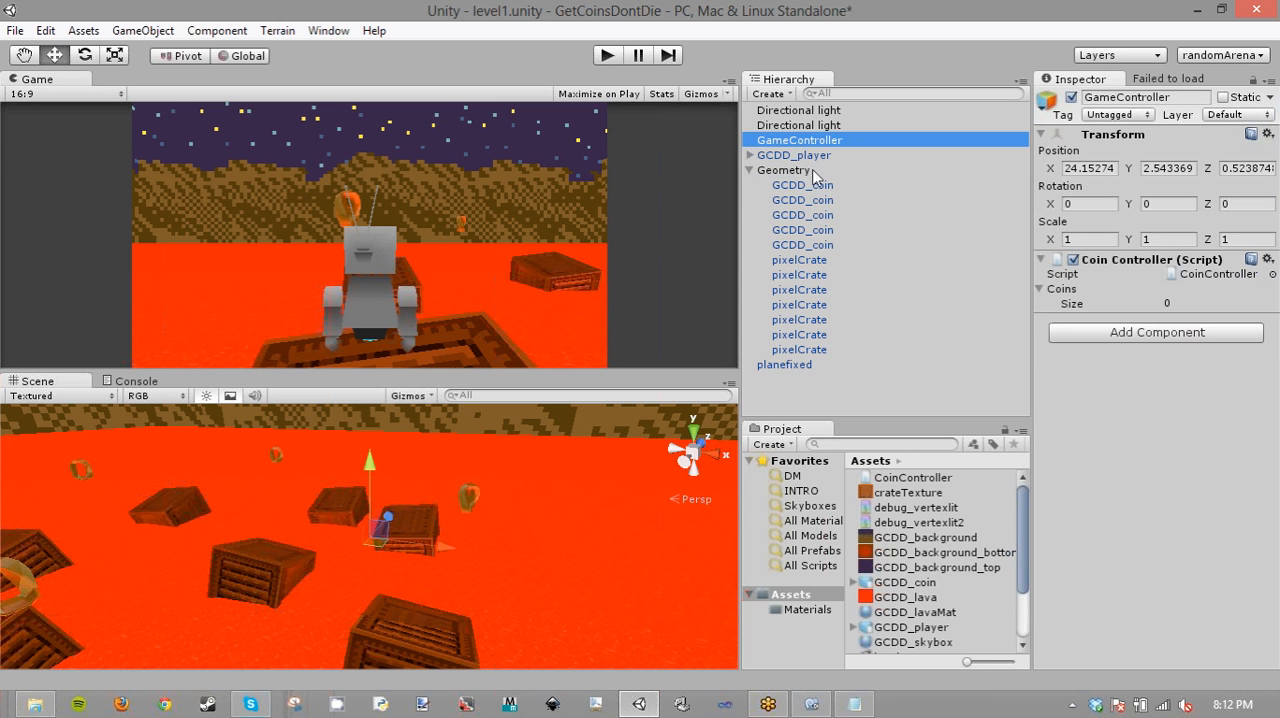
drag(806, 185, 1068, 288)
drag(816, 215, 1056, 292)
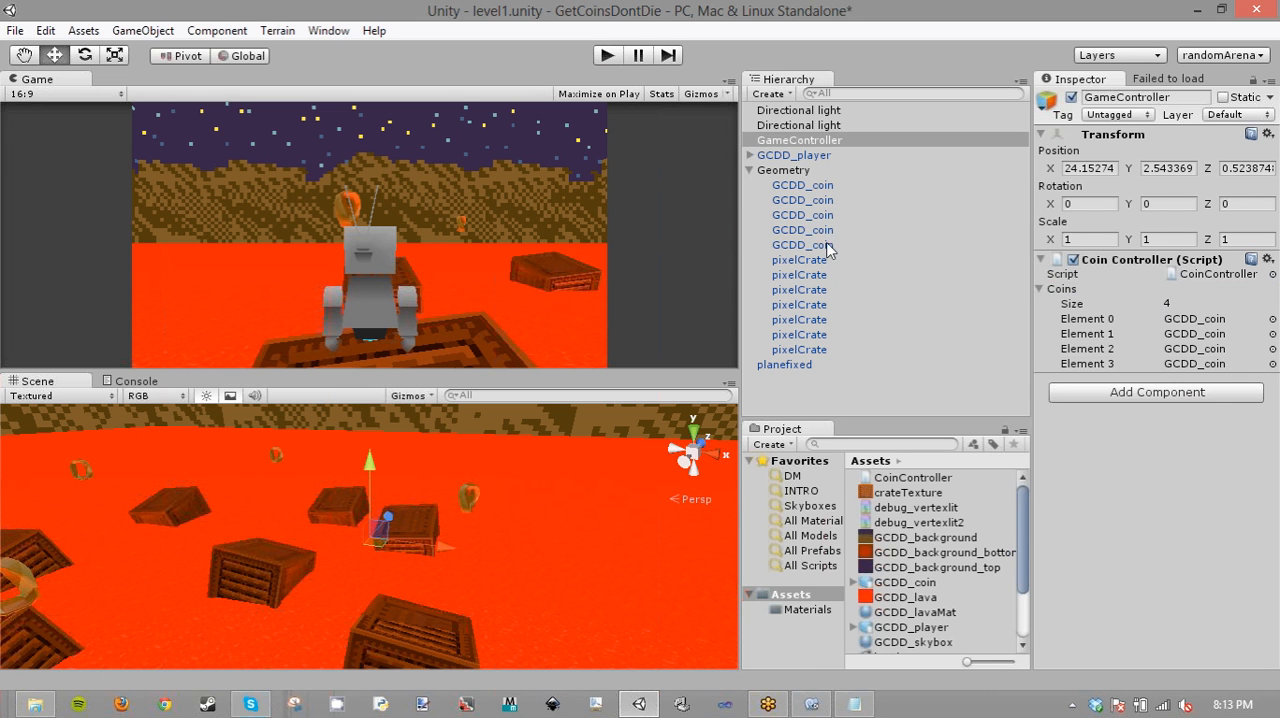
drag(828, 246, 1062, 290)
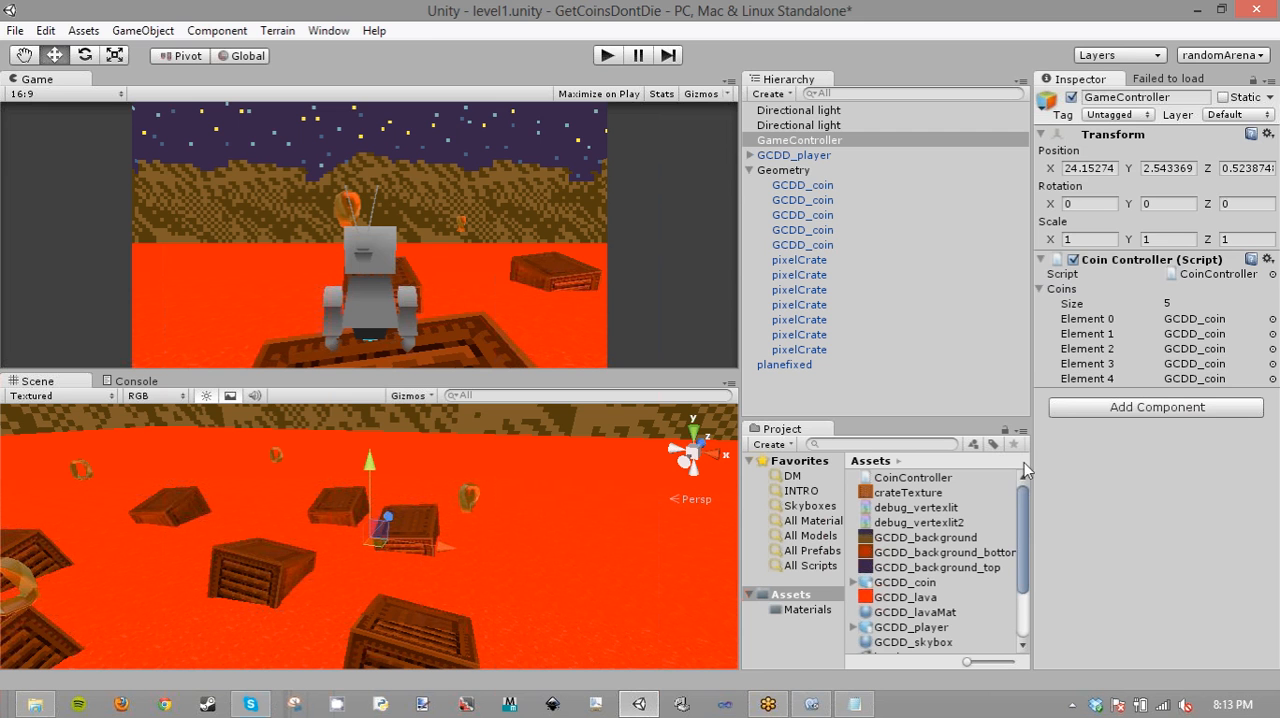
- Return to CoinController.js in MonoDevelop and write the loop header for(var i=0;i<coins.length;i++) inside the Start function
click(817, 704)
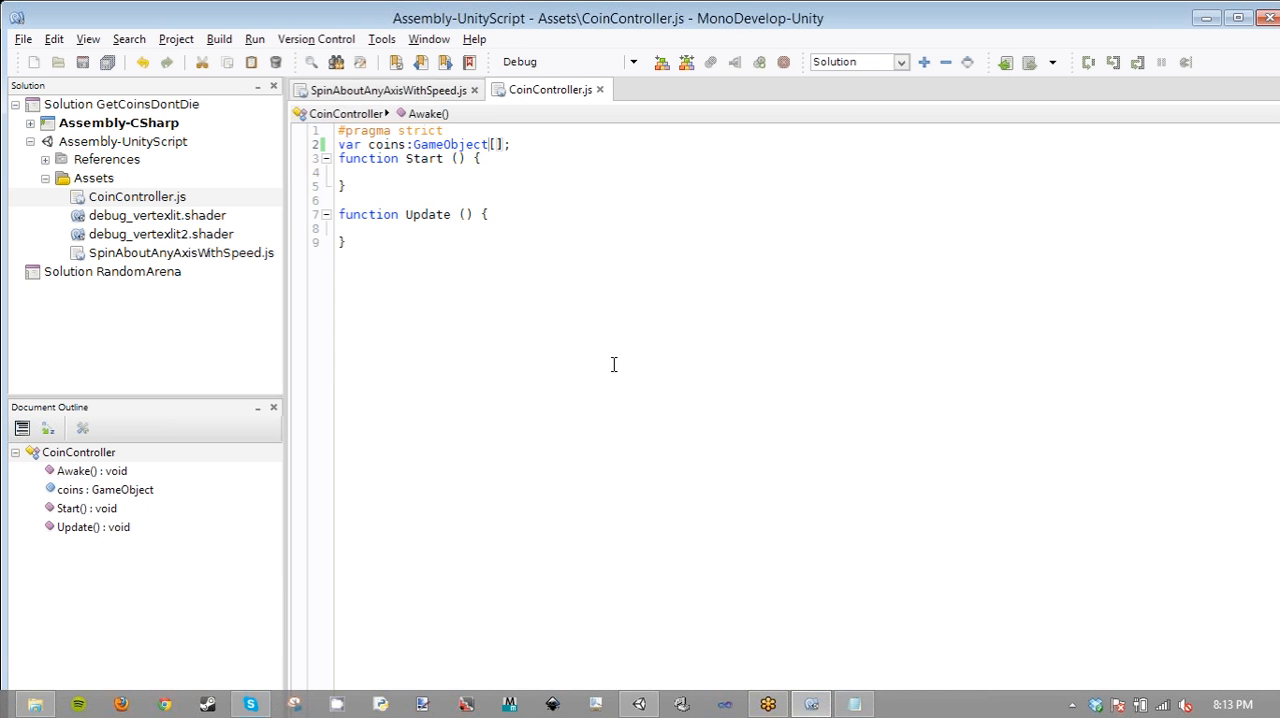
click(424, 172)
text(for()
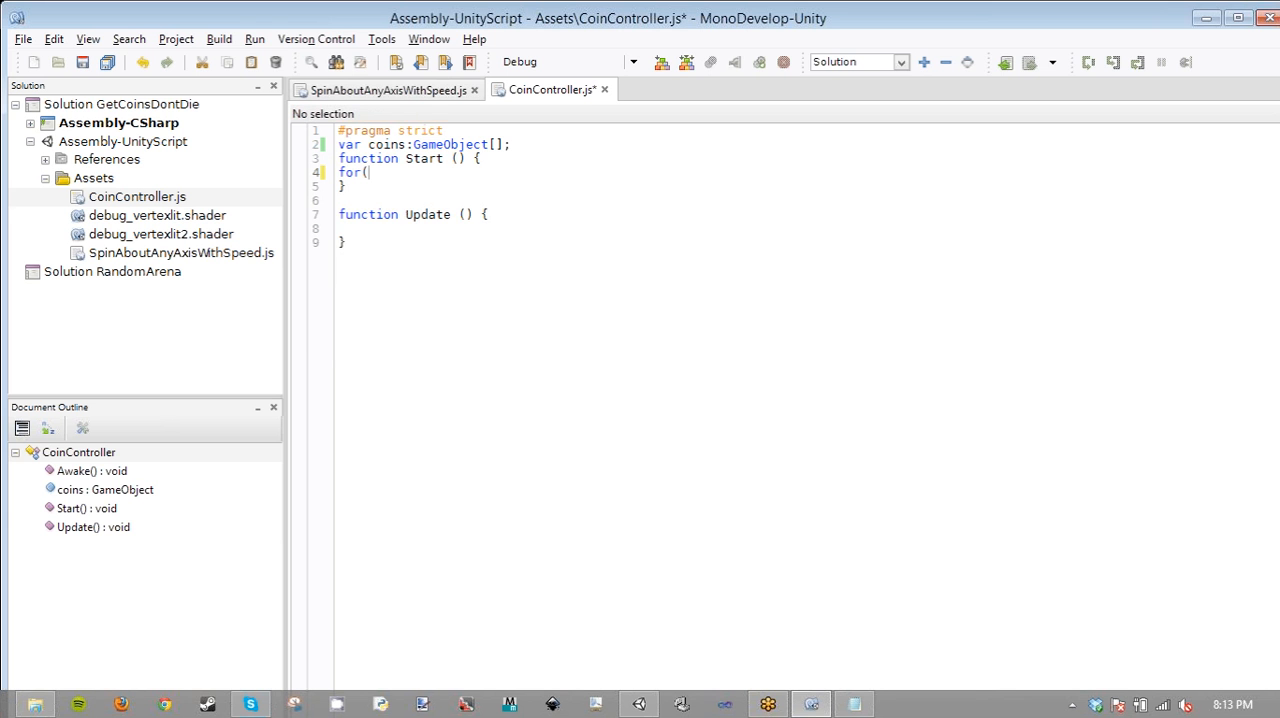
text(var)
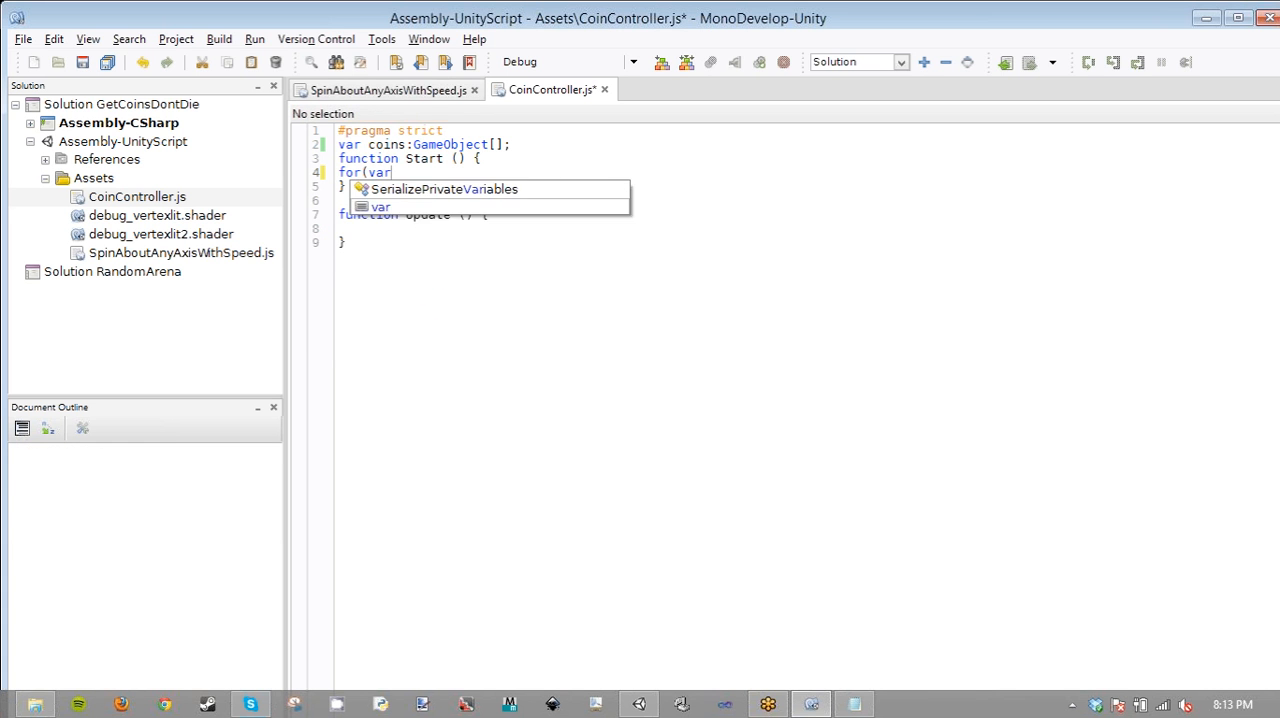
text( i=0)
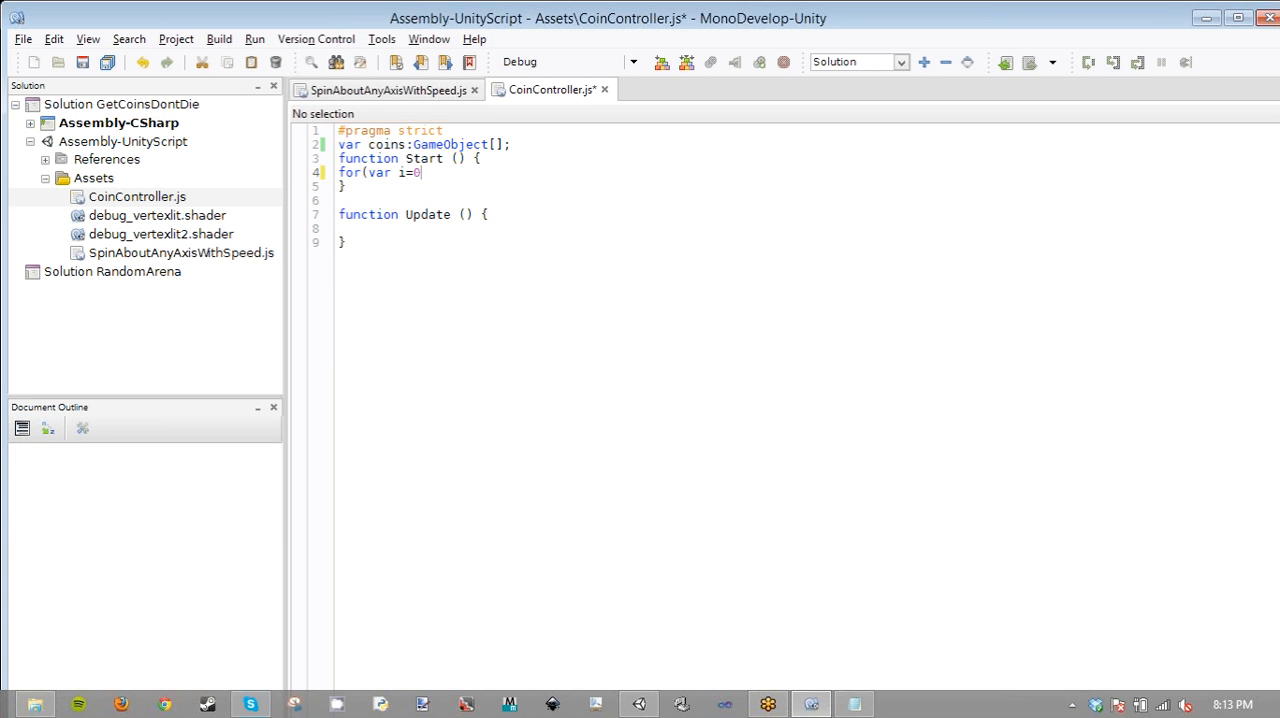
text(;i<coin)
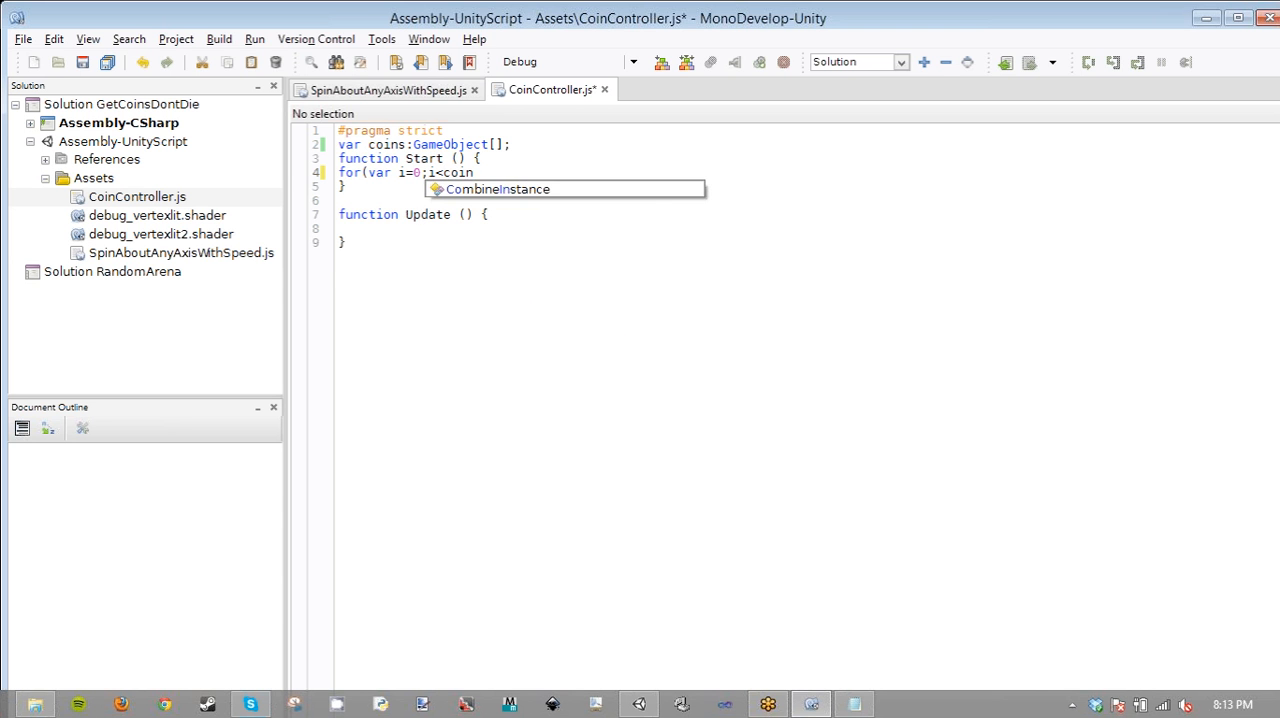
text(s.lengh)
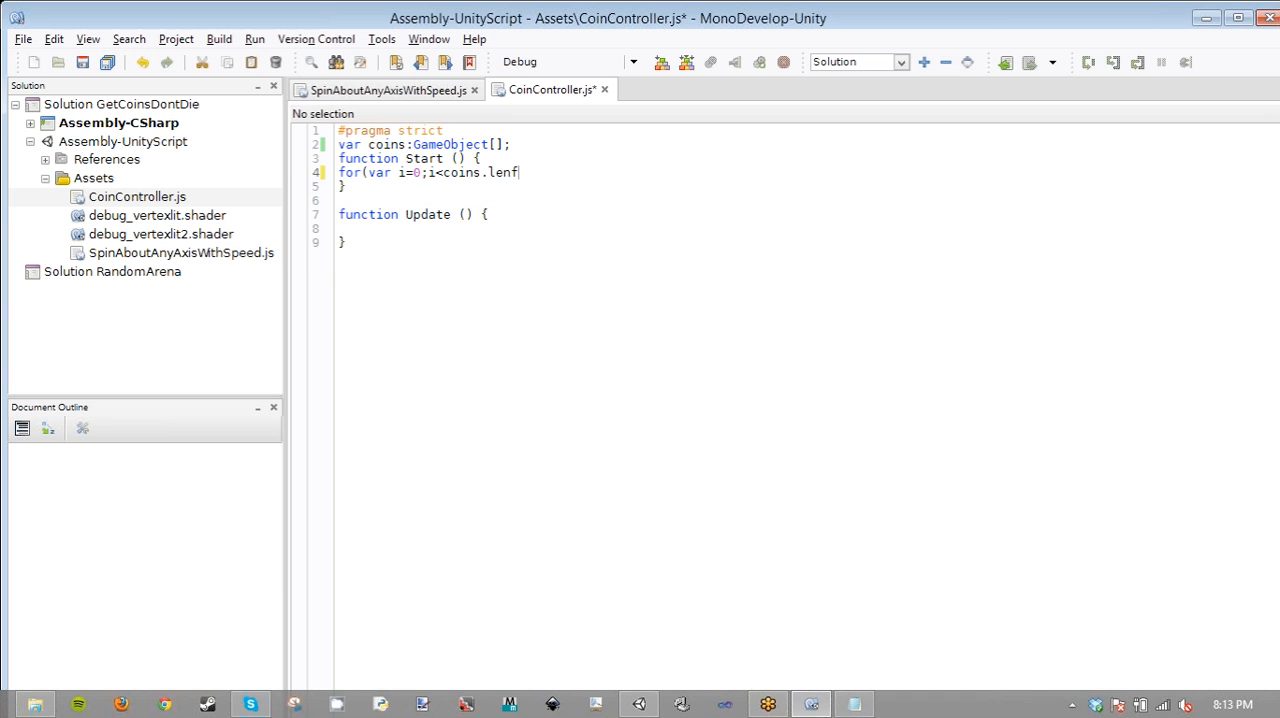
key(BackSpace)
text(th;i)
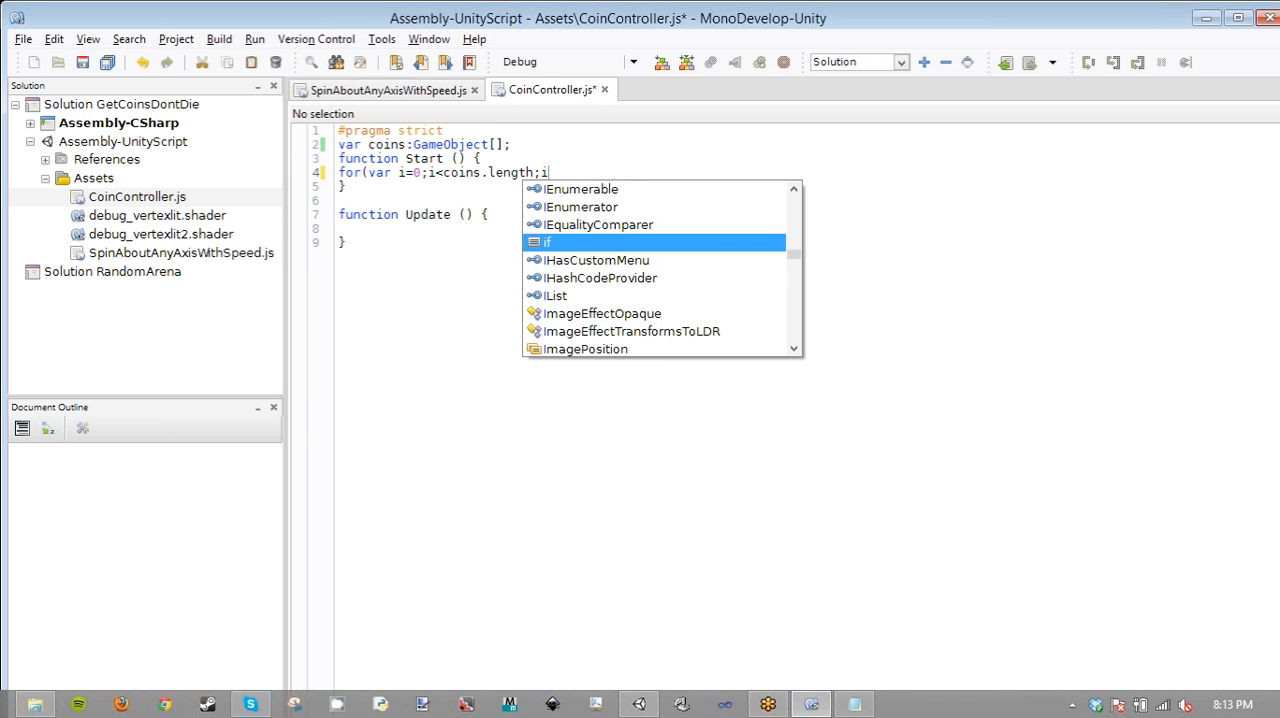
text(f++)
key(BackSpace)
key(BackSpace)
key(BackSpace)
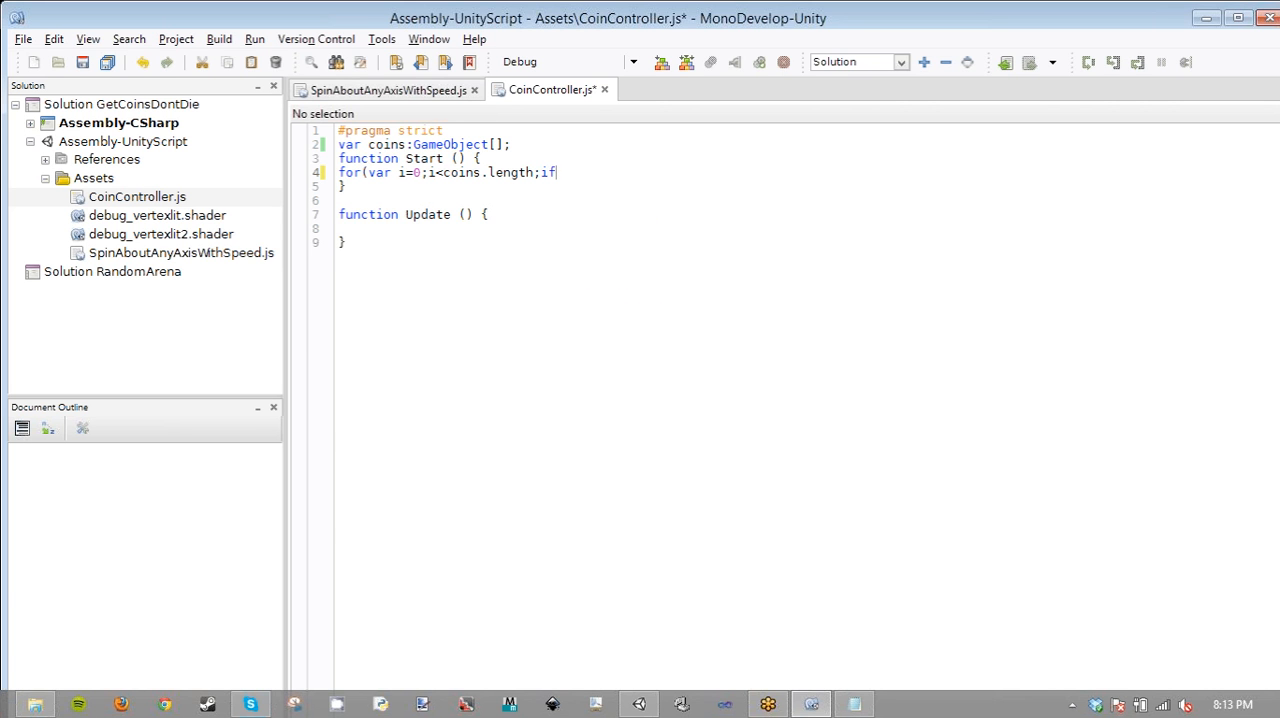
text(++))
- Add opening and closing braces for the for loop and indent the whole block one level inside Start
key(Return)
text({)
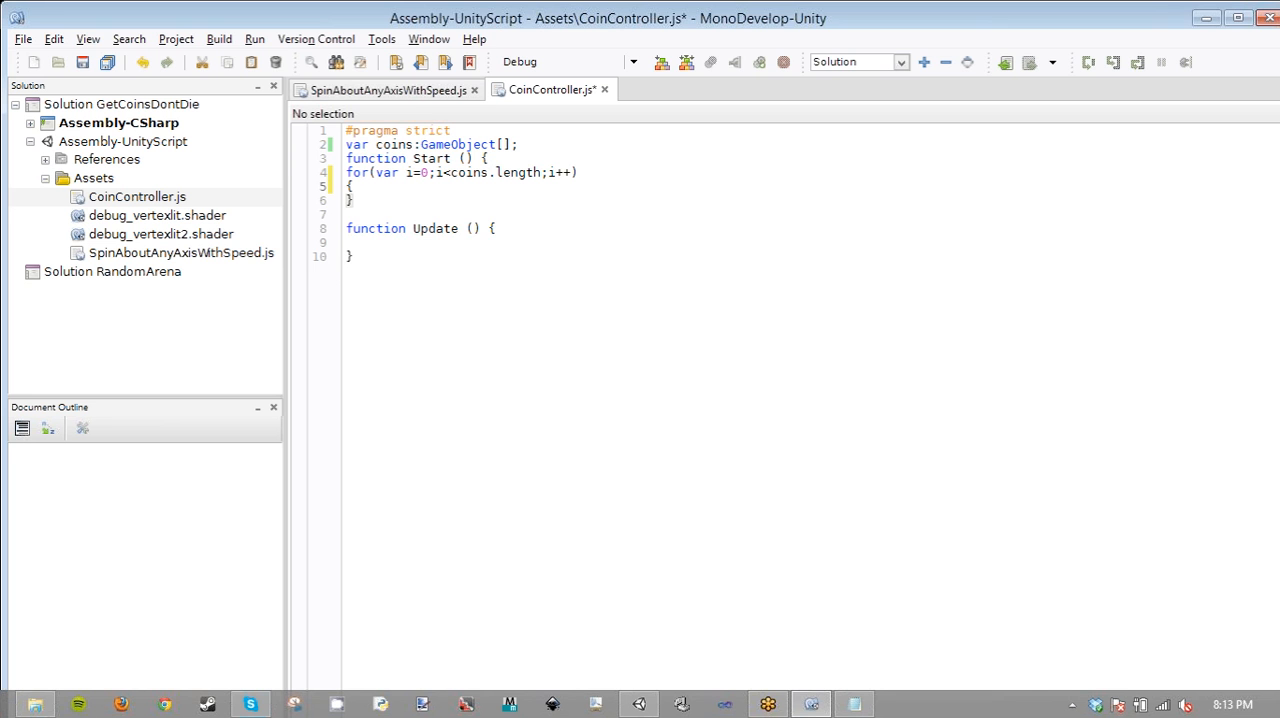
key(Return)
text(})
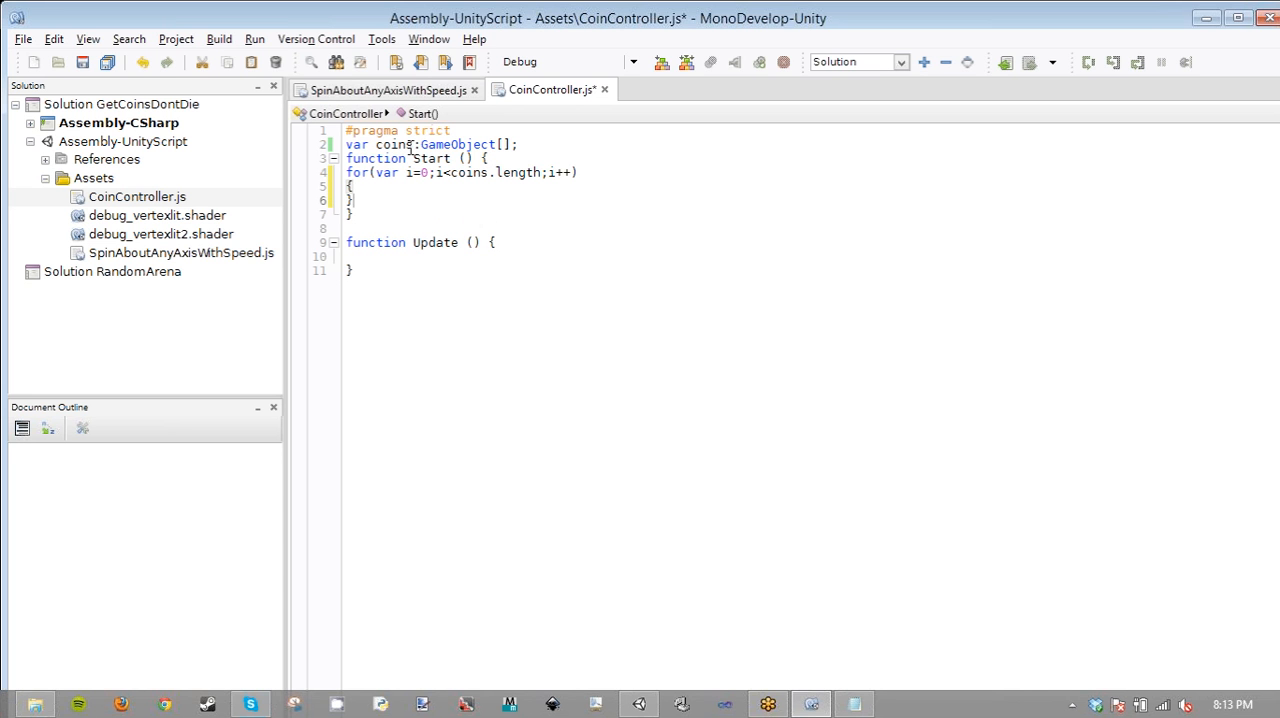
drag(363, 197, 338, 169)
key(Tab)
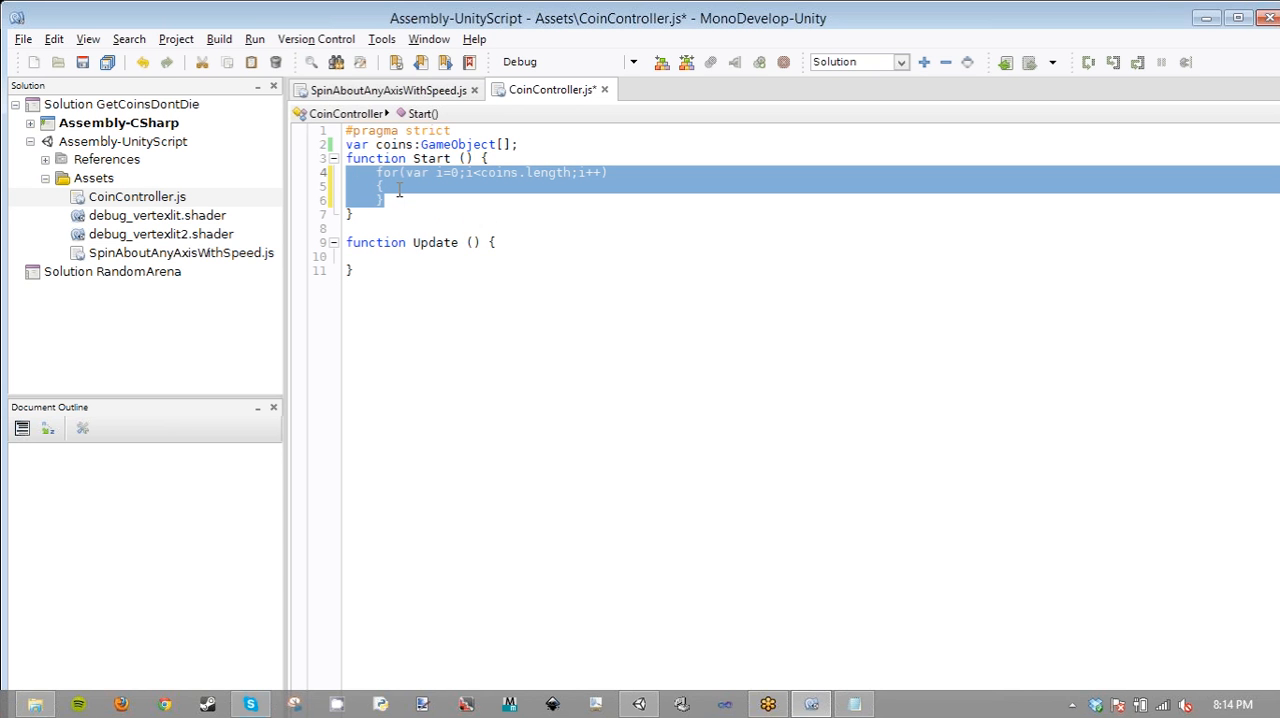
- Begin a new line inside the loop's braces with the member reference coins[i]
click(399, 190)
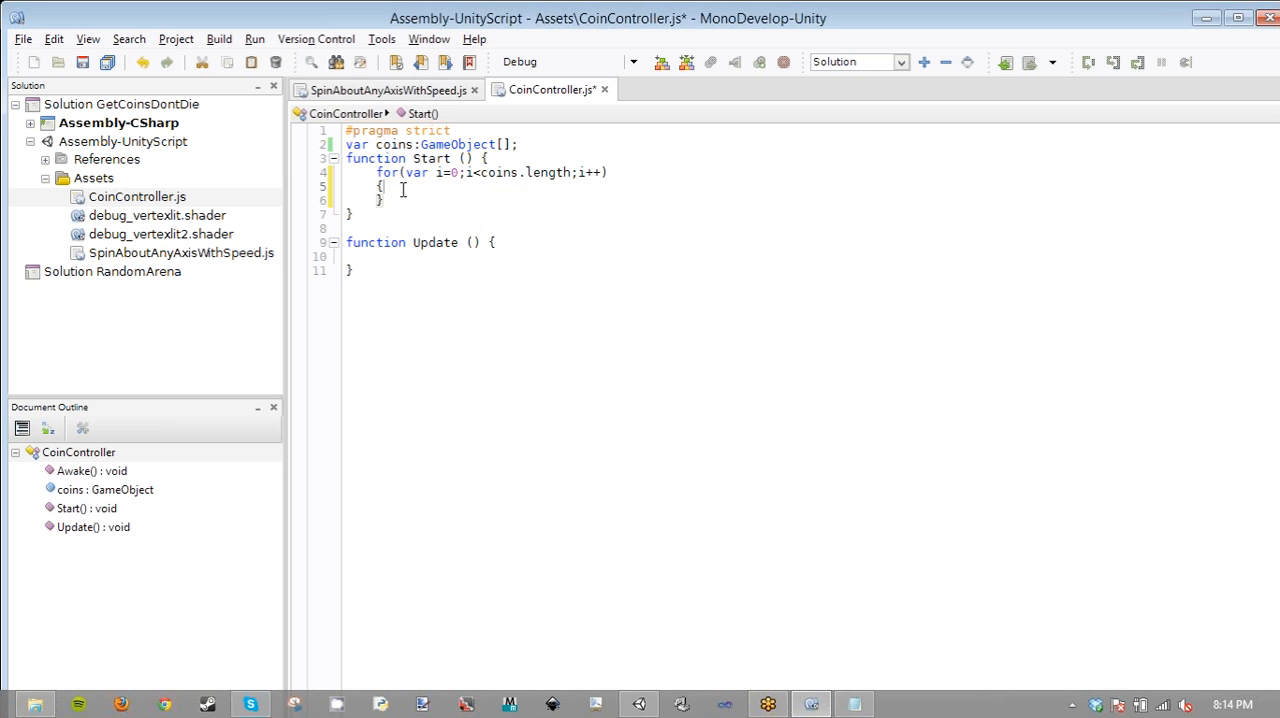
key(Return)
text(coins[)
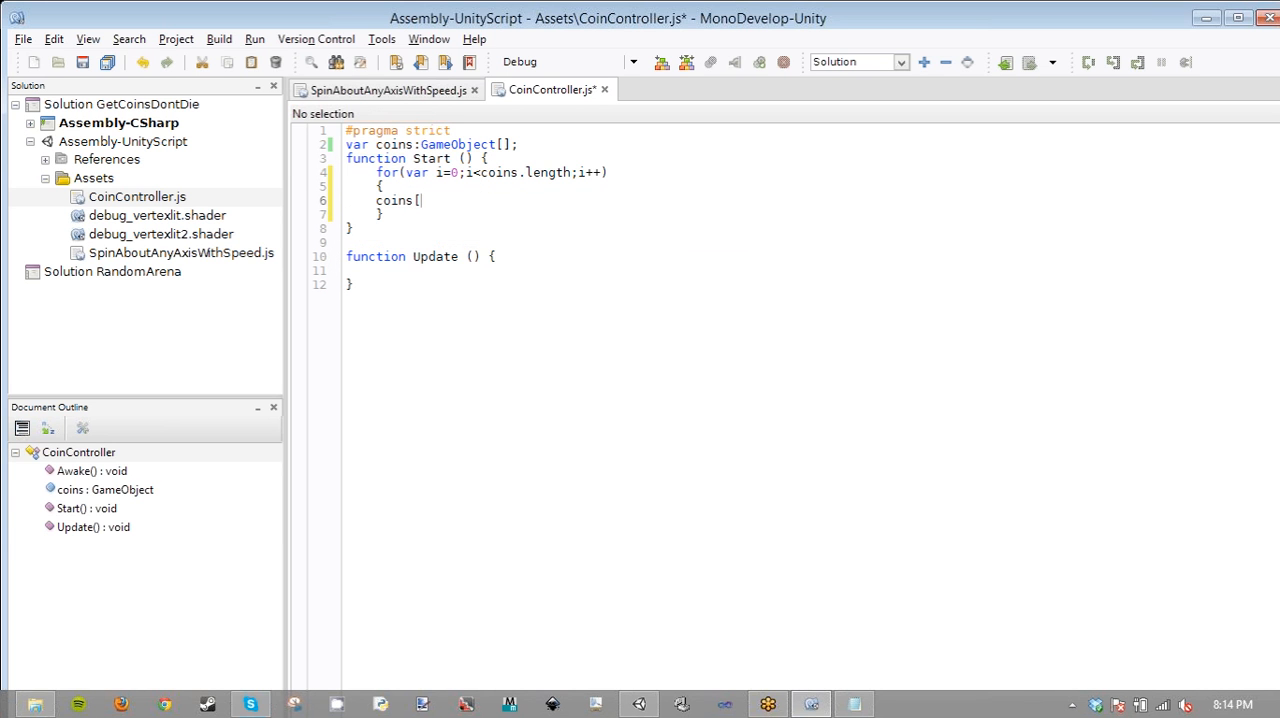
text(i])
key(BackSpace)
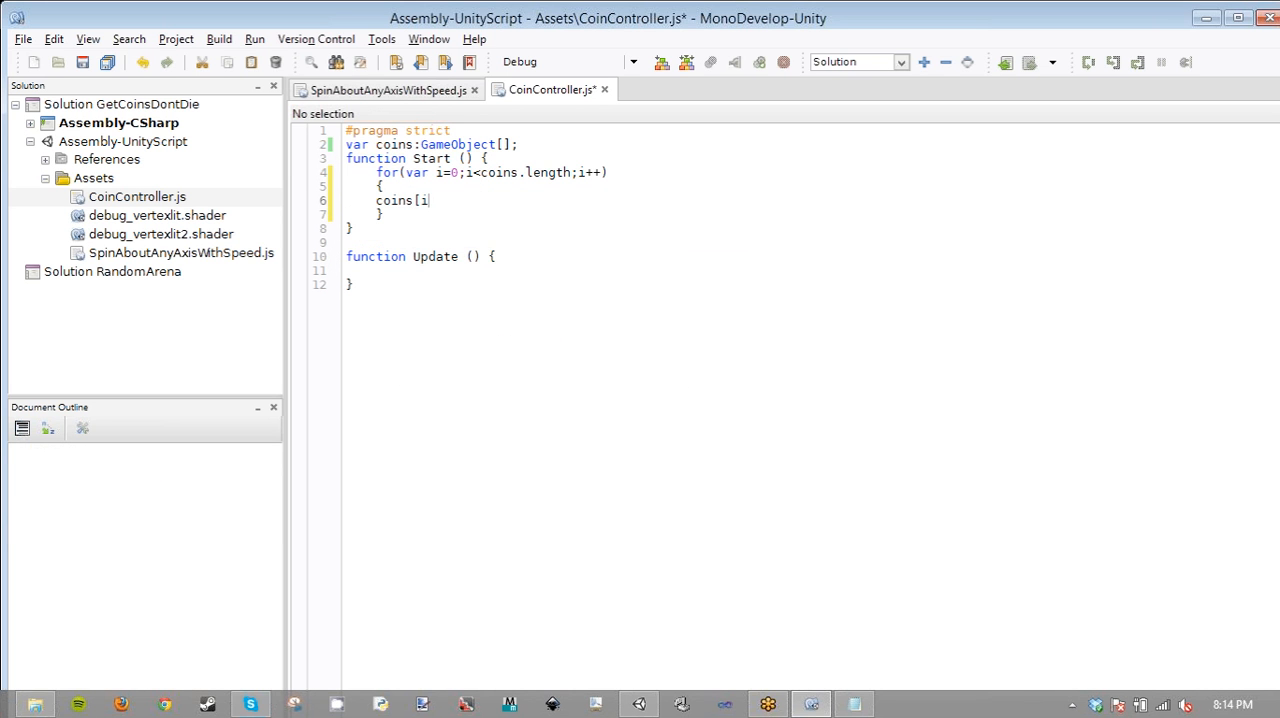
text(].)
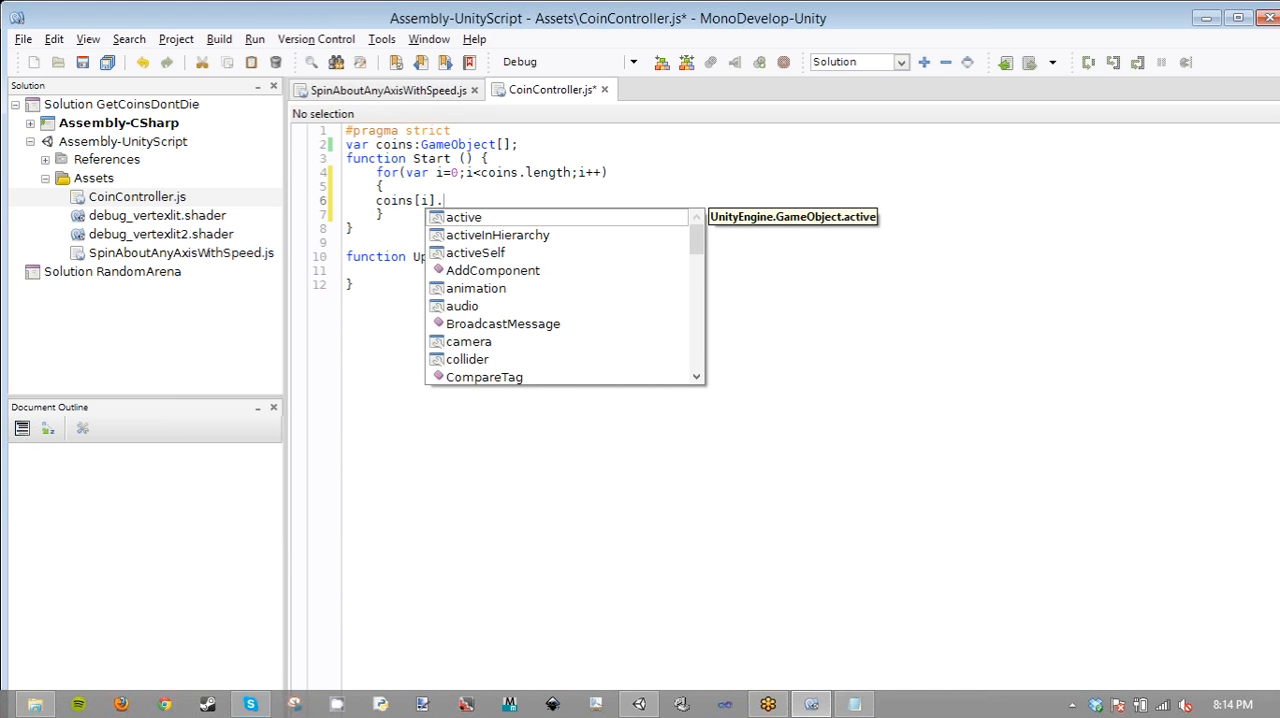
text(Set)
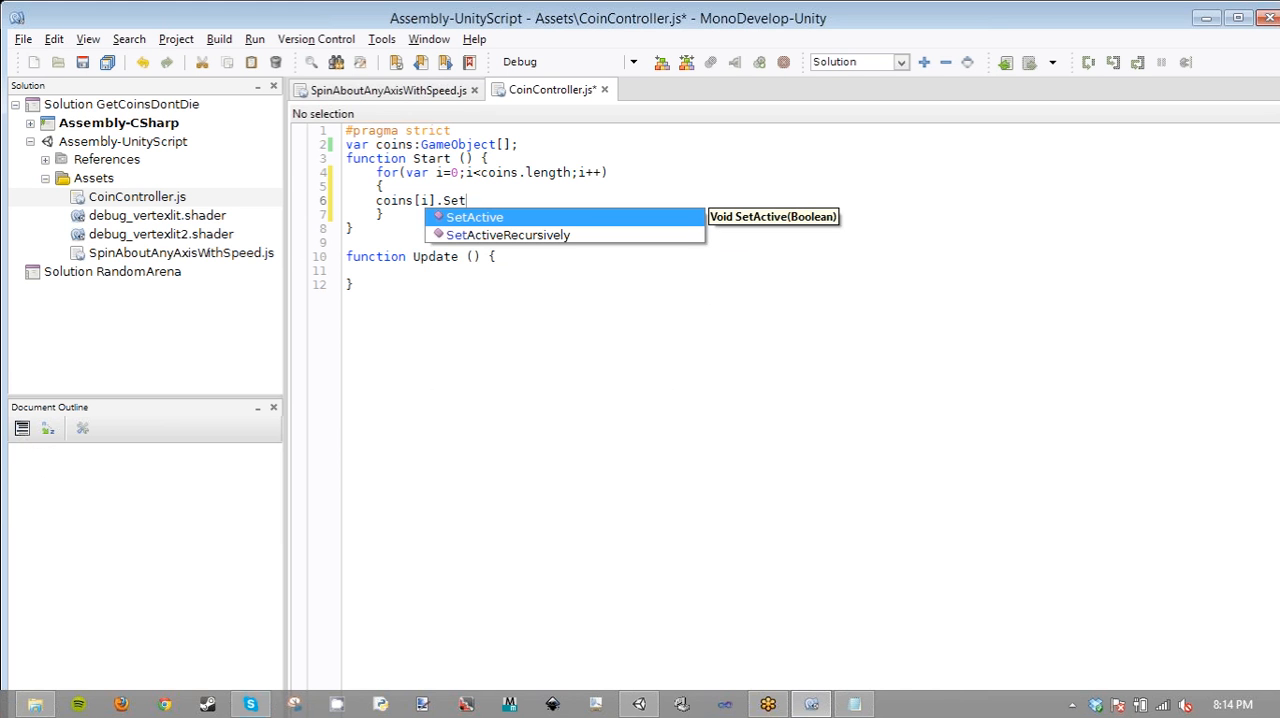
key(BackSpace)
key(BackSpace)
key(BackSpace)
- Complete the loop statement as coins[i].Disable();, indent it one more level, and save the script
text(Dis)
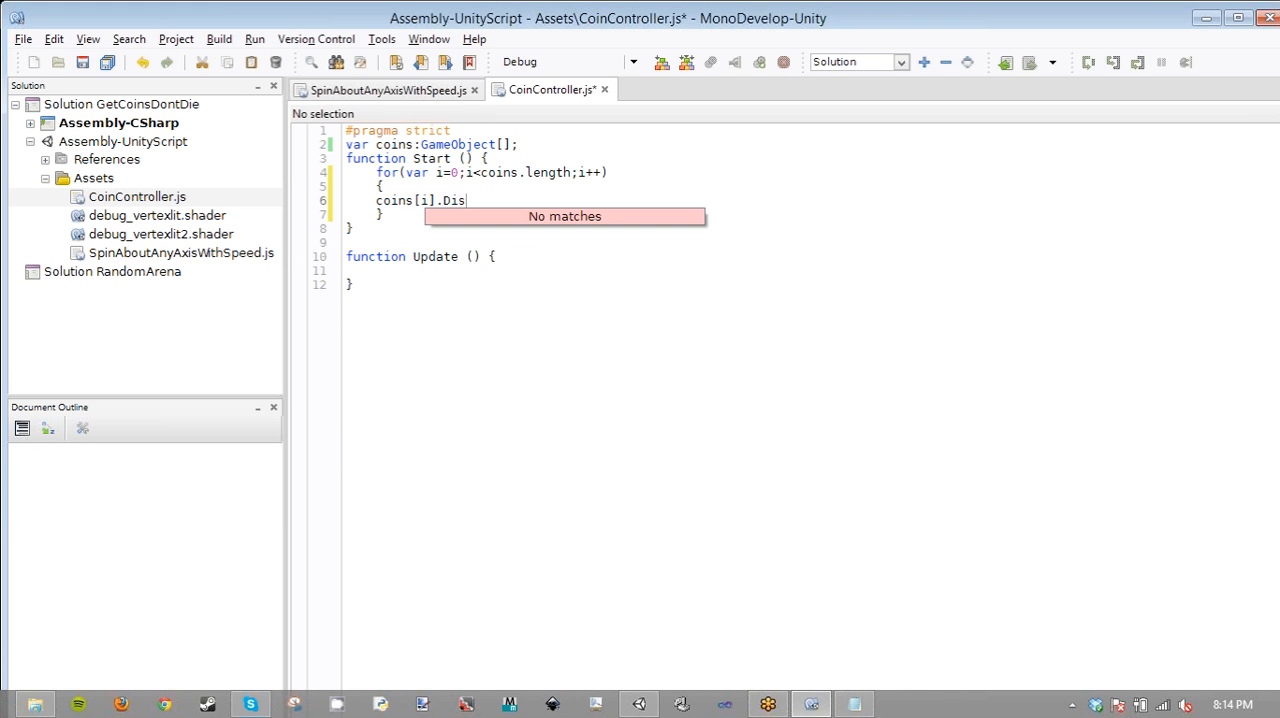
text(able())
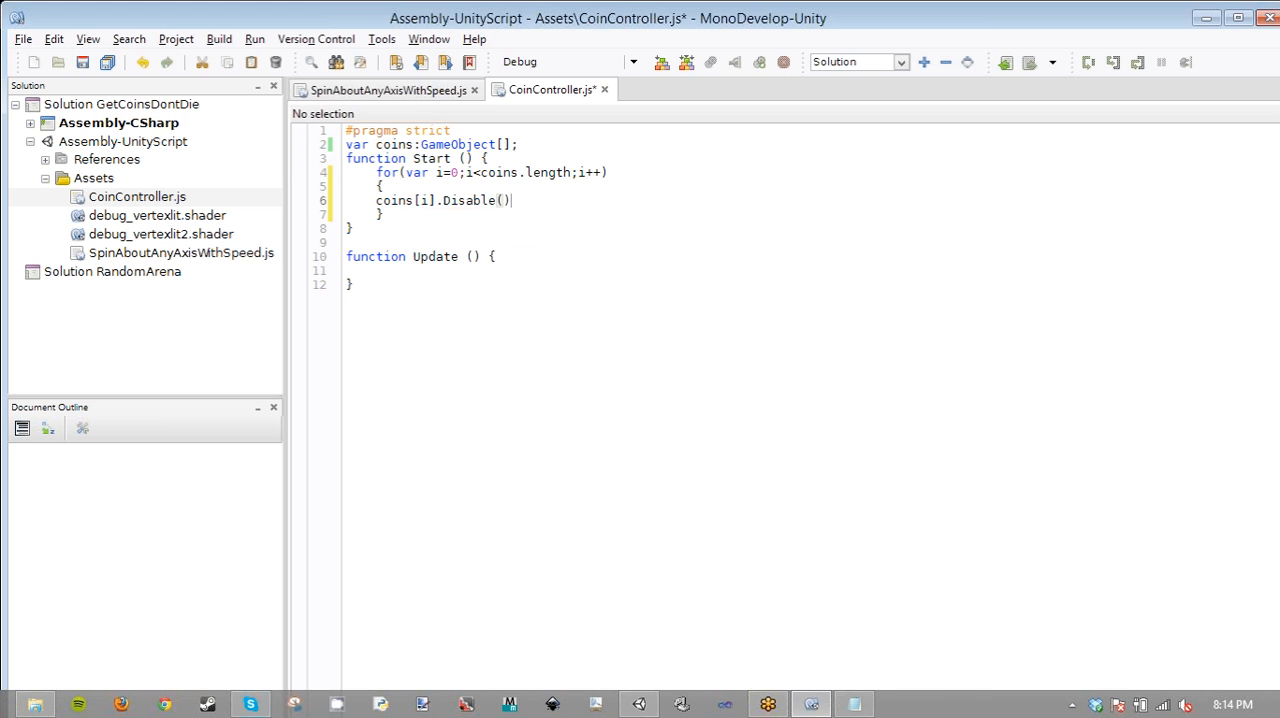
text(;)
key(Home)
key(Tab)
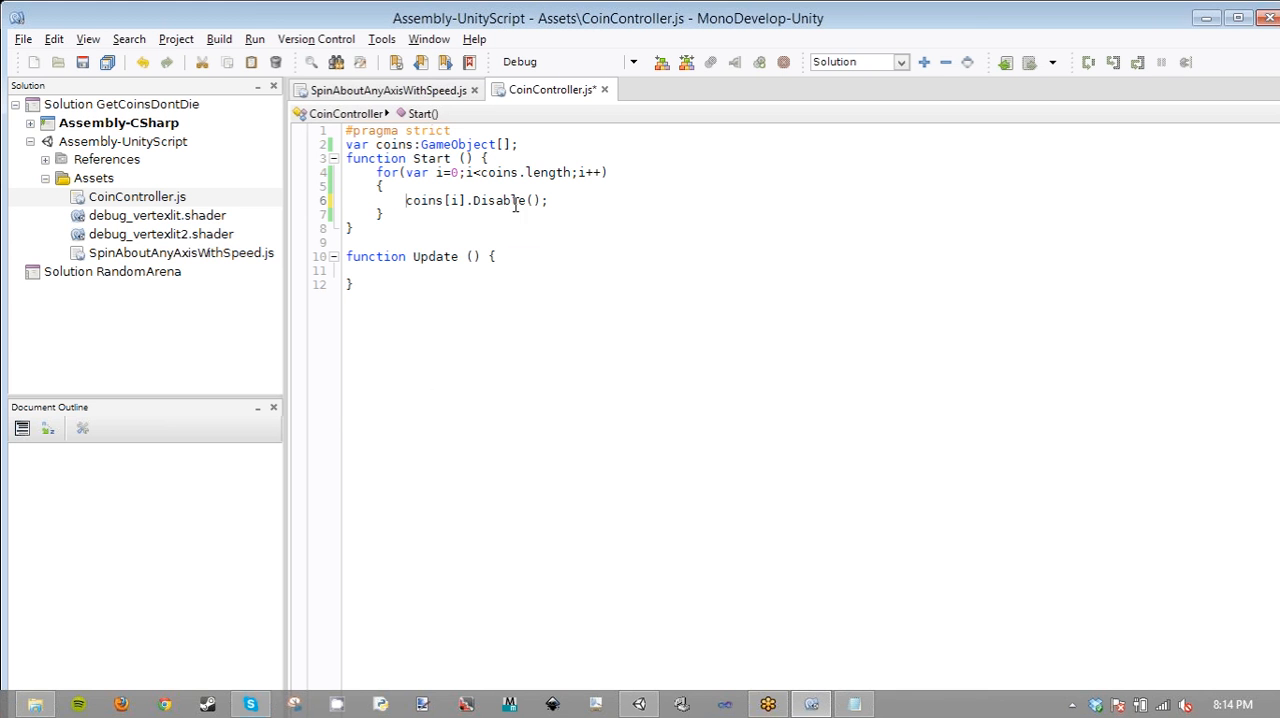
key(ctrl+s)
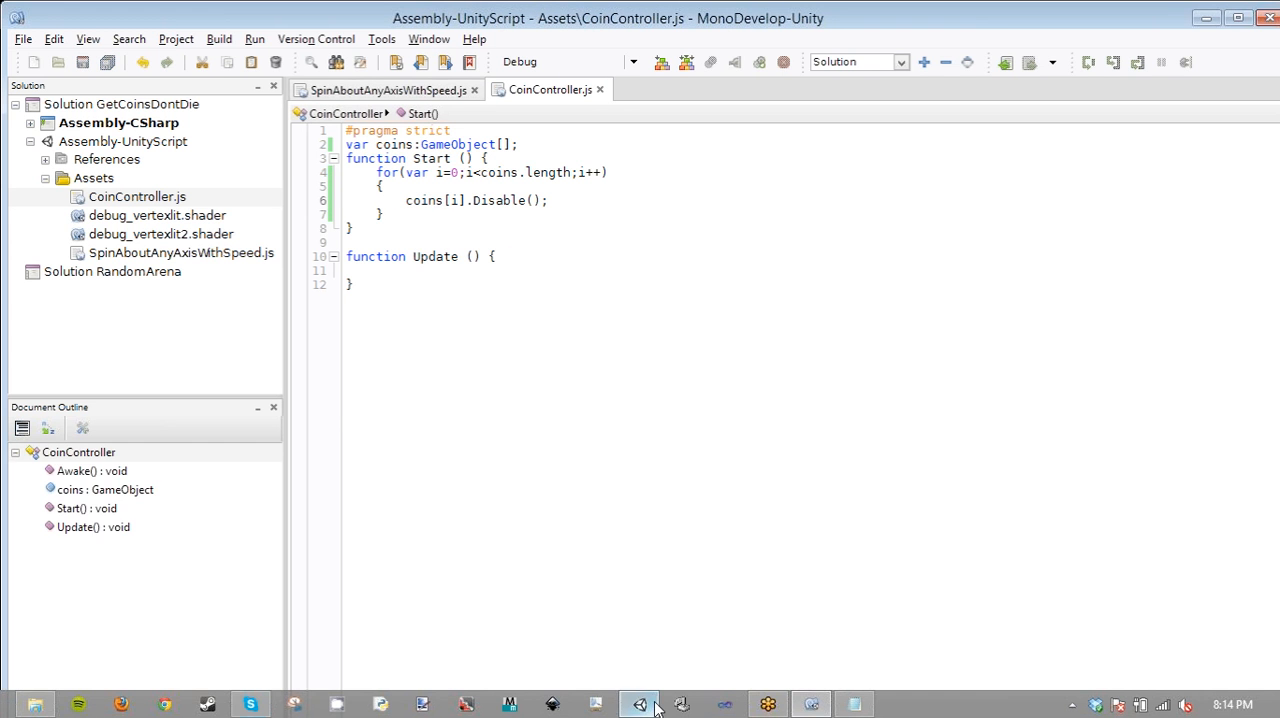
- Switch to Unity and create a new JavaScript asset named CoinBehaviour in the Assets folder
click(656, 706)
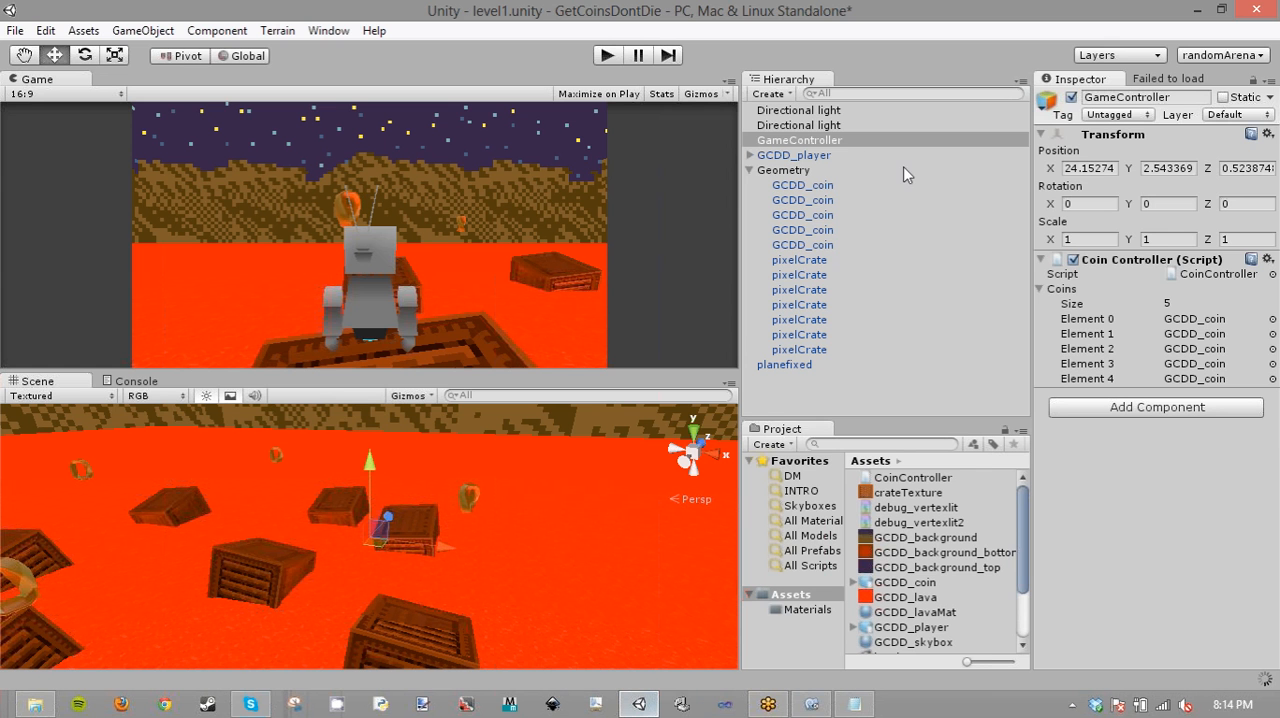
click(975, 627)
right_click(1000, 622)
mouse_move(1045, 332)
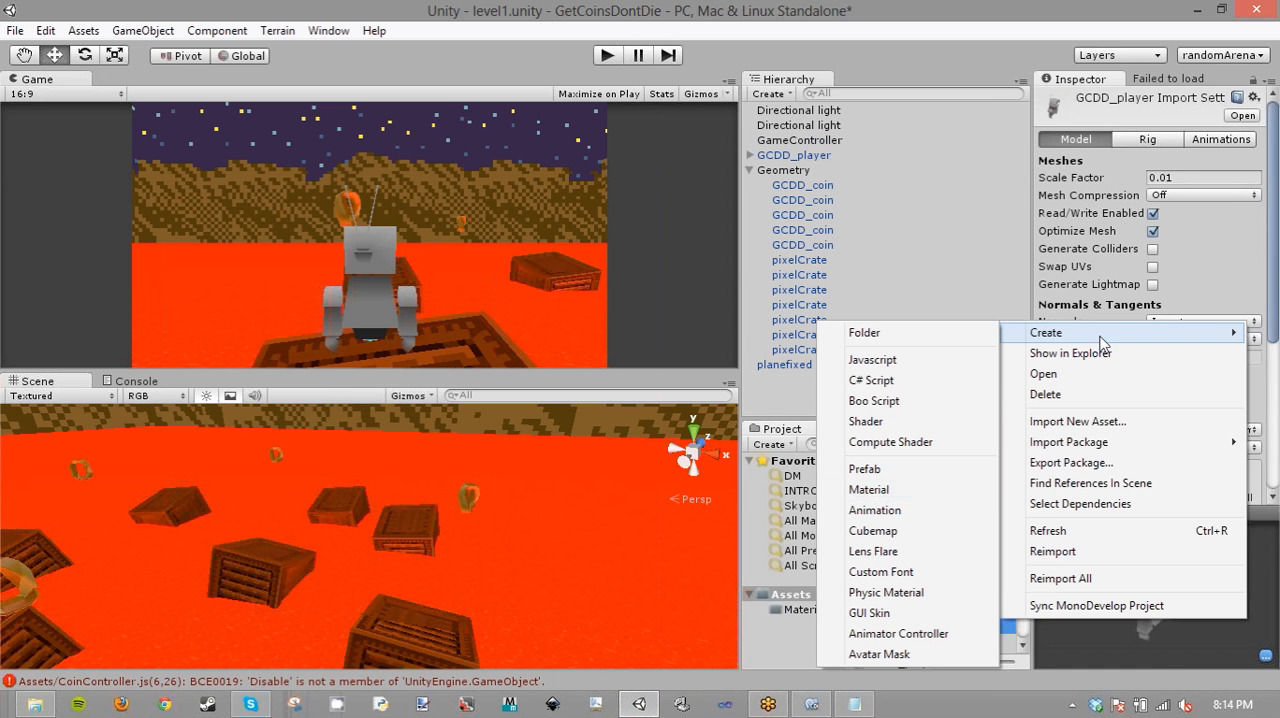
click(912, 359)
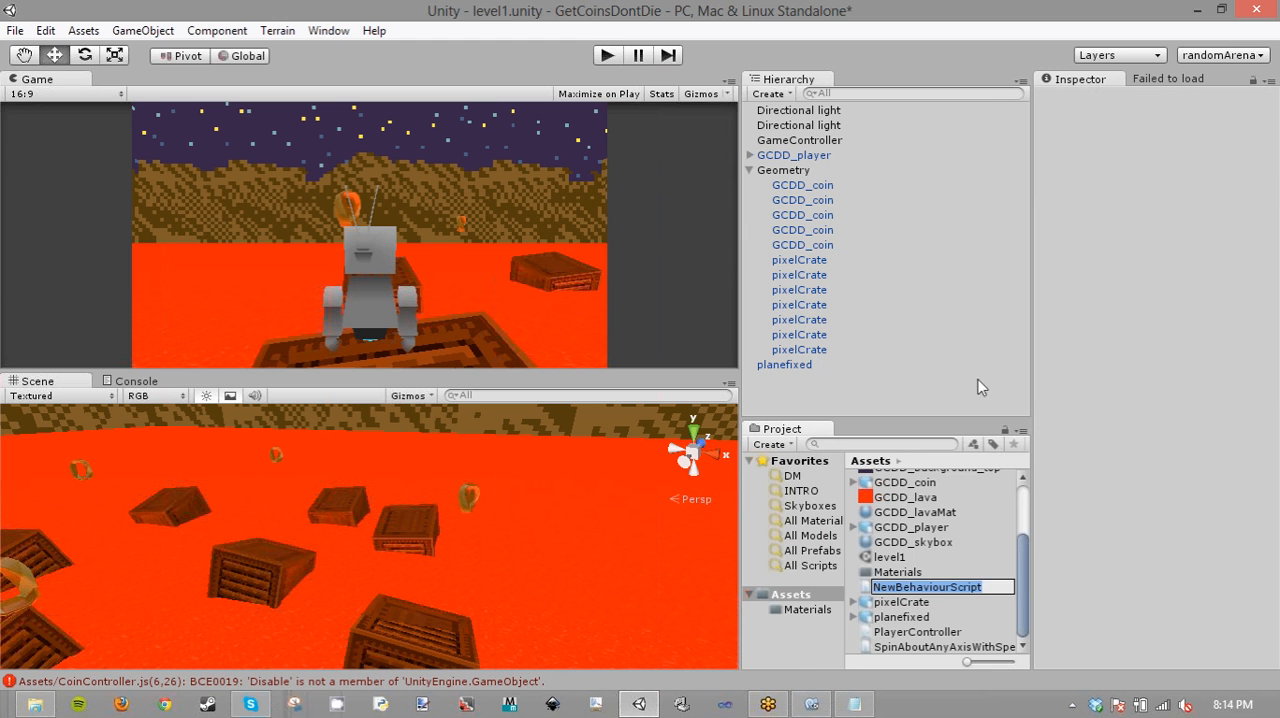
text(Co)
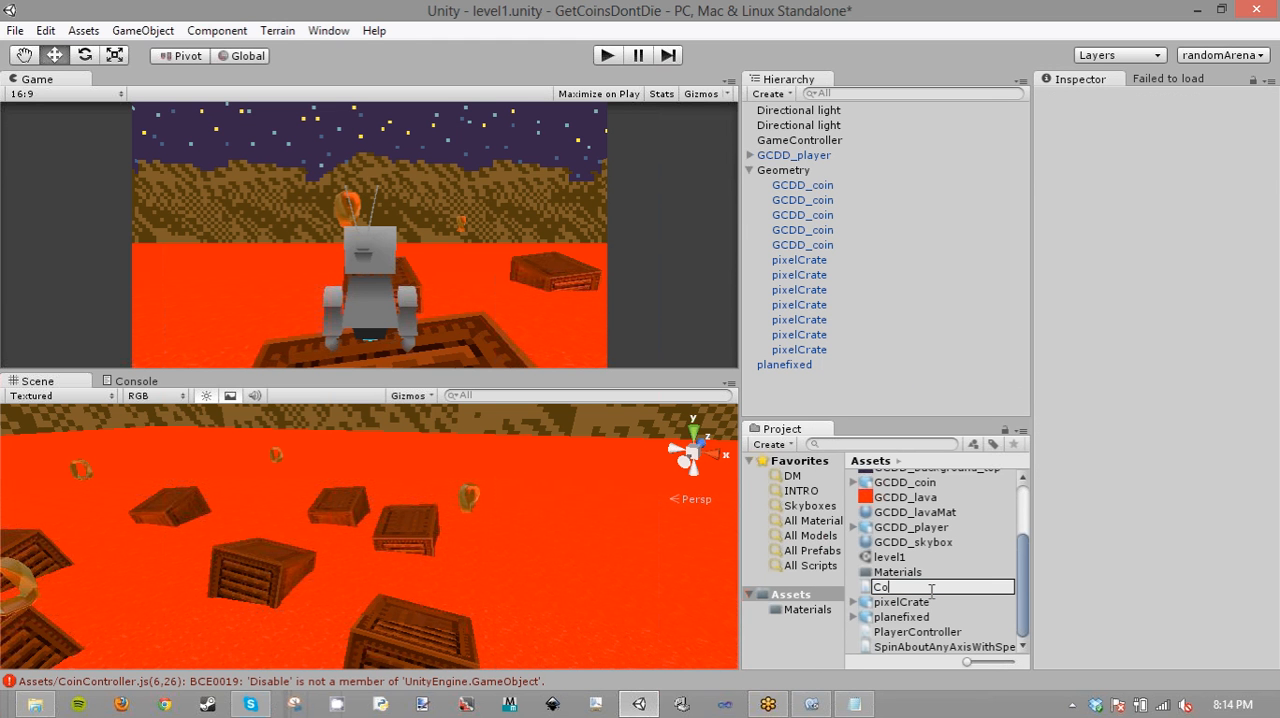
text(inBehaviour)
key(Return)
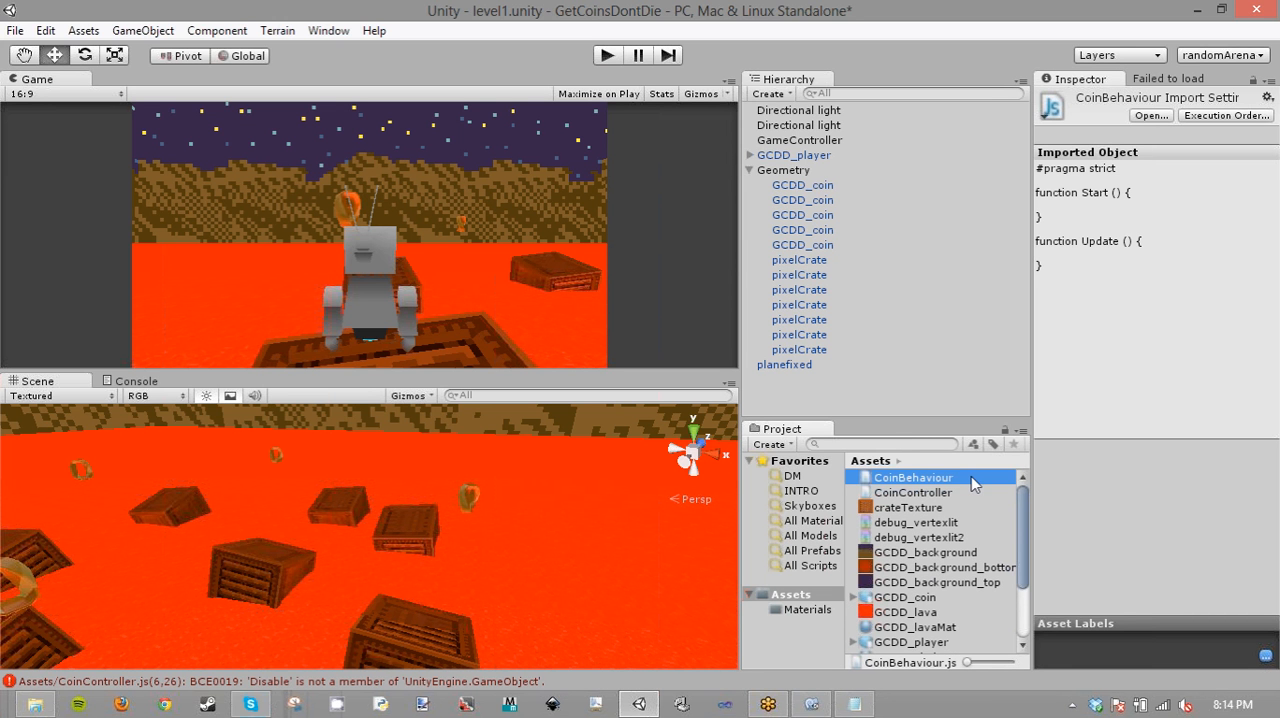
- Open the CoinBehaviour script, declare private var state:int =0; below the pragma line, and save it
double_click(971, 476)
click(365, 147)
text(v)
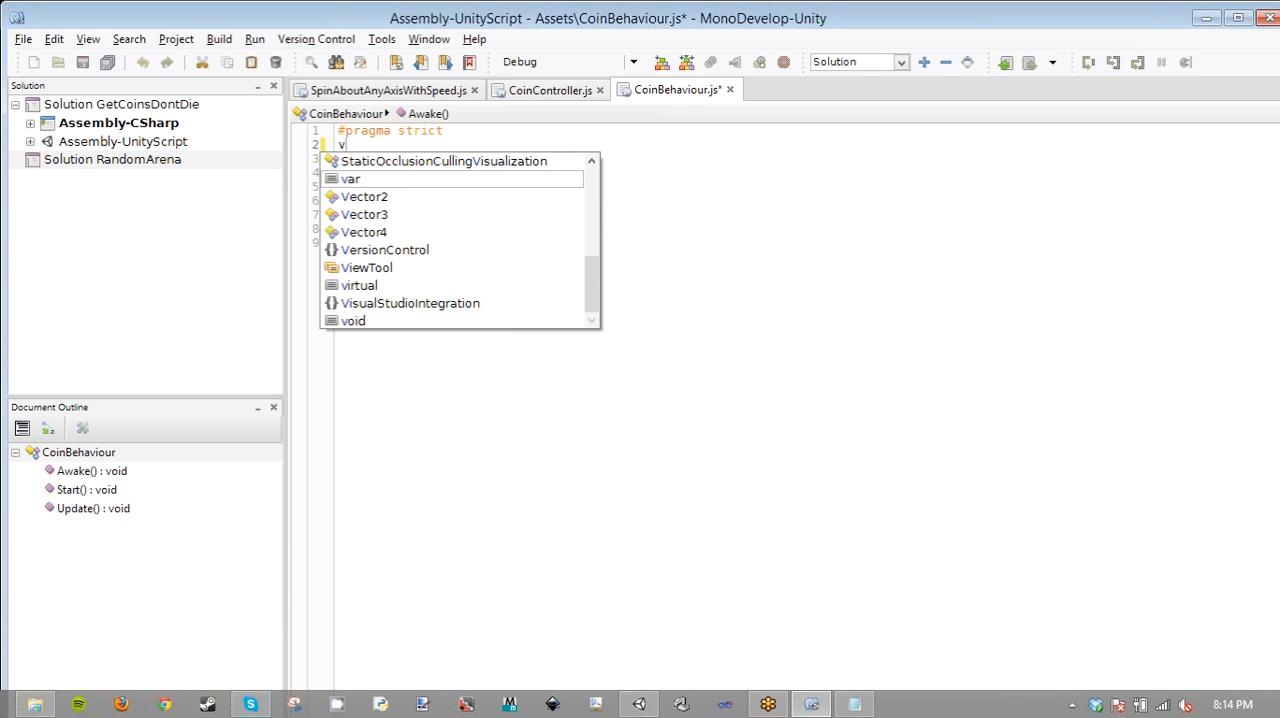
key(BackSpace)
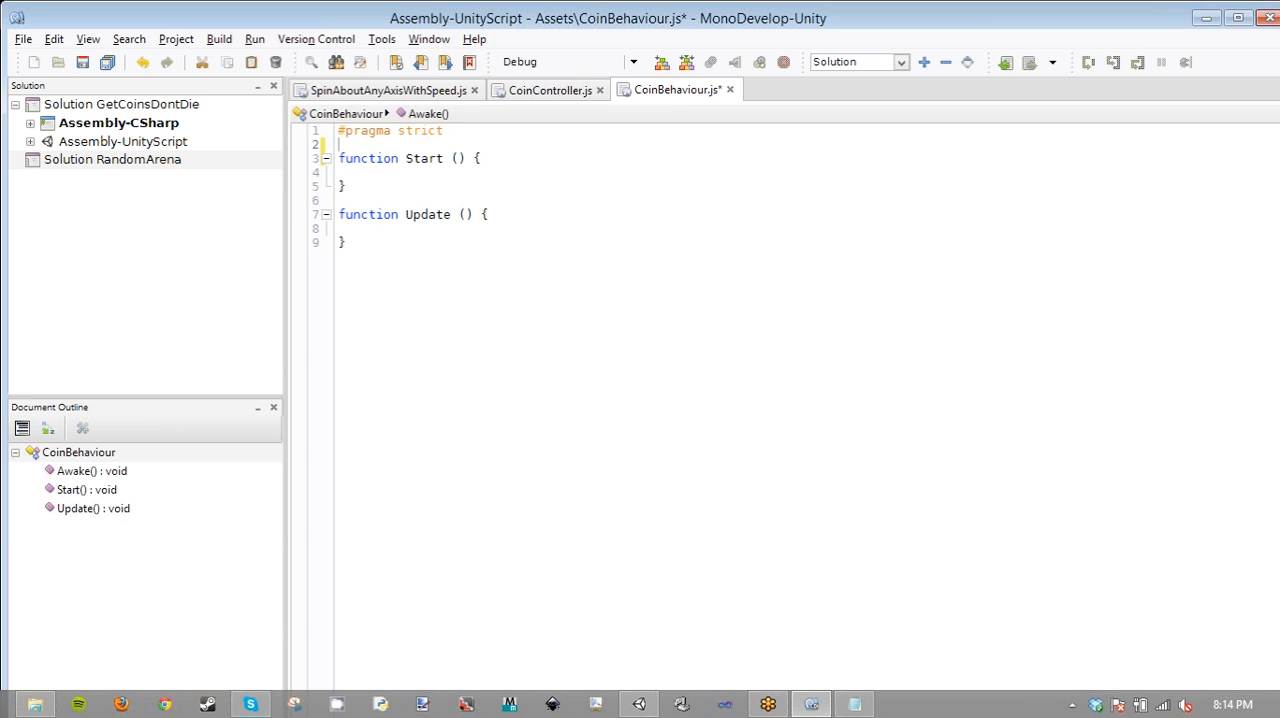
text(private var)
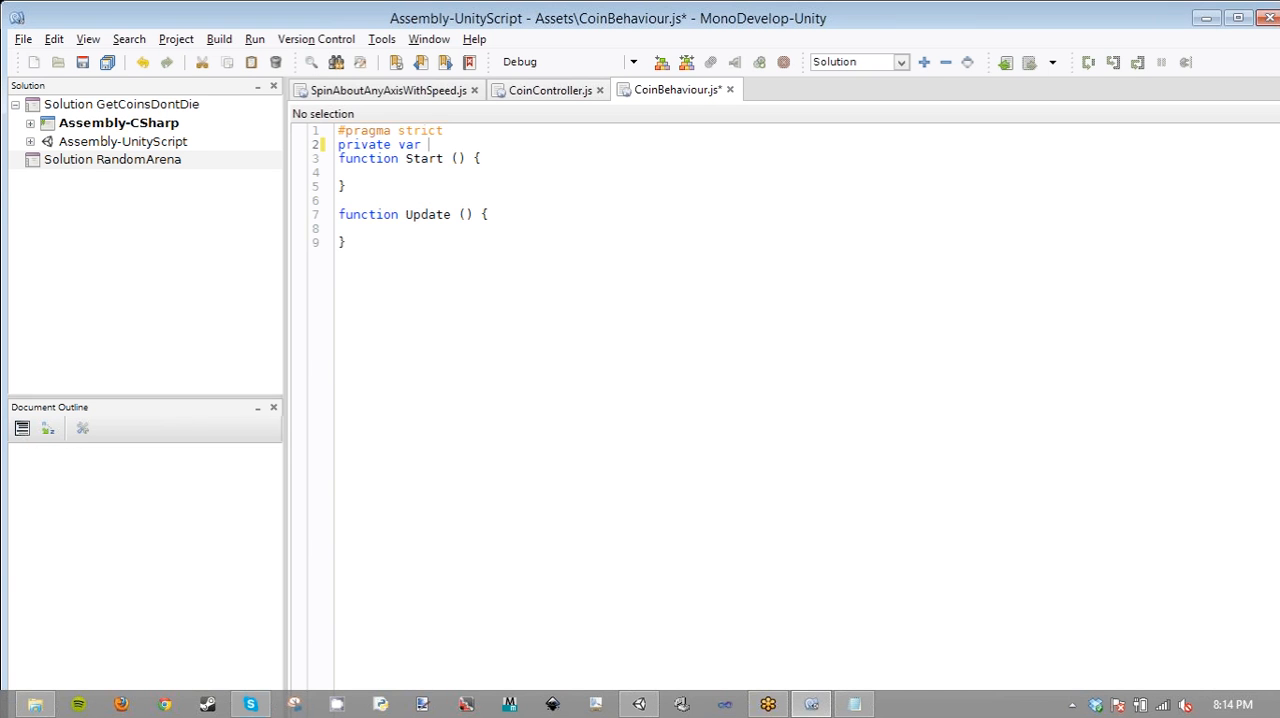
text(state)
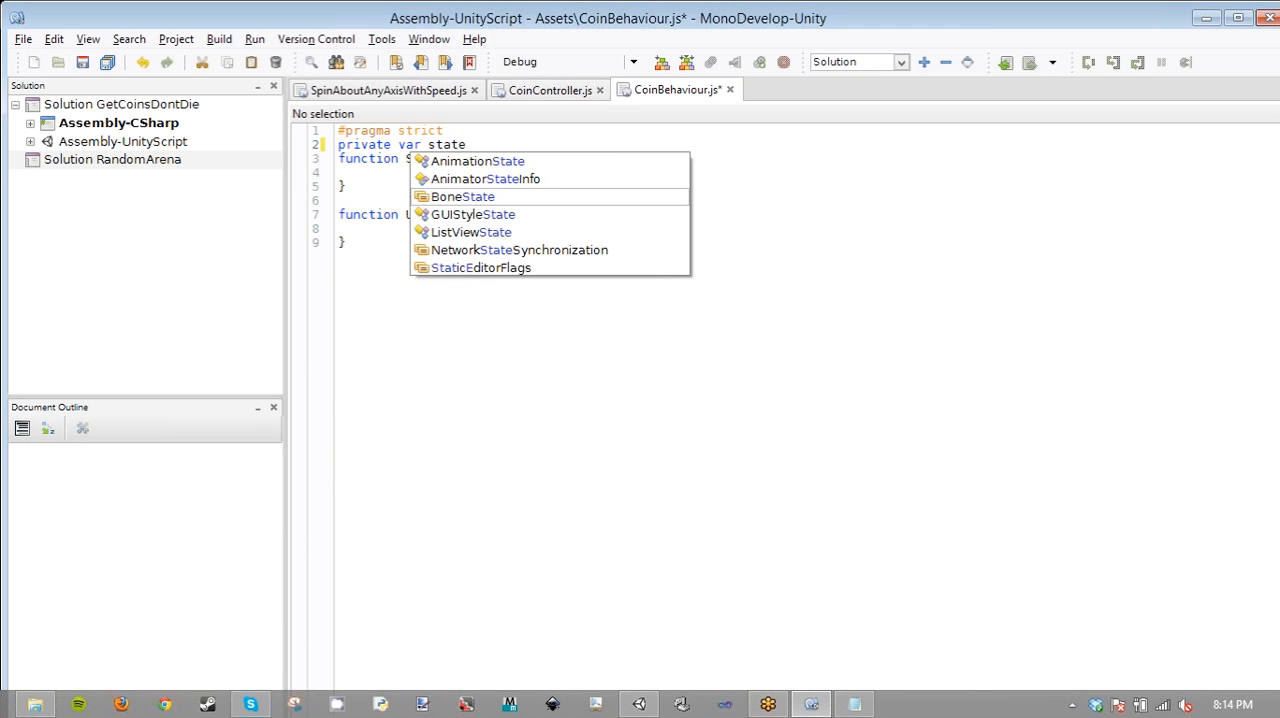
text(:i)
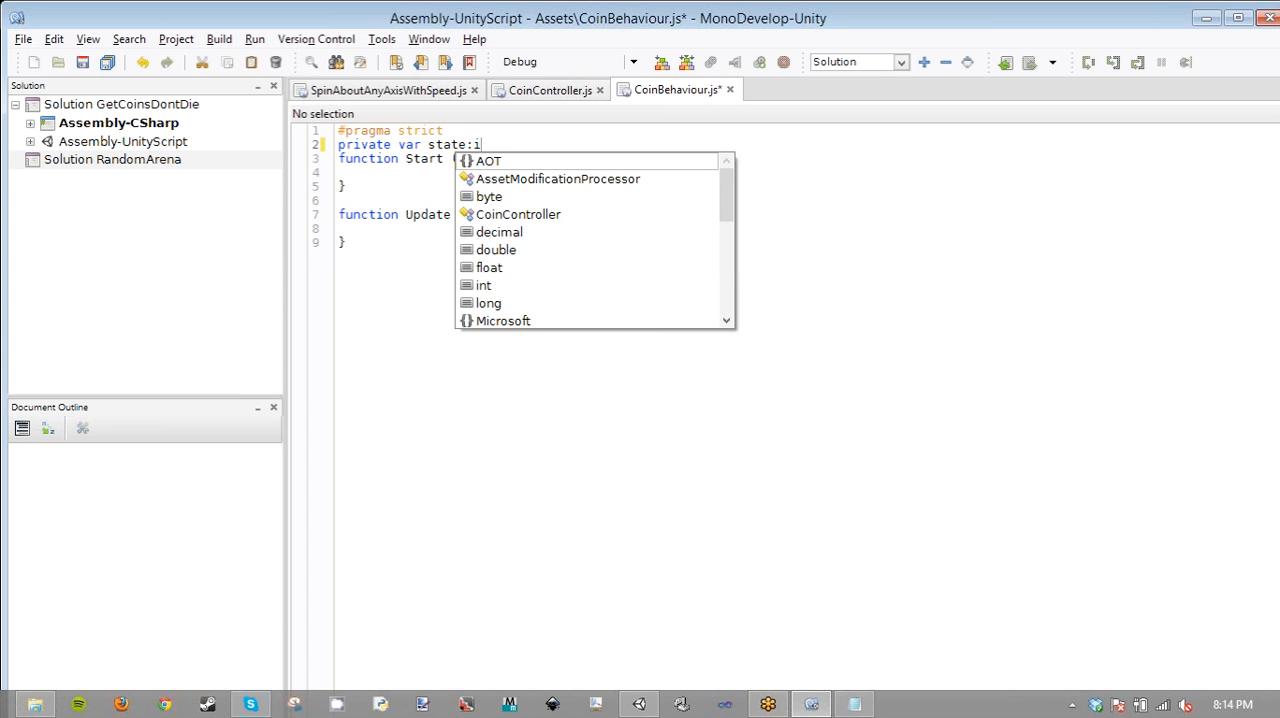
text(nt =0)
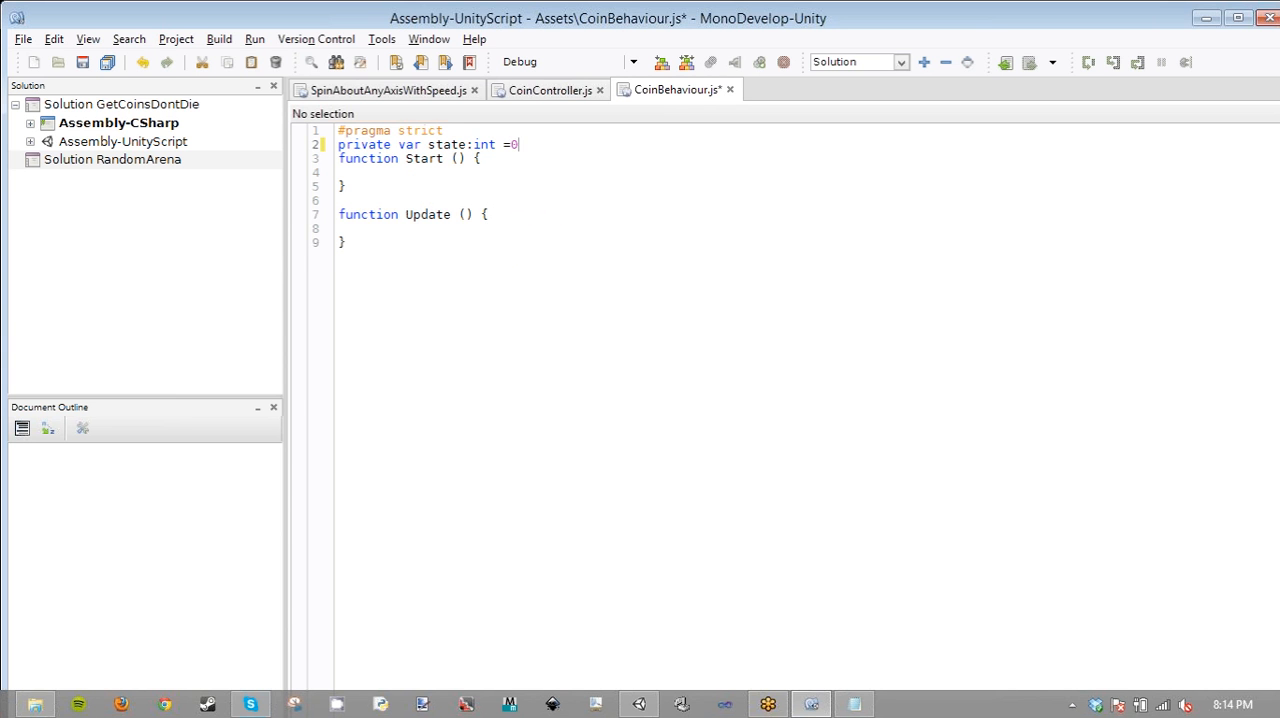
text(:)
key(BackSpace)
text(;)
key(ctrl+s)
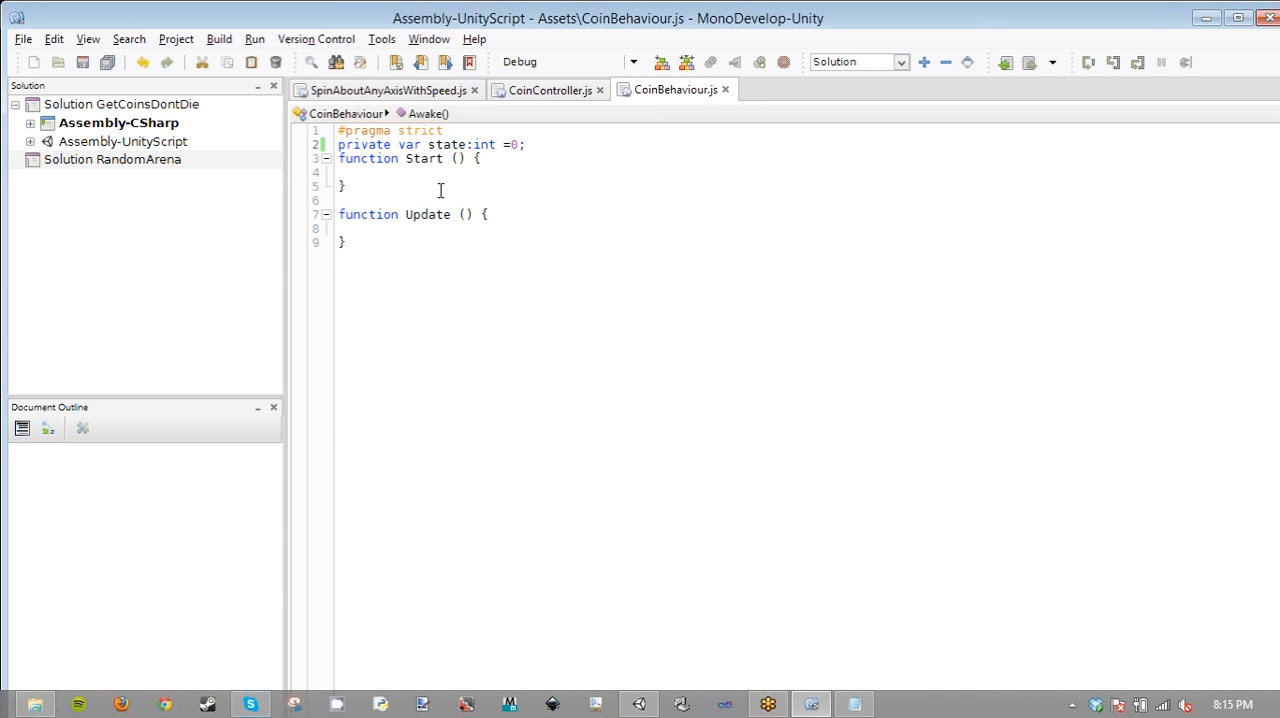
click(440, 190)
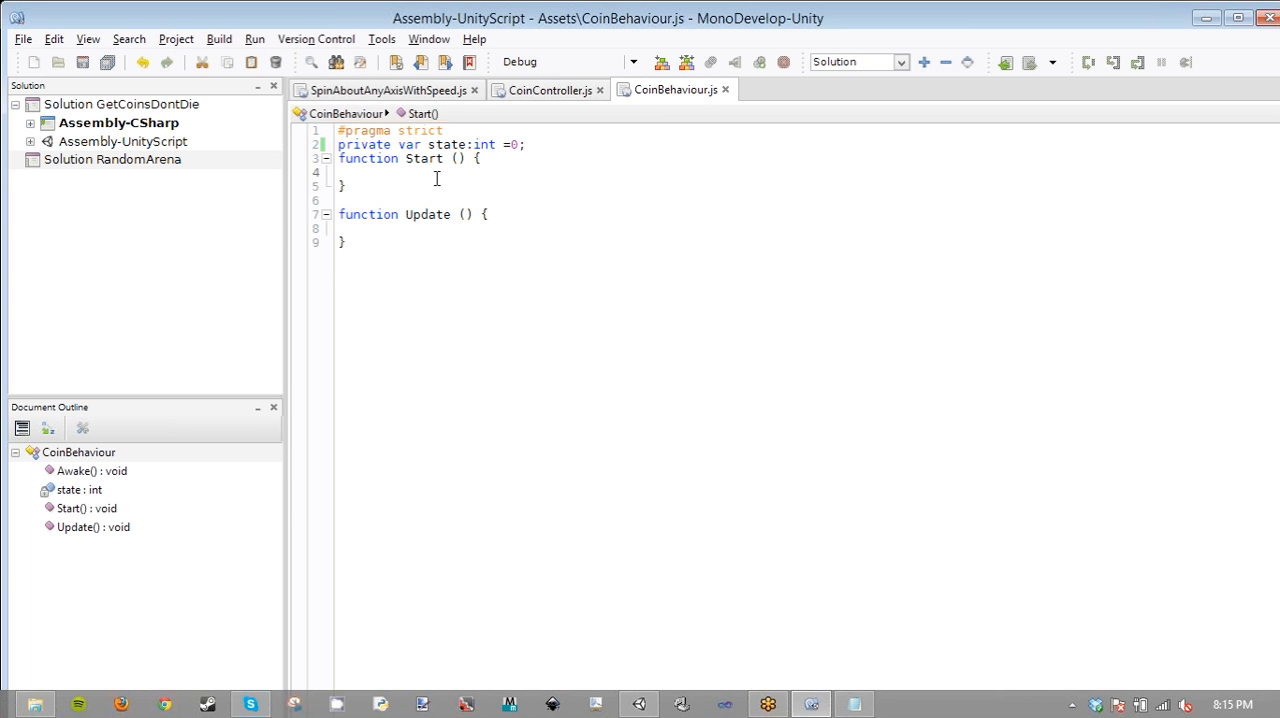
click(400, 197)
text(f)
key(BackSpace)
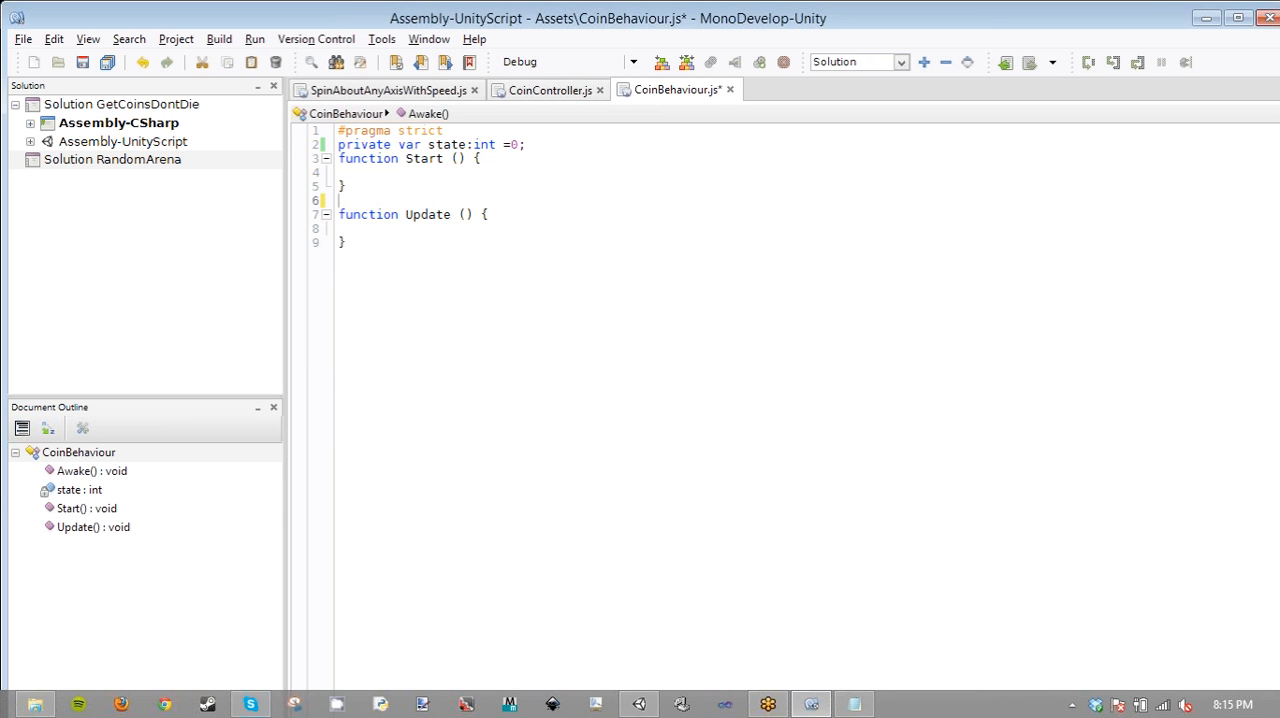
- Add a //methods comment below the Update function, followed by the declaration function Disable()
click(396, 336)
key(Return)
key(Return)
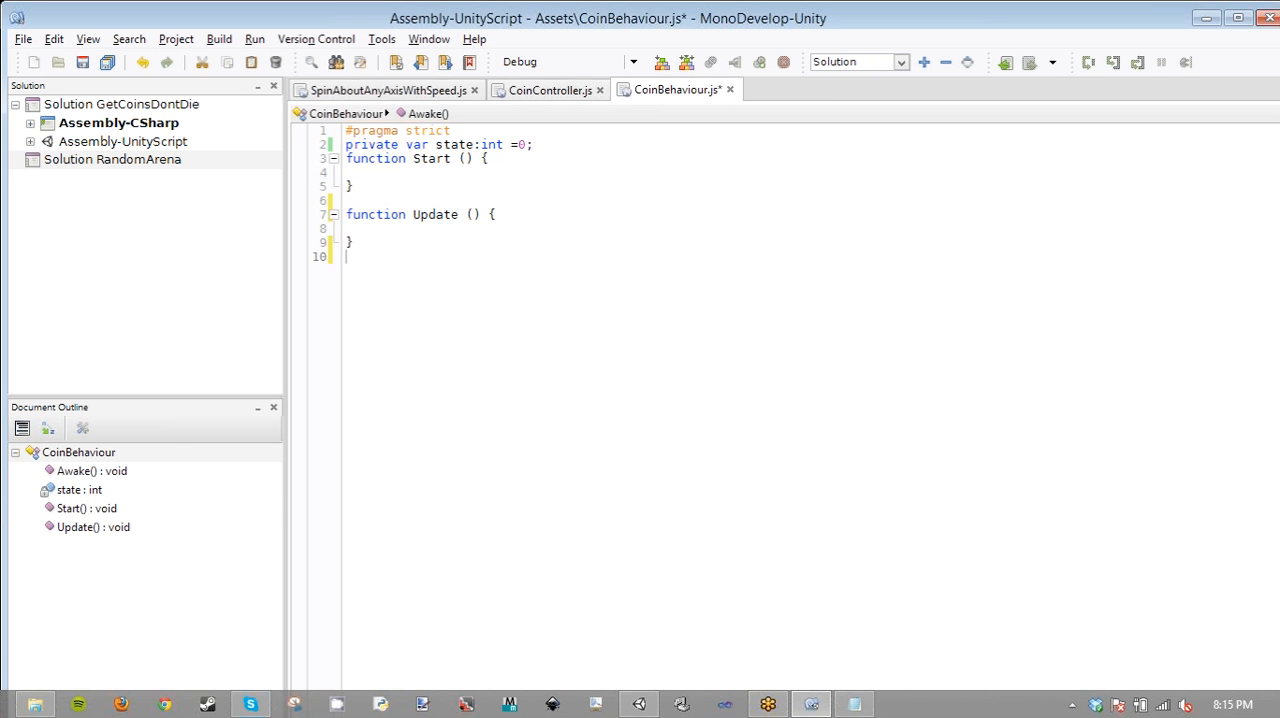
text(function)
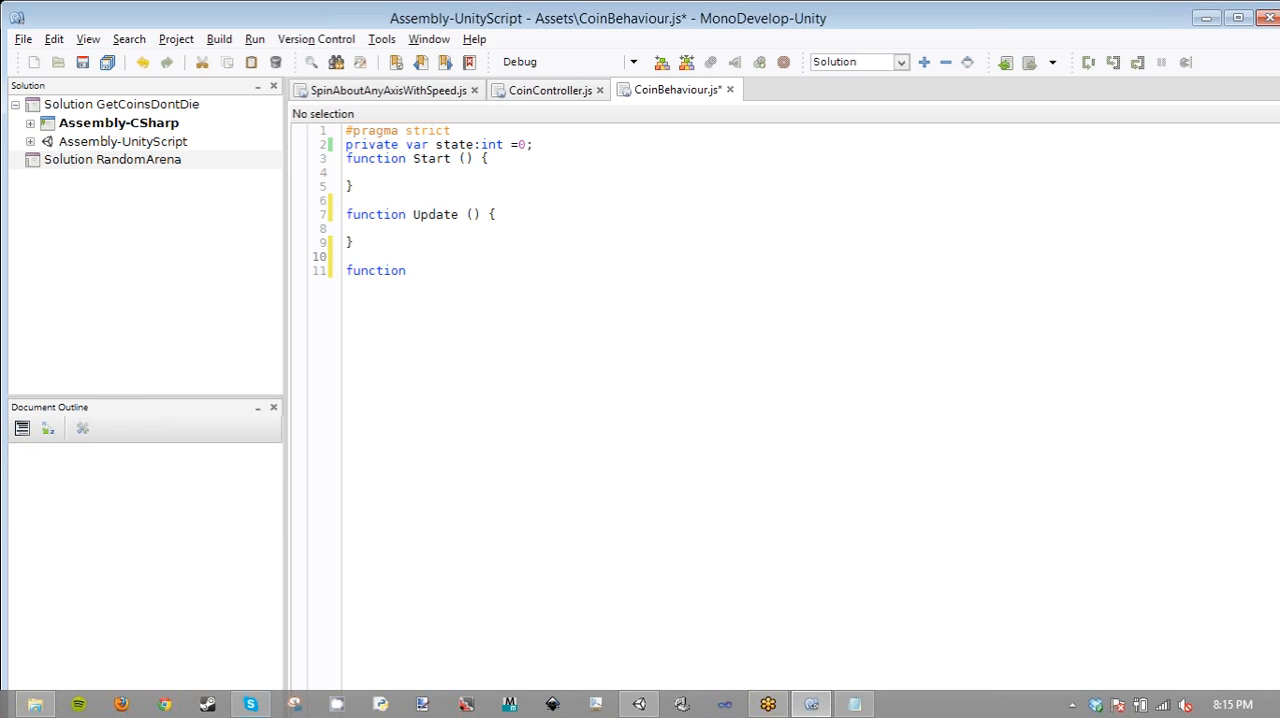
key(Up)
text(//methods)
click(431, 270)
text(Disable())
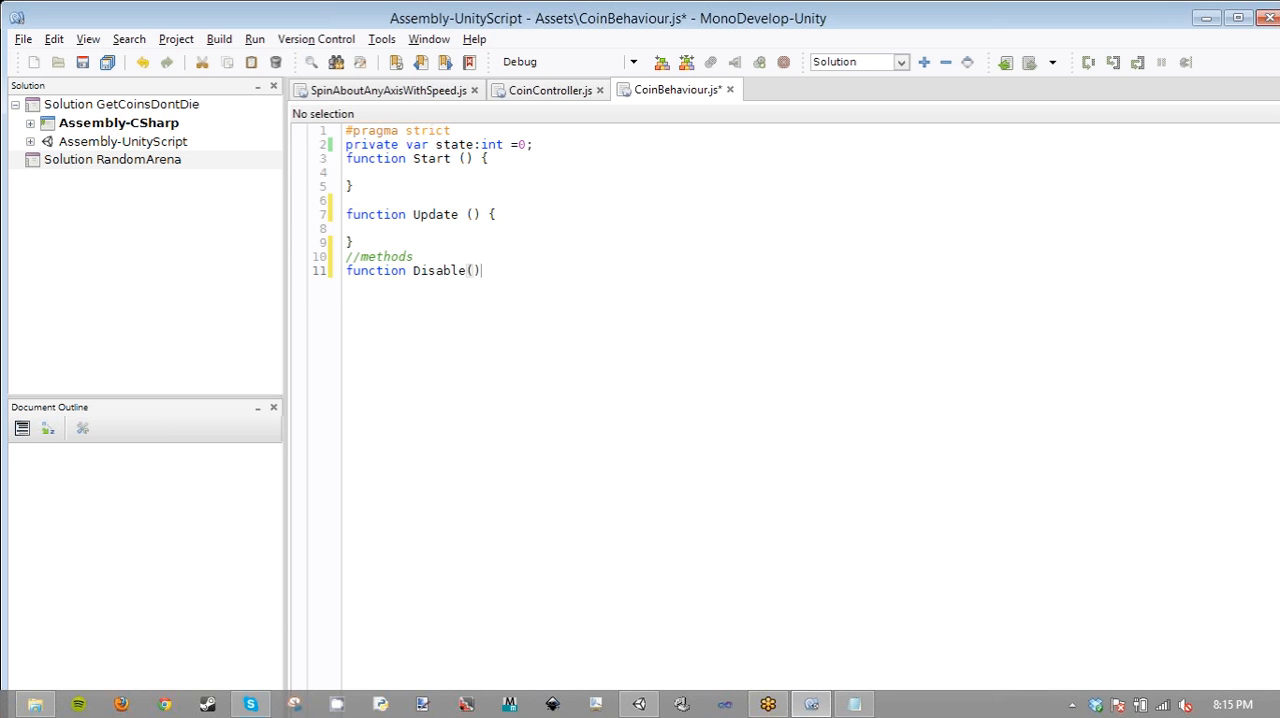
- Give the Disable function an empty body in opening and closing braces, with blank lines after it
key(Return)
key(Return)
key(Return)
text(1)
key(Up)
key(Up)
text({)
key(Return)
click(404, 327)
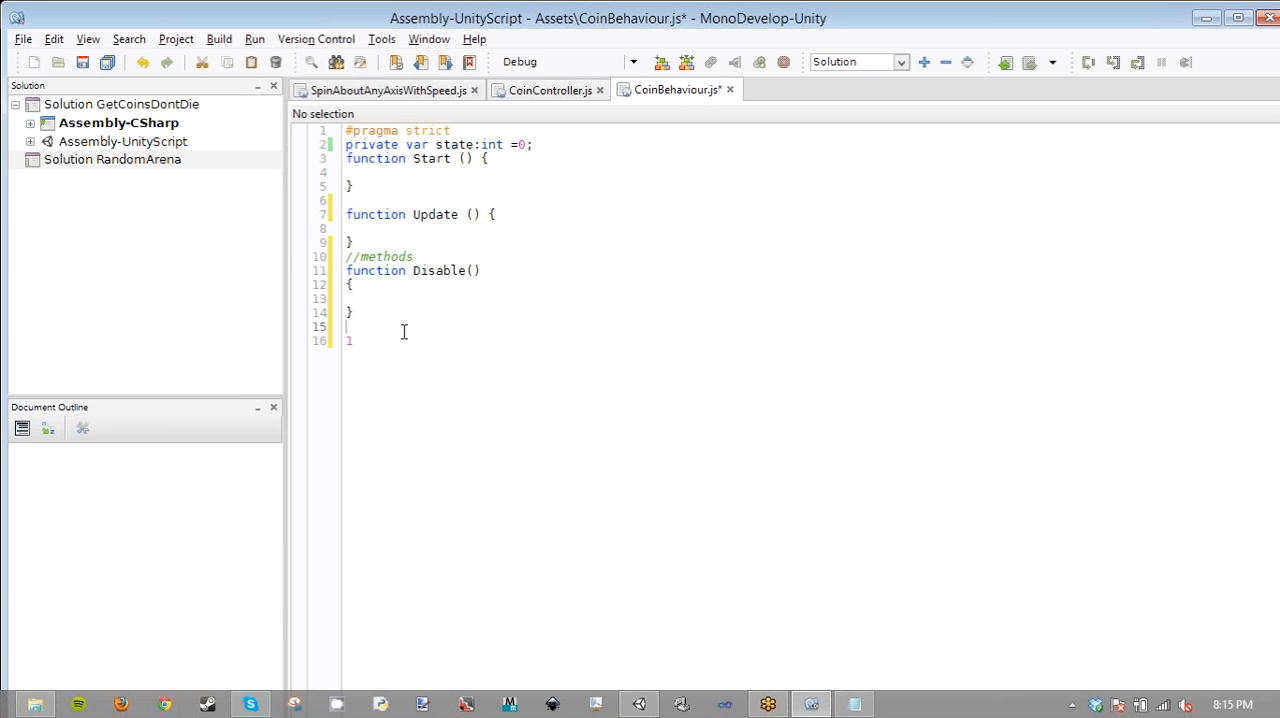
click(404, 340)
key(BackSpace)
- Enter the variable name state inside the body of Disable
click(450, 145)
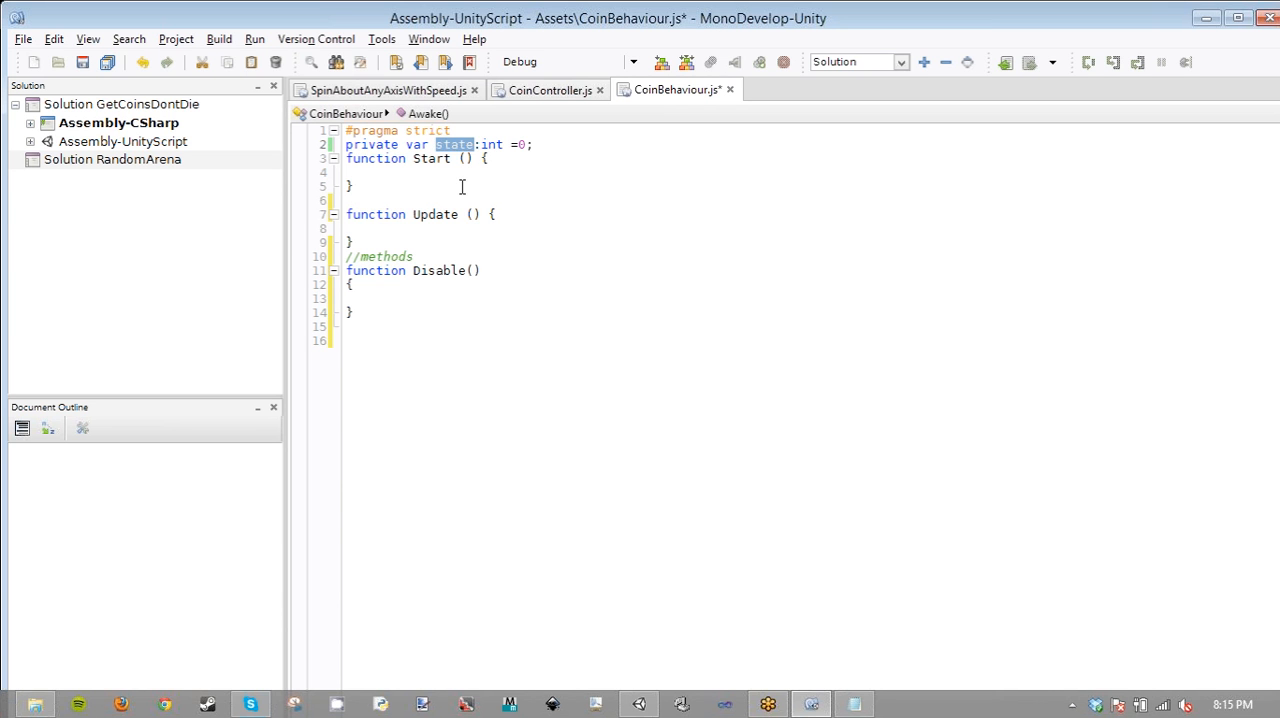
click(387, 289)
click(393, 299)
text(state)
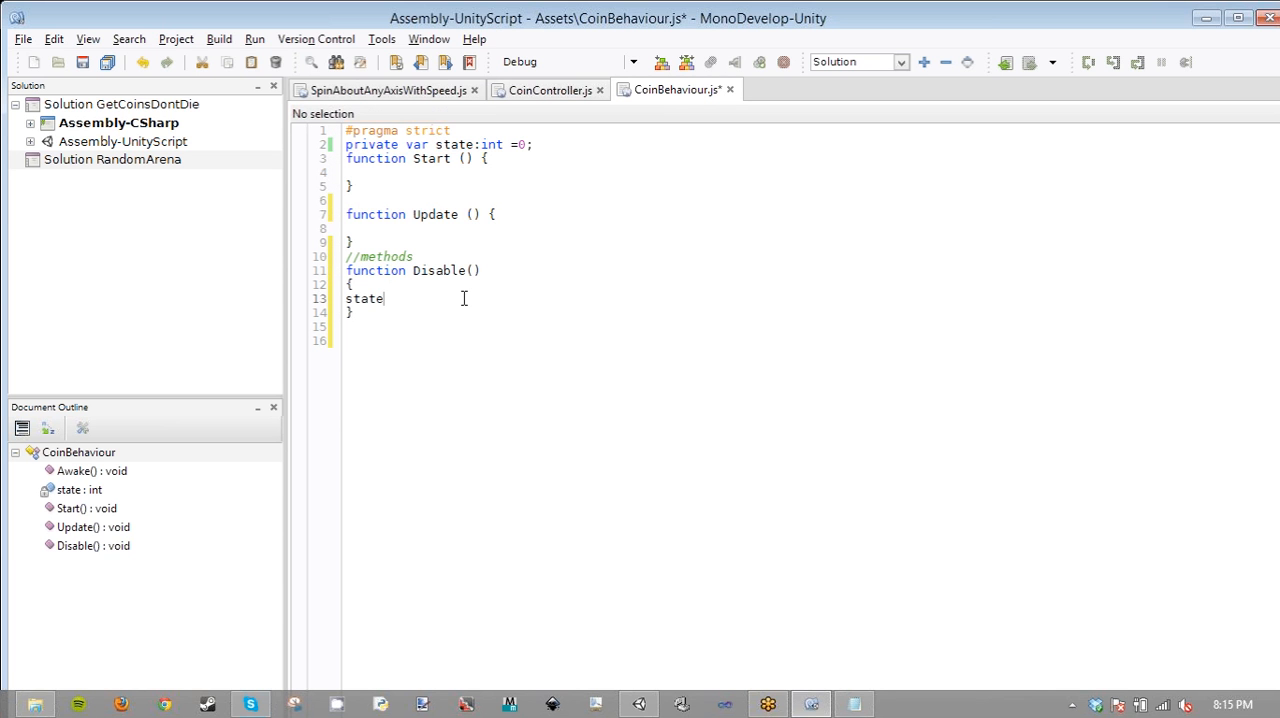
- Rename the state variable in its declaration to disabled, make its type bool without an initial value, and save
double_click(458, 144)
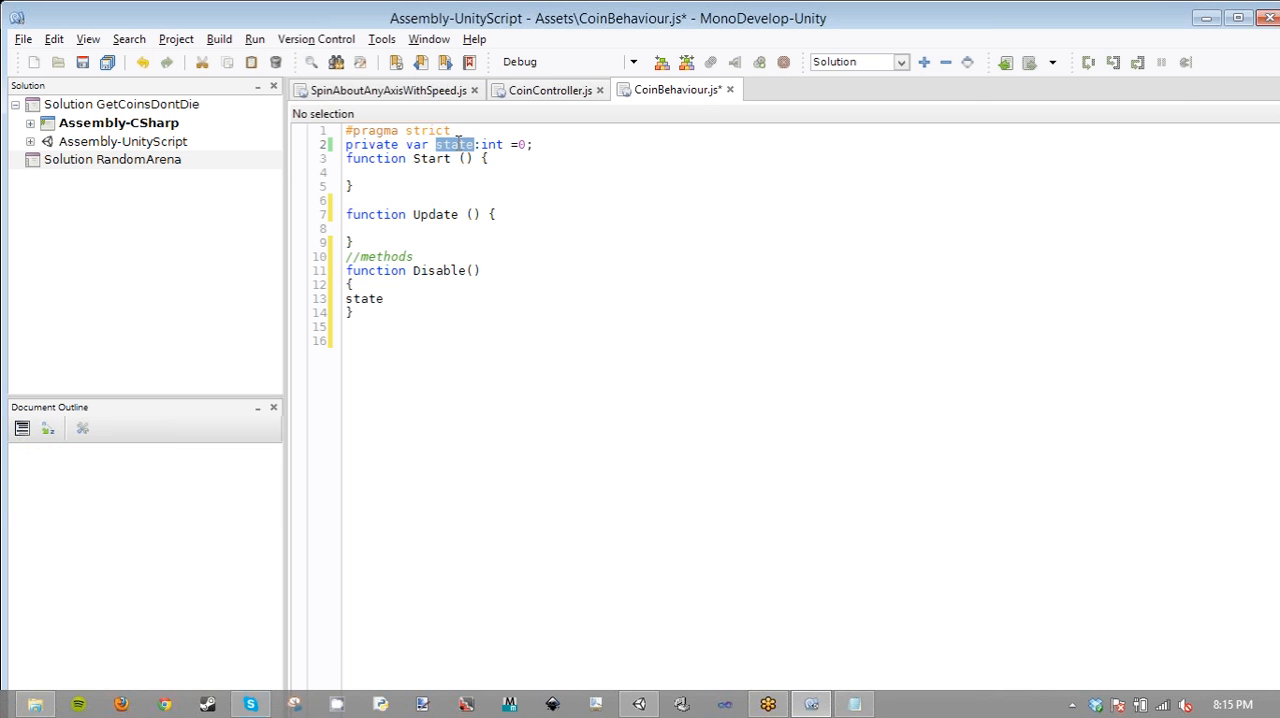
text(disable)
text(d)
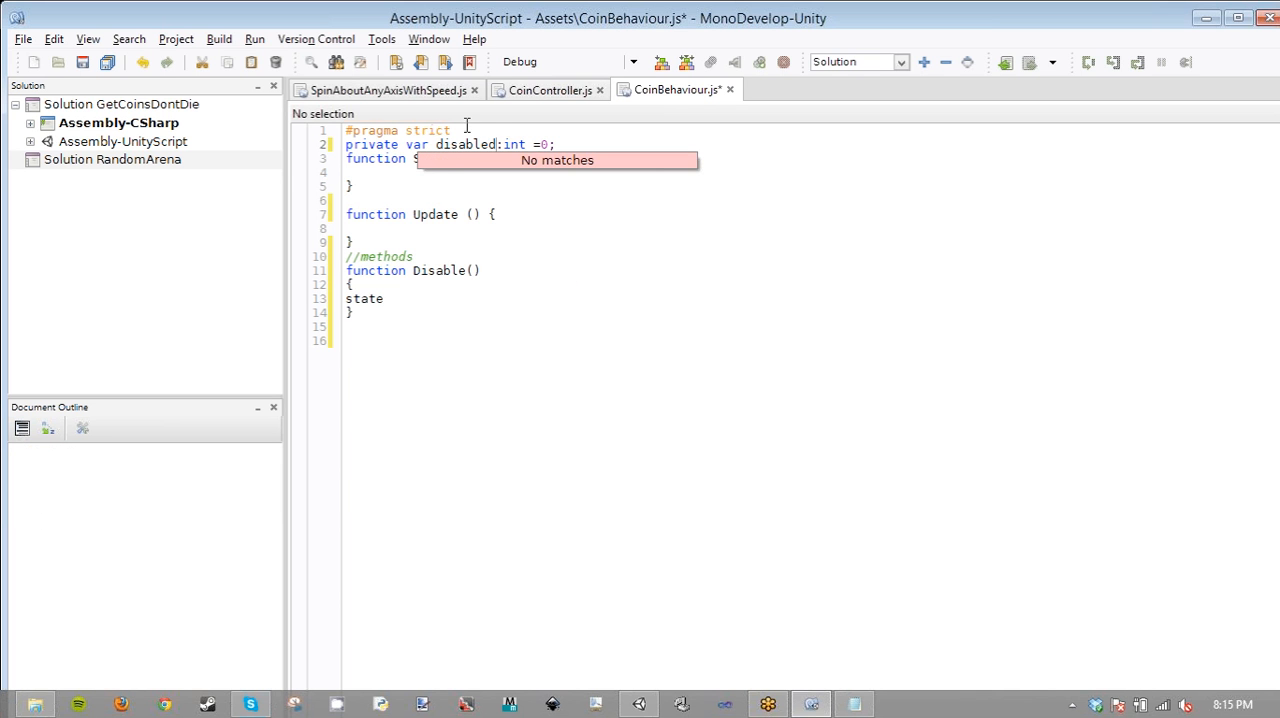
click(508, 142)
double_click(508, 142)
text(bool)
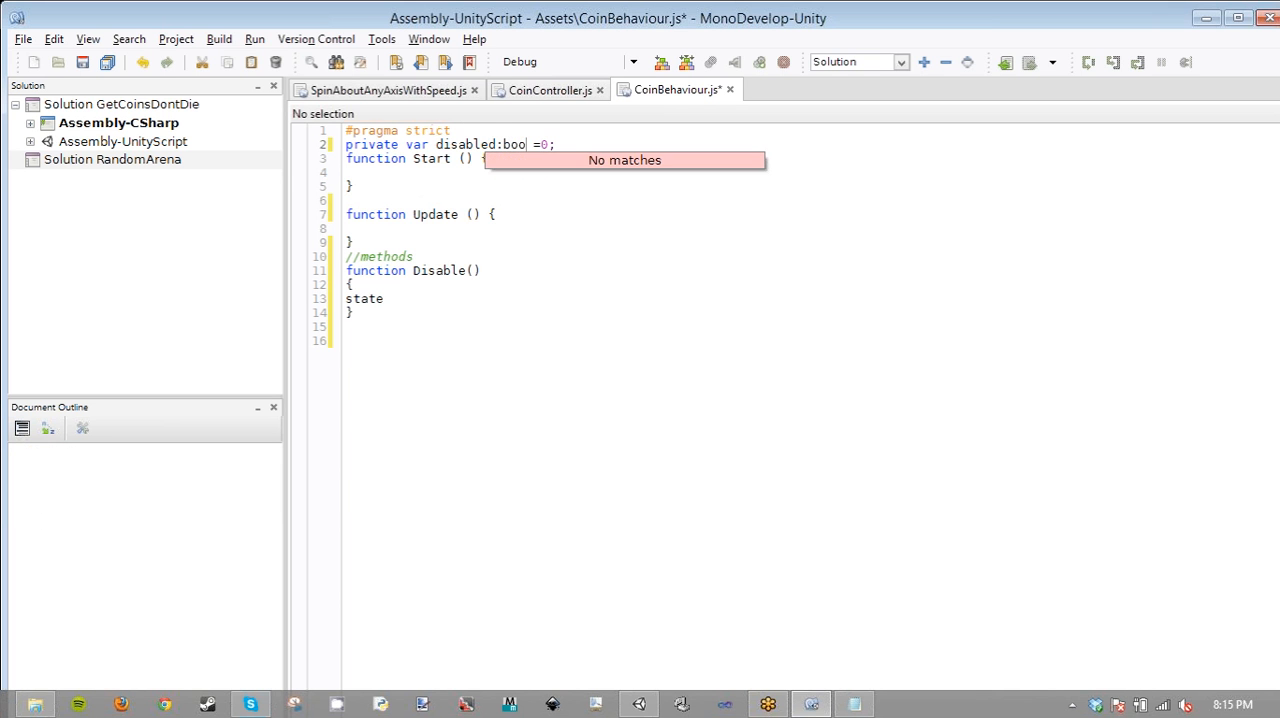
click(560, 144)
key(BackSpace)
key(BackSpace)
key(BackSpace)
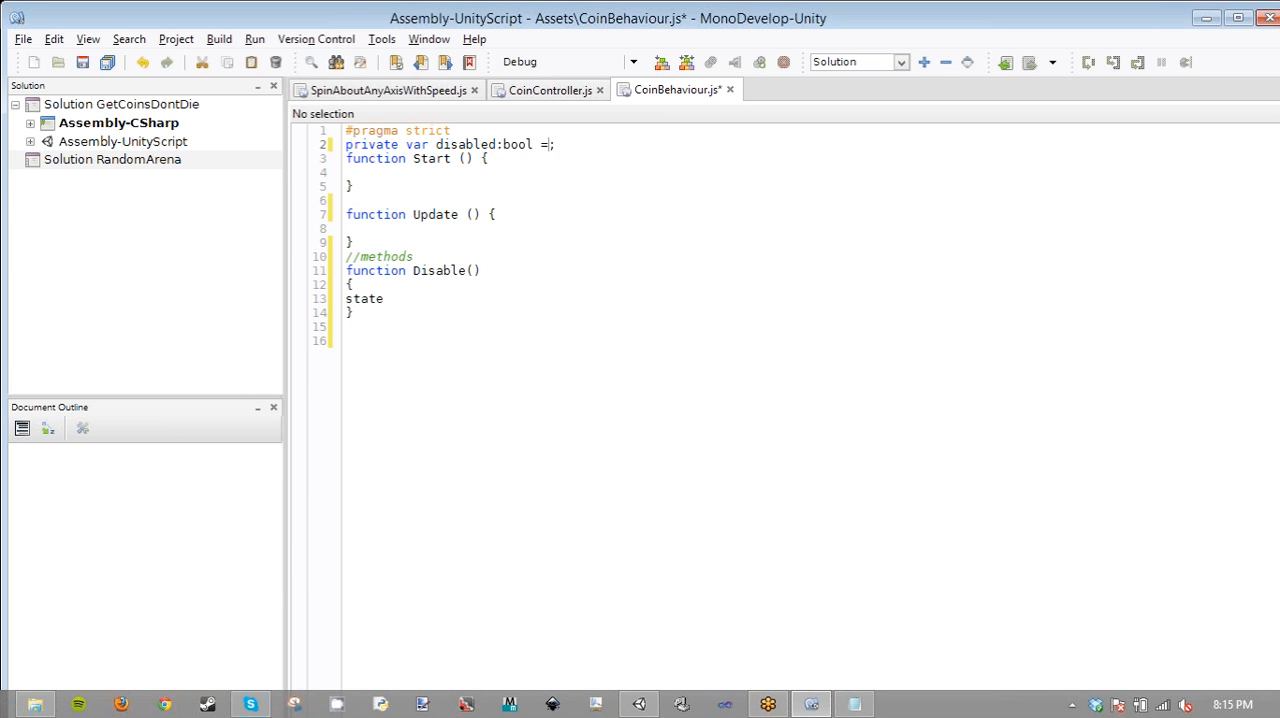
text(;)
key(ctrl+s)
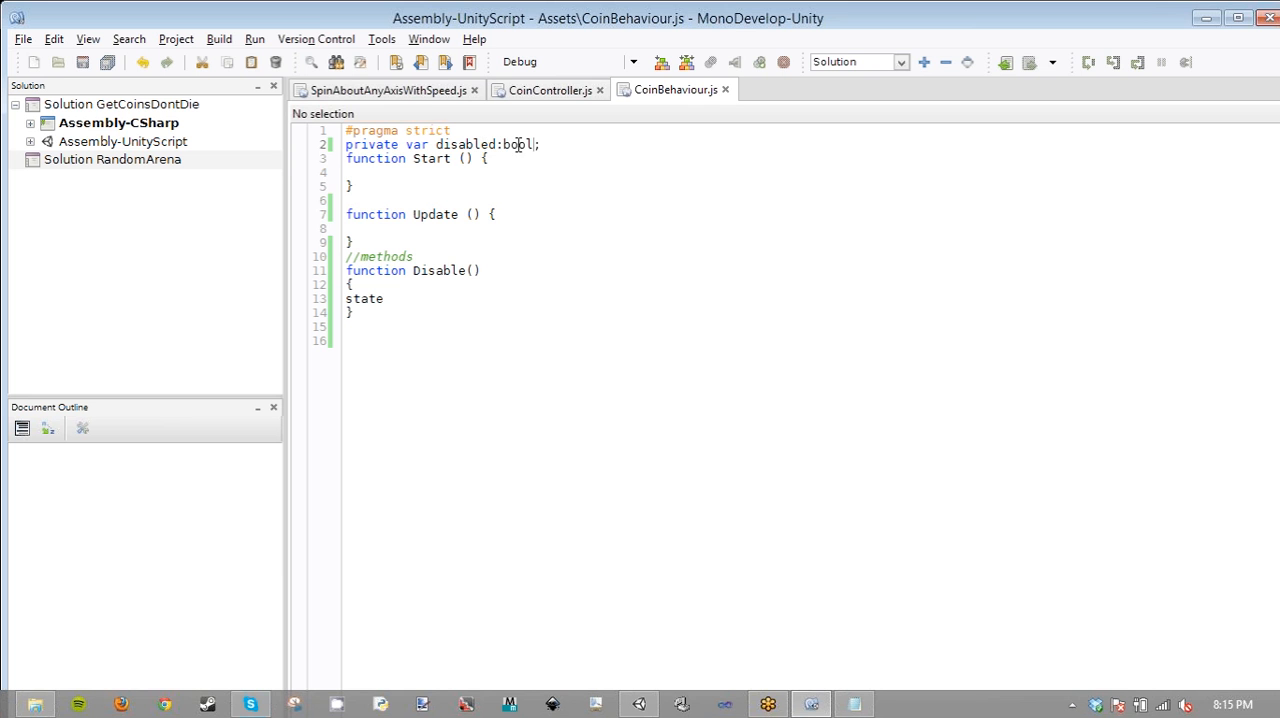
- Try Boolean as the type of the disabled variable and clear the type after the colon
double_click(518, 145)
text(Boolea)
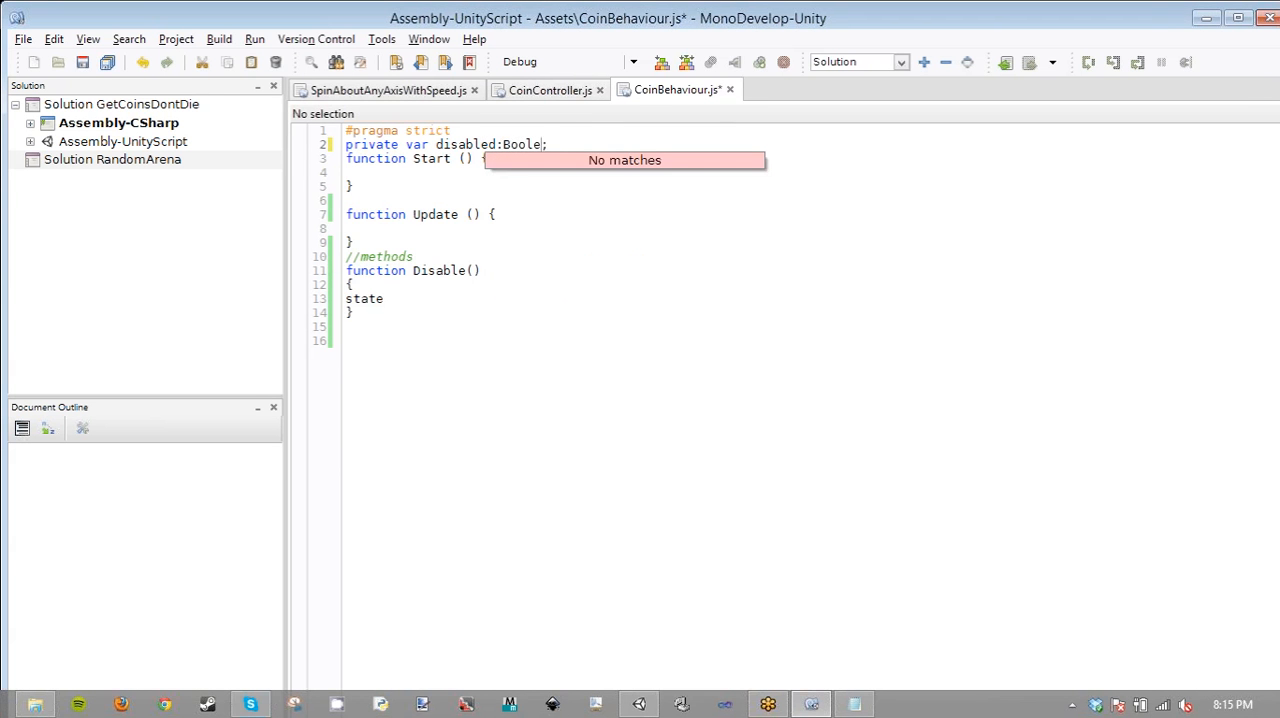
key(BackSpace)
text(an)
key(BackSpace)
key(BackSpace)
key(BackSpace)
key(BackSpace)
key(BackSpace)
key(BackSpace)
key(BackSpace)
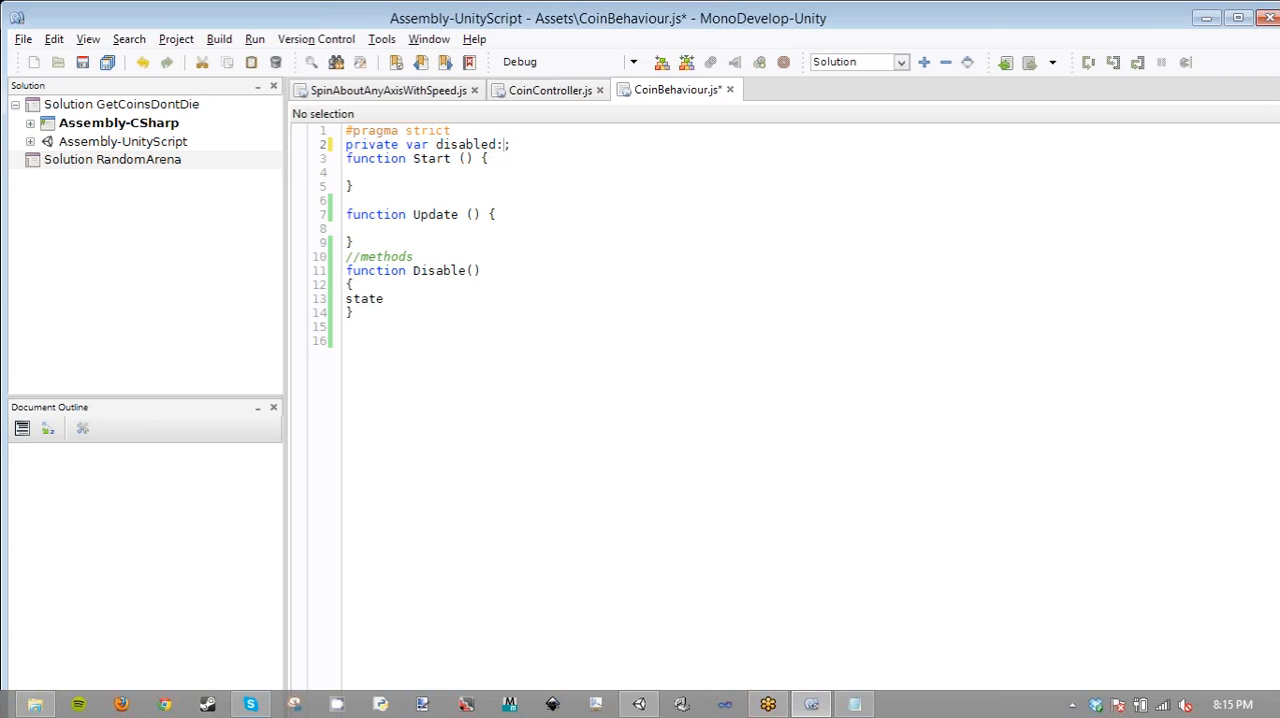
text(N)
key(BackSpace)
text(Boo)
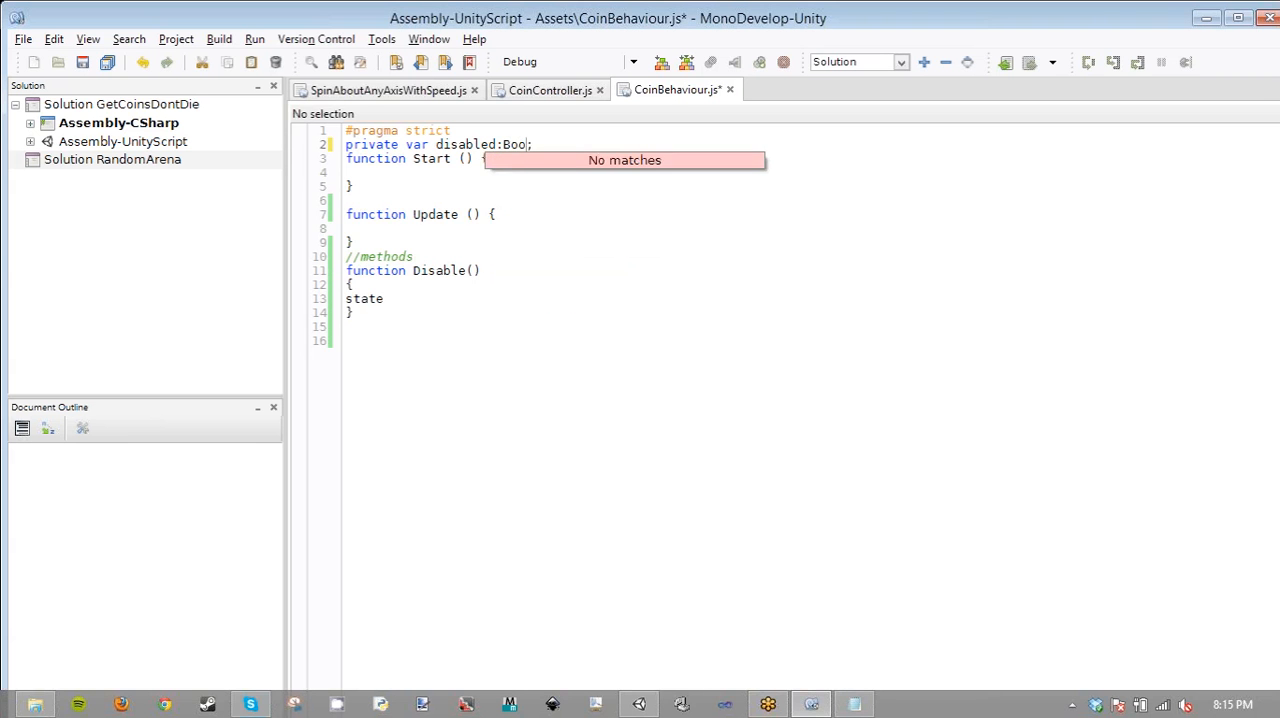
key(BackSpace)
key(BackSpace)
key(BackSpace)
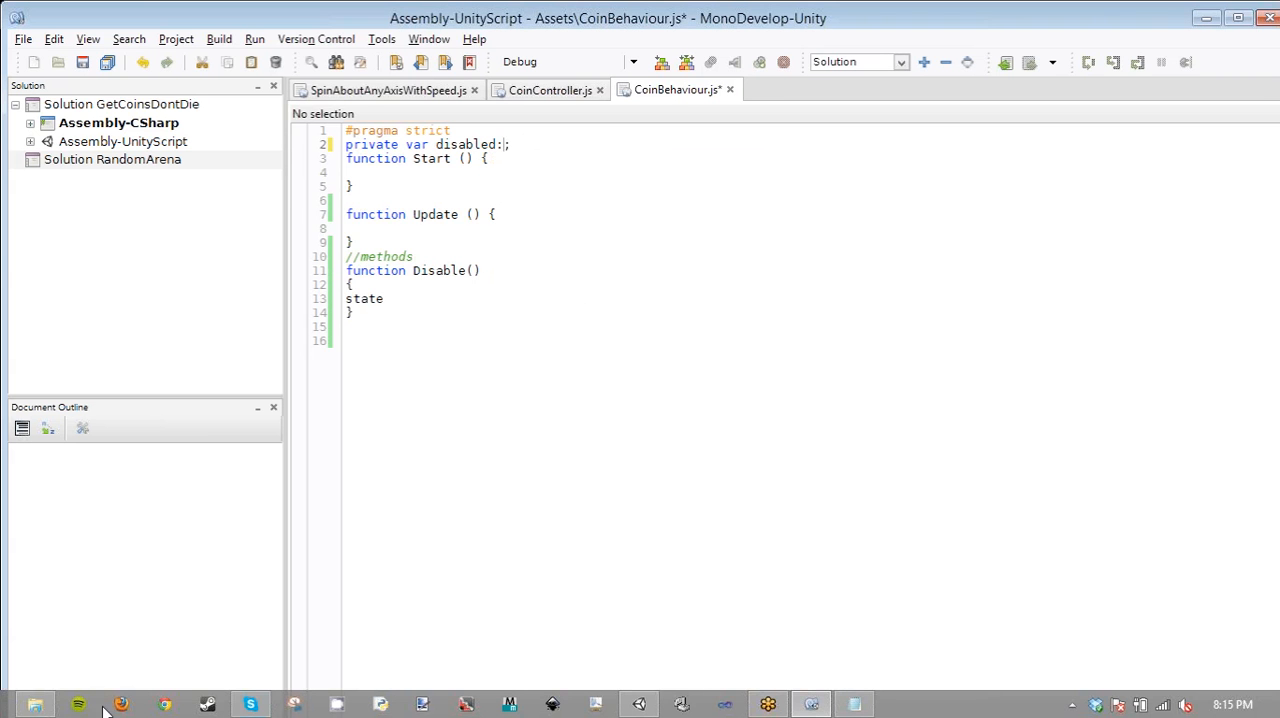
- Search the web in Chrome for "unity boolean" and look up how a boolean variable is declared on Unity Answers
click(166, 705)
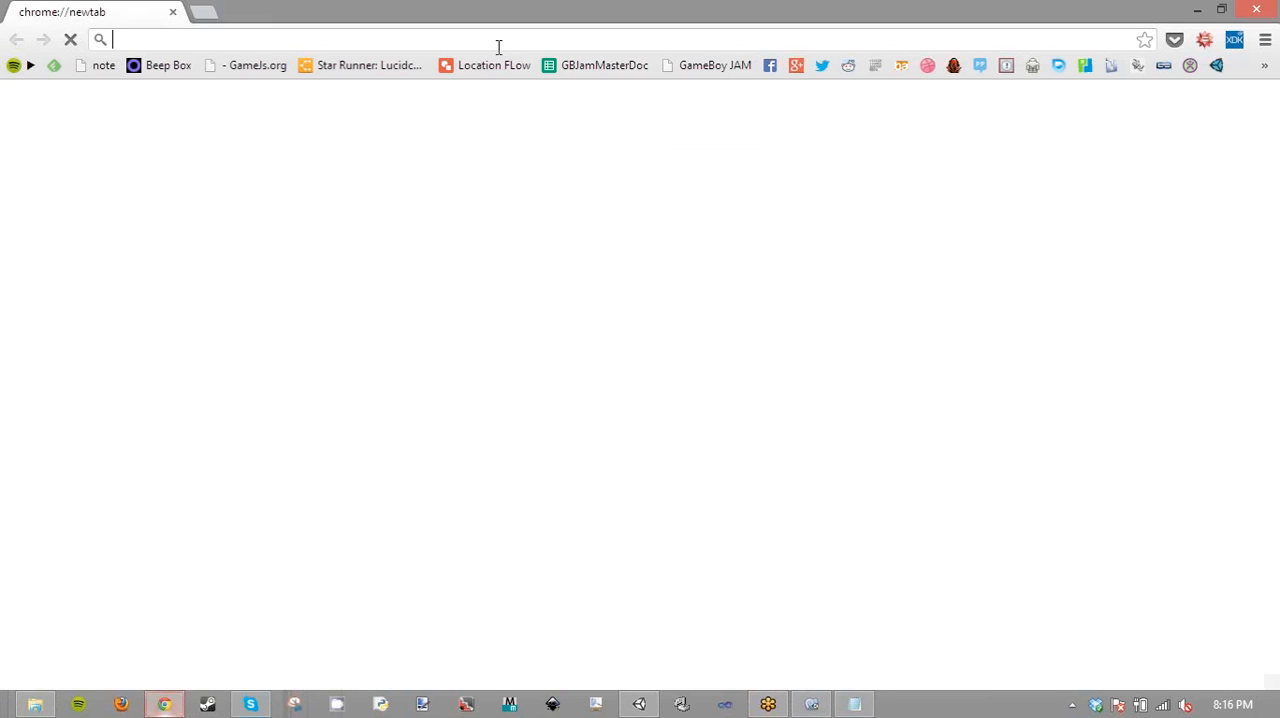
click(498, 47)
text(unity bool)
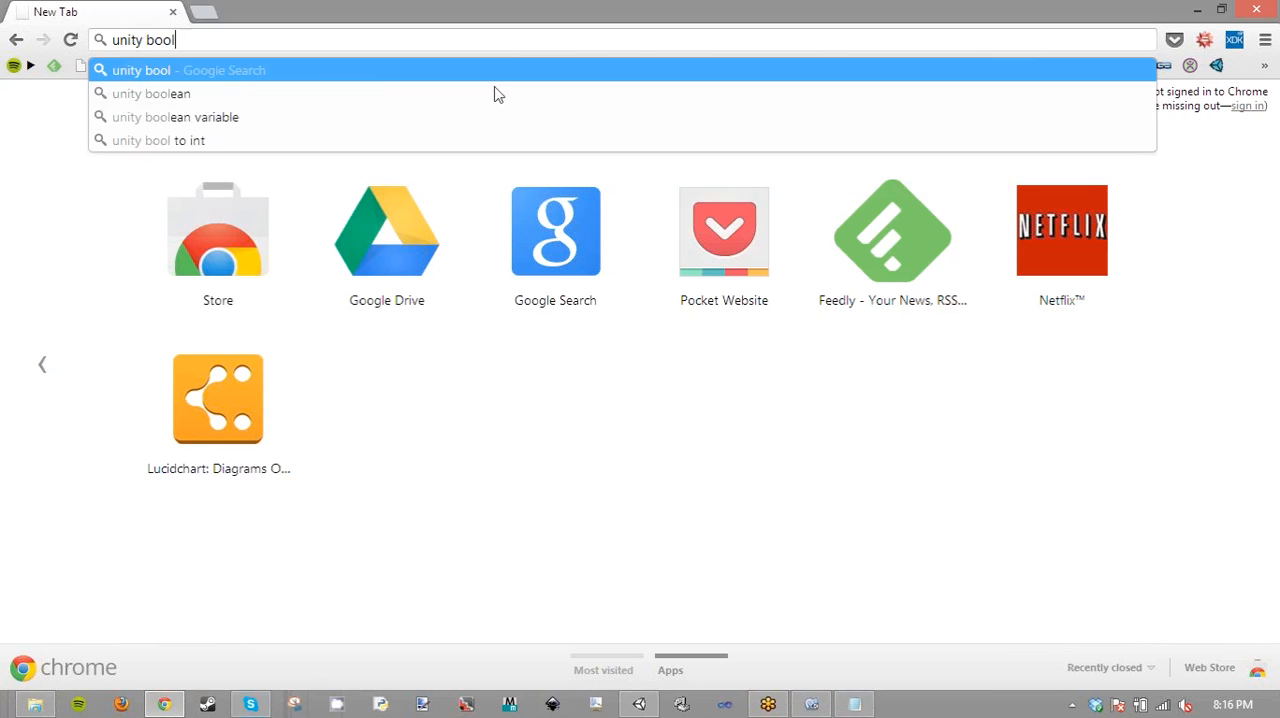
click(459, 98)
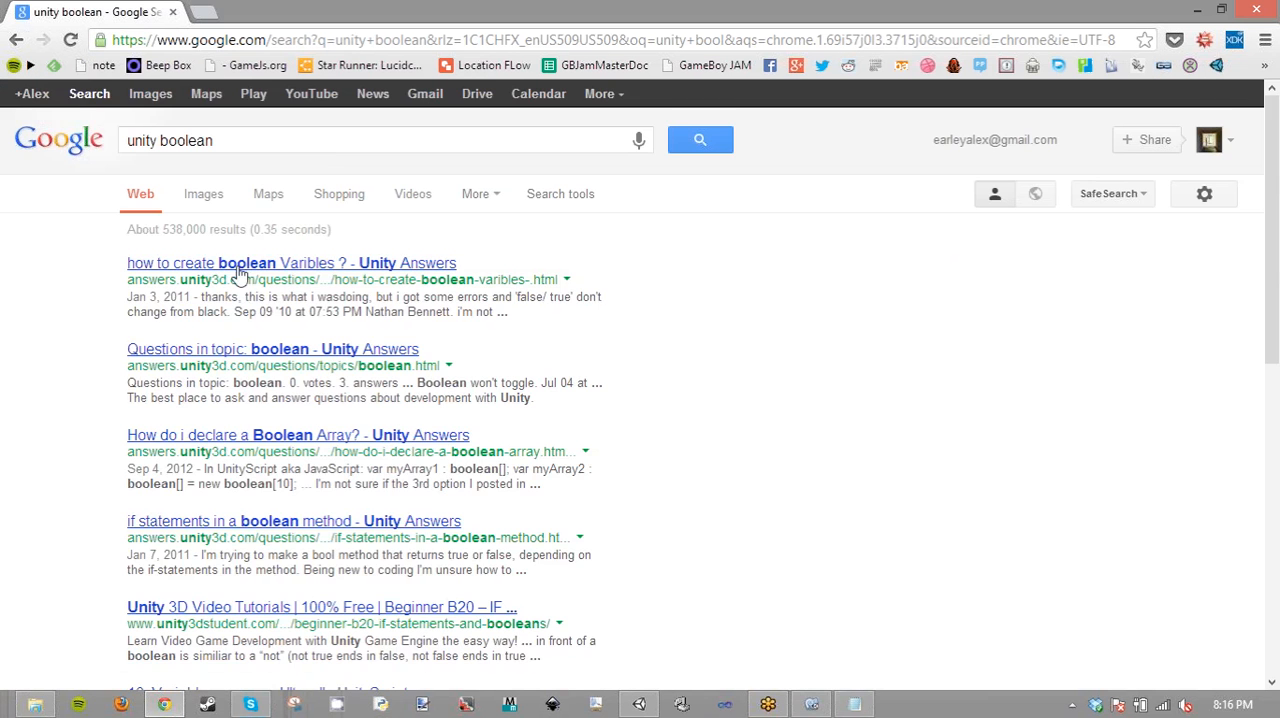
click(232, 265)
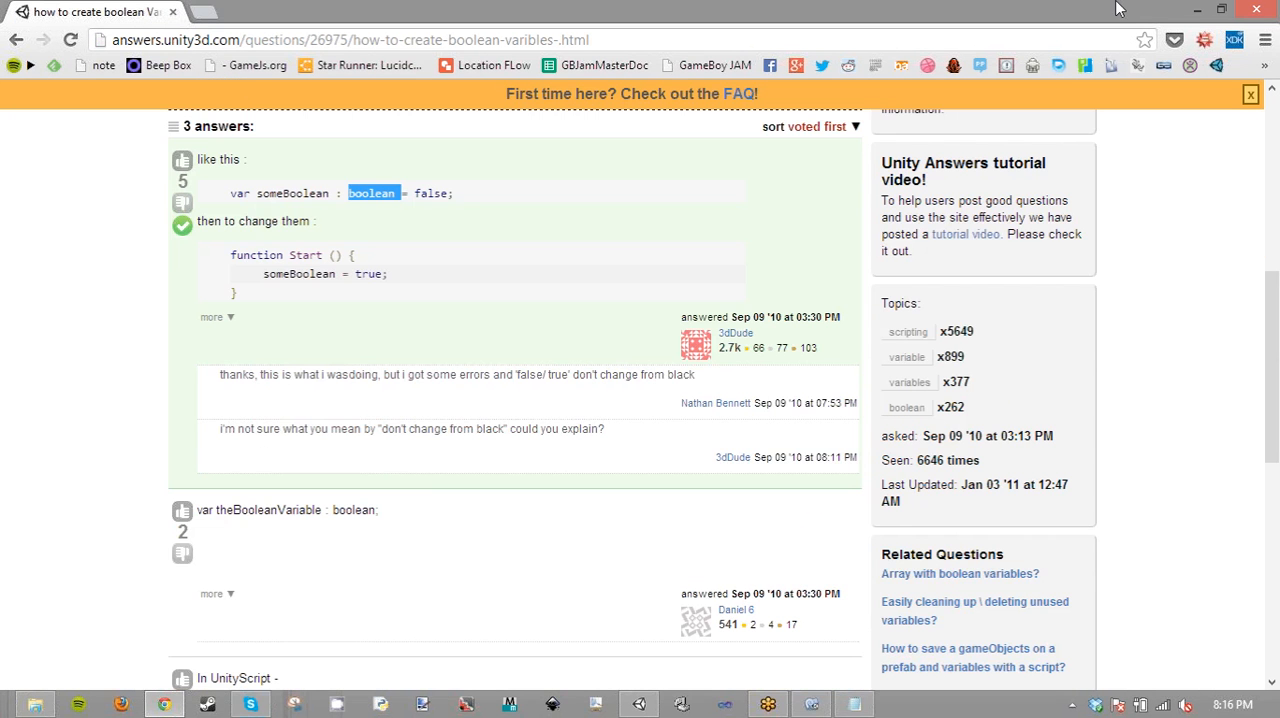
- Return to MonoDevelop and set the type of the disabled variable to boolean
key(alt+Tab)
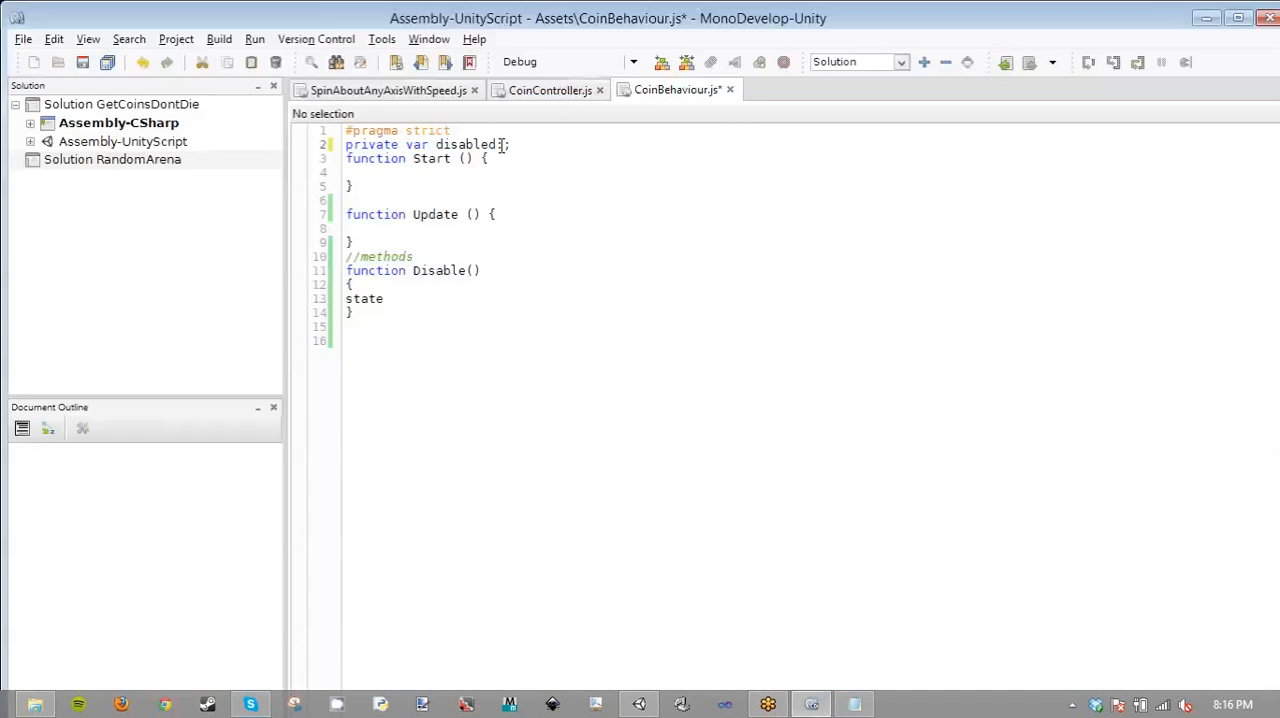
text(boolean)
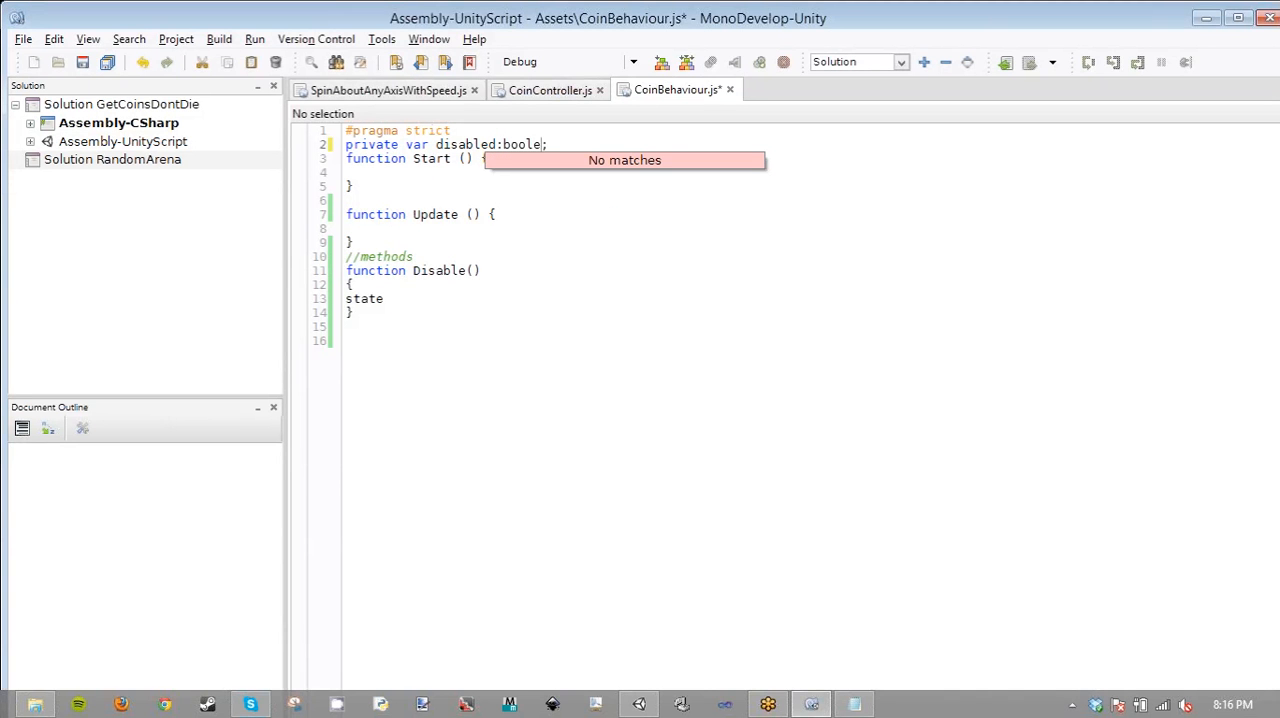
- Replace state in the Disable function's body with disabled = true;, indent the line one level, and save the script
click(408, 296)
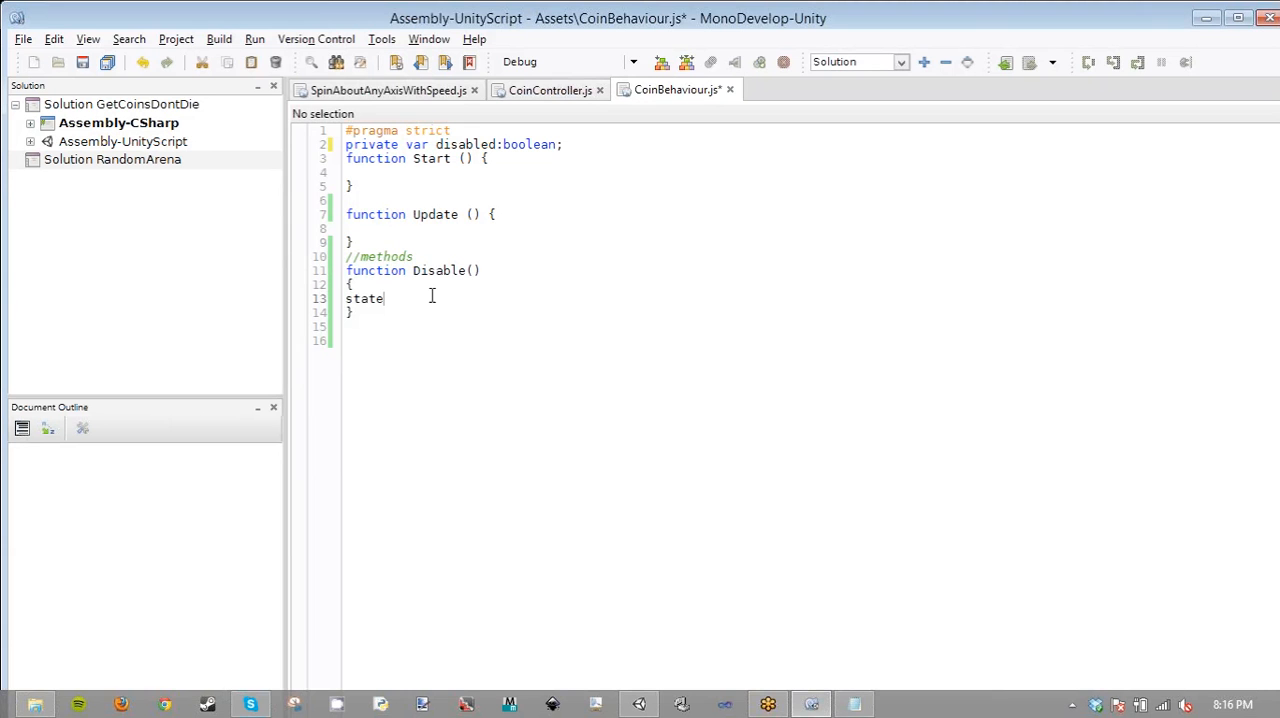
double_click(378, 298)
text(disabl)
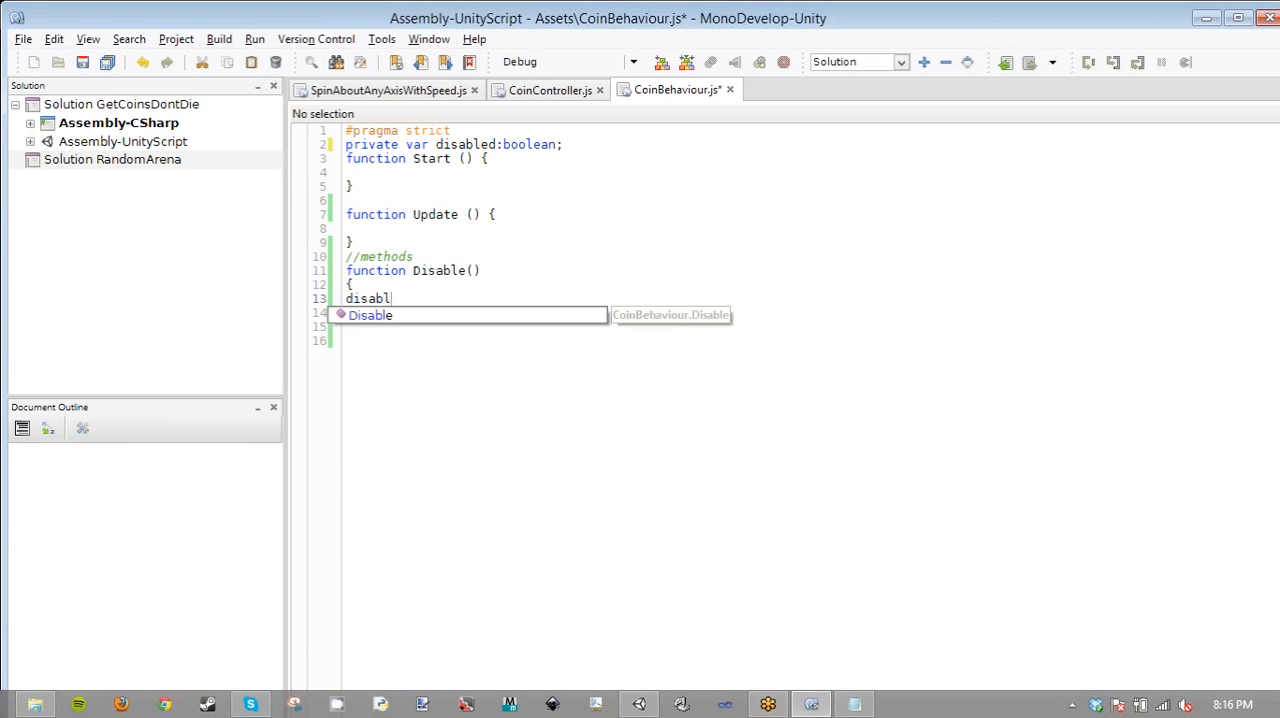
text(ed = )
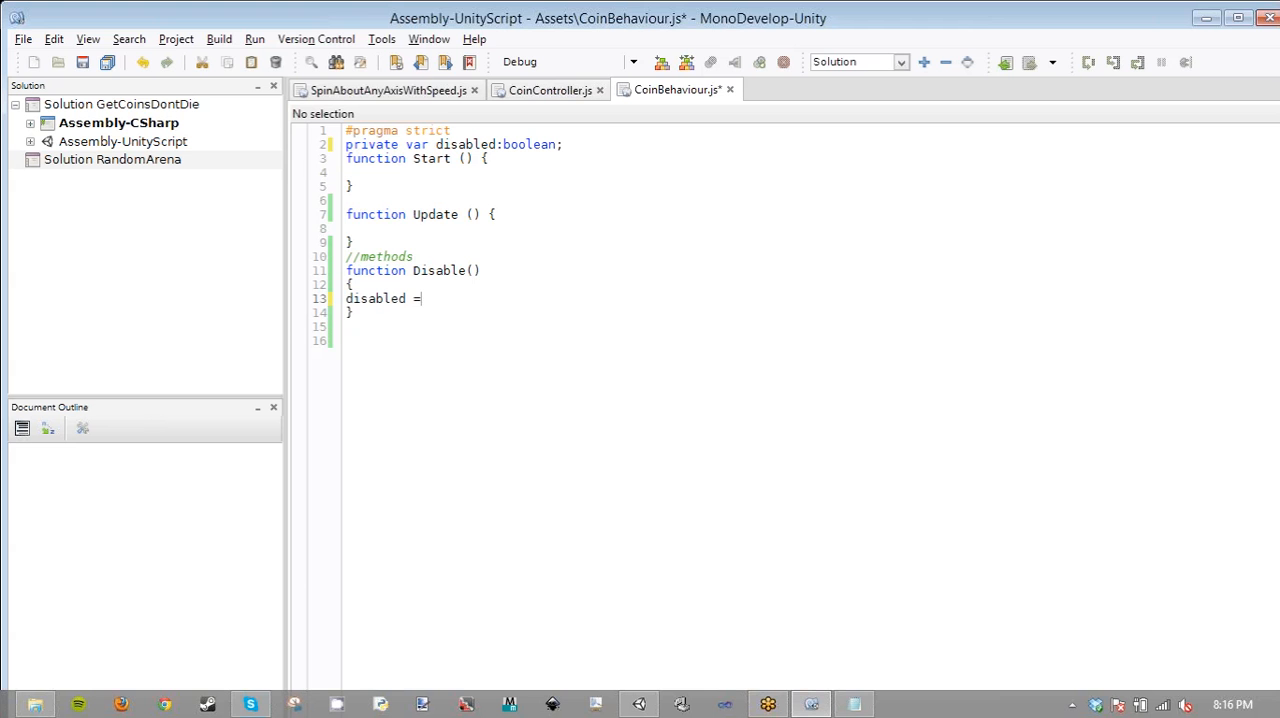
text(true;)
key(Home)
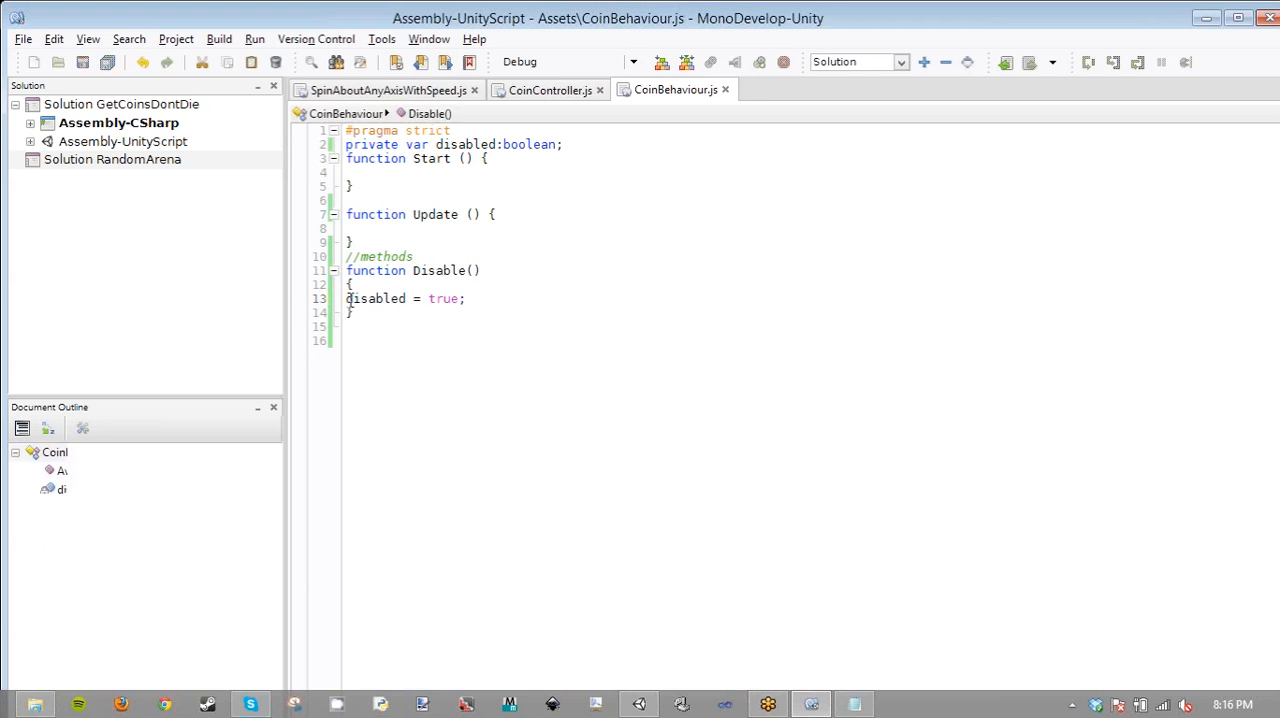
key(Tab)
click(469, 235)
key(ctrl+s)
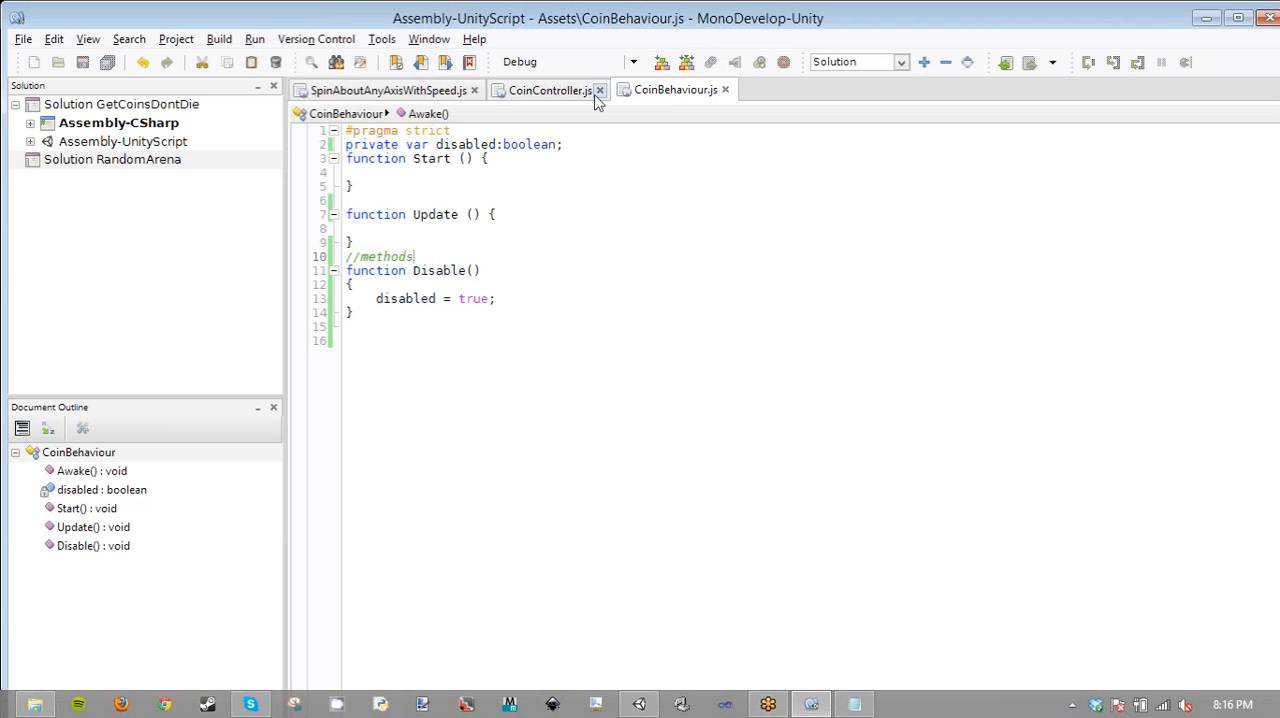
- Compare the CoinController script's coin loop with the Disable method in CoinBehaviour
click(568, 92)
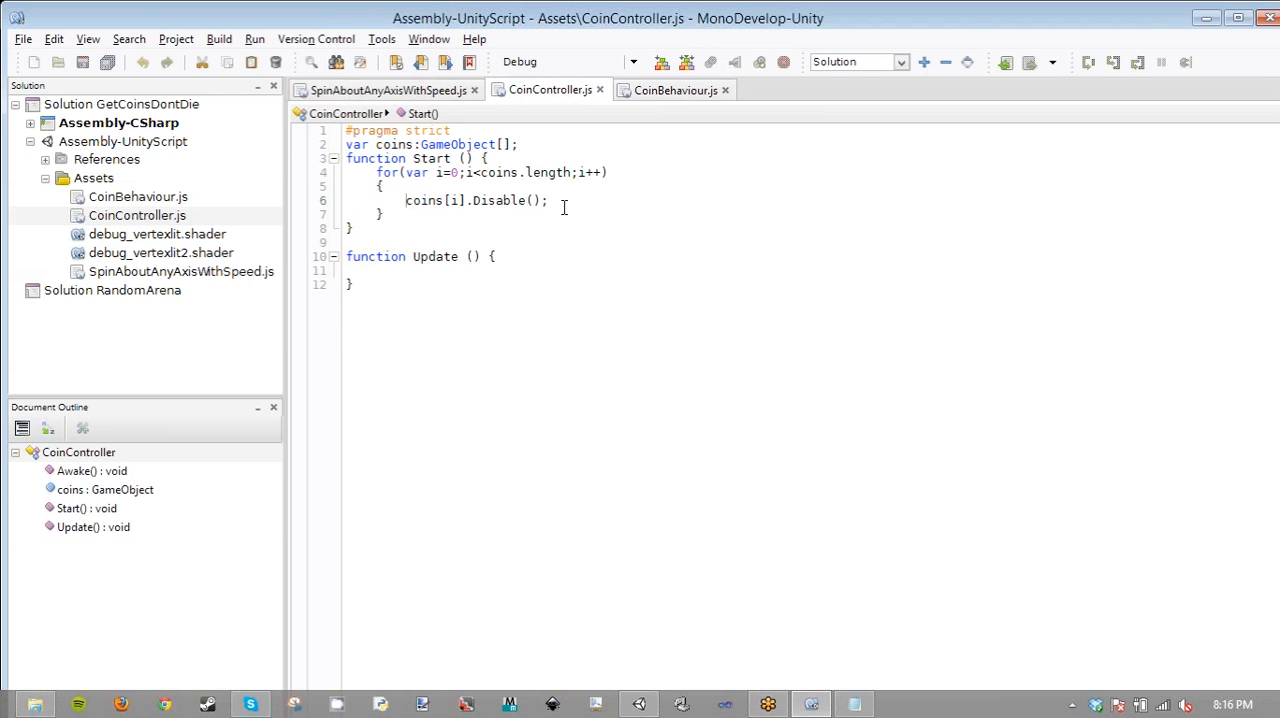
click(684, 91)
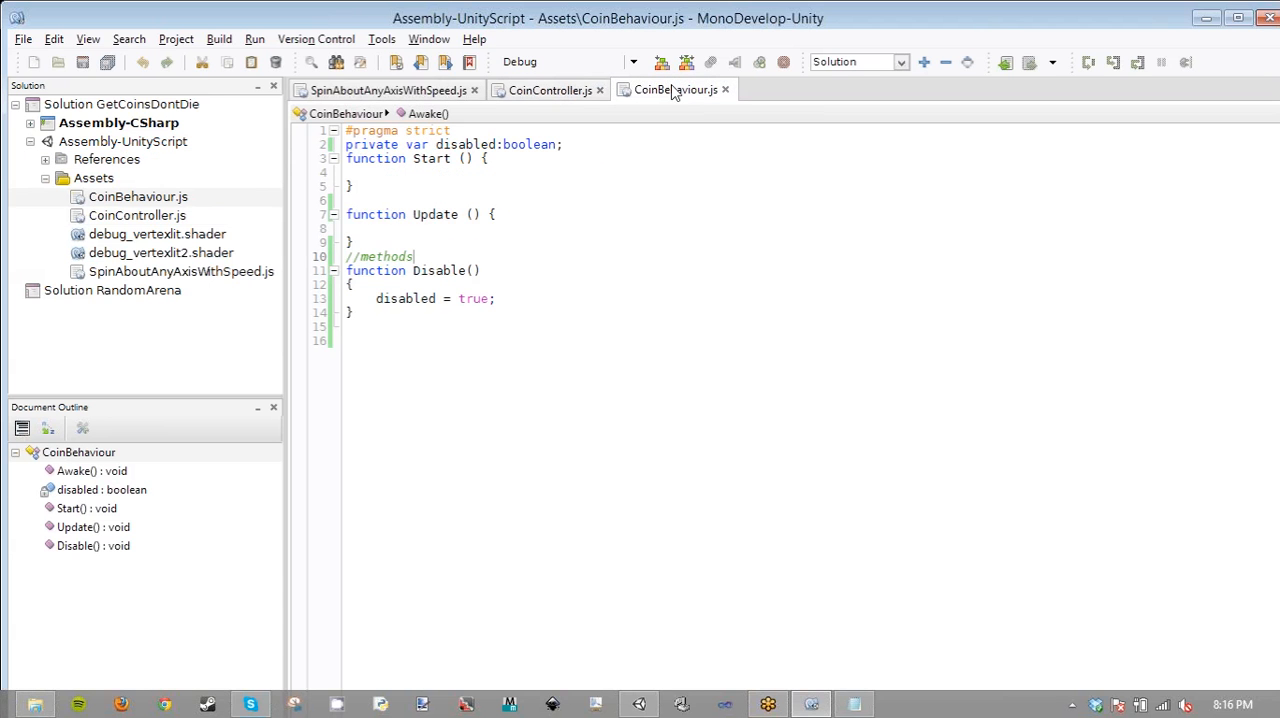
click(520, 95)
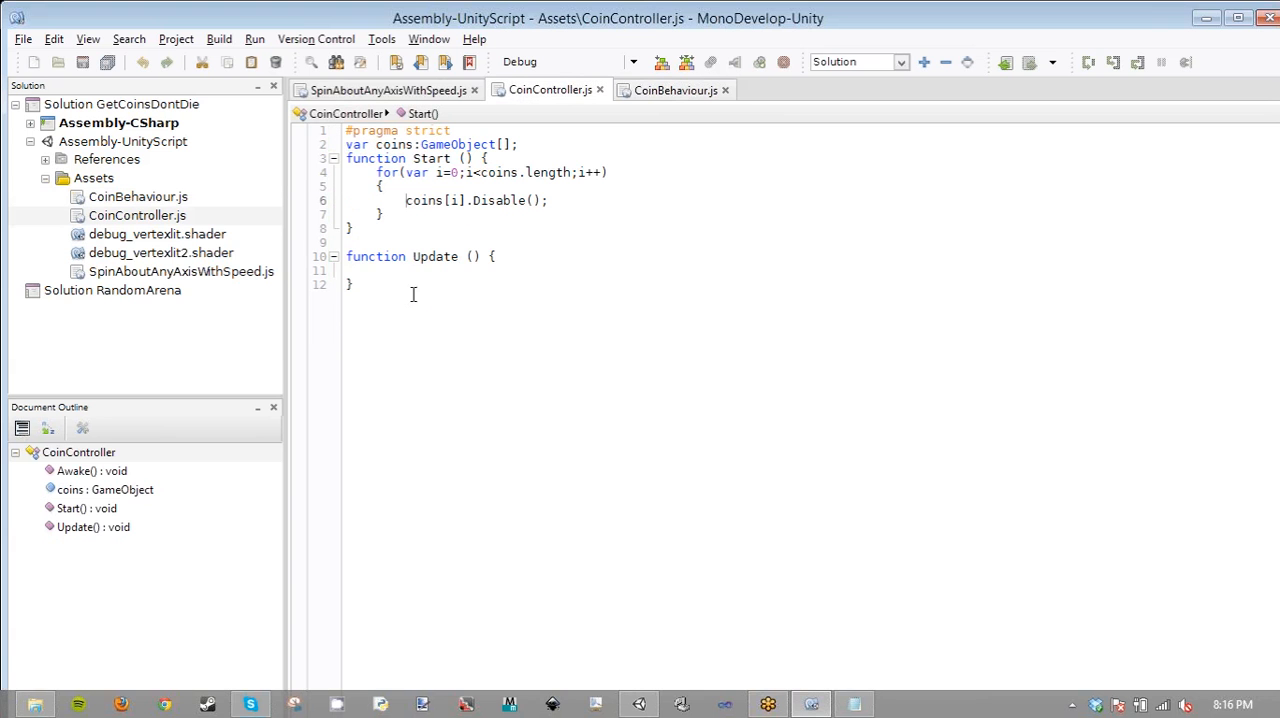
click(403, 270)
click(396, 242)
- Declare var coinController:GameObject; below the disabled variable in CoinBehaviour.js and save the script
click(670, 91)
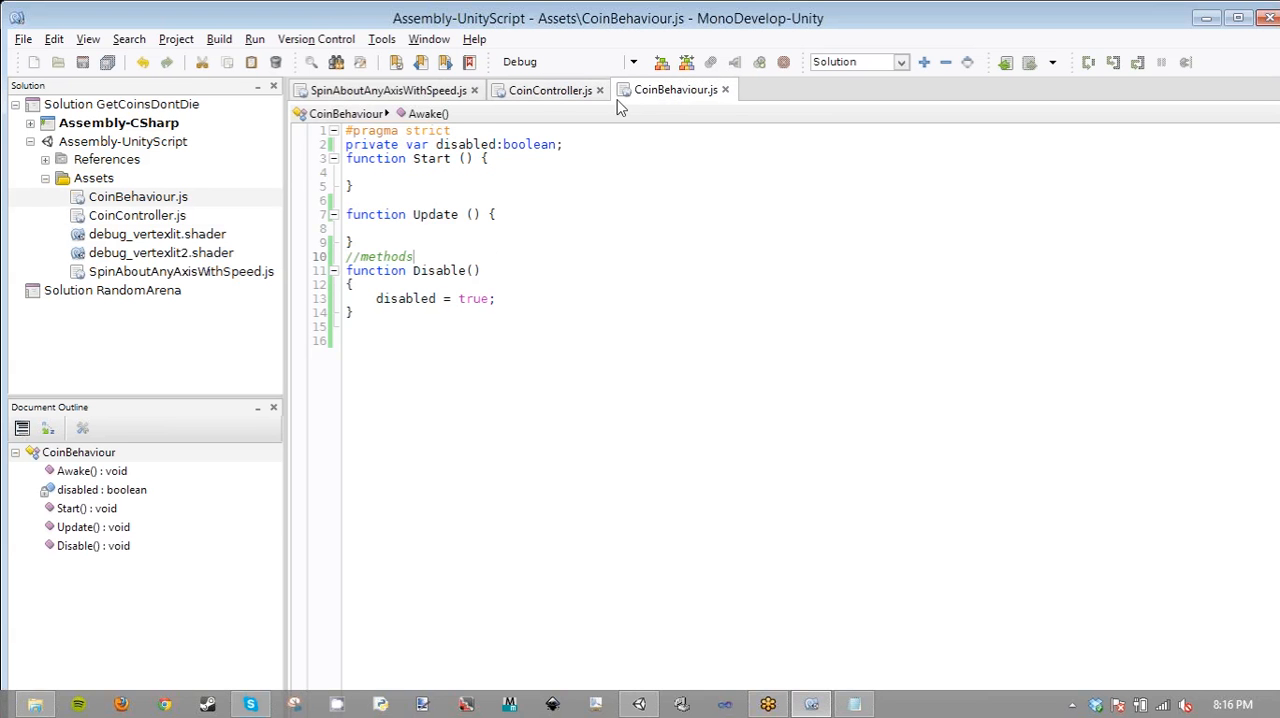
click(600, 147)
key(Return)
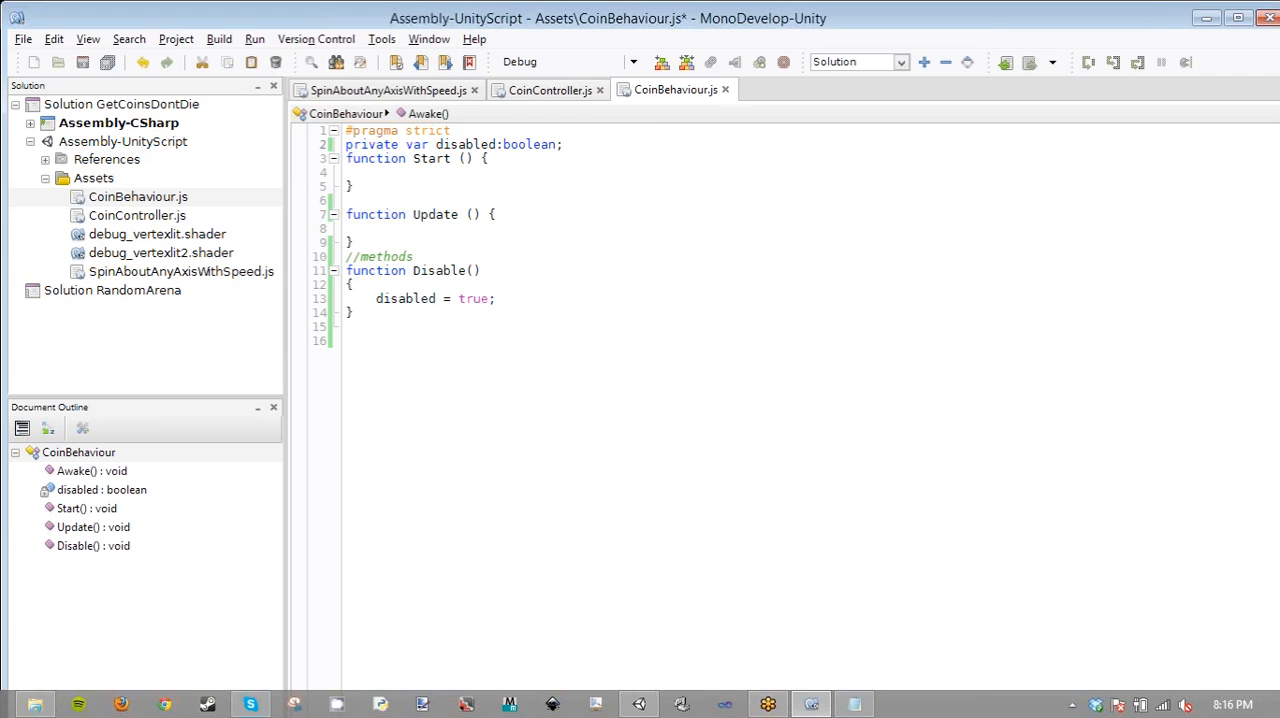
text(var )
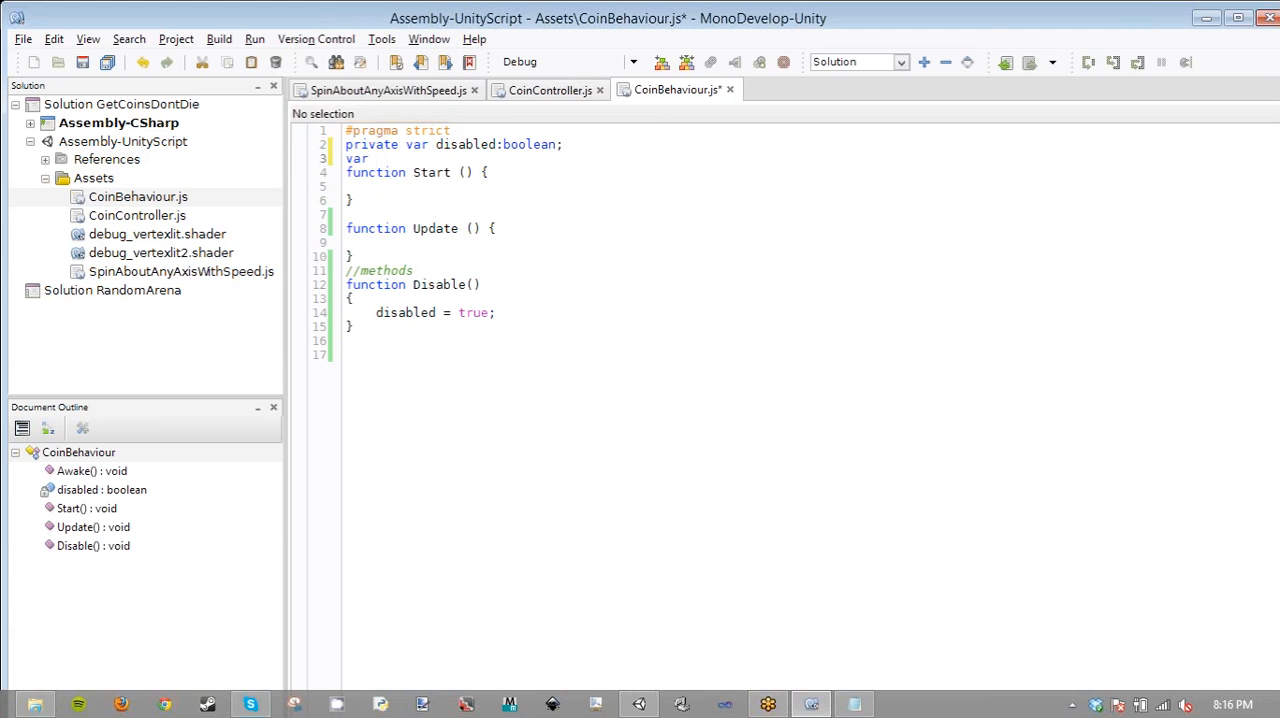
text(coind)
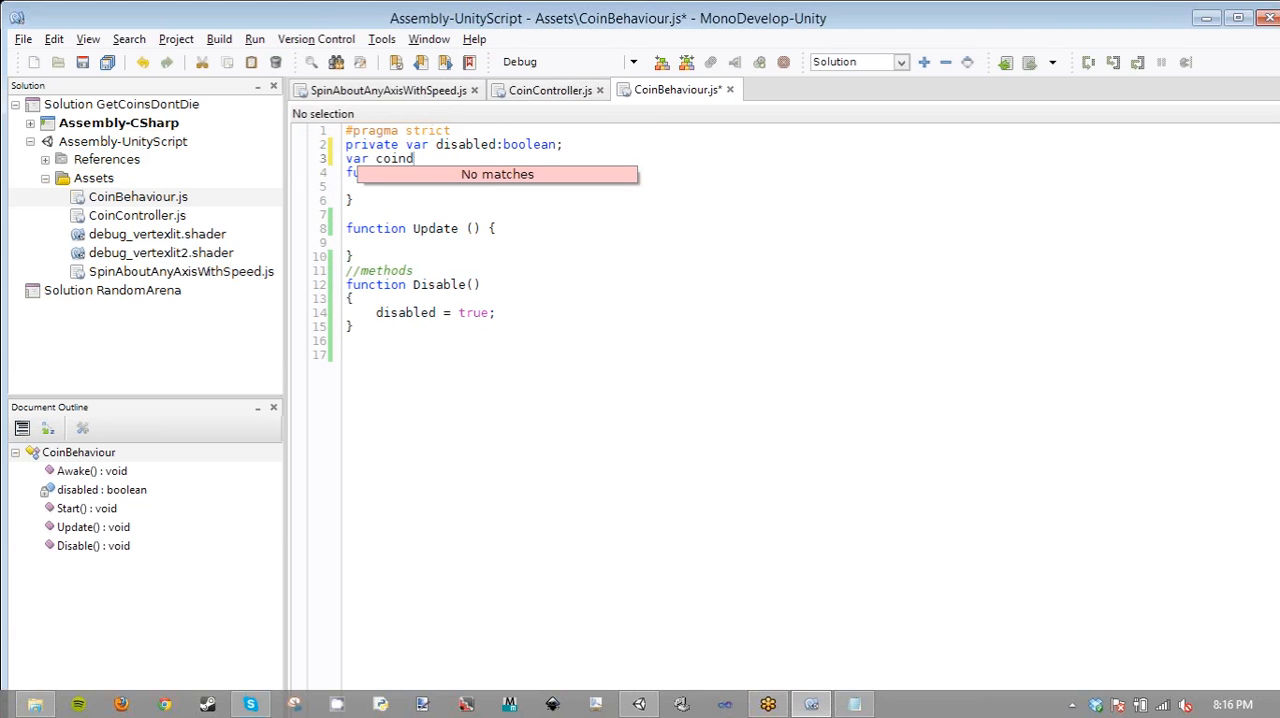
key(BackSpace)
text(Contro)
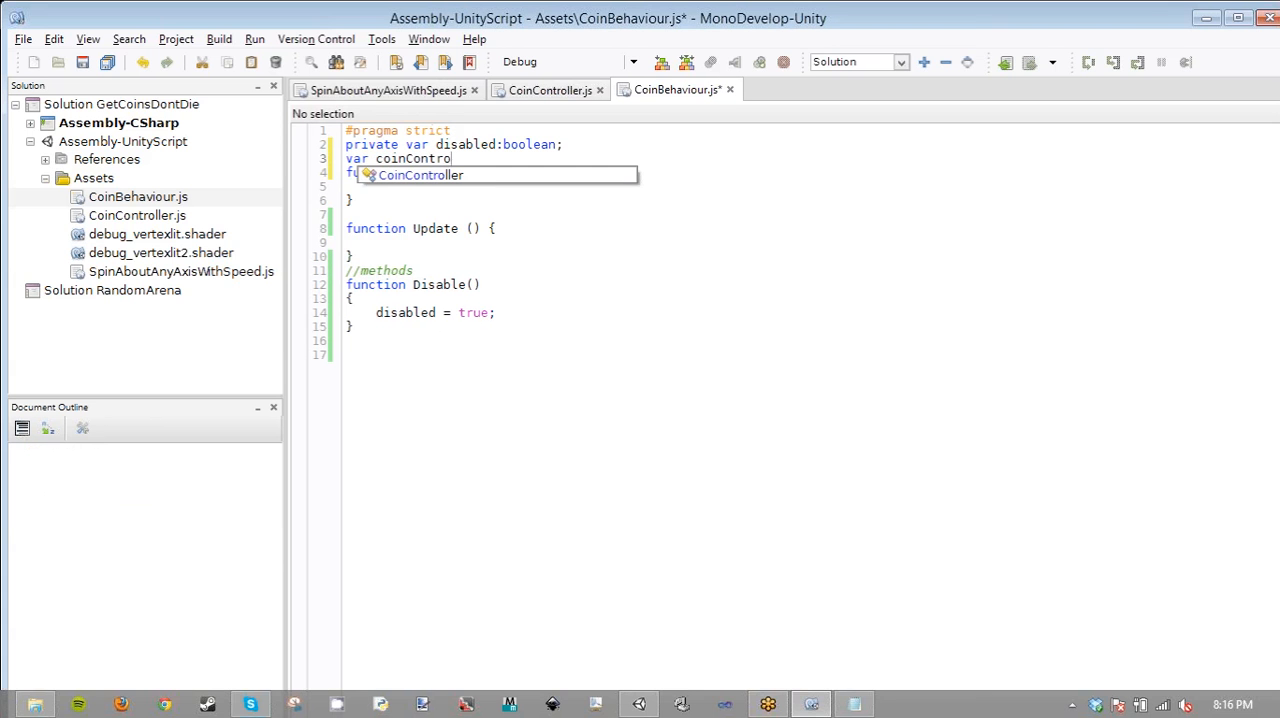
text(ller:Ga)
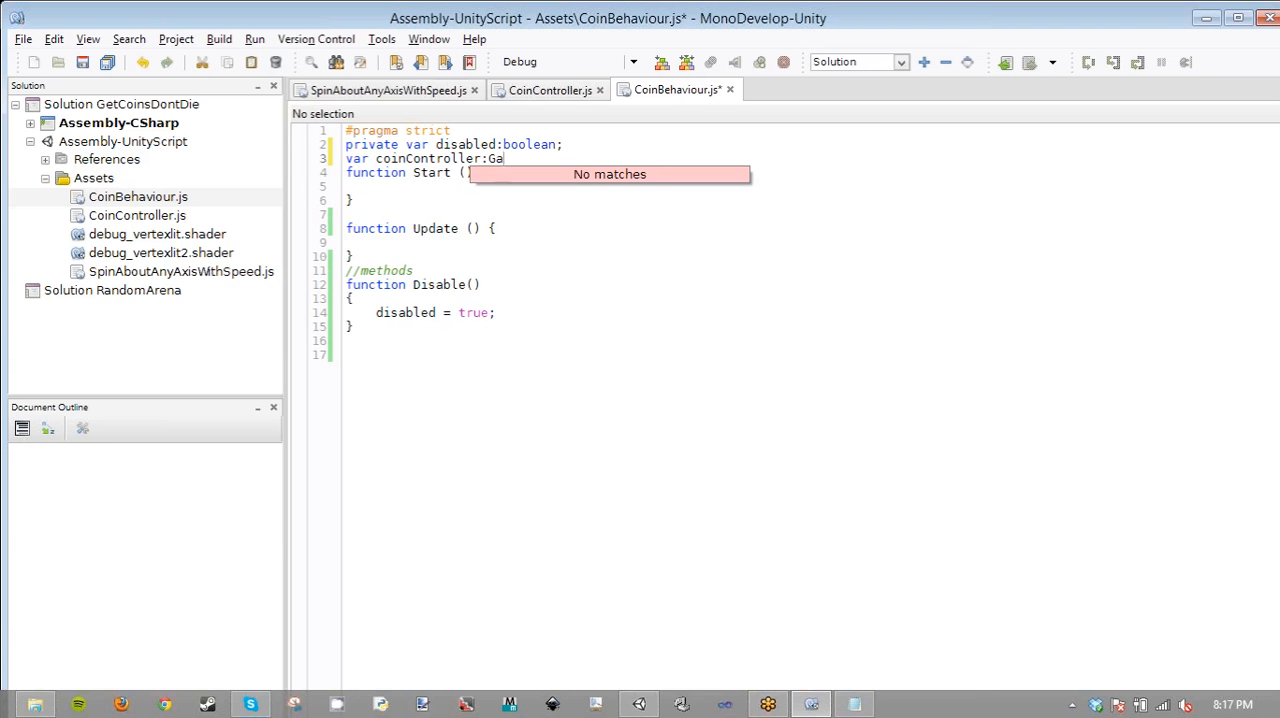
text(meObject;)
key(ctrl+s)
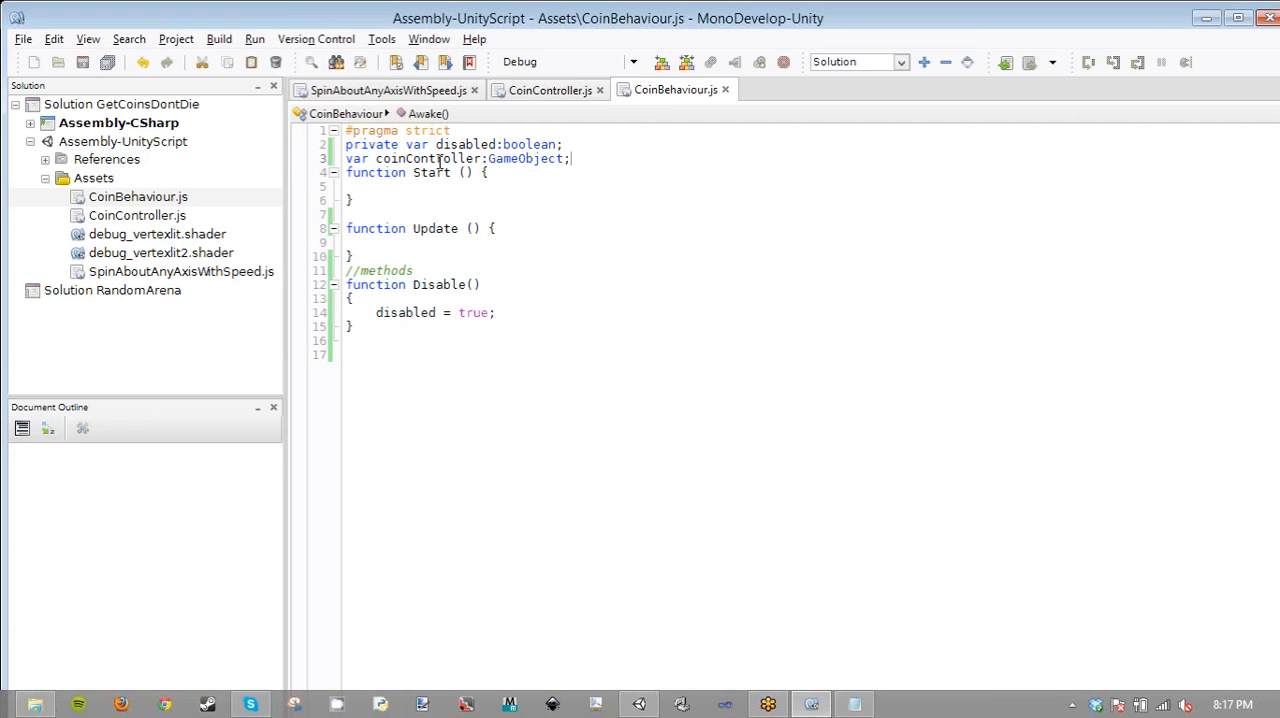
double_click(439, 159)
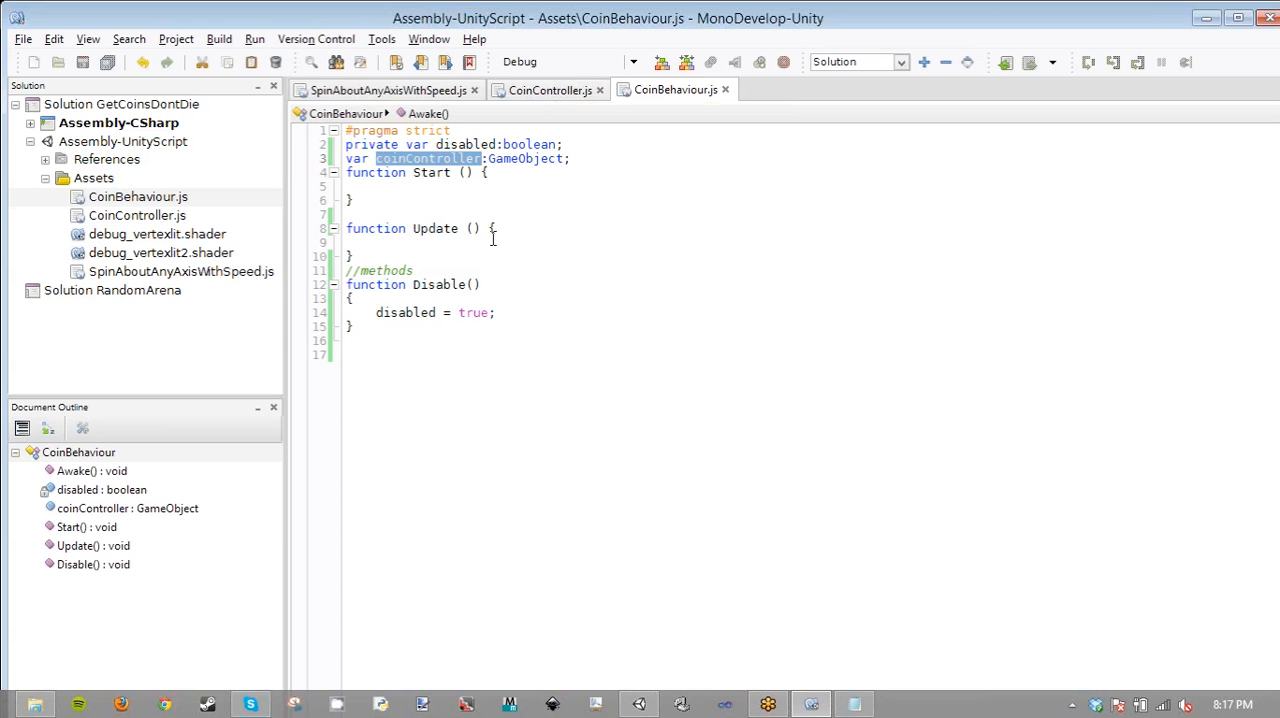
- Start a function declaration named OnColli on a new line below the //methods comment in CoinBehaviour.js
click(376, 258)
click(447, 271)
key(Return)
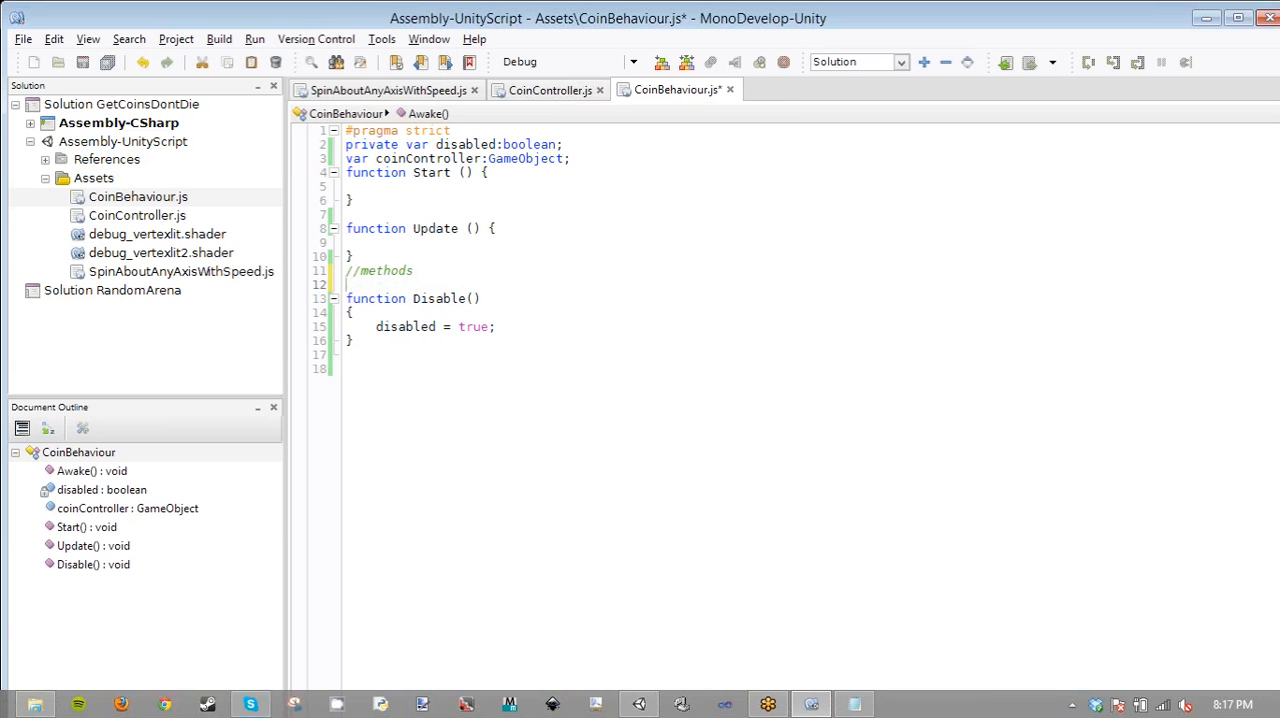
text(fu)
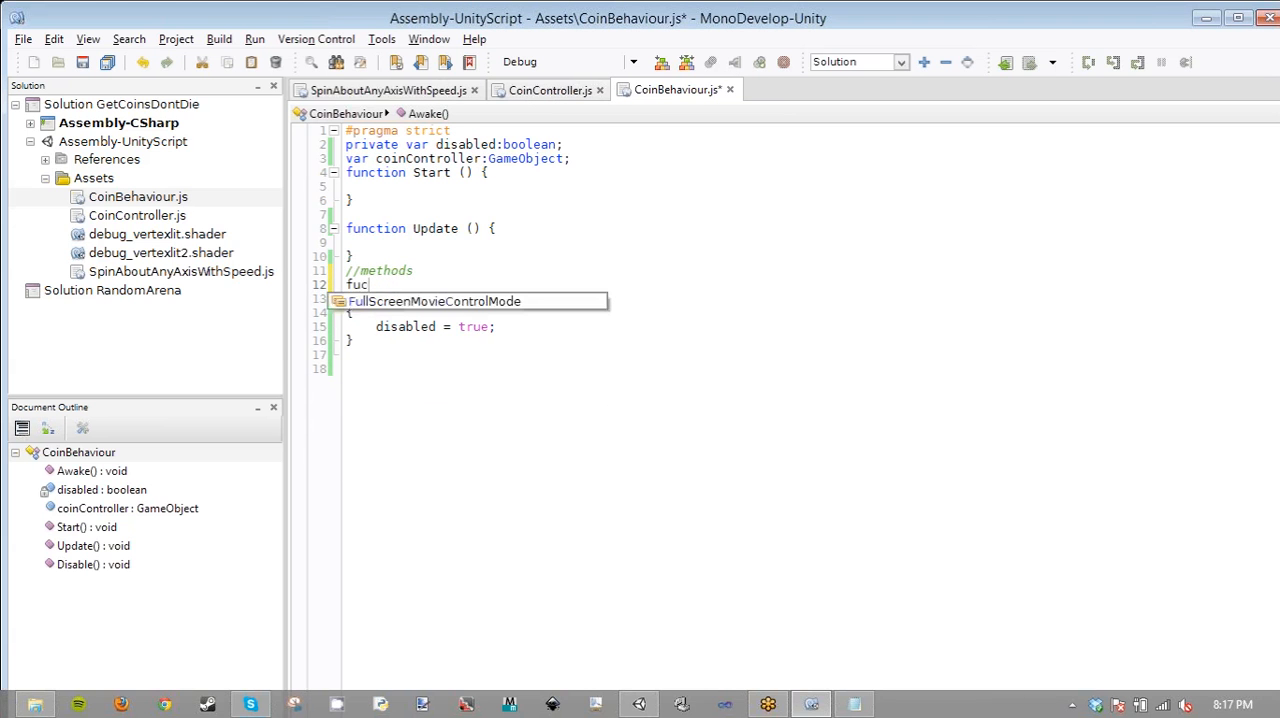
text(nction )
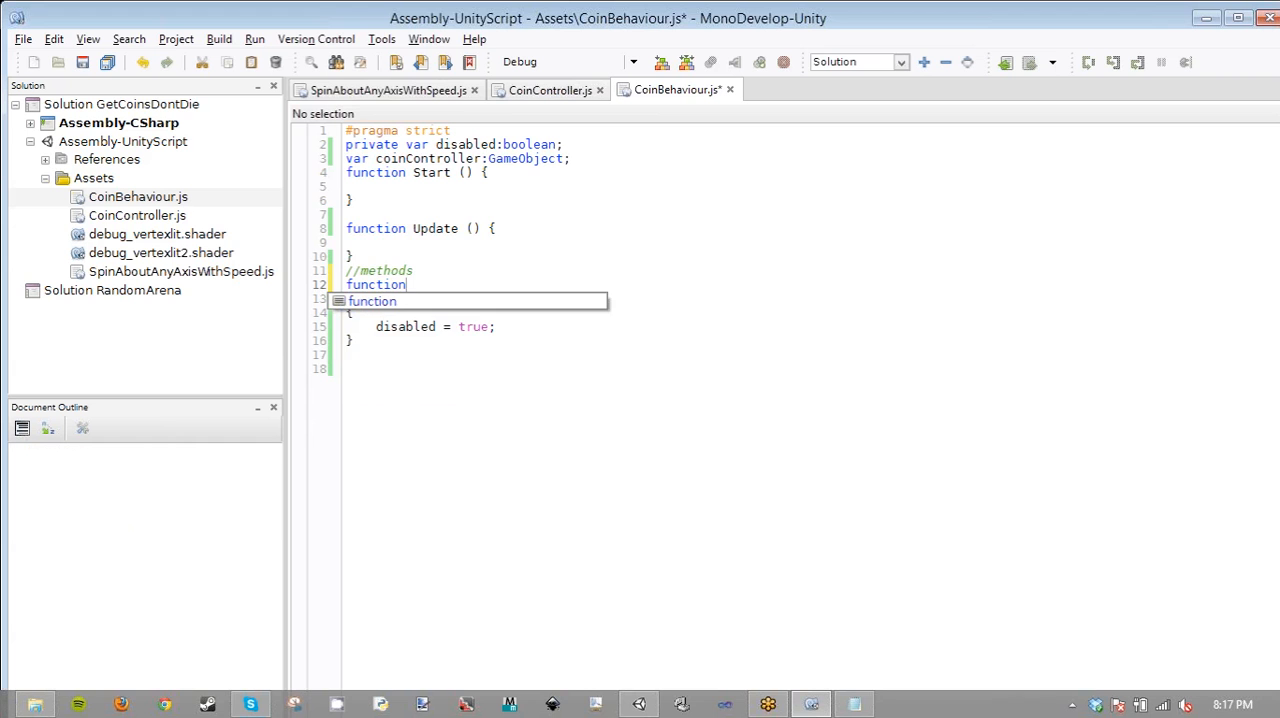
text(OnCl=)
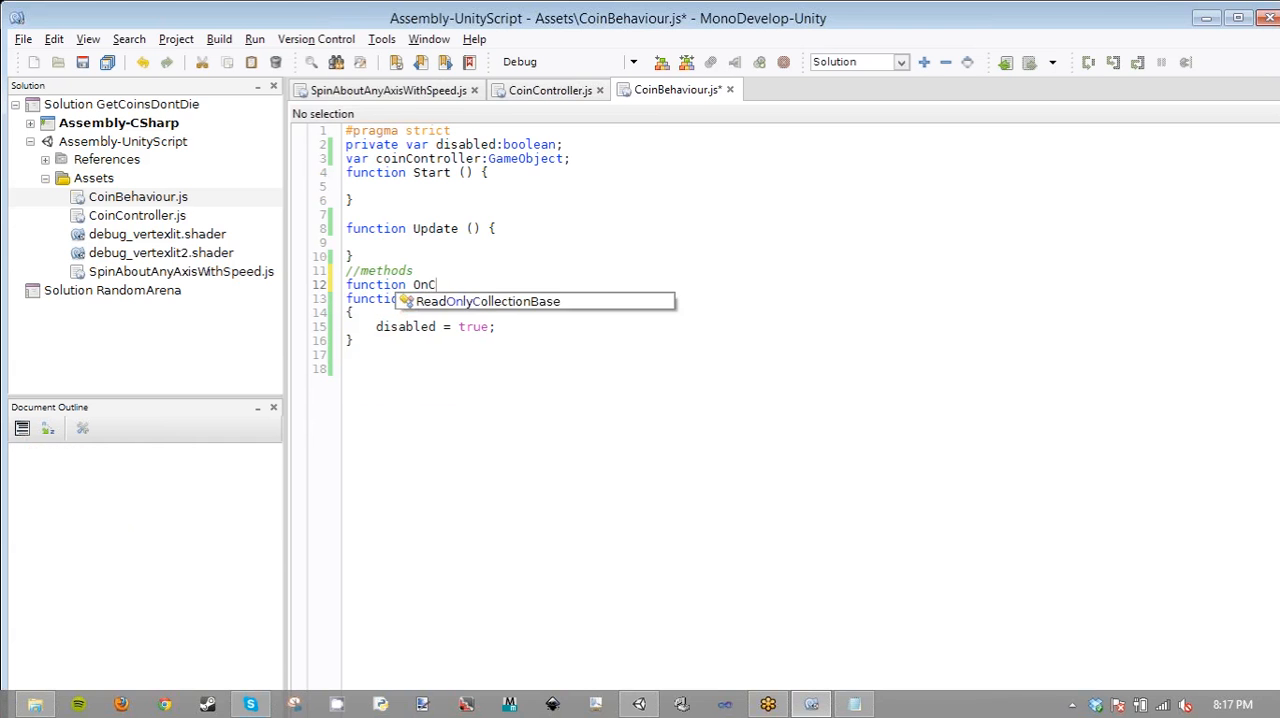
key(BackSpace)
key(BackSpace)
text(olli)
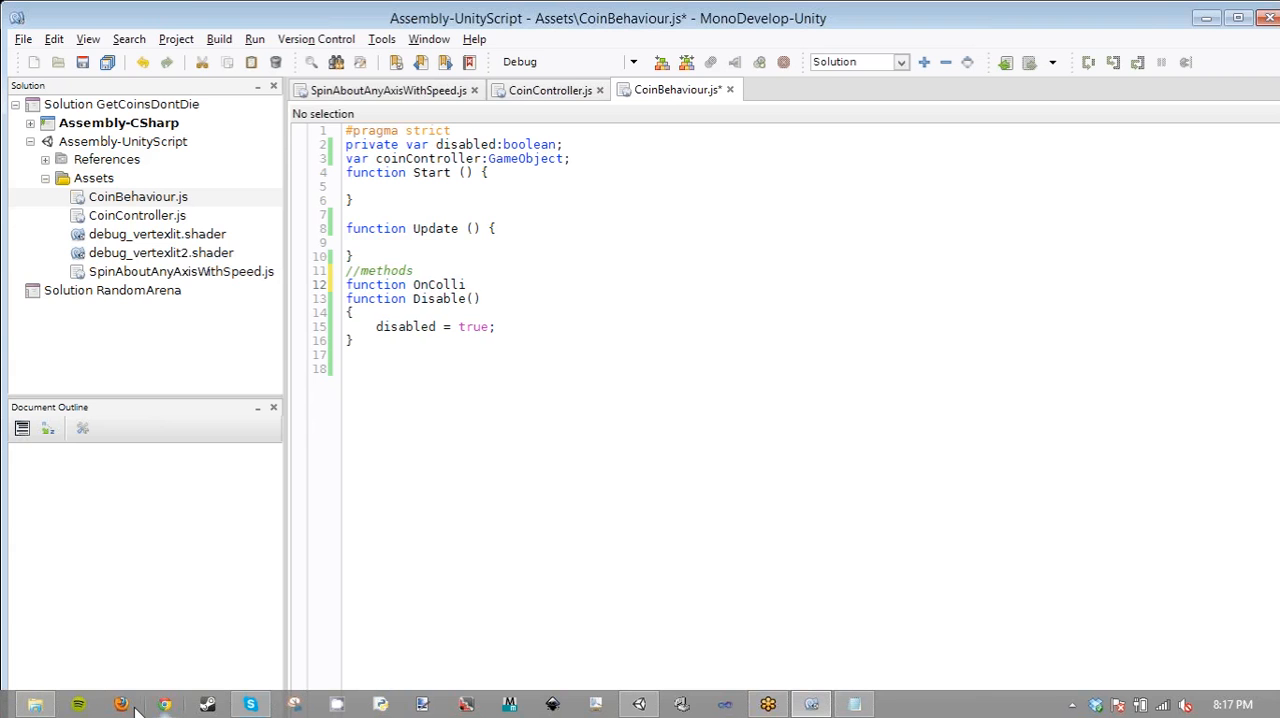
- Switch to Chrome and search the web for "on collision unity javascript"
click(164, 705)
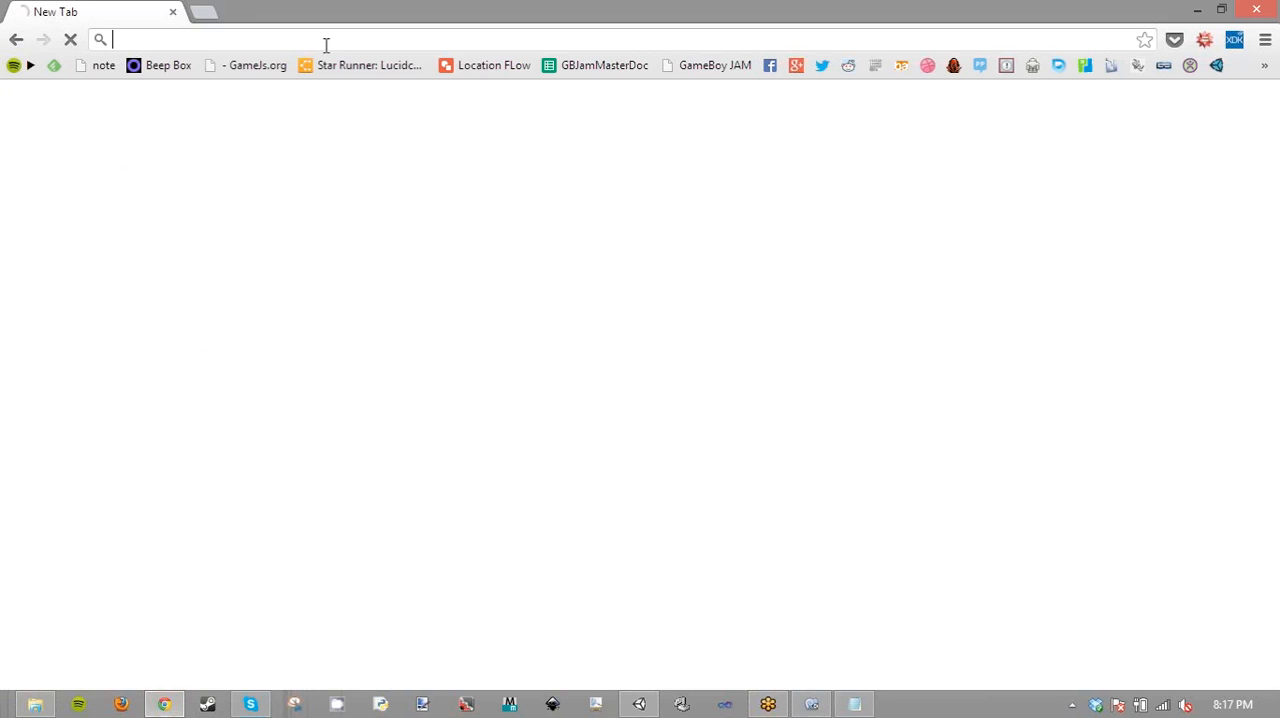
text(on colli)
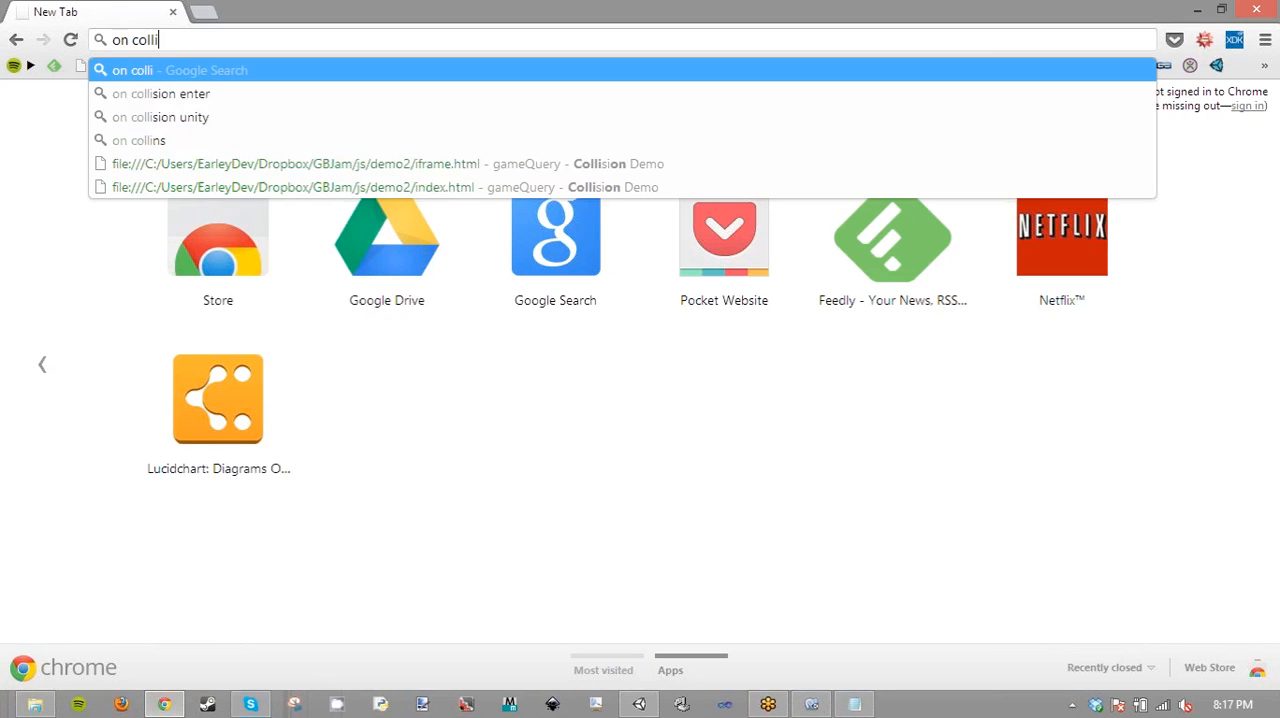
text(sion un)
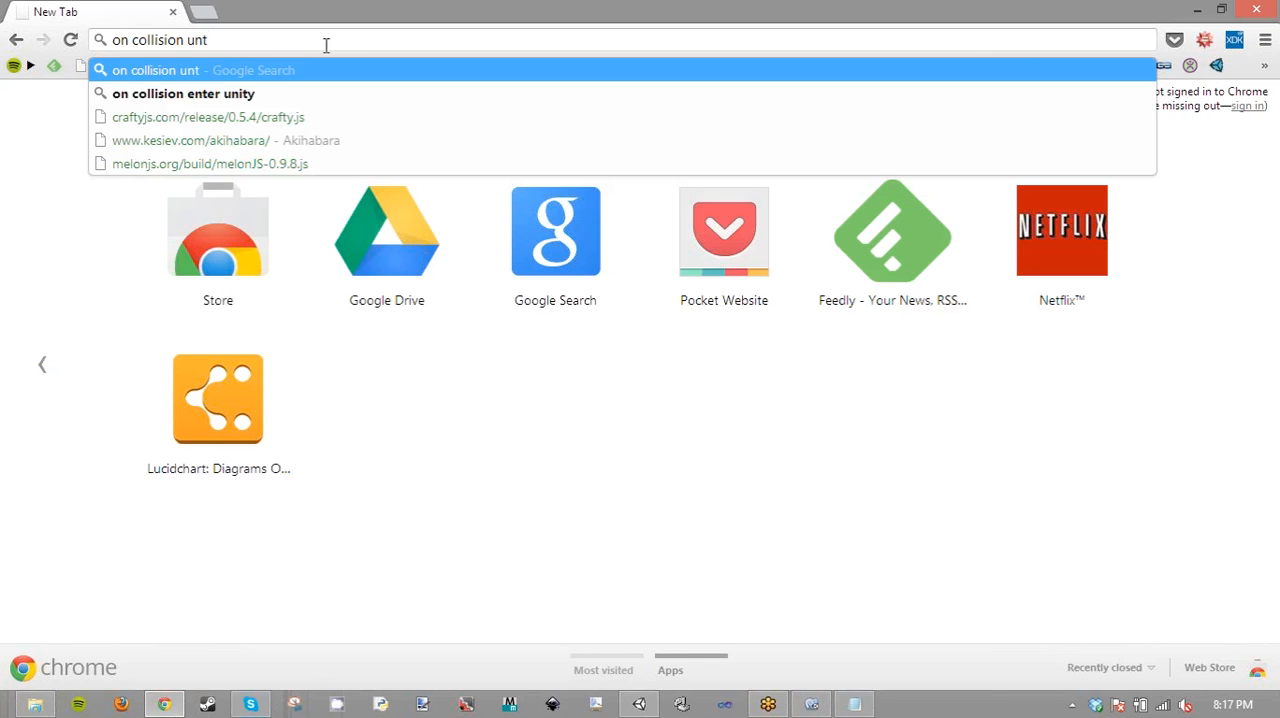
text(ity )
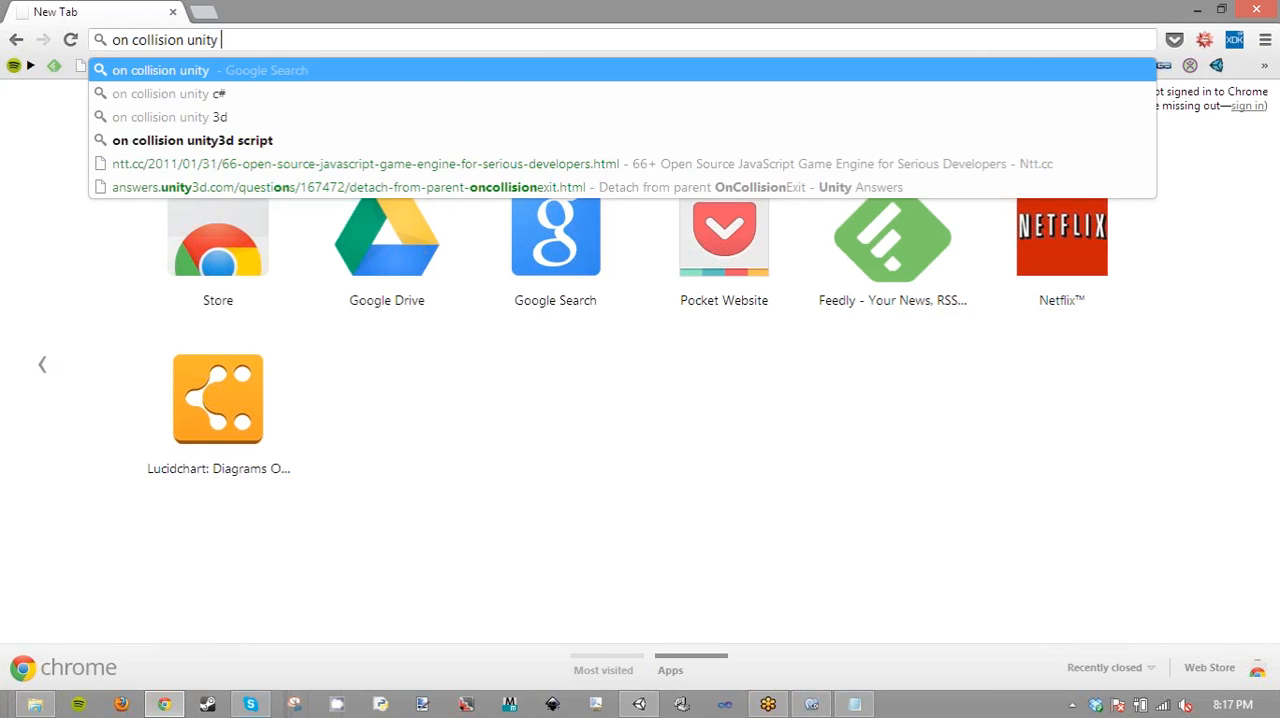
text(javascr)
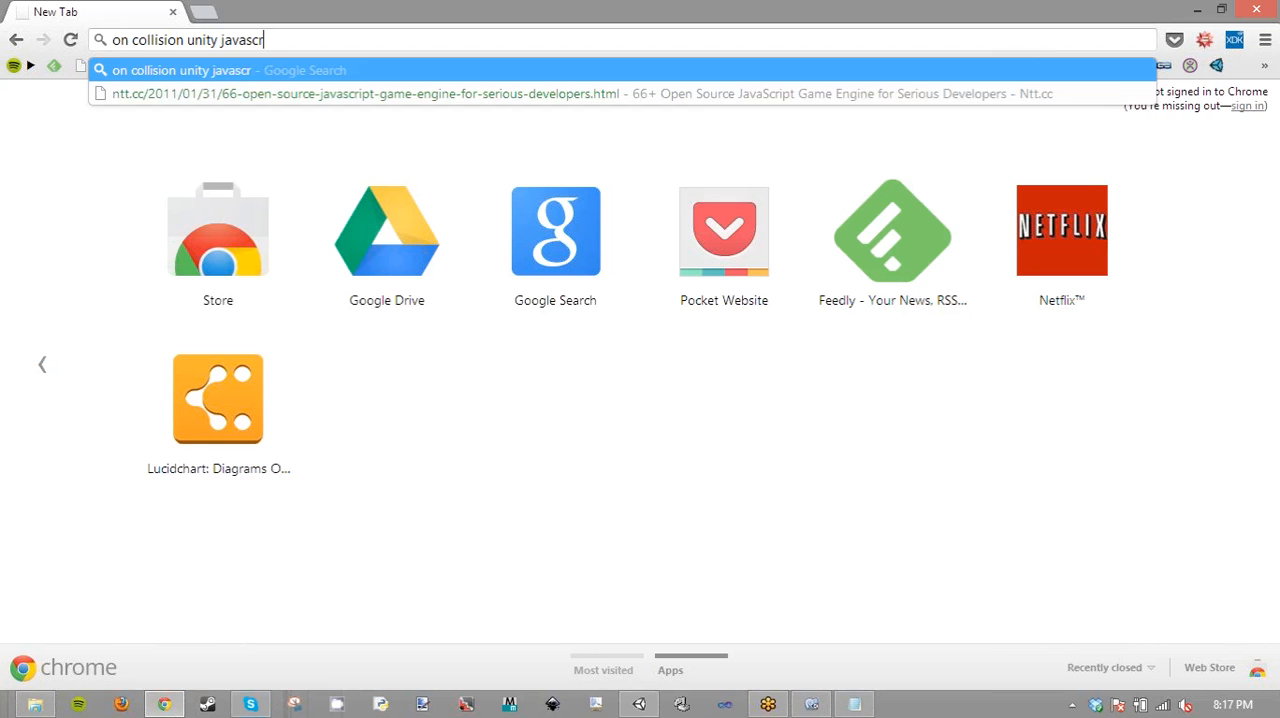
text(ipt)
key(Return)
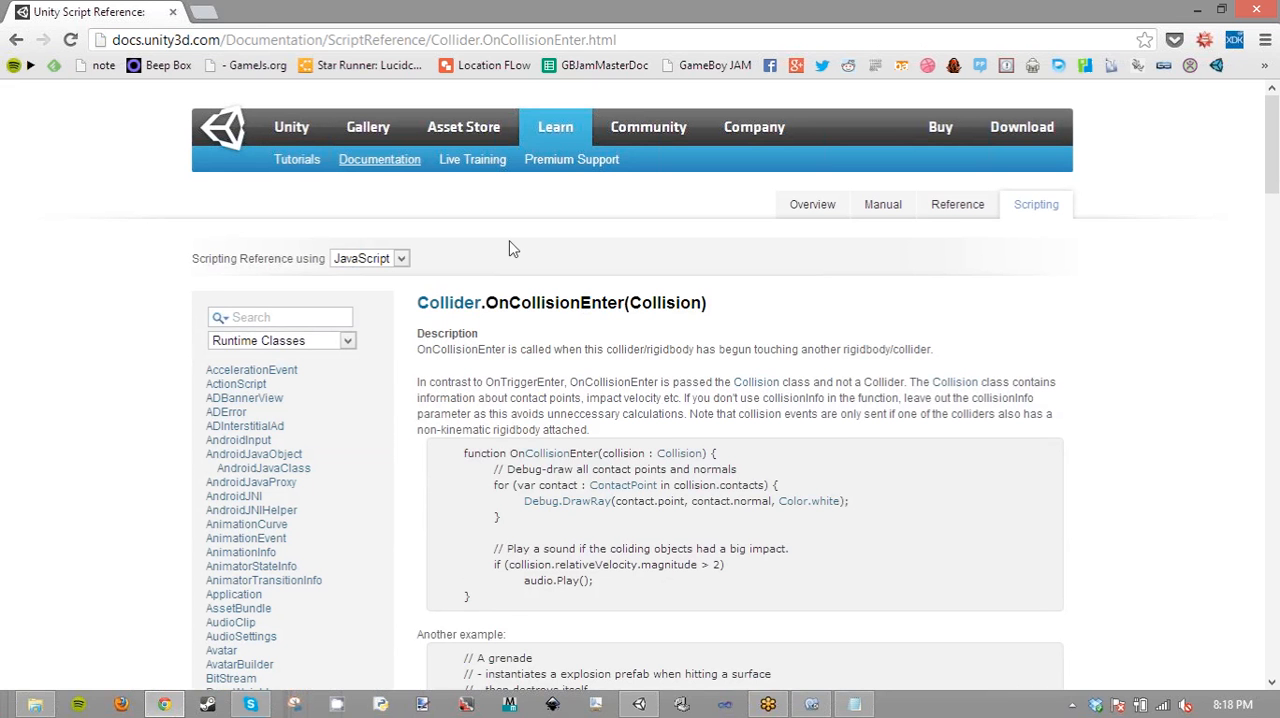
- Return to the search results, search for "on trigger unity javascript" instead, and open the OnTriggerEnter documentation page
click(12, 40)
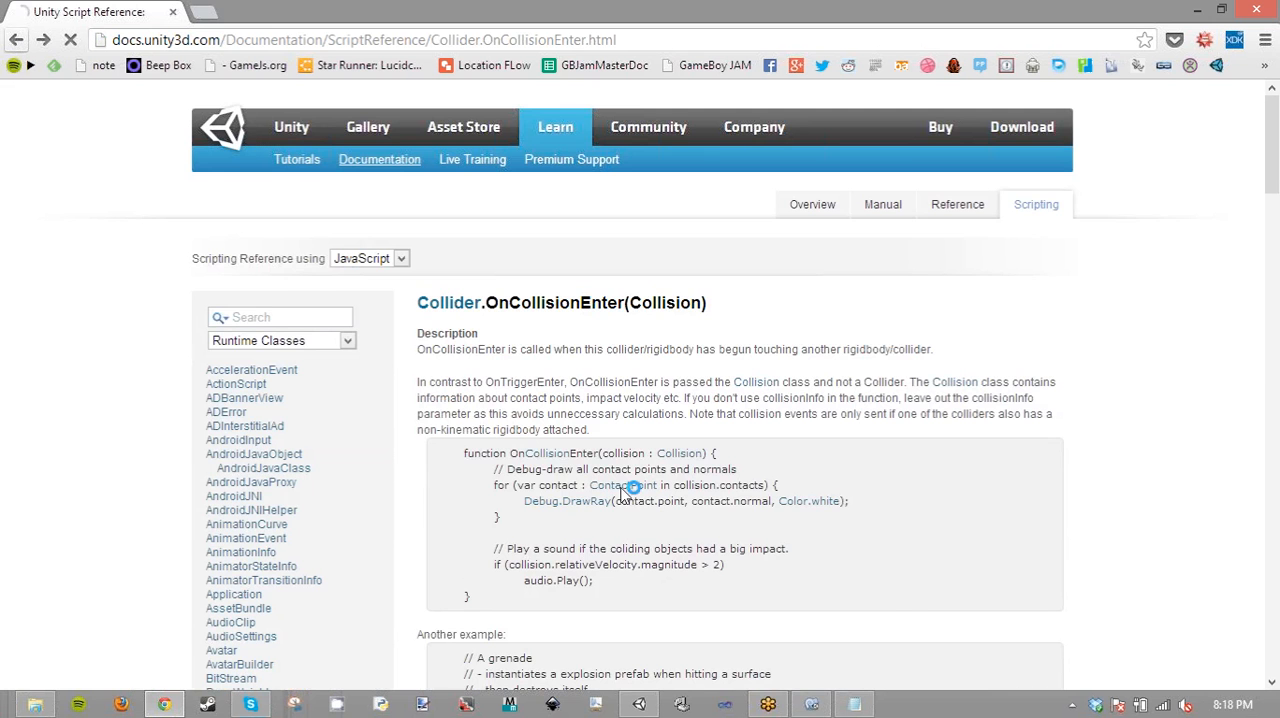
double_click(186, 141)
text(t)
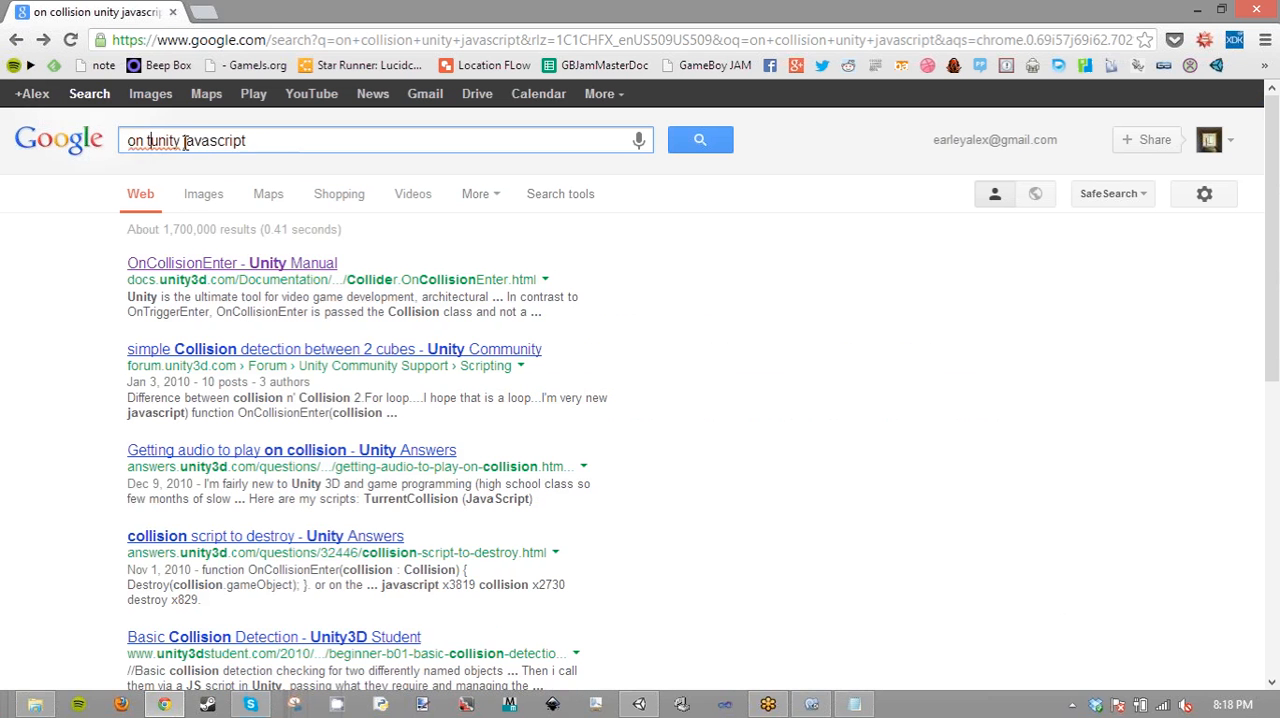
text(rigger)
key(Return)
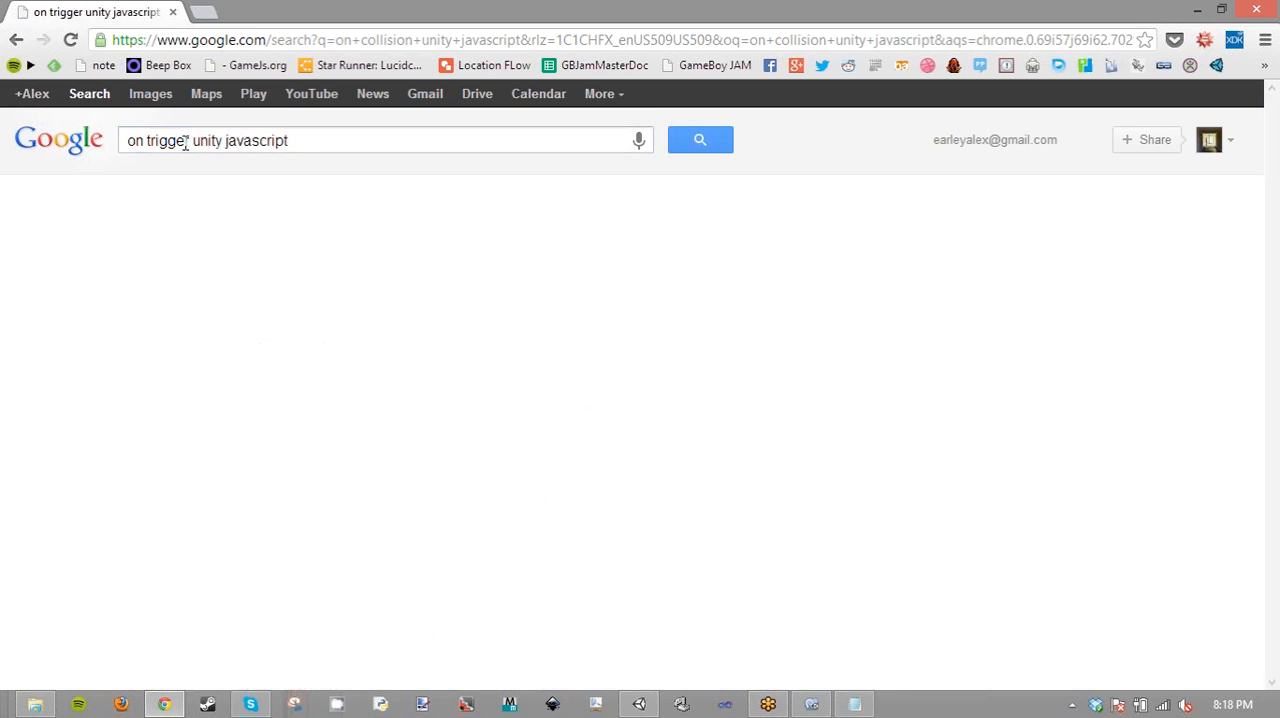
click(235, 265)
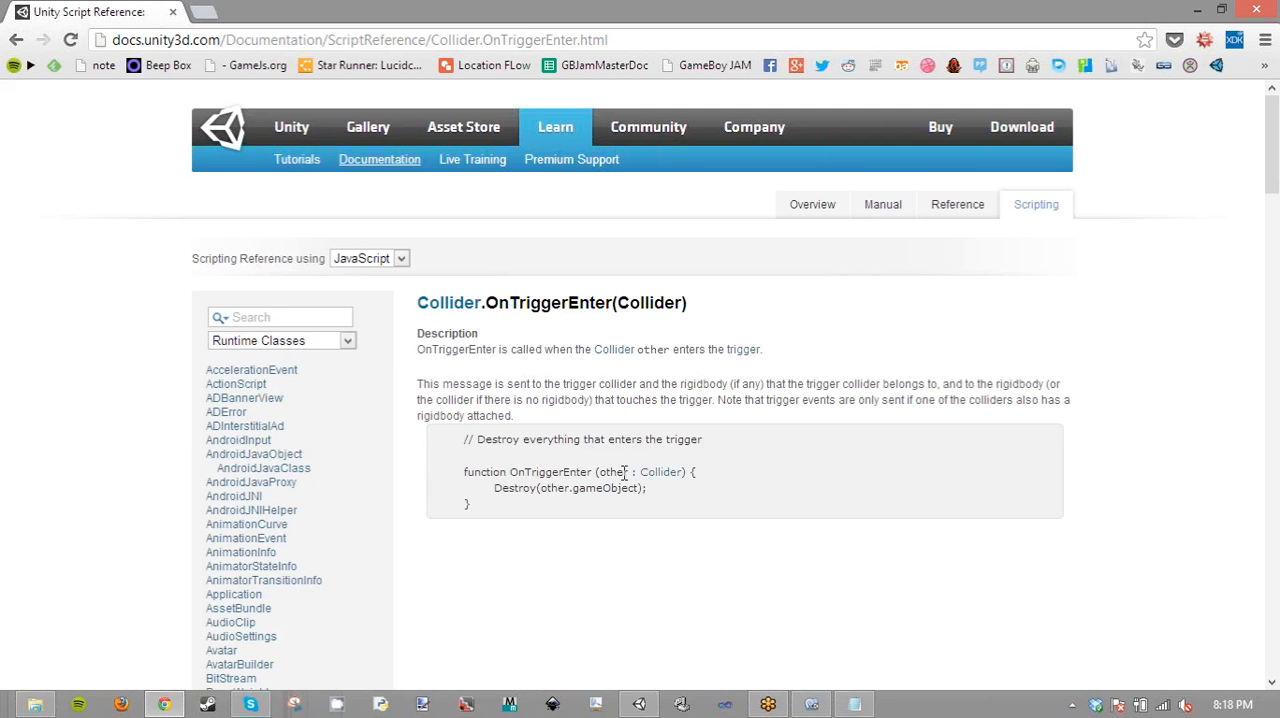
- Copy the line function OnTriggerEnter (other : Collider) { from the documentation and paste it over the unfinished function line in MonoDevelop
drag(716, 476, 460, 472)
key(ctrl+c)
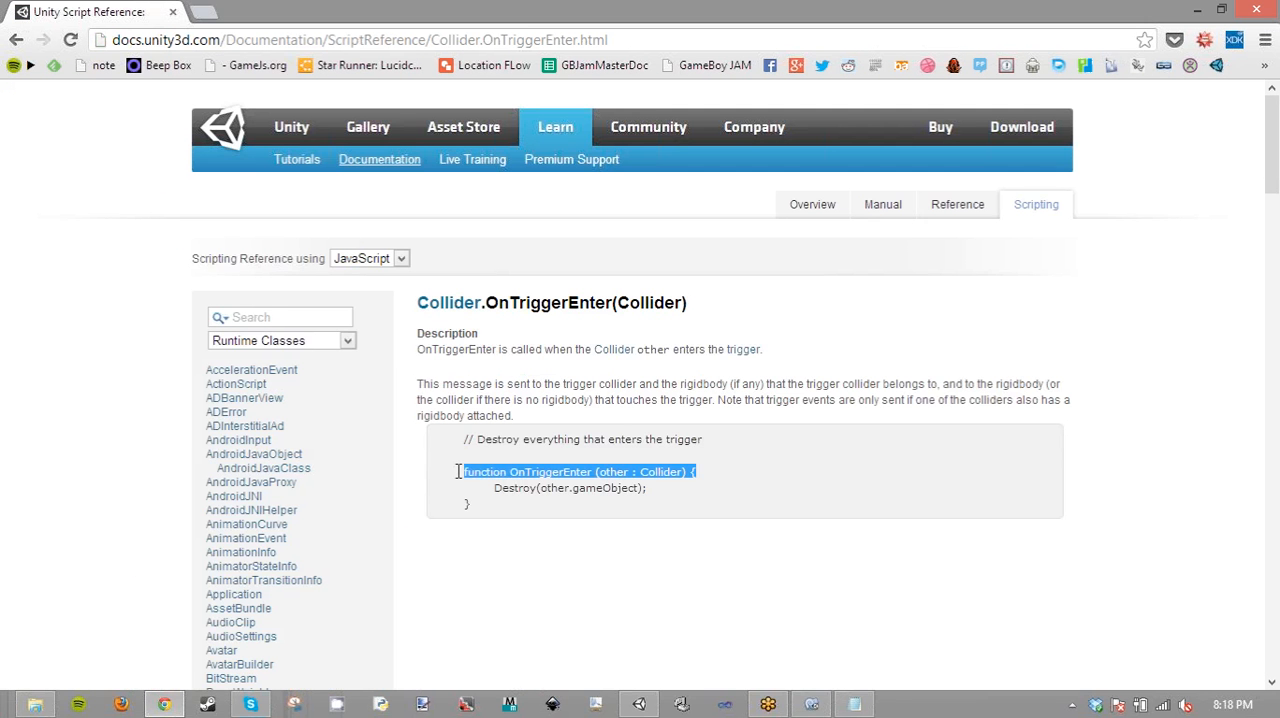
click(1196, 12)
drag(474, 285, 308, 286)
key(ctrl+v)
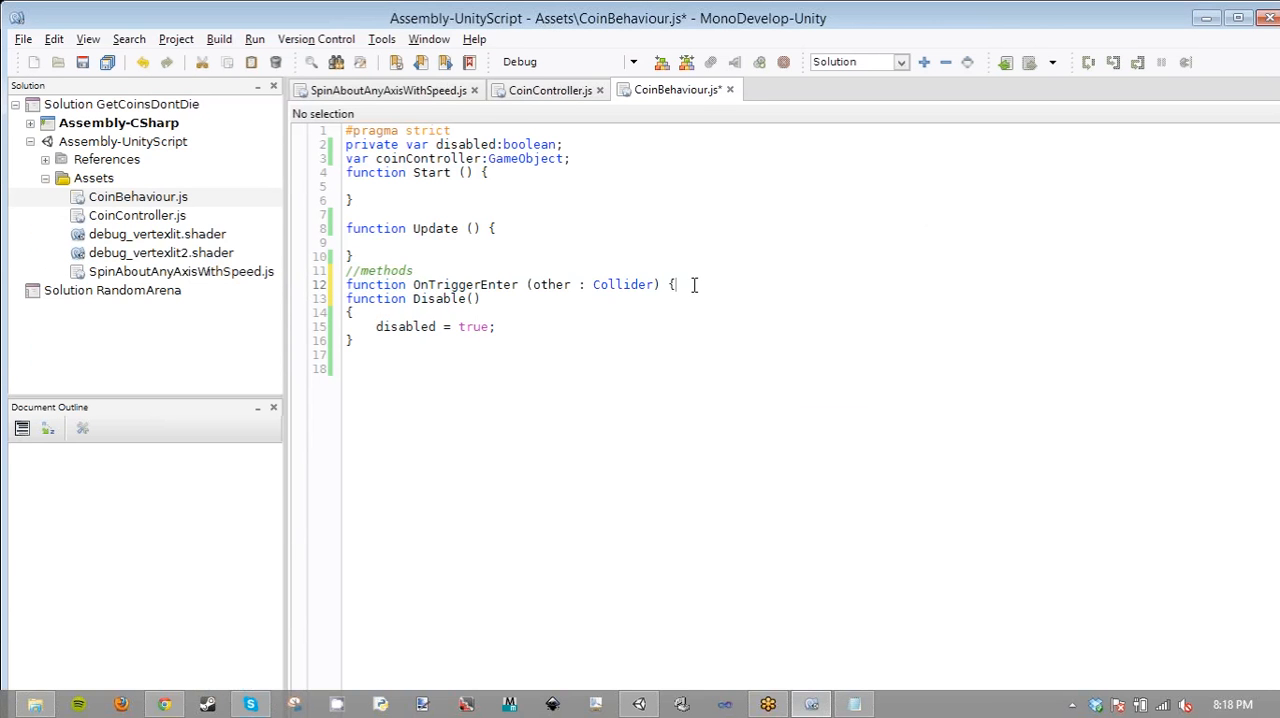
- Close the OnTriggerEnter function with a brace below an empty body line and save the script
key(Return)
key(Return)
text(})
key(ctrl+s)
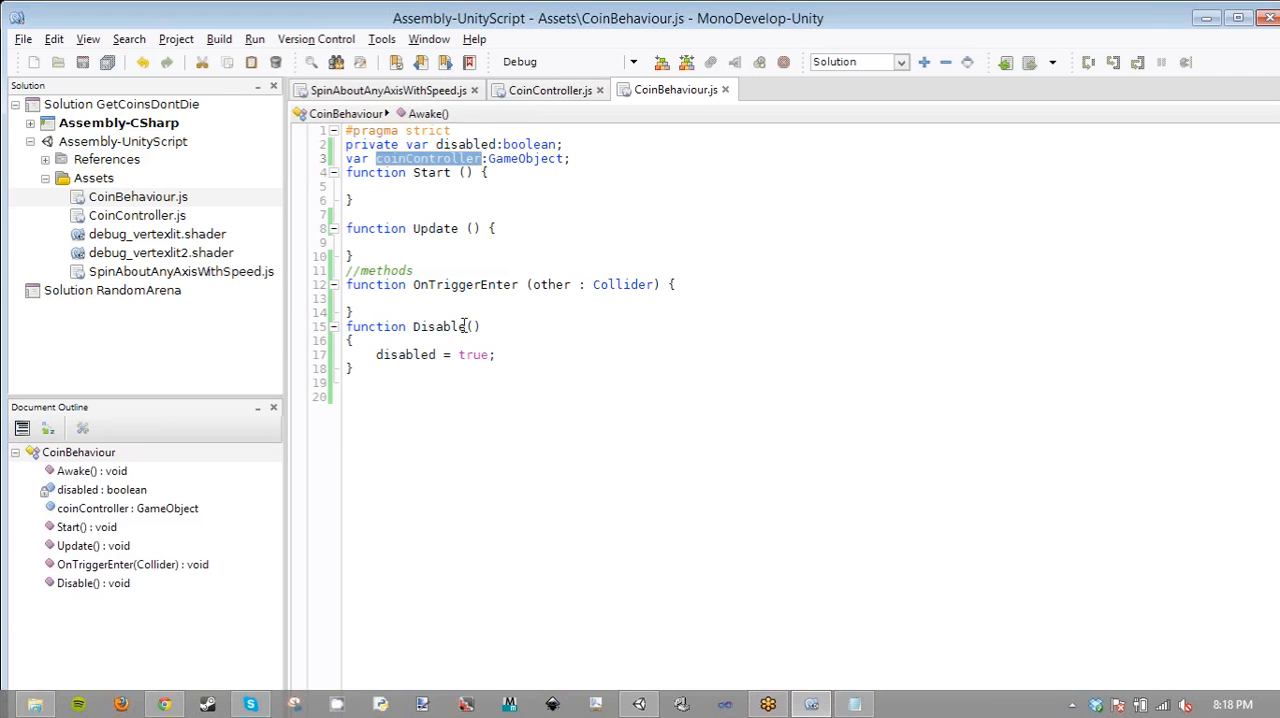
- Add the call coinController.SpawnNewCoin(); to the OnTriggerEnter function's body, followed by a blank line
click(443, 299)
text(coinController)
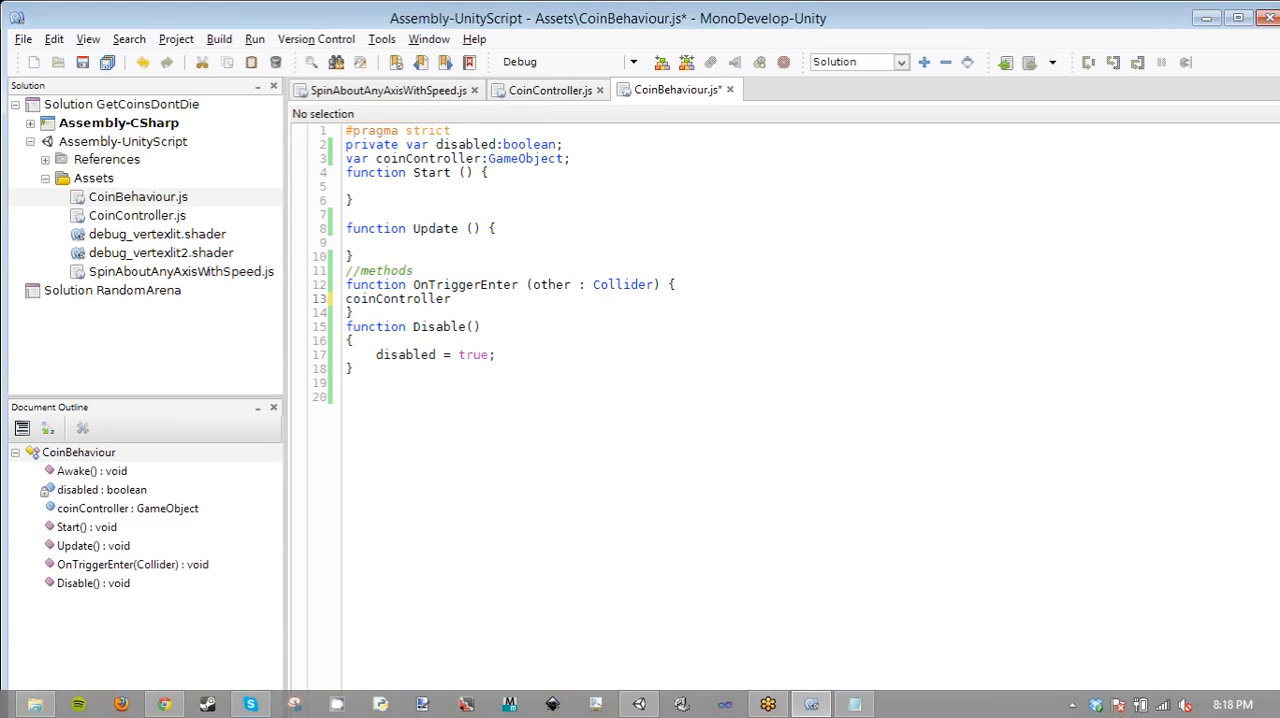
text(.Spawn)
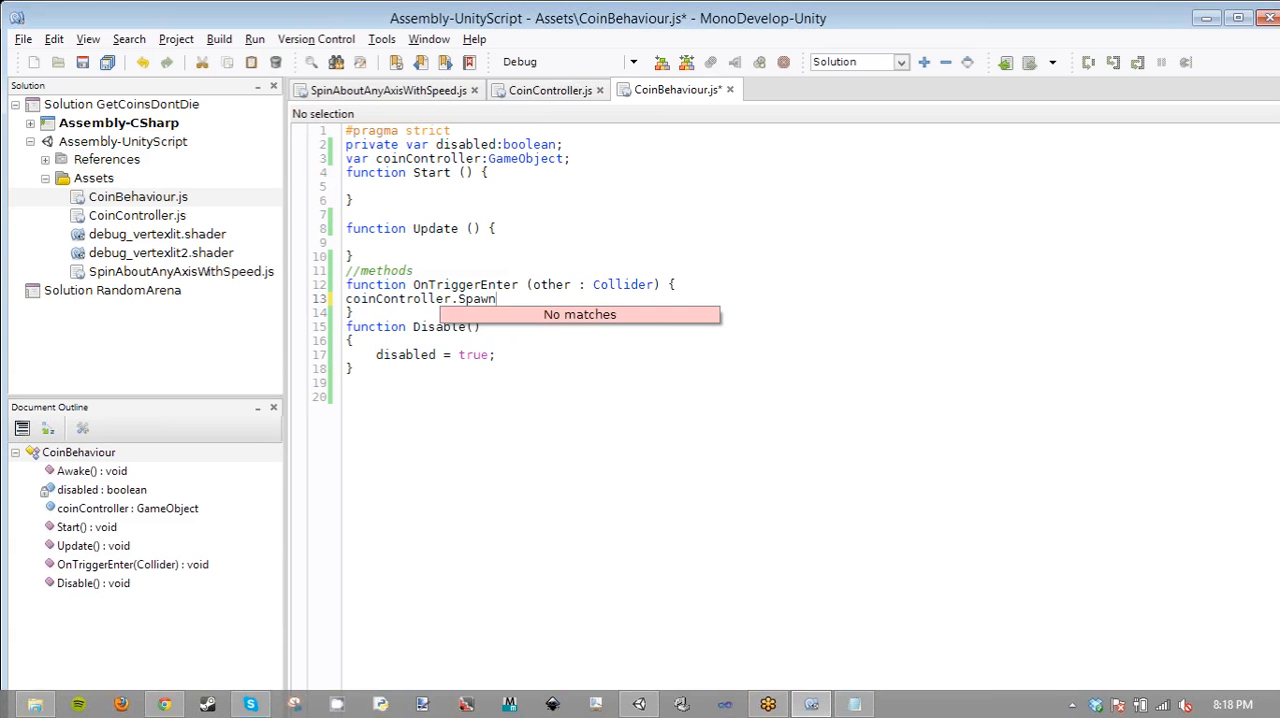
text(NewCoin)
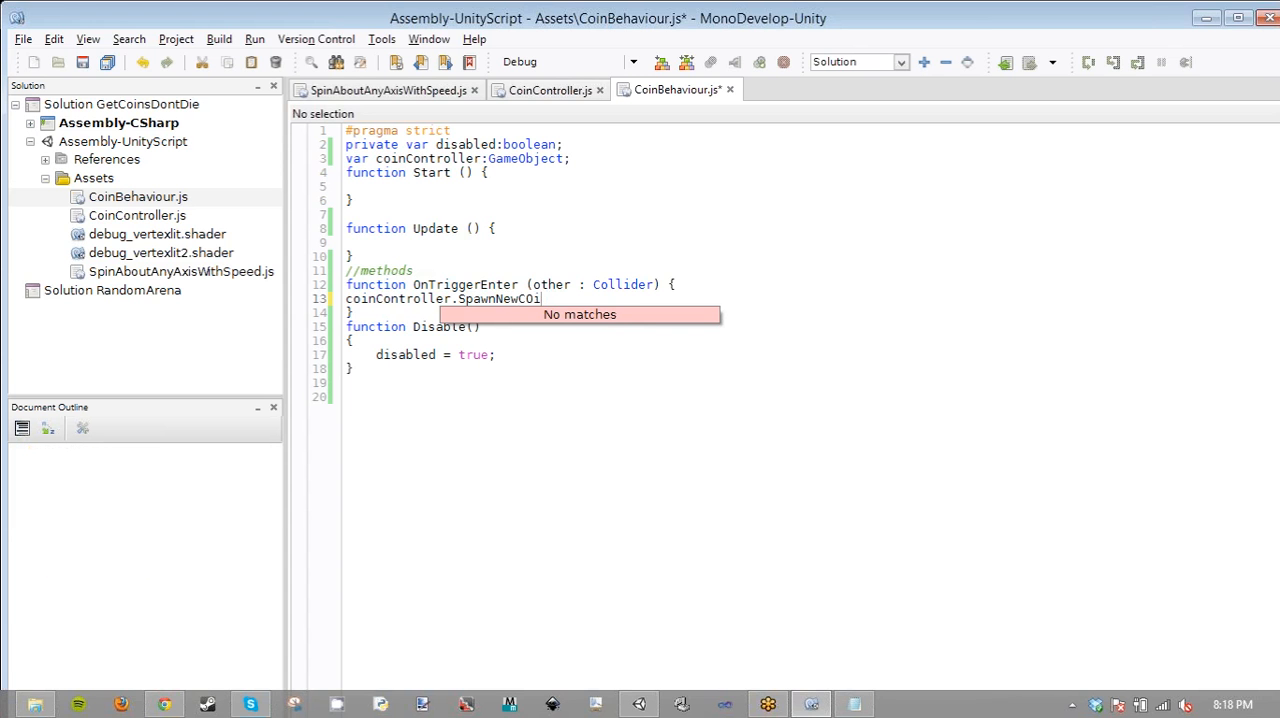
key(BackSpace)
key(BackSpace)
text(oin)
right_click(500, 307)
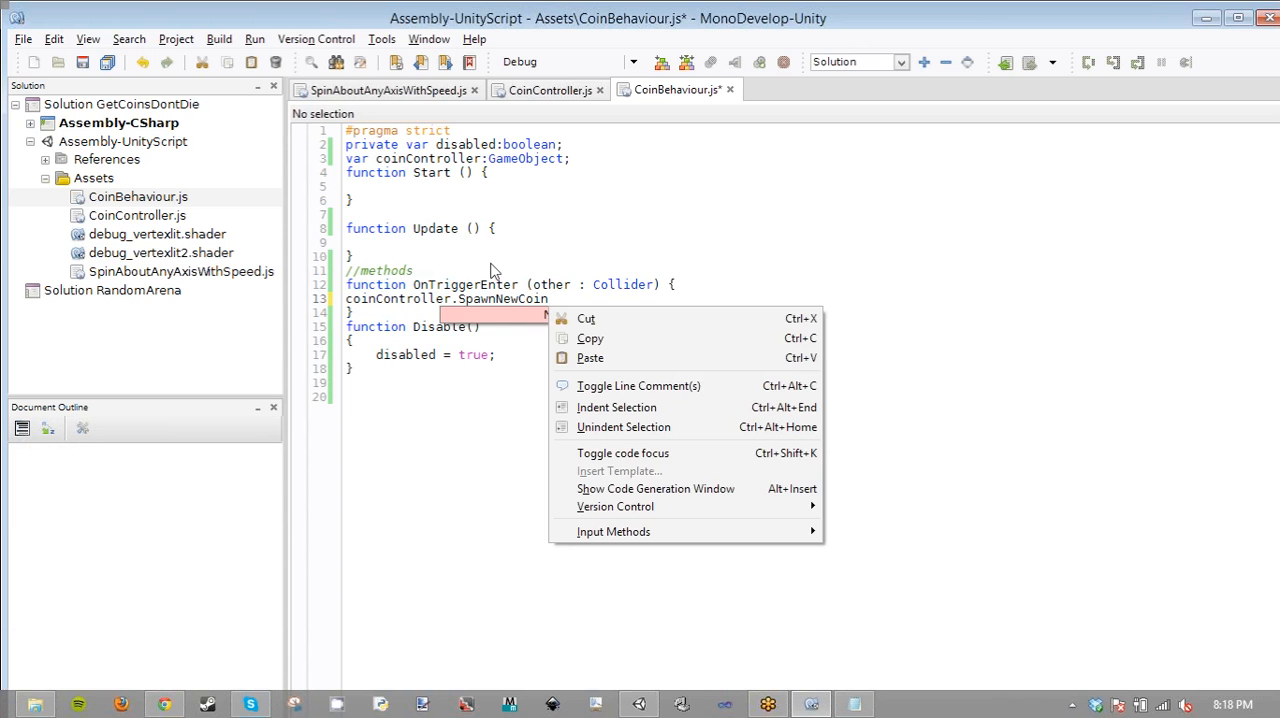
click(573, 299)
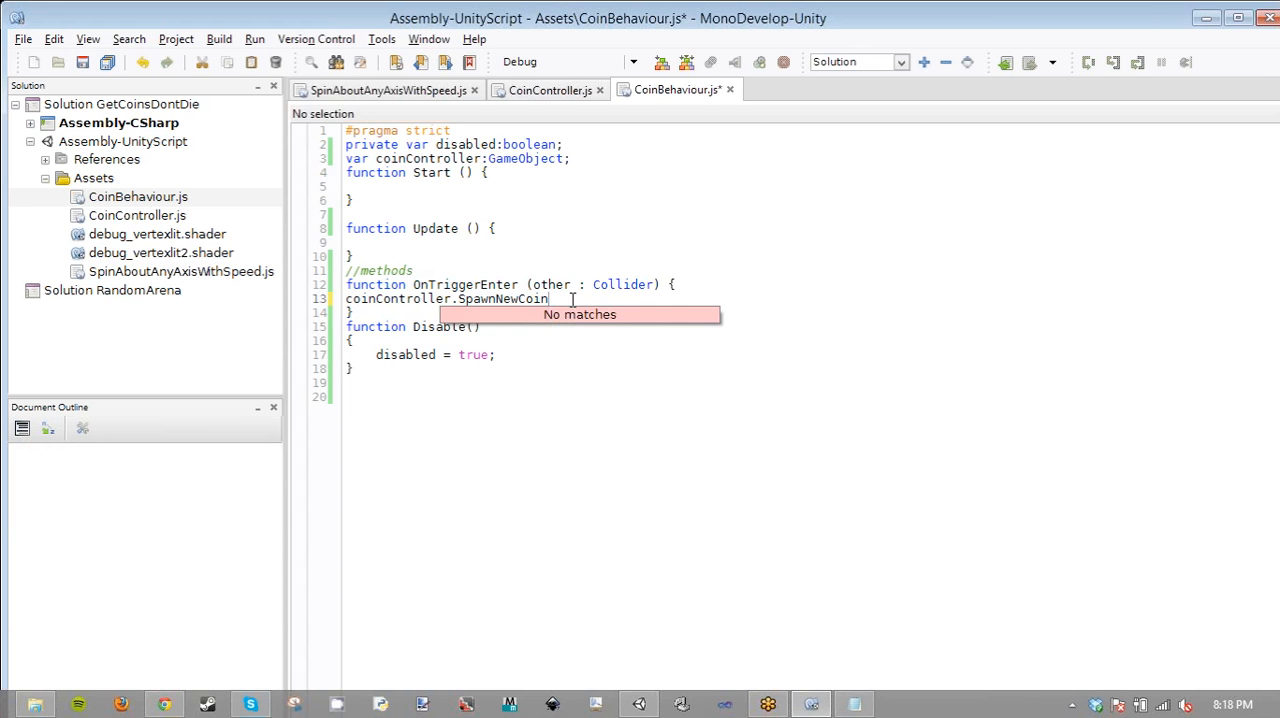
text(())
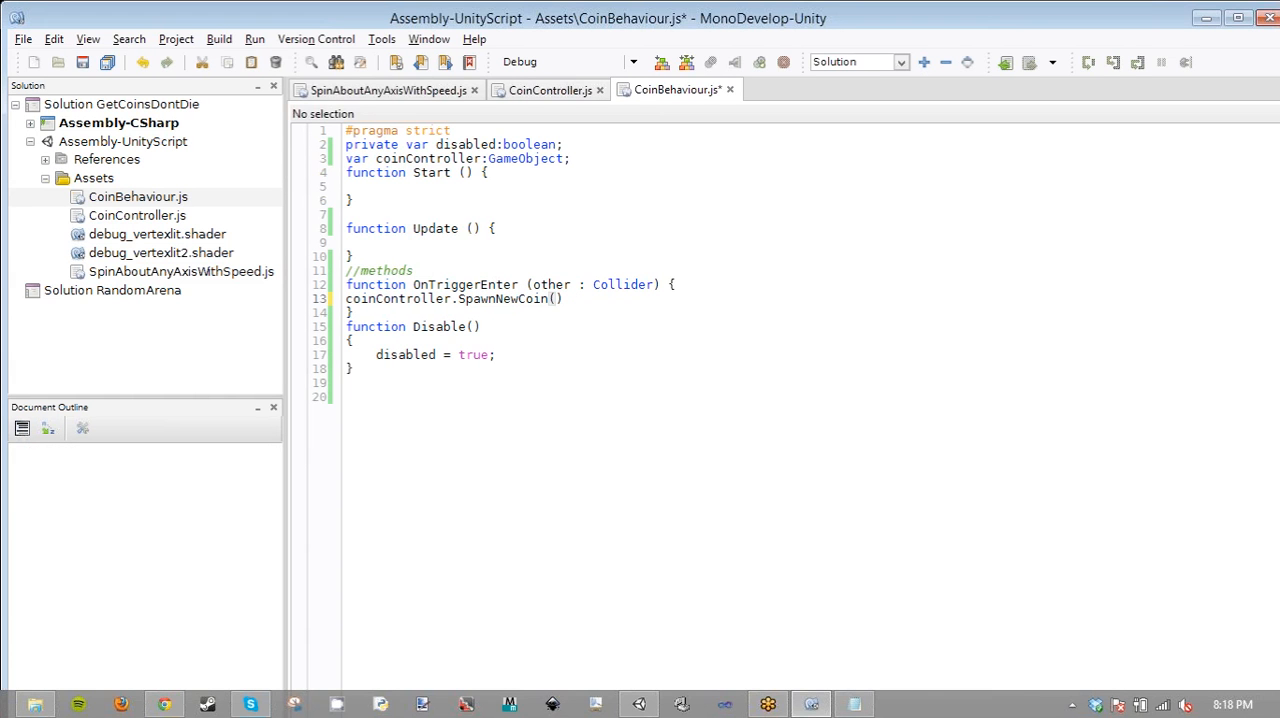
text(;)
key(Return)
- Indent the SpawnNewCoin call one level and save the script
drag(572, 299, 338, 306)
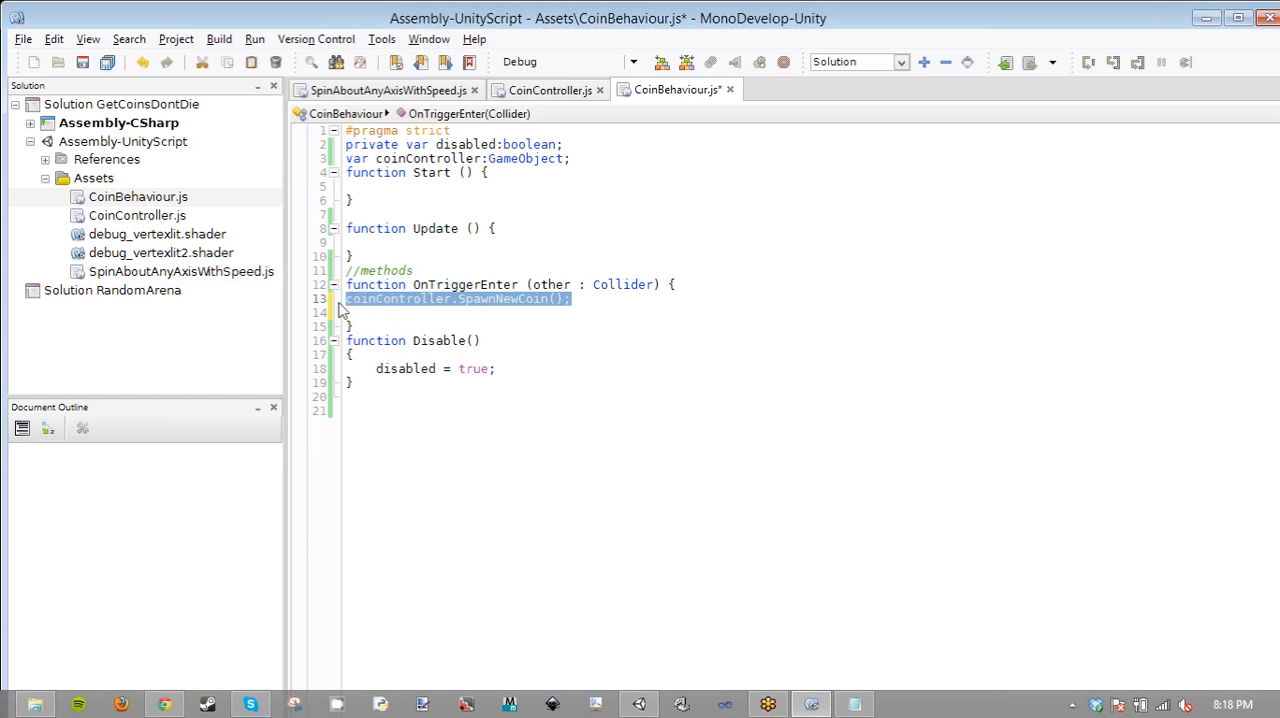
key(ctrl+x)
key(ctrl+z)
key(Left)
key(Tab)
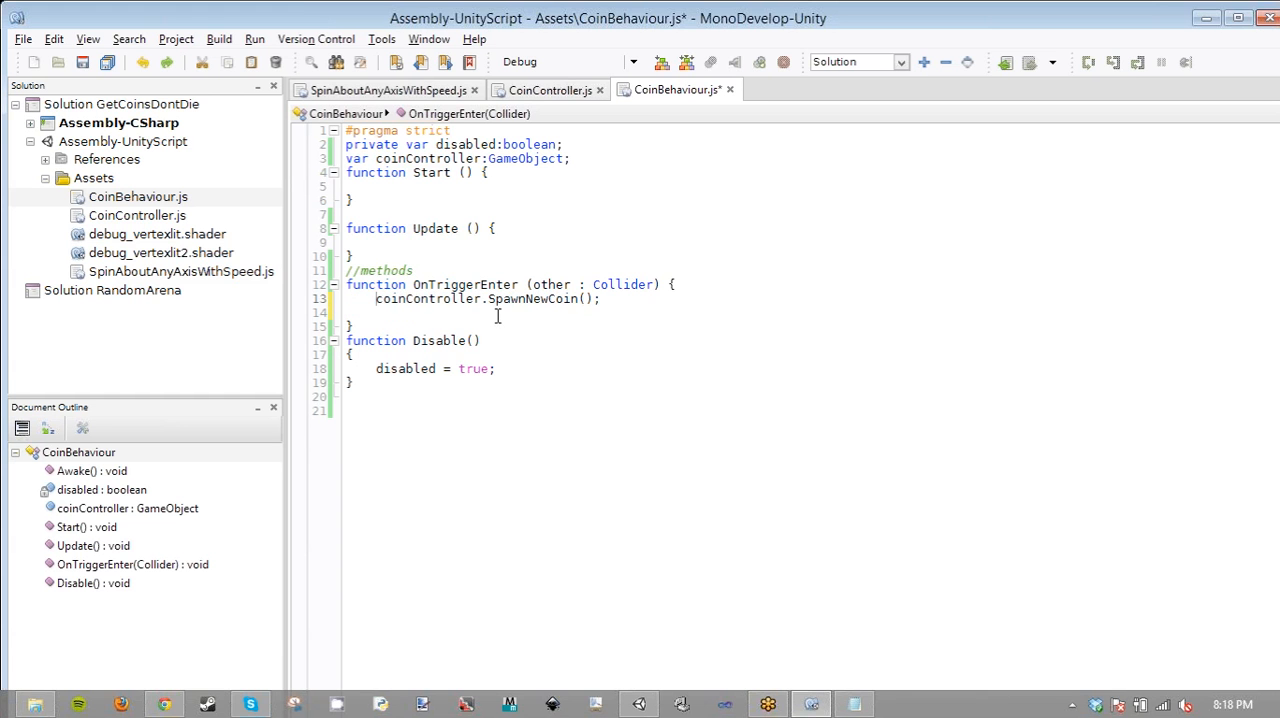
key(ctrl+s)
- Move OnTriggerEnter's opening brace onto its own line and save CoinBehaviour.js
click(664, 287)
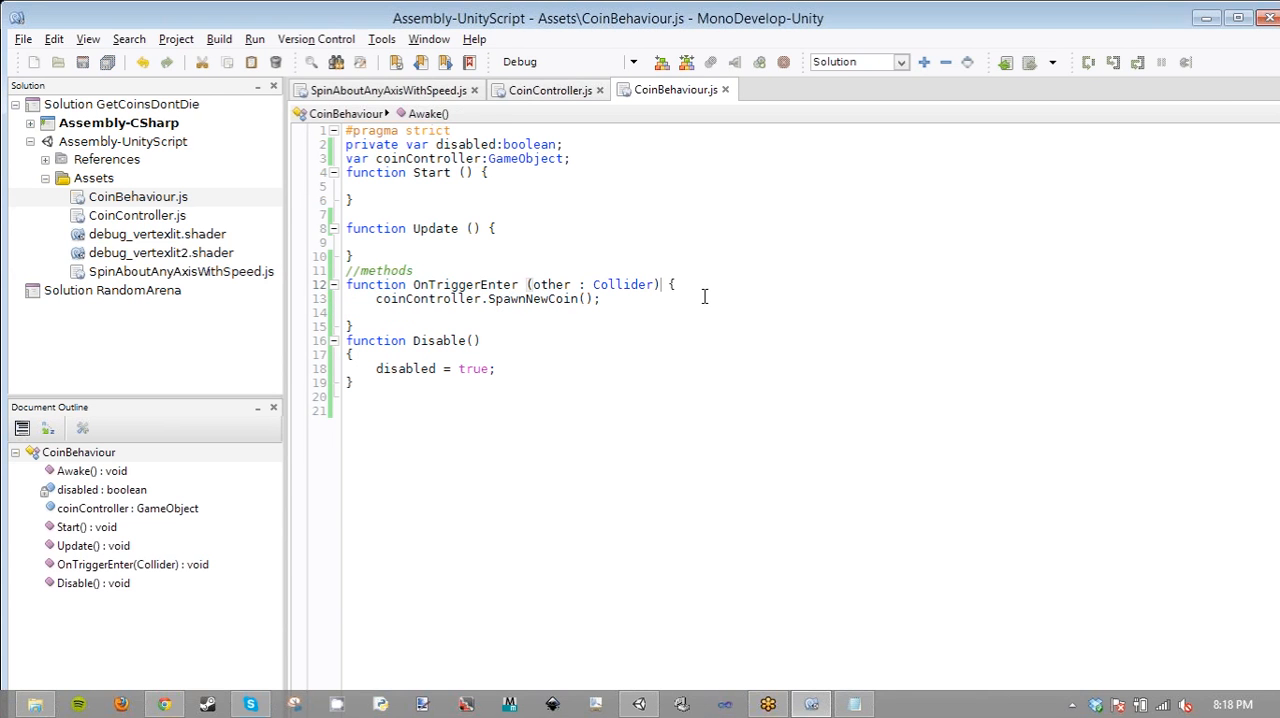
key(Return)
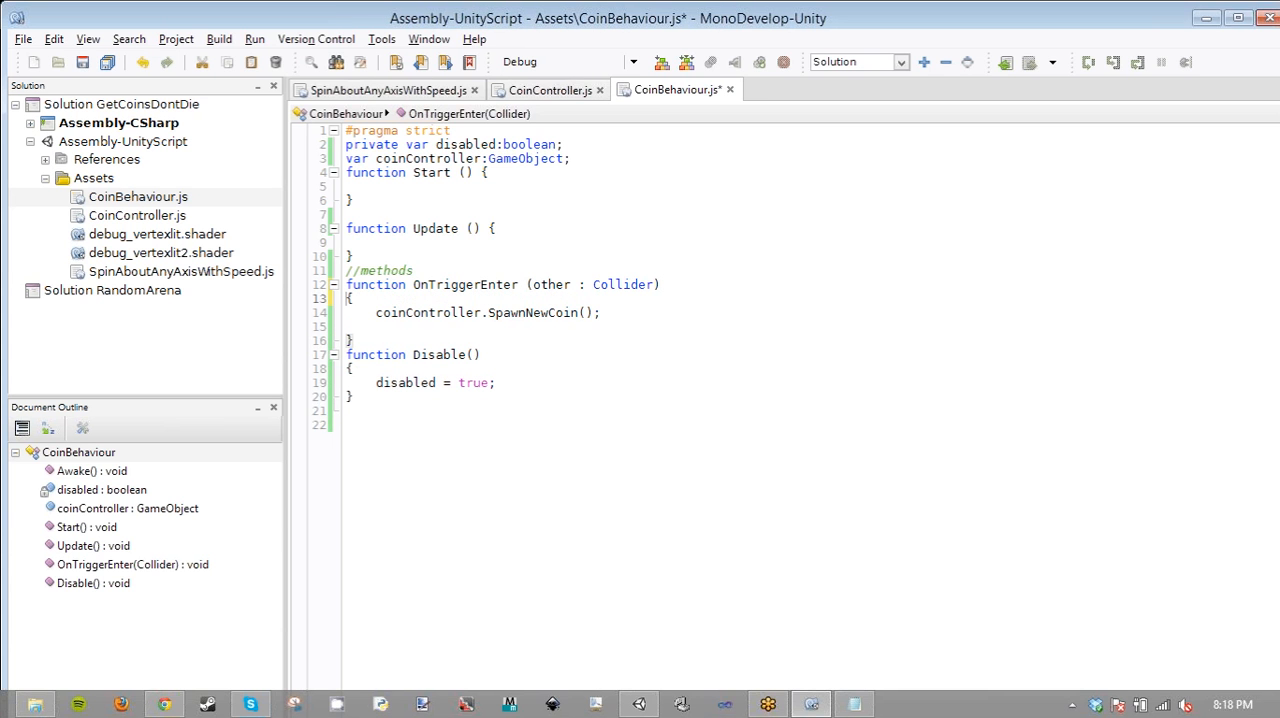
key(ctrl+s)
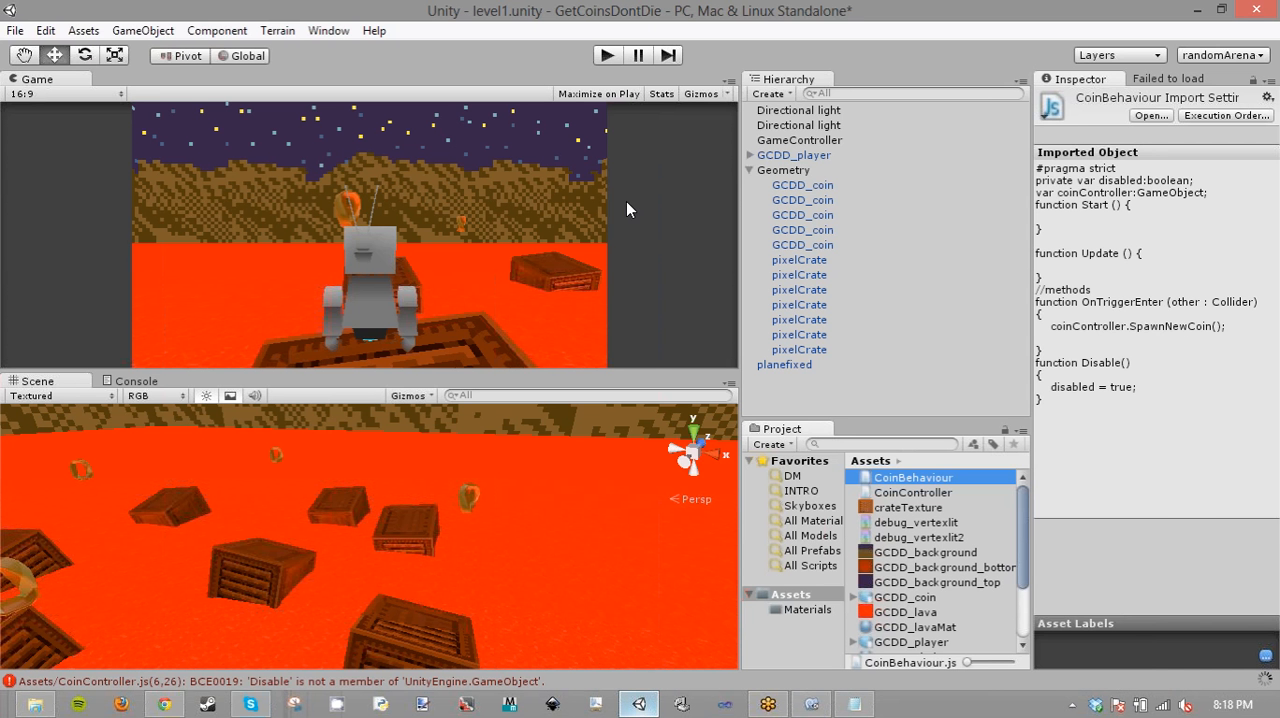
- In Unity, select all five GCDD_coin objects under Geometry and add a Sphere Collider component to them
click(802, 185)
shift+click(802, 245)
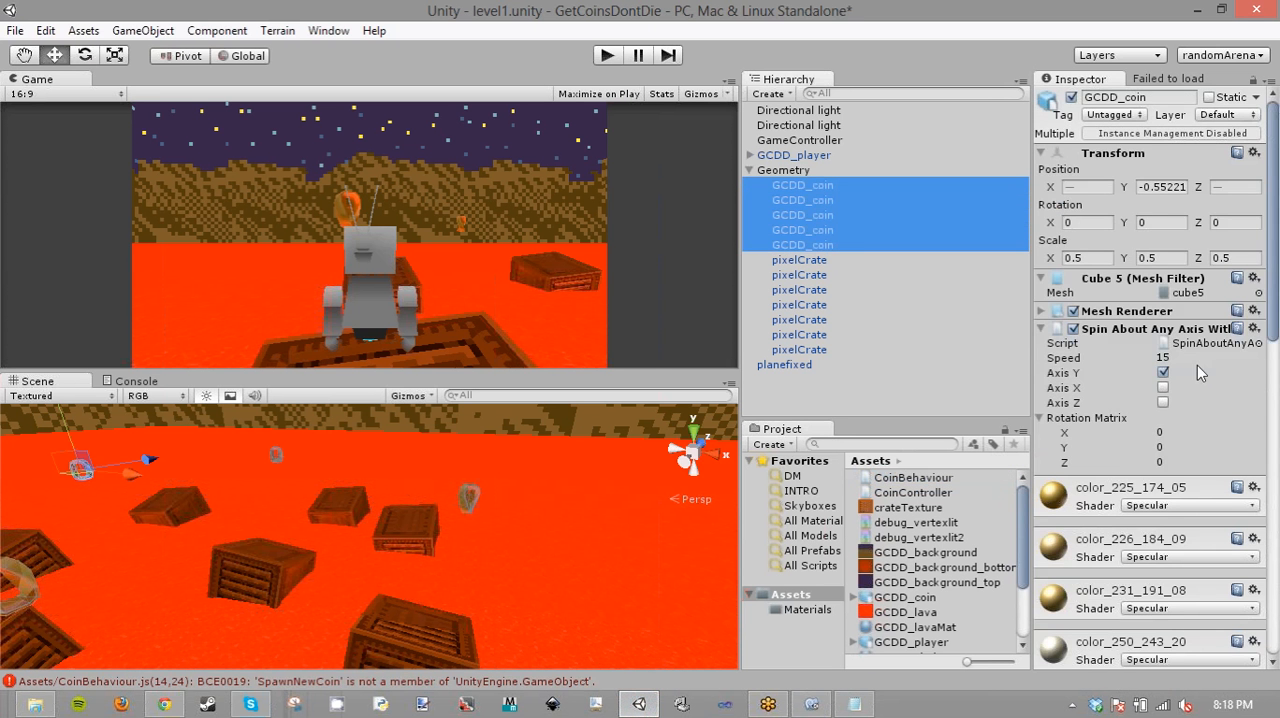
scroll(1130, 548, down, 10)
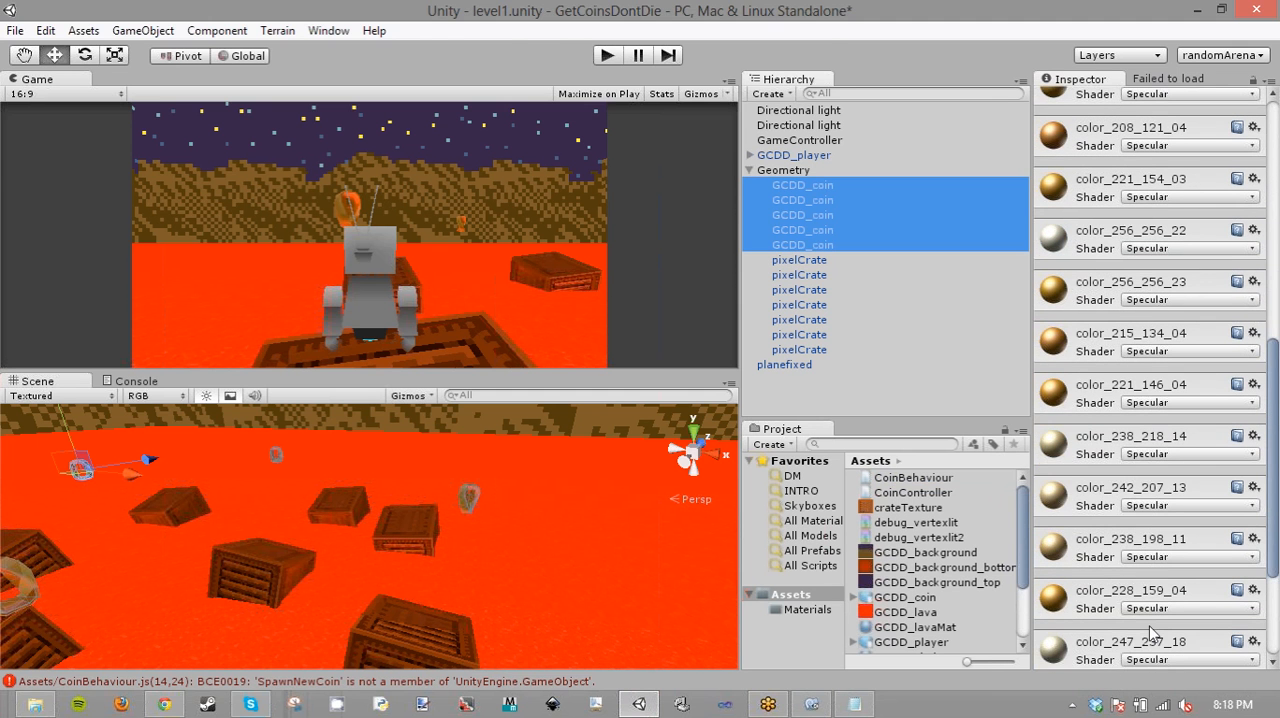
scroll(1150, 633, down, 3)
click(1155, 653)
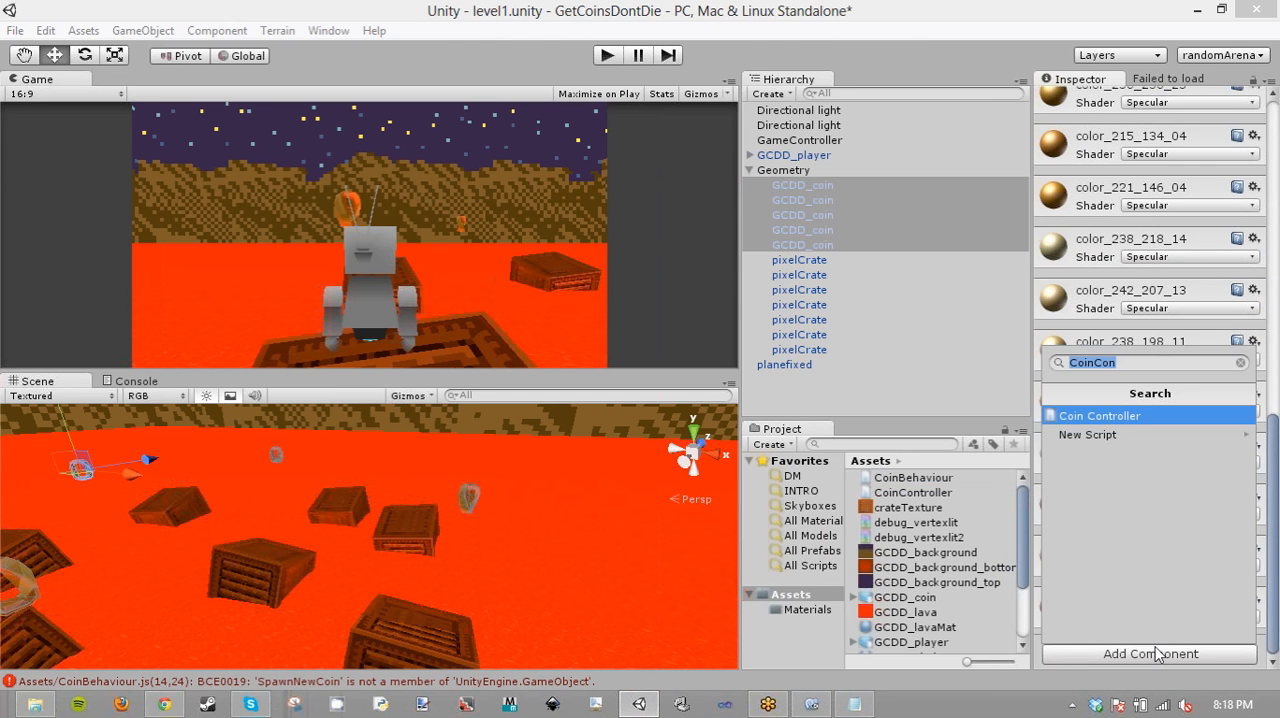
text(s)
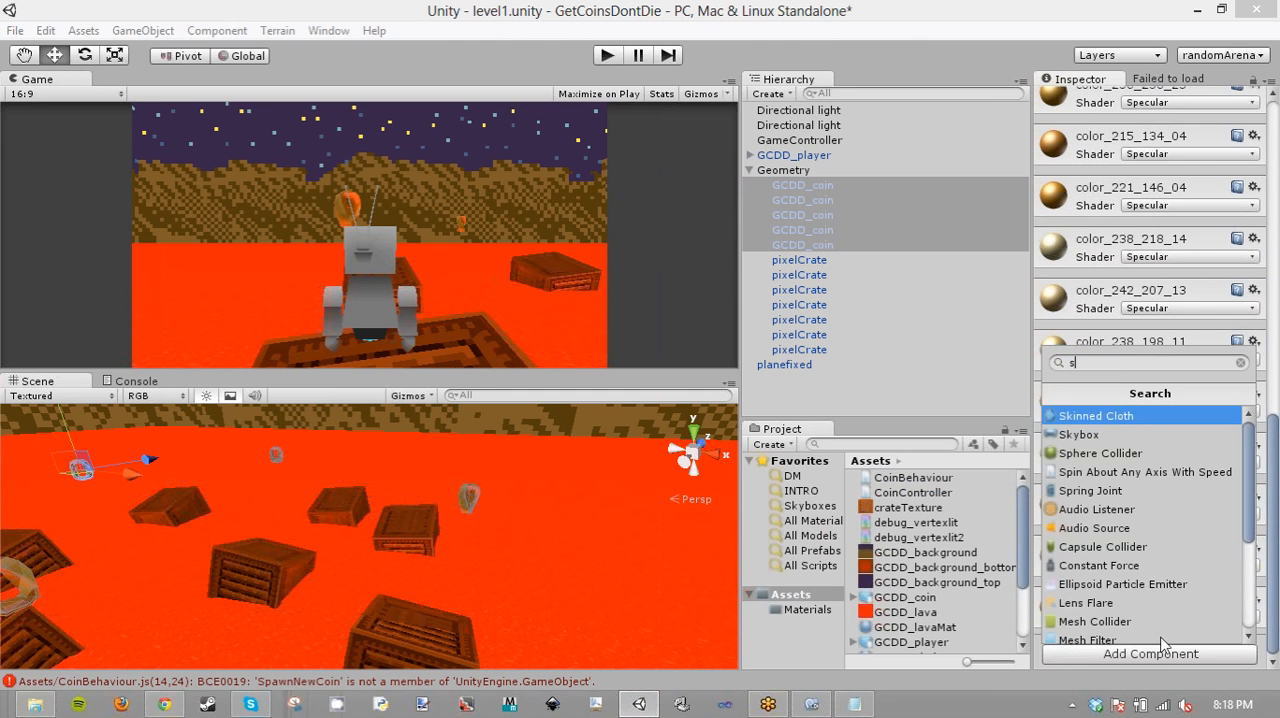
text(p)
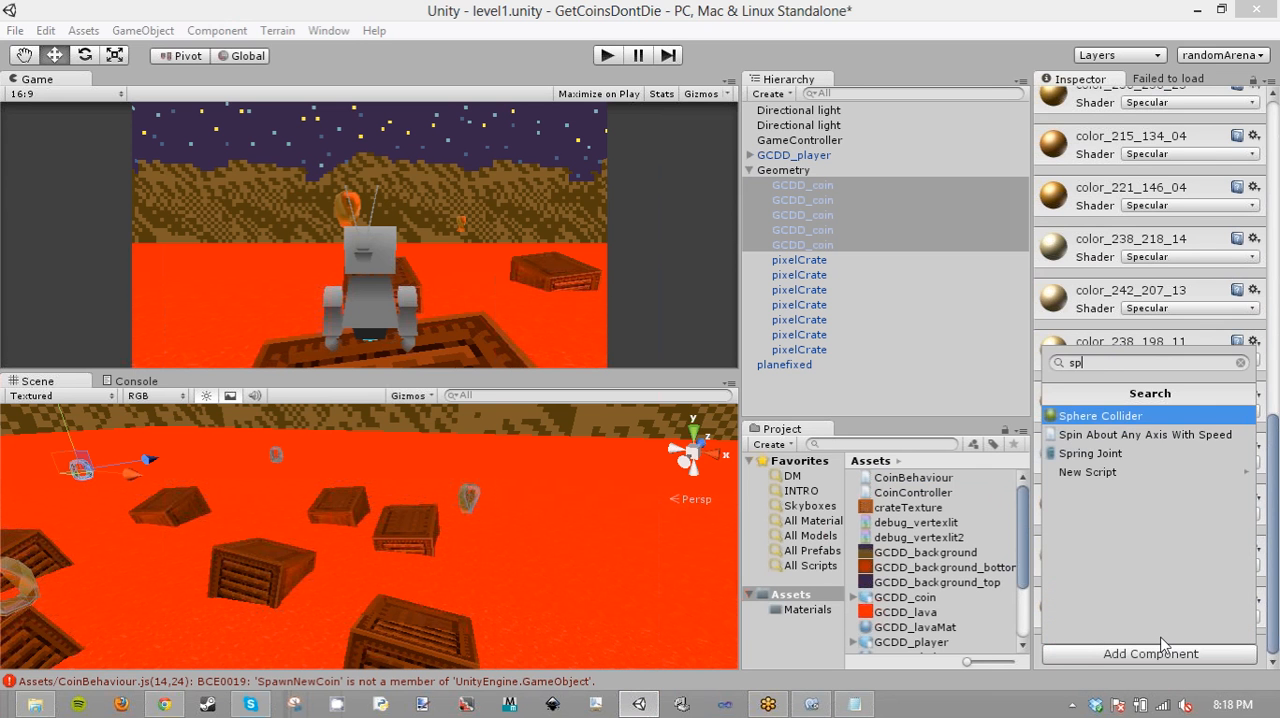
key(Return)
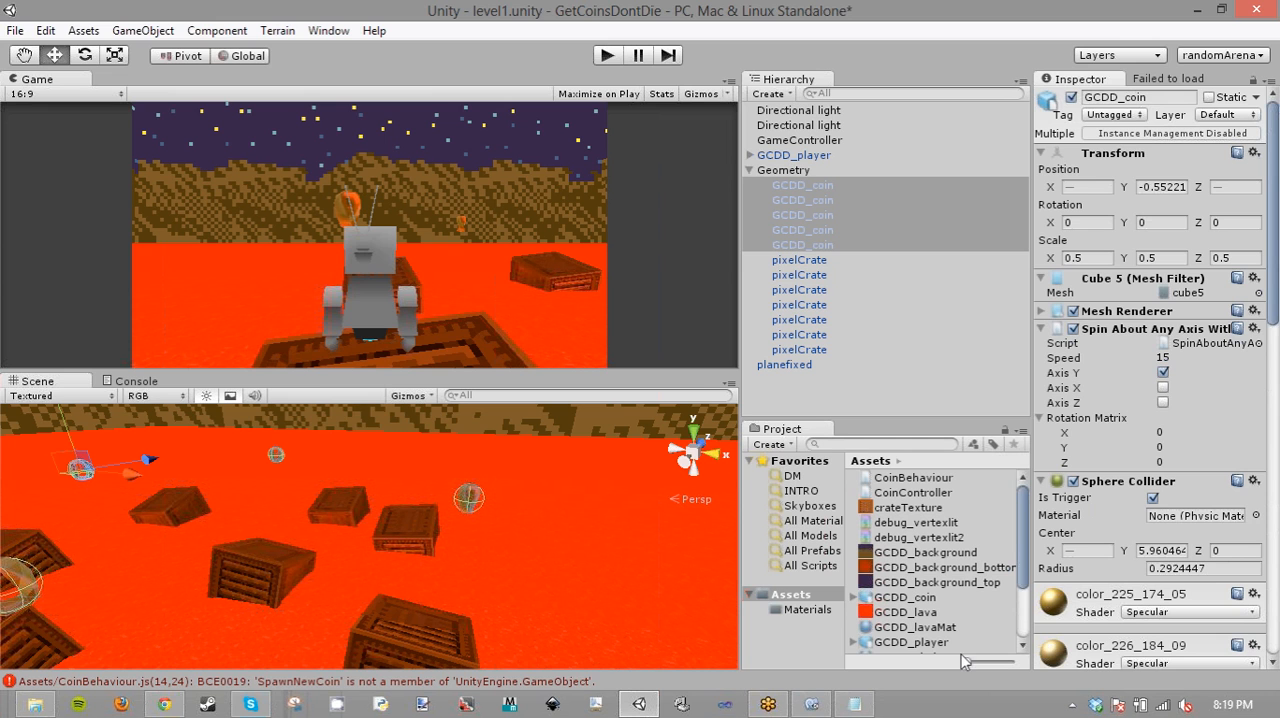
- Switch to MonoDevelop, open CoinController.js and add the comment //methods below the Update function
click(812, 704)
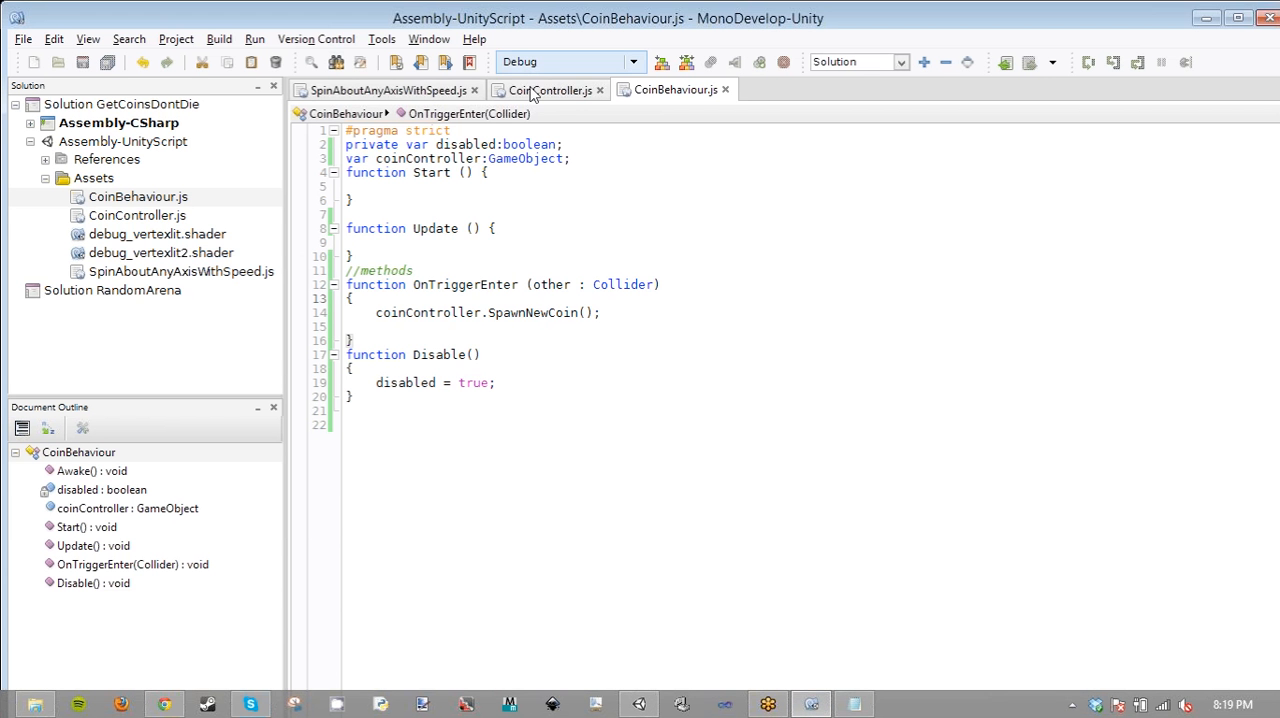
double_click(534, 312)
click(549, 90)
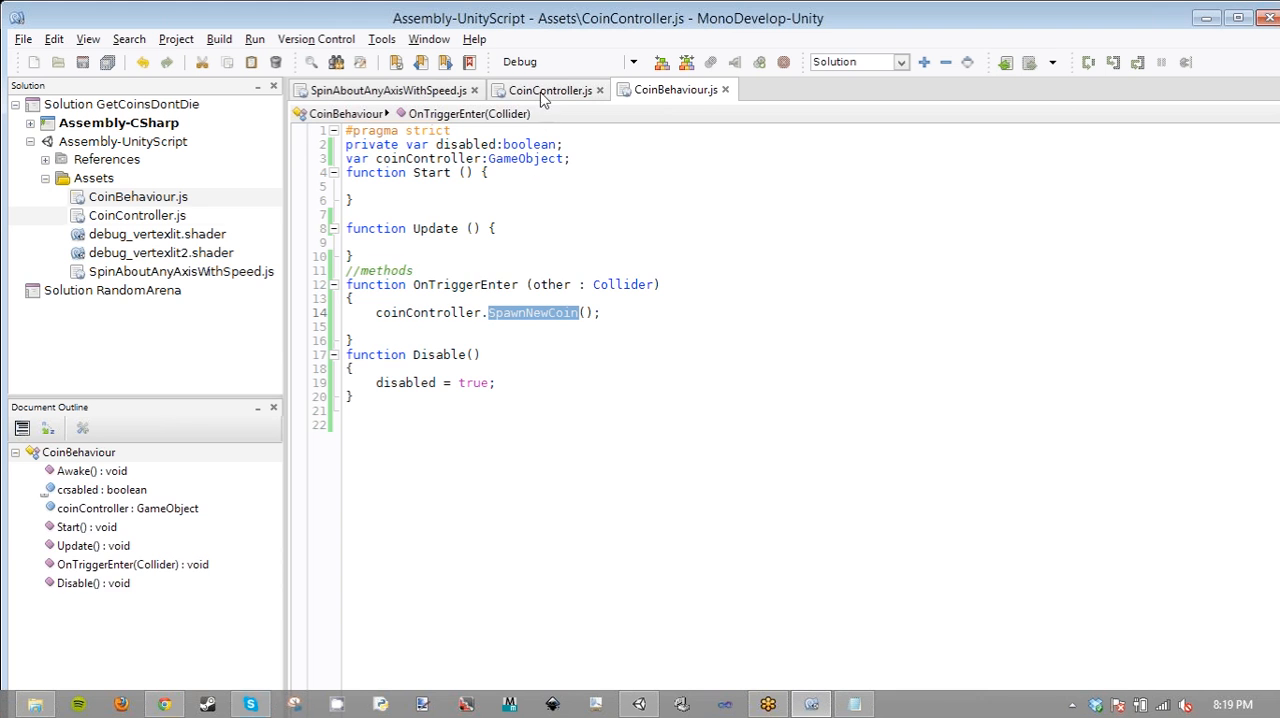
key(Return)
key(Return)
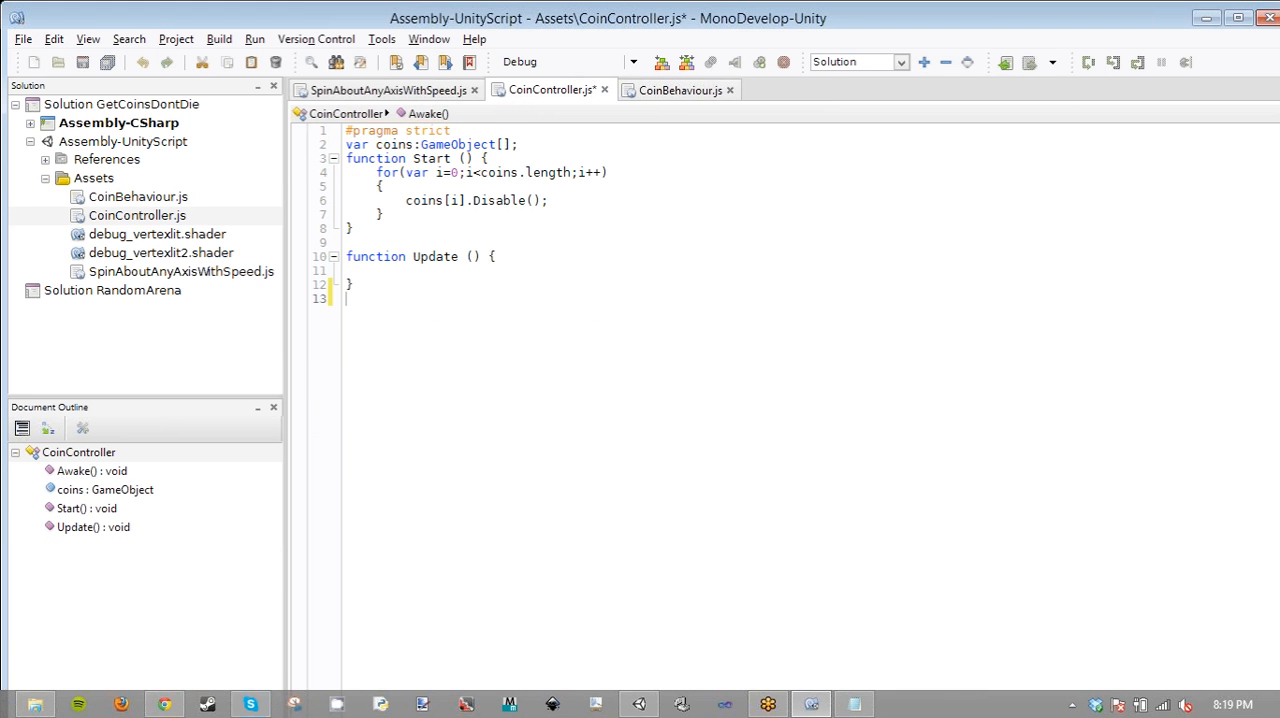
text(//methods)
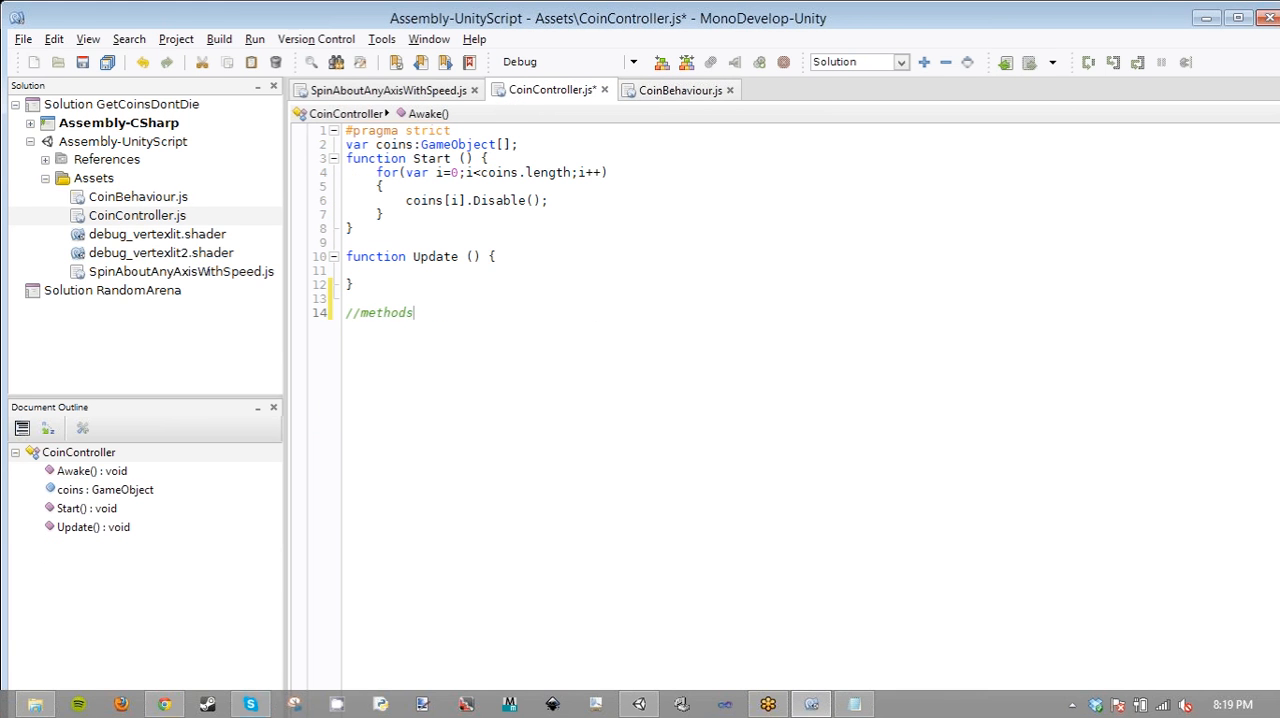
- Add an empty function SpawnNewCoin() with braces under the //methods comment and save CoinController.js
key(Return)
text(function SpawnNewCoin())
key(Return)
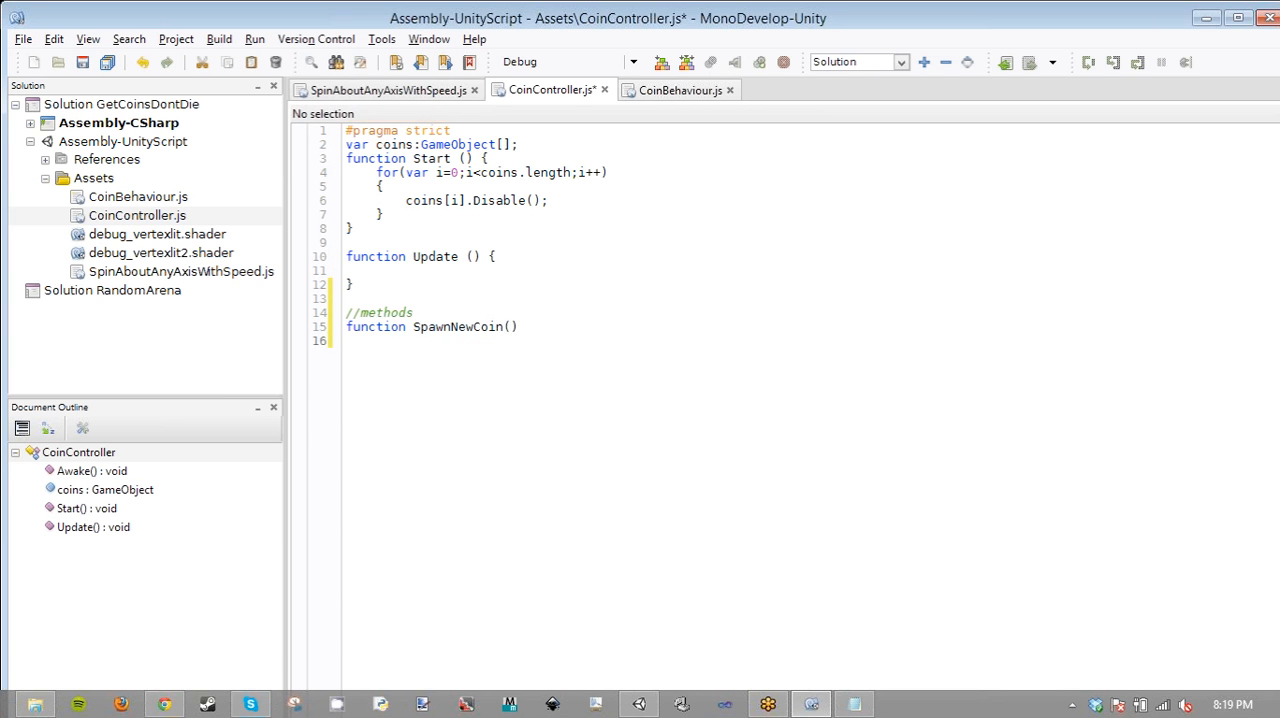
text({)
key(Return)
key(Return)
text(})
key(ctrl+s)
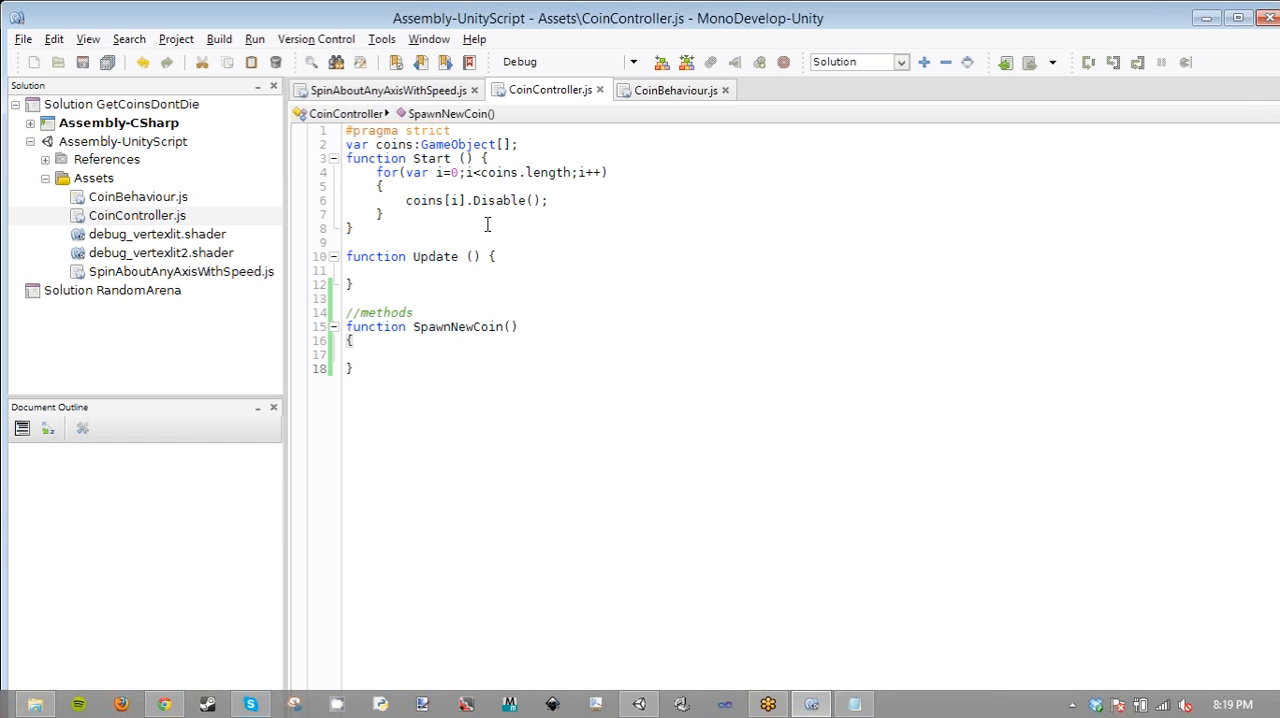
- Make room in SpawnNewCoin's body with extra blank lines and start the declaration var randomIndex:int = on its first line
click(449, 341)
click(441, 355)
key(Return)
key(Return)
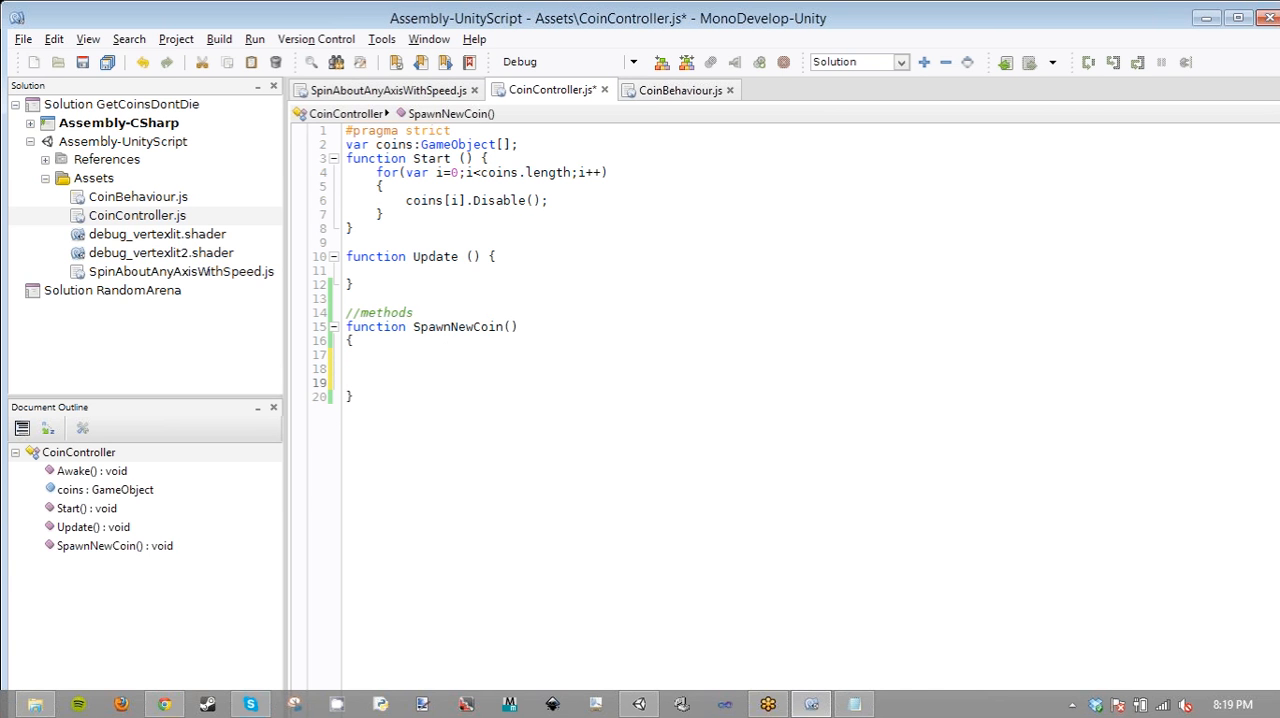
key(Up)
key(Up)
text(var)
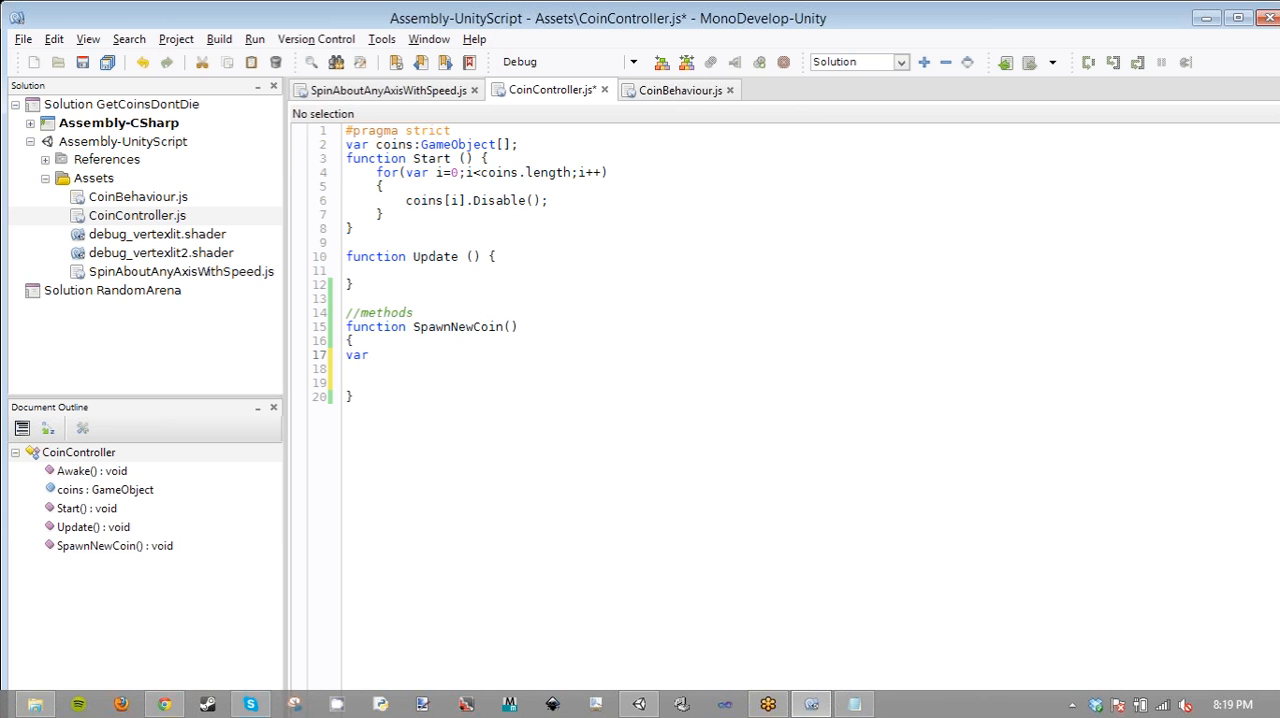
text( rando)
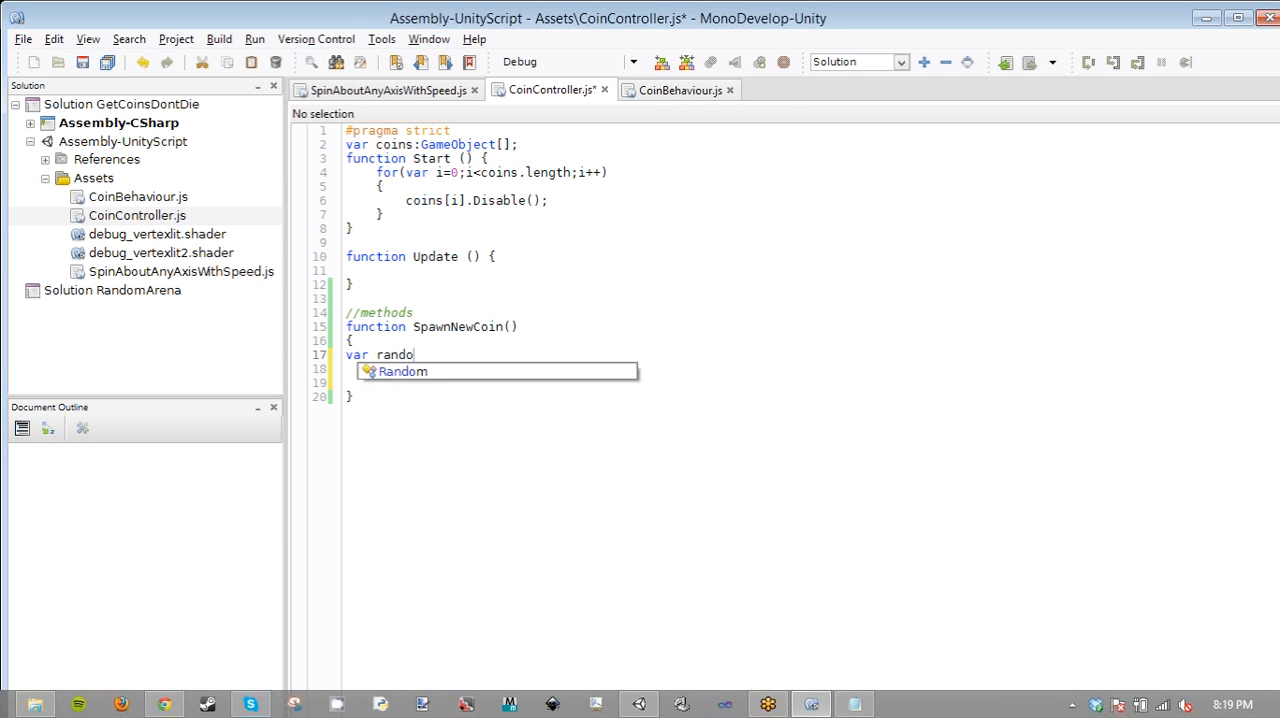
text(mIndex)
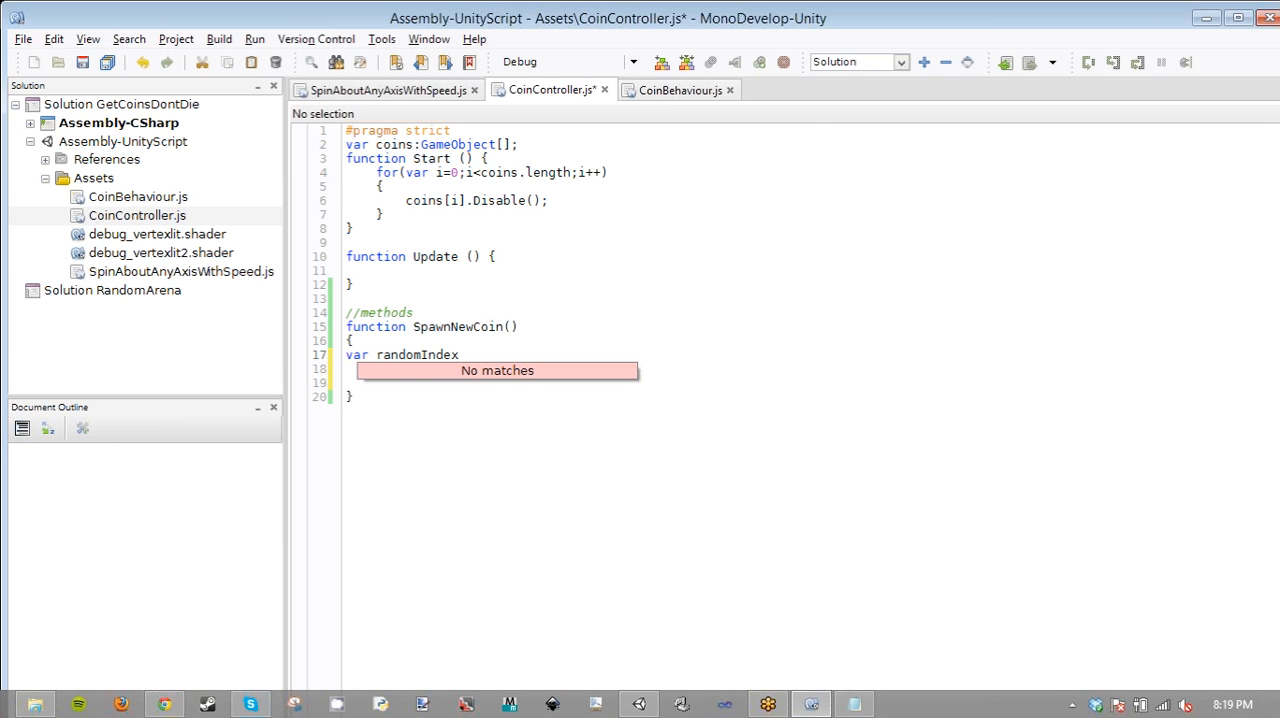
key(BackSpace)
text(:int =)
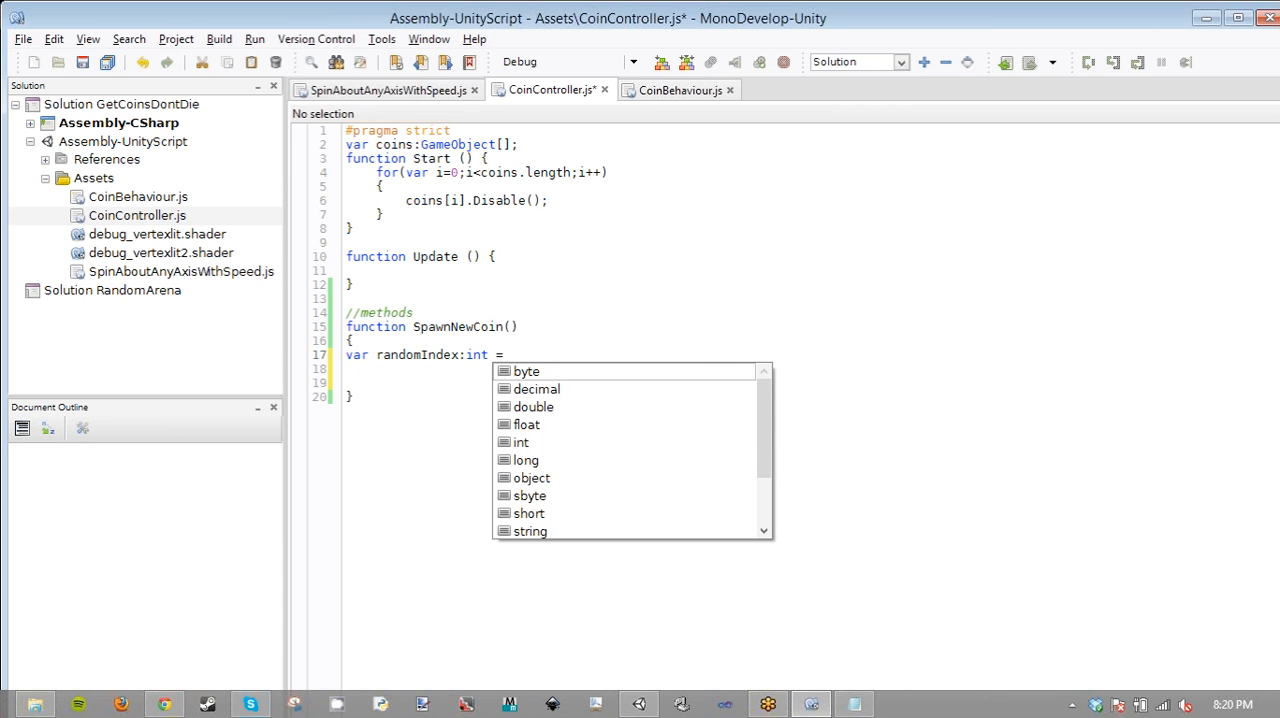
text( Ran)
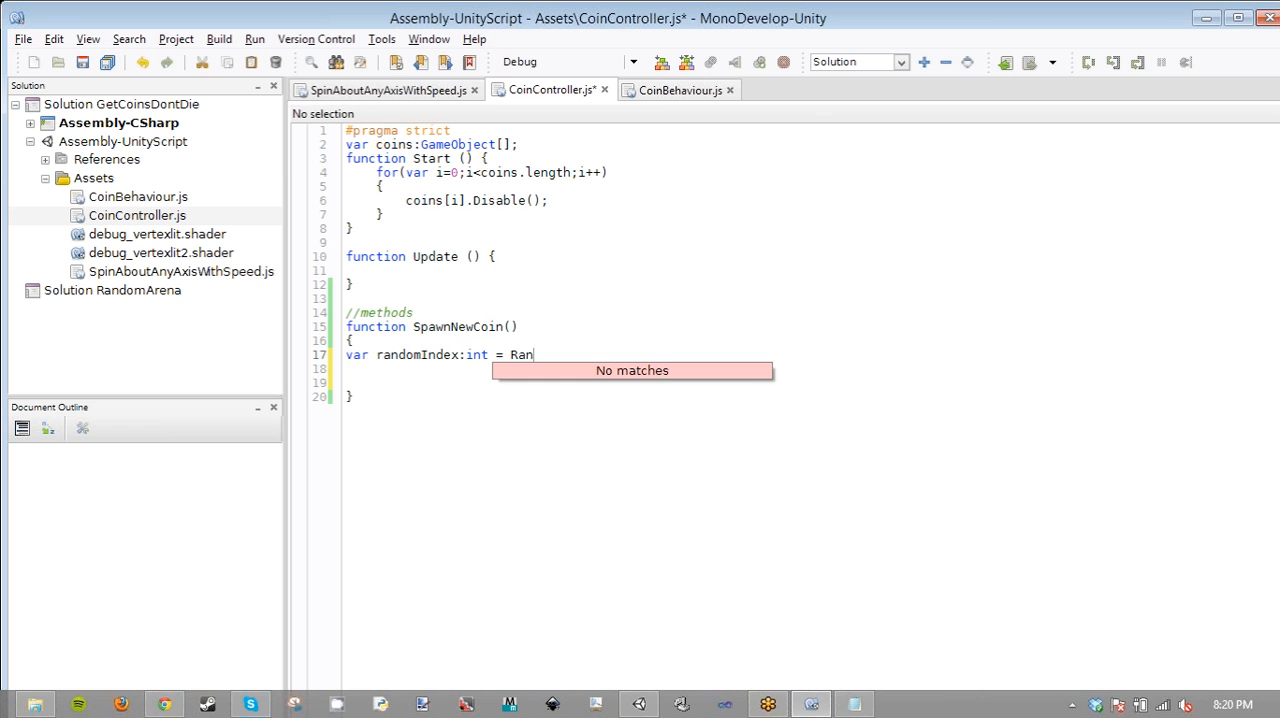
text(dom()
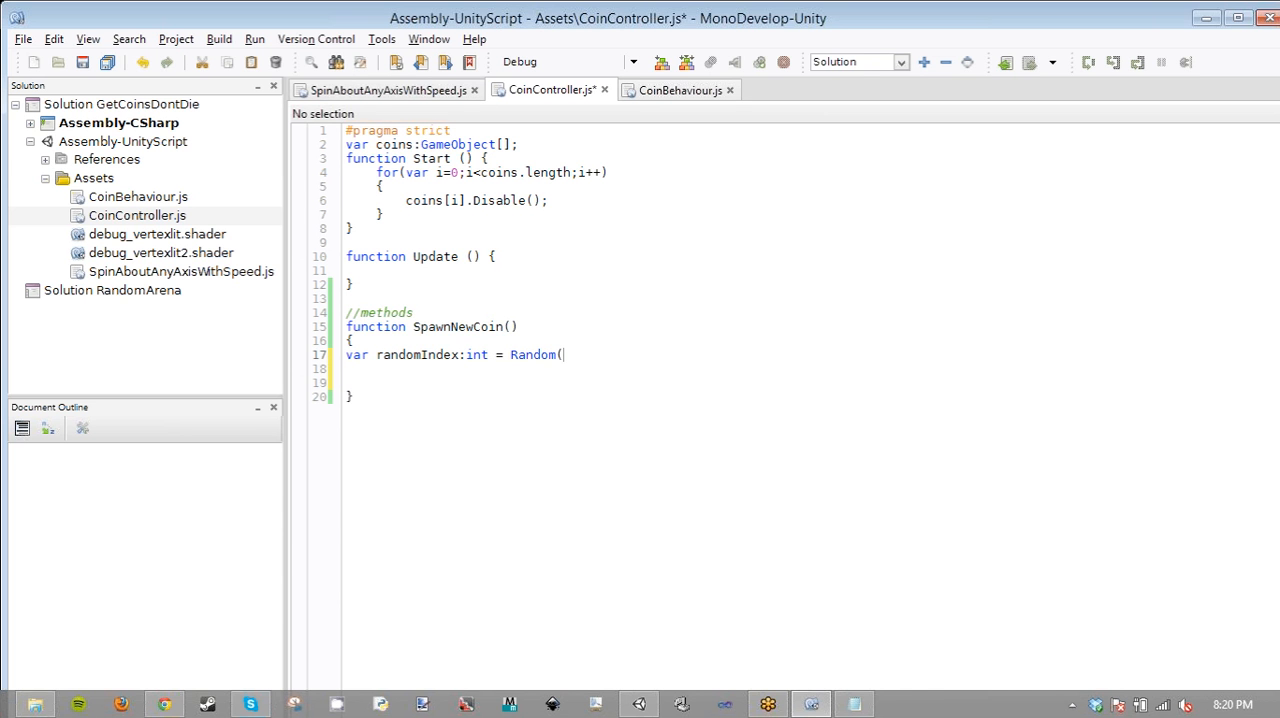
text(0,coins.le)
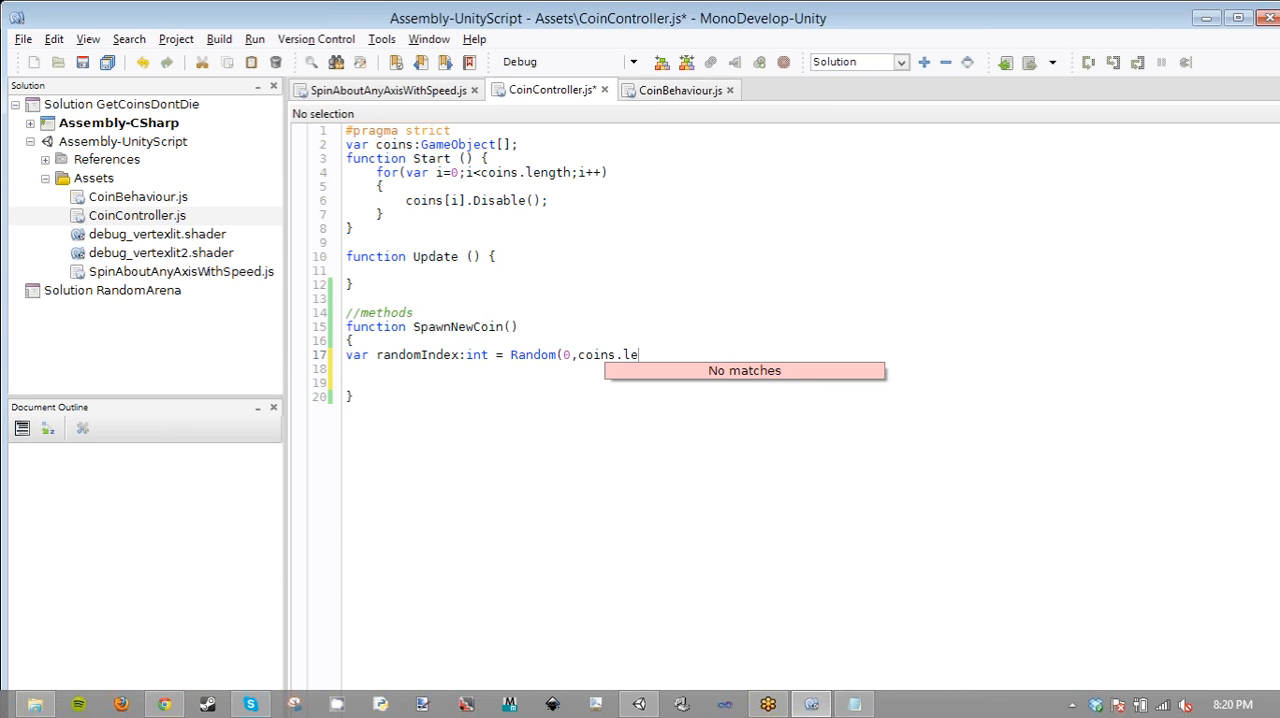
text(ngth))
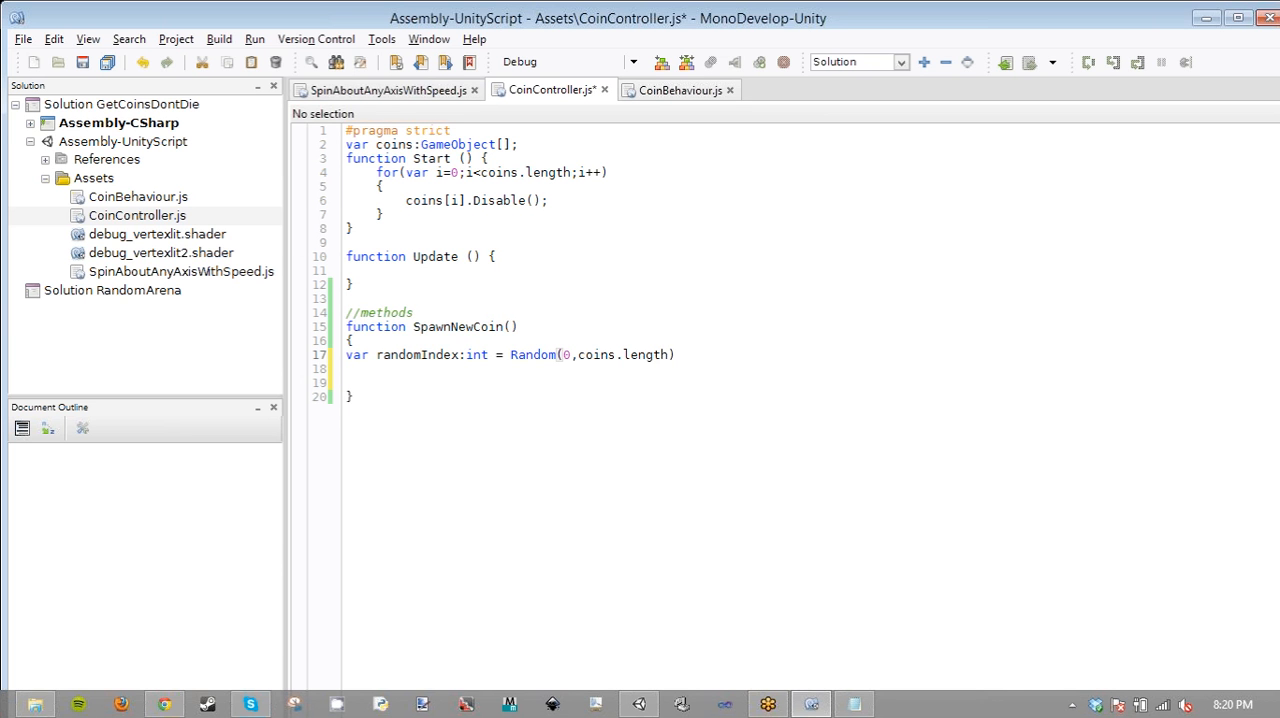
- Change the upper bound of the random call to coins.length-1 and end the statement with a semicolon
click(623, 354)
key(Right)
key(Right)
text(-1);)
- Switch to Chrome, search for "random unity javascript" and open the Random.Range page of the Unity scripting reference
click(170, 705)
click(491, 40)
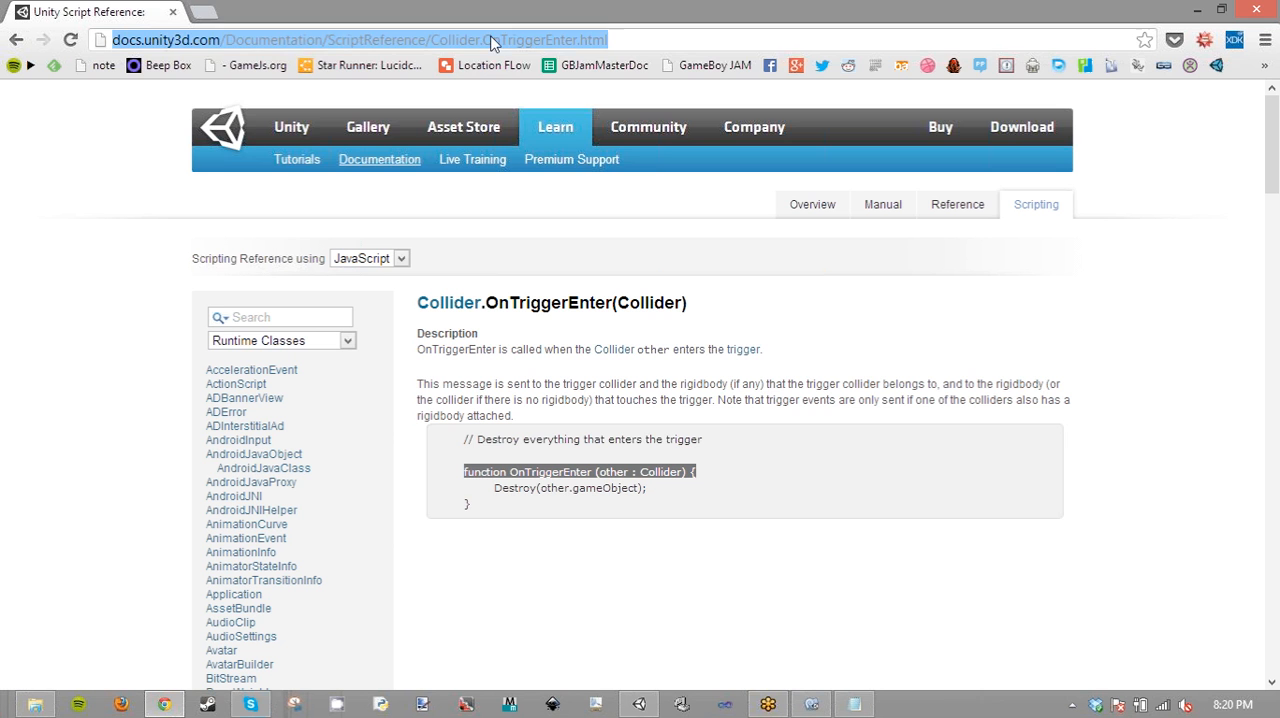
text(Random)
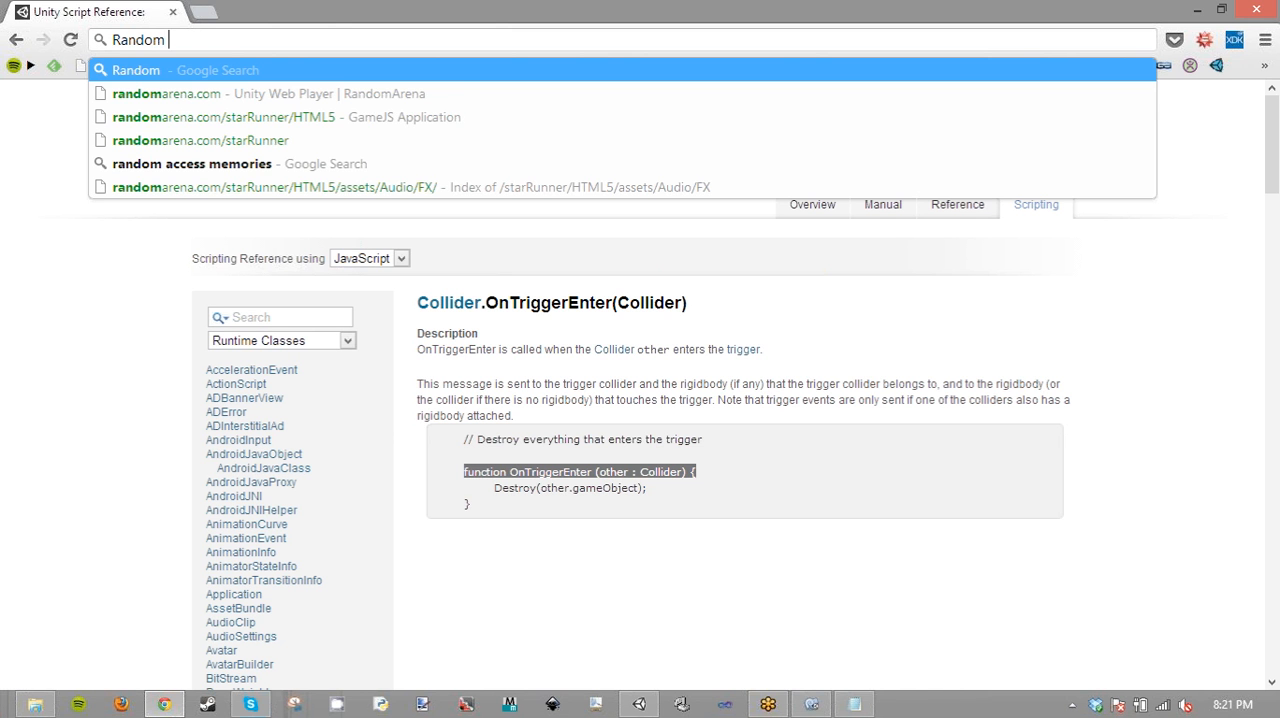
text(unity javas)
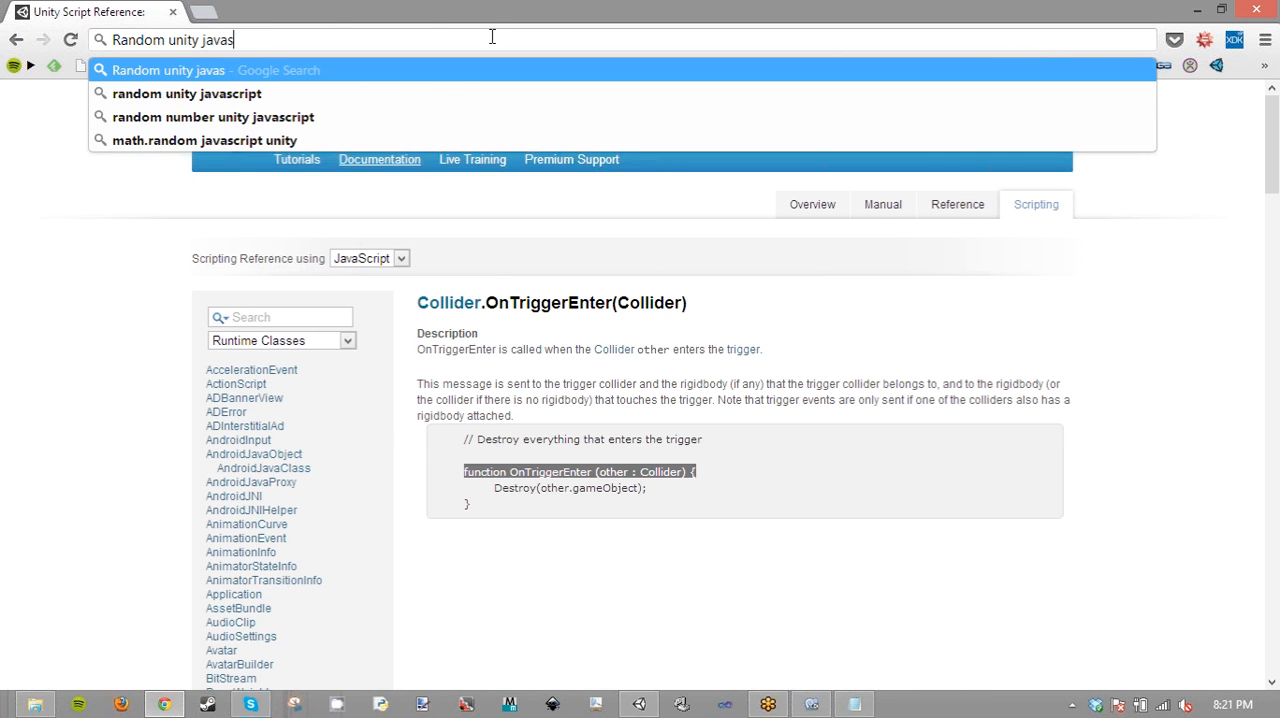
key(Down)
key(Return)
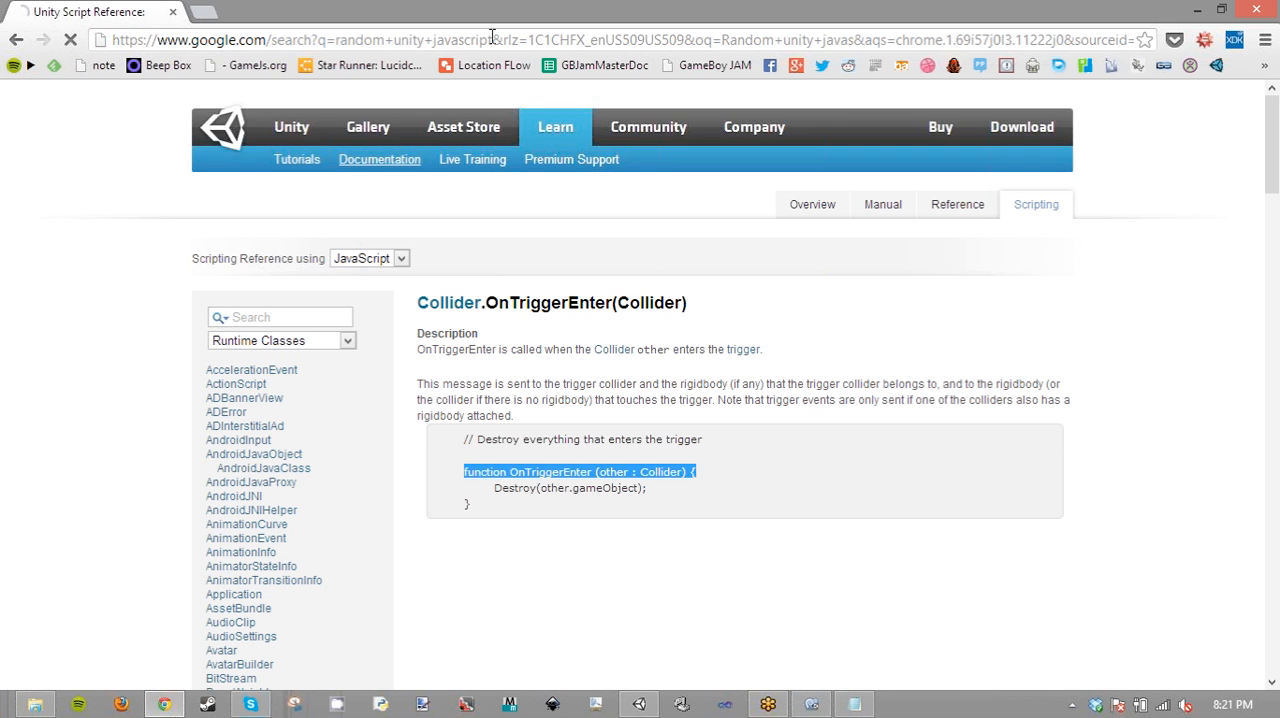
click(222, 266)
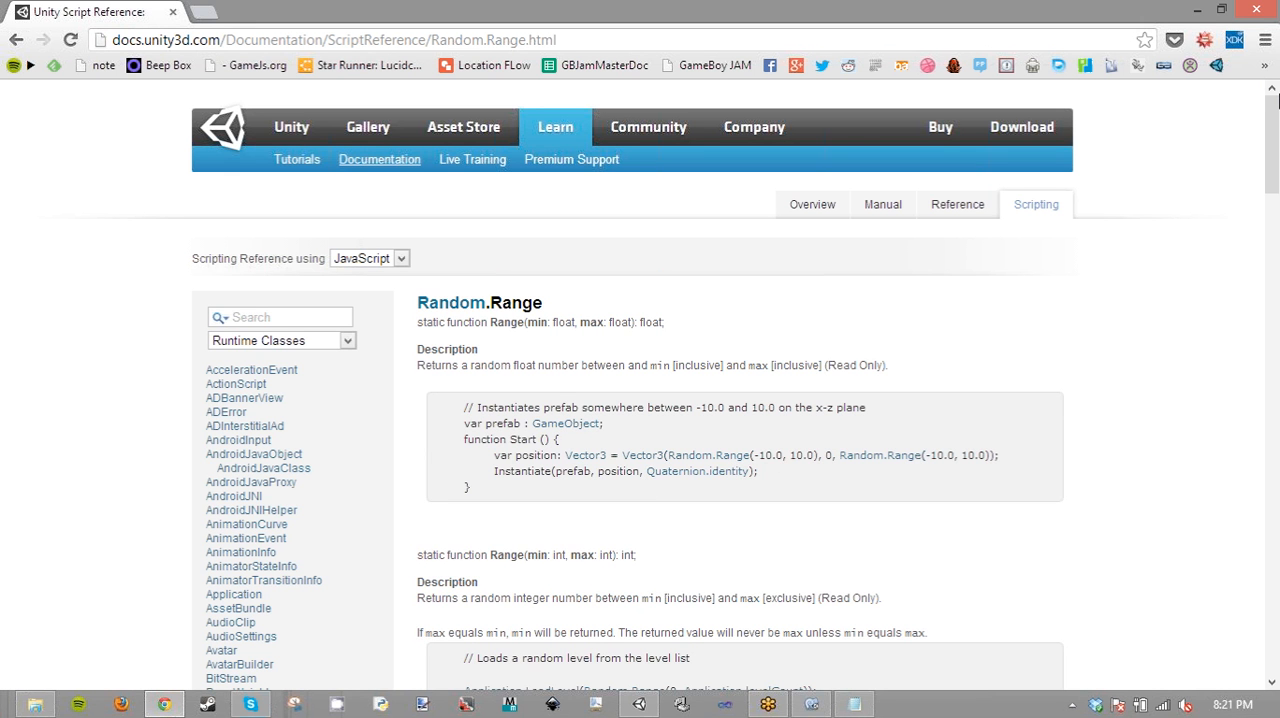
- Return to MonoDevelop and change the Random call in the randomIndex declaration to Random.Range
click(1199, 12)
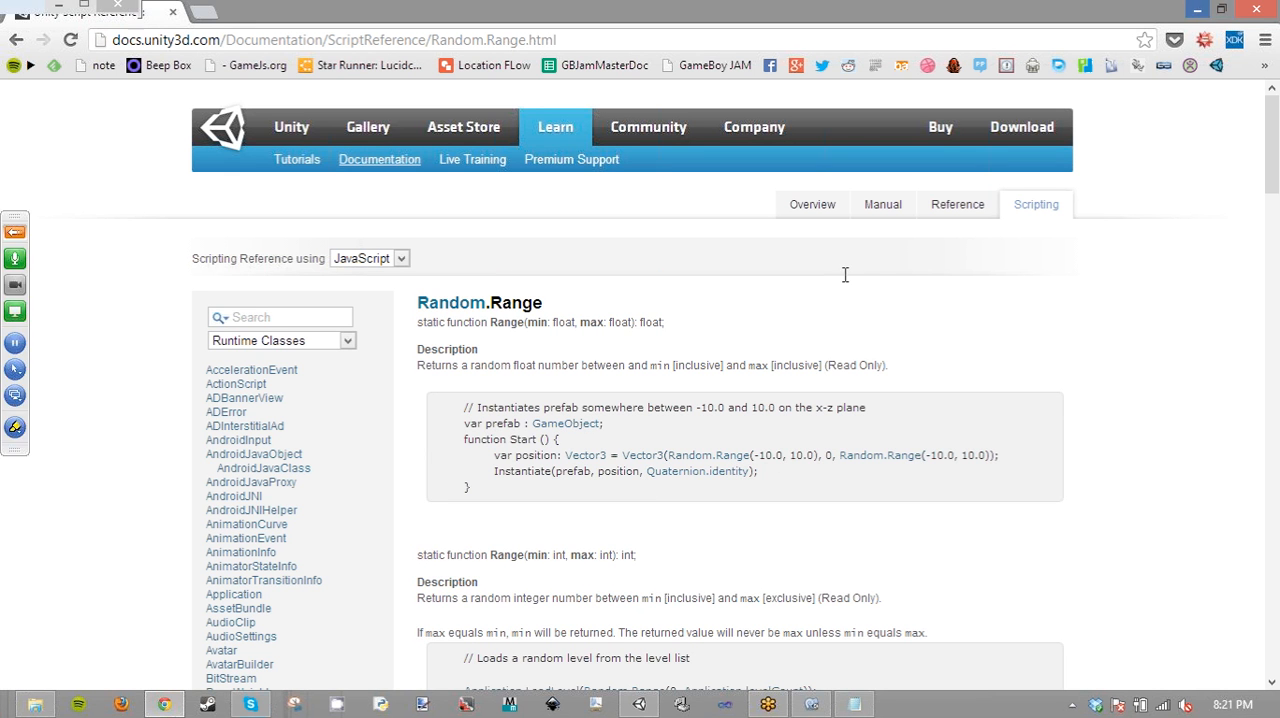
text(.Range(0,coins.length-1);)
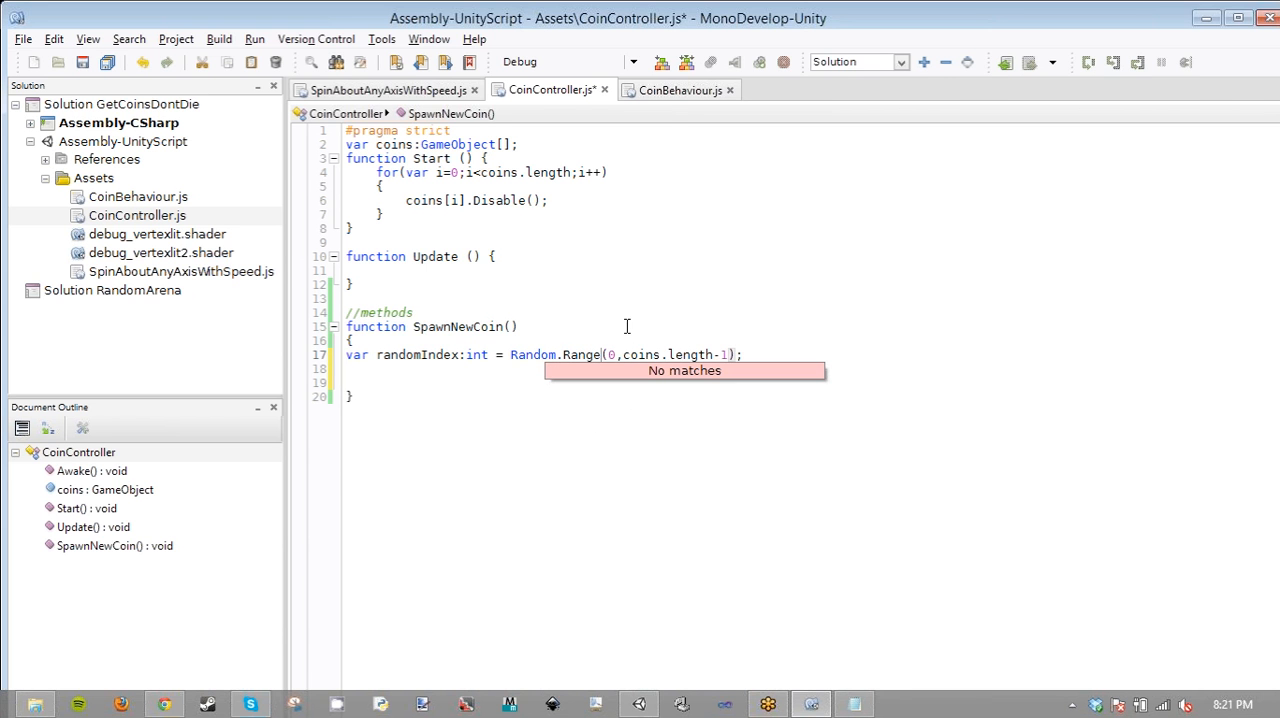
click(661, 285)
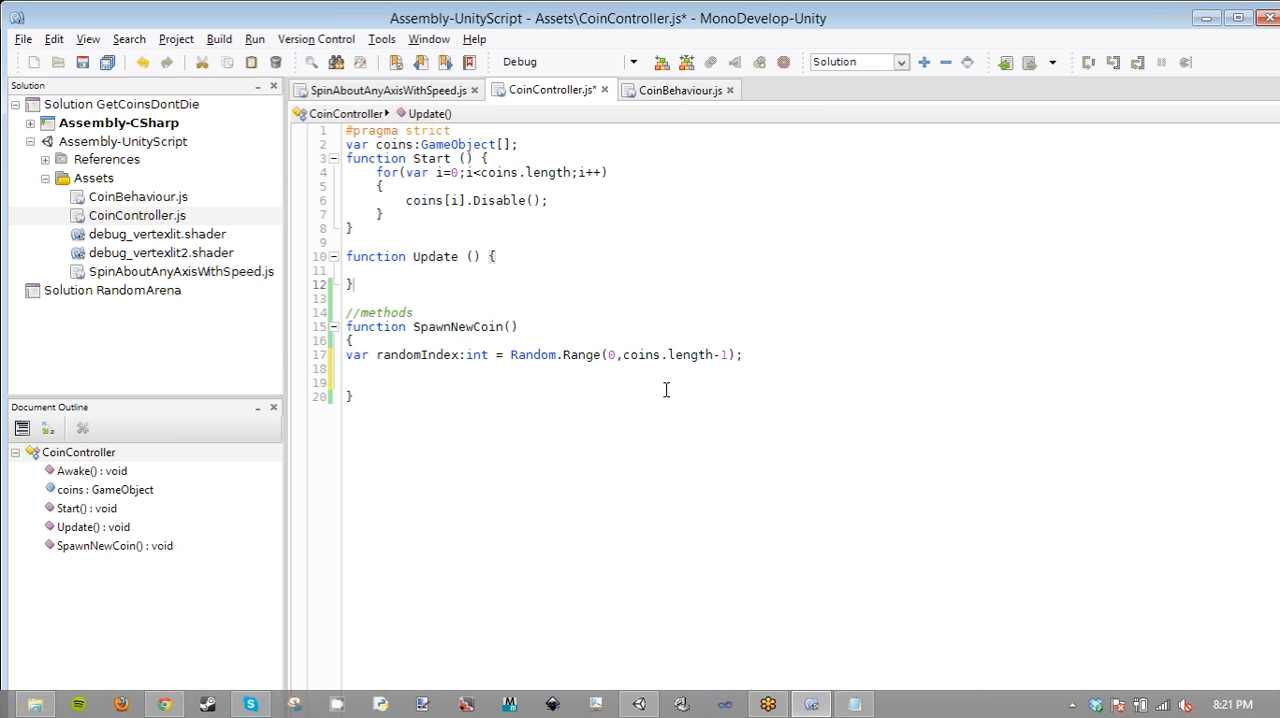
- Check the float and integer versions of Random.Range on the reference page in Chrome, and return to the script
click(180, 706)
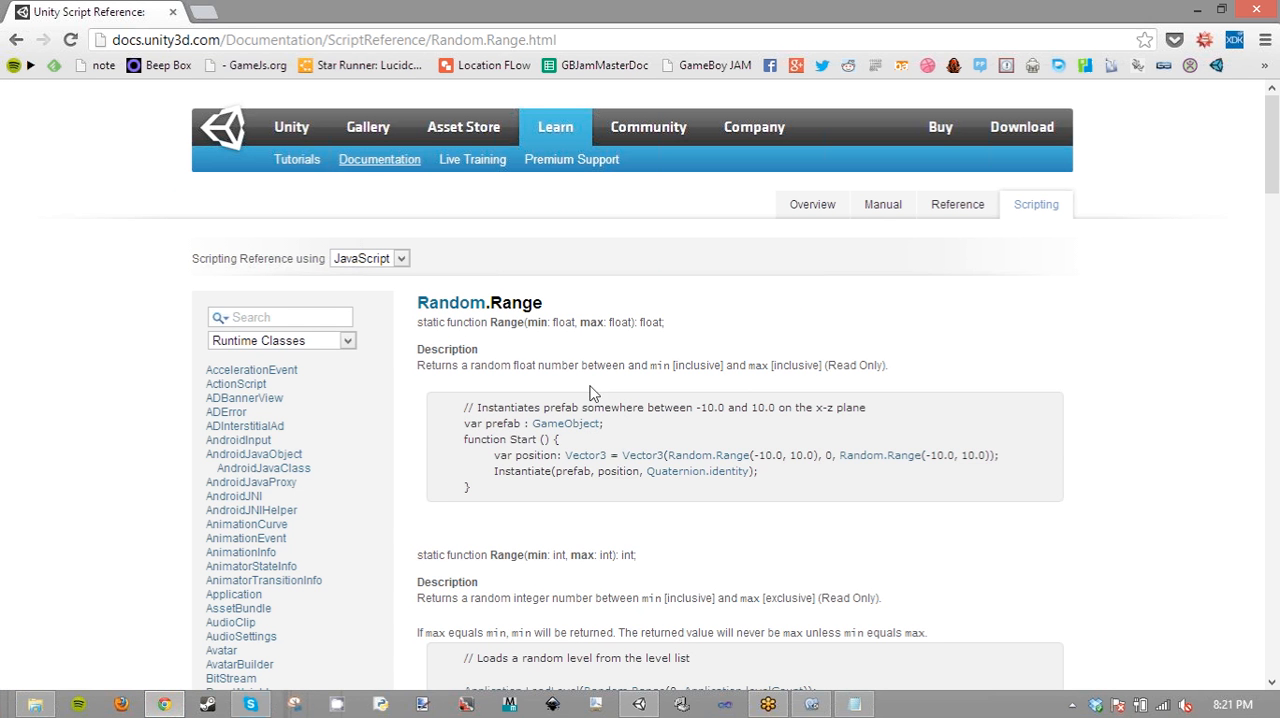
double_click(530, 366)
scroll(613, 556, down, 3)
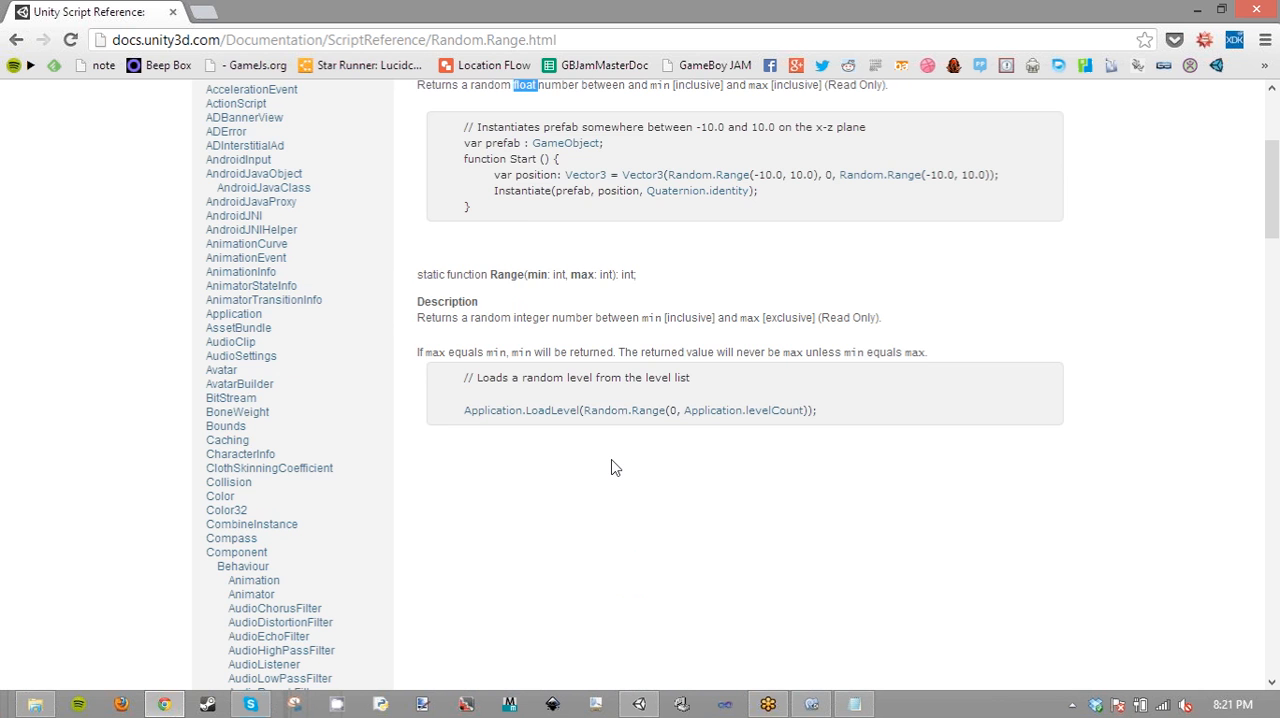
scroll(613, 468, up, 3)
key(alt+Tab)
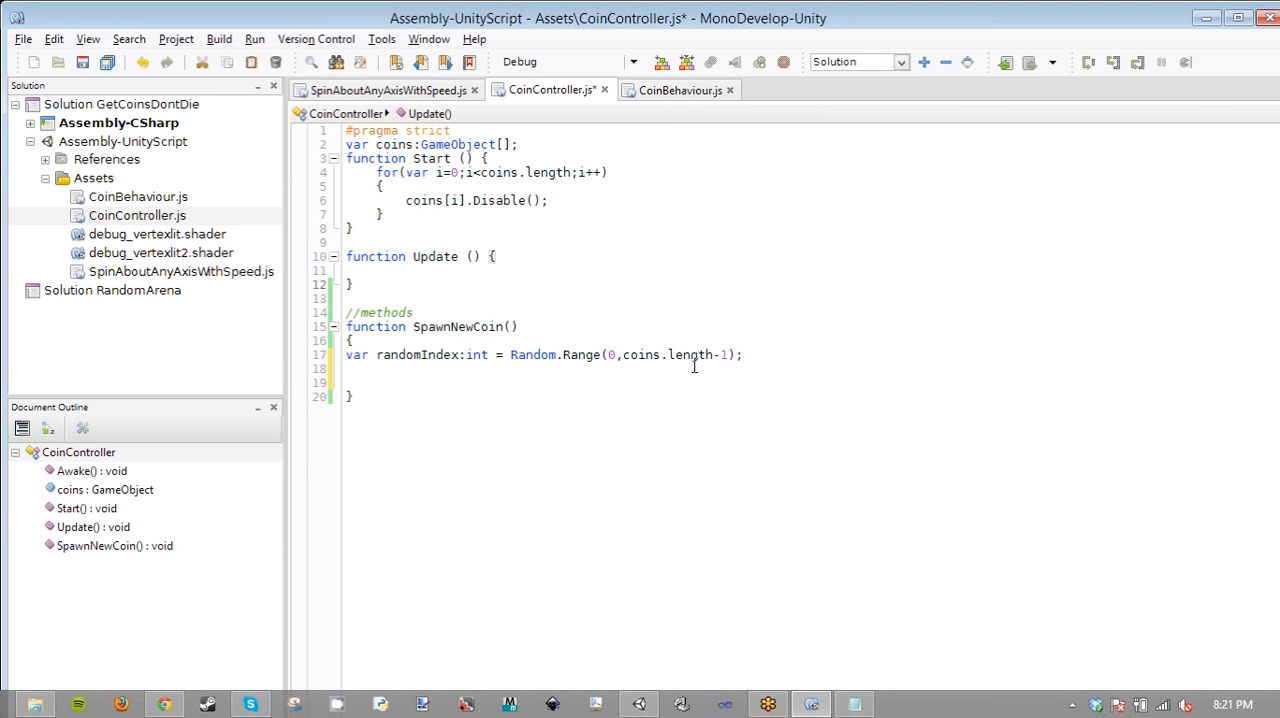
- Insert a blank line above the randomIndex declaration in SpawnNewCoin
click(612, 358)
key(Up)
key(Return)
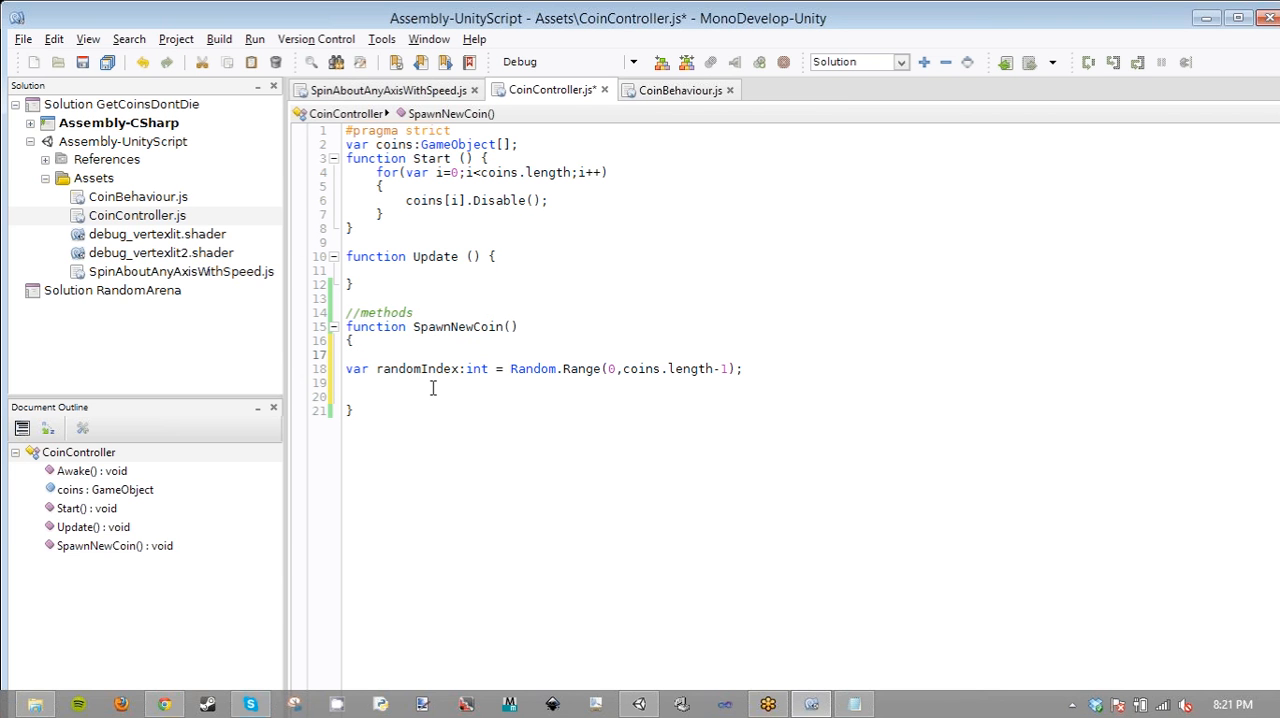
click(432, 388)
double_click(686, 370)
drag(607, 369, 630, 370)
click(622, 385)
double_click(441, 370)
click(401, 389)
double_click(468, 370)
key(BackSpace)
key(BackSpace)
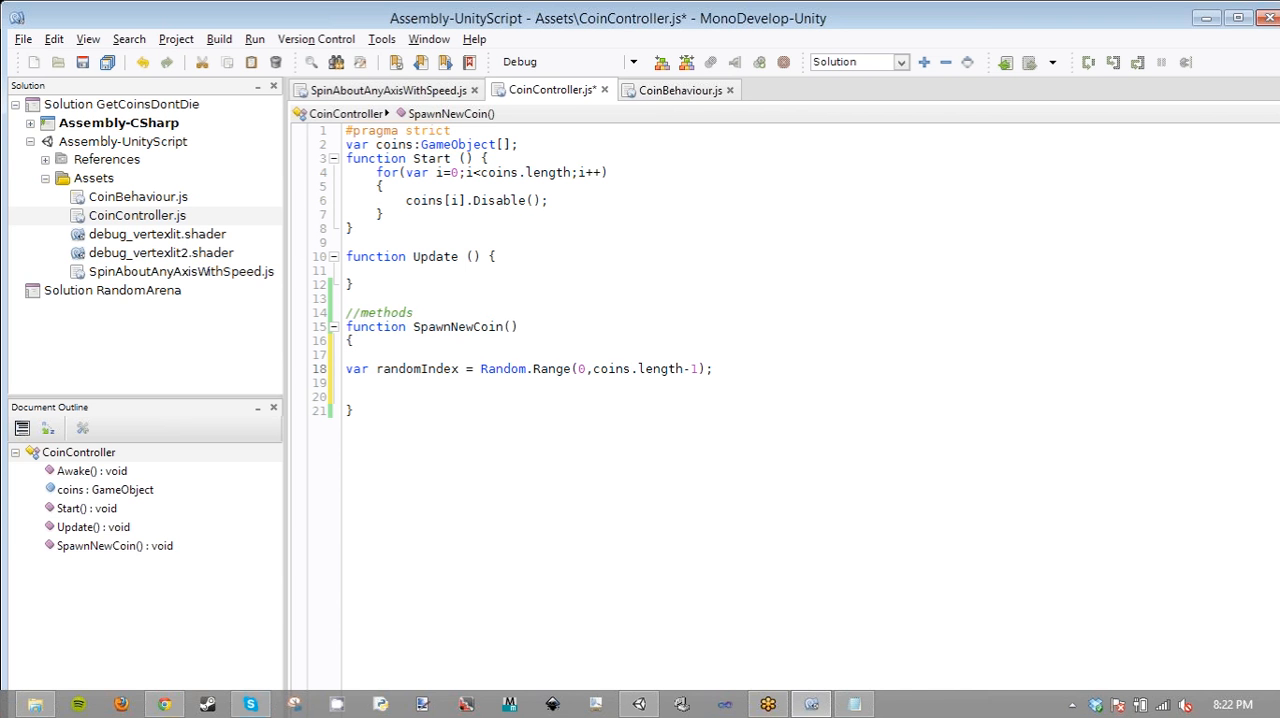
text(:int)
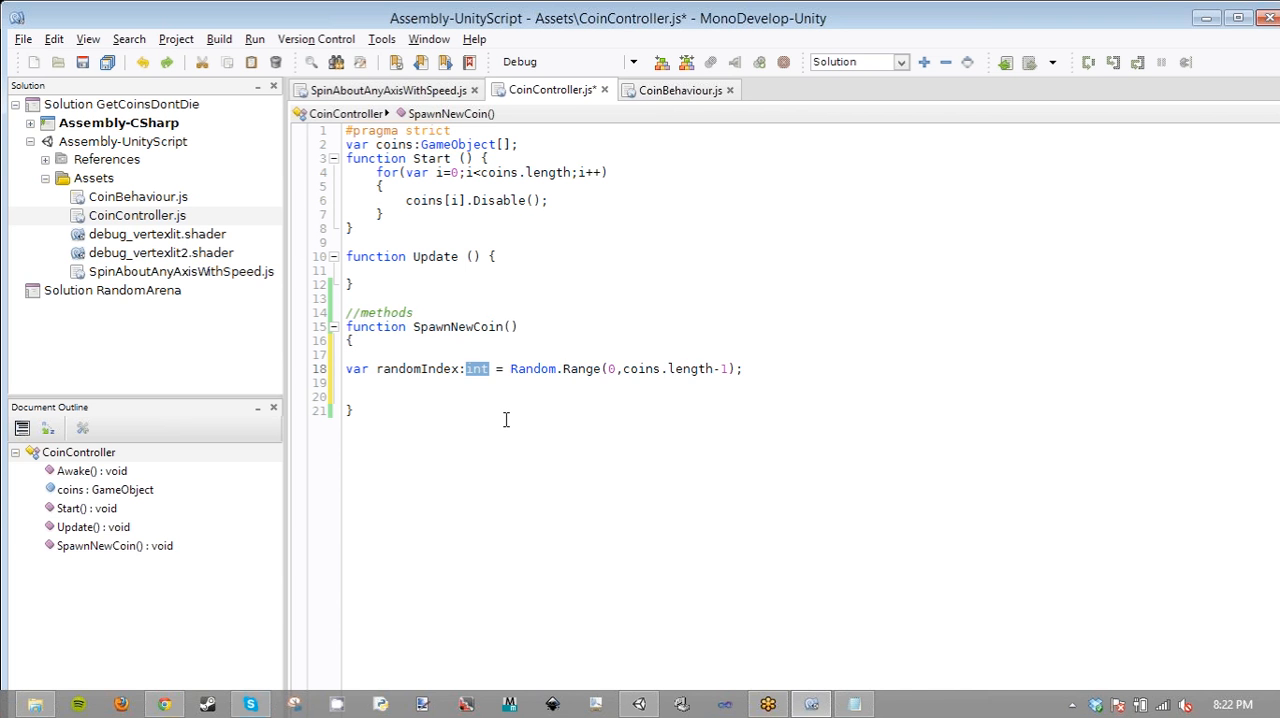
- Add the line coins[randomIndex].Enable(); below the randomIndex declaration in SpawnNewCoin and save the script
click(456, 380)
text(coins)
key(Escape)
text([i)
key(BackSpace)
text(r)
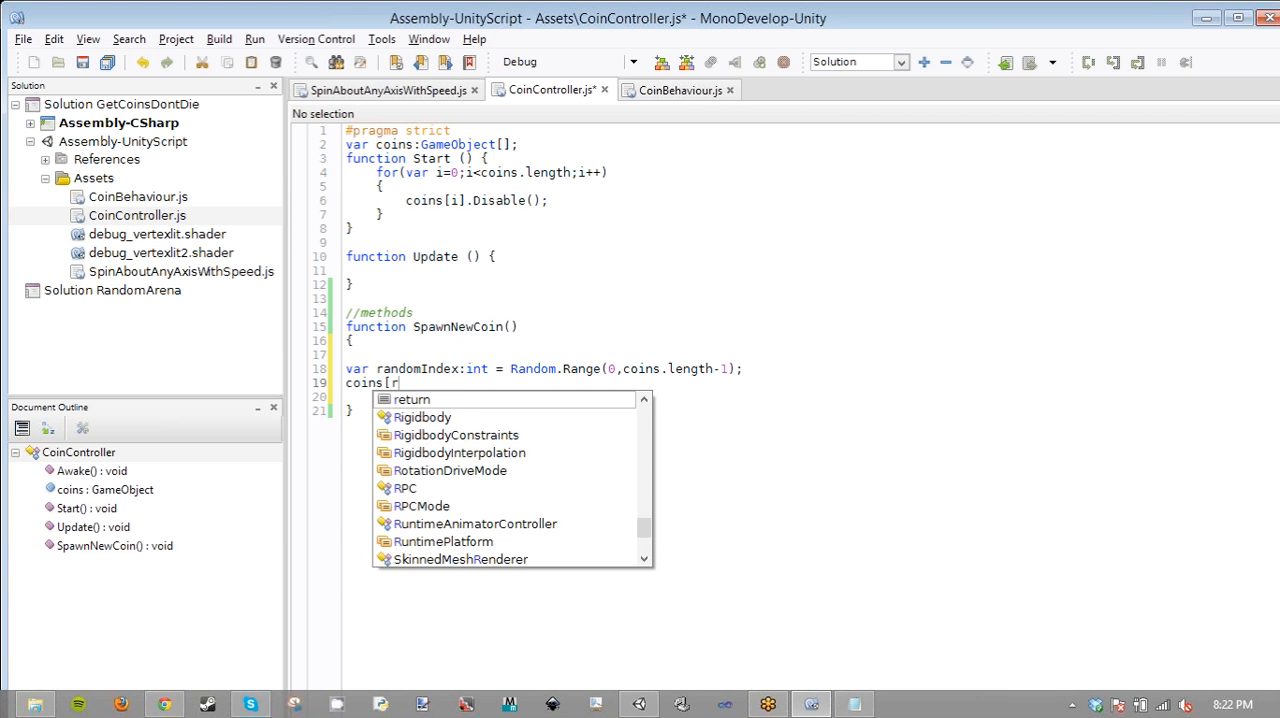
text(ando)
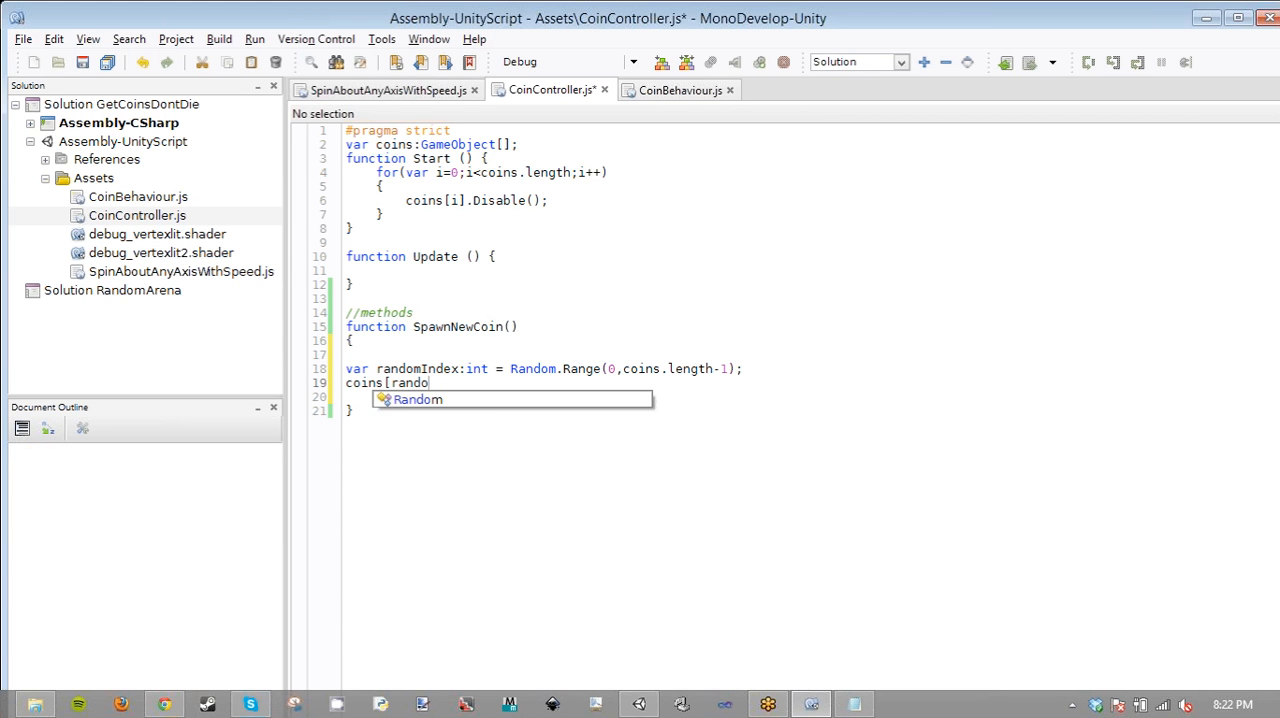
text(mIndex)
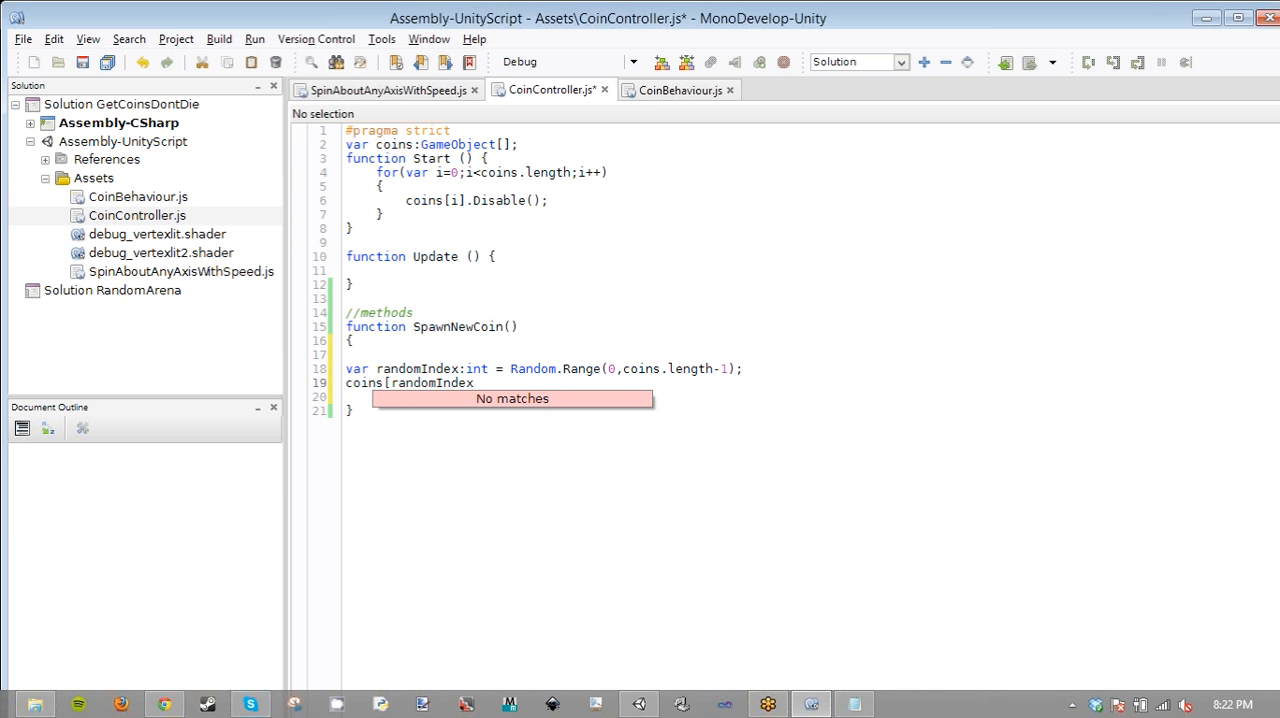
text(])
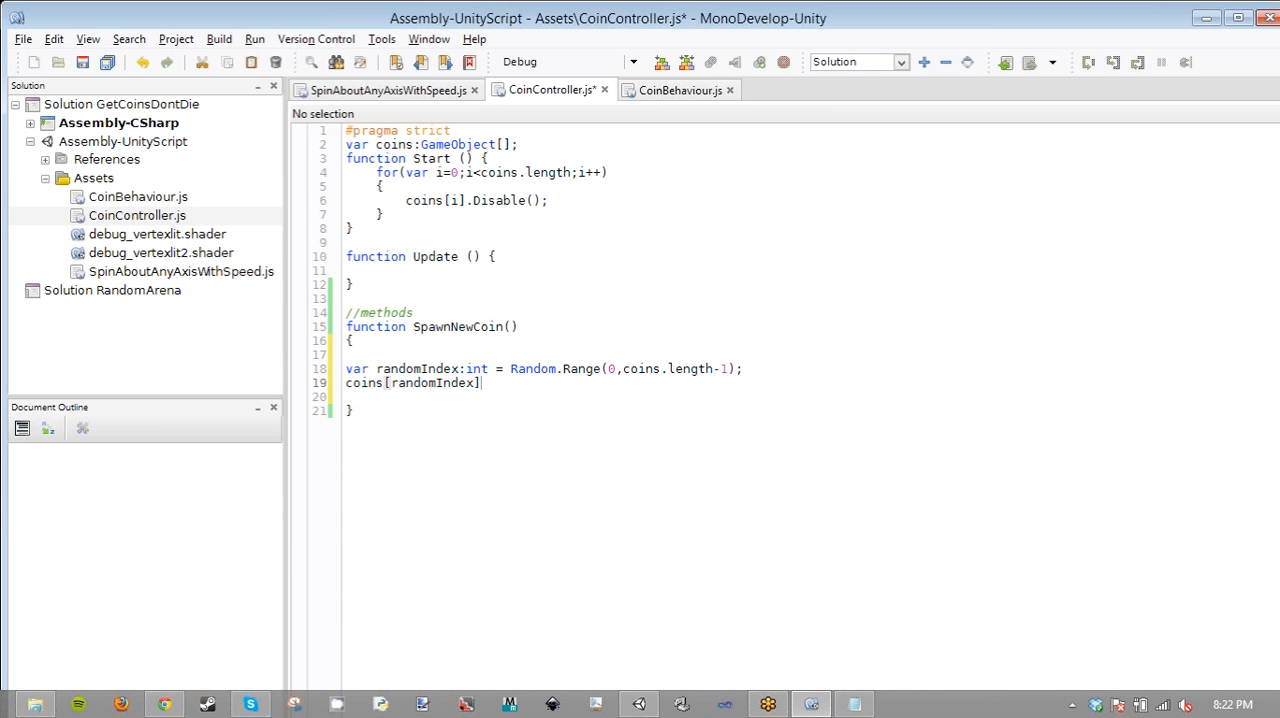
text(.enable)
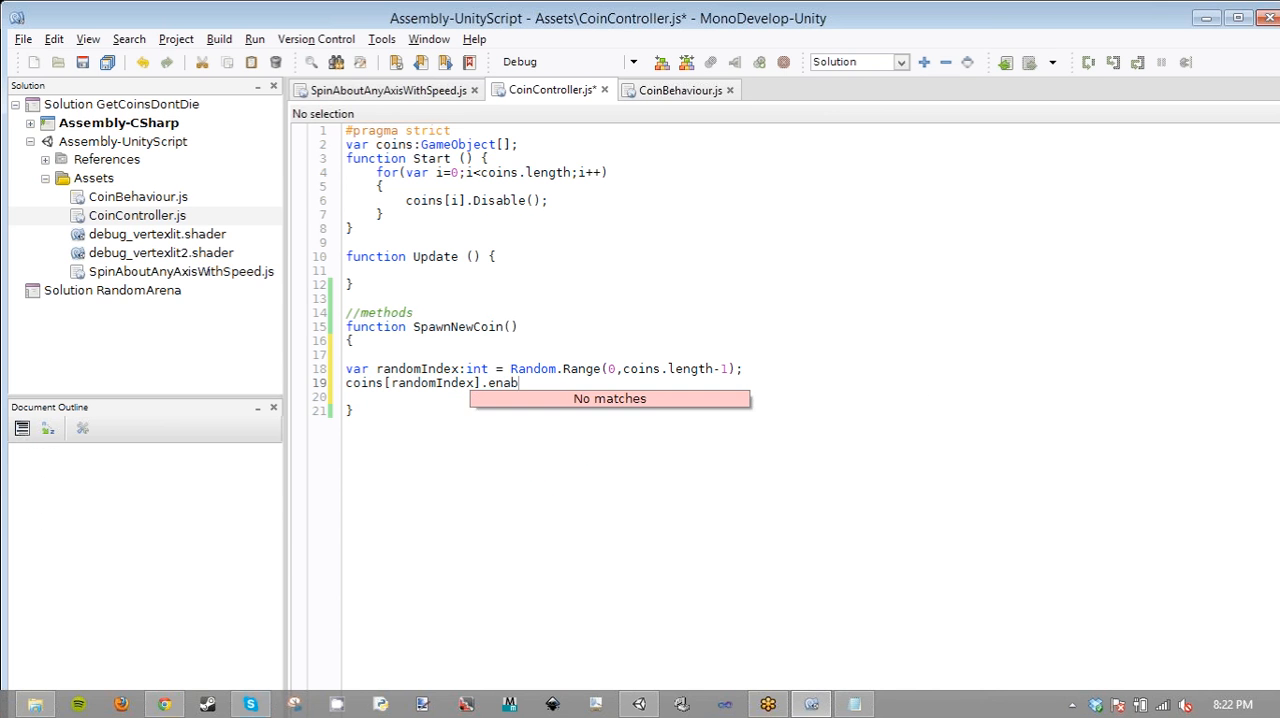
key(BackSpace)
key(BackSpace)
key(BackSpace)
key(BackSpace)
key(BackSpace)
key(BackSpace)
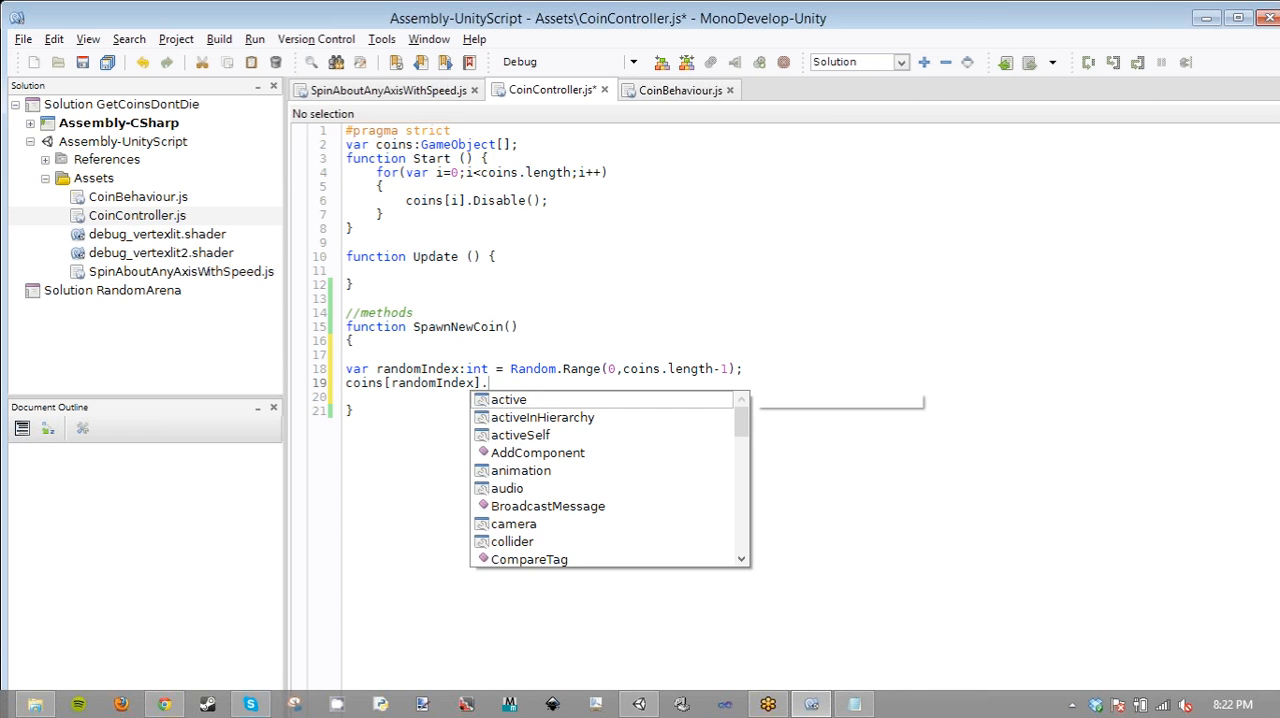
text(Enable();)
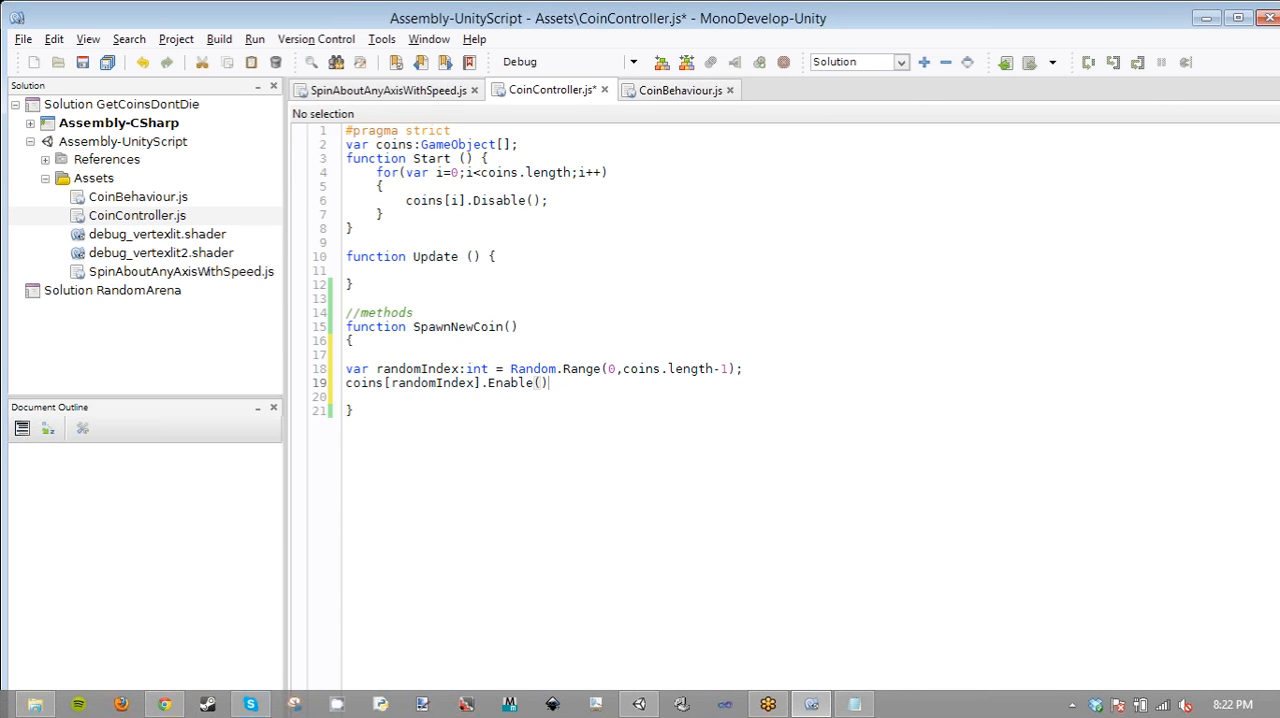
key(ctrl+s)
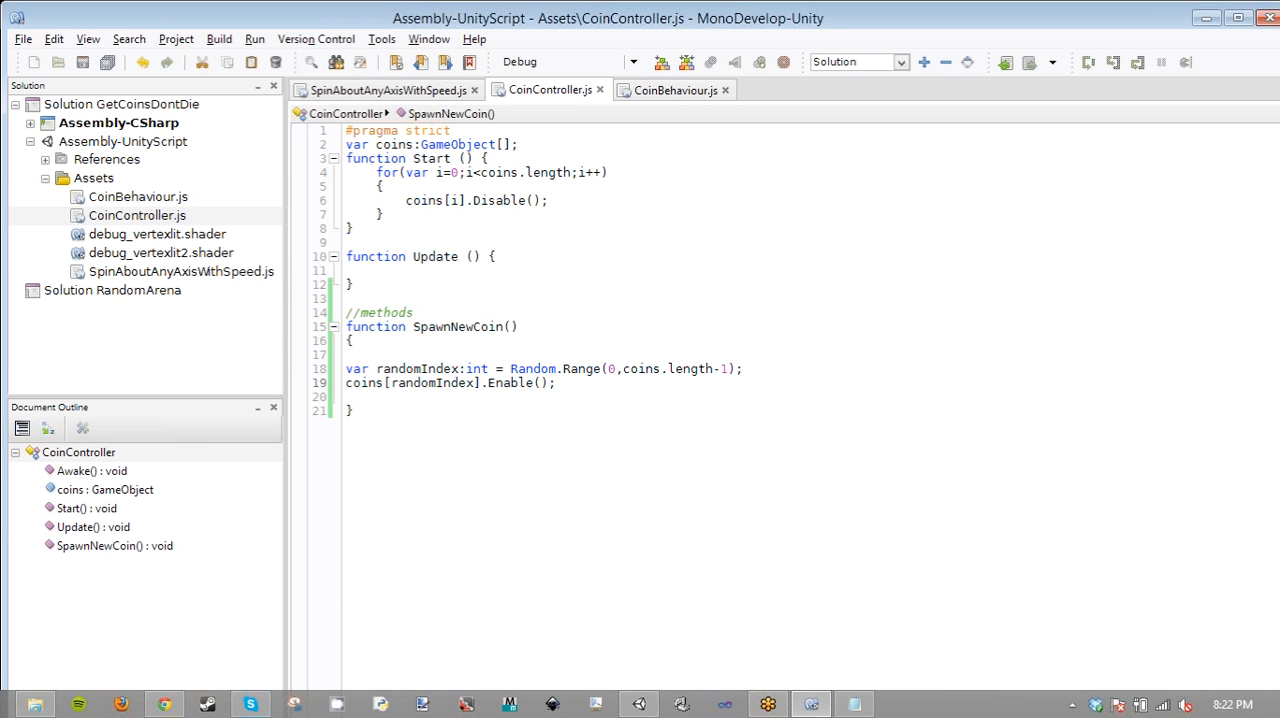
click(509, 326)
text(int)
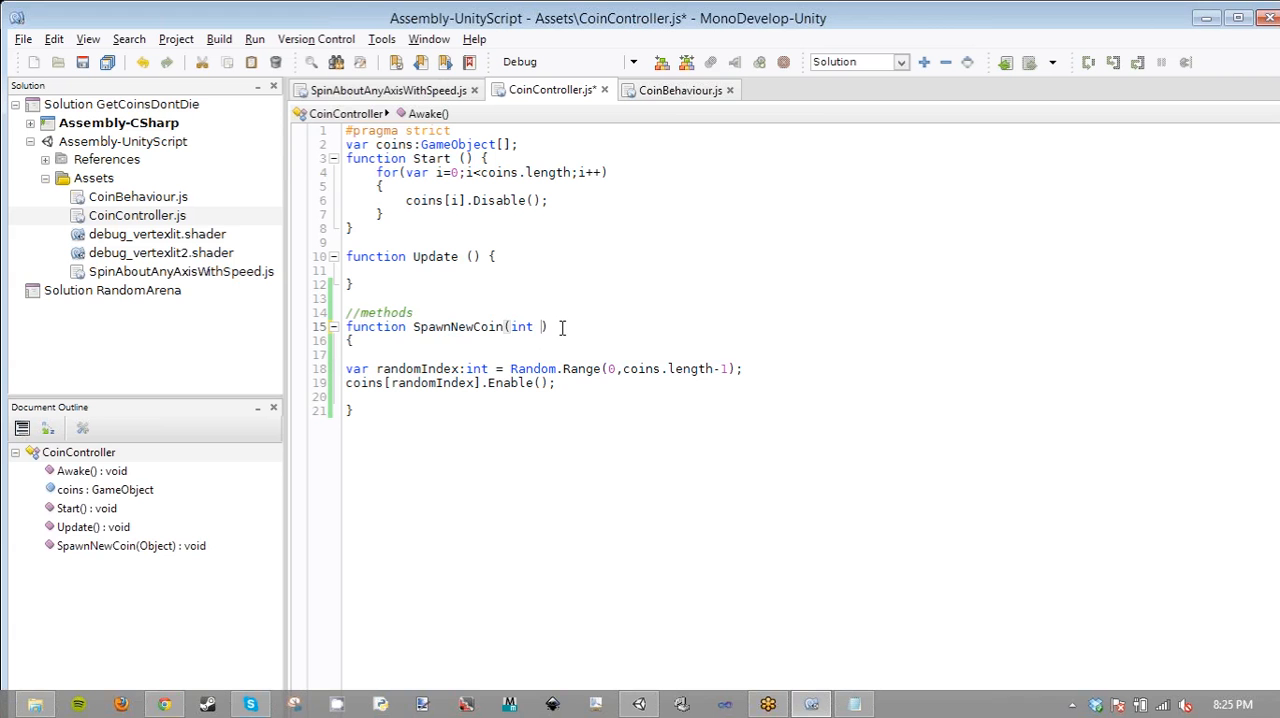
text(las)
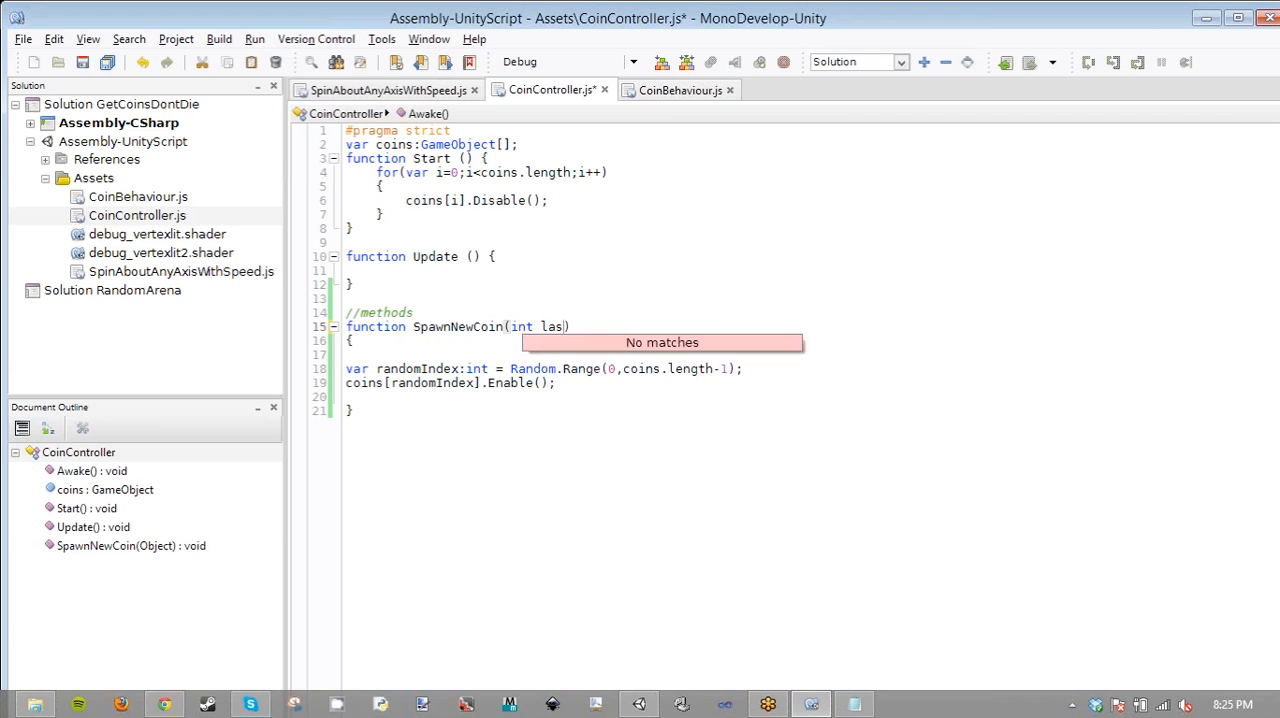
key(BackSpace)
key(BackSpace)
key(BackSpace)
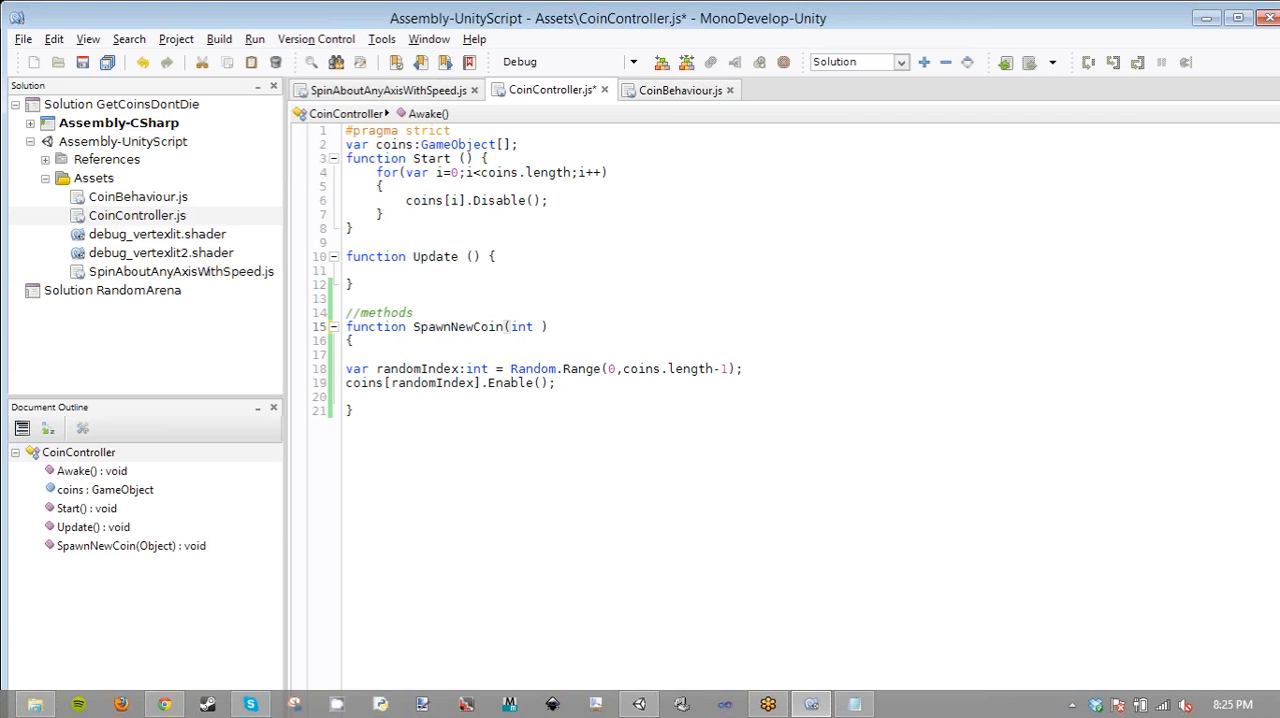
key(BackSpace)
key(BackSpace)
key(BackSpace)
key(BackSpace)
key(ctrl+s)
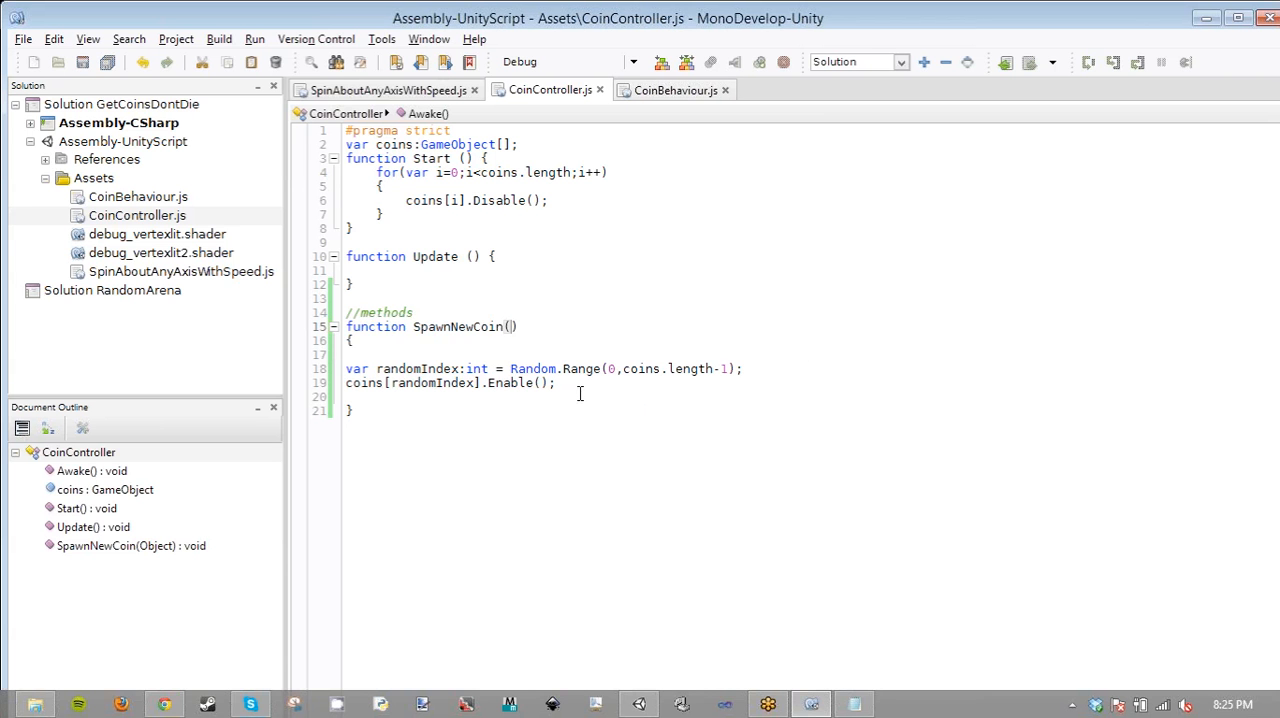
- Switch to Unity to check the project, return to MonoDevelop and open the CoinBehaviour.js script
click(412, 416)
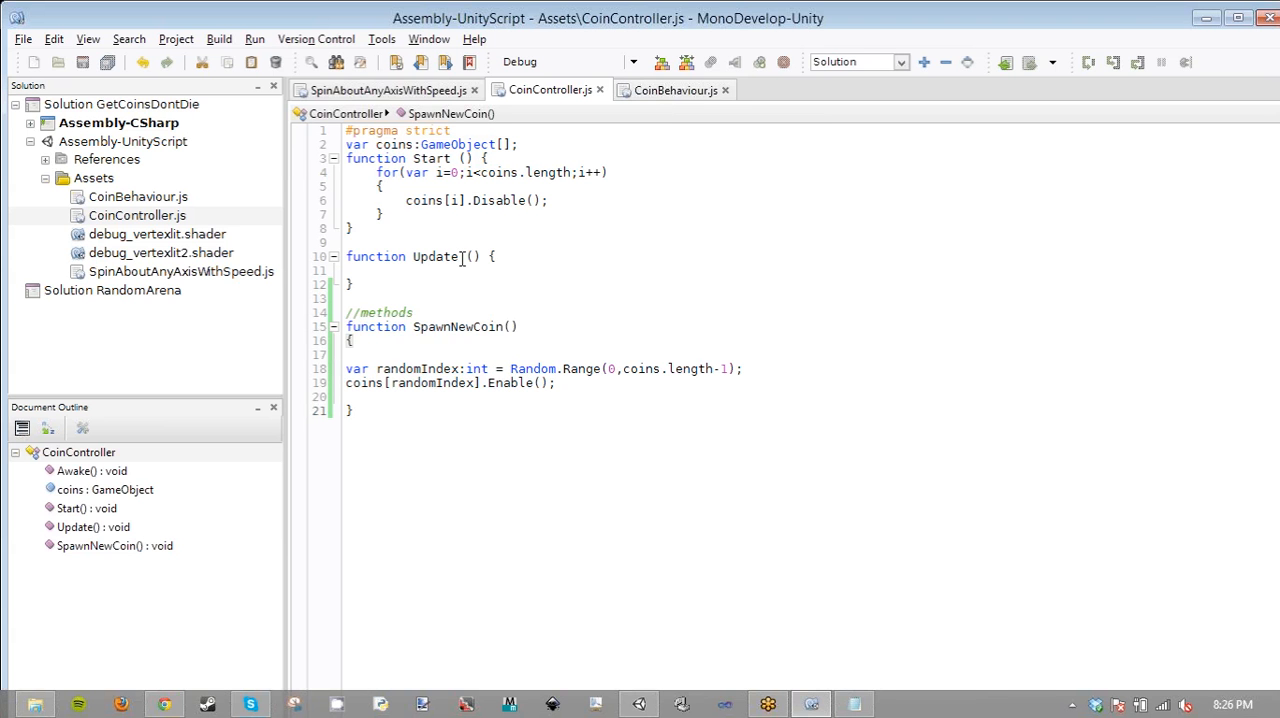
click(422, 263)
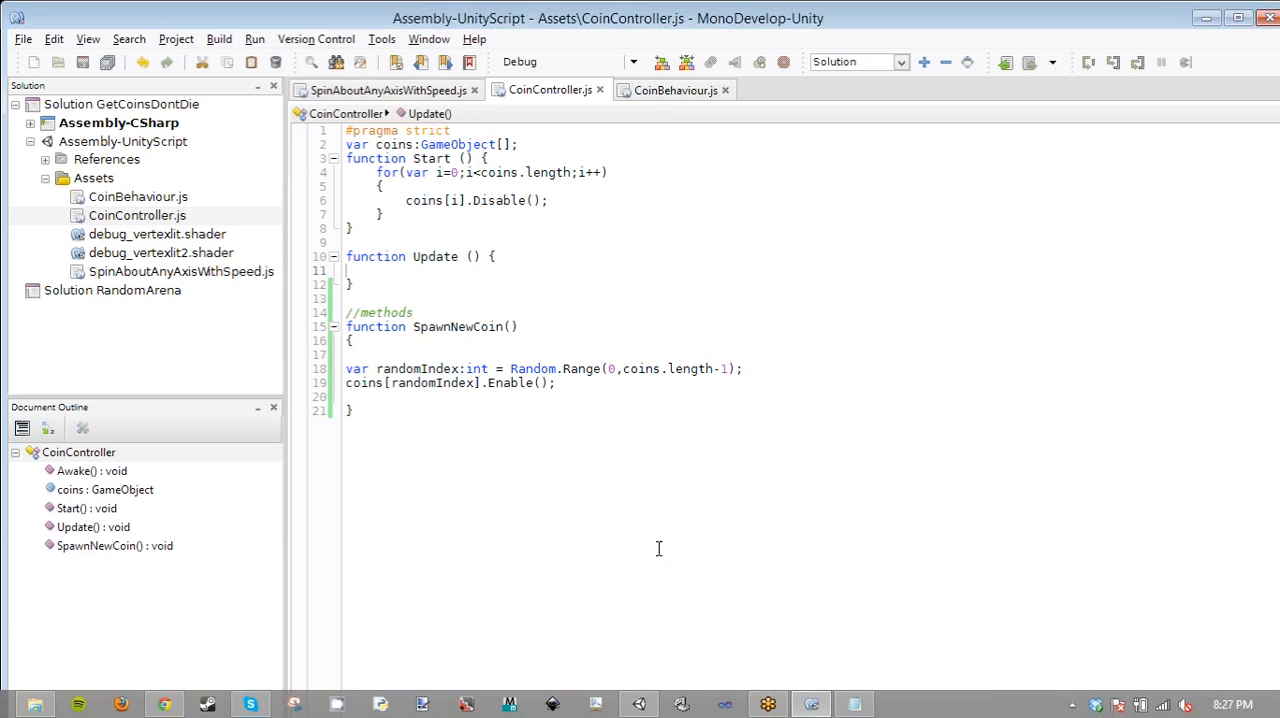
click(642, 705)
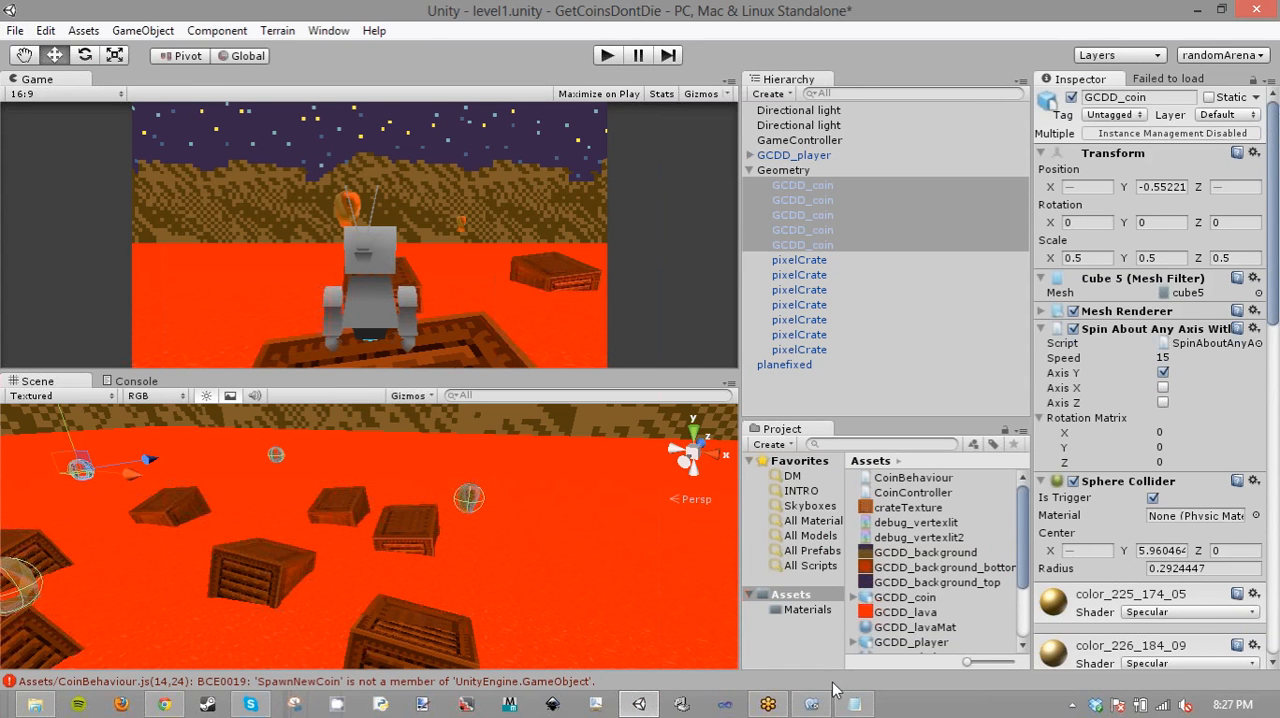
click(811, 705)
click(640, 92)
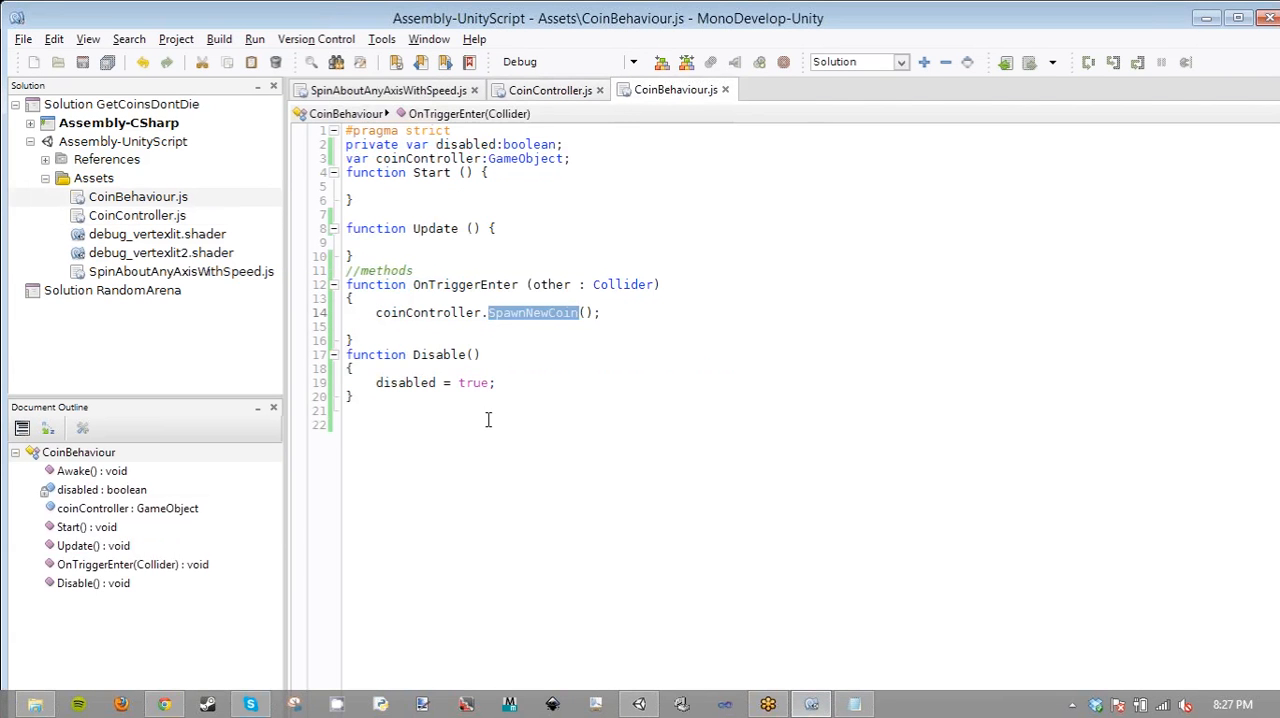
- Duplicate the Disable function at the end of the script and rename the copy to Enable
drag(486, 423, 337, 347)
click(388, 416)
shift+click(337, 360)
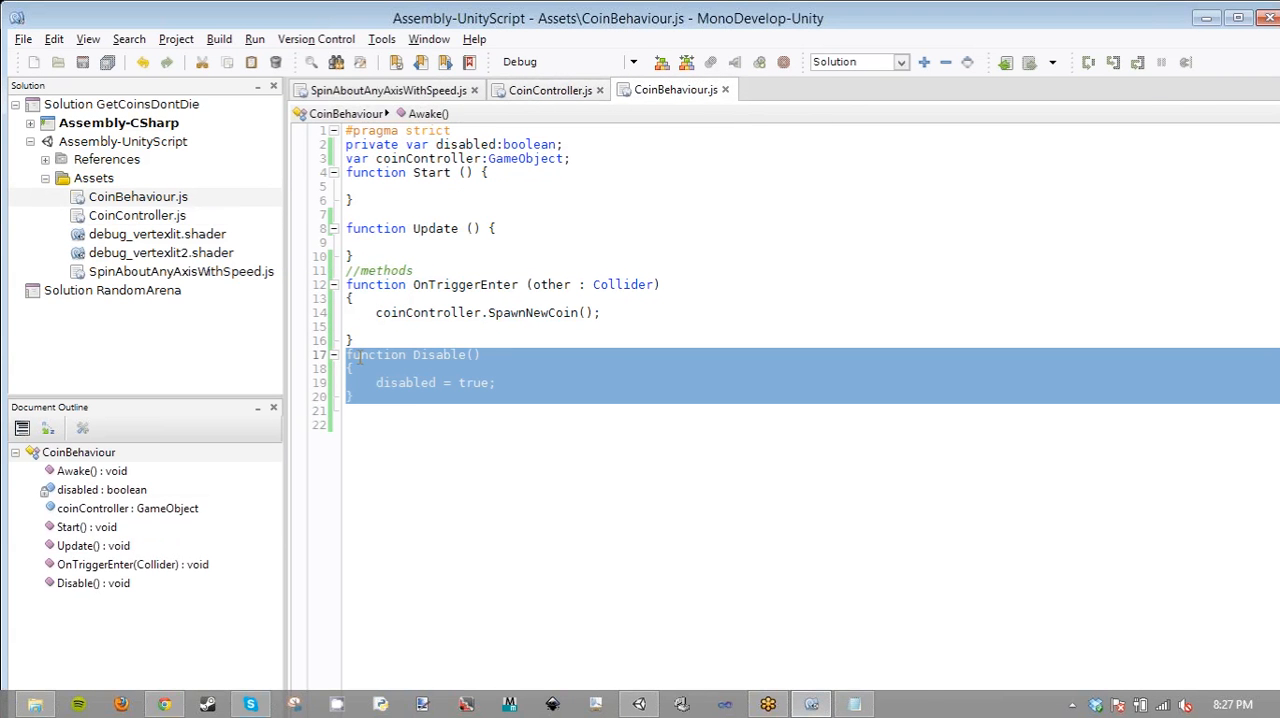
key(ctrl+c)
click(418, 428)
key(ctrl+v)
click(426, 416)
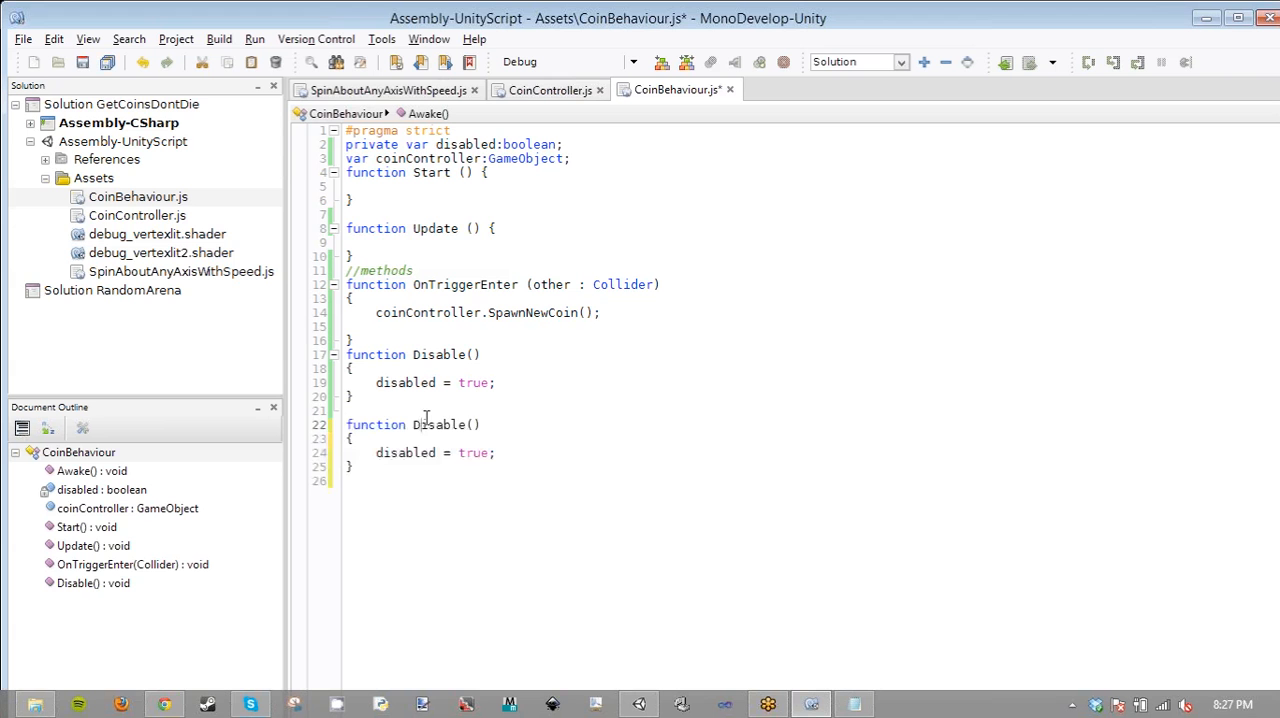
double_click(426, 427)
text(Enable)
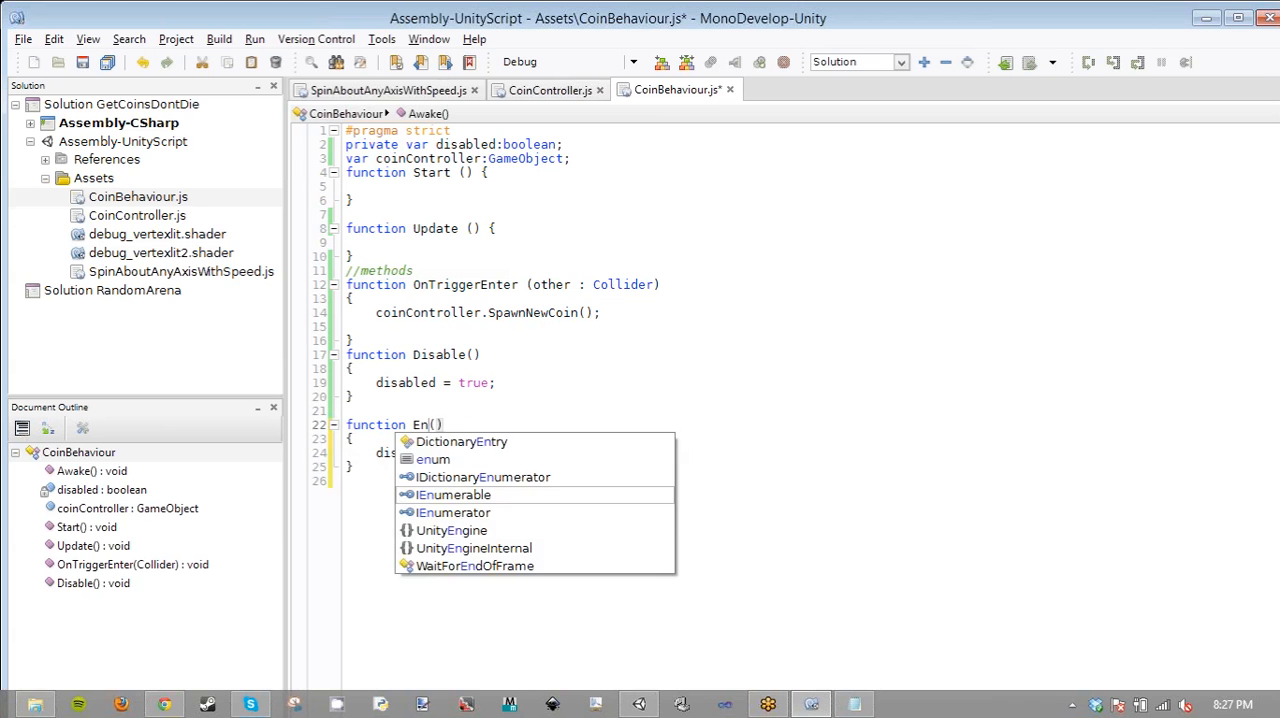
- Rename the private boolean variable declared at the start of the script to enabled
click(462, 139)
double_click(462, 144)
text(enablesd)
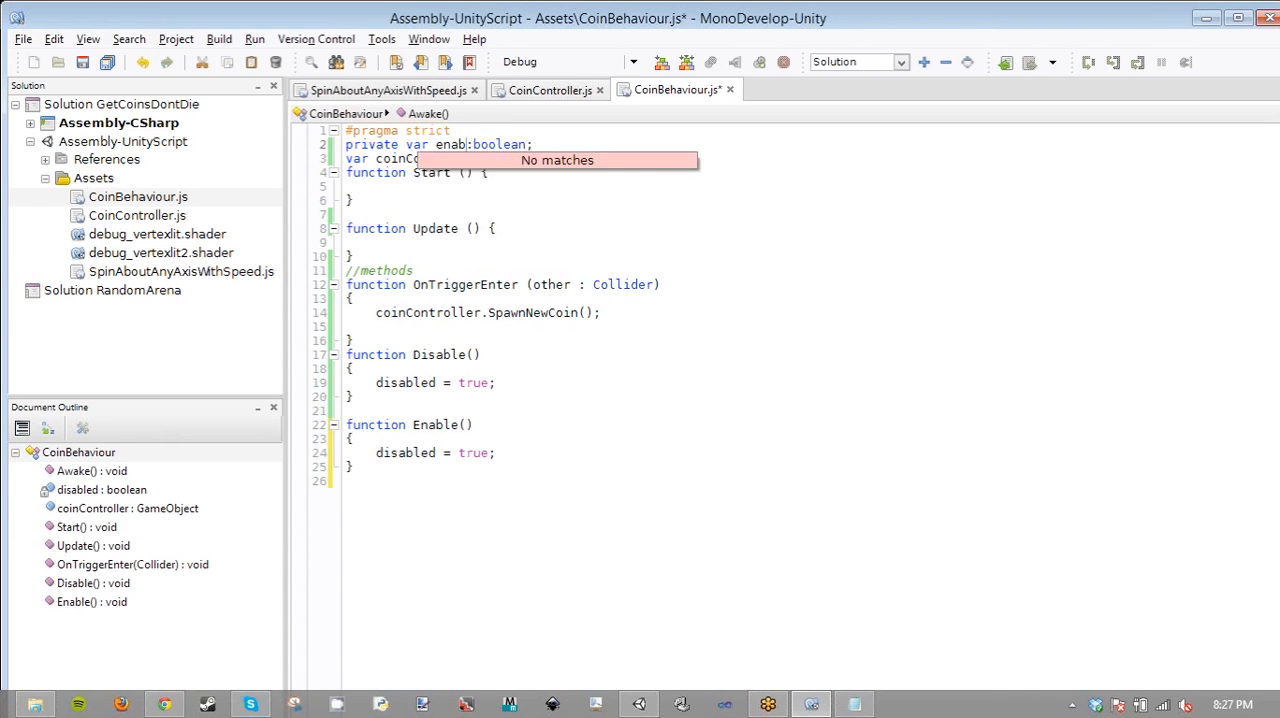
key(Left)
key(BackSpace)
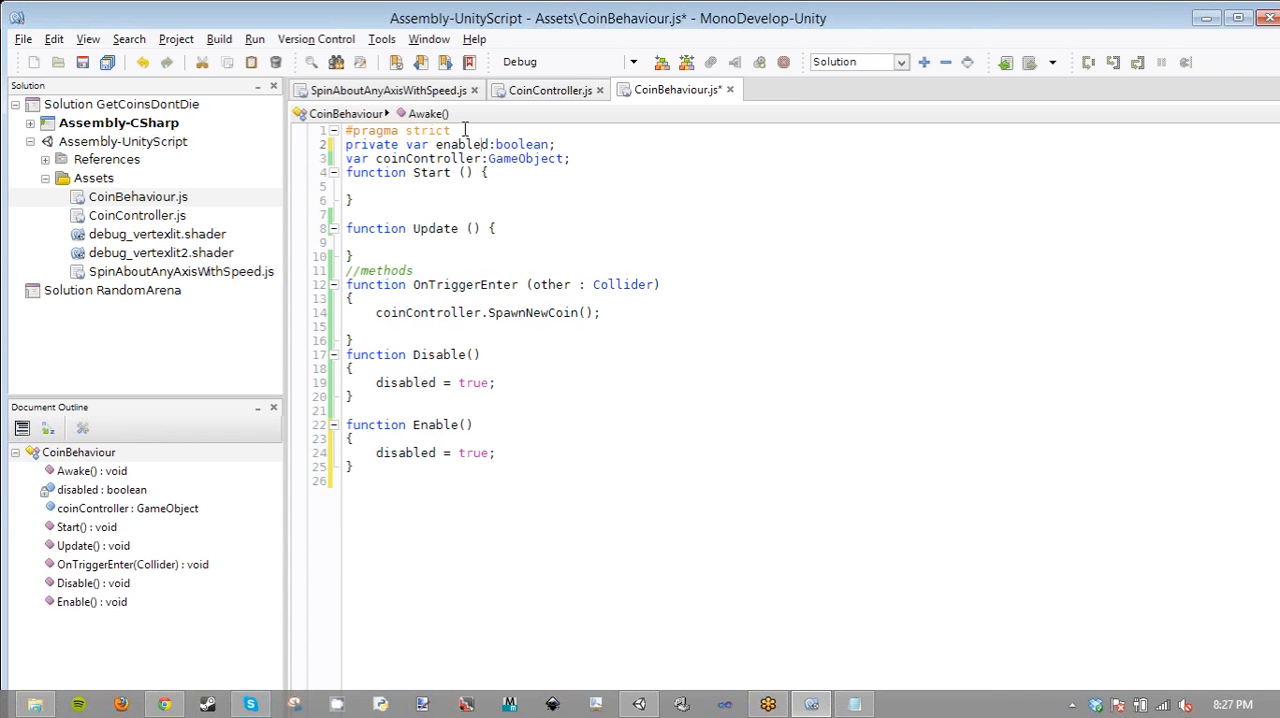
- Replace the variable name with enabled in the assignments of both the Disable and Enable functions
click(395, 374)
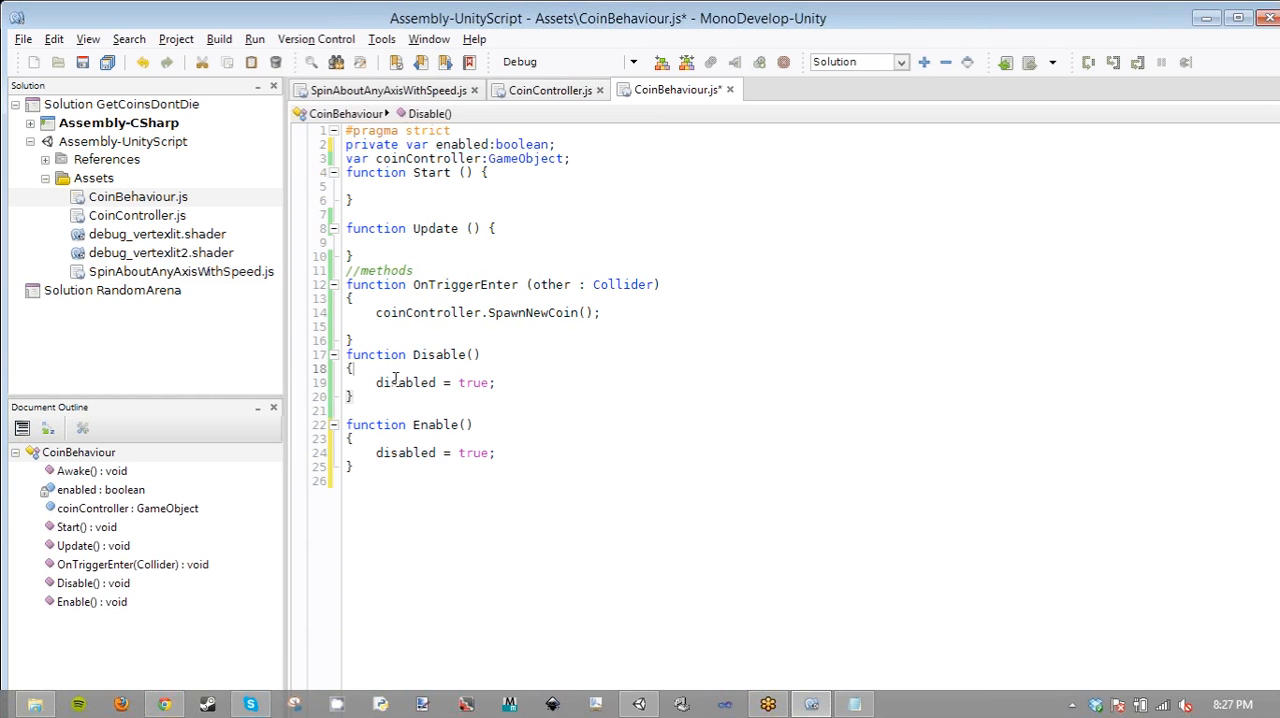
double_click(396, 381)
key(ctrl+v)
click(397, 443)
double_click(404, 447)
key(ctrl+v)
- Set enabled to false in the Disable function and save the script
click(473, 379)
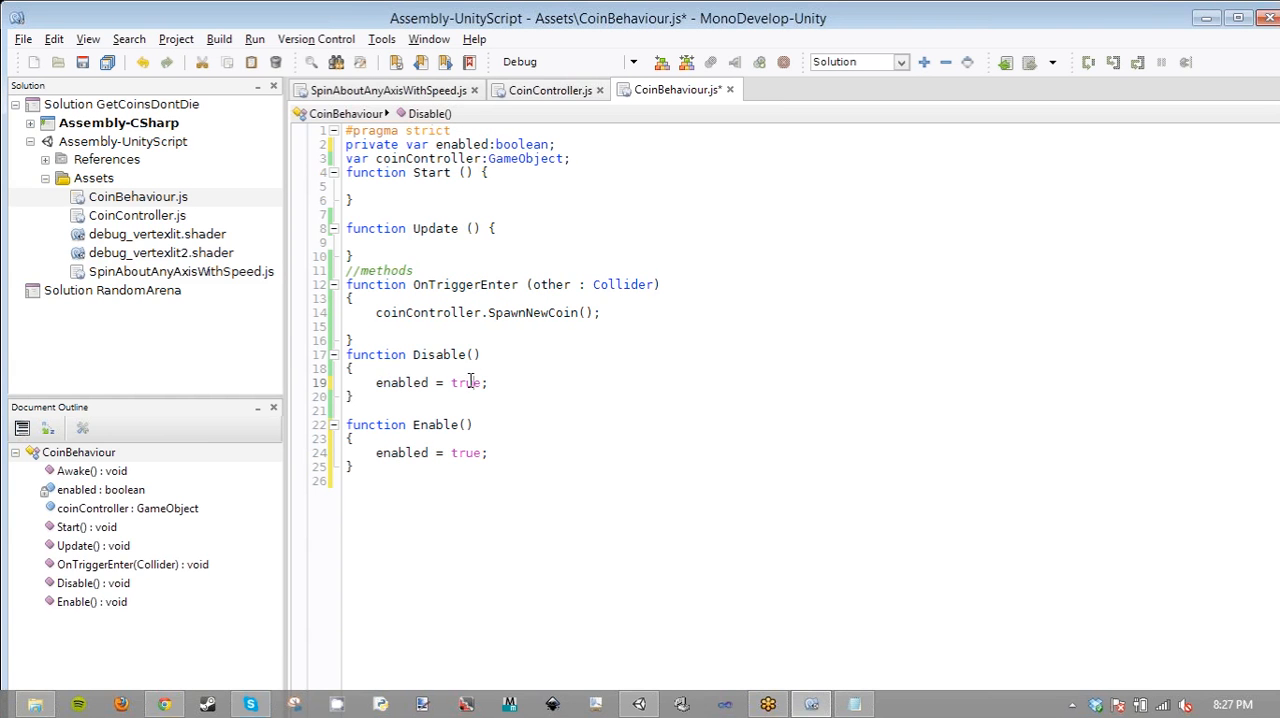
double_click(469, 382)
text(fals)
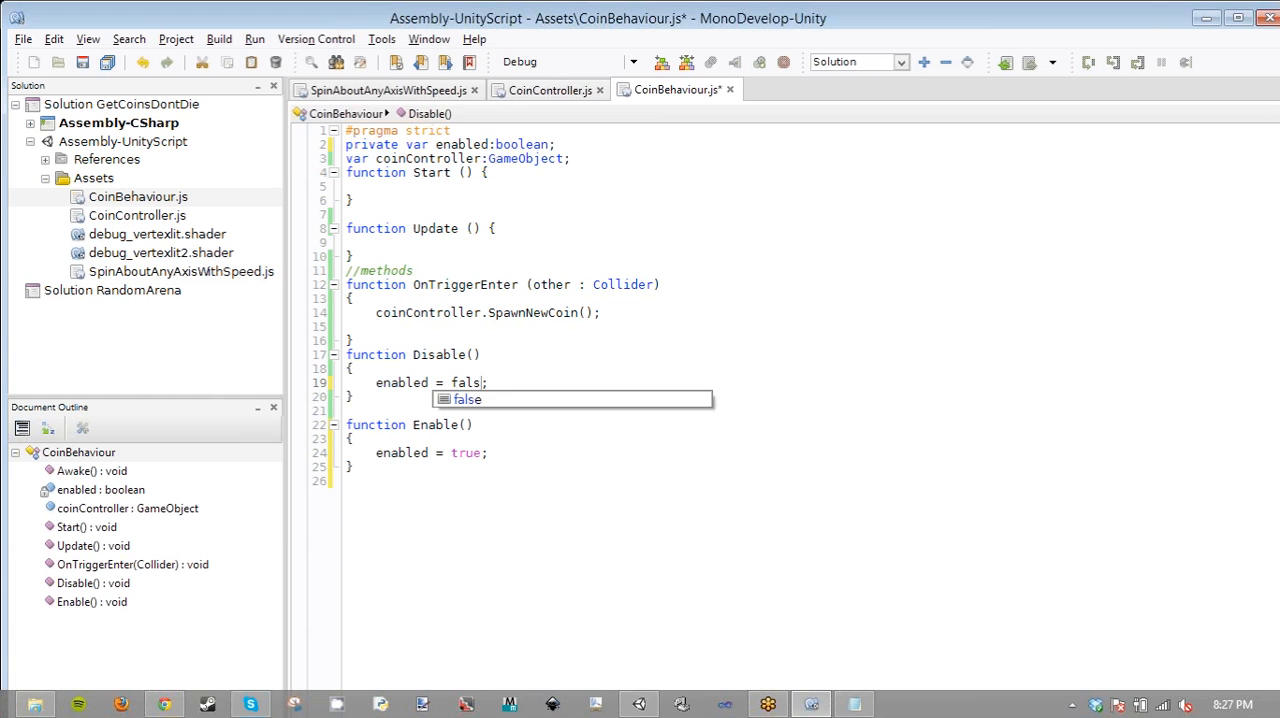
text(e)
key(ctrl+s)
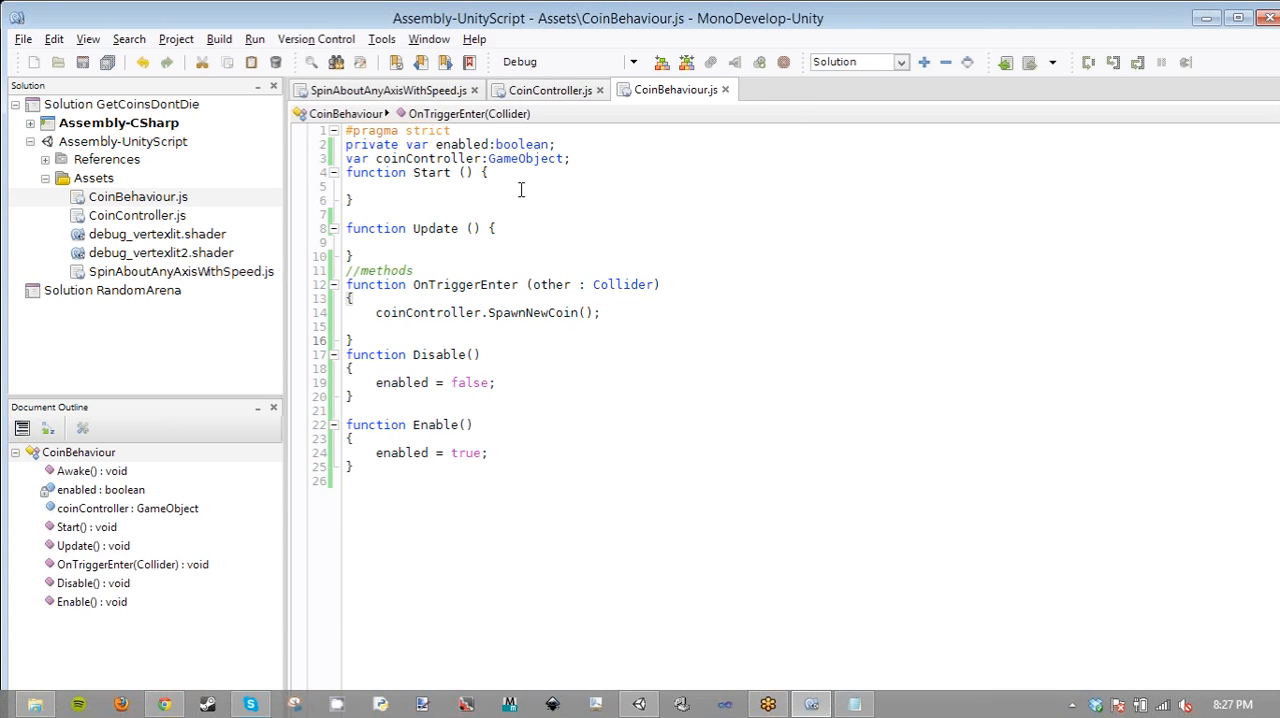
double_click(566, 146)
key(shift+Home)
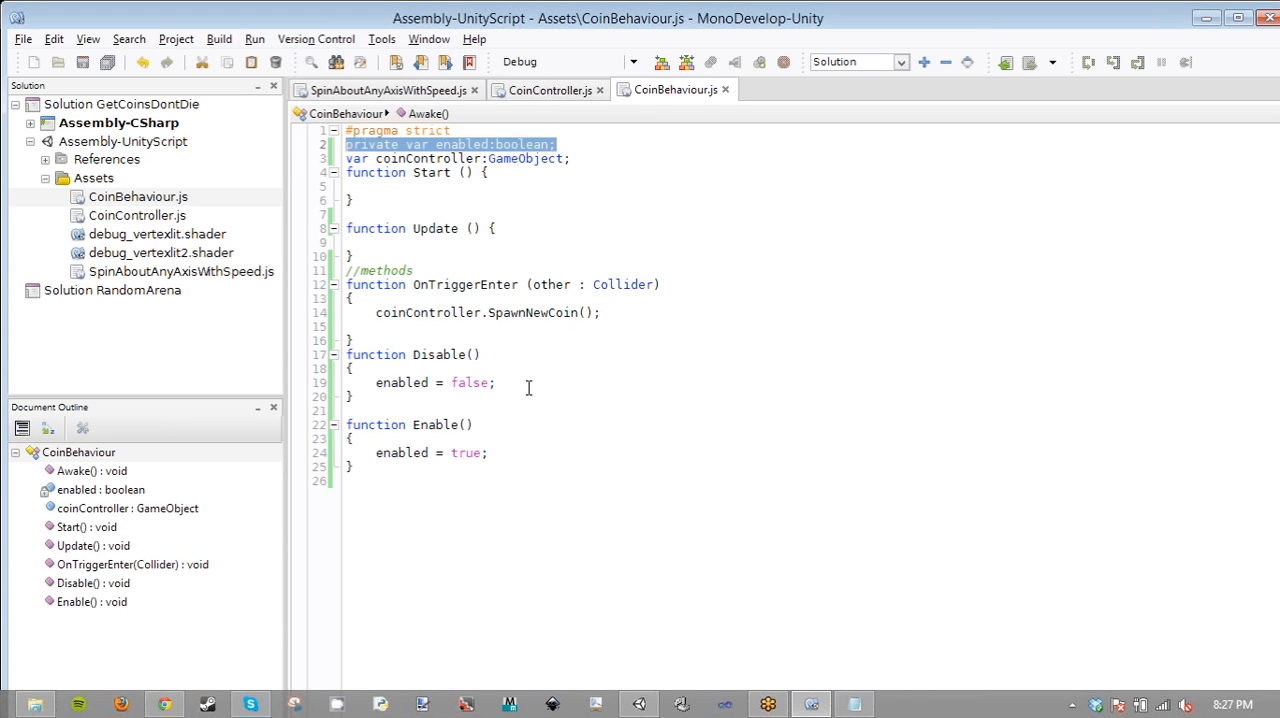
double_click(495, 383)
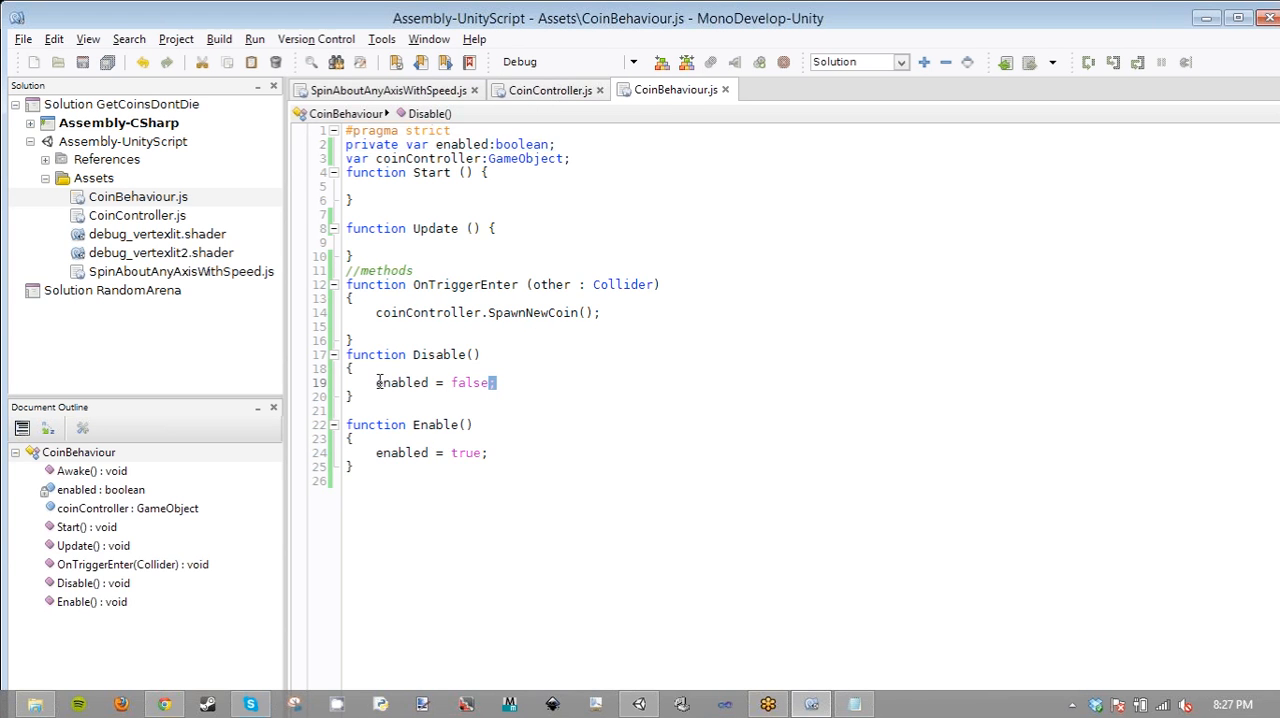
shift+click(379, 383)
- Start a gameObject member reference on a new line below enabled = false in the Disable function
click(512, 385)
key(Return)
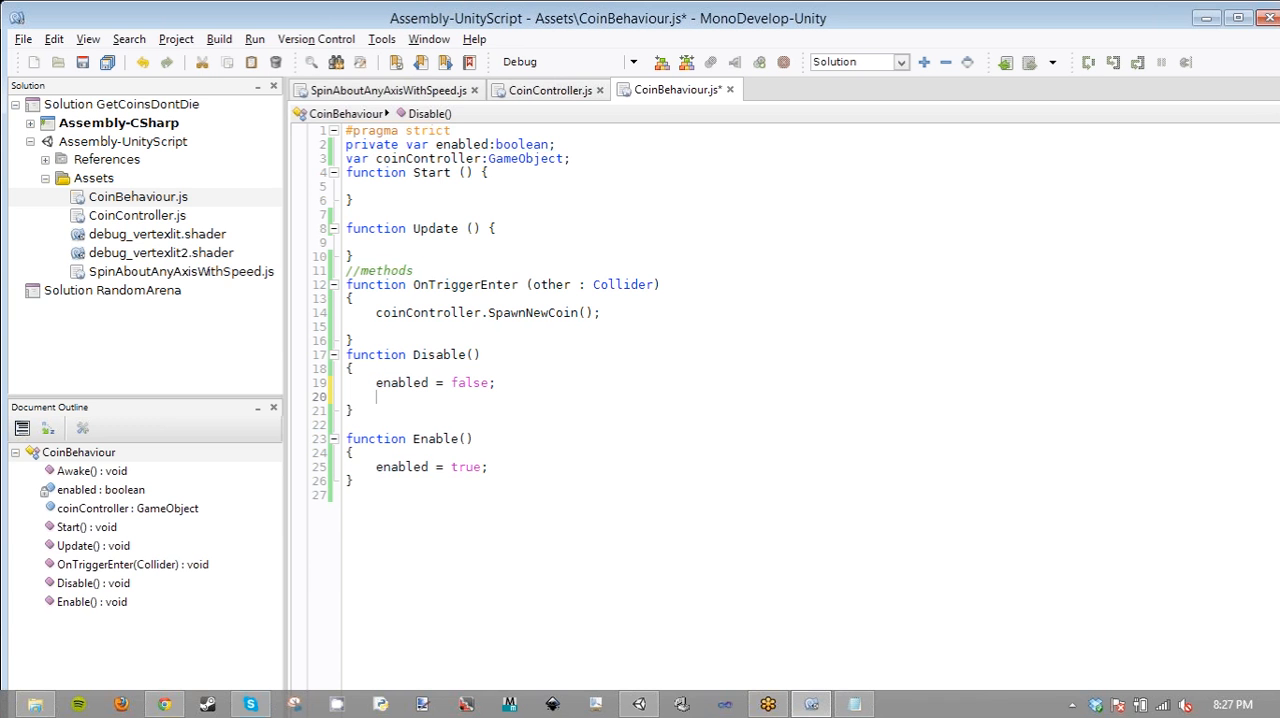
text(game)
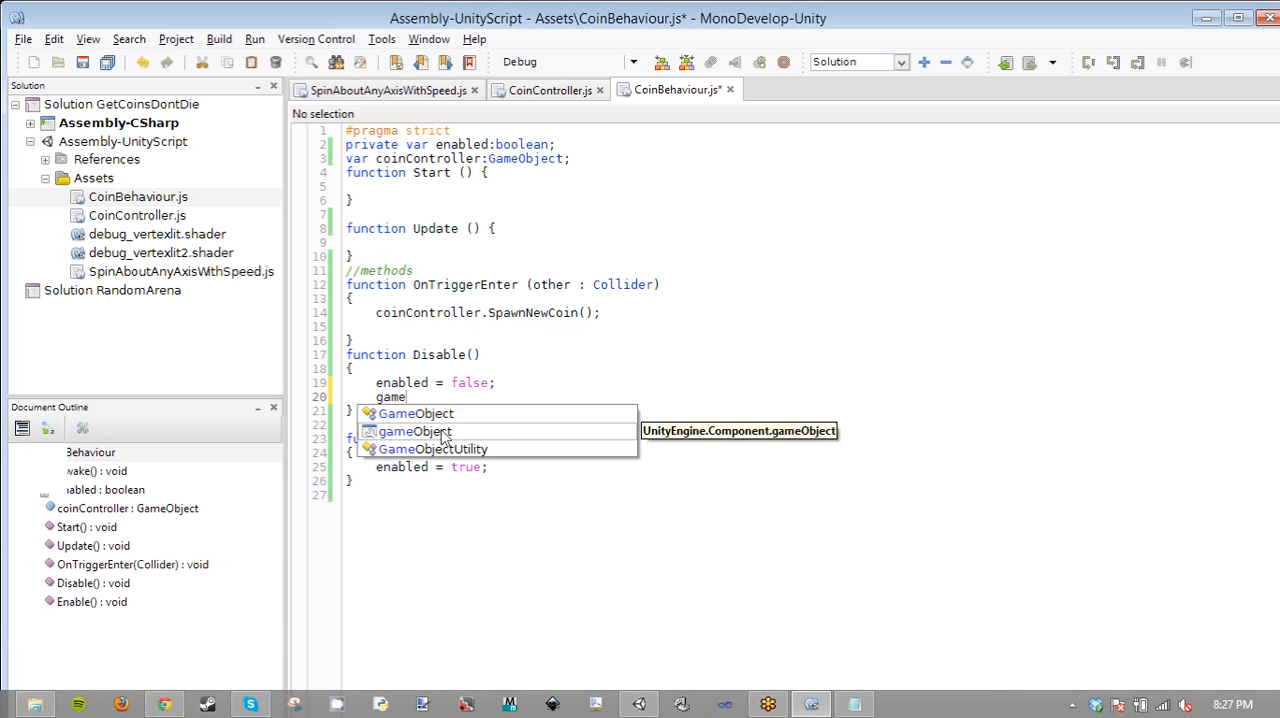
click(444, 437)
text(.)
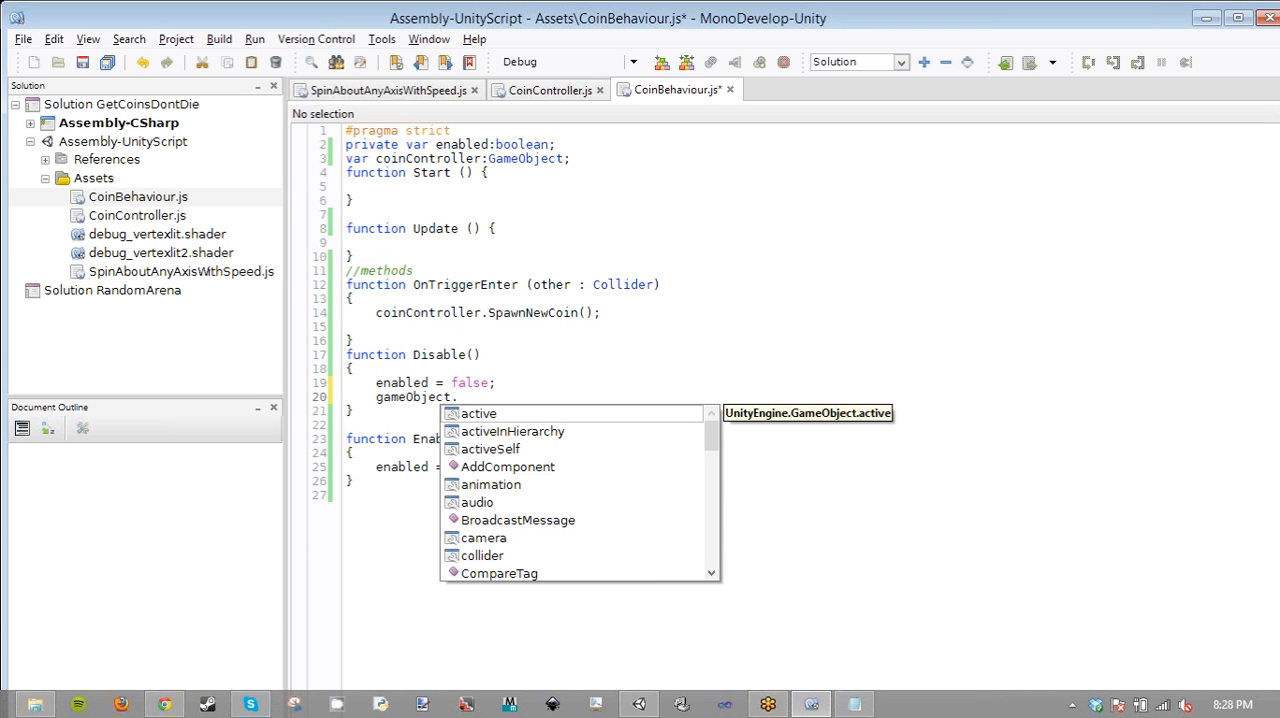
text(di)
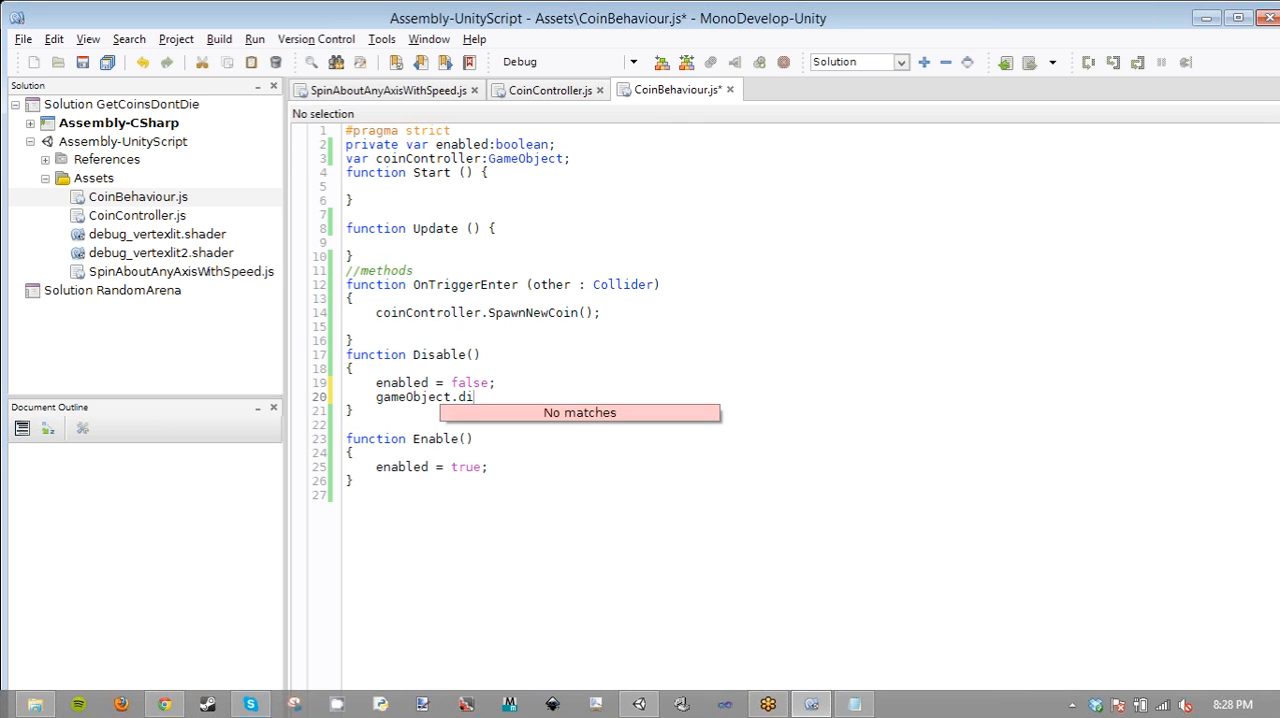
key(BackSpace)
key(BackSpace)
text(is)
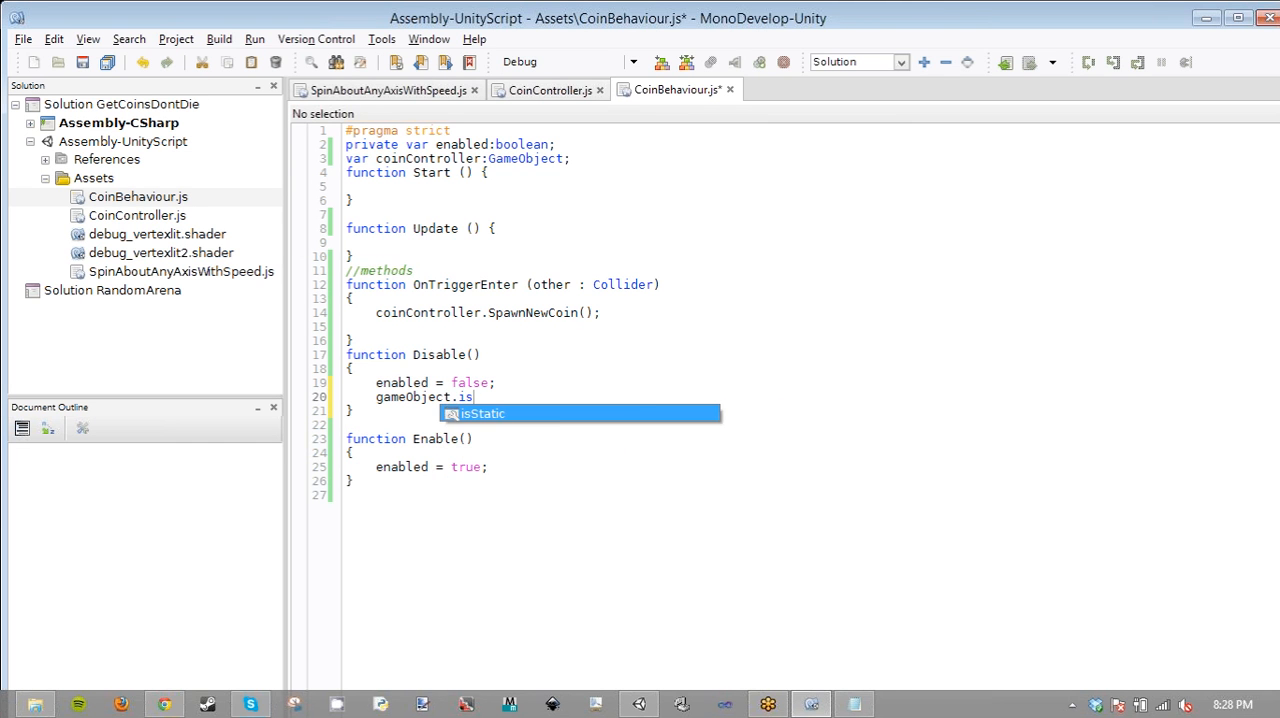
key(BackSpace)
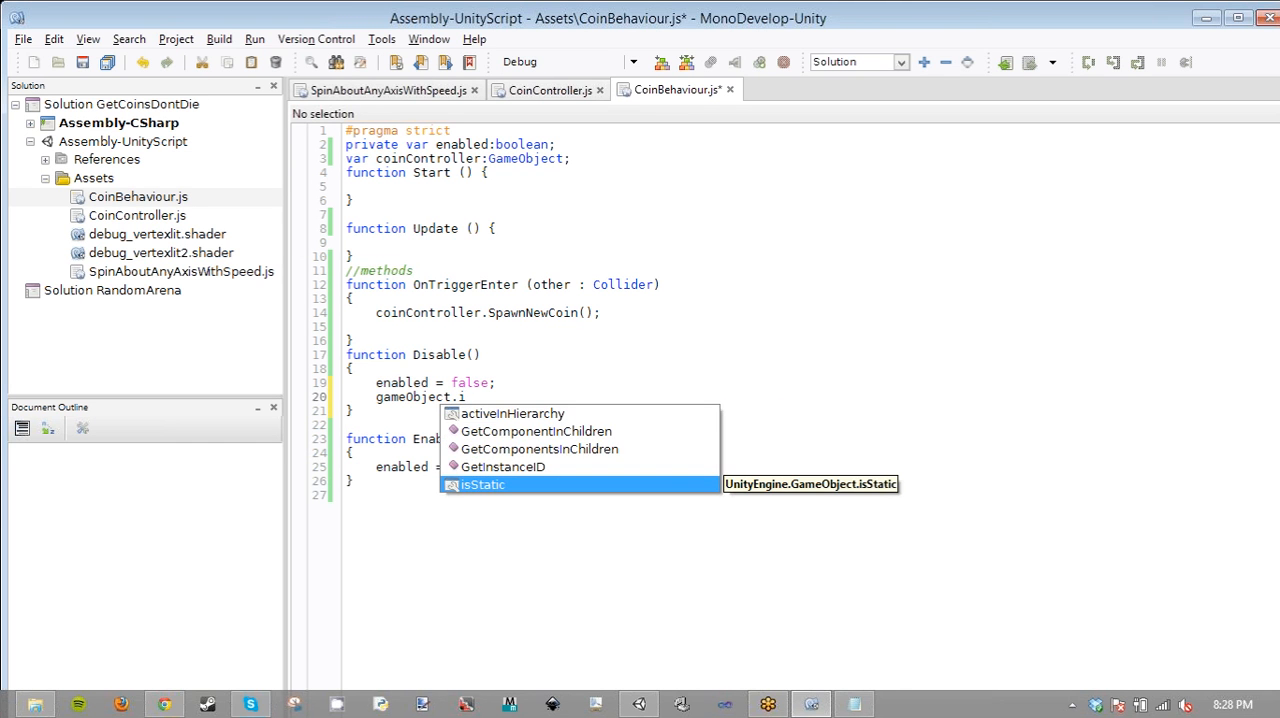
key(BackSpace)
- Complete the new line in the Disable function as gameObject.active = false;
text(ac)
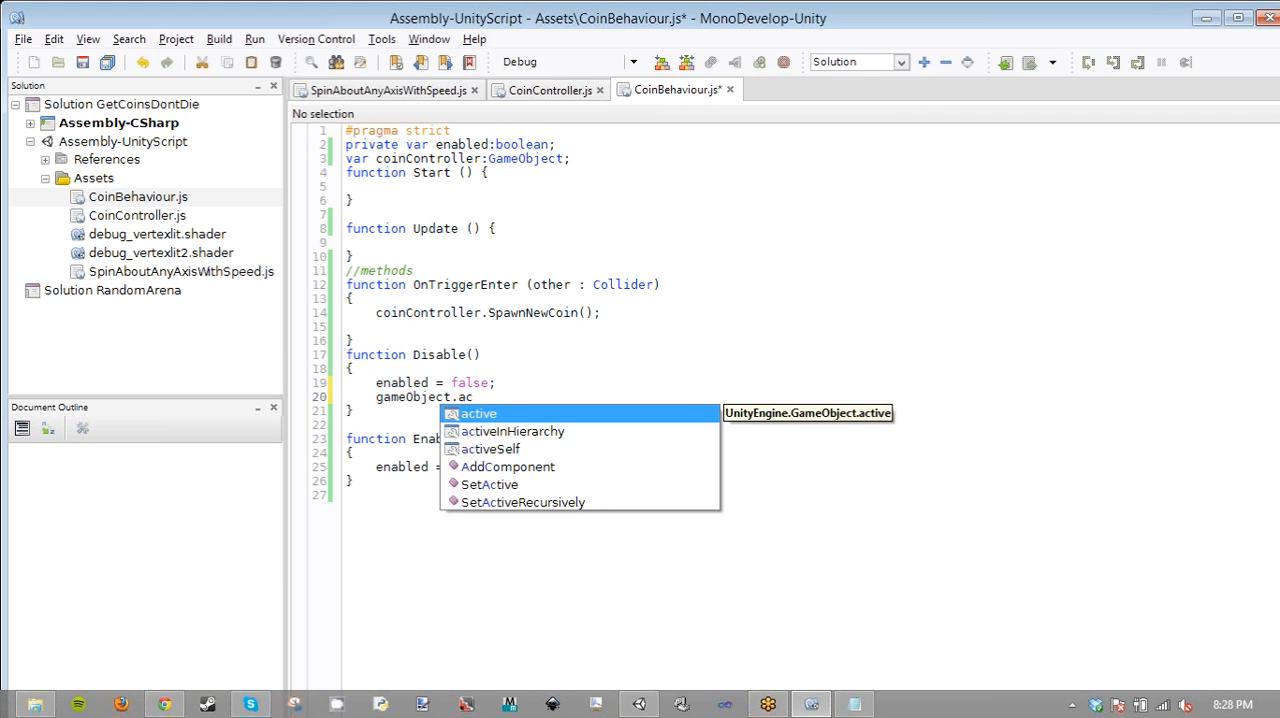
key(Return)
text(= f)
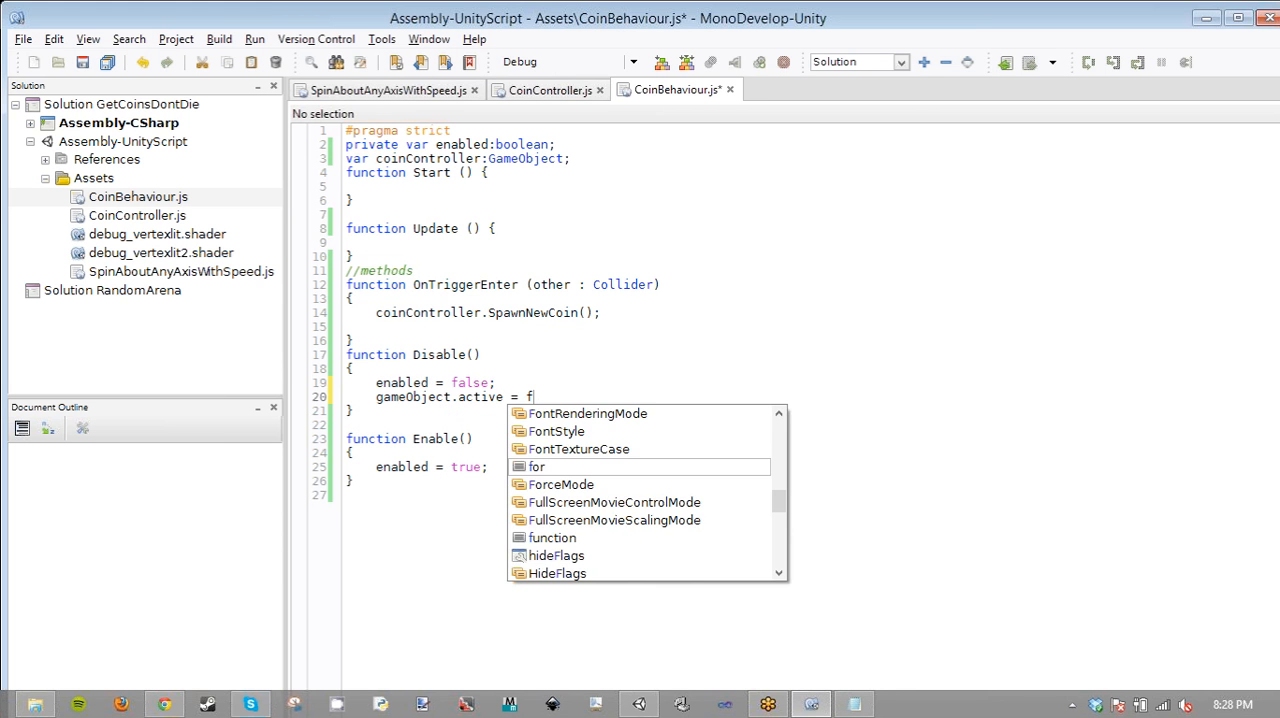
text(alse;)
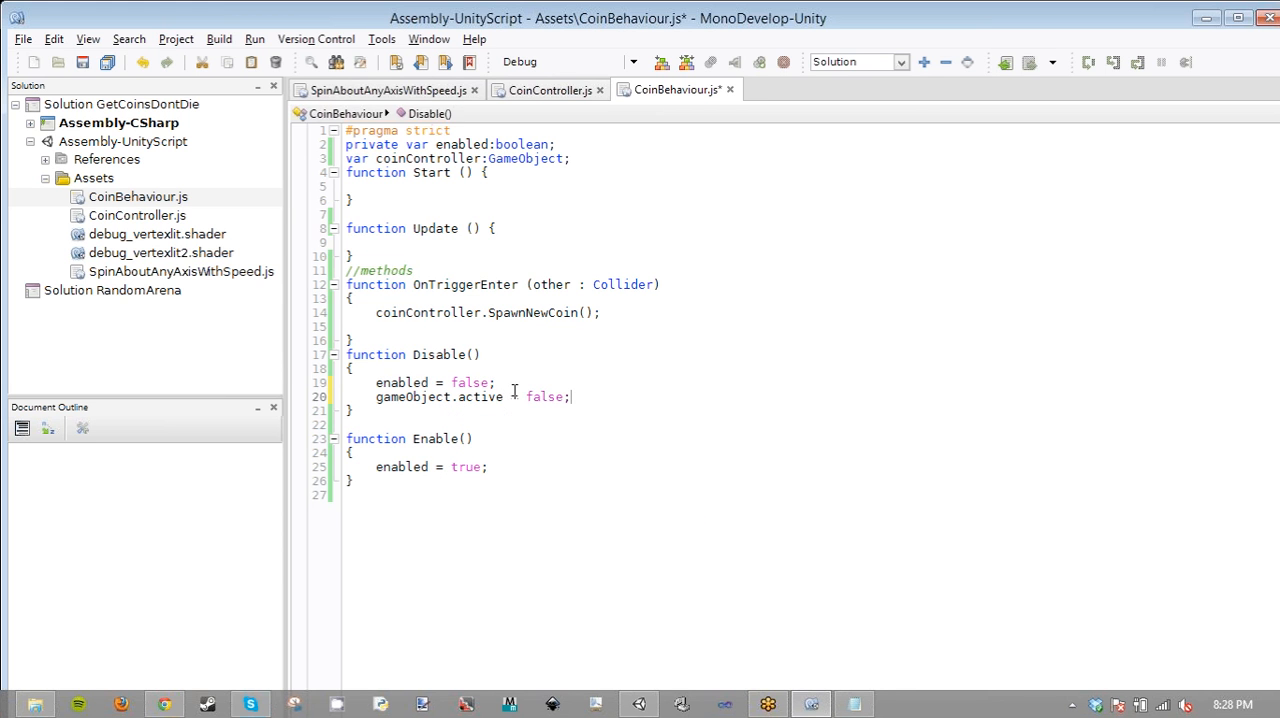
- Delete the enabled = false; line from the Disable function
drag(497, 383, 363, 382)
key(BackSpace)
key(BackSpace)
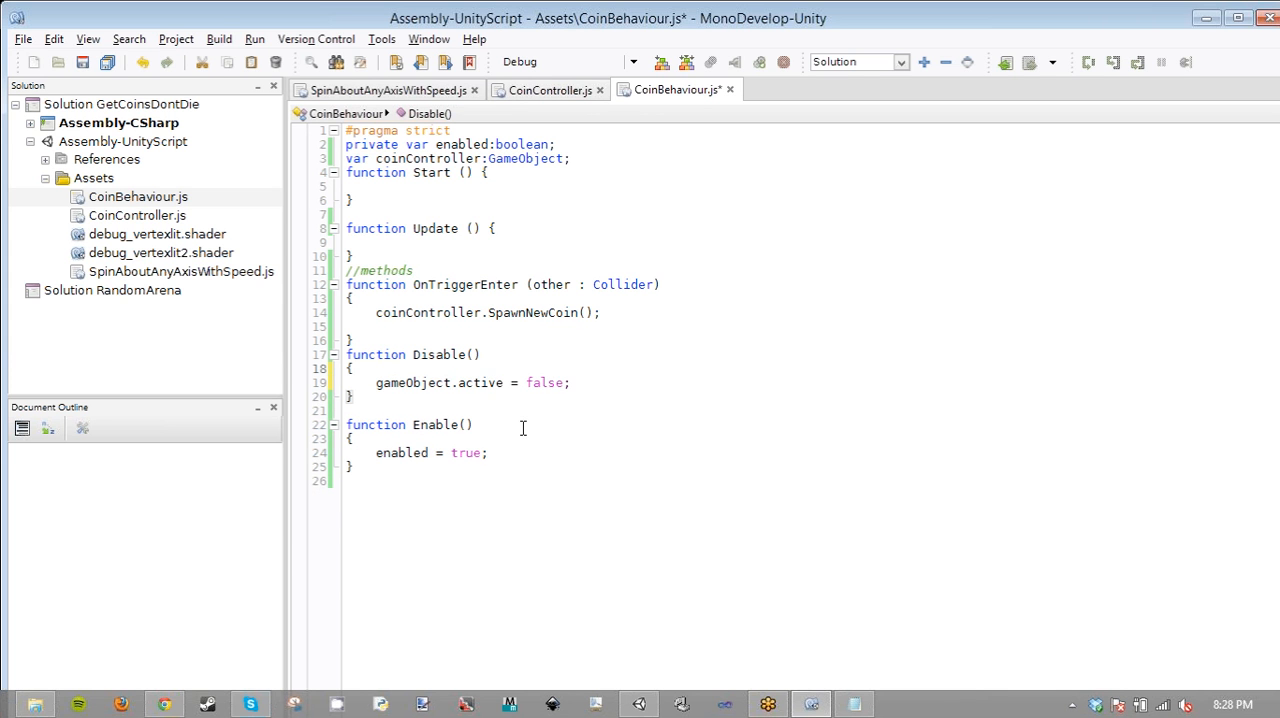
- Replace the enabled = true; line in the Enable function with a copy of Disable's gameObject.active statement
drag(570, 383, 378, 388)
key(ctrl+c)
drag(488, 453, 374, 453)
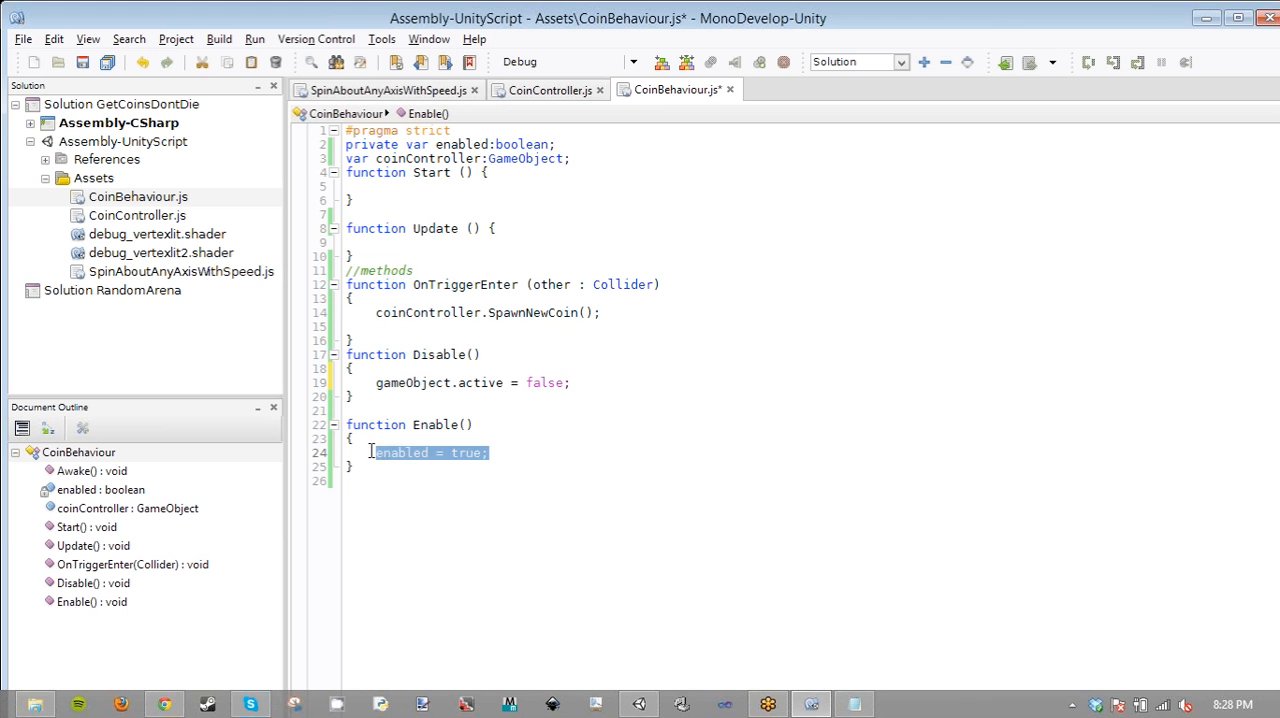
key(ctrl+v)
- Set gameObject.active to true in the Enable function and save the script
double_click(550, 453)
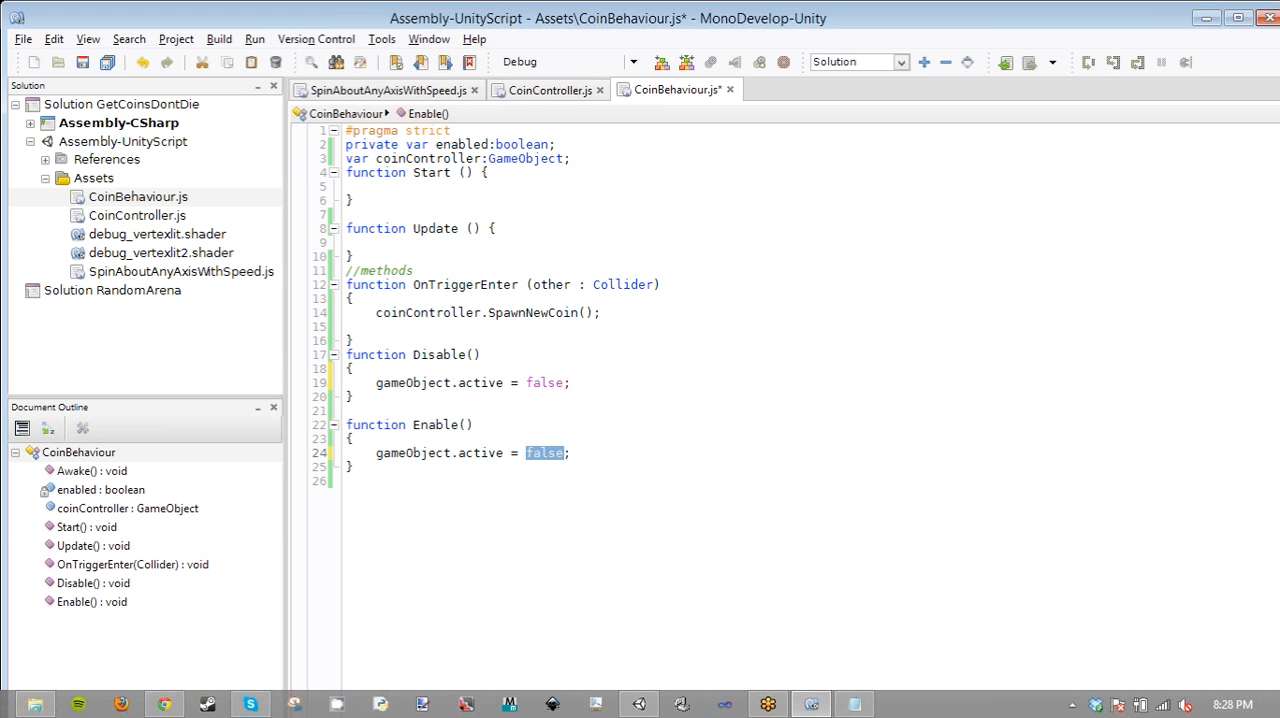
text(t)
key(ctrl+s)
key(Up)
key(Up)
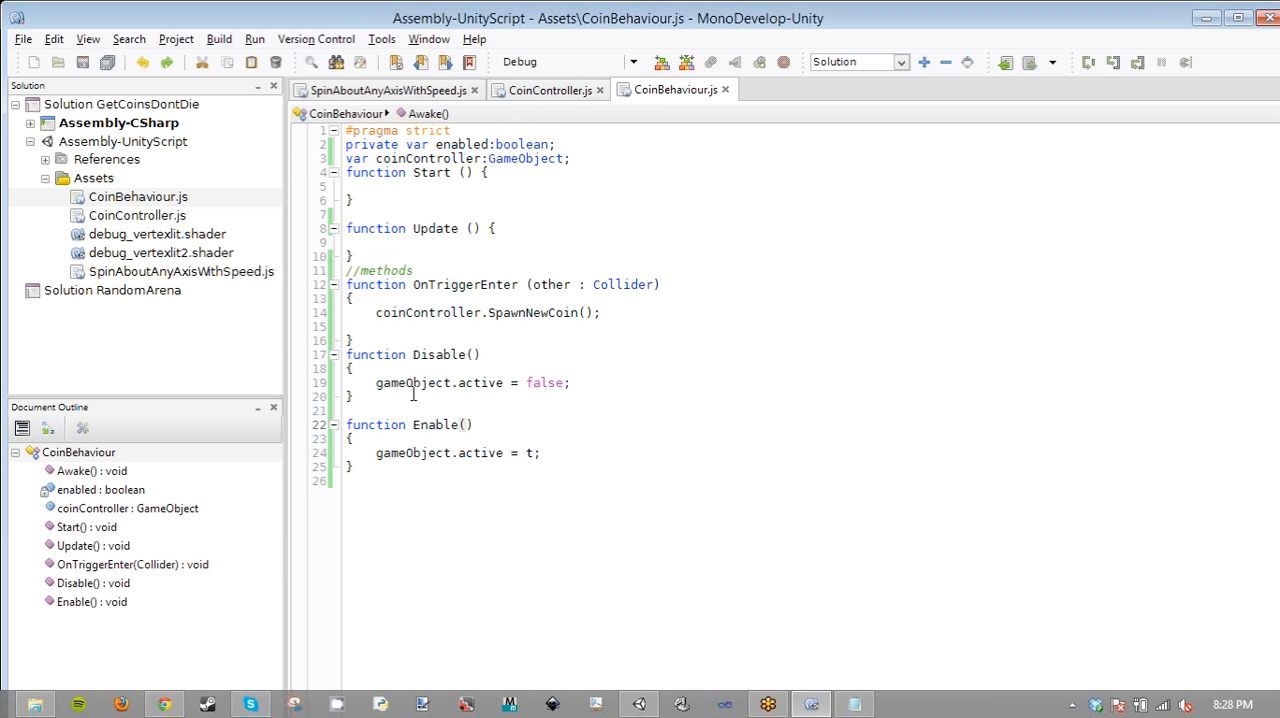
key(Up)
key(Up)
click(535, 453)
text(rue)
key(ctrl+s)
- Call Disable(); before the SpawnNewCoin call in OnTriggerEnter, save CoinBehaviour.js, and insert a blank line above the methods comment
click(540, 92)
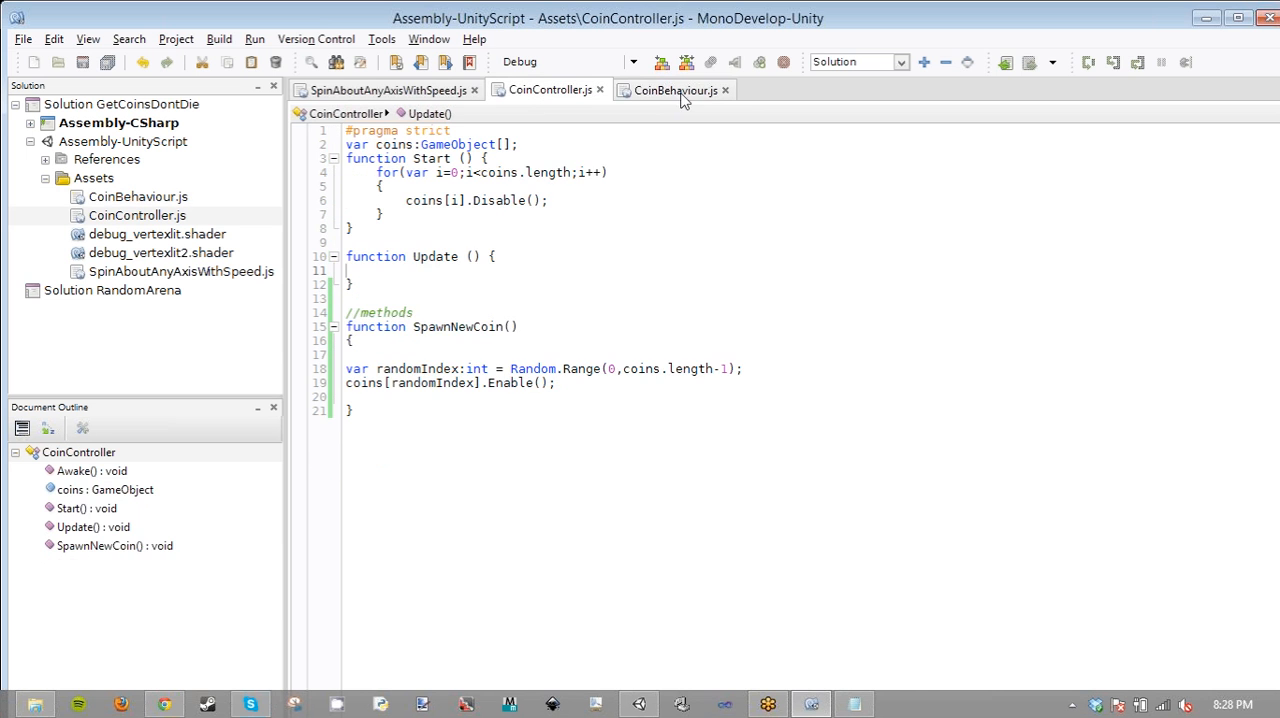
click(668, 96)
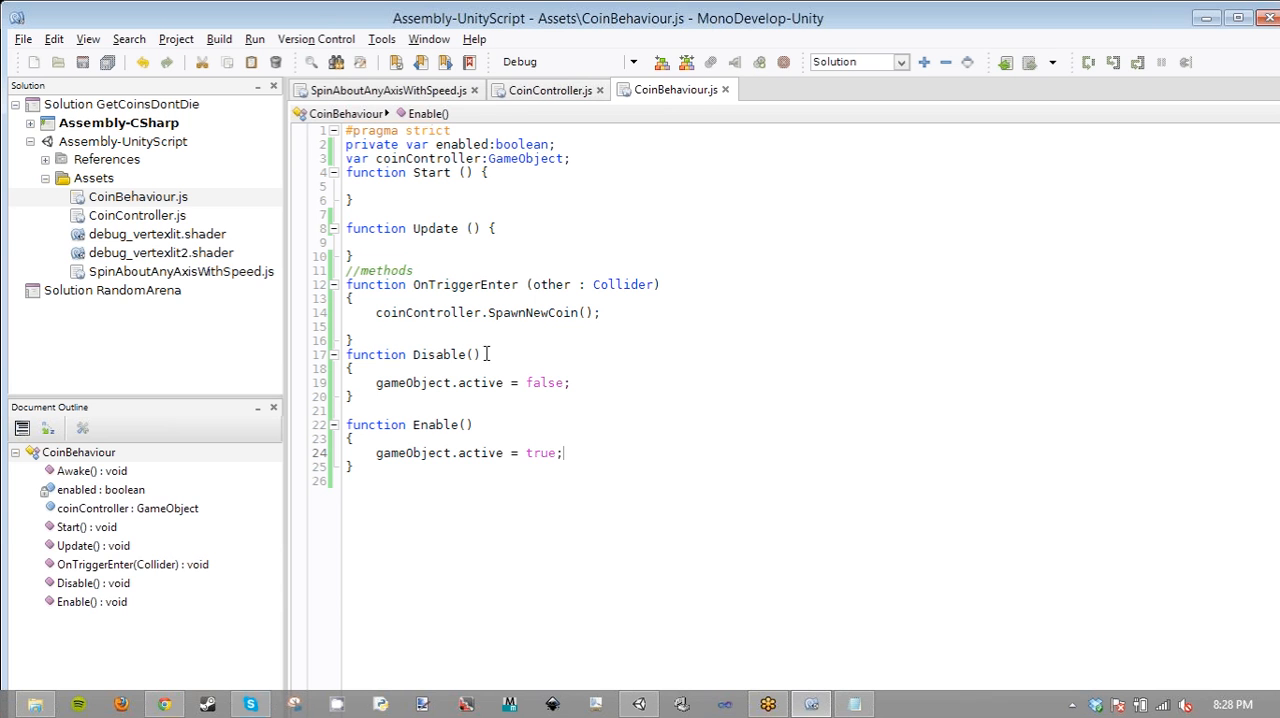
drag(484, 355, 417, 347)
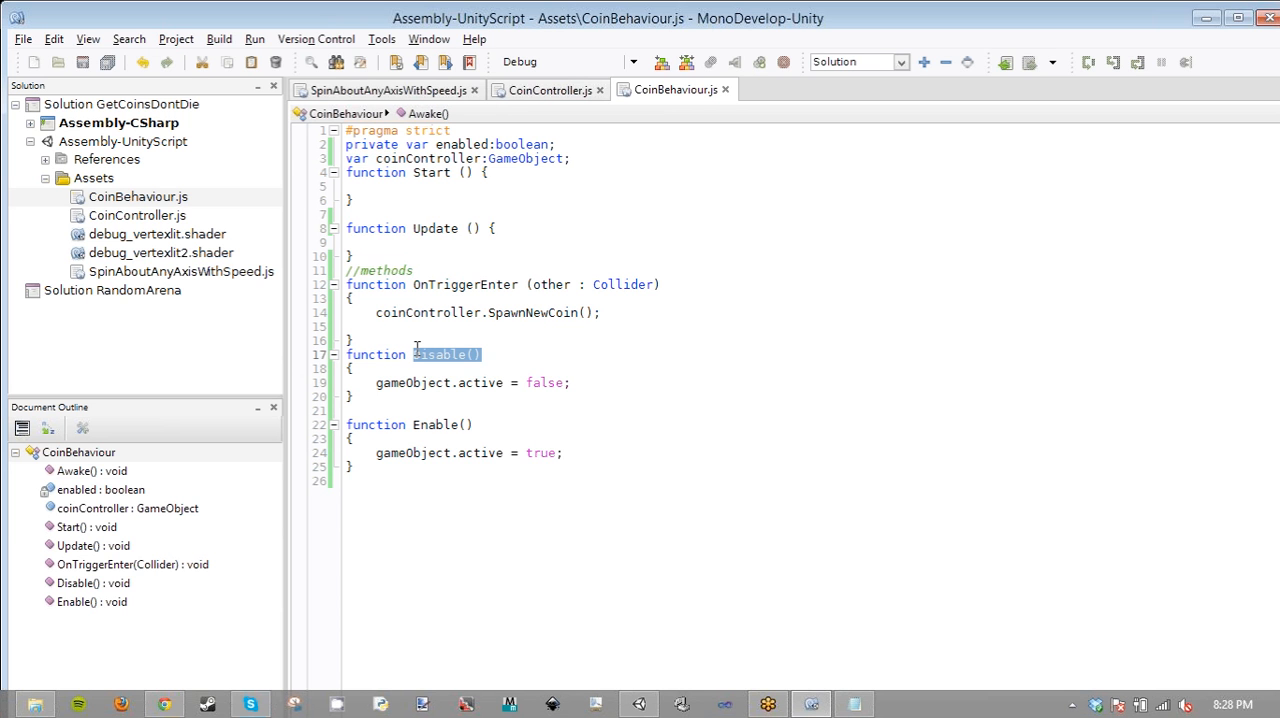
click(380, 317)
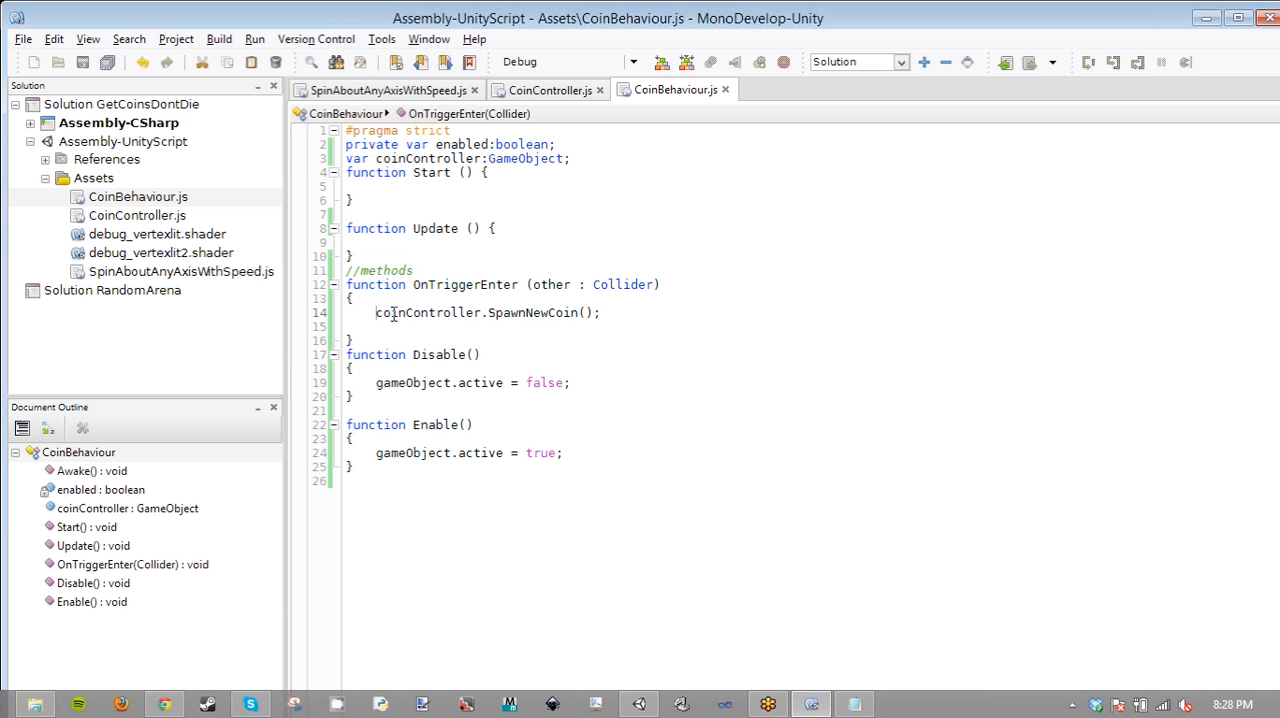
key(Return)
key(Up)
key(ctrl+v)
text(;)
key(ctrl+s)
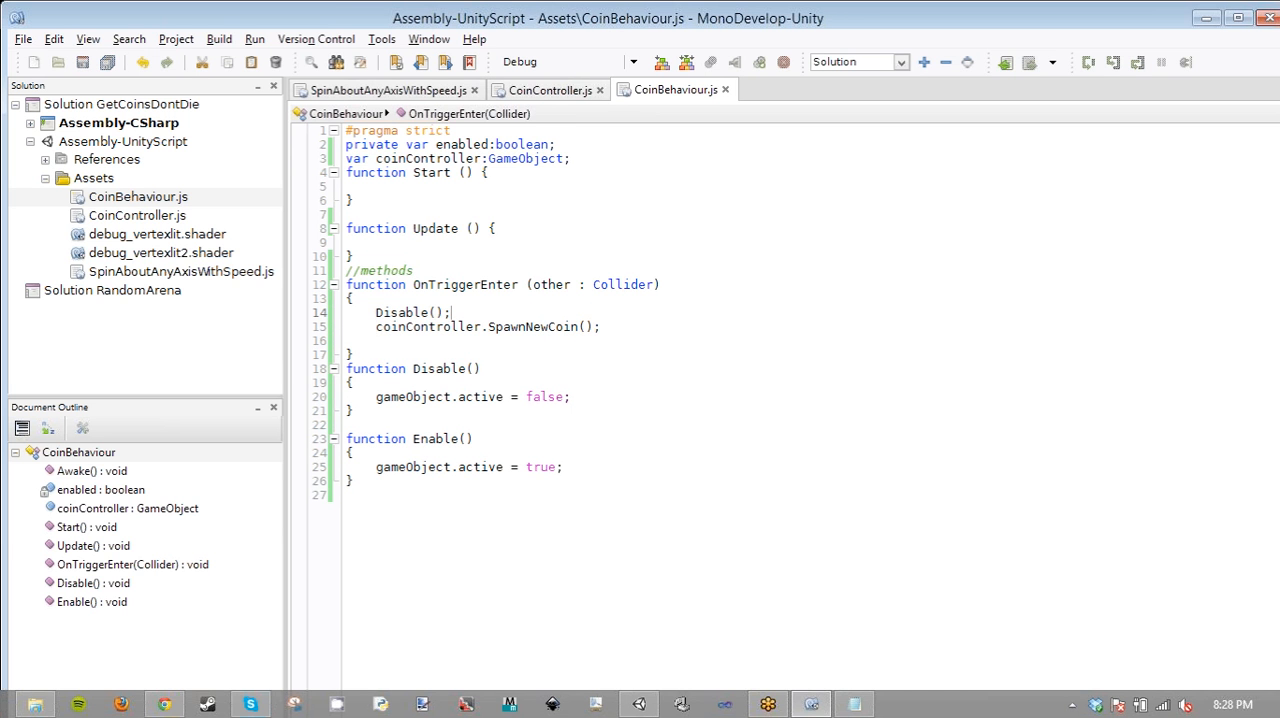
click(378, 254)
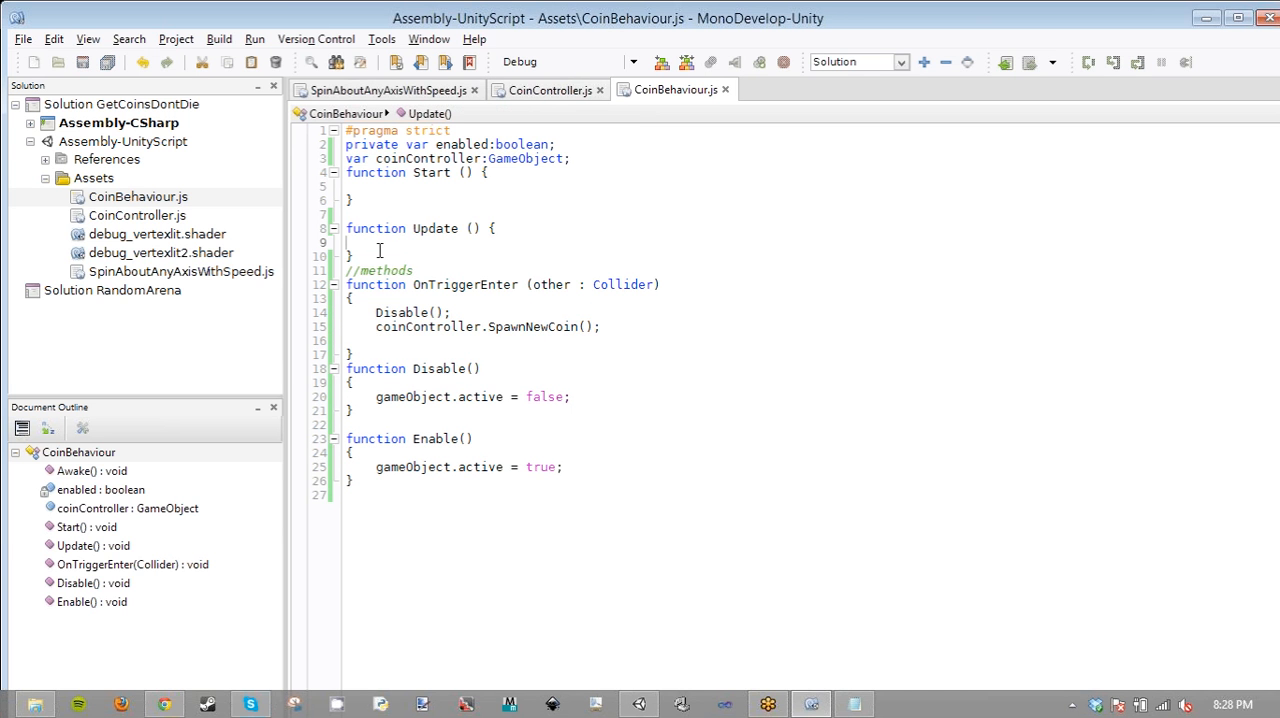
key(Return)
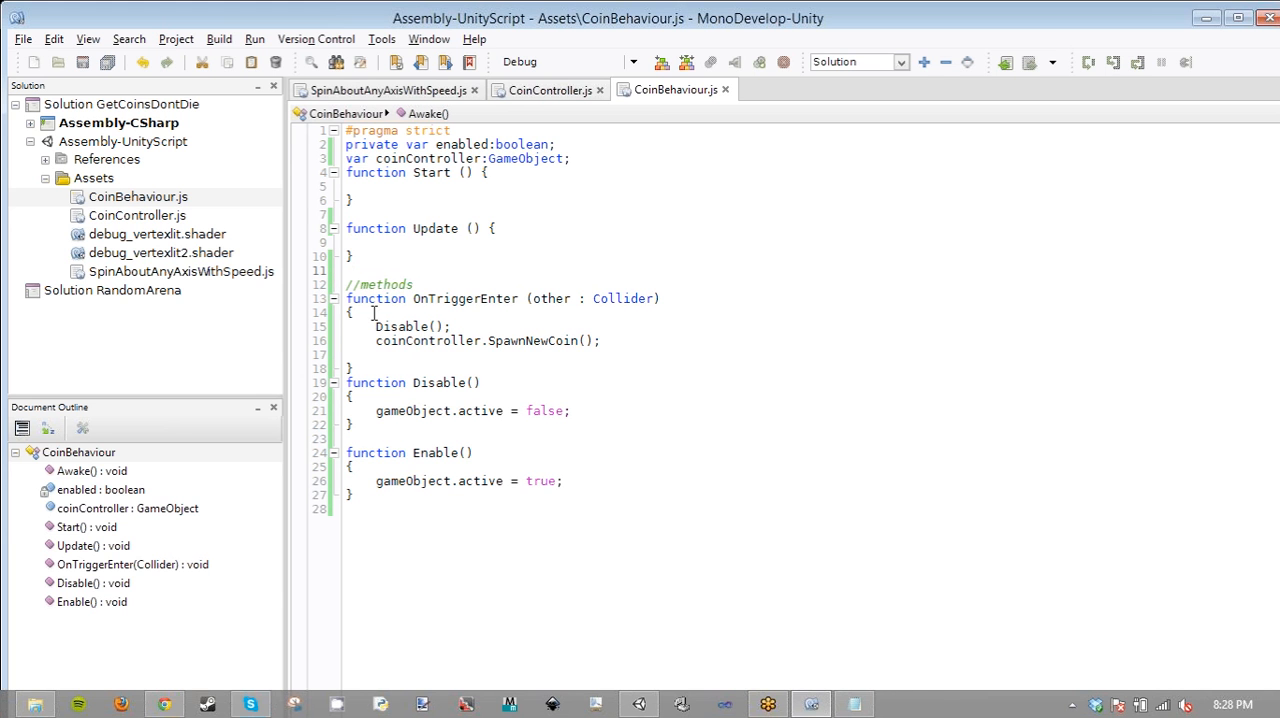
- Indent the randomIndex declaration and the Enable() call inside the SpawnNewCoin function of CoinController.js
click(541, 92)
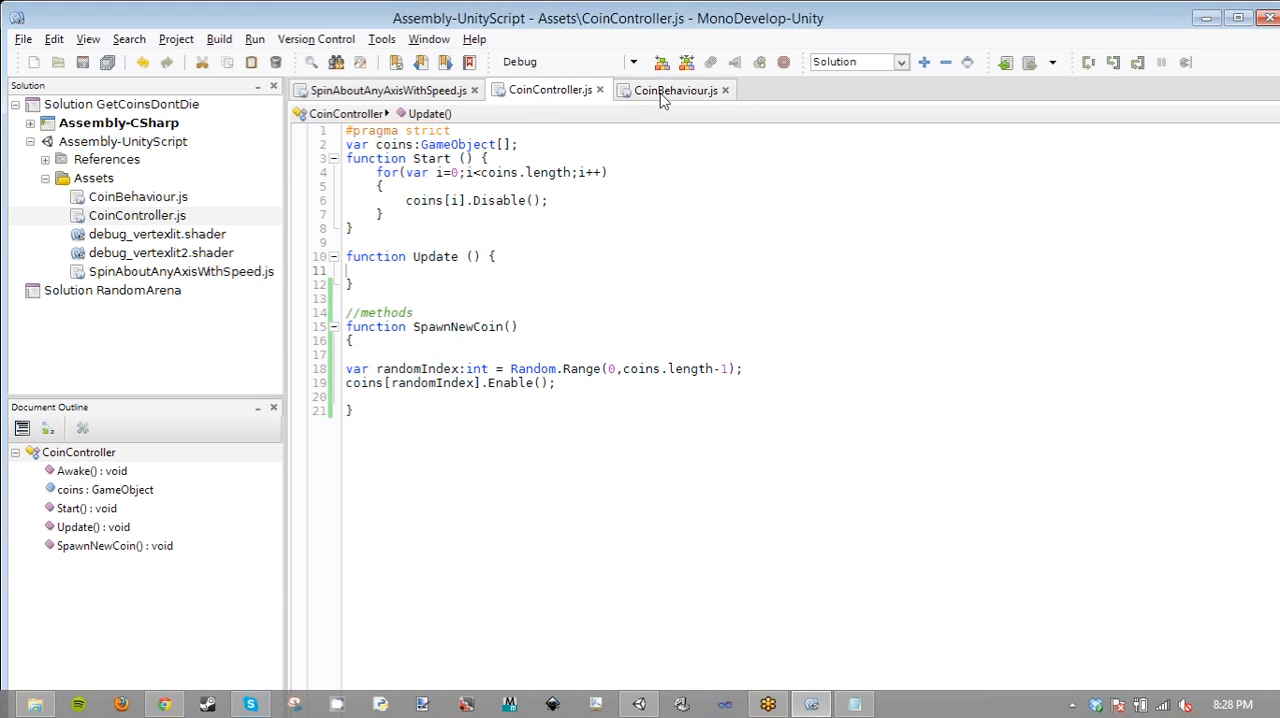
click(406, 360)
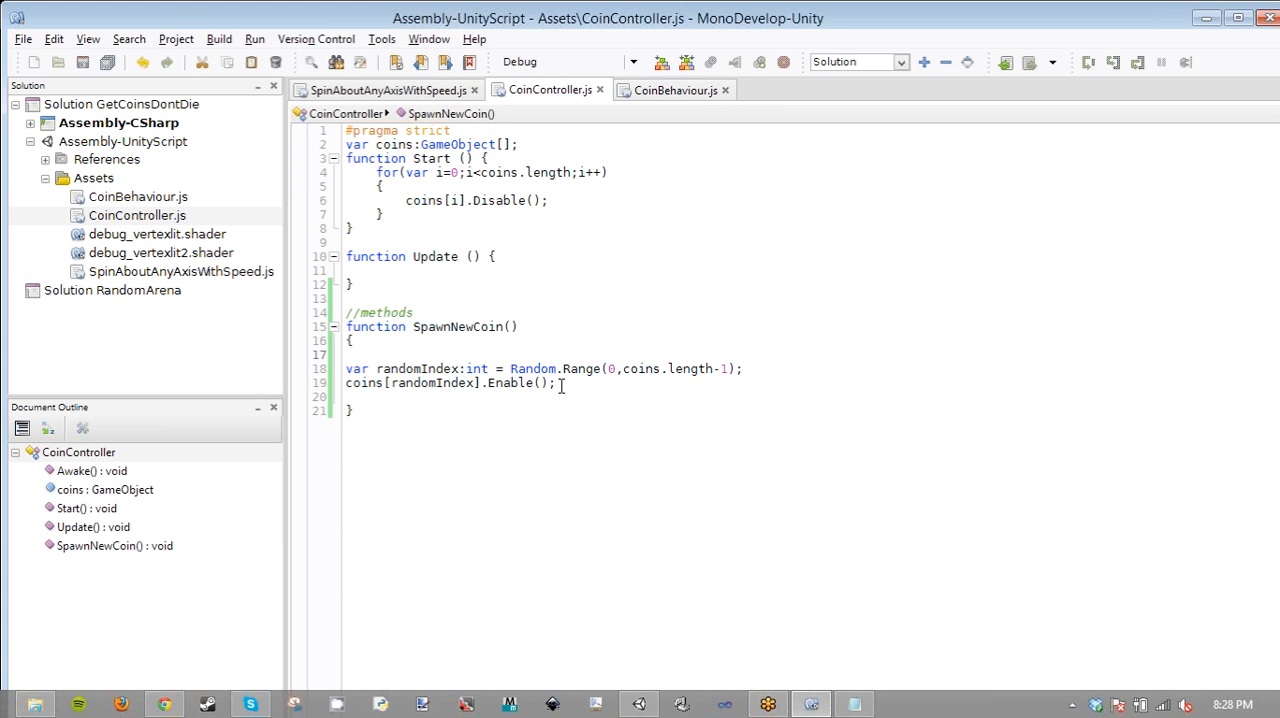
drag(557, 384, 333, 363)
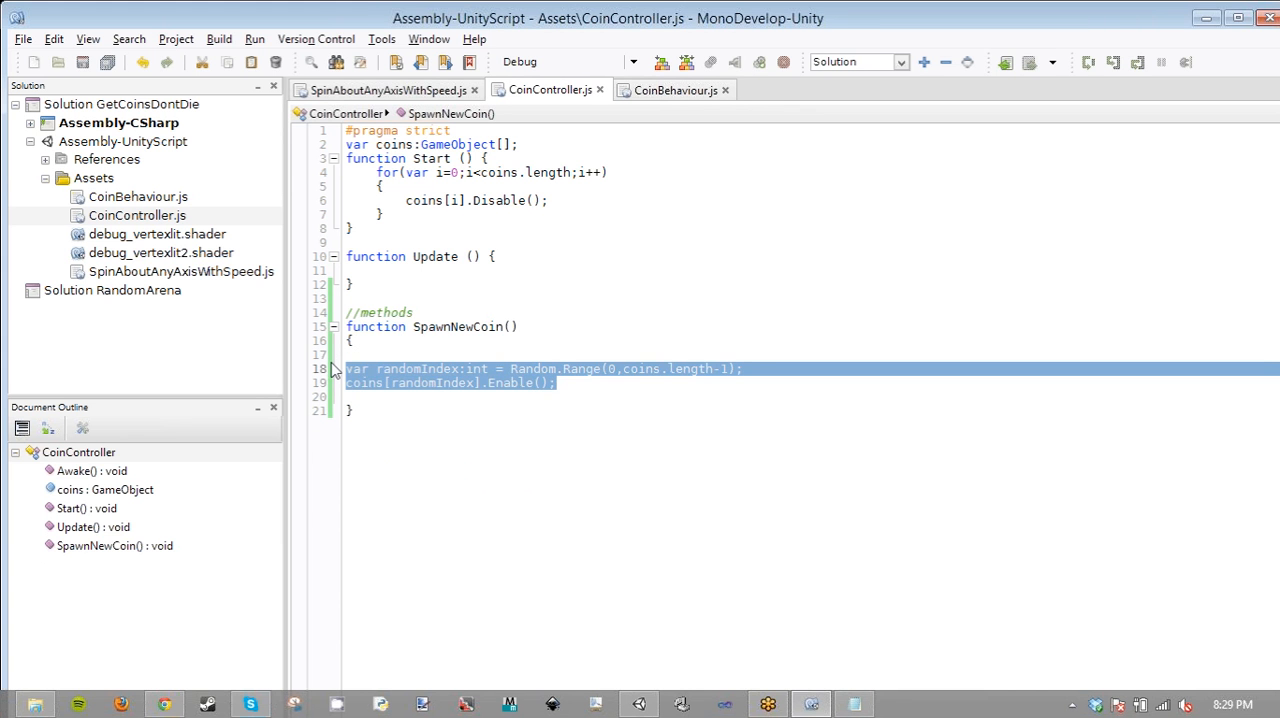
click(673, 89)
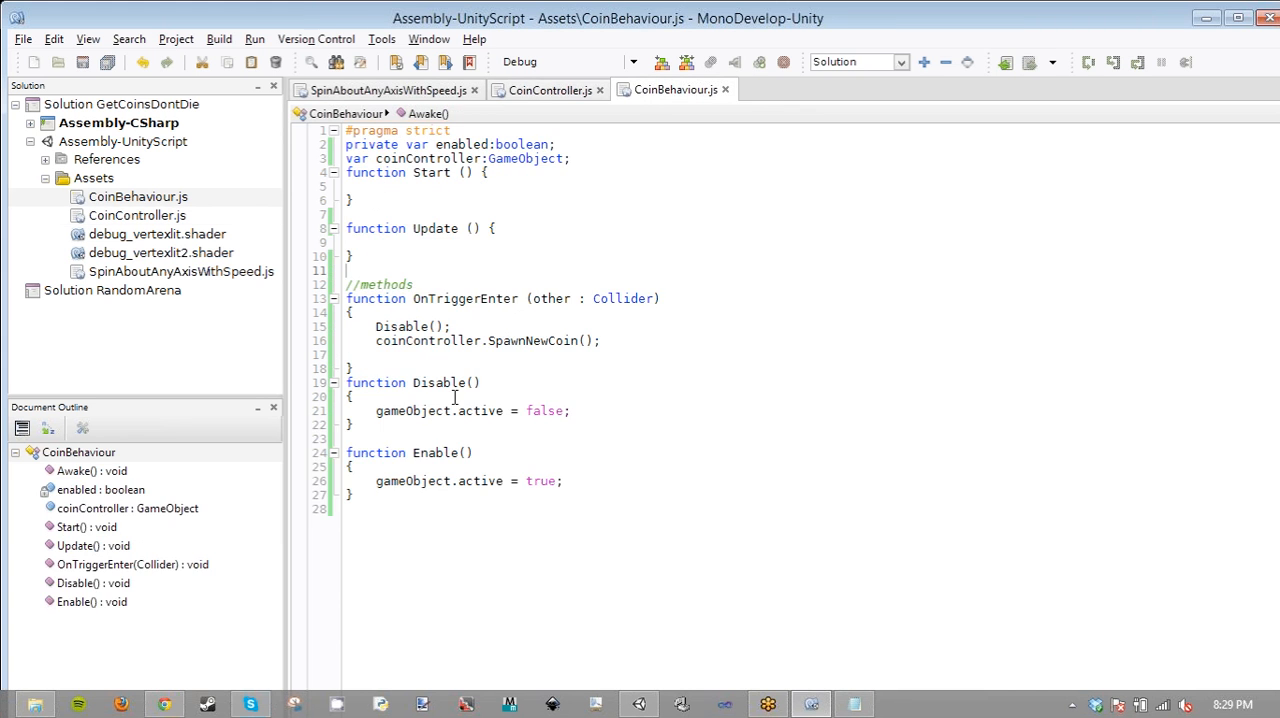
click(537, 97)
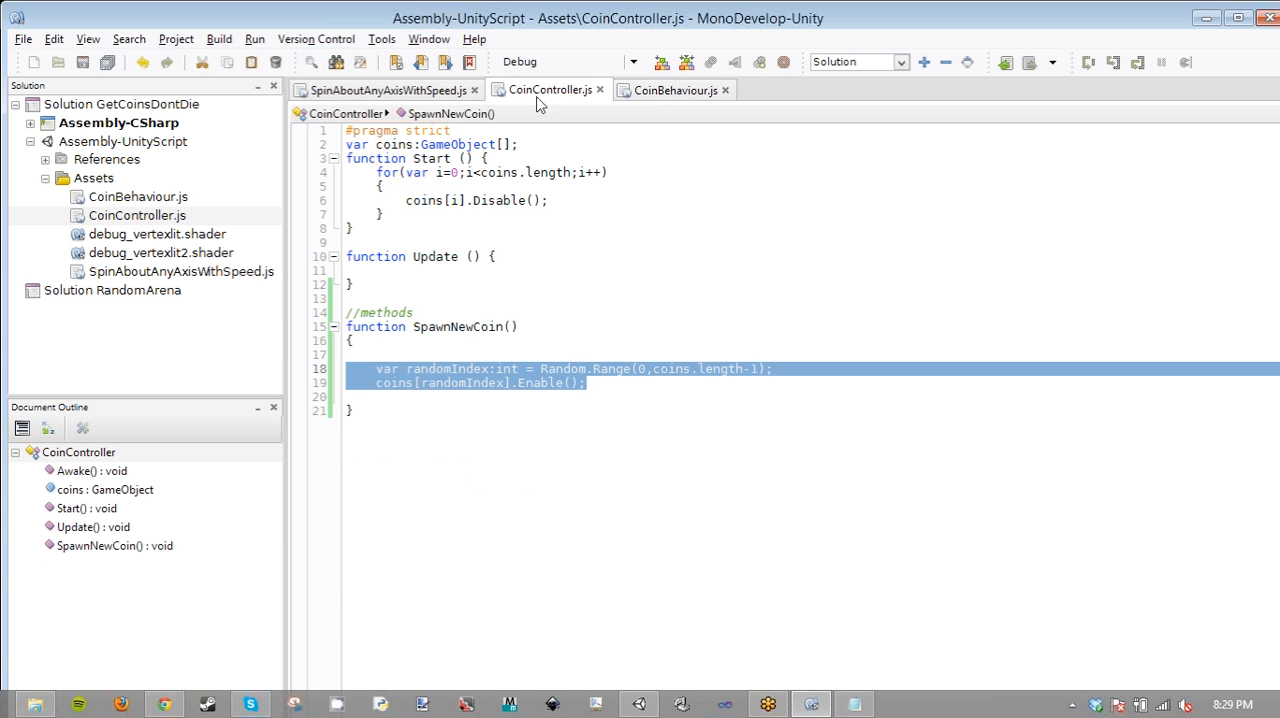
click(620, 420)
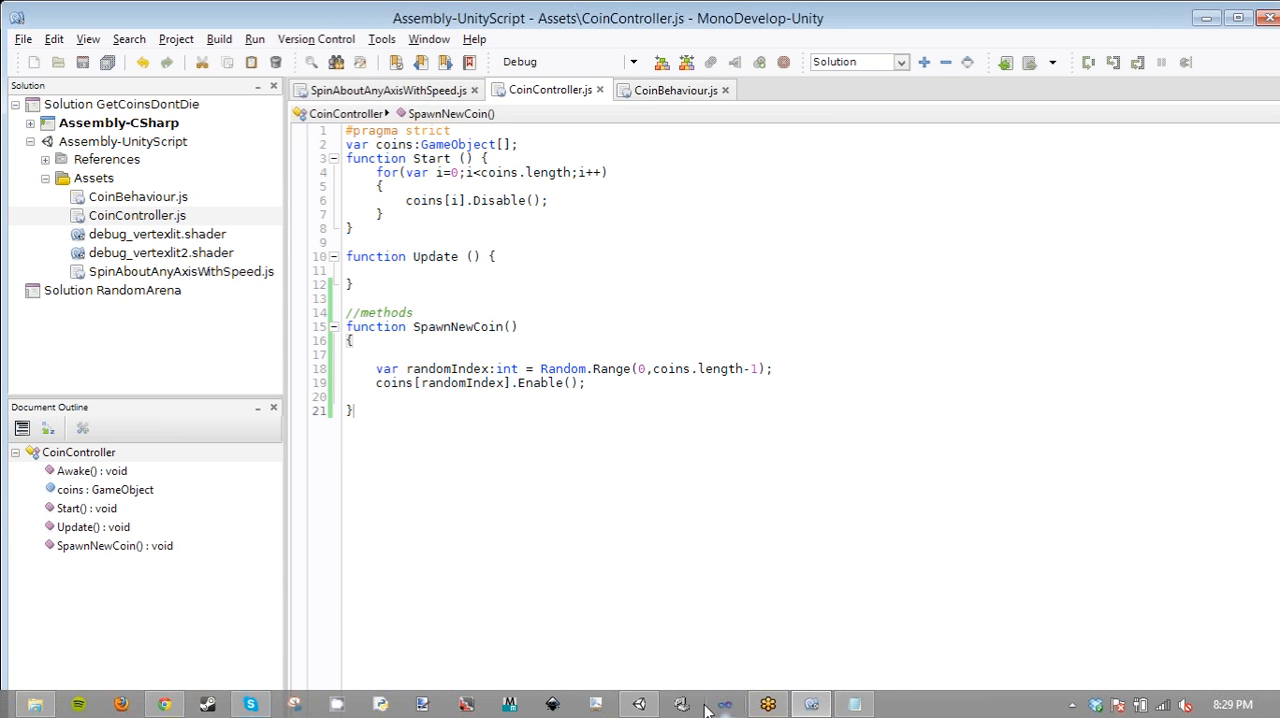
- Switch to Unity and try to run the game
click(393, 91)
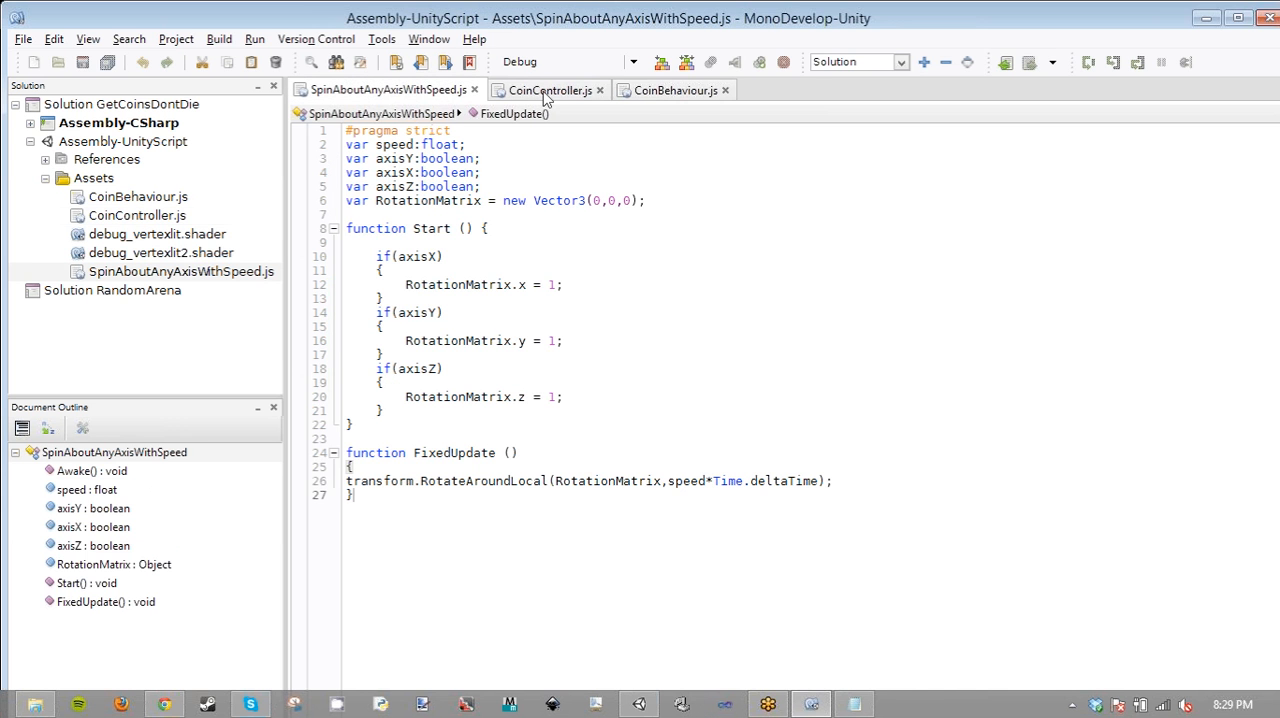
click(640, 705)
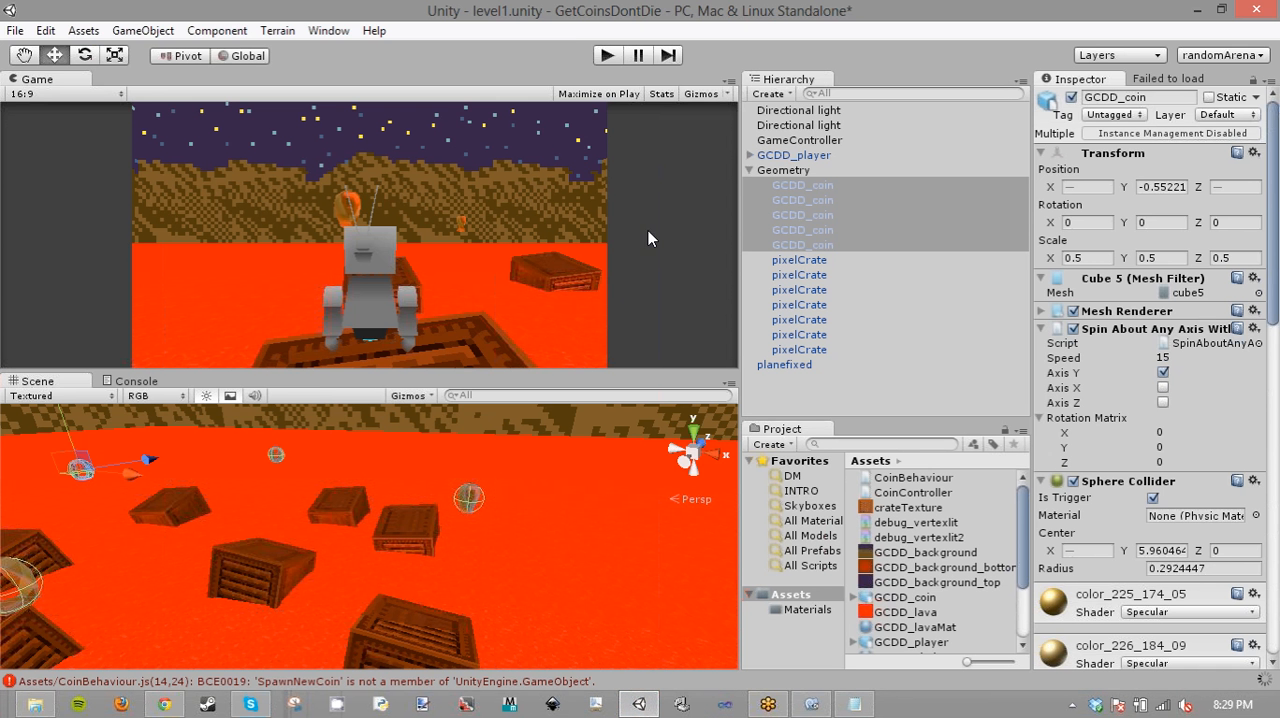
click(607, 57)
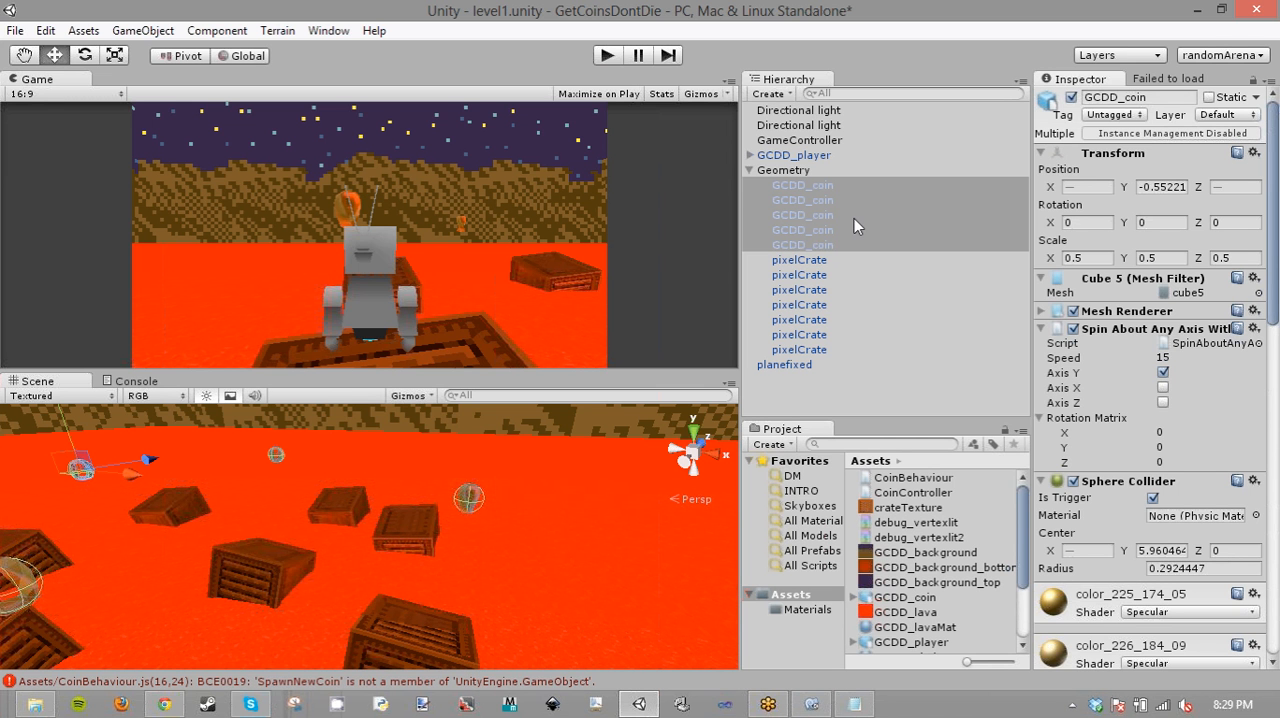
- Select all five GCDD_coin objects and search the components that can be added to them for "coin"
click(854, 218)
click(815, 188)
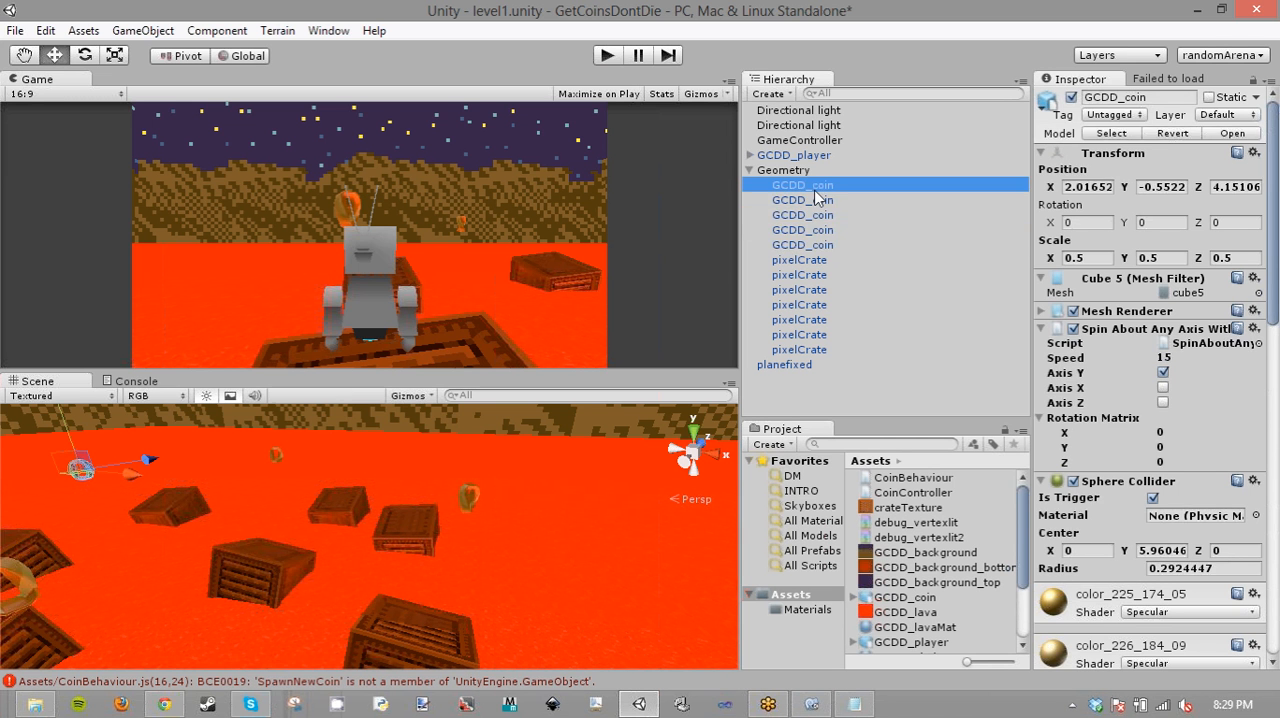
scroll(1140, 400, down, 15)
click(1148, 660)
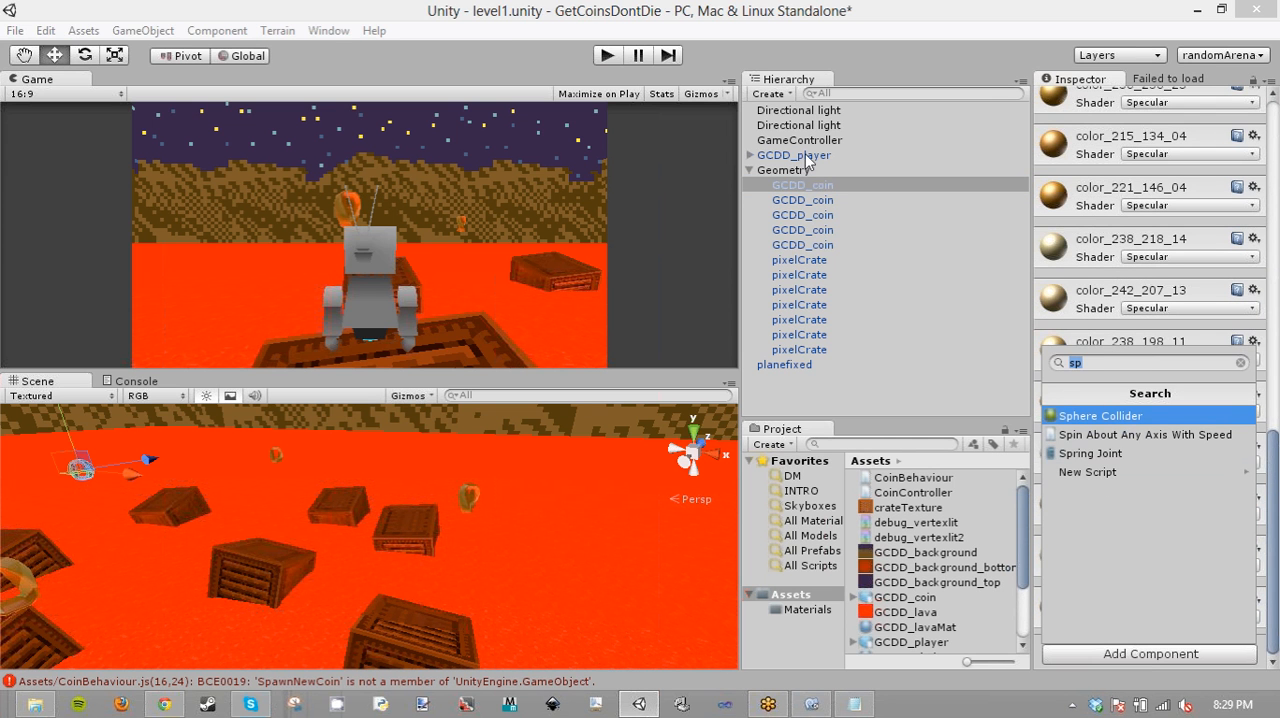
click(821, 244)
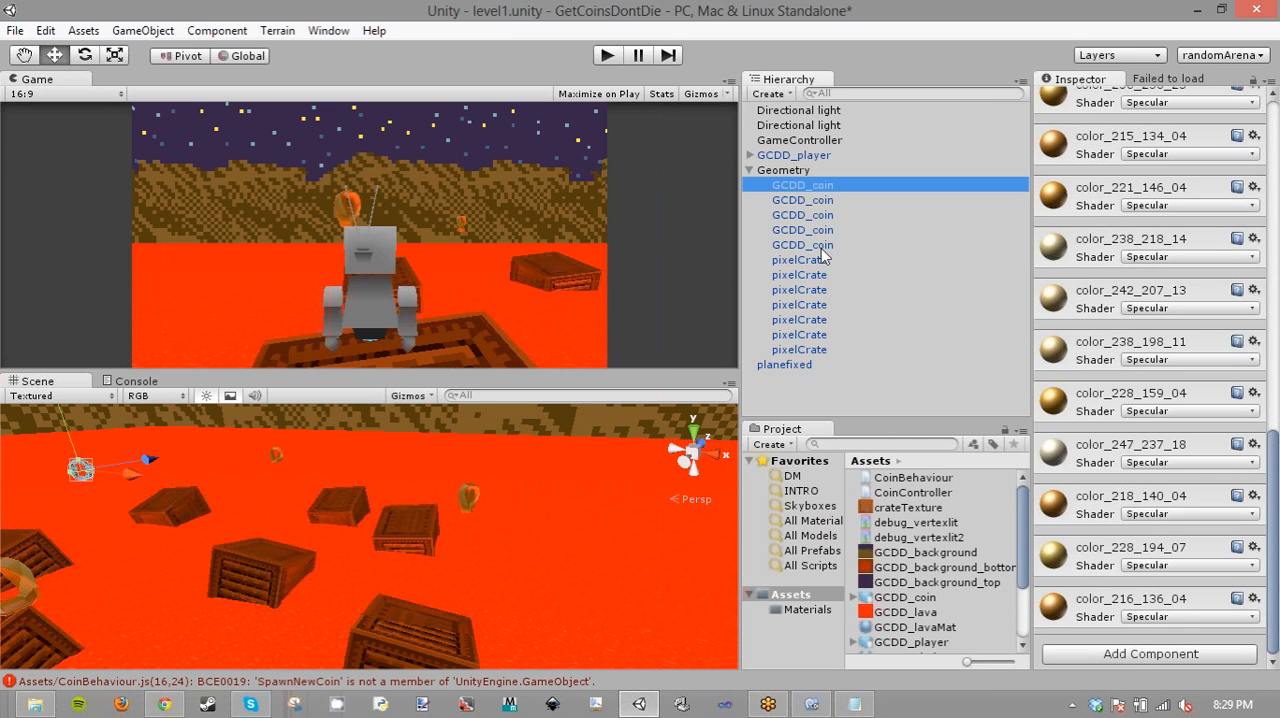
shift+click(821, 246)
click(1133, 656)
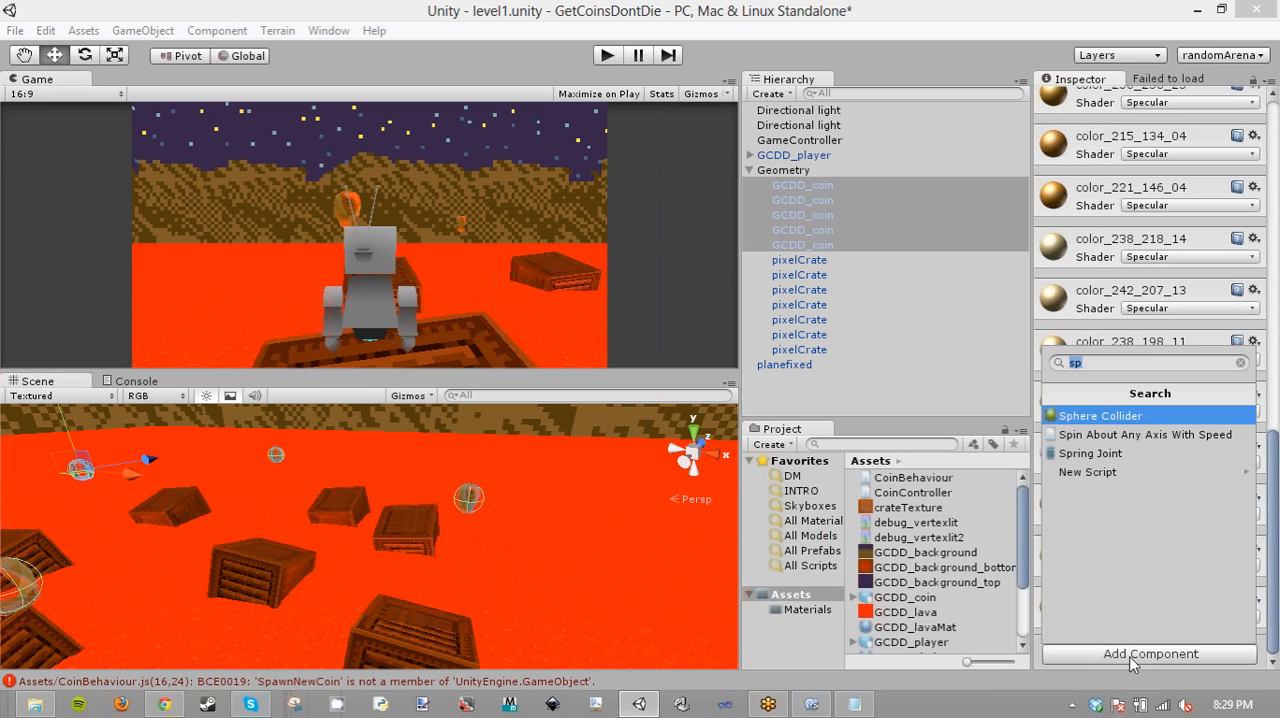
text(coi)
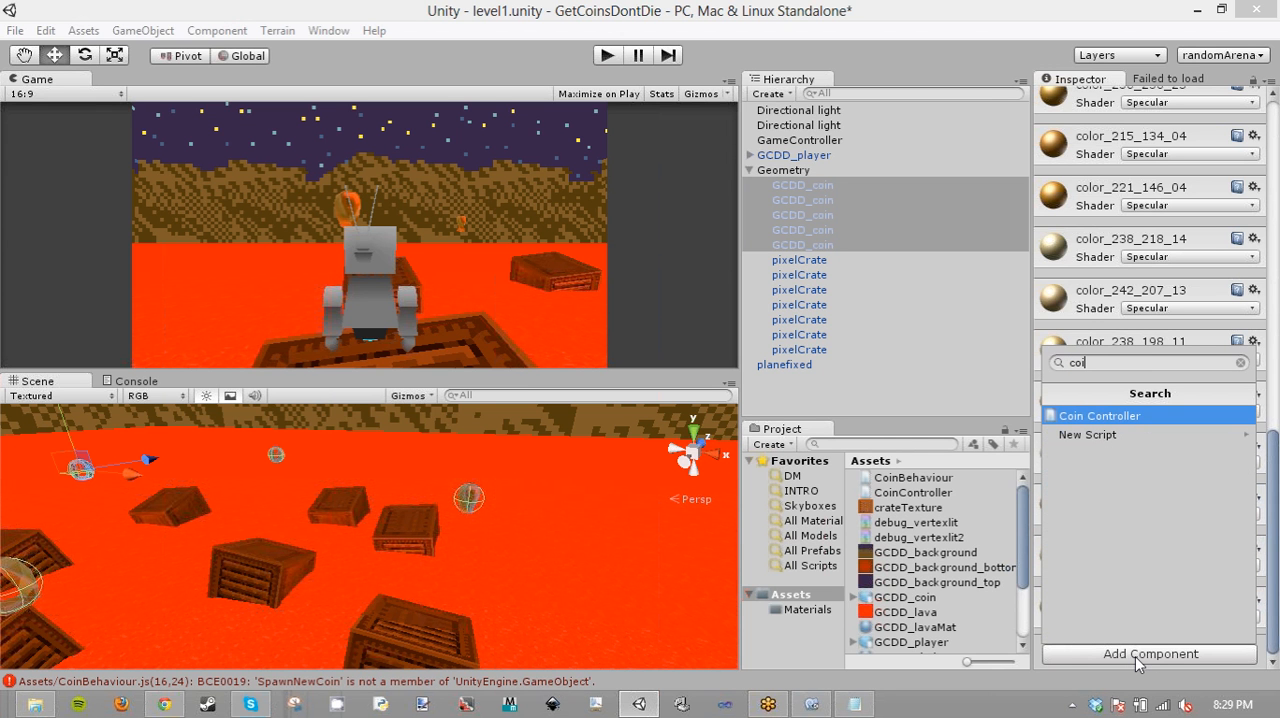
text(n)
click(908, 486)
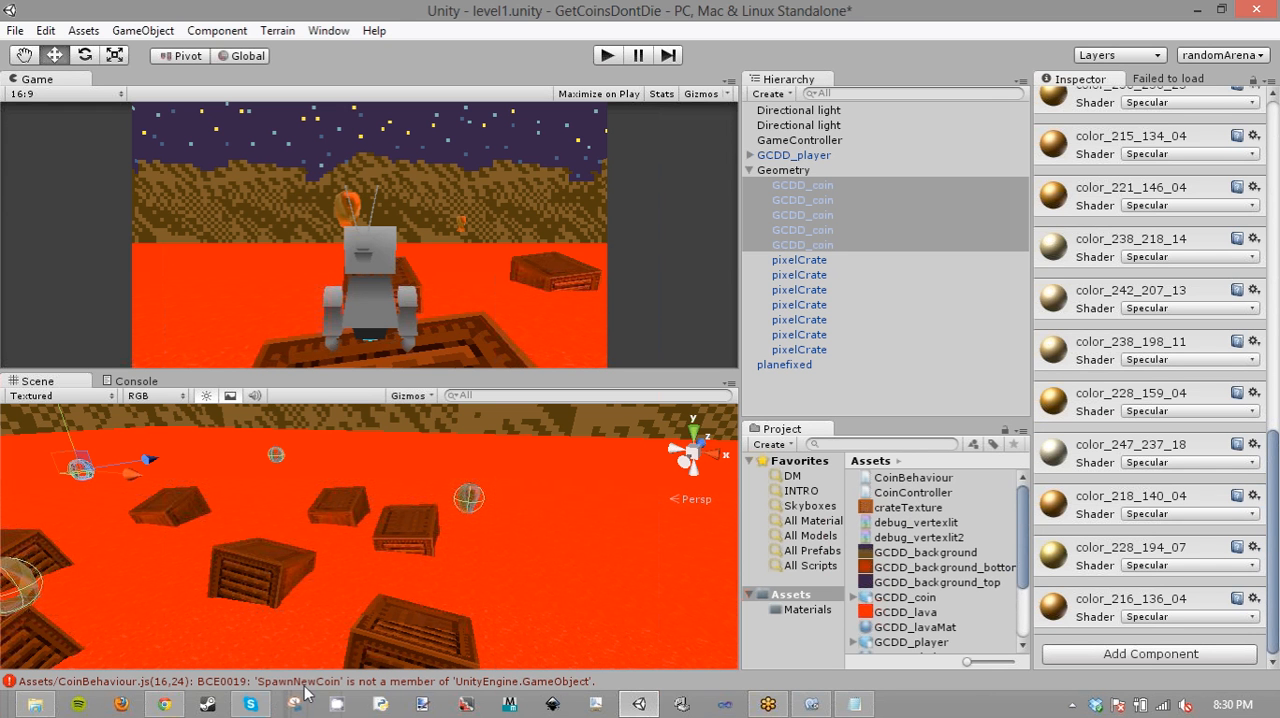
click(857, 705)
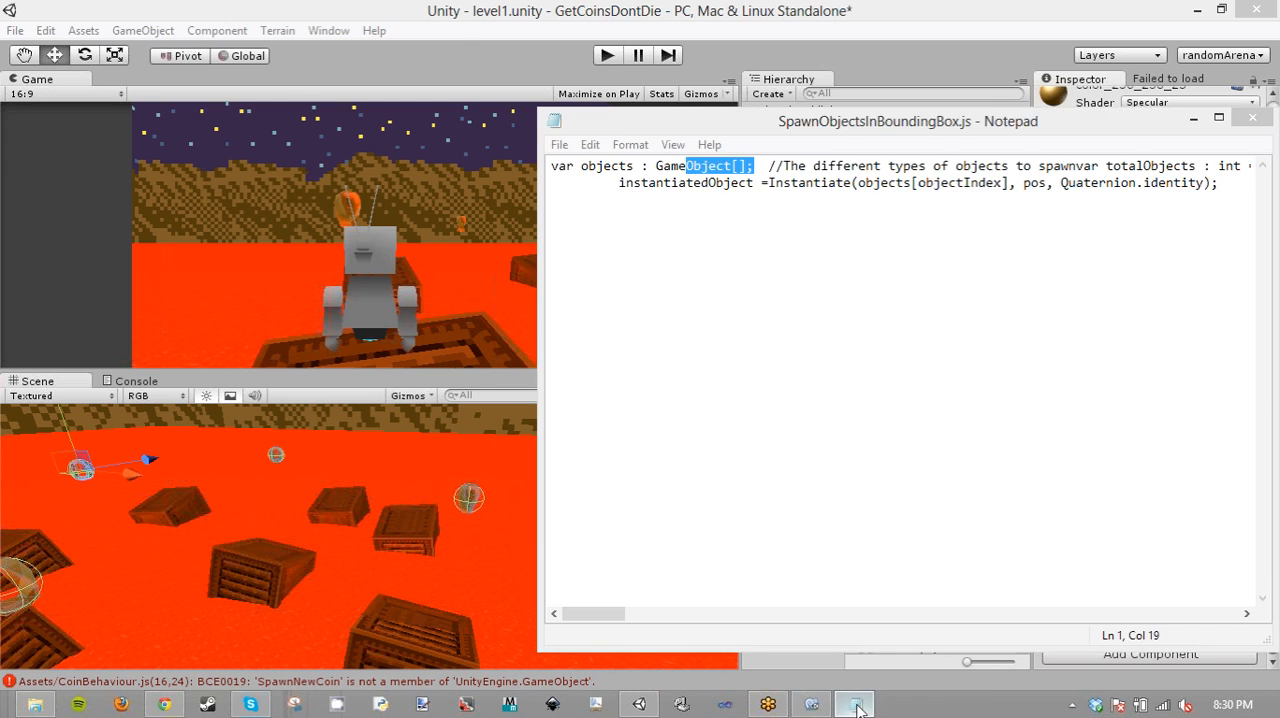
click(815, 706)
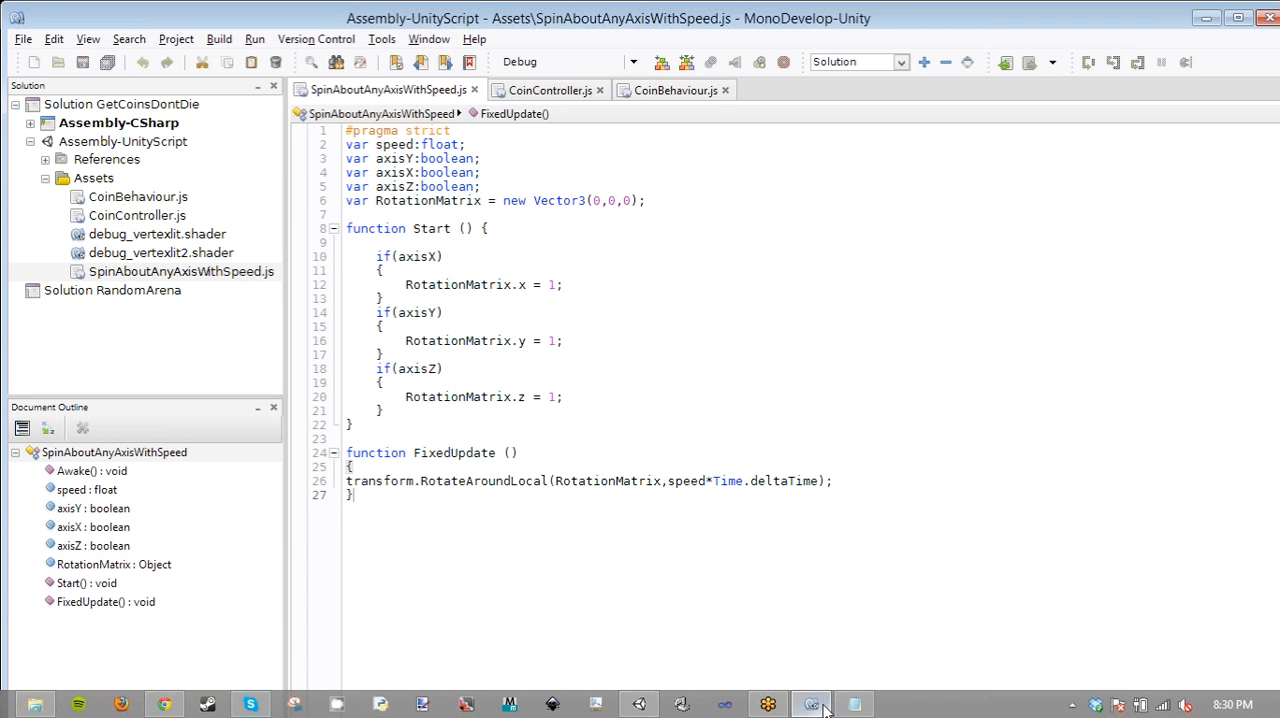
click(822, 708)
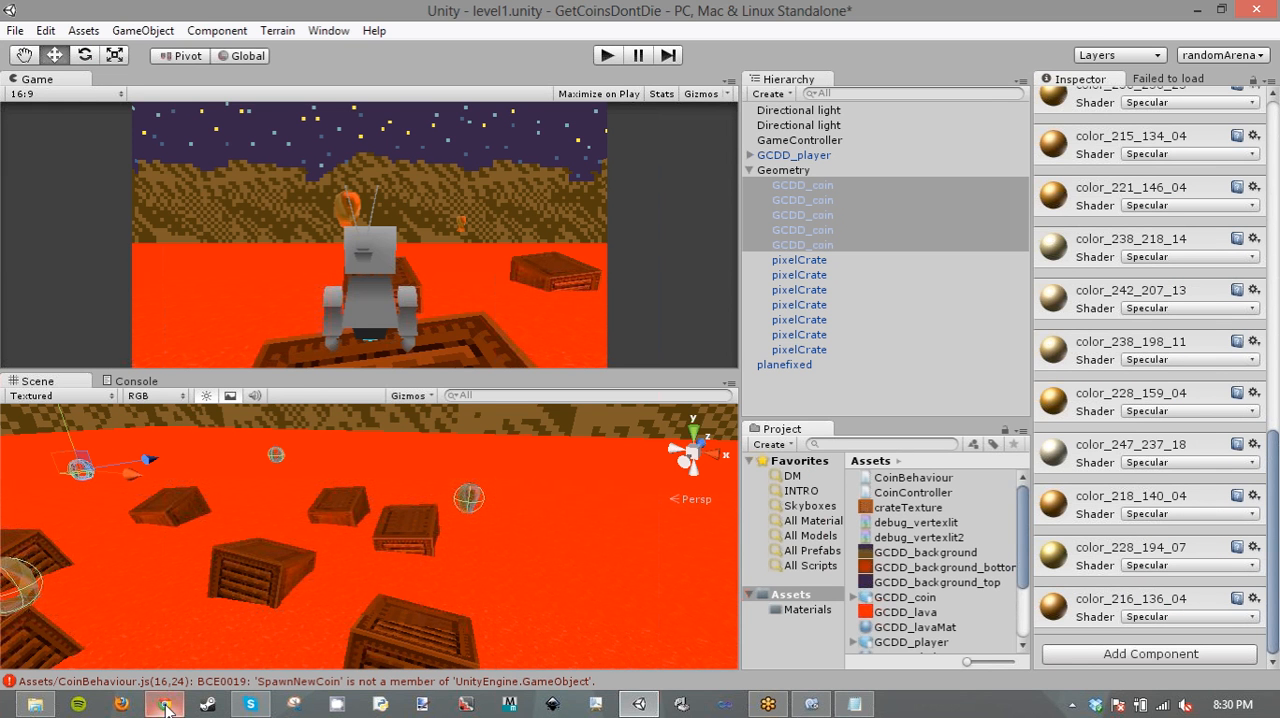
- Switch to Chrome, search for "get component by name unity", open the Component.GetComponent reference and copy GetComponent (ExampleScript) from its JavaScript example
click(166, 708)
key(ctrl+t)
text(get)
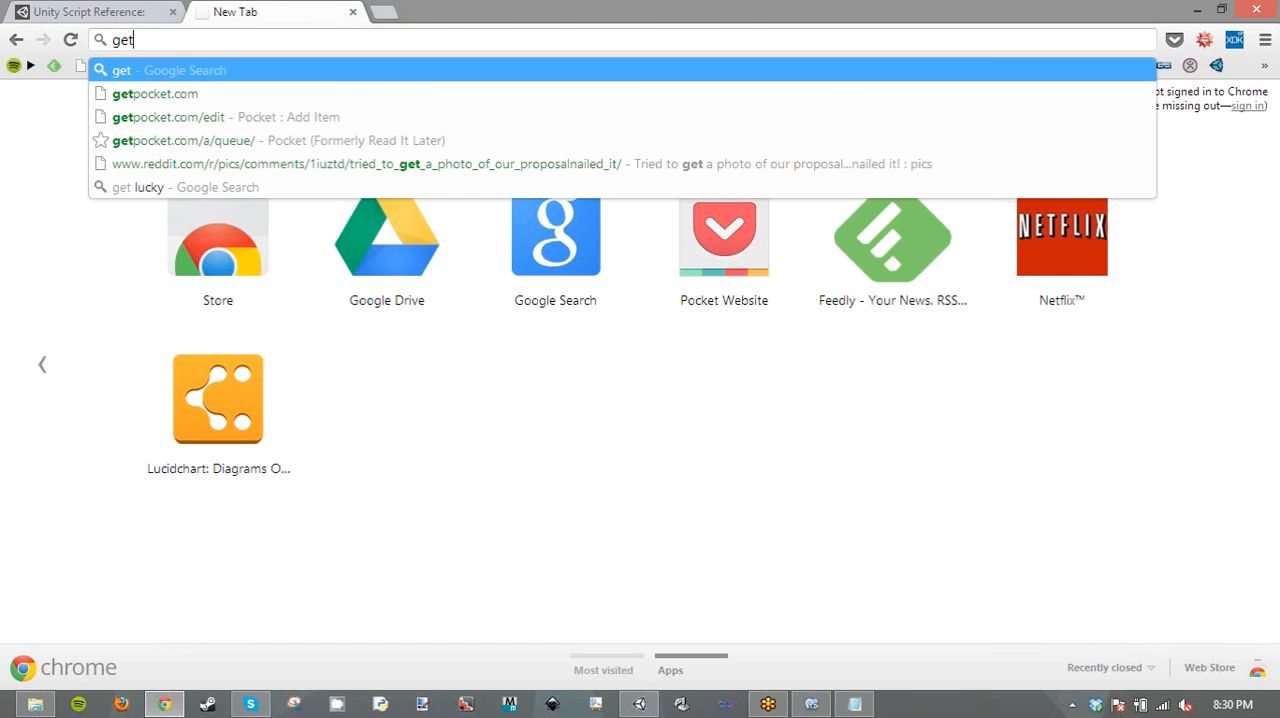
text( comp)
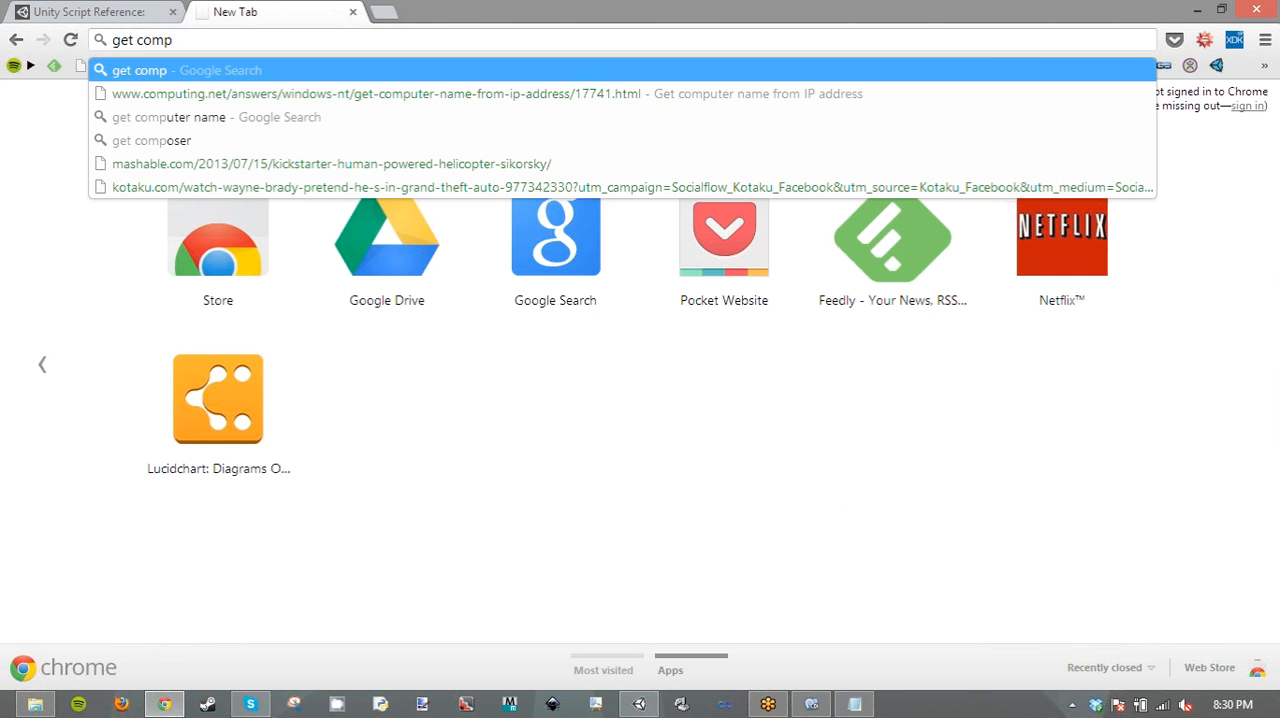
text(onent)
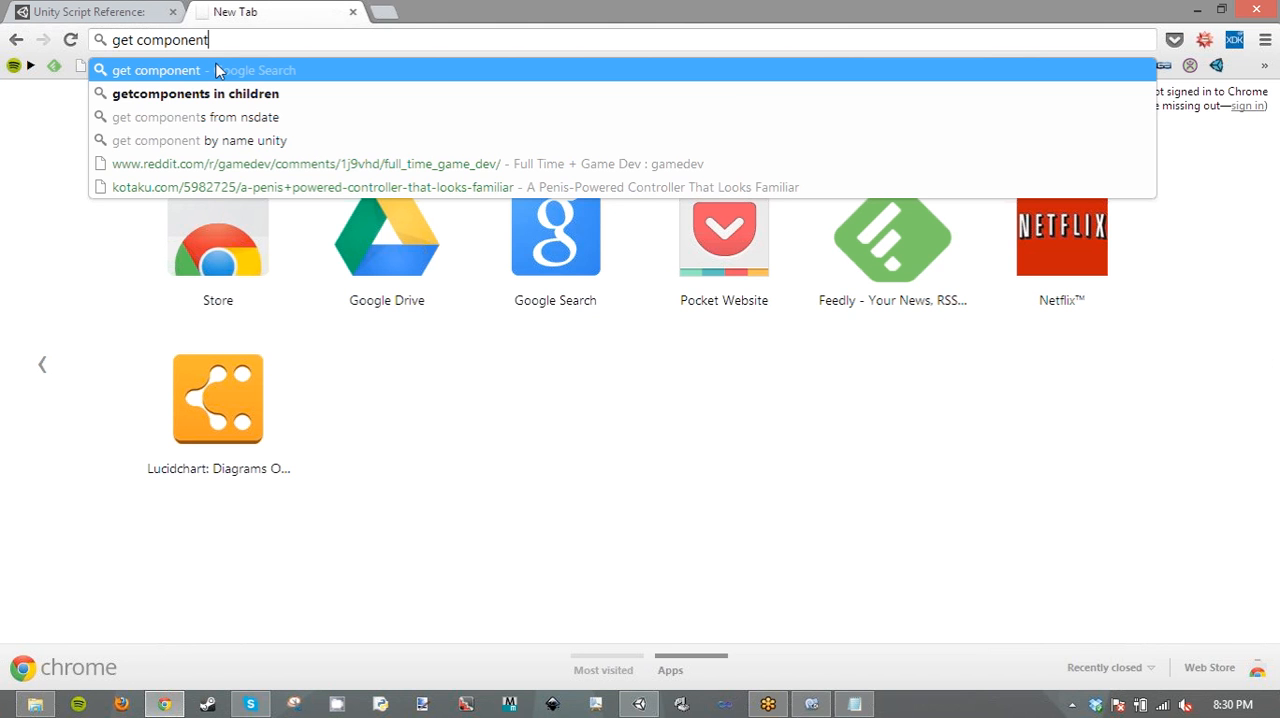
click(196, 141)
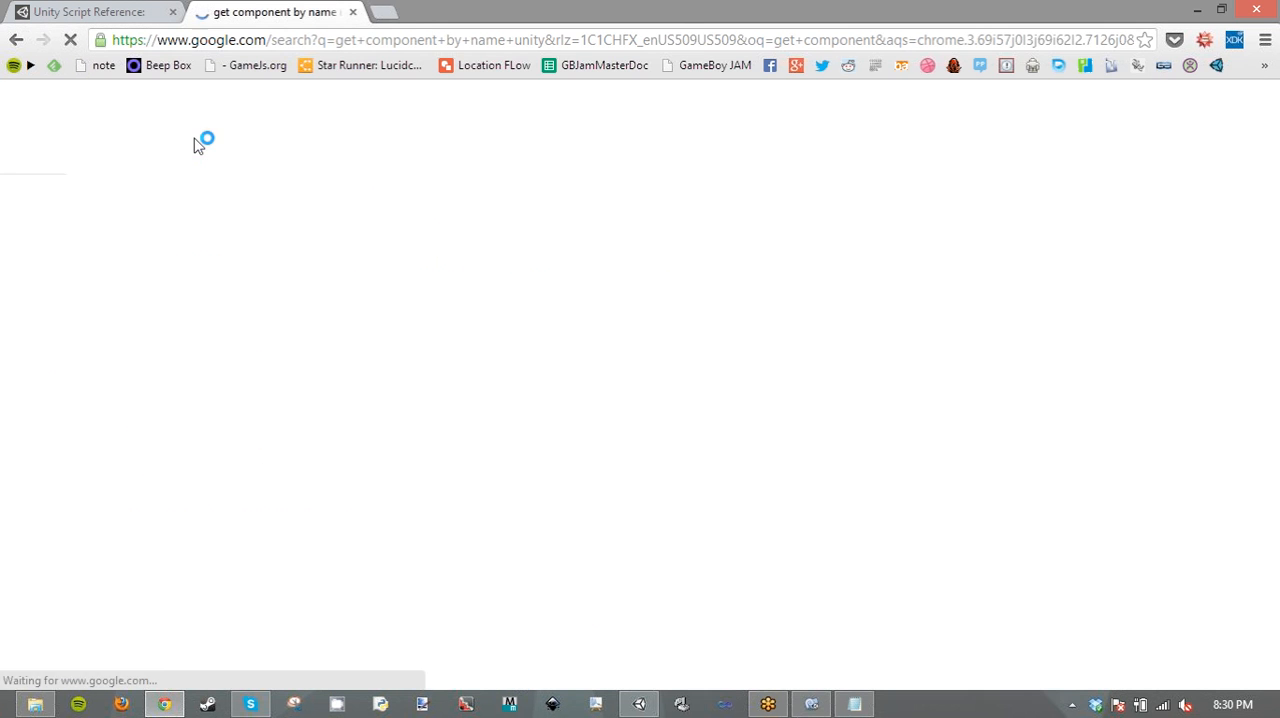
click(250, 263)
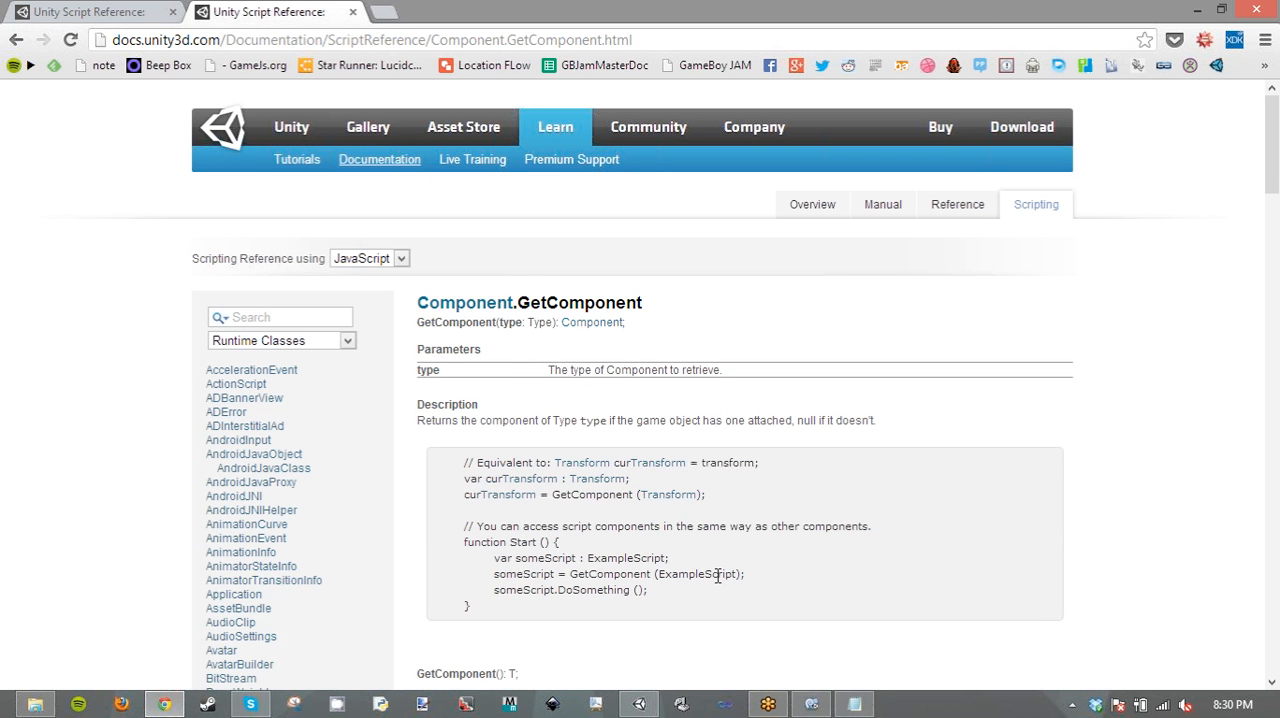
drag(740, 574, 567, 574)
key(ctrl+c)
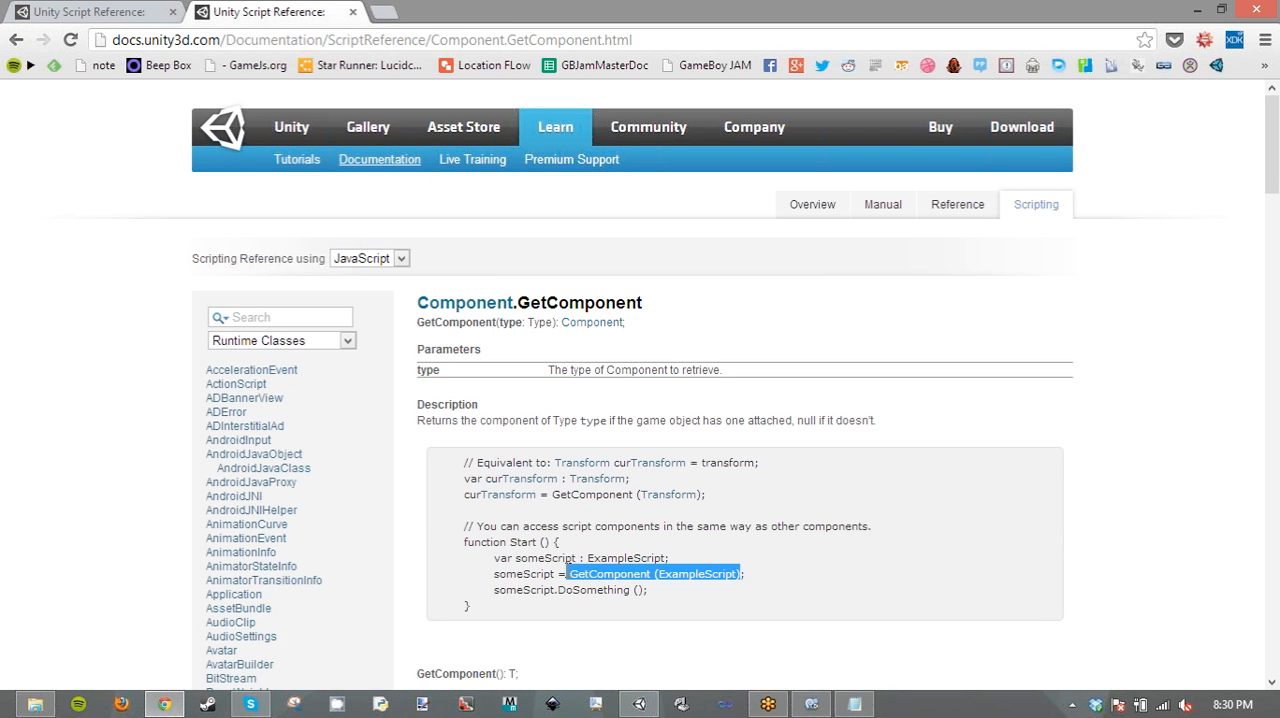
- Switch to MonoDevelop and insert the copied GetComponent (ExampleScript) below Disable(); in OnTriggerEnter of CoinBehaviour.js
click(810, 704)
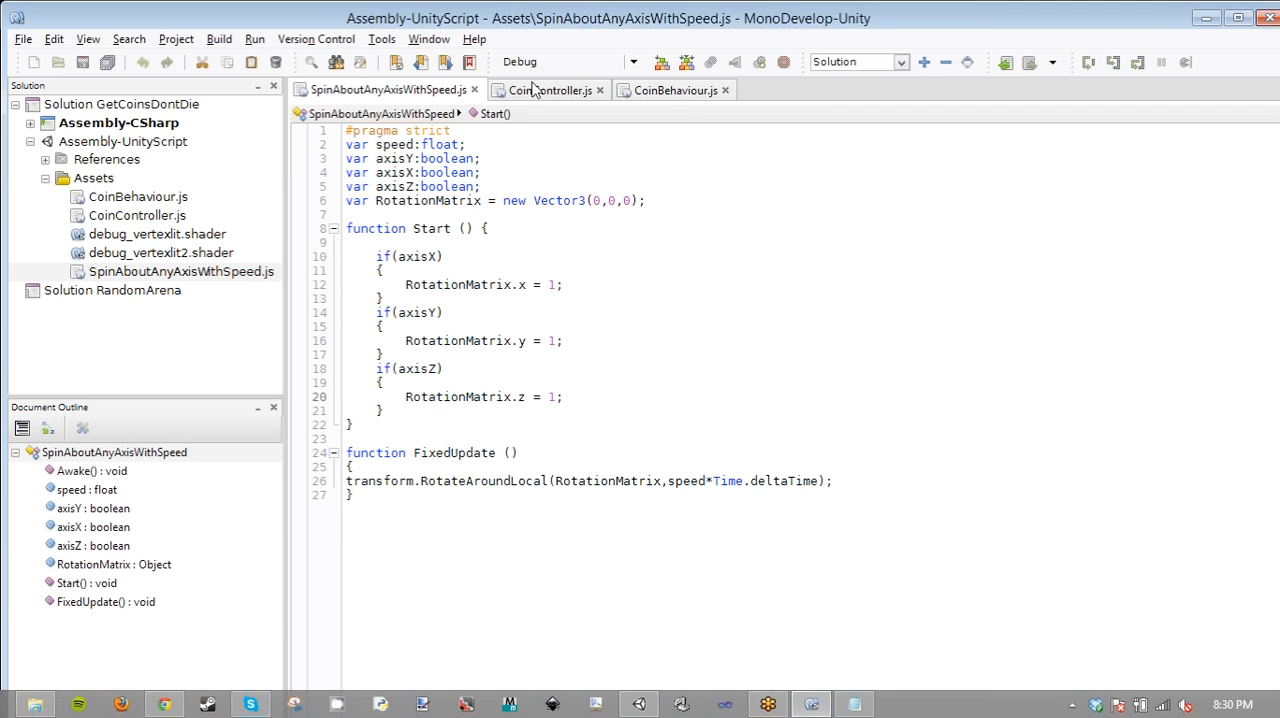
click(540, 90)
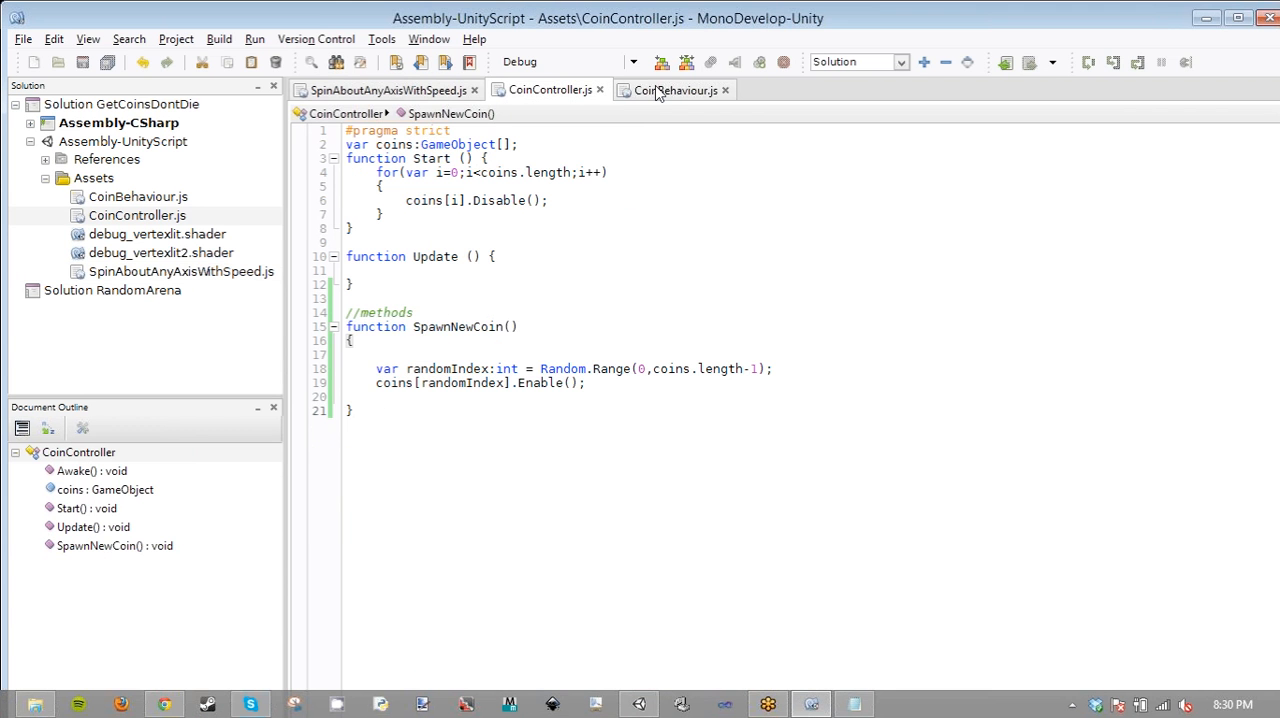
click(657, 90)
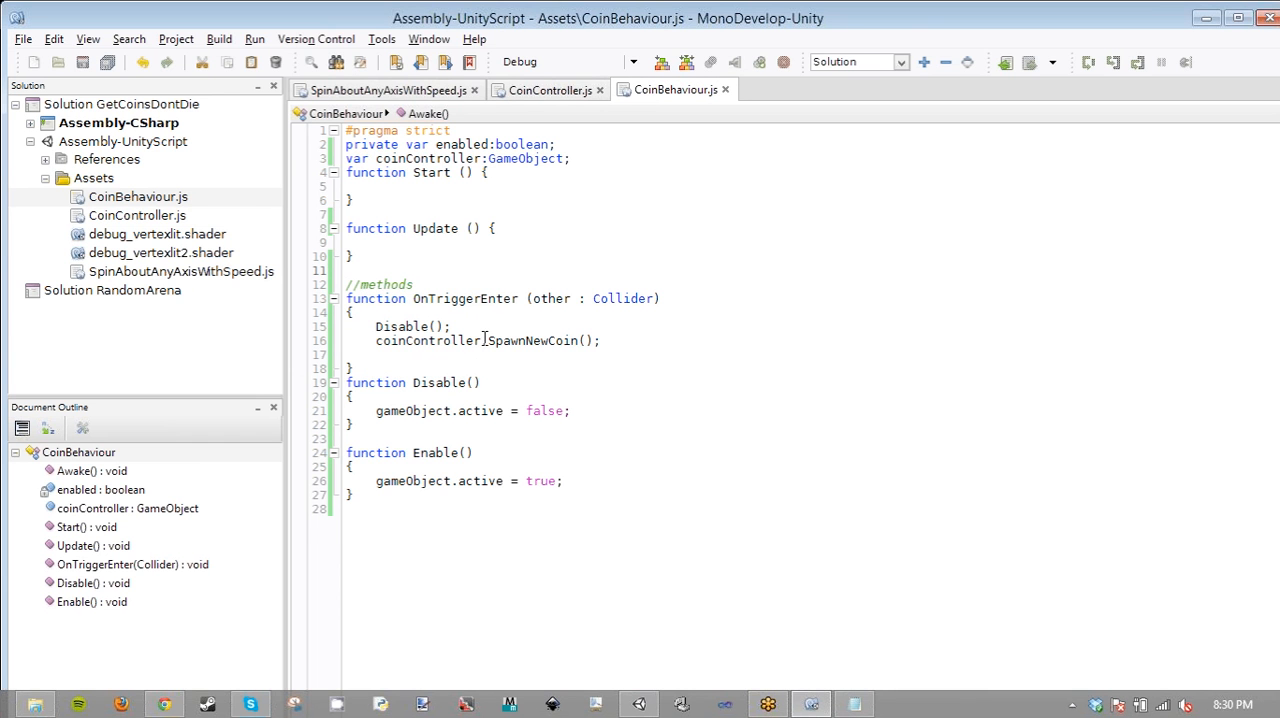
click(485, 340)
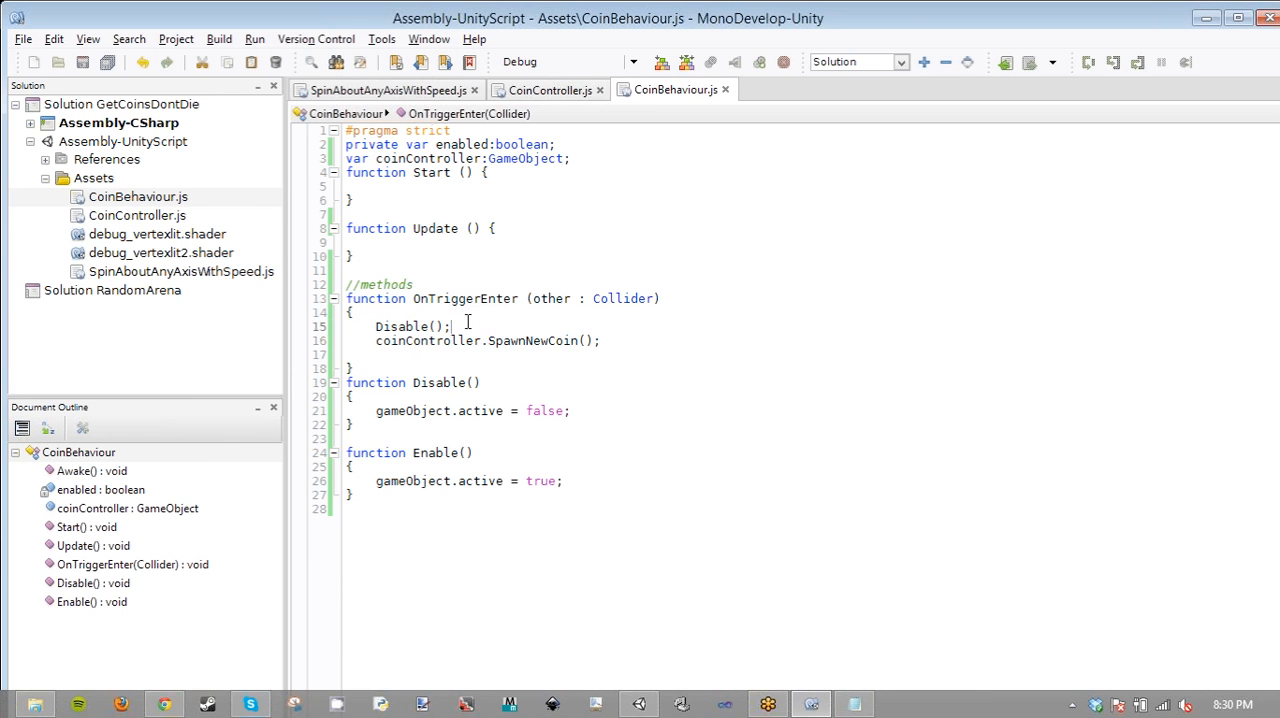
key(ctrl+v)
- Prefix GetComponent (ExampleScript) with "coinController." in OnTriggerEnter
double_click(406, 352)
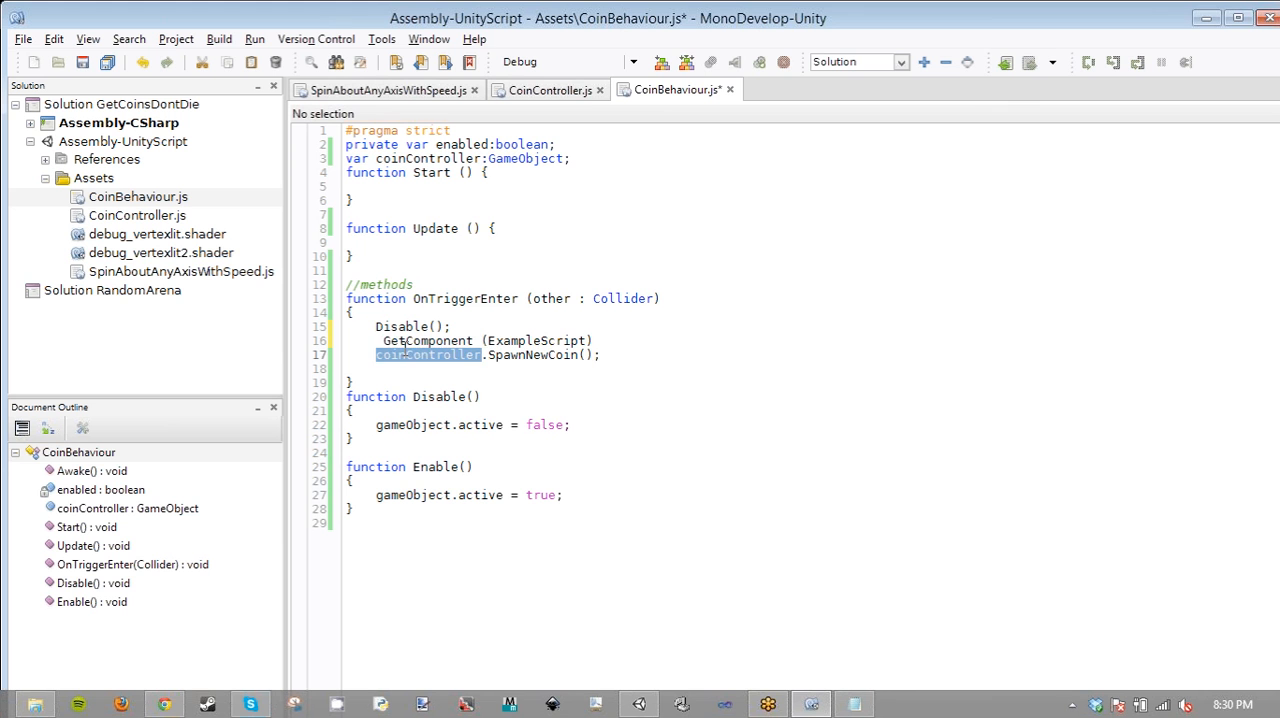
key(ctrl+c)
click(383, 340)
key(ctrl+v)
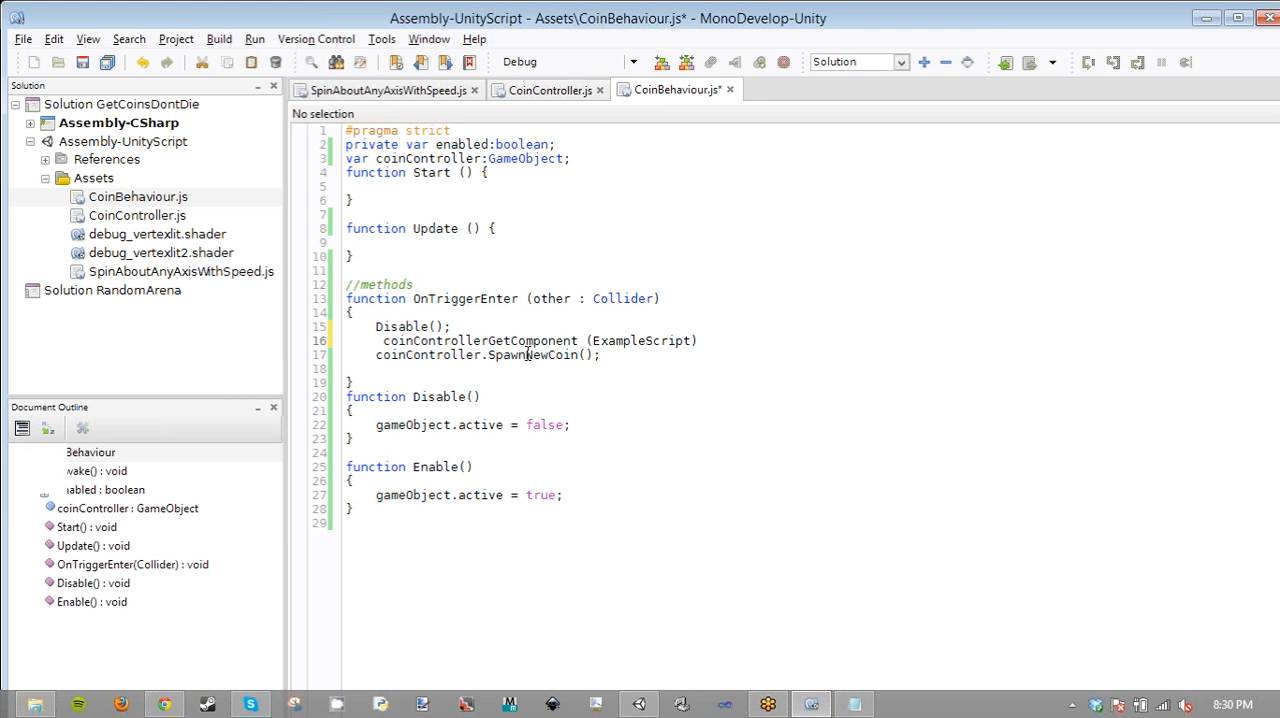
text(.)
key(Escape)
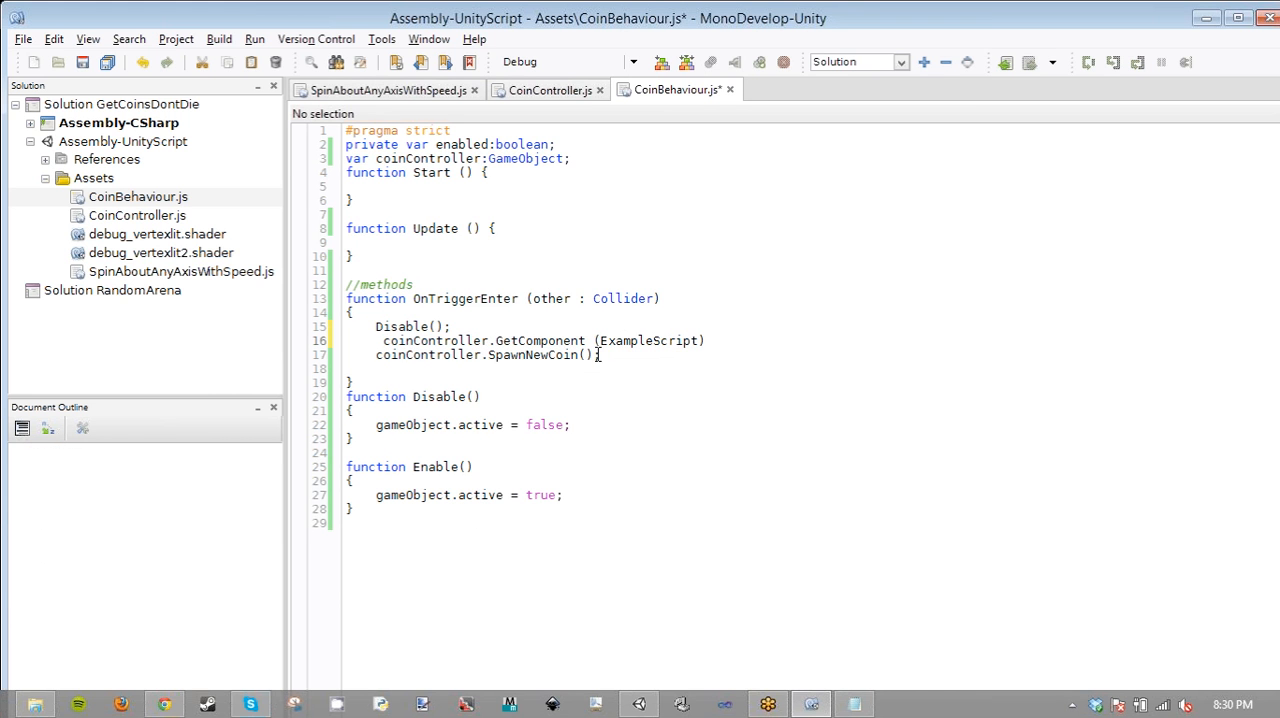
- Rename coinController to gameController in the GameObject variable declaration and in the GetComponent line
double_click(441, 357)
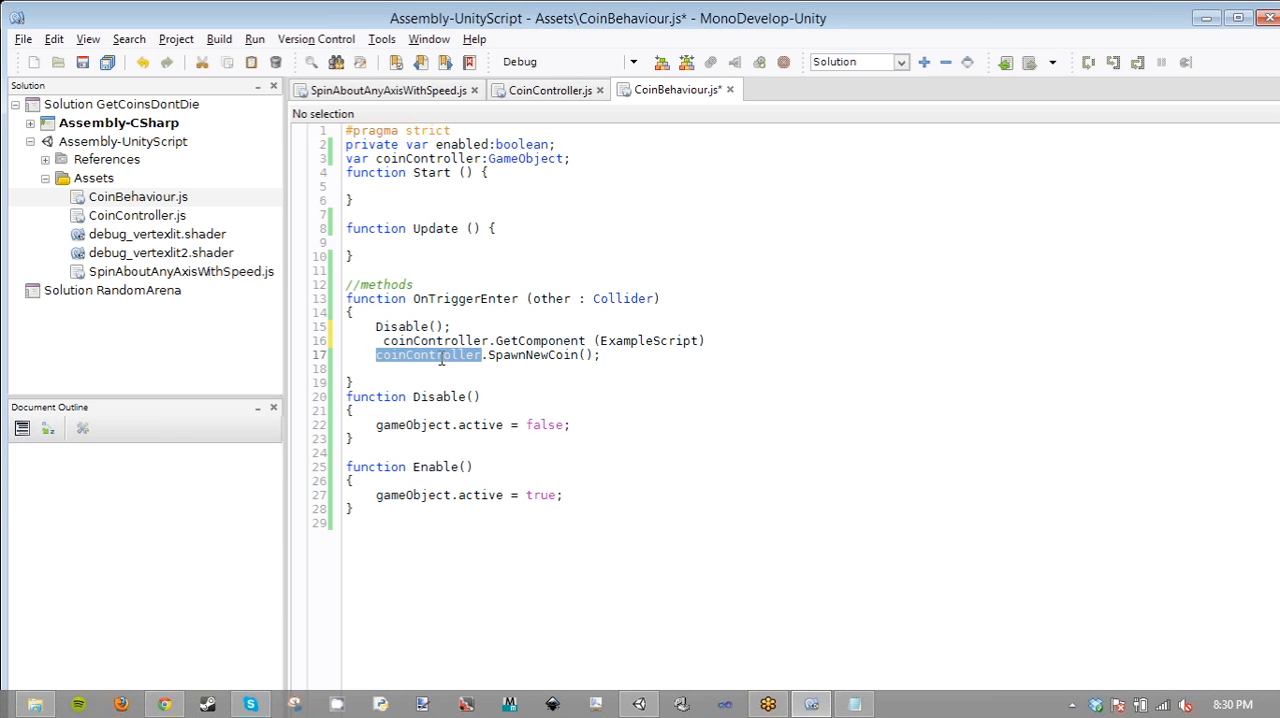
double_click(628, 341)
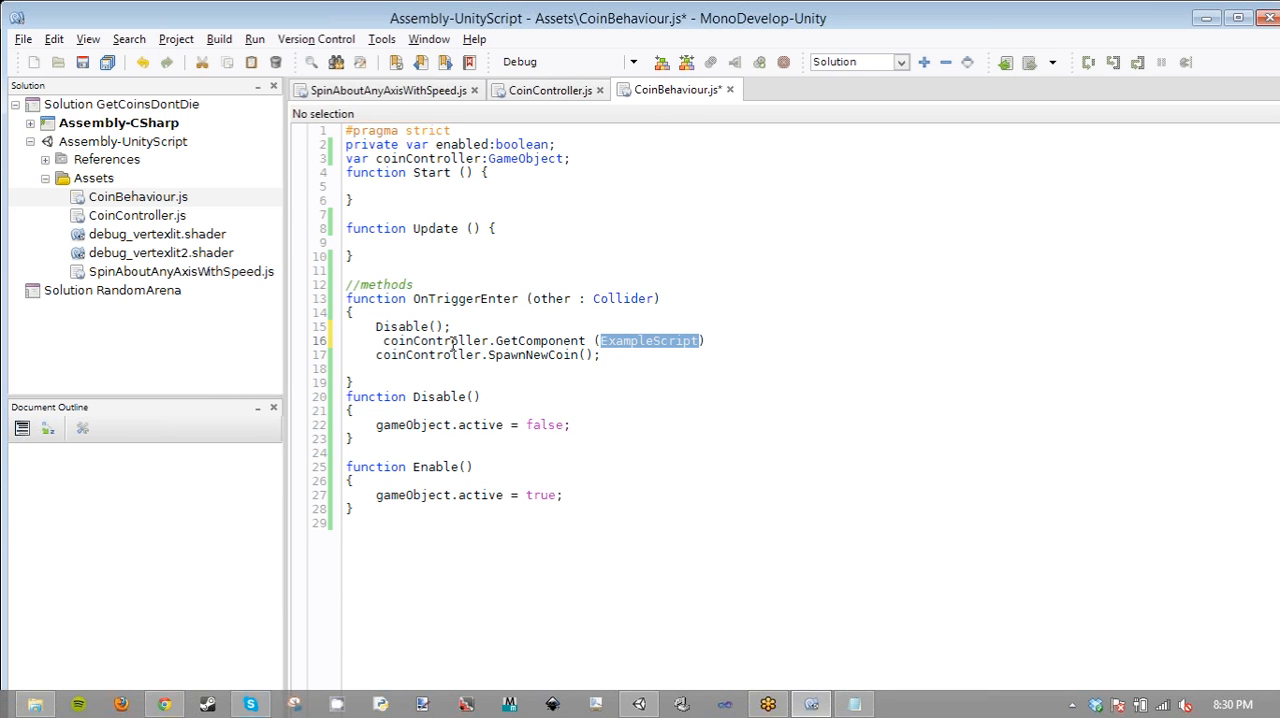
click(452, 342)
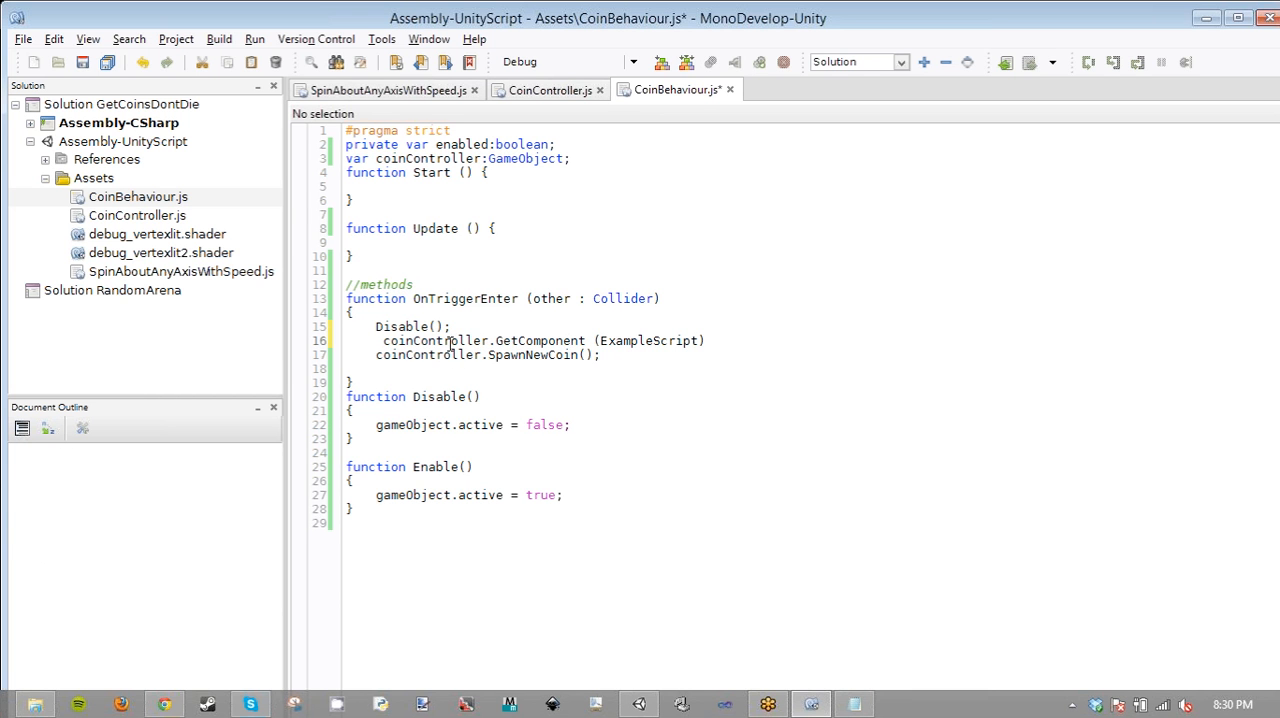
double_click(410, 160)
text(game)
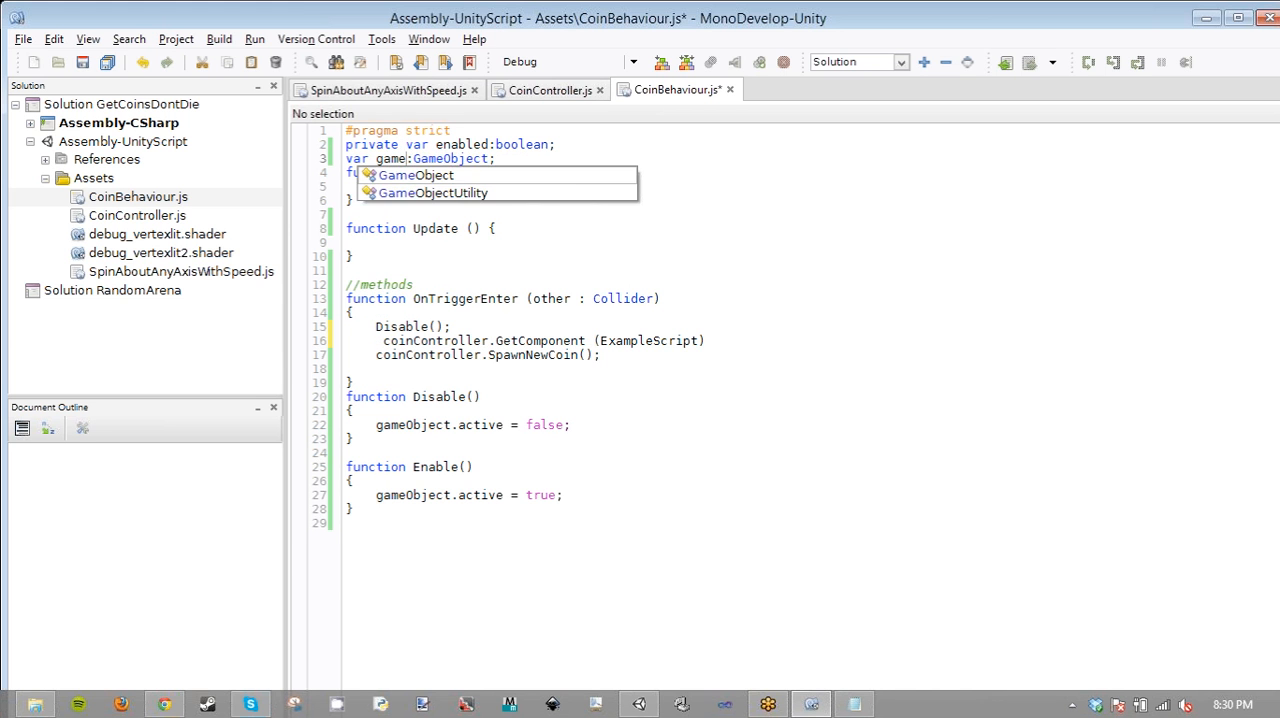
text(Con)
text(trolle)
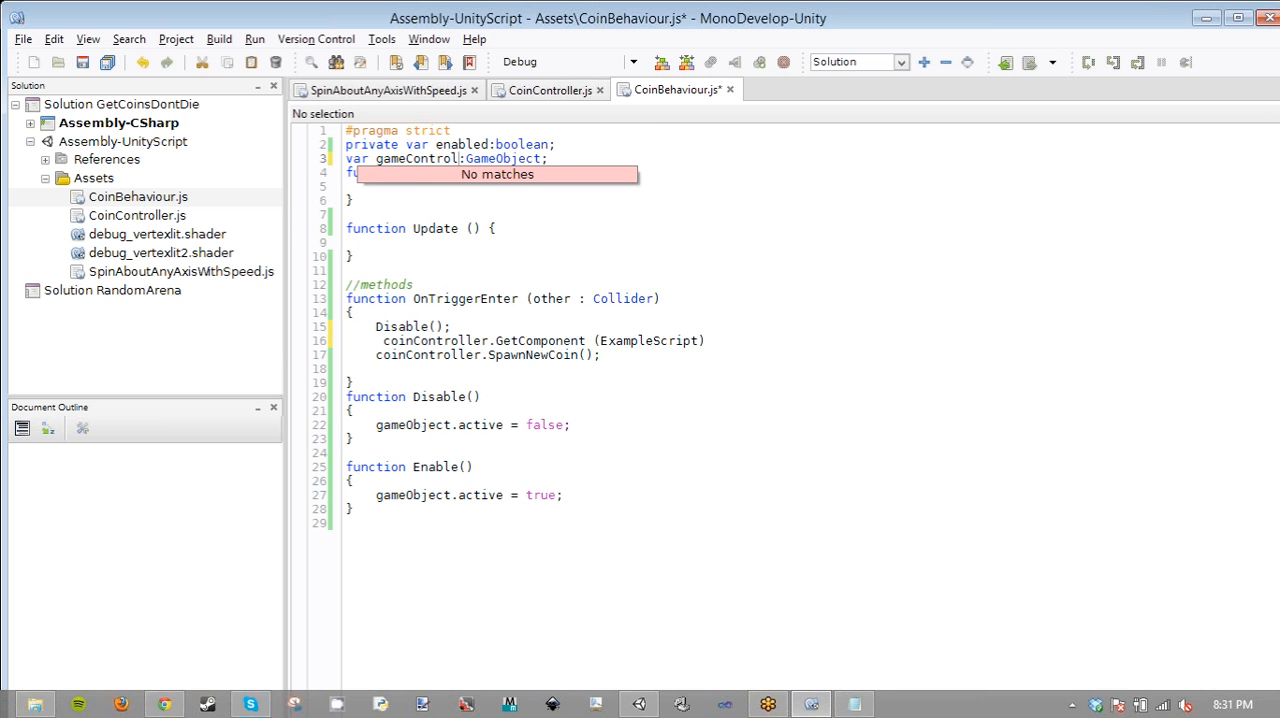
text(r)
key(Escape)
double_click(431, 337)
key(ctrl+v)
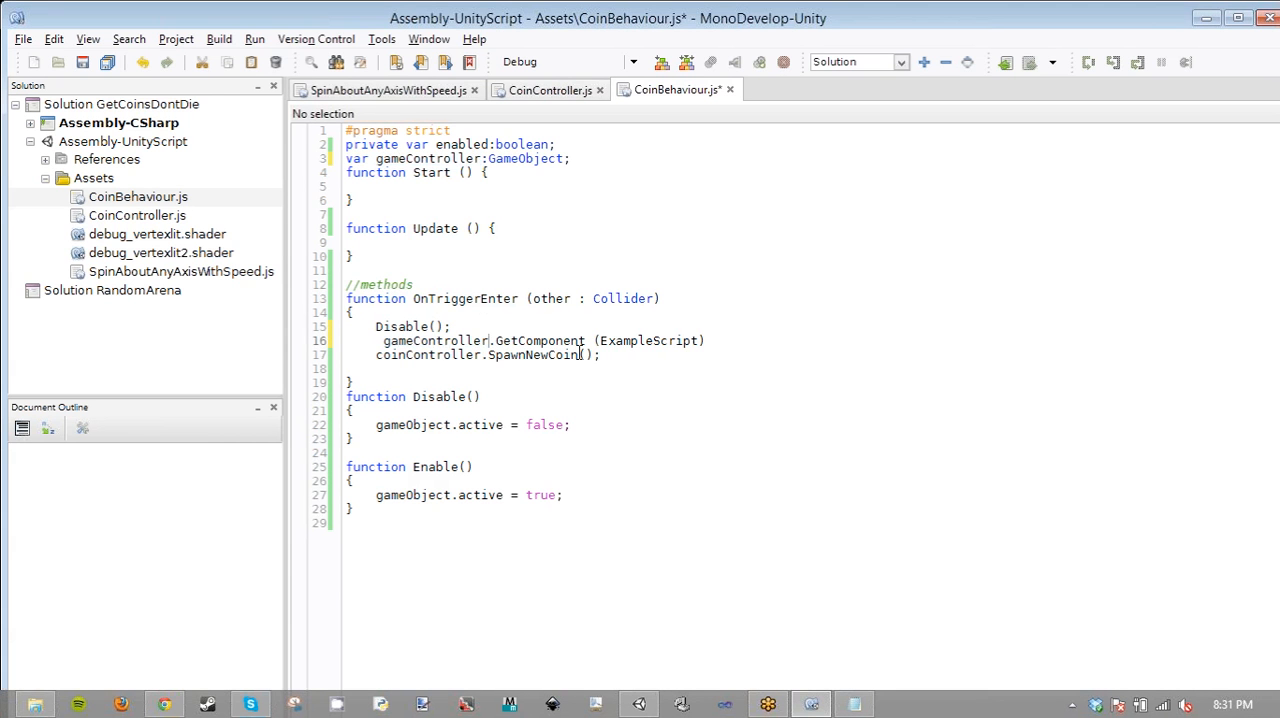
- Move .SpawnNewCoin(); to the end of the GetComponent line and delete the leftover coinController text below it
drag(603, 356, 355, 355)
key(ctrl+x)
click(710, 340)
key(ctrl+v)
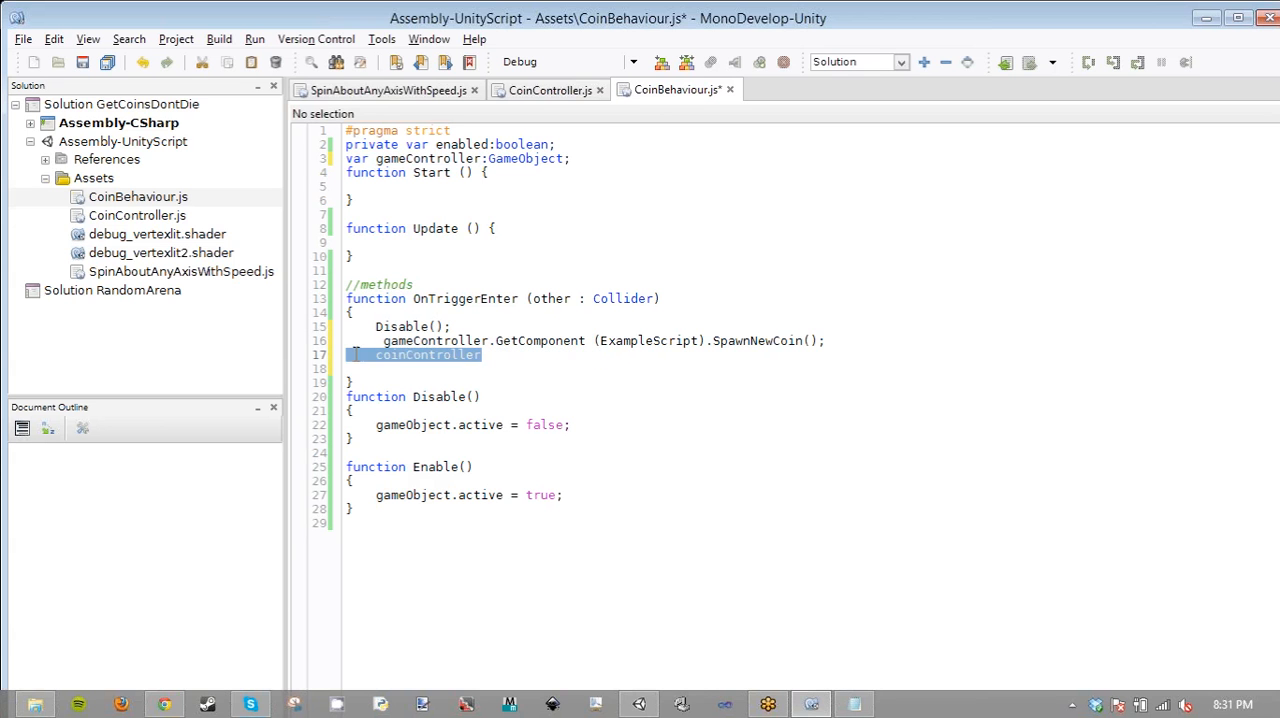
key(Delete)
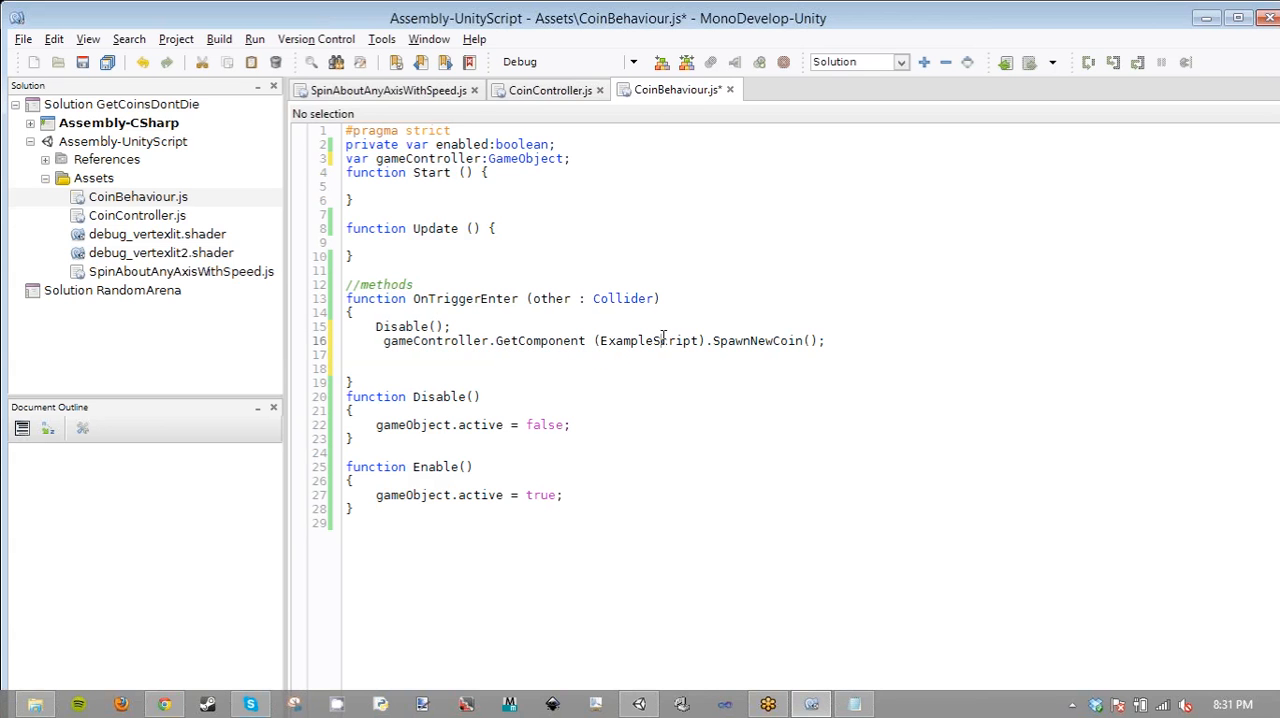
- Replace ExampleScript with CoinController as the argument of the GetComponent call
double_click(662, 340)
text(Coi)
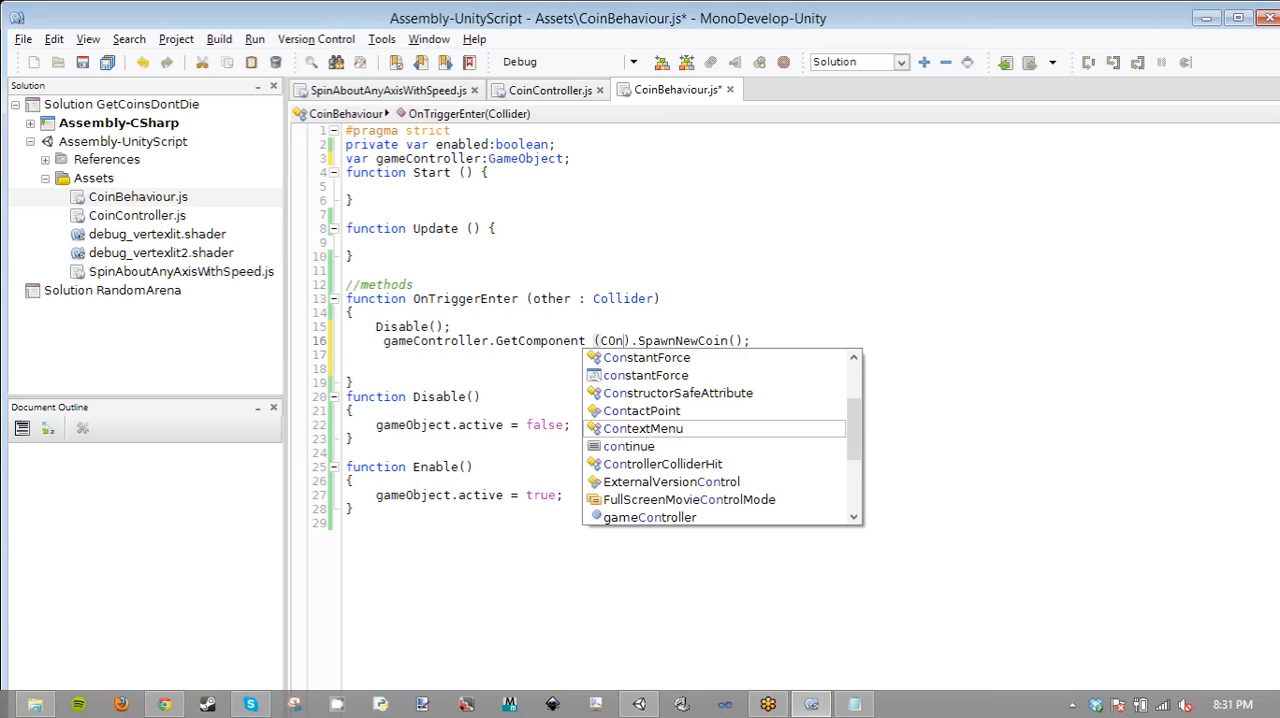
text(nCon)
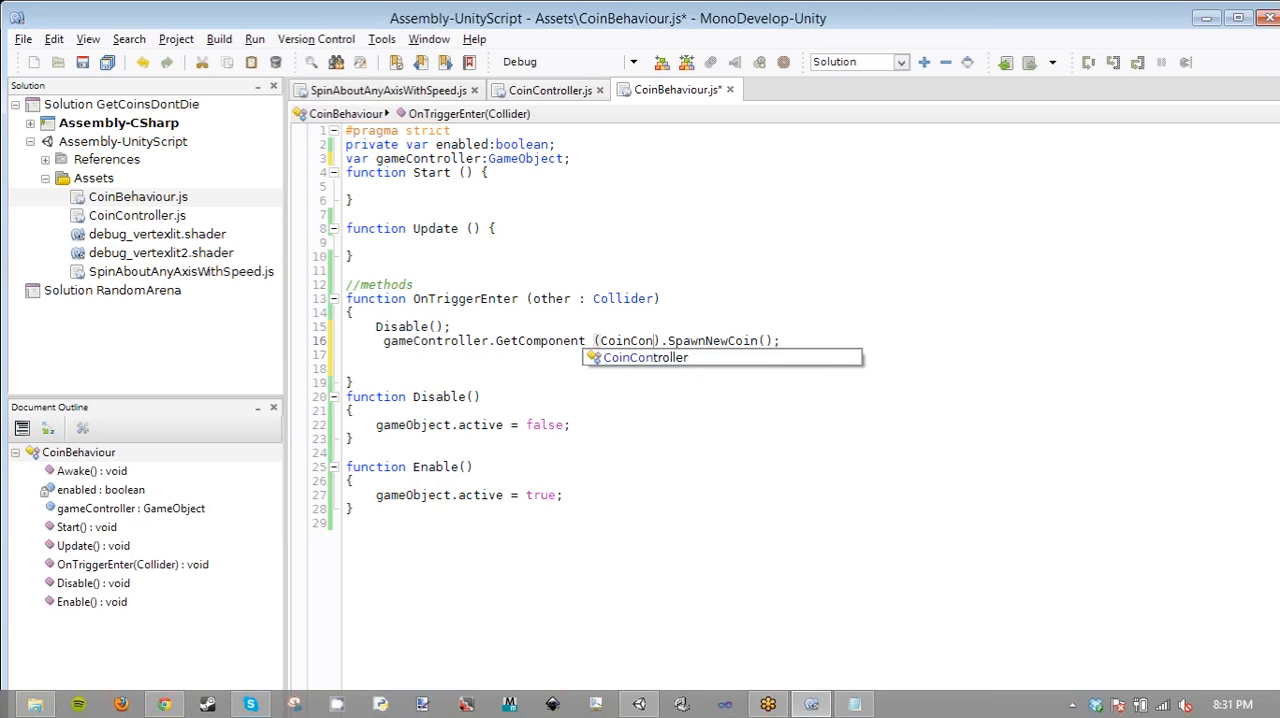
text(t)
key(Return)
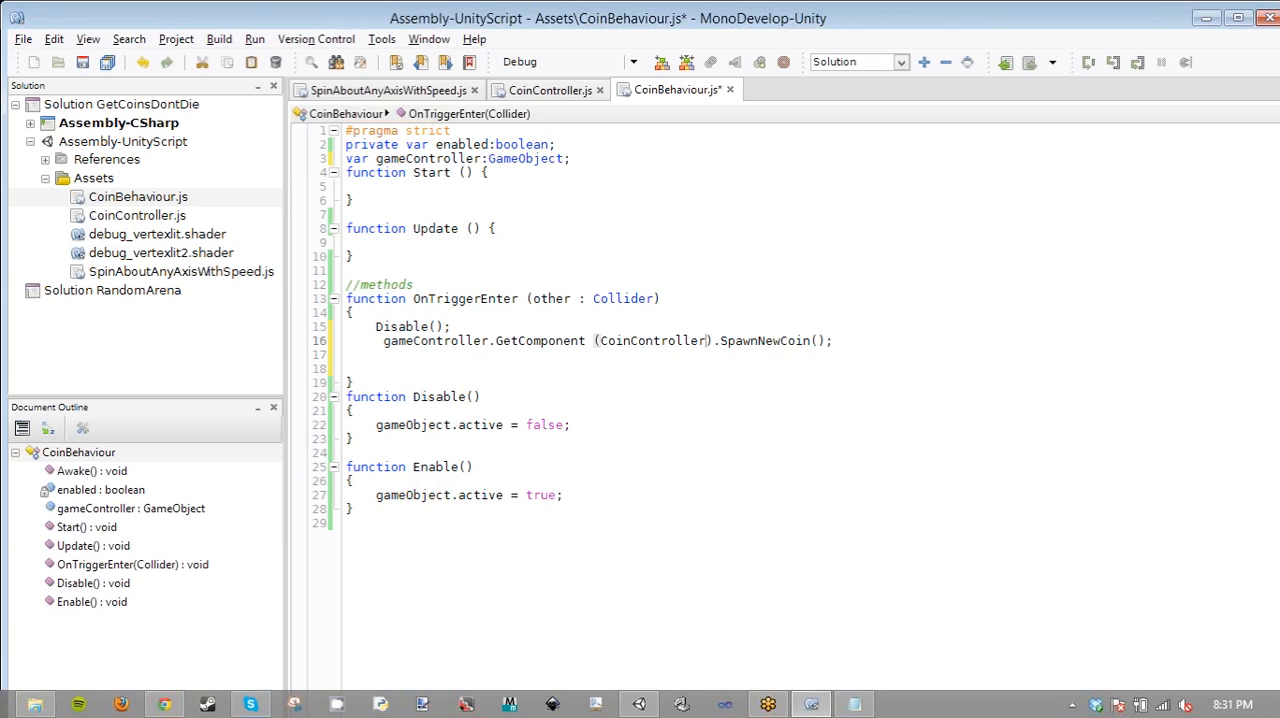
- Switch to Unity and inspect the GameController object's attached Coin Controller script
click(452, 347)
double_click(452, 342)
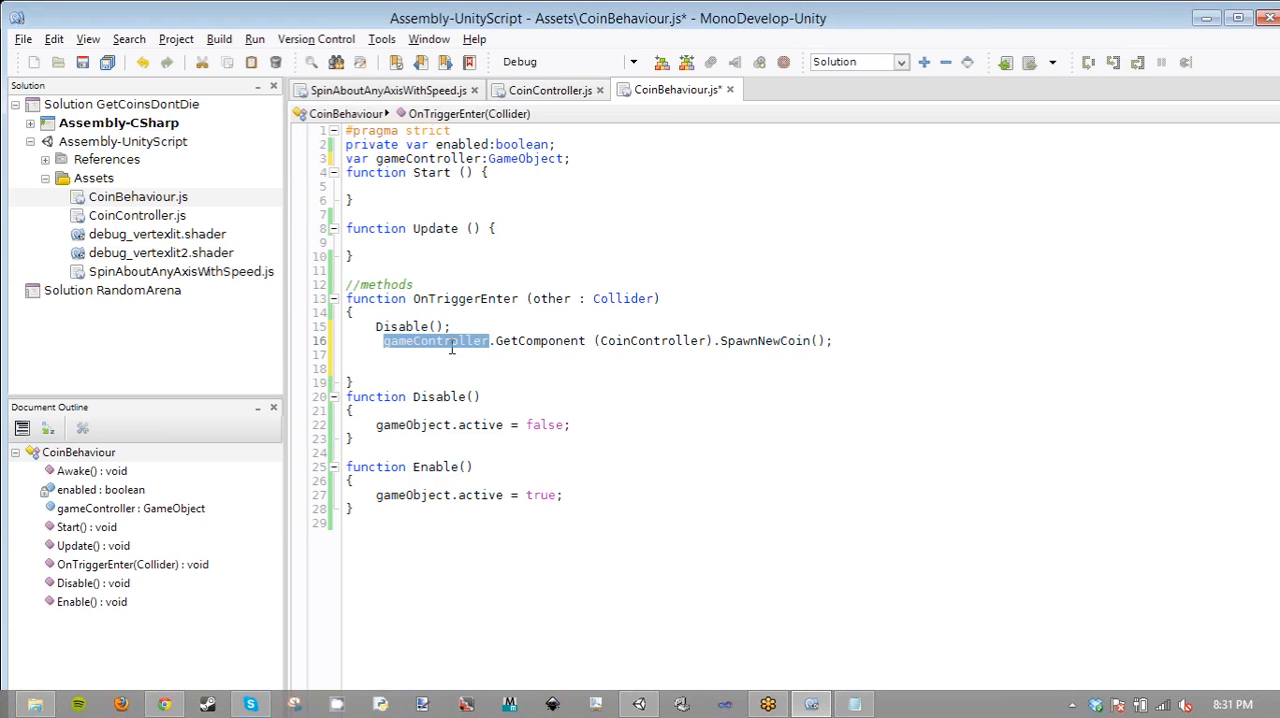
click(640, 705)
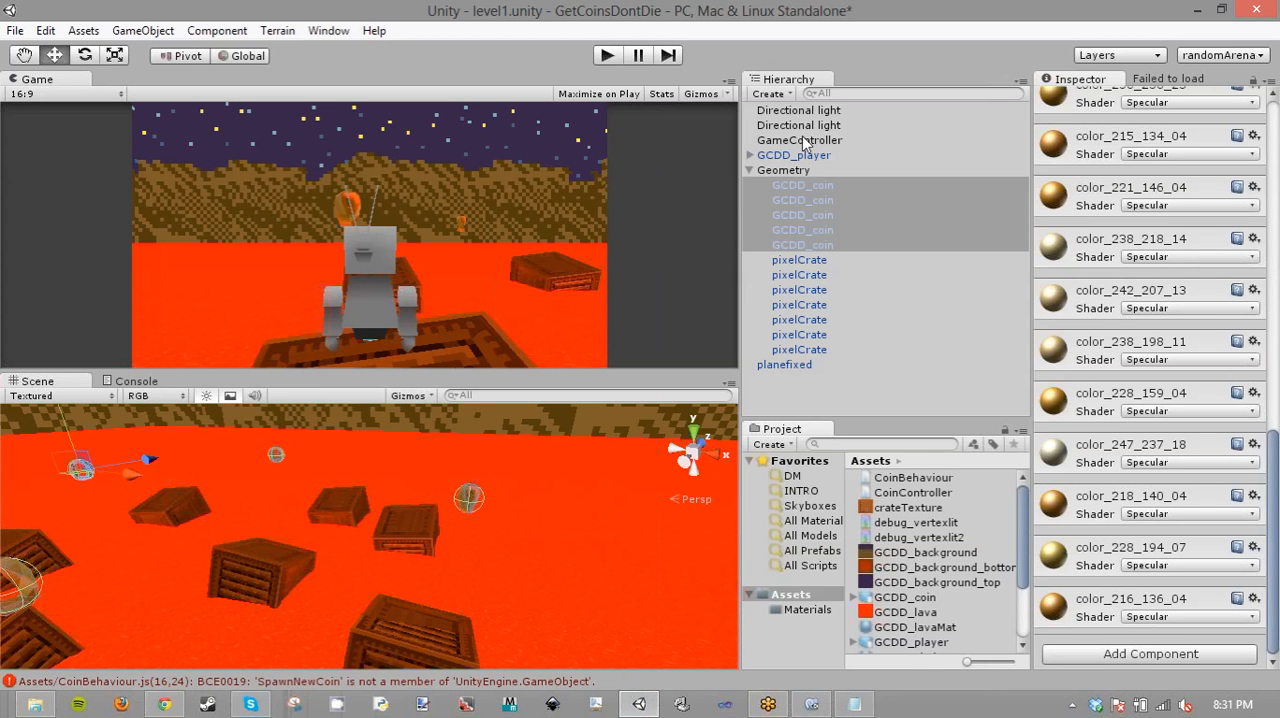
click(805, 141)
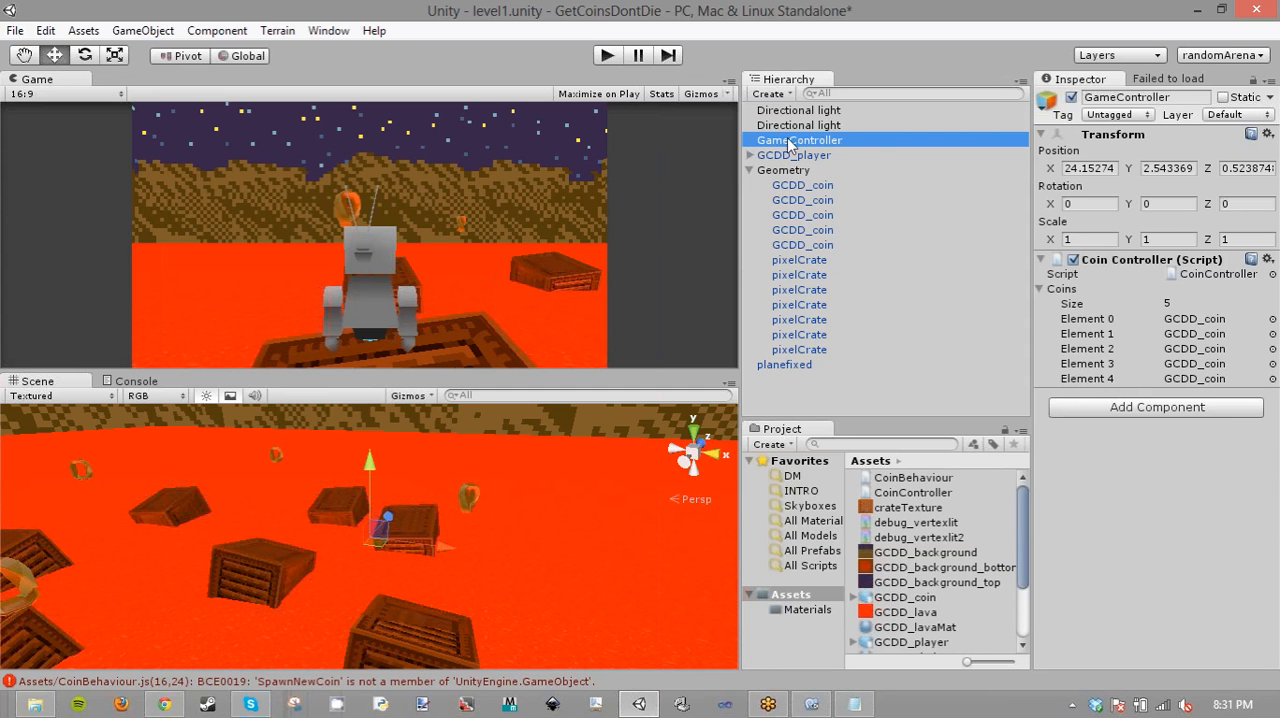
- Return to MonoDevelop, remove the extra spaces before gameController and before (CoinController), and save CoinBehaviour.js
click(805, 711)
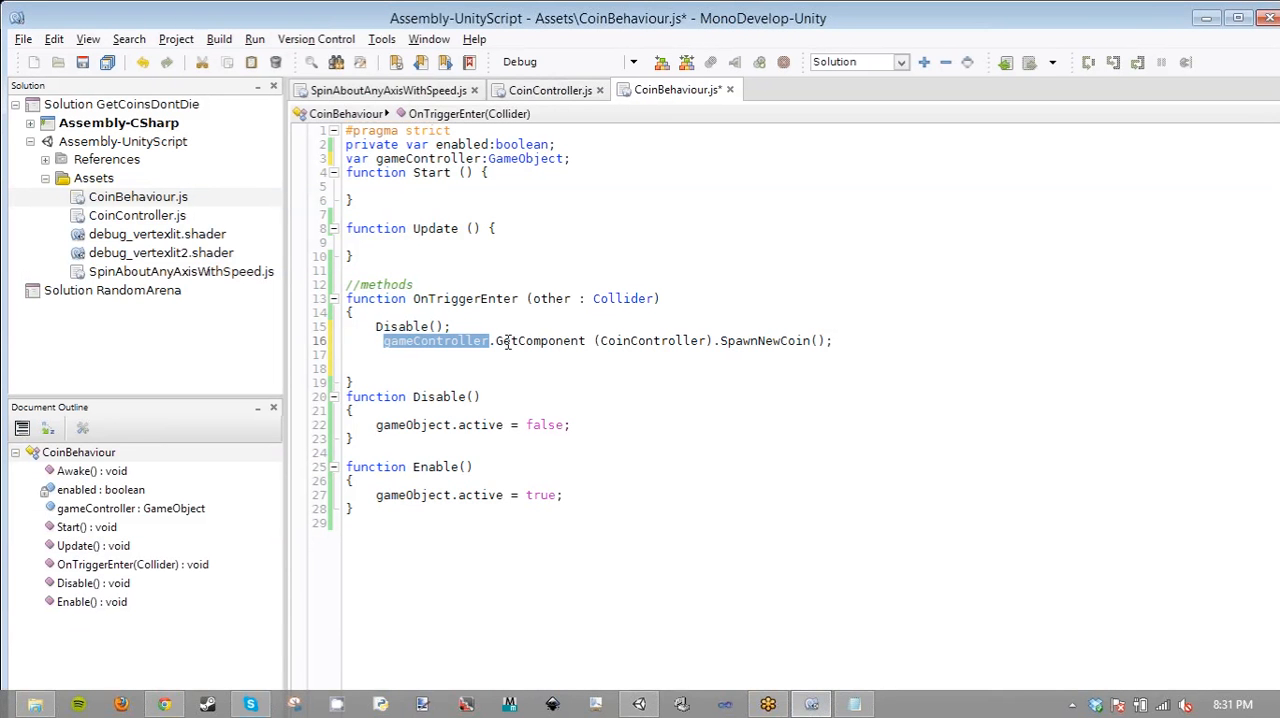
click(601, 340)
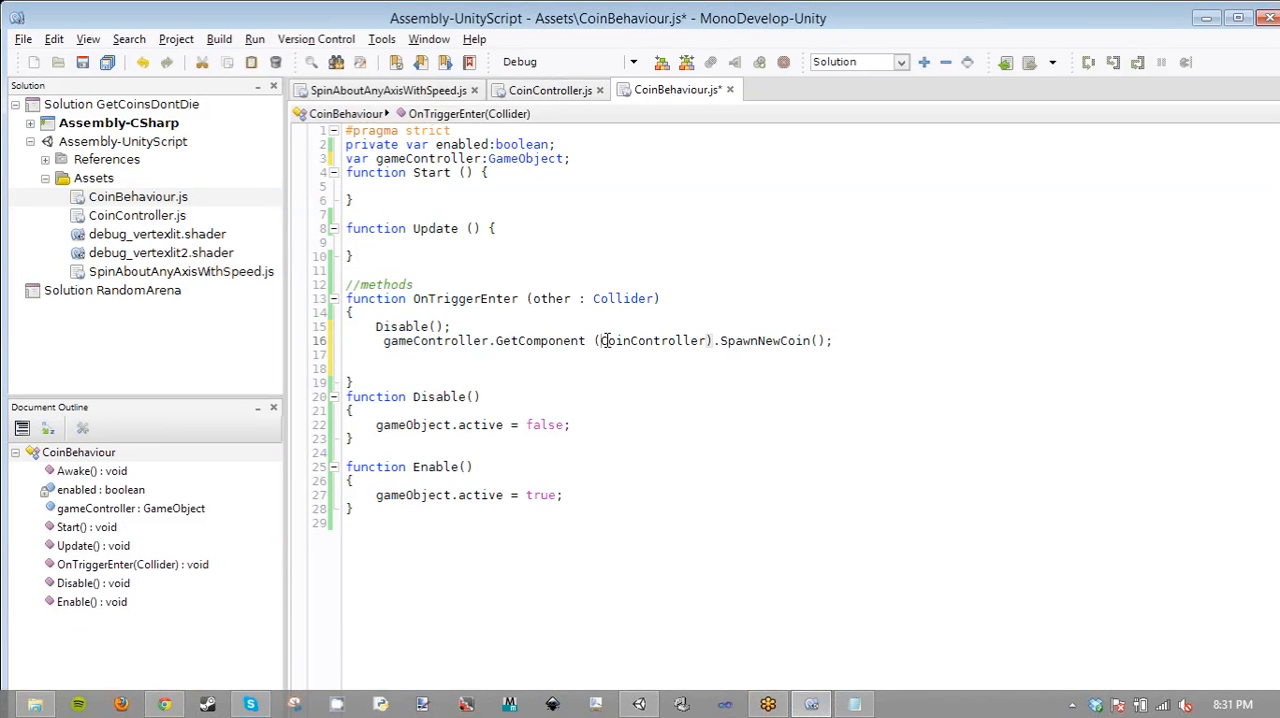
key(Left)
key(BackSpace)
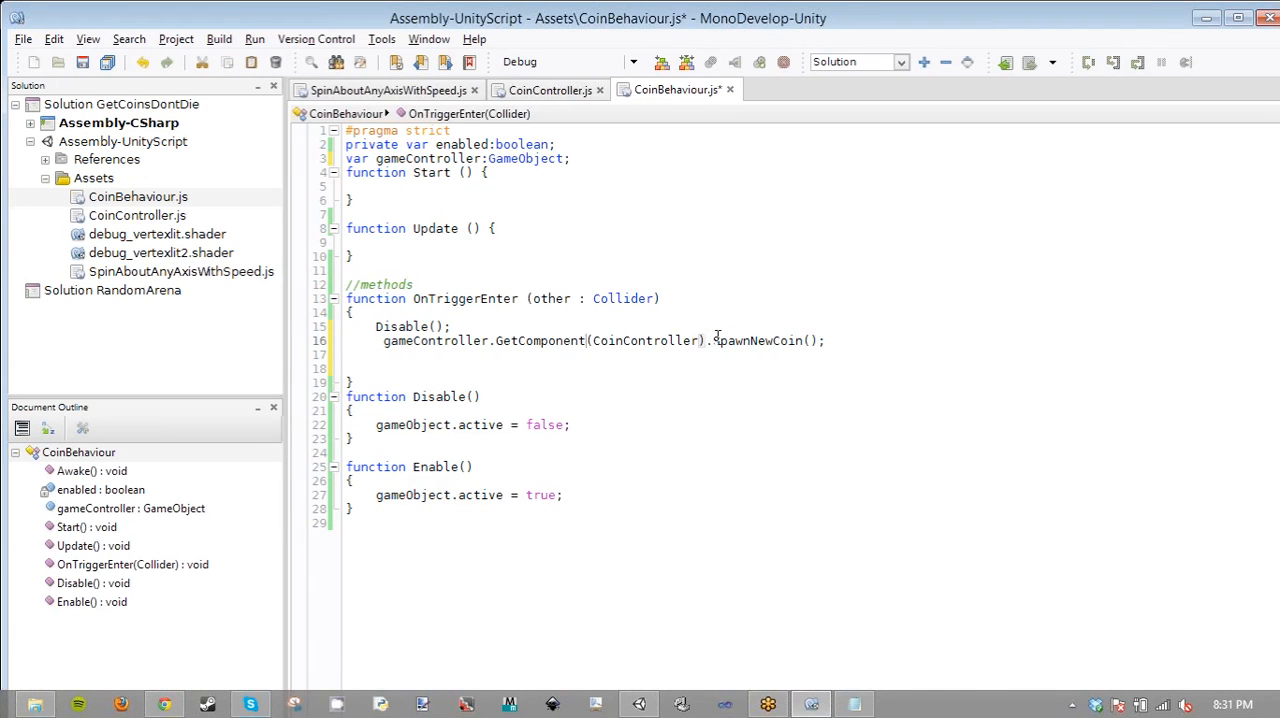
drag(714, 340, 846, 341)
key(ctrl+s)
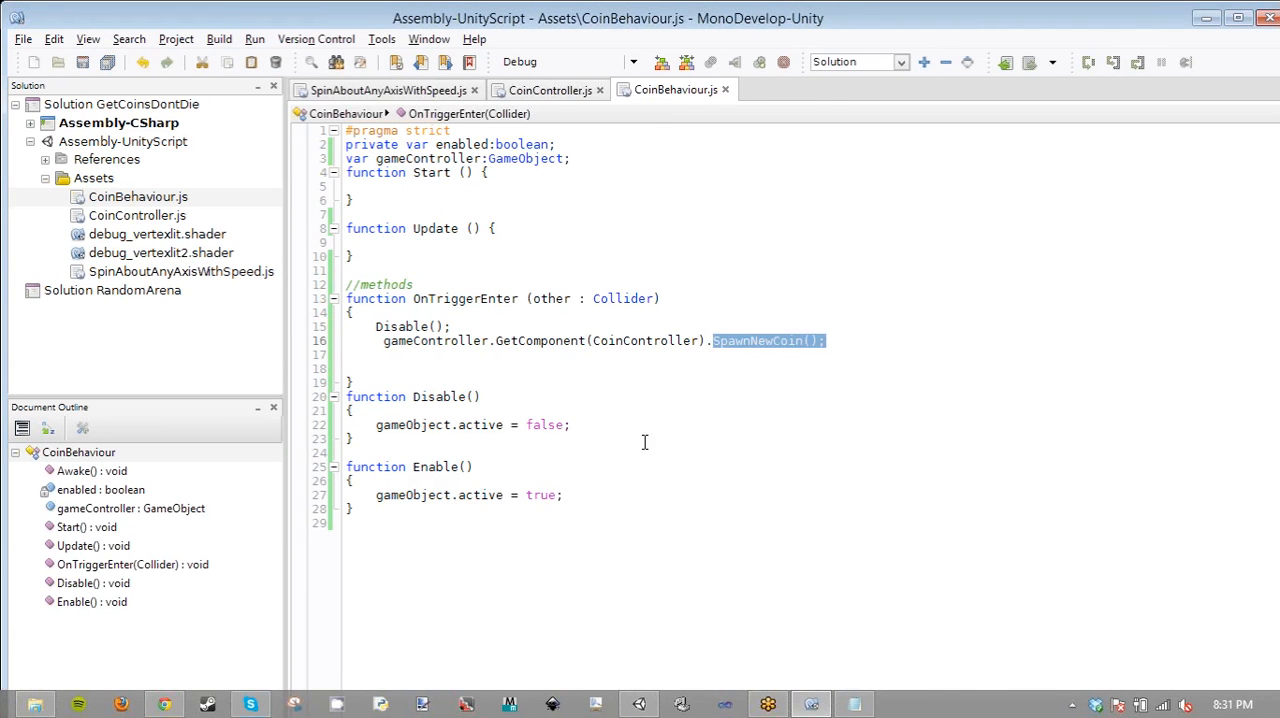
click(389, 340)
key(BackSpace)
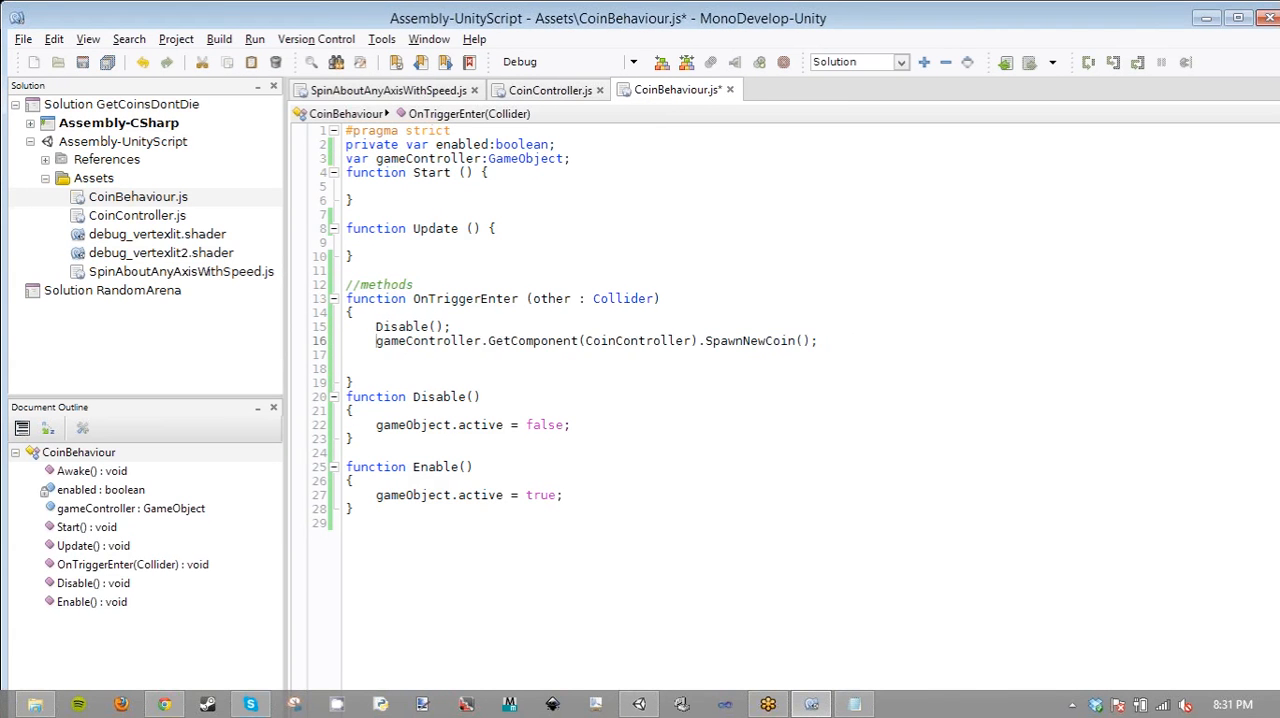
key(ctrl+s)
- Check Unity for script compile errors and return to CoinBehaviour.js in MonoDevelop
click(638, 704)
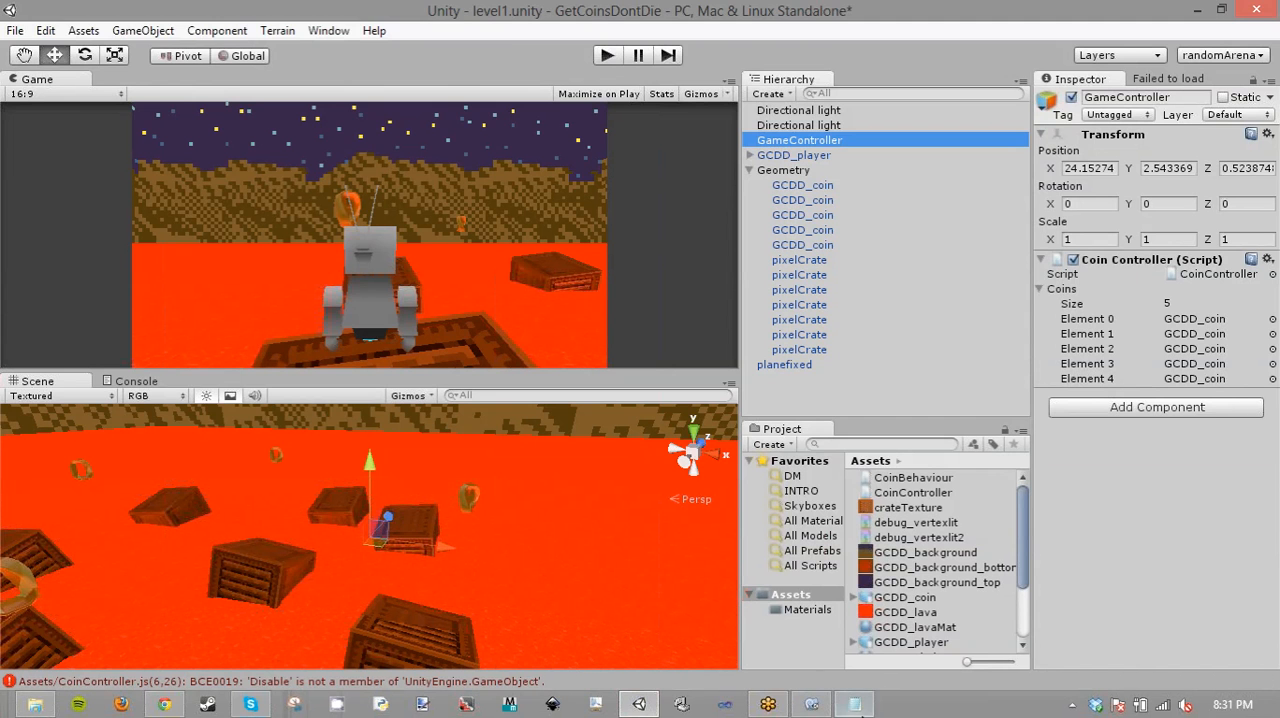
click(855, 692)
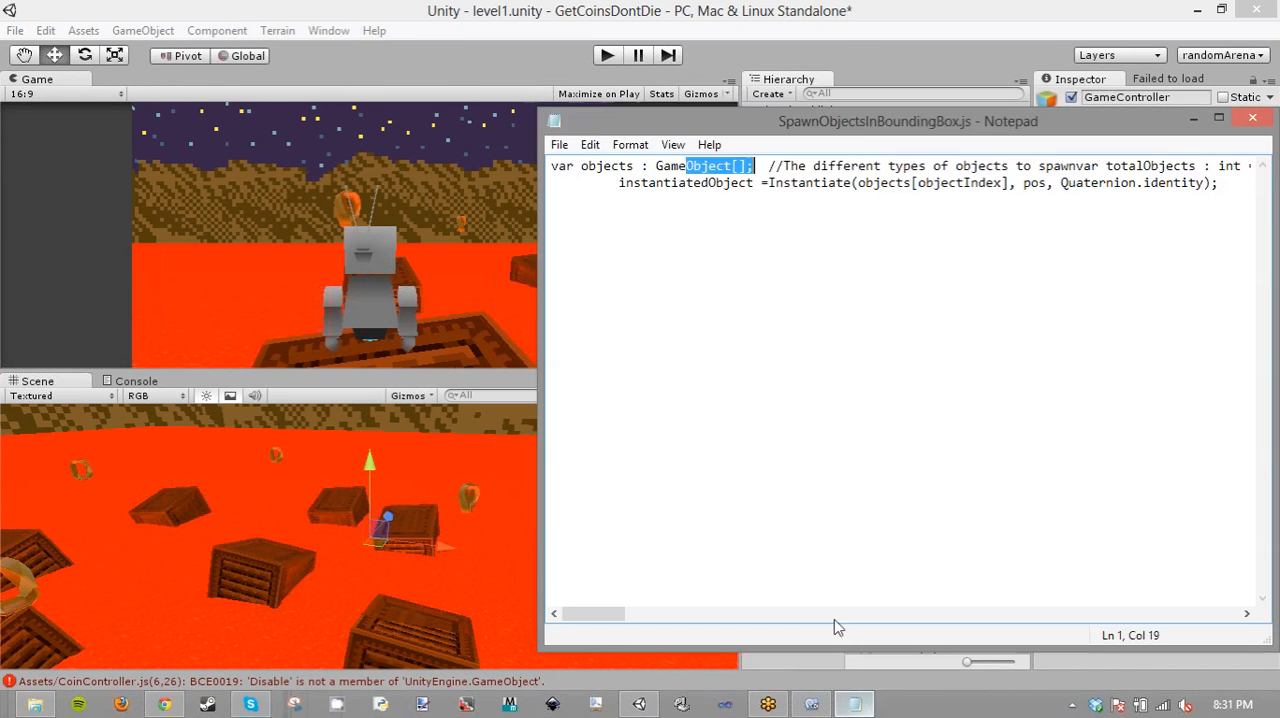
click(811, 704)
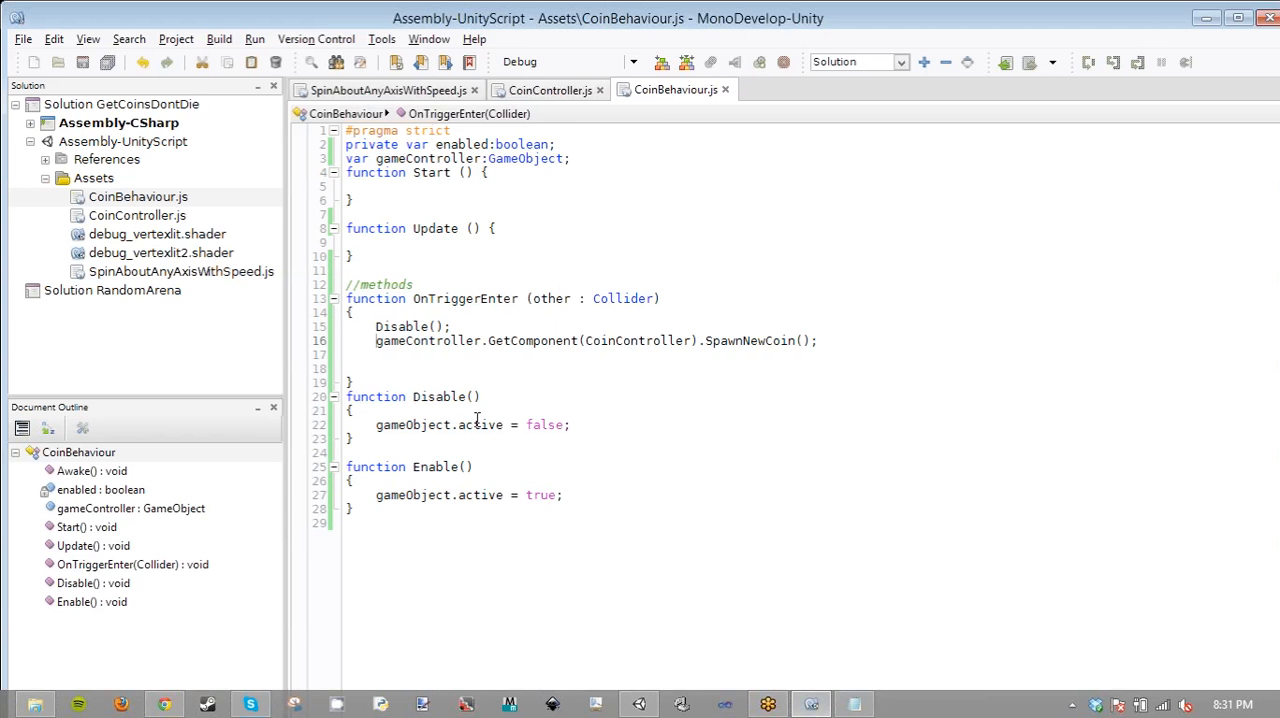
- Copy .GetComponent(CoinController). from CoinBehaviour.js and insert it before the Disable() call in the Start loop of CoinController.js
click(560, 90)
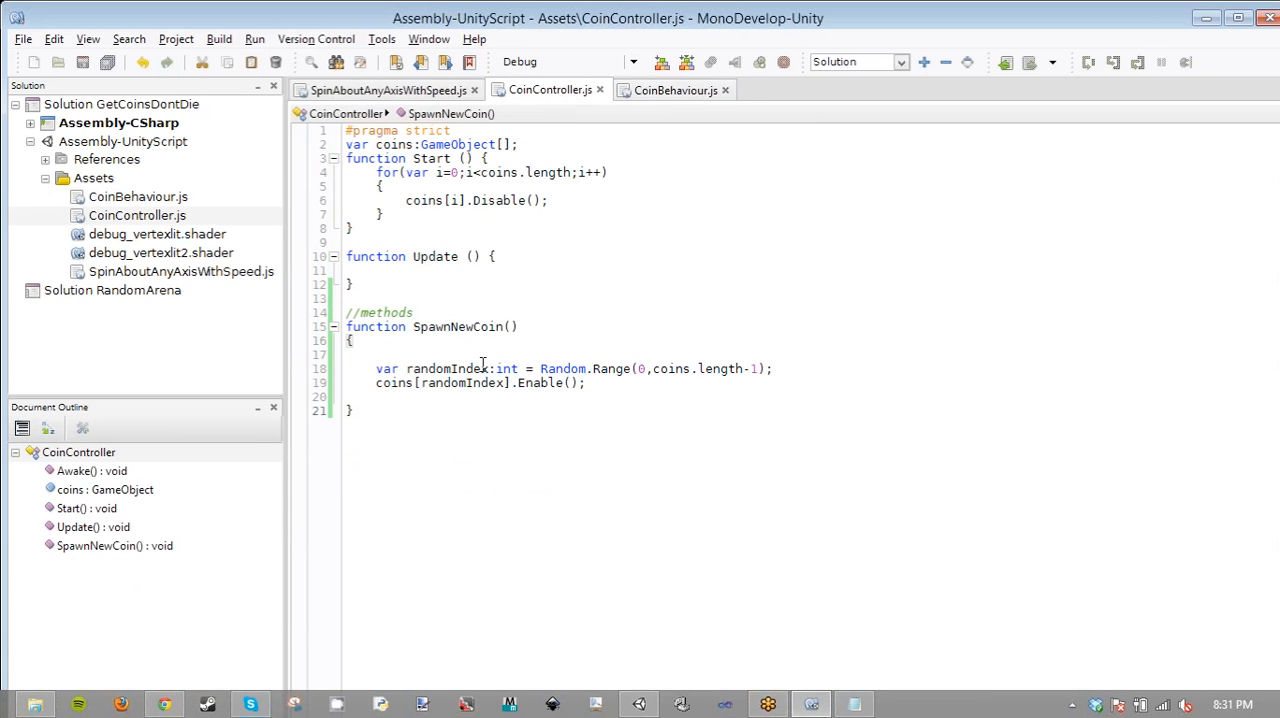
click(513, 383)
click(480, 219)
click(662, 90)
drag(706, 340, 481, 340)
key(ctrl+c)
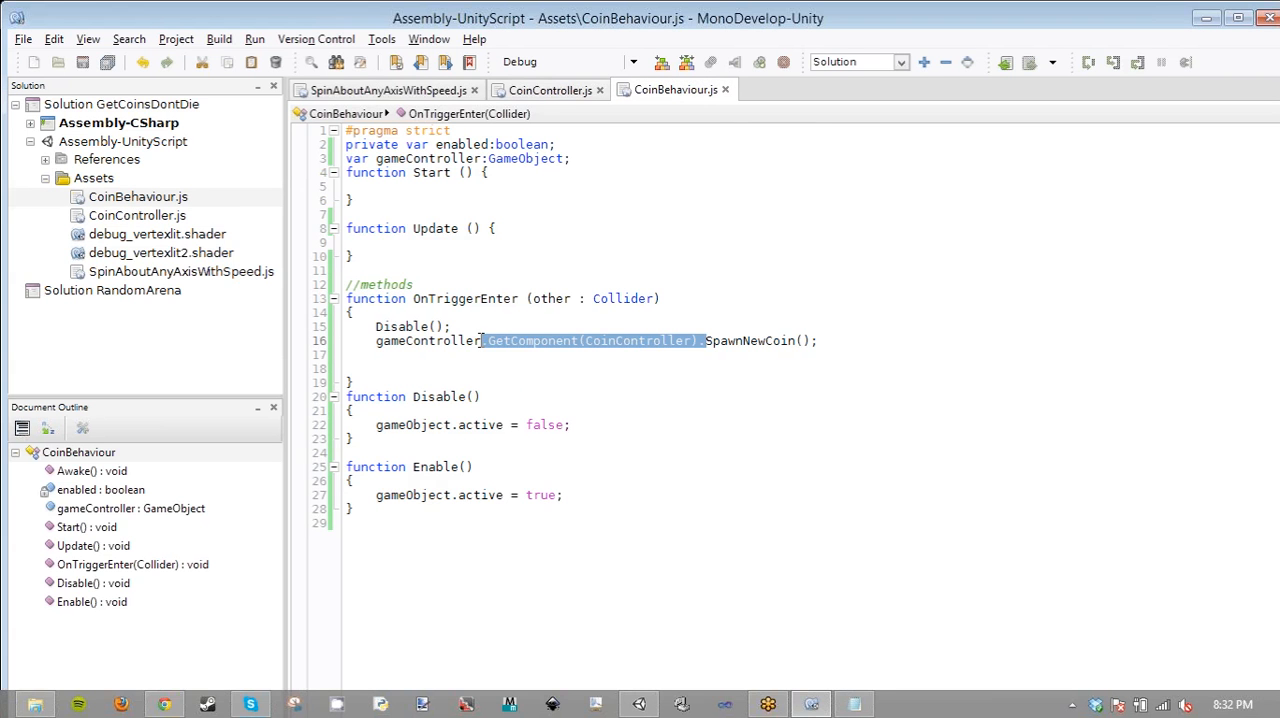
click(548, 90)
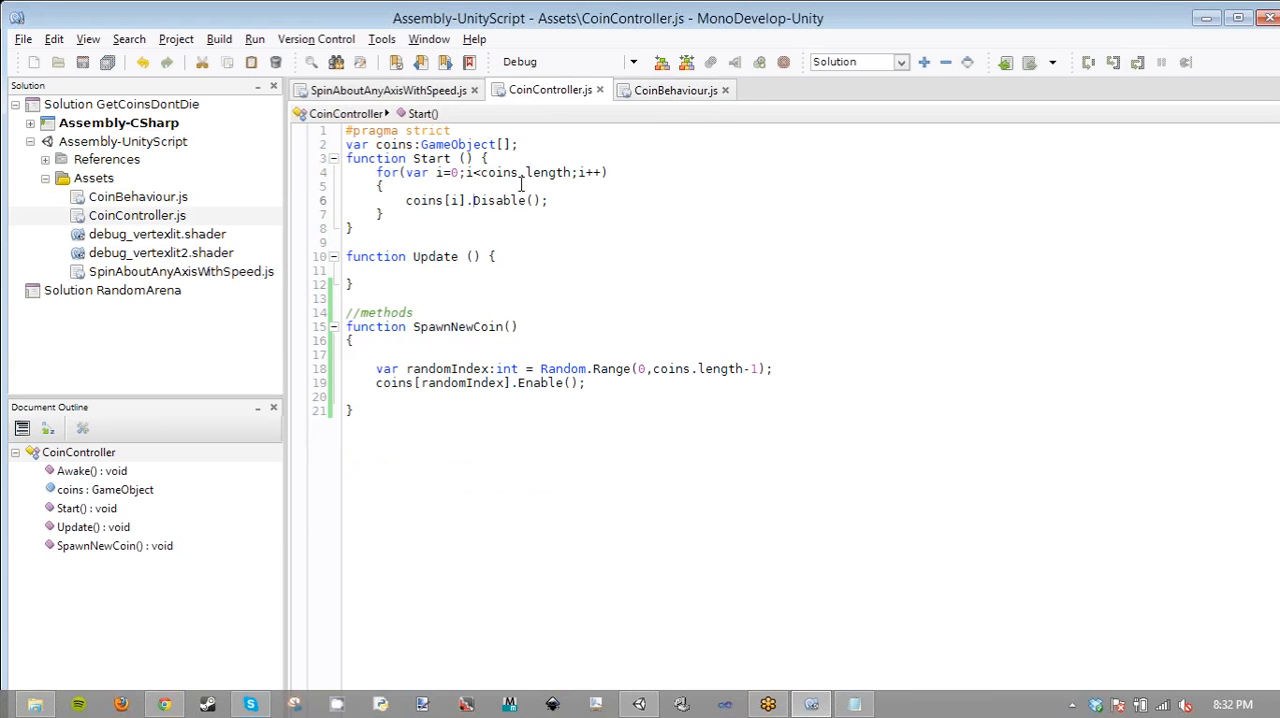
triple_click(472, 200)
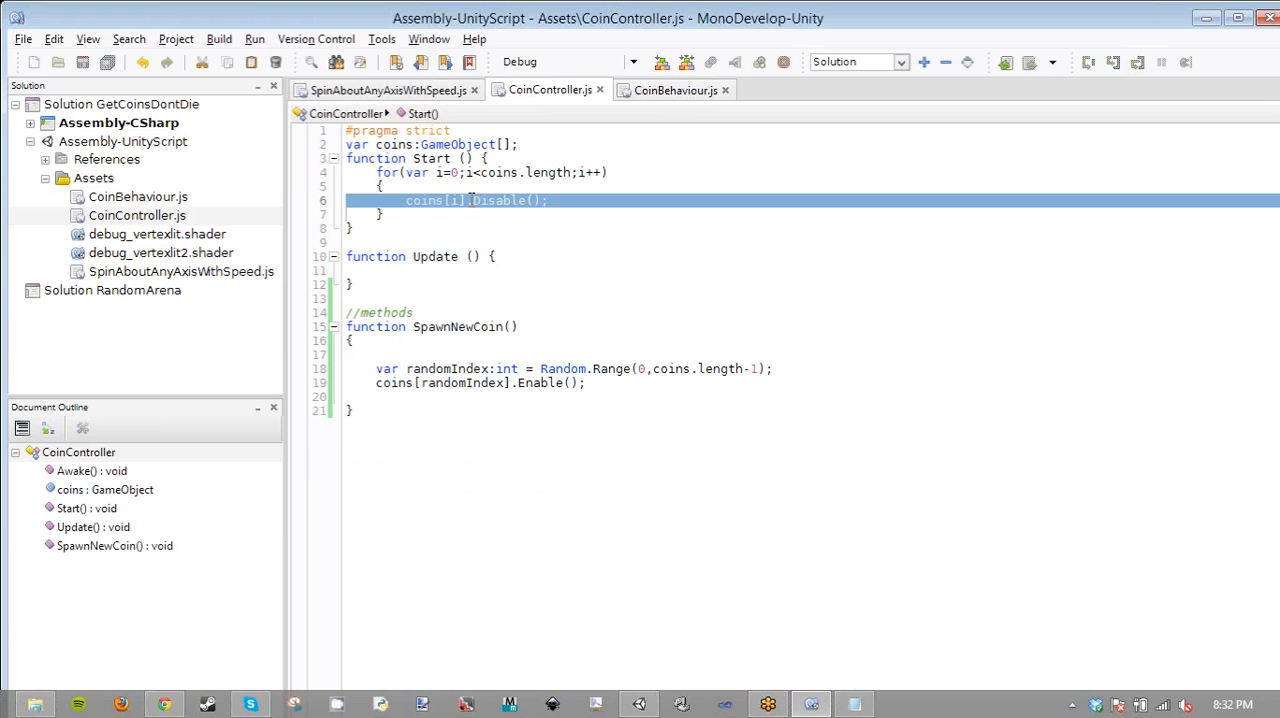
click(473, 200)
key(ctrl+v)
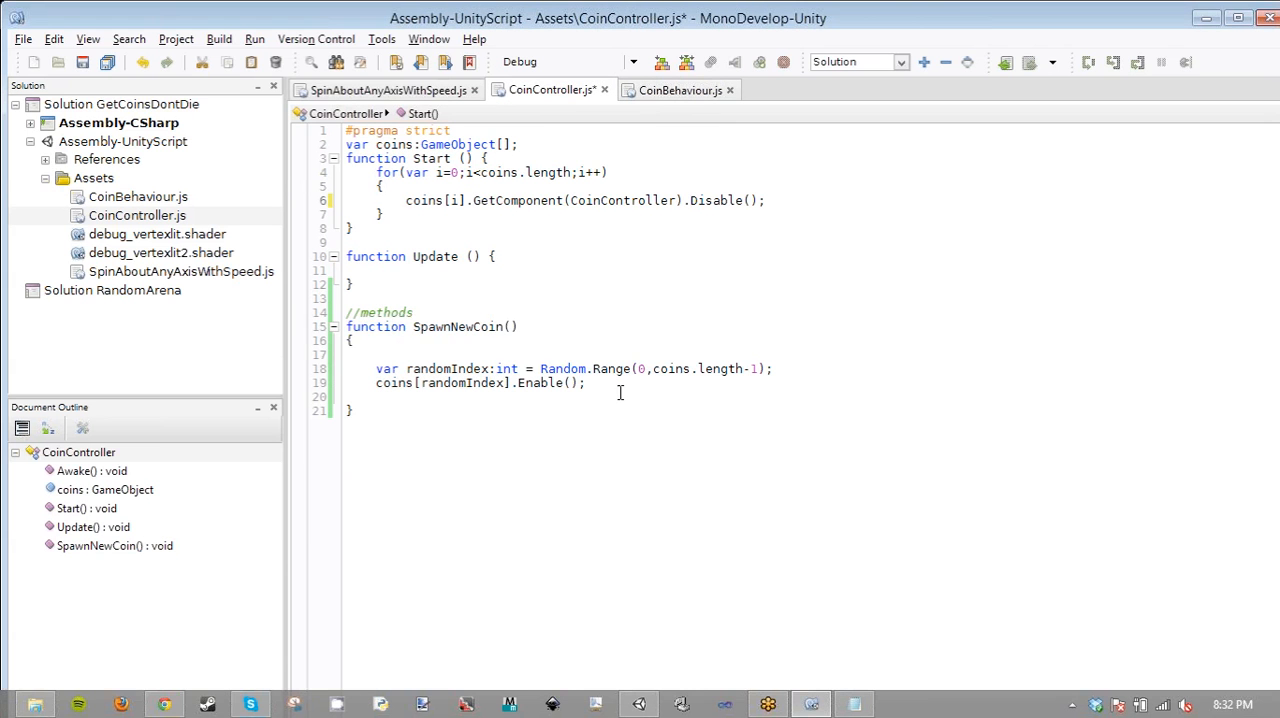
- Insert the copied GetComponent call before Enable() in SpawnNewCoin and change its argument to CoinBehaviour
click(514, 383)
text(.GetComponent(CoinController).)
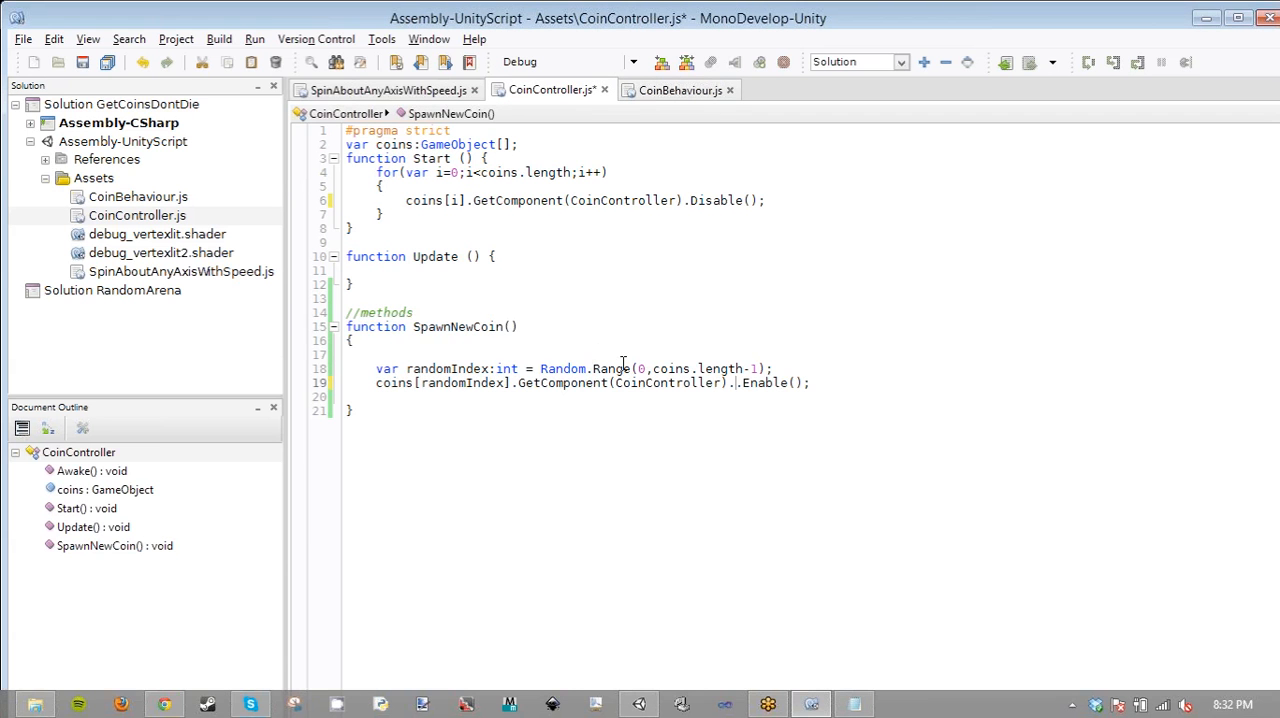
double_click(646, 383)
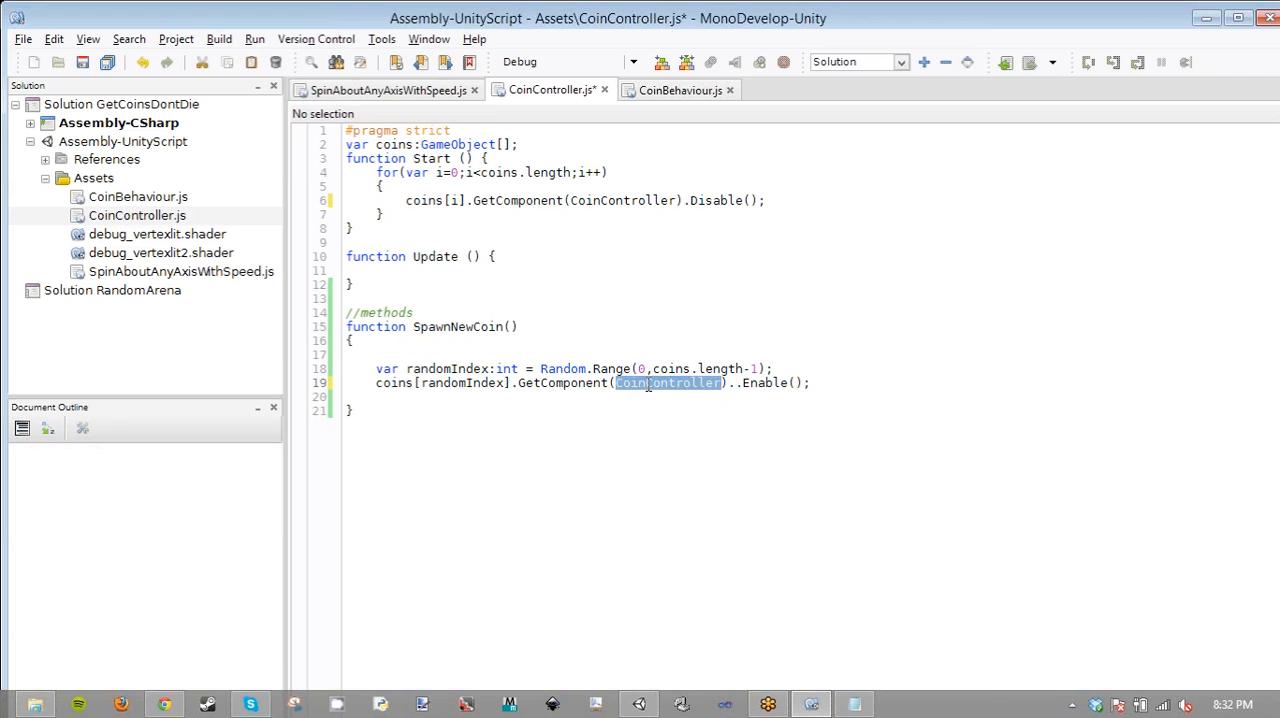
text(Coi)
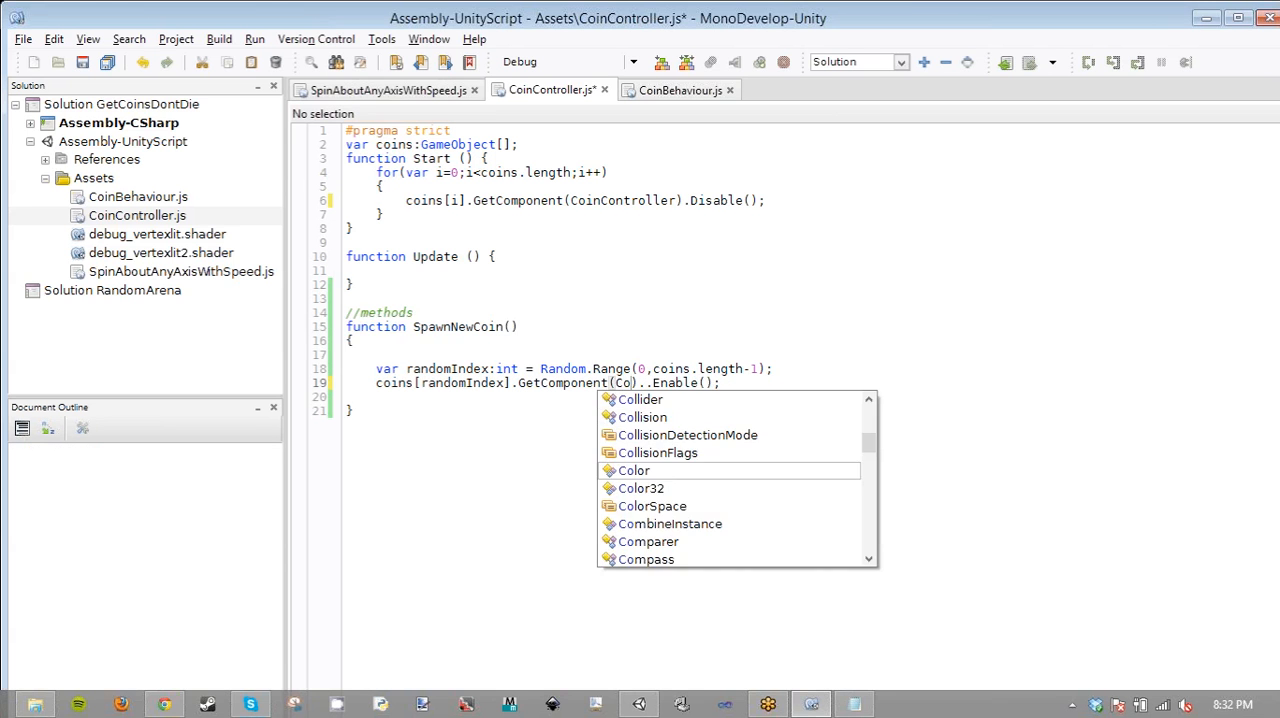
key(Return)
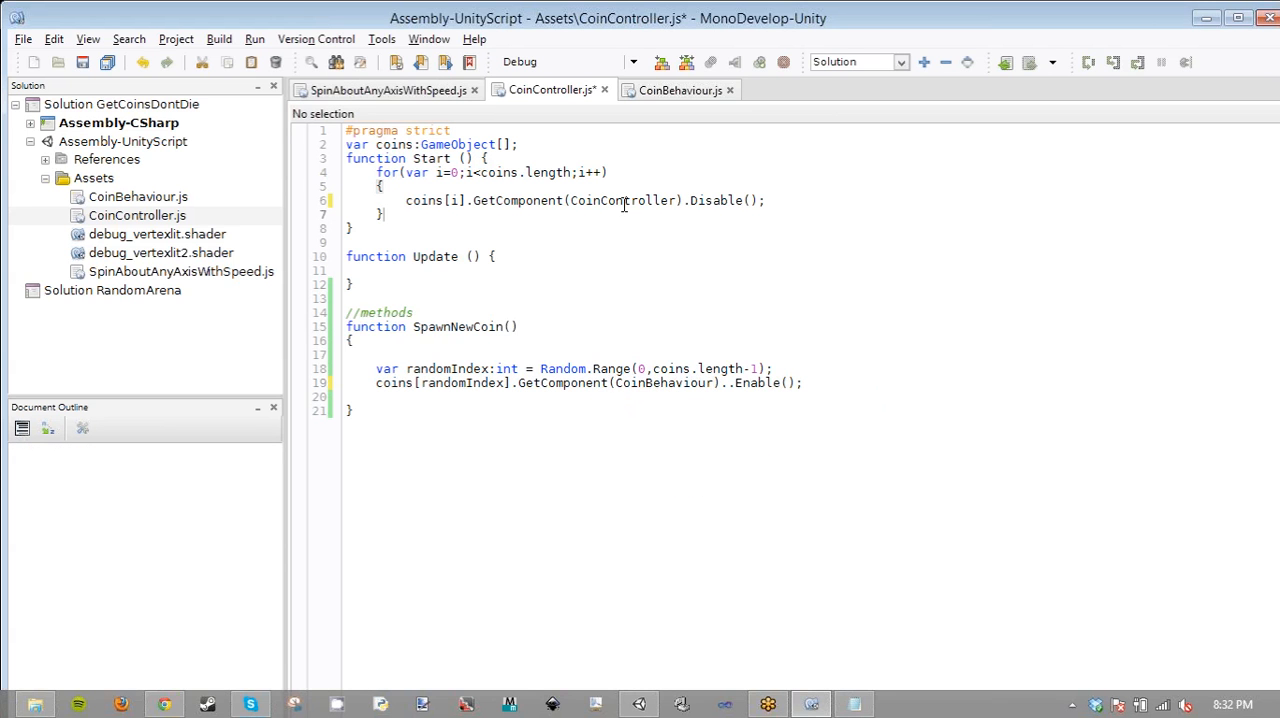
- Change the GetComponent argument on the Disable() line to CoinBehaviour, remove the extra period before Enable(), and save CoinController.js
double_click(625, 201)
text(Coin)
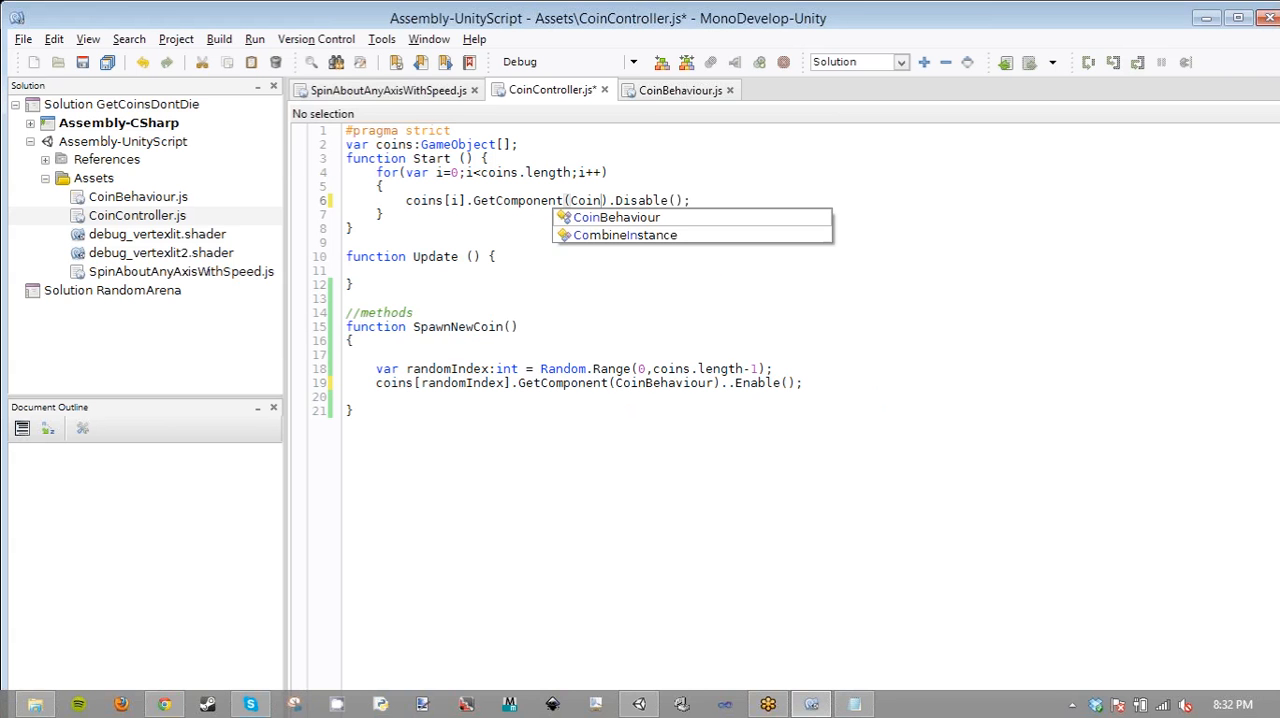
key(Left)
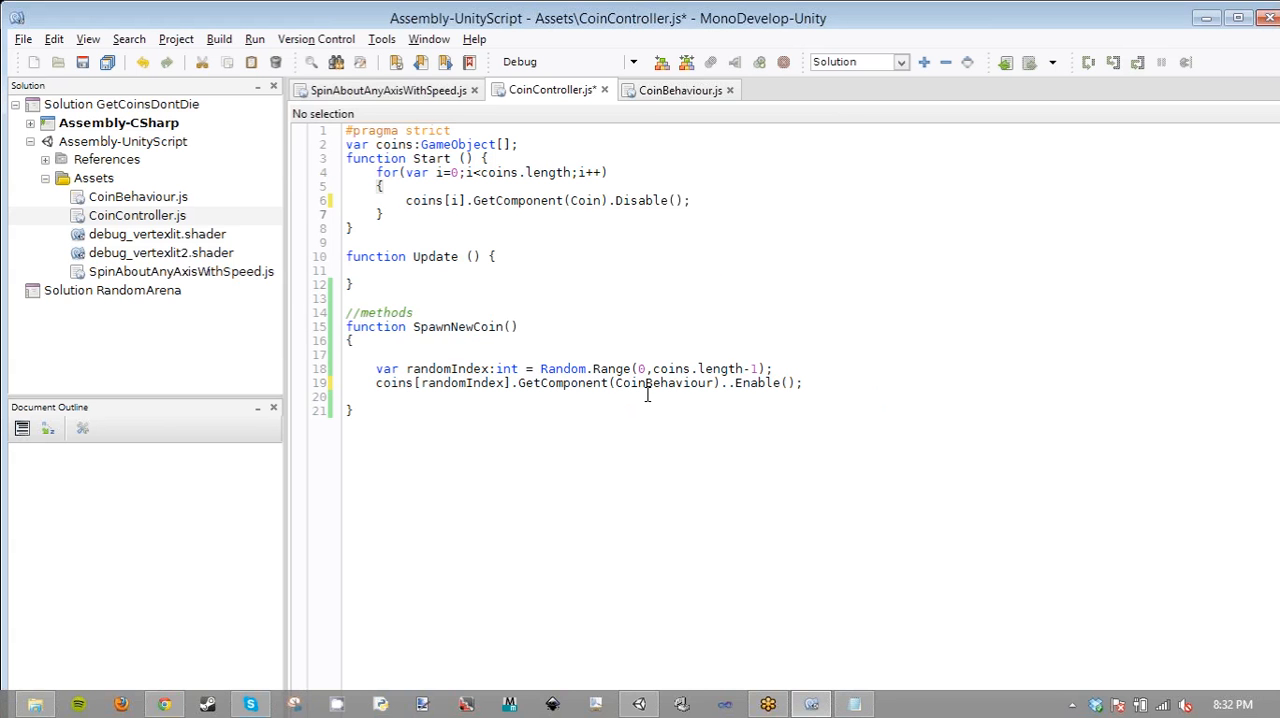
click(730, 384)
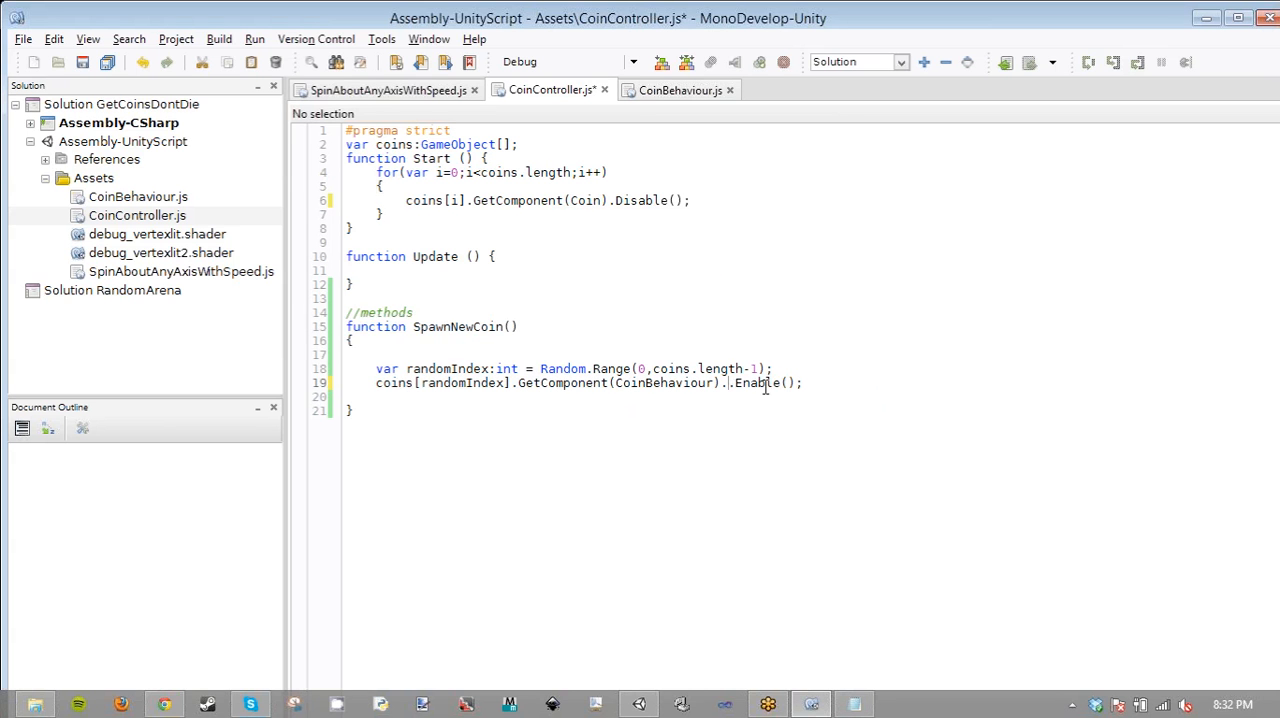
click(590, 202)
double_click(590, 202)
text(Coin)
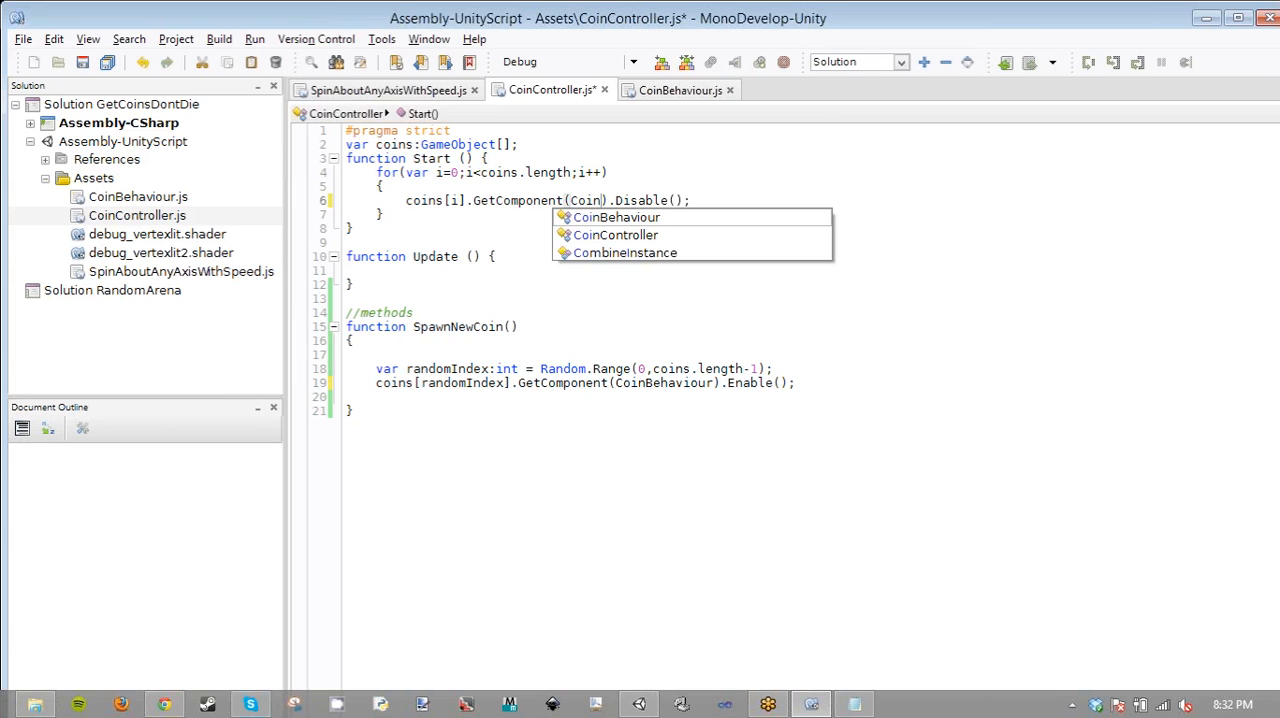
key(Return)
key(ctrl+s)
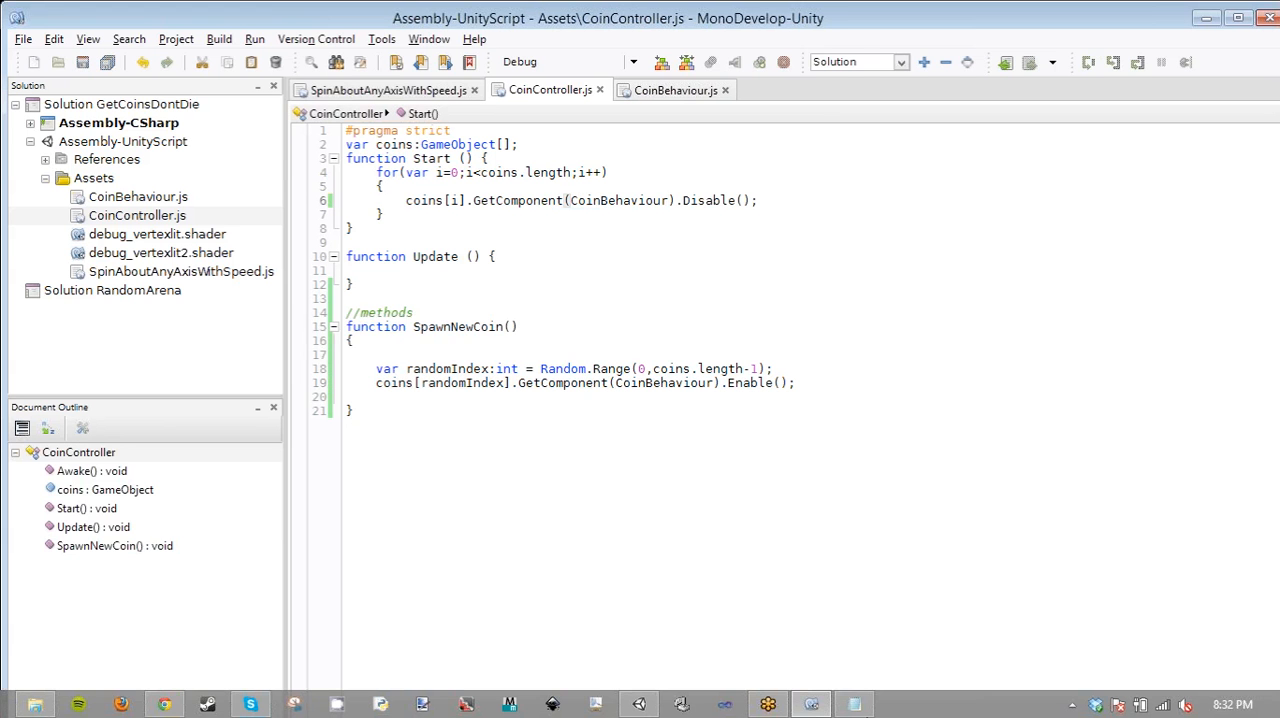
- Switch to Unity and add the Coin Behaviour script to all five GCDD_coin objects, with GameController as its Game Controller
click(638, 704)
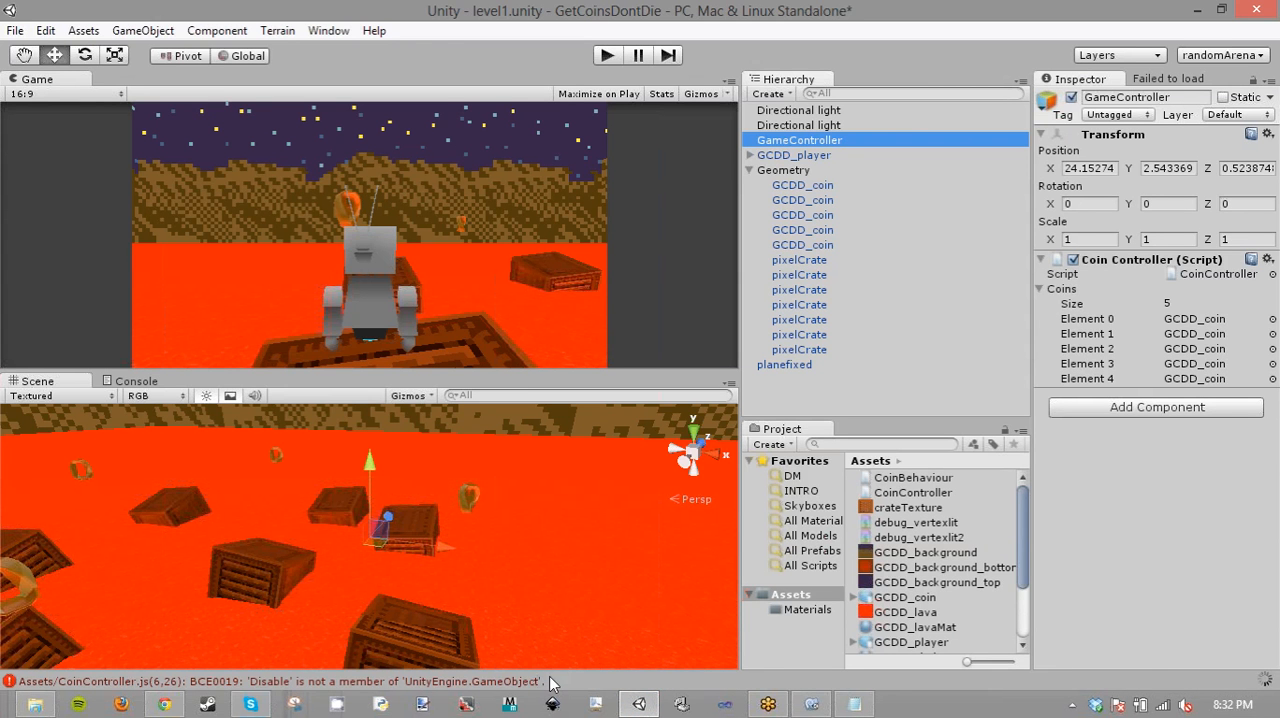
click(805, 184)
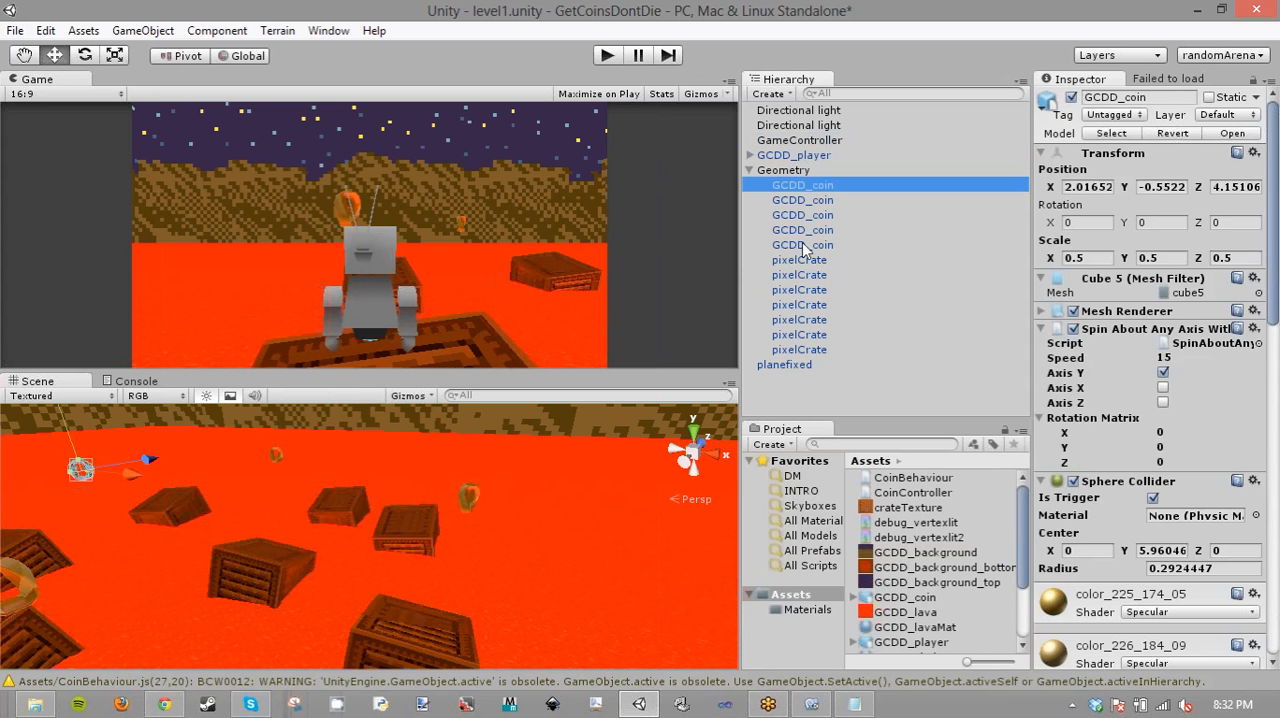
shift+click(802, 244)
scroll(1125, 446, down, 15)
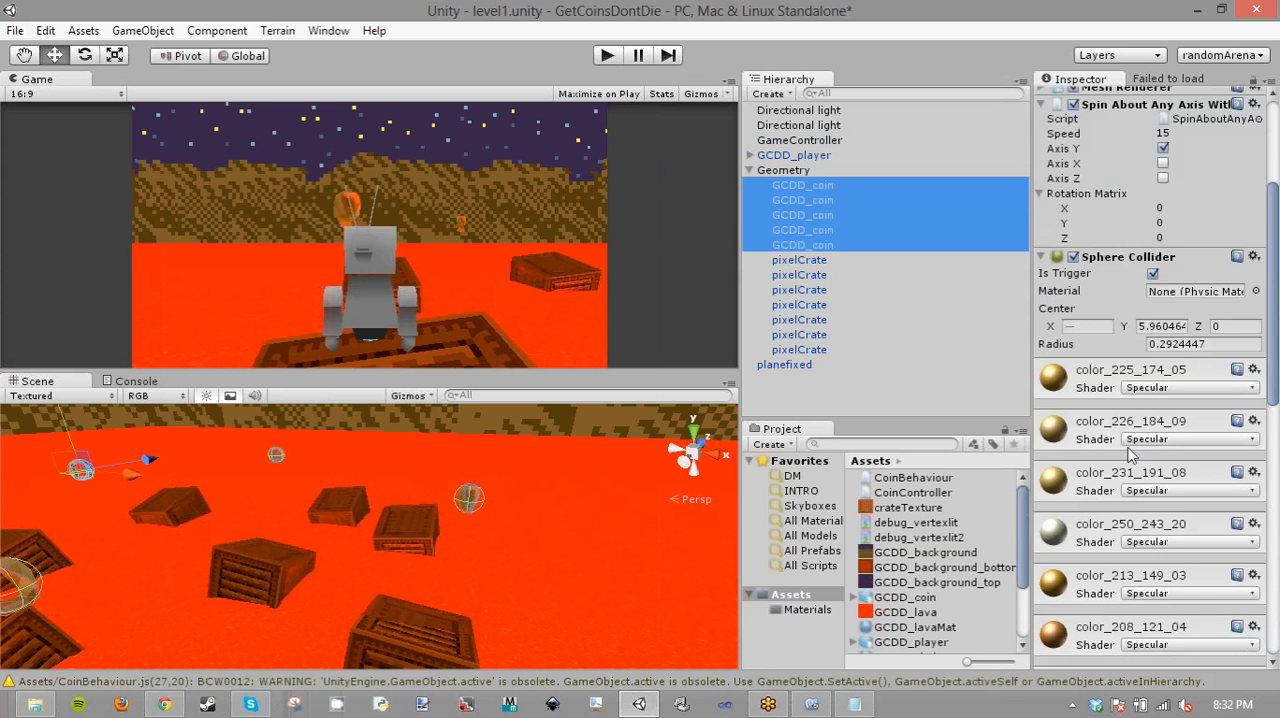
click(1148, 653)
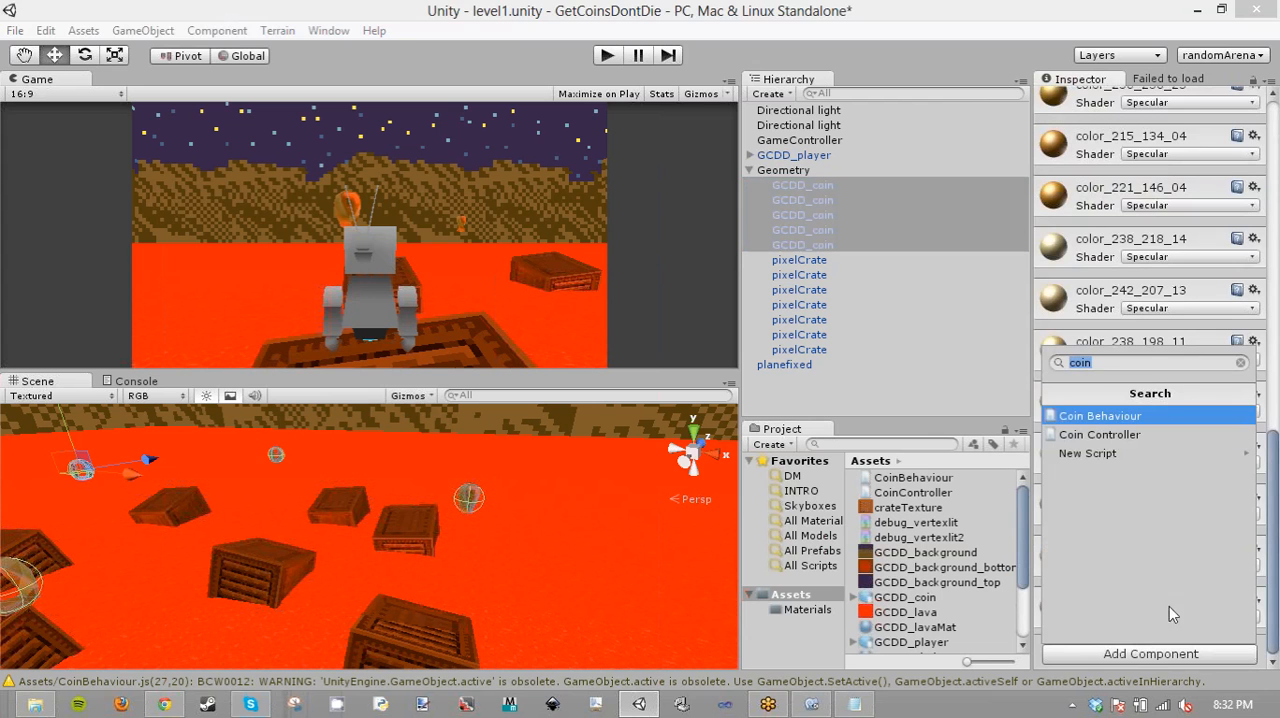
click(1100, 415)
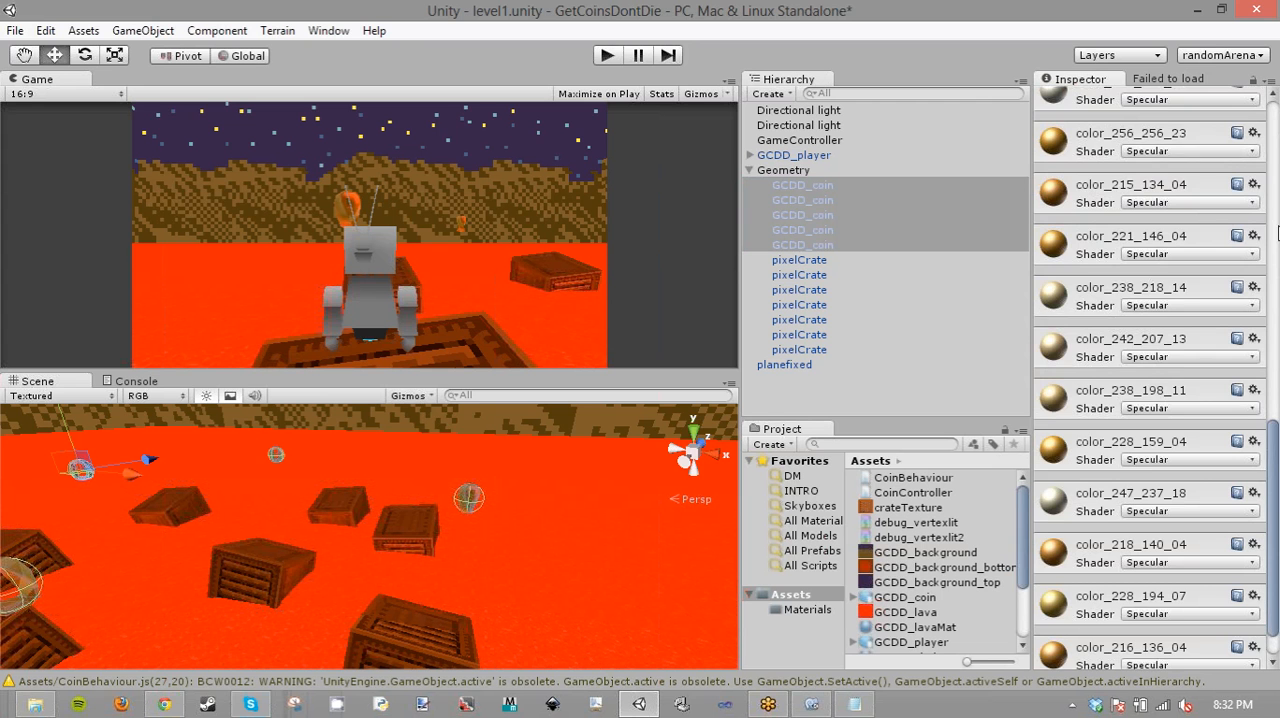
scroll(1278, 233, up, 10)
click(1191, 482)
drag(1191, 485, 1192, 486)
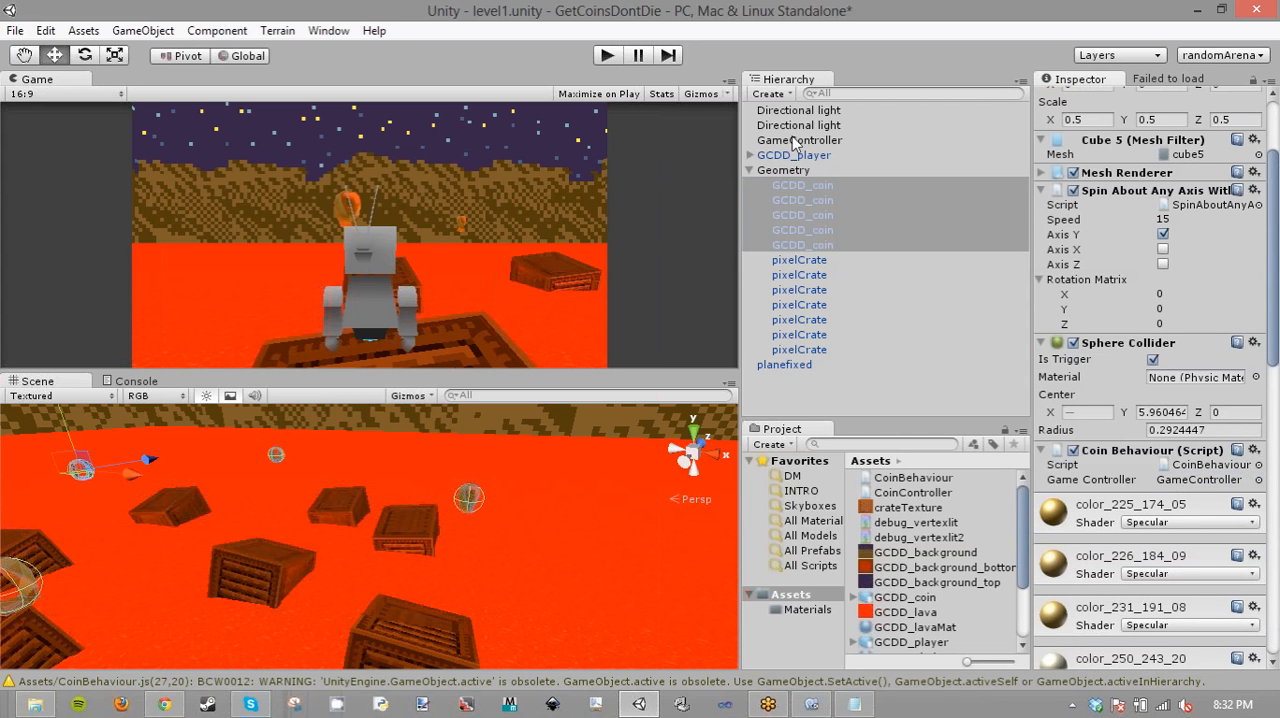
- Return to MonoDevelop, move the Disable(); call below the SpawnNewCoin() line in OnTriggerEnter of CoinBehaviour.js, and save
click(833, 706)
click(670, 90)
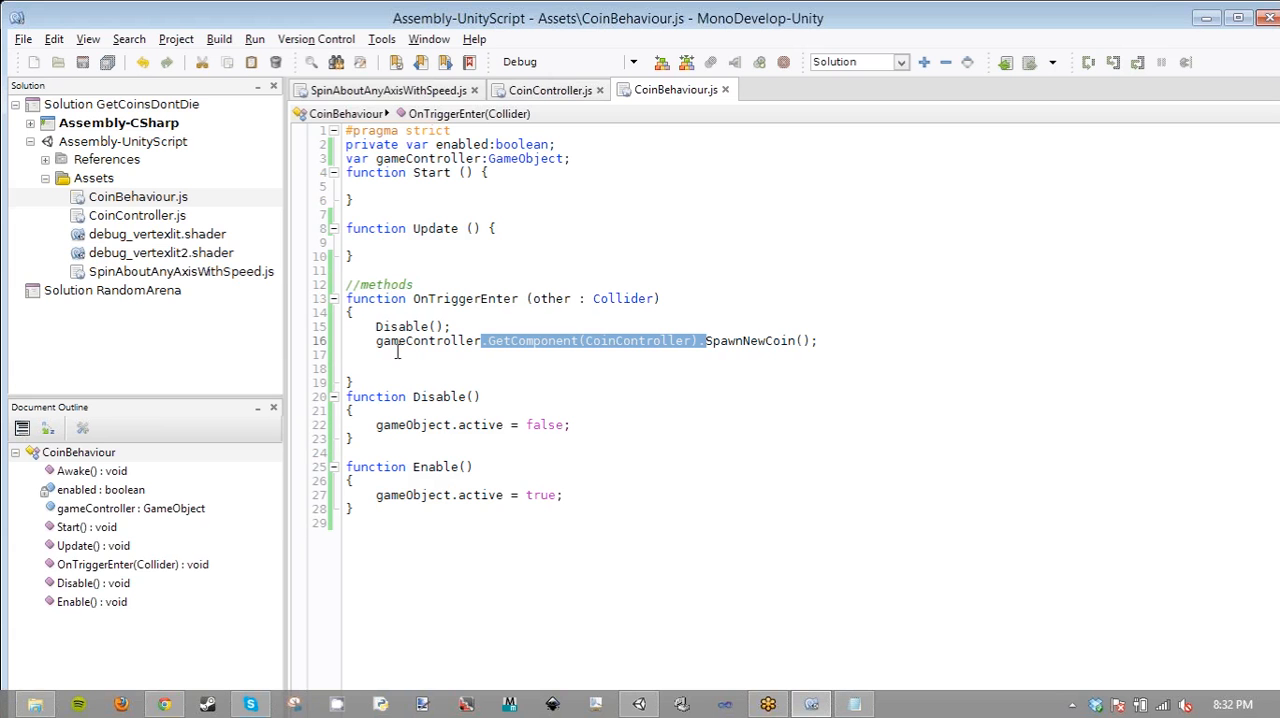
drag(377, 326, 475, 324)
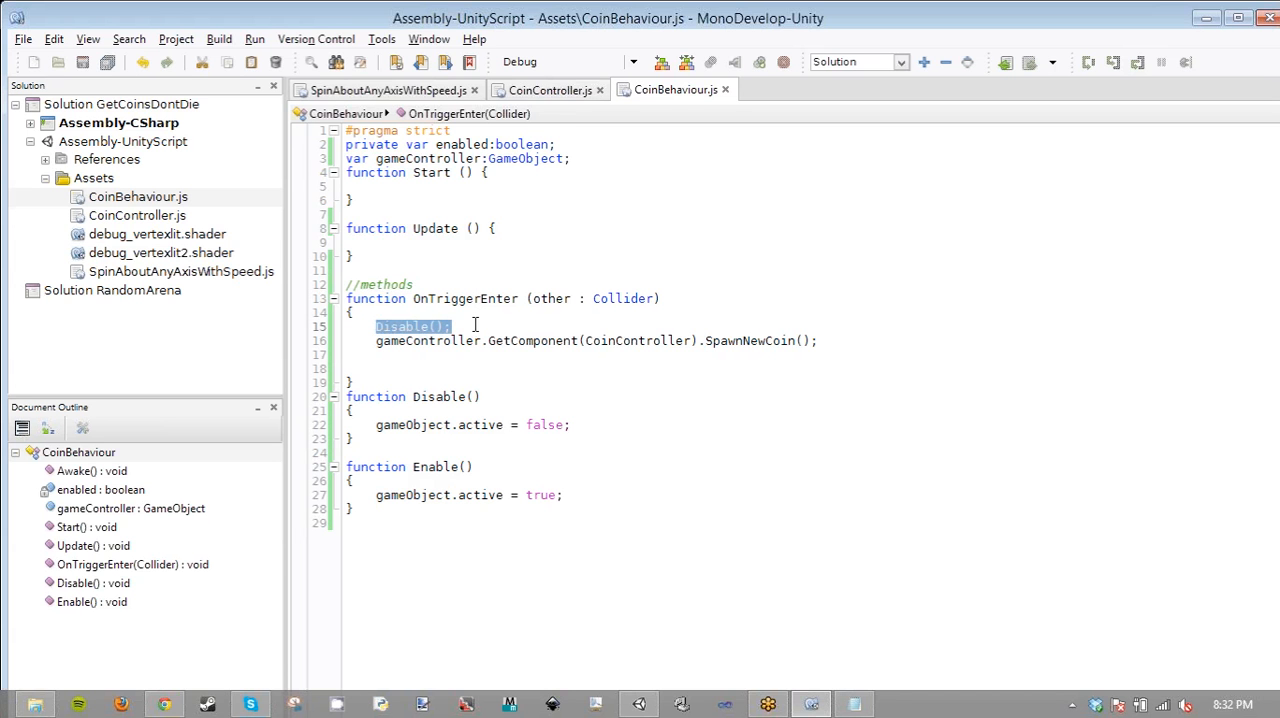
key(ctrl+x)
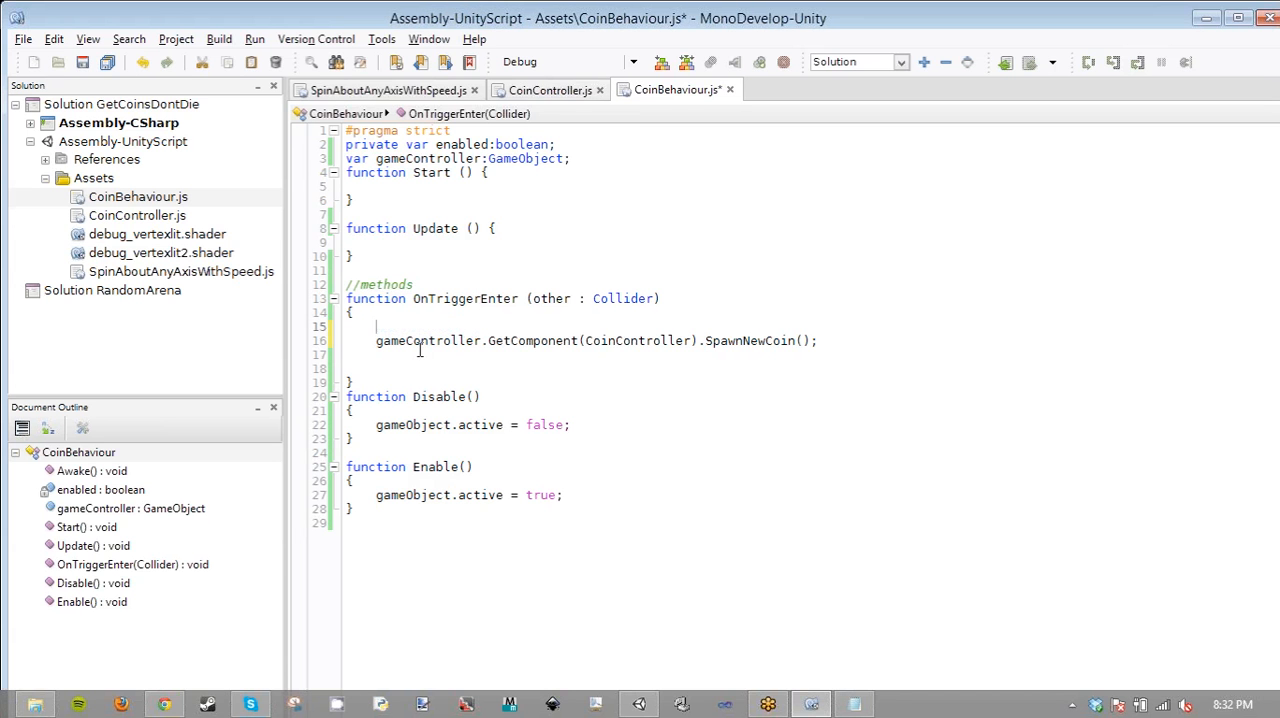
click(356, 354)
key(ctrl+v)
click(346, 354)
key(Tab)
key(ctrl+s)
- Move the Disable(); call back above the SpawnNewCoin() line in OnTriggerEnter and save CoinBehaviour.js
drag(376, 424, 606, 424)
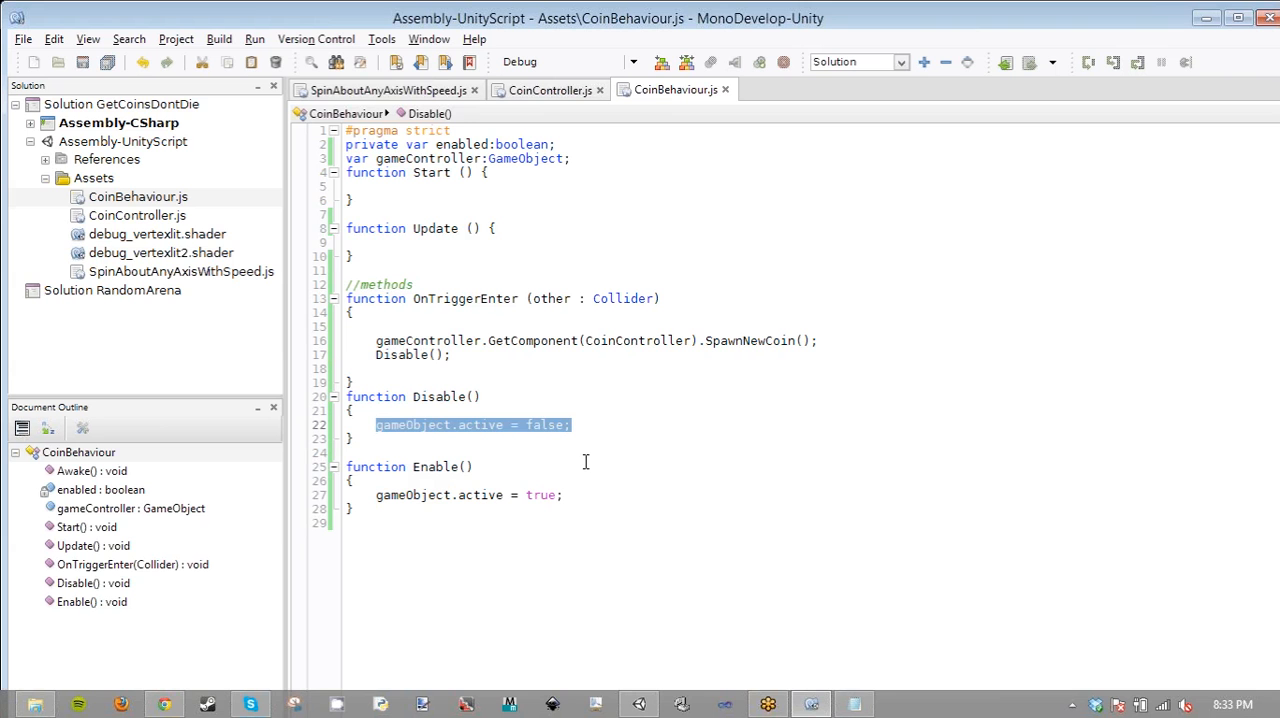
click(586, 461)
click(455, 355)
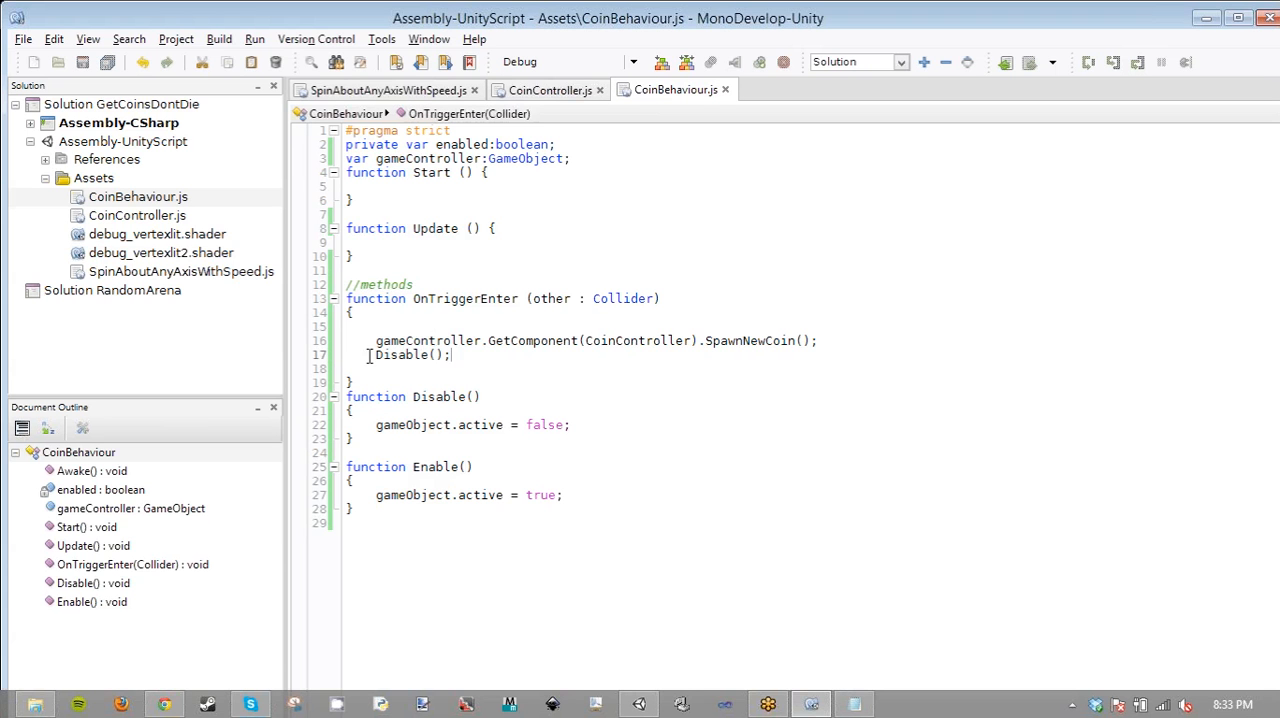
key(shift+Home)
key(ctrl+x)
click(400, 326)
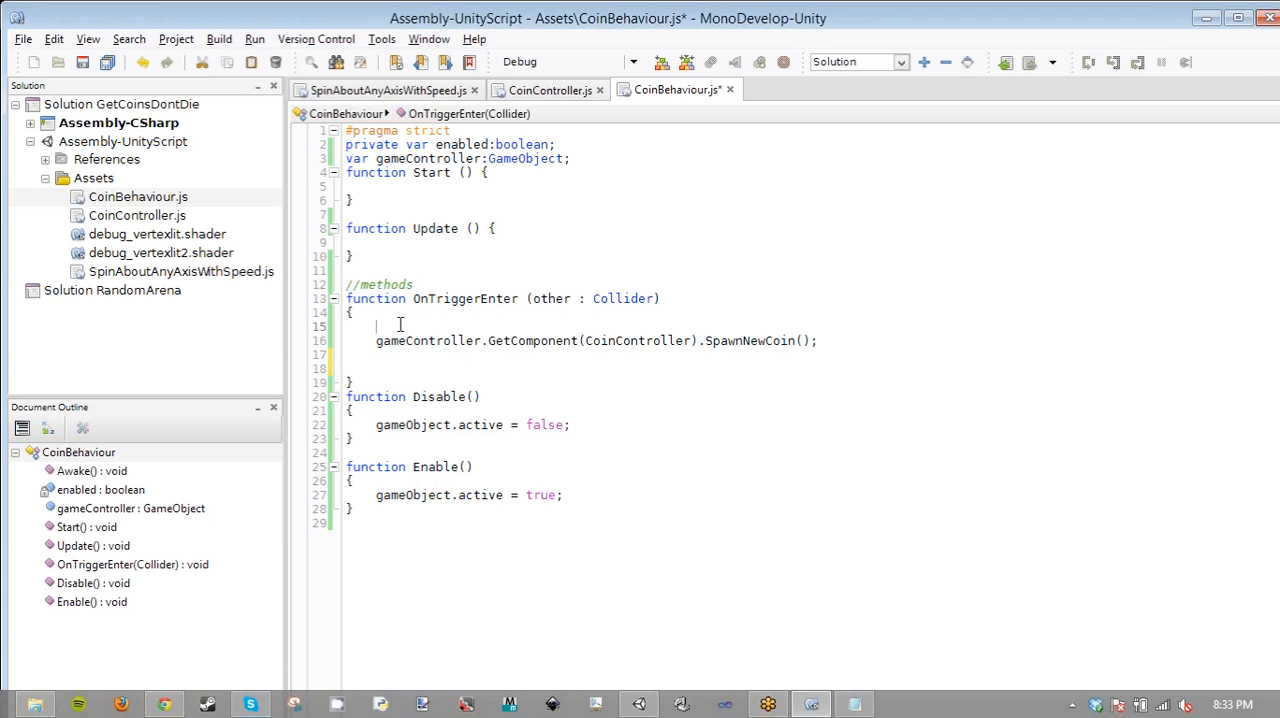
key(ctrl+v)
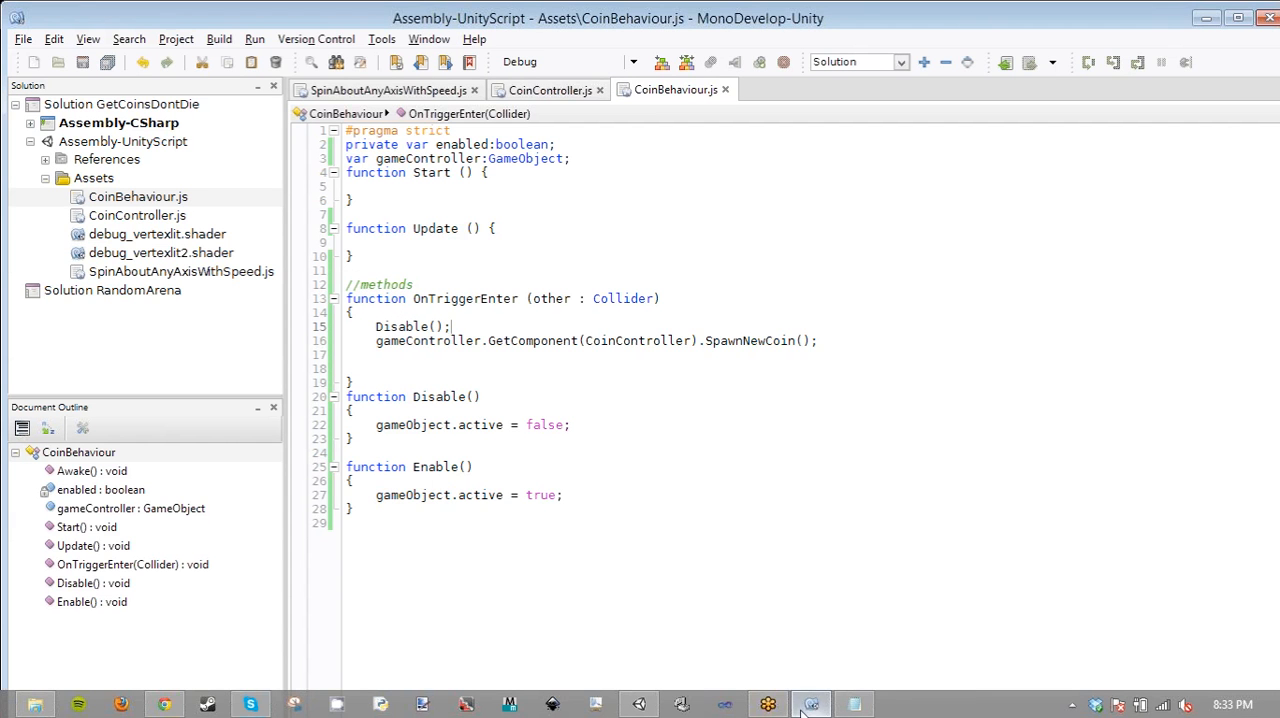
- Switch to Unity, select GameController, and run the level in Play mode to test the coin scripts
mouse_move(638, 707)
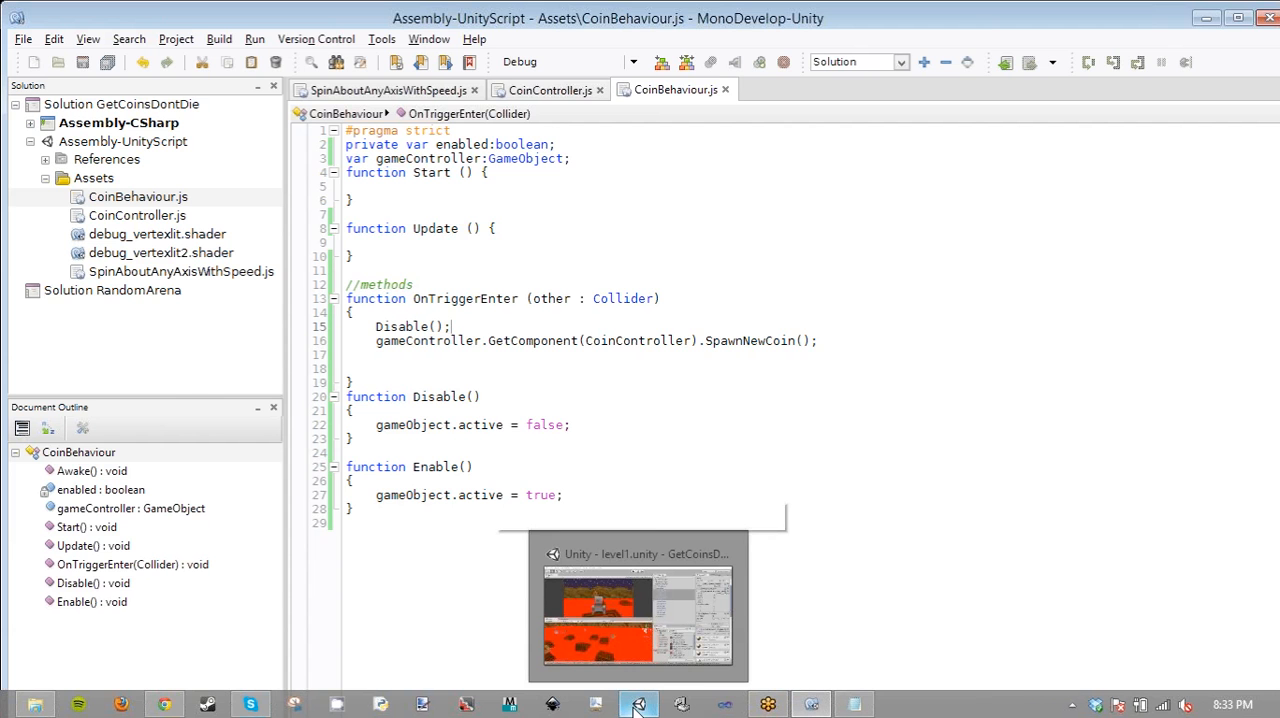
click(605, 625)
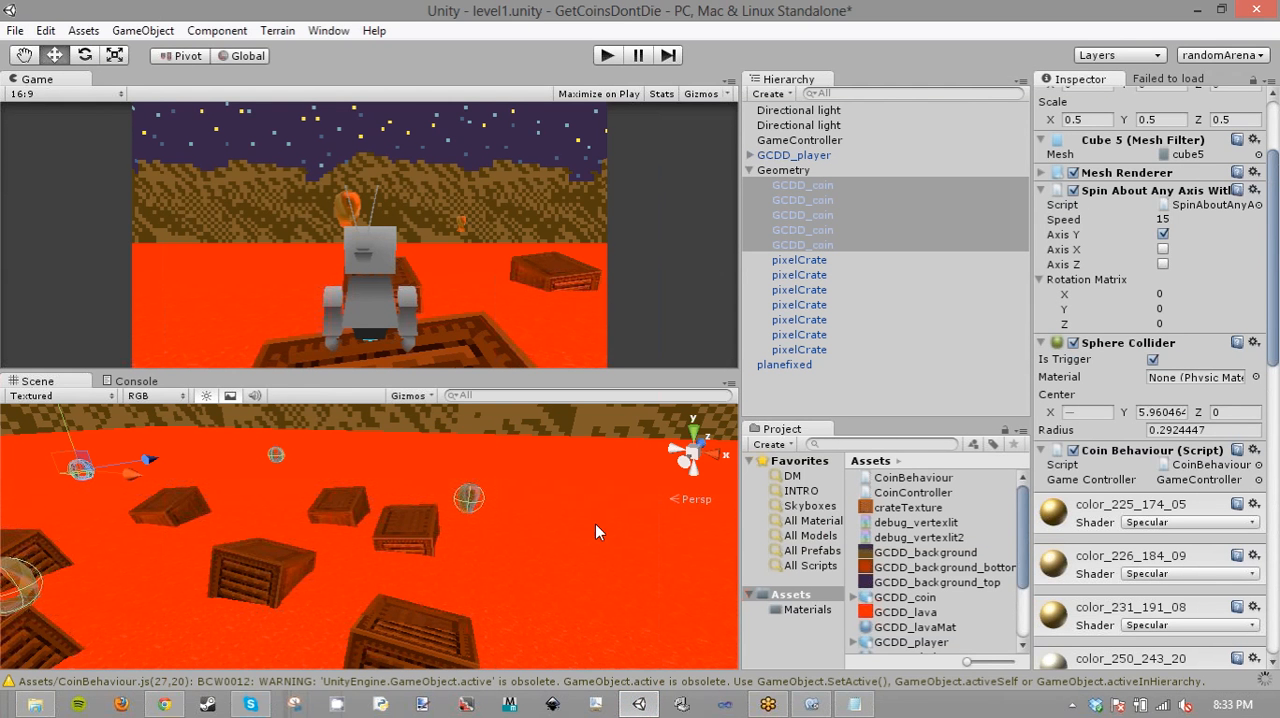
click(808, 141)
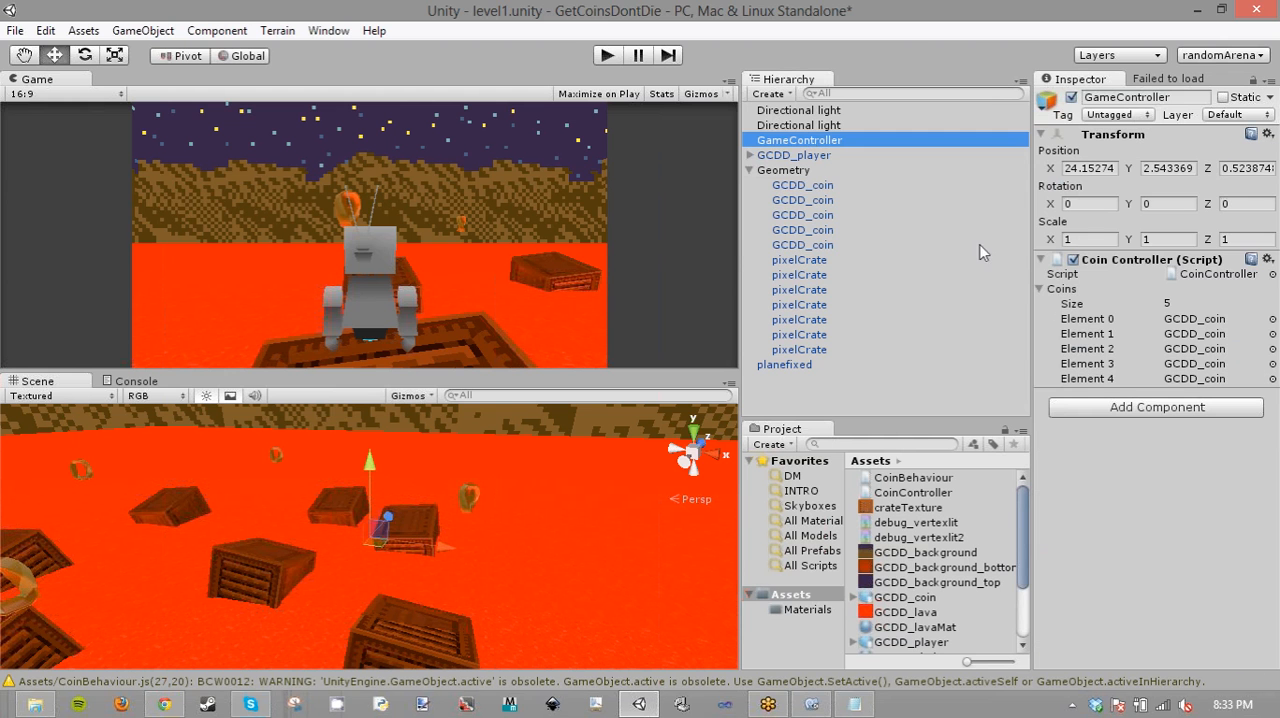
click(606, 55)
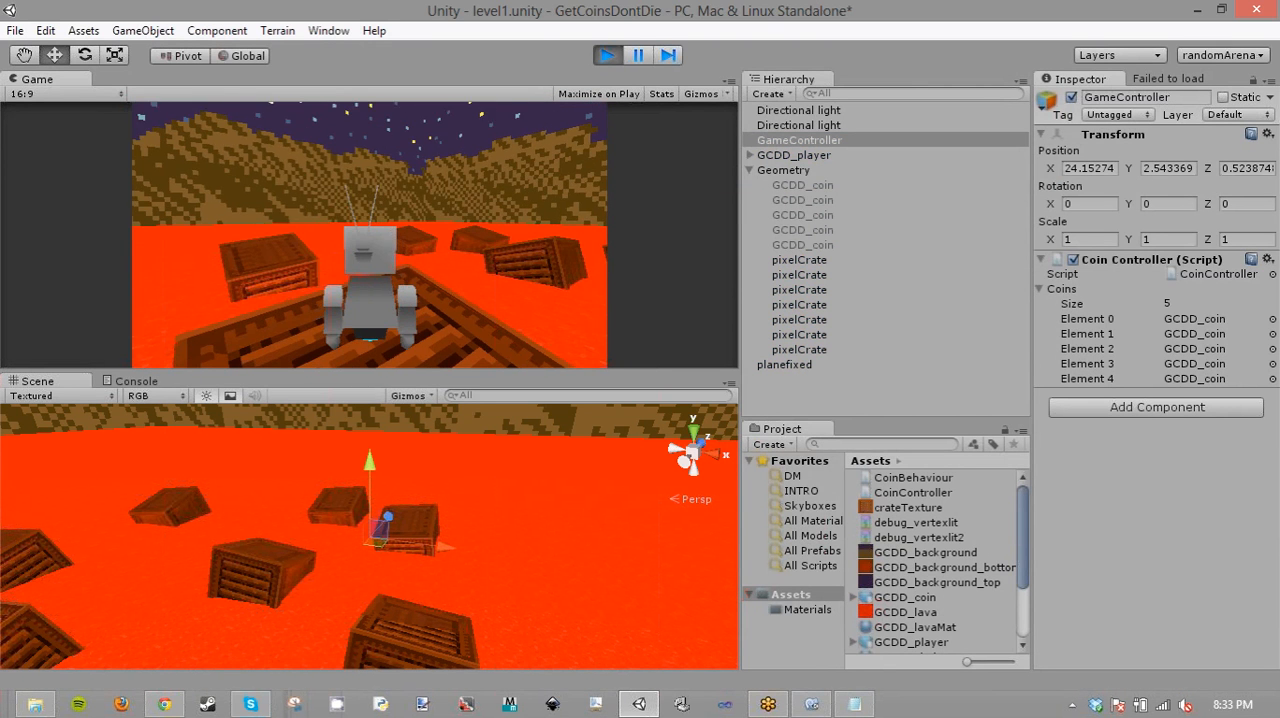
- In MonoDevelop, copy the Disable() statement in CoinController.js to a new line after the Start loop and set its index to 0
key(alt+Tab)
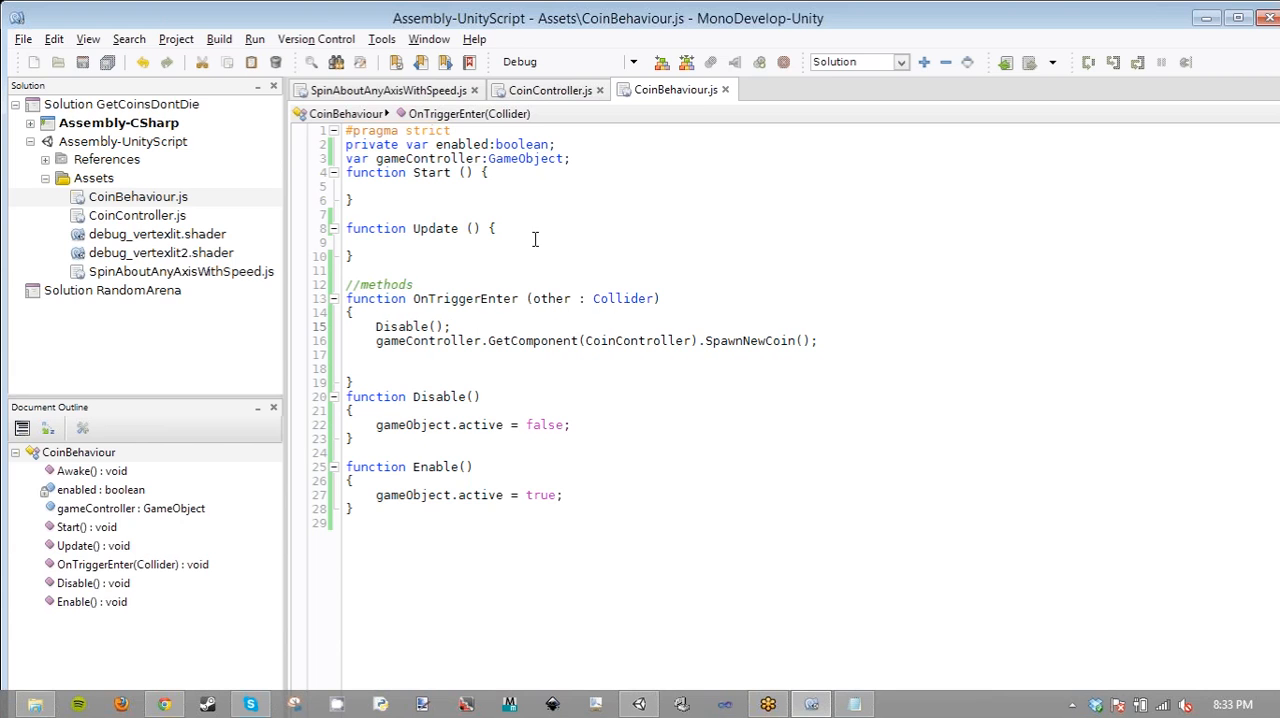
click(550, 90)
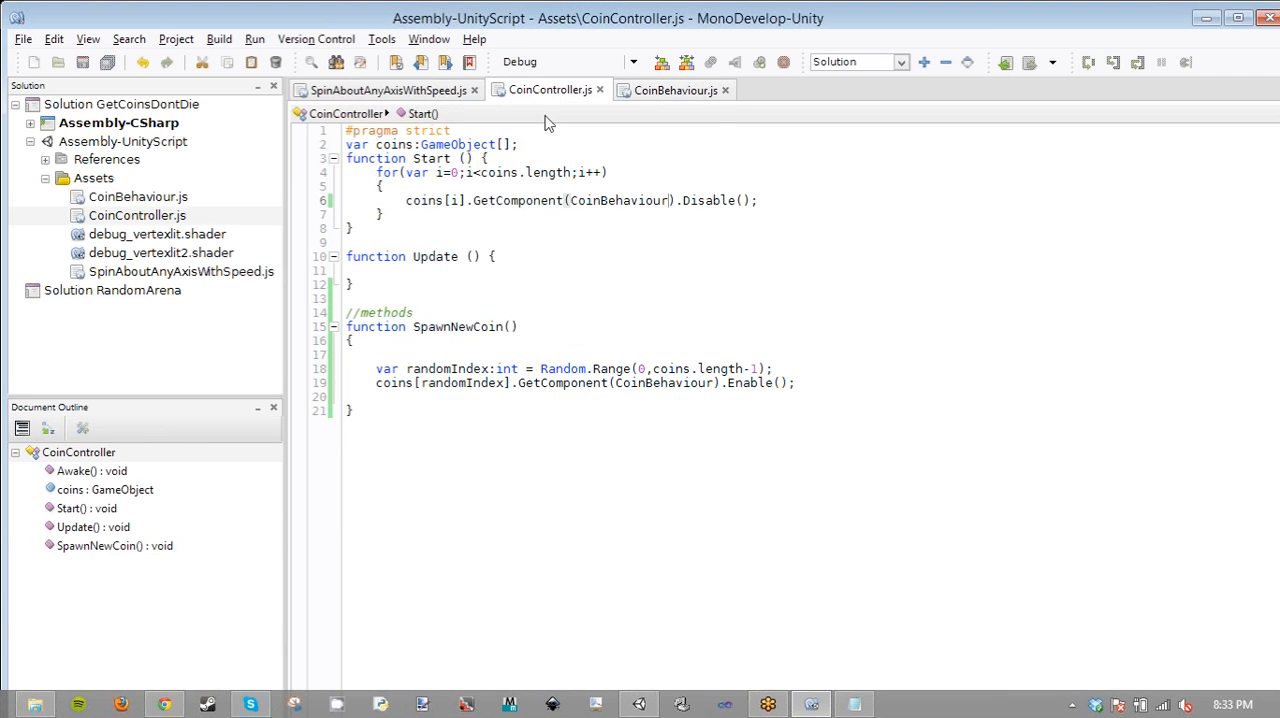
click(416, 223)
click(406, 202)
drag(405, 200, 772, 205)
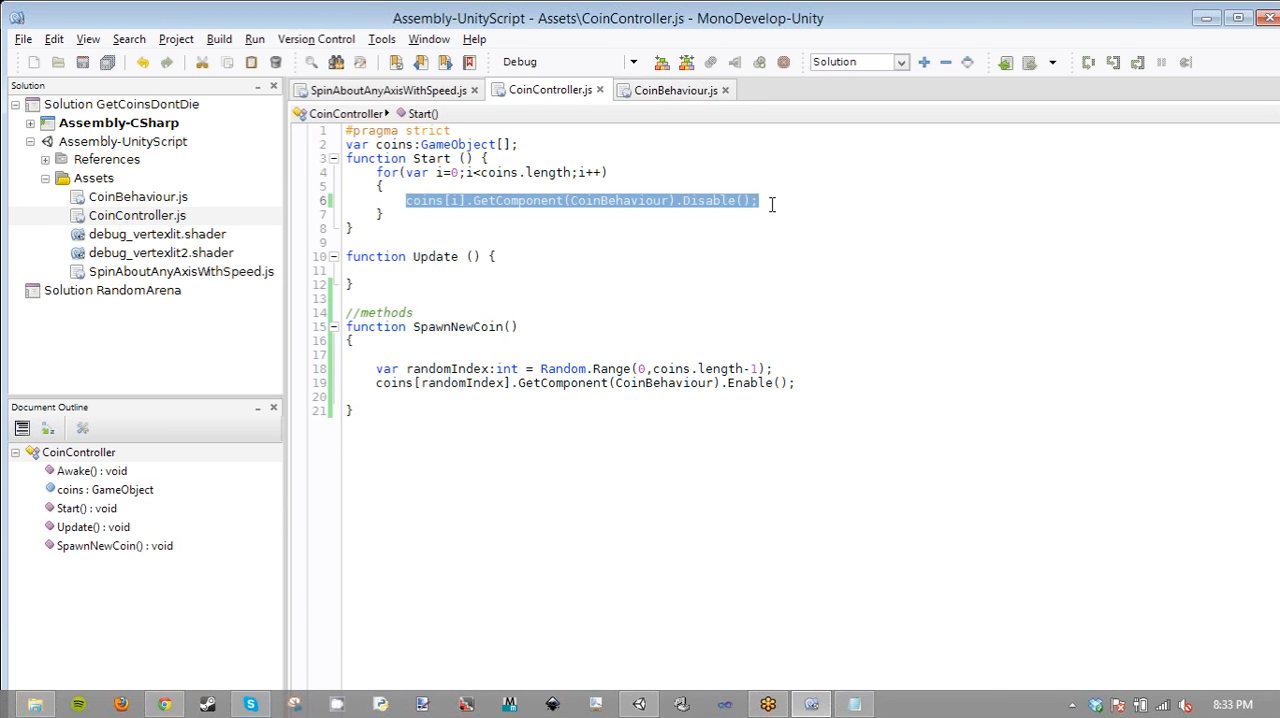
key(ctrl+c)
click(463, 214)
key(Return)
key(ctrl+v)
double_click(425, 228)
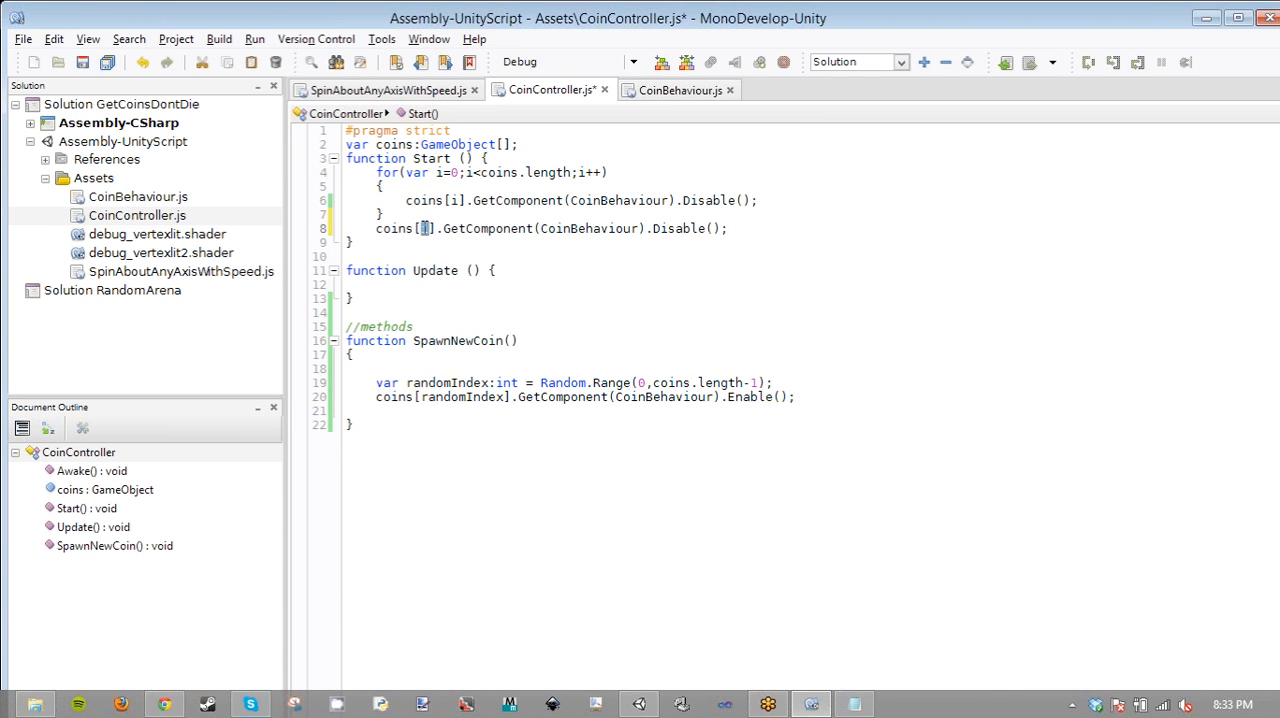
text(0)
- Replace the coins[0] Disable() statement after the Start loop in CoinController.js with SpawnNewCoin(); and save the script
drag(522, 342, 413, 341)
drag(376, 229, 744, 227)
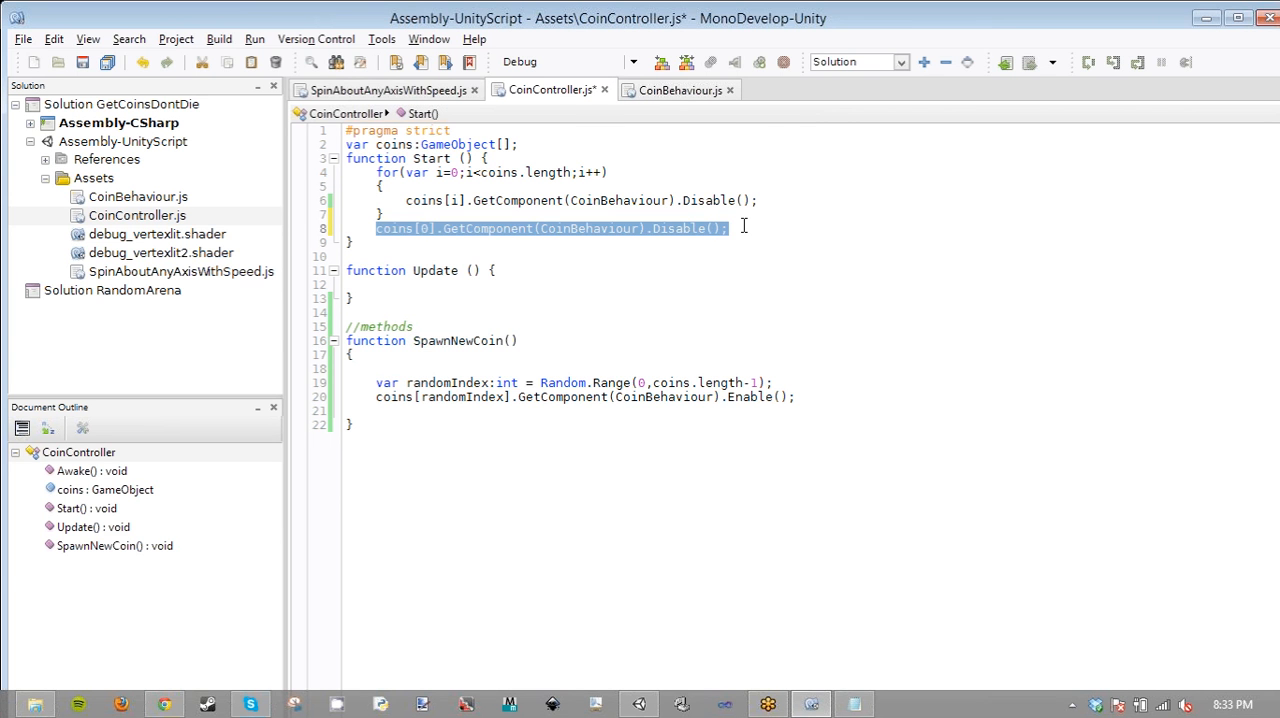
key(ctrl+v)
text(;)
key(ctrl+s)
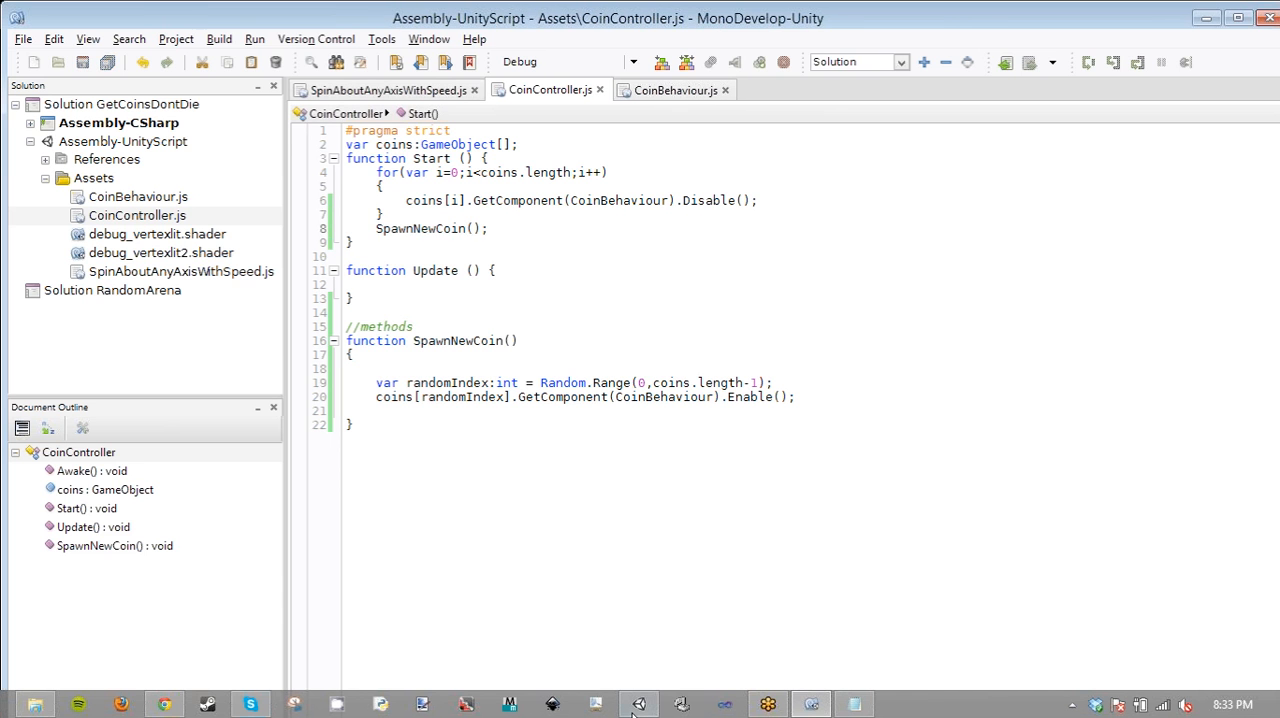
- Switch to Unity and restart the level in Play mode with the updated CoinController script
click(638, 704)
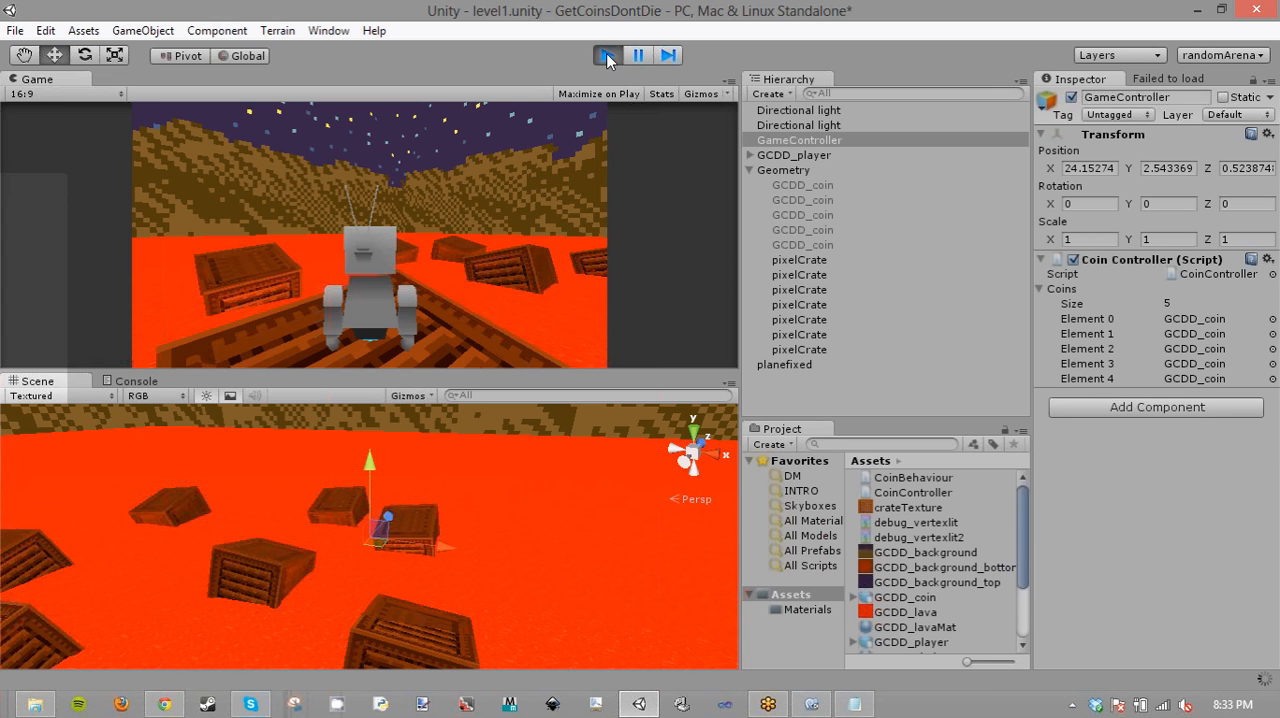
click(608, 56)
click(608, 56)
- Move and jump the player robot between the crates, touching one coin after another to test random coin spawning
key(w)
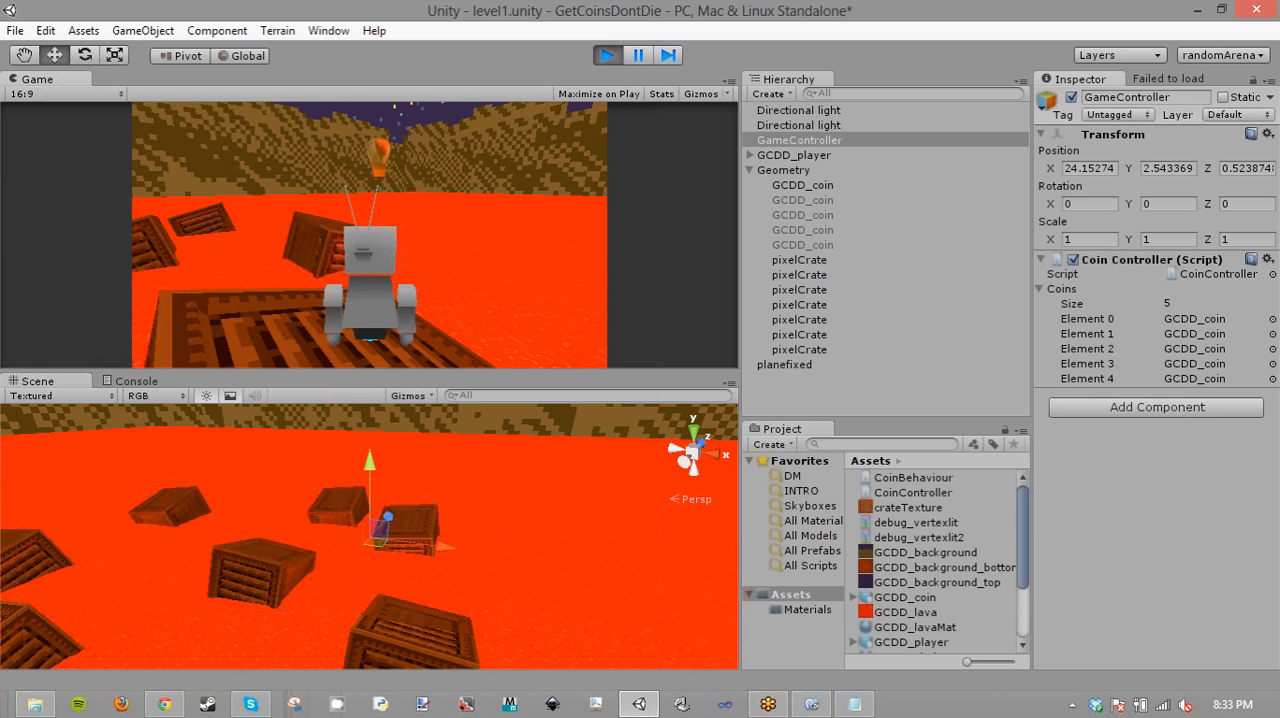
key(space)
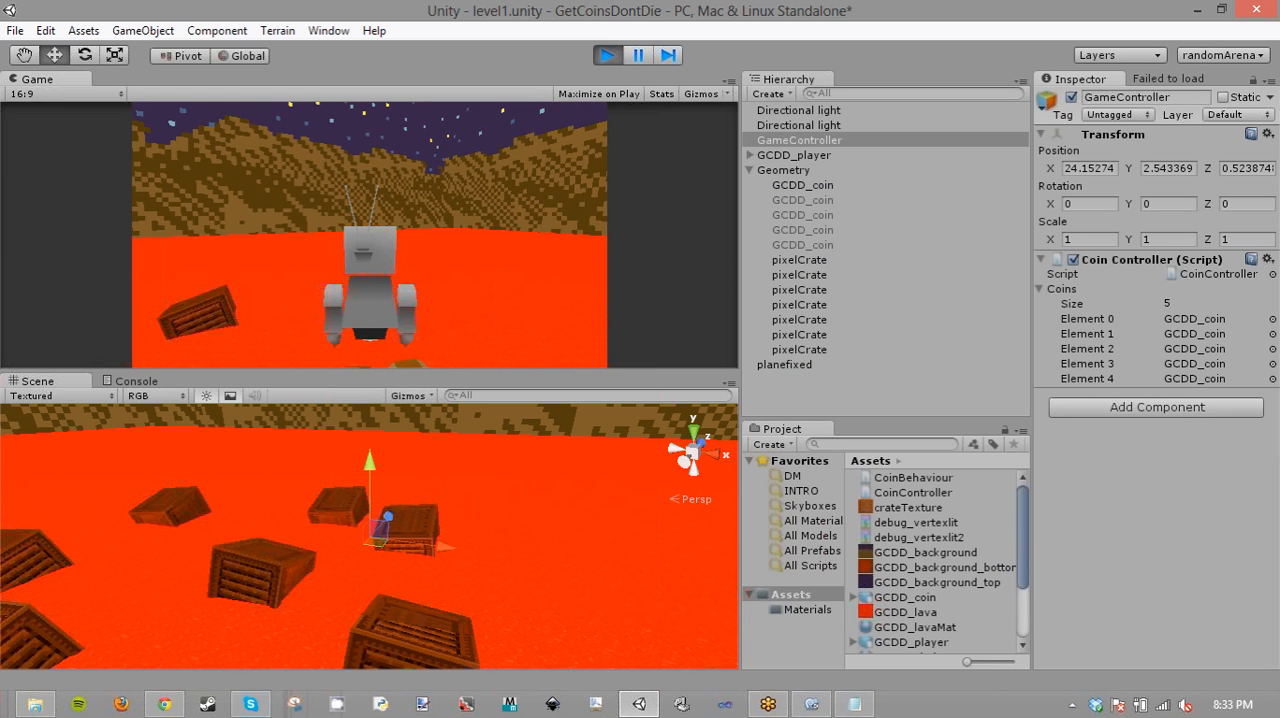
key(w)
key(space)
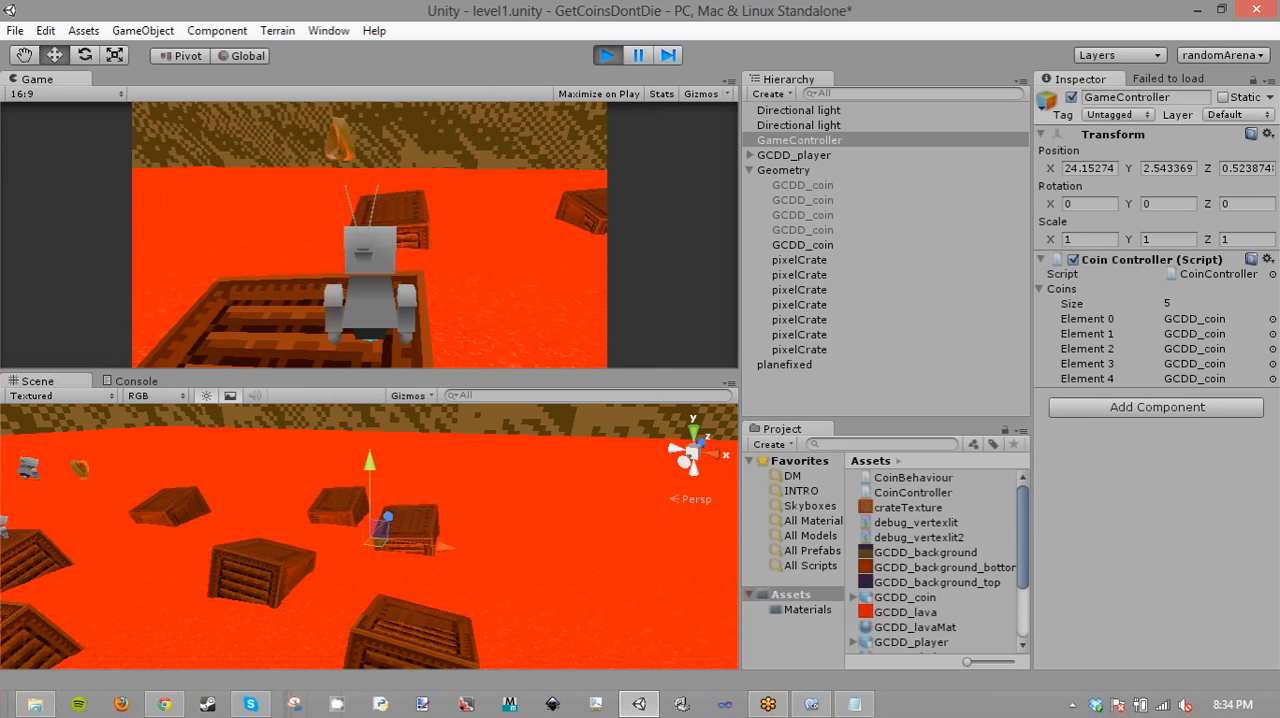
key(w)
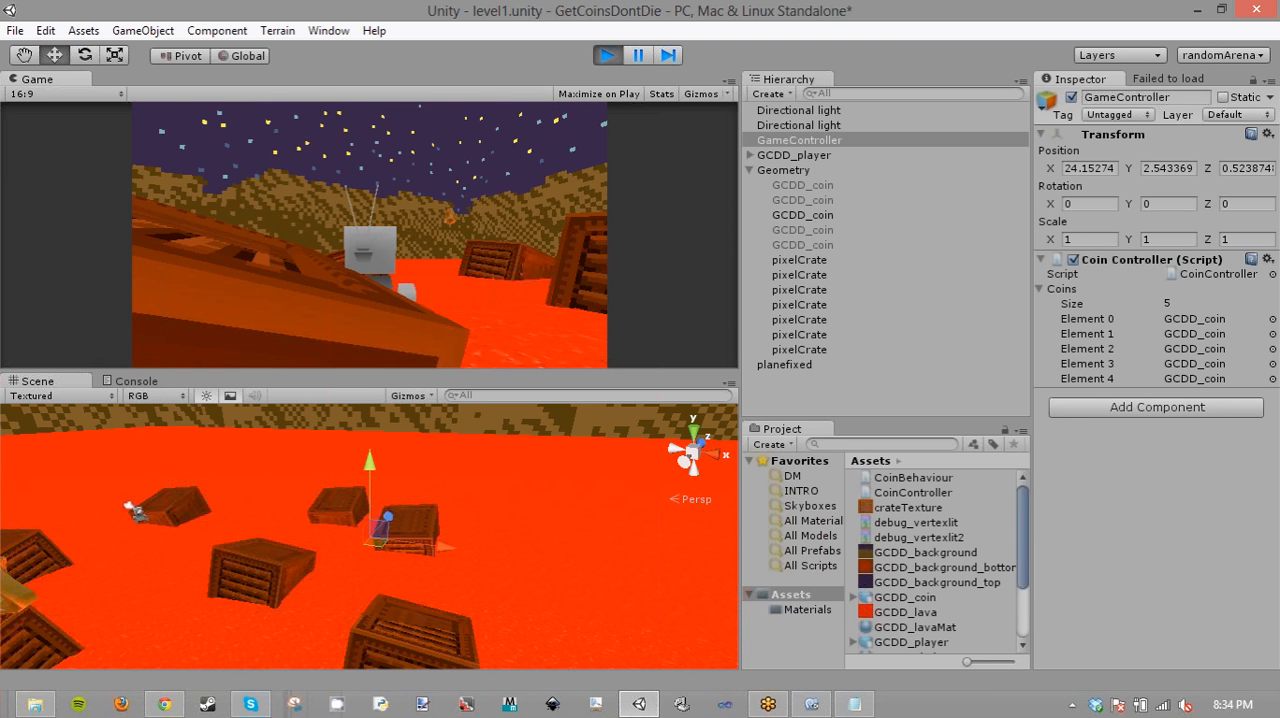
key(w)
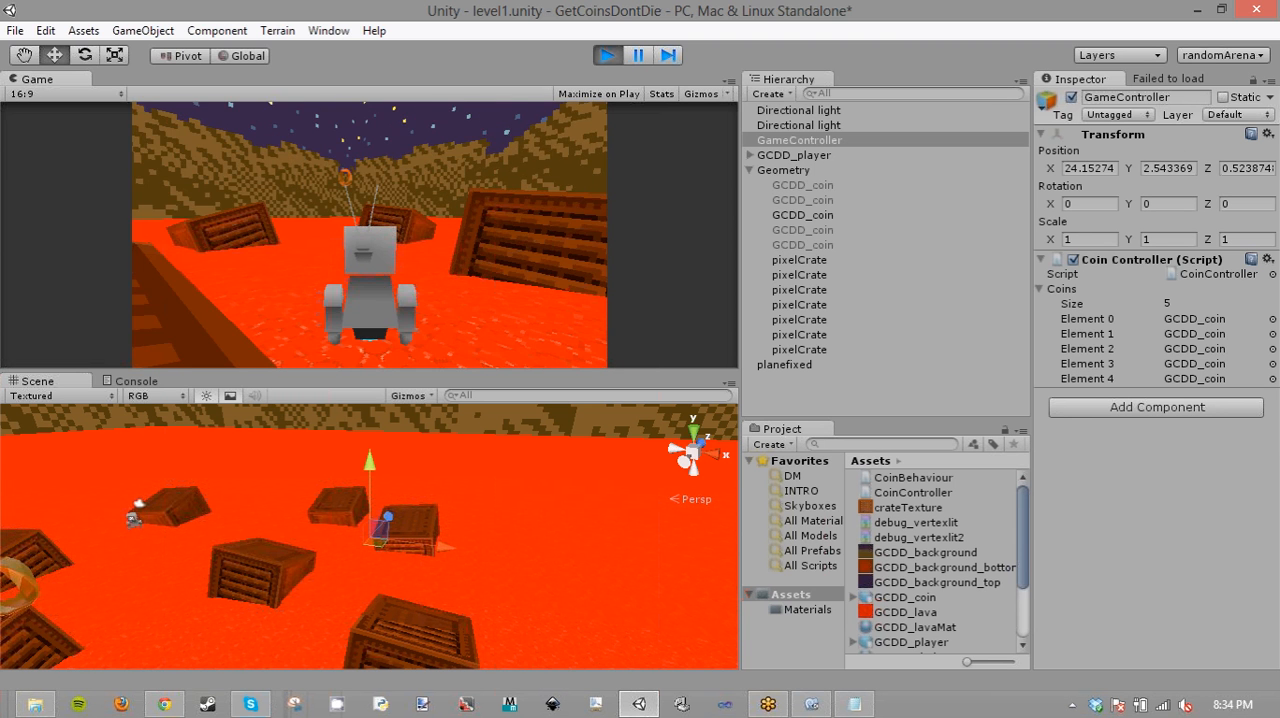
key(space)
key(w)
key(space)
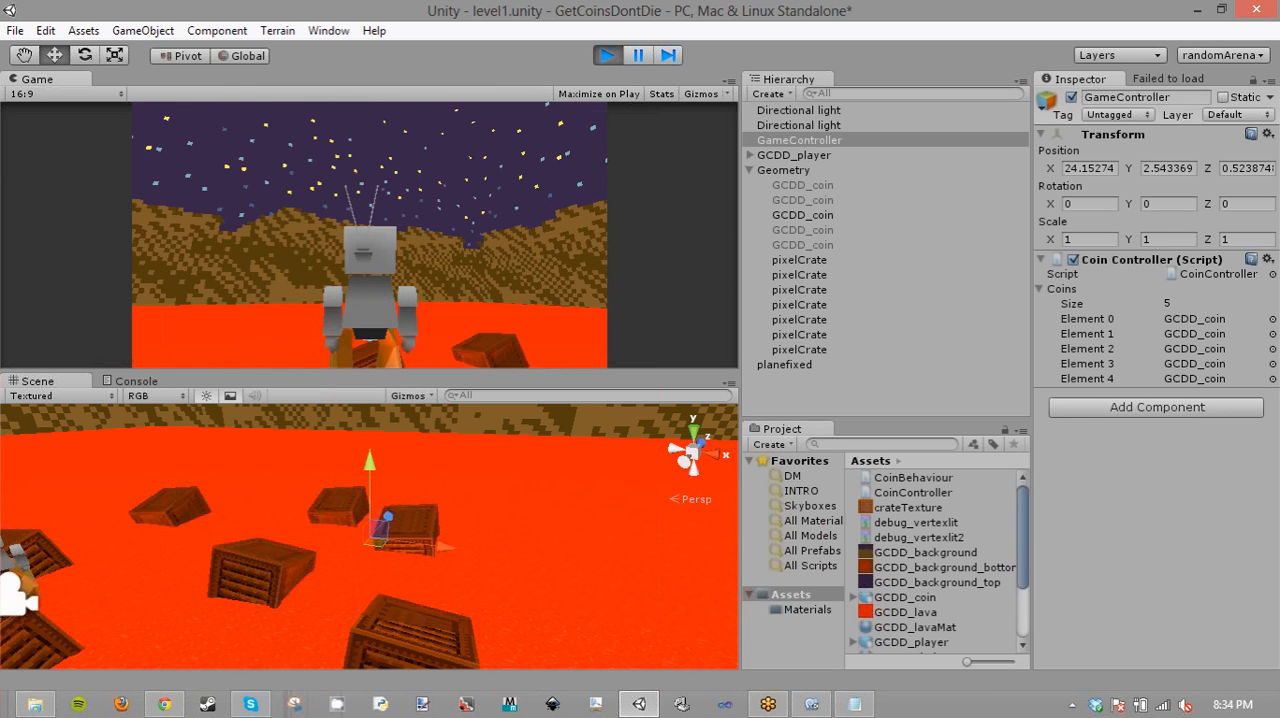
key(w)
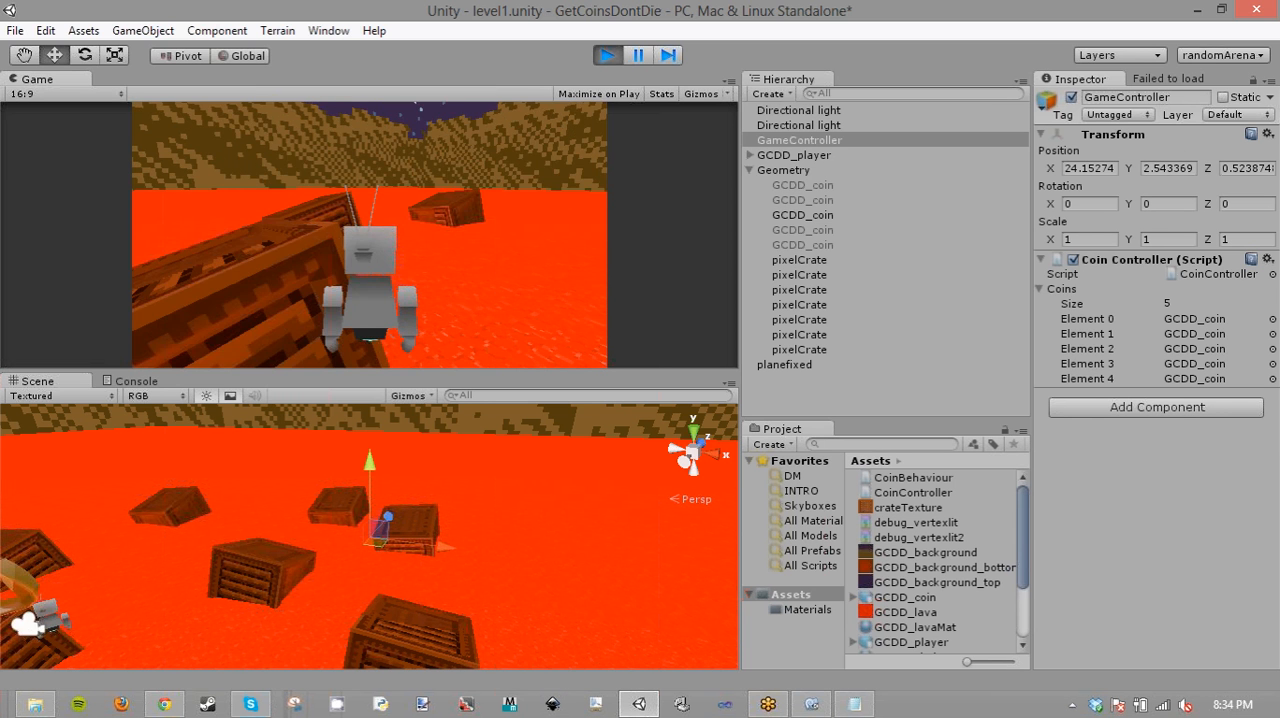
key(w)
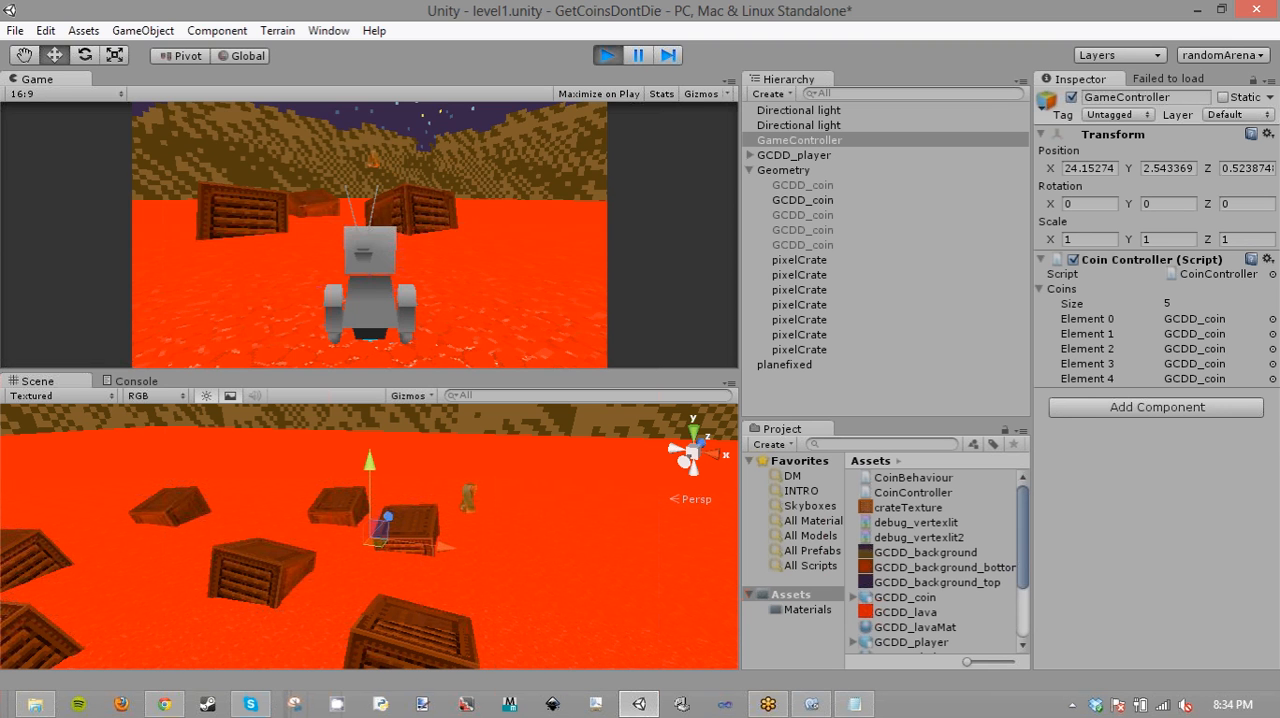
key(w)
key(space)
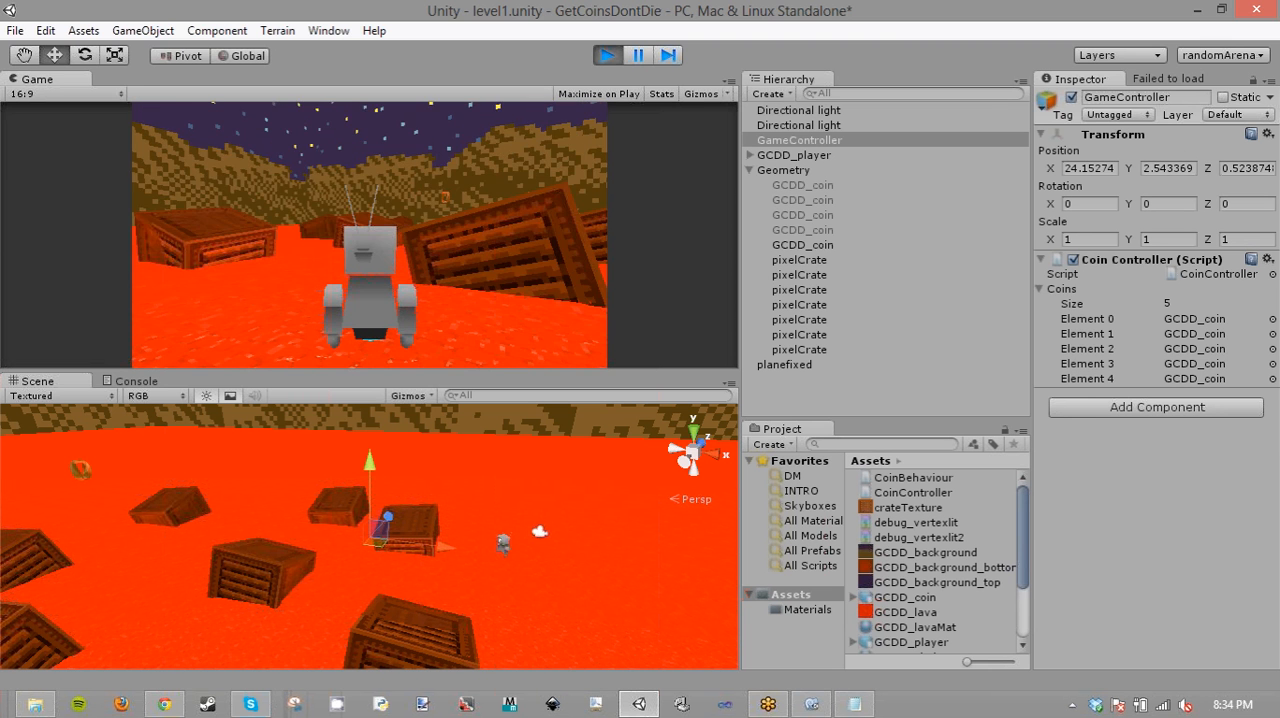
key(w)
key(space)
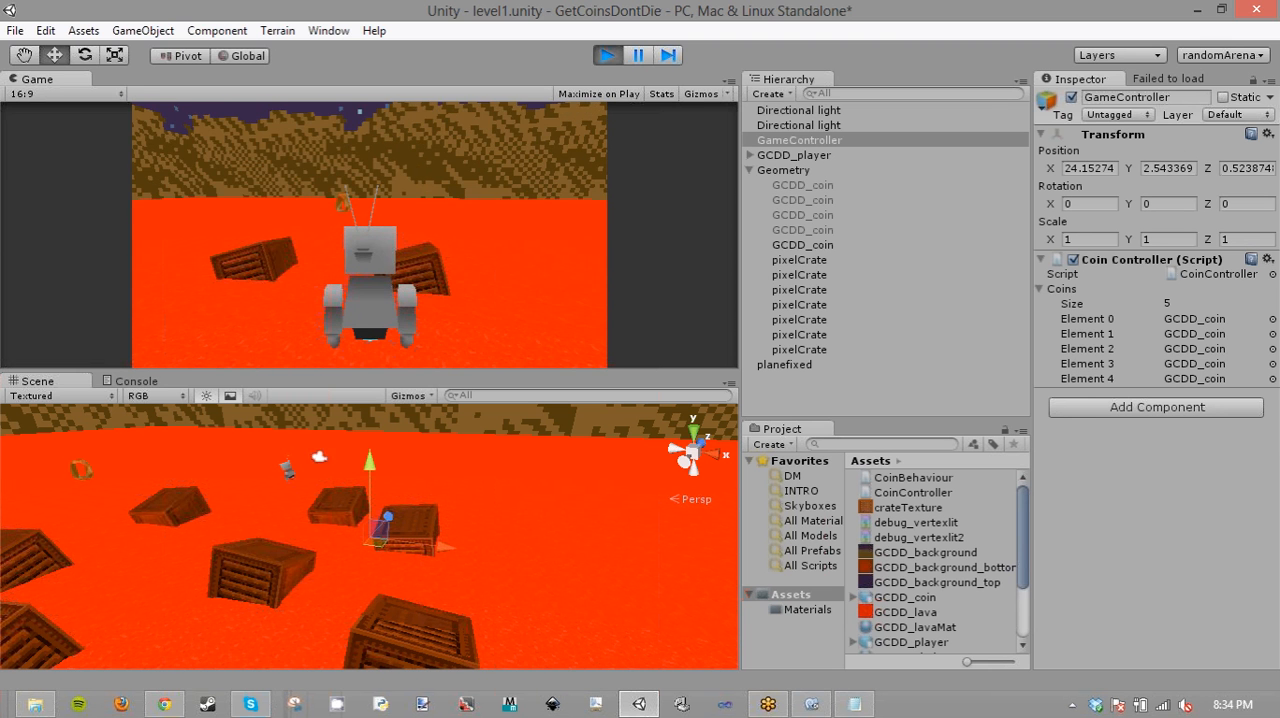
key(w)
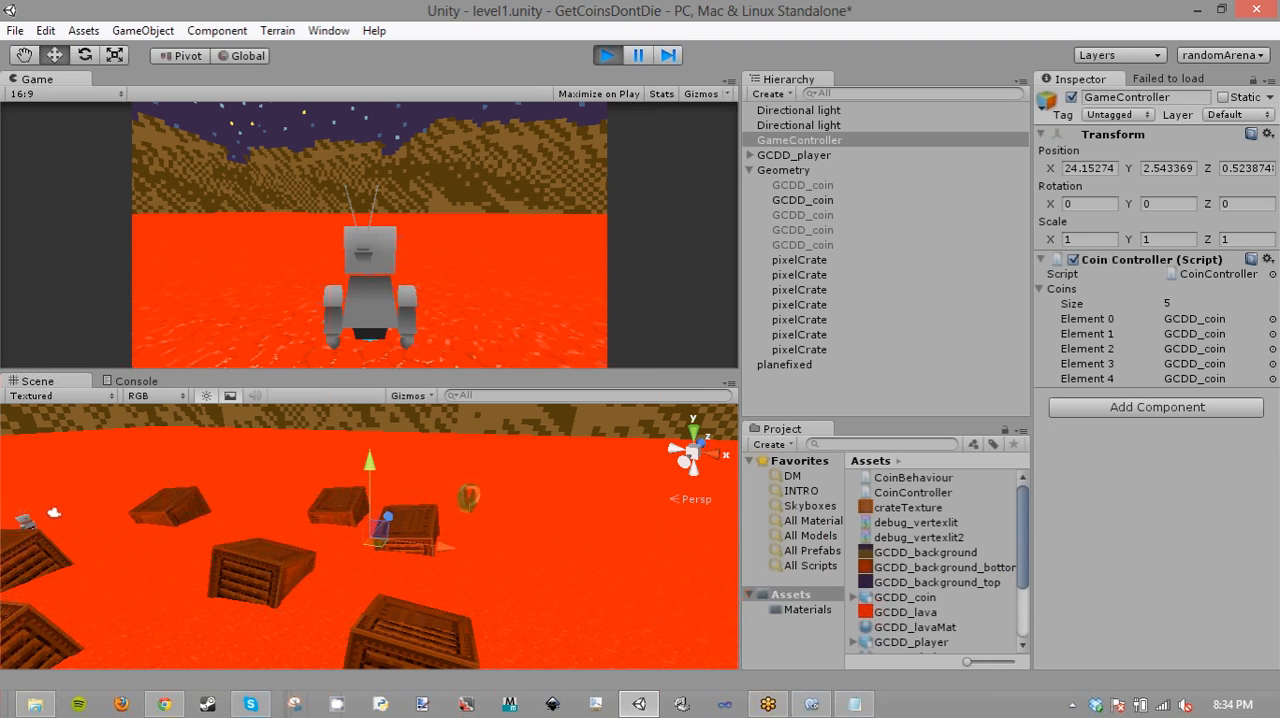